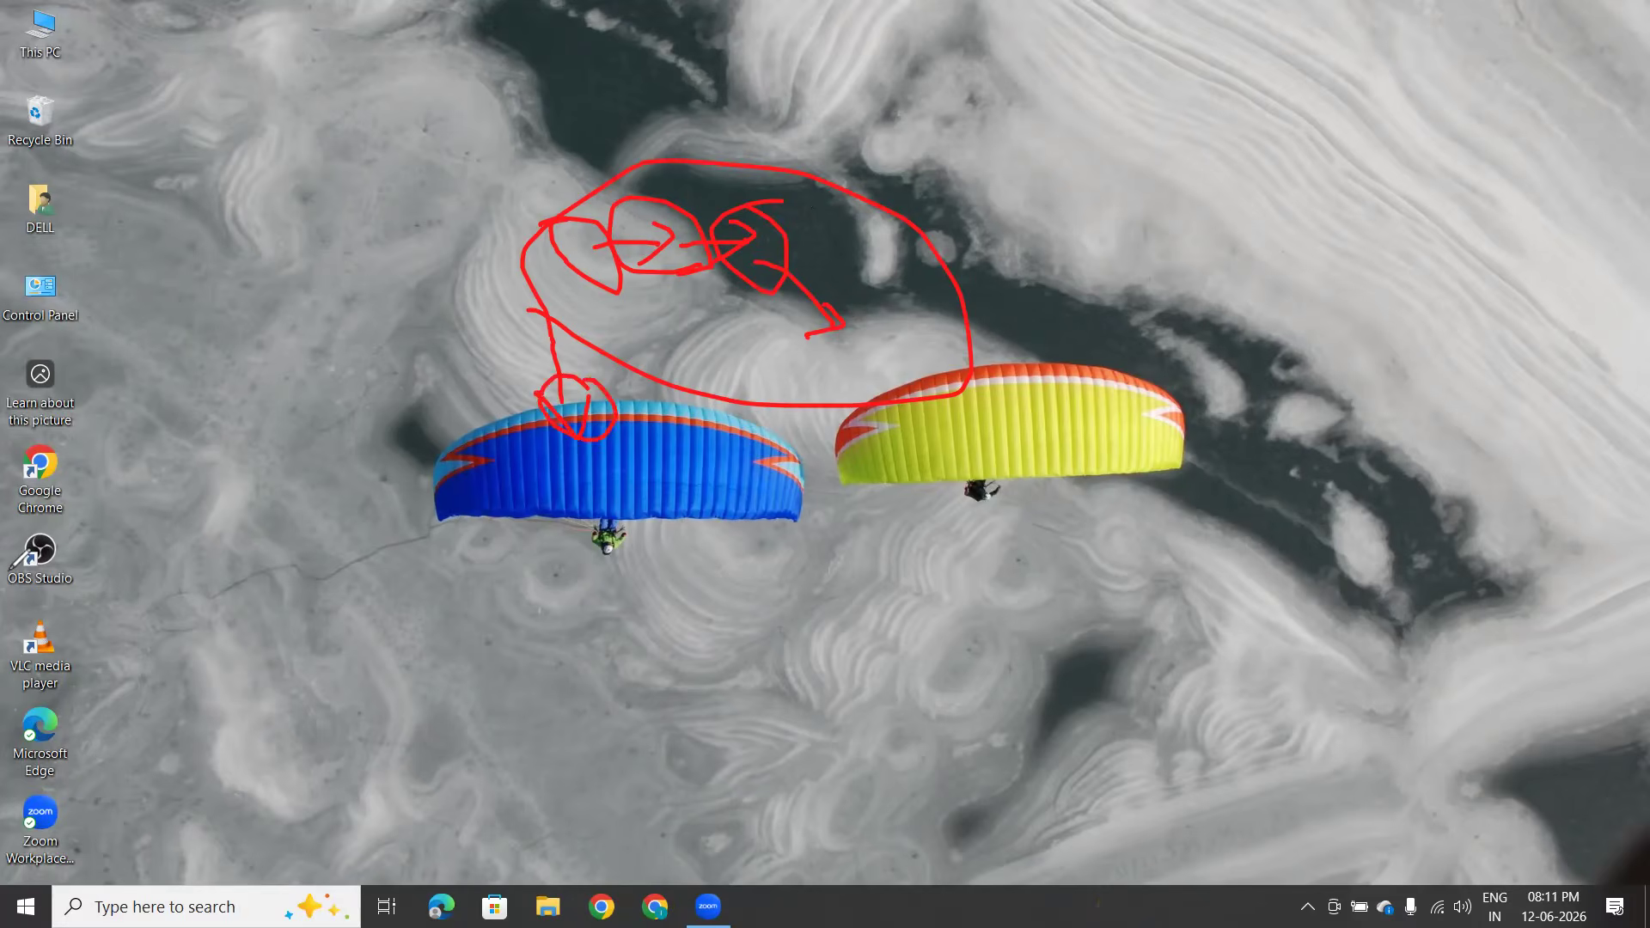
Clear the red annotations from the desktop and open Chrome with the Md Fine row's bearded-man photo profile
left_click(10, 569)
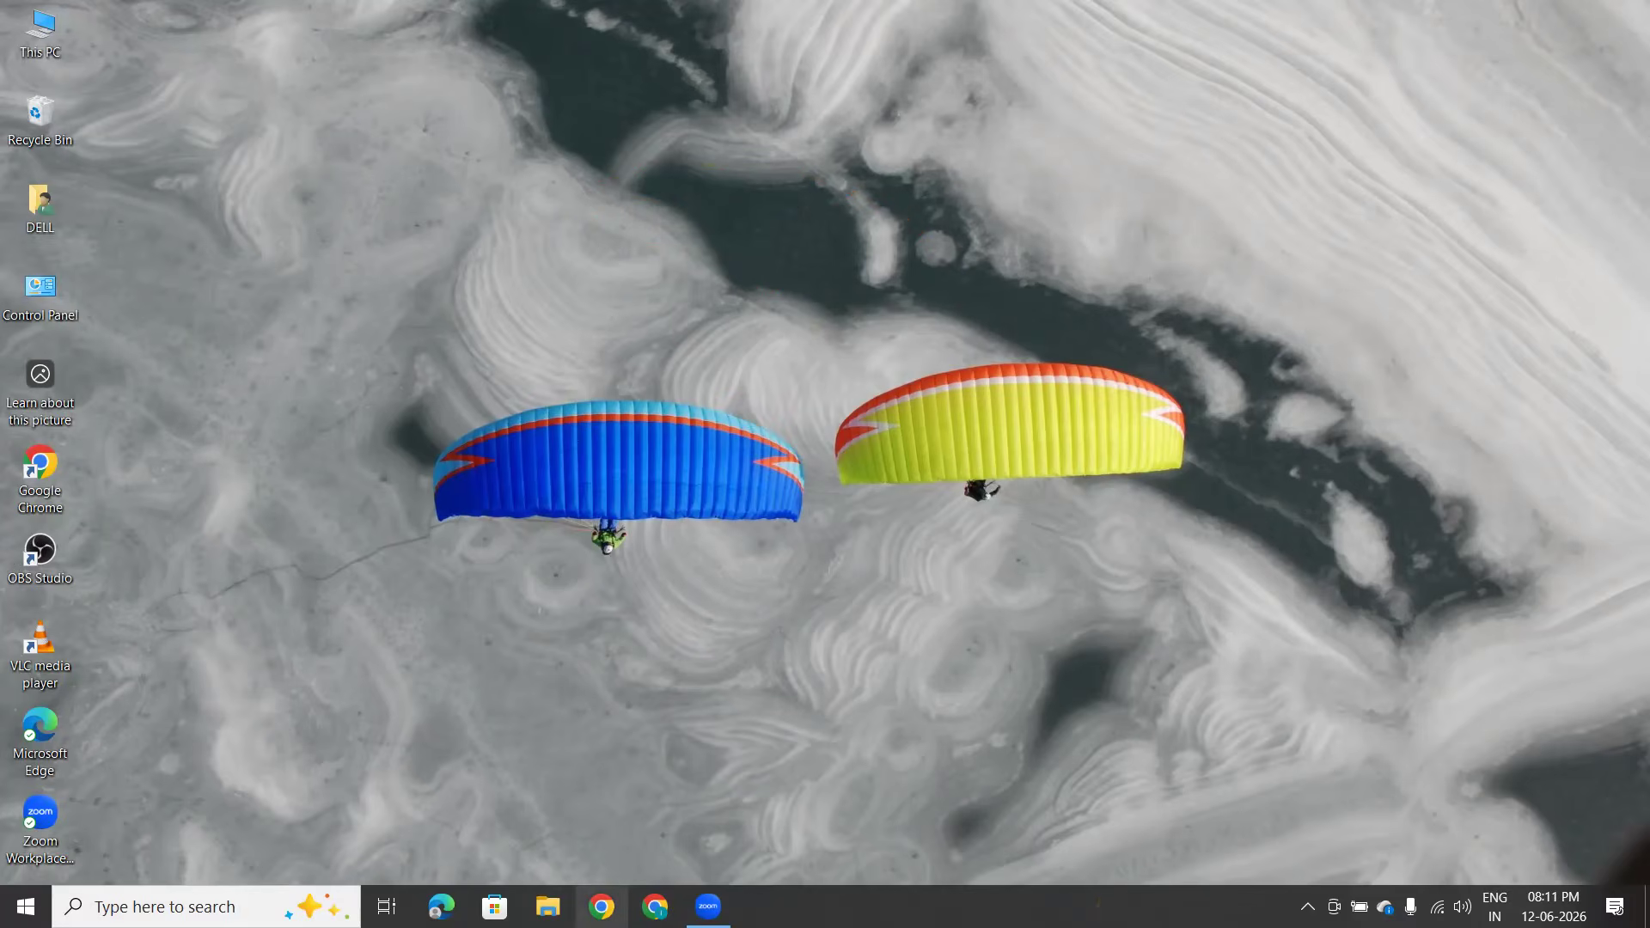
left_click(601, 907)
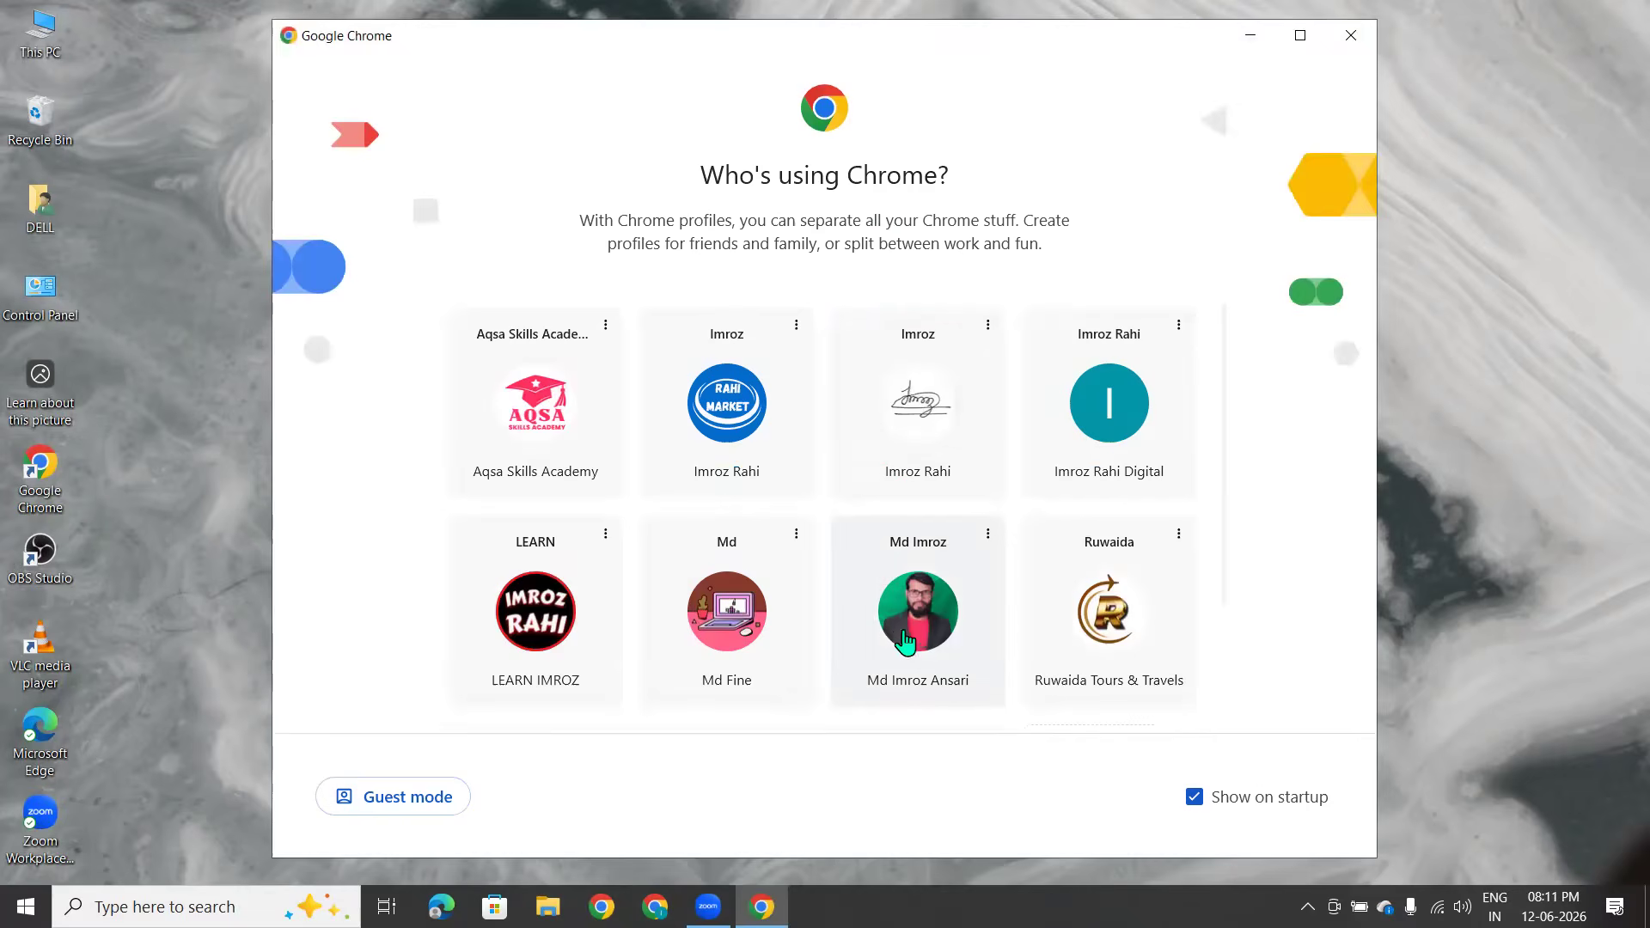
left_click(900, 618)
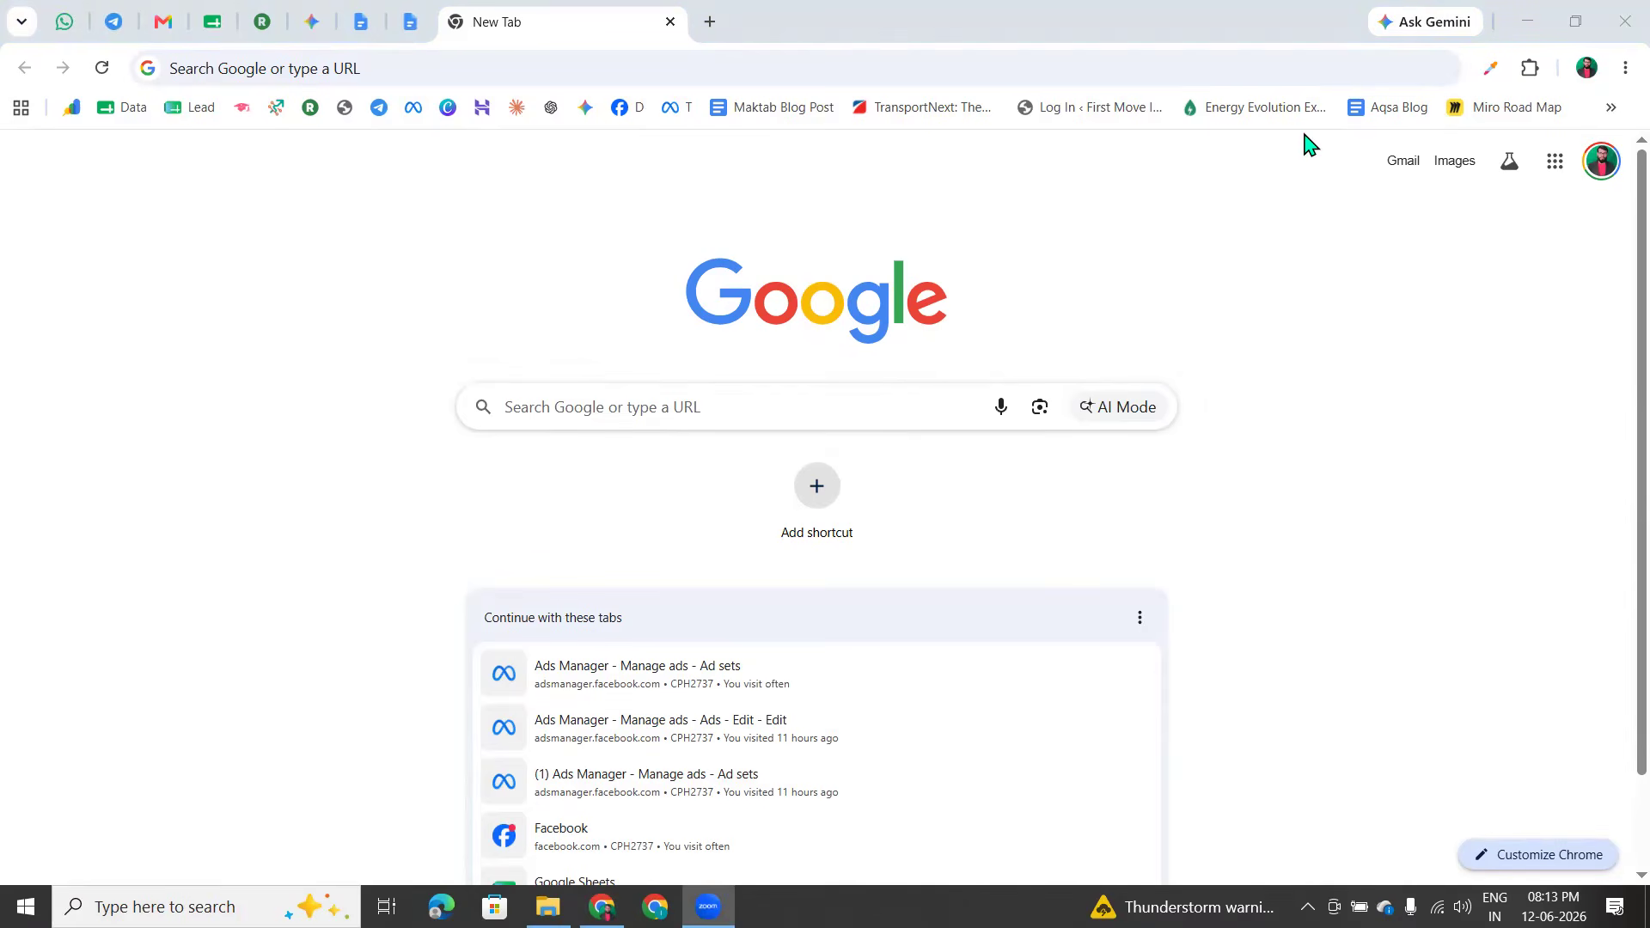
Search Google for facebook and open the Facebook log in or sign up result
left_click(675, 417)
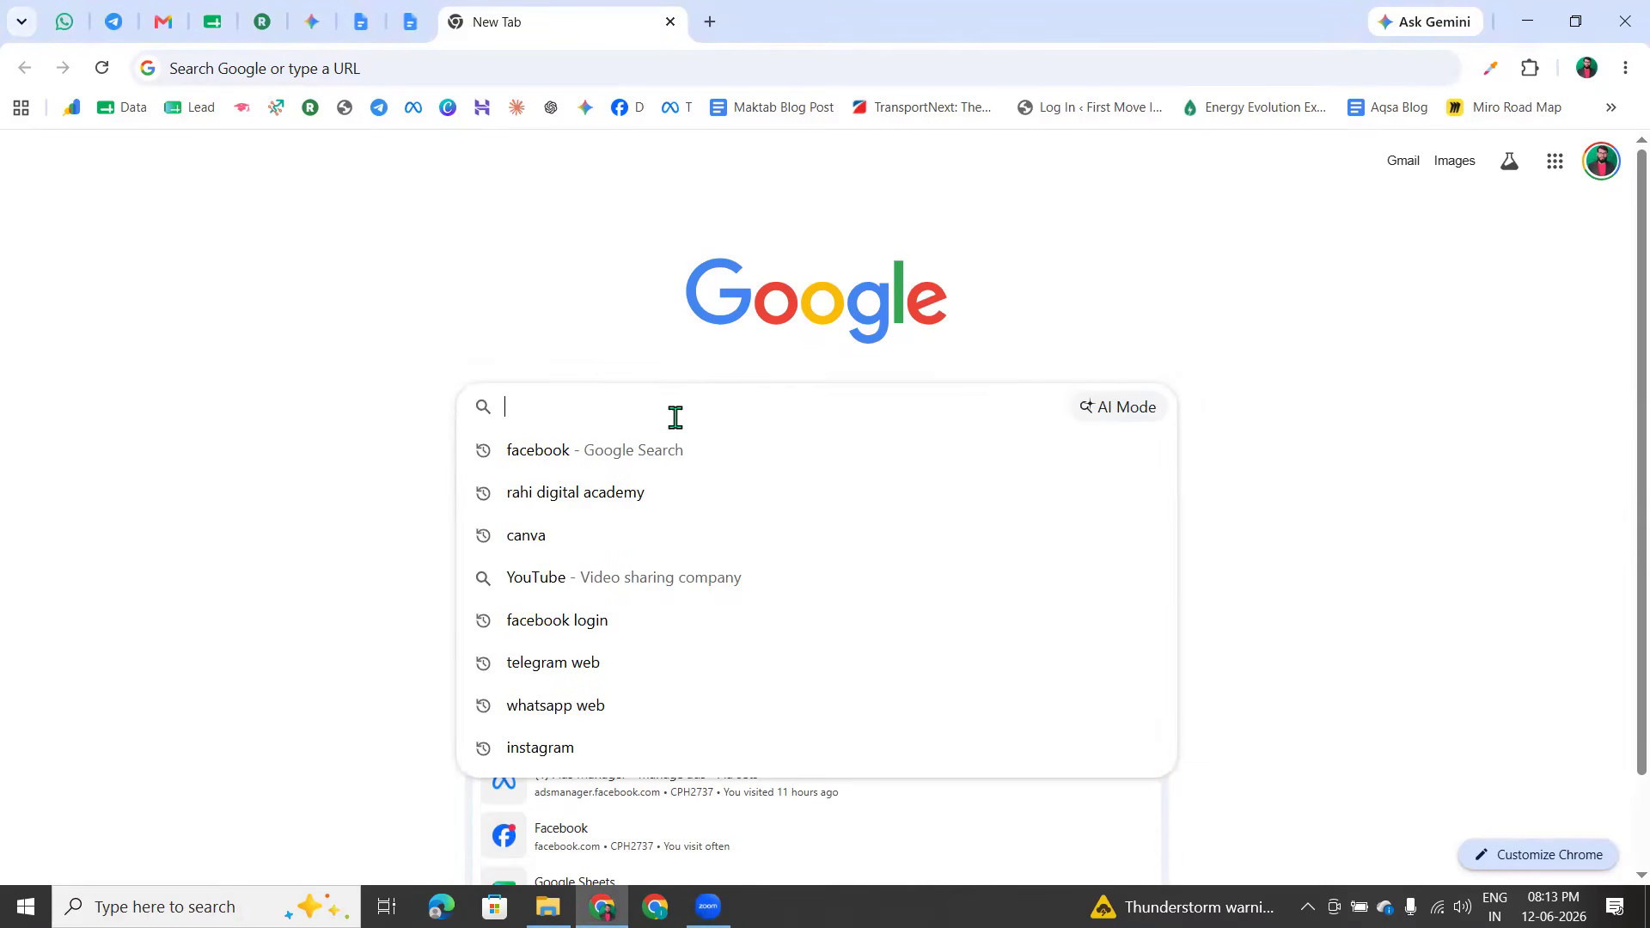
left_click(676, 437)
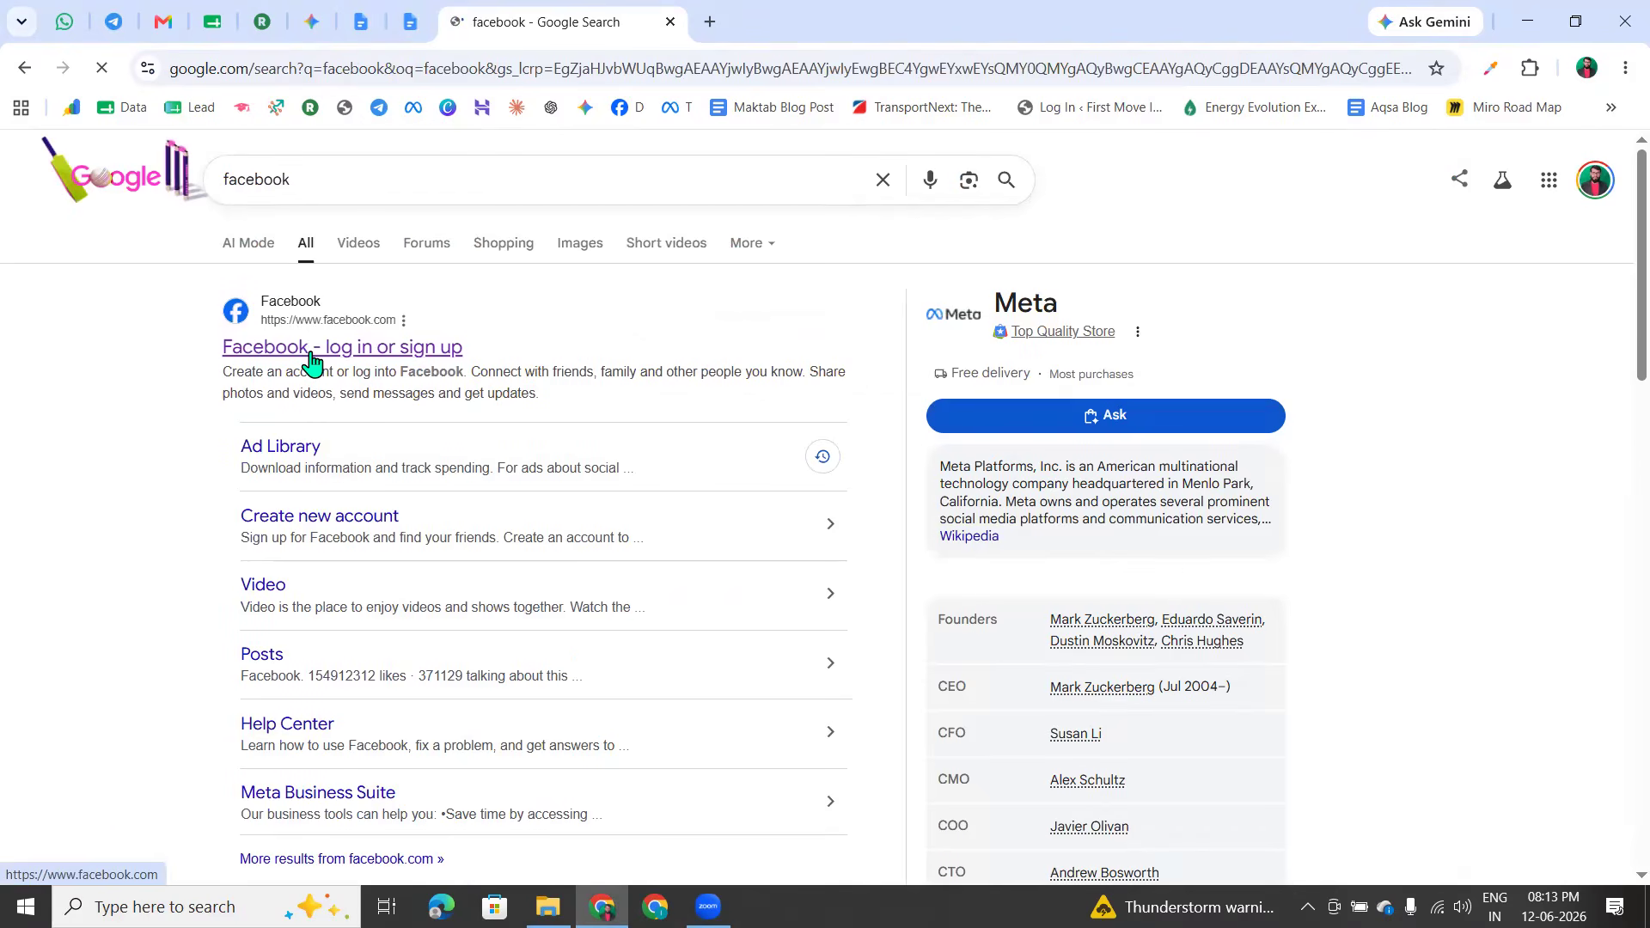
left_click(312, 363)
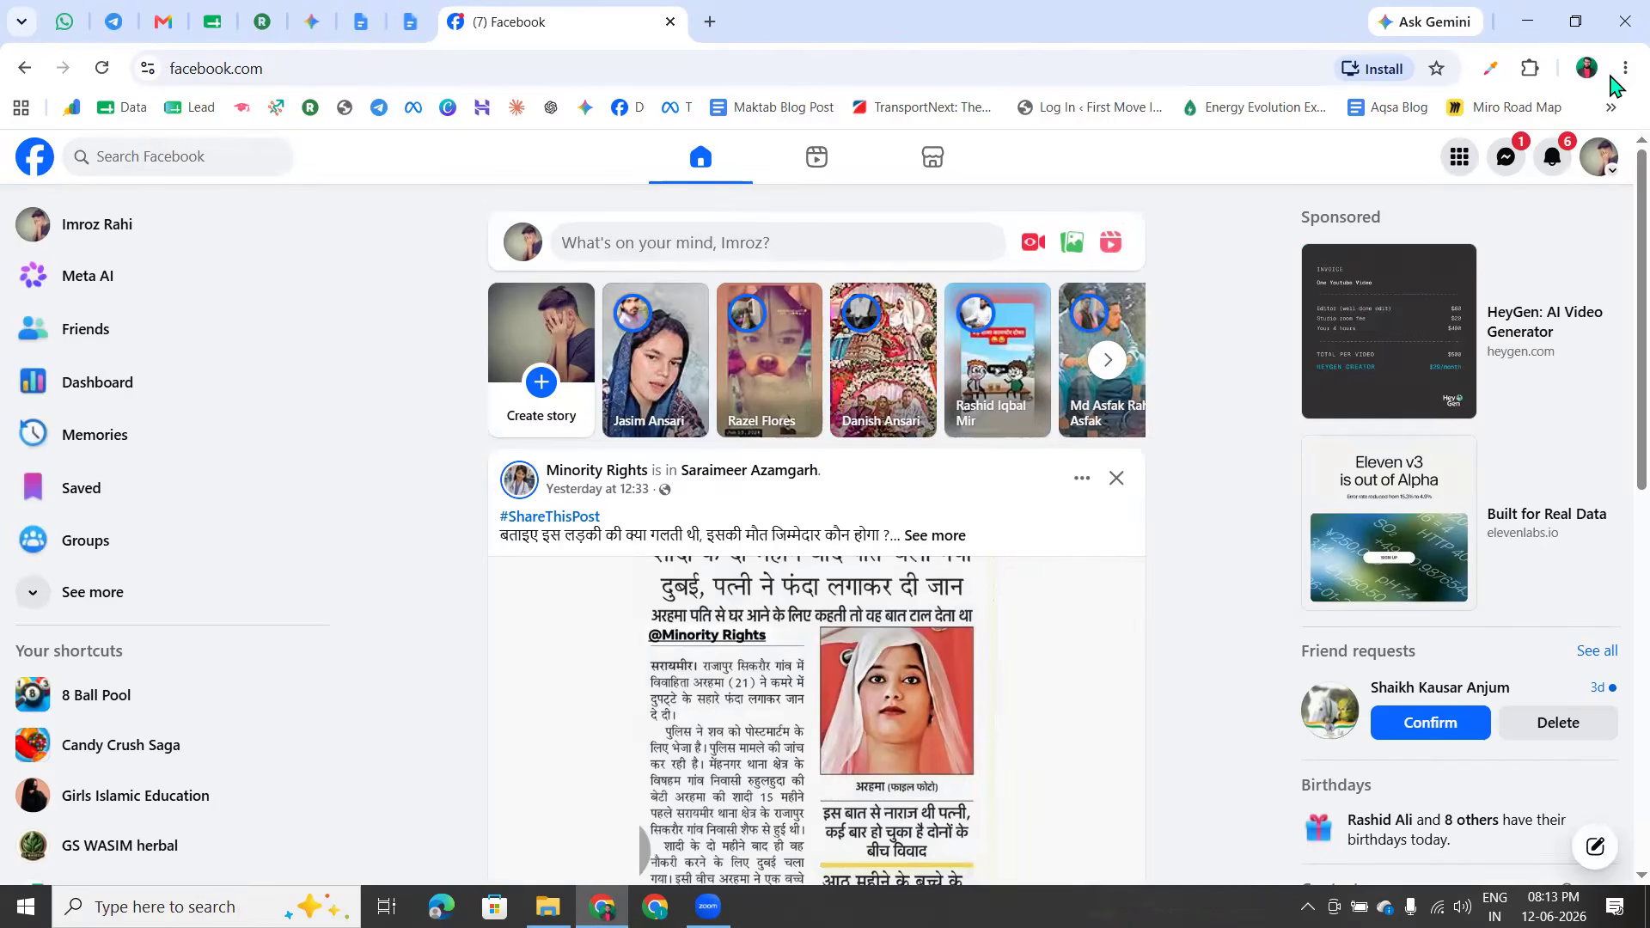
Open Ads Manager from the Facebook home page
key("alt+f")
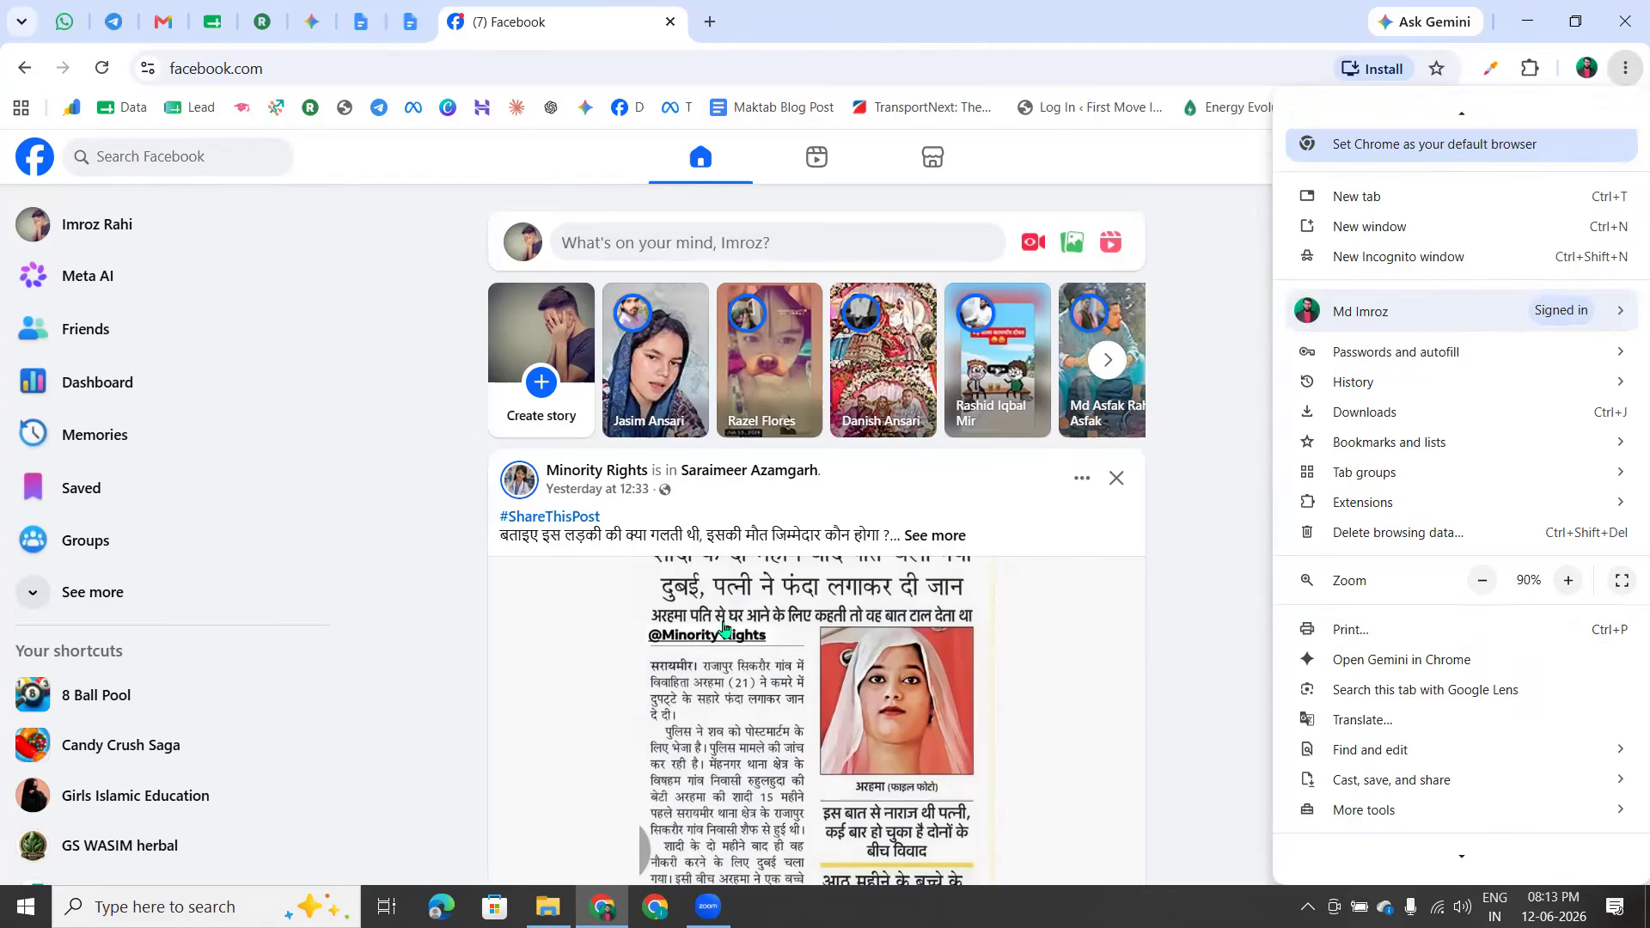
key("Escape")
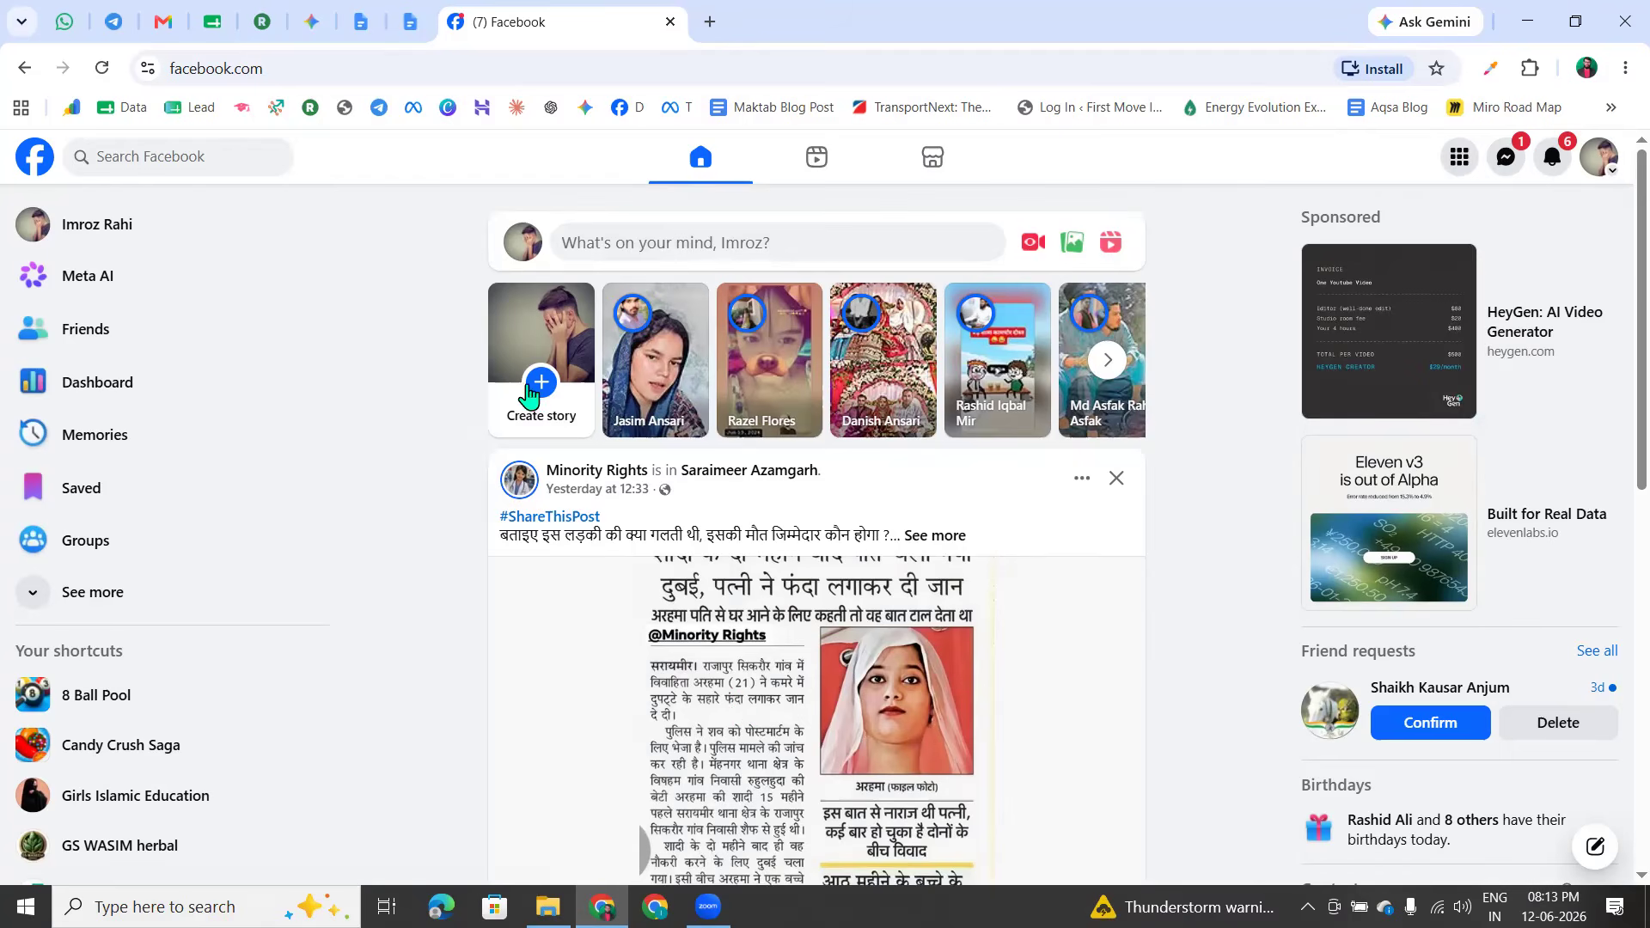
left_click(1463, 161)
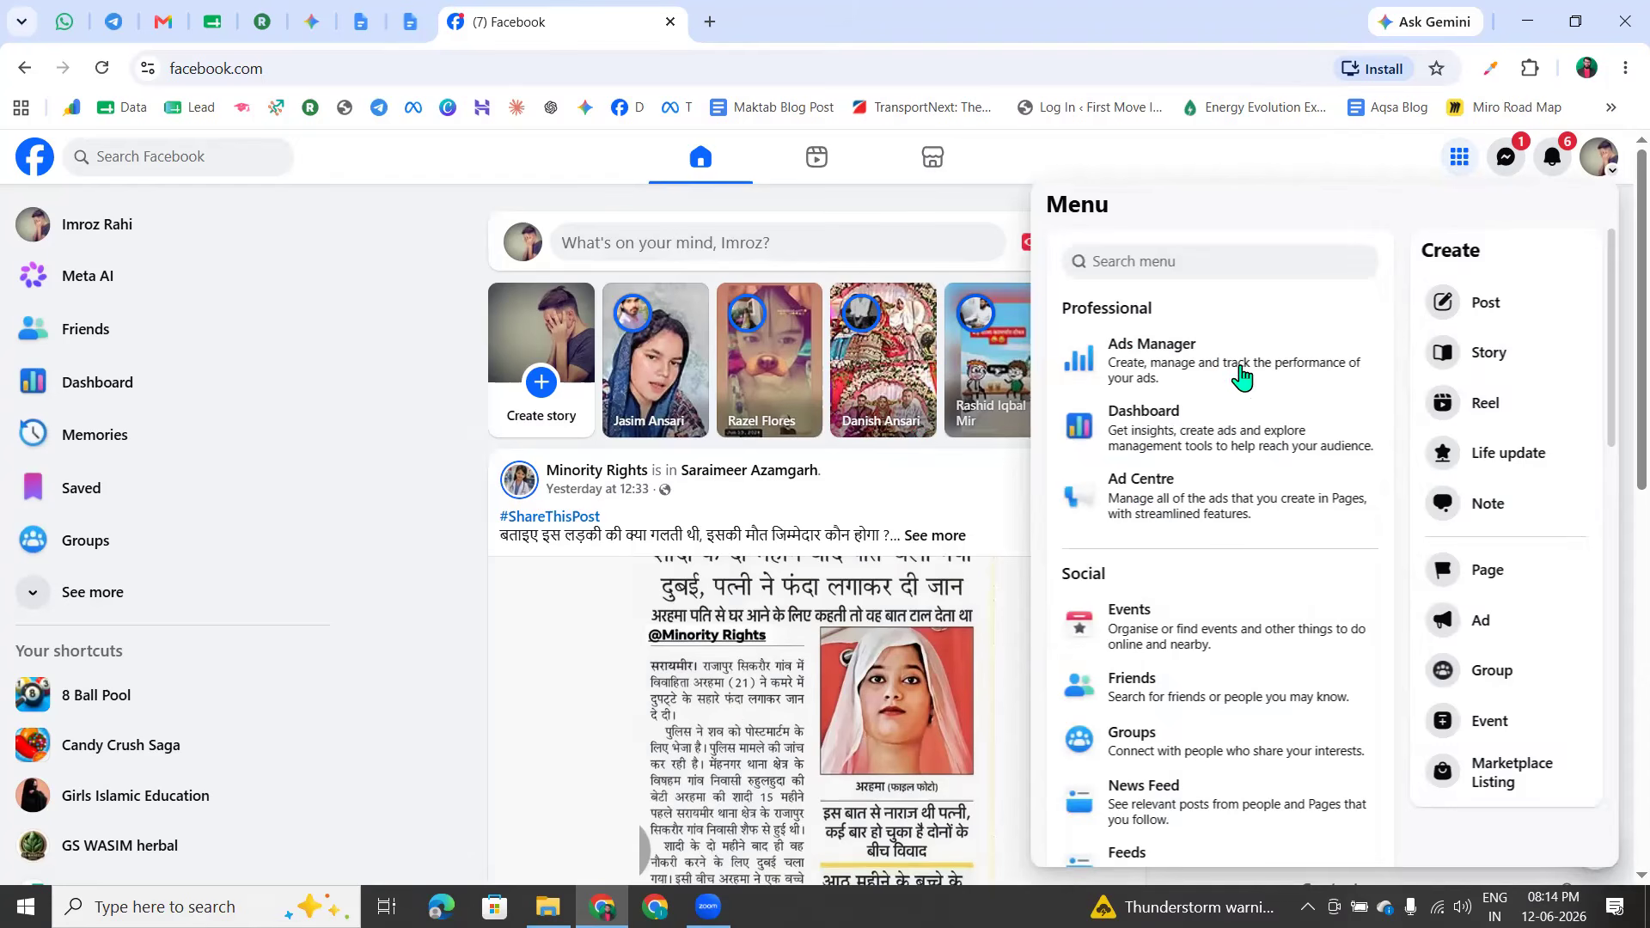
left_click(1169, 380)
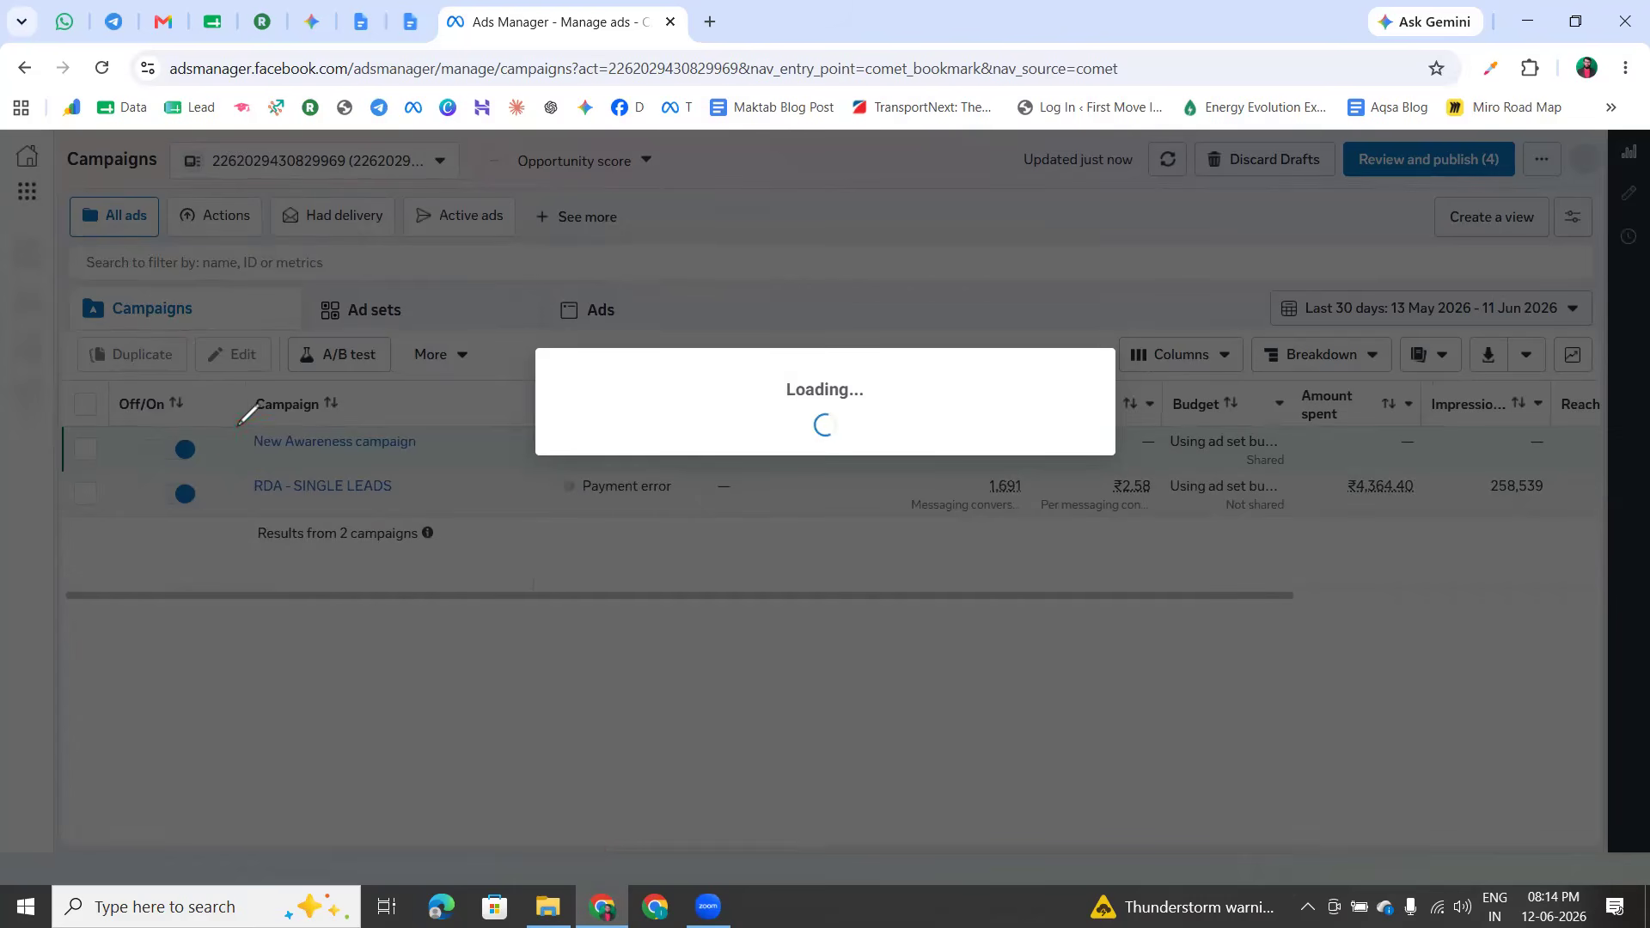
Circle the New Awareness campaign in the campaign list with a red pen annotation and clear the marking
left_click_drag(231, 423, 238, 426)
left_click_drag(353, 445, 425, 451)
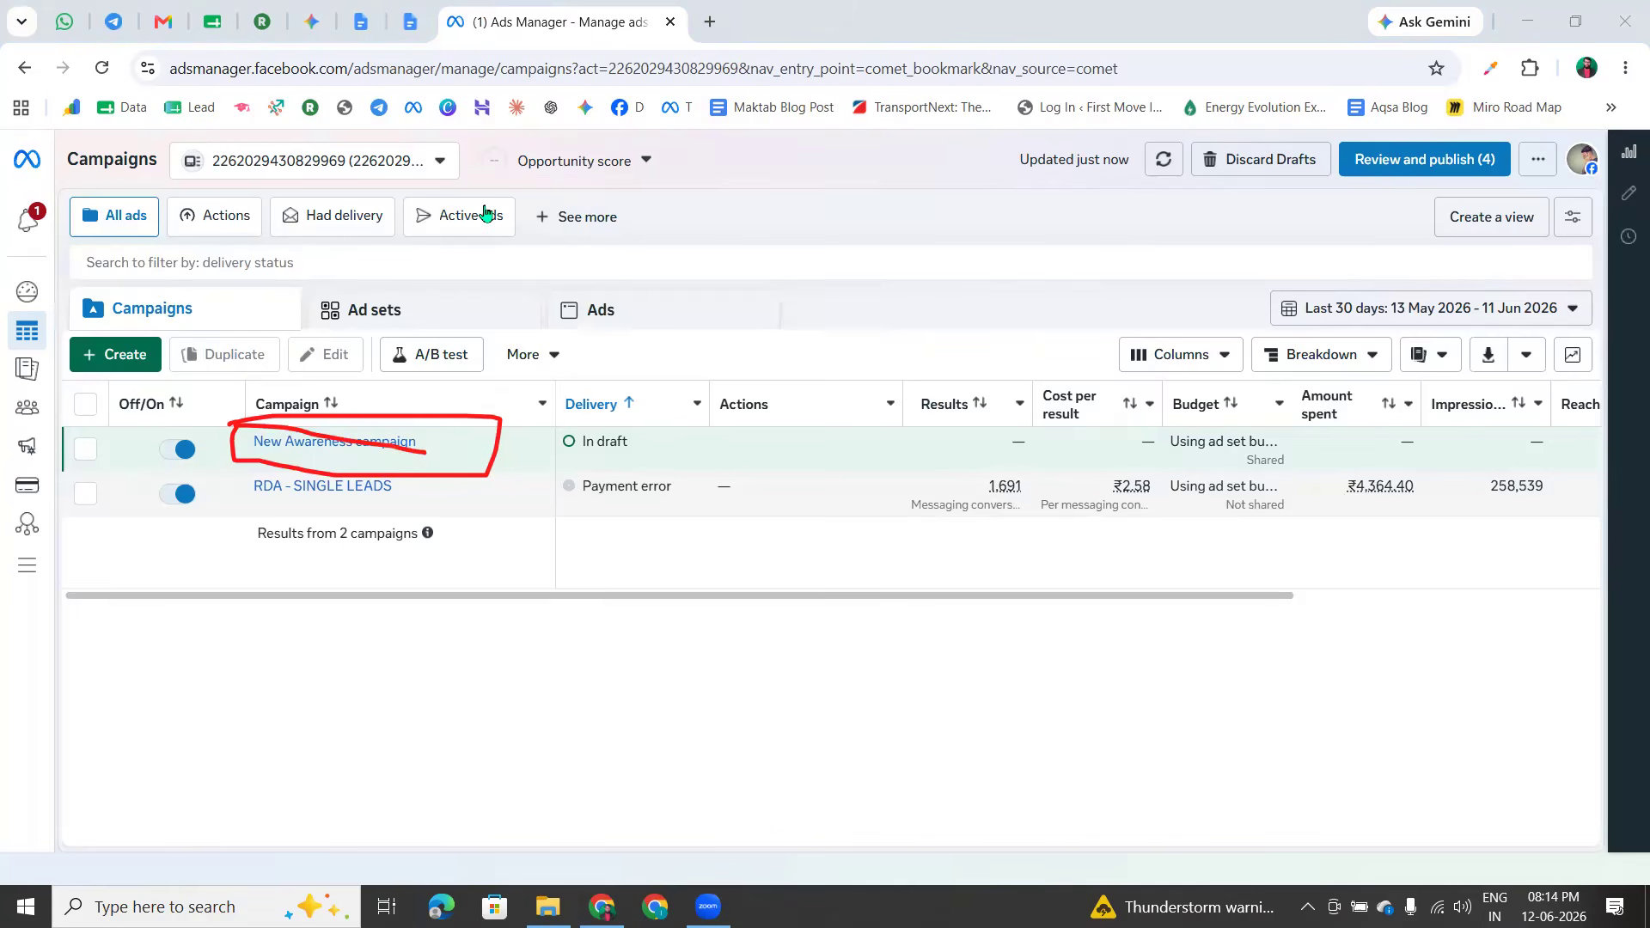
left_click(77, 159)
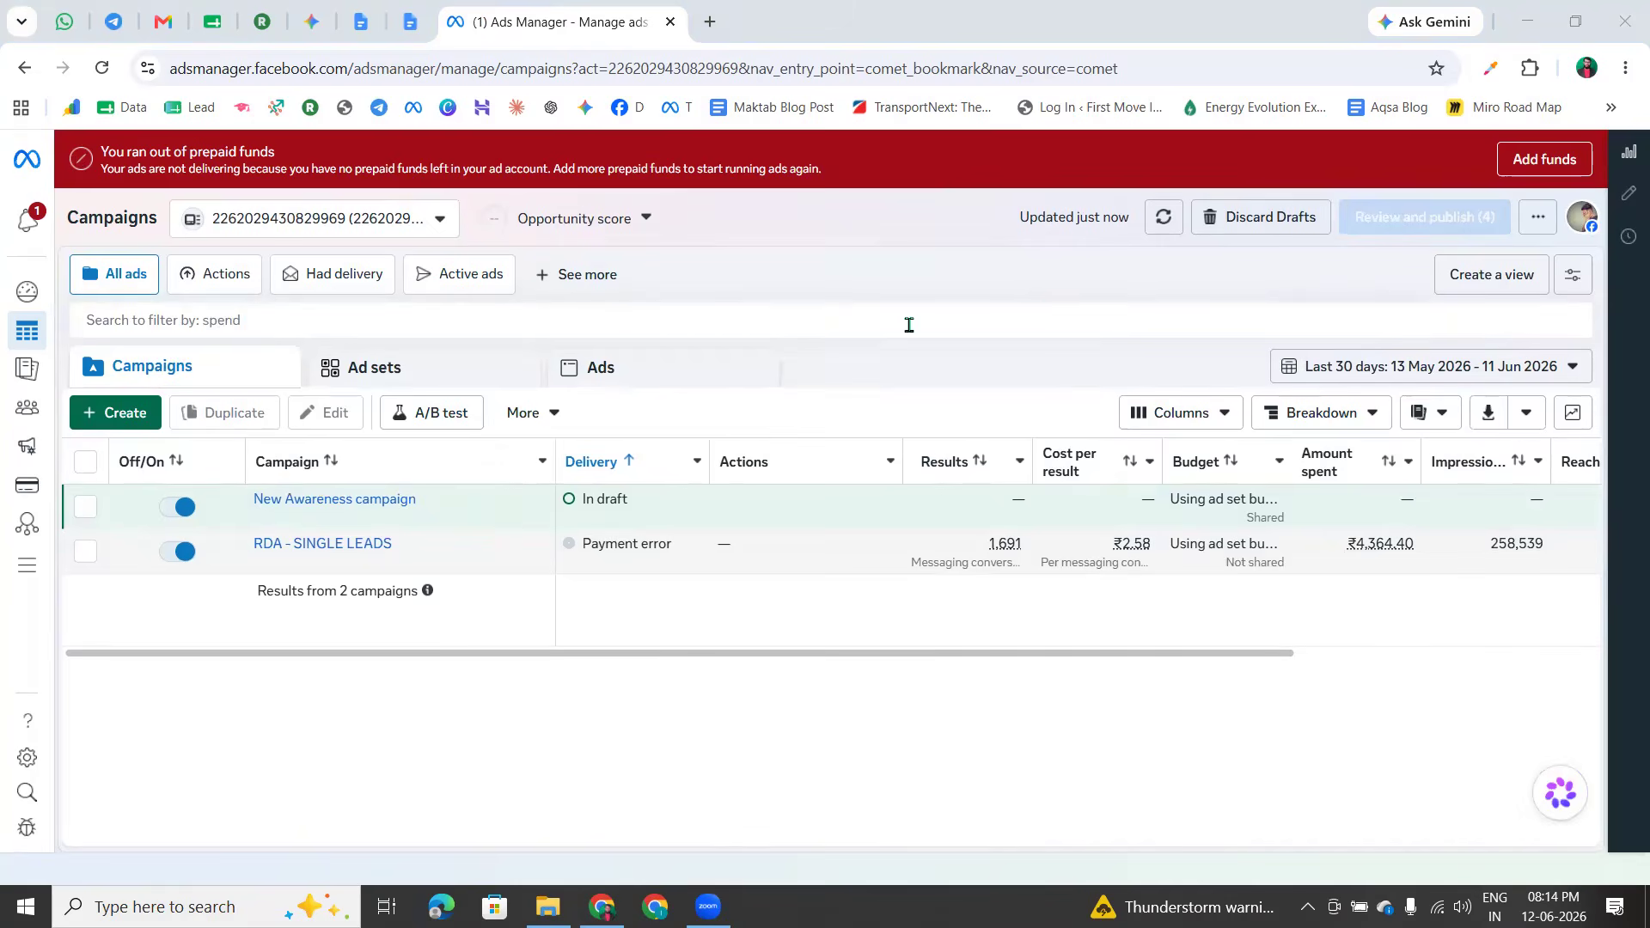
left_click(1616, 266)
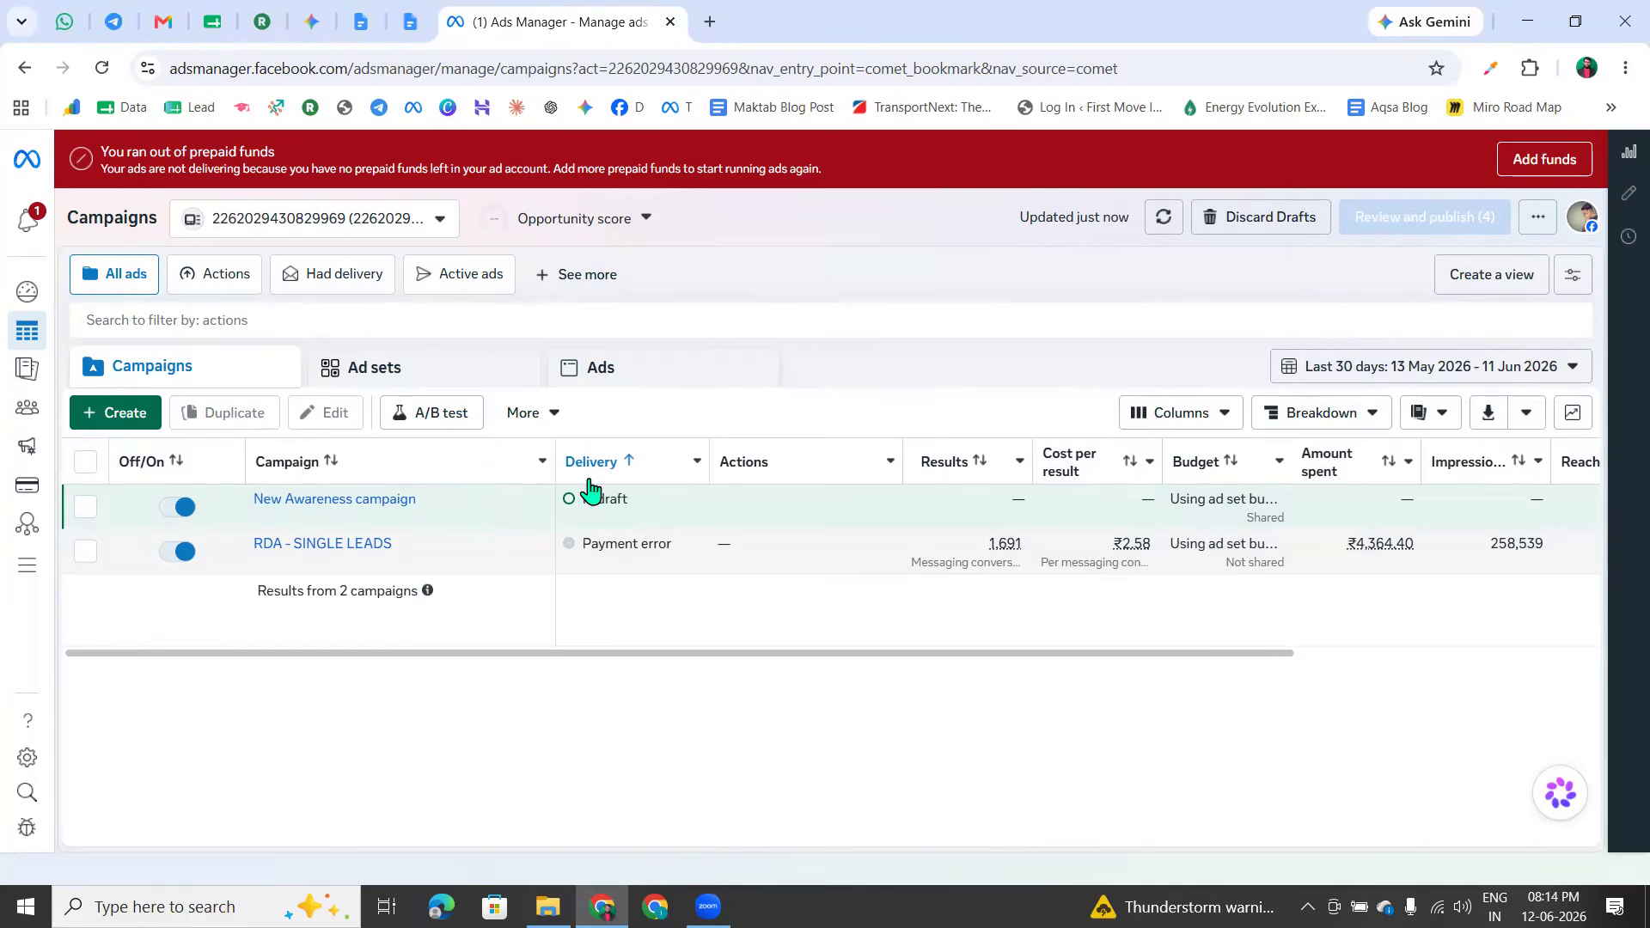
Open the New Awareness campaign draft for editing and dismiss the introductory notice and campaign score tip
mouse_move(313, 499)
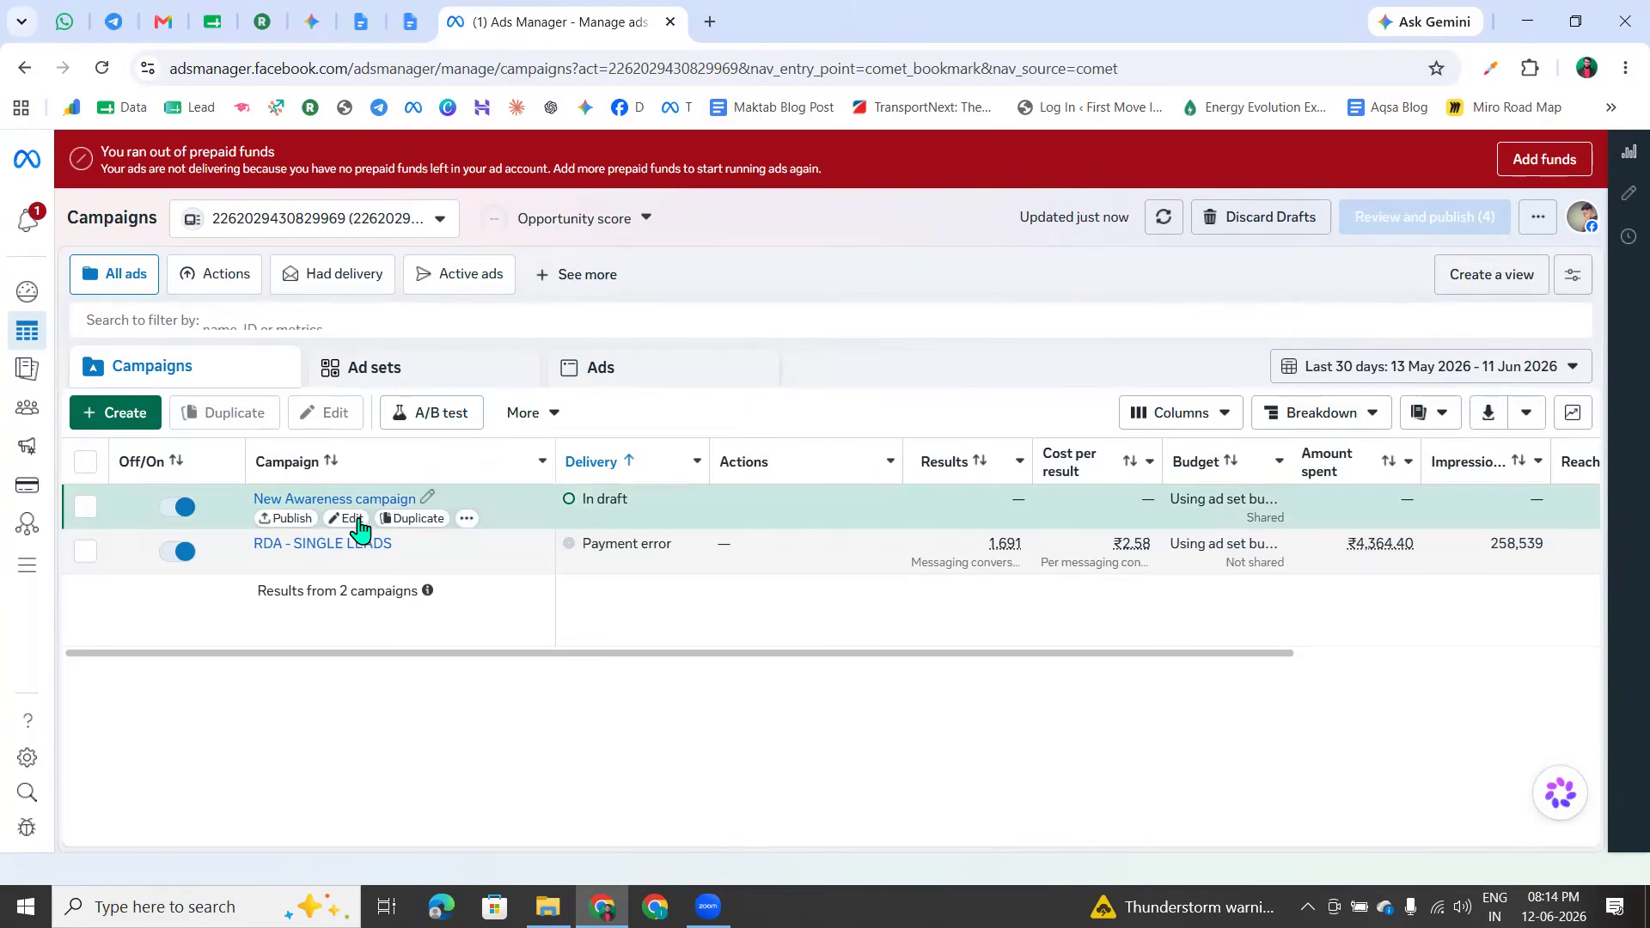
left_click(348, 521)
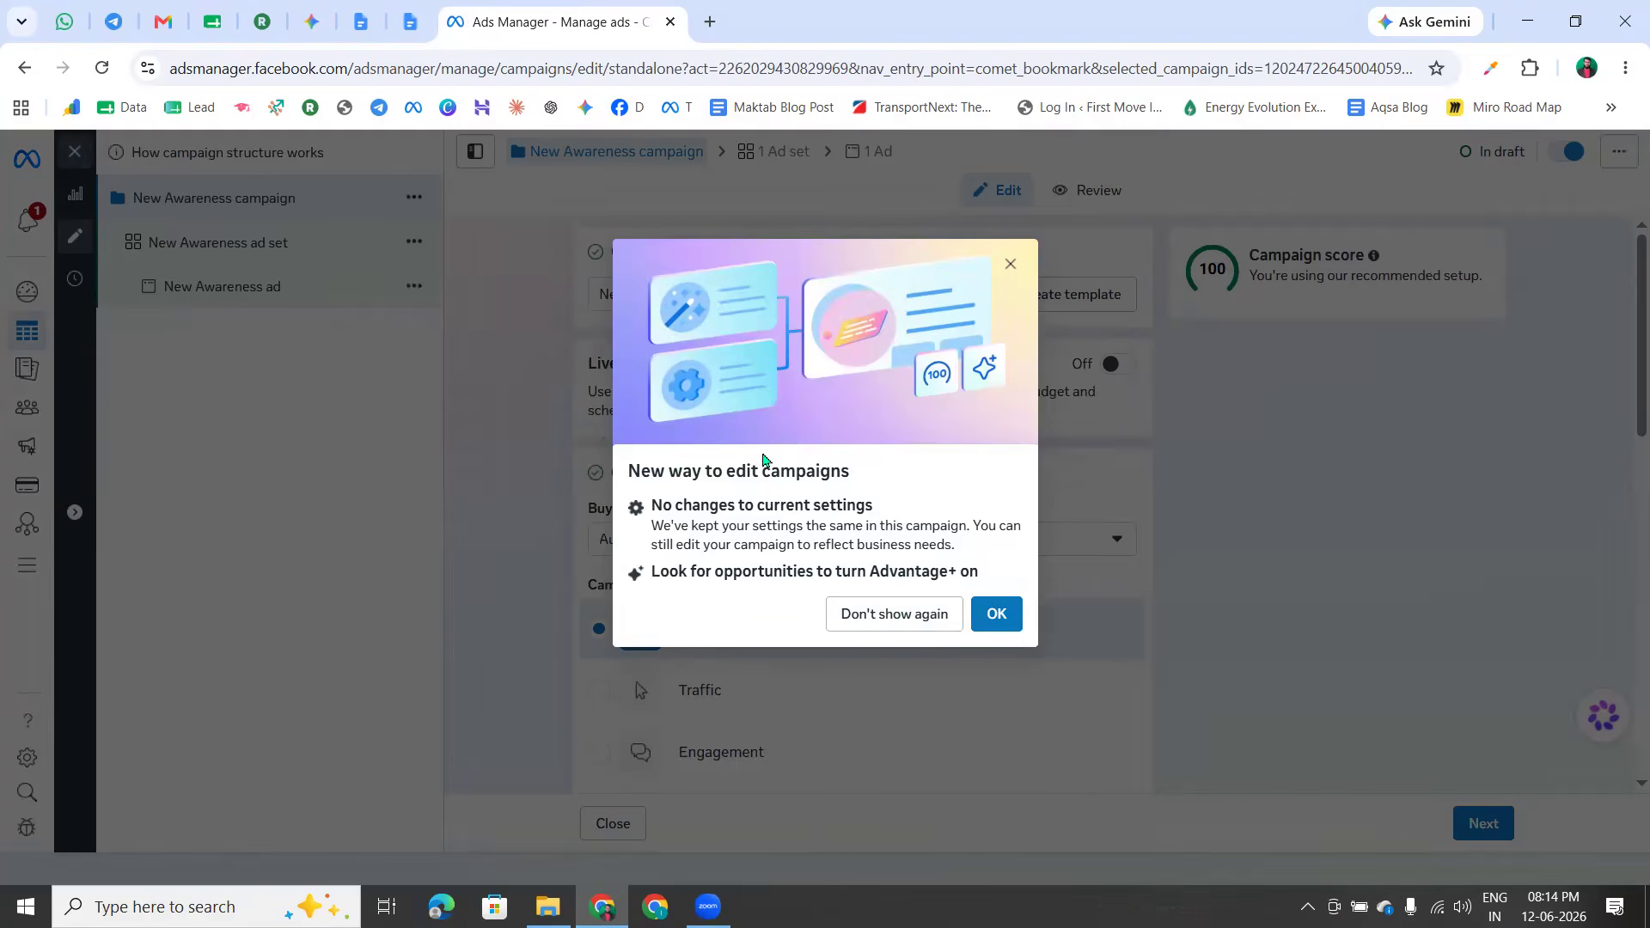
left_click(994, 617)
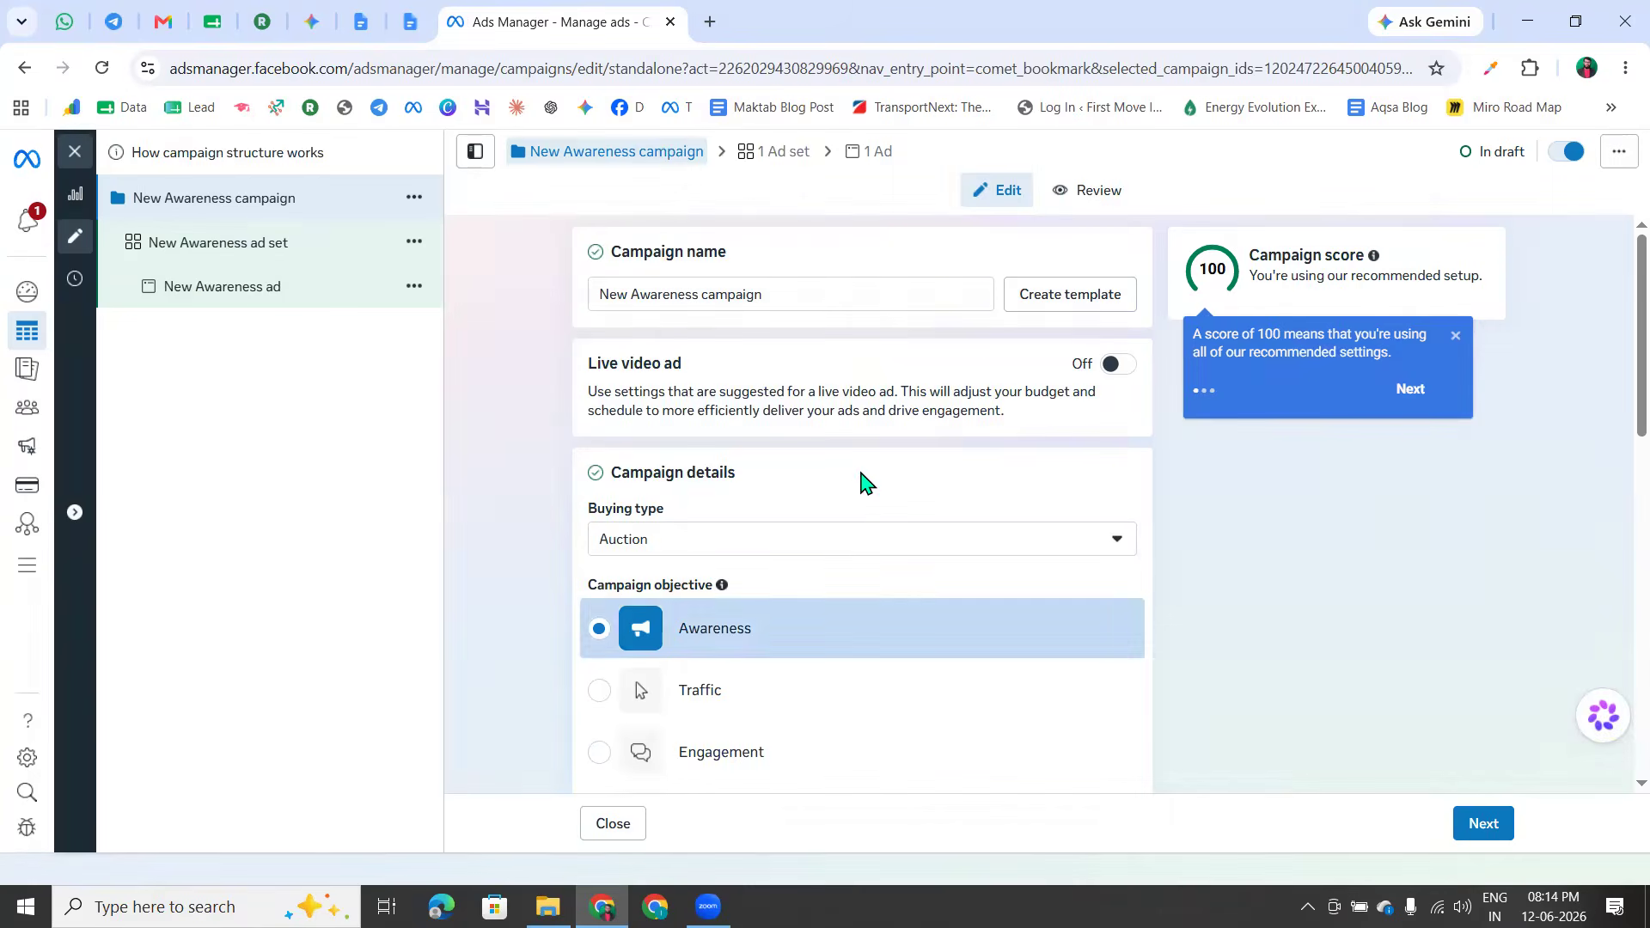
left_click(1413, 389)
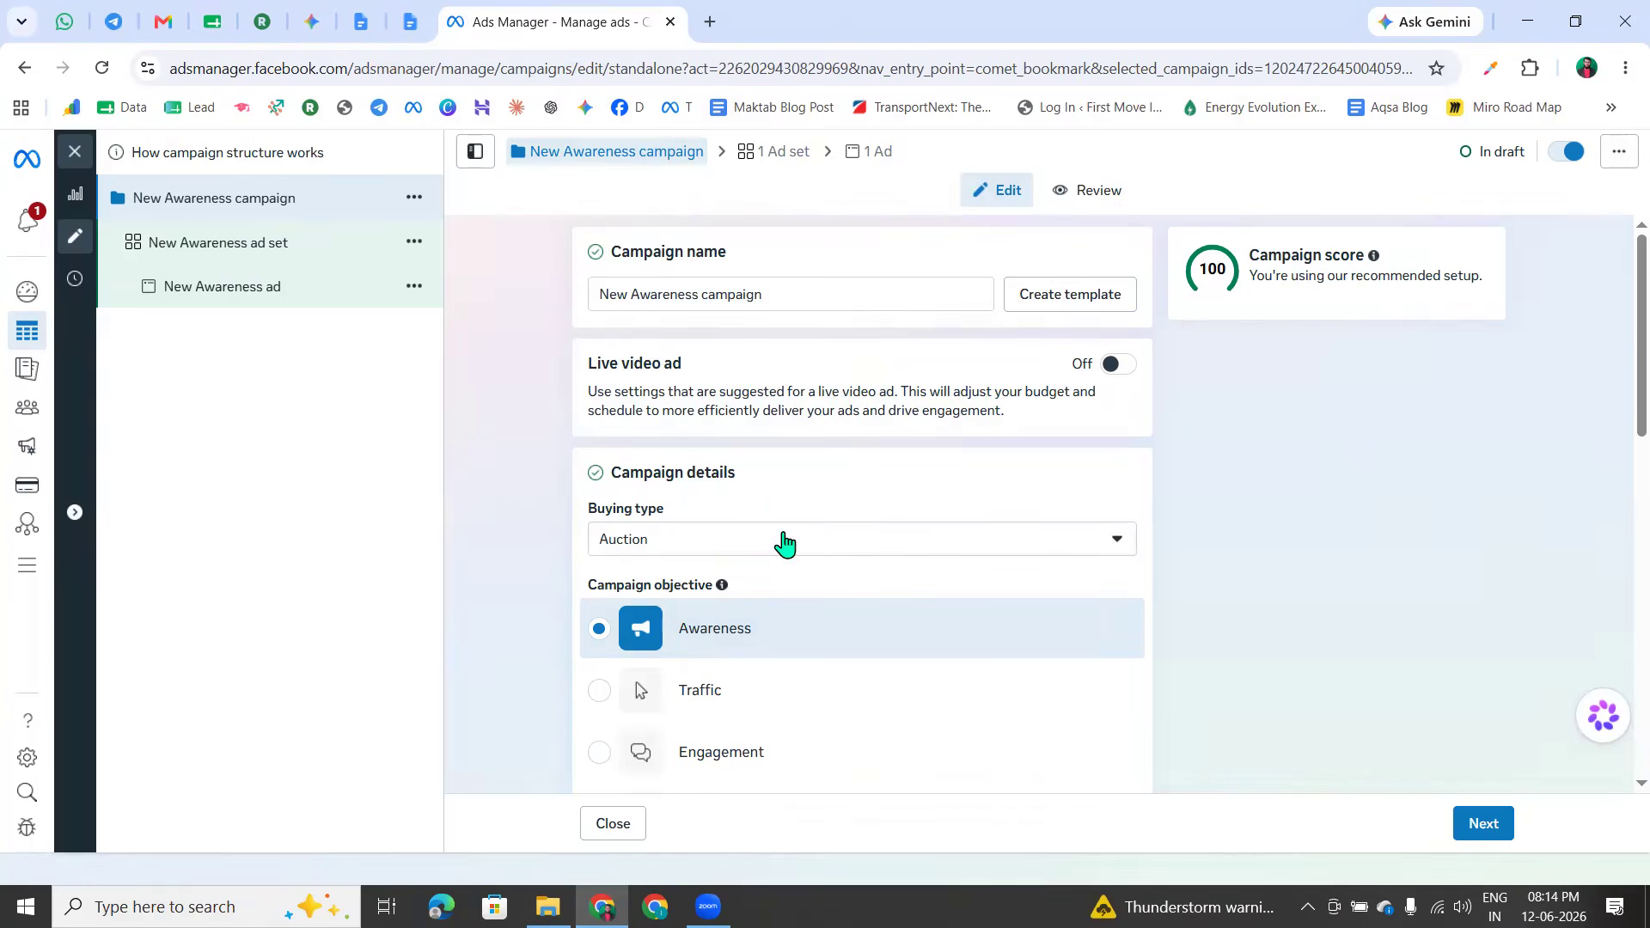
Review the campaign's budget settings, then open the New Awareness ad set and examine its settings down to Placements
scroll(722, 541, "down", 5)
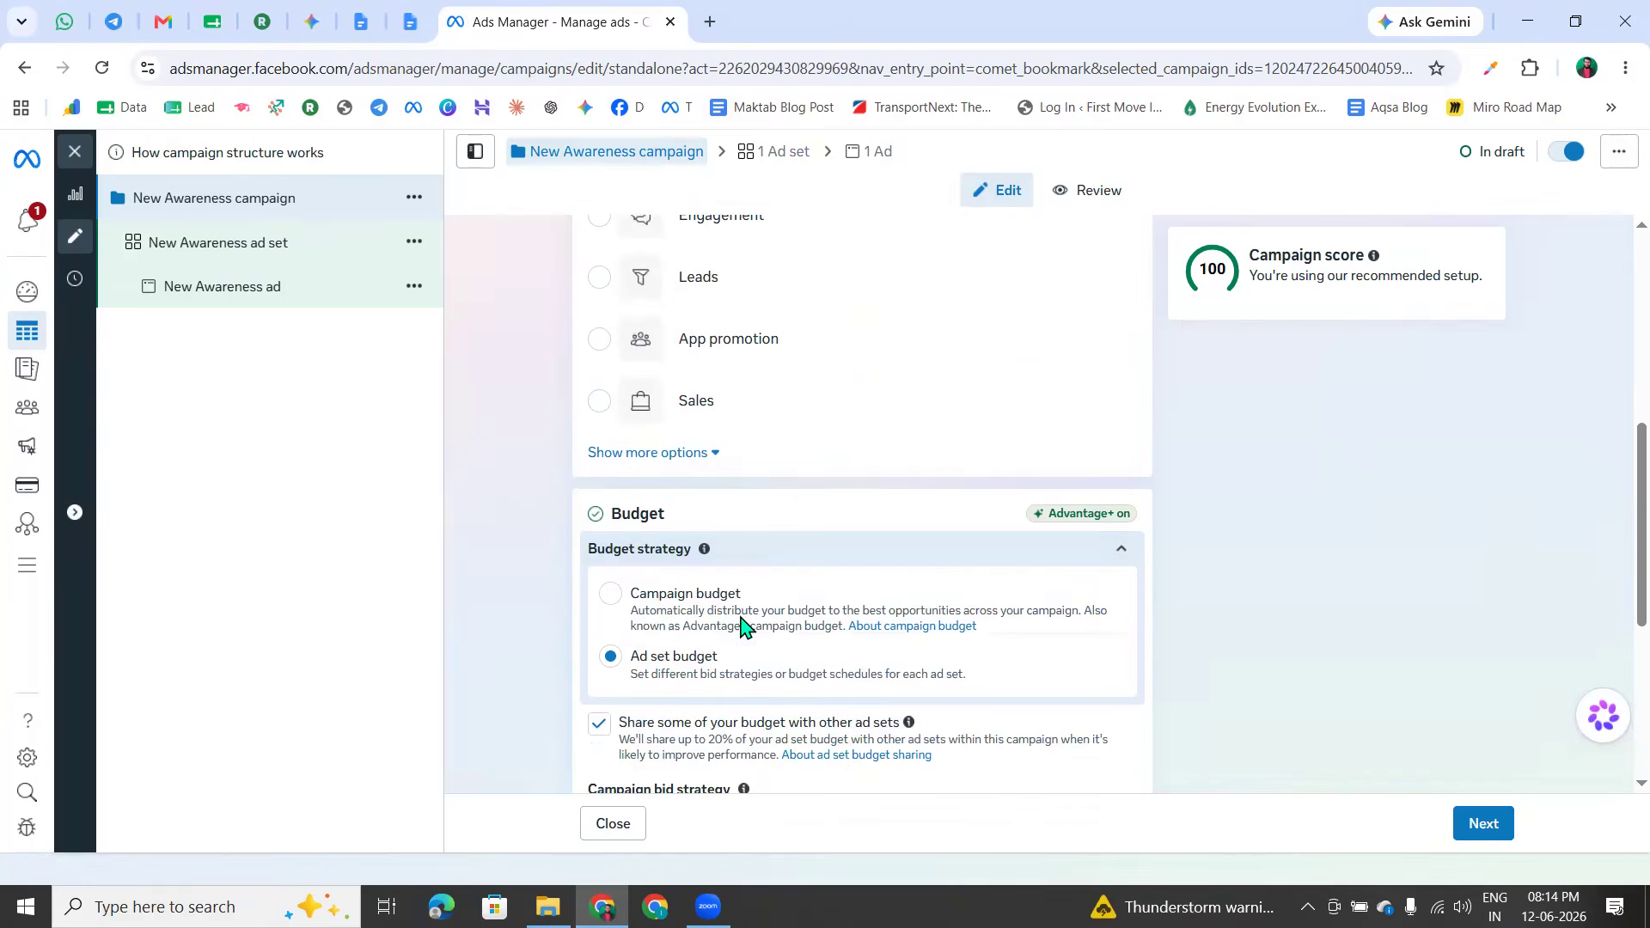
left_click(777, 155)
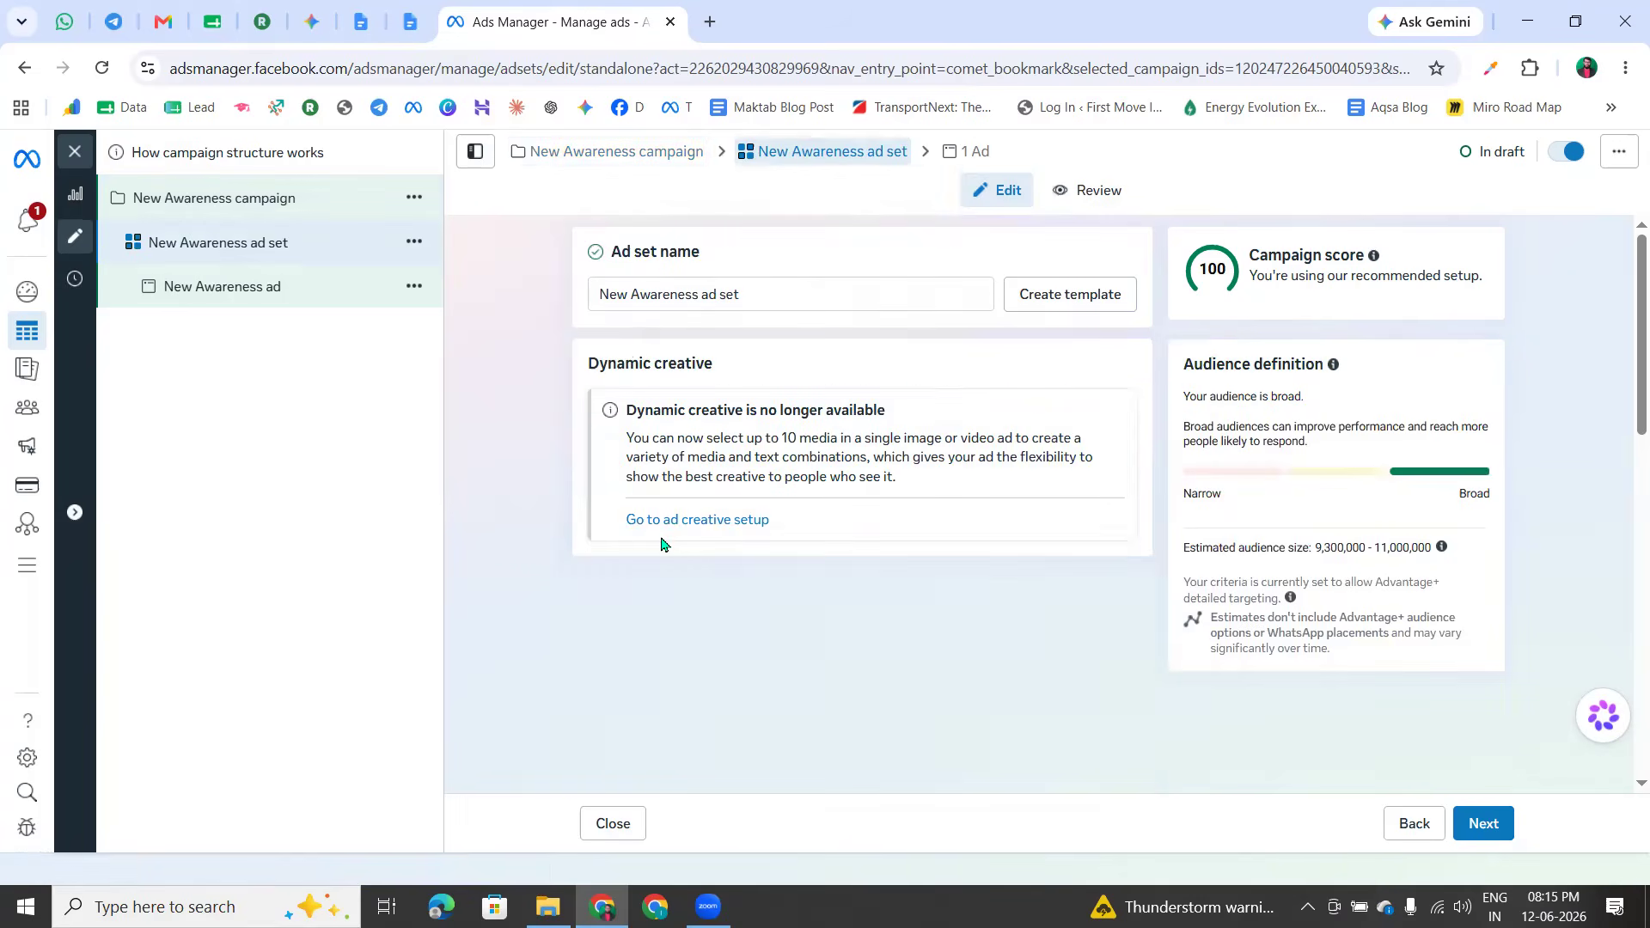
scroll(732, 589, "down", 10)
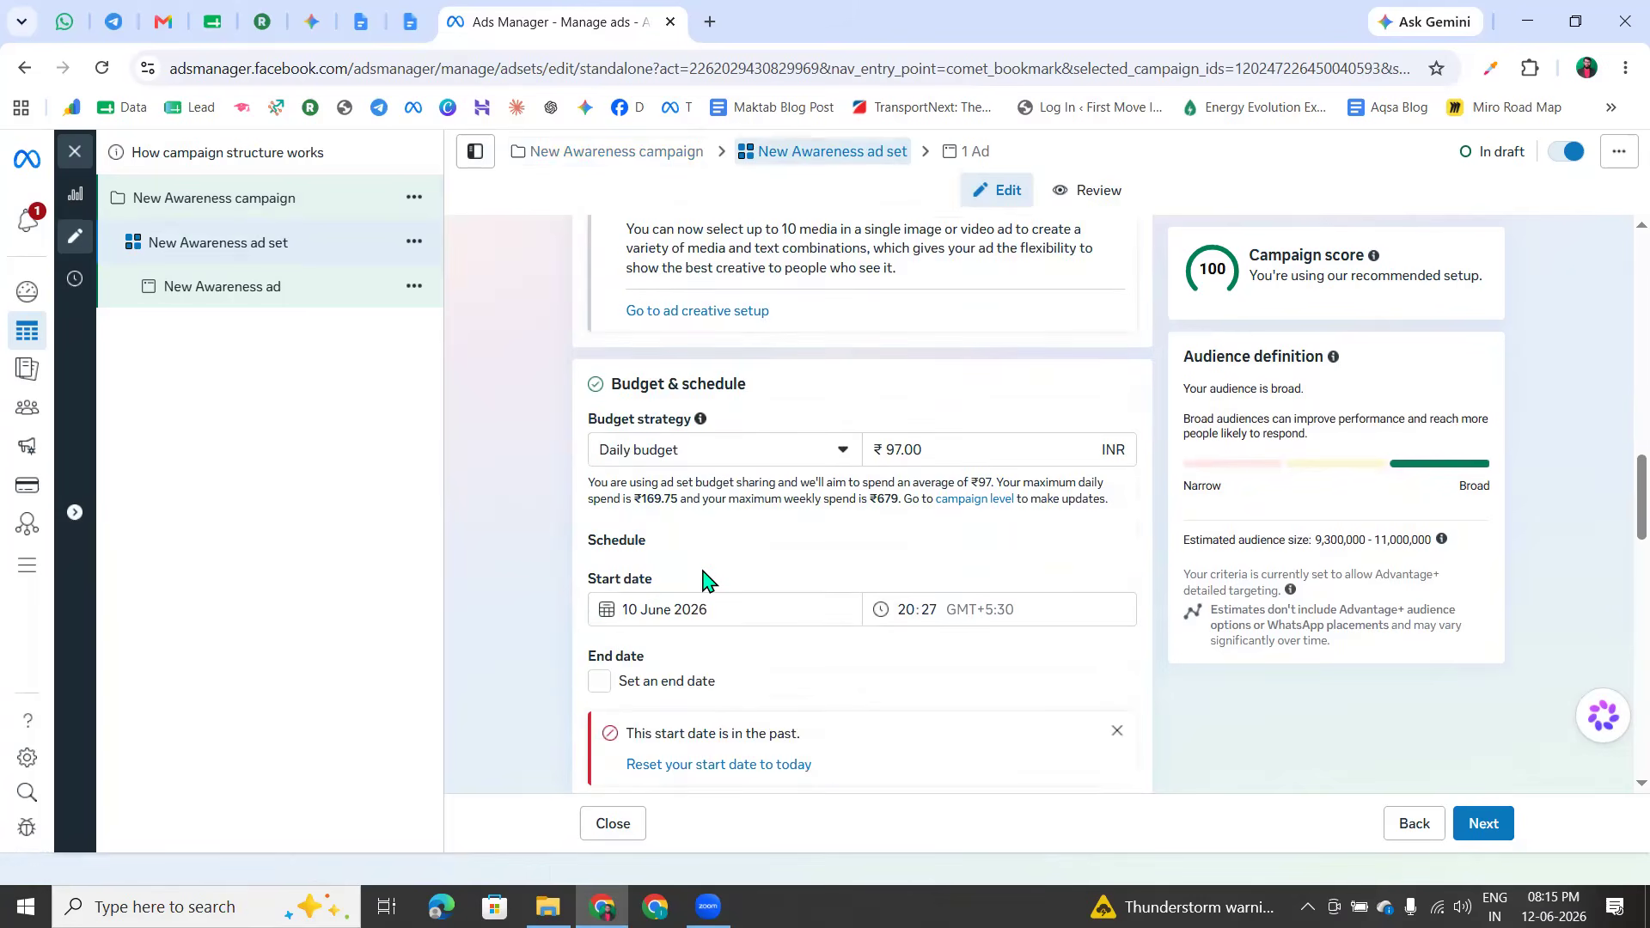
scroll(702, 581, "down", 6)
scroll(698, 576, "down", 10)
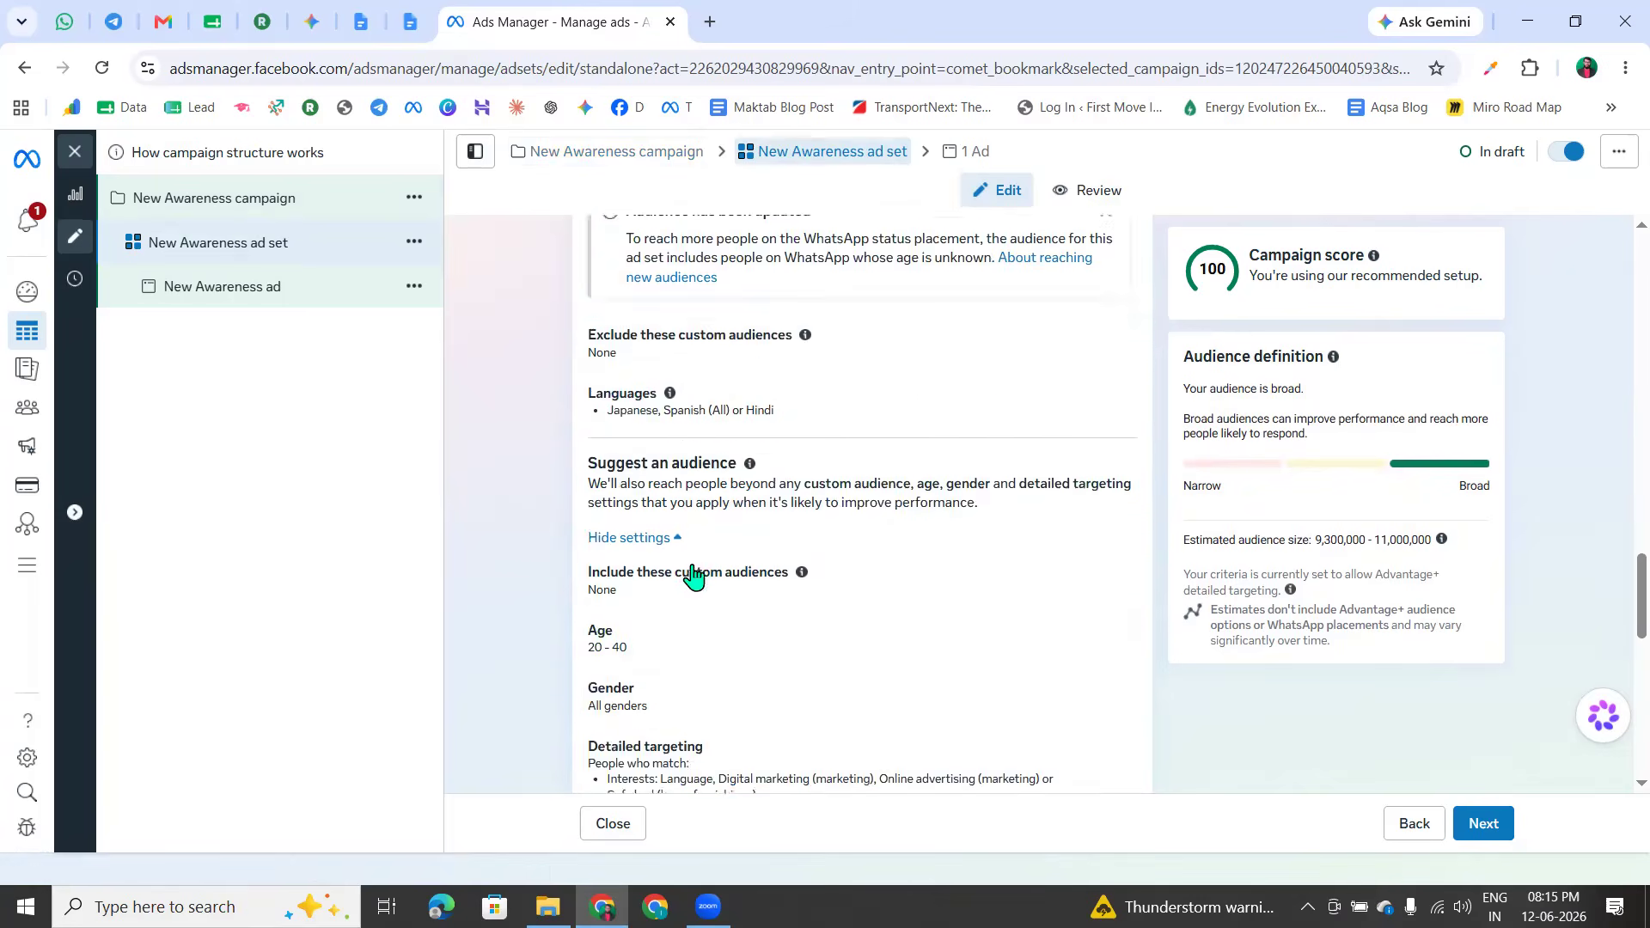
scroll(719, 571, "down", 3)
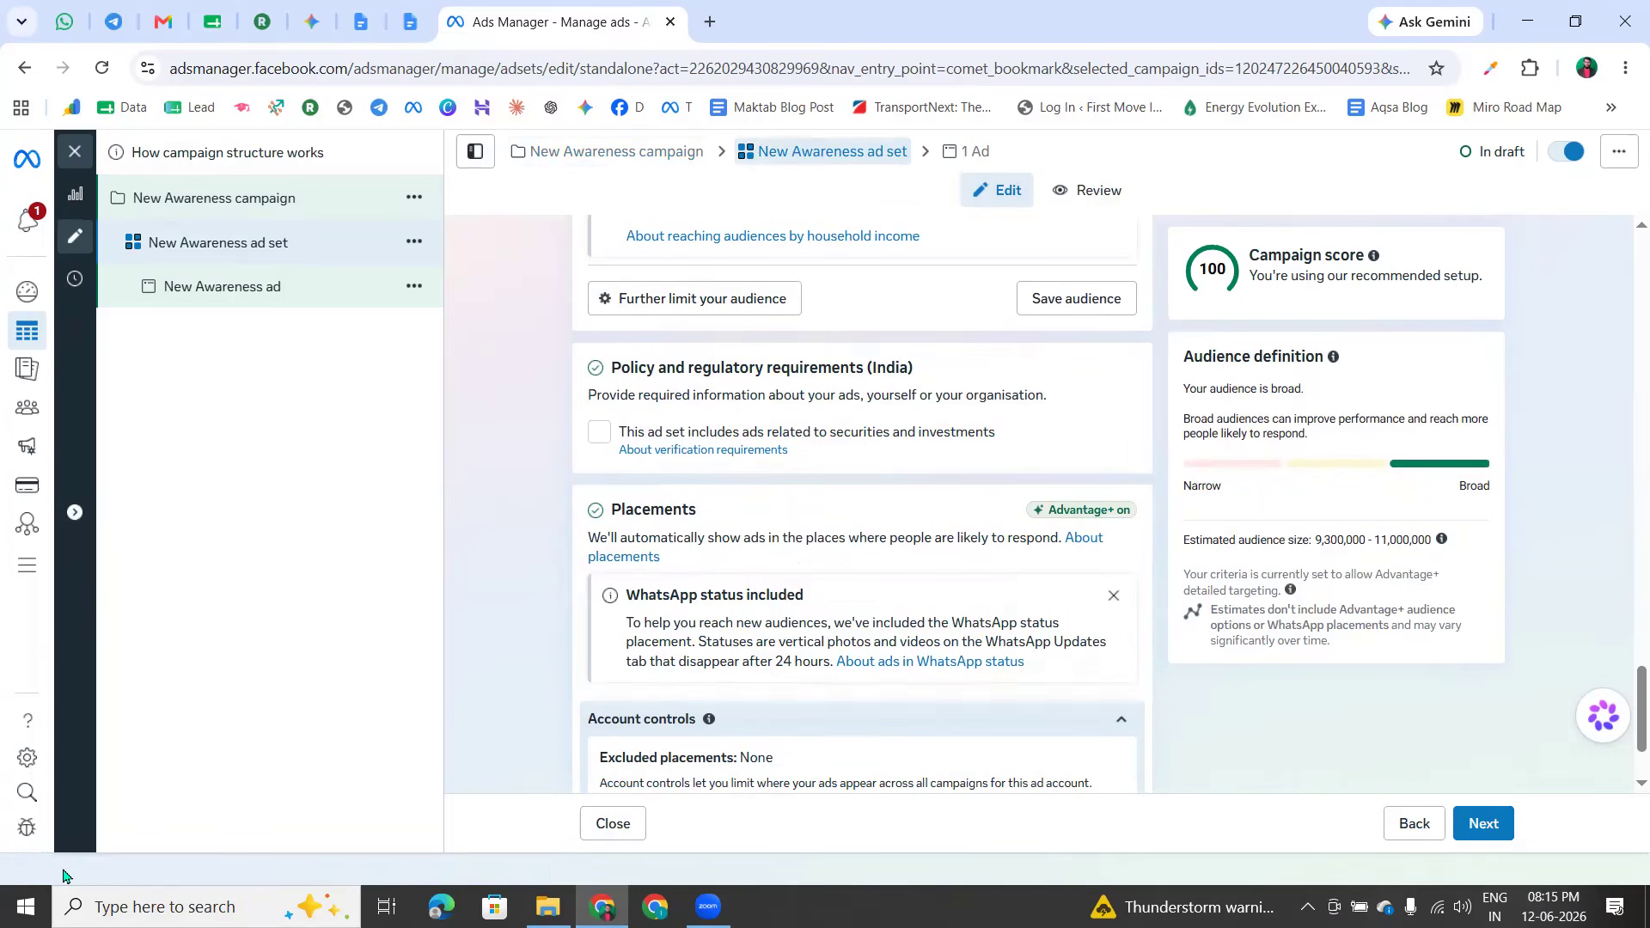
Circle and underline the Policy and regulatory requirements (India) section with the red pen and clear the markings
mouse_move(597, 347)
left_mouse_down()
mouse_move(941, 347)
mouse_move(951, 389)
mouse_move(571, 374)
mouse_move(610, 356)
left_mouse_up()
left_click(582, 351)
mouse_move(499, 378)
left_mouse_down()
mouse_move(980, 370)
mouse_move(594, 348)
left_mouse_up()
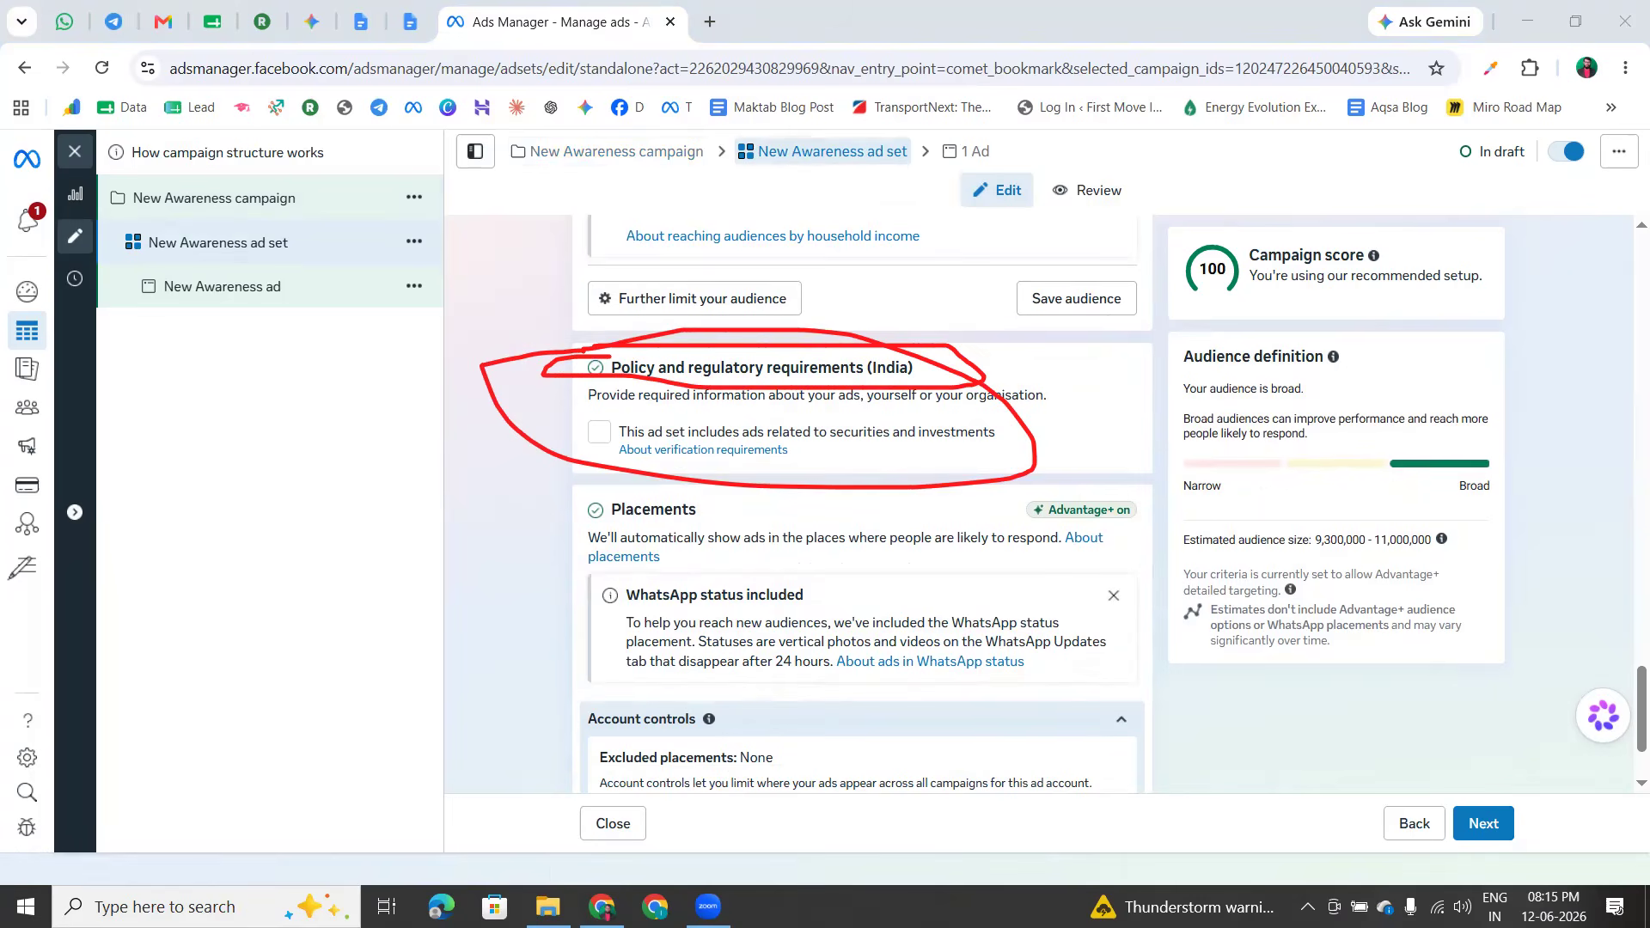
left_click(148, 582)
left_click_drag(593, 406, 894, 398)
mouse_move(559, 373)
left_mouse_down()
mouse_move(575, 397)
mouse_move(658, 370)
mouse_move(1089, 465)
mouse_move(800, 330)
mouse_move(678, 320)
left_mouse_up()
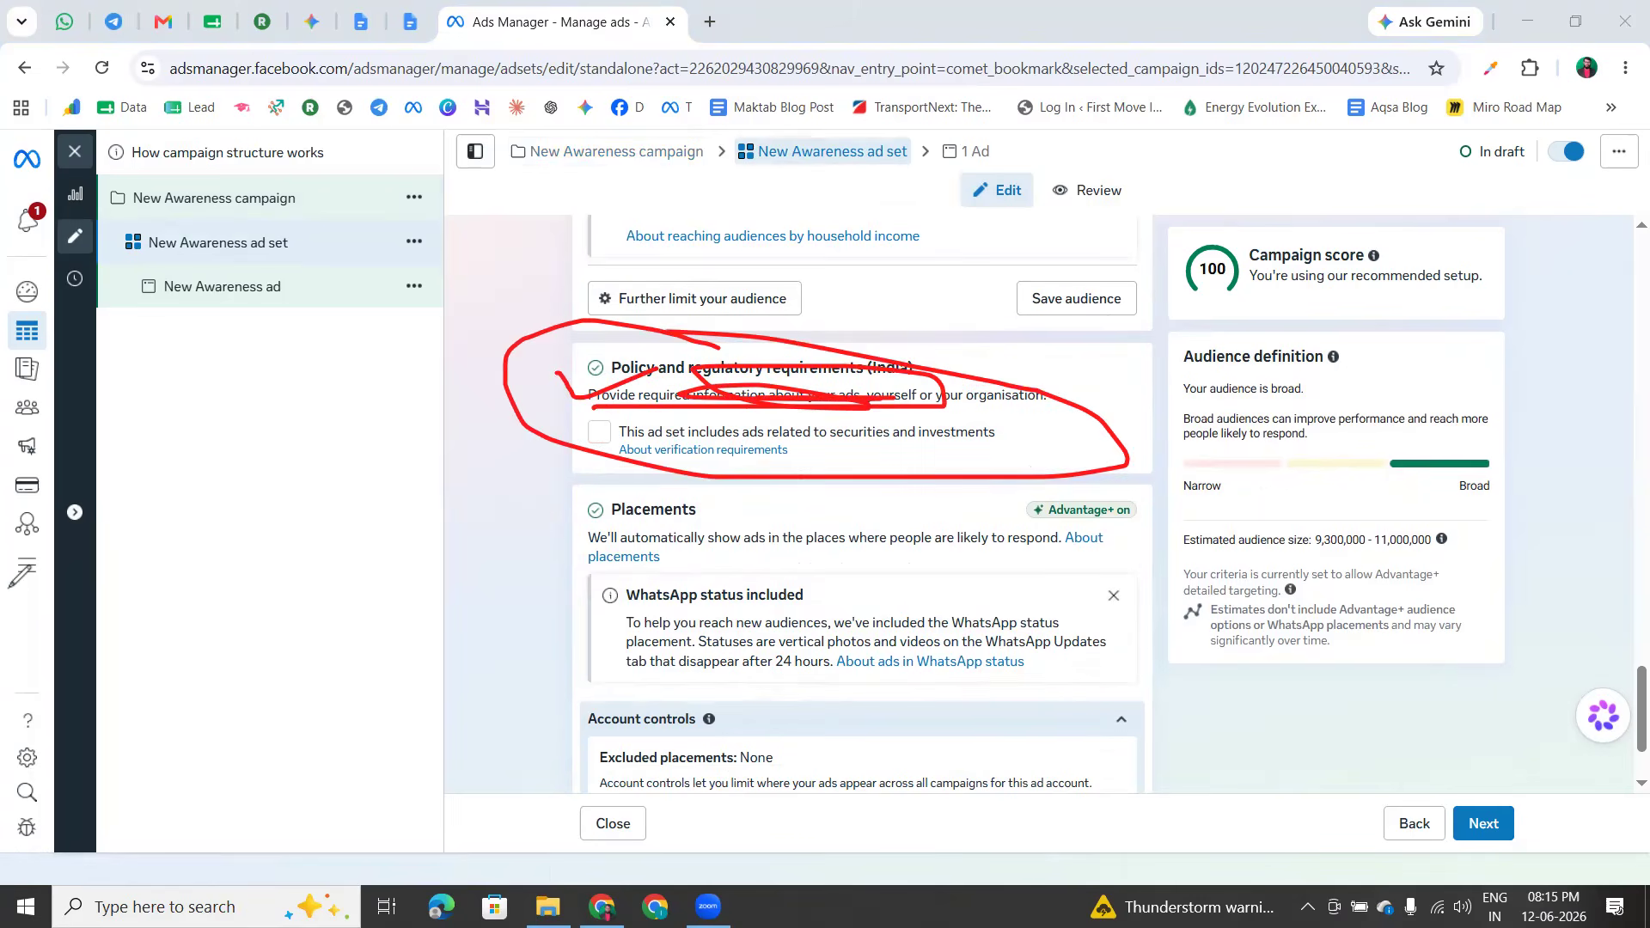
left_click(125, 591)
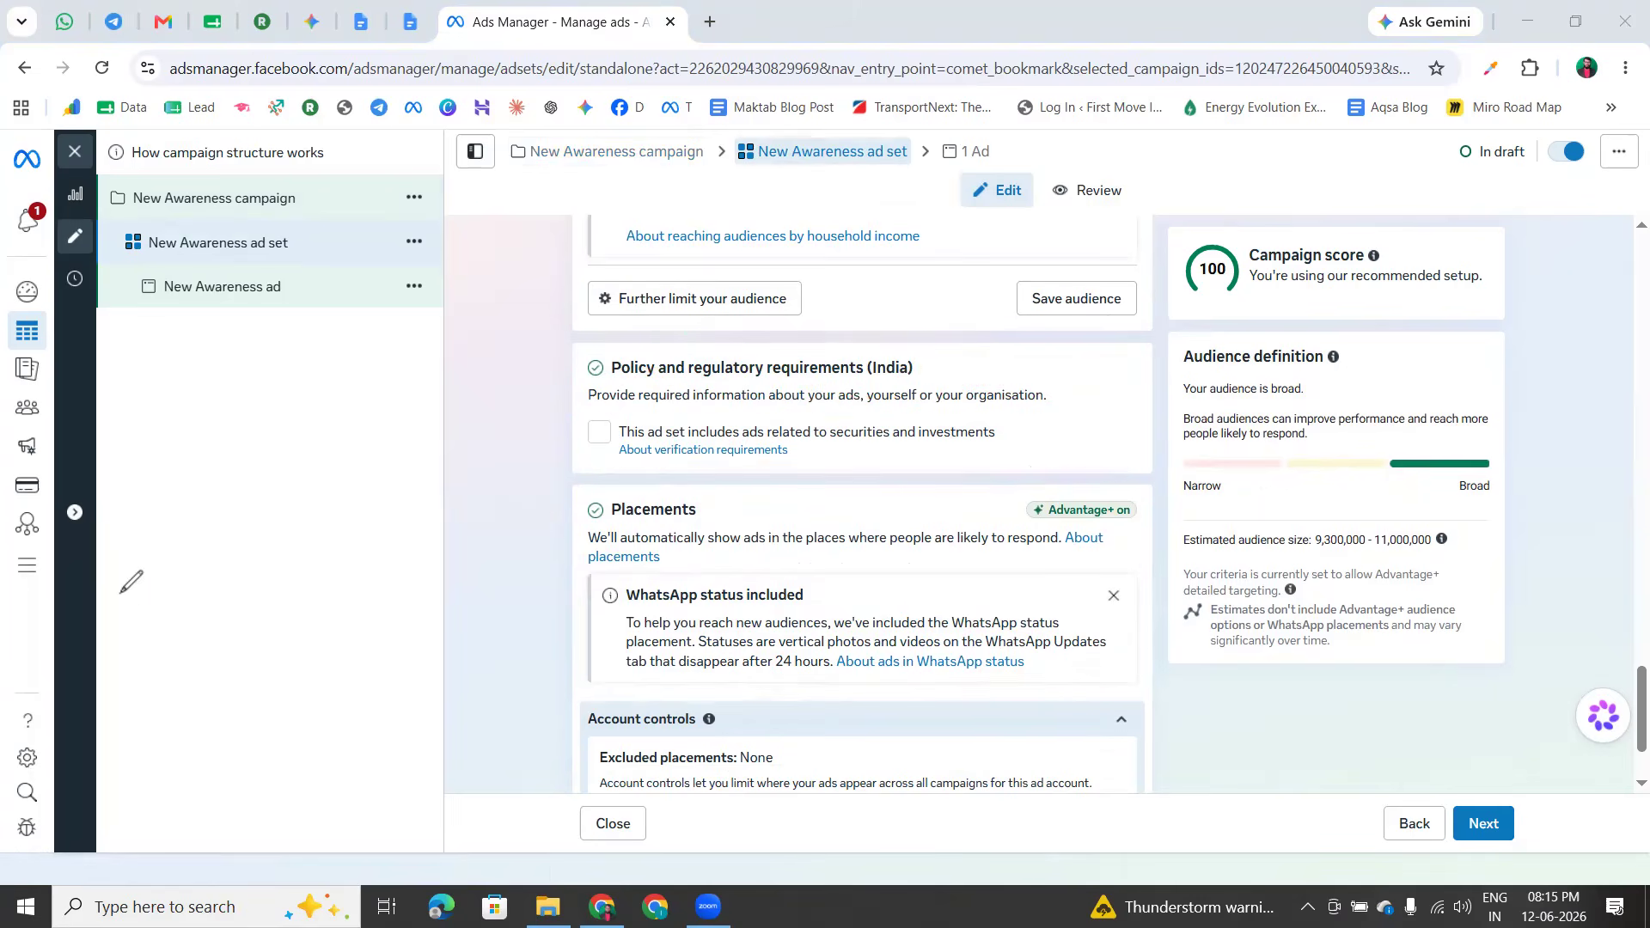
Mark the Placements heading and the securities and investments checkbox with the red pen, then clear the annotations
mouse_move(587, 497)
left_mouse_down()
mouse_move(732, 508)
mouse_move(573, 518)
mouse_move(587, 499)
left_mouse_up()
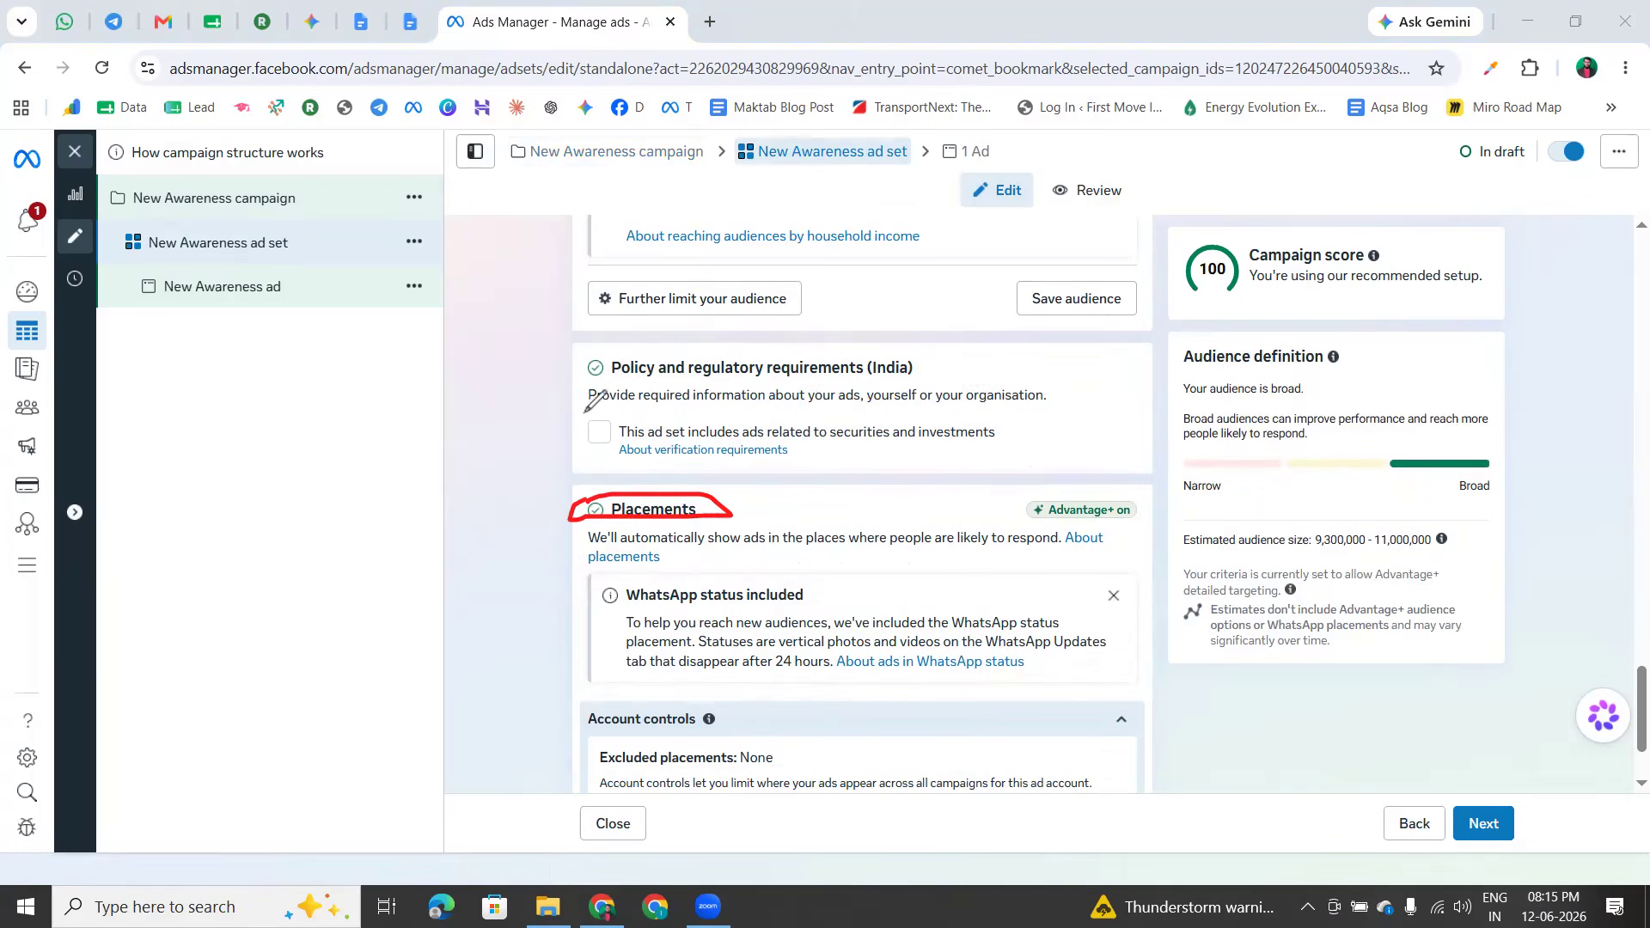
mouse_move(617, 416)
left_mouse_down()
mouse_move(571, 441)
mouse_move(594, 449)
mouse_move(637, 419)
left_mouse_up()
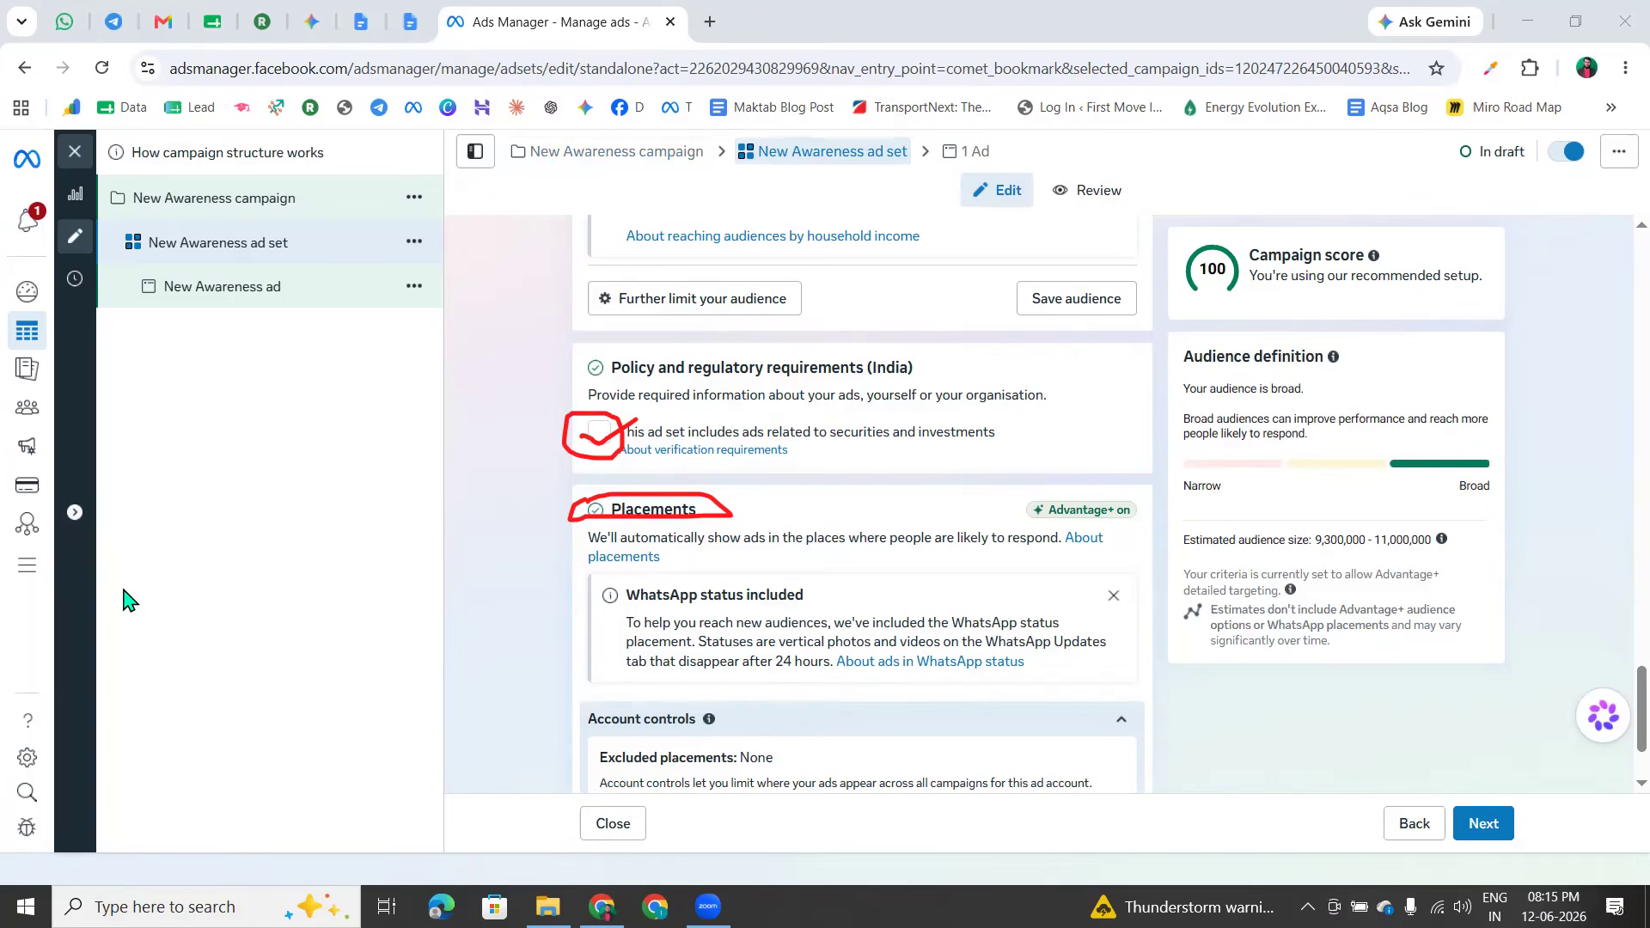
mouse_move(600, 523)
left_mouse_down()
mouse_move(730, 521)
mouse_move(634, 484)
mouse_move(610, 528)
left_mouse_up()
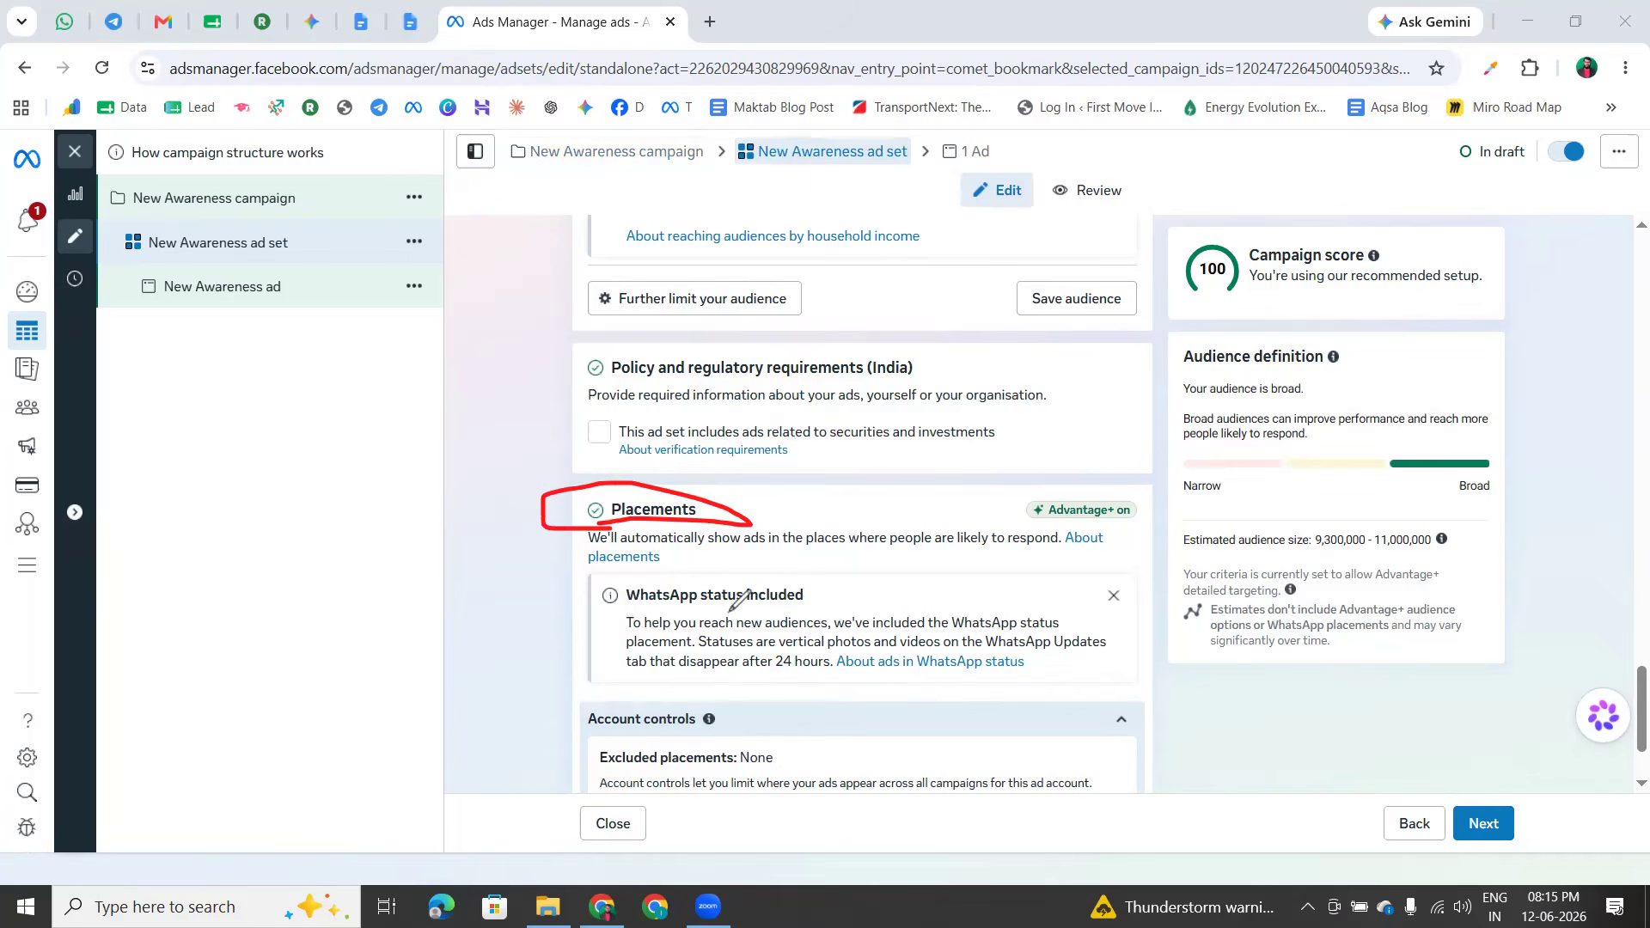
scroll(731, 606, "down", 2)
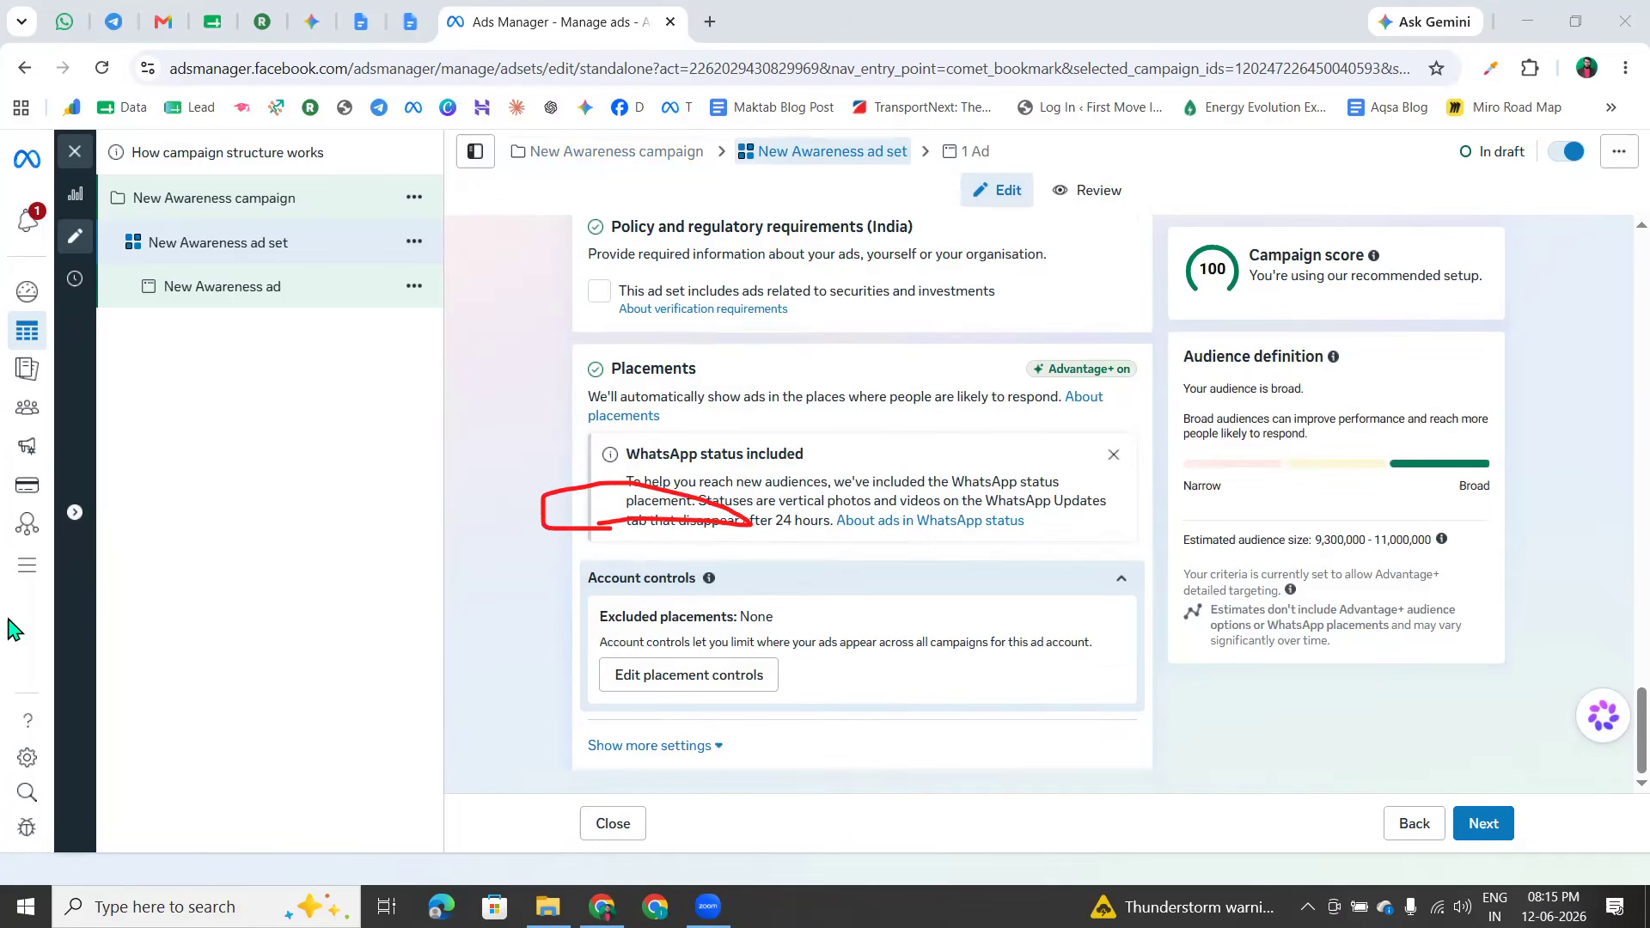
left_click(161, 597)
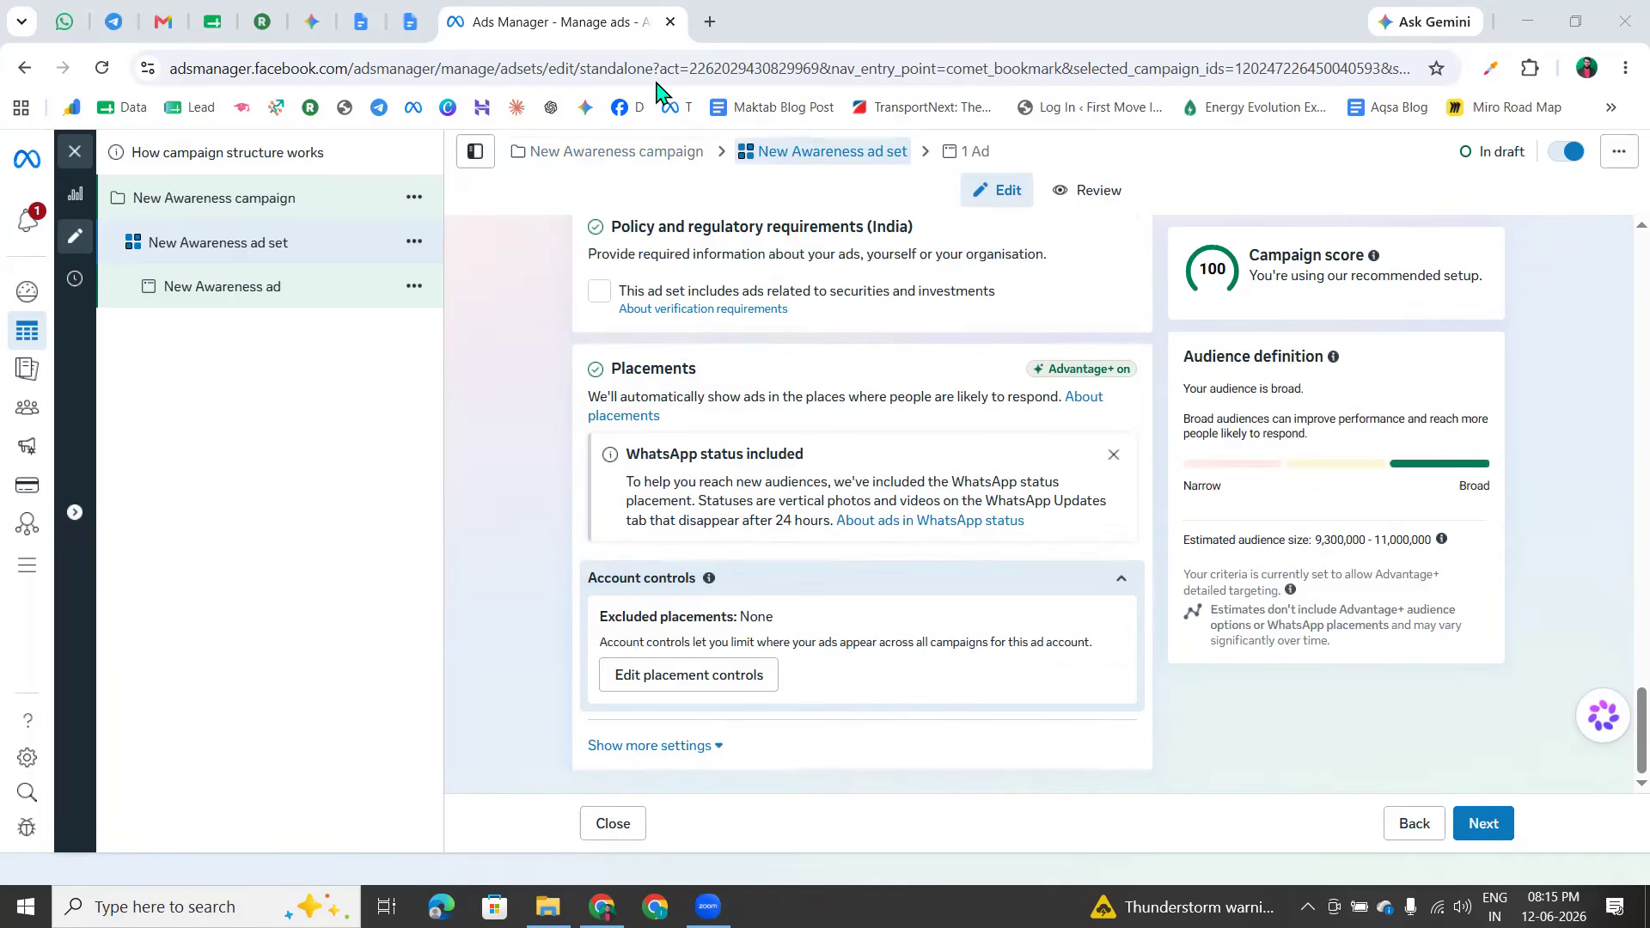
Open the Facebook home page in a new browser tab through a Google search
left_click(706, 29)
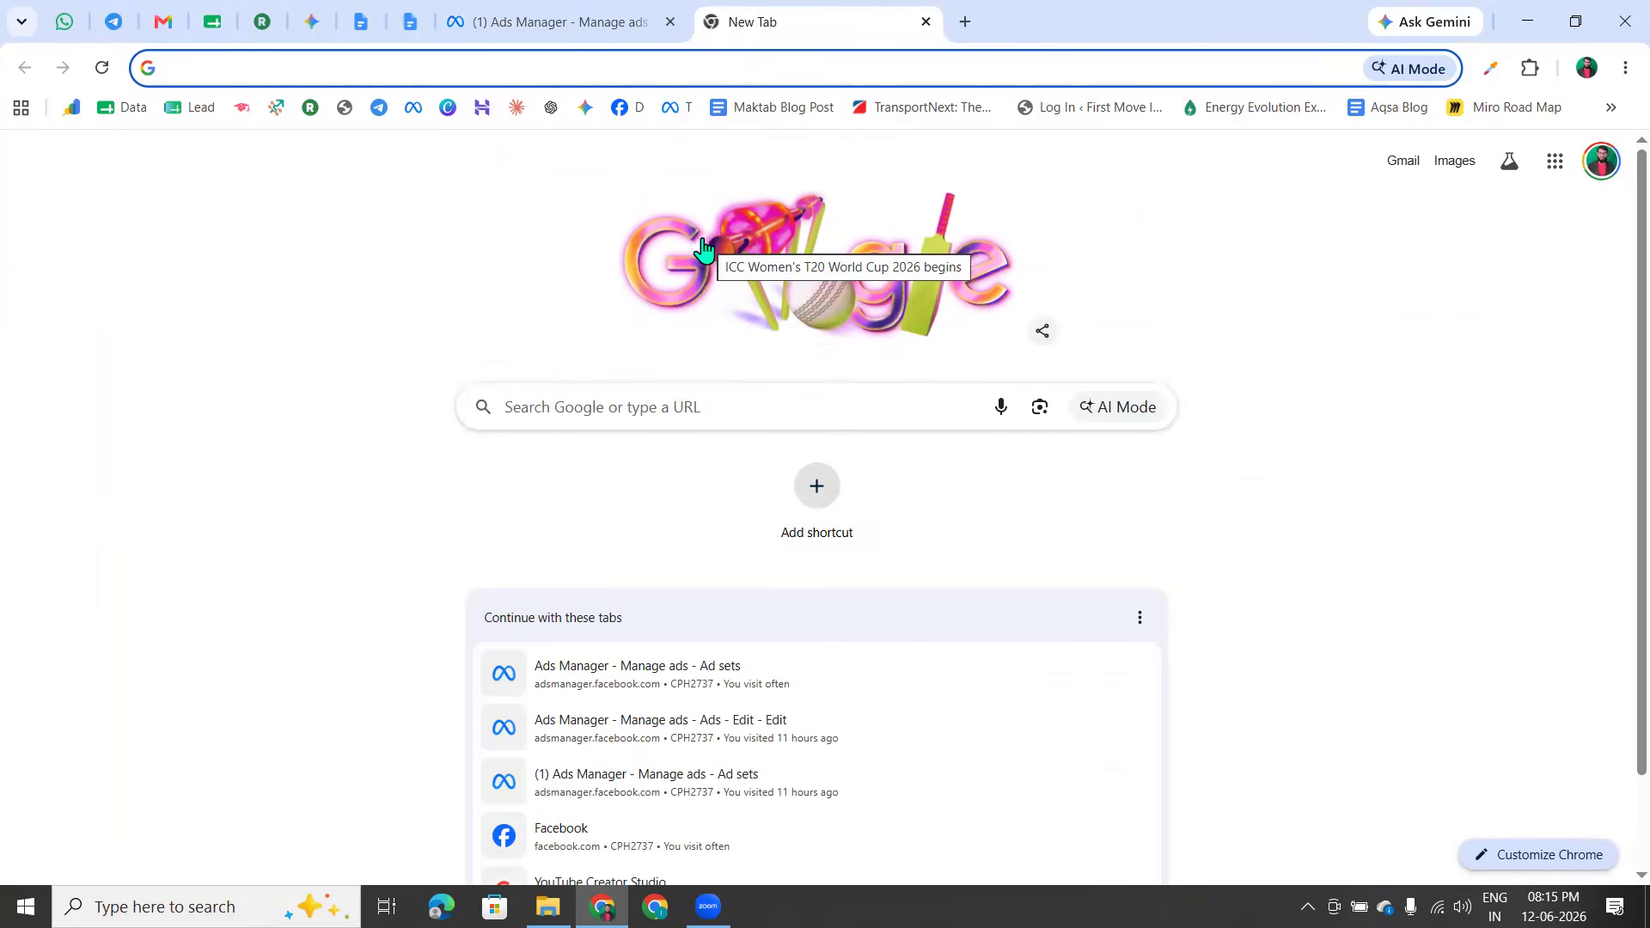
left_click(658, 407)
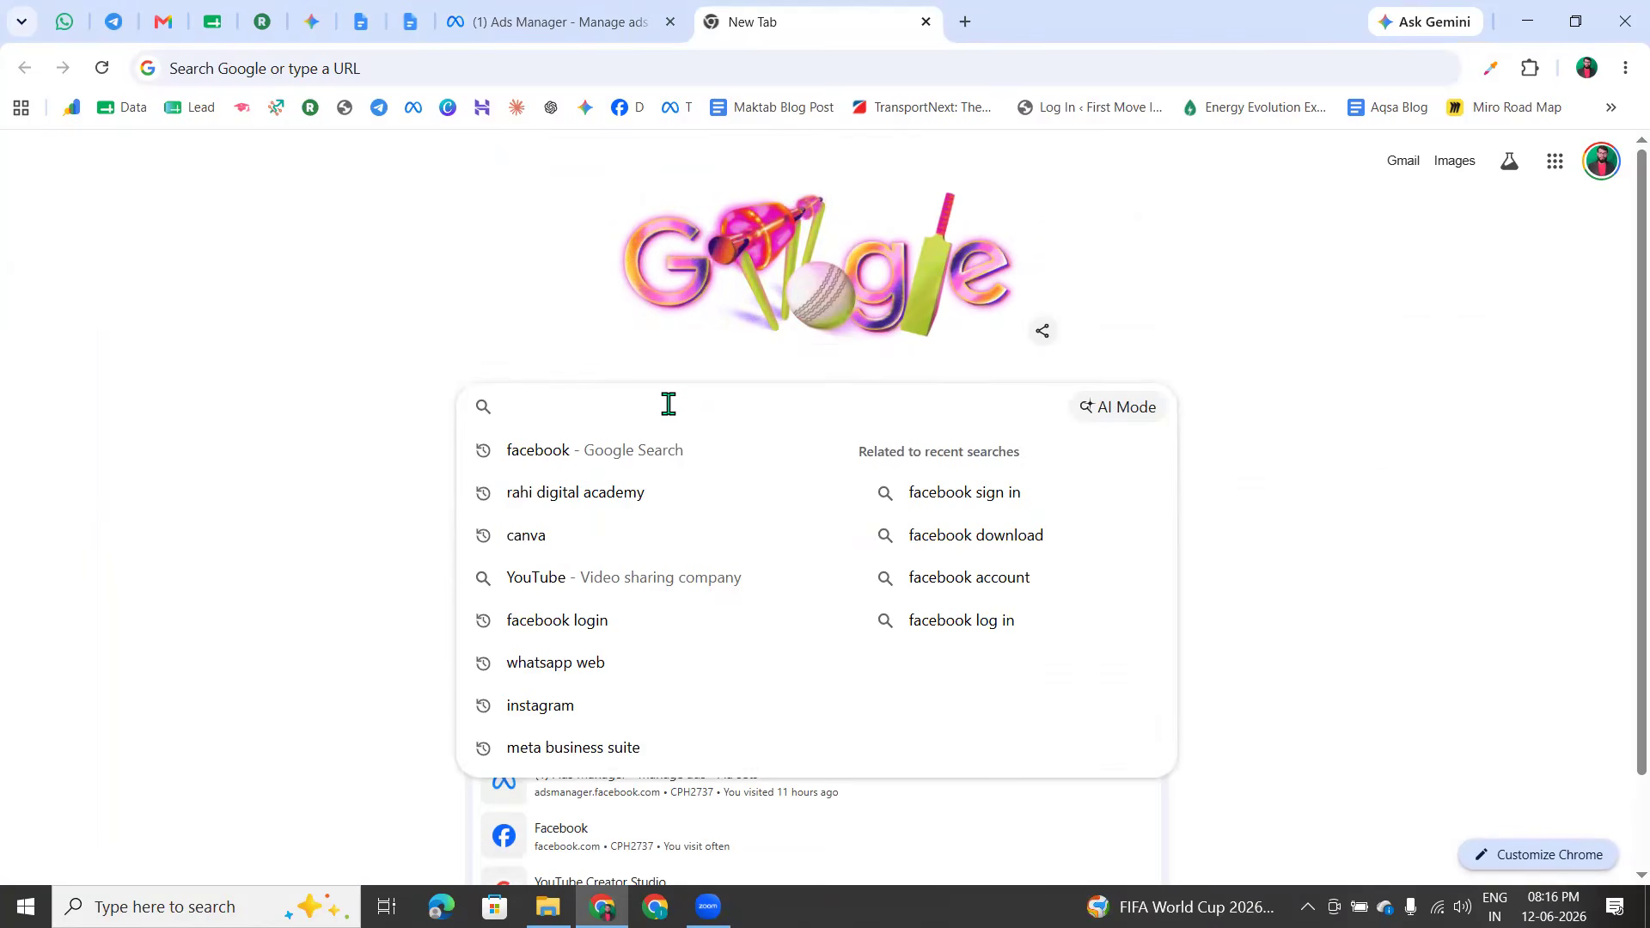
type("facebopok")
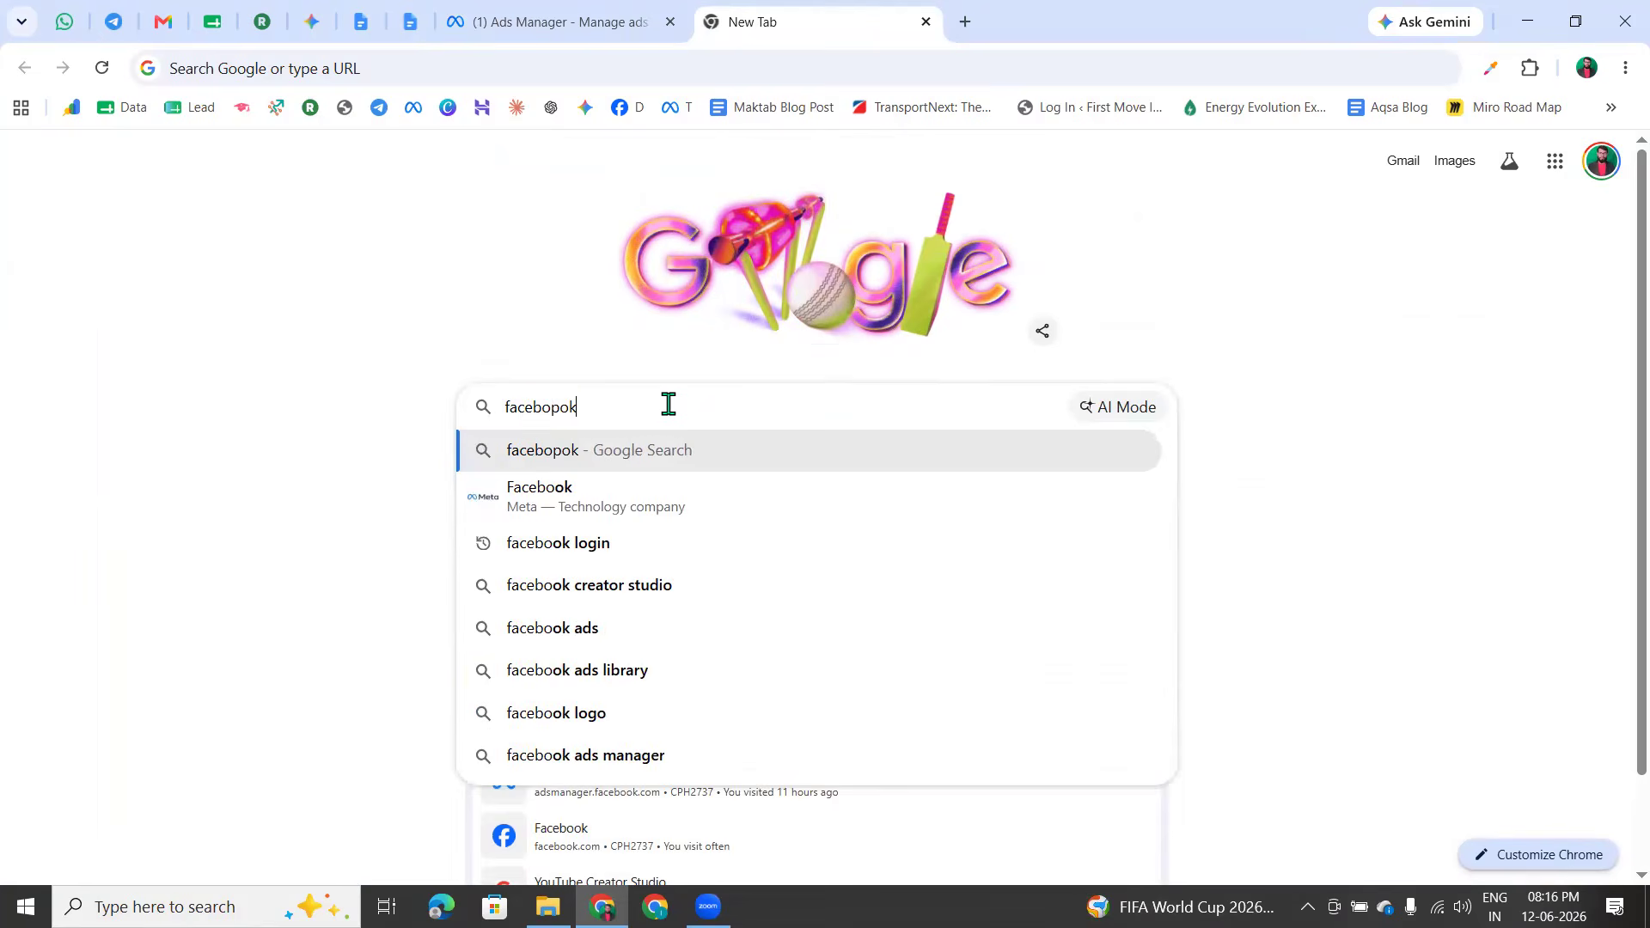
key("Return")
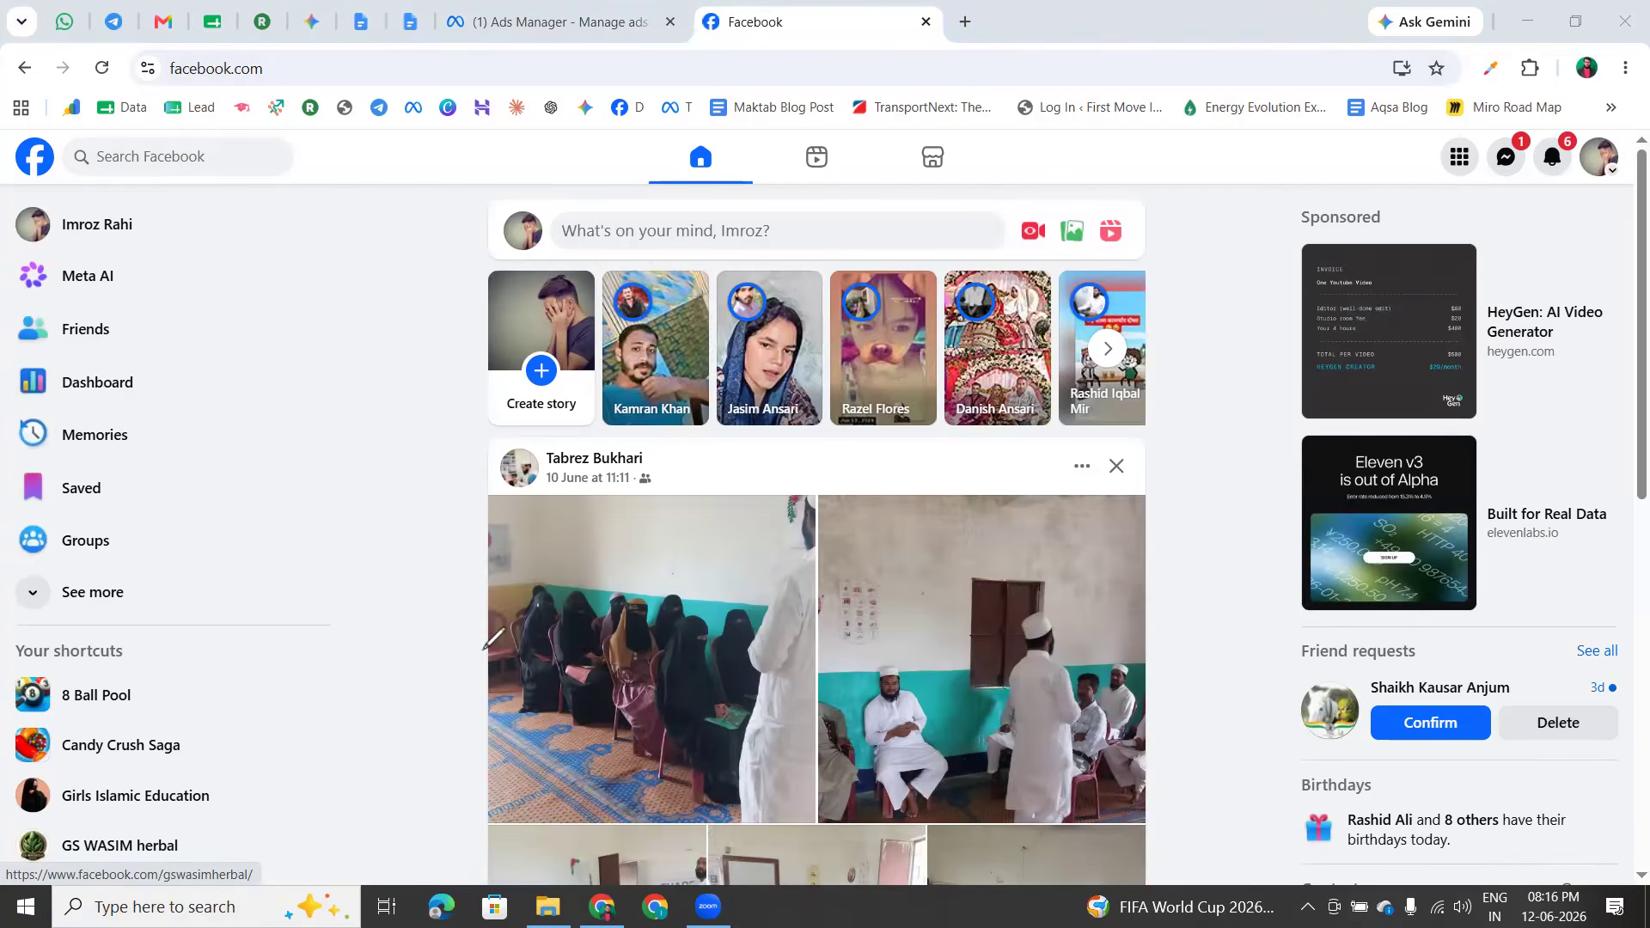
Outline the central feed column of the Facebook home page with the red annotation pen
left_click_drag(466, 188, 461, 913)
left_click_drag(432, 843, 462, 911)
mouse_move(466, 185)
left_mouse_down()
mouse_move(1152, 183)
mouse_move(1161, 255)
left_mouse_up()
left_click_drag(1182, 690, 1156, 895)
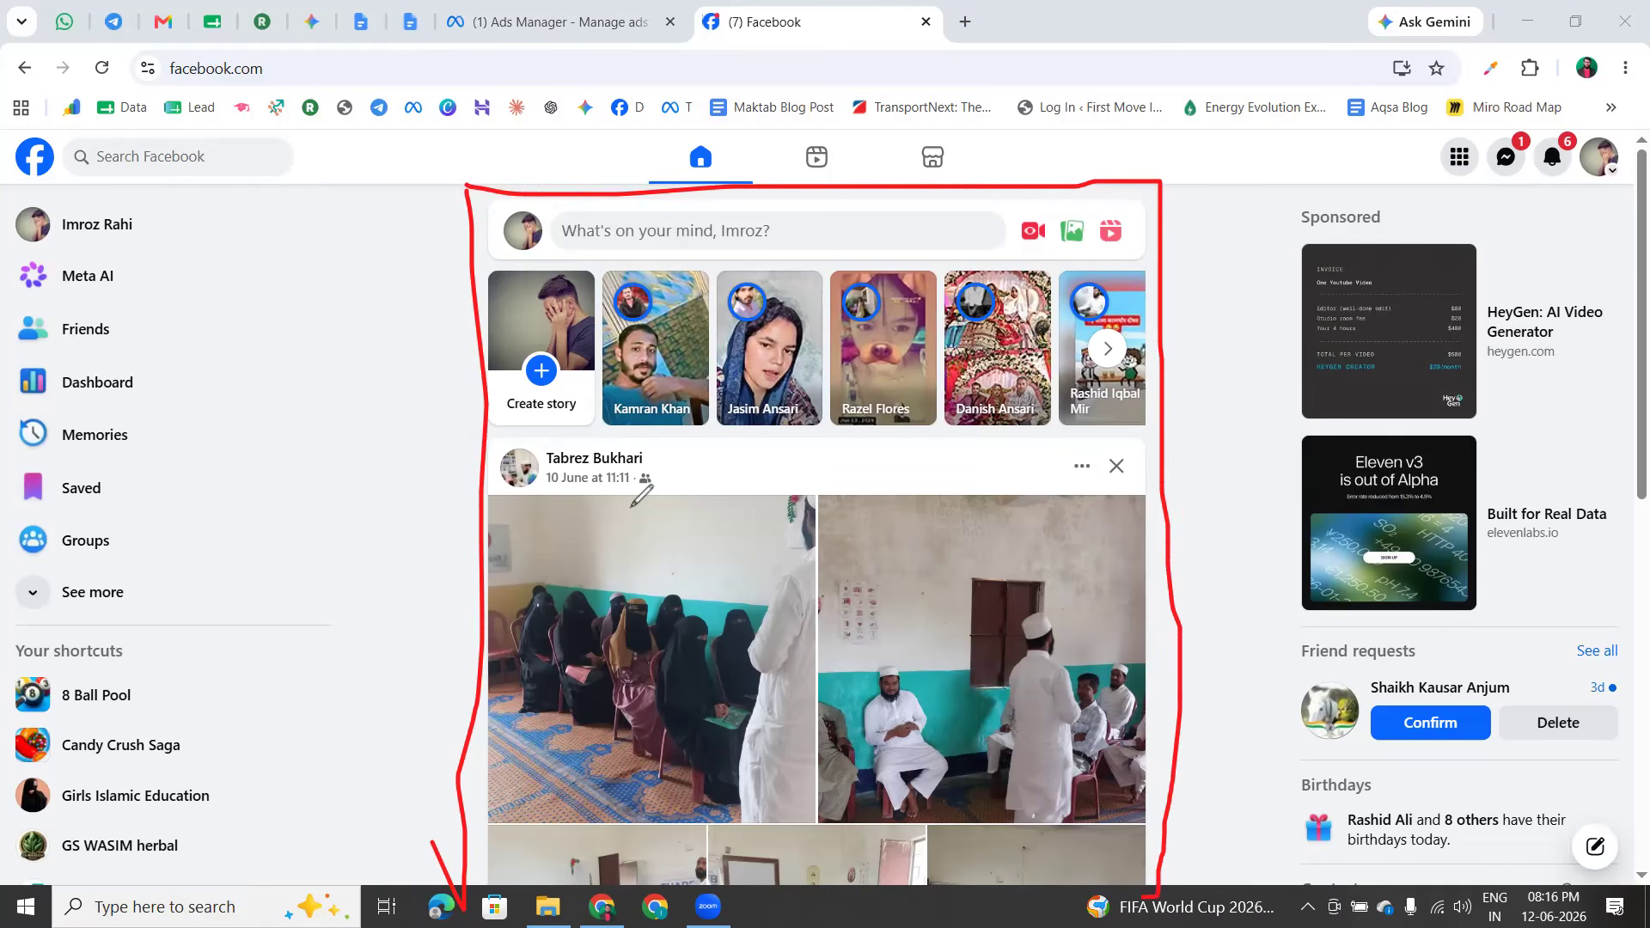
Browse the Facebook home feed to the sponsored ChatGPT post about Codex as an example of a feed ad
scroll(710, 611, "down", 9)
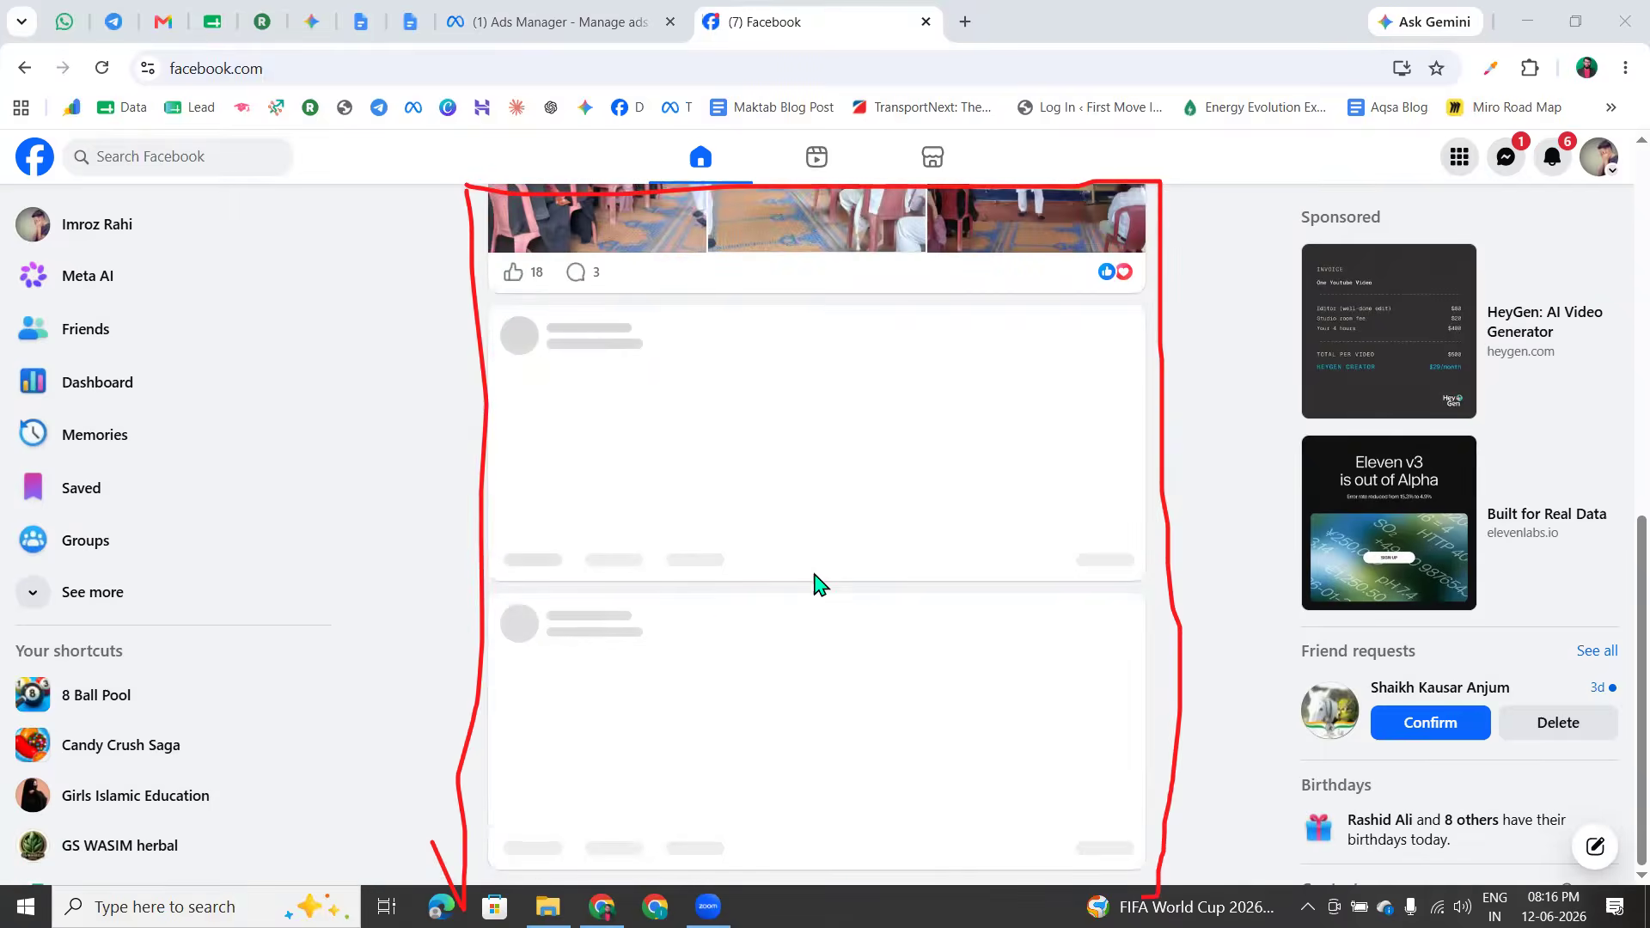
scroll(741, 658, "down", 5)
scroll(642, 641, "up", 4)
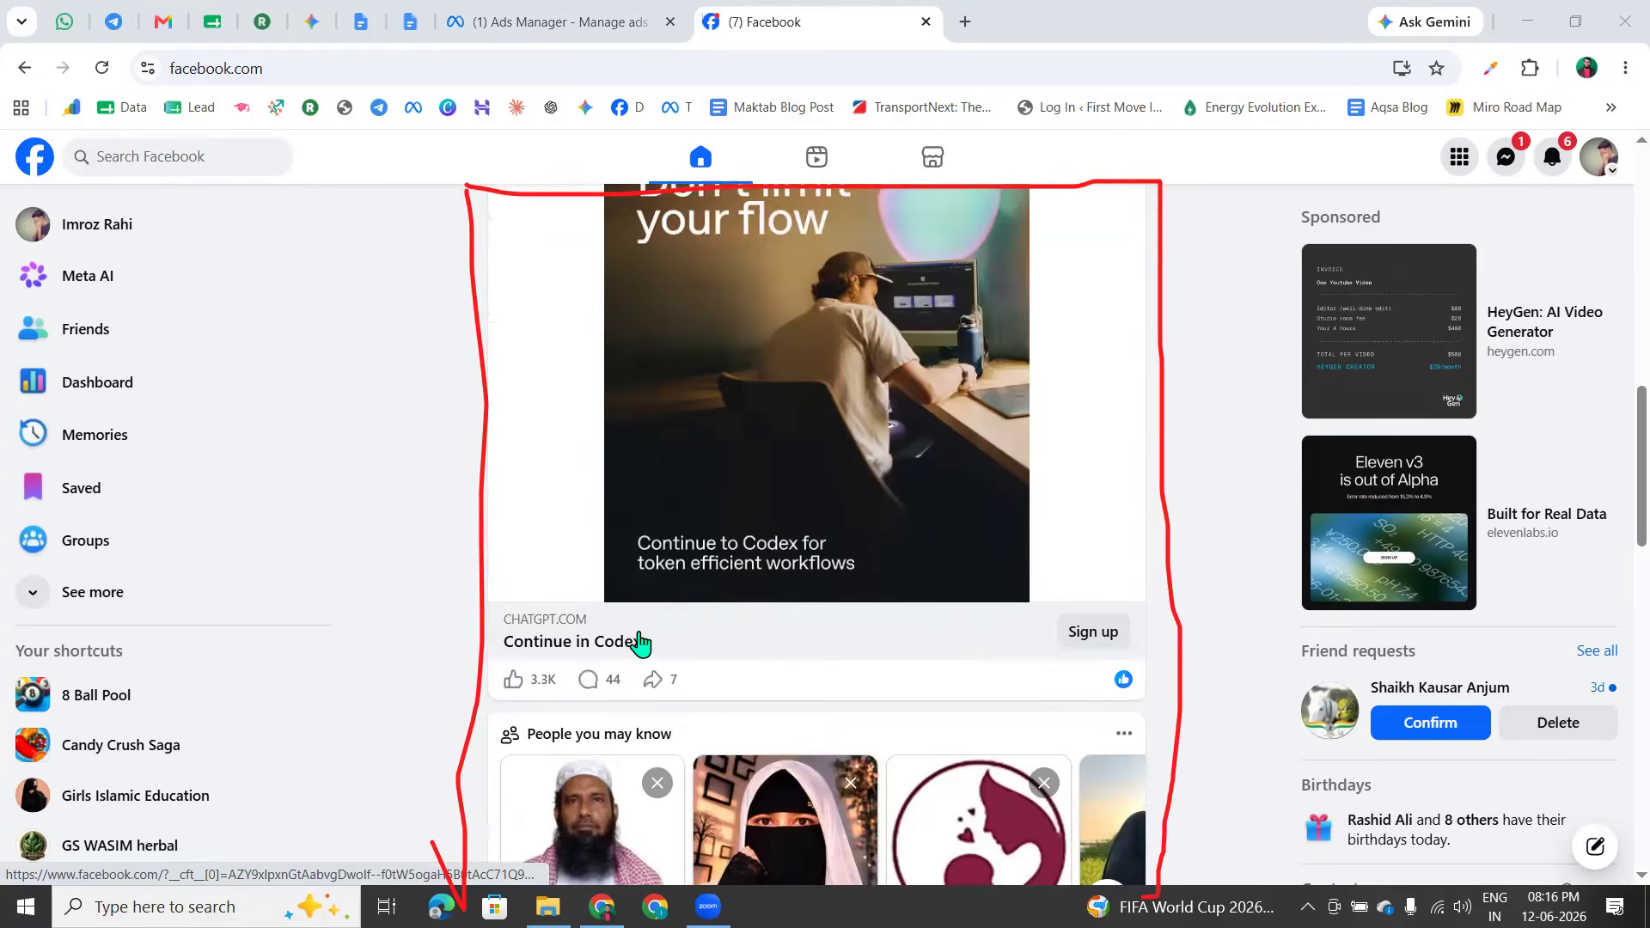
Open Facebook Reels, view the next two reels and return to the home page
left_click(818, 167)
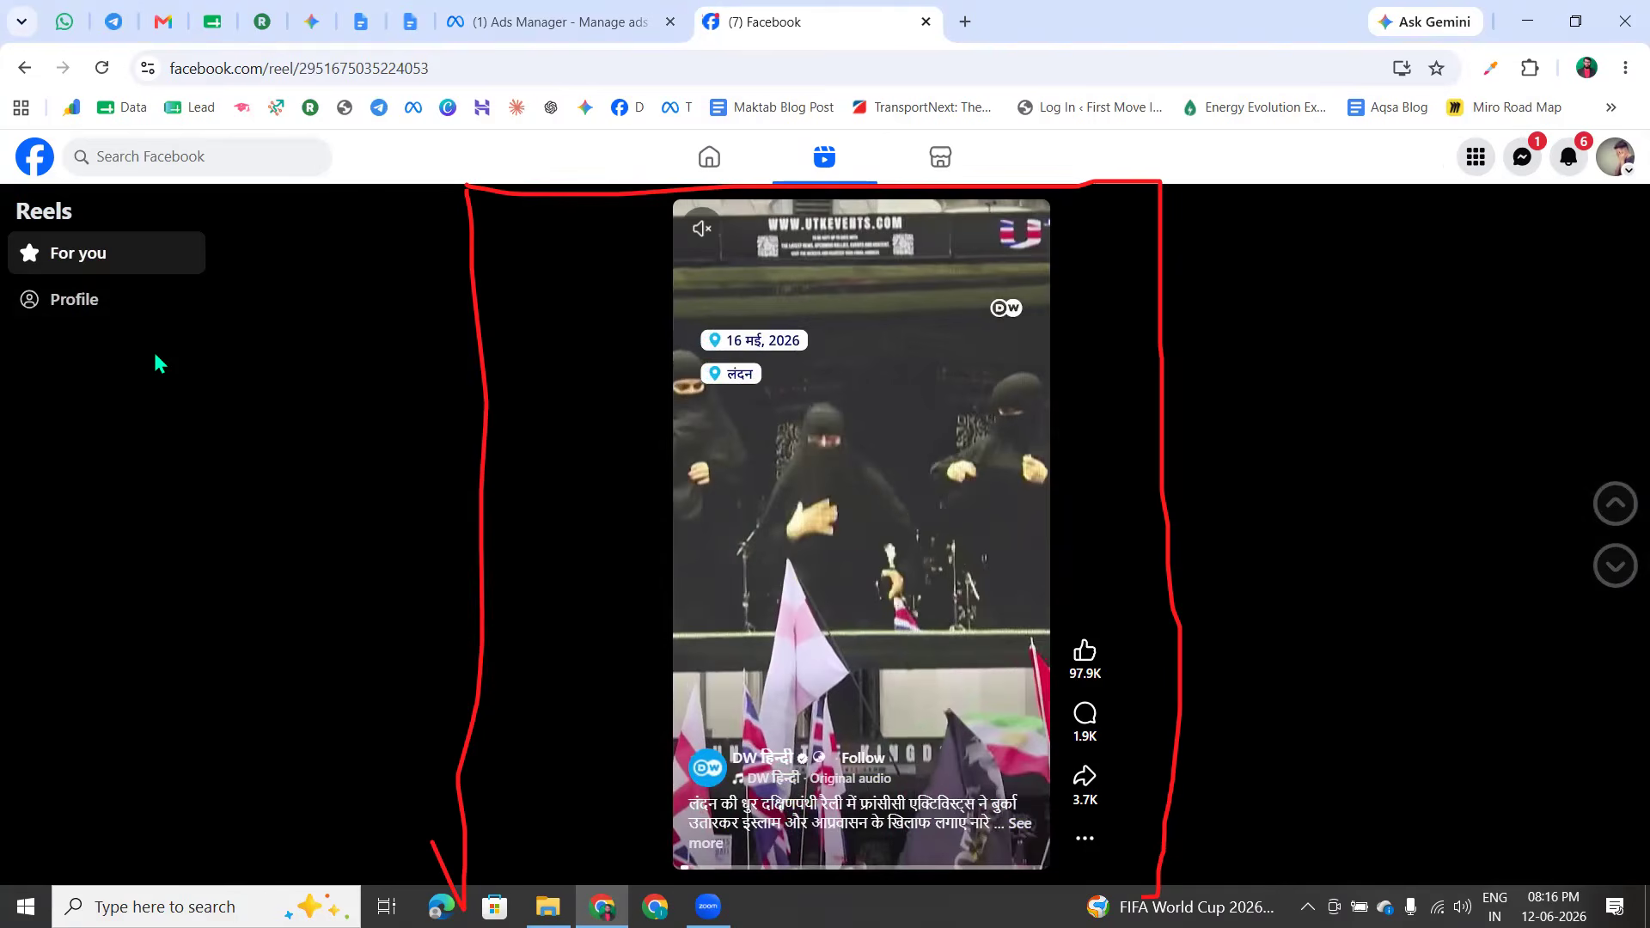
scroll(855, 565, "down", 1)
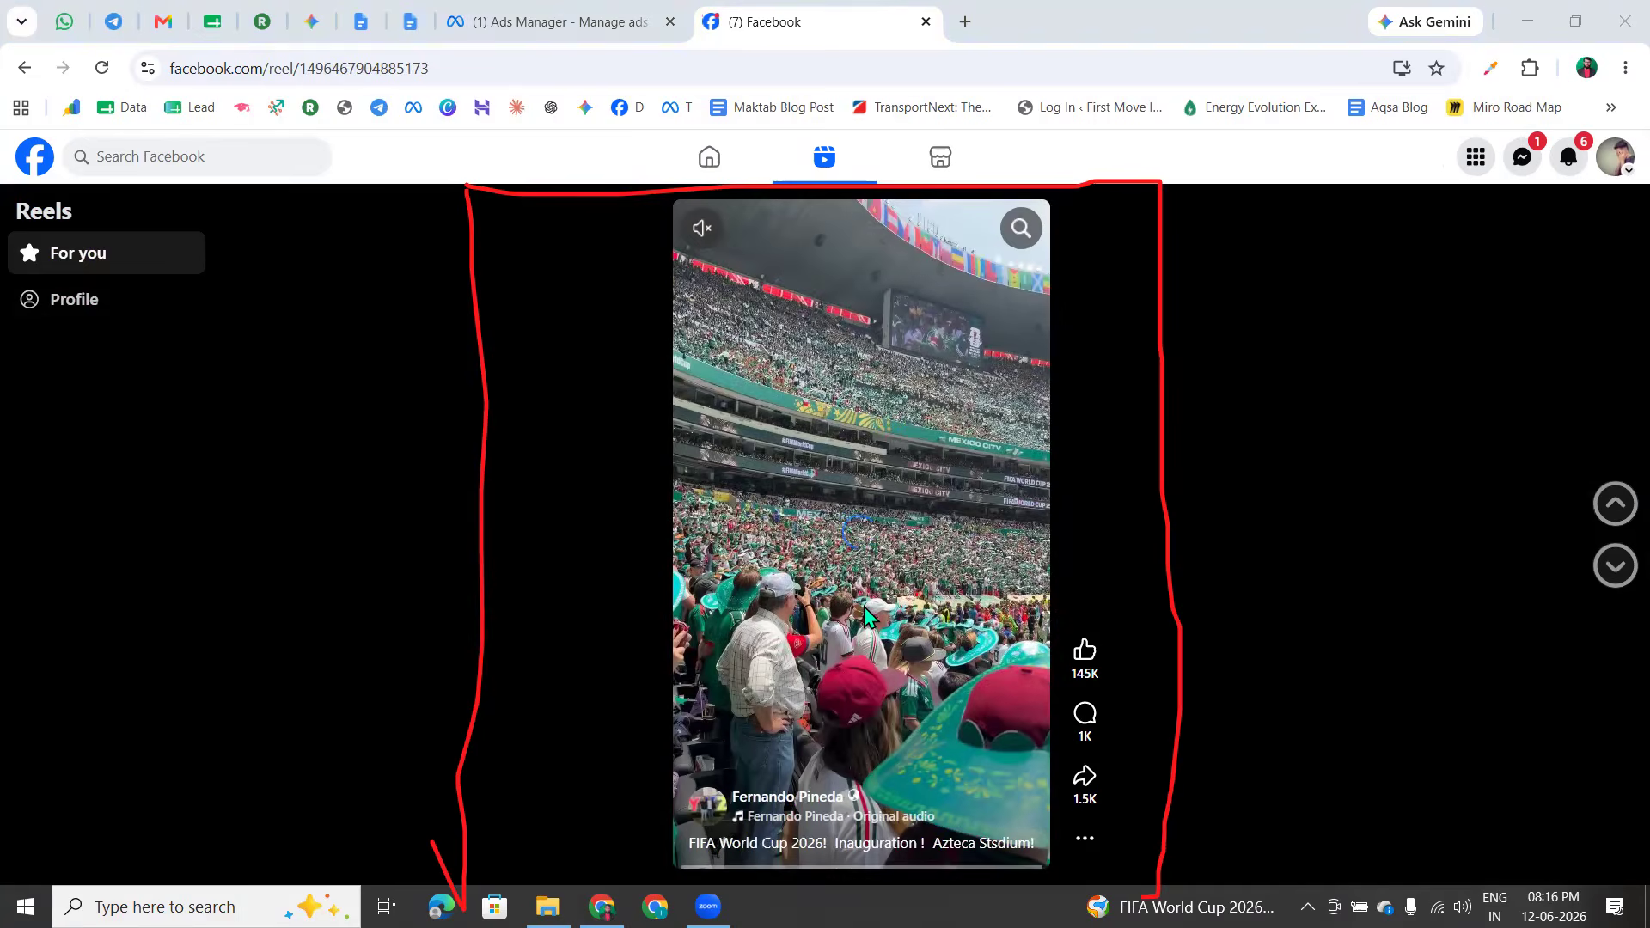
scroll(864, 604, "down", 1)
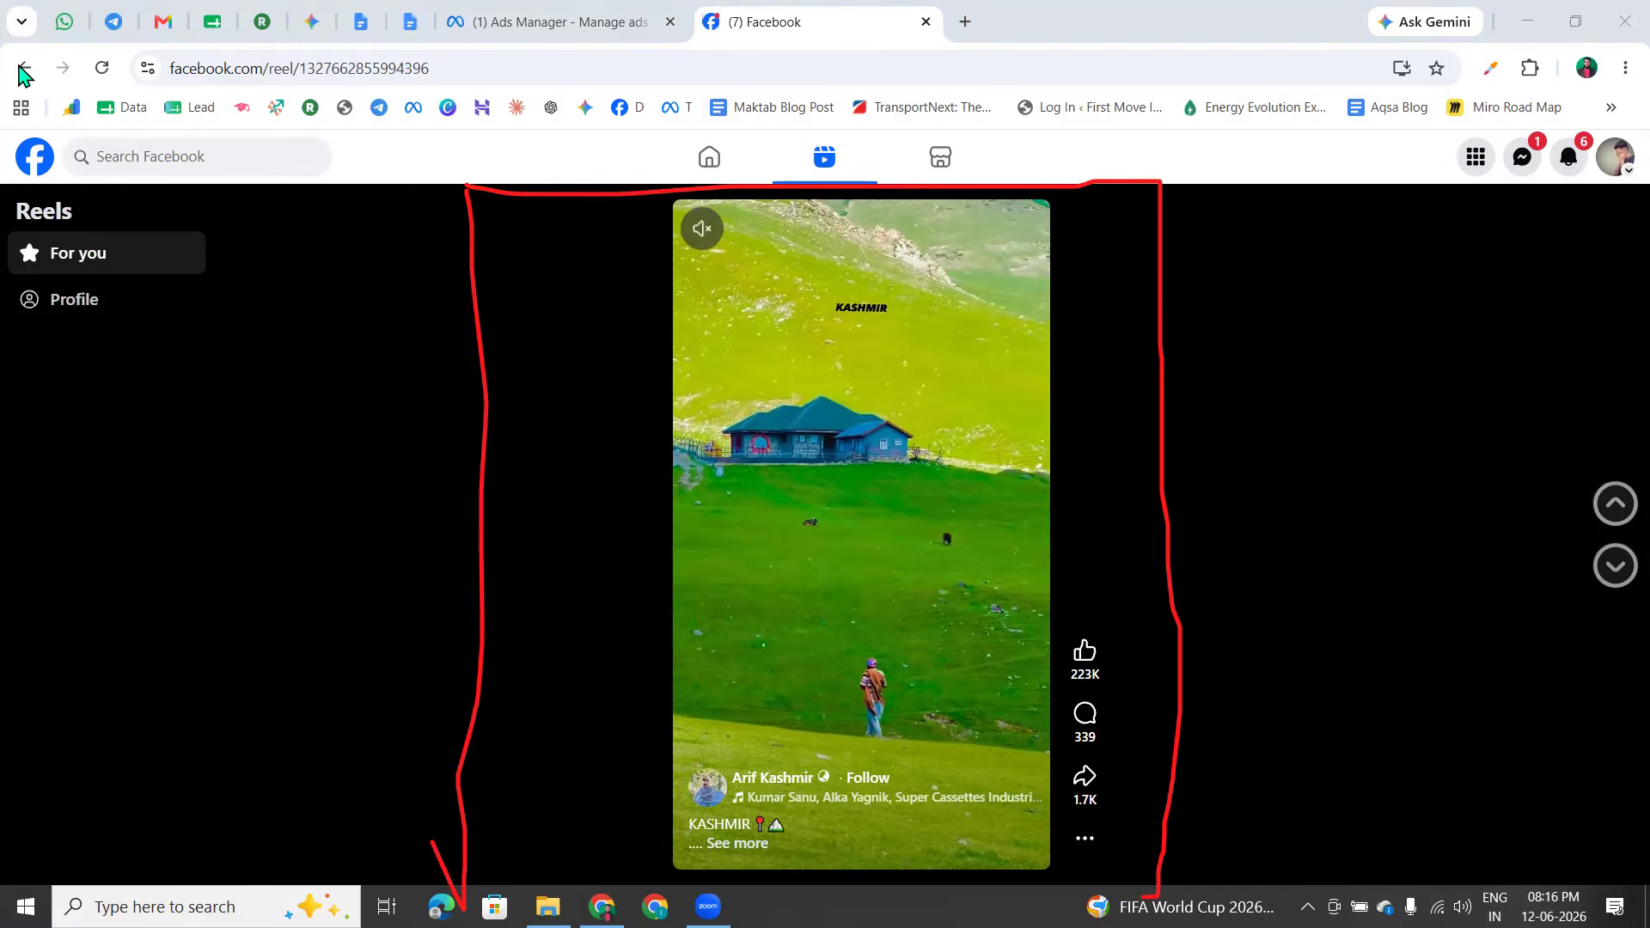
left_click(24, 71)
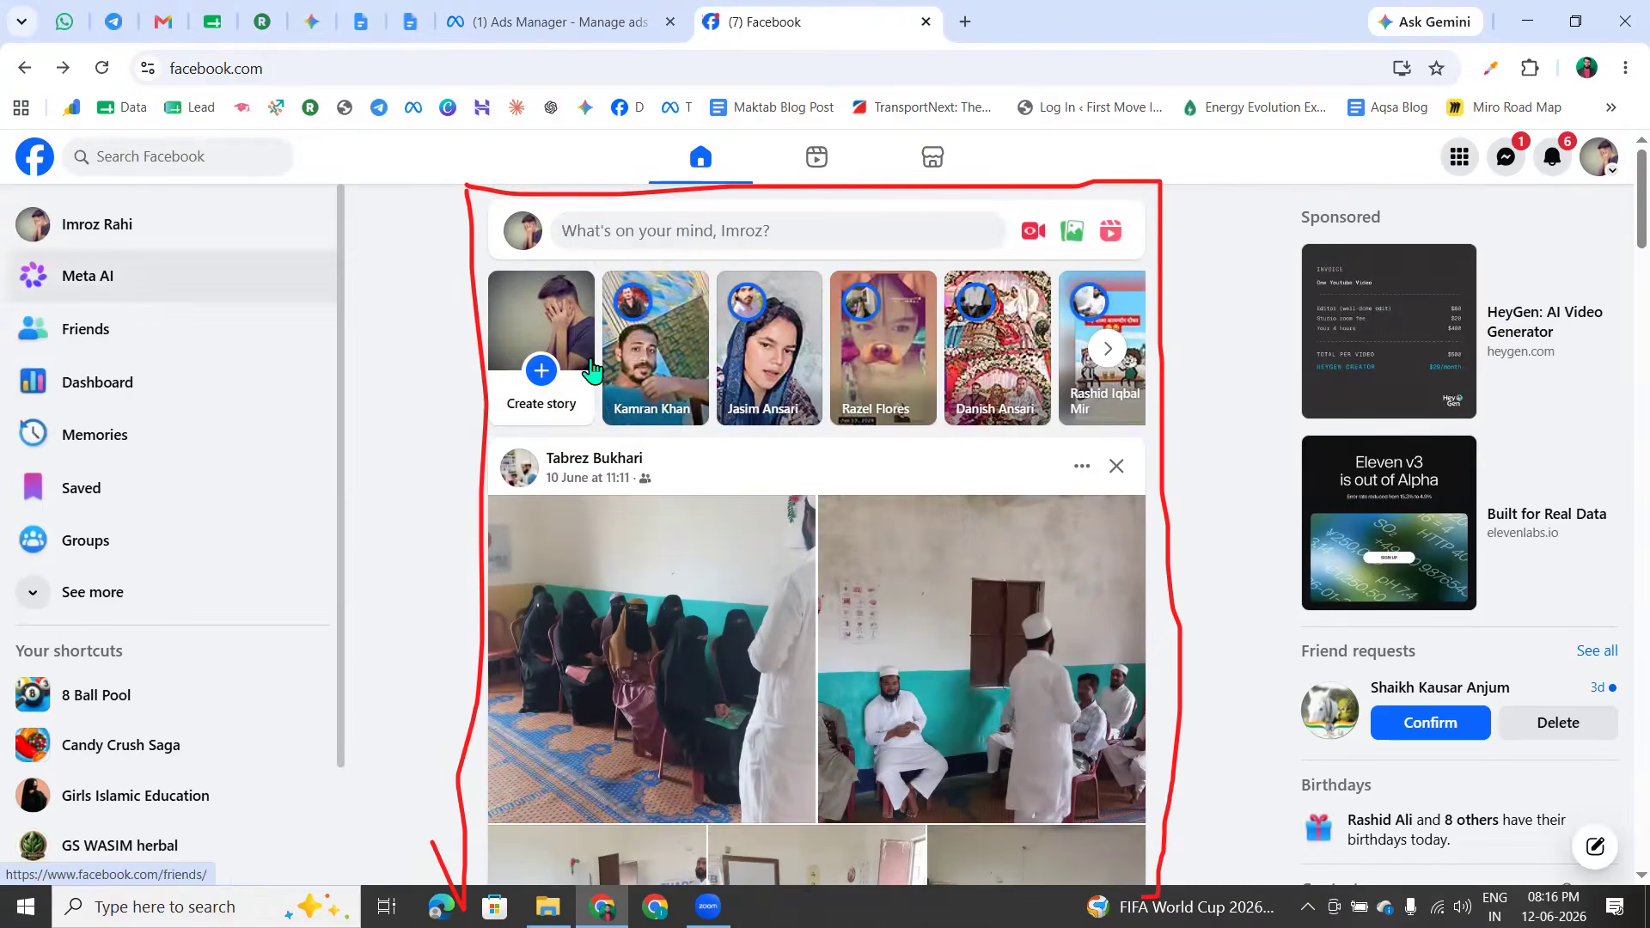
View a friend's story from the home page, close it, and browse the feed to the ChatGPT ad
left_click(648, 363)
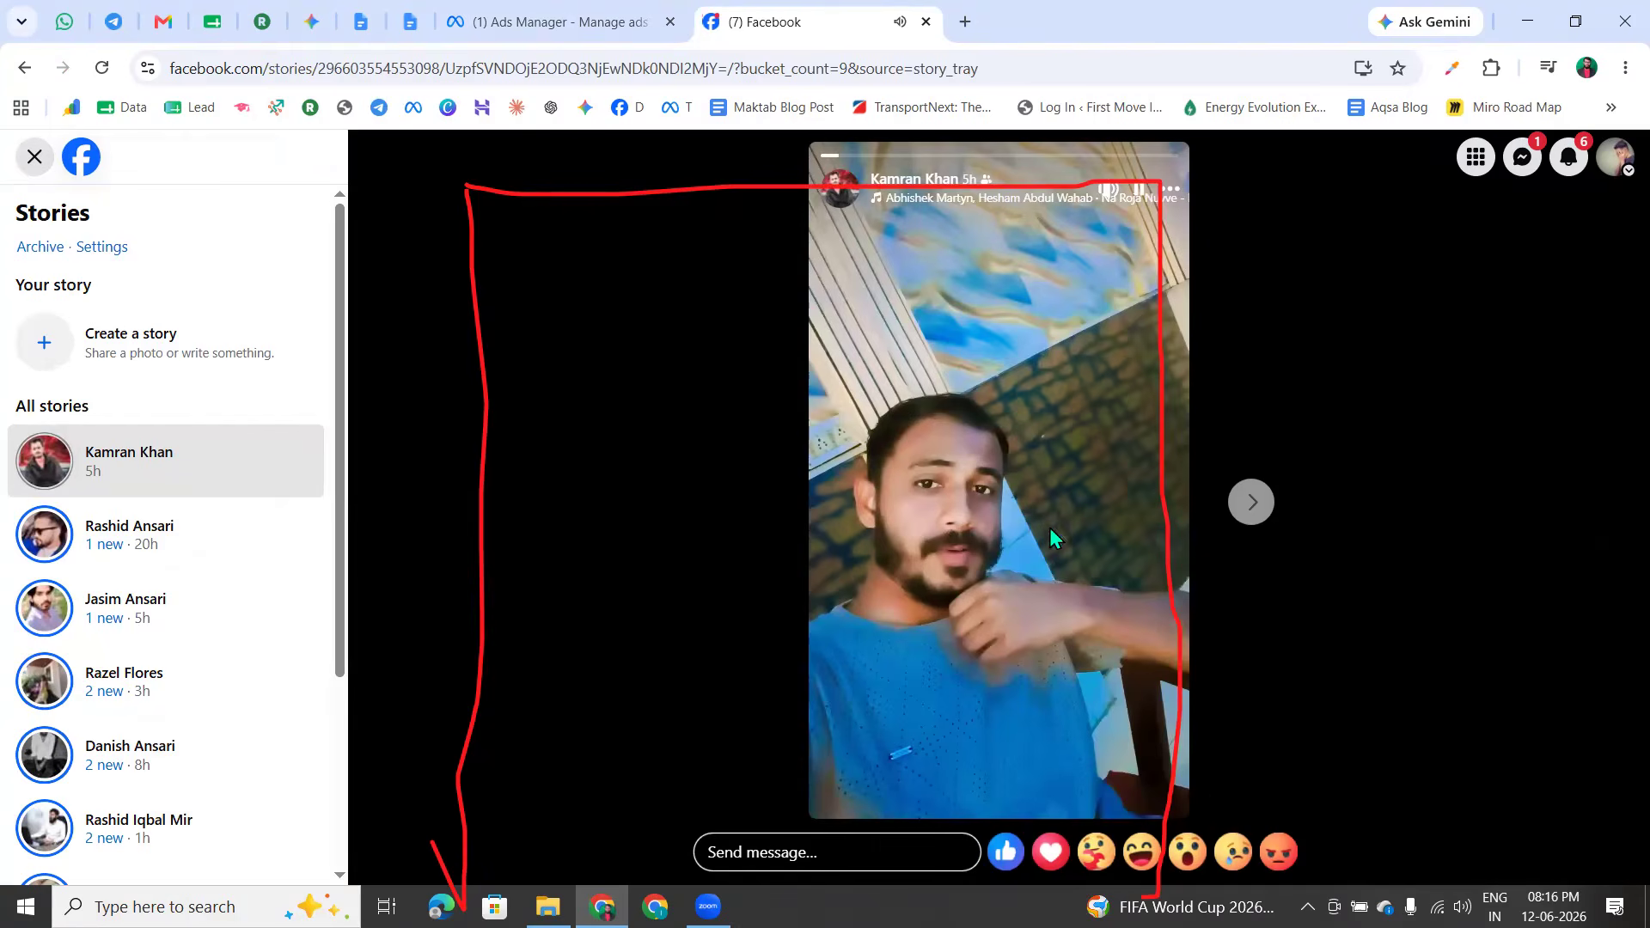
left_click(35, 155)
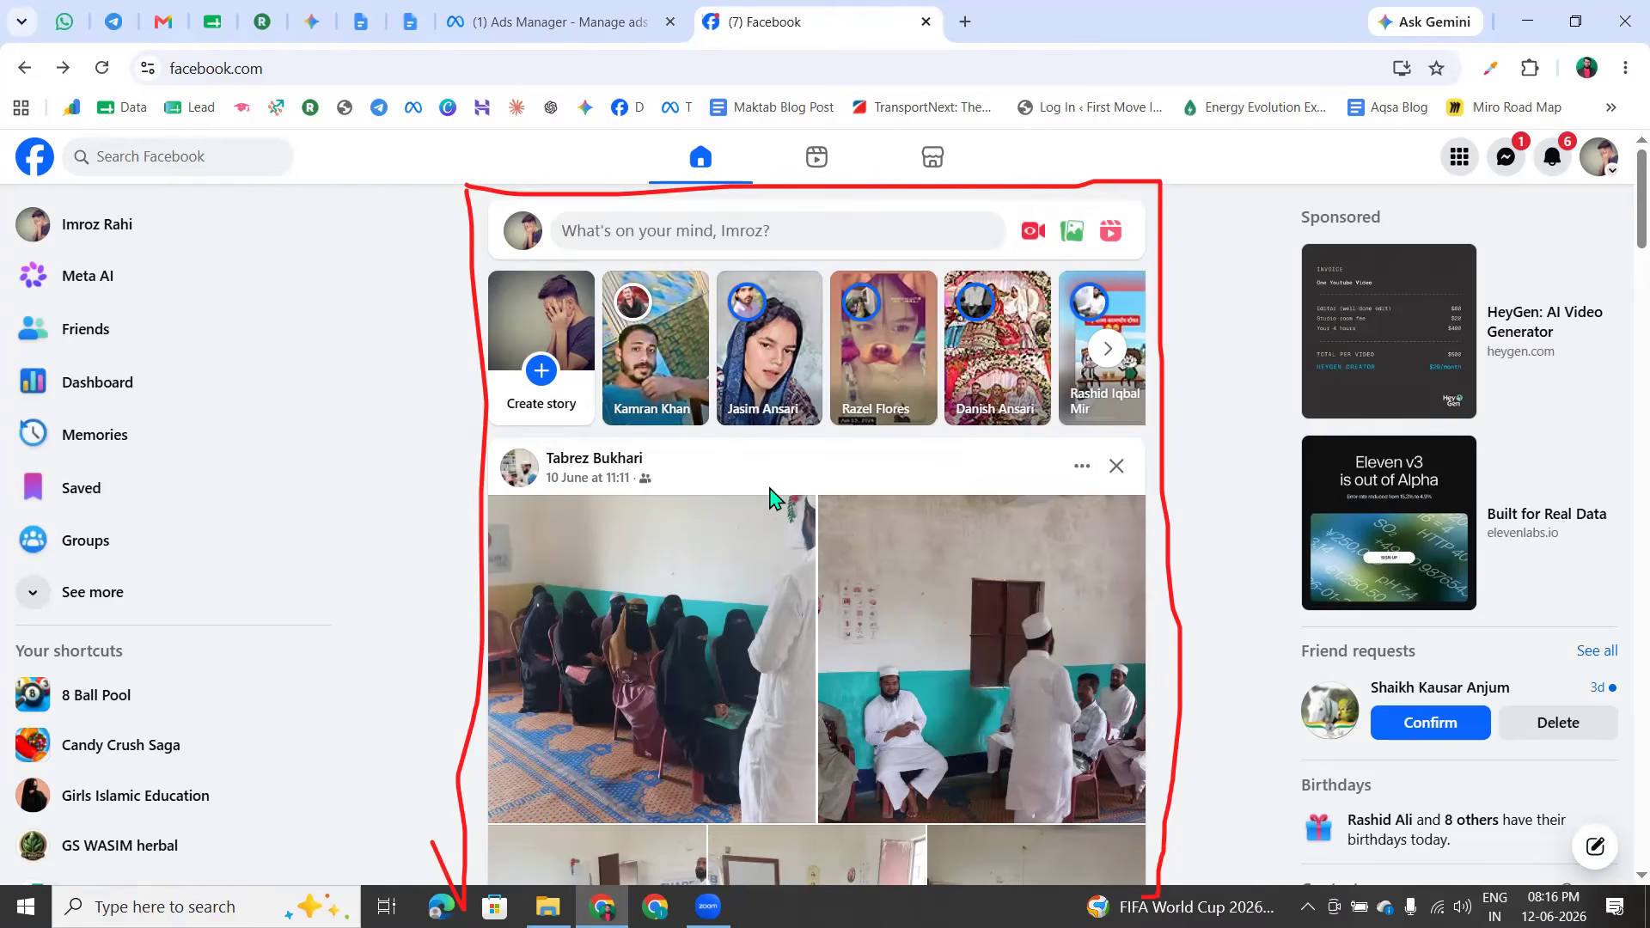
scroll(578, 619, "down", 2)
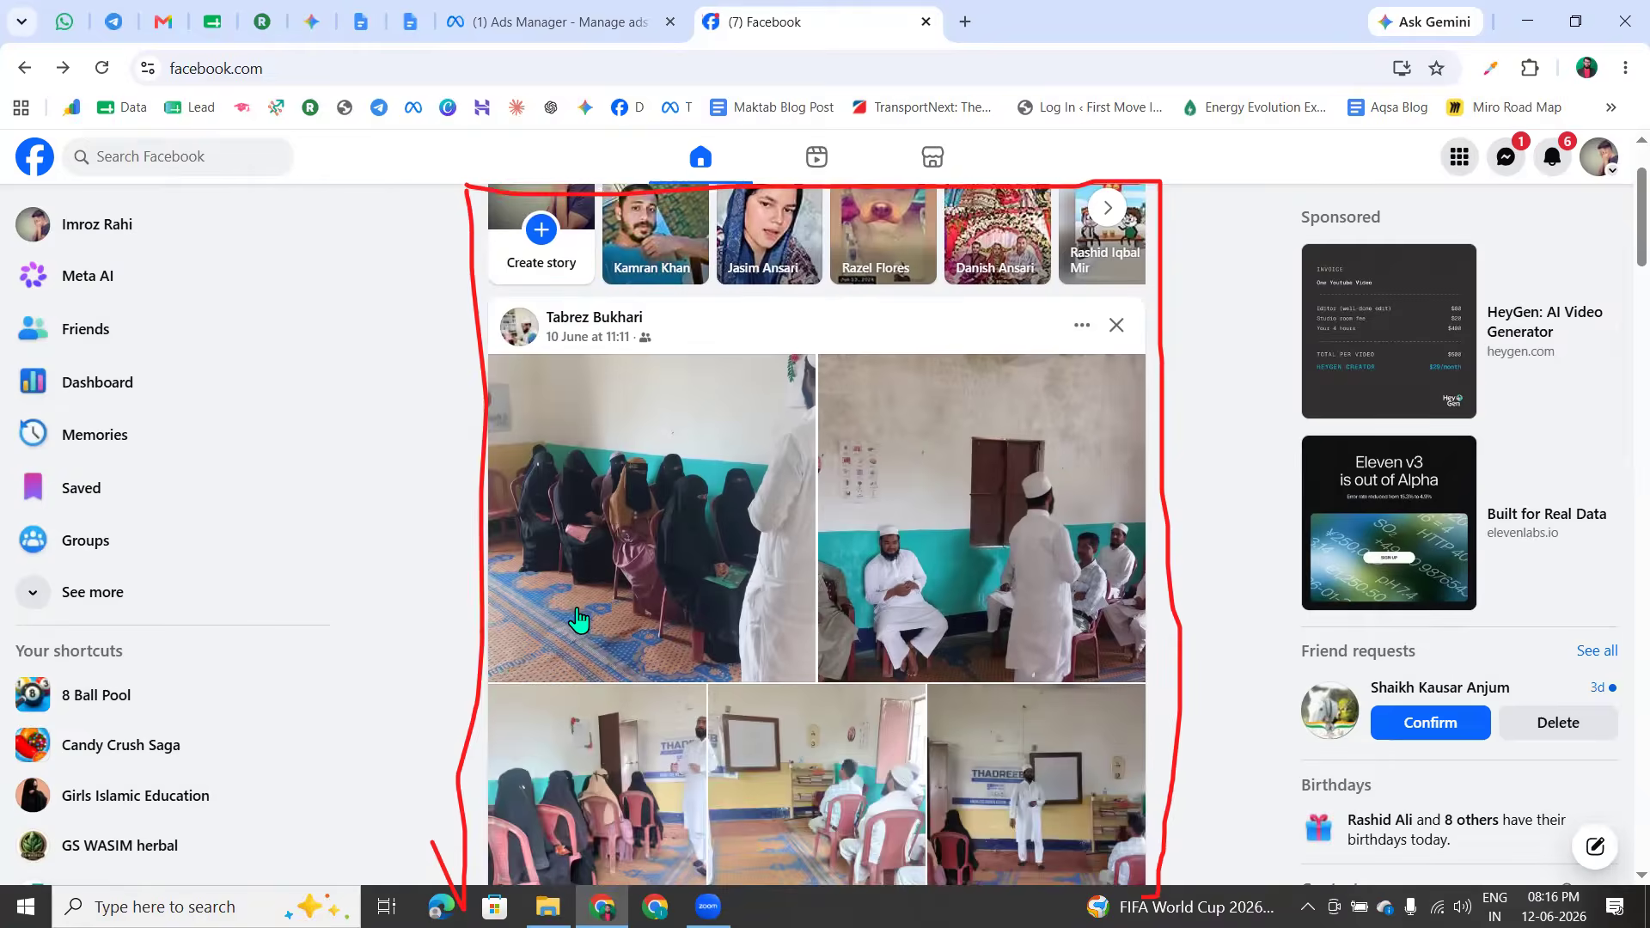
scroll(578, 618, "down", 1)
scroll(1118, 644, "down", 7)
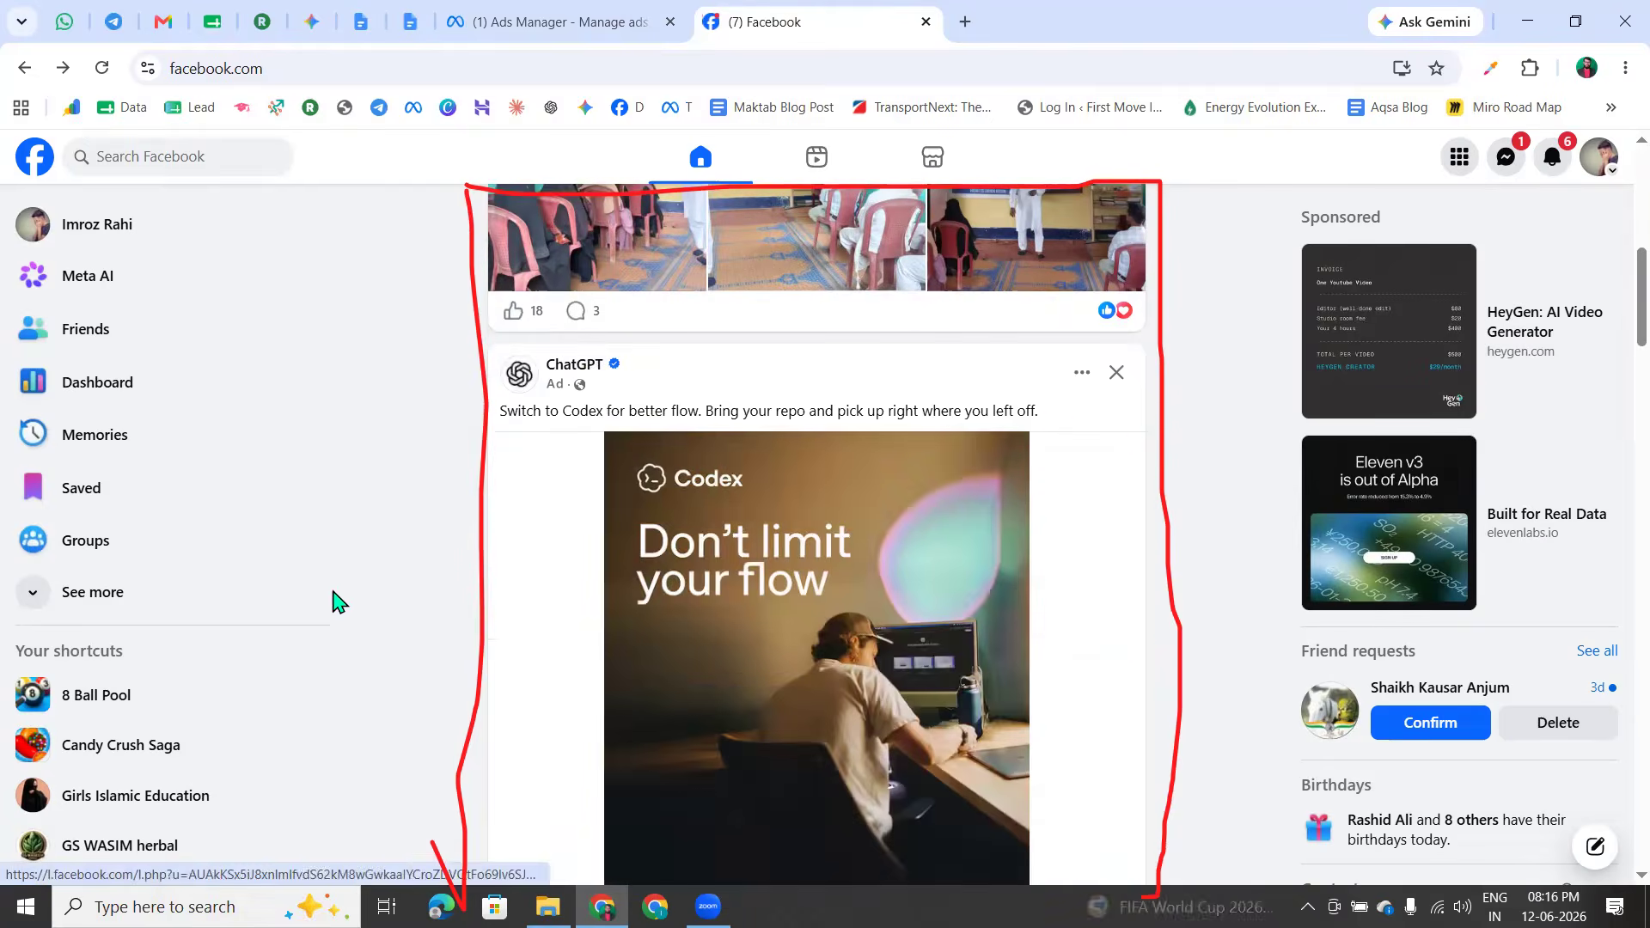
Switch to Ads Manager, mark the Placements heading and sketch two divided boxes with the red pen, and clear the markings
left_click(590, 22)
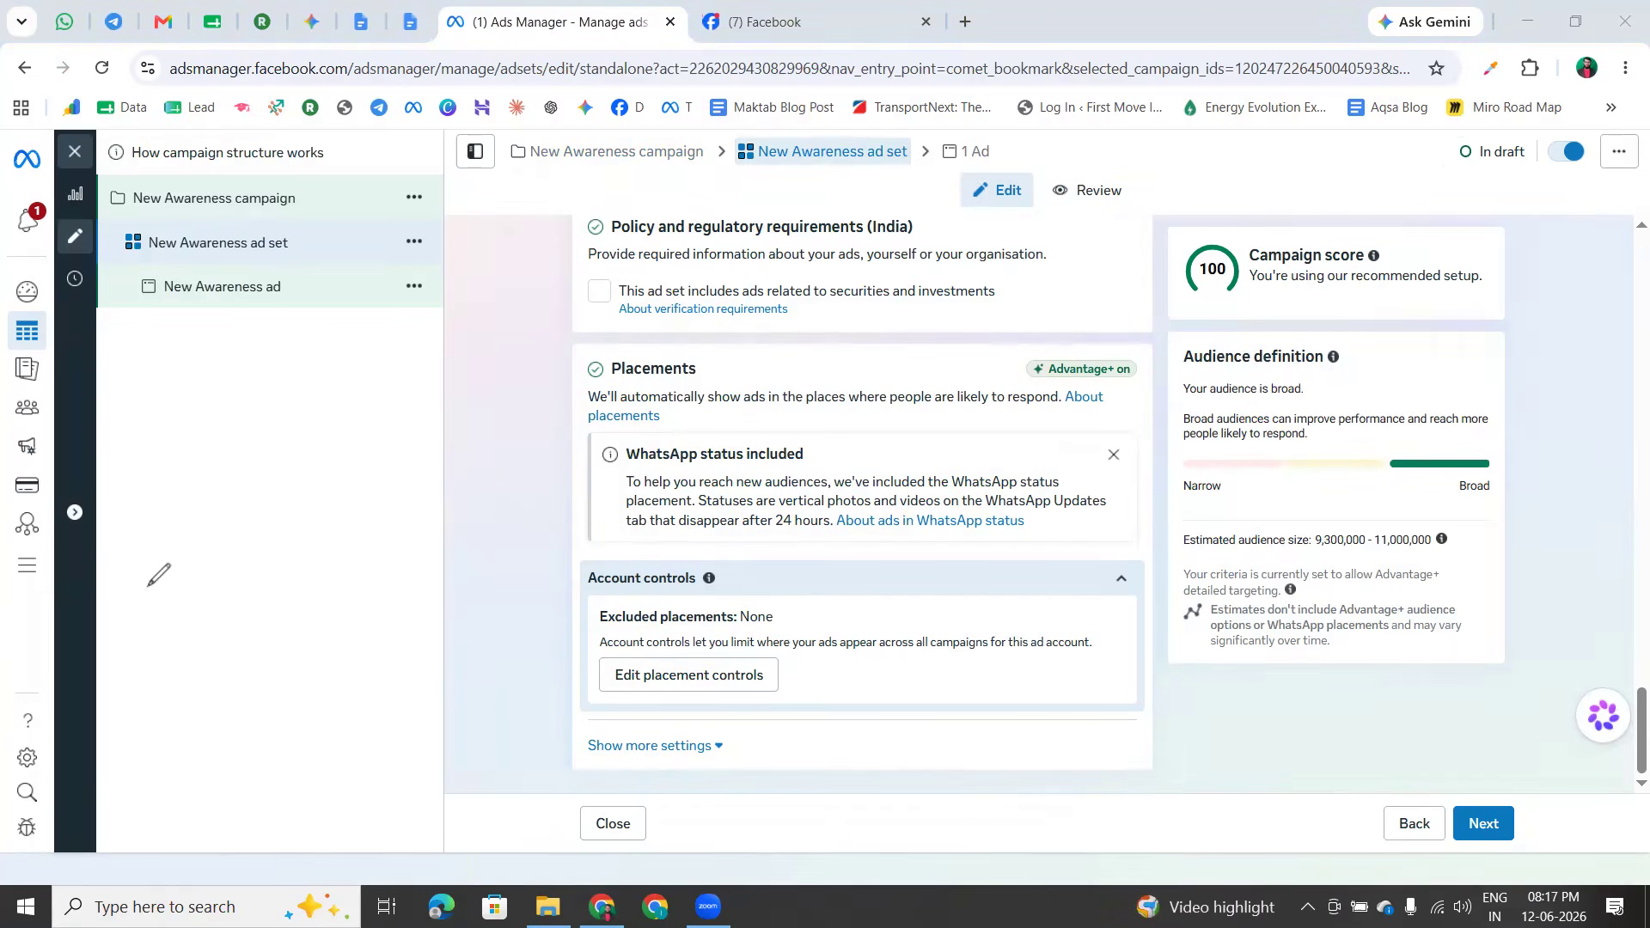
mouse_move(609, 357)
left_mouse_down()
mouse_move(738, 369)
mouse_move(651, 385)
left_mouse_up()
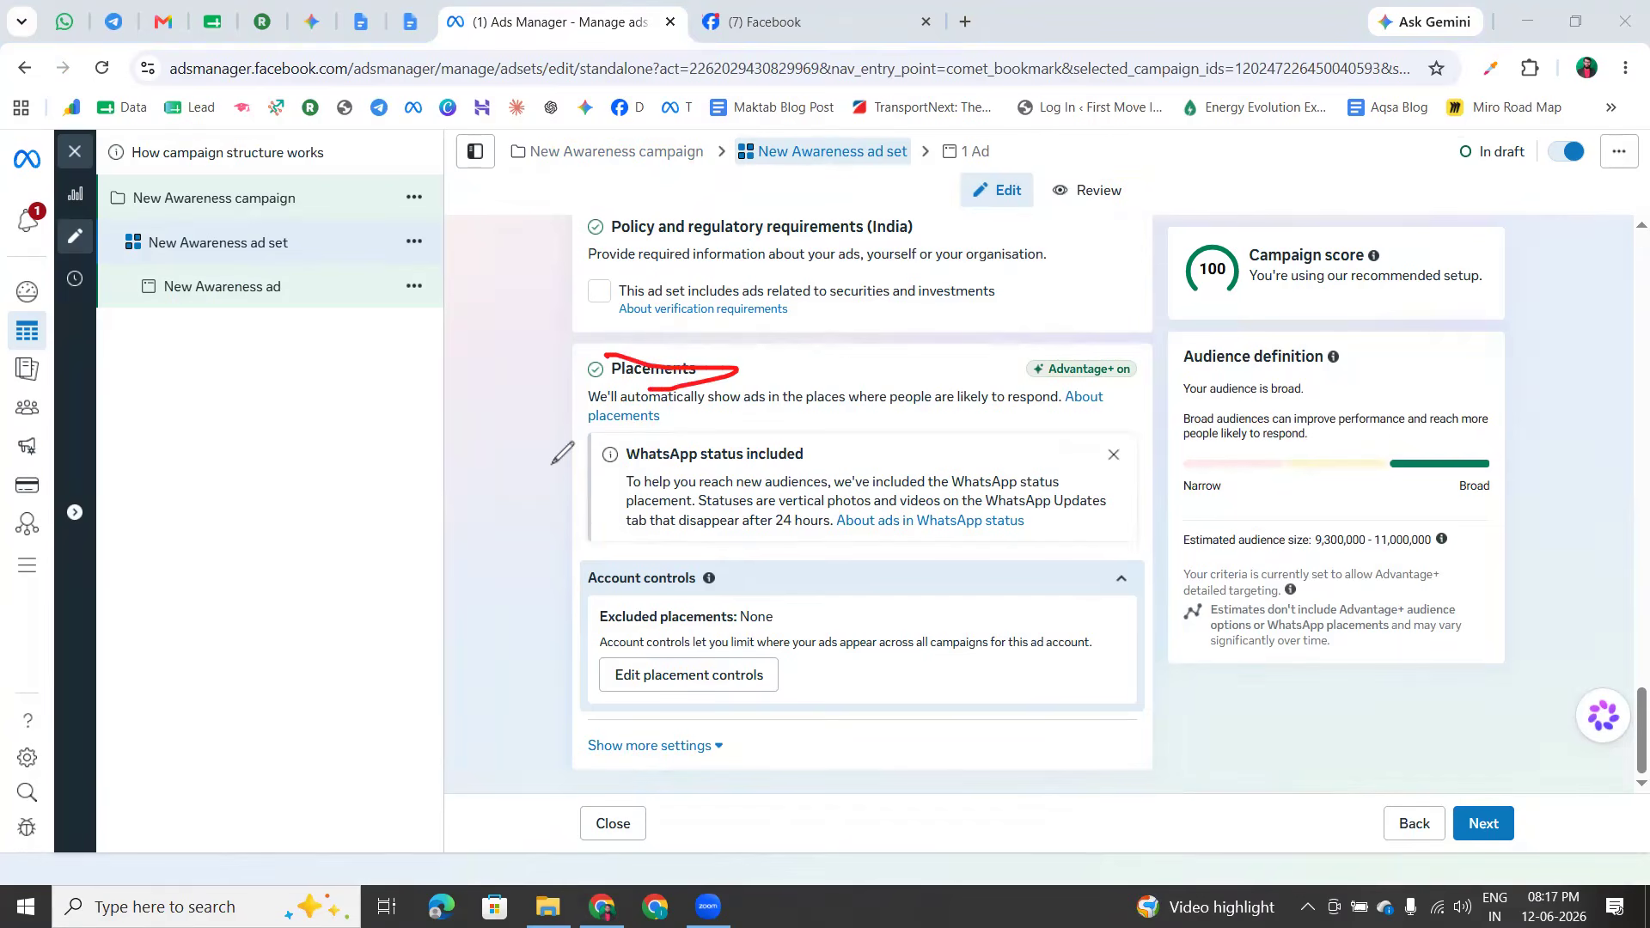
mouse_move(246, 357)
left_mouse_down()
mouse_move(308, 527)
mouse_move(202, 517)
left_mouse_up()
left_click_drag(281, 393, 205, 516)
mouse_move(391, 376)
left_mouse_down()
mouse_move(471, 465)
mouse_move(406, 392)
left_mouse_up()
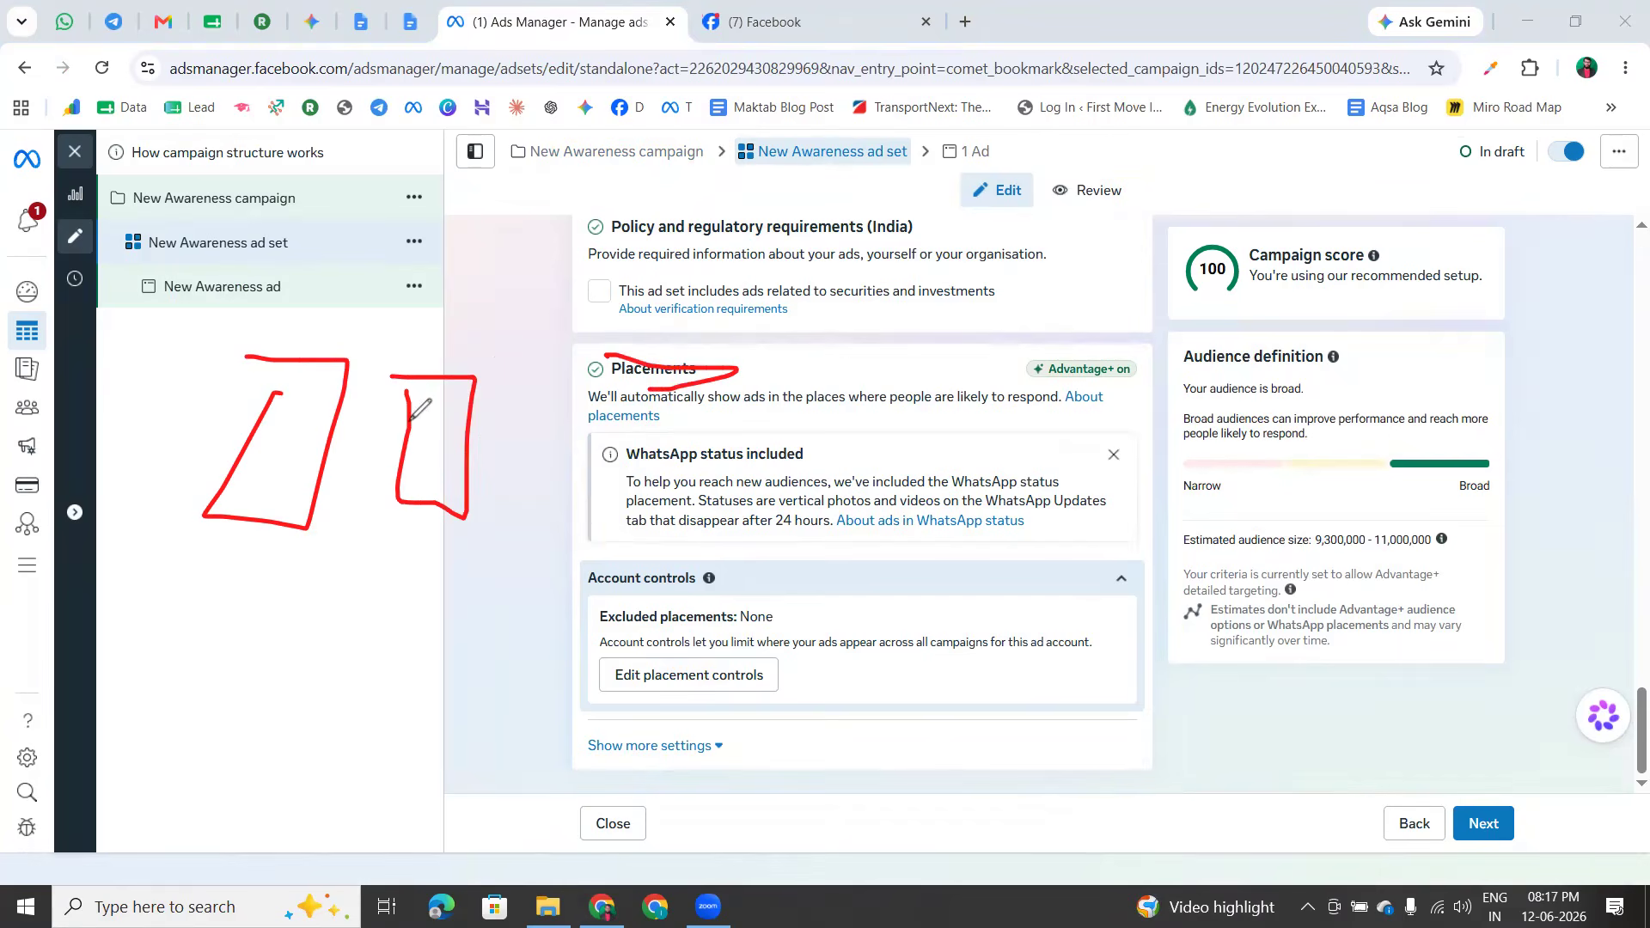
left_click(434, 387)
left_click_drag(435, 426, 426, 518)
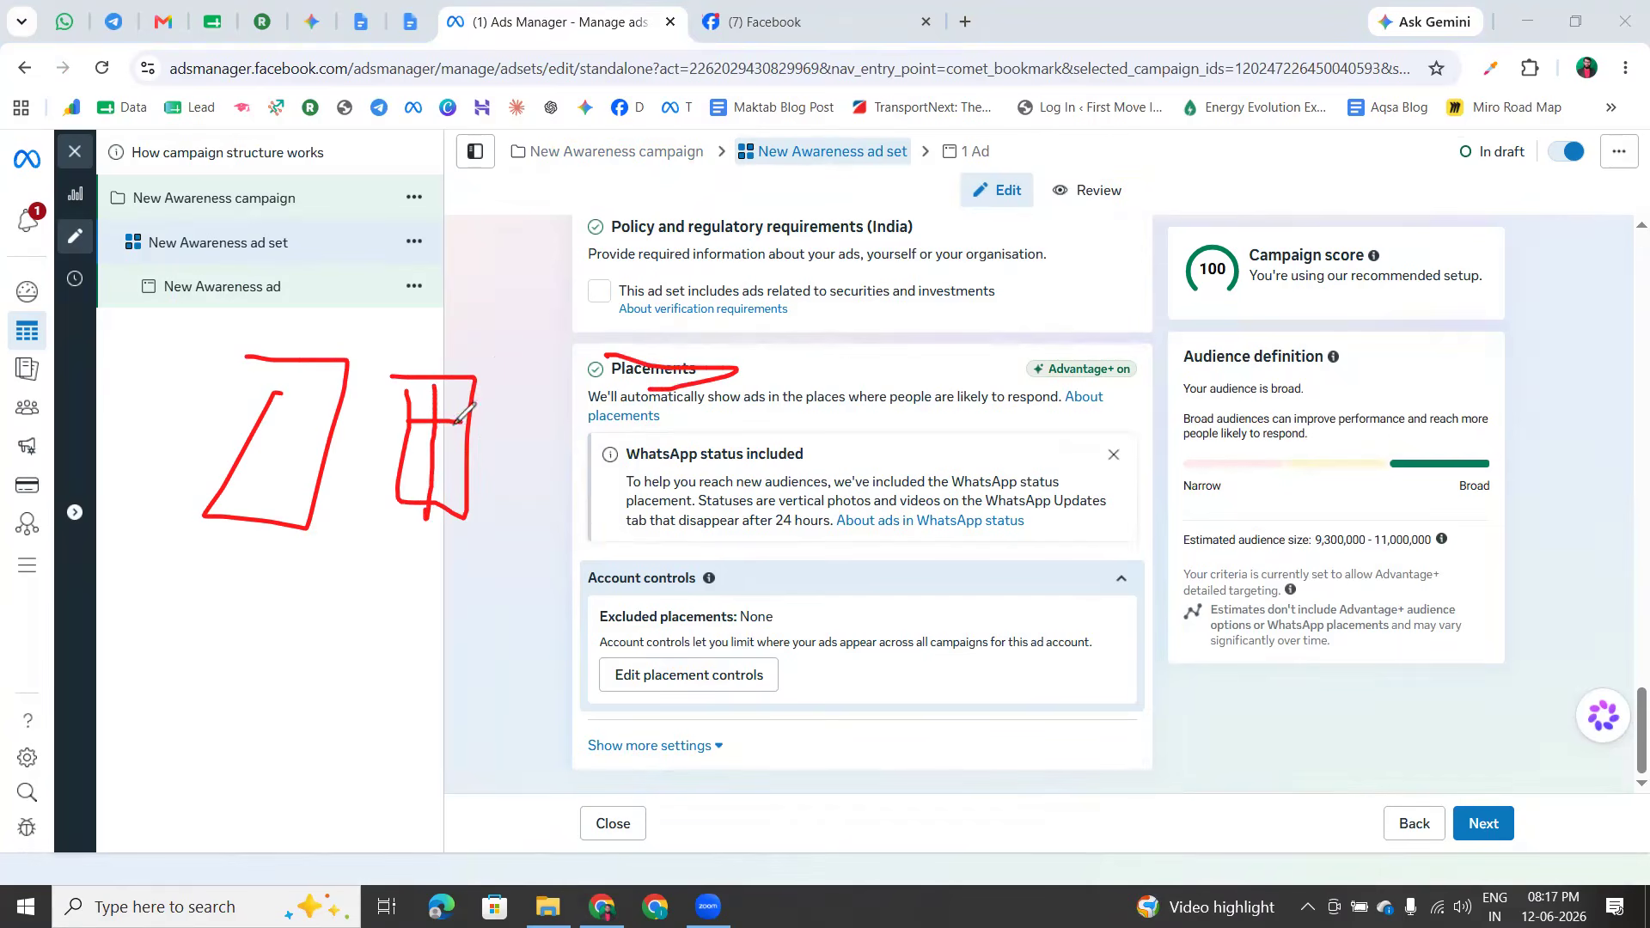
left_click_drag(302, 367, 278, 545)
left_click_drag(249, 460, 326, 446)
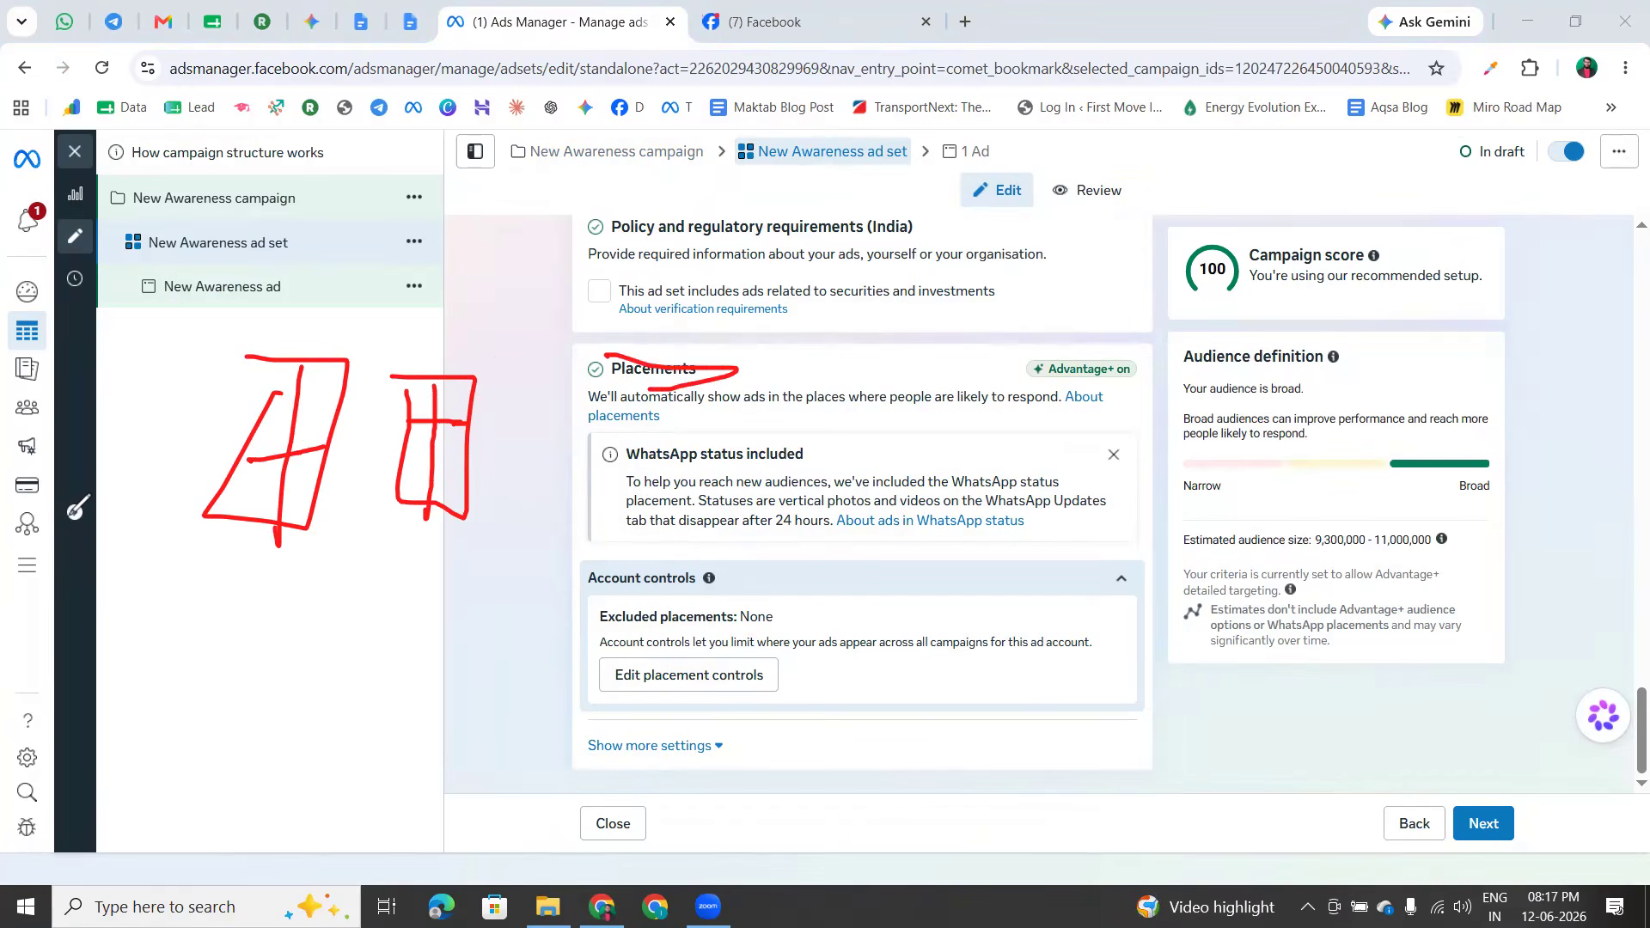
left_click(76, 758)
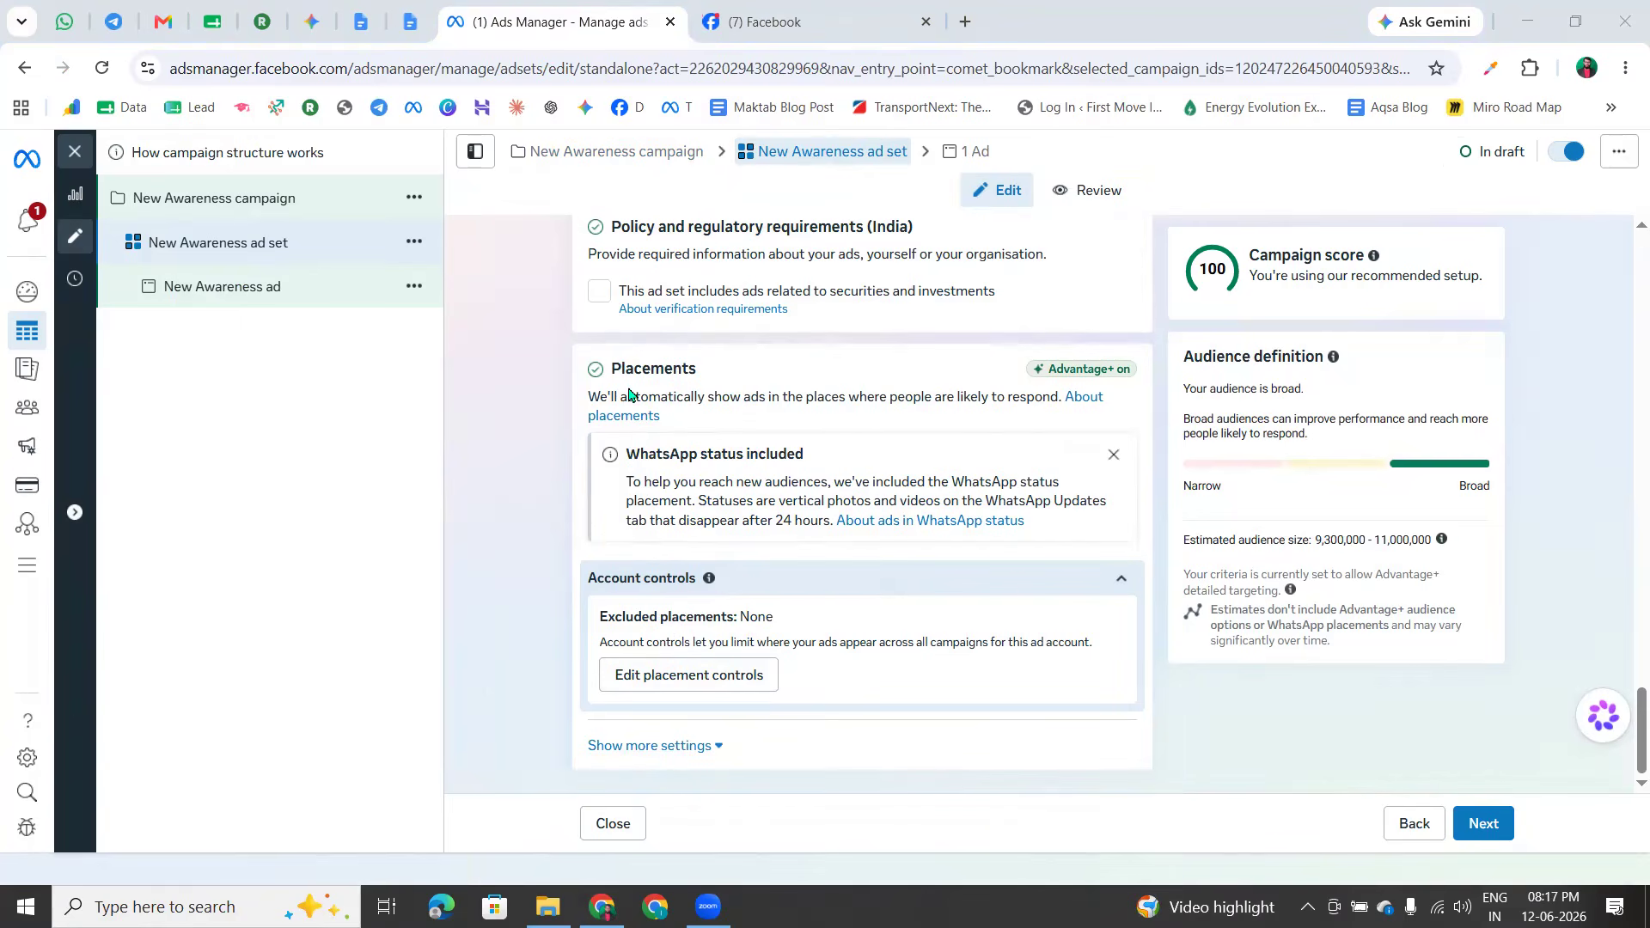
Dismiss the WhatsApp status notice under Placements, and open the ad account's placement controls for review and close them
left_click(1114, 455)
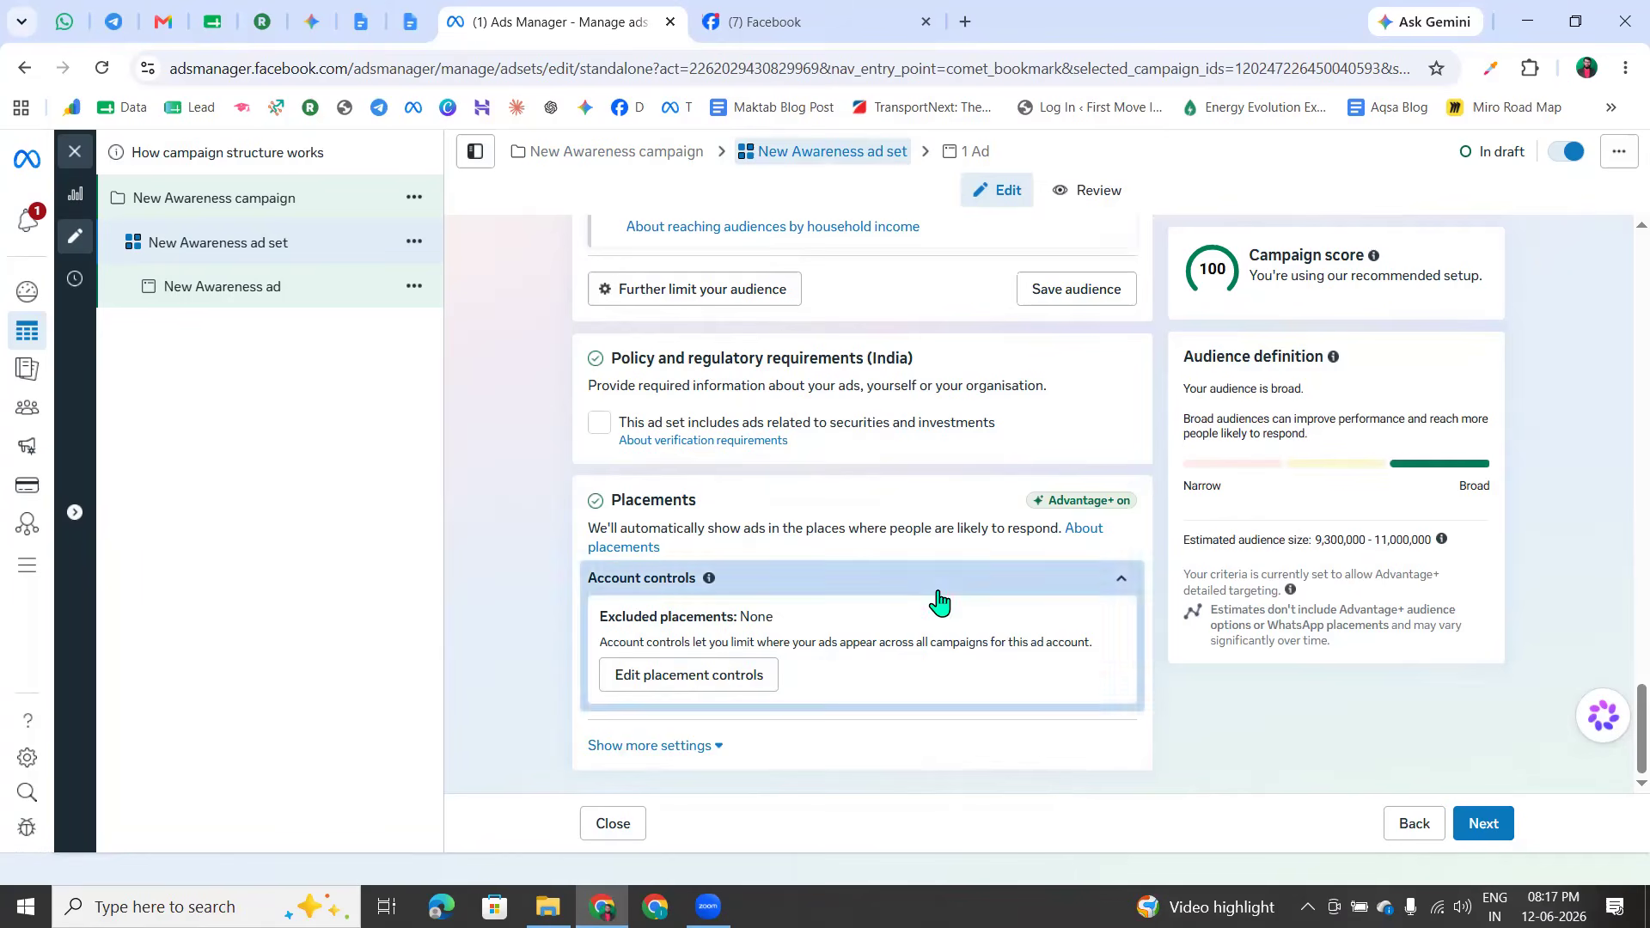
left_click(719, 683)
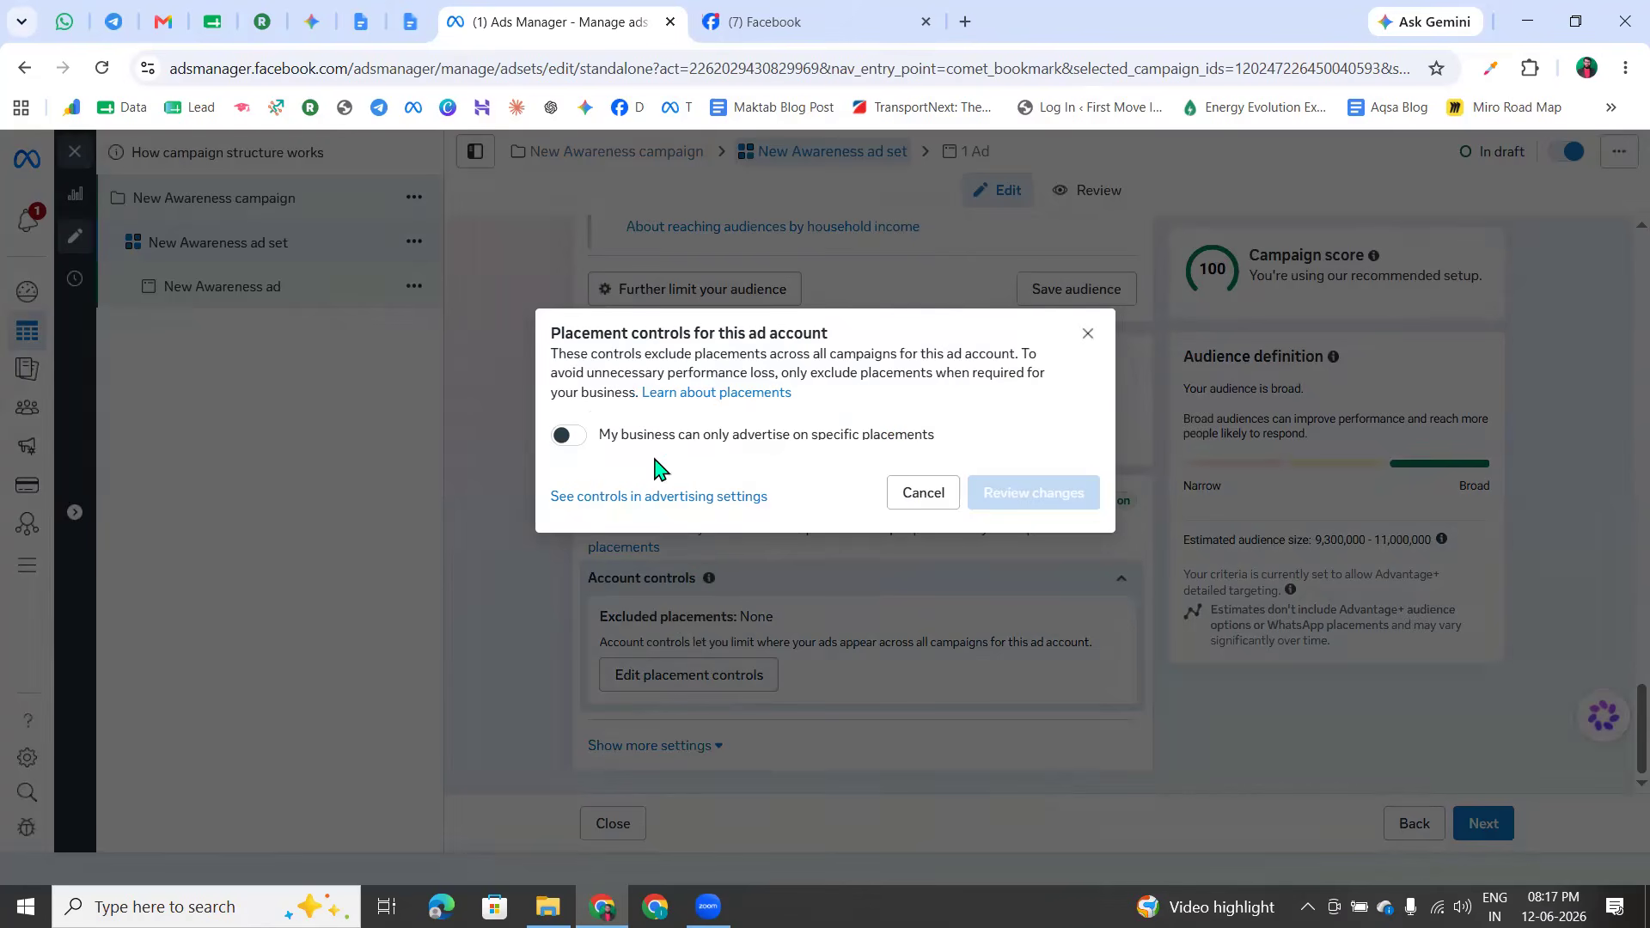
left_click_drag(549, 338, 839, 346)
left_click(838, 348)
left_click_drag(548, 343, 858, 349)
left_click(771, 343)
left_click(1089, 334)
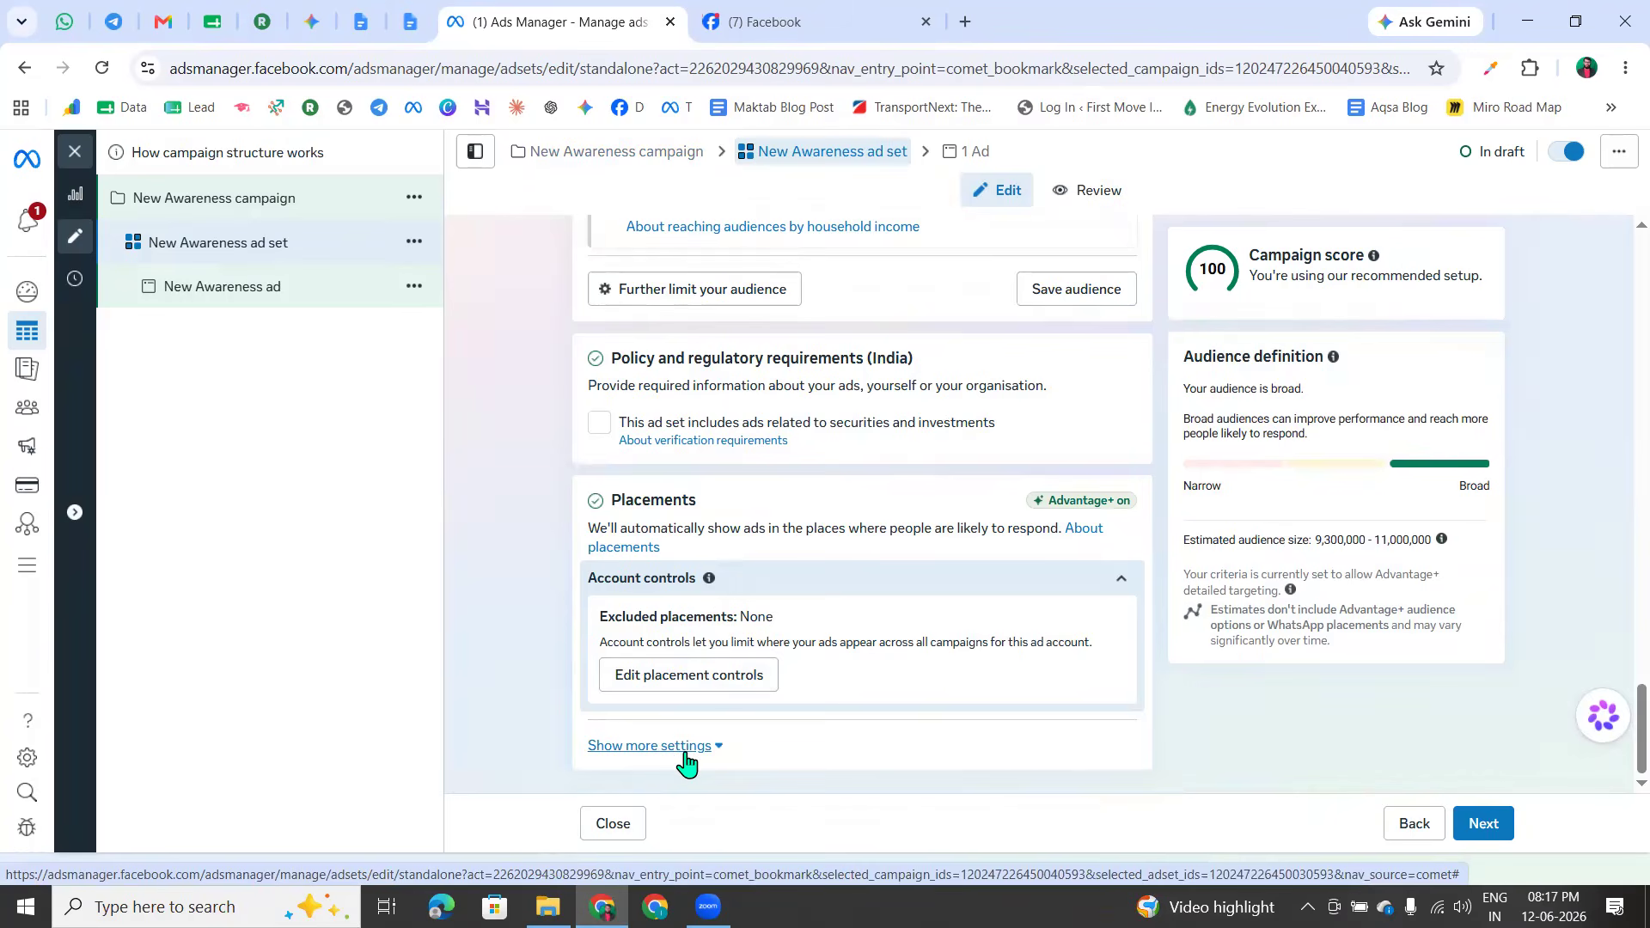
Expand the additional Placements settings and examine the devices, platforms and placement control groups
left_click(686, 757)
scroll(685, 761, "down", 3)
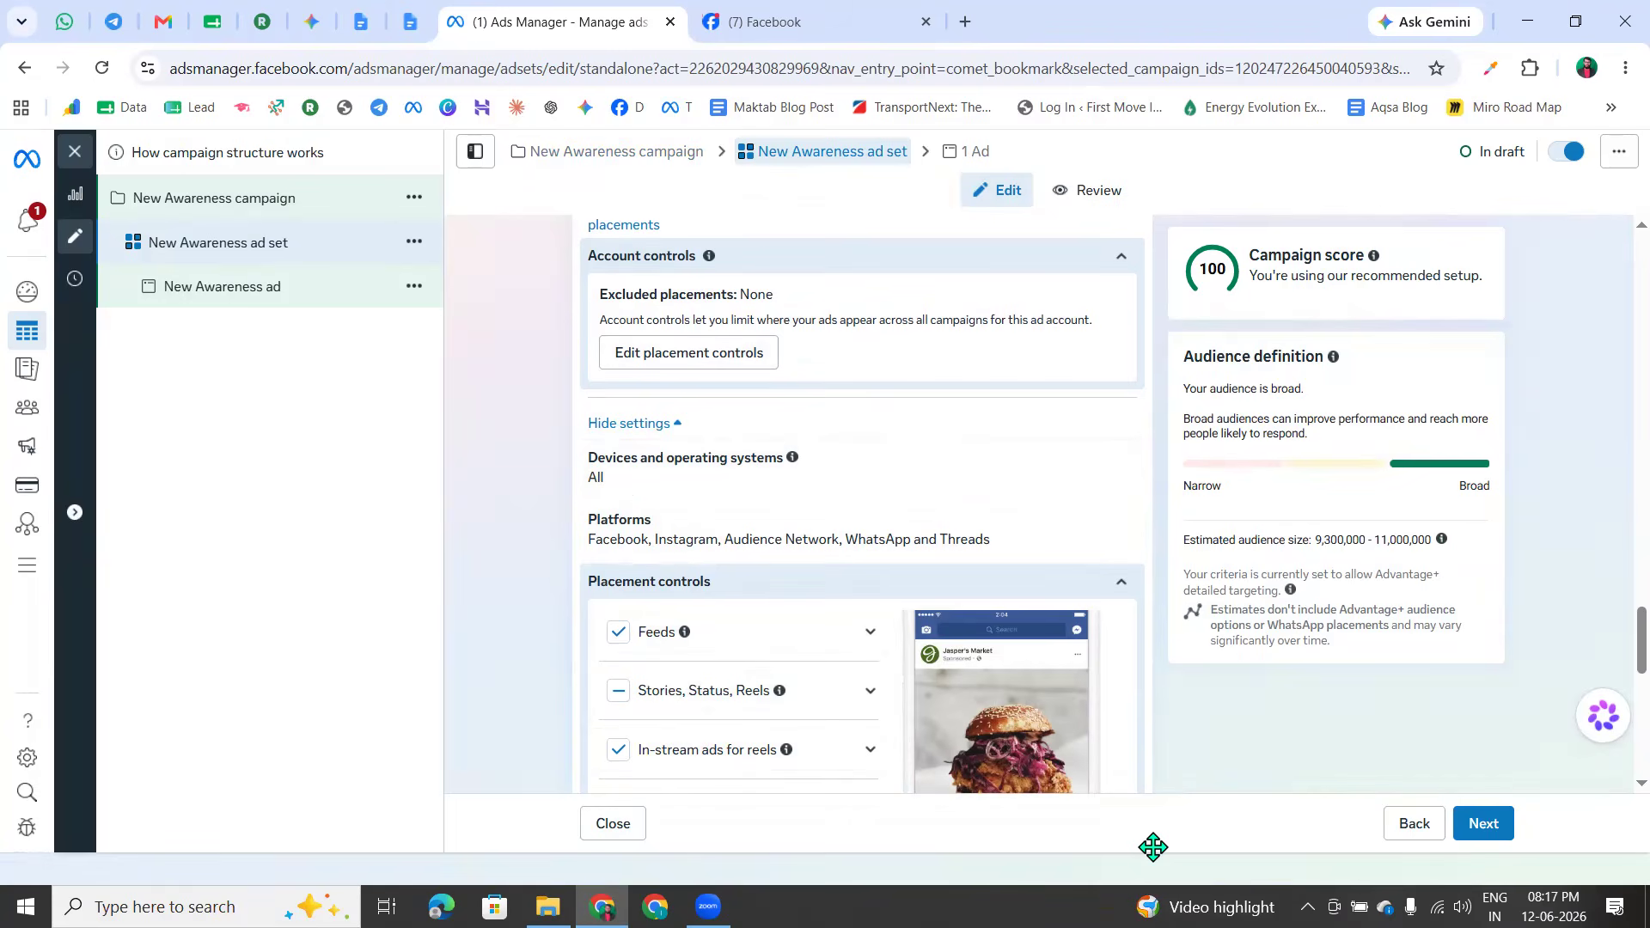
left_click(815, 644)
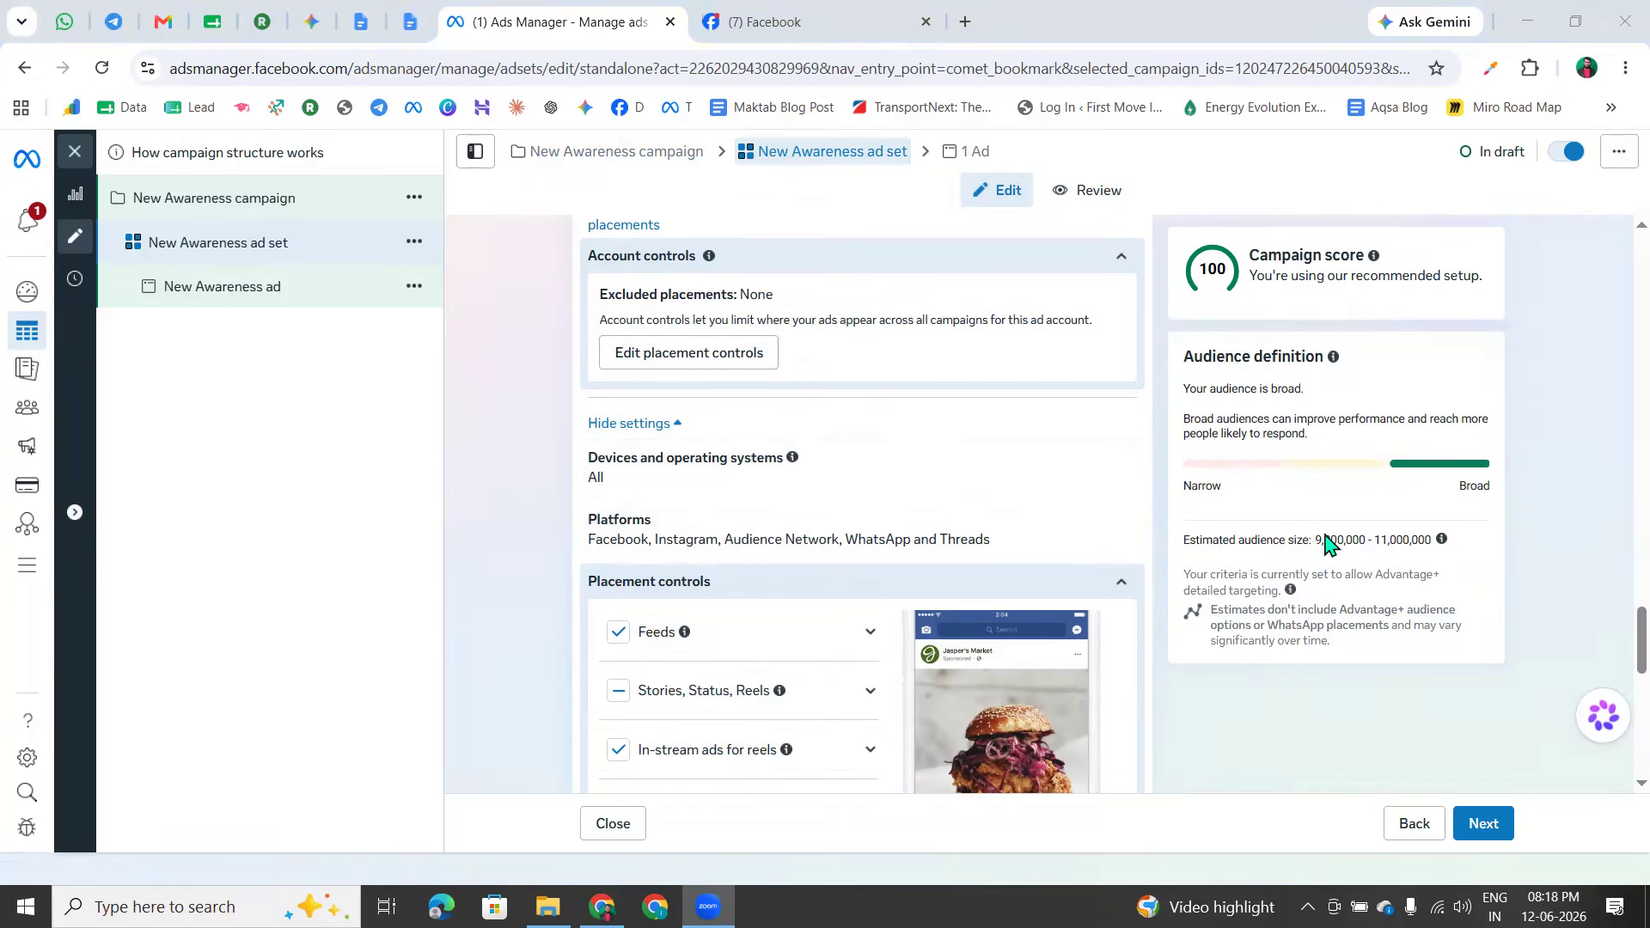
scroll(708, 428, "down", 3)
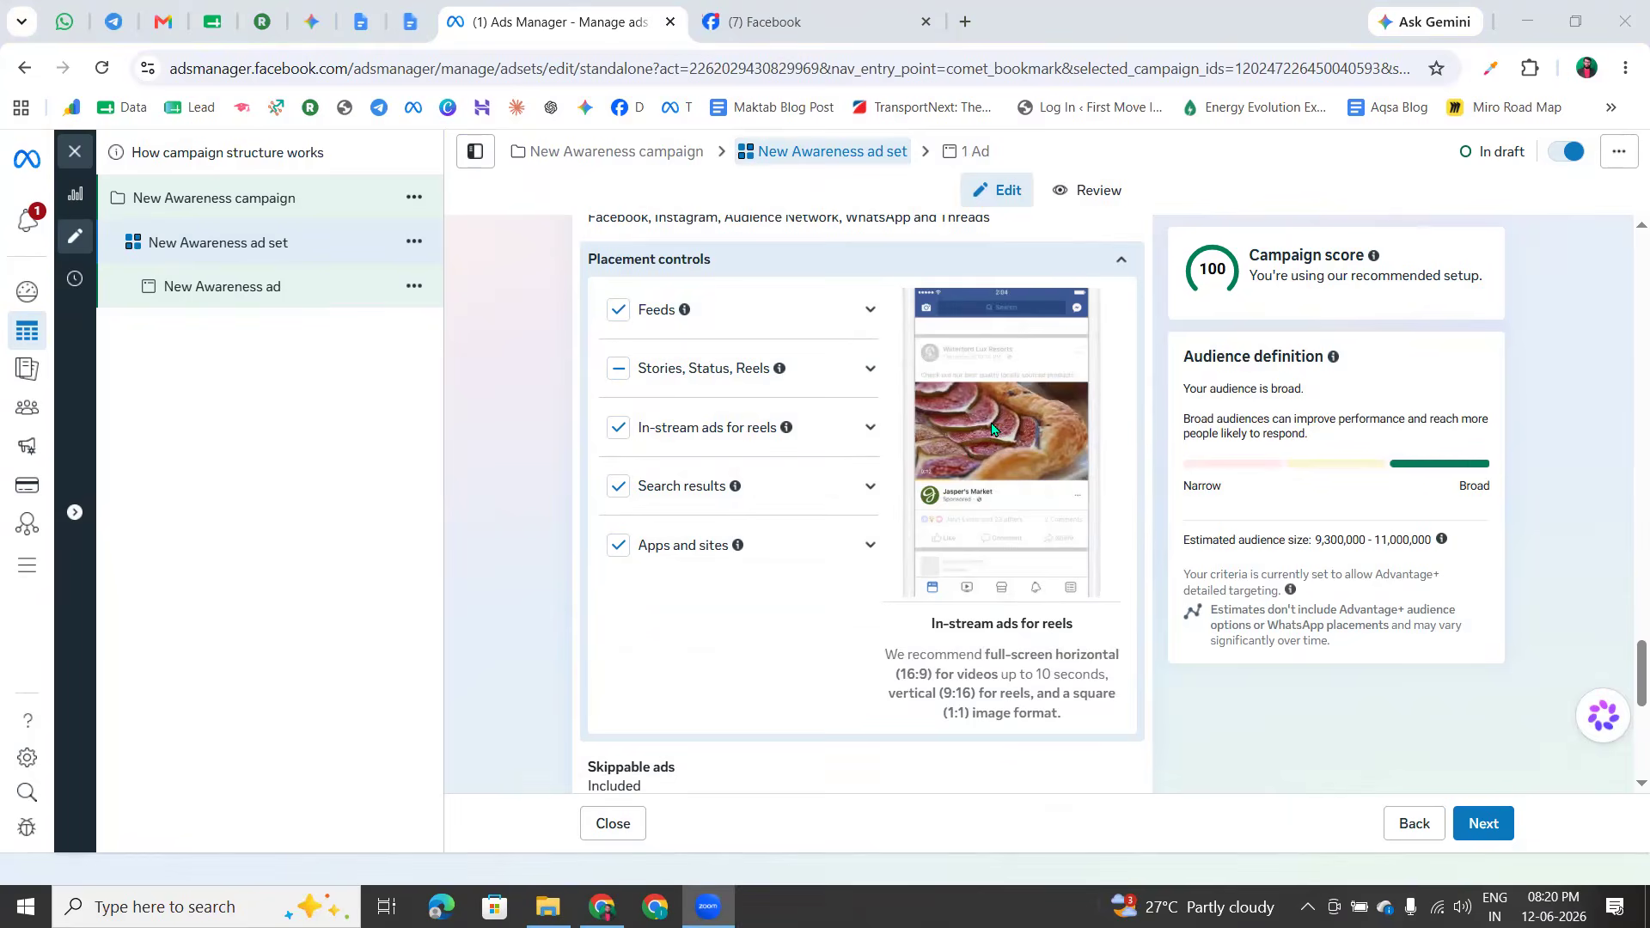
scroll(620, 613, "up", 1)
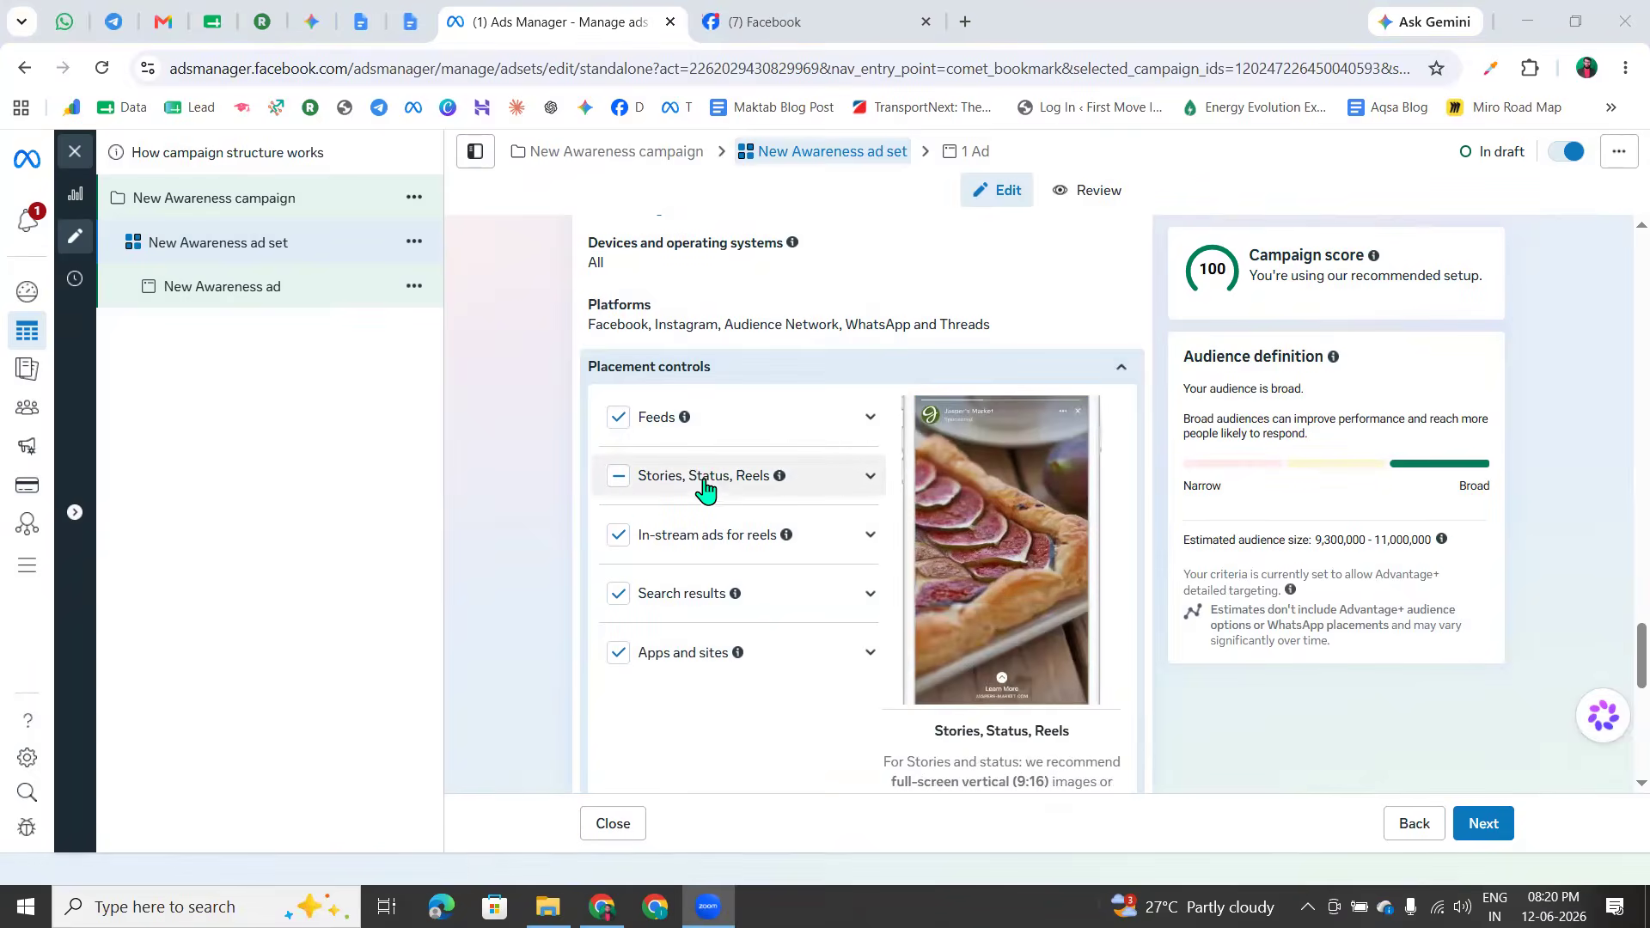
left_click(616, 479)
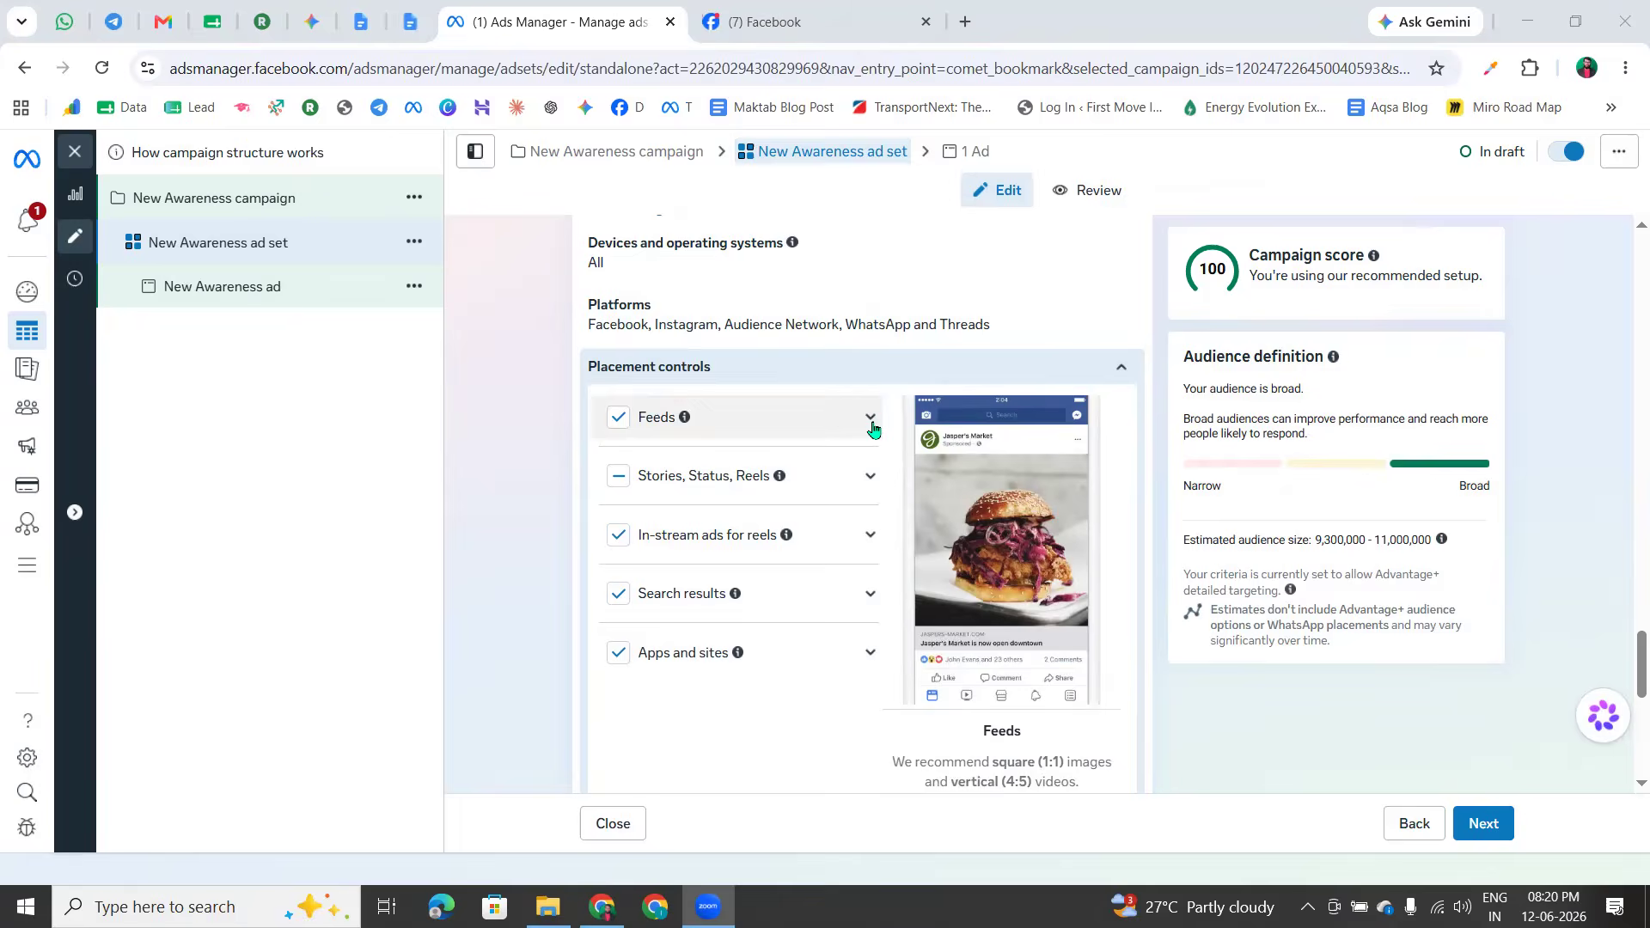
scroll(636, 451, "up", 1)
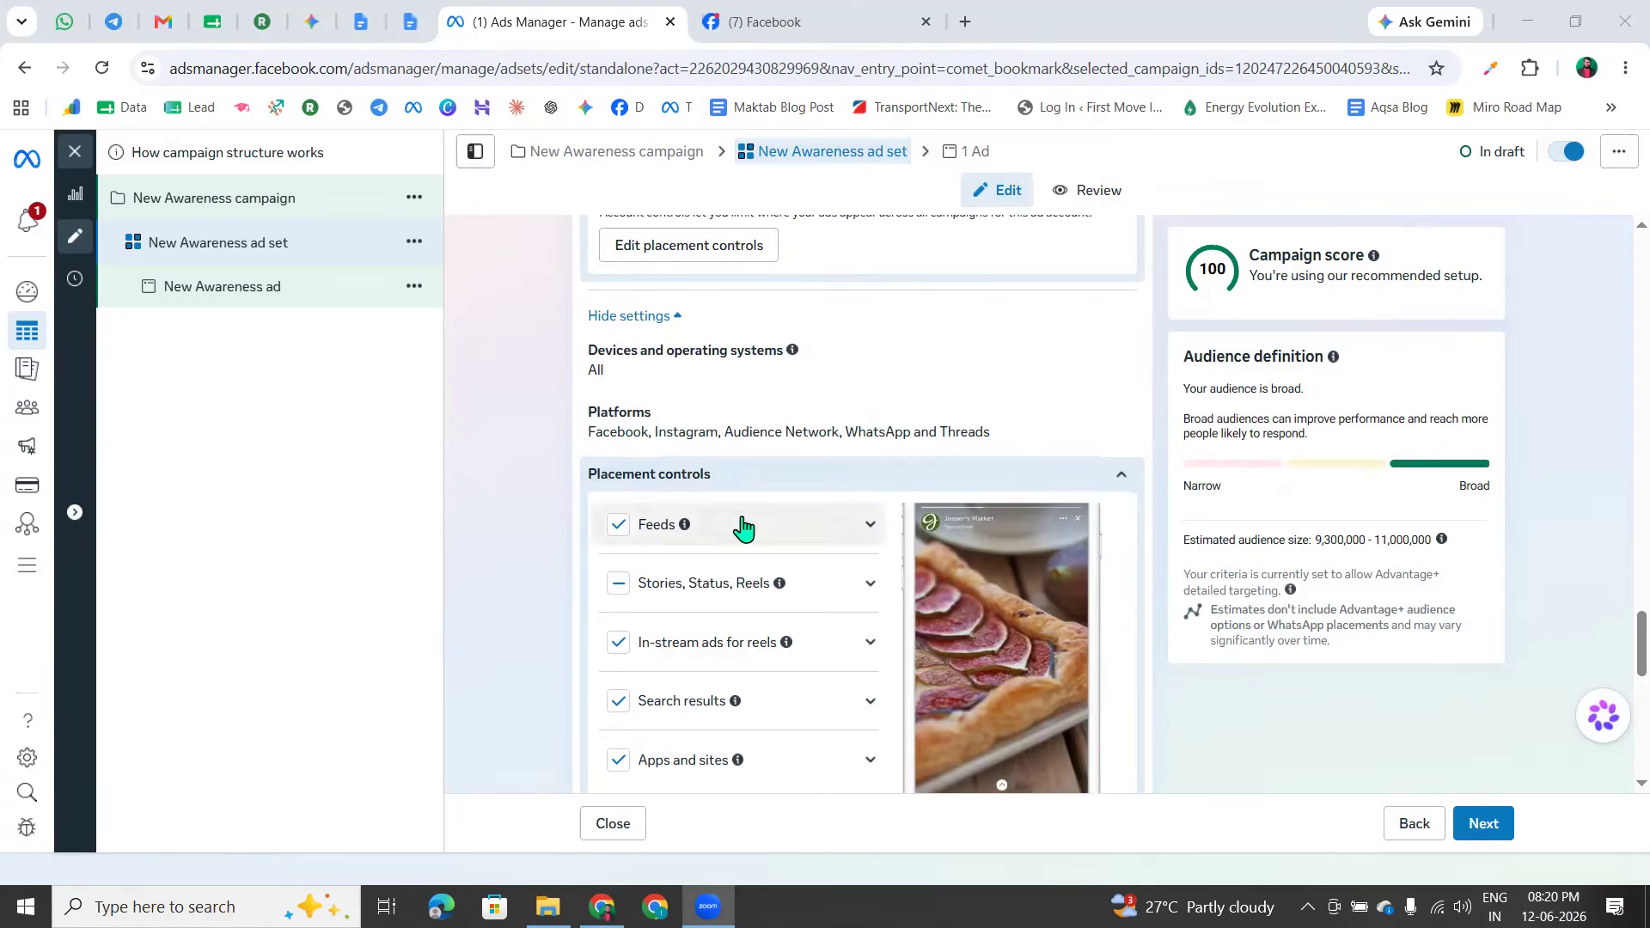
scroll(658, 527, "up", 2)
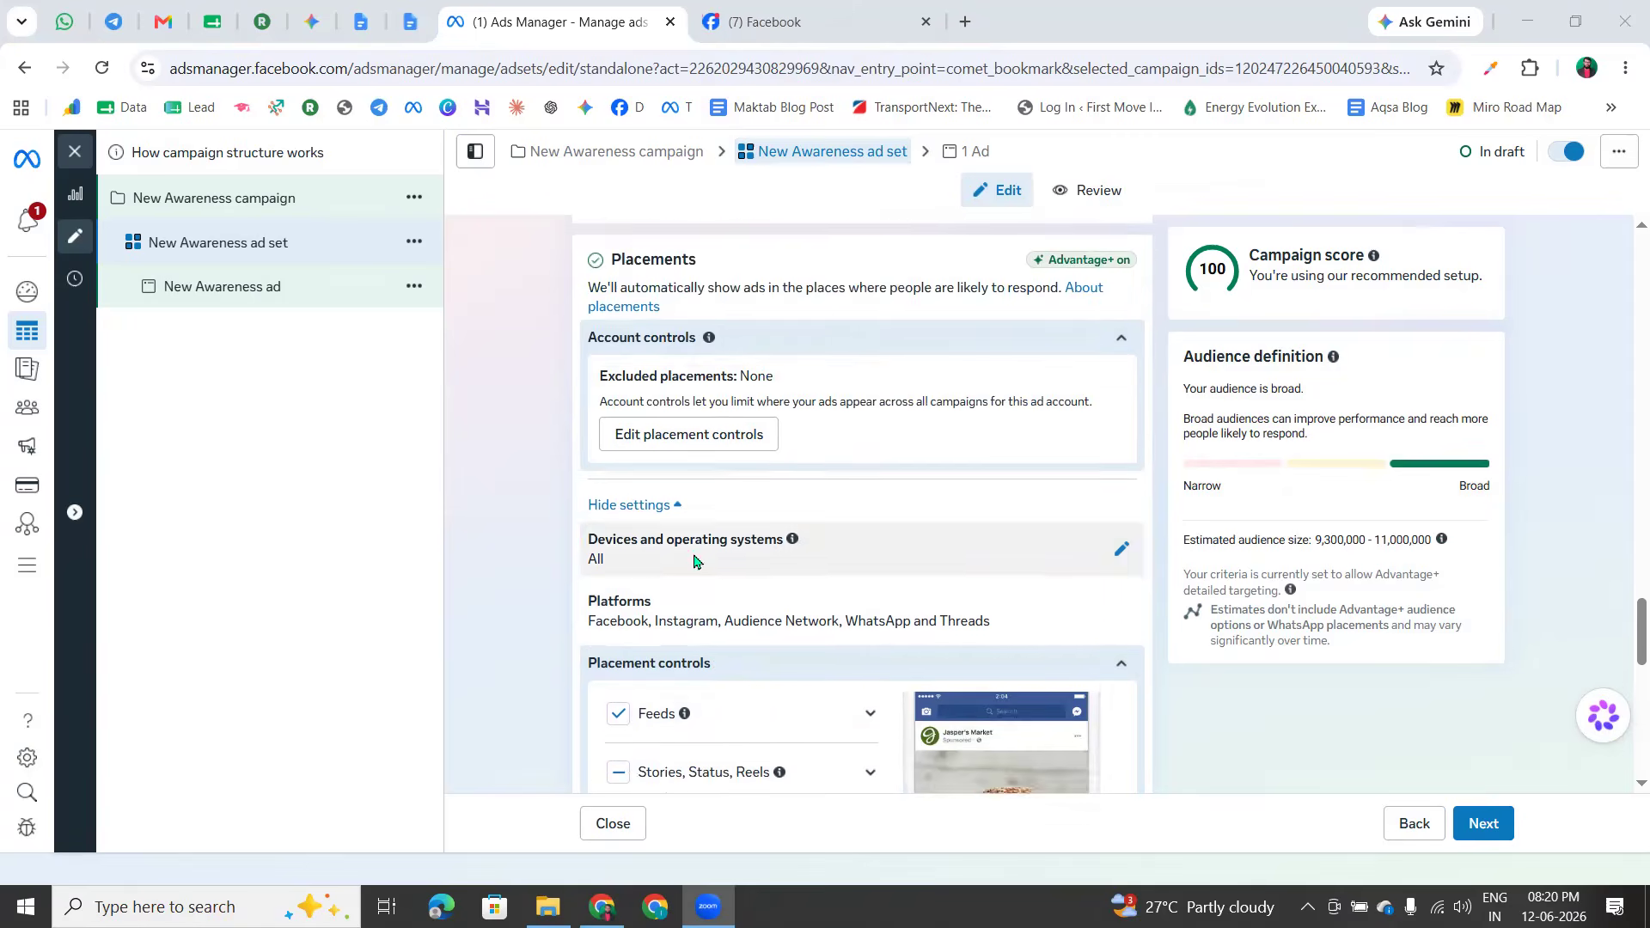
scroll(694, 561, "down", 2)
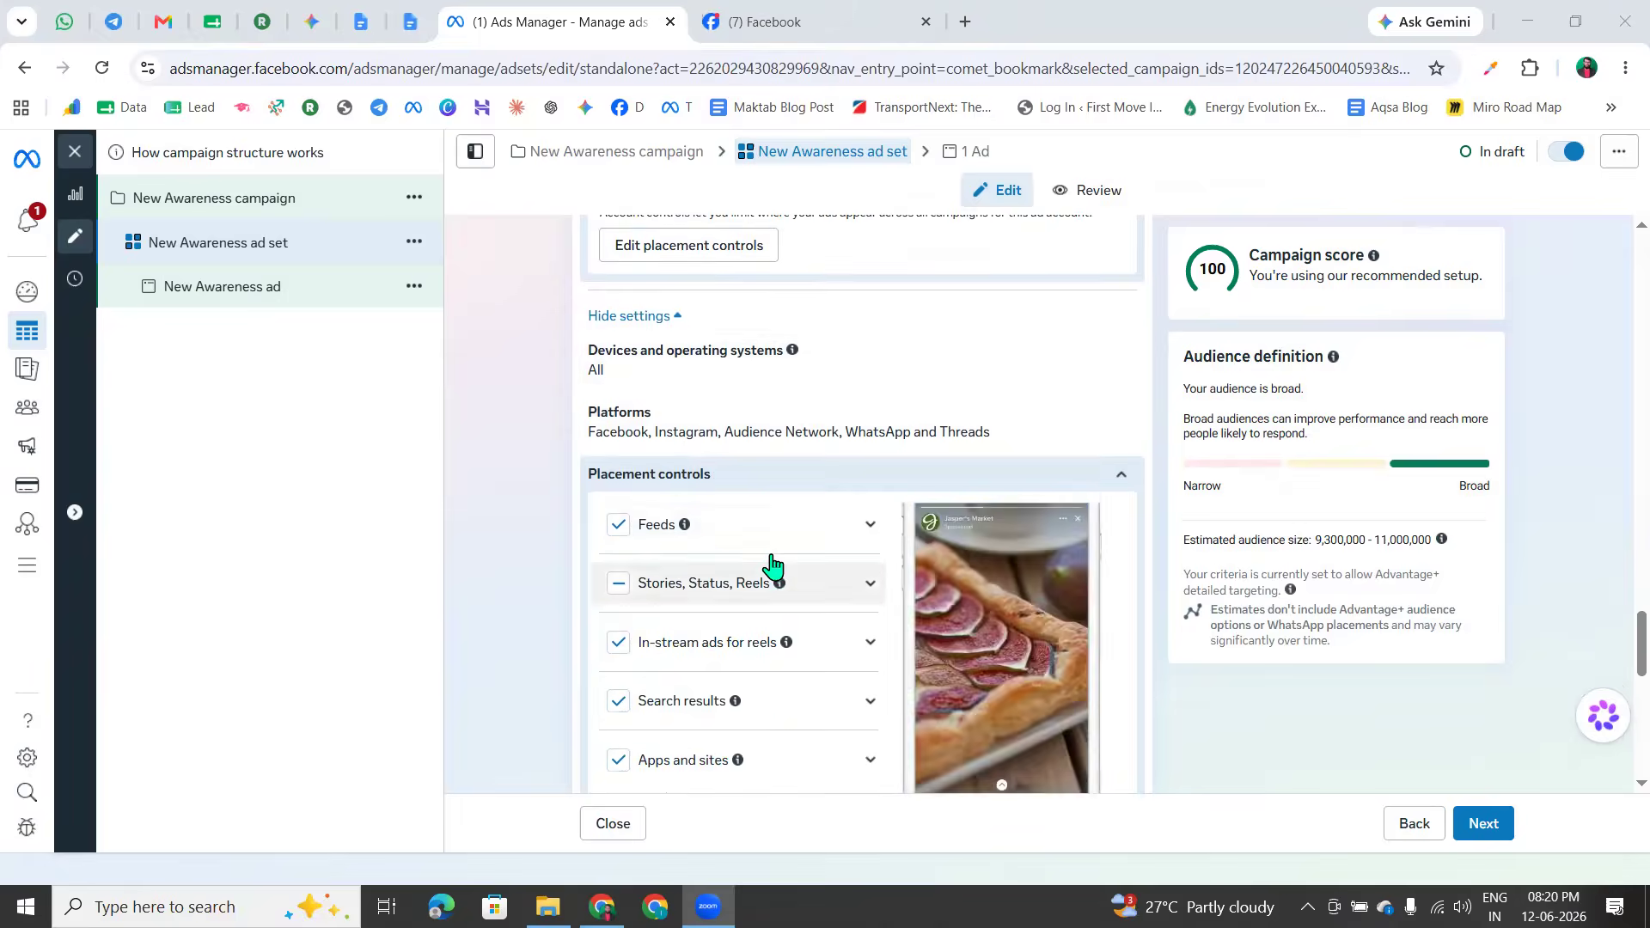
Expand the Feeds group in Placement controls and examine its Facebook, Instagram and Threads placements
left_click(871, 526)
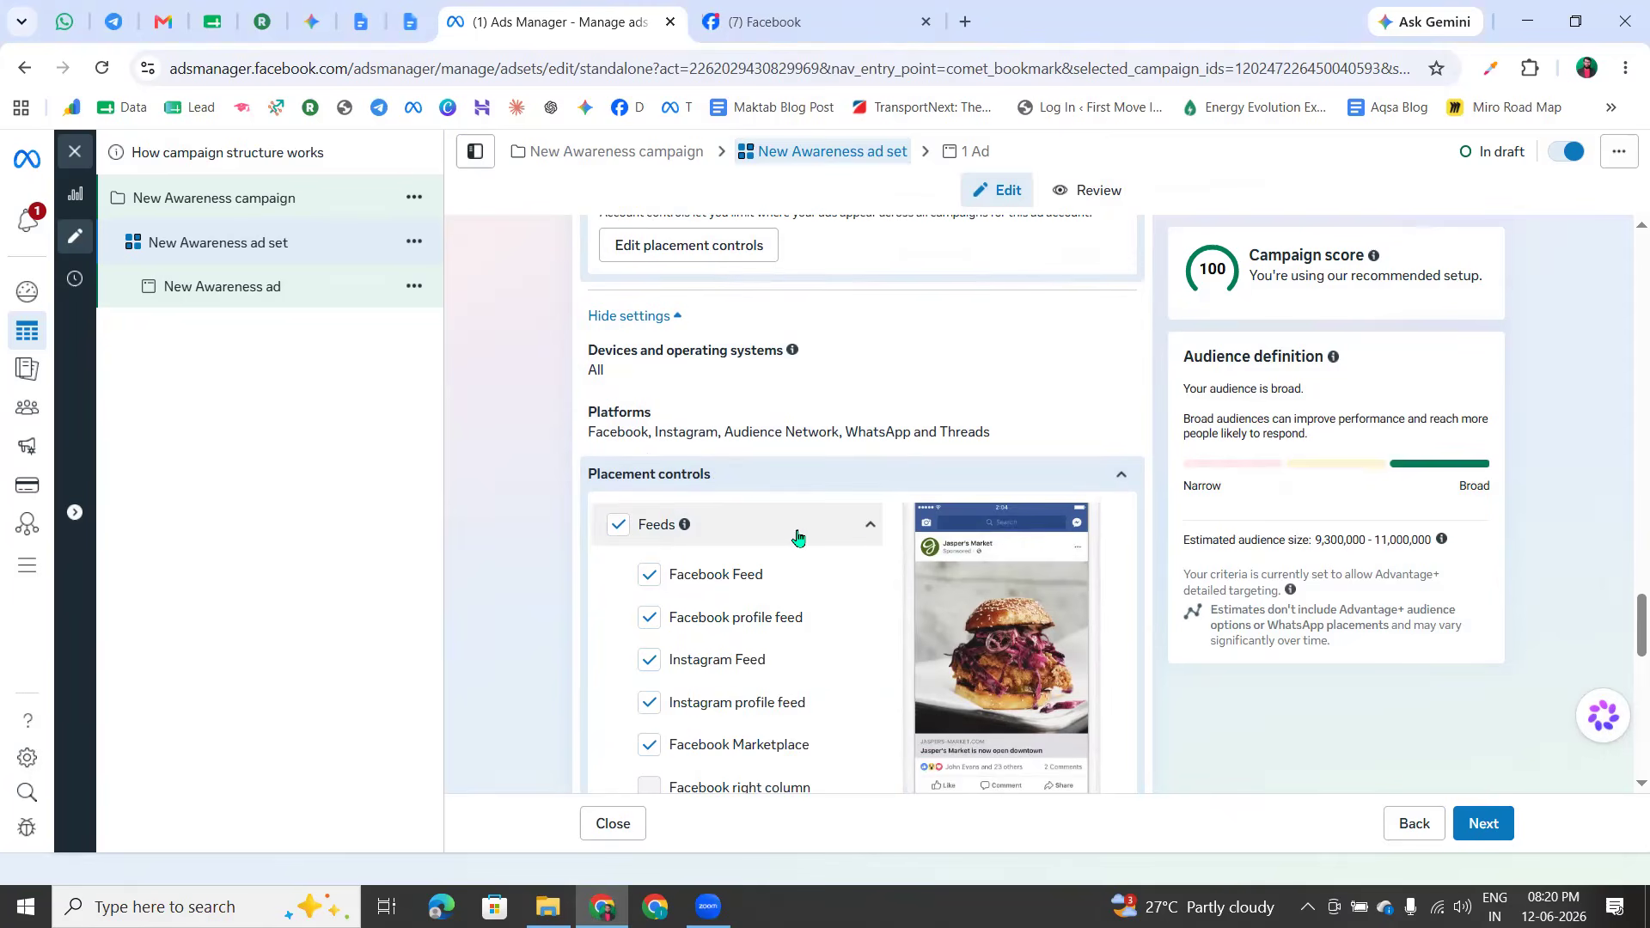
scroll(774, 527, "down", 2)
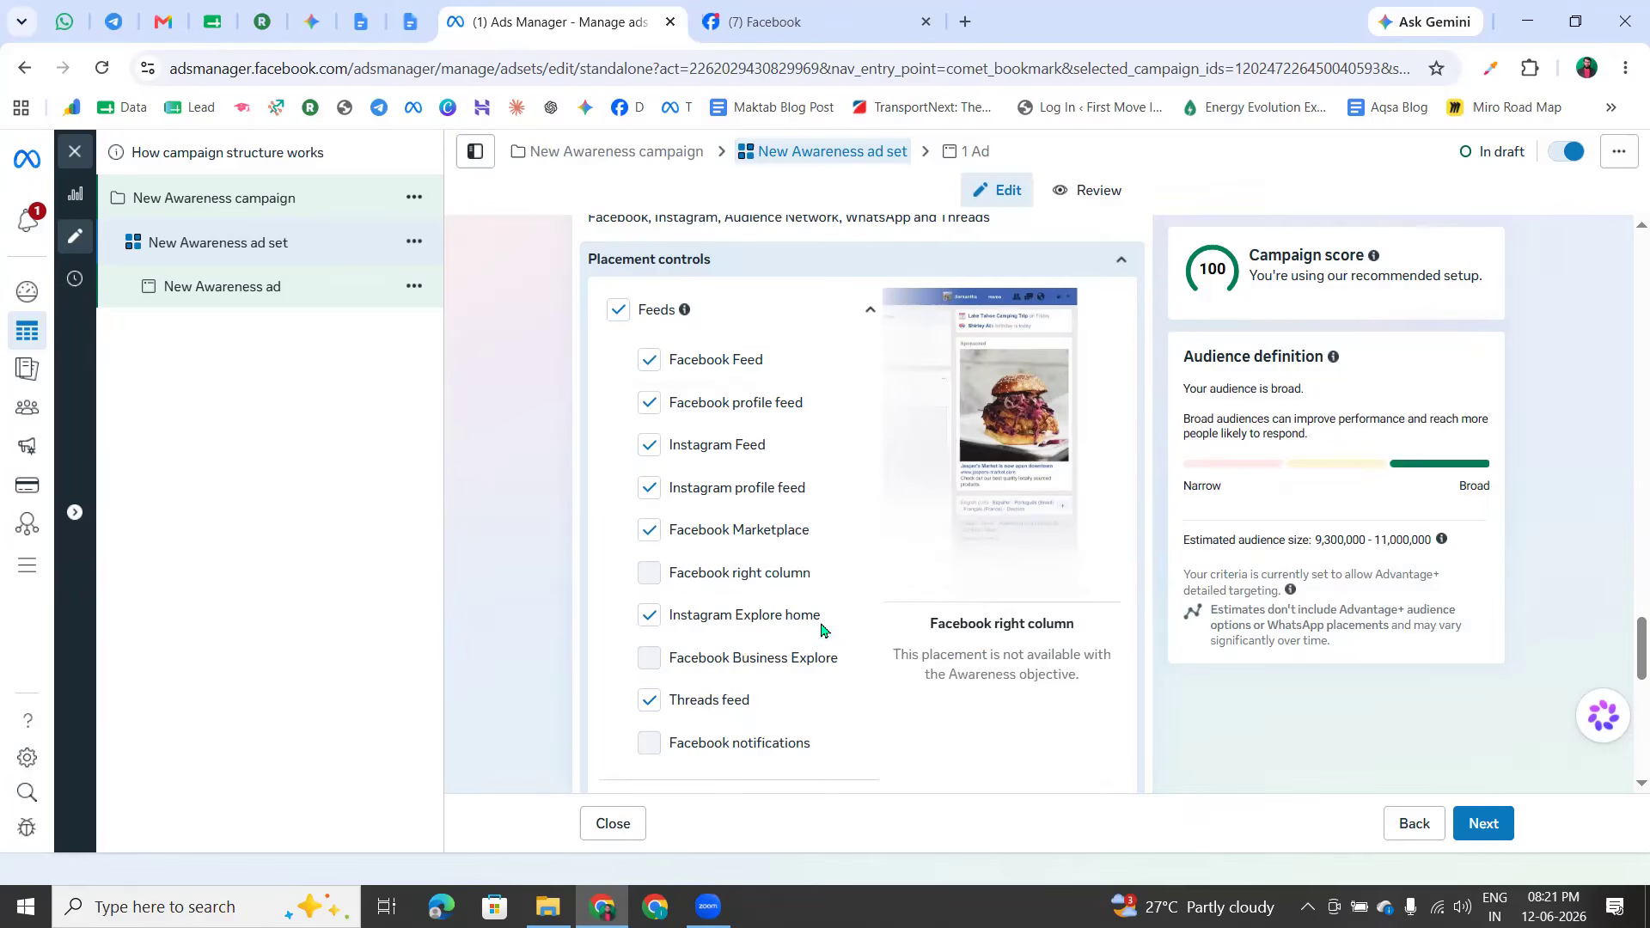
scroll(741, 655, "down", 1)
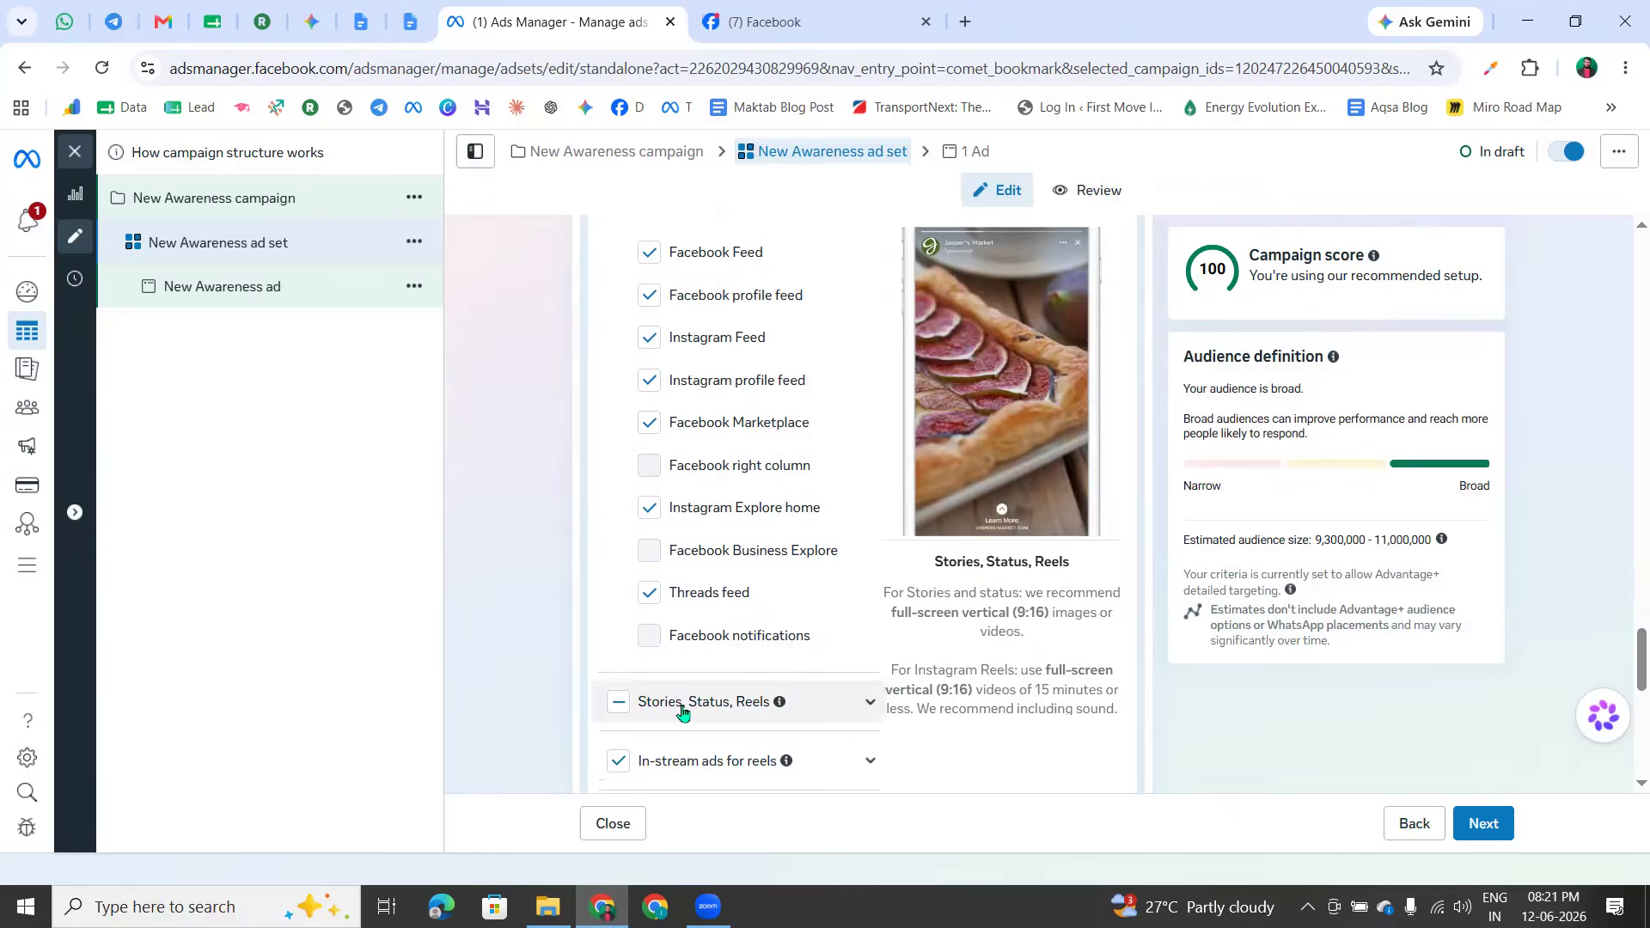
scroll(681, 712, "up", 1)
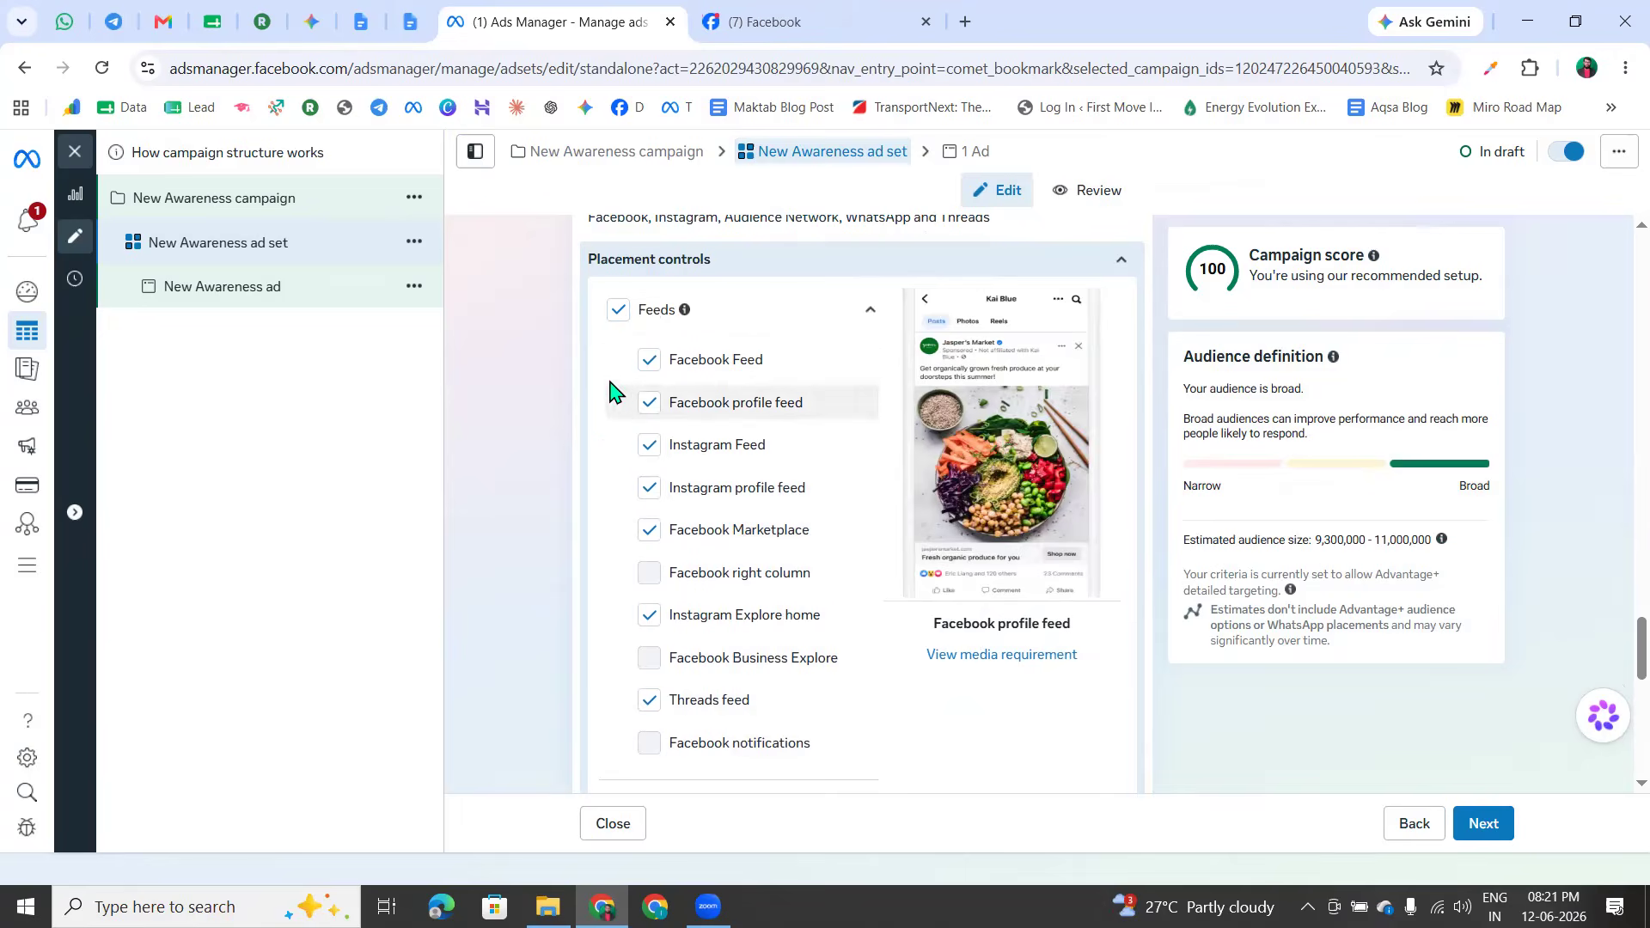
scroll(533, 408, "up", 1)
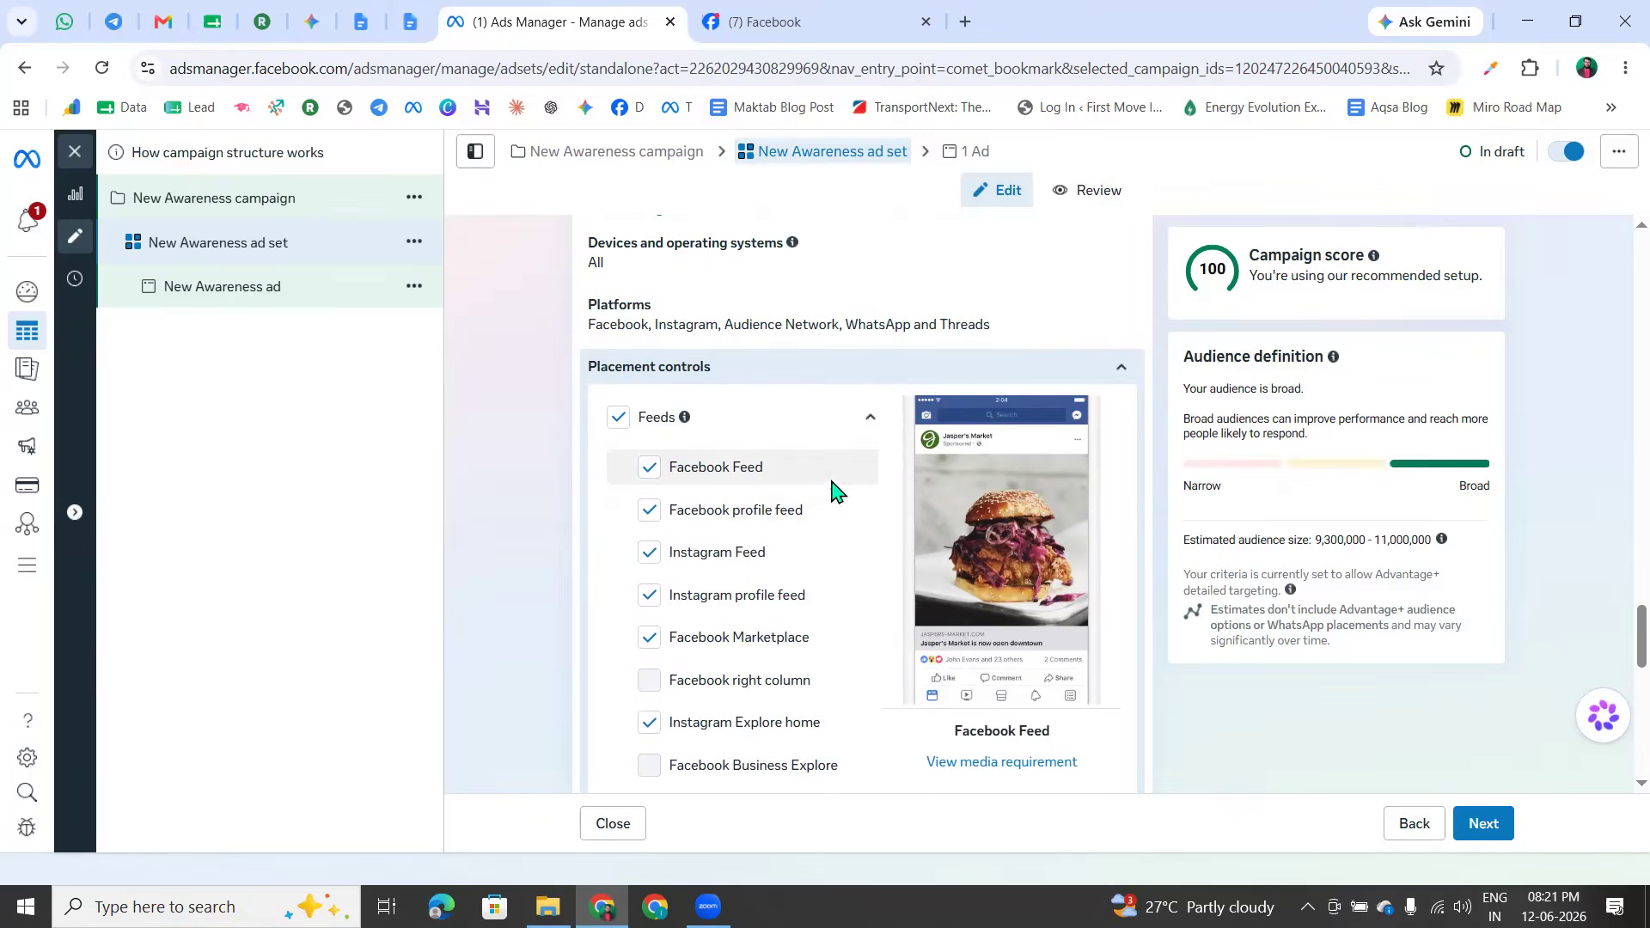
Switch to the Facebook home page and browse the feed past the Google Ads sponsored post
left_click(773, 22)
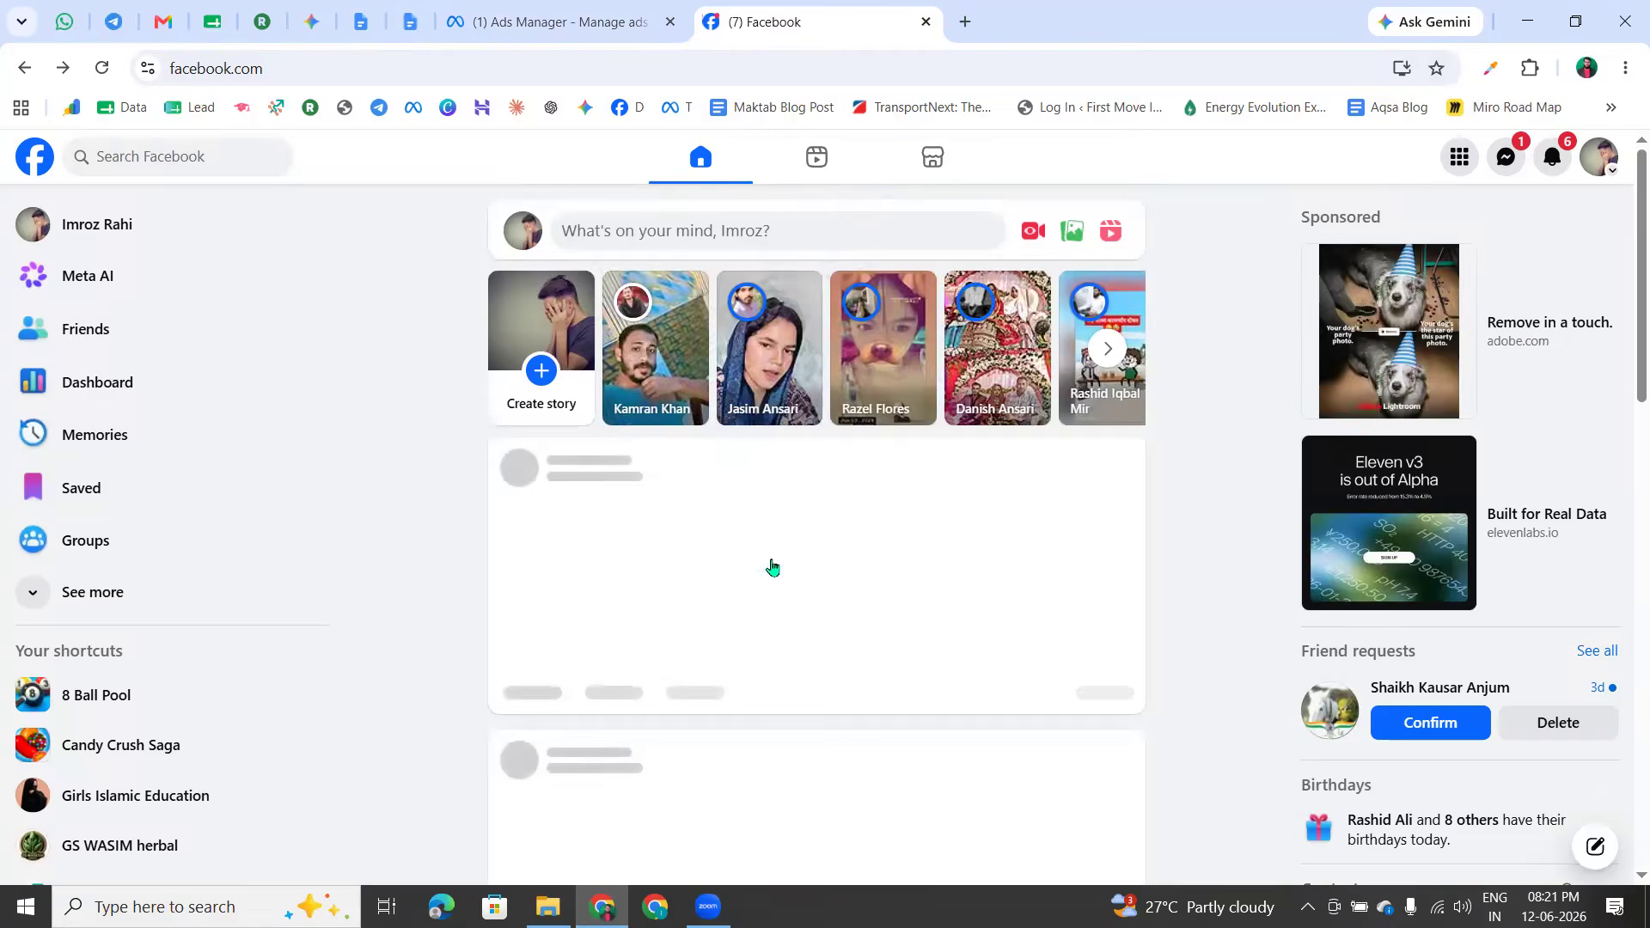
scroll(617, 570, "down", 9)
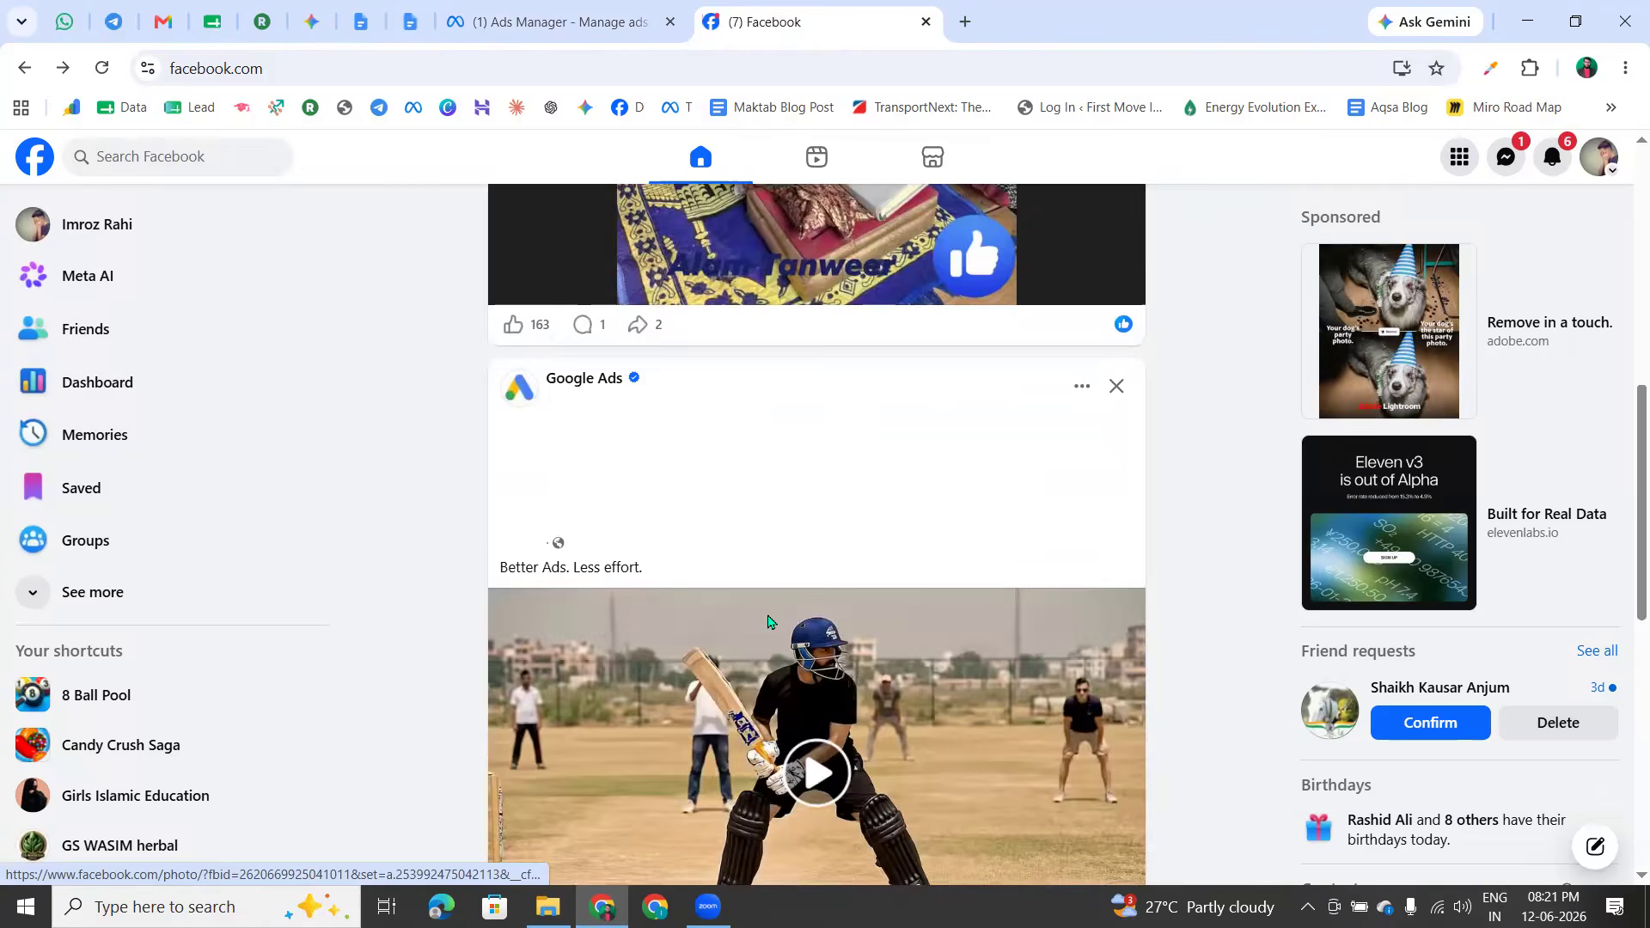
scroll(766, 623, "down", 13)
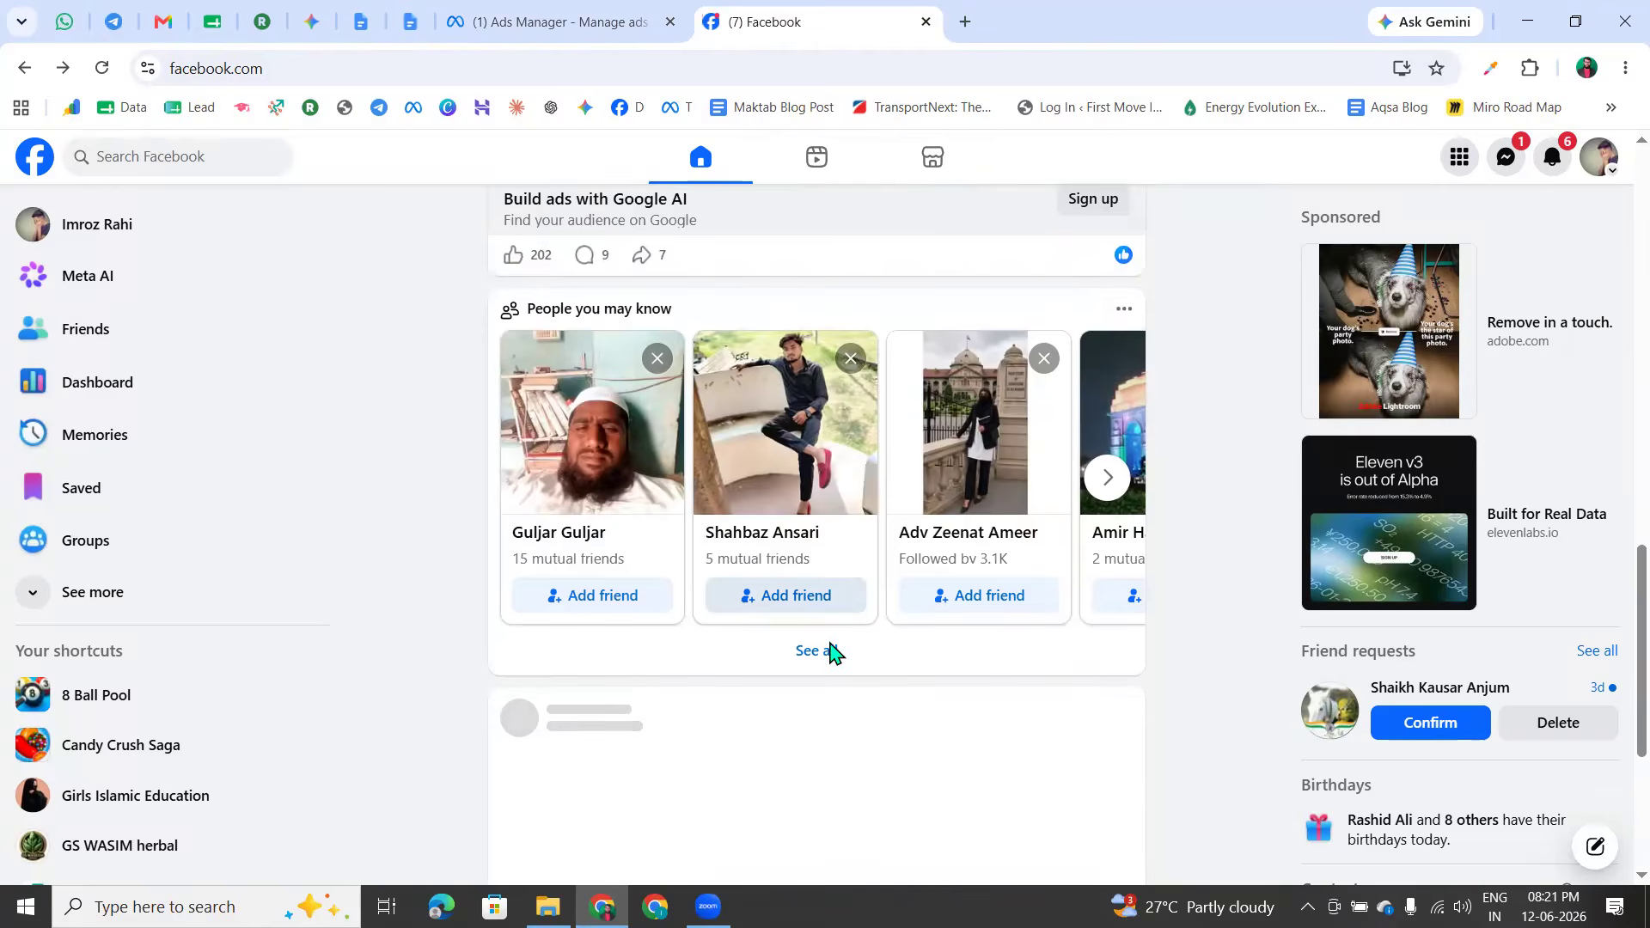
Browse further down the Facebook feed past the People you may know suggestions and several image posts
scroll(722, 619, "down", 4)
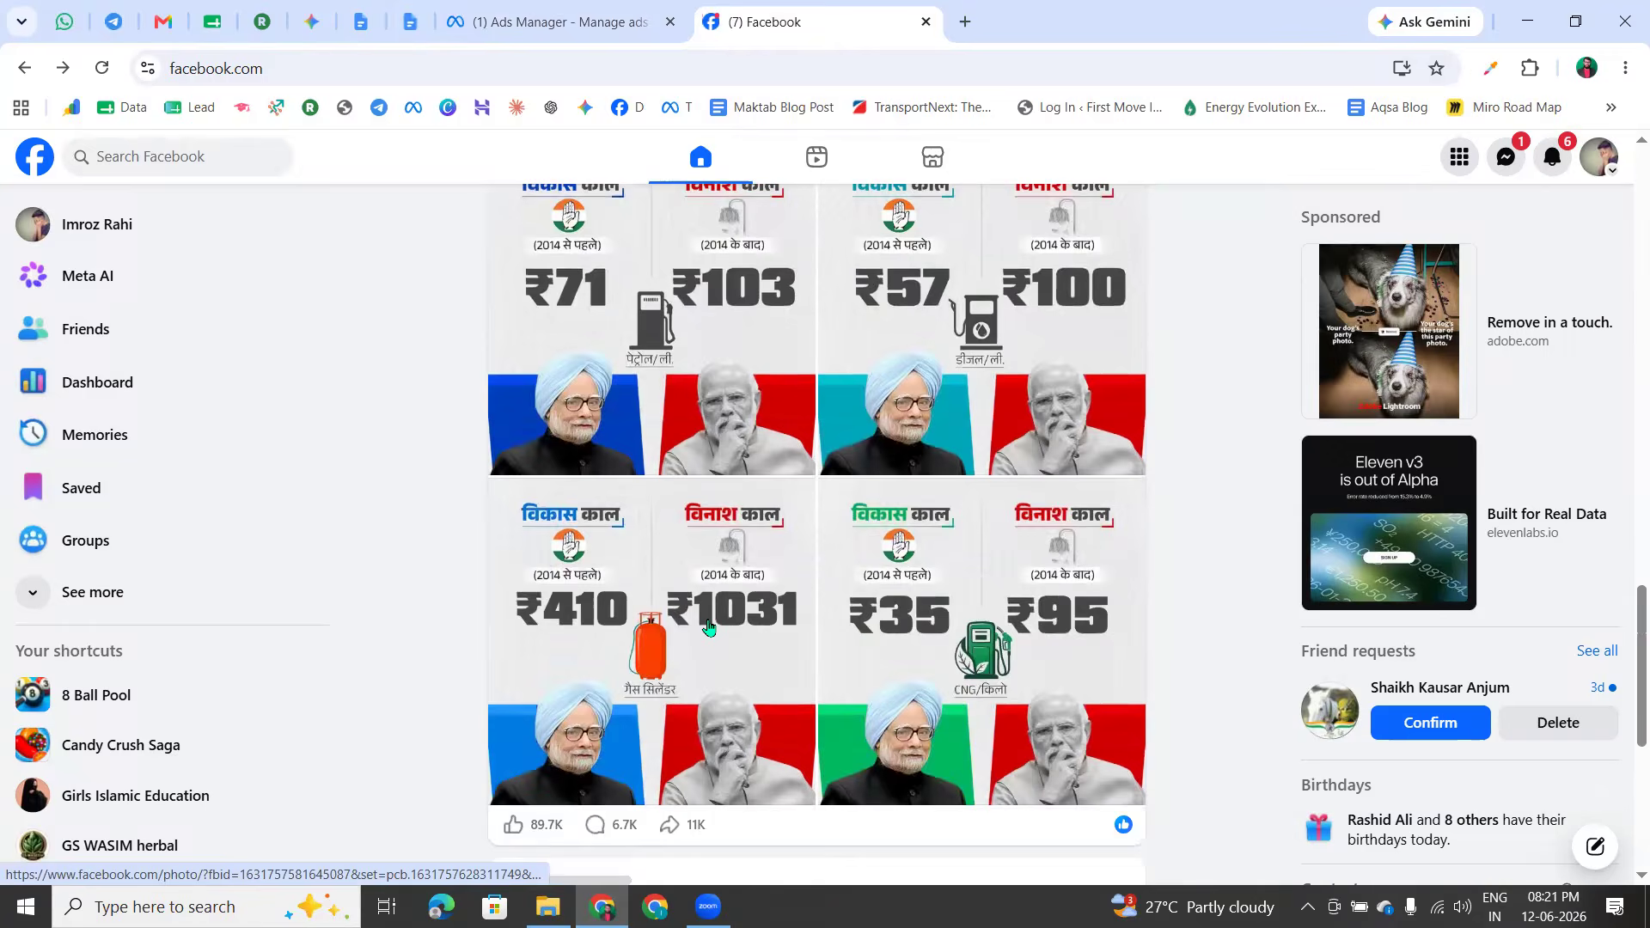
scroll(738, 630, "down", 3)
scroll(761, 561, "down", 12)
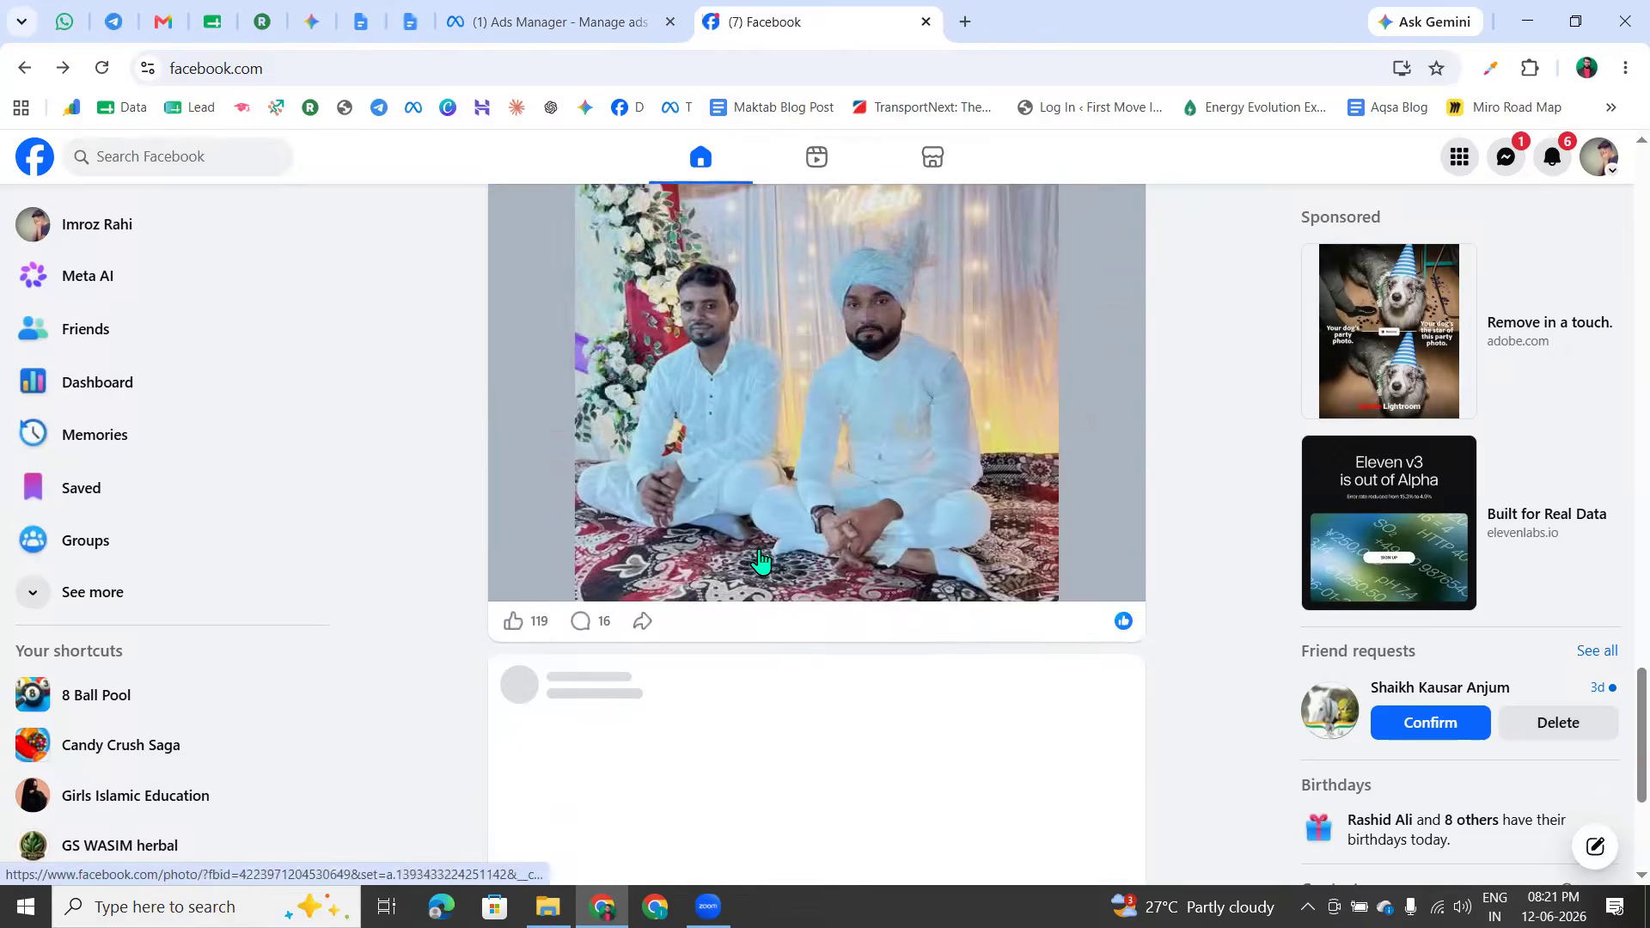
scroll(472, 496, "down", 5)
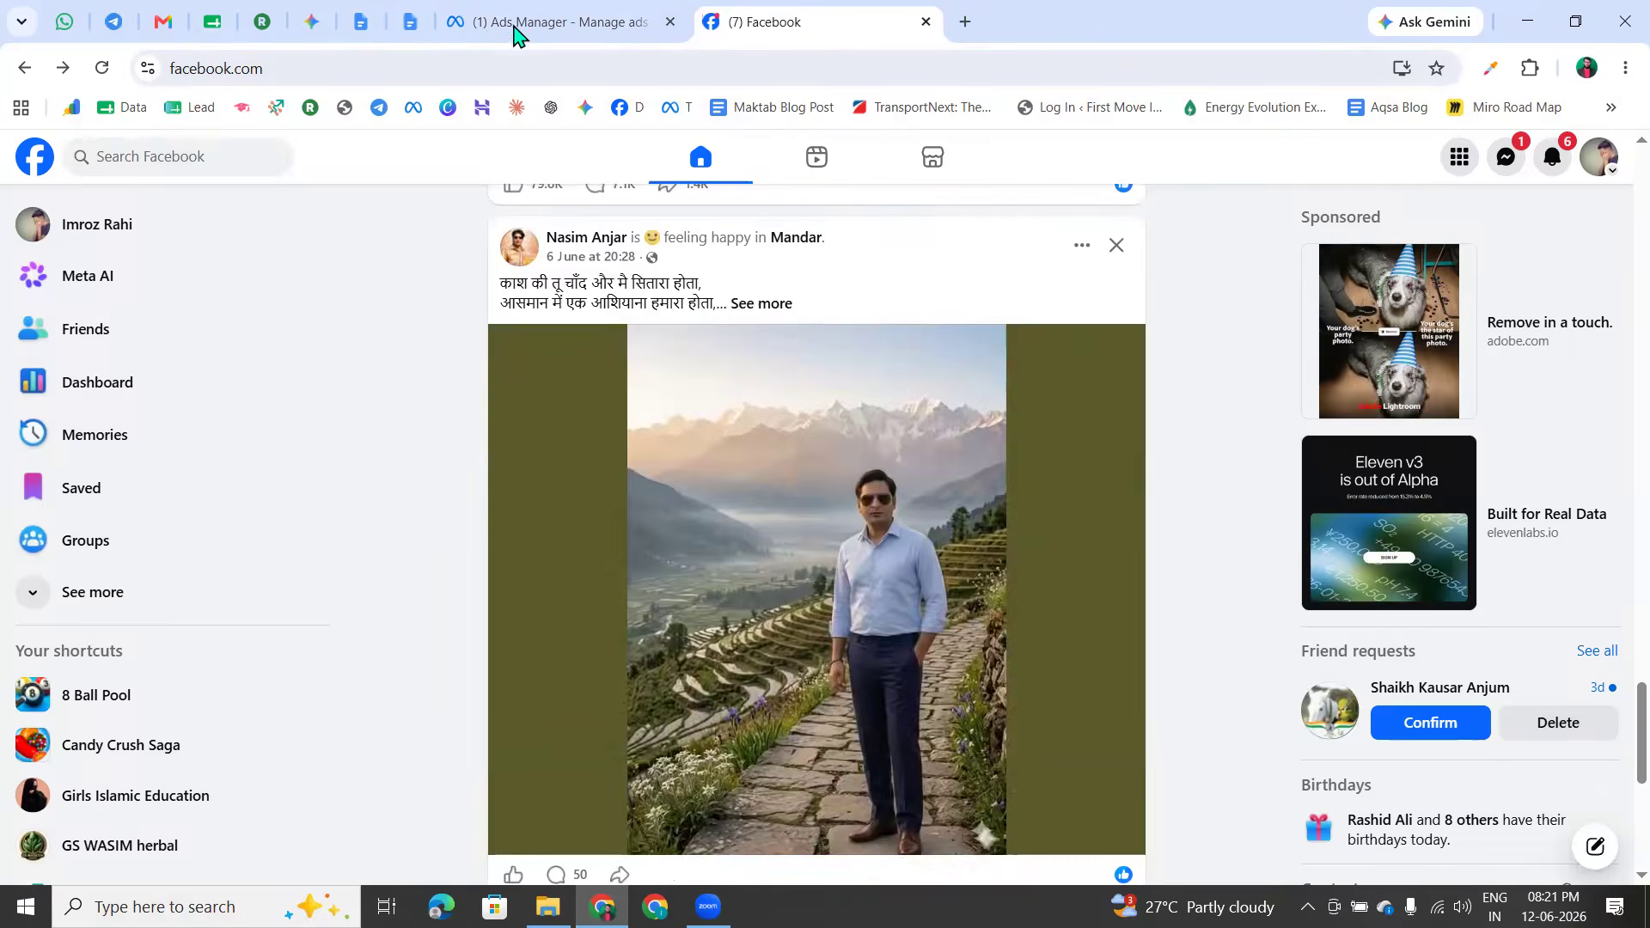
Switch to Ads Manager, exclude the Facebook Feed placement and confirm excluding the placements that depend on it
left_click(520, 24)
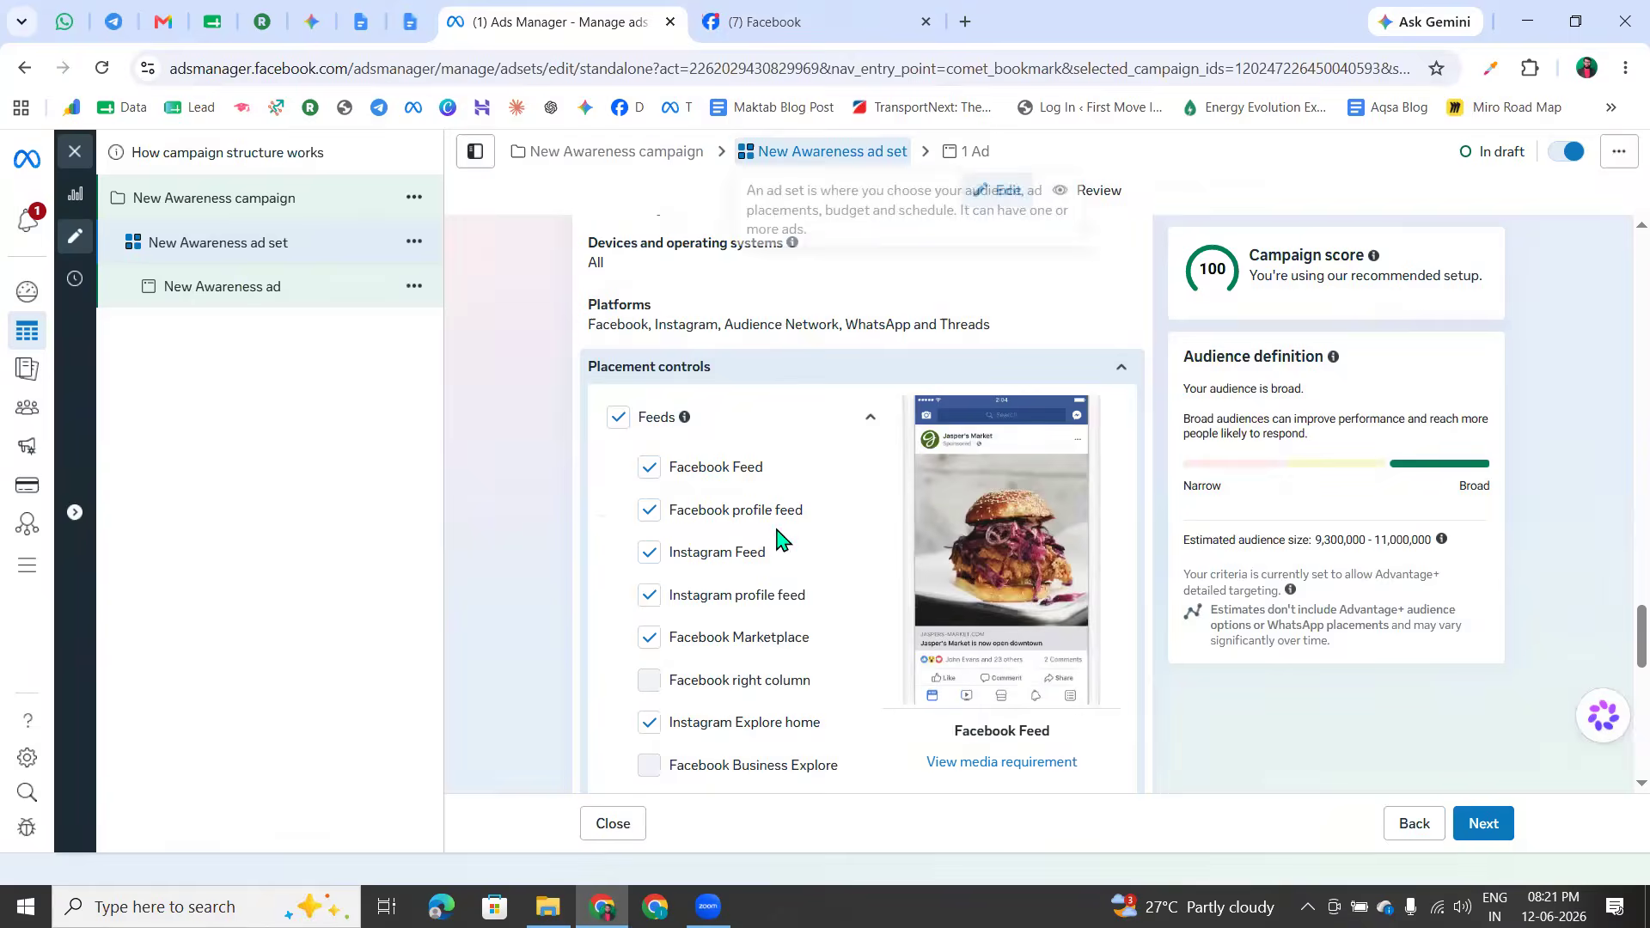
left_click(644, 478)
left_click(990, 601)
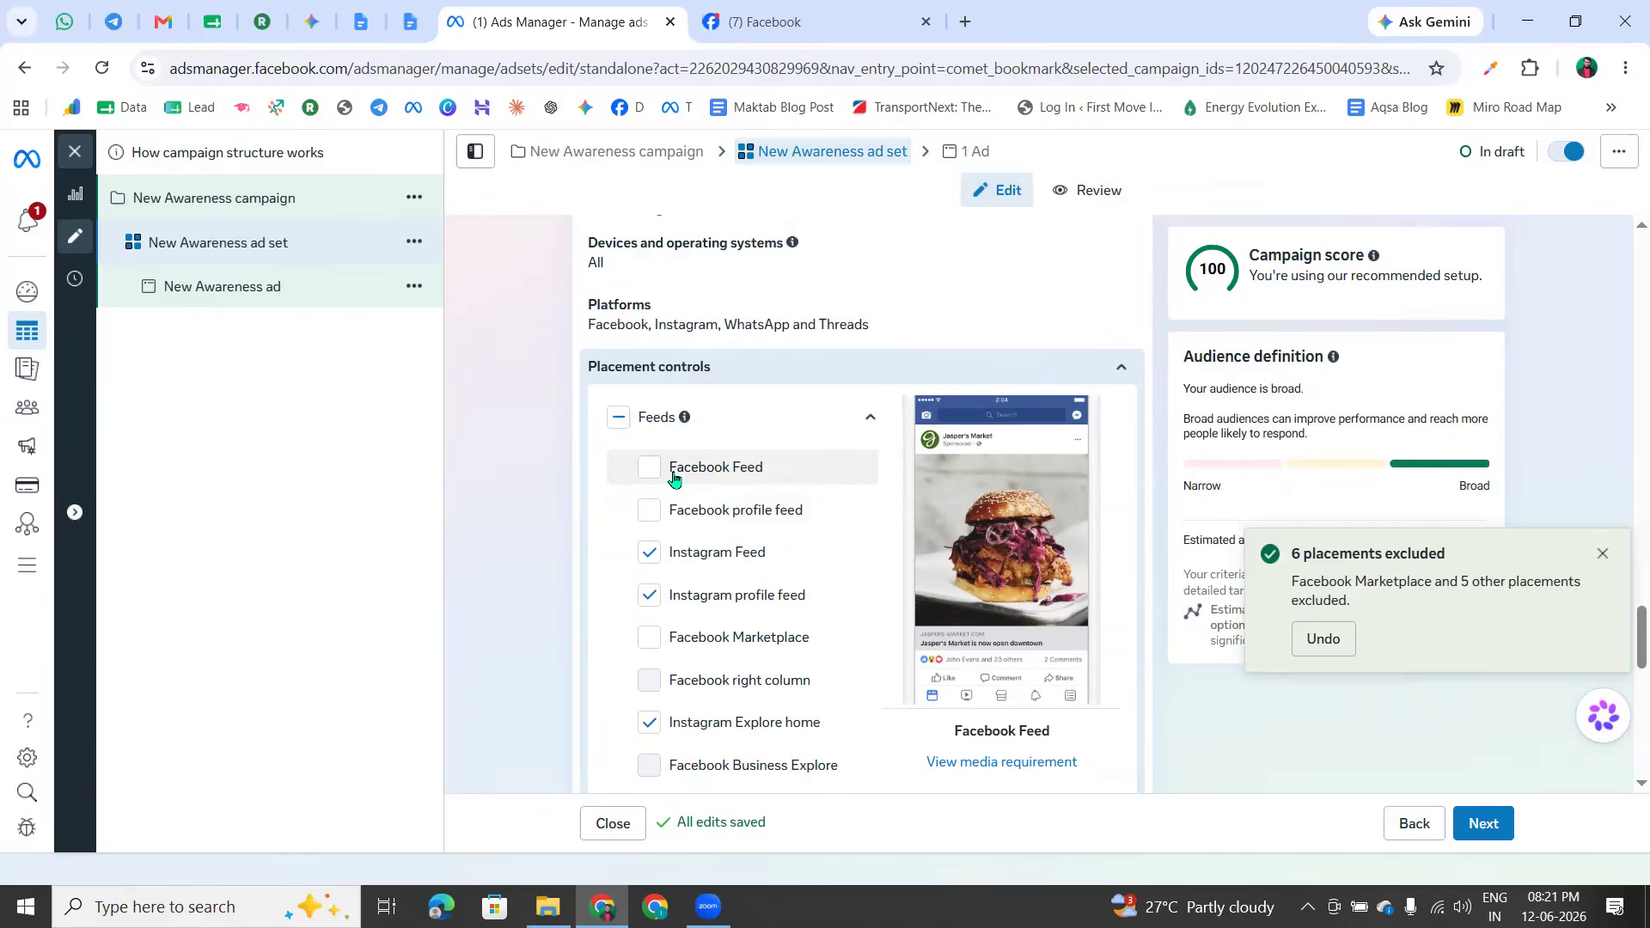
Switch to the Facebook home page and look through its feed posts as examples of the Facebook Feed placement
left_click(799, 26)
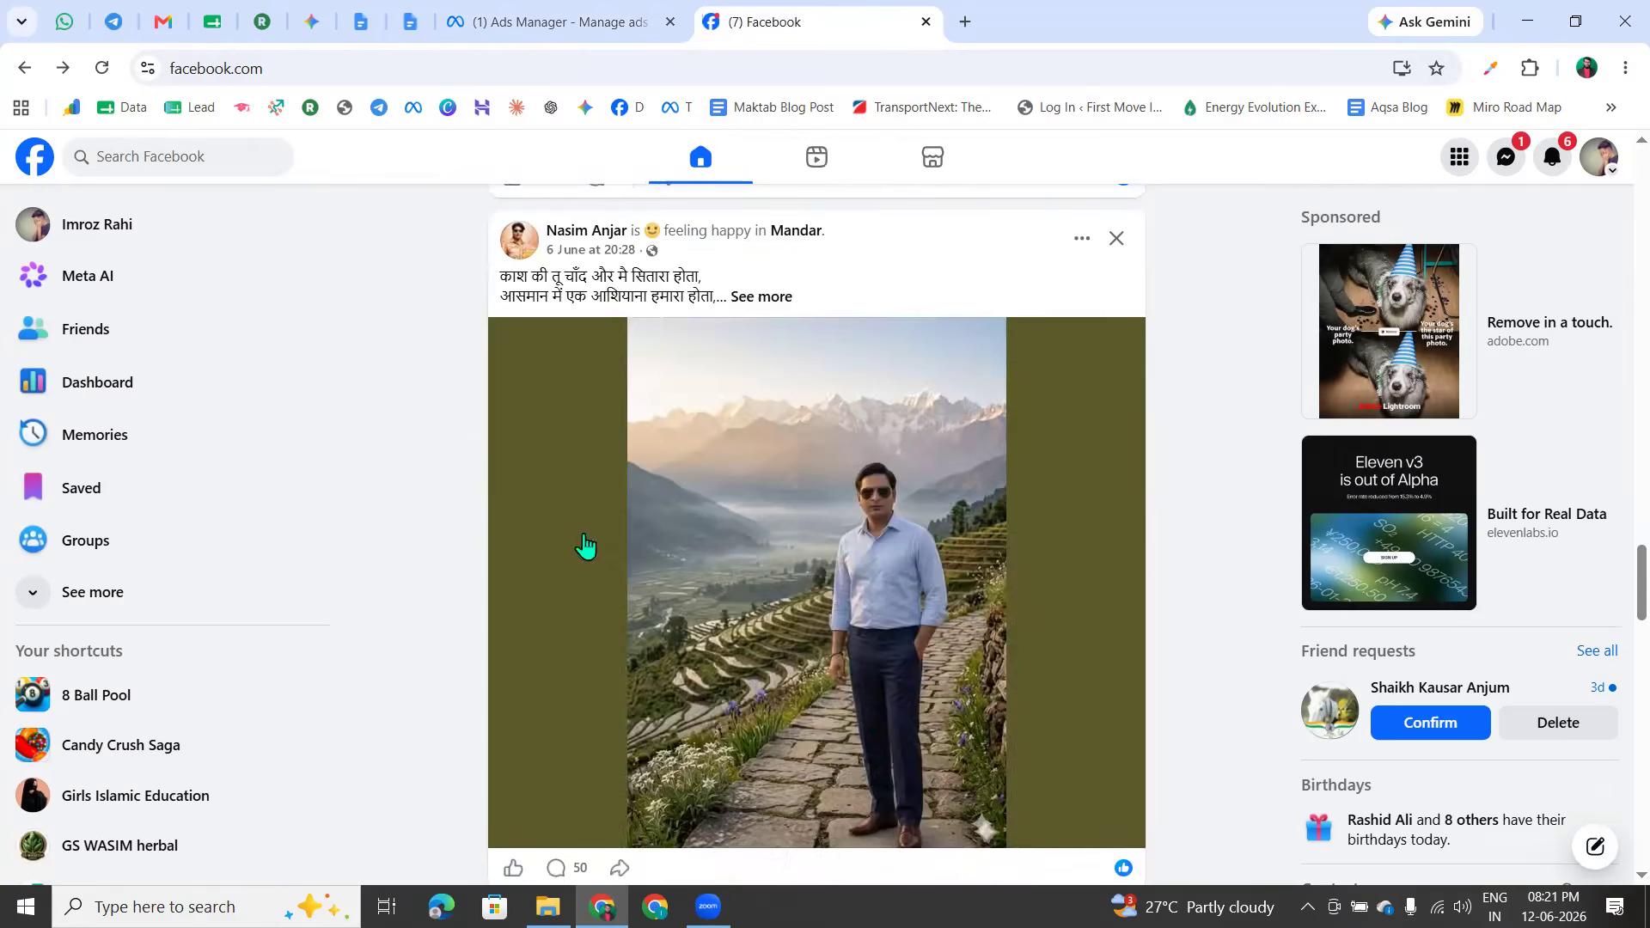
scroll(787, 533, "down", 15)
scroll(777, 592, "down", 1)
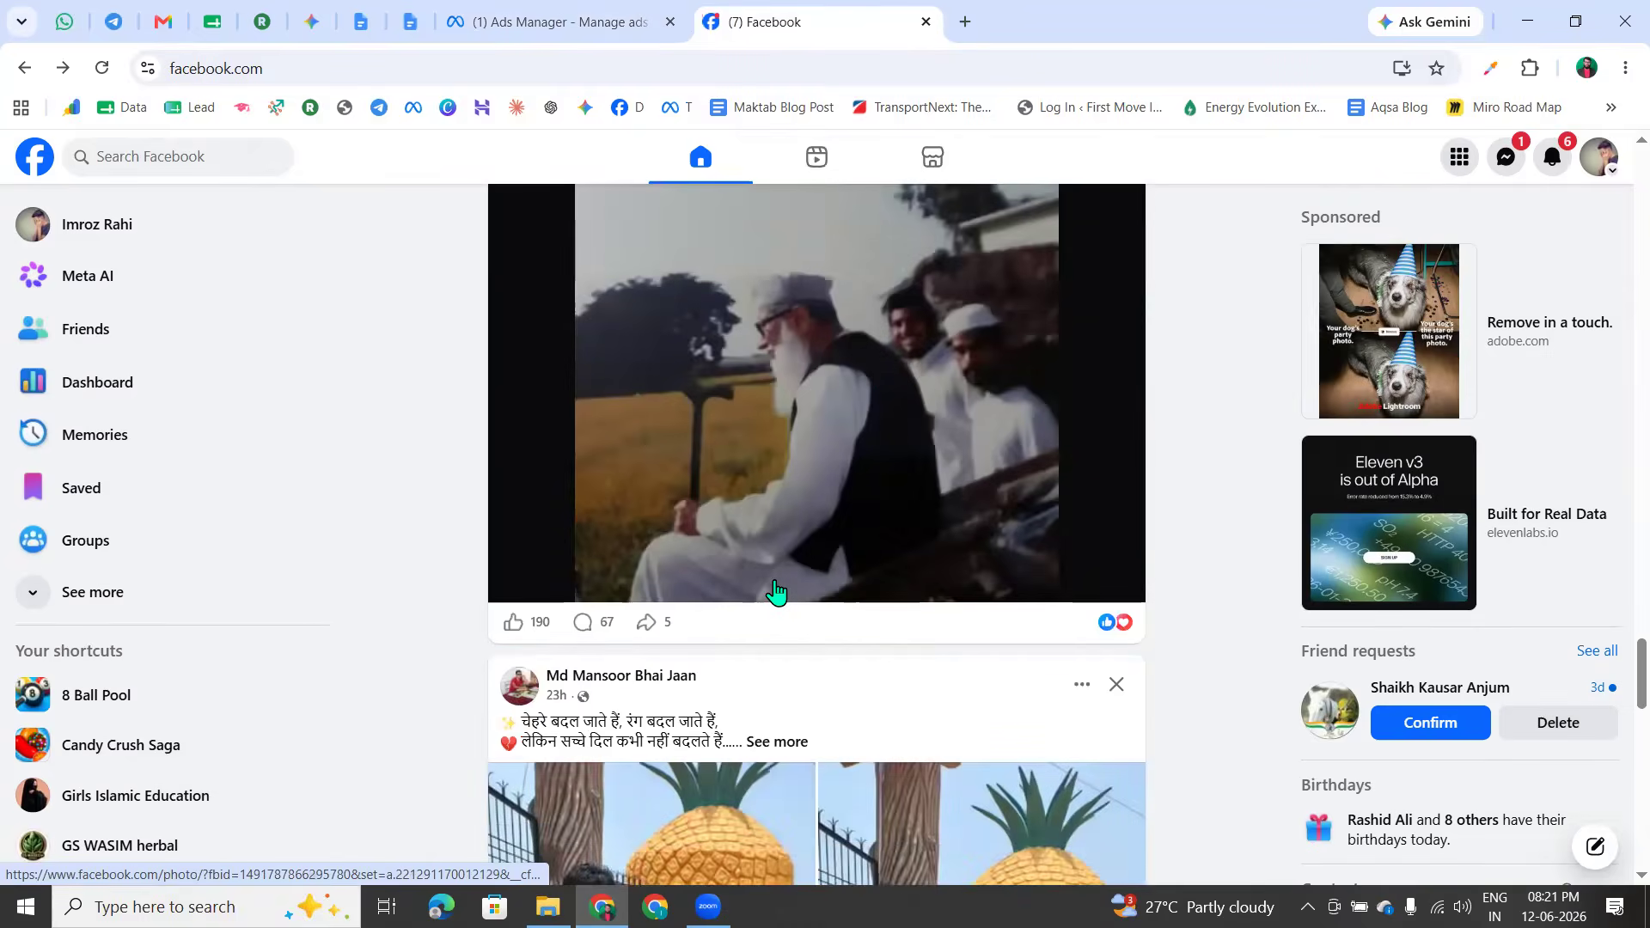
Return to Ads Manager, re-enable the Facebook Feed and Facebook profile feed placements, and examine the other placements in the Feeds group
left_click(545, 26)
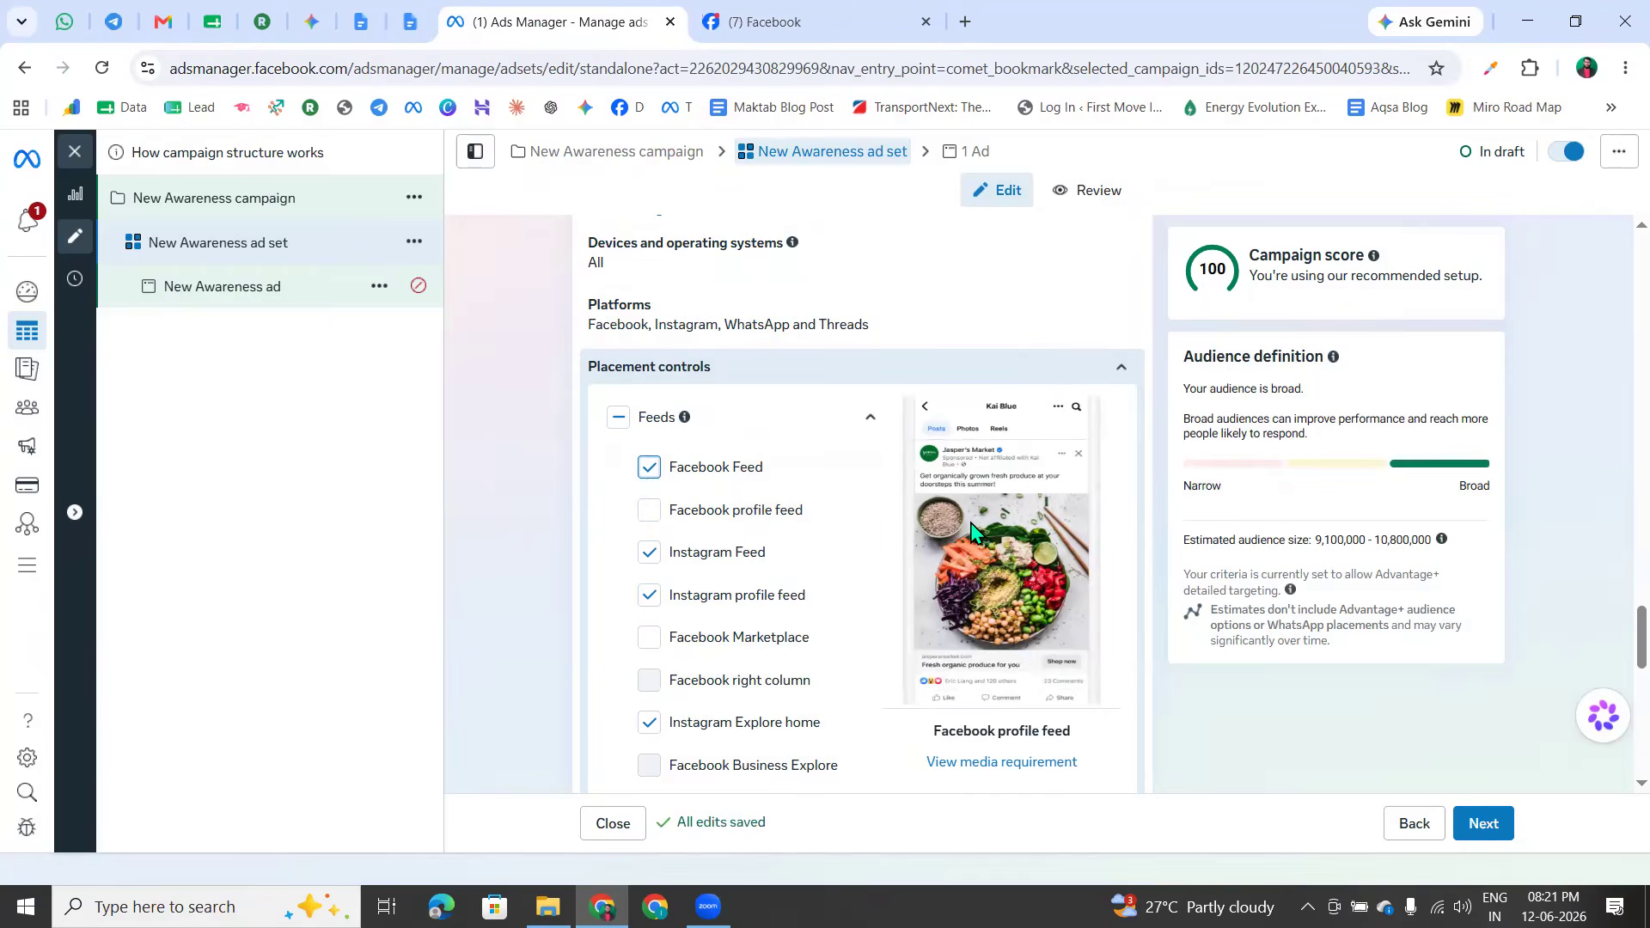
left_click(649, 510)
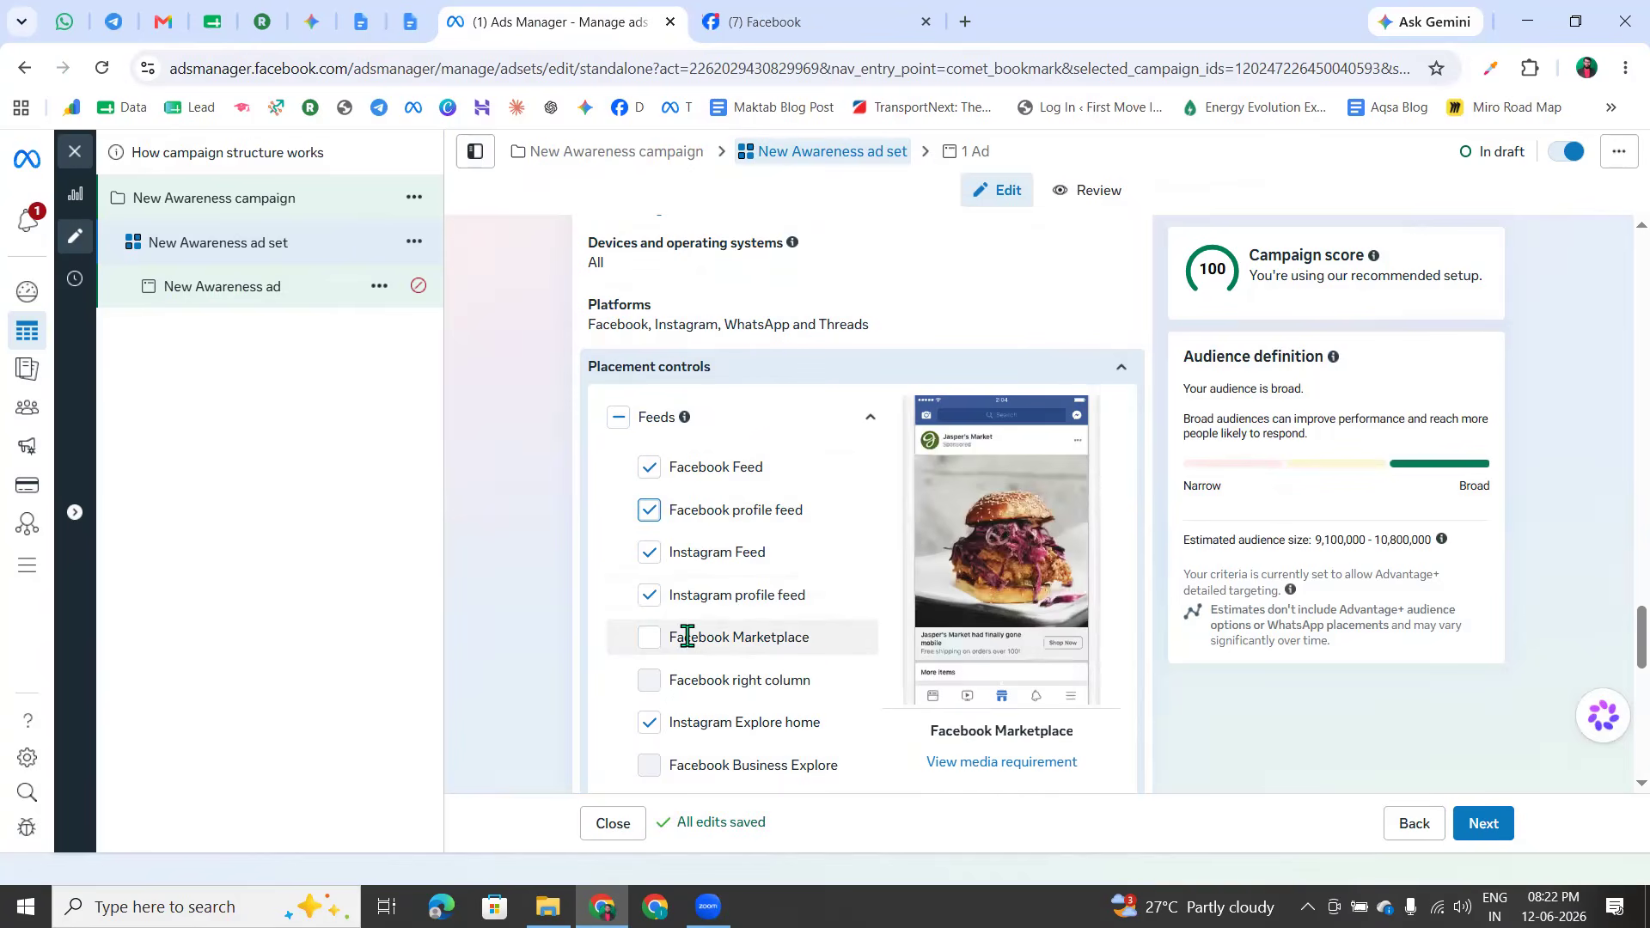
scroll(700, 579, "down", 3)
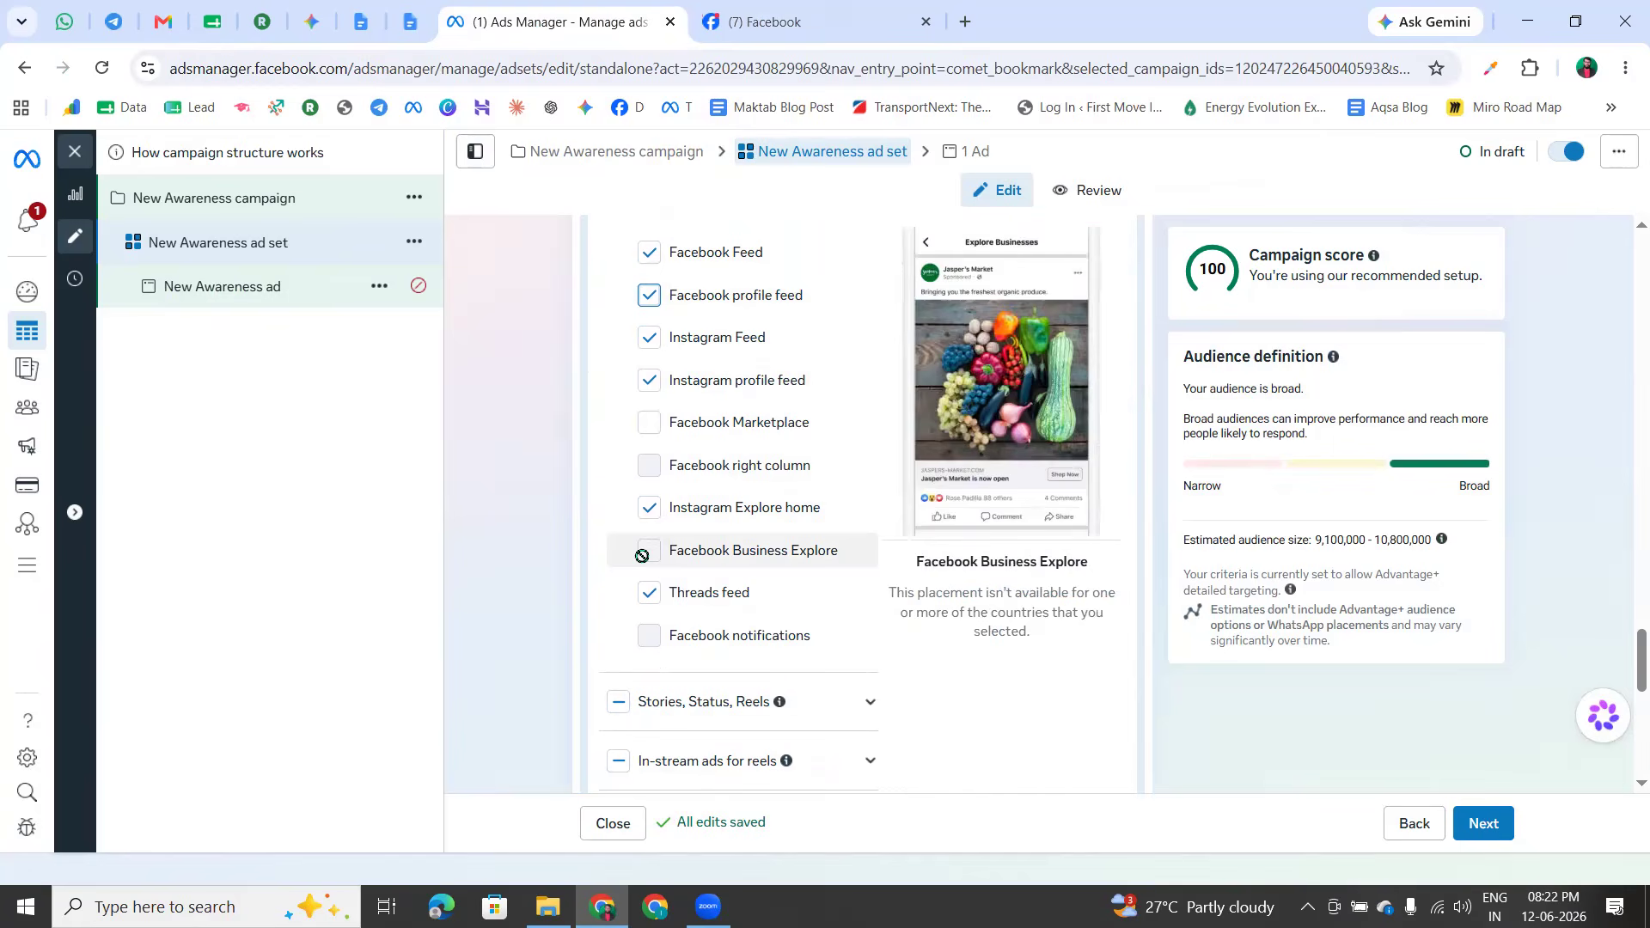
mouse_move(642, 555)
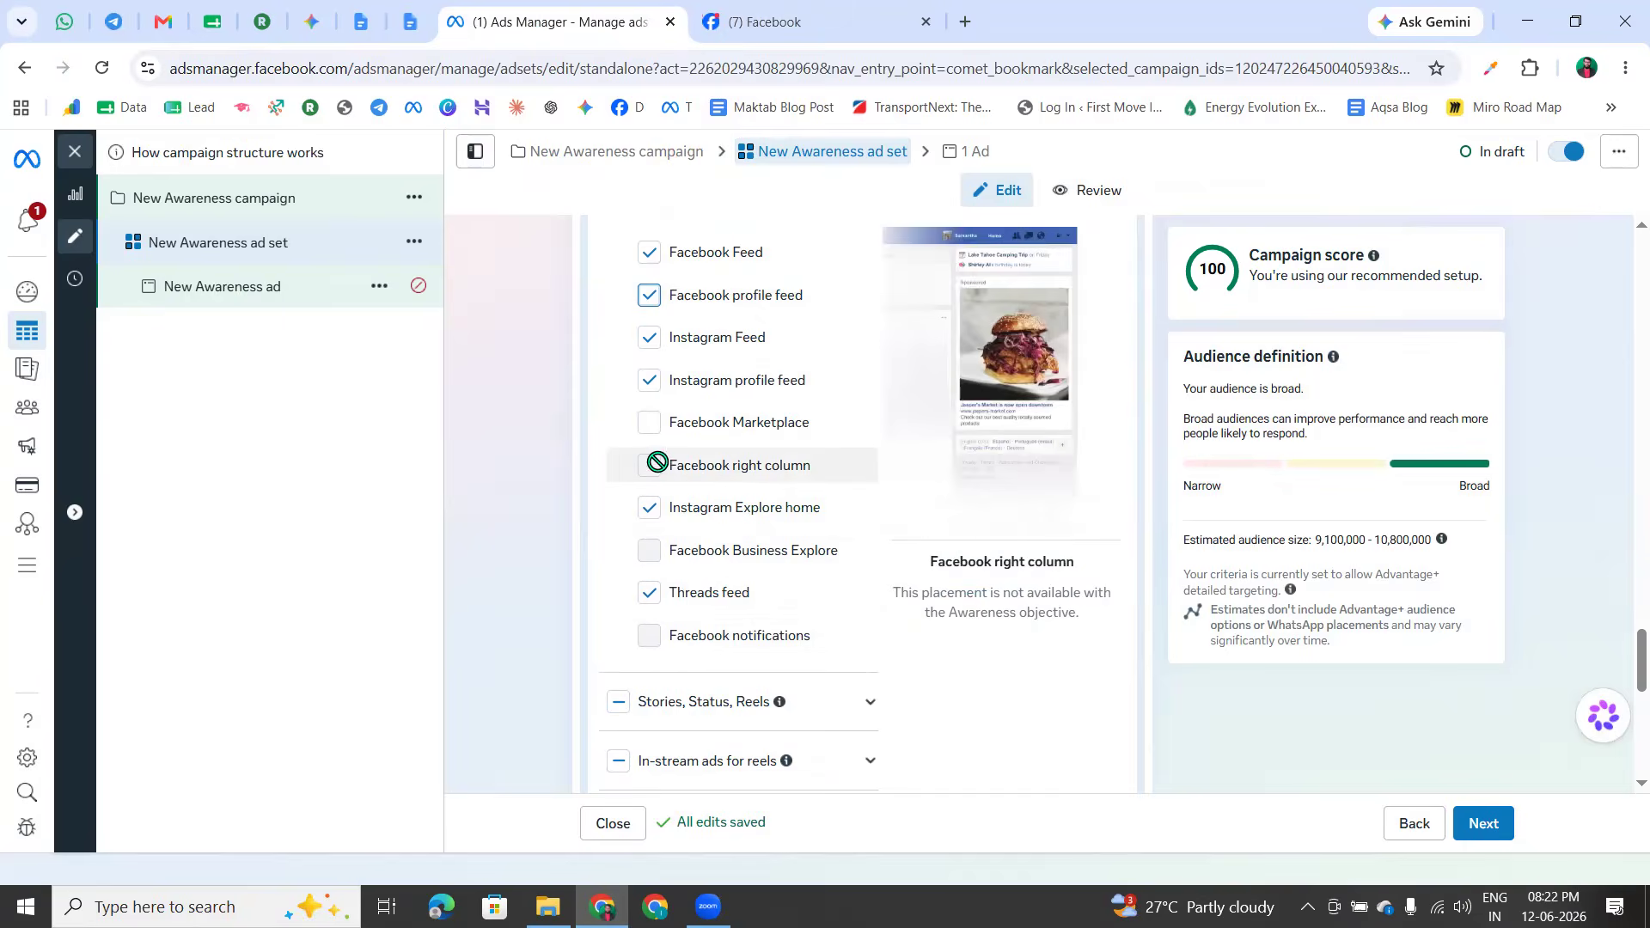
scroll(662, 662, "down", 1)
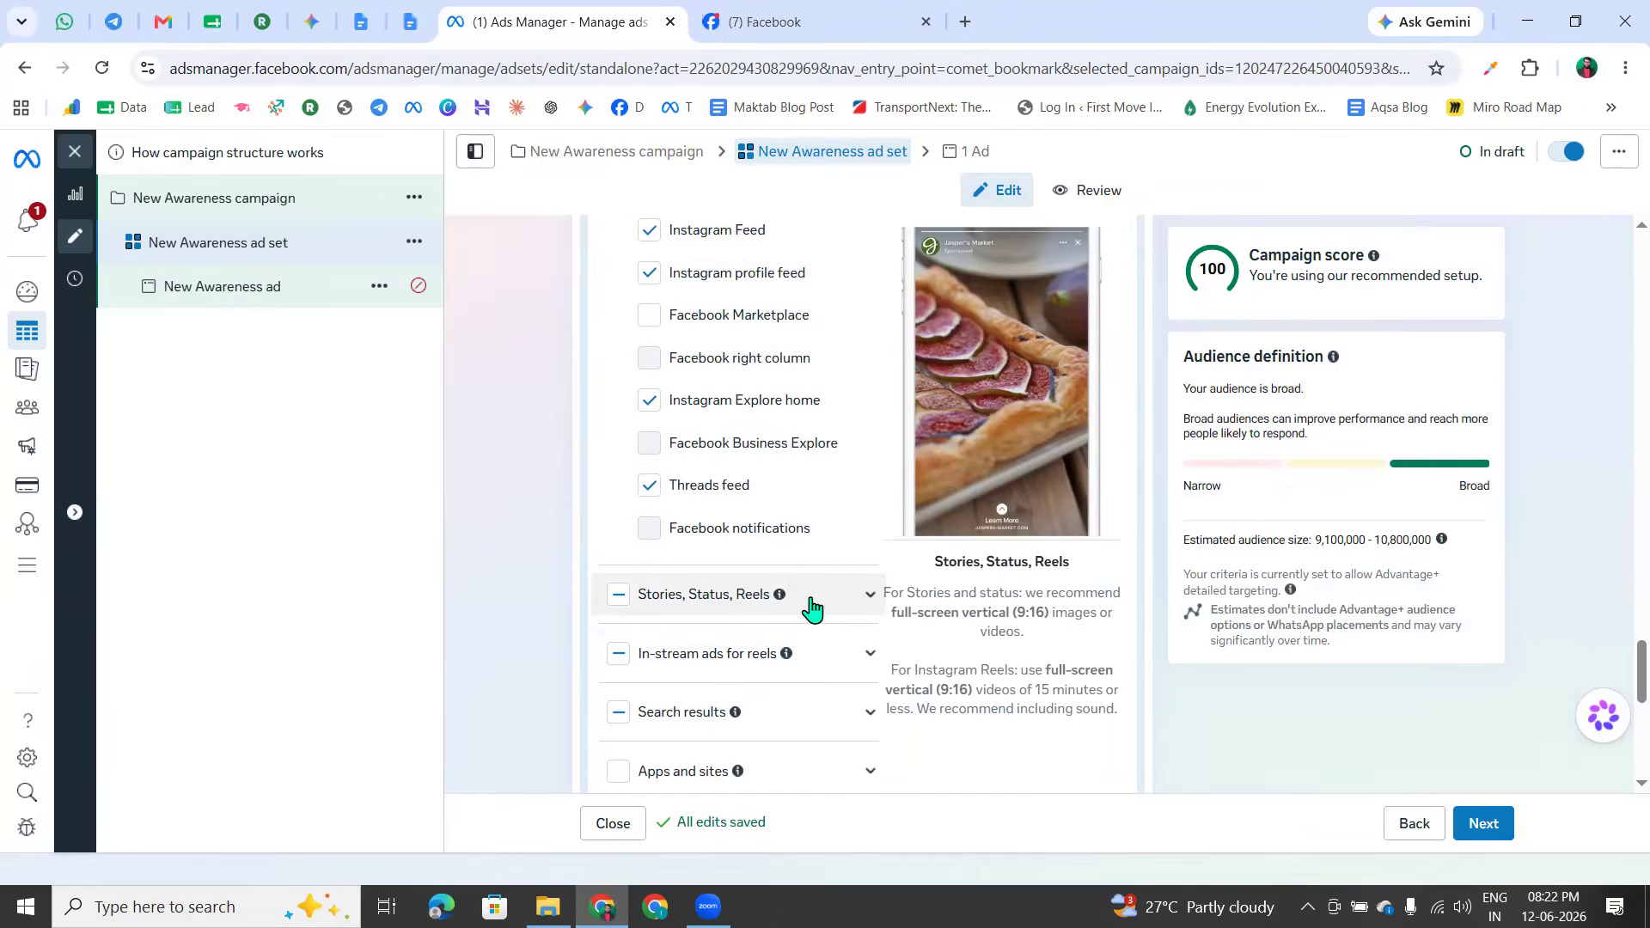
Expand the Stories, Status, Reels group in Placement controls and examine its placements and preview
left_click(869, 594)
scroll(713, 602, "down", 4)
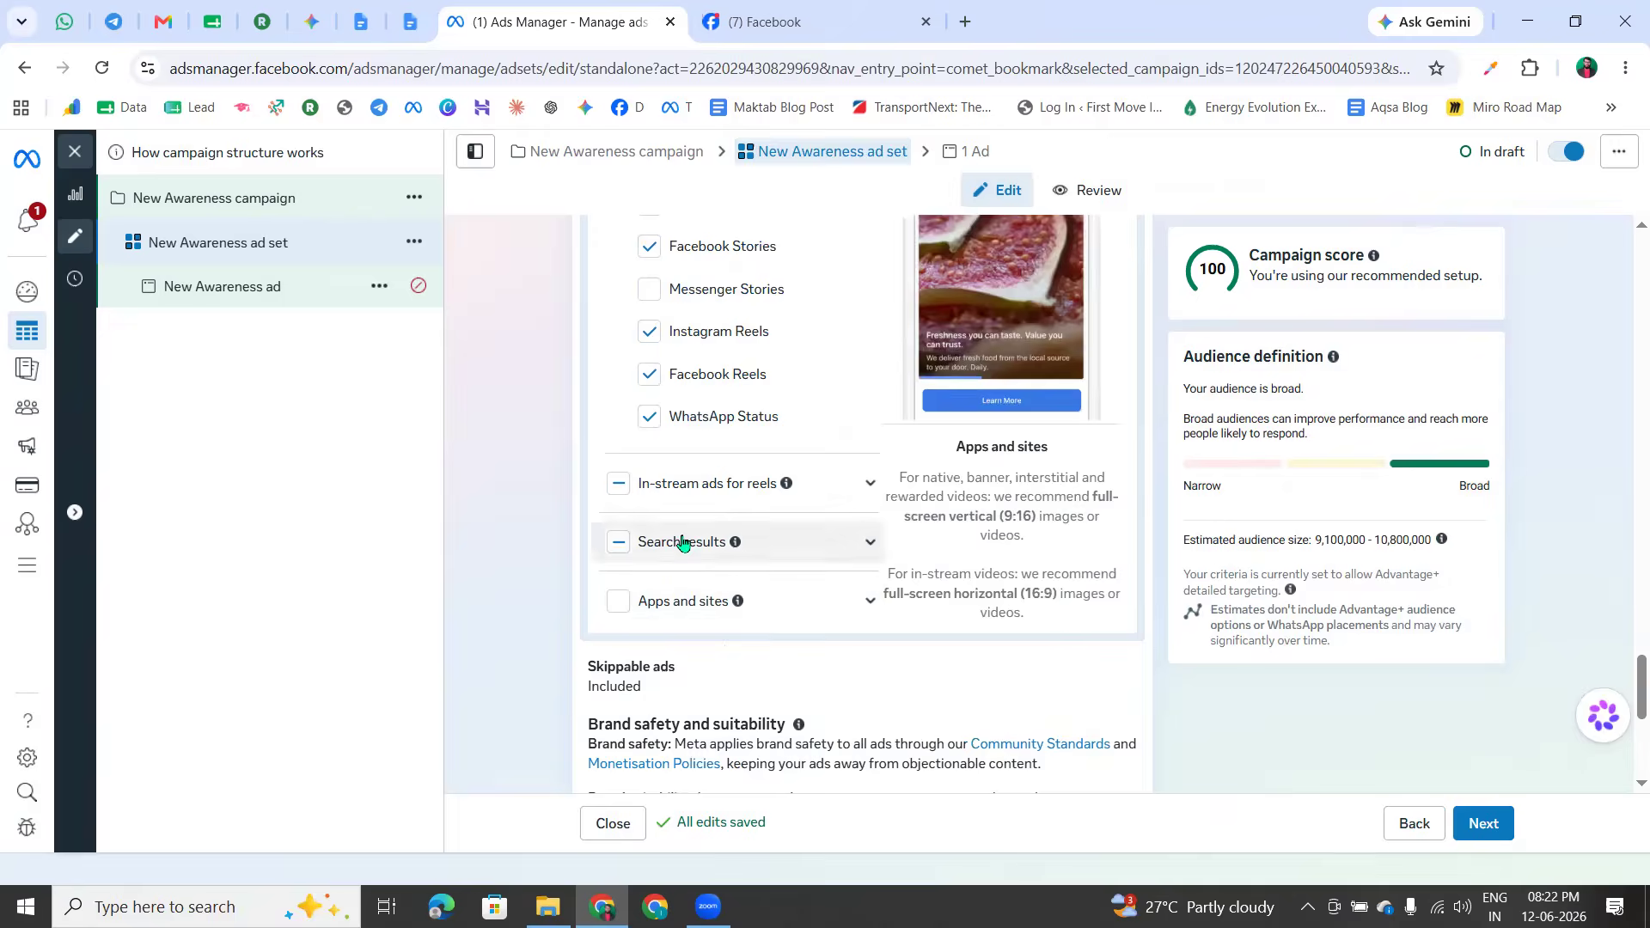
scroll(655, 509, "up", 2)
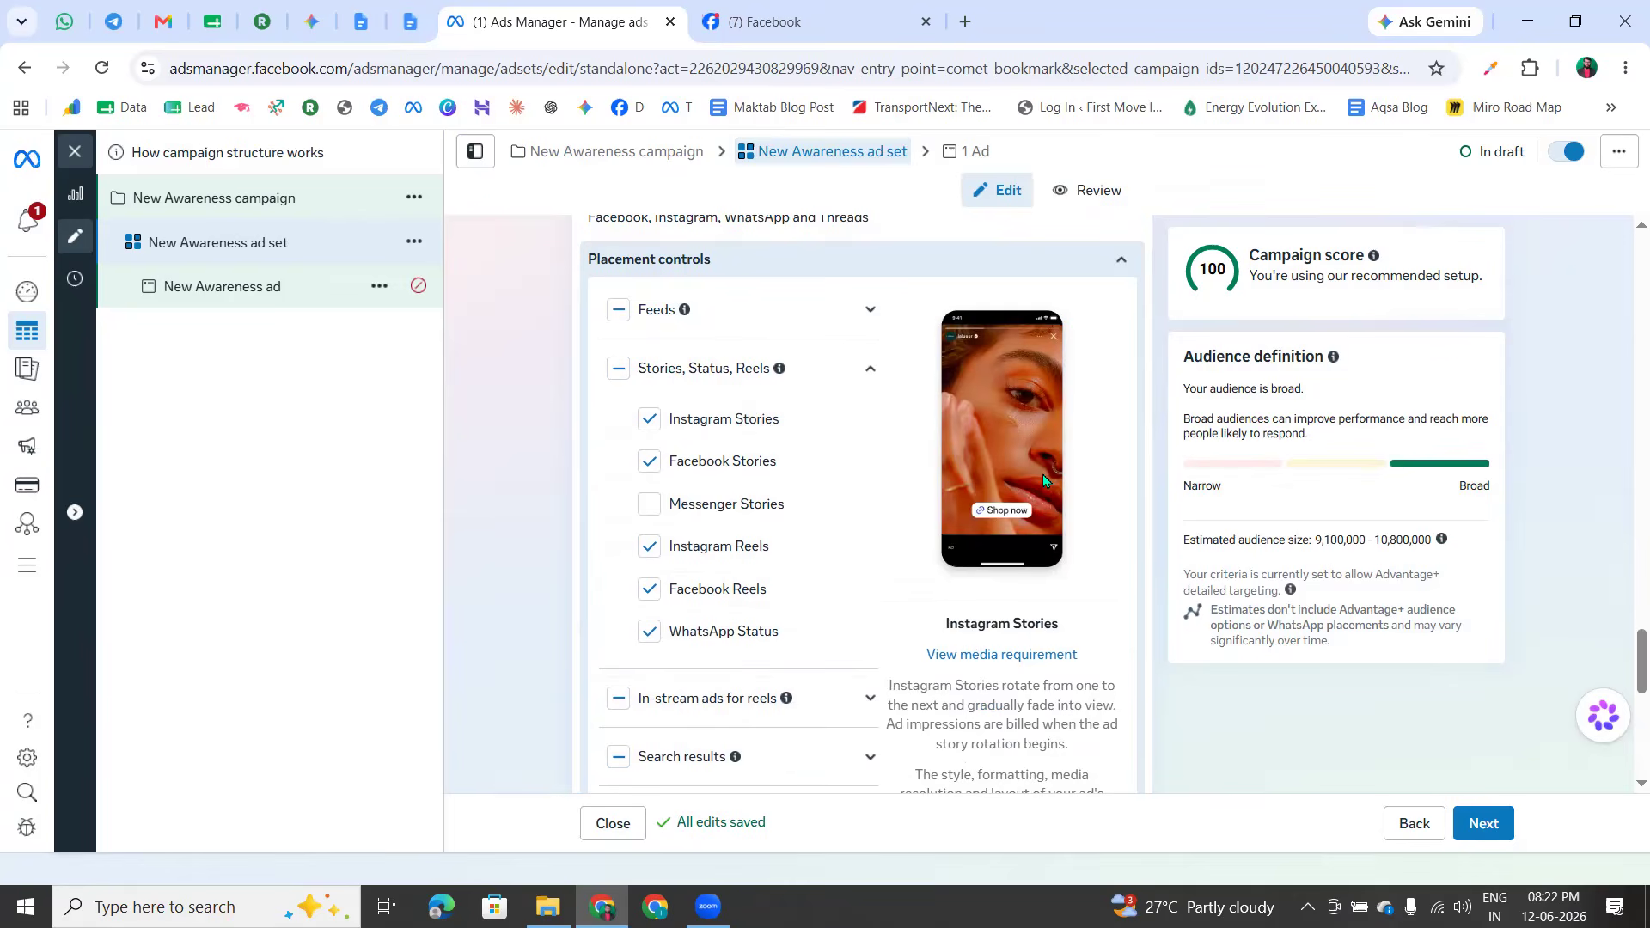
Try excluding and re-including Instagram Stories, and including and excluding Messenger Stories
left_click(656, 437)
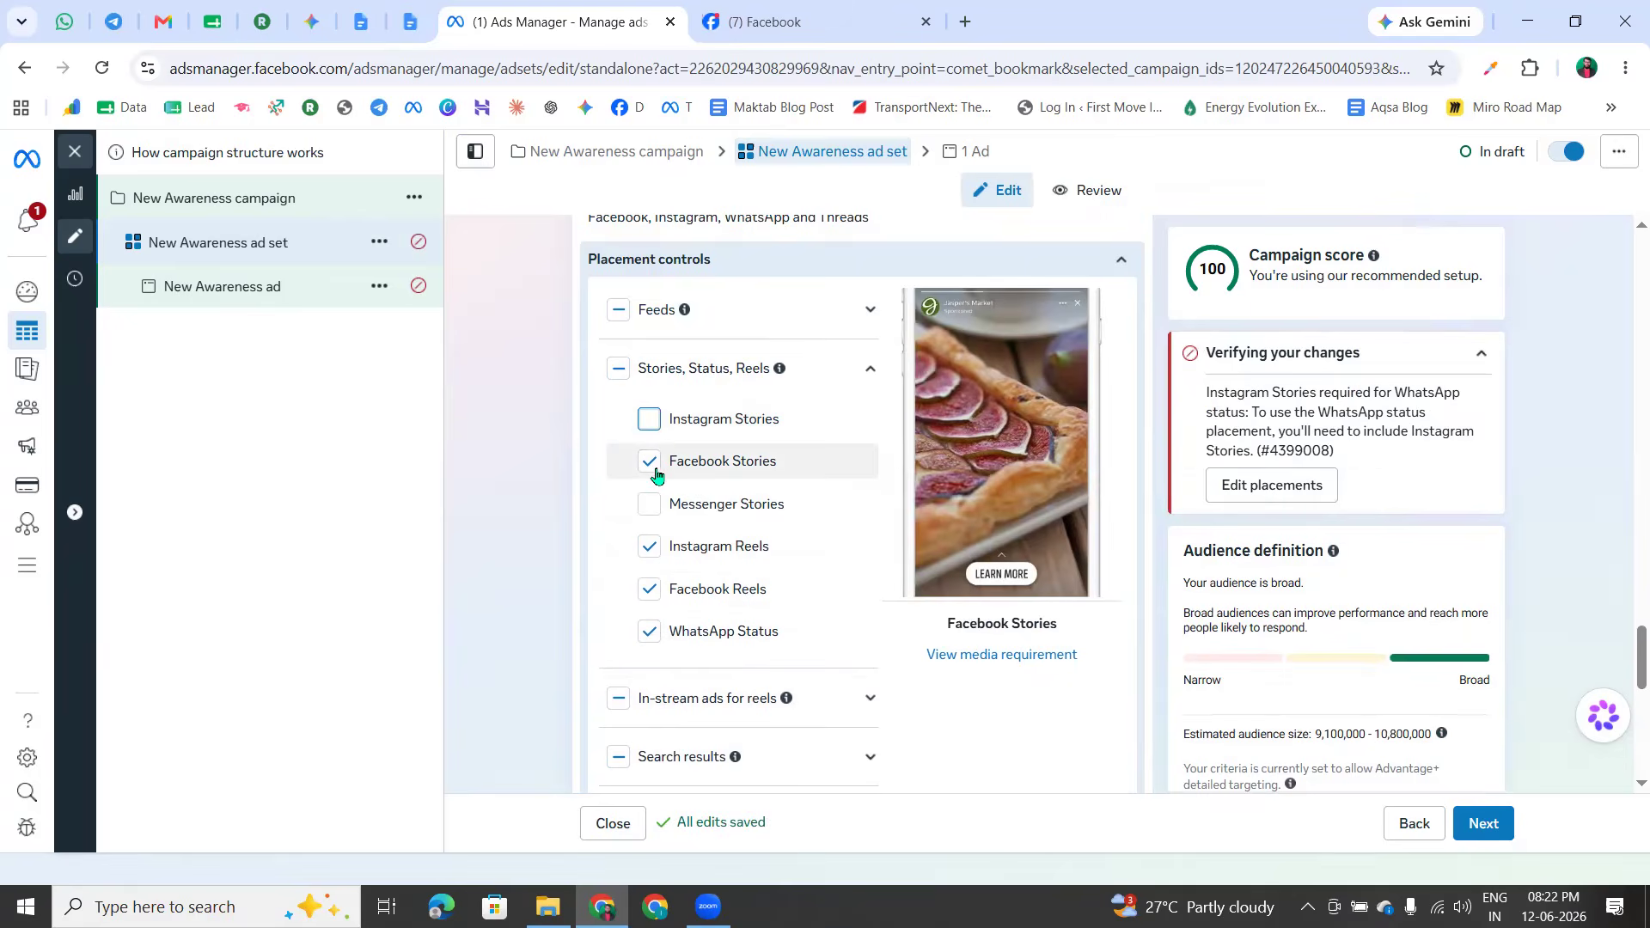
left_click(650, 427)
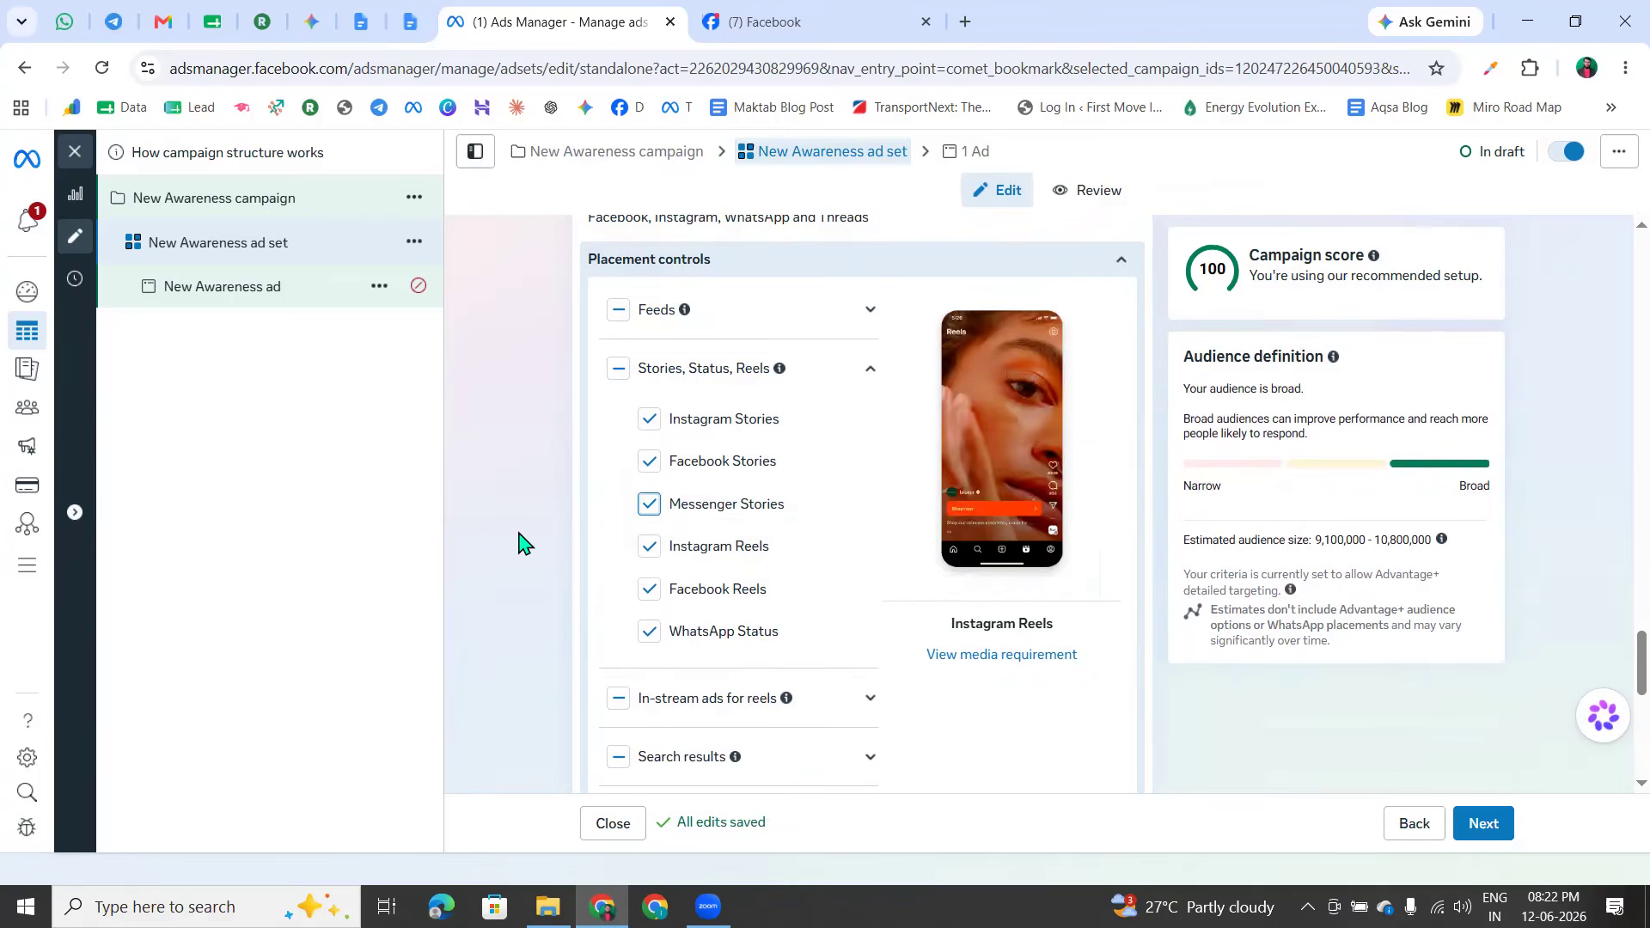
left_click(651, 514)
left_click(651, 507)
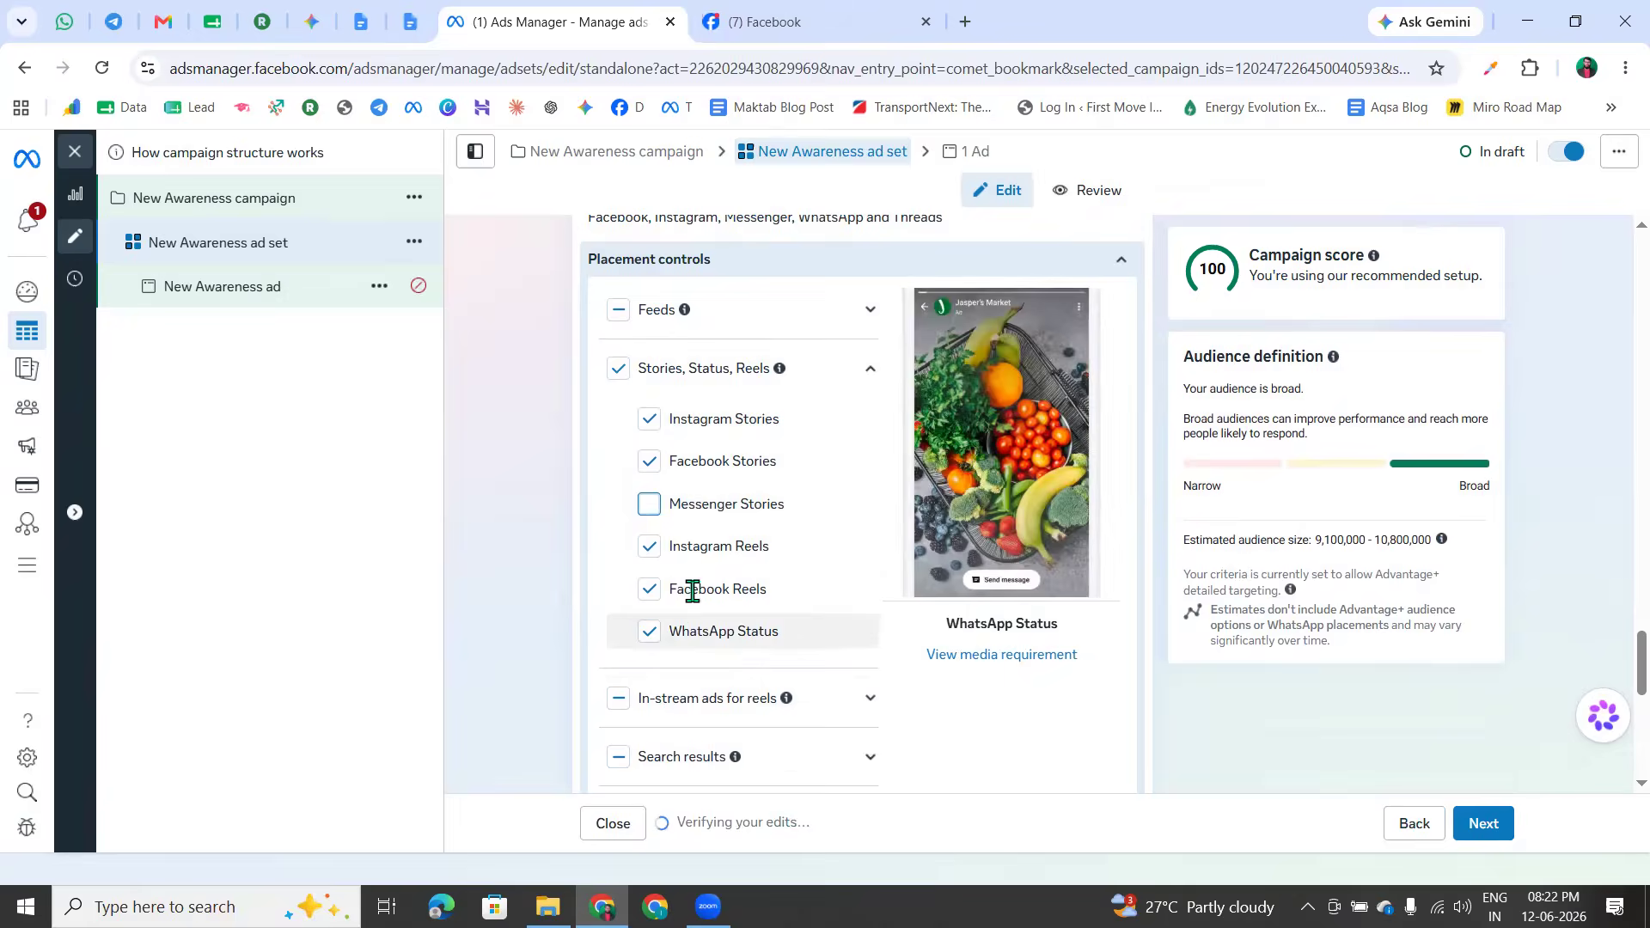
Examine the WhatsApp Status placement and its preview, highlighting its name in the placement list
scroll(768, 630, "down", 3)
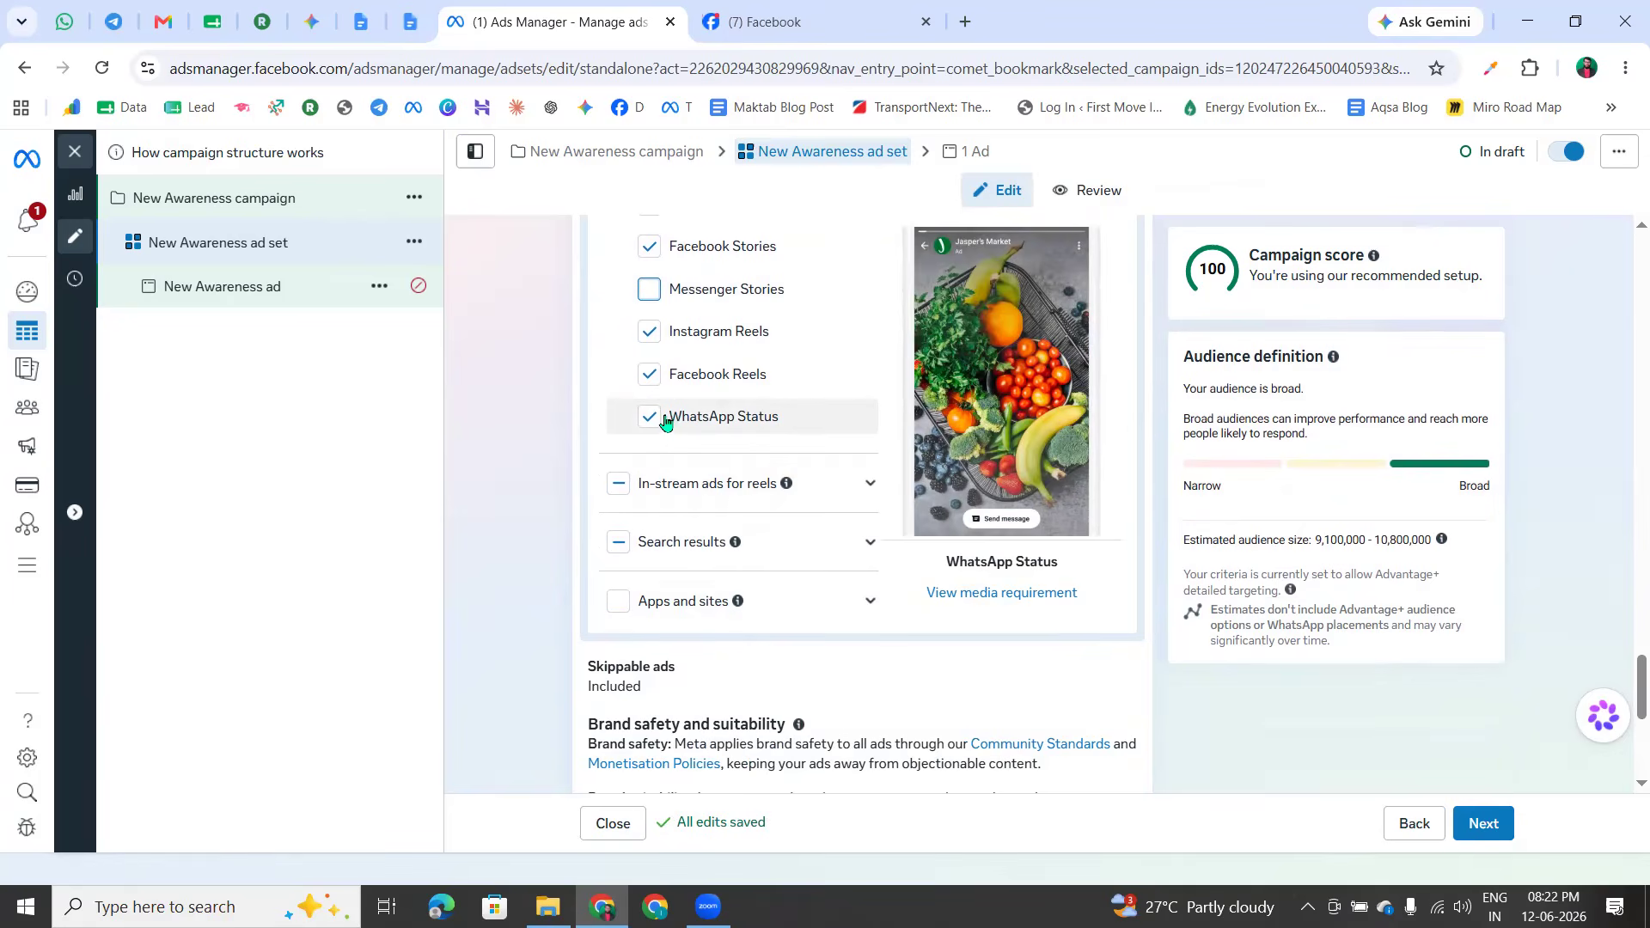
scroll(665, 420, "up", 1)
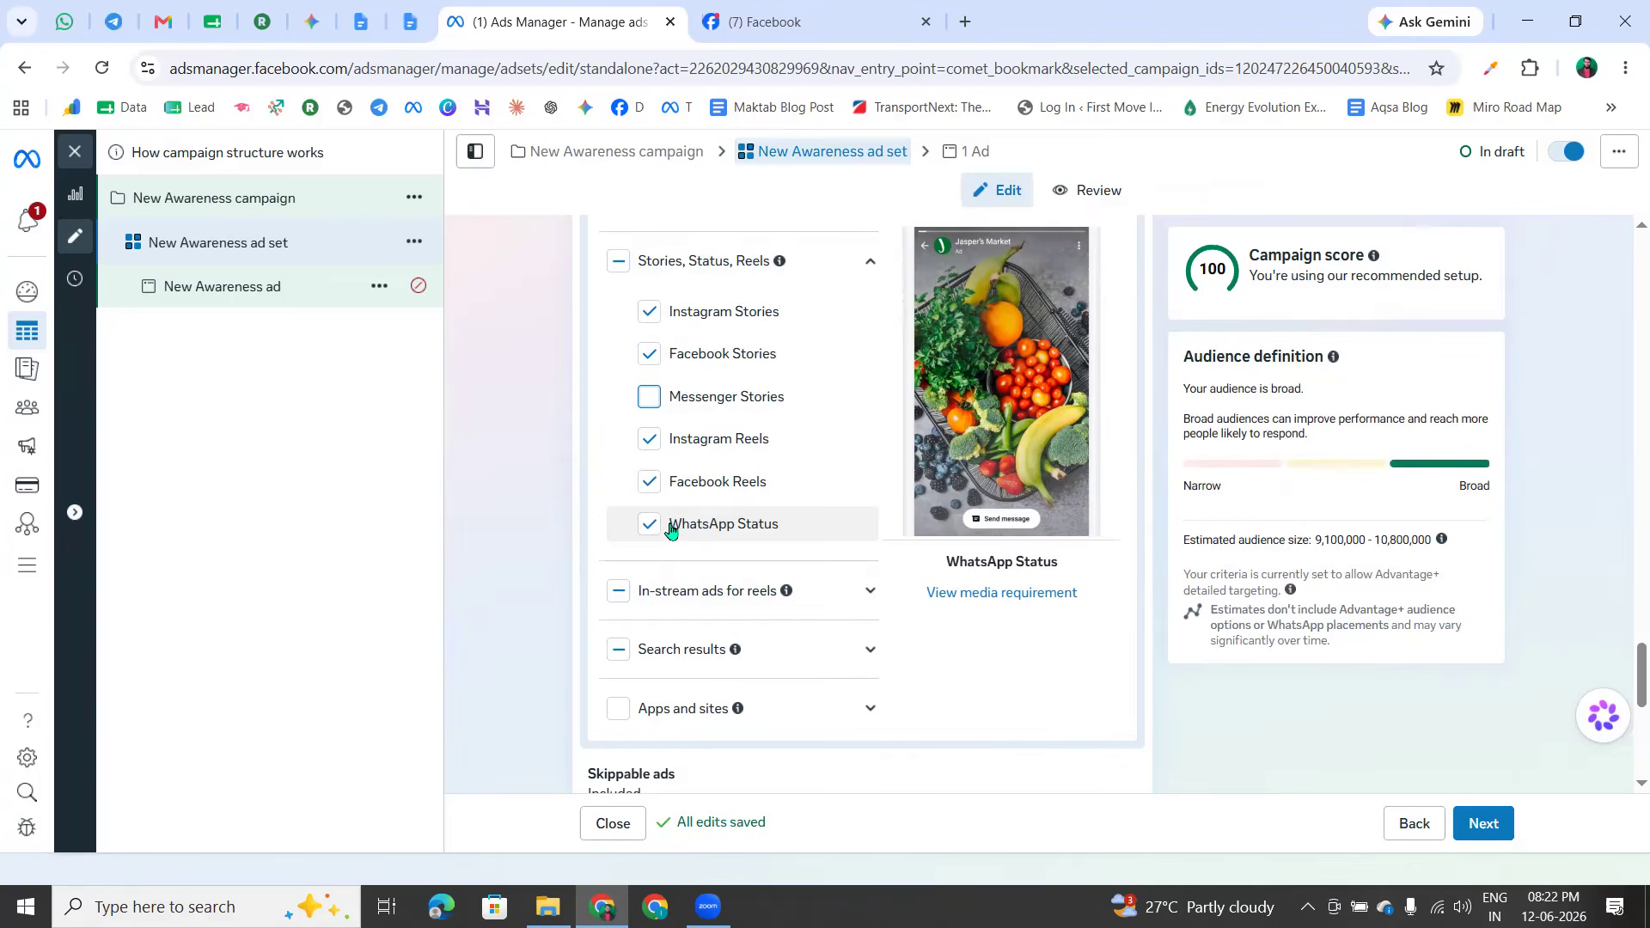
left_click_drag(778, 533, 656, 538)
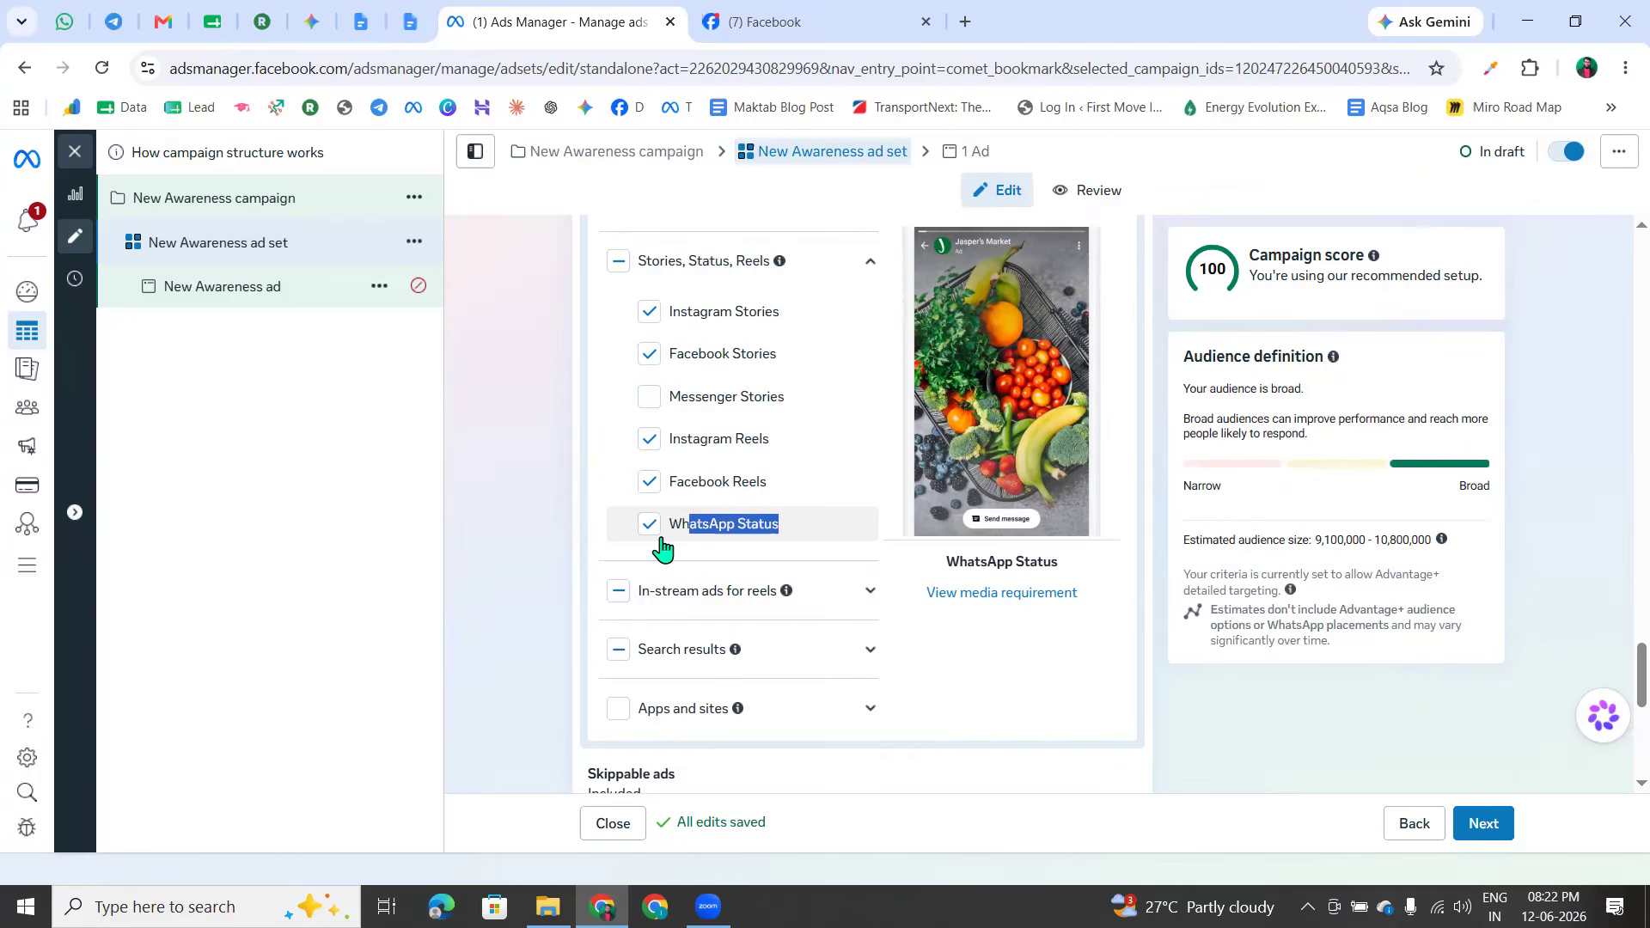
left_click(551, 542)
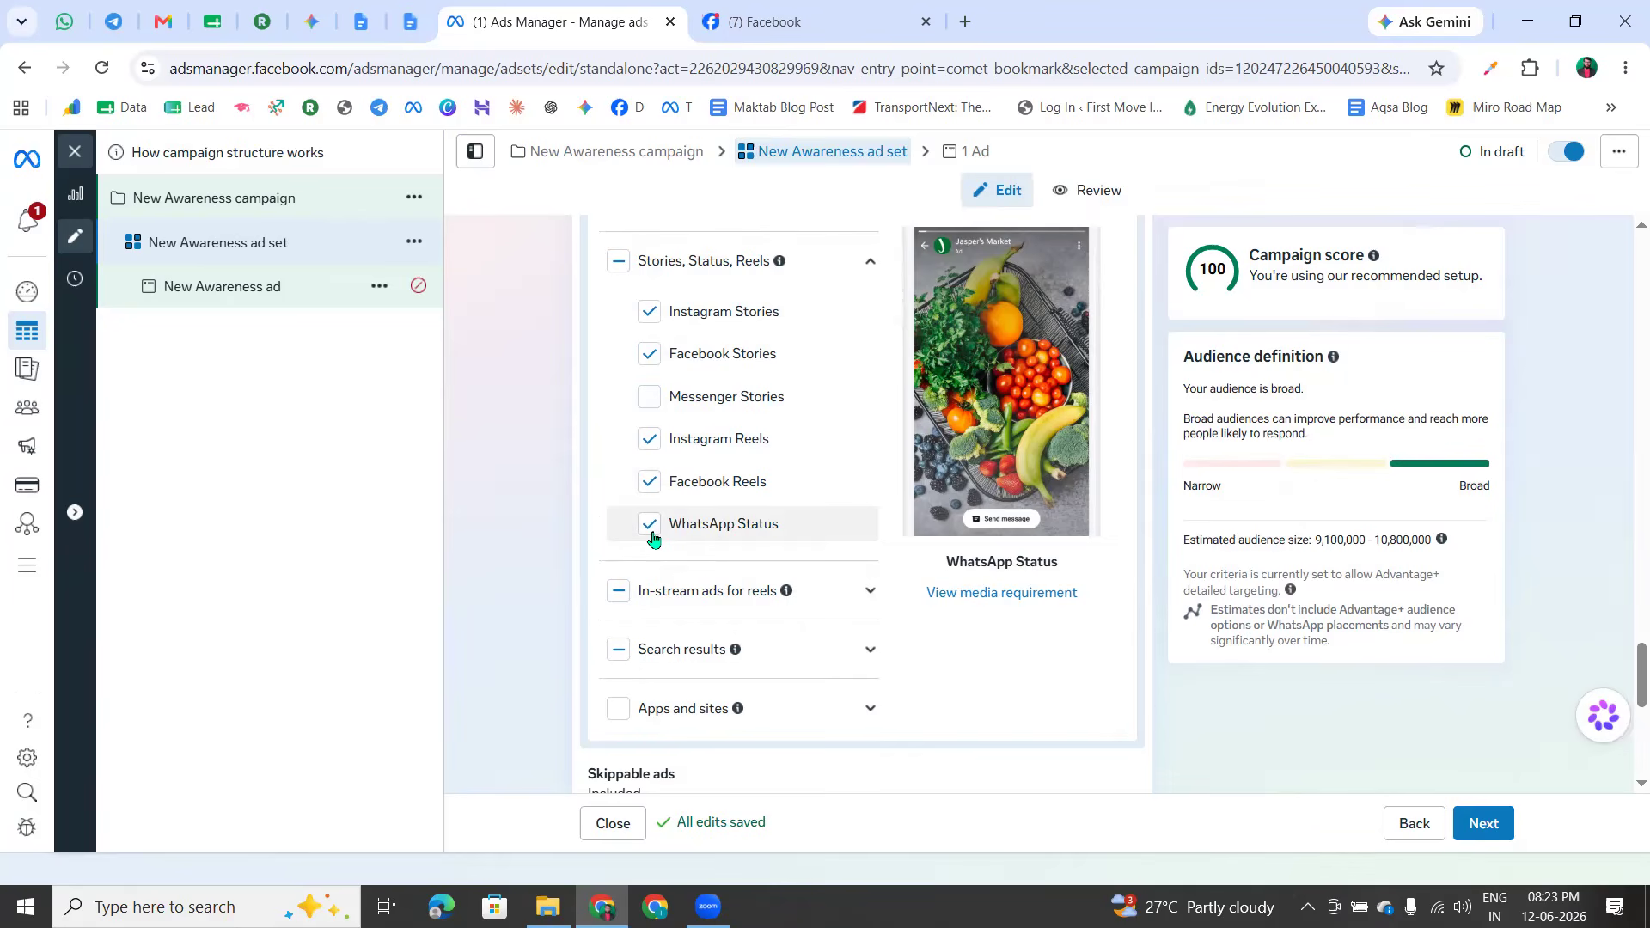
Collapse the Stories, Status, Reels group and expand In-stream ads for reels to view its placements
scroll(655, 524, "up", 2)
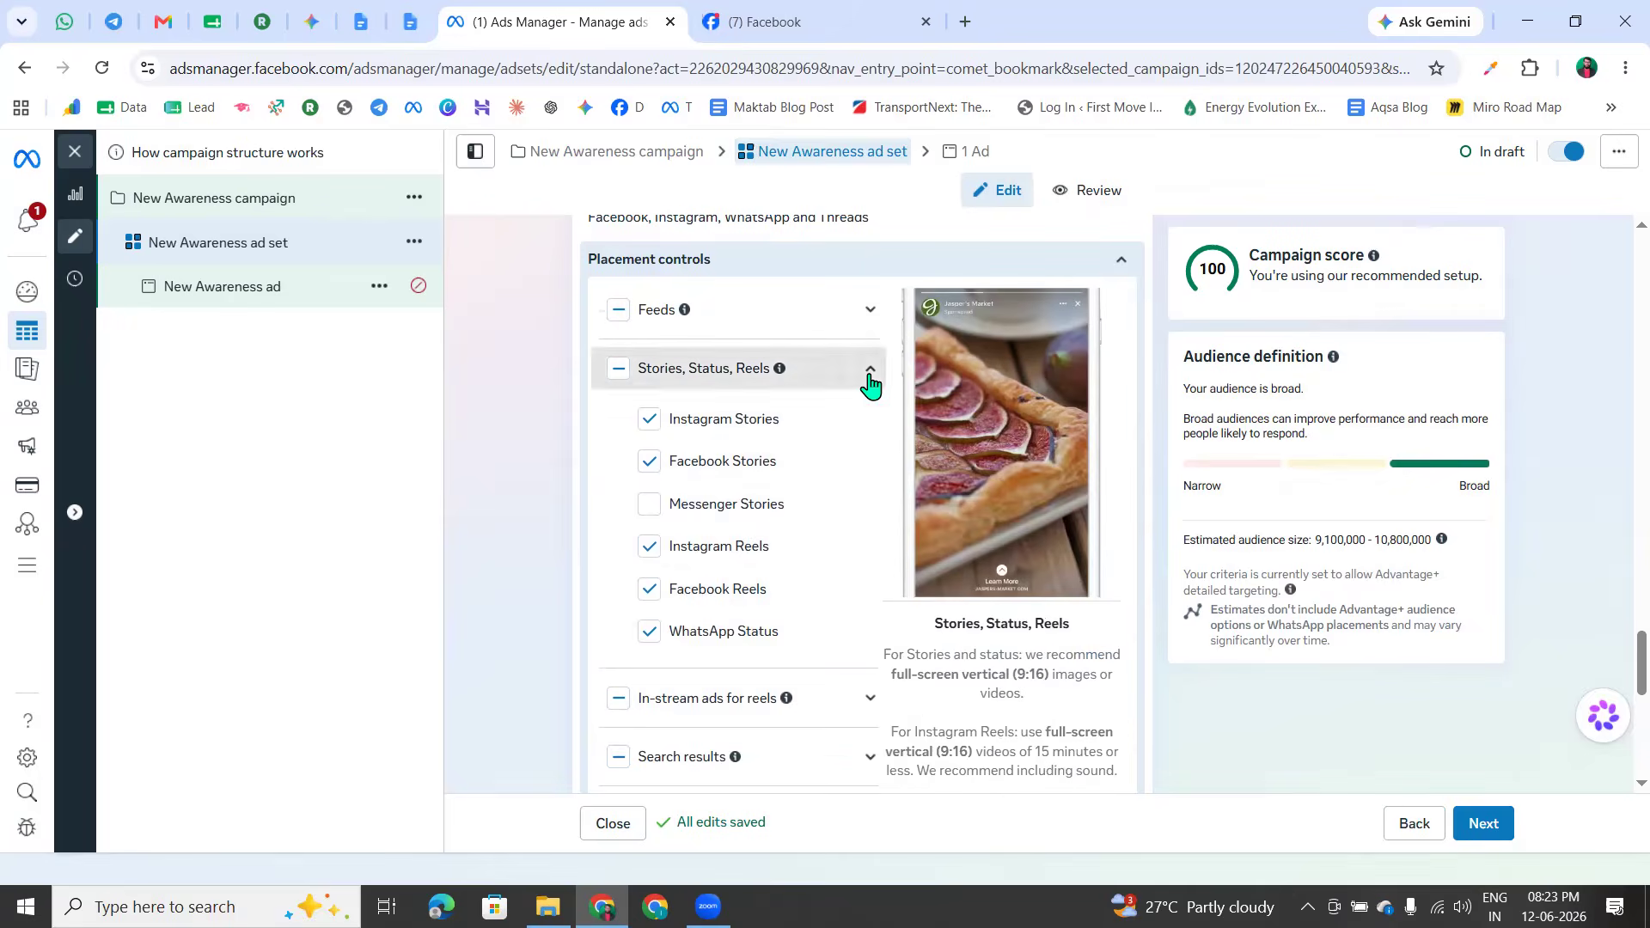
left_click(869, 376)
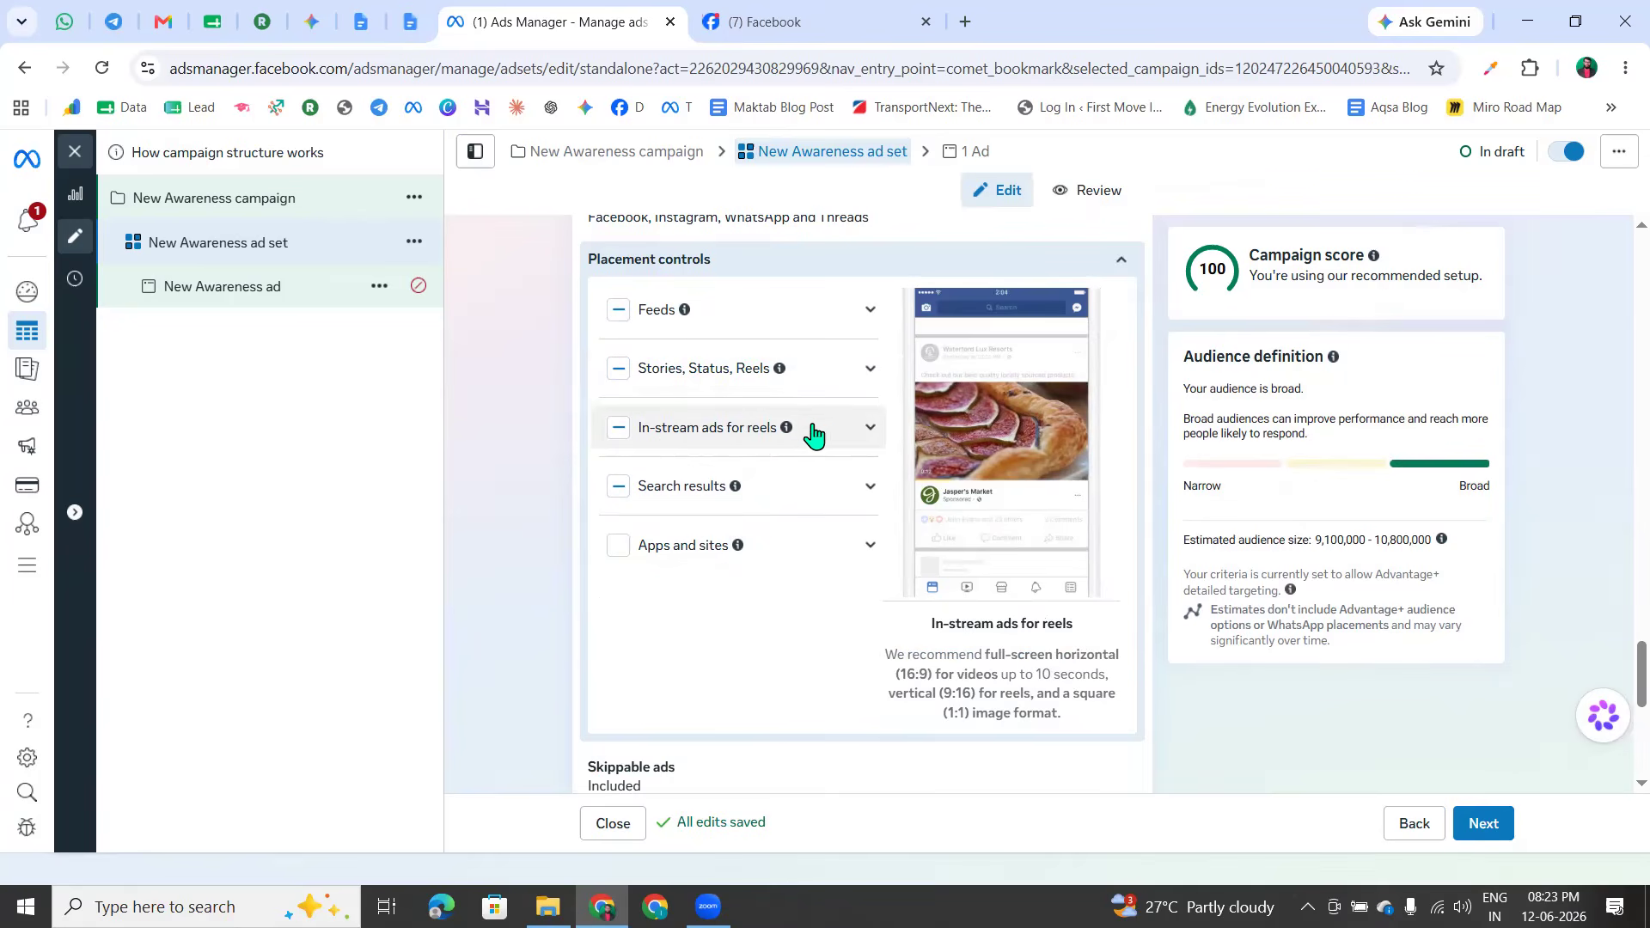
left_click(868, 434)
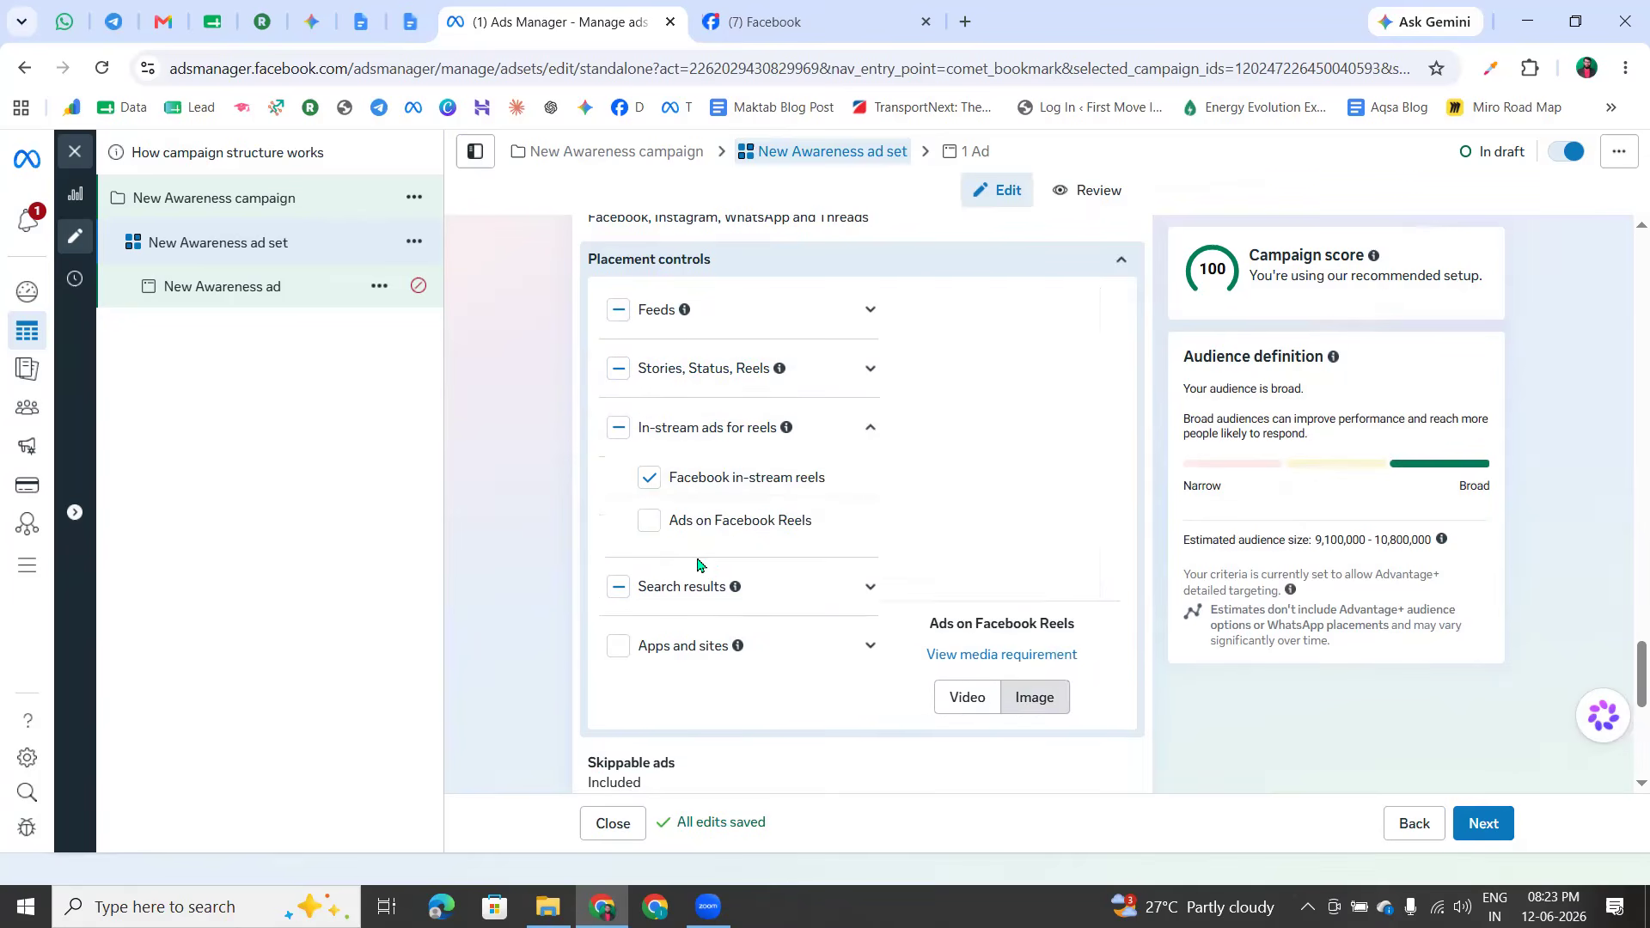
Switch to the Facebook home page and browse the feed for a video post to illustrate in-stream ads
left_click(757, 19)
scroll(851, 537, "down", 10)
scroll(852, 538, "down", 5)
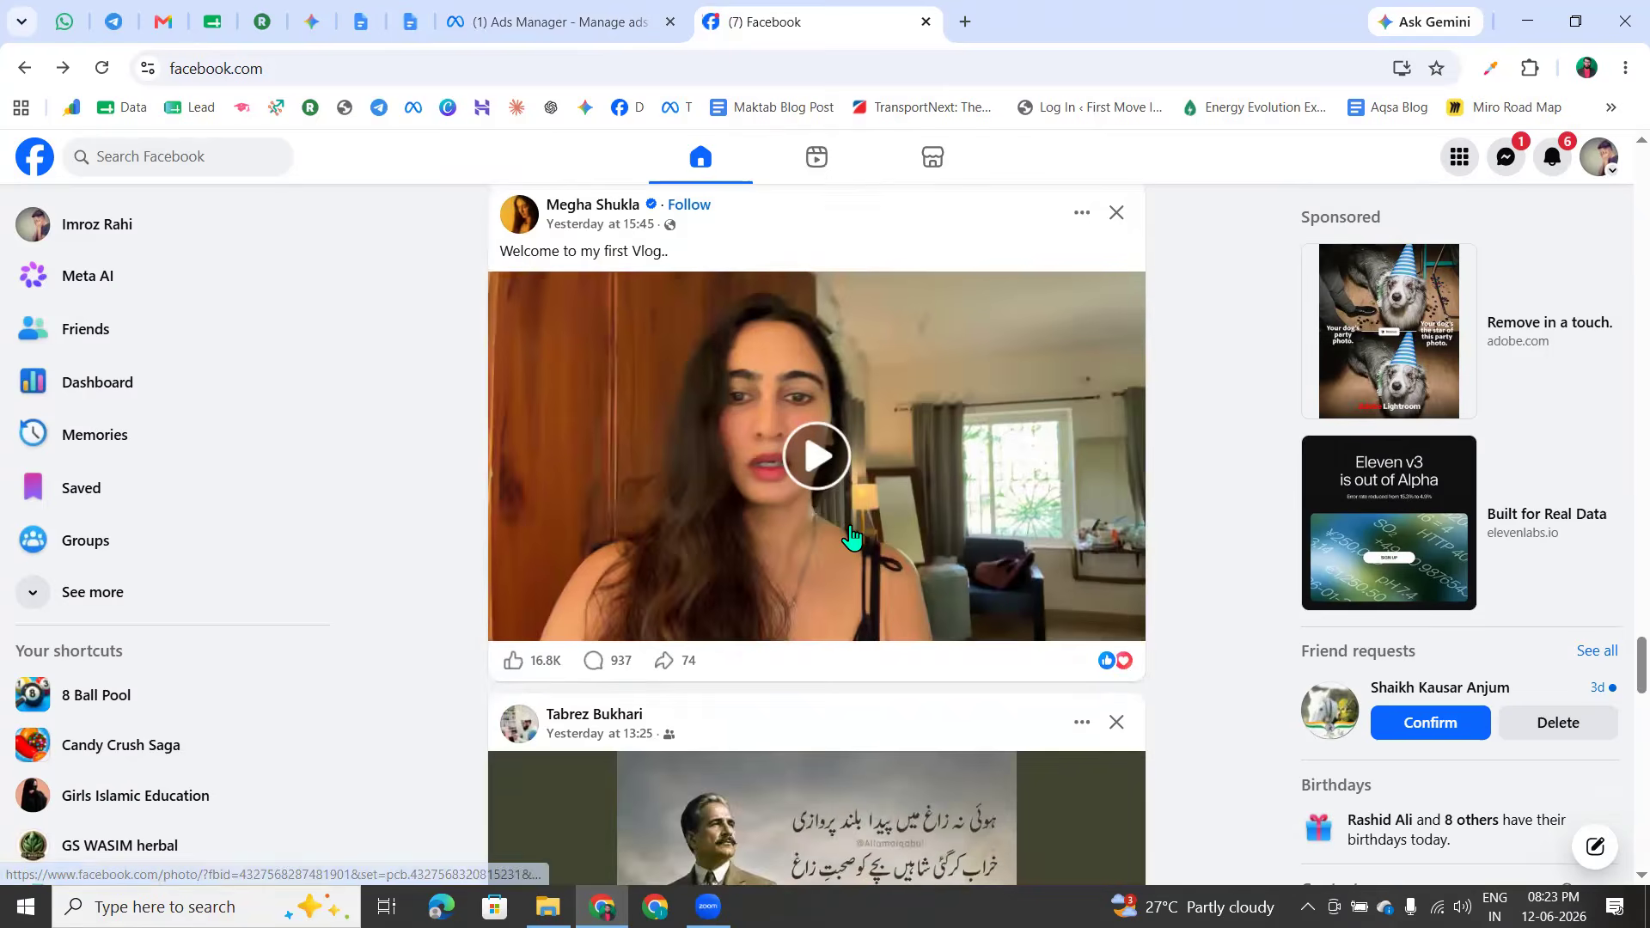
scroll(825, 535, "down", 7)
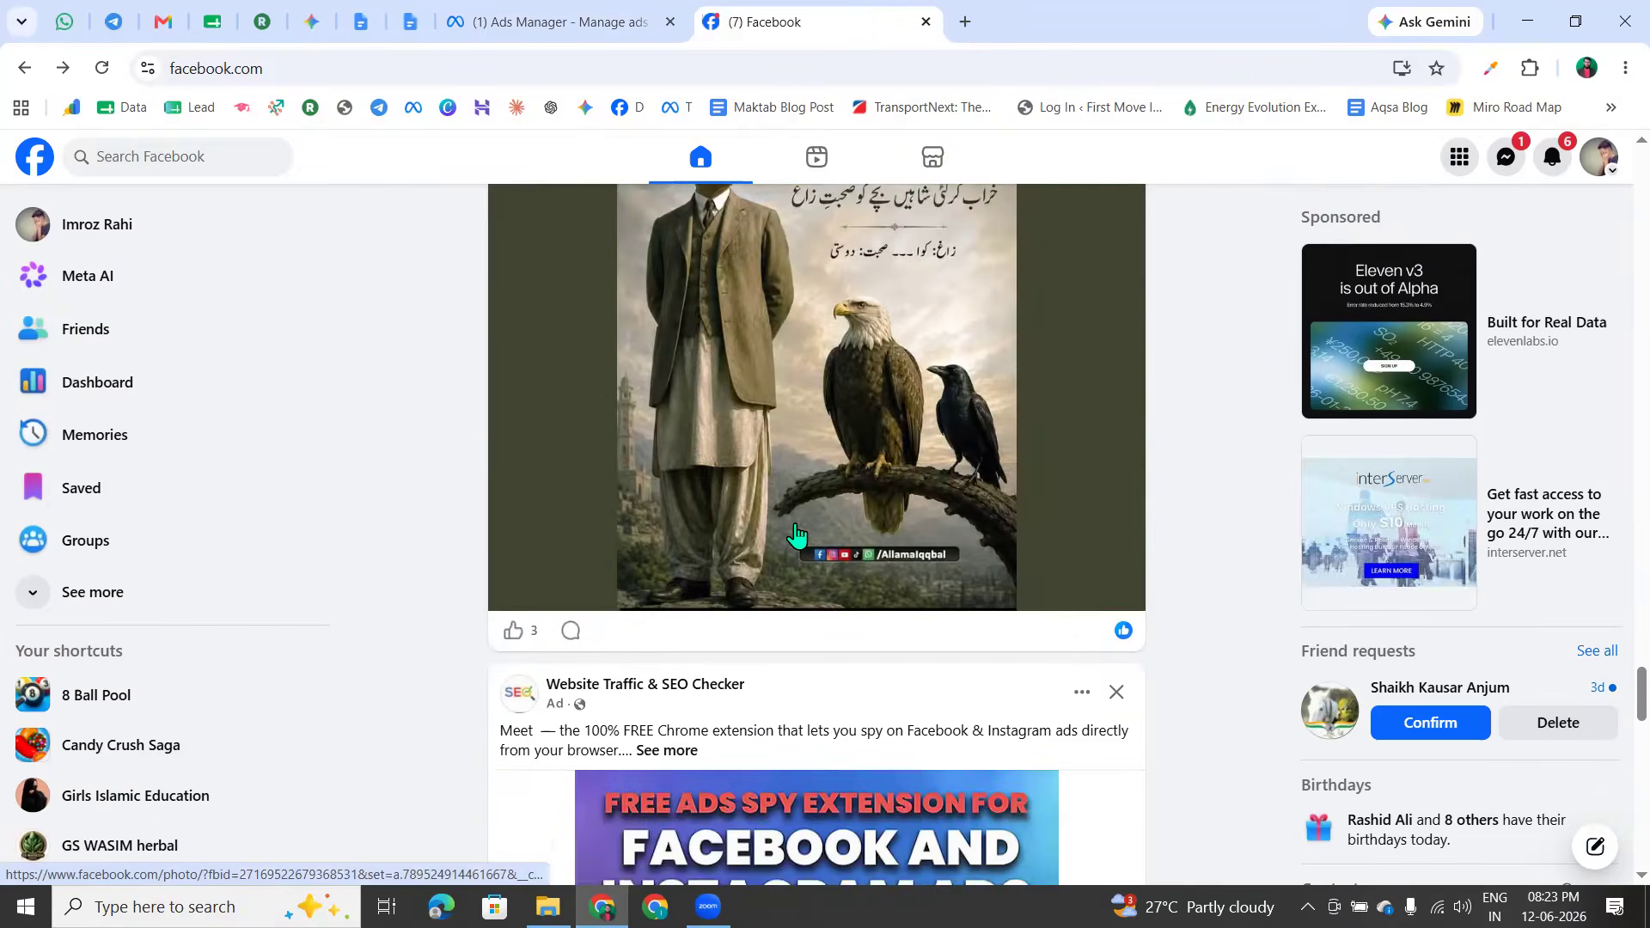
scroll(797, 535, "down", 10)
scroll(797, 535, "down", 15)
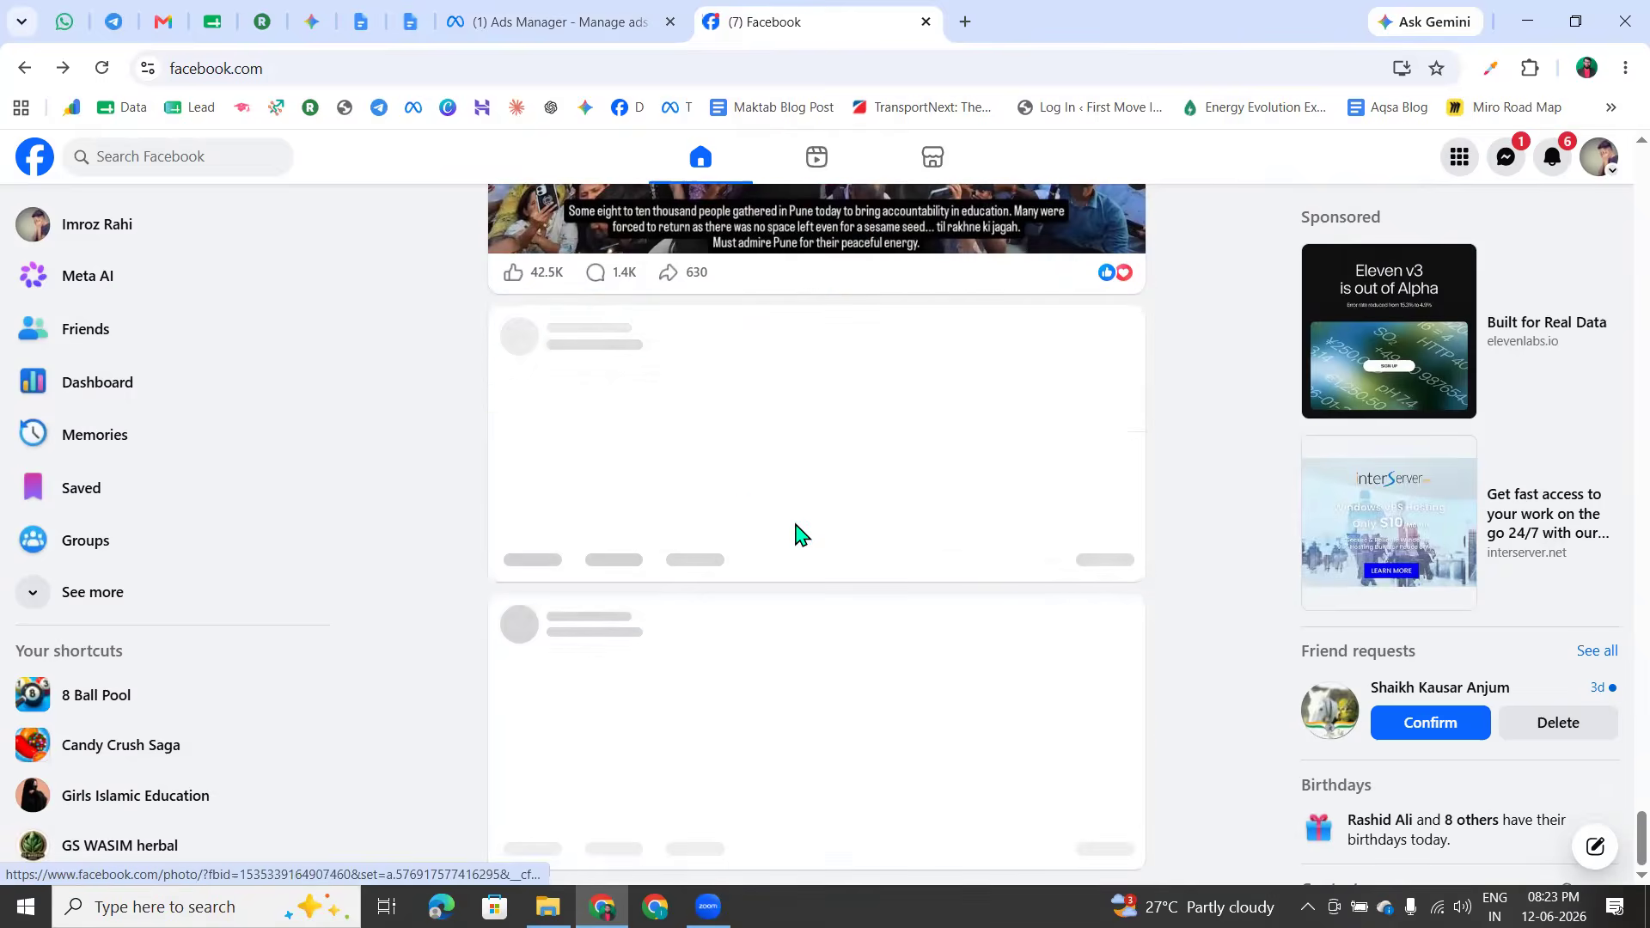
scroll(789, 590, "down", 9)
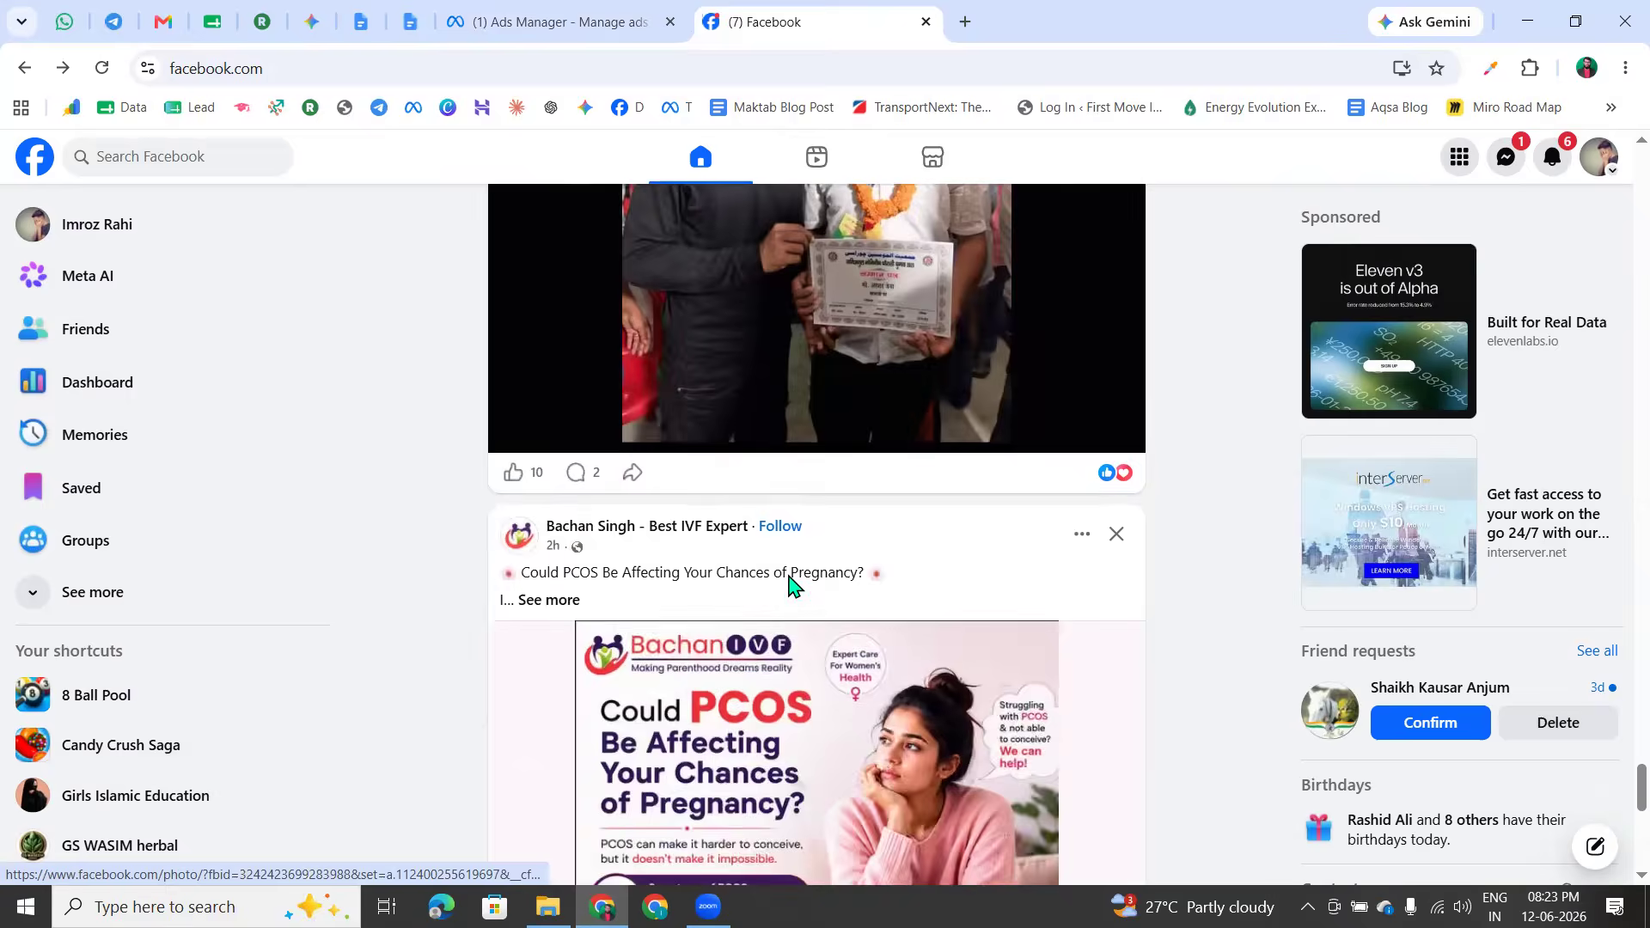
Play the stage interview video in the feed, adjust its sound, and skip ahead to the marker midway along its timeline
left_click(816, 571)
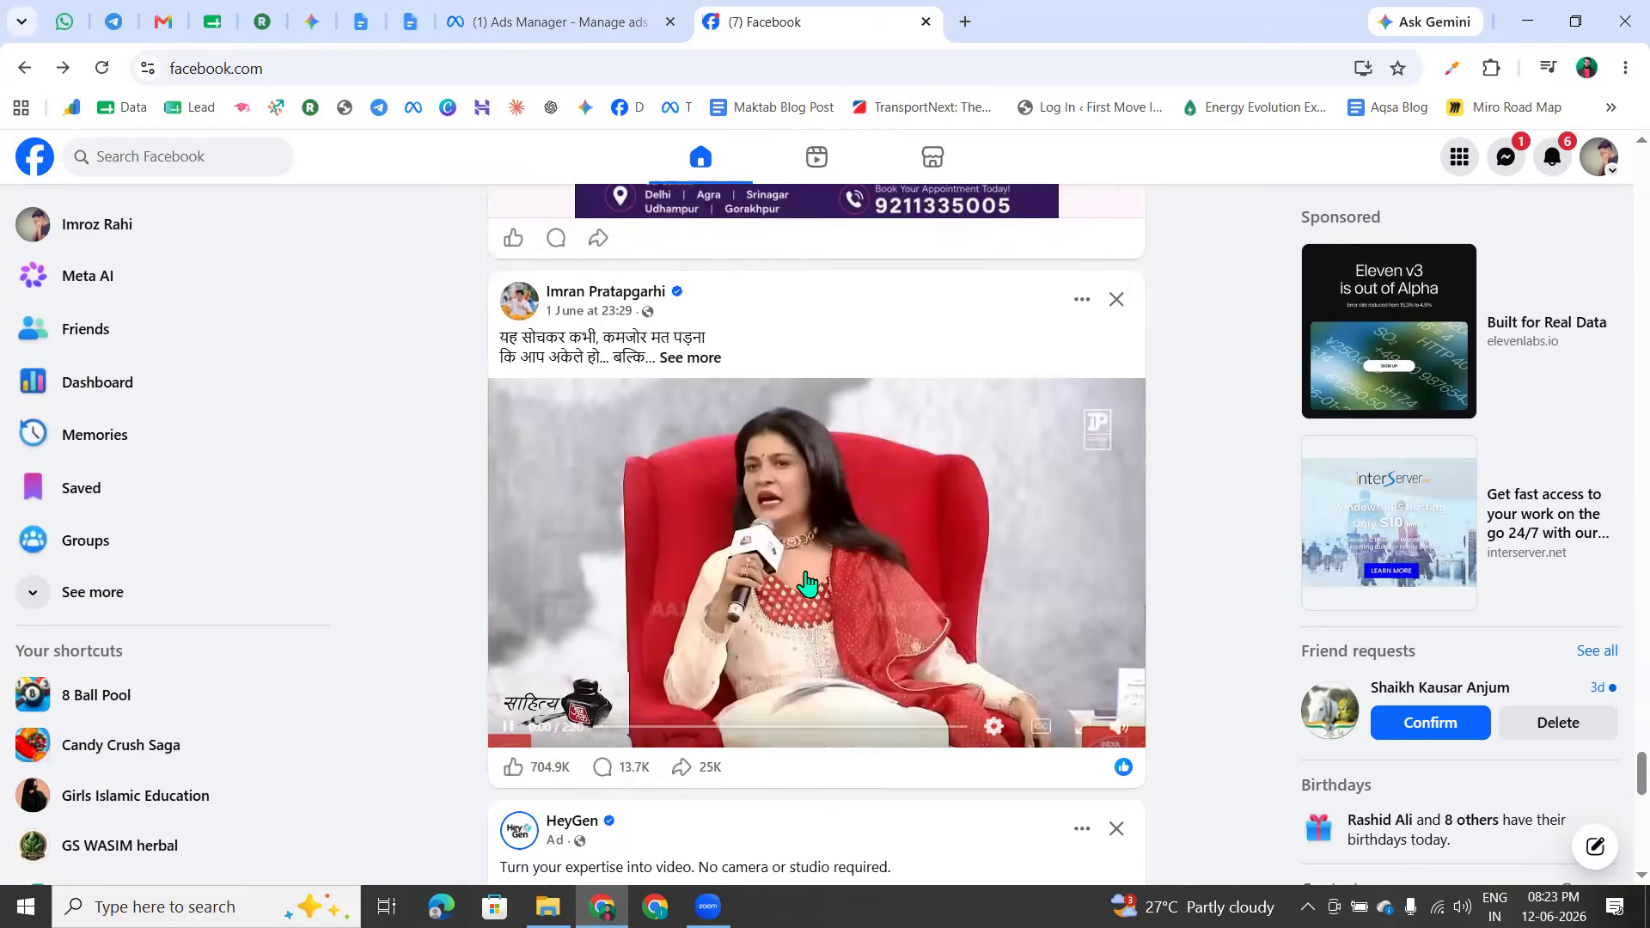
left_click(1117, 729)
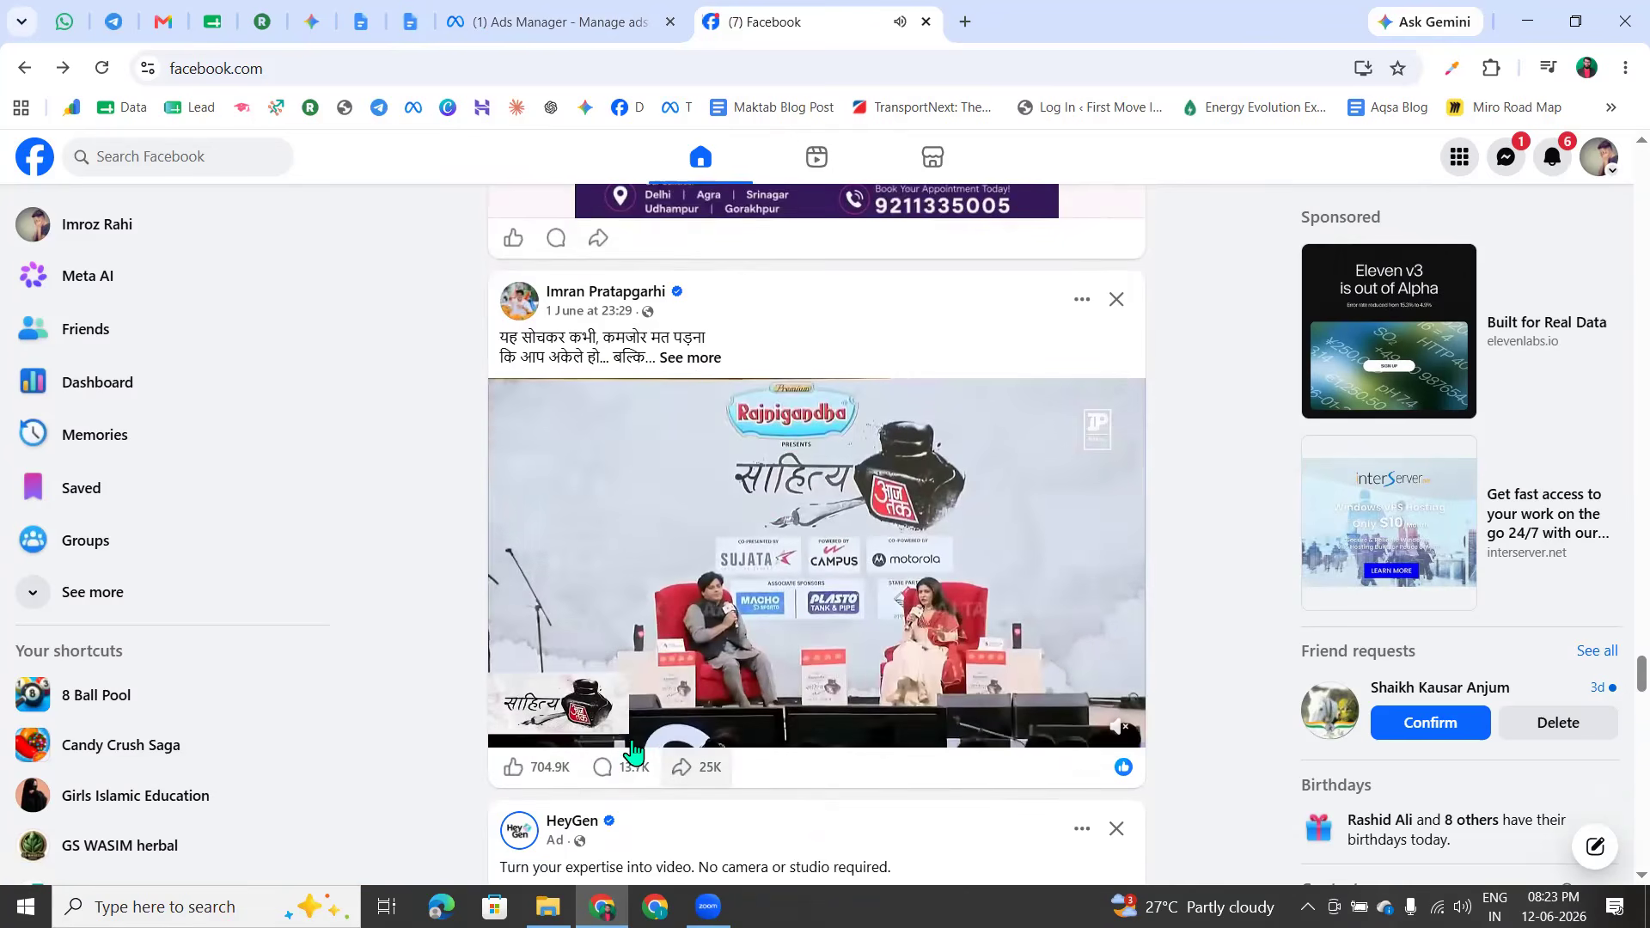
left_click(661, 728)
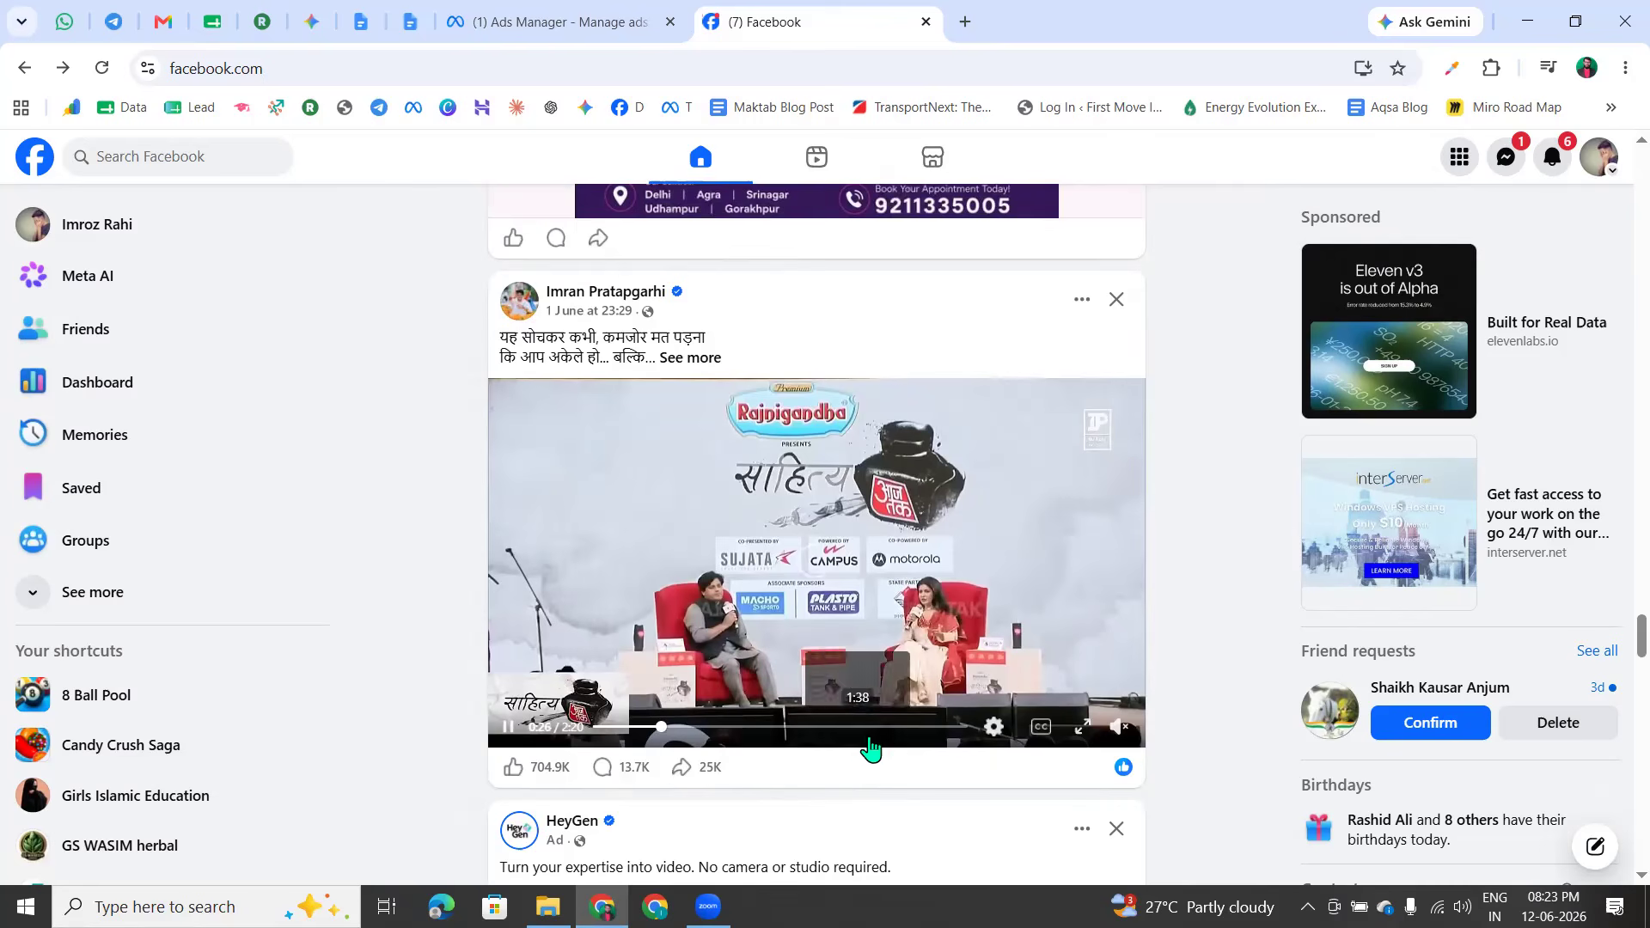
left_click(793, 729)
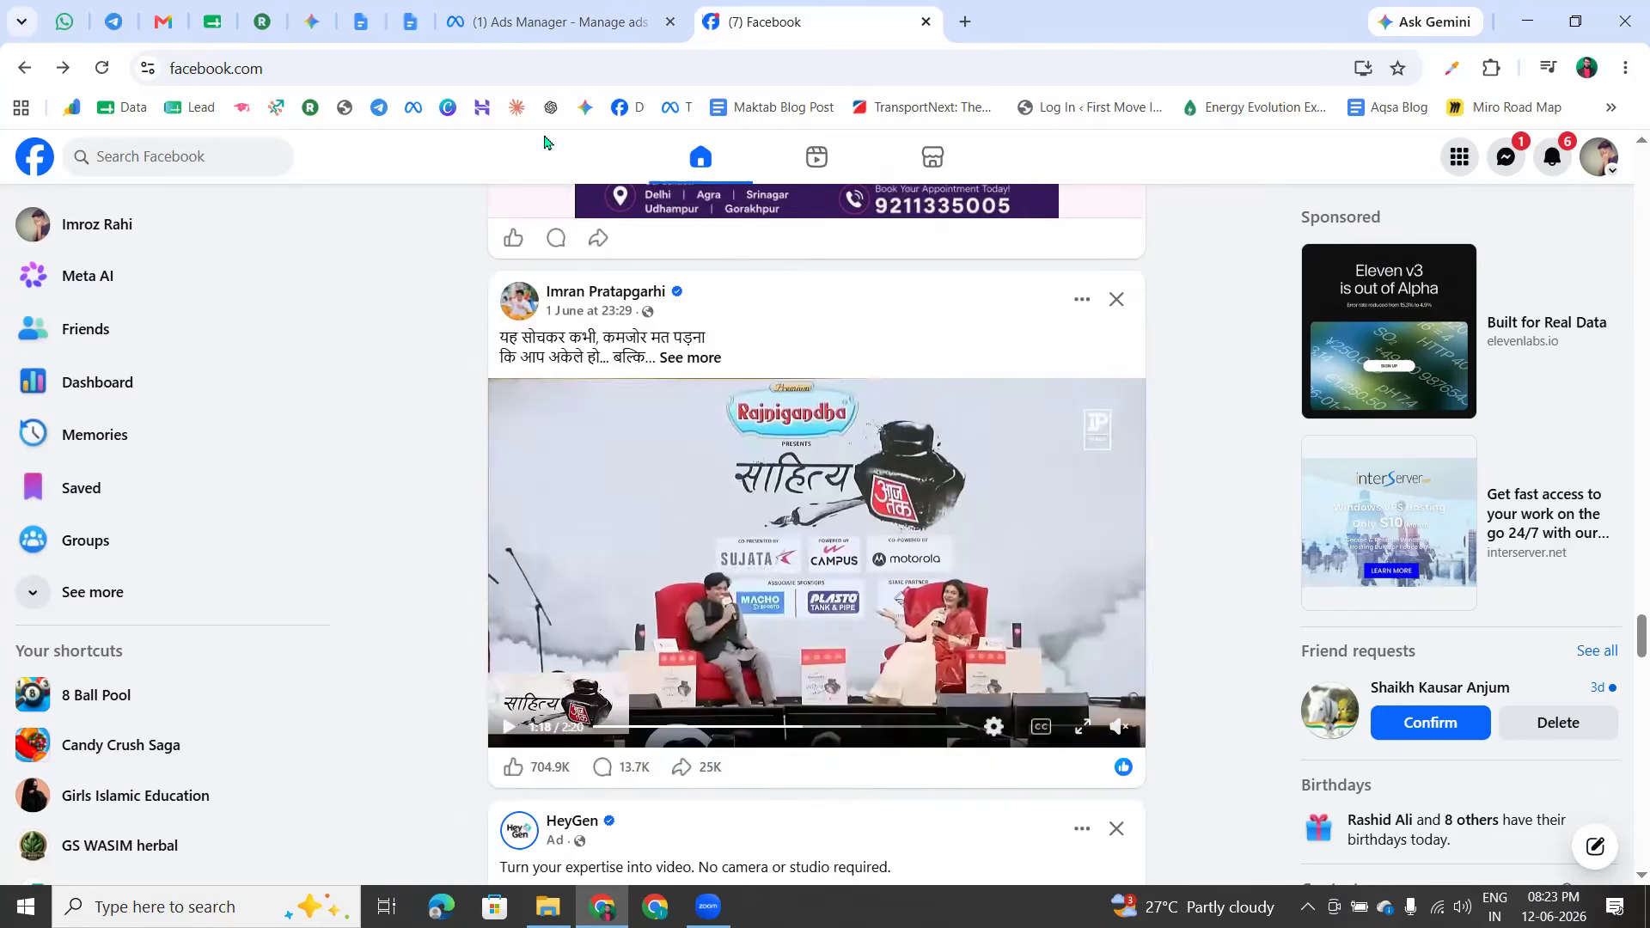
Review the In-stream ads for reels group in Ads Manager, and switch to Facebook and open its Reels page
left_click(557, 33)
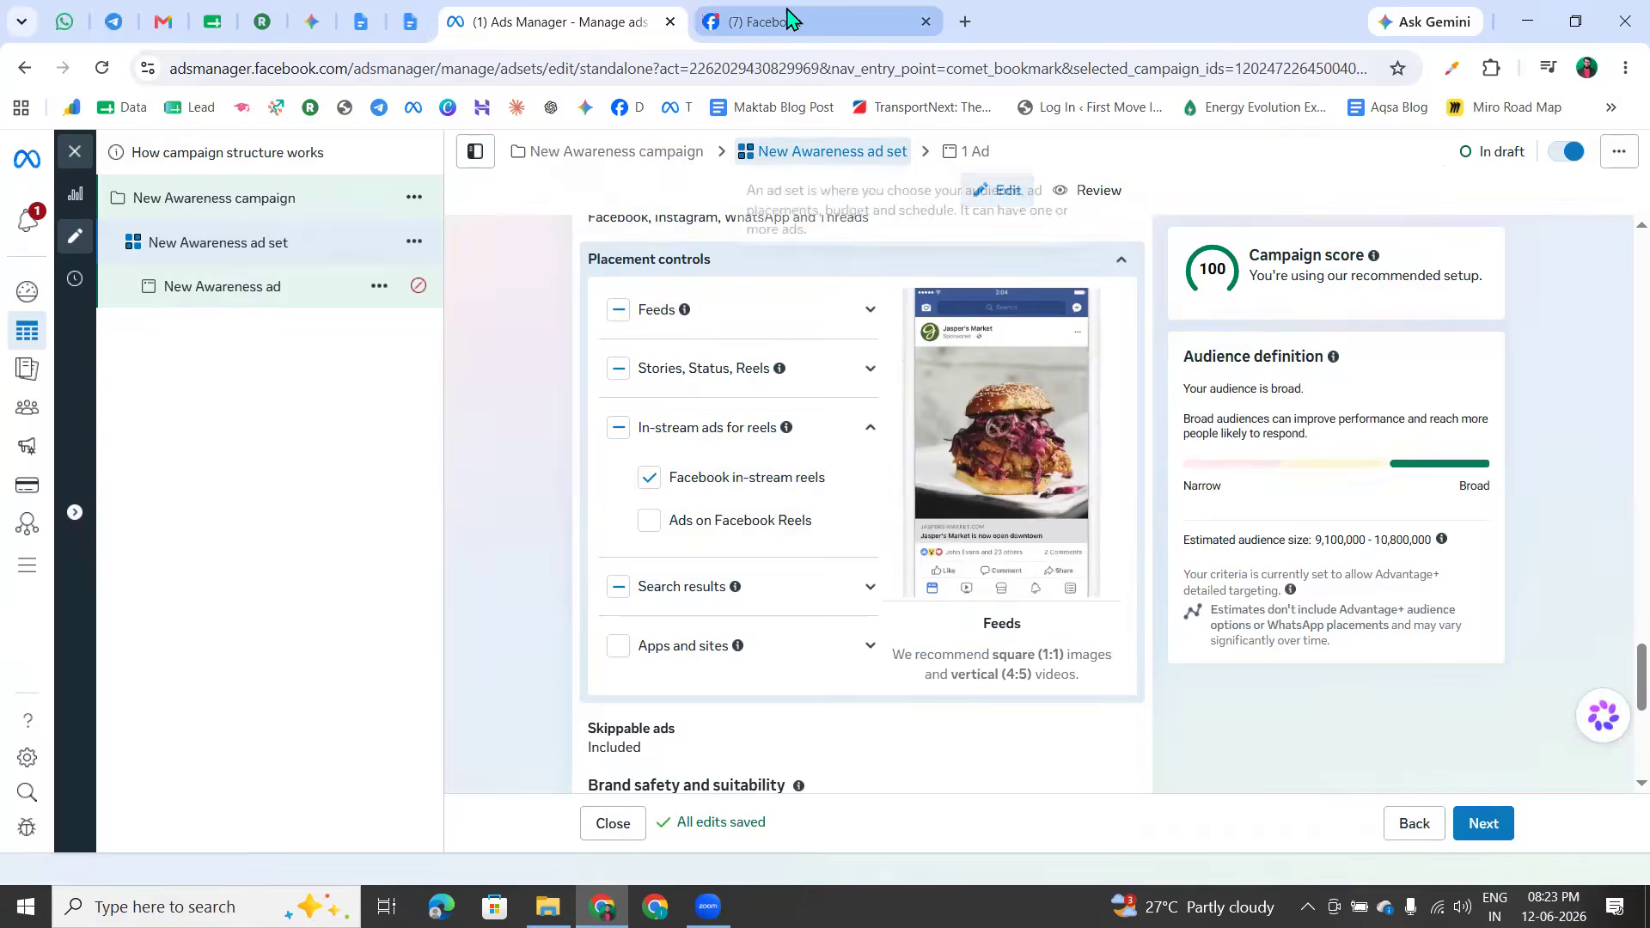
left_click(838, 28)
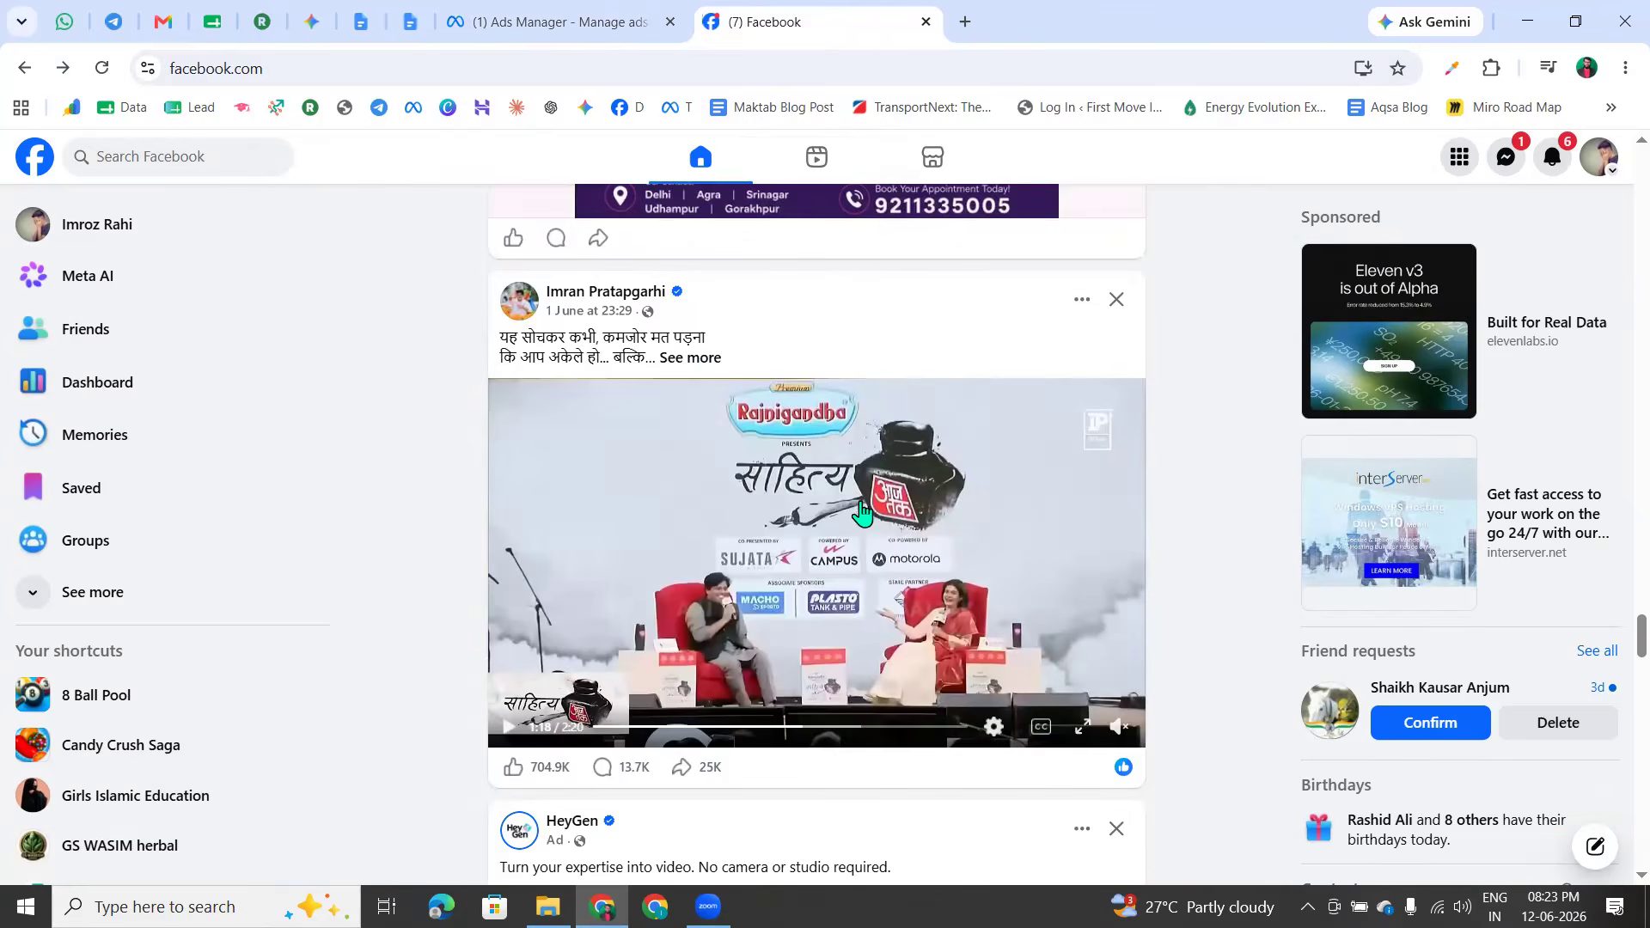
left_click(817, 157)
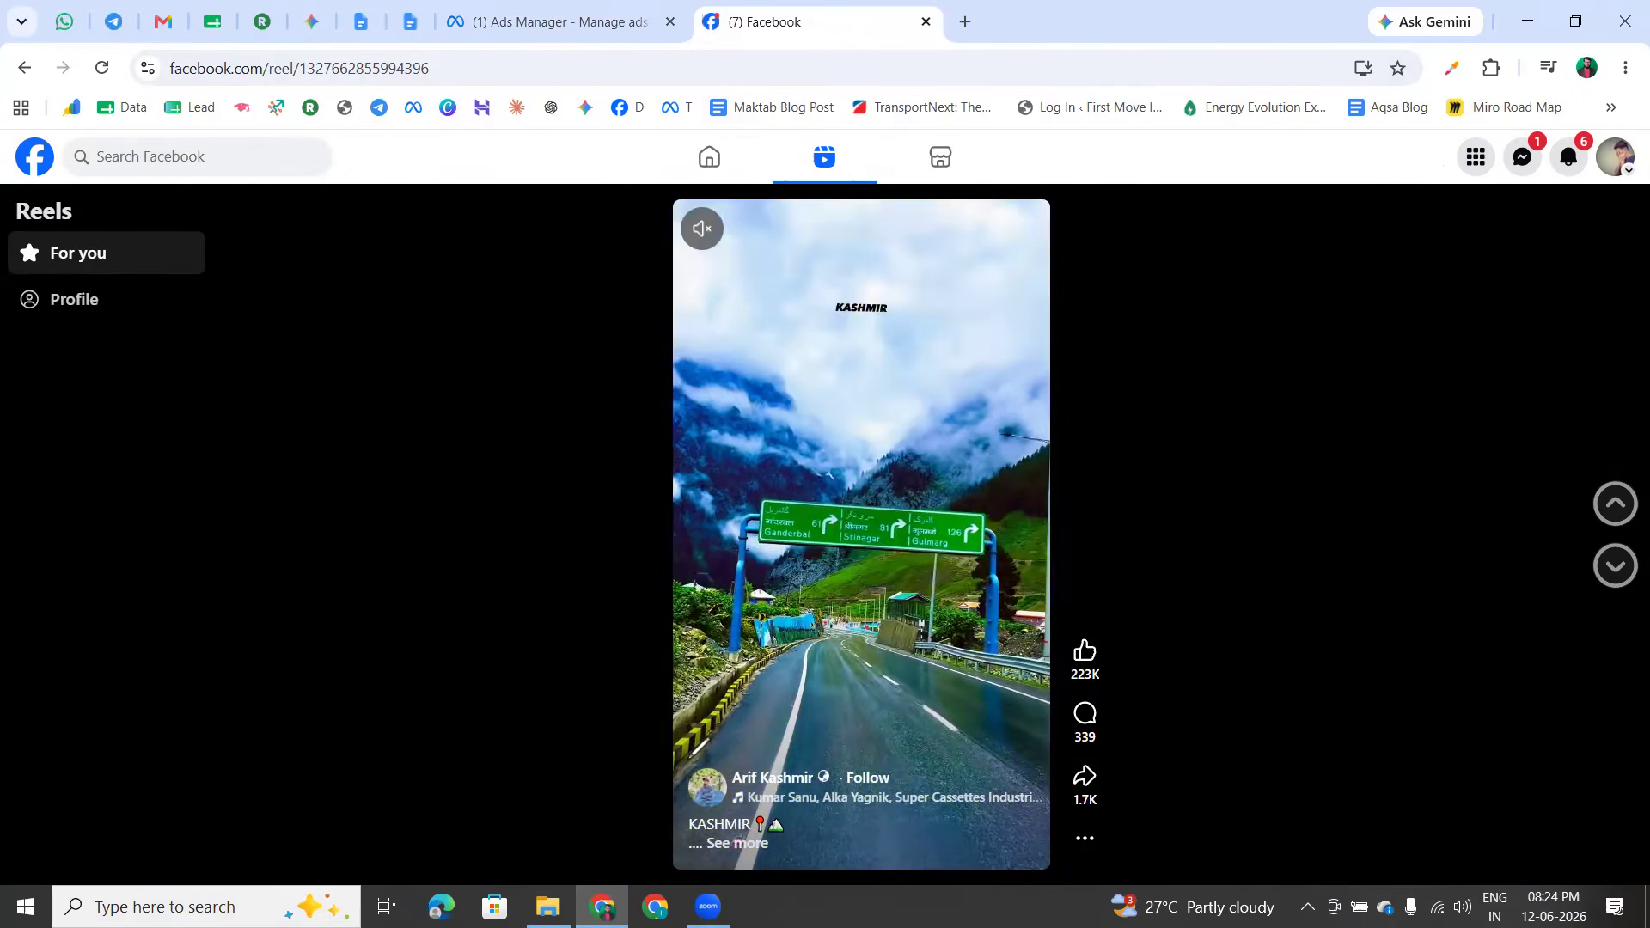
Mark up the reel's caption area and the strip just above it to illustrate ad space, and clear the markings
mouse_move(683, 759)
left_mouse_down()
mouse_move(917, 873)
mouse_move(666, 799)
mouse_move(671, 746)
mouse_move(928, 755)
mouse_move(995, 868)
left_mouse_up()
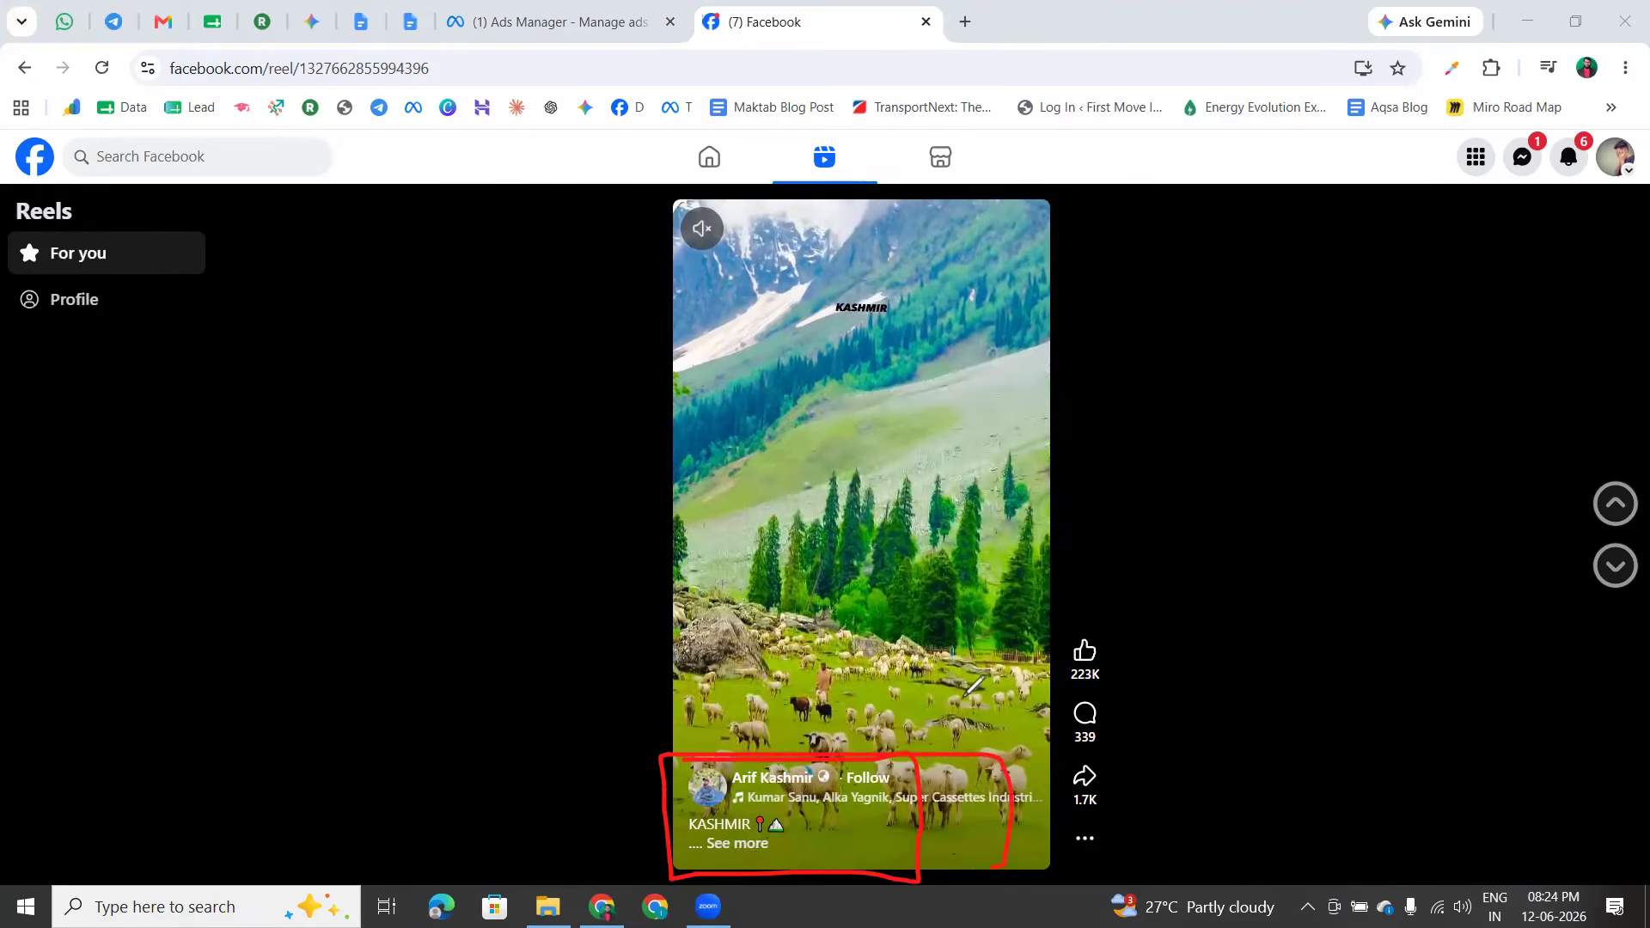
left_click_drag(965, 697, 999, 778)
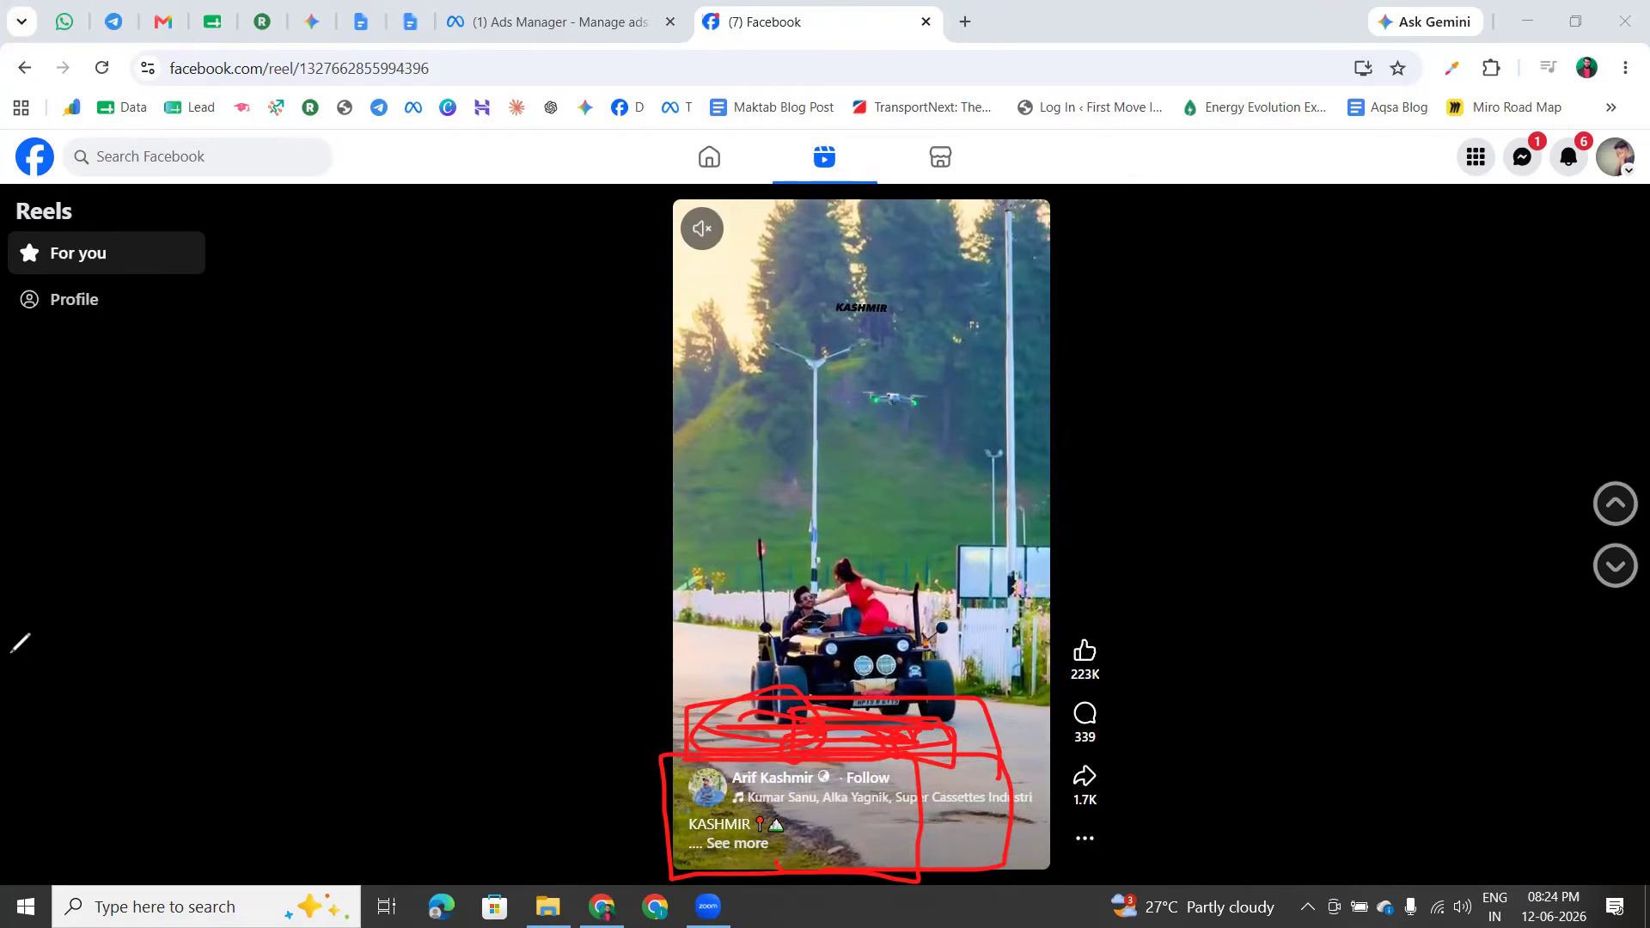
left_click(132, 687)
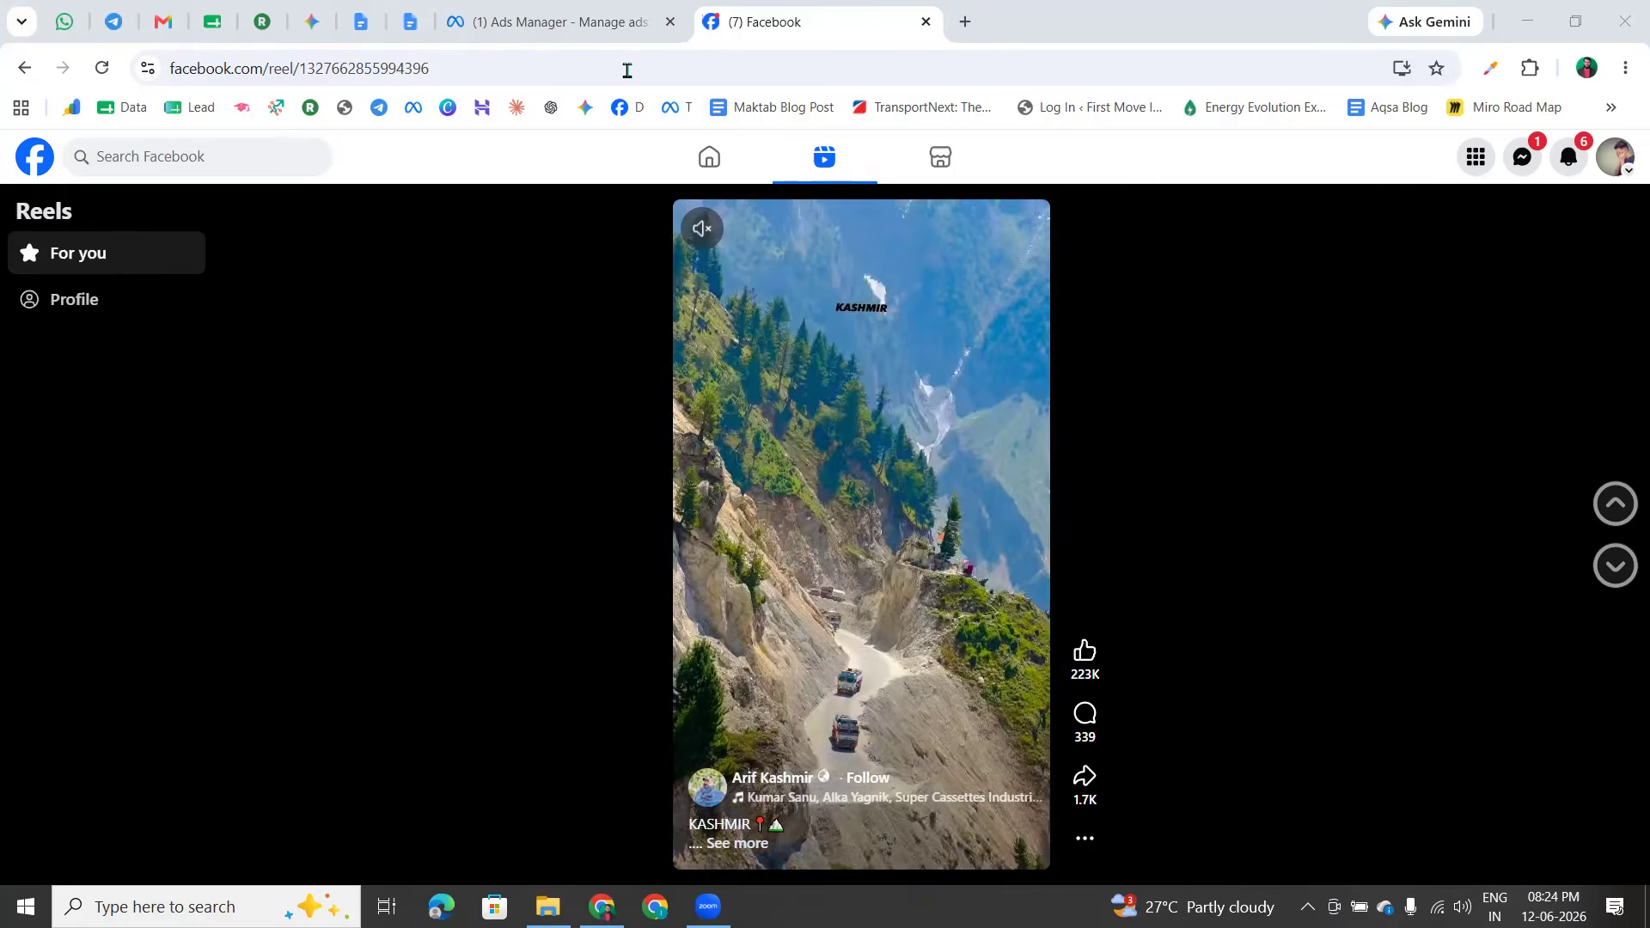
Expand the Search results placement group in Ads Manager, and switch to Facebook and search for "online maktab"
left_click(522, 19)
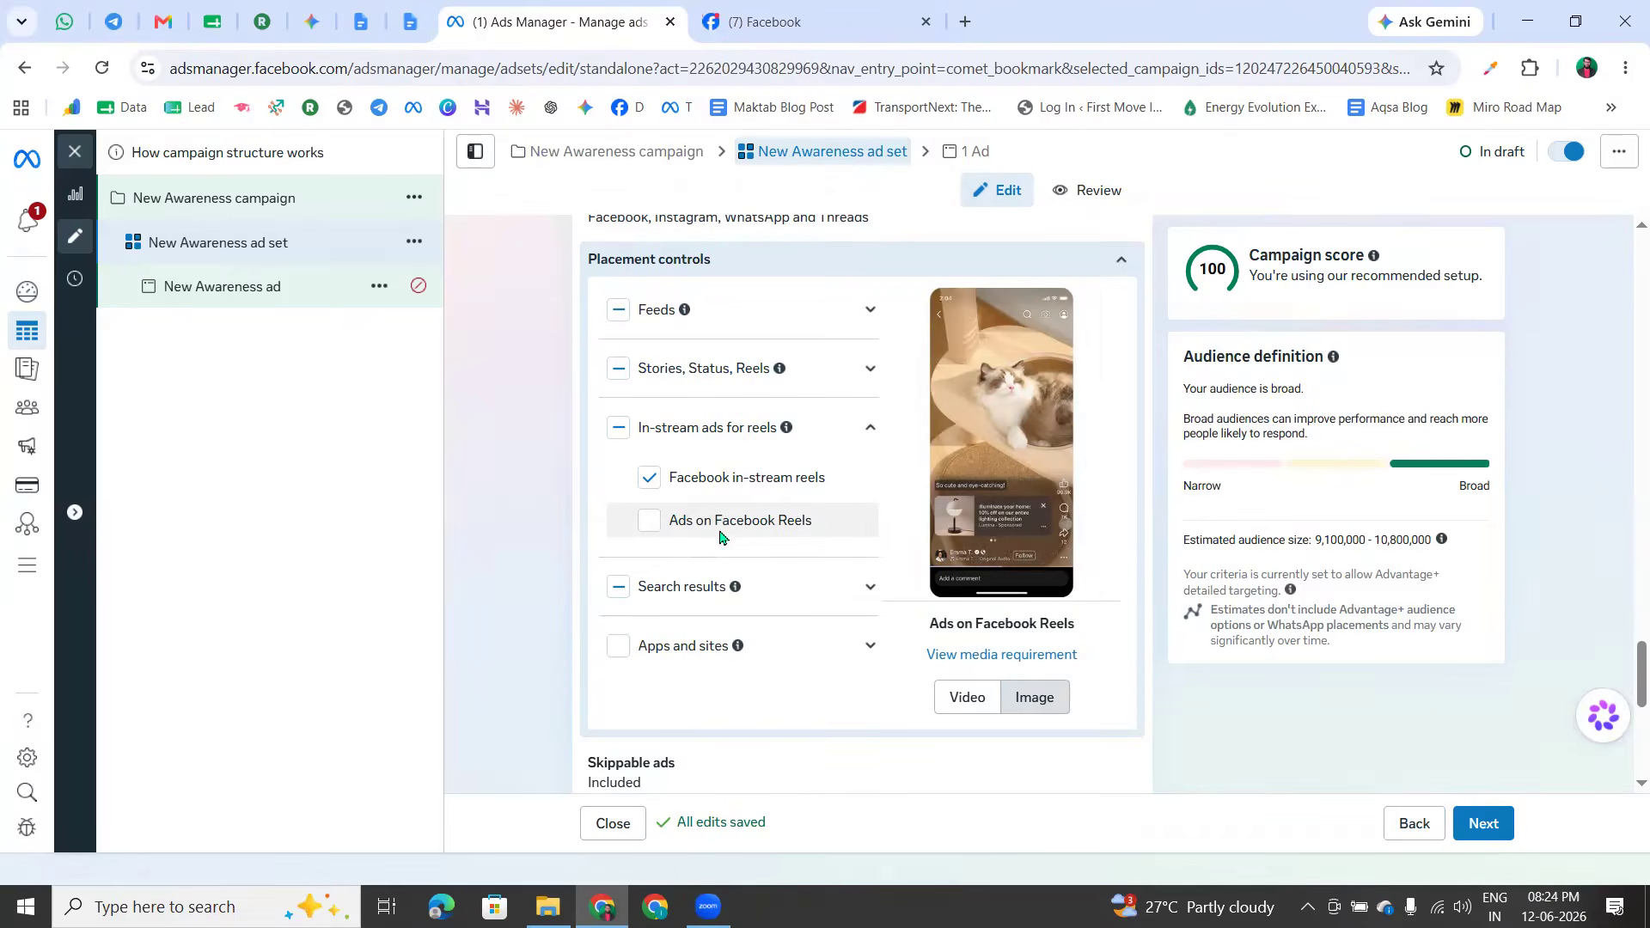
left_click(871, 593)
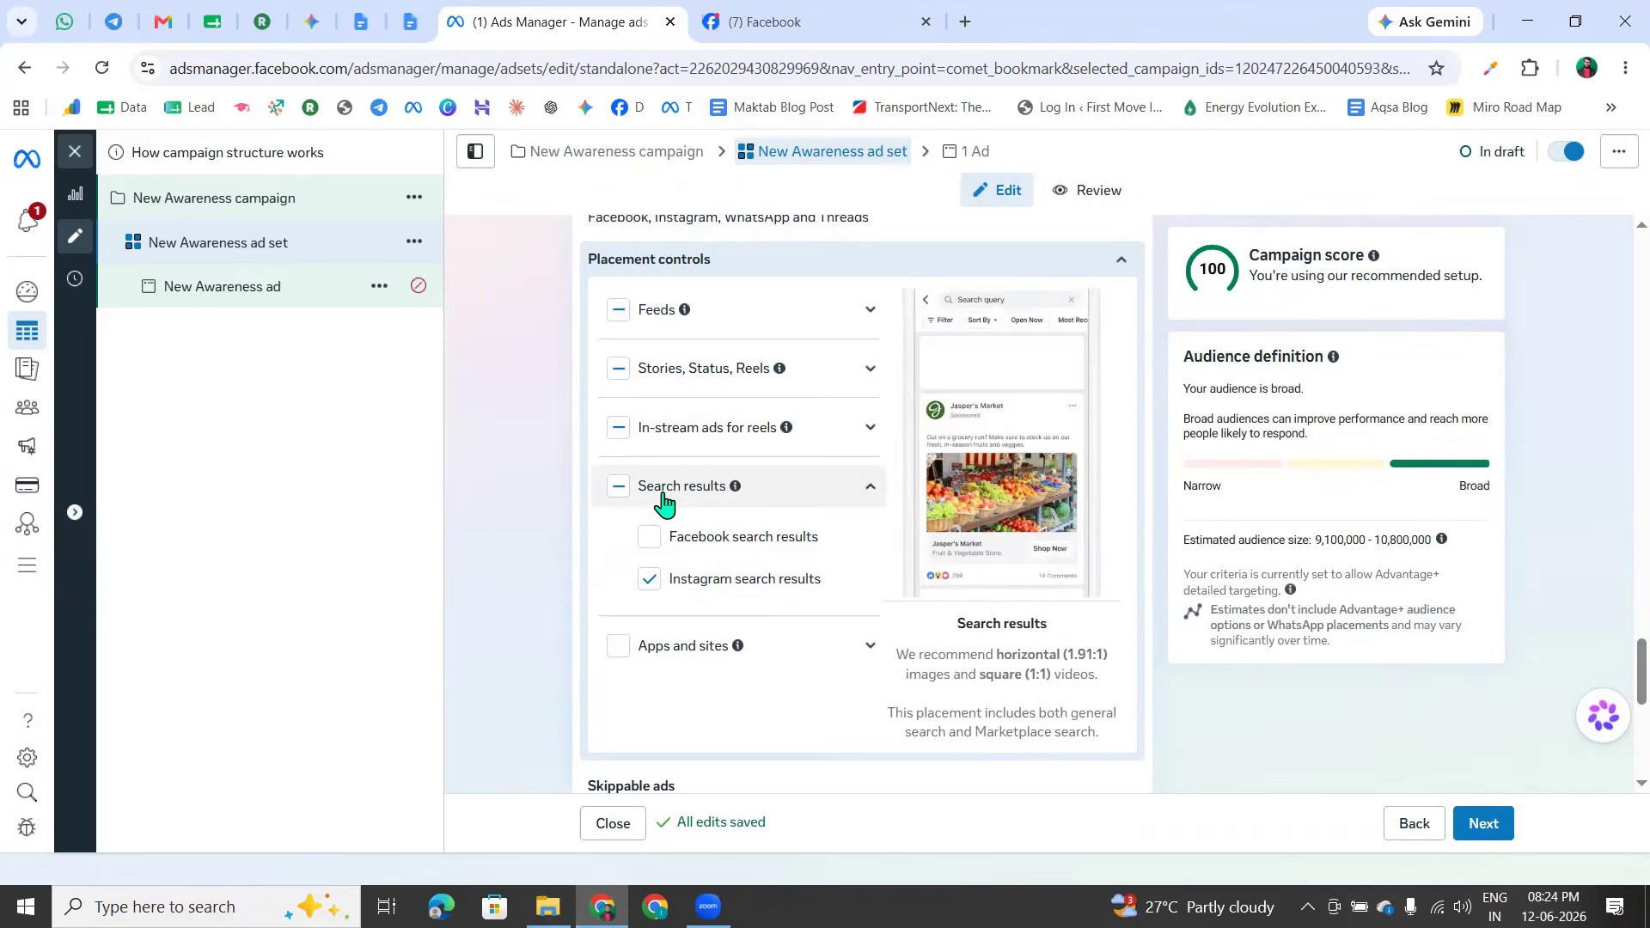
left_click(786, 24)
left_click(722, 167)
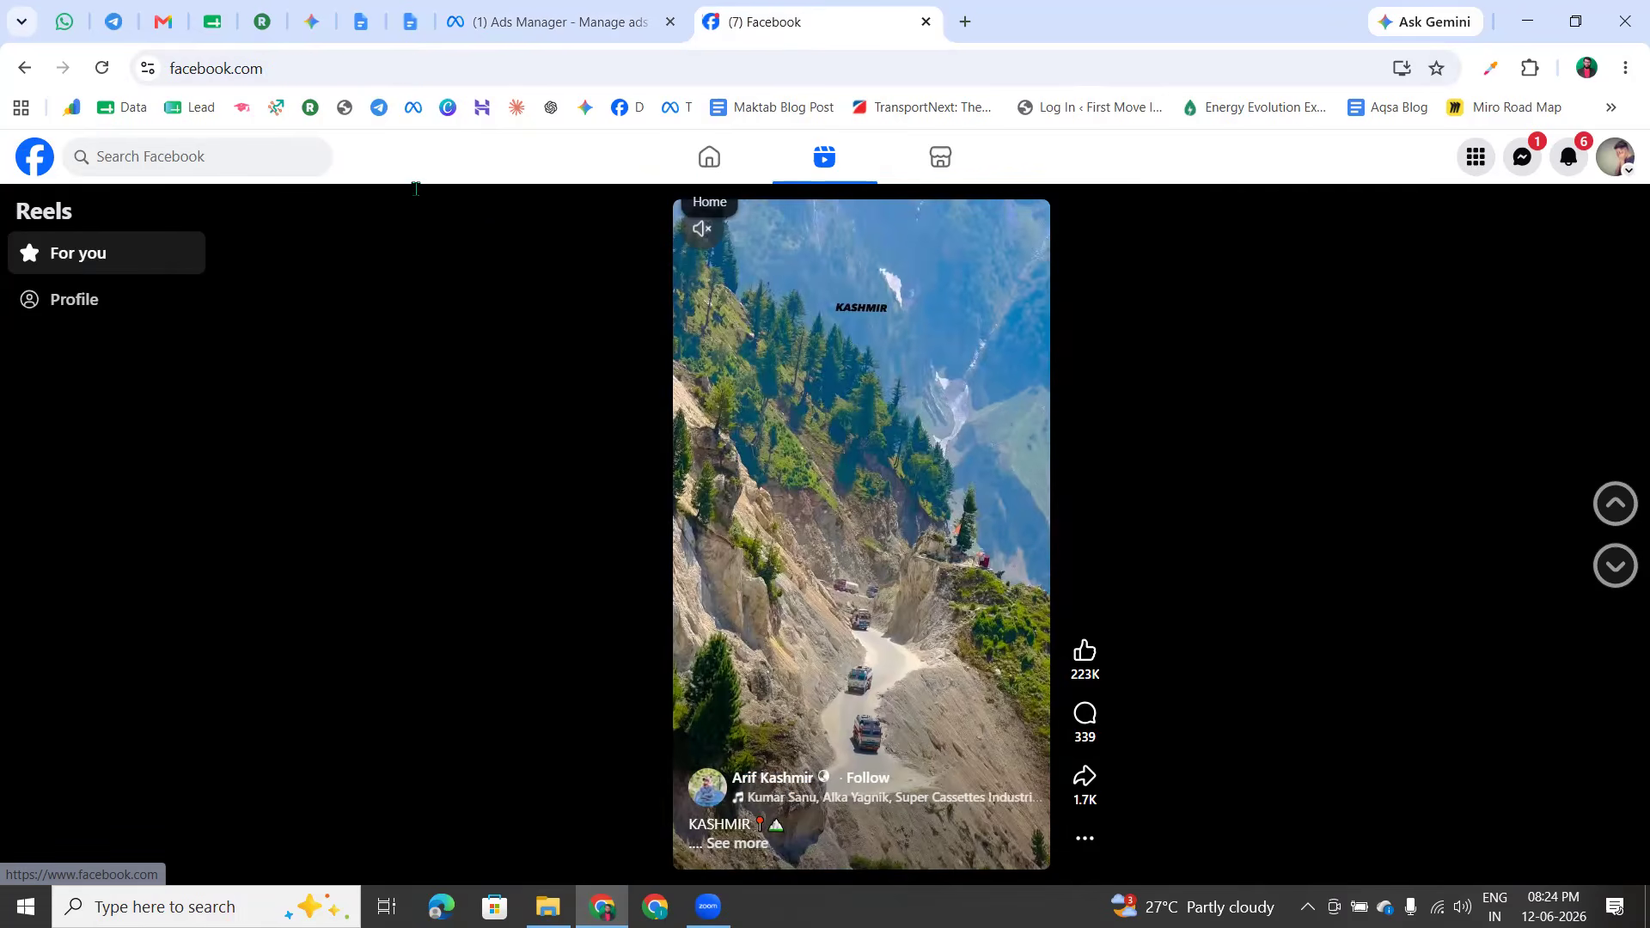
left_click(172, 157)
type("on")
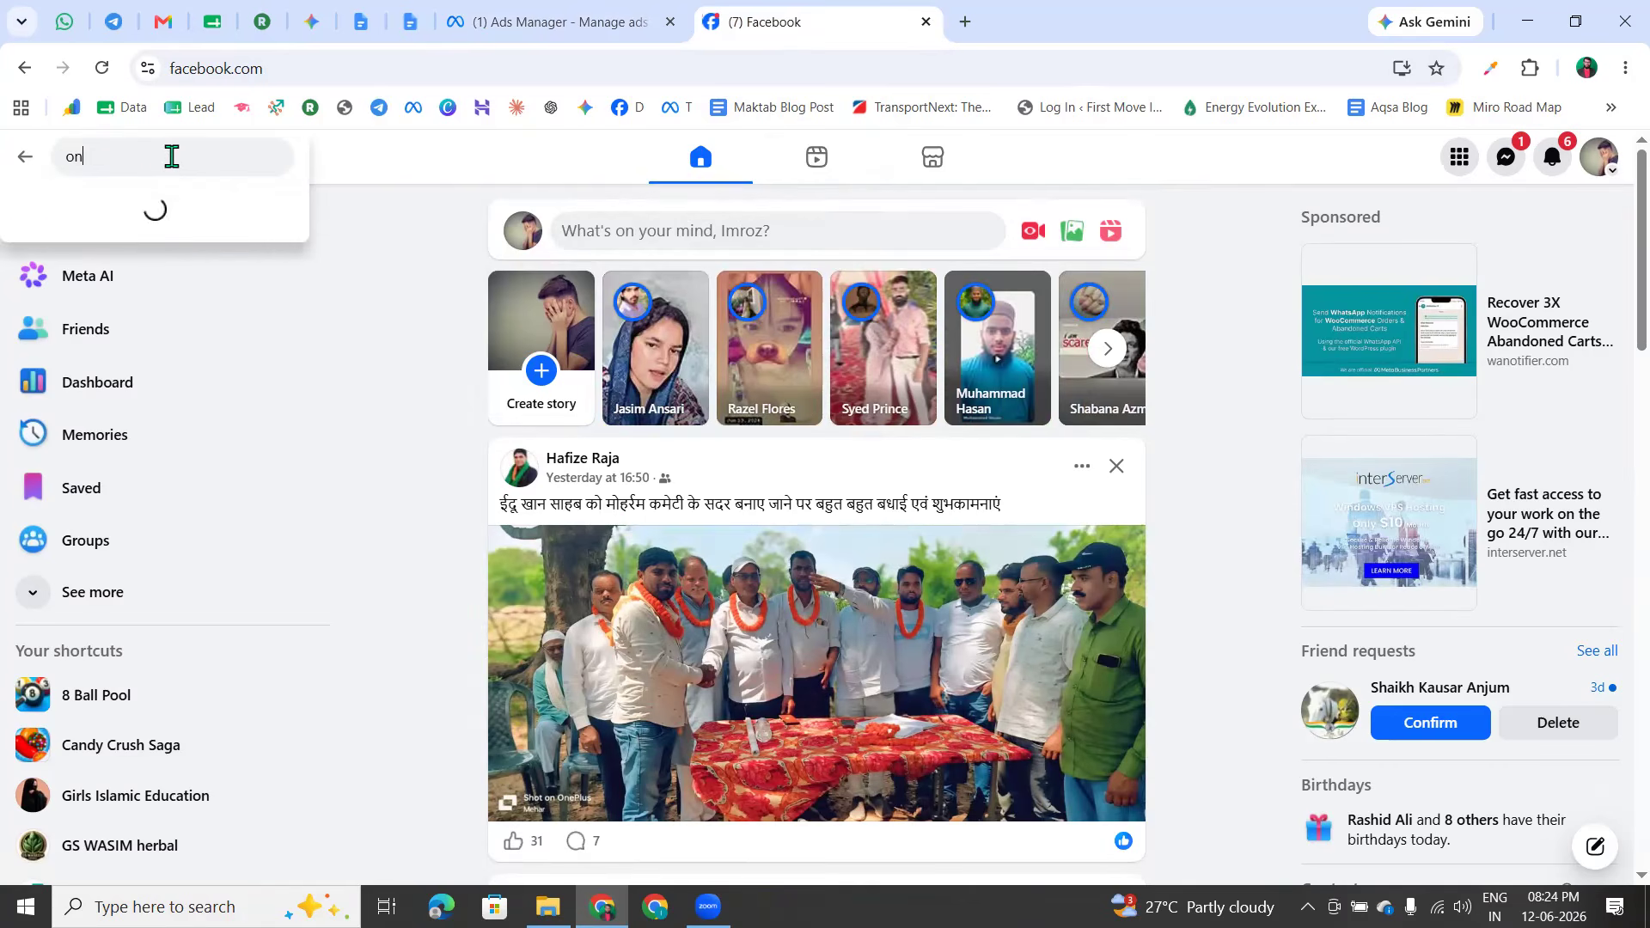
type("line maktab")
key("Return")
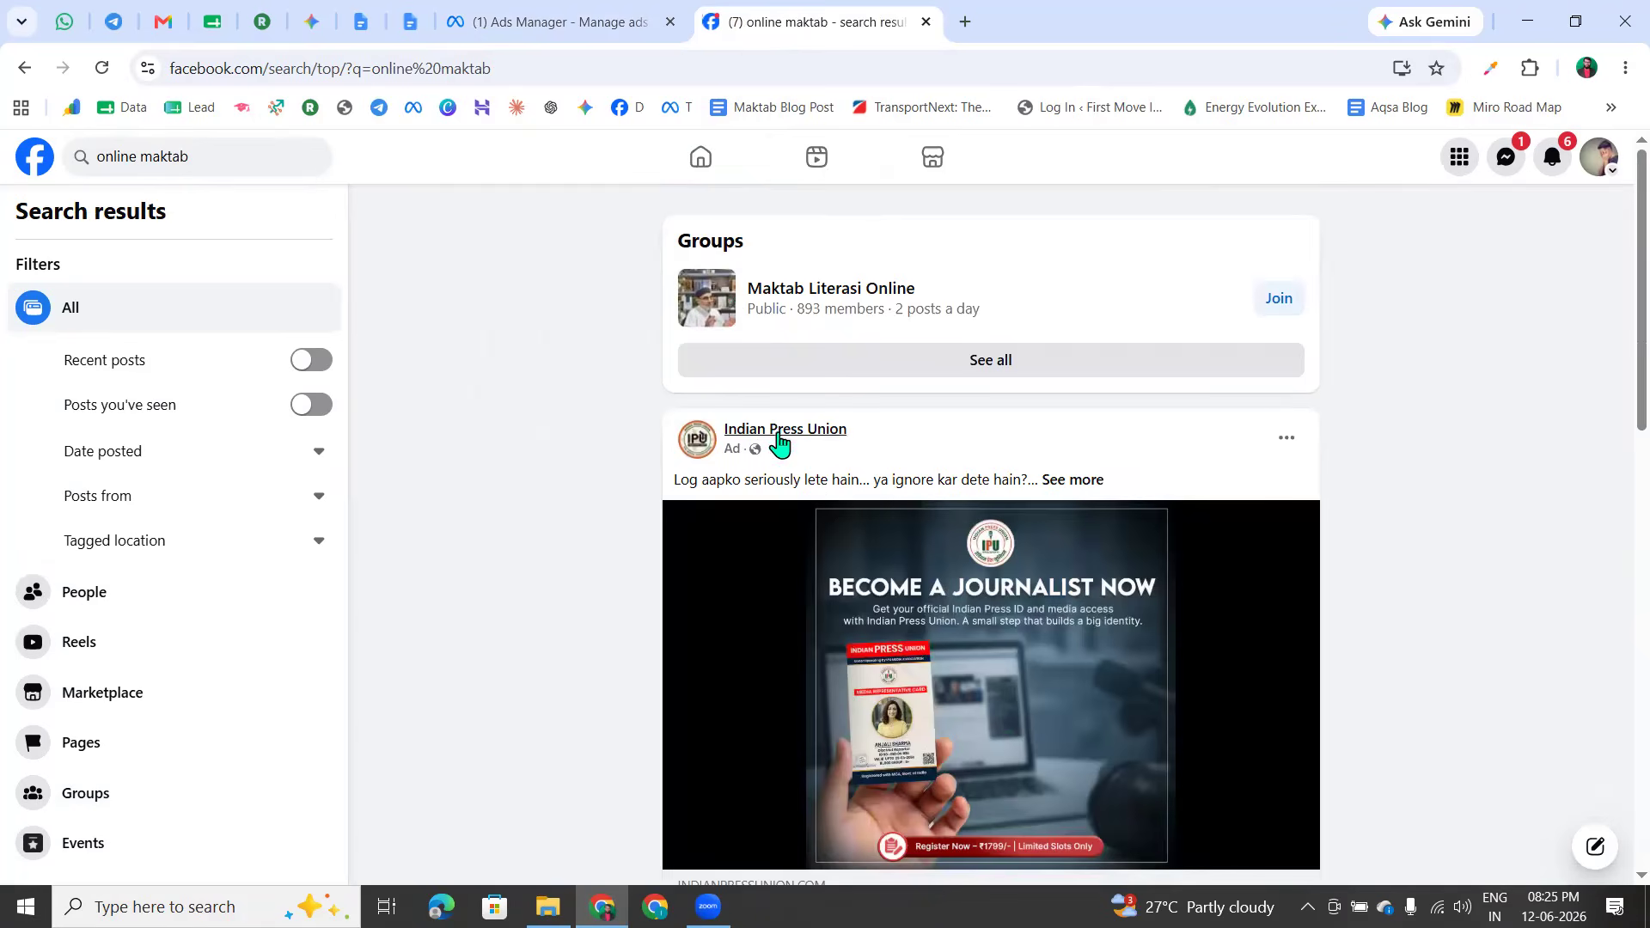
Browse the Facebook search results for sponsored posts among the groups, pages and posts
scroll(812, 497, "down", 2)
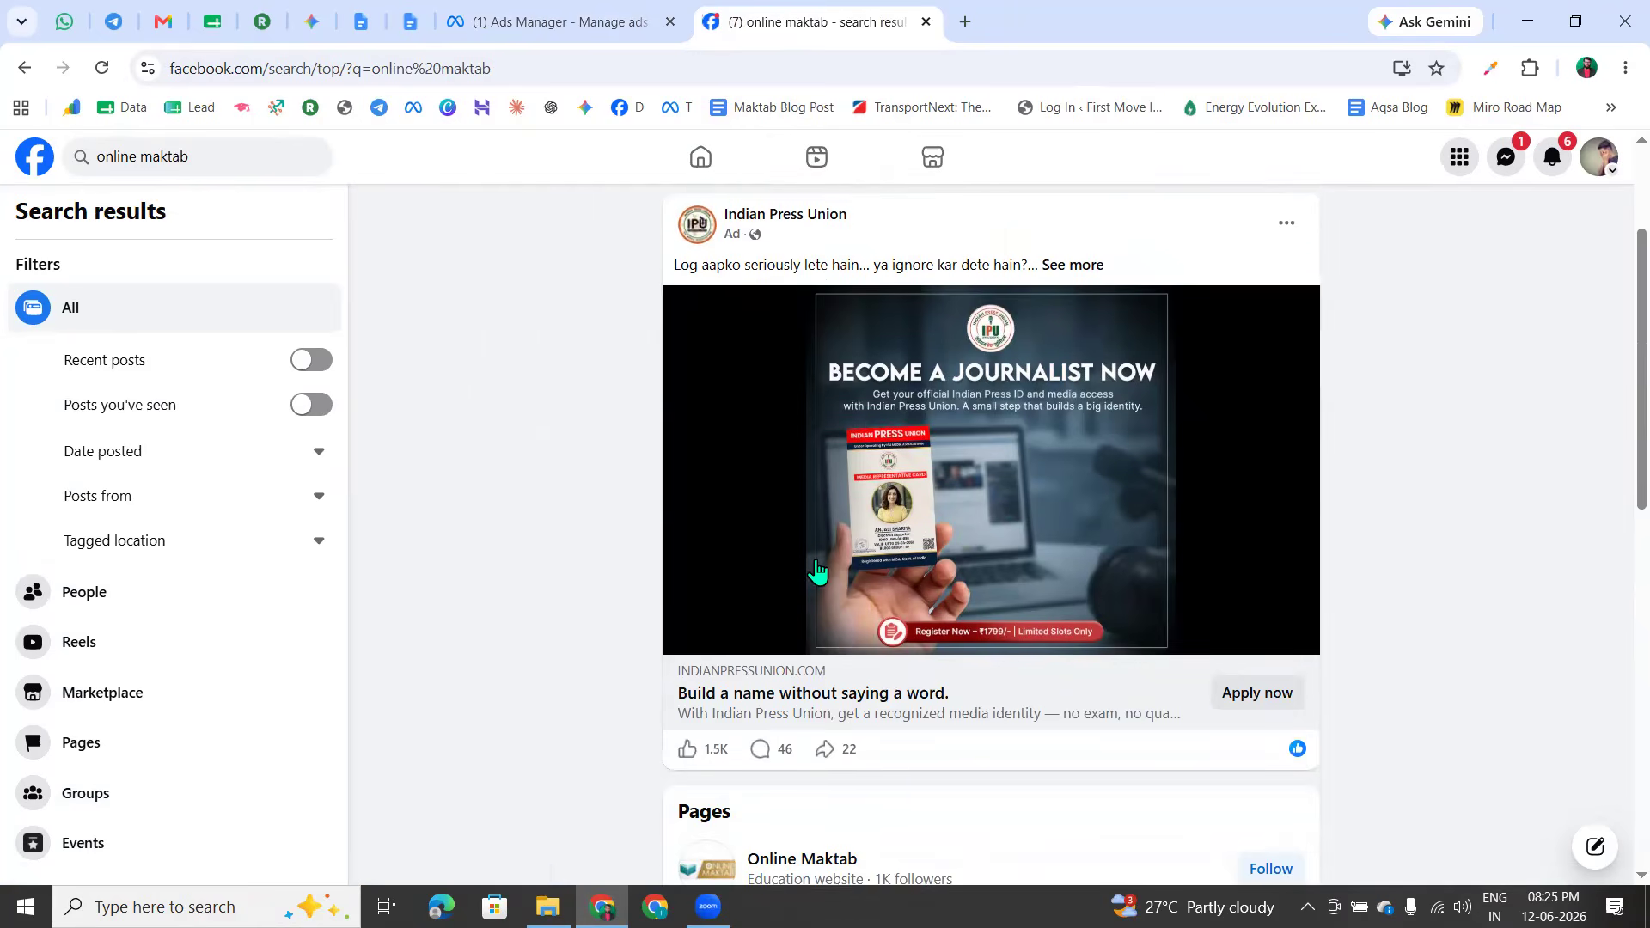
scroll(762, 520, "up", 1)
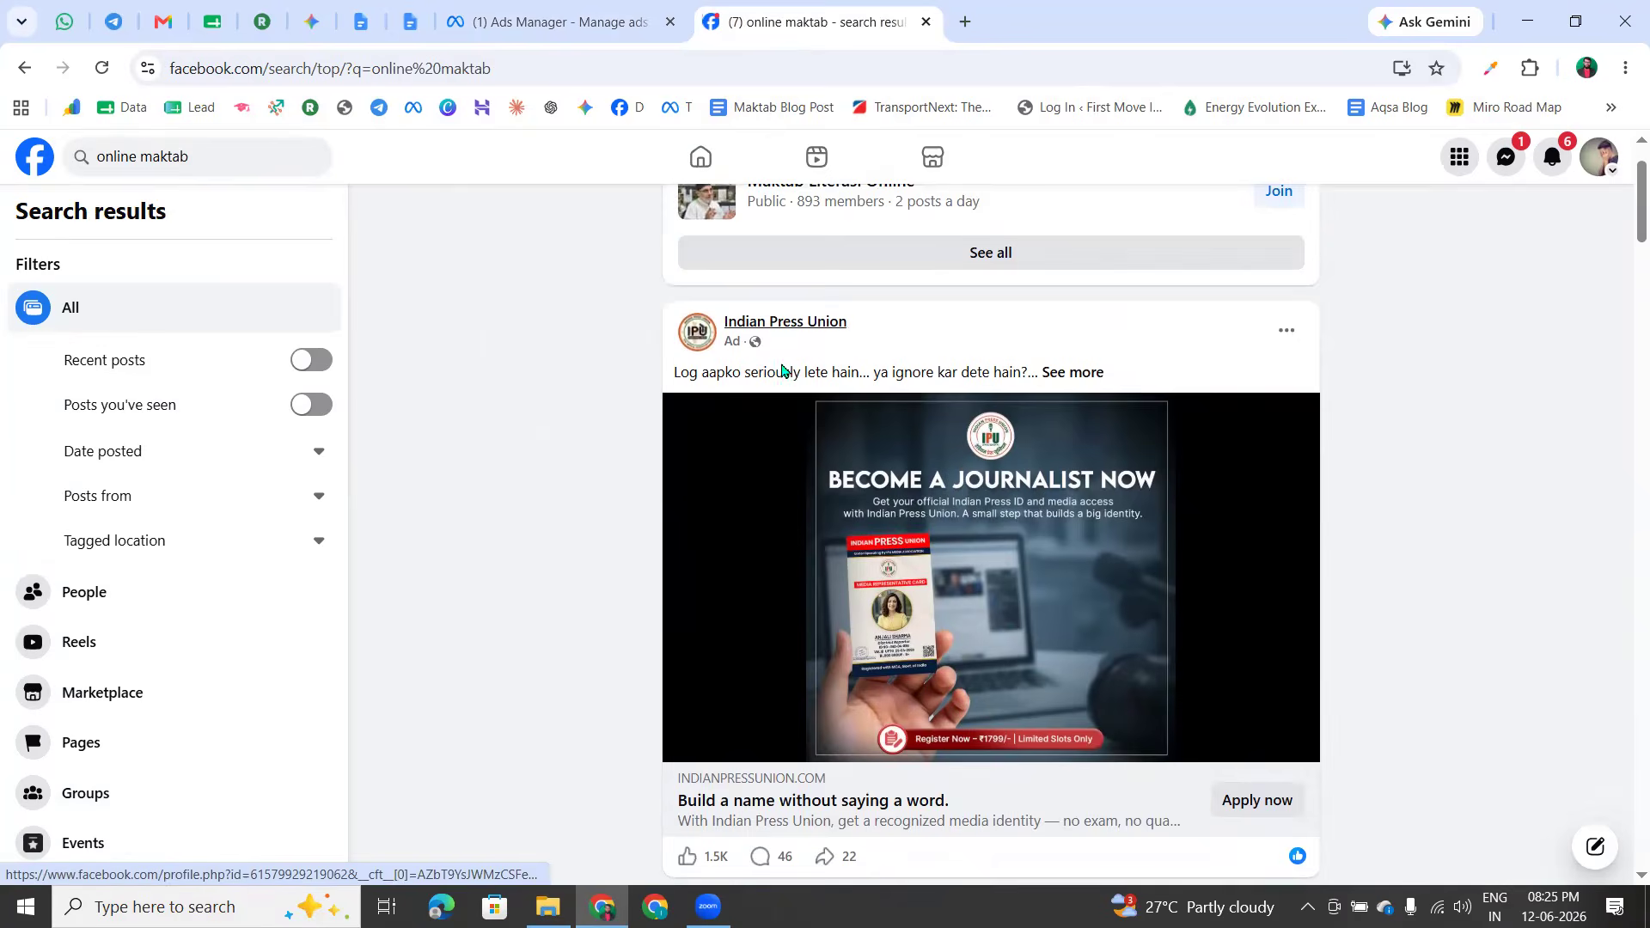
scroll(408, 288, "down", 4)
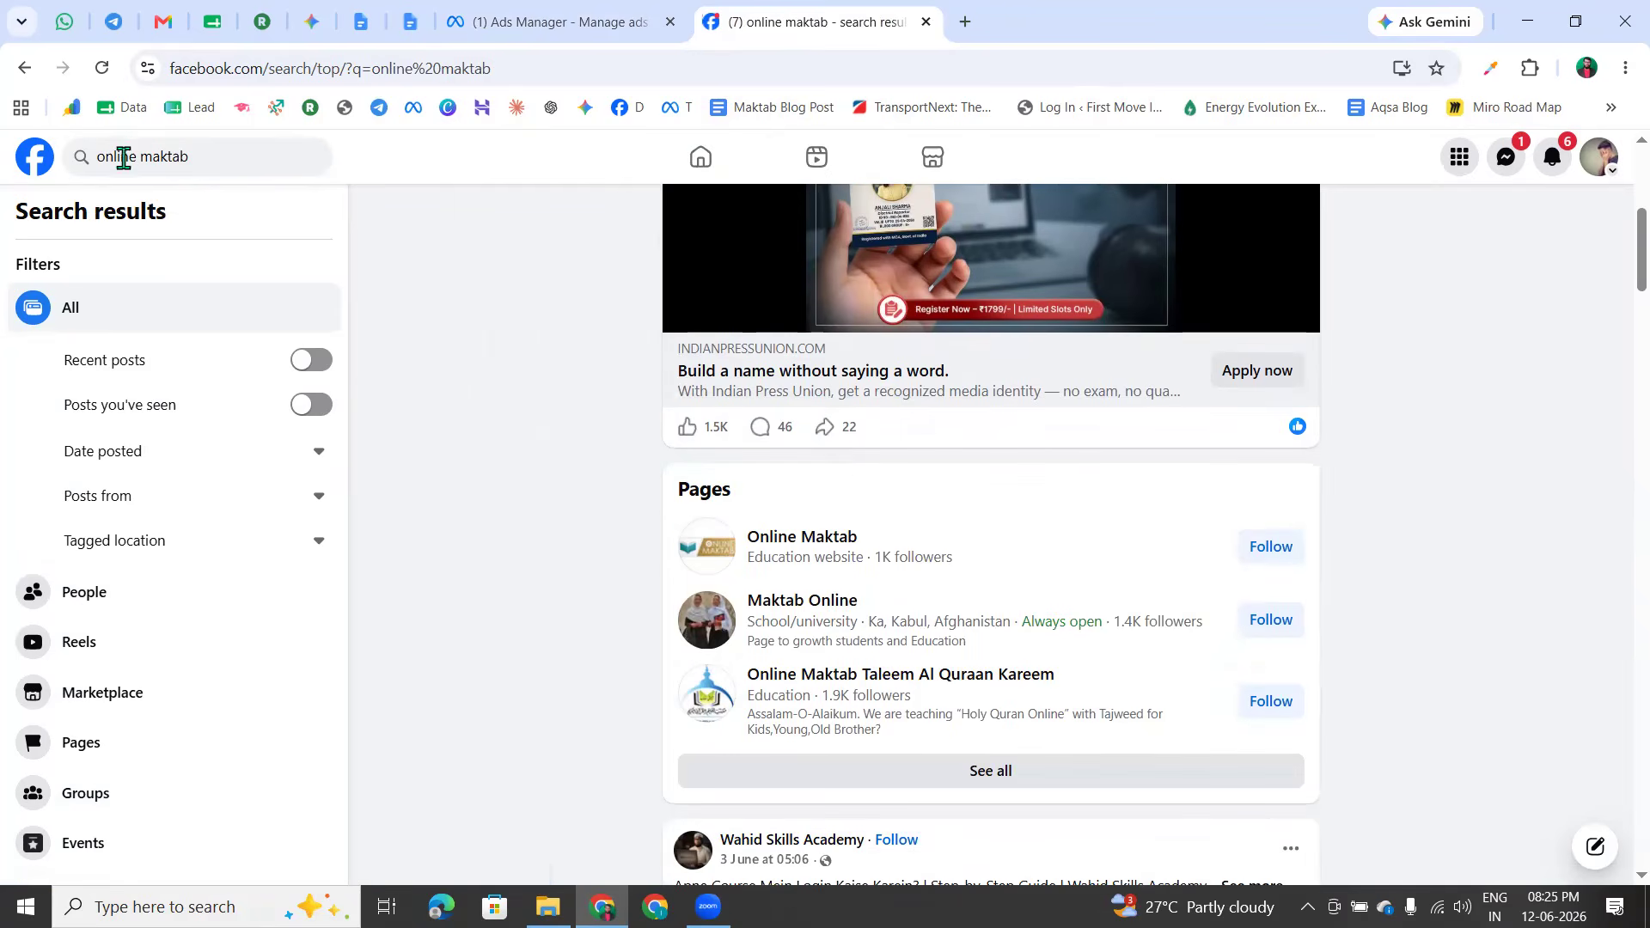
scroll(814, 582, "down", 3)
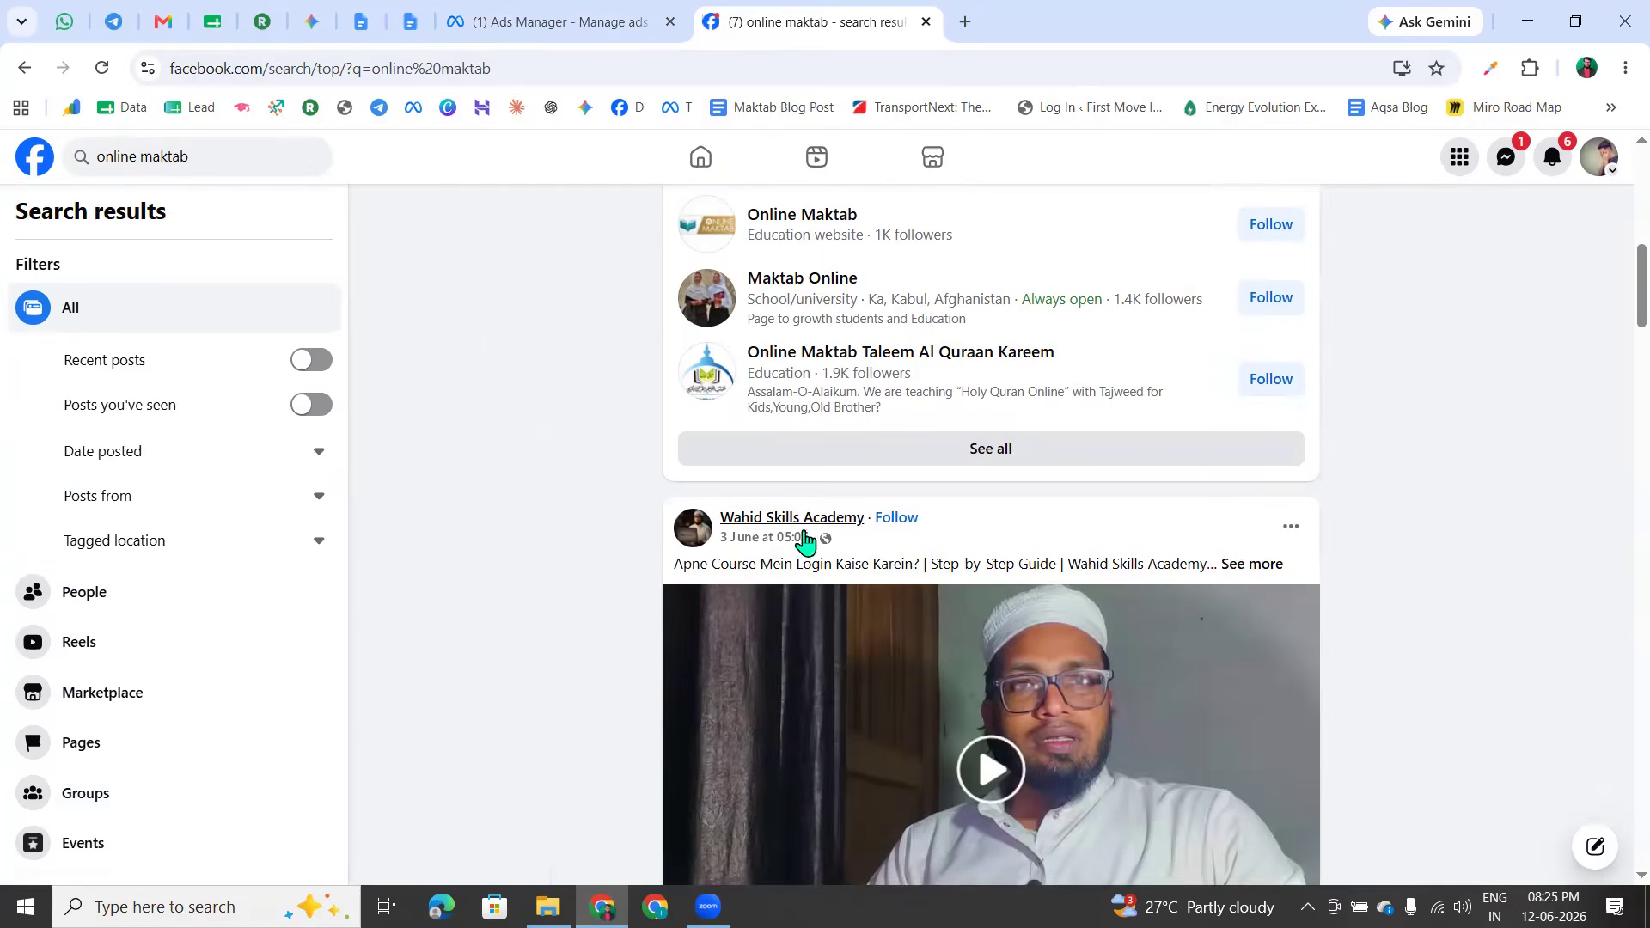
scroll(802, 577, "down", 2)
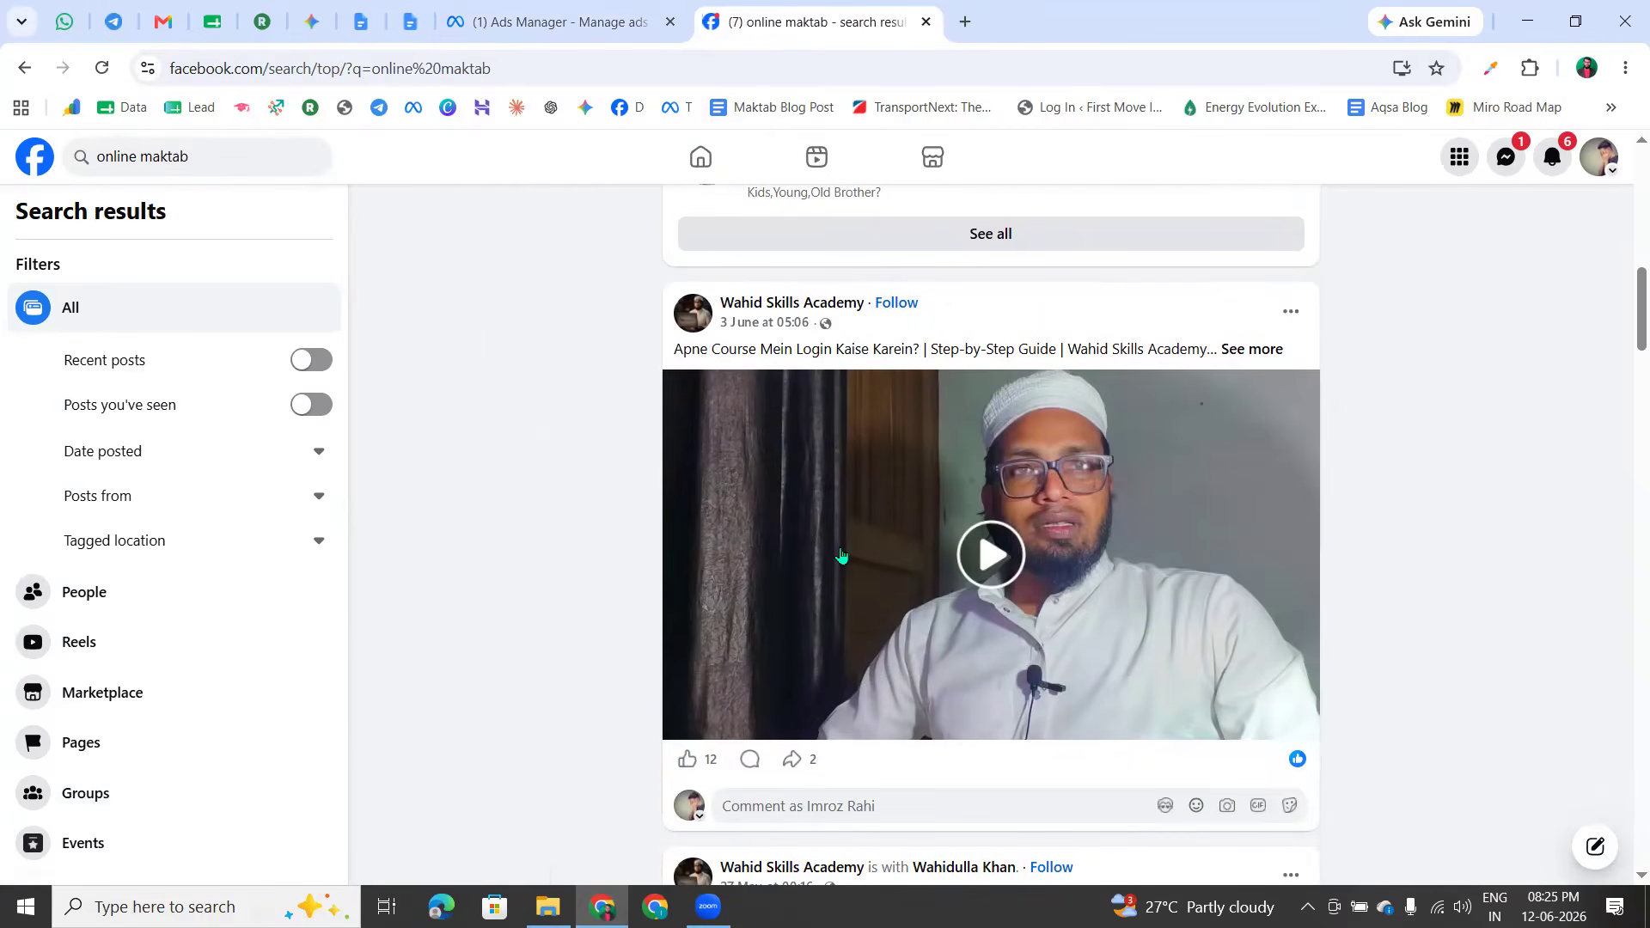
scroll(834, 705, "down", 5)
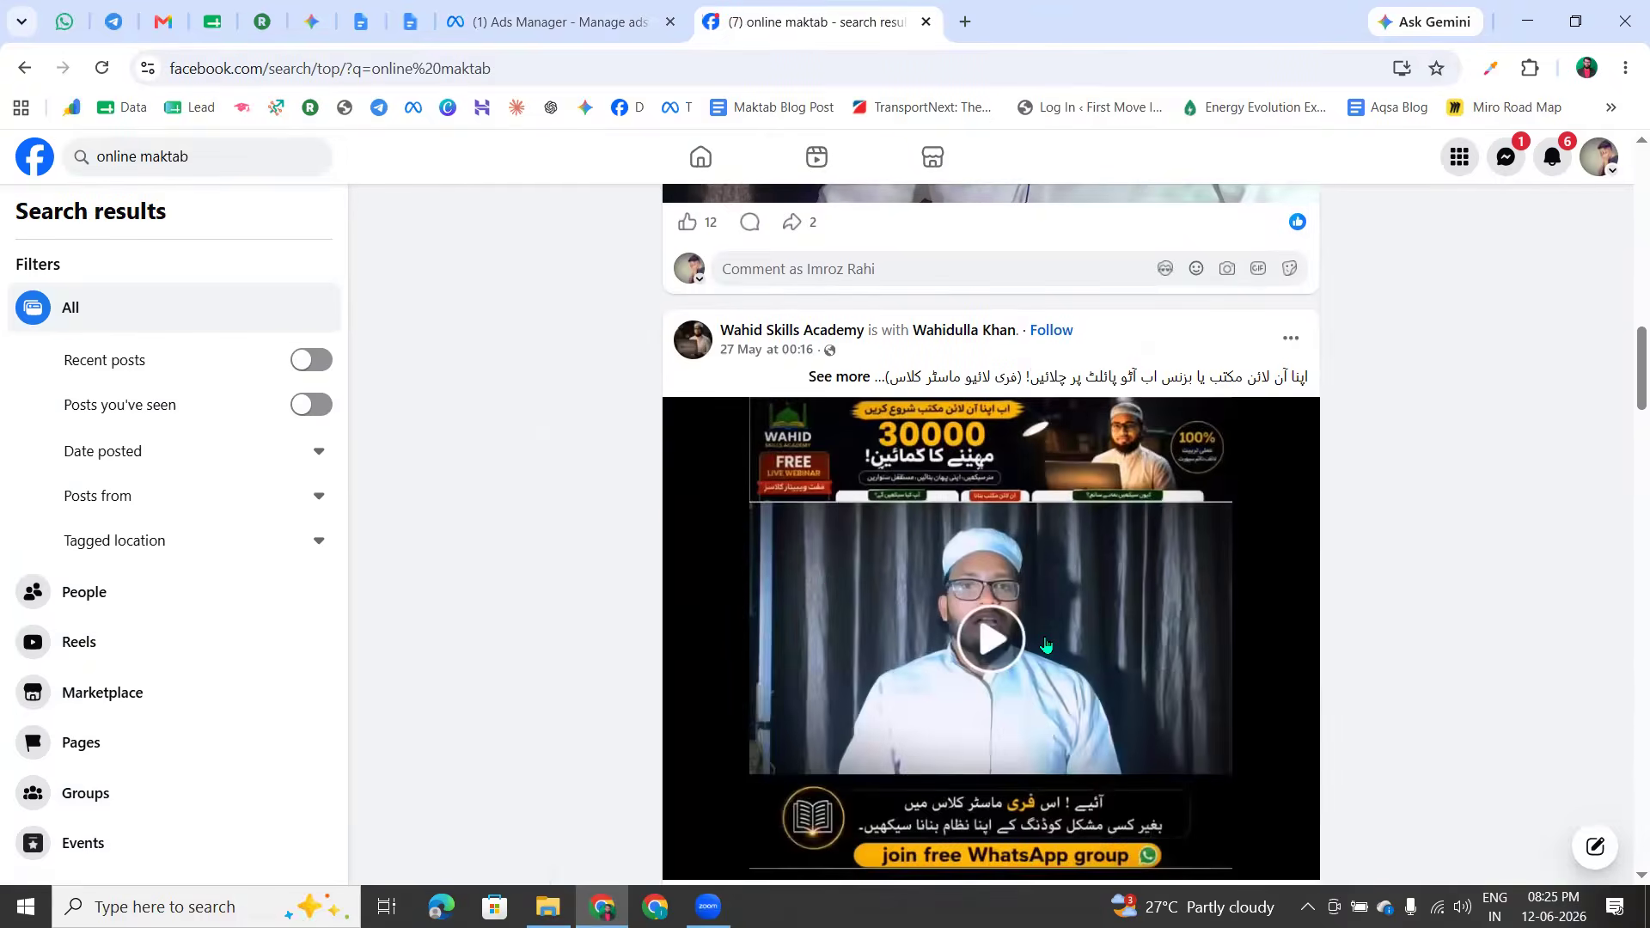
scroll(1046, 644, "down", 8)
scroll(771, 325, "up", 1)
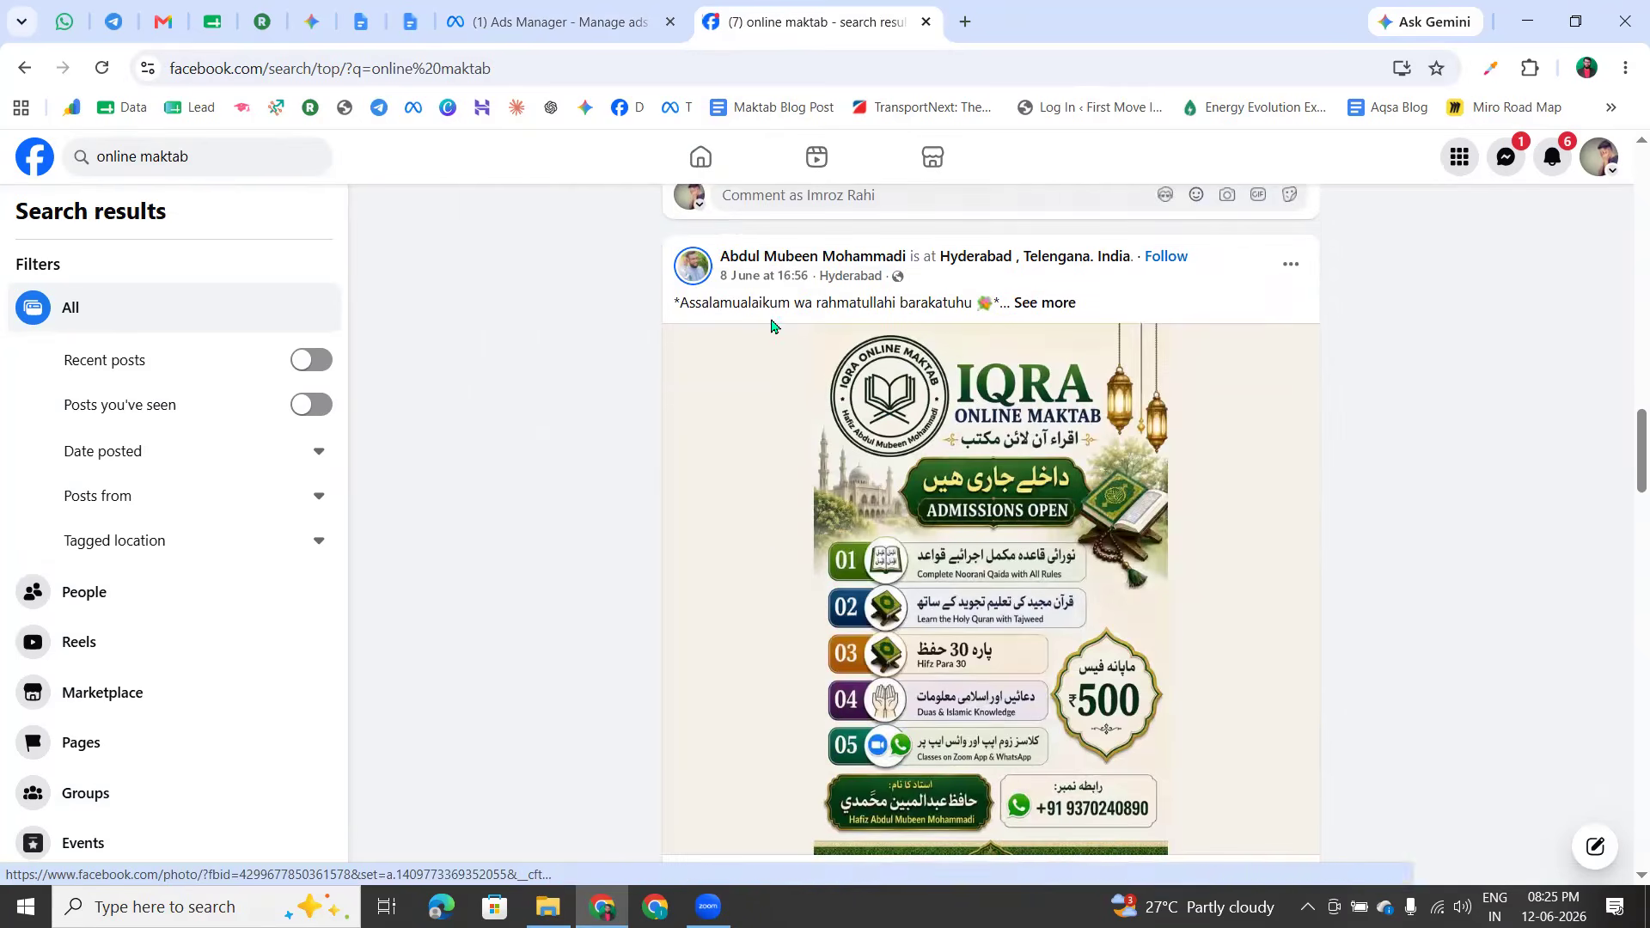
scroll(771, 324, "down", 2)
scroll(913, 650, "down", 2)
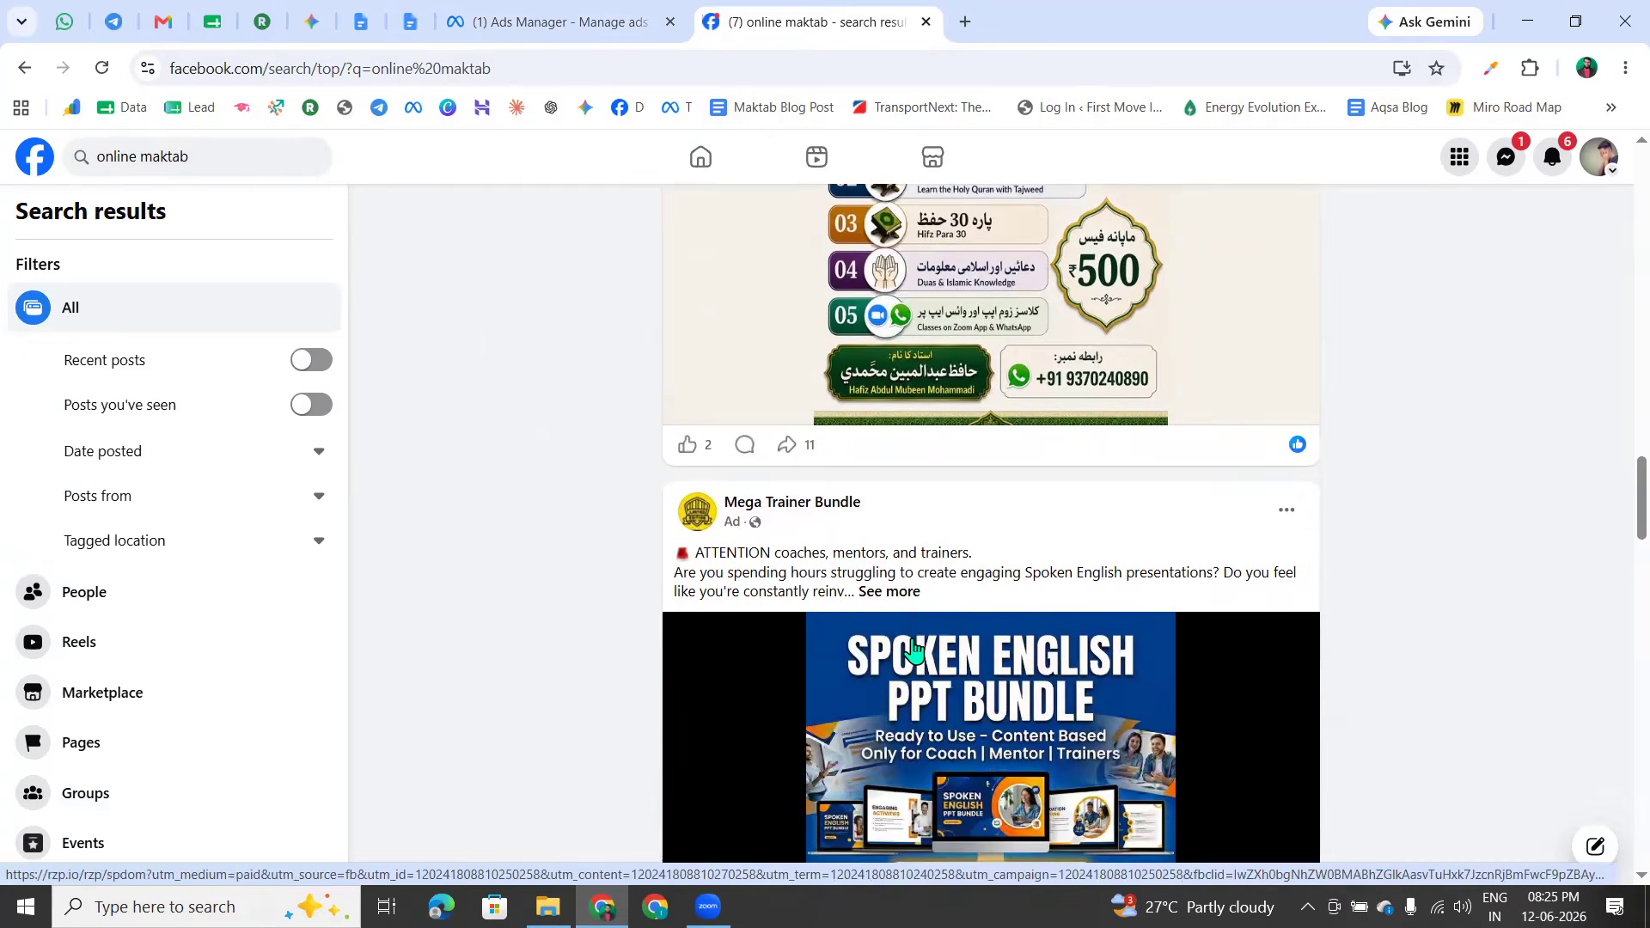
scroll(913, 651, "up", 5)
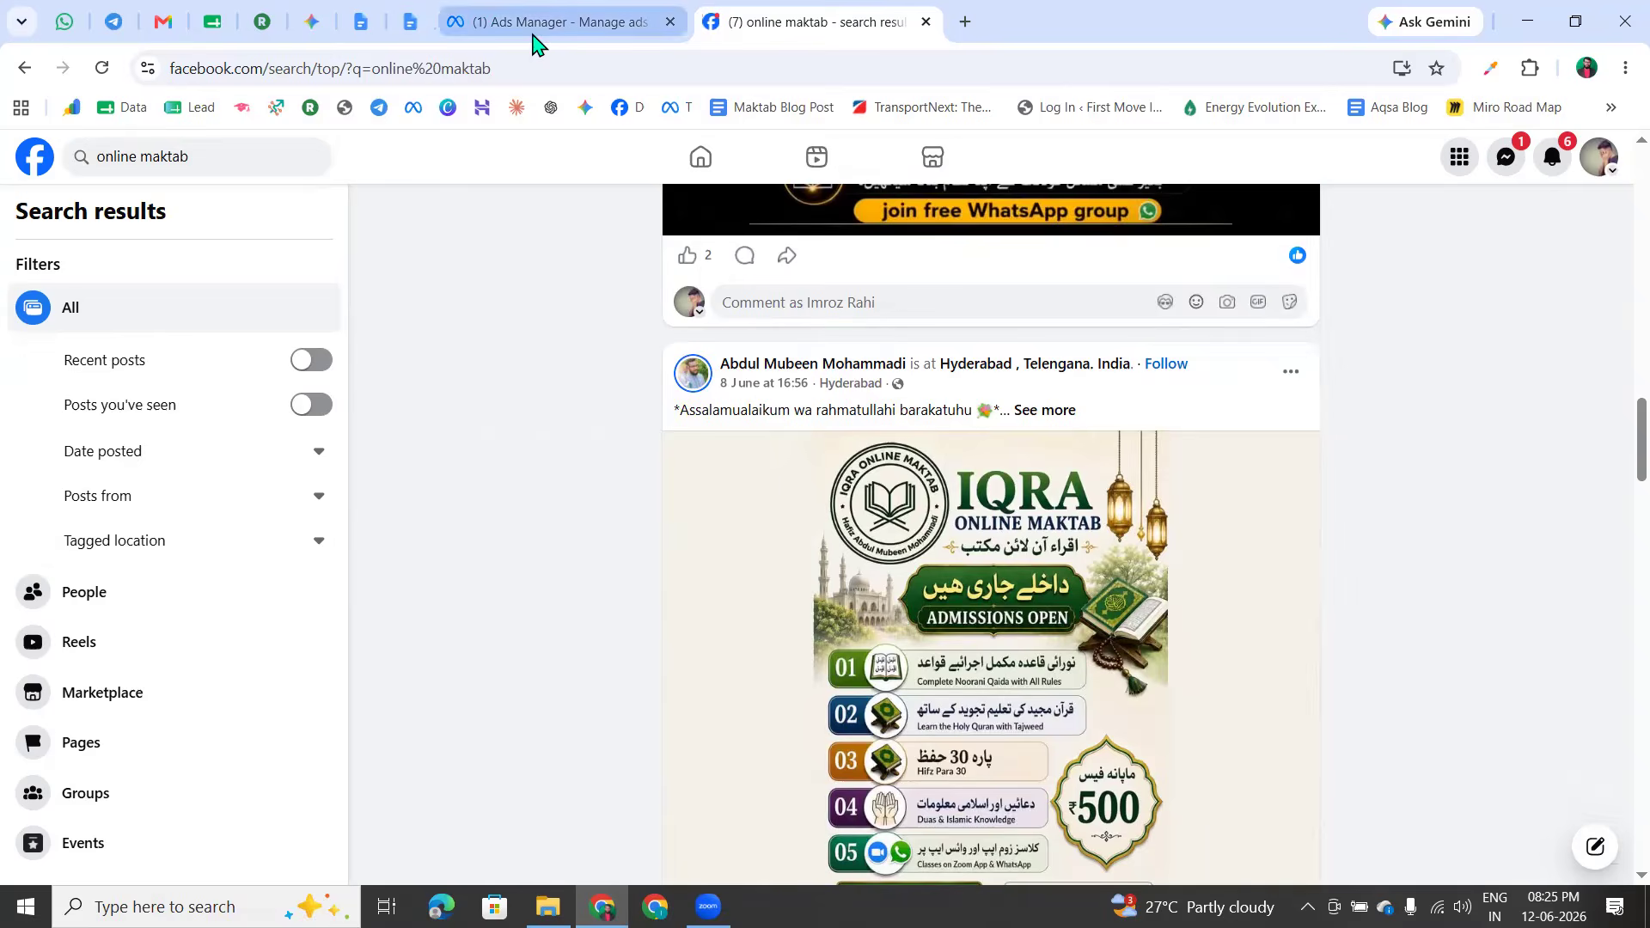
Switch to Ads Manager and include the Facebook search results placement and the Apps and sites group in the ad set
left_click(533, 39)
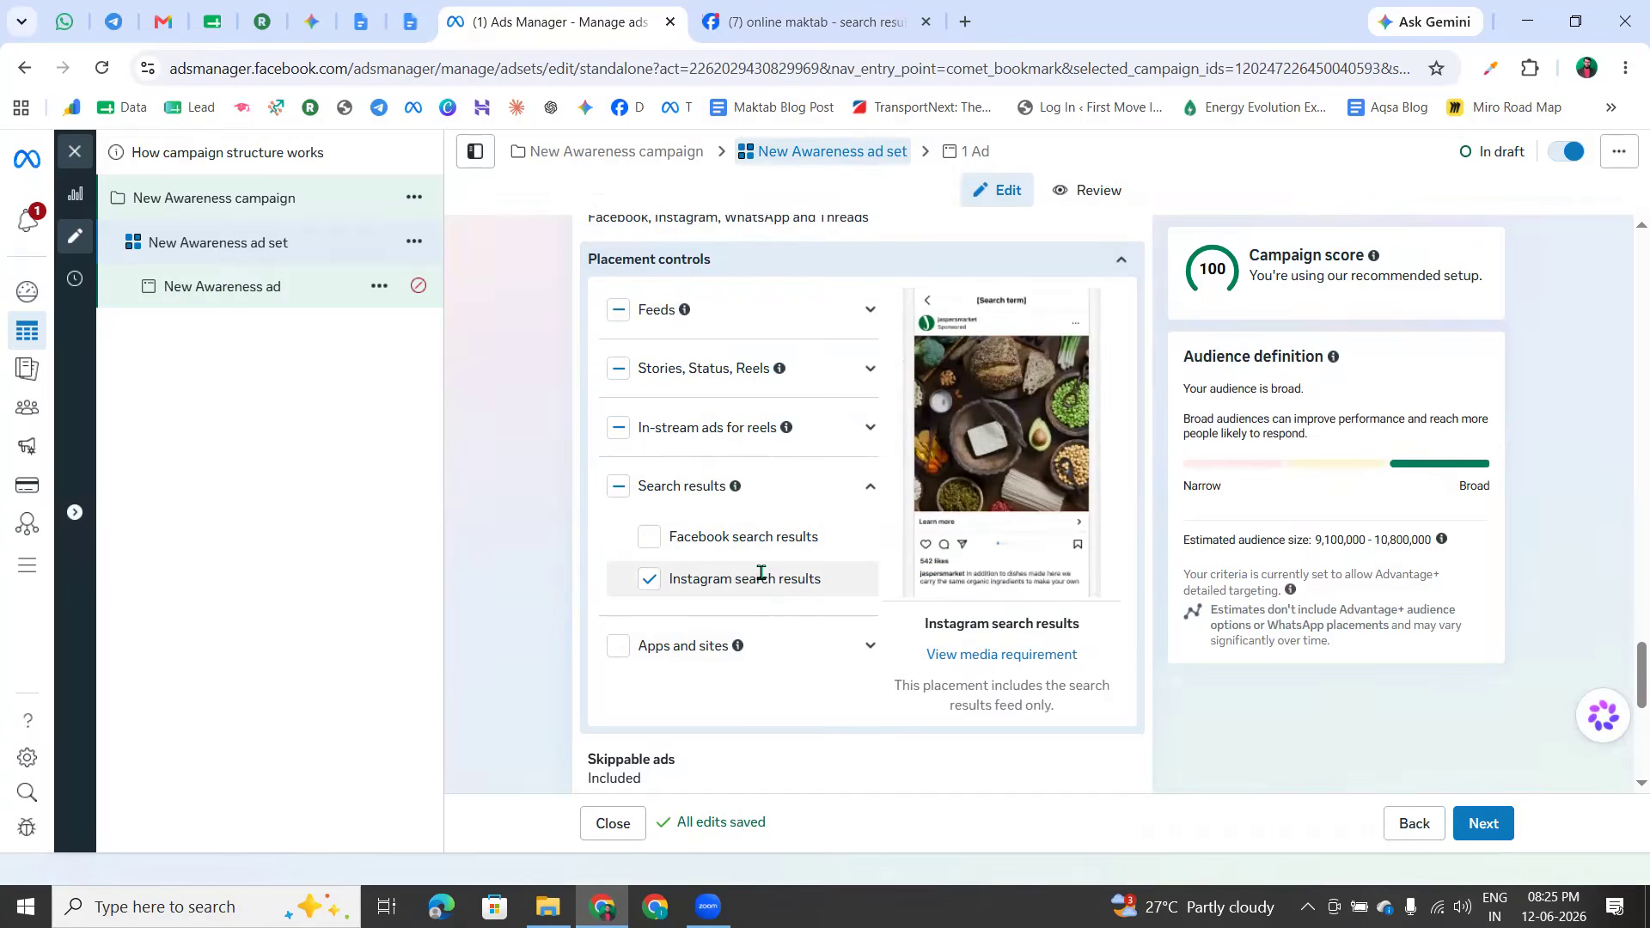
left_click(650, 538)
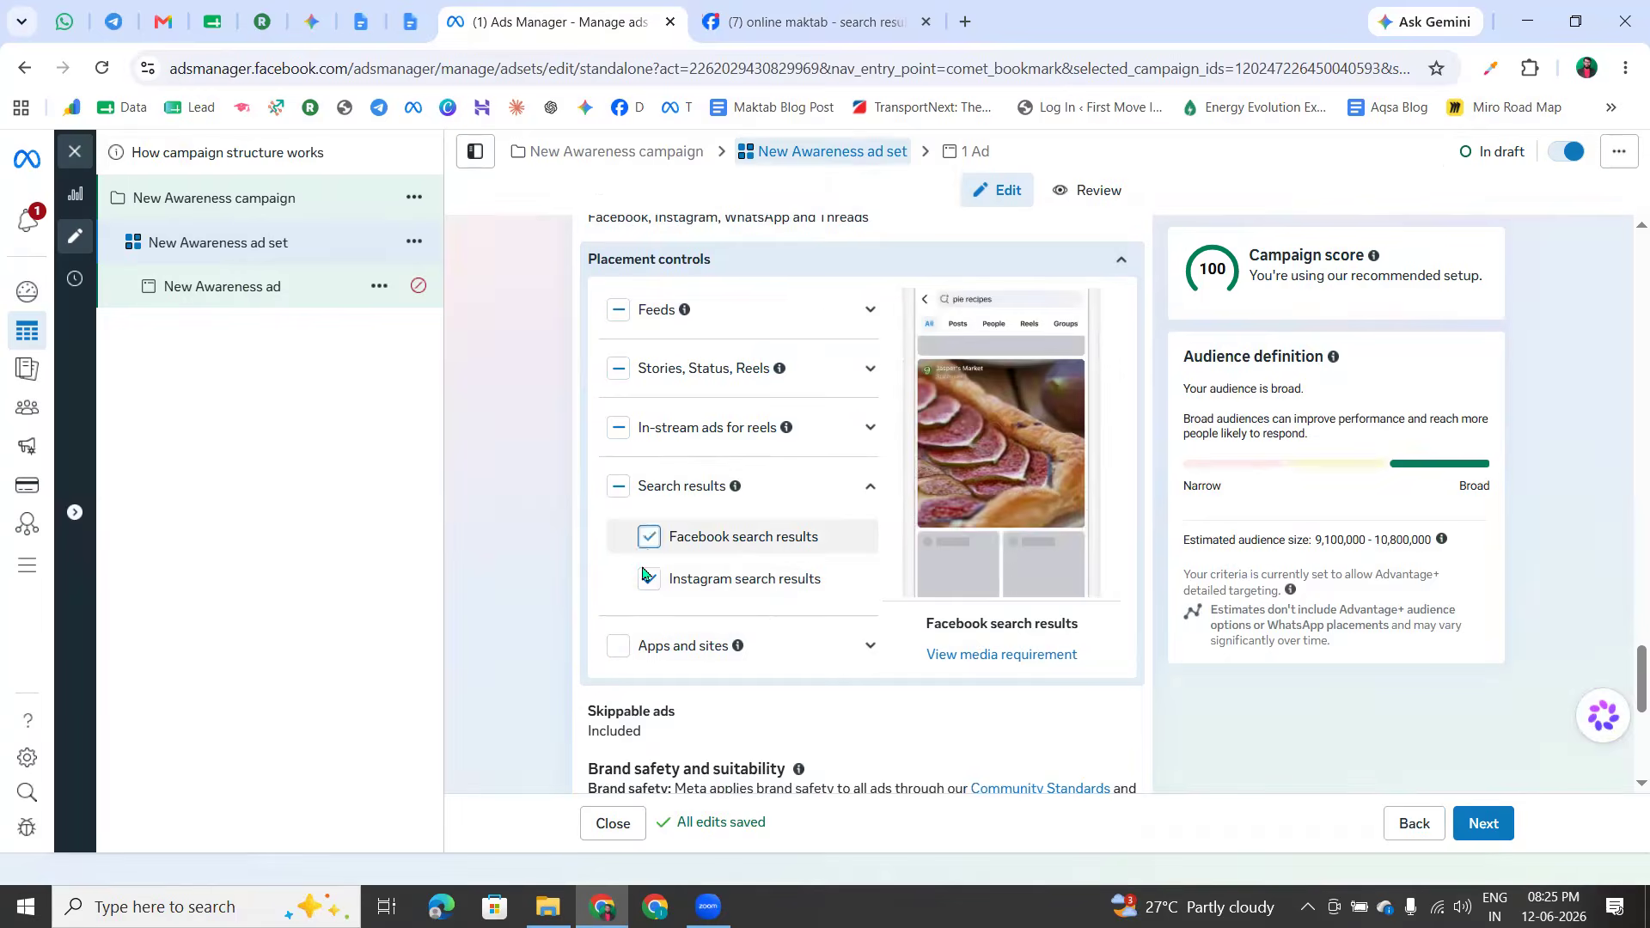
scroll(602, 619, "down", 4)
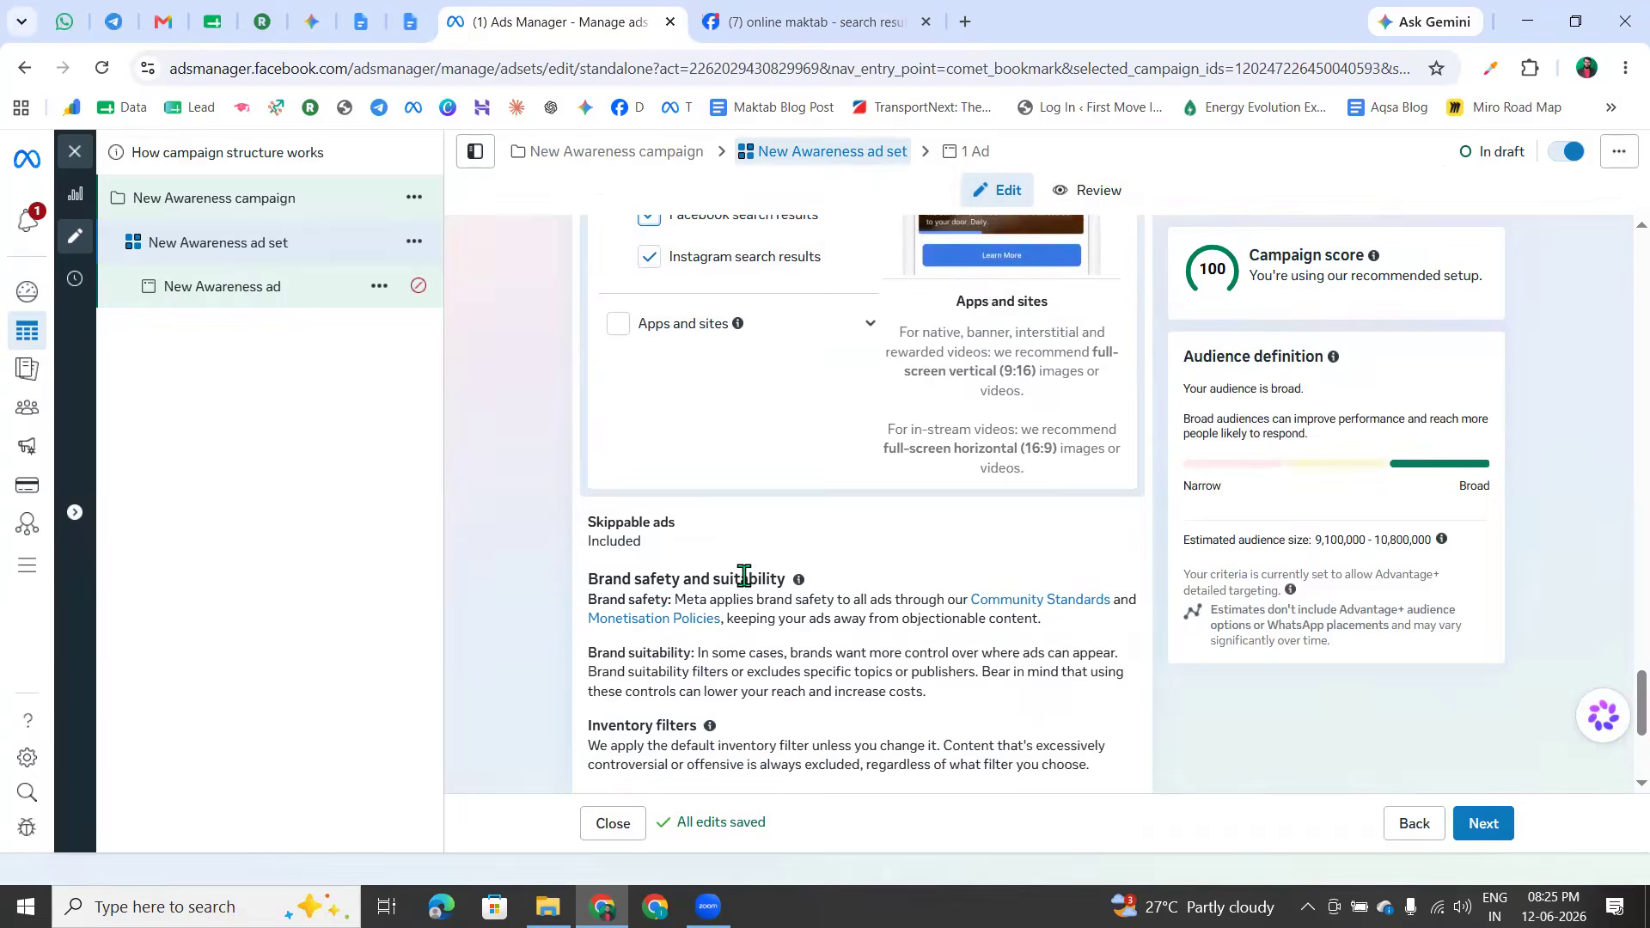
left_click(870, 323)
scroll(762, 571, "down", 1)
scroll(762, 571, "up", 2)
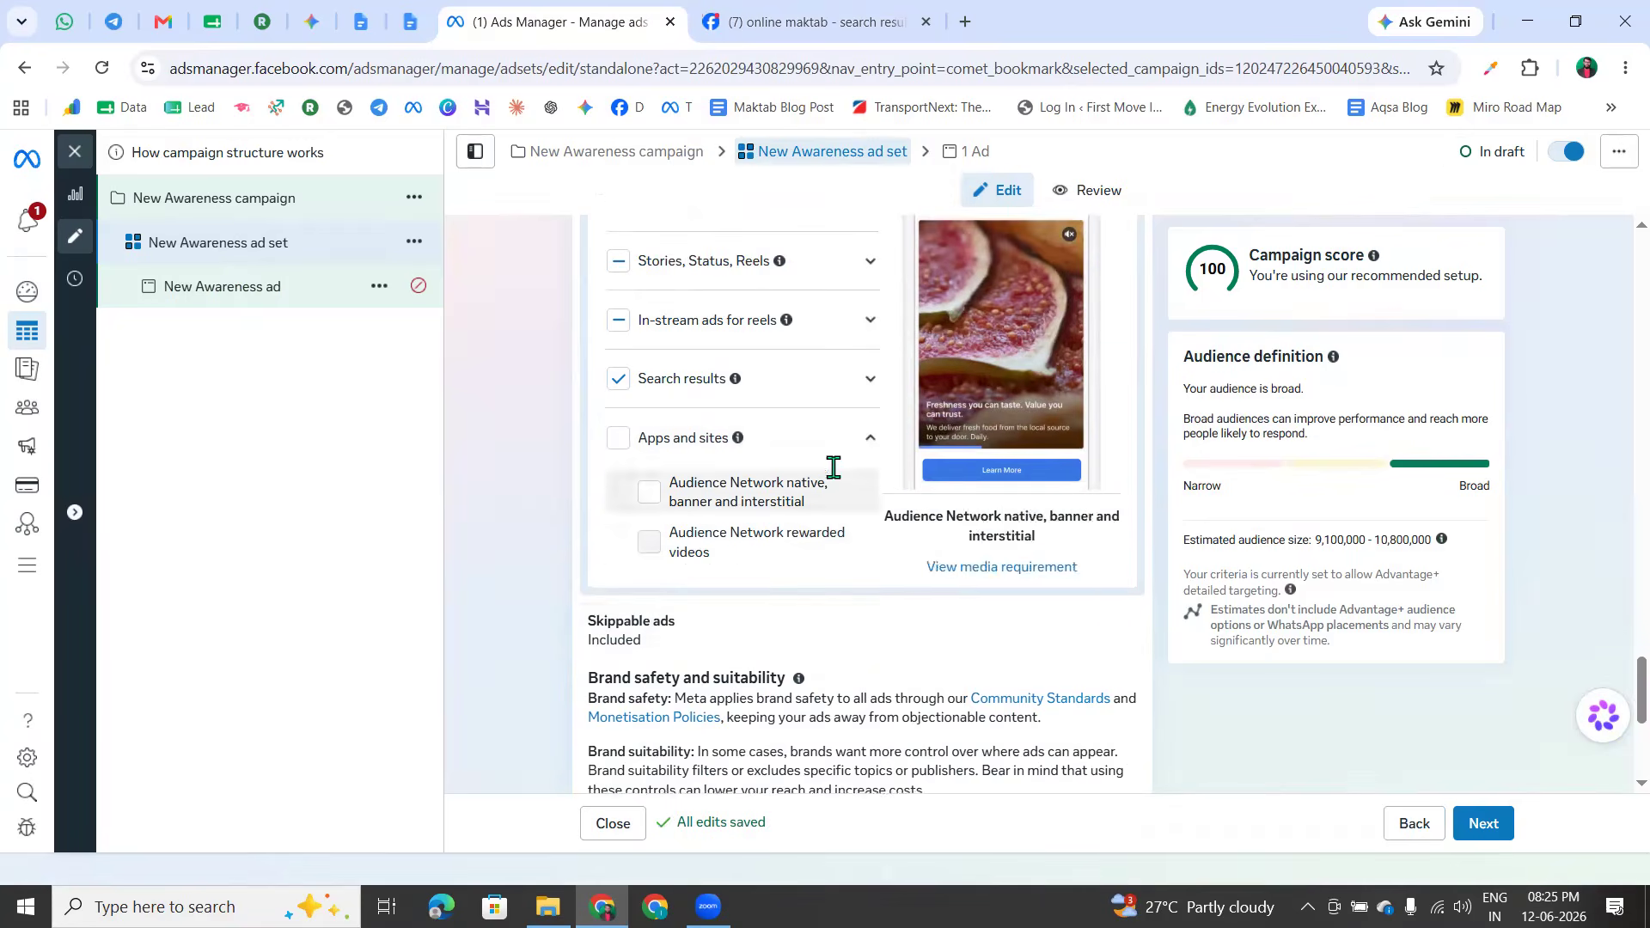
left_click(868, 438)
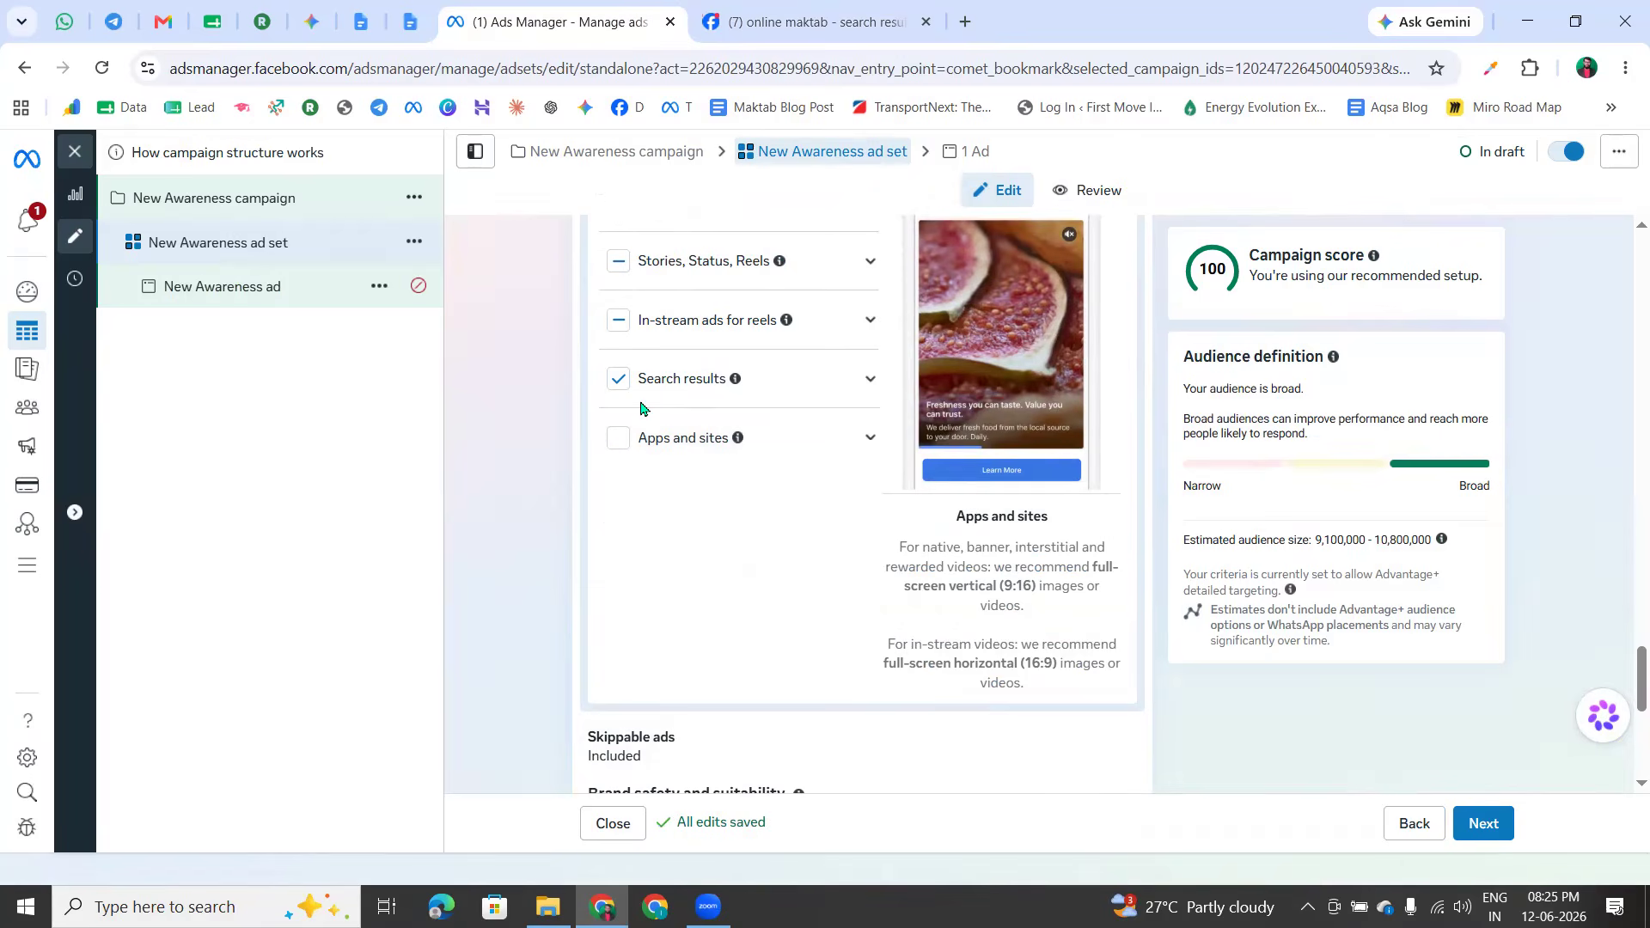
left_click(674, 446)
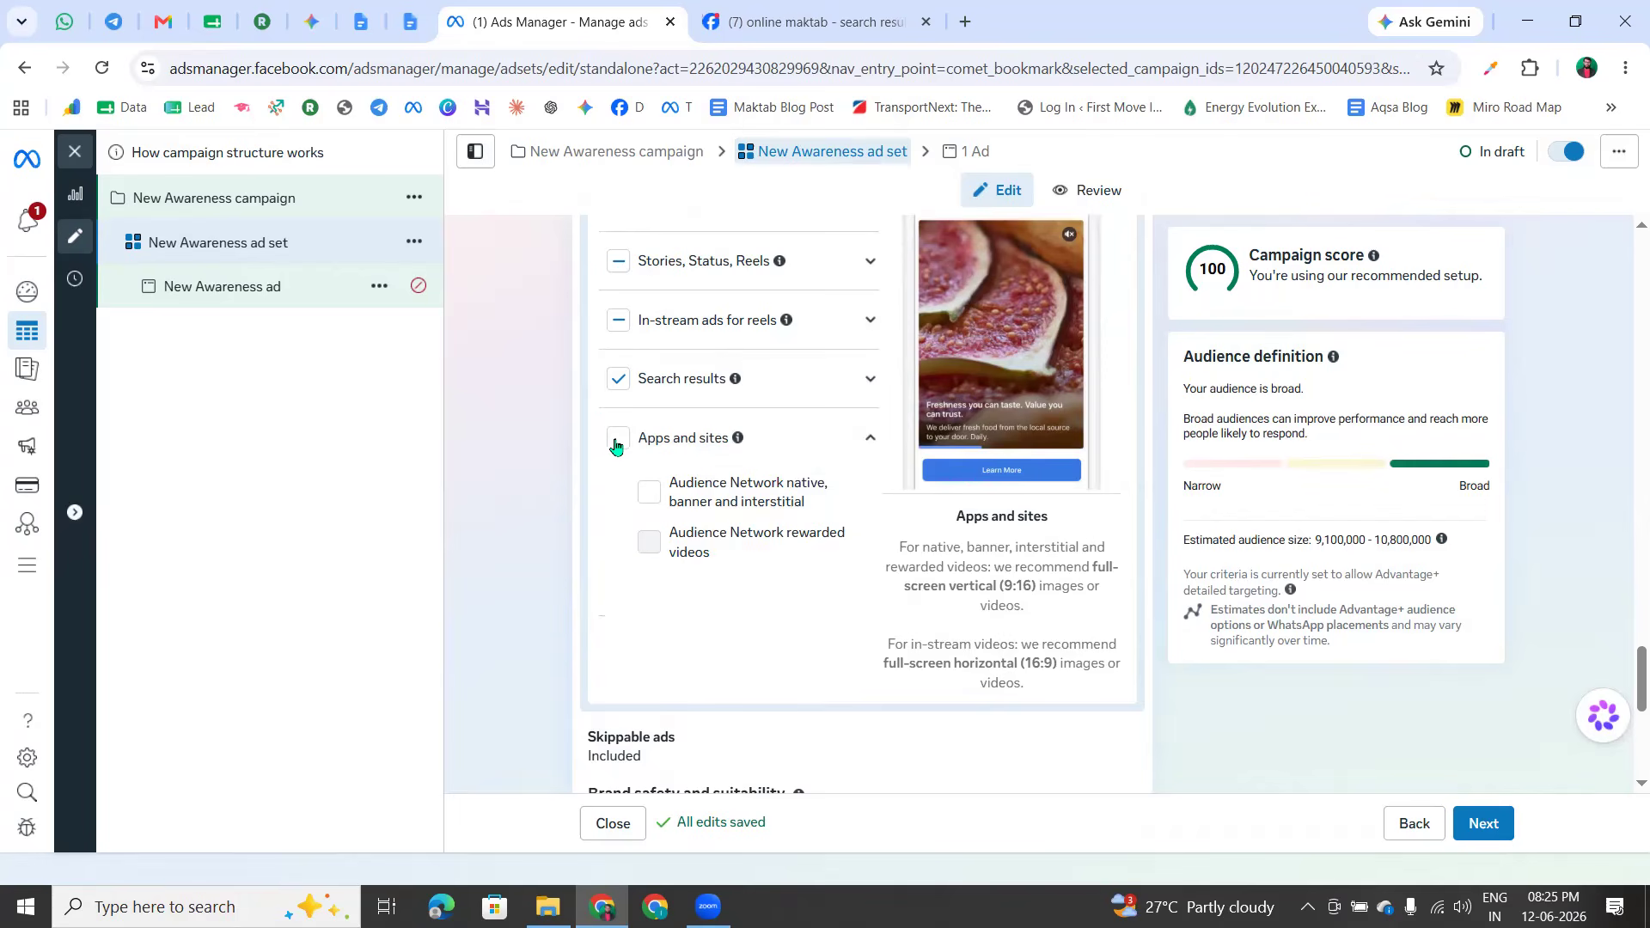
left_click(618, 440)
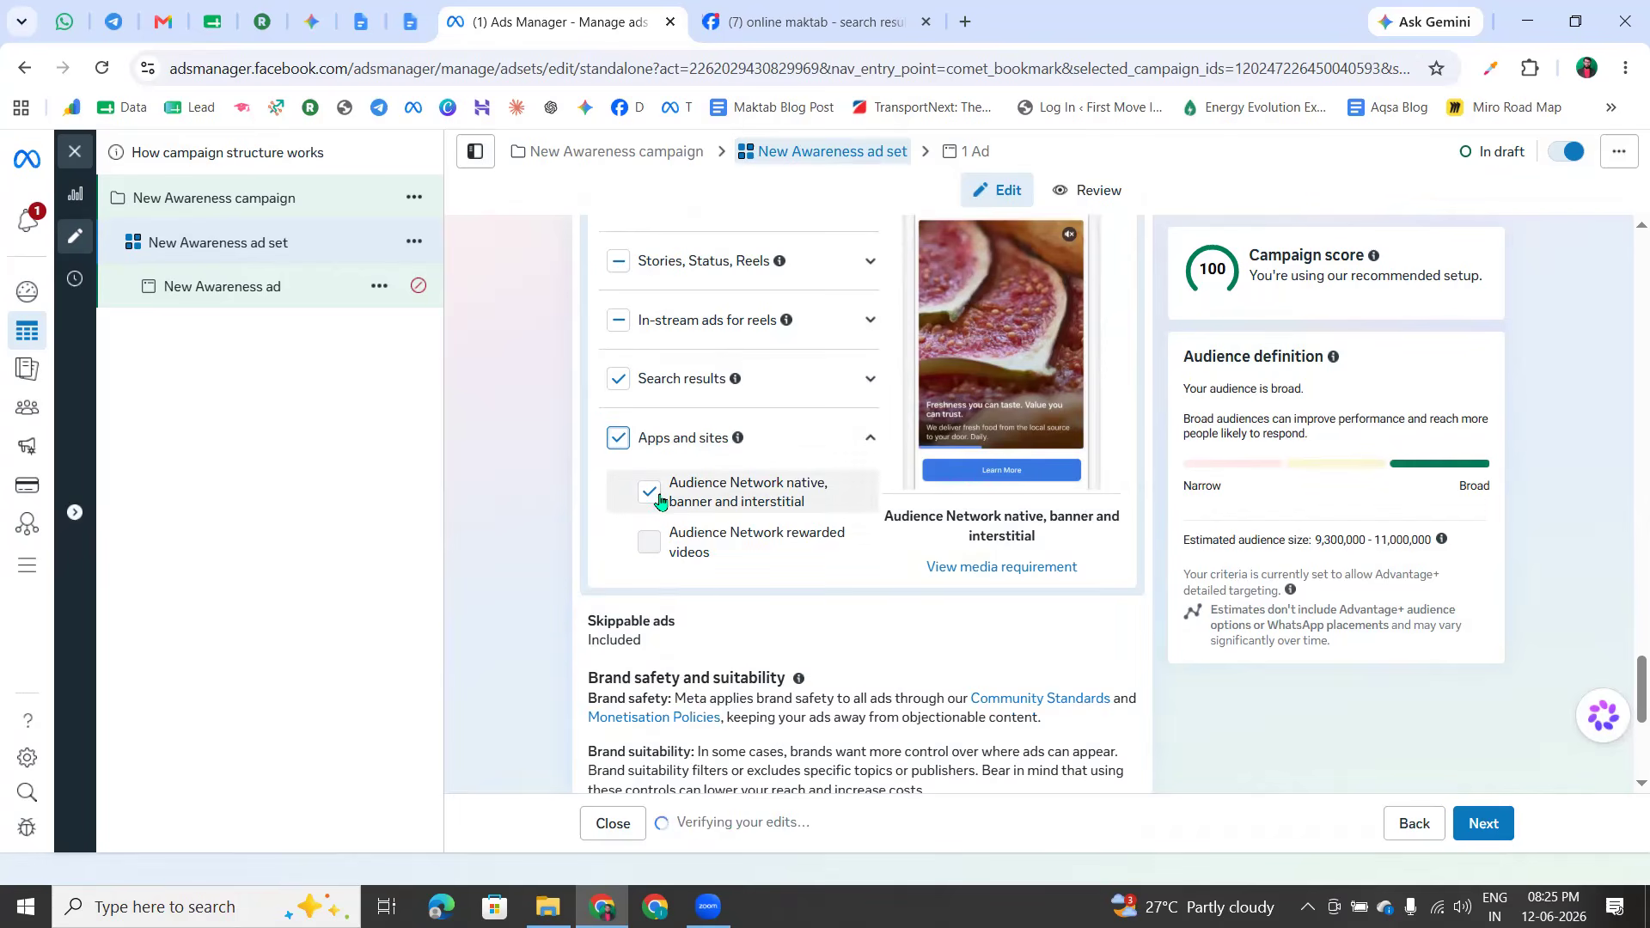
Examine the Audience Network native, banner and interstitial placement and the Audience Network rewarded videos placement, highlighting their names and viewing their previews
left_click_drag(672, 483, 808, 508)
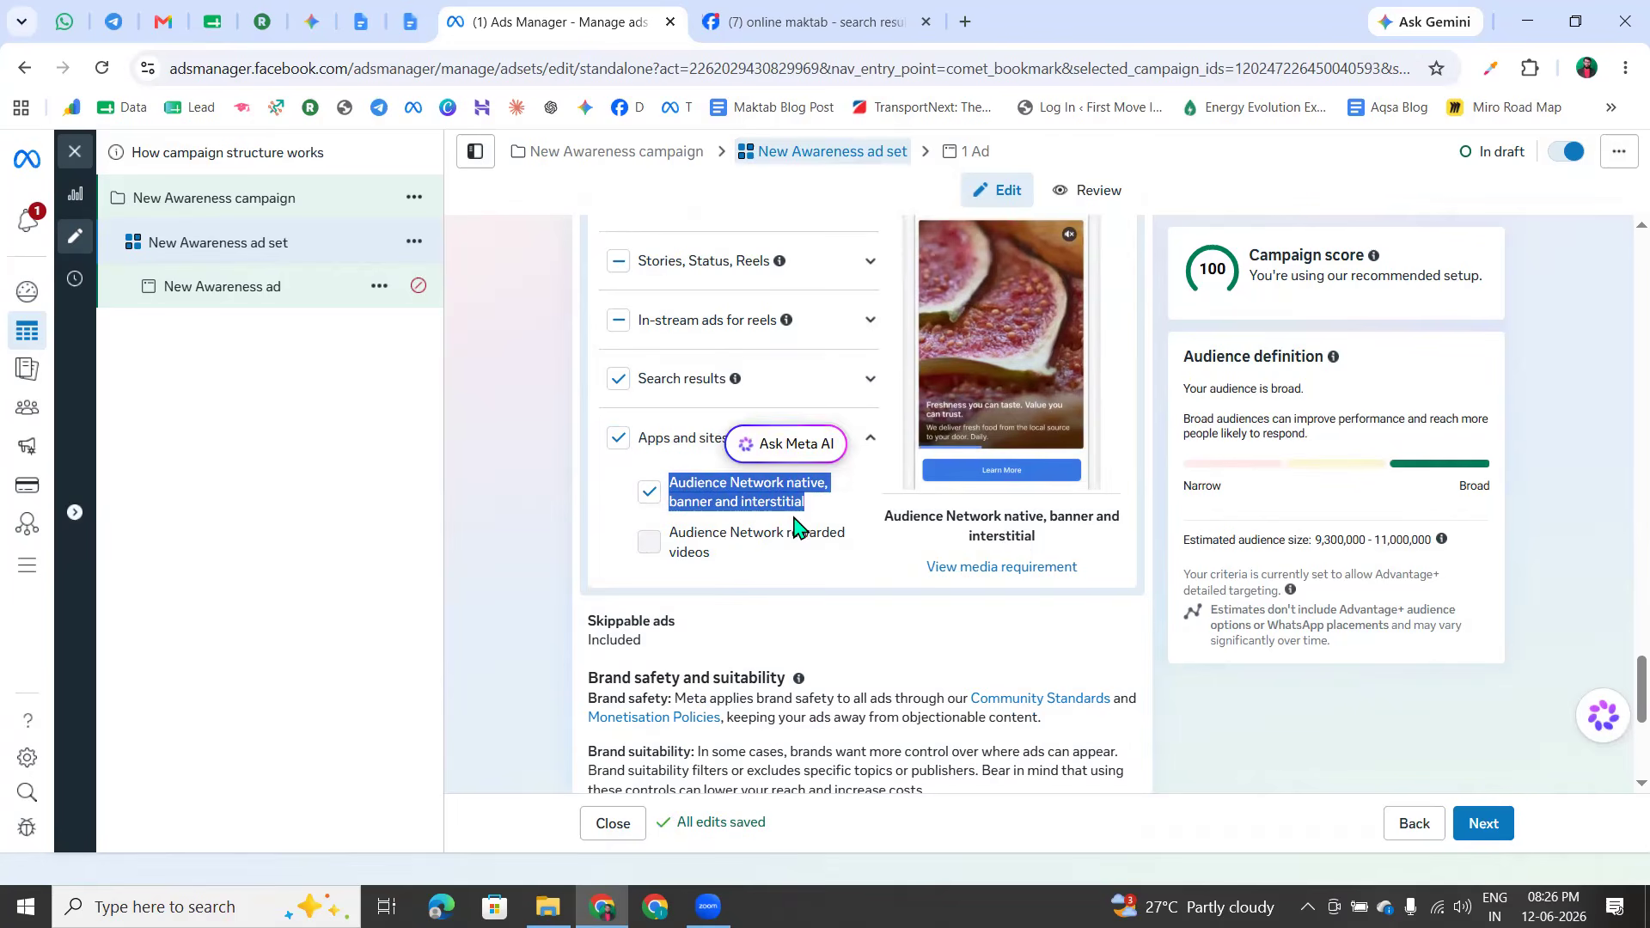
left_click(753, 507)
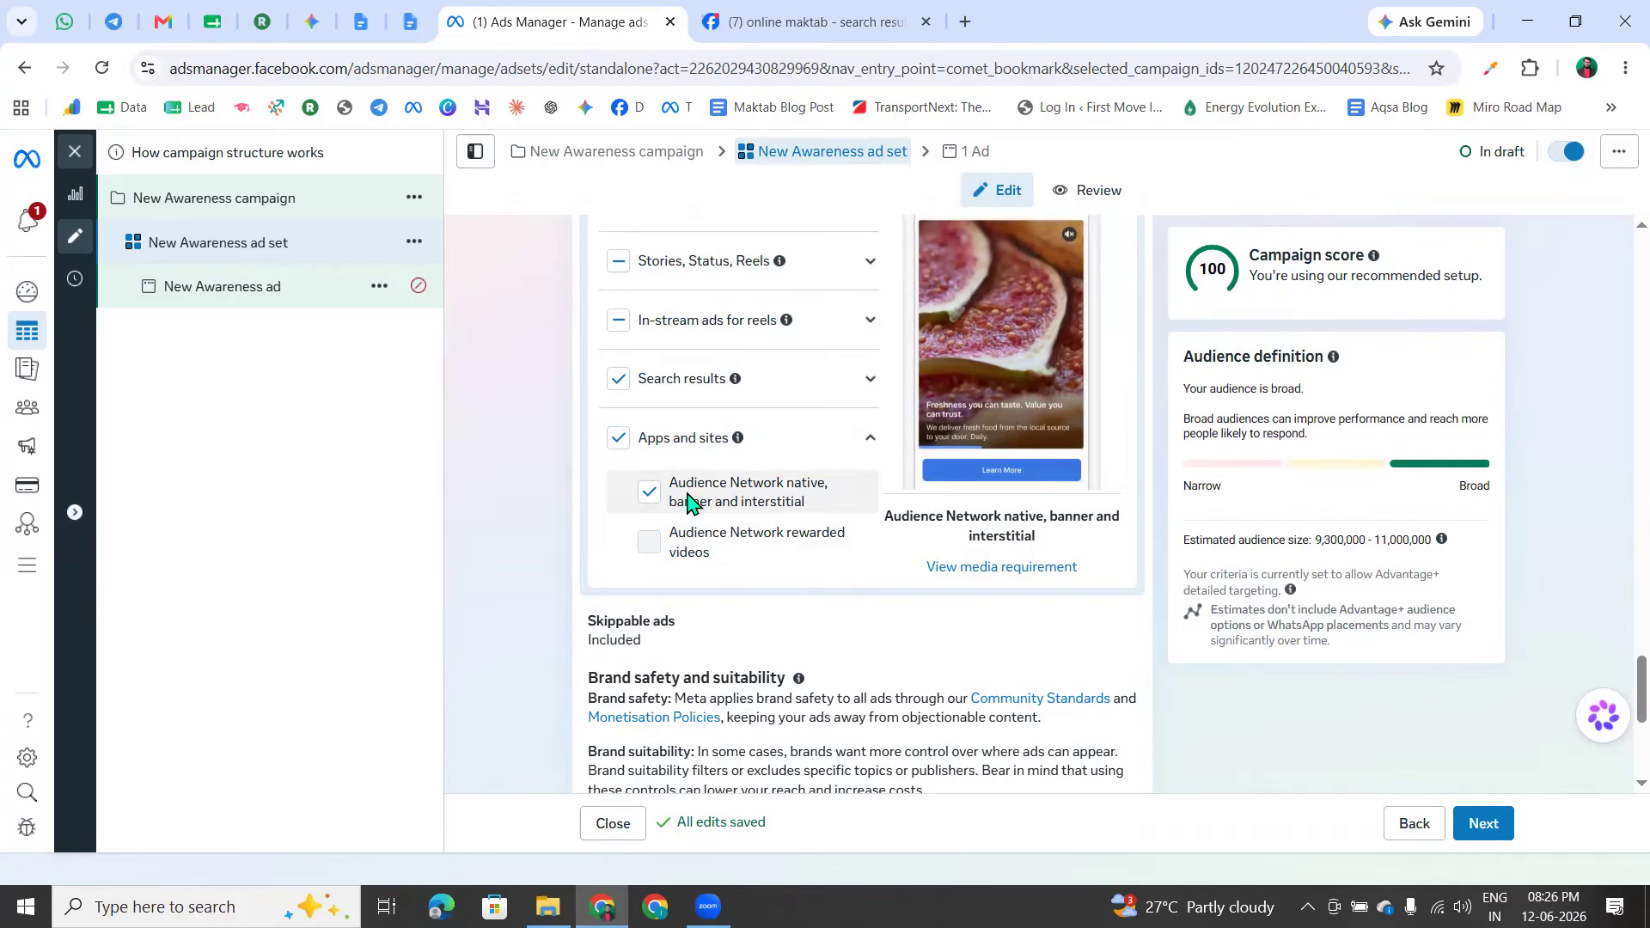
scroll(959, 443, "up", 2)
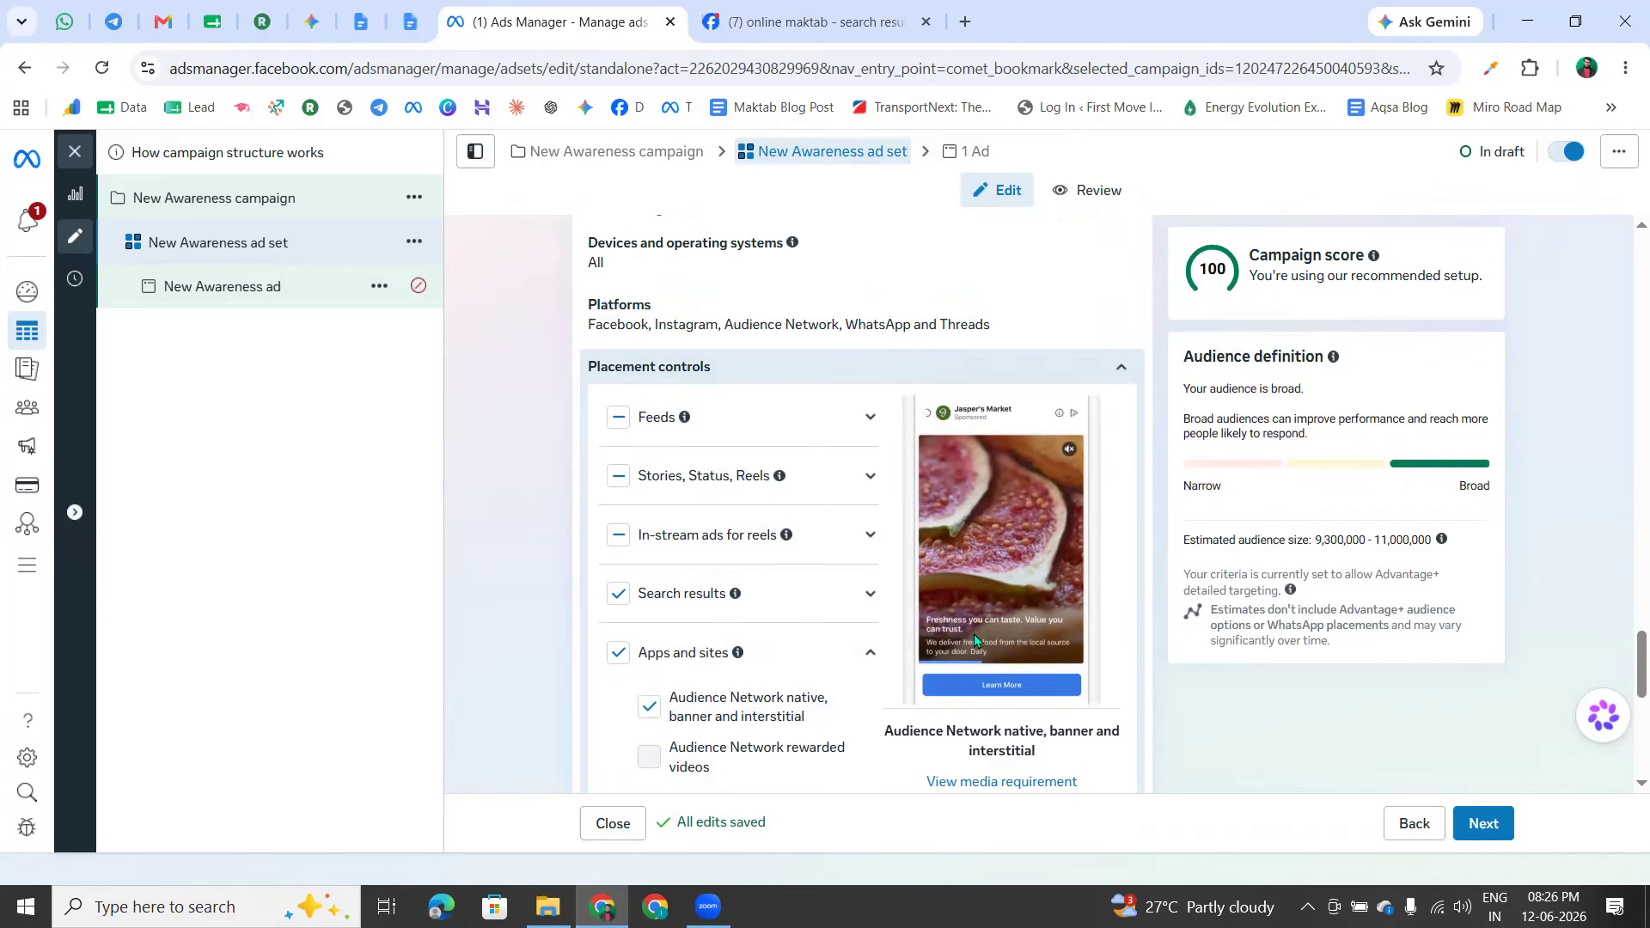
left_click_drag(670, 747, 710, 778)
left_click(708, 749)
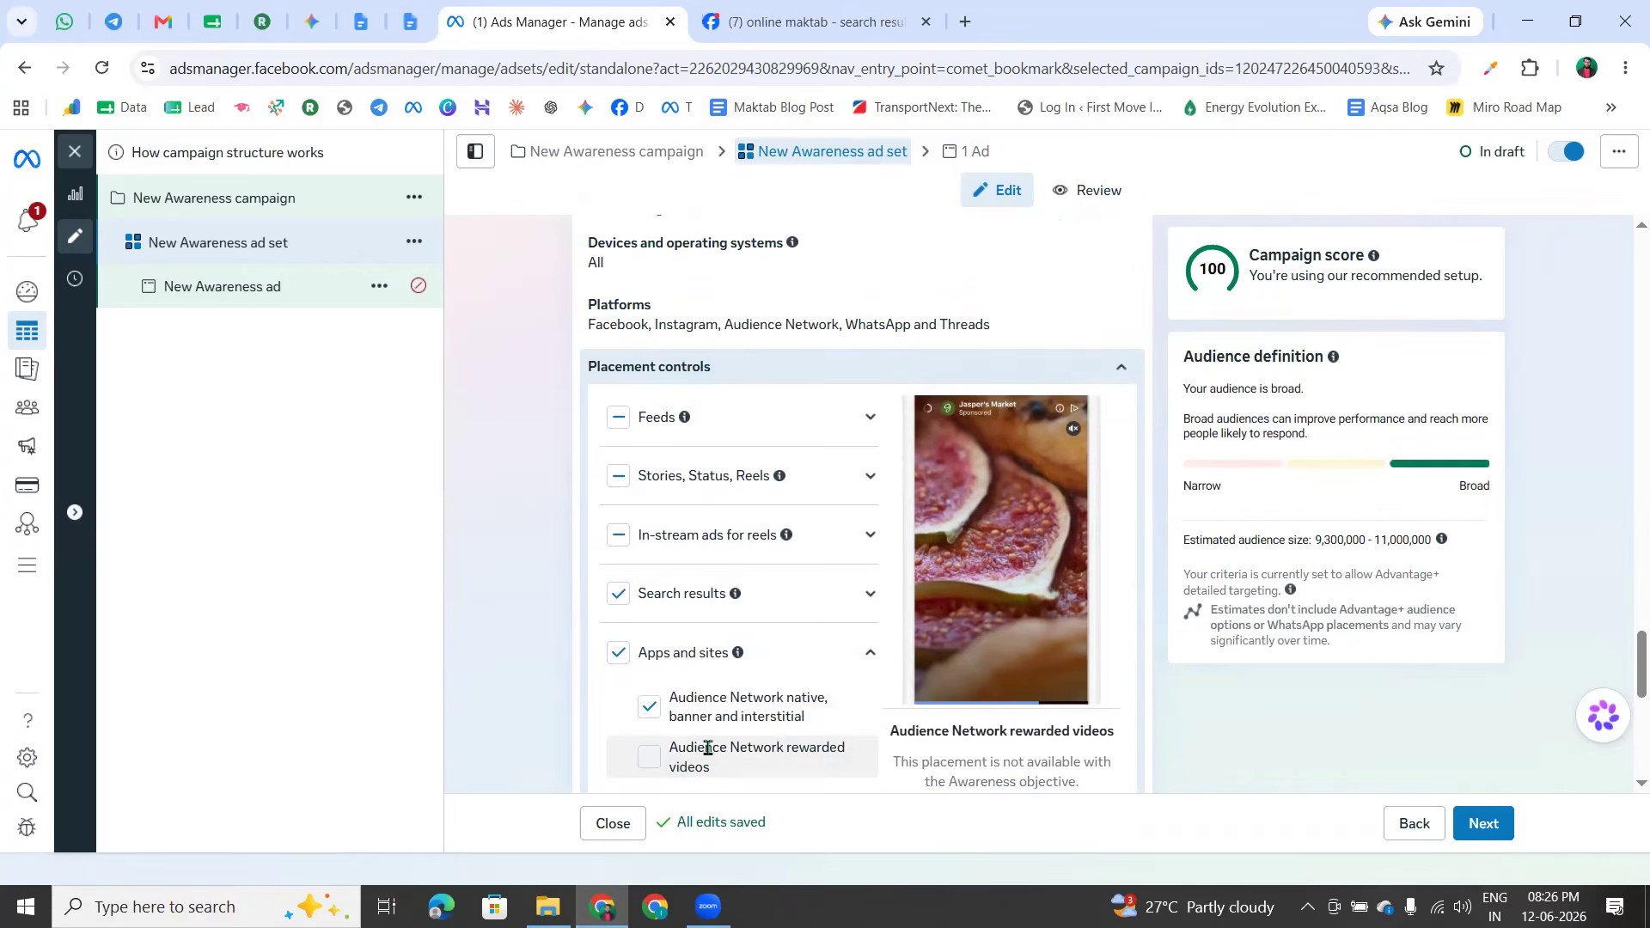
scroll(721, 744, "down", 3)
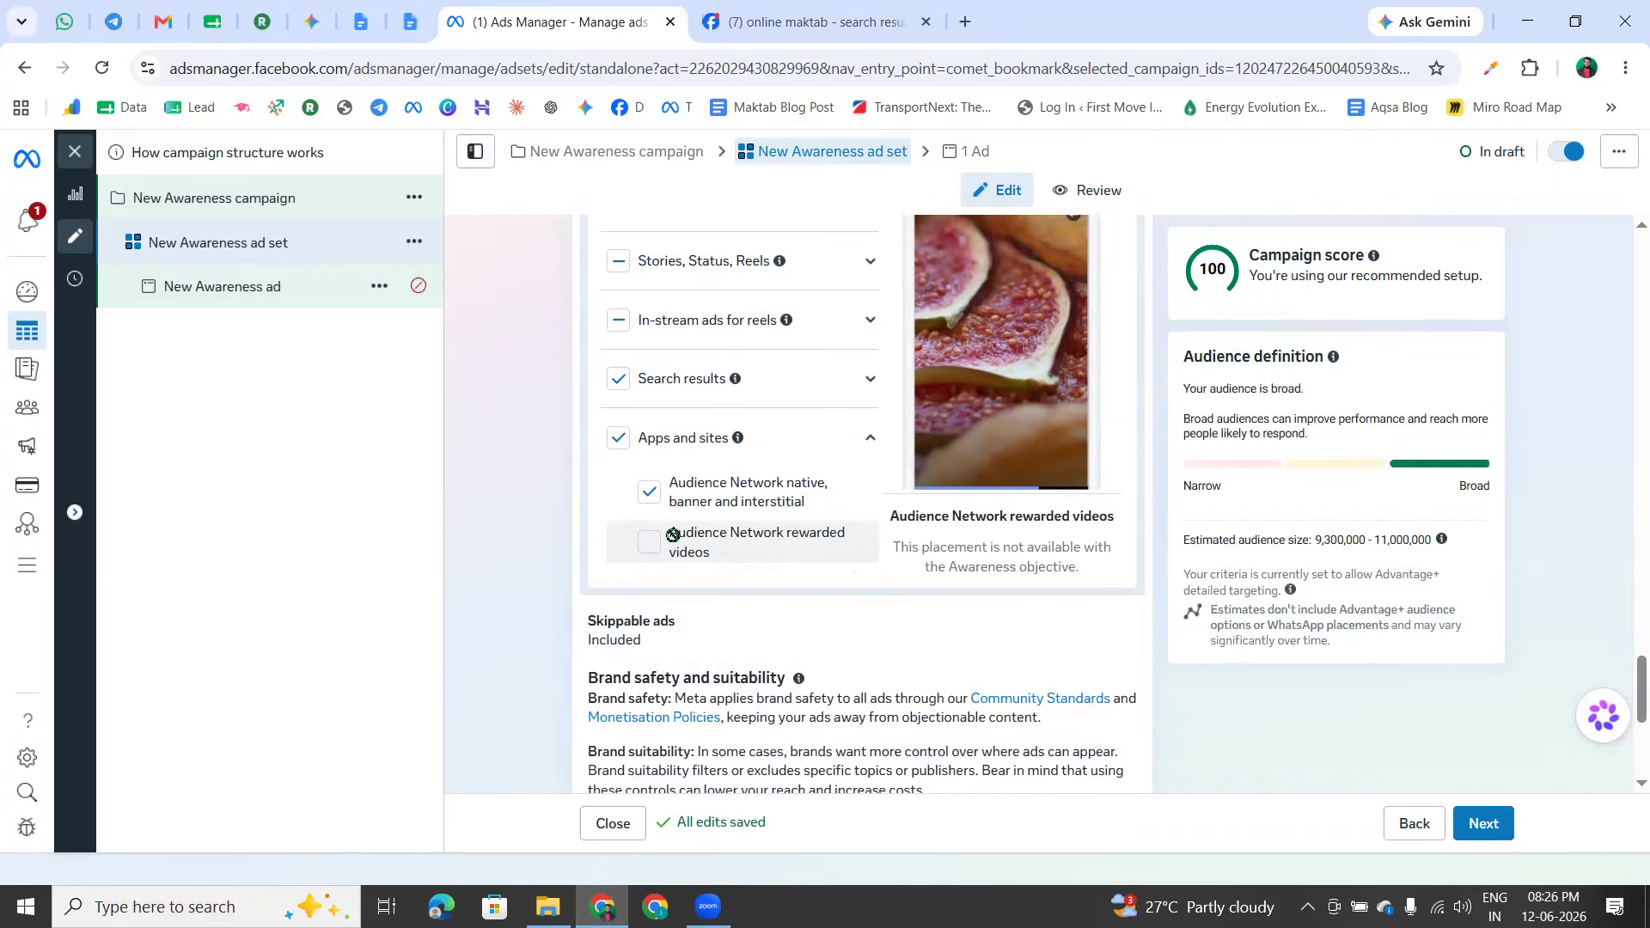
left_click_drag(712, 578, 756, 580)
left_click(750, 563)
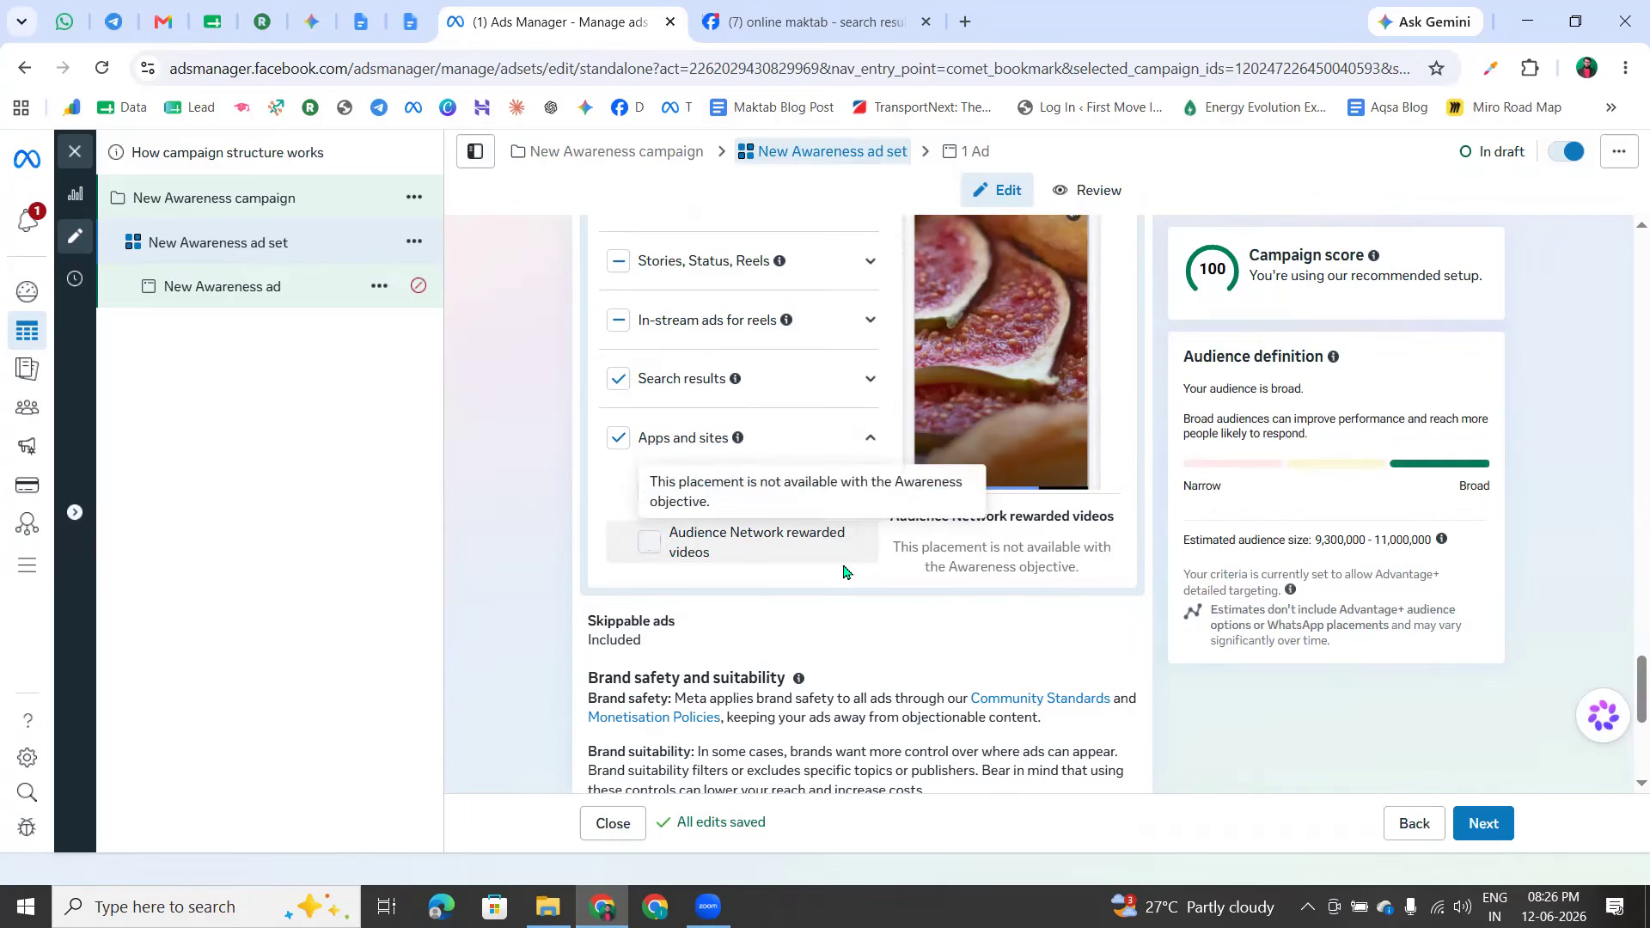
triple_click(686, 553)
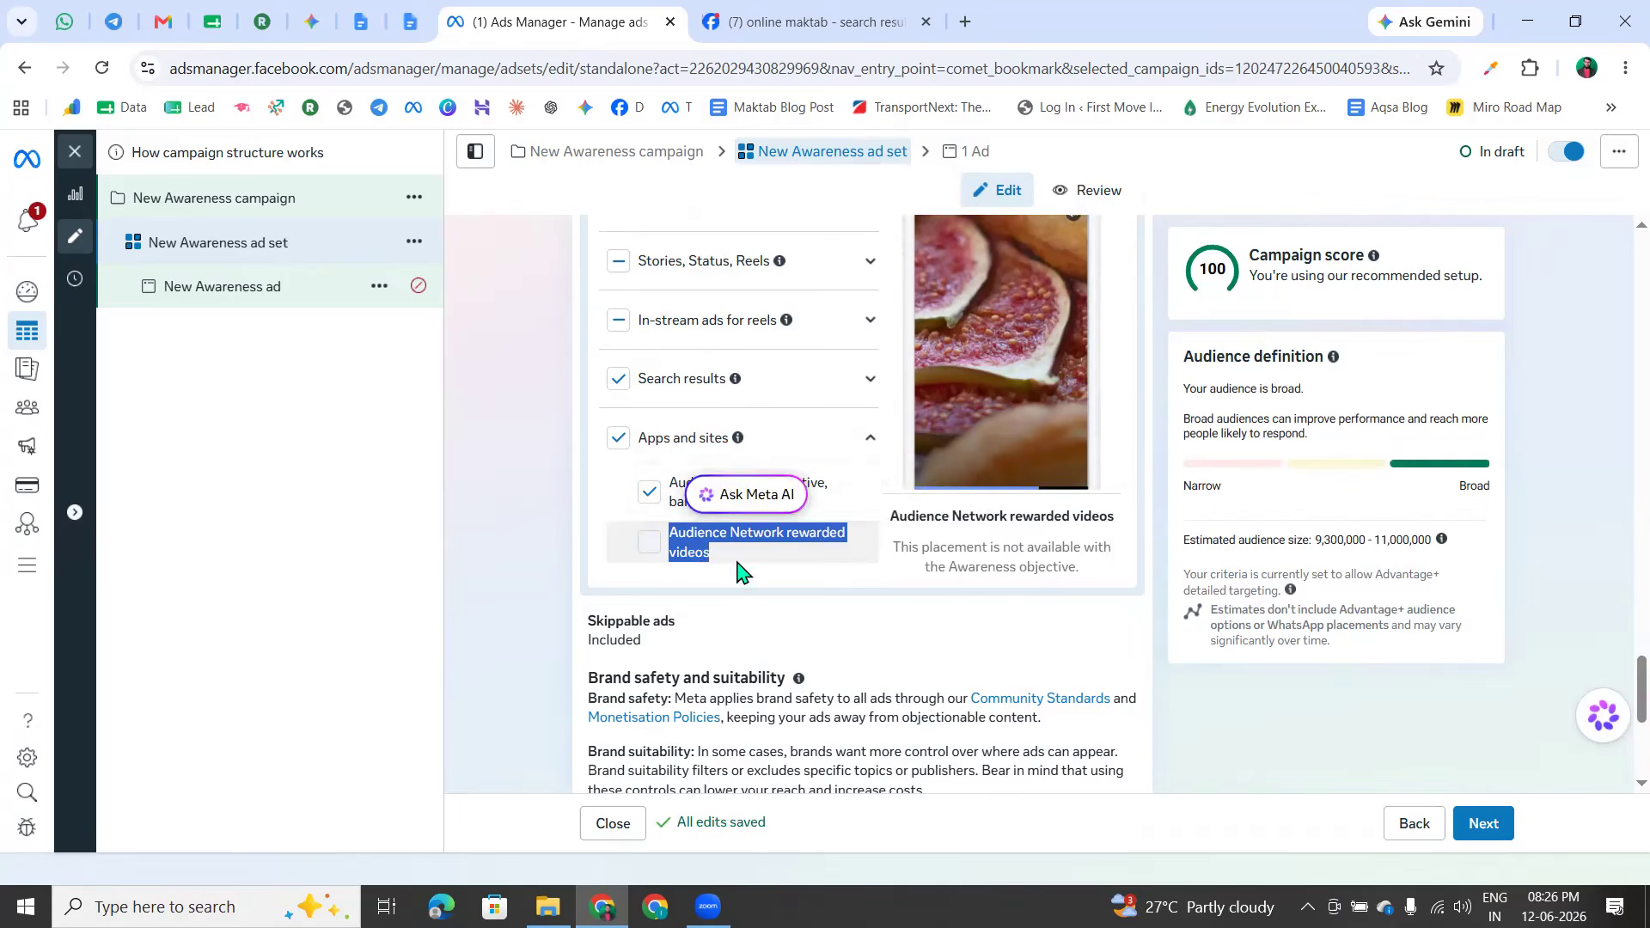
left_click(689, 559)
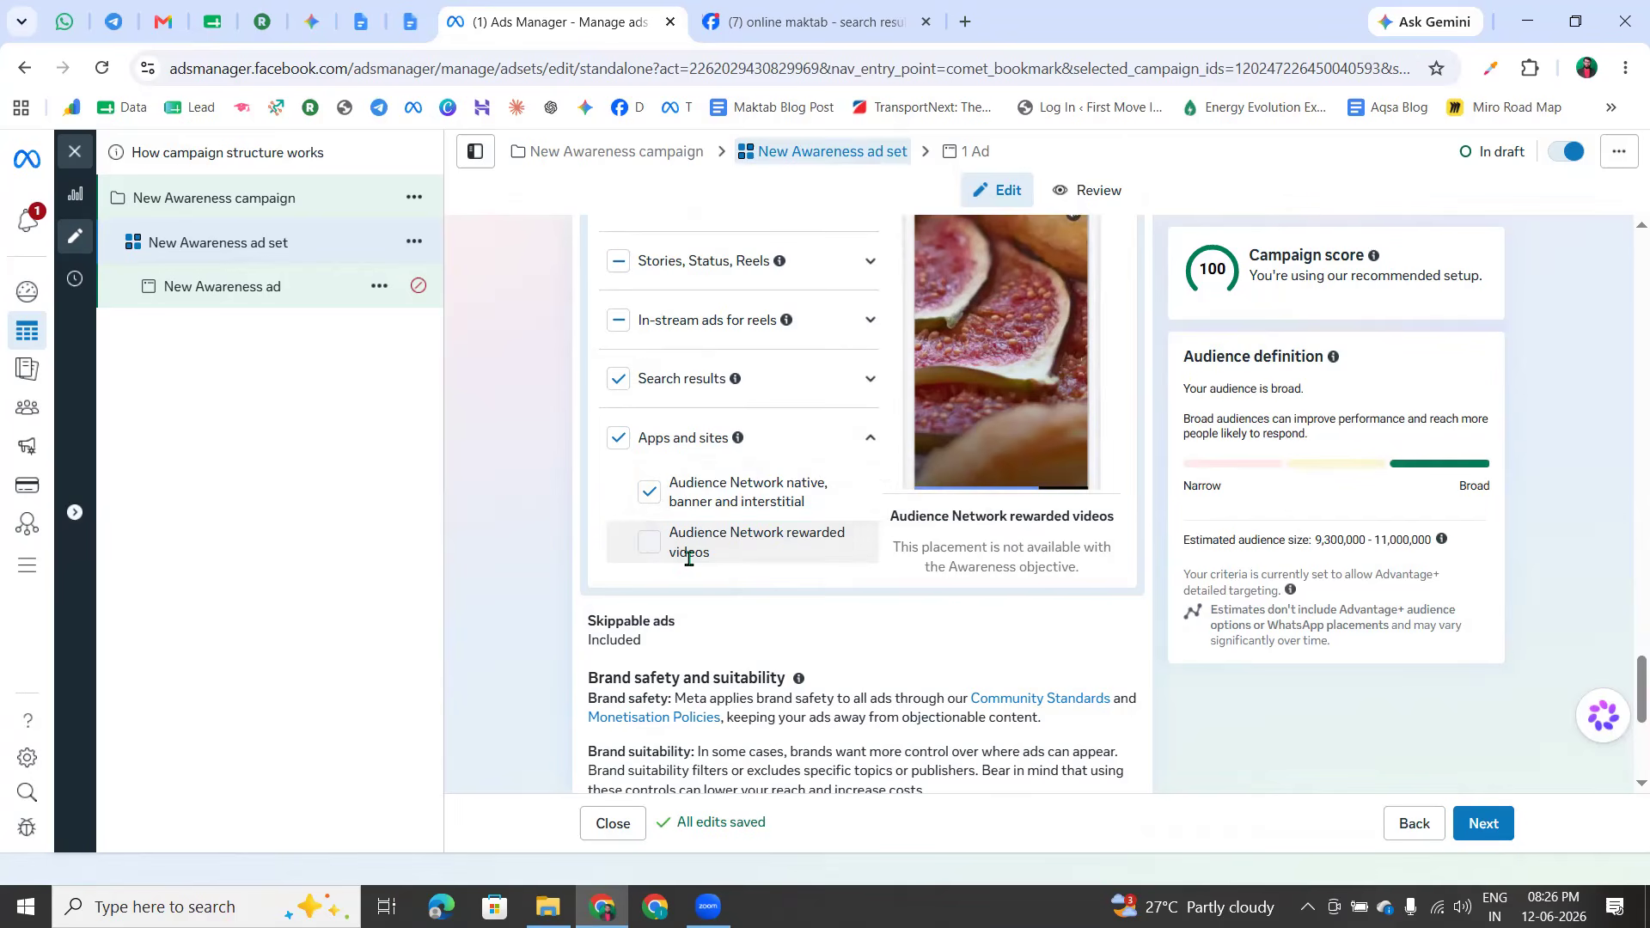
Collapse the Placement controls section and review the brand safety, inventory filter and exclusion settings below it
scroll(700, 549, "up", 4)
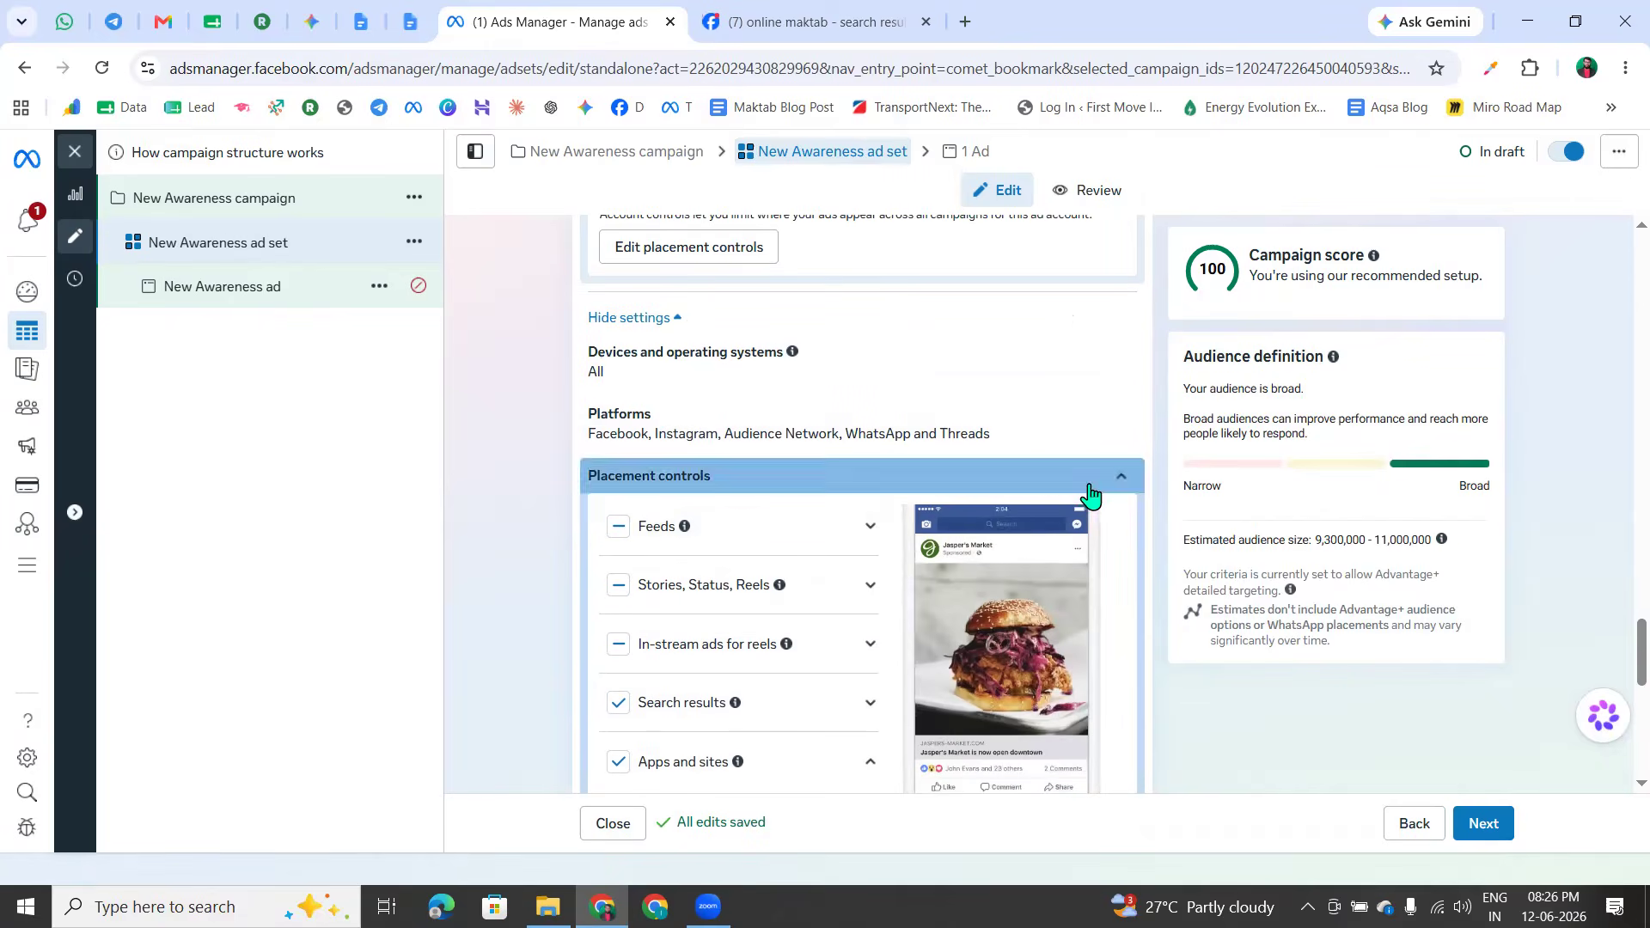
left_click(1117, 477)
scroll(712, 523, "down", 1)
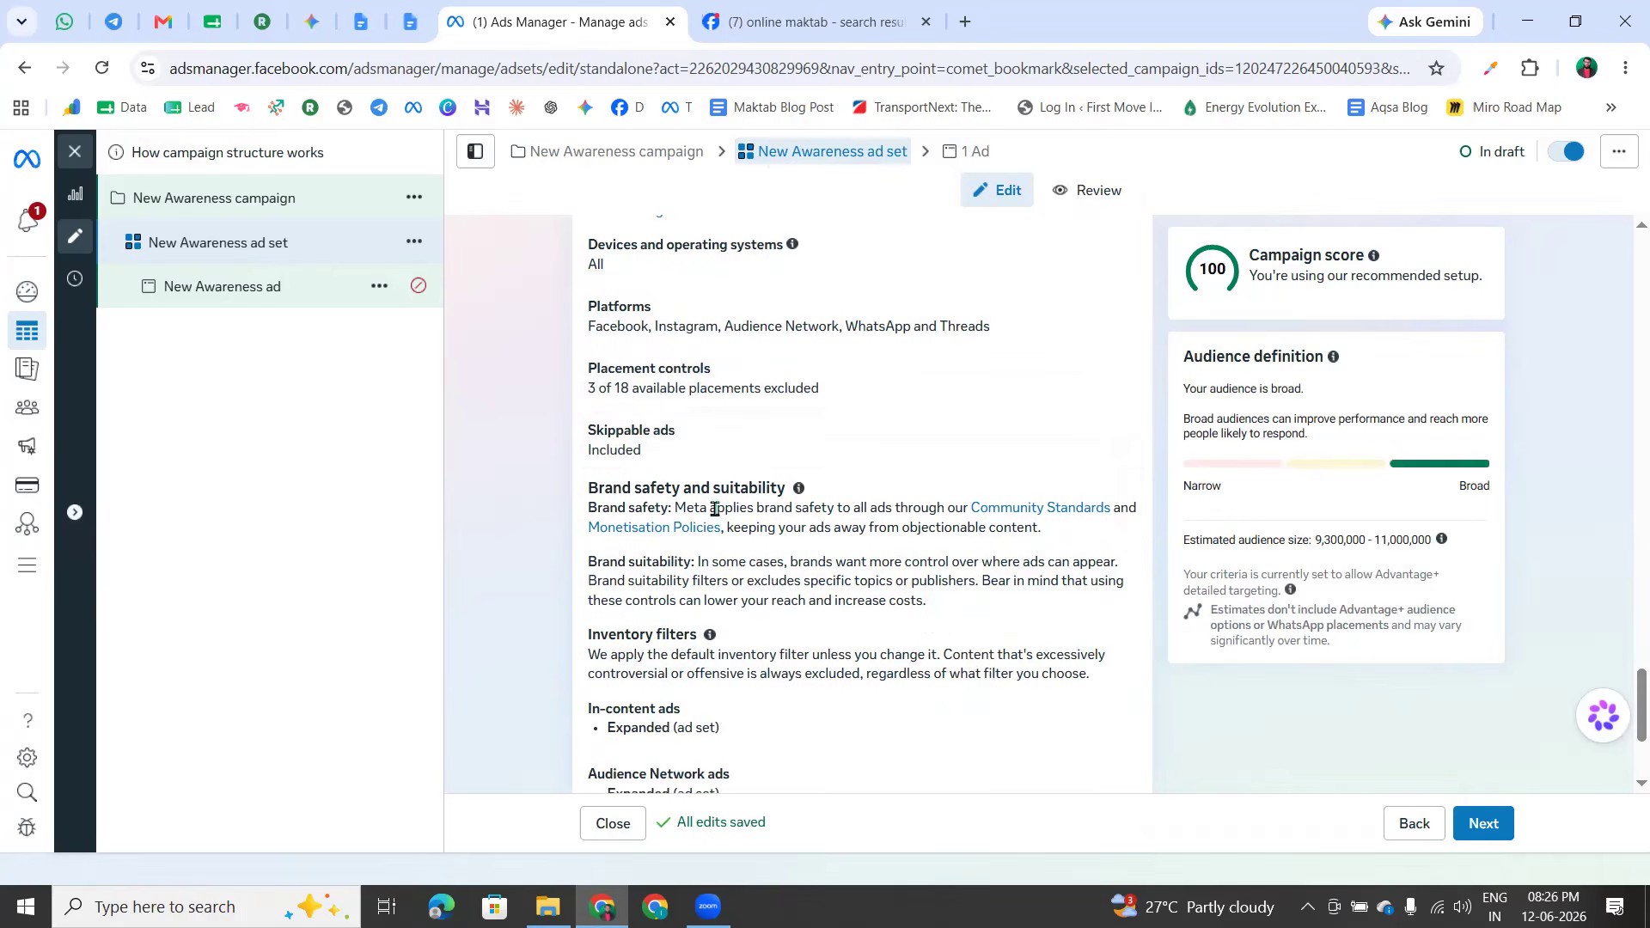
scroll(639, 599, "down", 3)
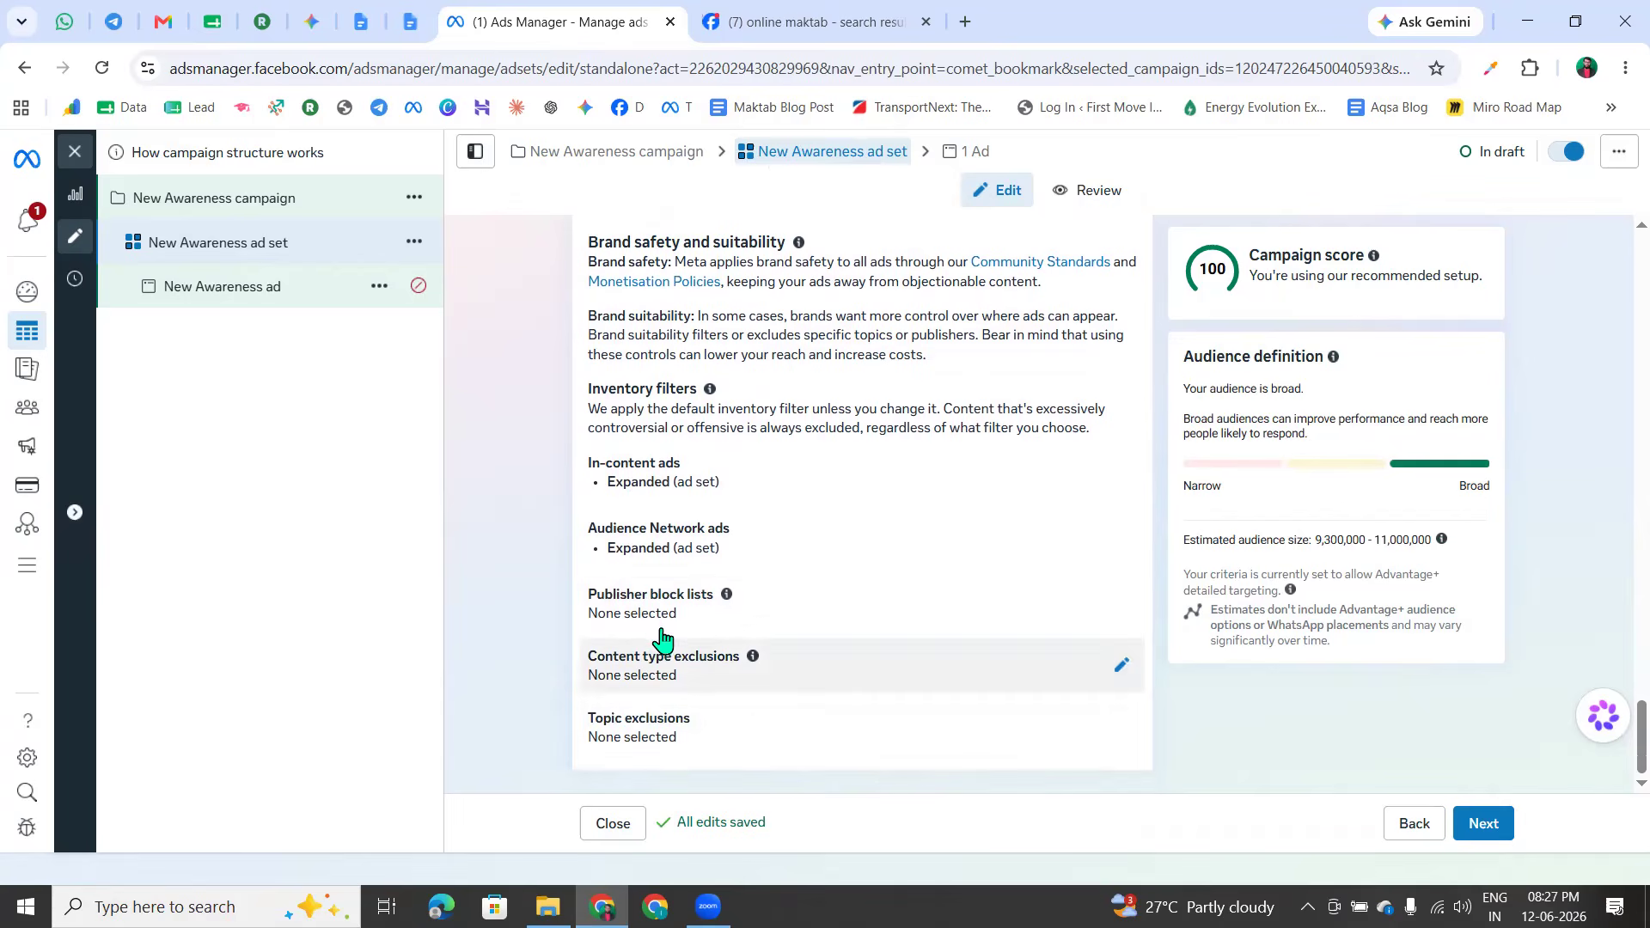
Go back to the ad set's Placements section and collapse its account controls
scroll(655, 654, "up", 5)
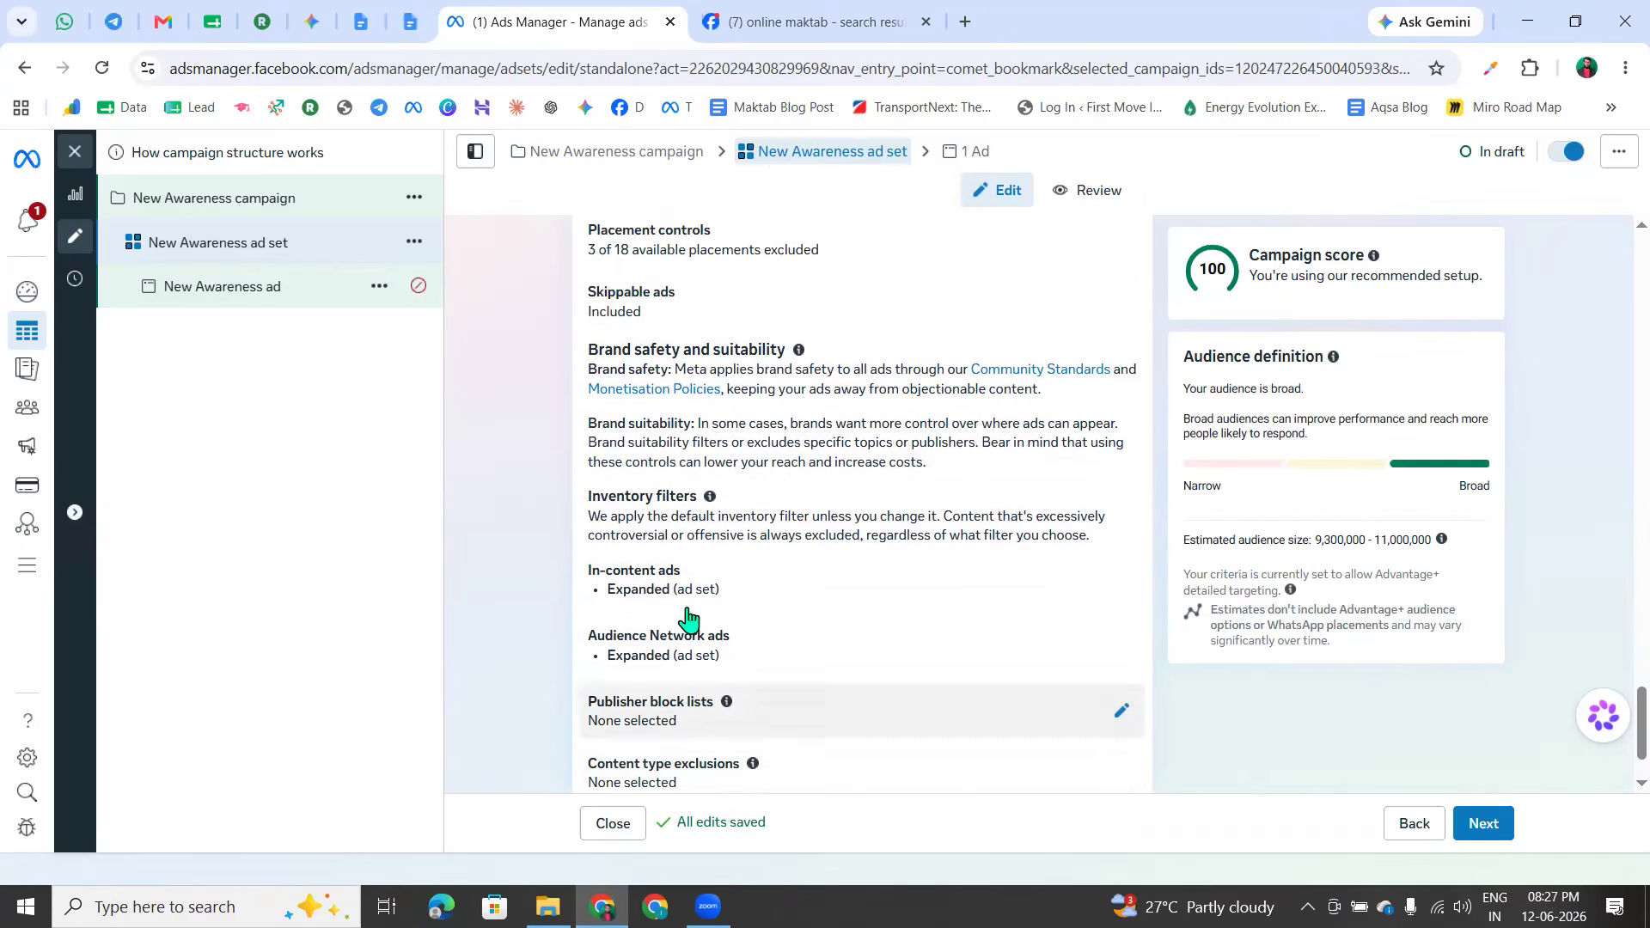
scroll(694, 581, "up", 4)
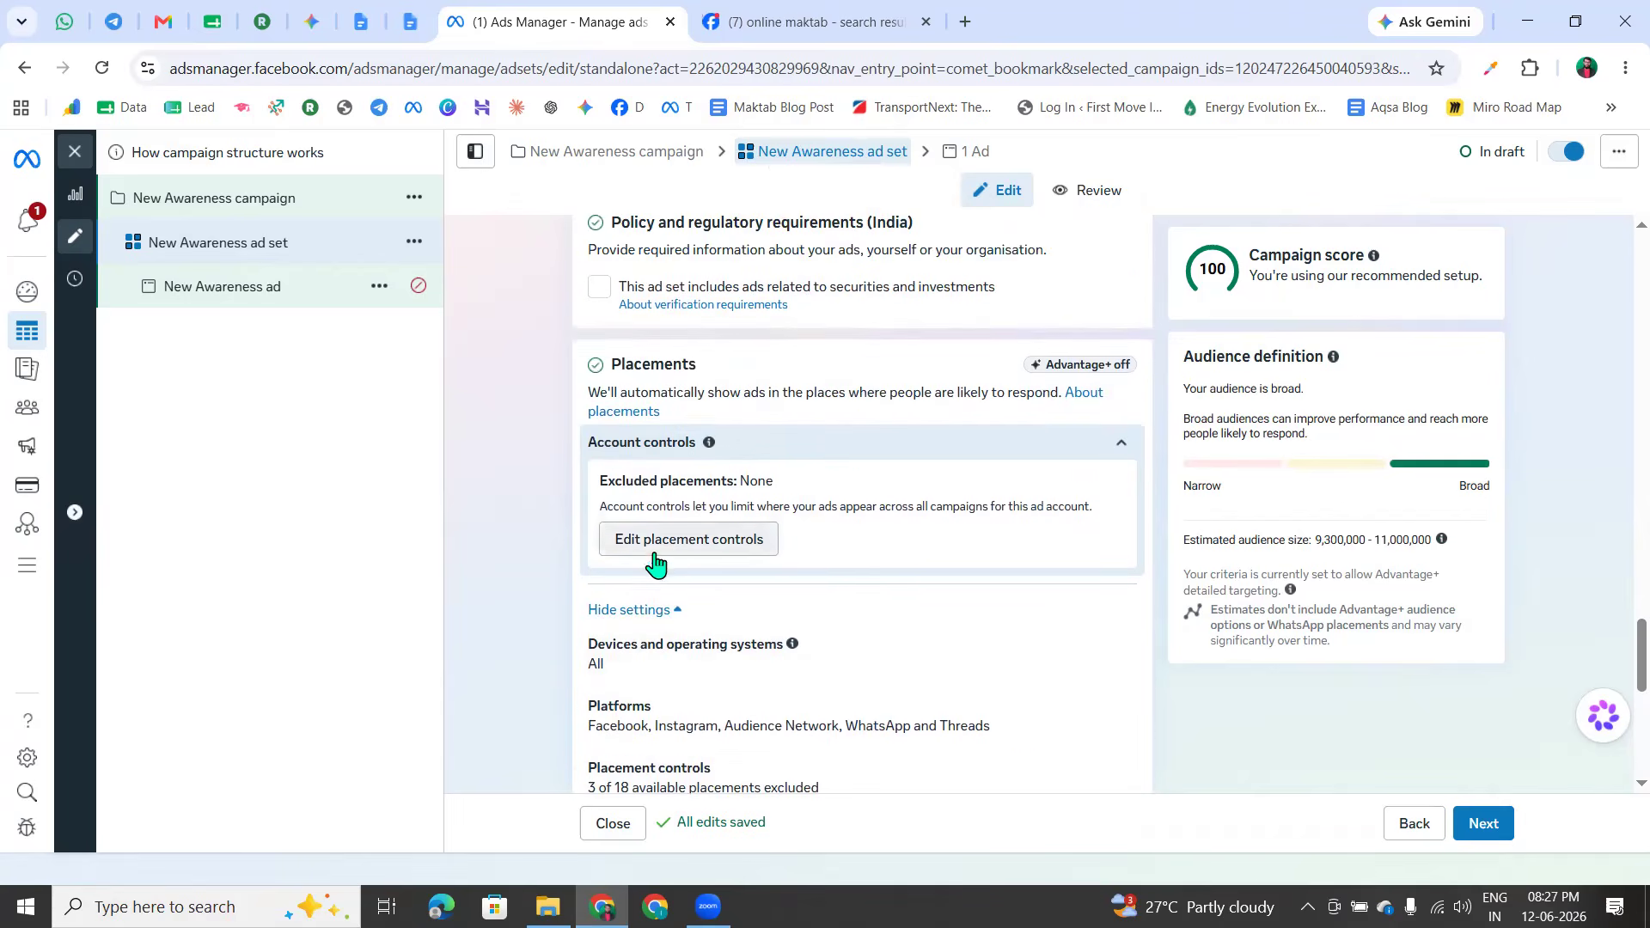
left_click(1120, 445)
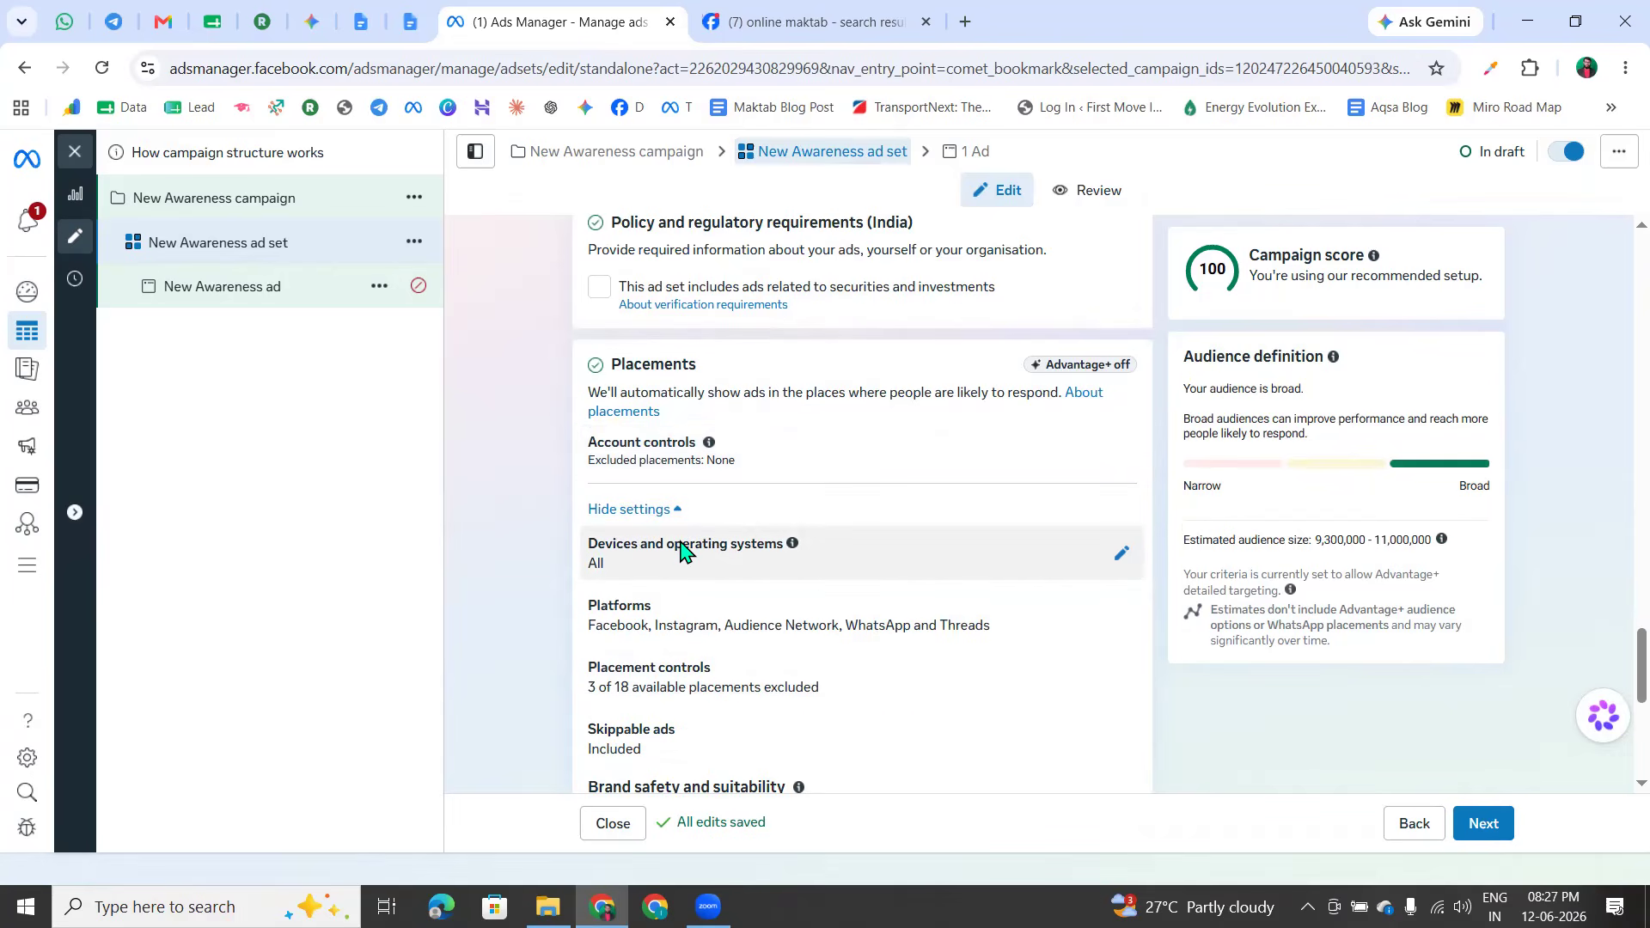
scroll(680, 550, "up", 2)
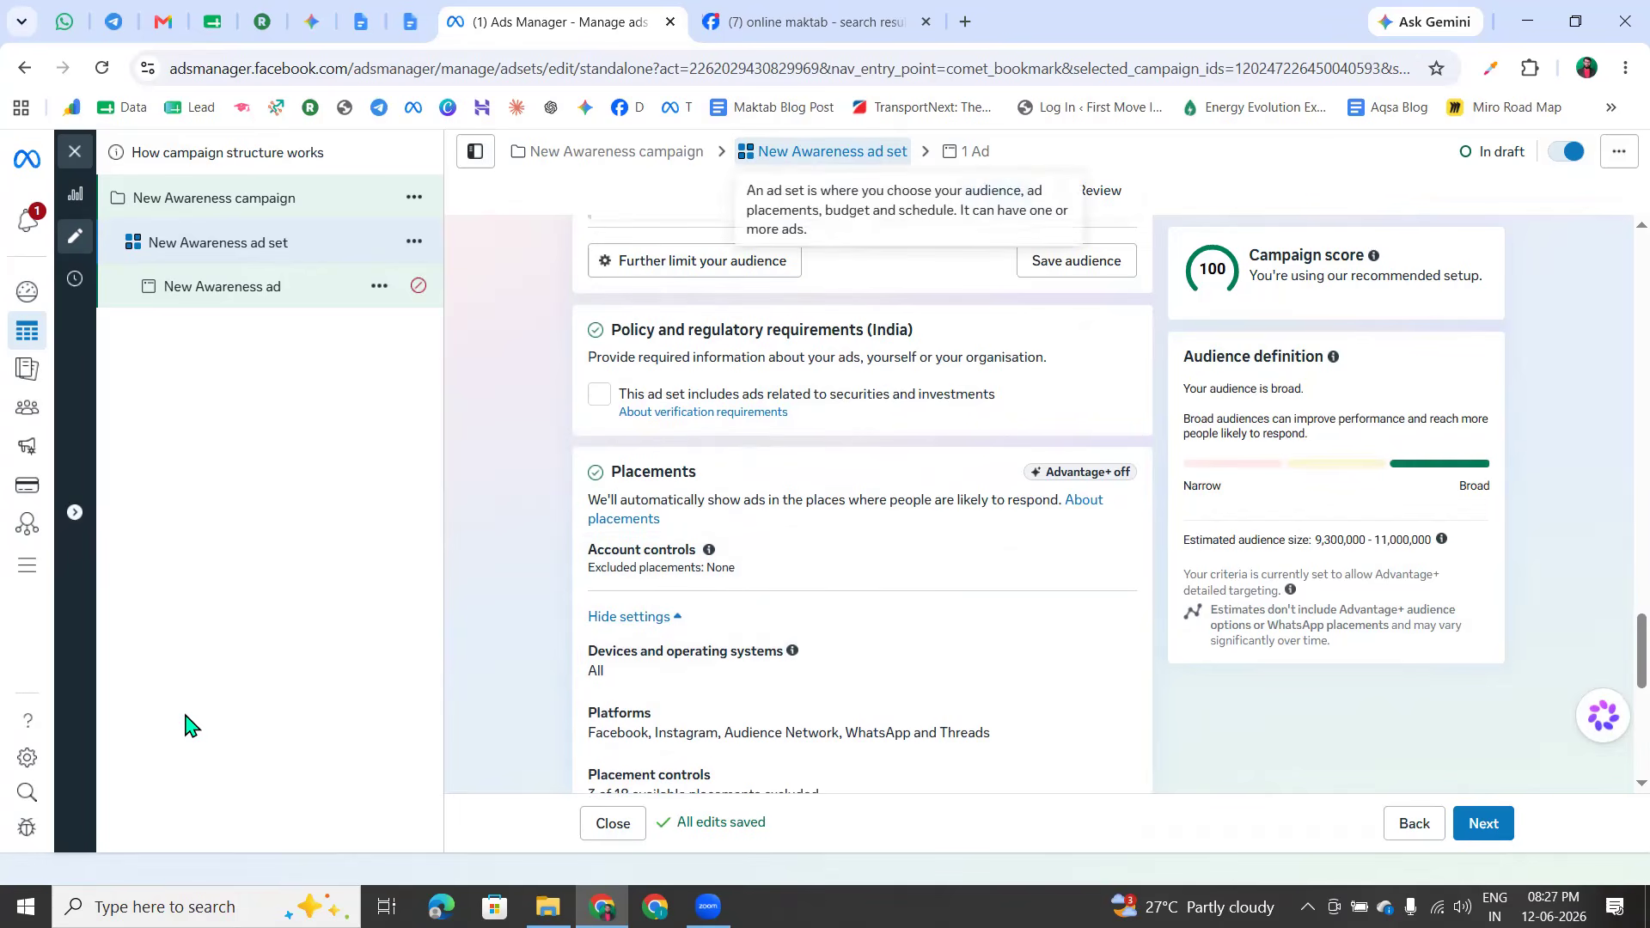
Circle the ad set level, the ad level and the Next control with the screen pen, and open the New Awareness ad's settings
mouse_move(756, 140)
left_mouse_down()
mouse_move(805, 133)
mouse_move(738, 143)
left_mouse_up()
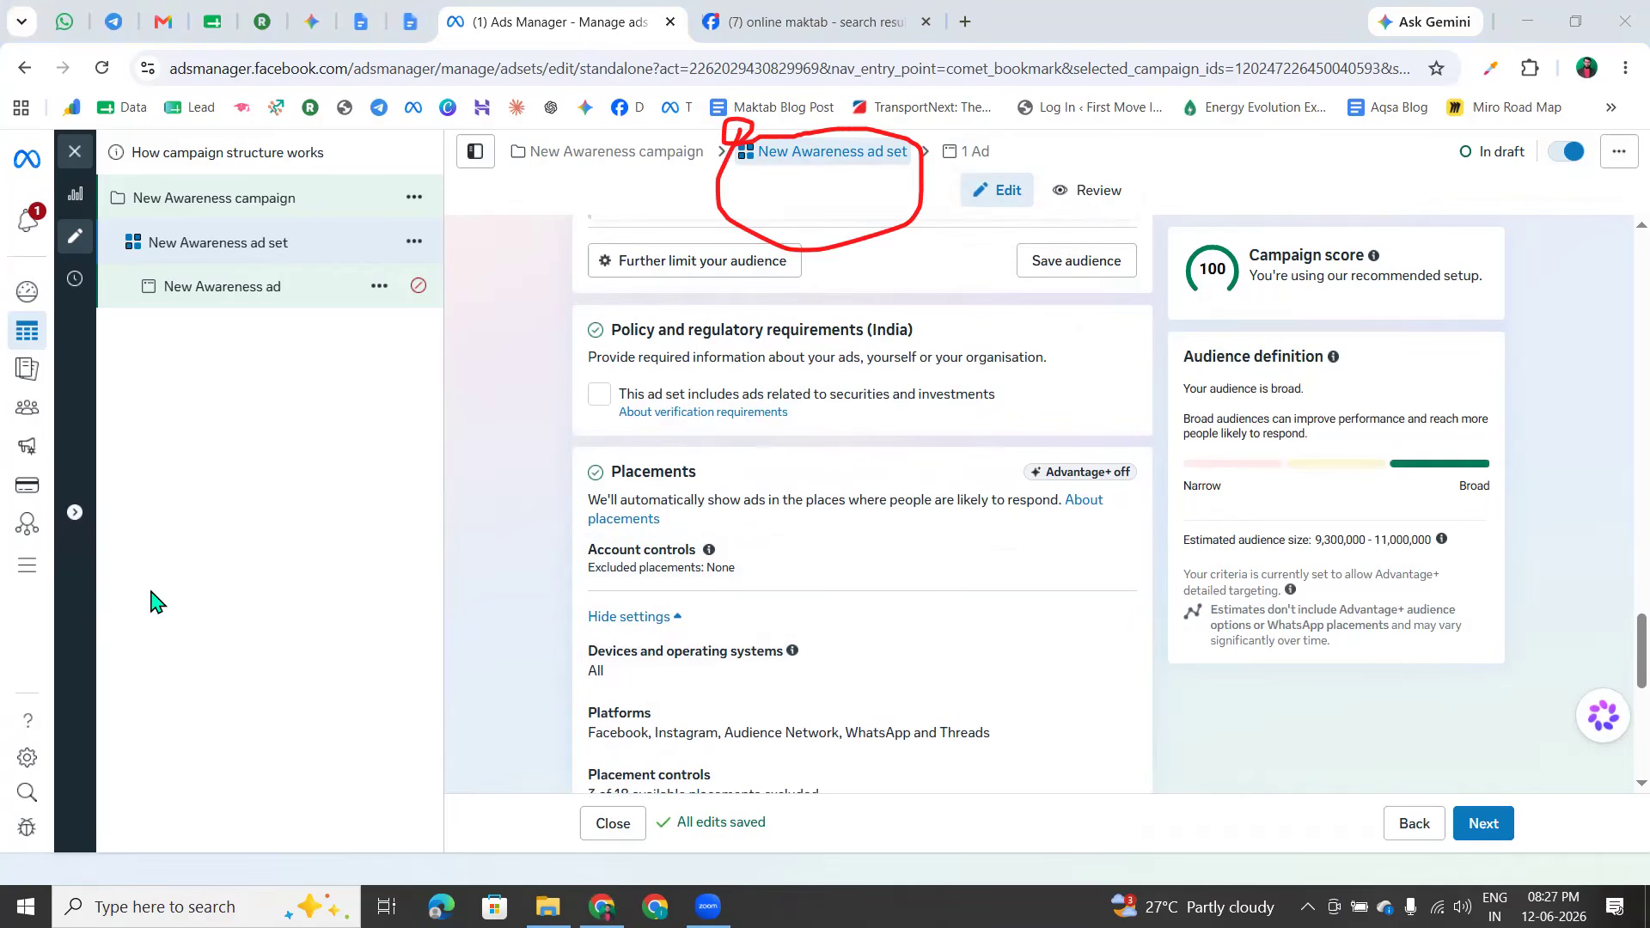
mouse_move(1020, 103)
left_mouse_down()
mouse_move(885, 215)
mouse_move(949, 220)
left_mouse_up()
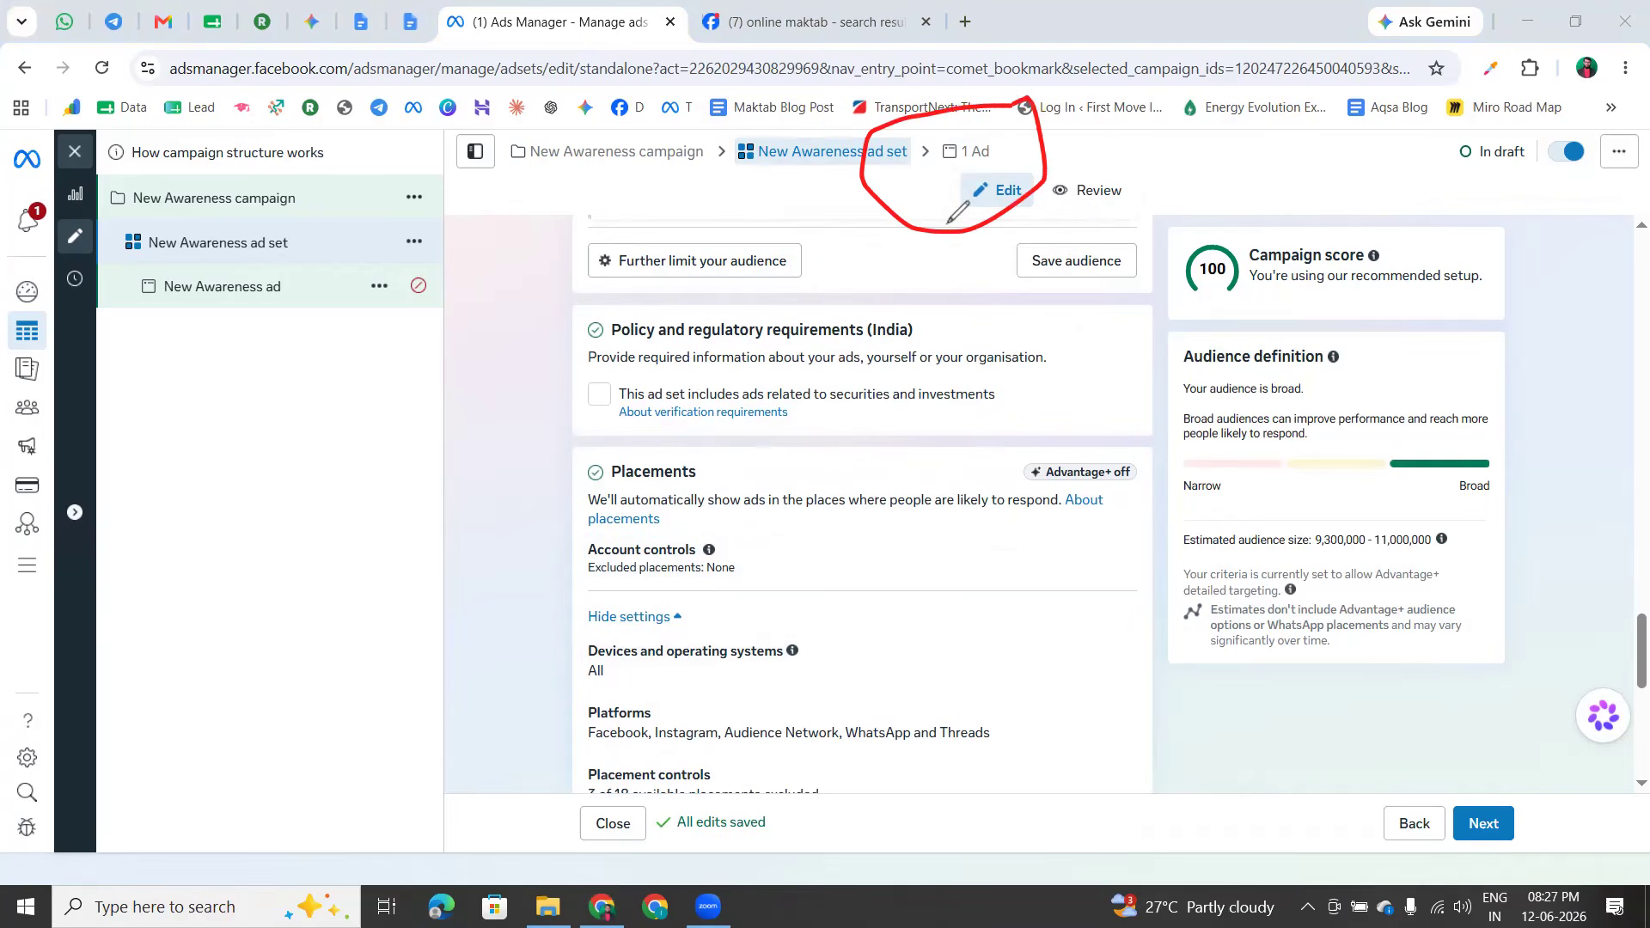
mouse_move(931, 162)
left_mouse_down()
mouse_move(990, 139)
mouse_move(944, 162)
left_mouse_up()
mouse_move(1477, 801)
left_mouse_down()
mouse_move(1512, 809)
mouse_move(1477, 791)
left_mouse_up()
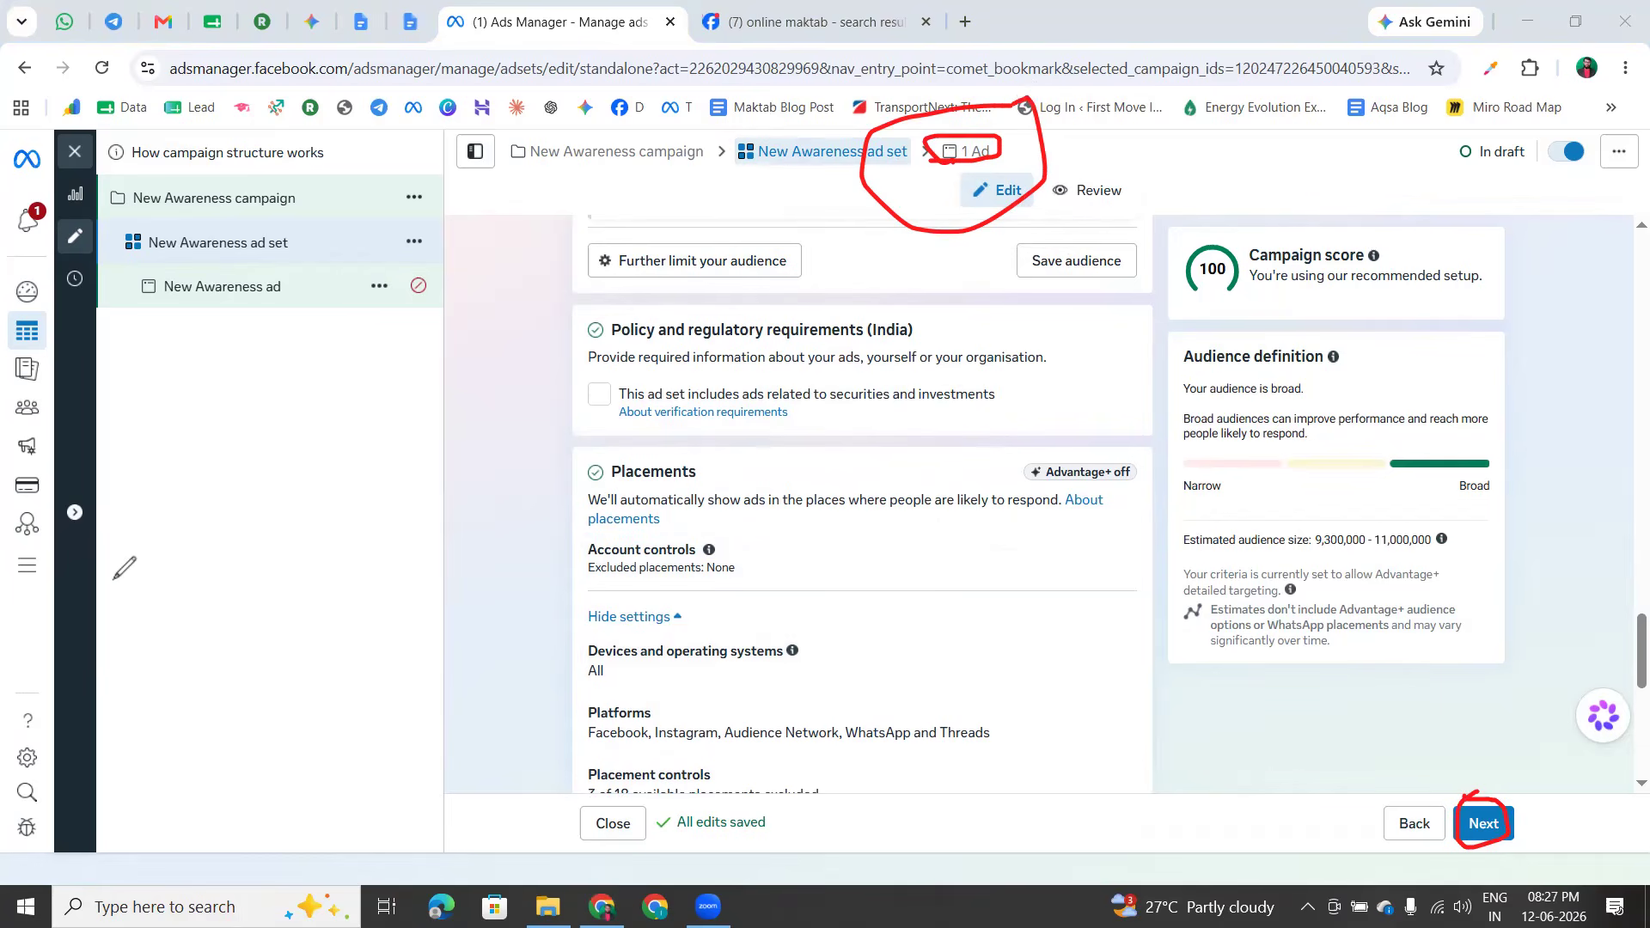
key("Escape")
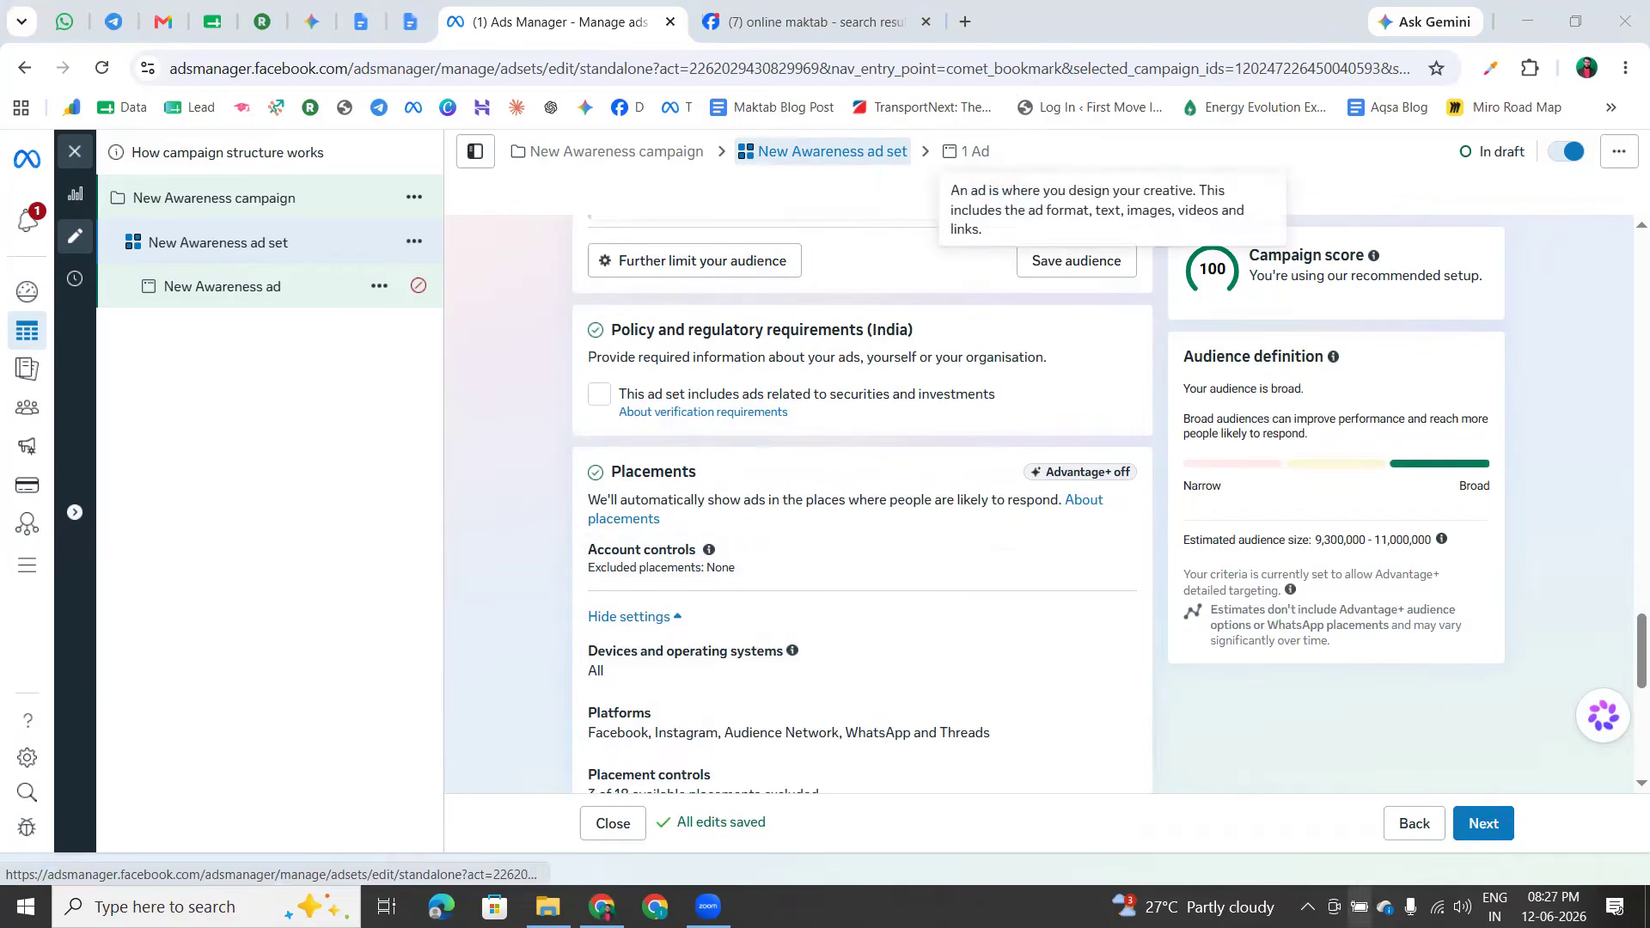
left_click(1485, 831)
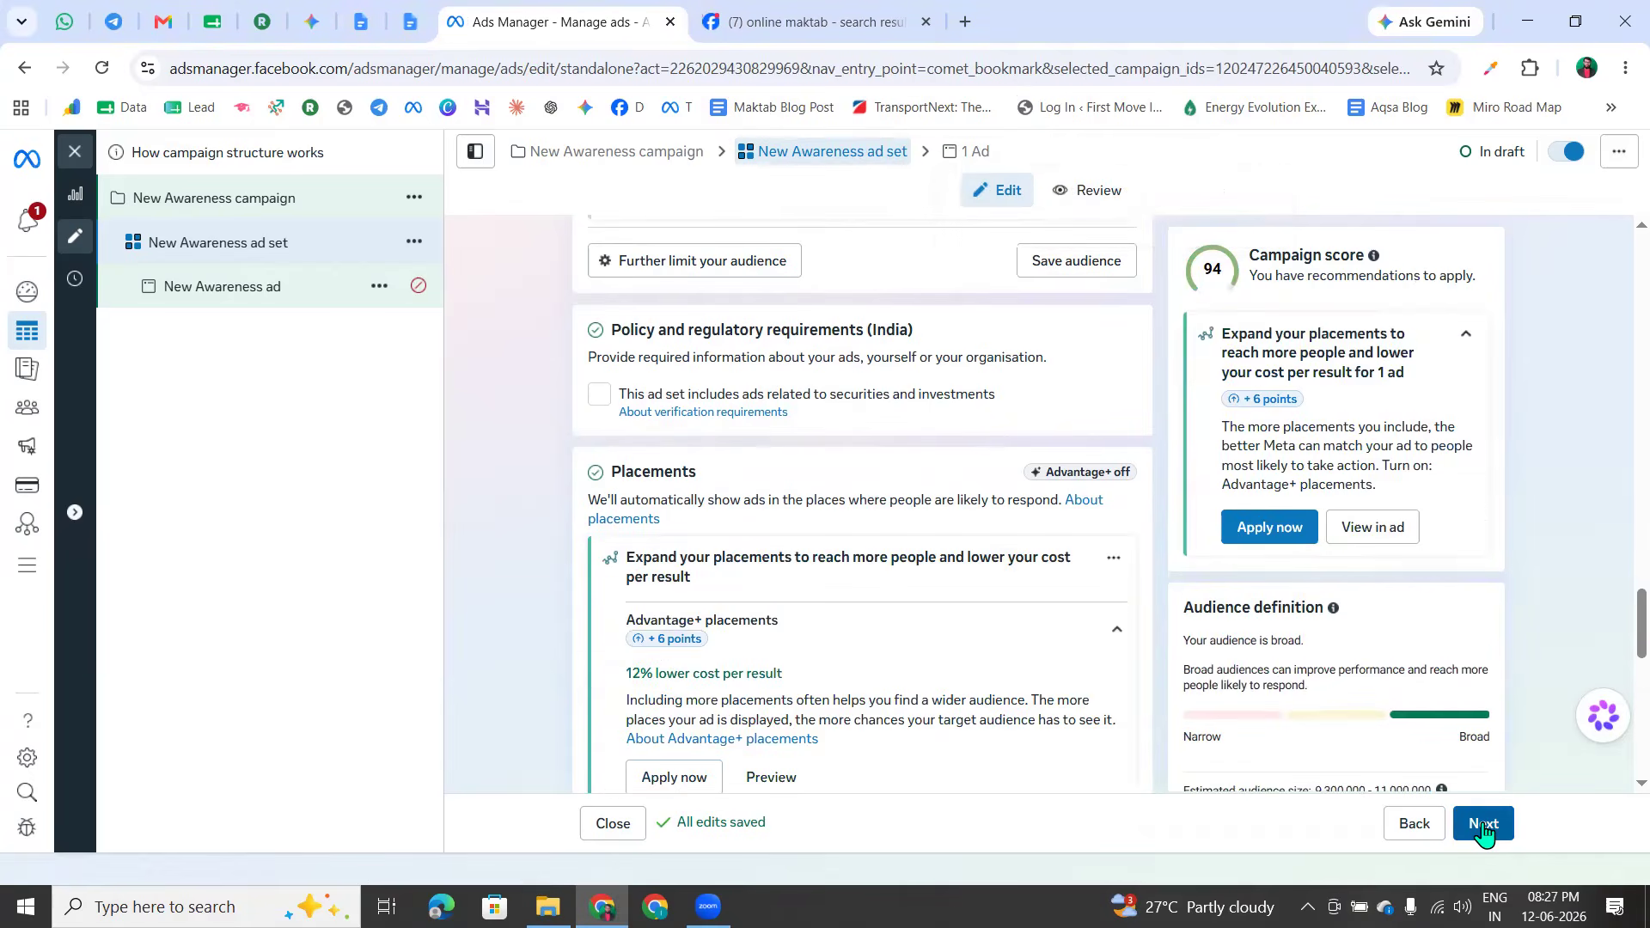
left_click(1484, 827)
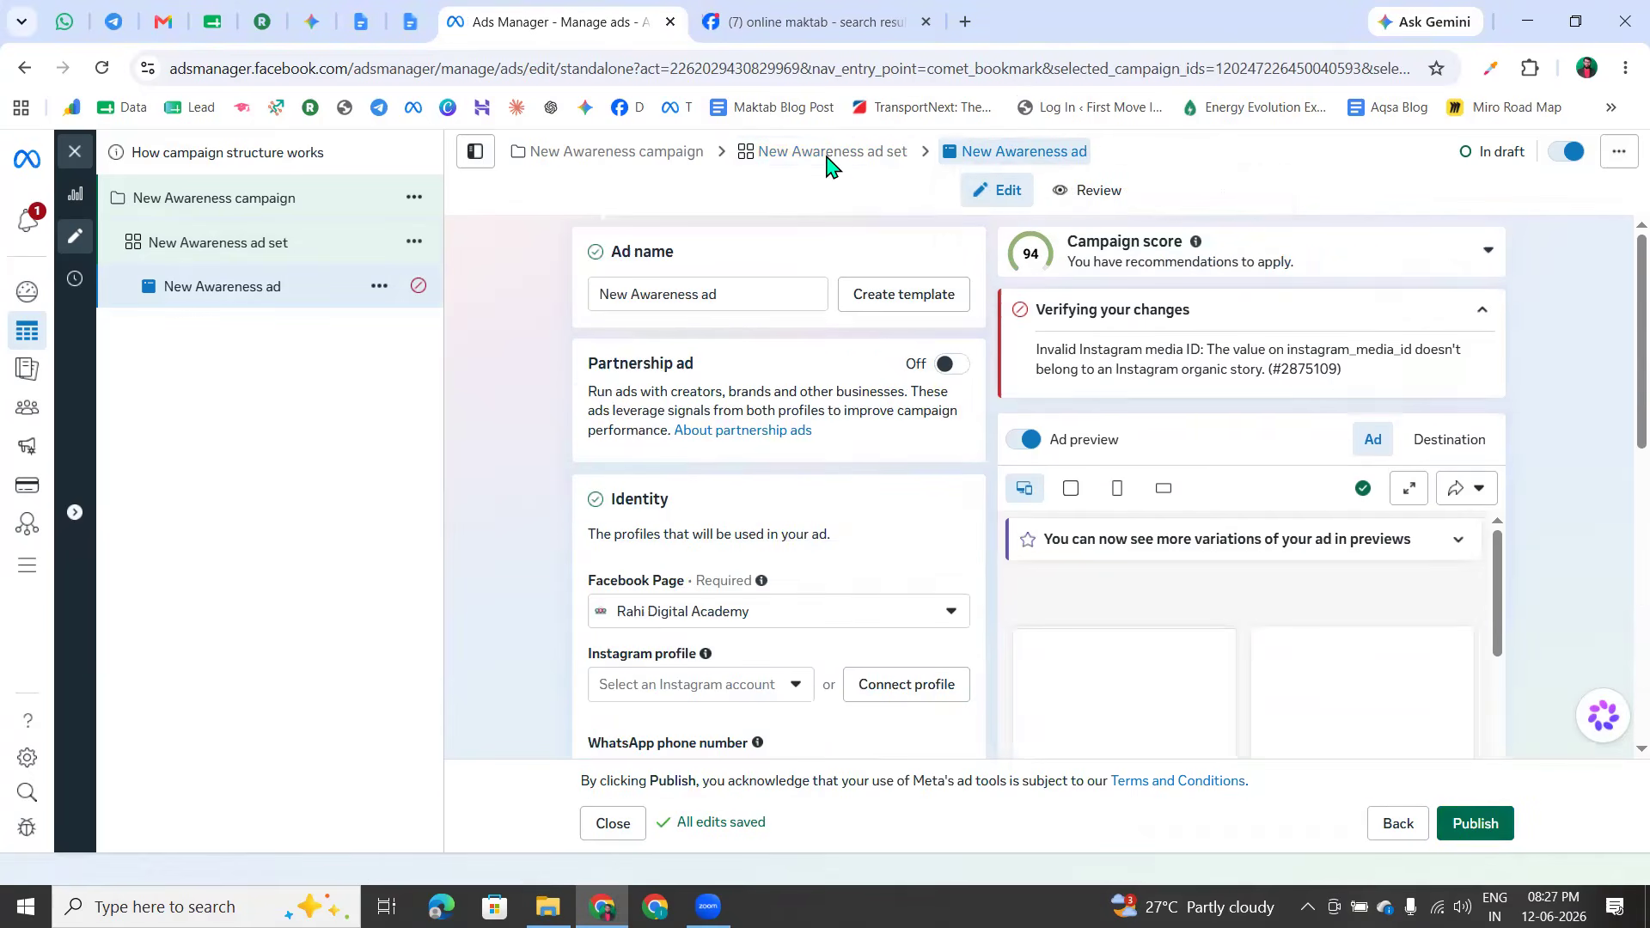
Return to the New Awareness ad set, collapse the campaign score recommendation and highlight the Audience definition heading
left_click(835, 155)
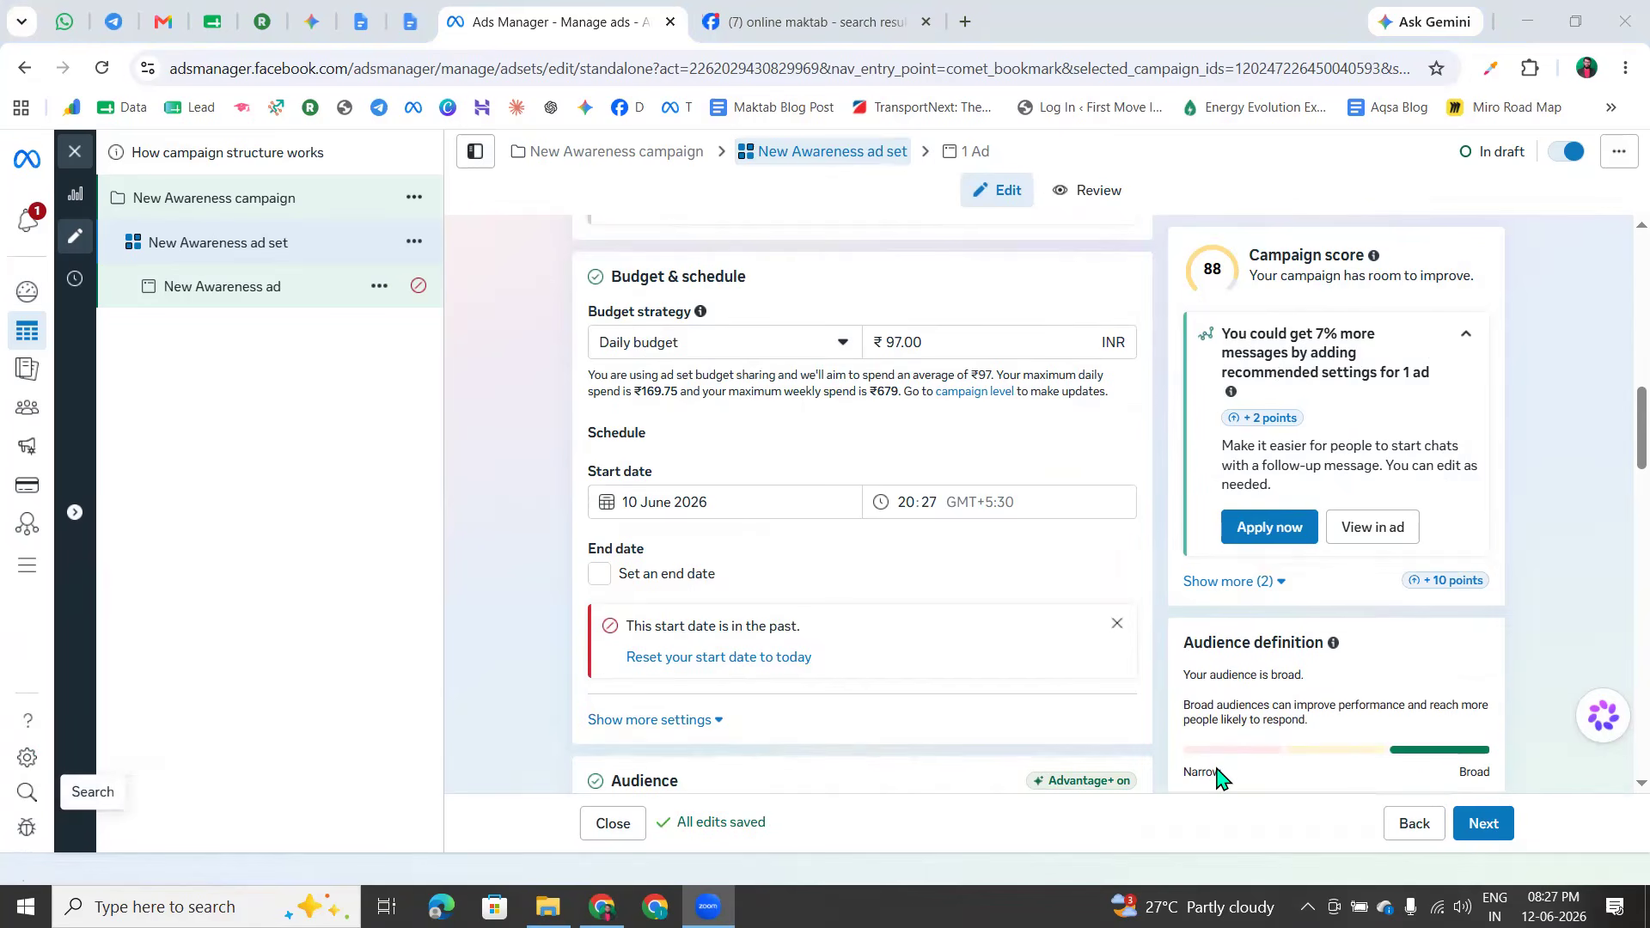
scroll(1393, 559, "down", 2)
scroll(1444, 412, "up", 2)
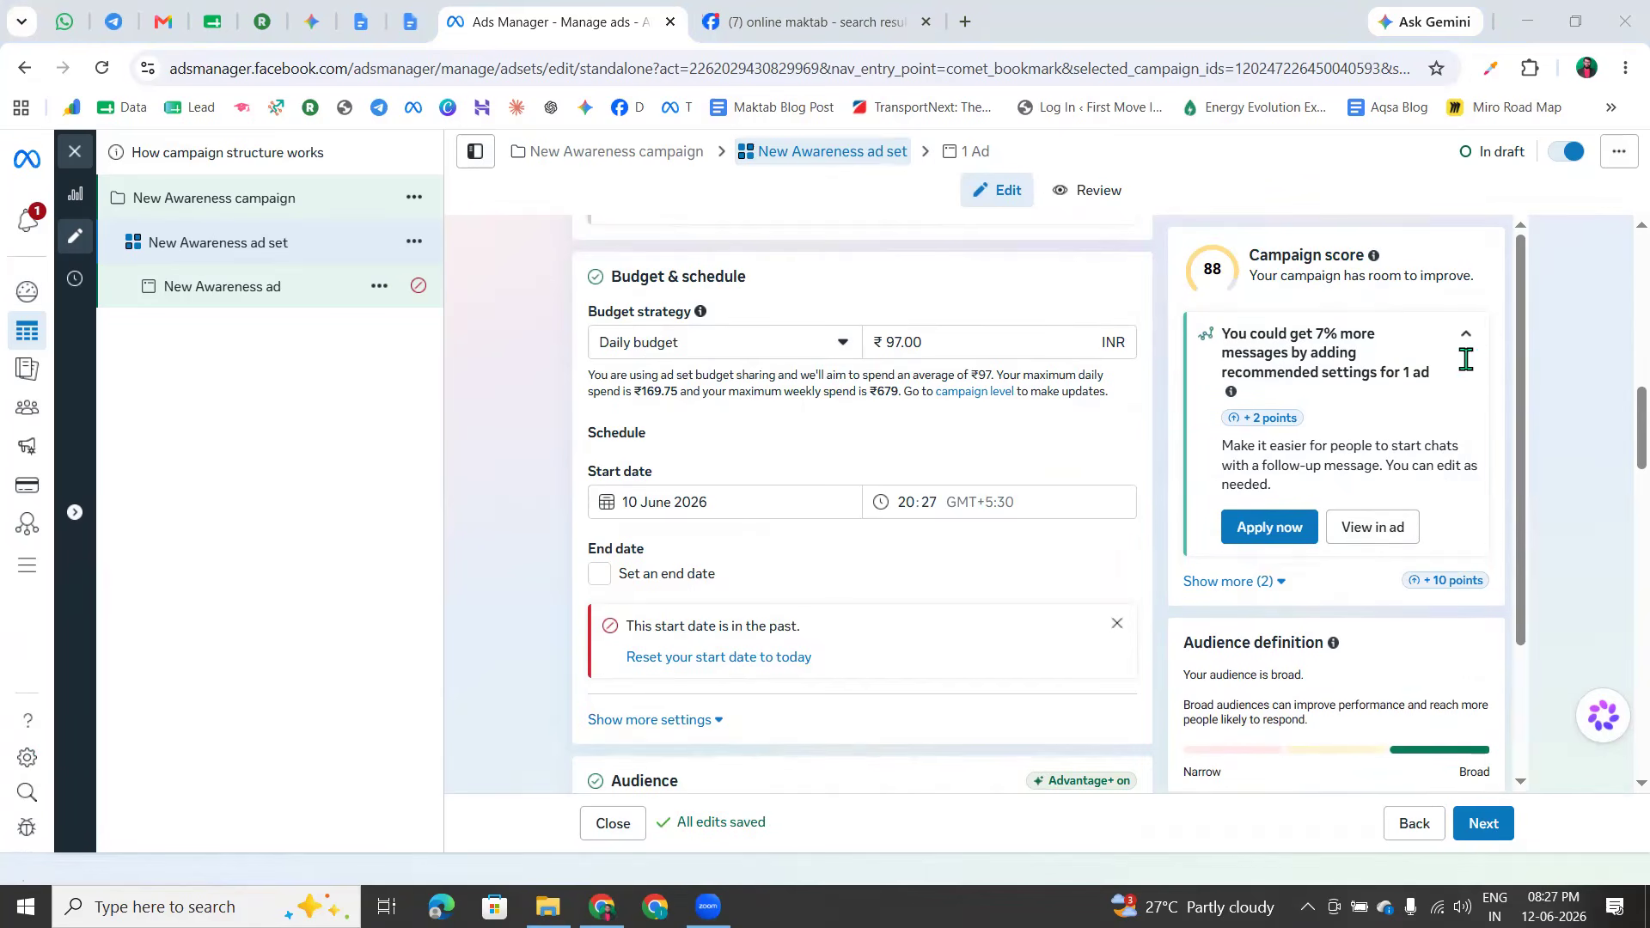
left_click(1466, 344)
scroll(1332, 567, "down", 1)
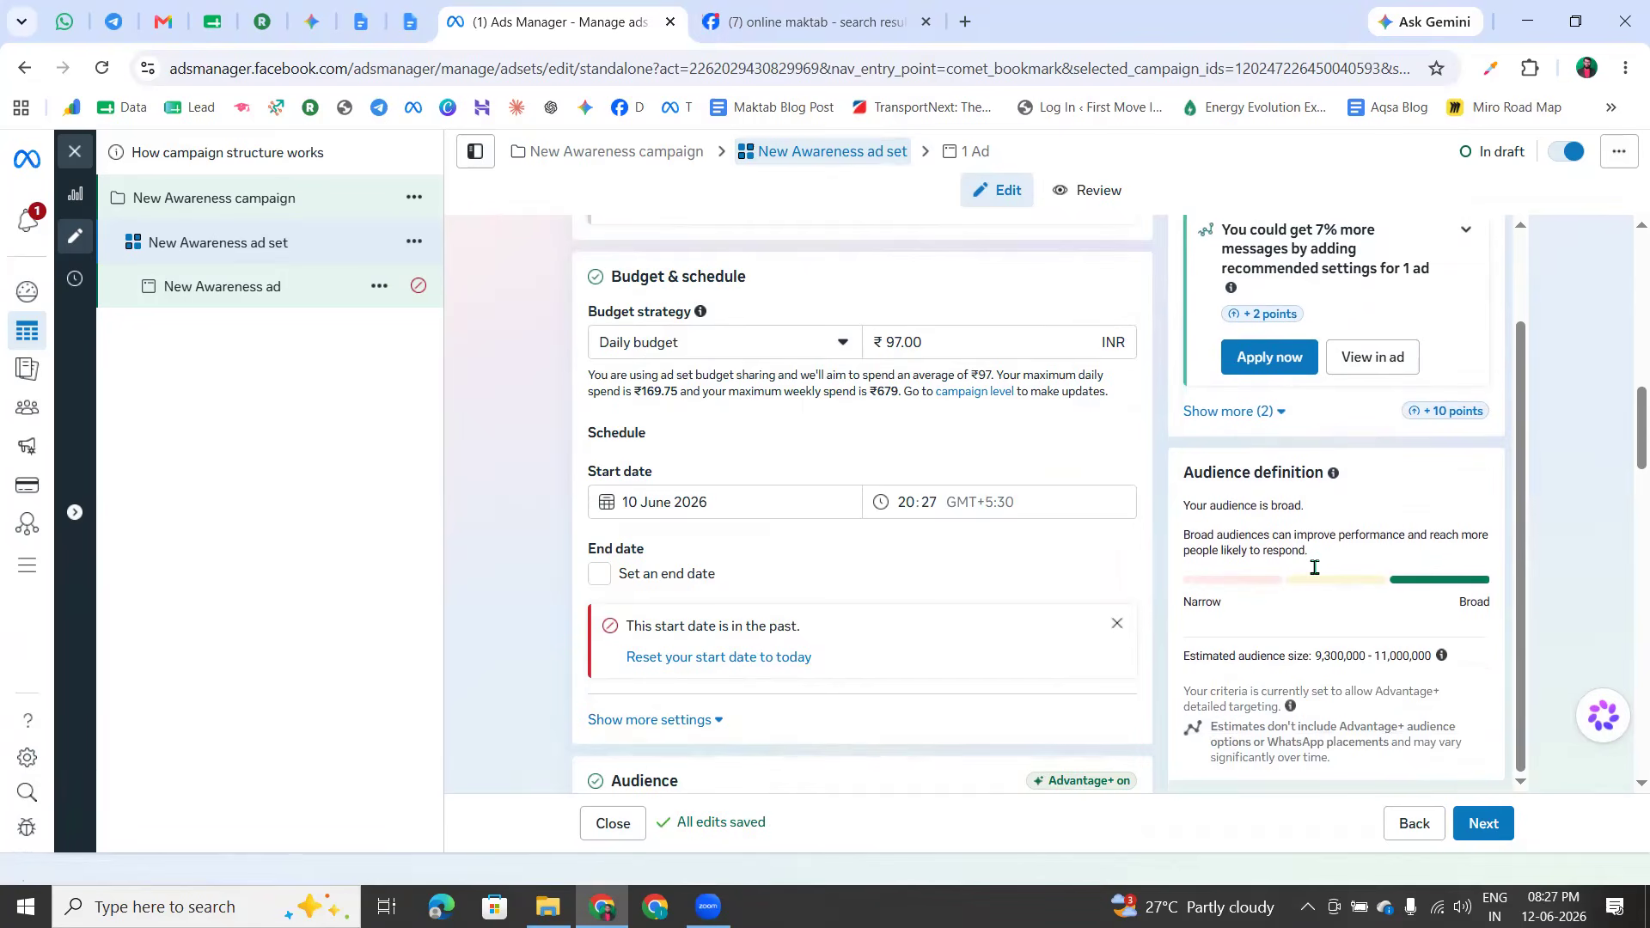
left_click_drag(1187, 475, 1337, 477)
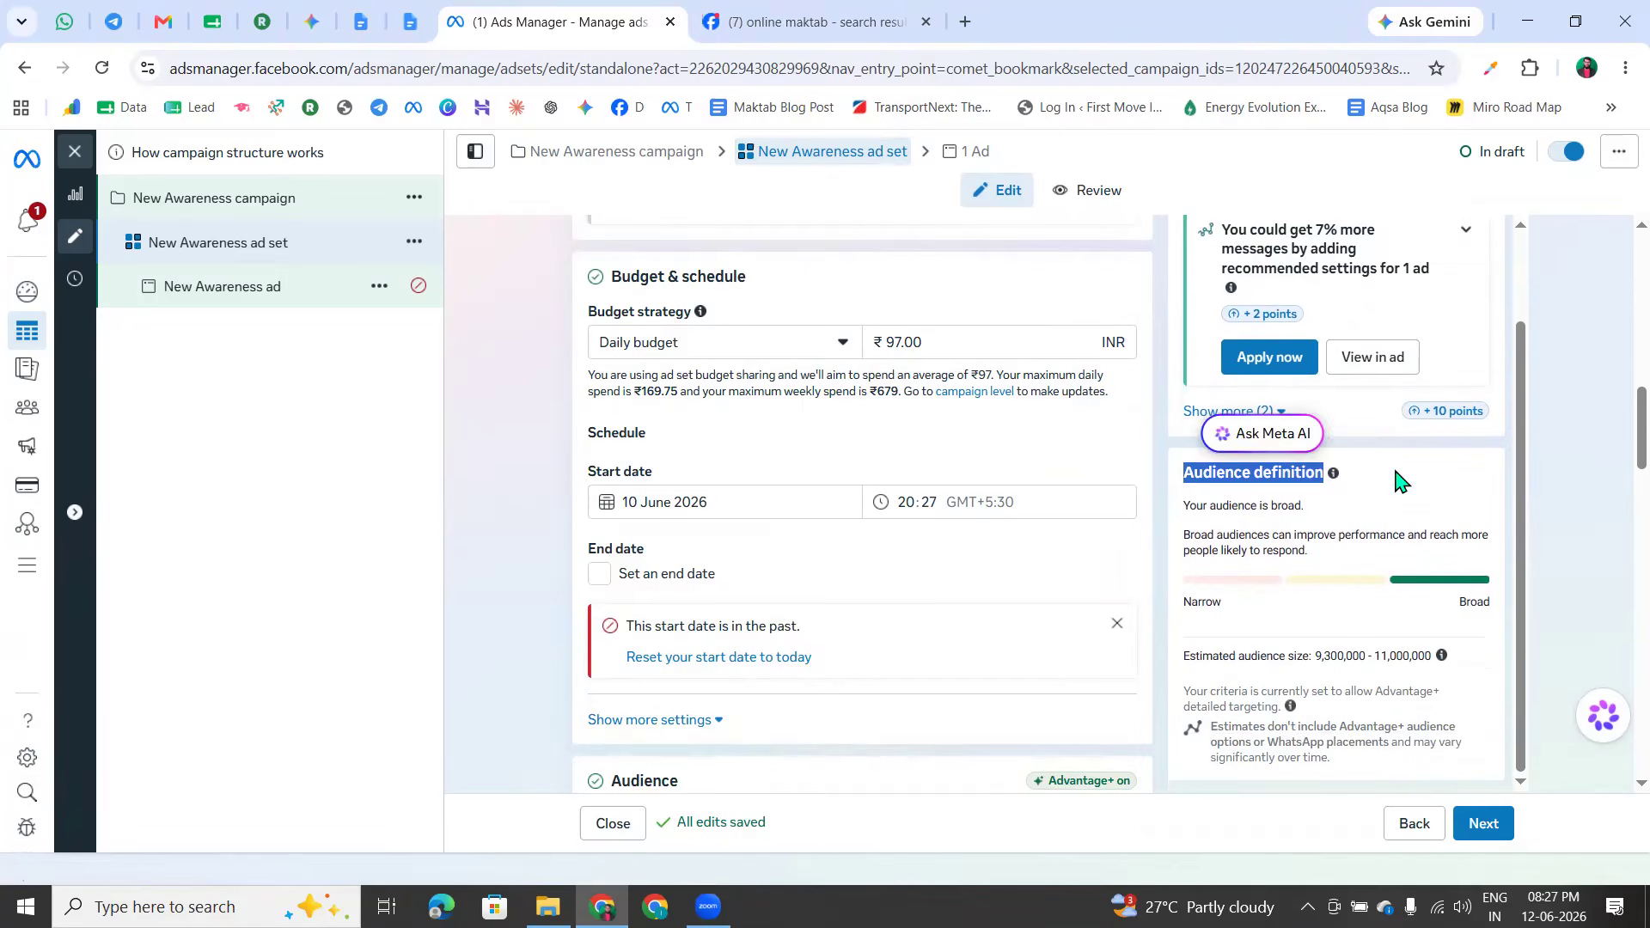
scroll(1233, 591, "down", 3)
left_click(1224, 526)
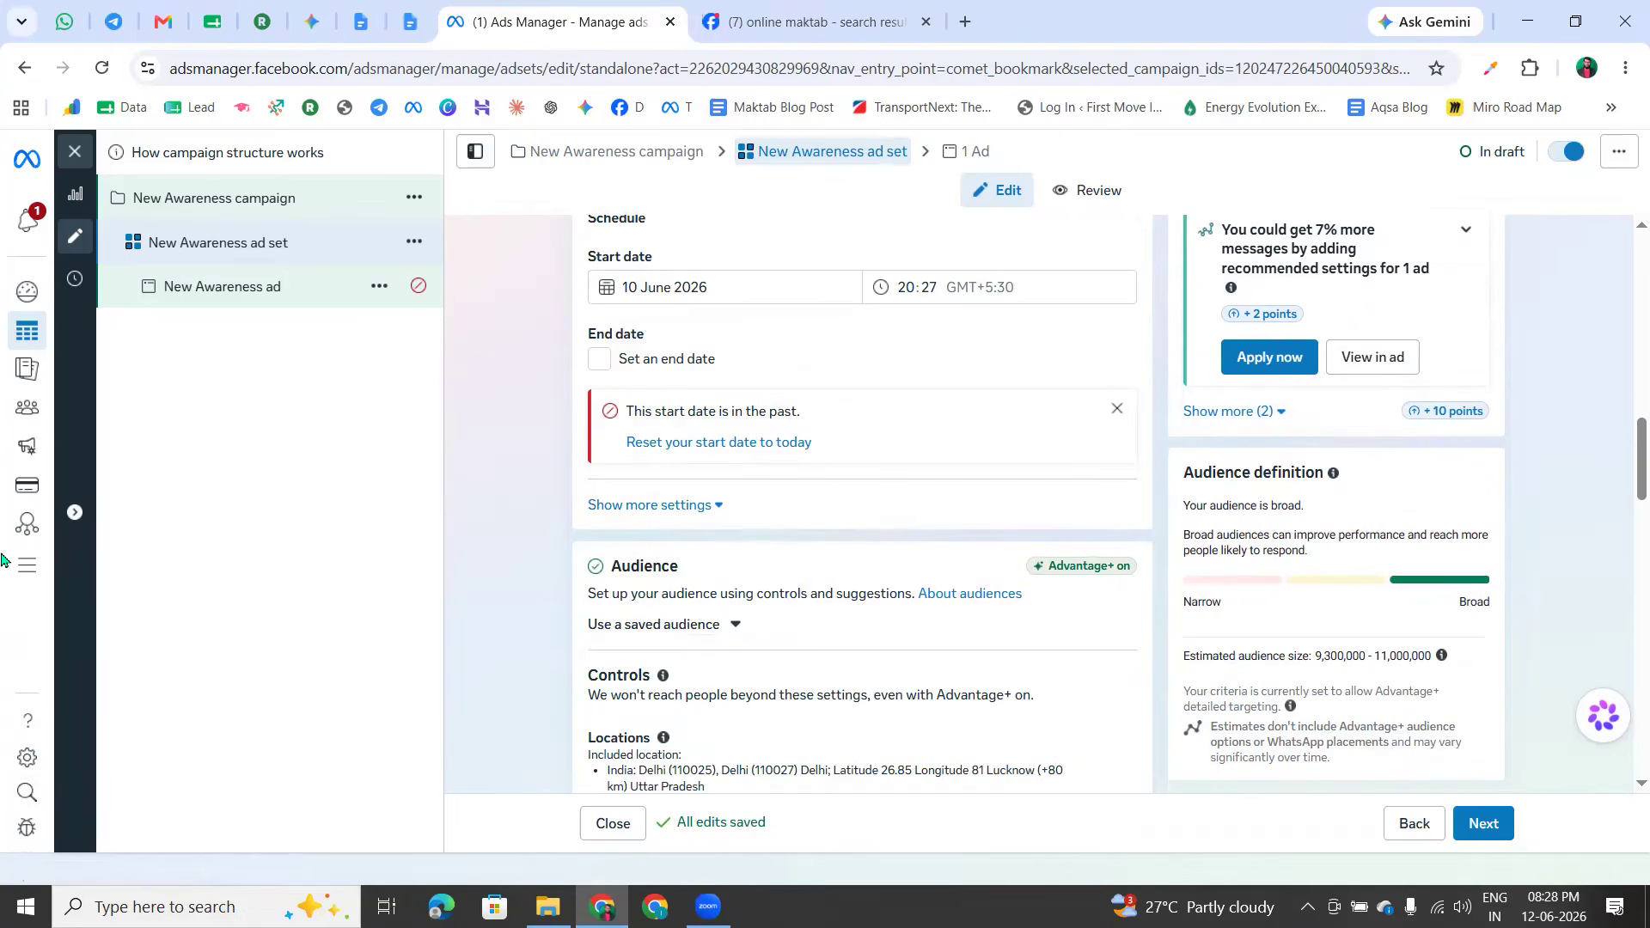
Circle the Audience definition section, its narrow-to-broad gauge and the estimated audience size with the screen pen
mouse_move(1176, 462)
left_mouse_down()
mouse_move(1477, 467)
mouse_move(1531, 759)
mouse_move(1329, 821)
left_mouse_up()
mouse_move(1157, 807)
left_mouse_down()
mouse_move(1088, 666)
mouse_move(1174, 451)
mouse_move(1510, 441)
mouse_move(1248, 460)
mouse_move(1122, 430)
mouse_move(1510, 421)
left_mouse_up()
mouse_move(1294, 557)
left_mouse_down()
mouse_move(1178, 555)
mouse_move(1482, 604)
mouse_move(1544, 580)
left_mouse_up()
left_click_drag(1359, 564, 1541, 576)
mouse_move(1302, 636)
left_mouse_down()
mouse_move(1475, 650)
mouse_move(1319, 670)
left_mouse_up()
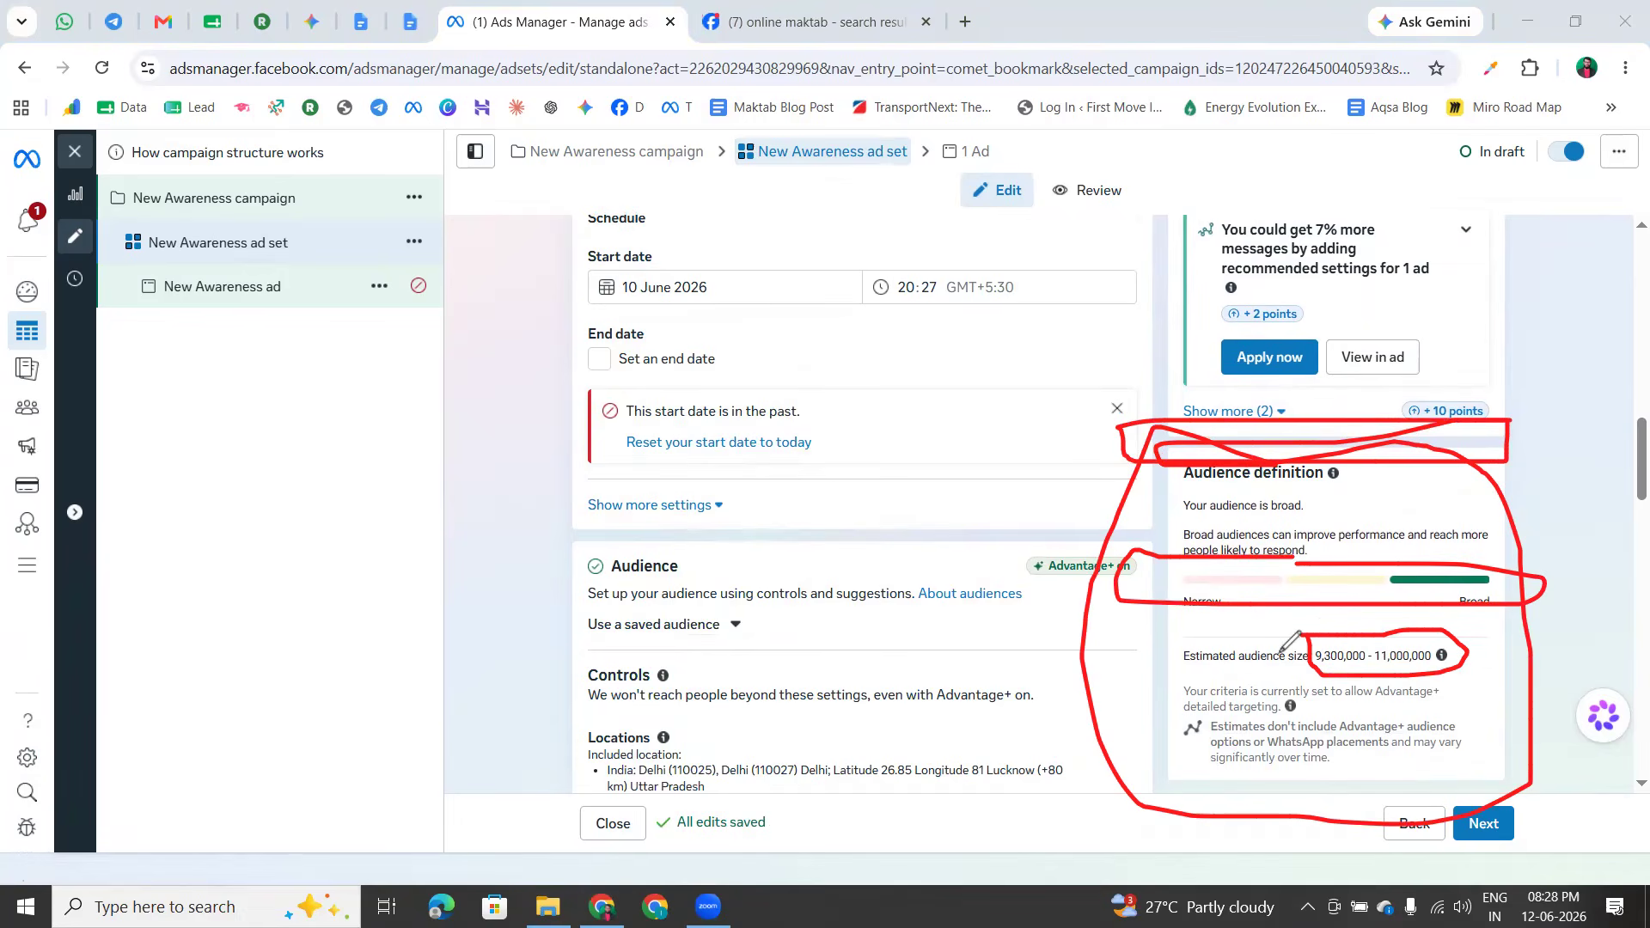
Sketch an outlined row of linked circles beside the Audience definition, circle the estimated size and gauge again, and clear the marks
mouse_move(751, 365)
left_mouse_down()
mouse_move(701, 468)
mouse_move(741, 432)
mouse_move(847, 427)
mouse_move(832, 397)
mouse_move(980, 411)
mouse_move(955, 387)
mouse_move(1005, 399)
mouse_move(1025, 454)
mouse_move(1042, 378)
mouse_move(1053, 397)
mouse_move(1115, 400)
mouse_move(1110, 421)
mouse_move(1115, 376)
left_mouse_up()
mouse_move(692, 348)
left_mouse_down()
mouse_move(880, 516)
mouse_move(1171, 363)
mouse_move(1148, 428)
left_mouse_up()
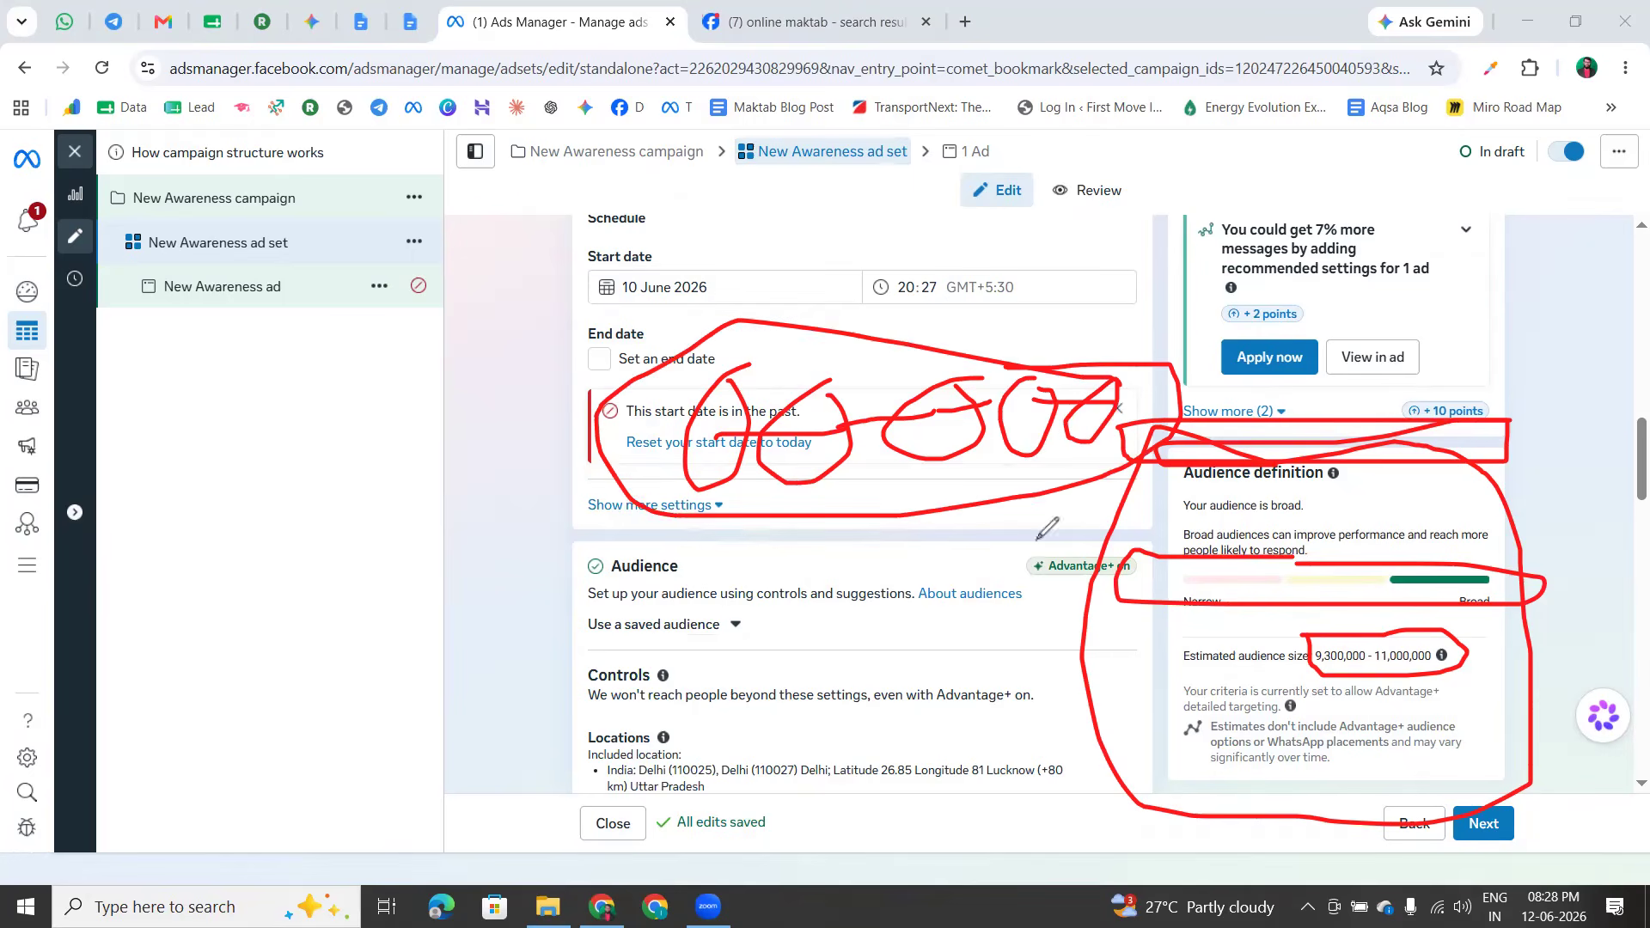
mouse_move(1335, 612)
left_mouse_down()
mouse_move(1376, 727)
mouse_move(1487, 610)
mouse_move(1462, 593)
mouse_move(1307, 643)
mouse_move(1483, 662)
mouse_move(1315, 683)
mouse_move(1308, 662)
left_mouse_up()
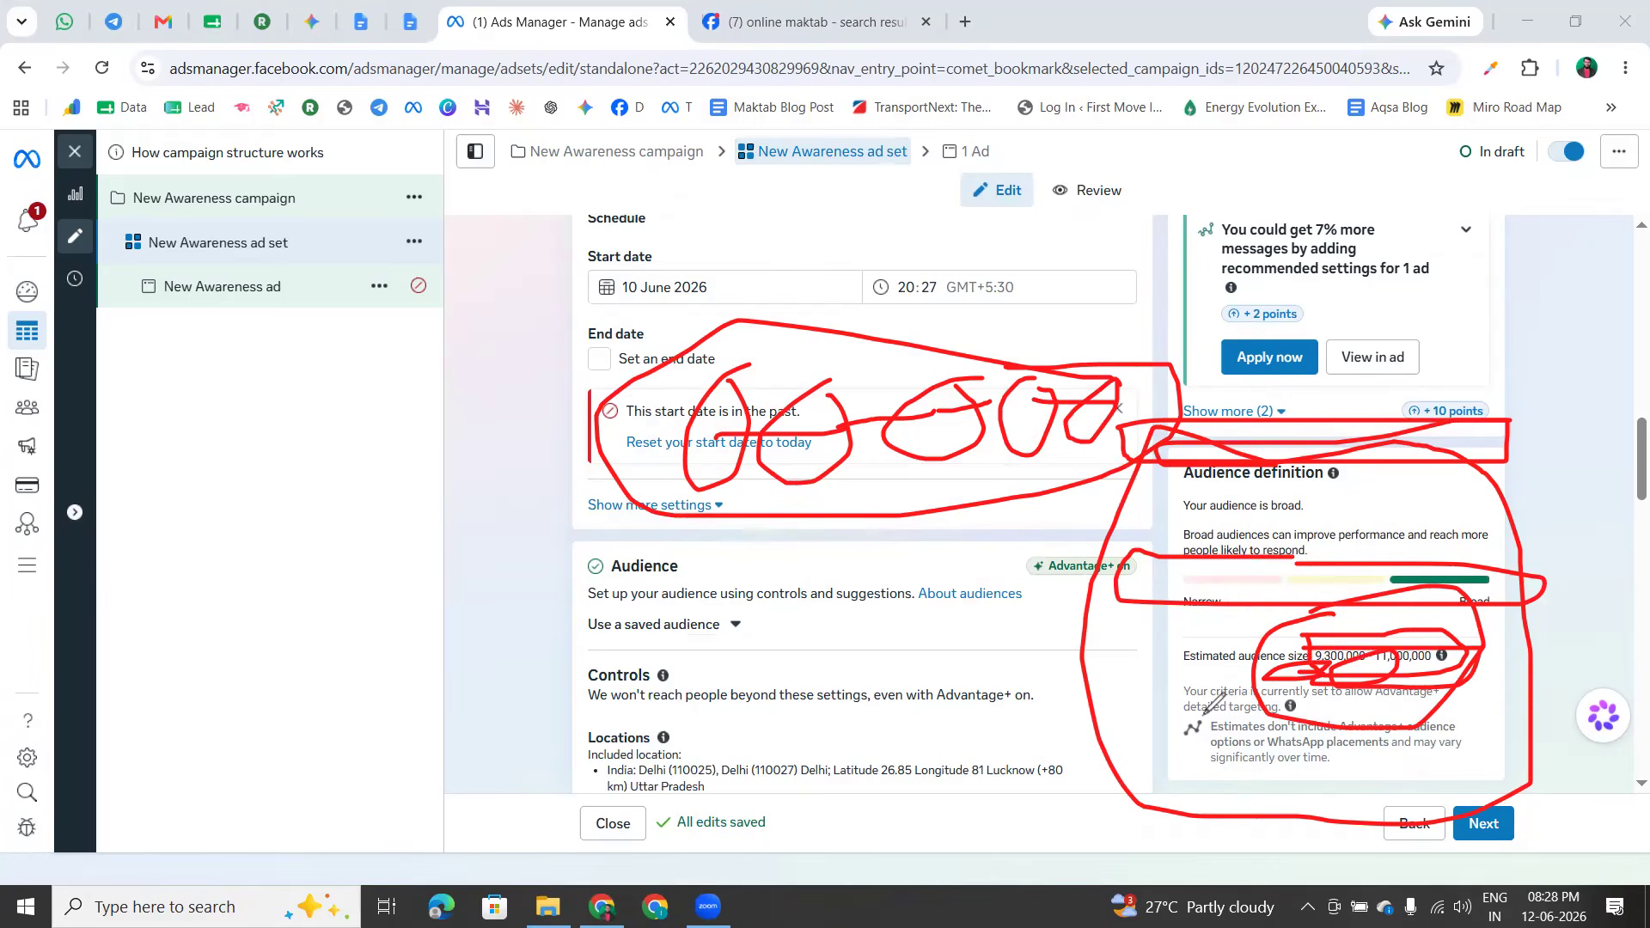
left_click(744, 759)
mouse_move(1155, 606)
left_mouse_down()
mouse_move(1479, 577)
mouse_move(1285, 667)
mouse_move(1188, 545)
left_mouse_up()
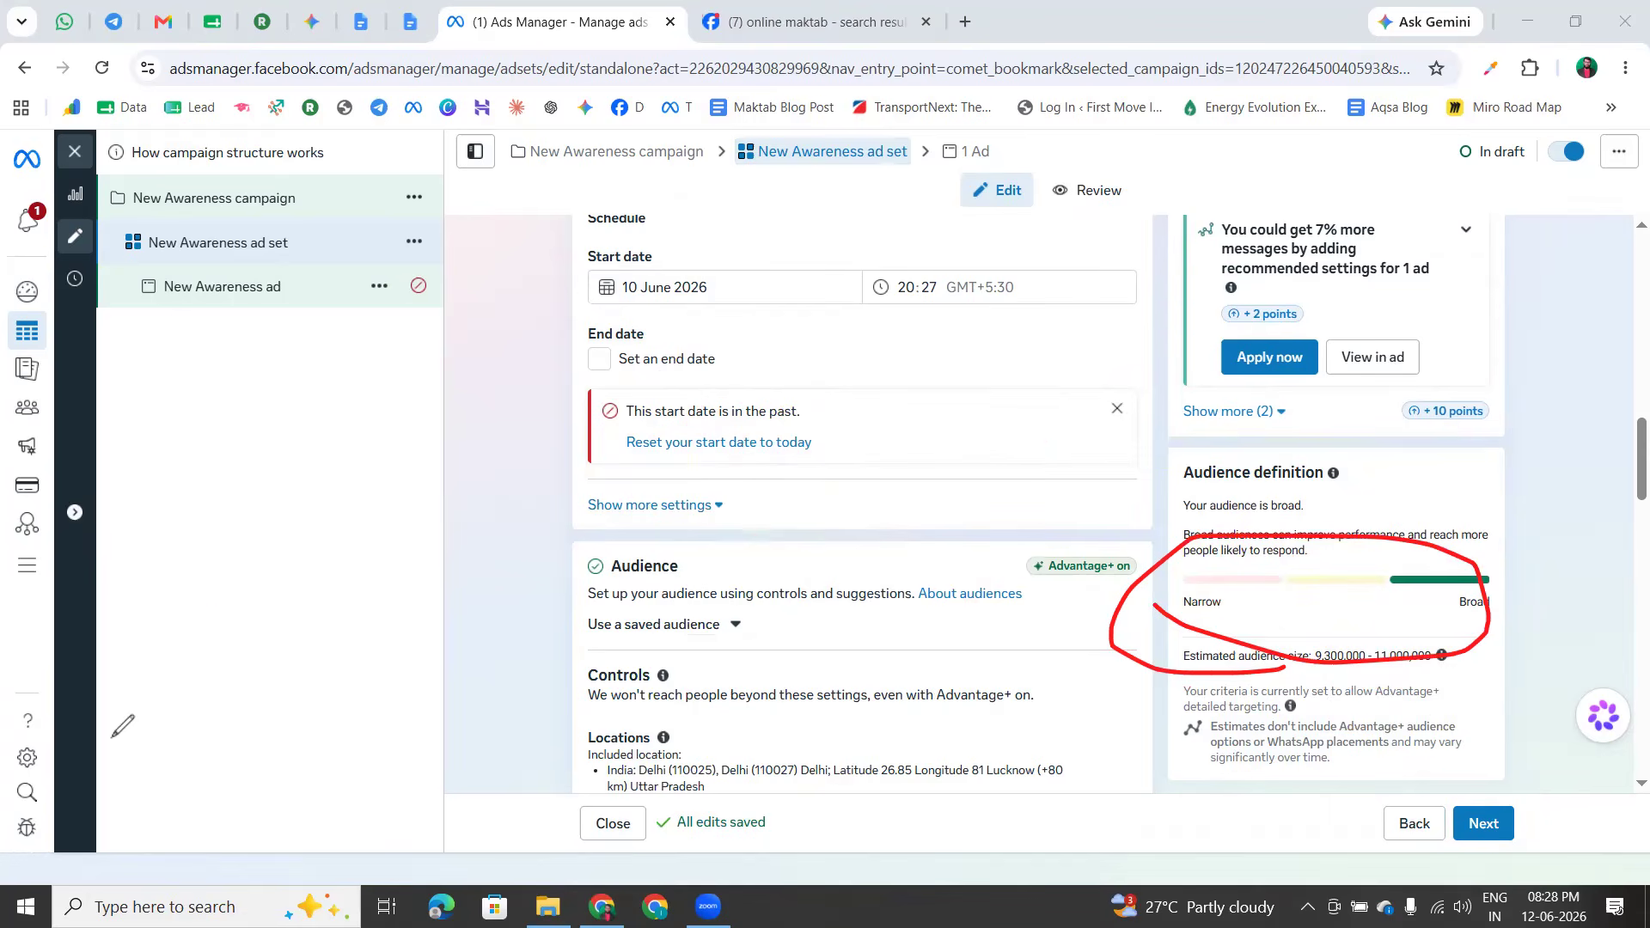
left_click(212, 583)
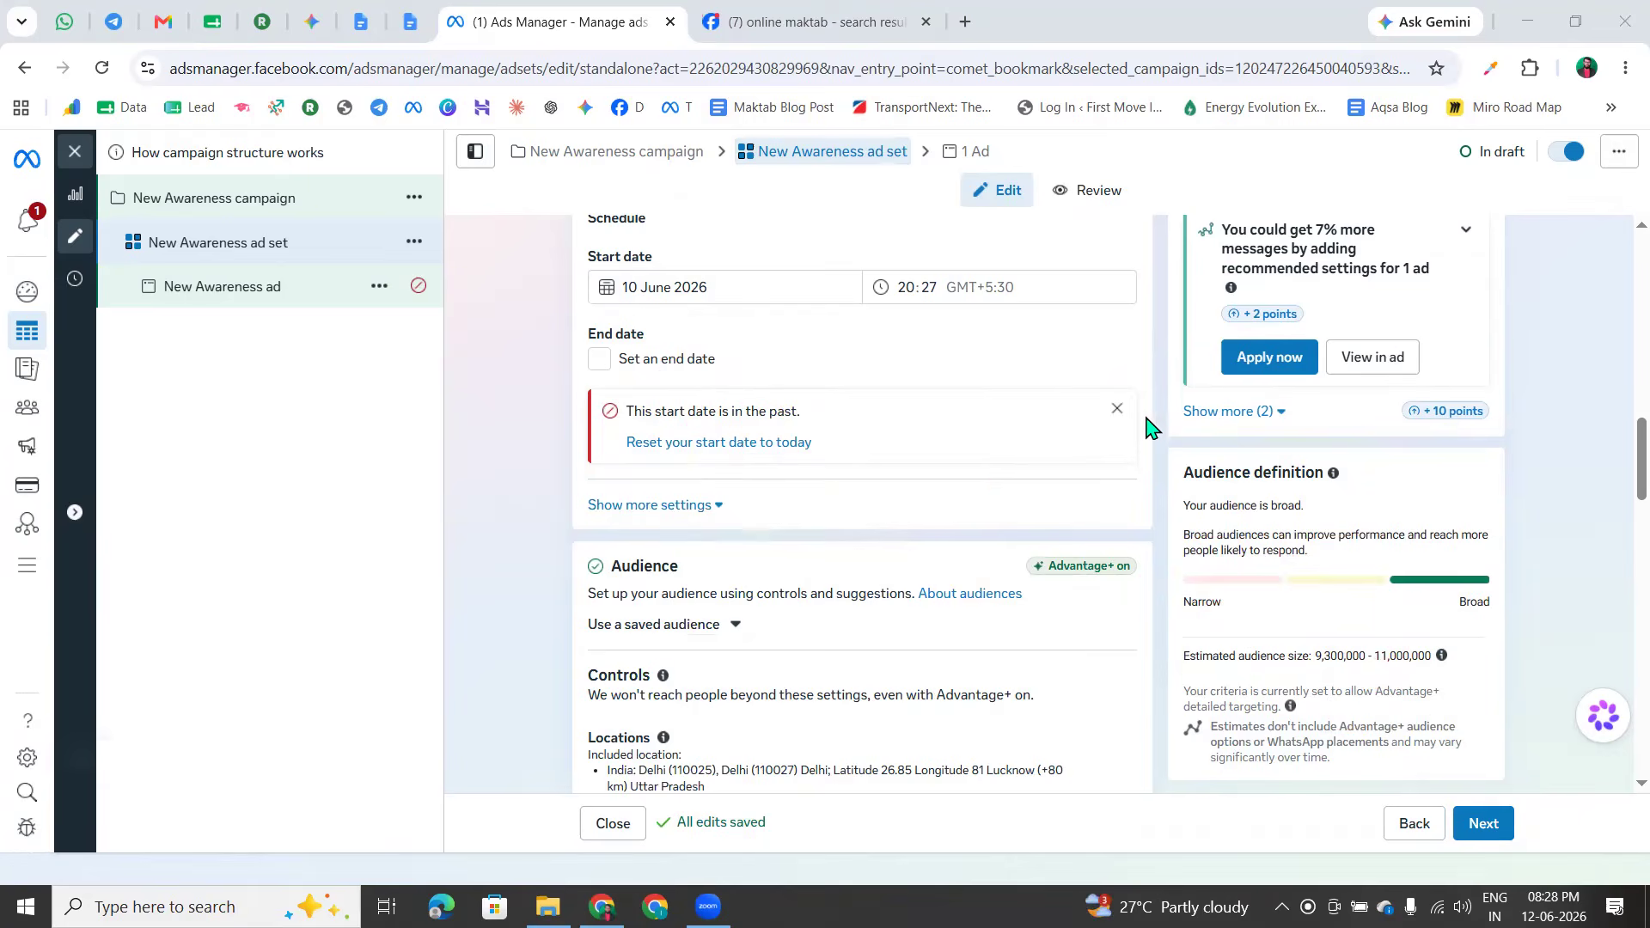
Dismiss the start date notice and review the ad set's budget, schedule and frequency control settings
left_click(1120, 412)
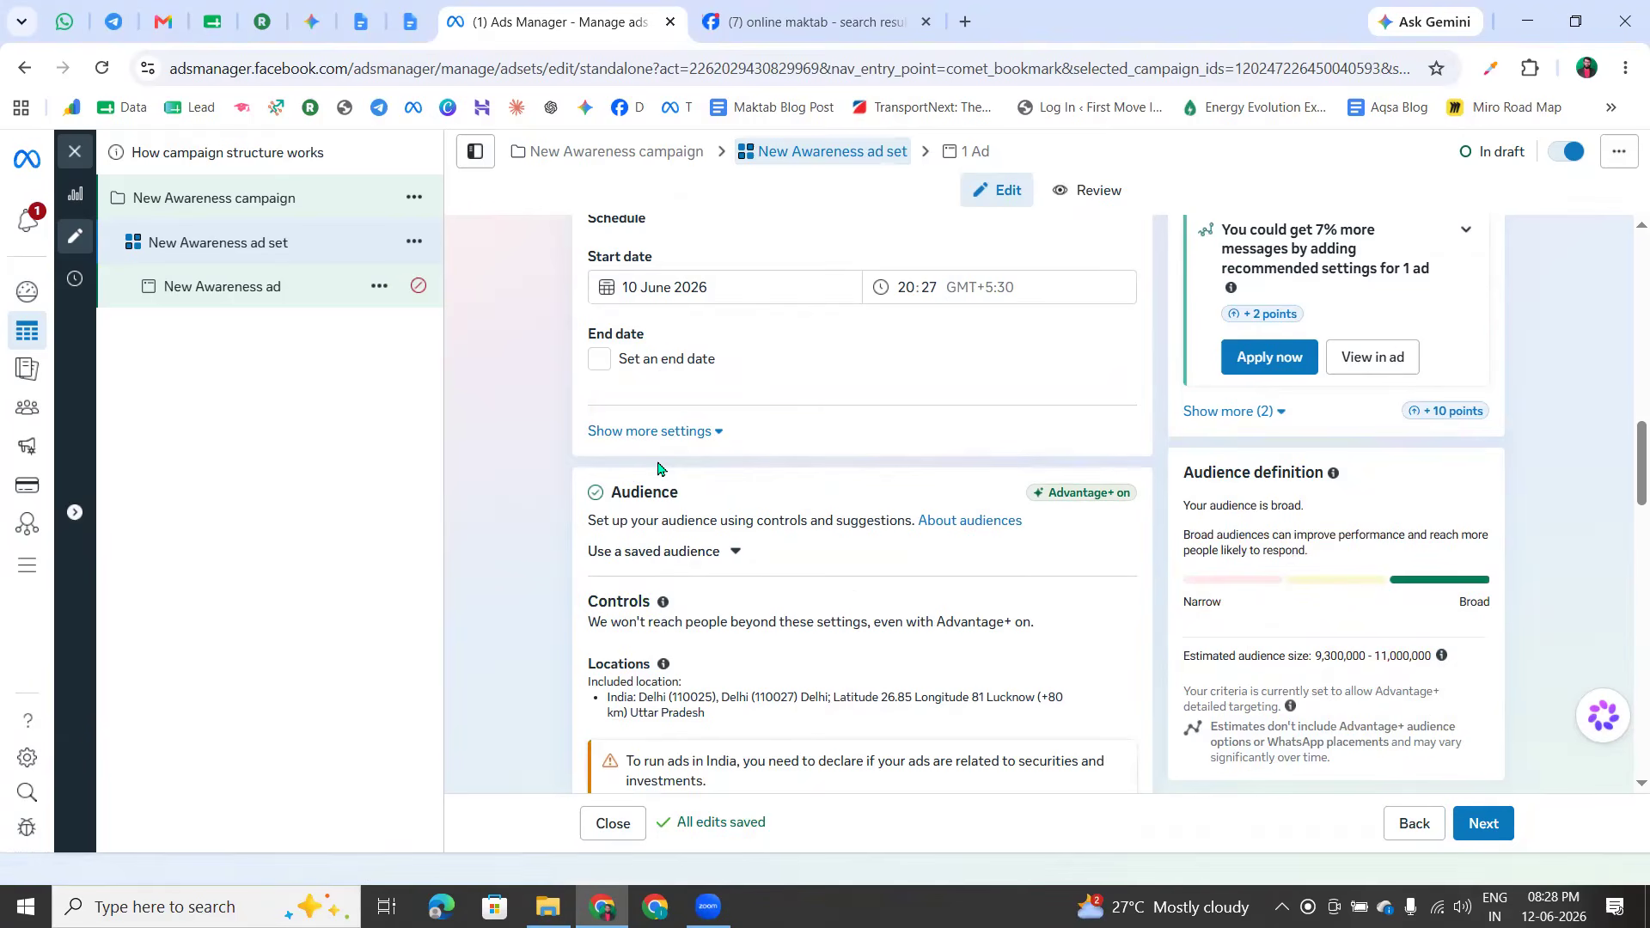
scroll(754, 657, "up", 12)
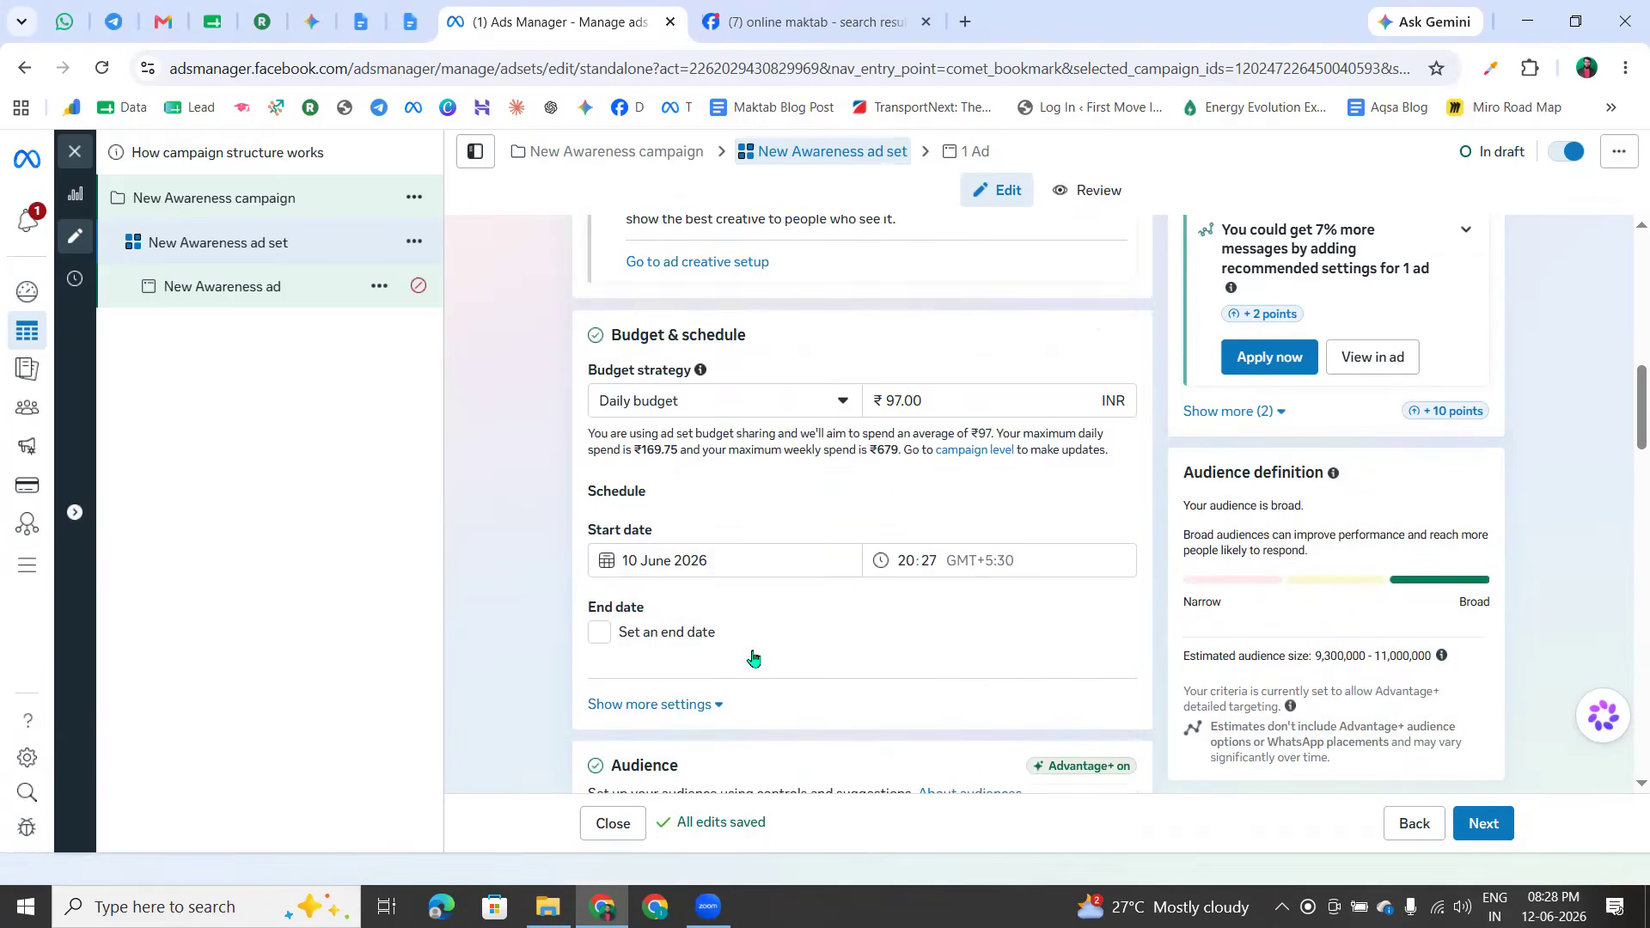
scroll(763, 656, "up", 3)
scroll(1289, 686, "down", 9)
scroll(1330, 679, "up", 10)
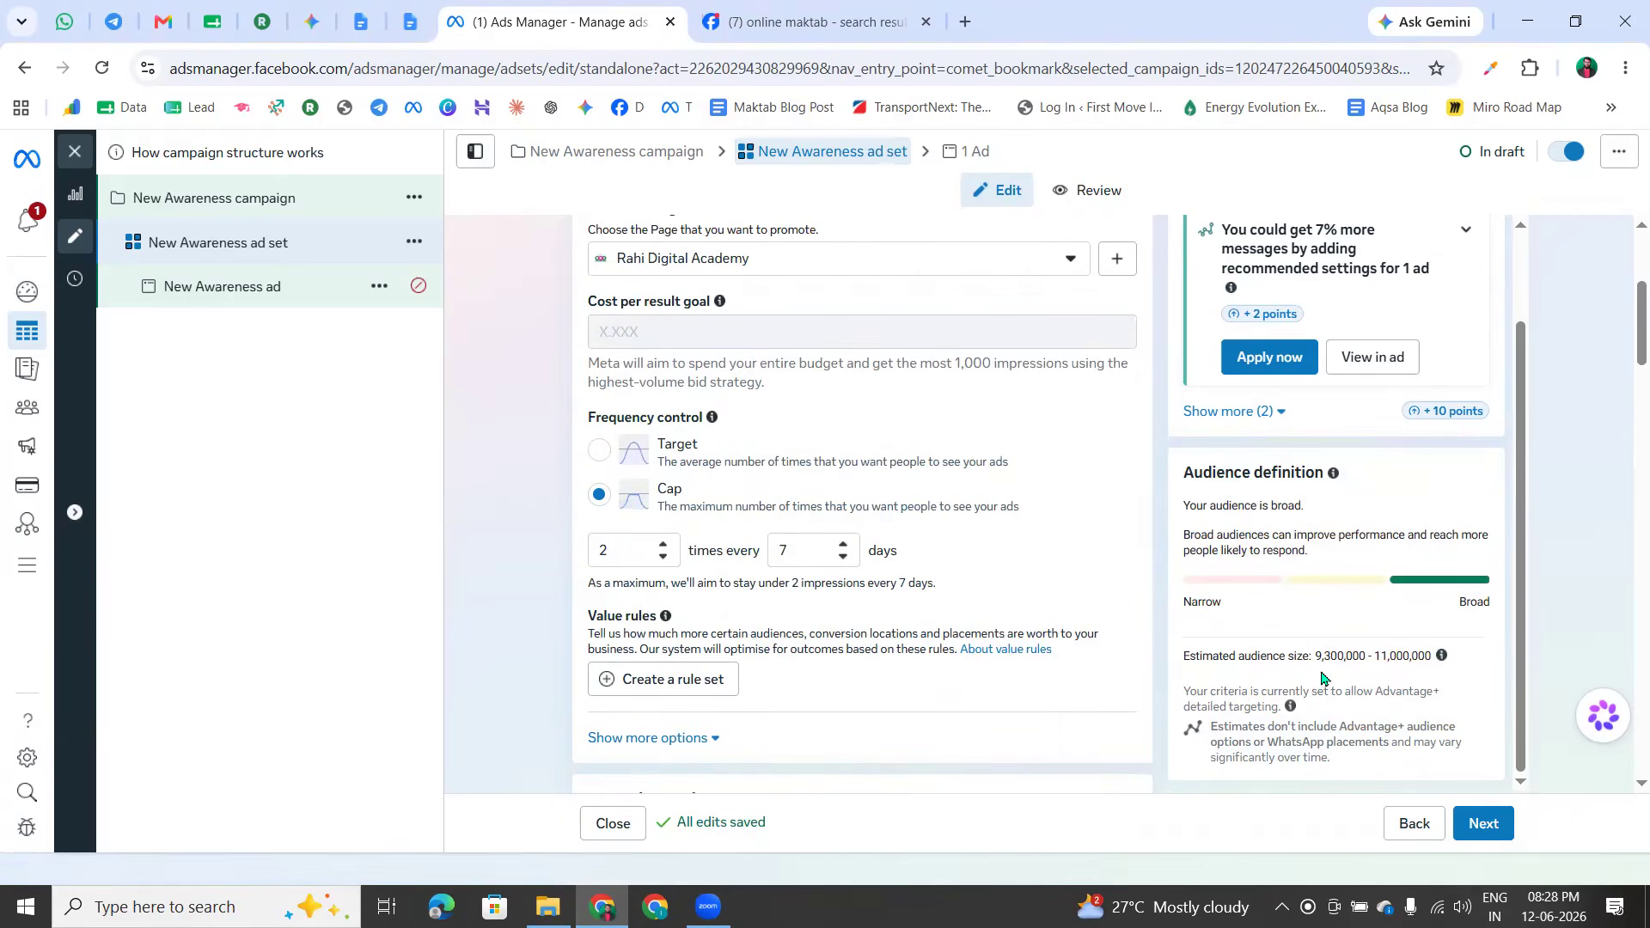
Open the New Awareness ad, mark its level and ad name with the screen pen, and clear the marks
left_click(1484, 840)
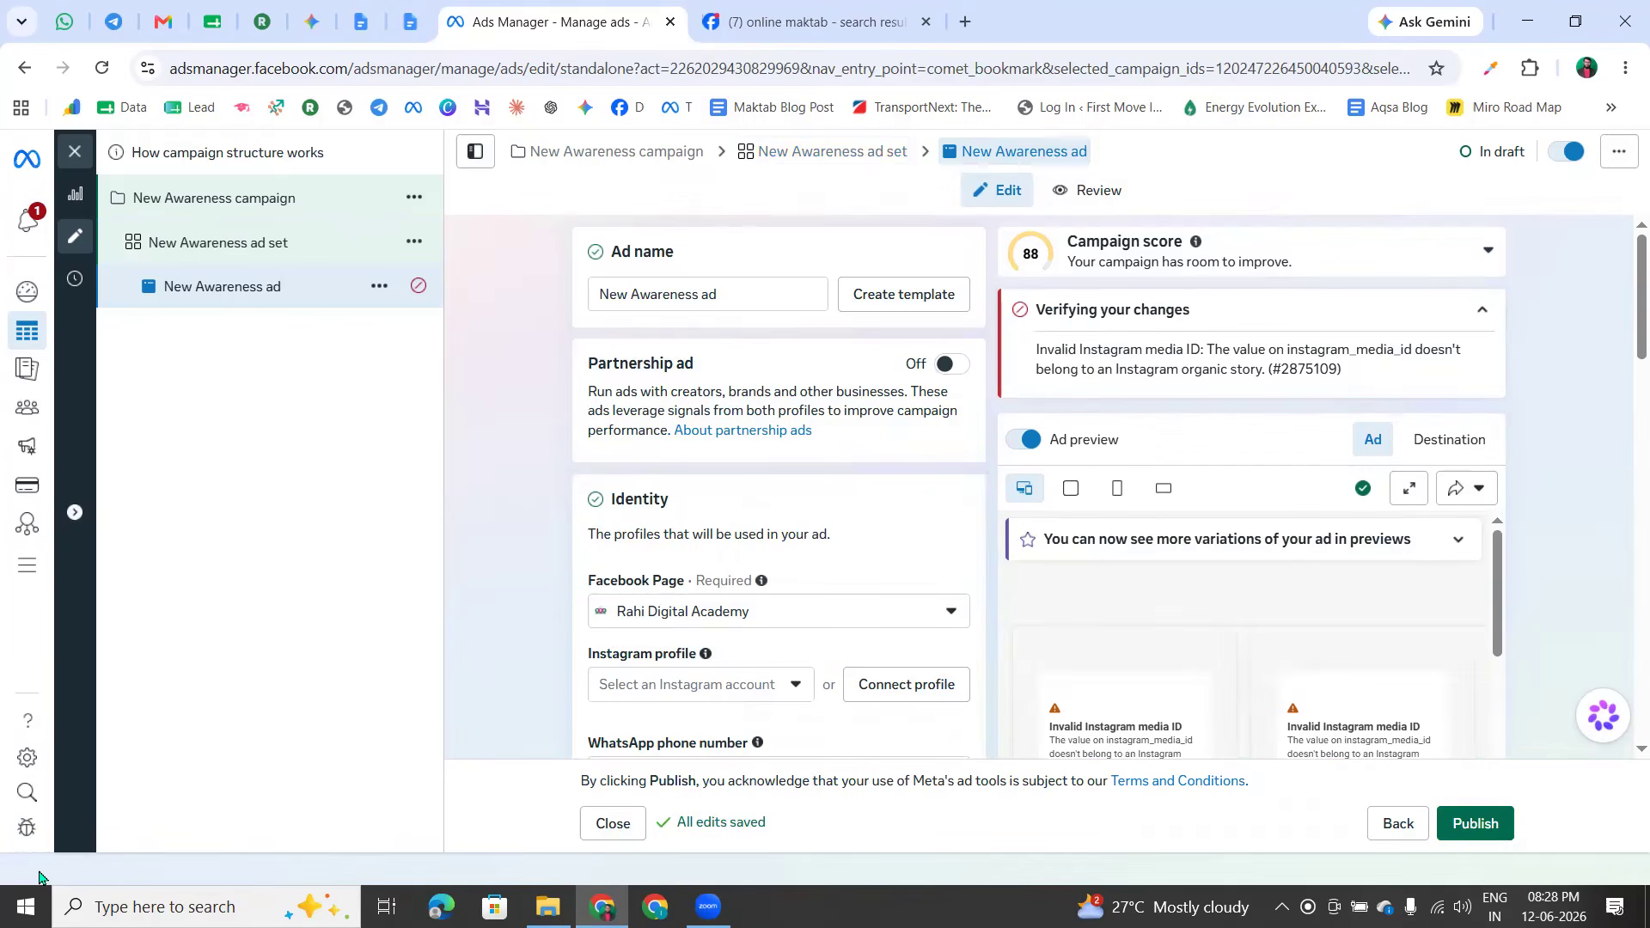
left_click_drag(1070, 141, 1062, 146)
mouse_move(566, 274)
left_mouse_down()
mouse_move(693, 332)
mouse_move(550, 277)
mouse_move(492, 301)
mouse_move(502, 329)
left_mouse_up()
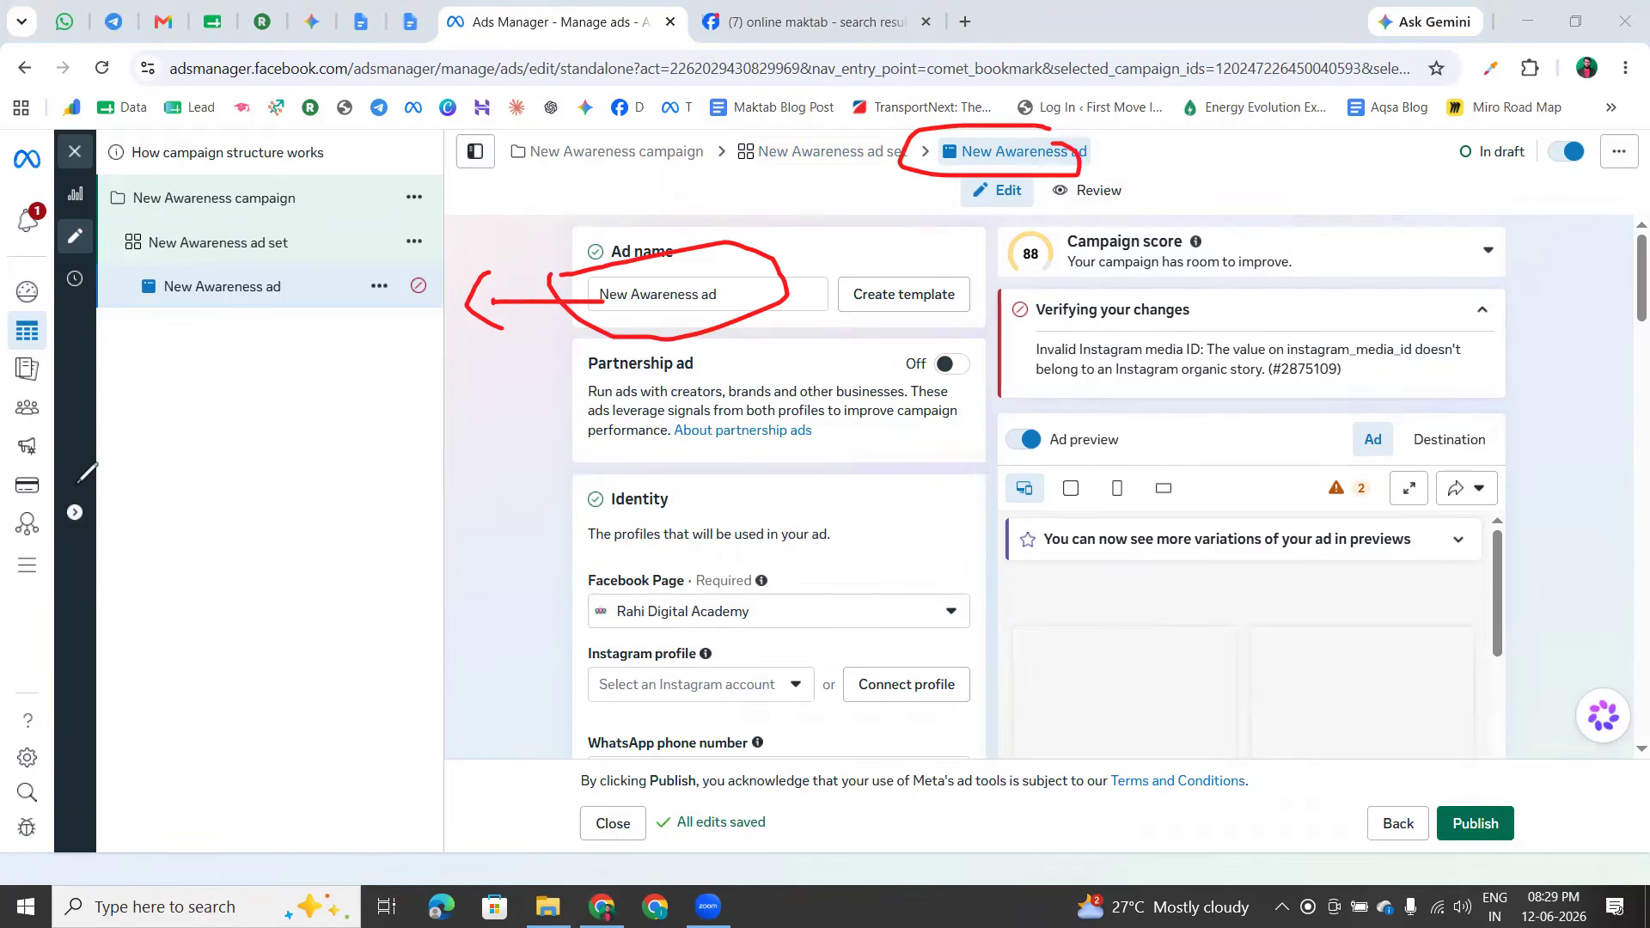
left_click(737, 457)
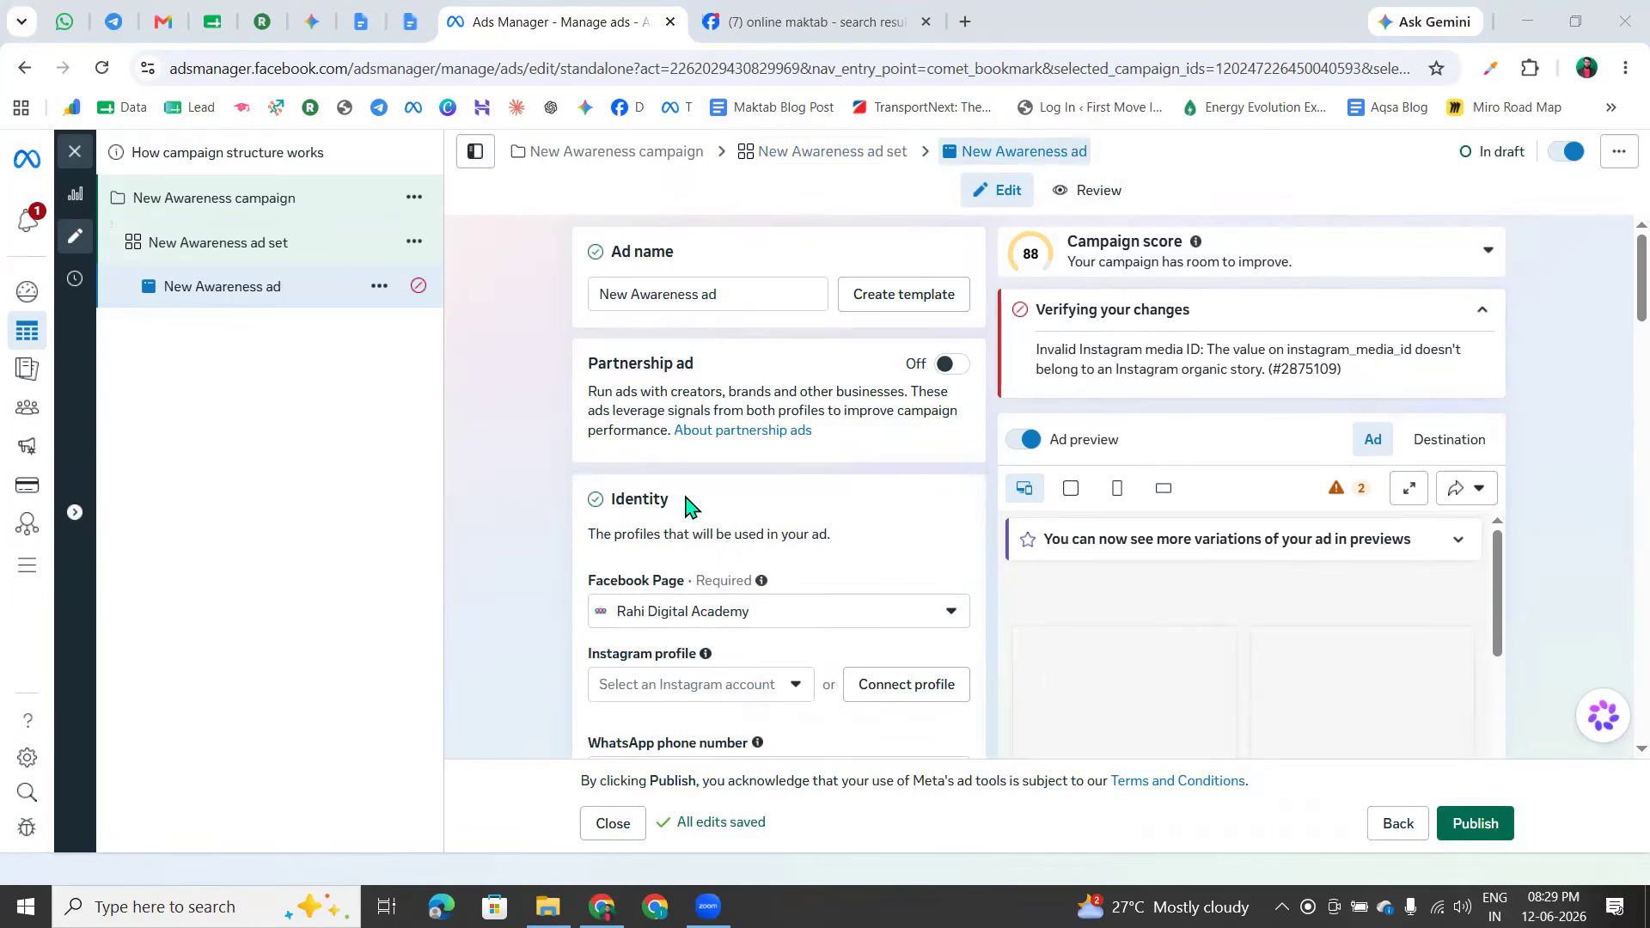
Highlight the heading of the ad's Partnership ad section
left_click_drag(587, 363, 740, 383)
left_click(740, 376)
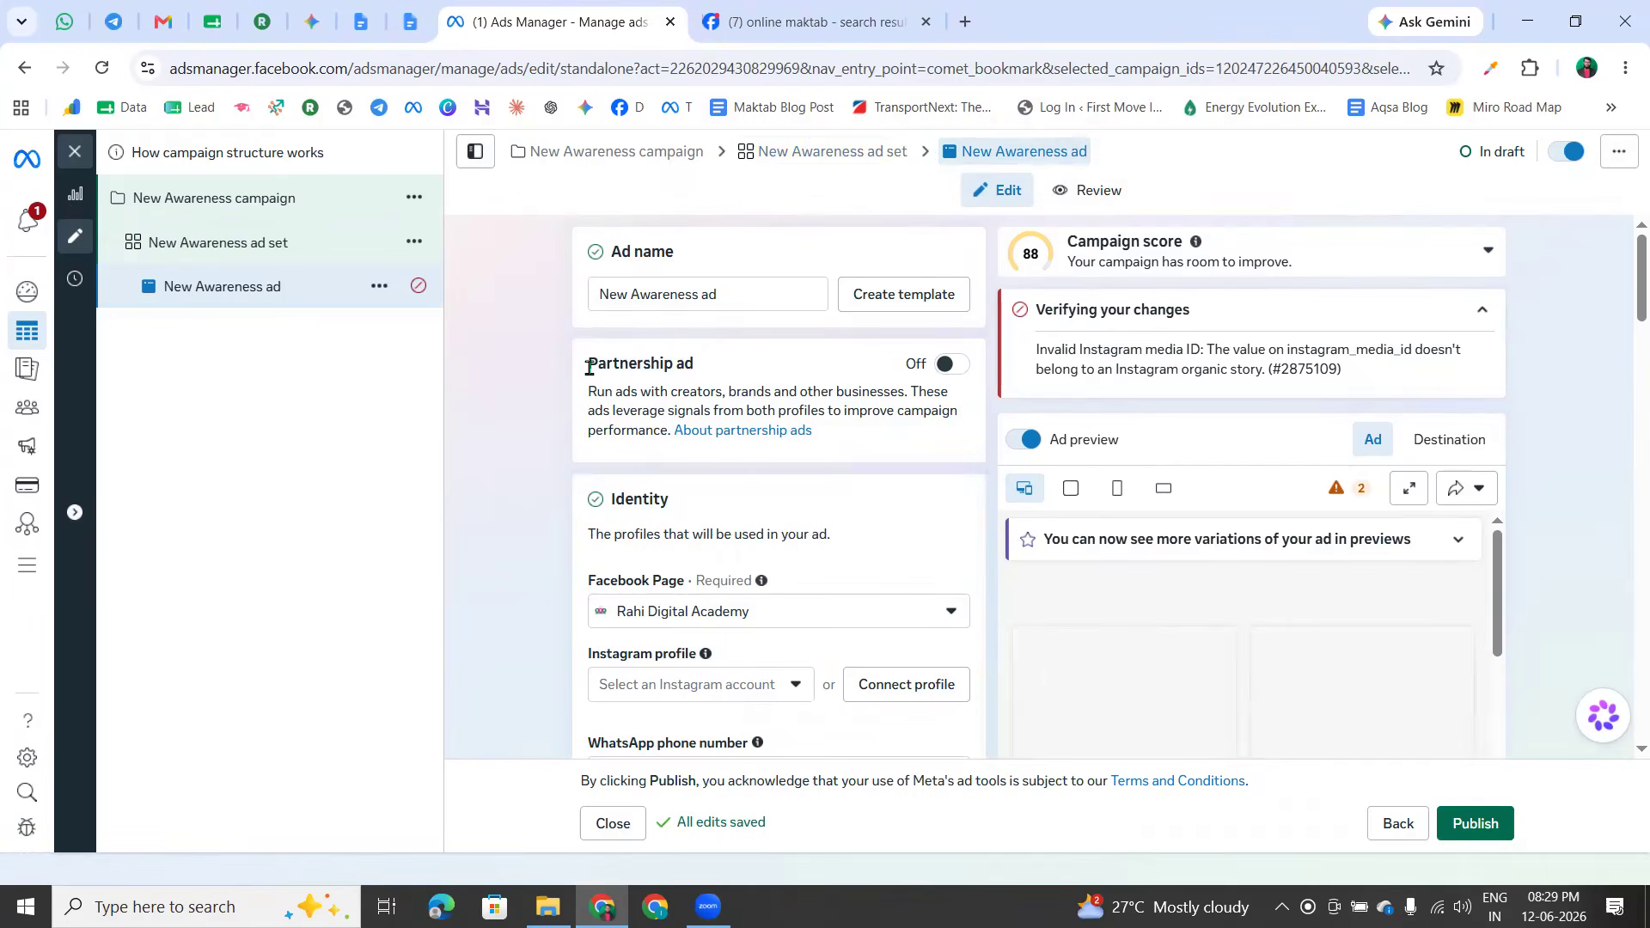
left_click_drag(589, 368, 748, 384)
left_click(747, 376)
Highlight the Identity heading and view the Facebook Pages that can be used for the ad
scroll(748, 553, "down", 3)
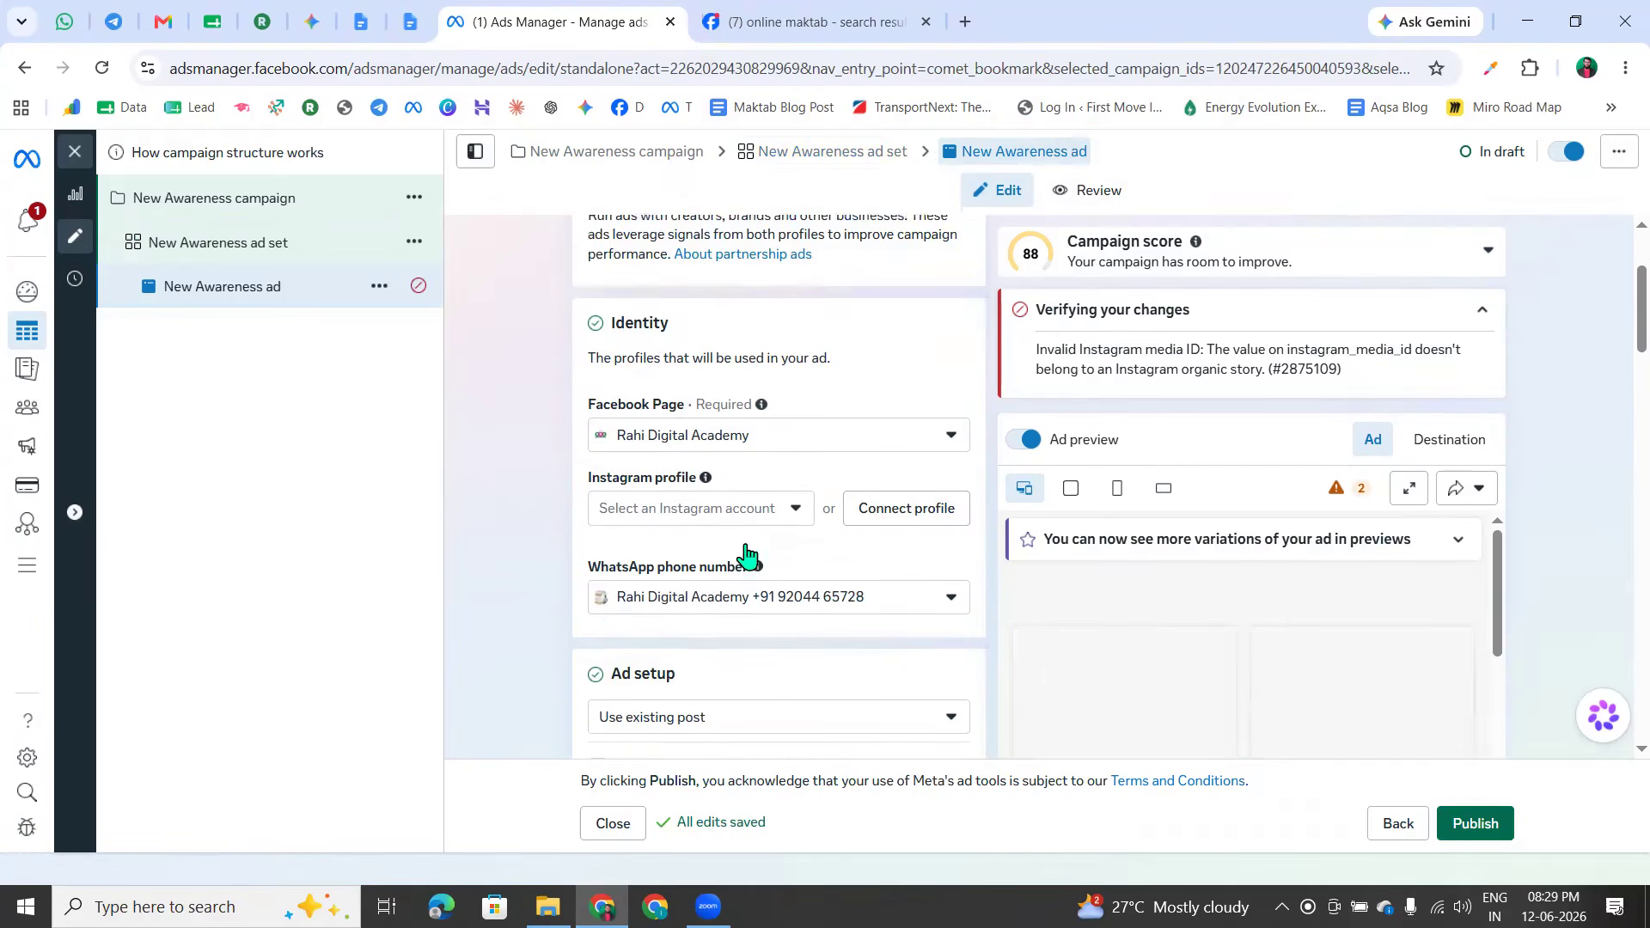
scroll(643, 413, "up", 1)
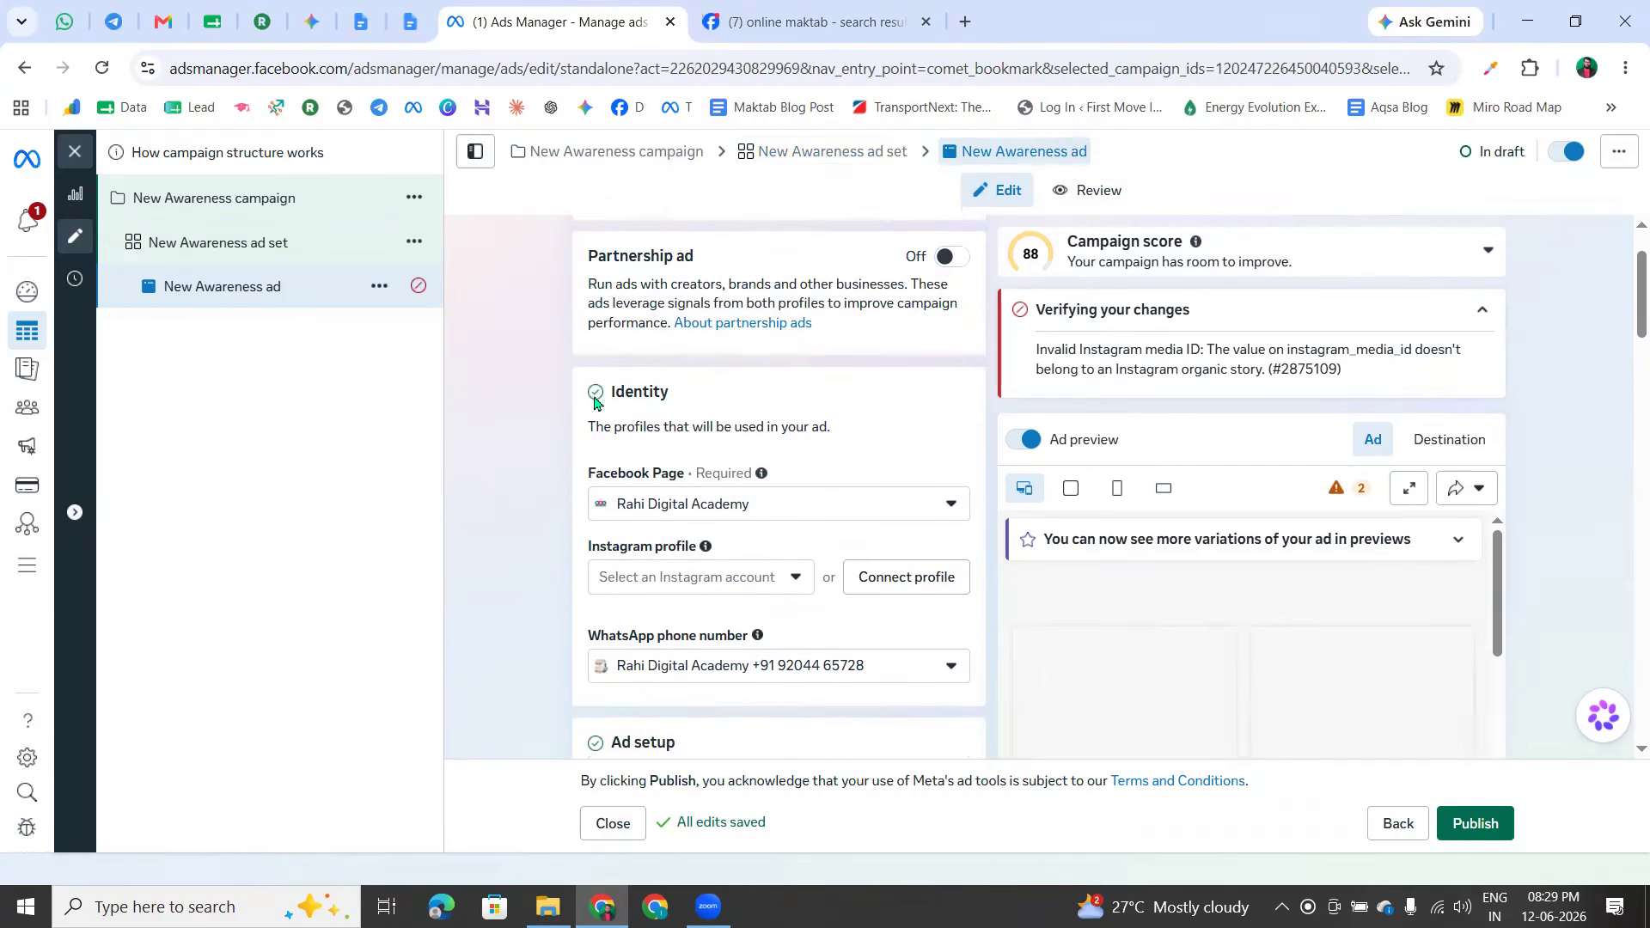
left_click_drag(610, 395, 671, 394)
left_click(781, 400)
left_click(771, 507)
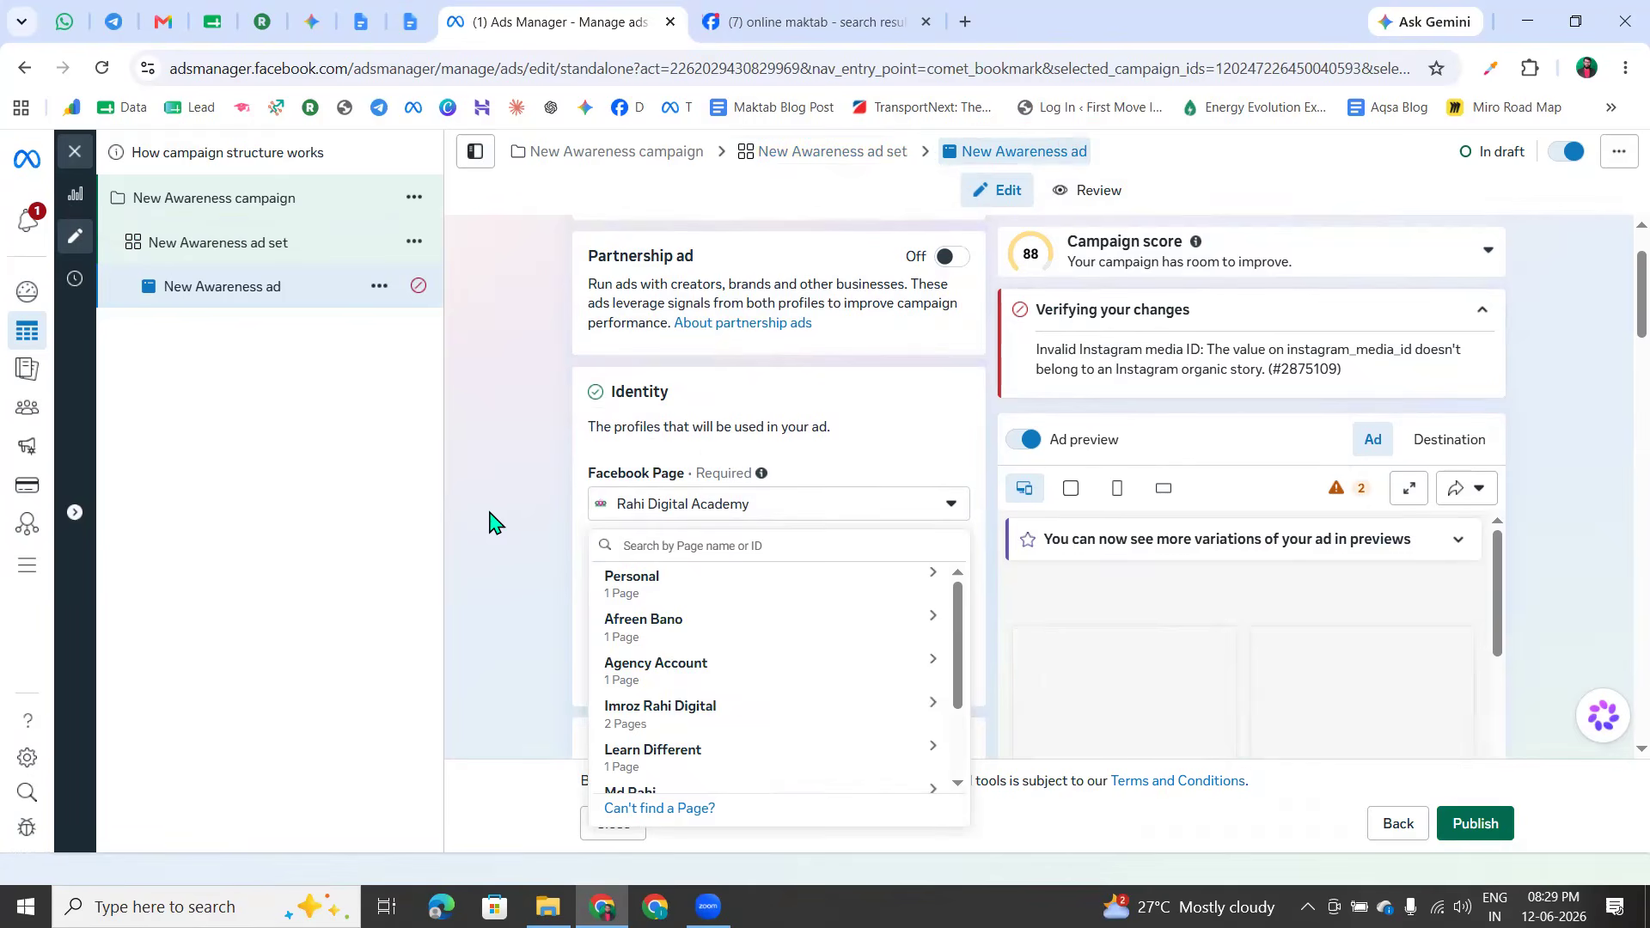
left_click(664, 501)
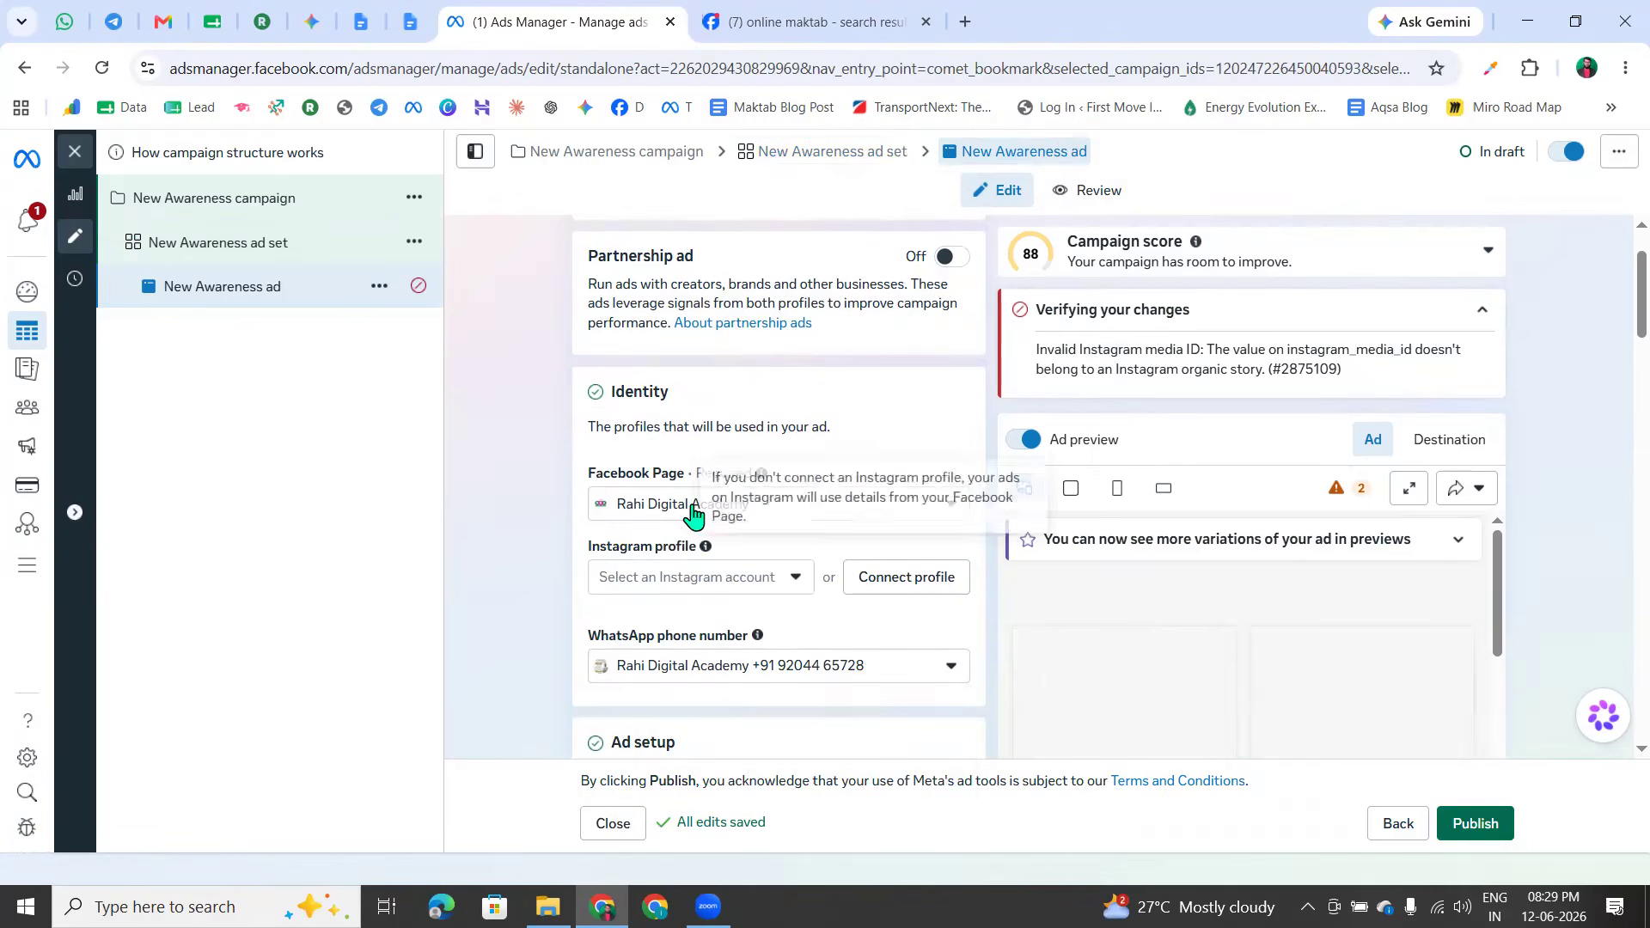
left_click(690, 513)
left_click(460, 621)
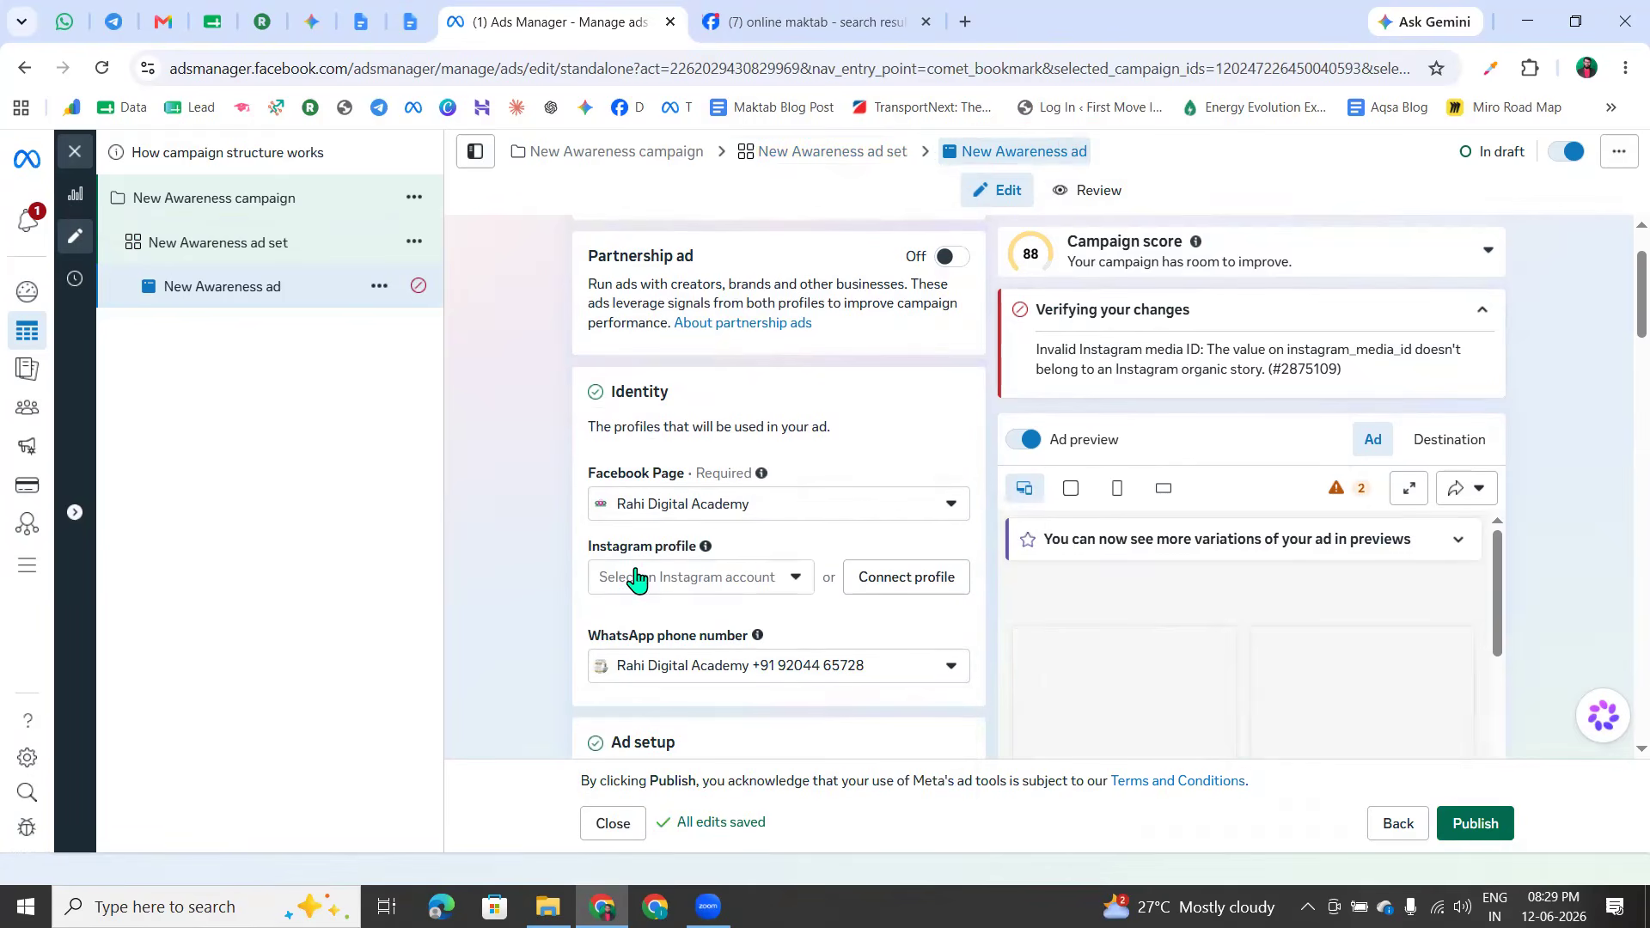
Highlight the Instagram profile label and view its account options, closing the list without choosing one
left_click_drag(585, 552, 771, 548)
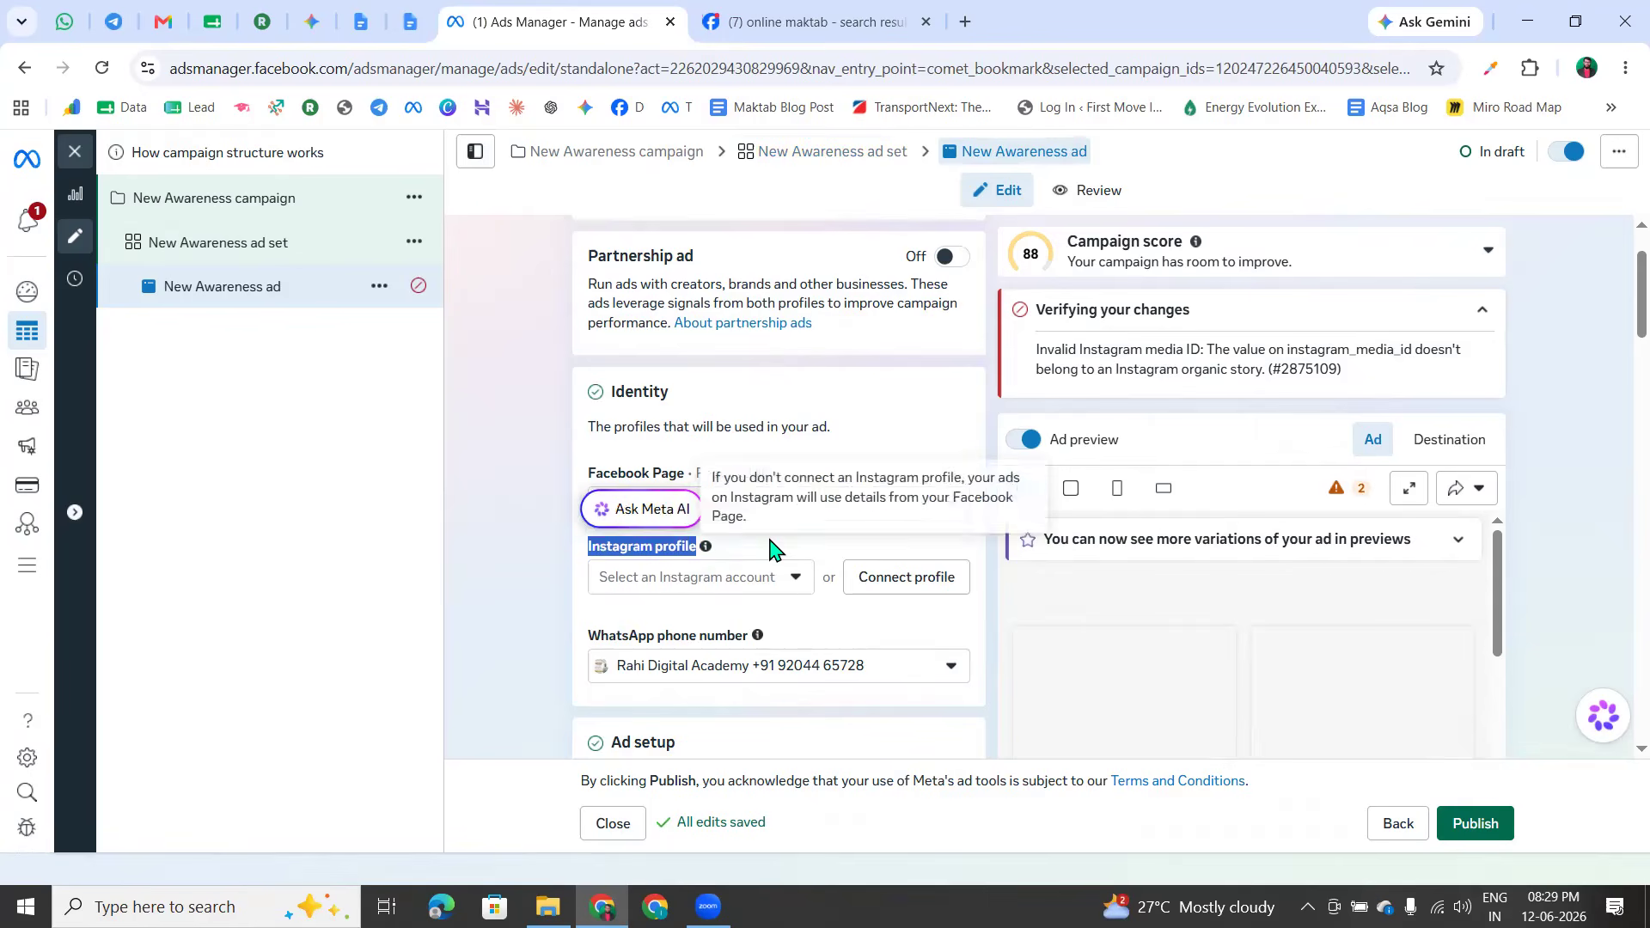
left_click(772, 551)
left_click(742, 585)
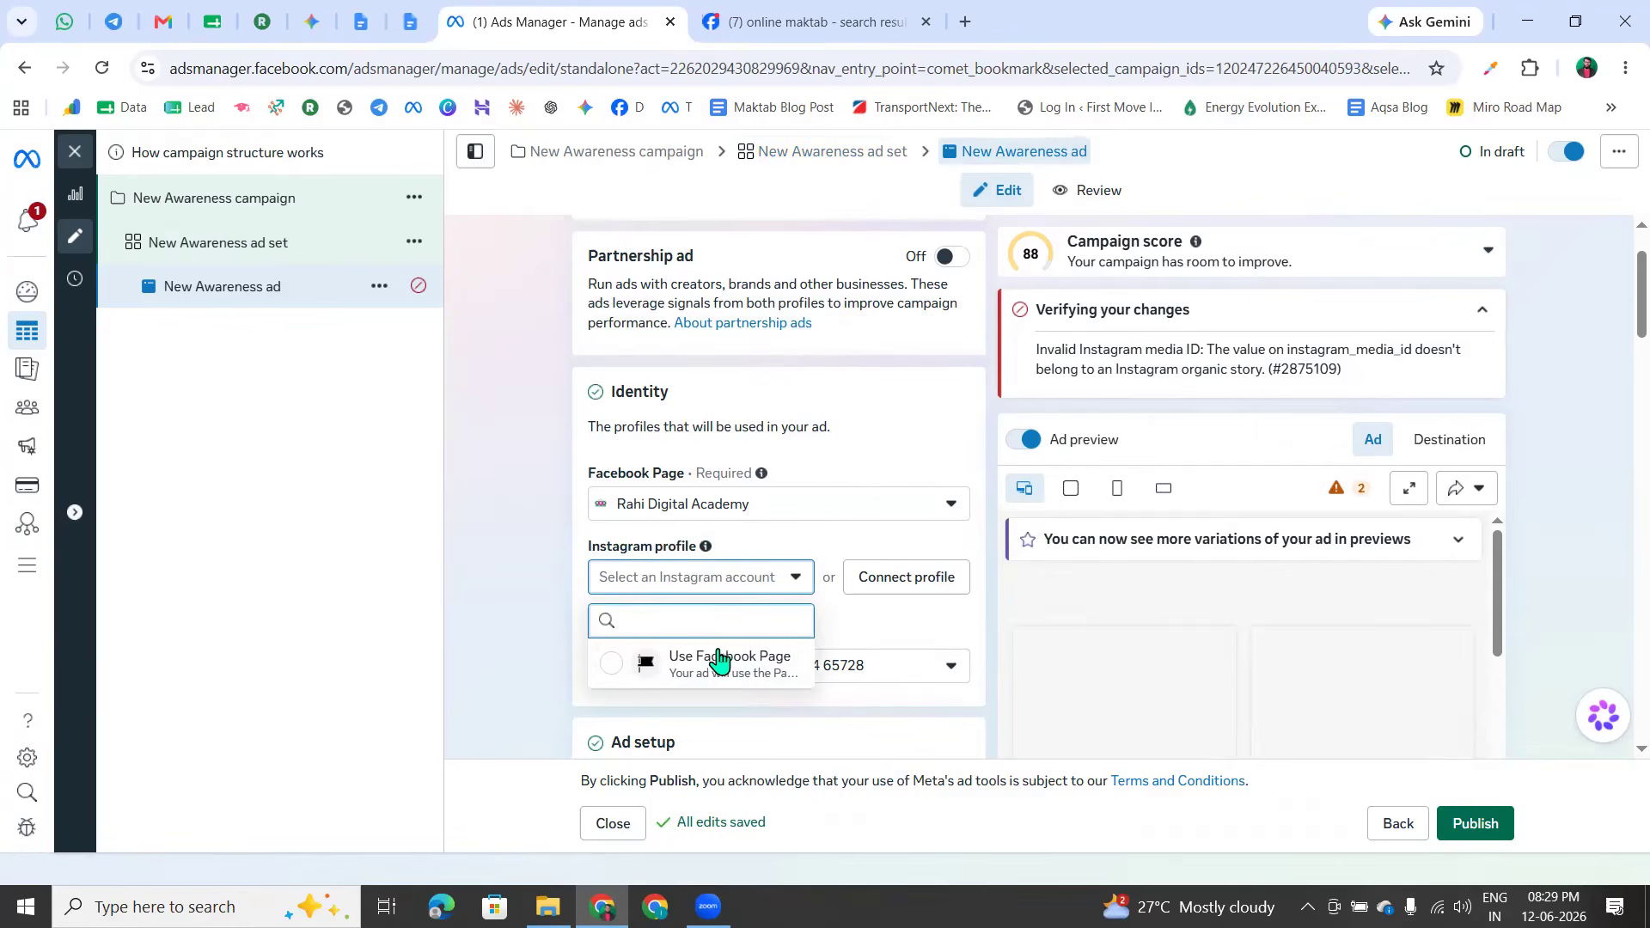
left_click(860, 628)
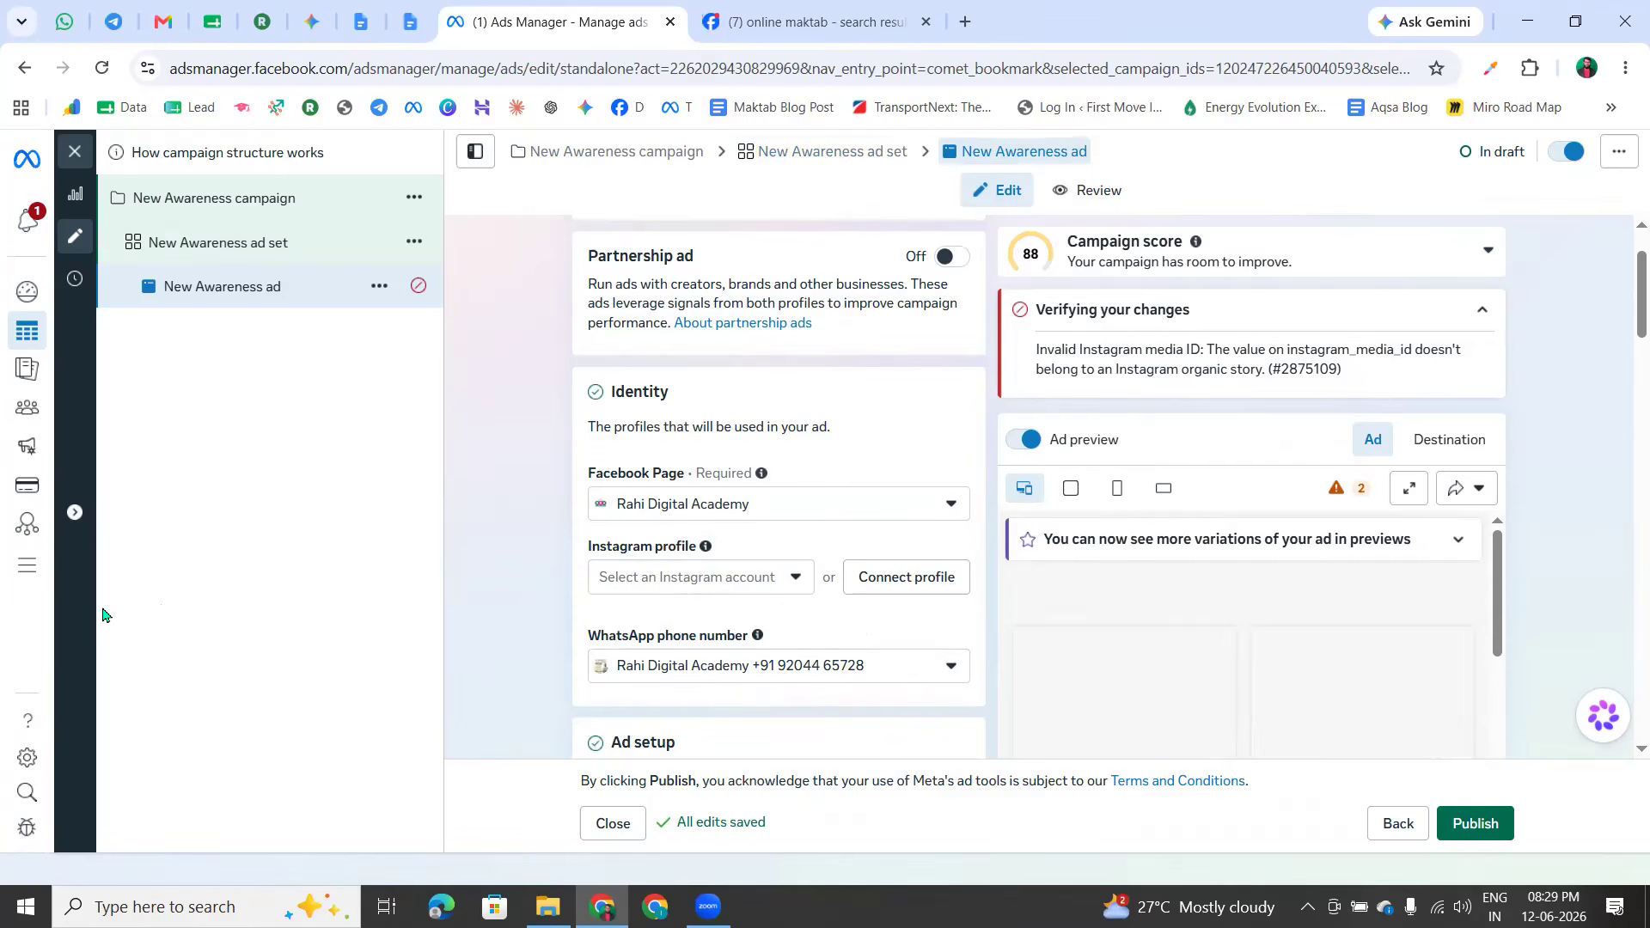
Circle the ad's Facebook Page and Instagram profile fields with the screen pen, clearing the marks in between and at the end
left_click_drag(597, 537, 595, 472)
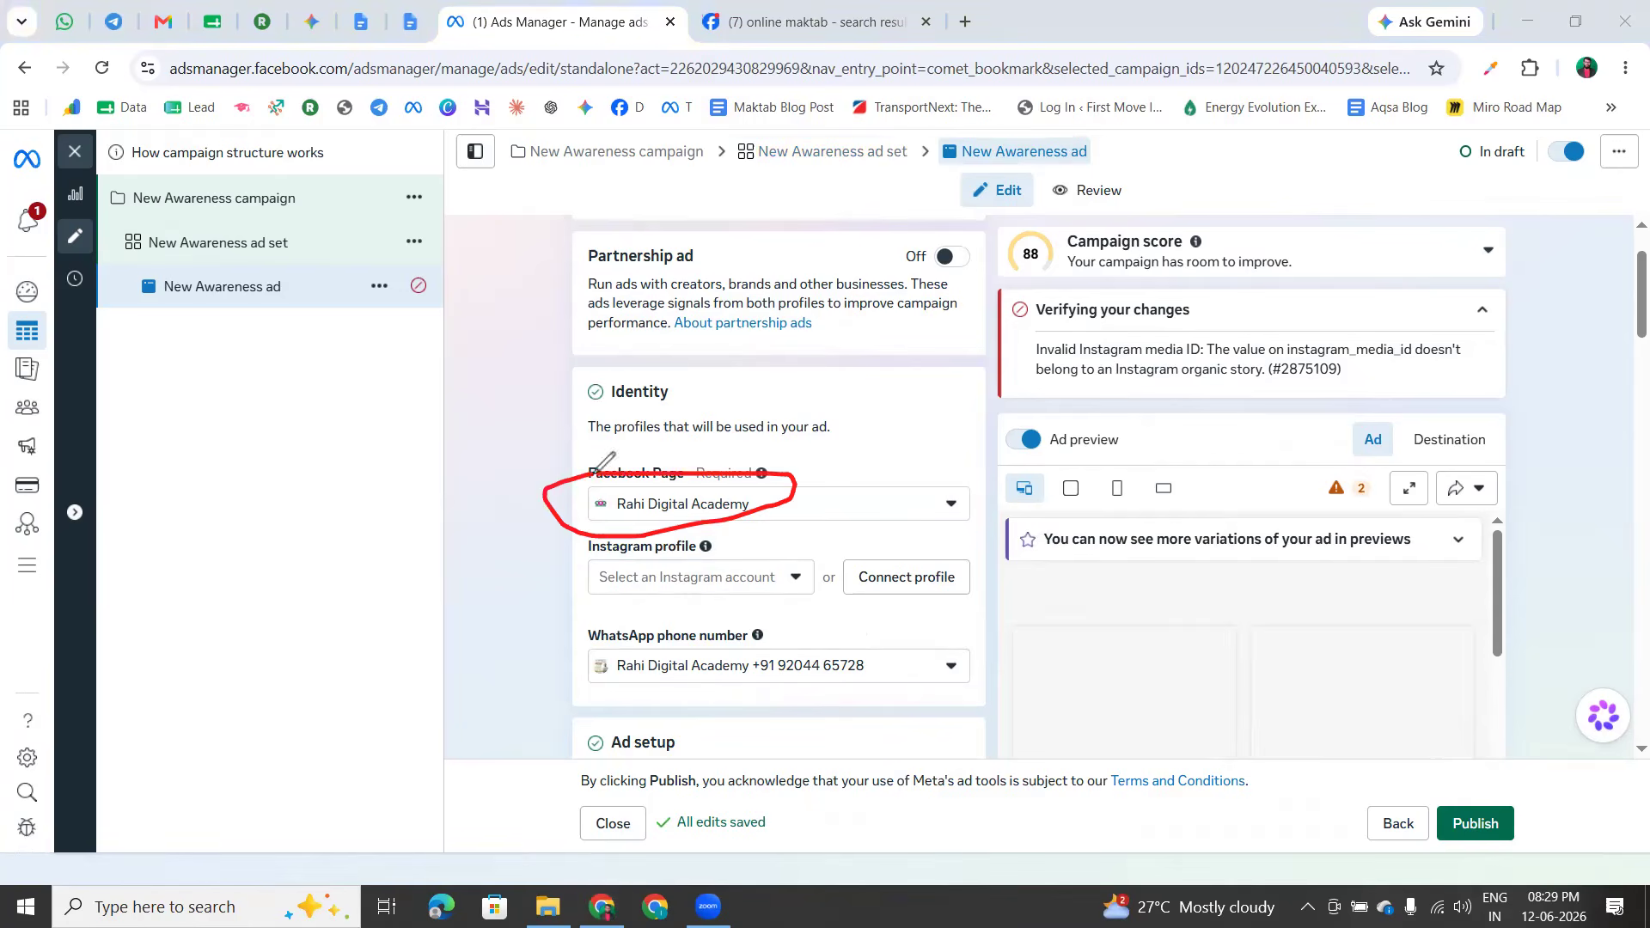
mouse_move(768, 542)
left_mouse_down()
mouse_move(653, 640)
mouse_move(606, 526)
mouse_move(657, 567)
mouse_move(636, 563)
mouse_move(800, 584)
mouse_move(747, 622)
left_mouse_up()
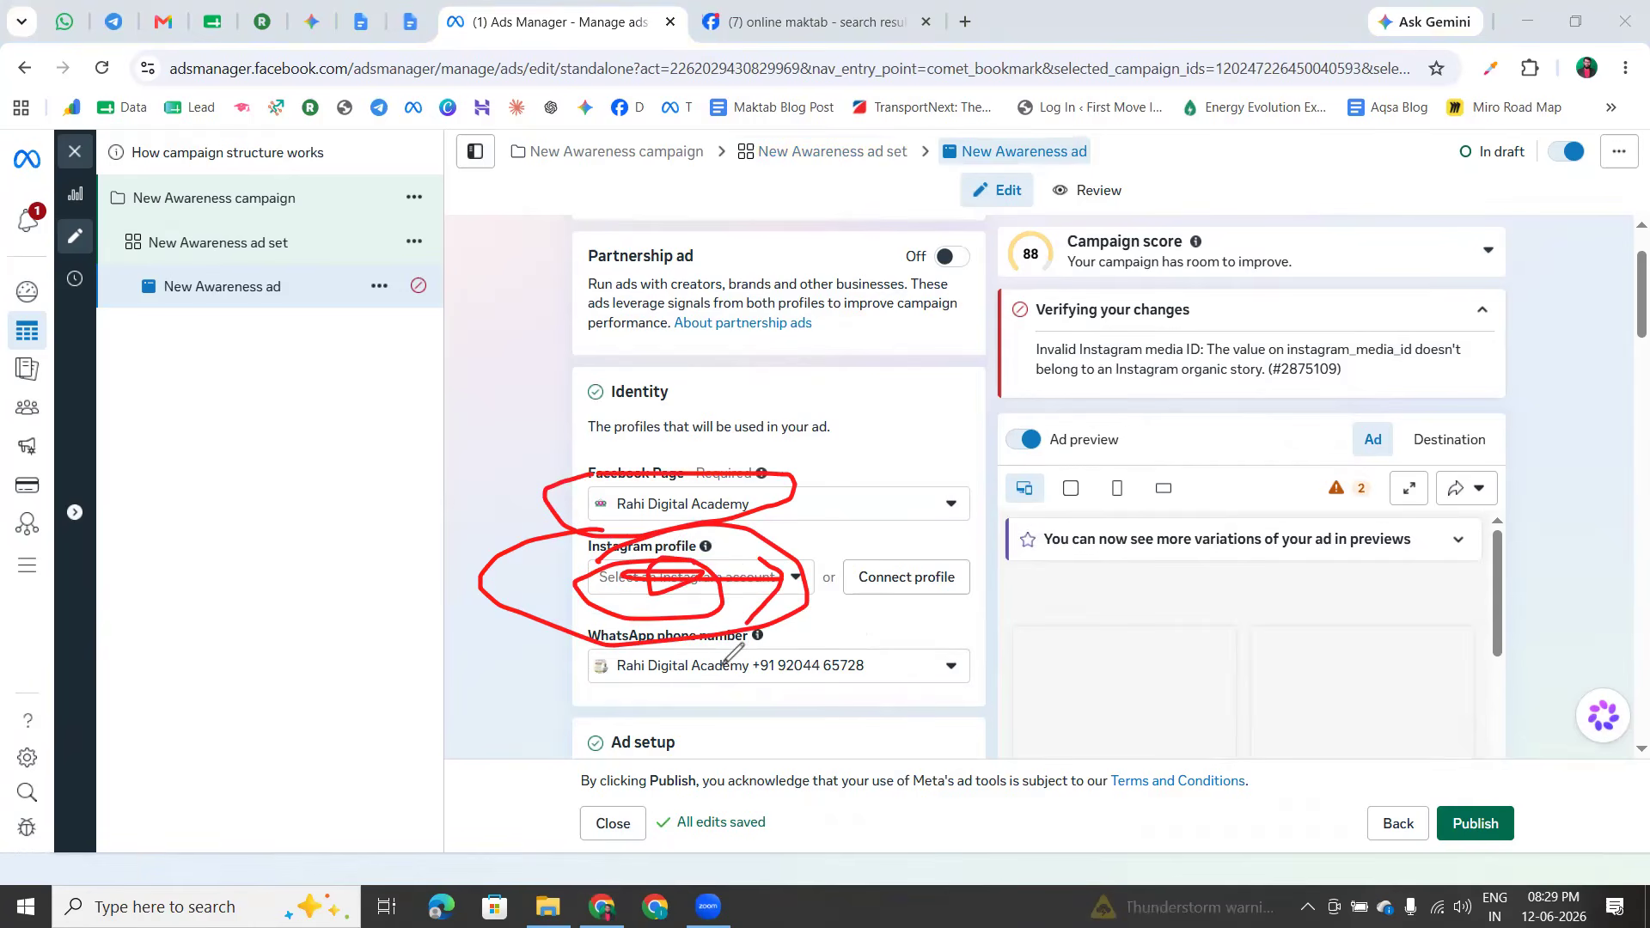
left_click(2, 791)
mouse_move(670, 549)
left_mouse_down()
mouse_move(758, 610)
mouse_move(657, 551)
mouse_move(660, 590)
left_mouse_up()
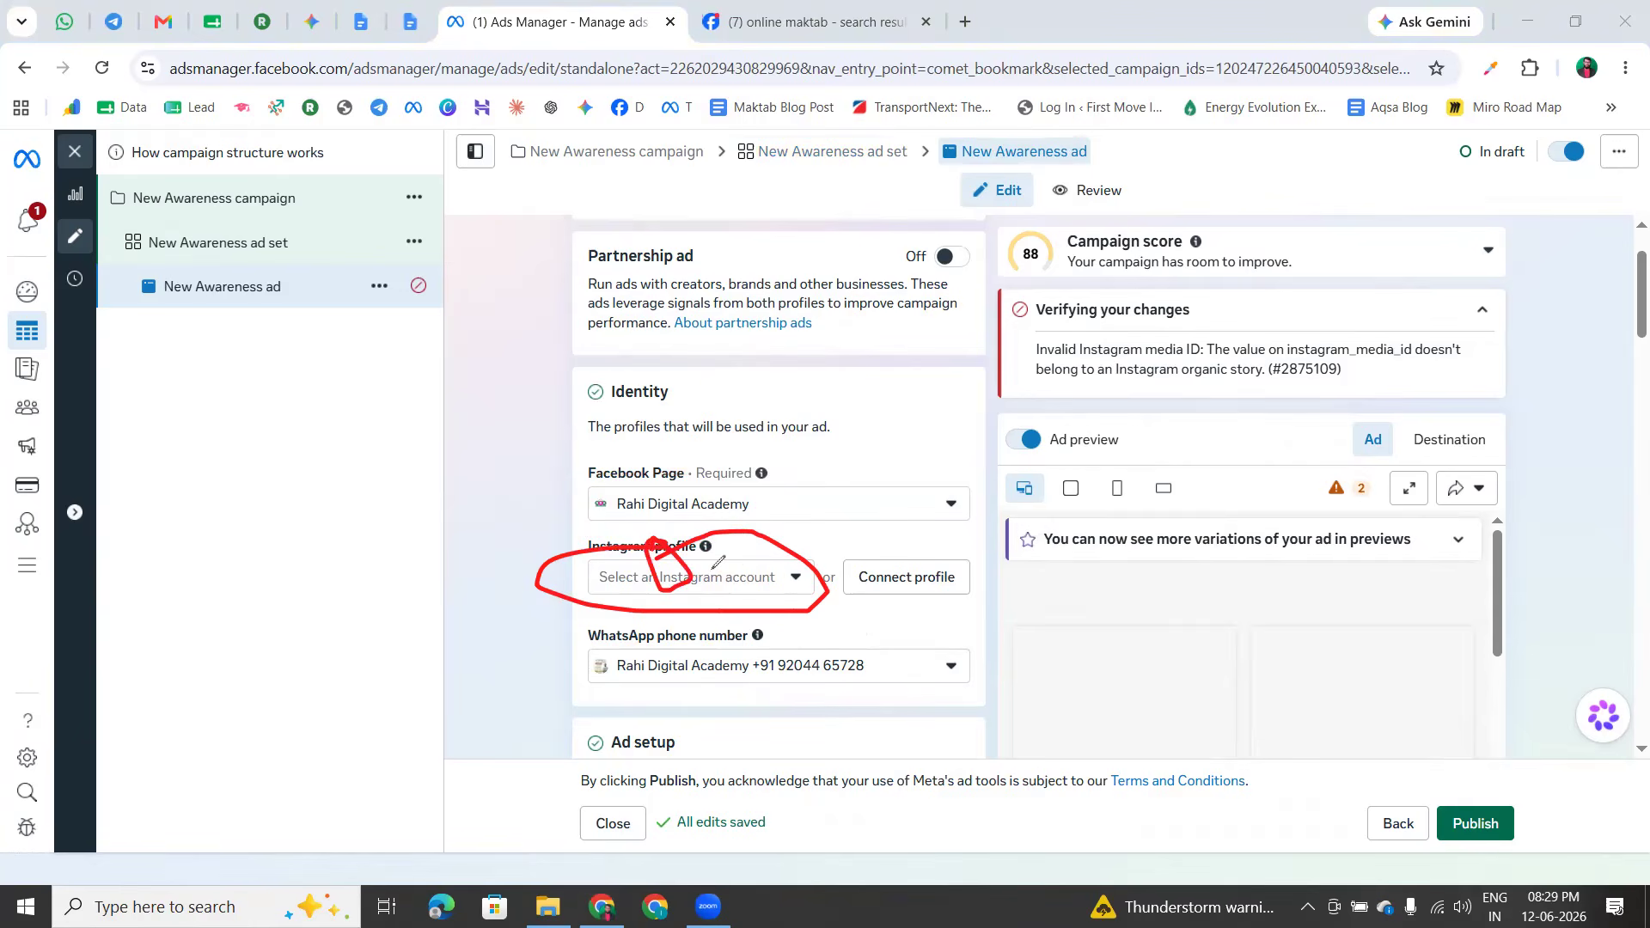
mouse_move(707, 568)
left_mouse_down()
mouse_move(685, 577)
mouse_move(721, 564)
left_mouse_up()
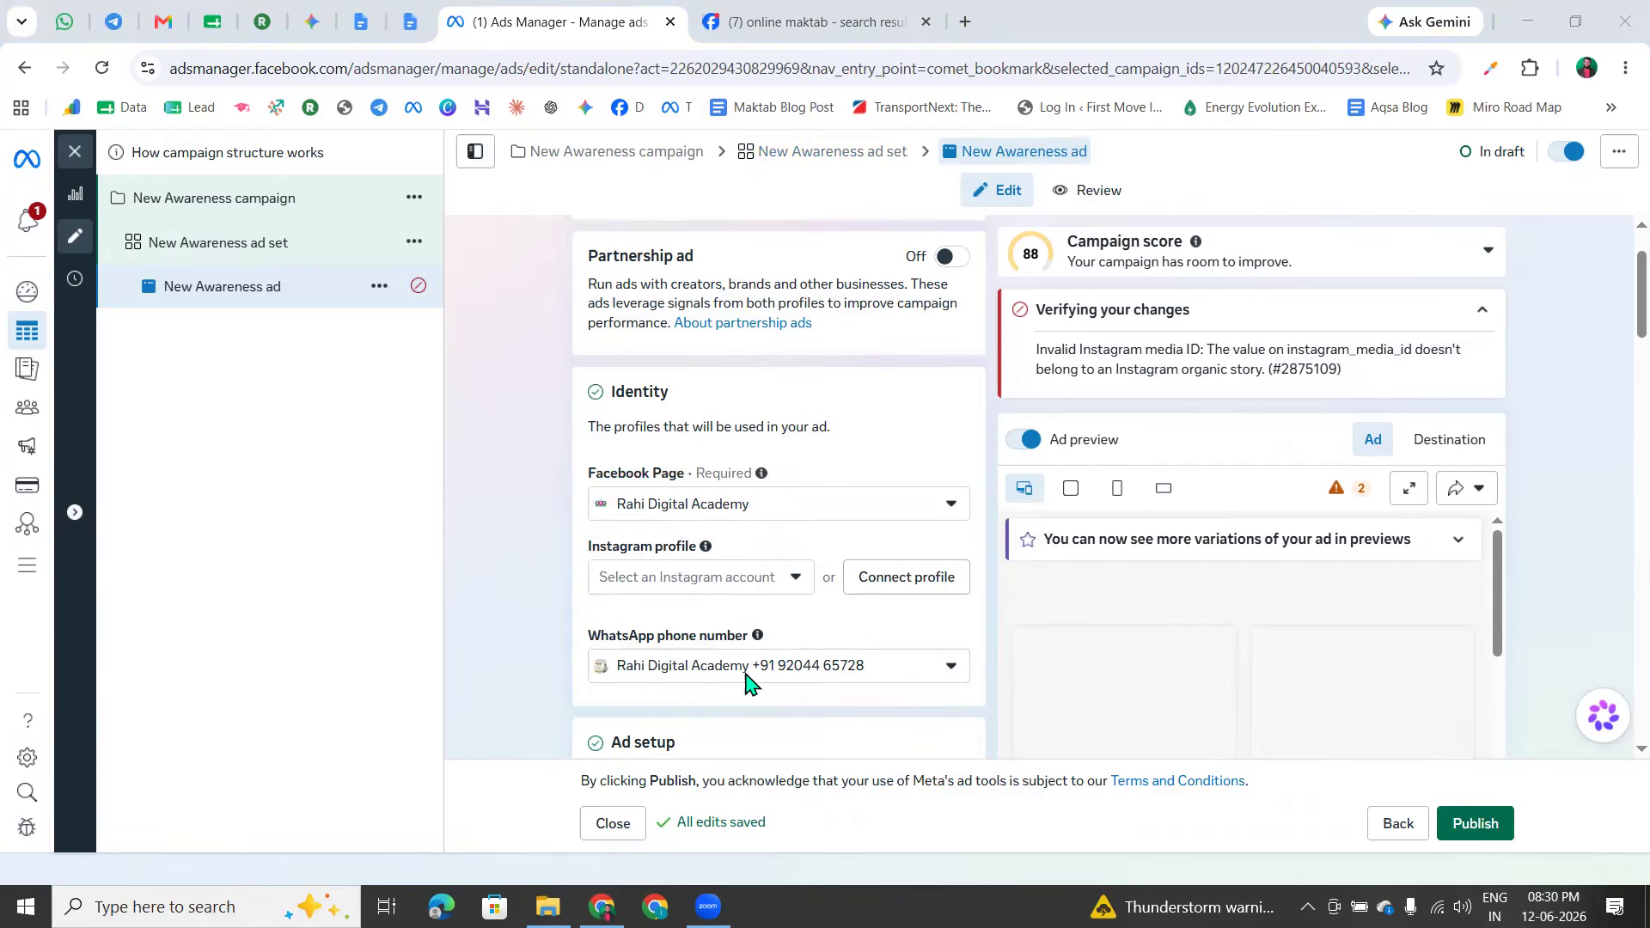
Highlight the WhatsApp phone number label and view the numbers available for the ad, closing the list without choosing one
scroll(746, 683, "down", 1)
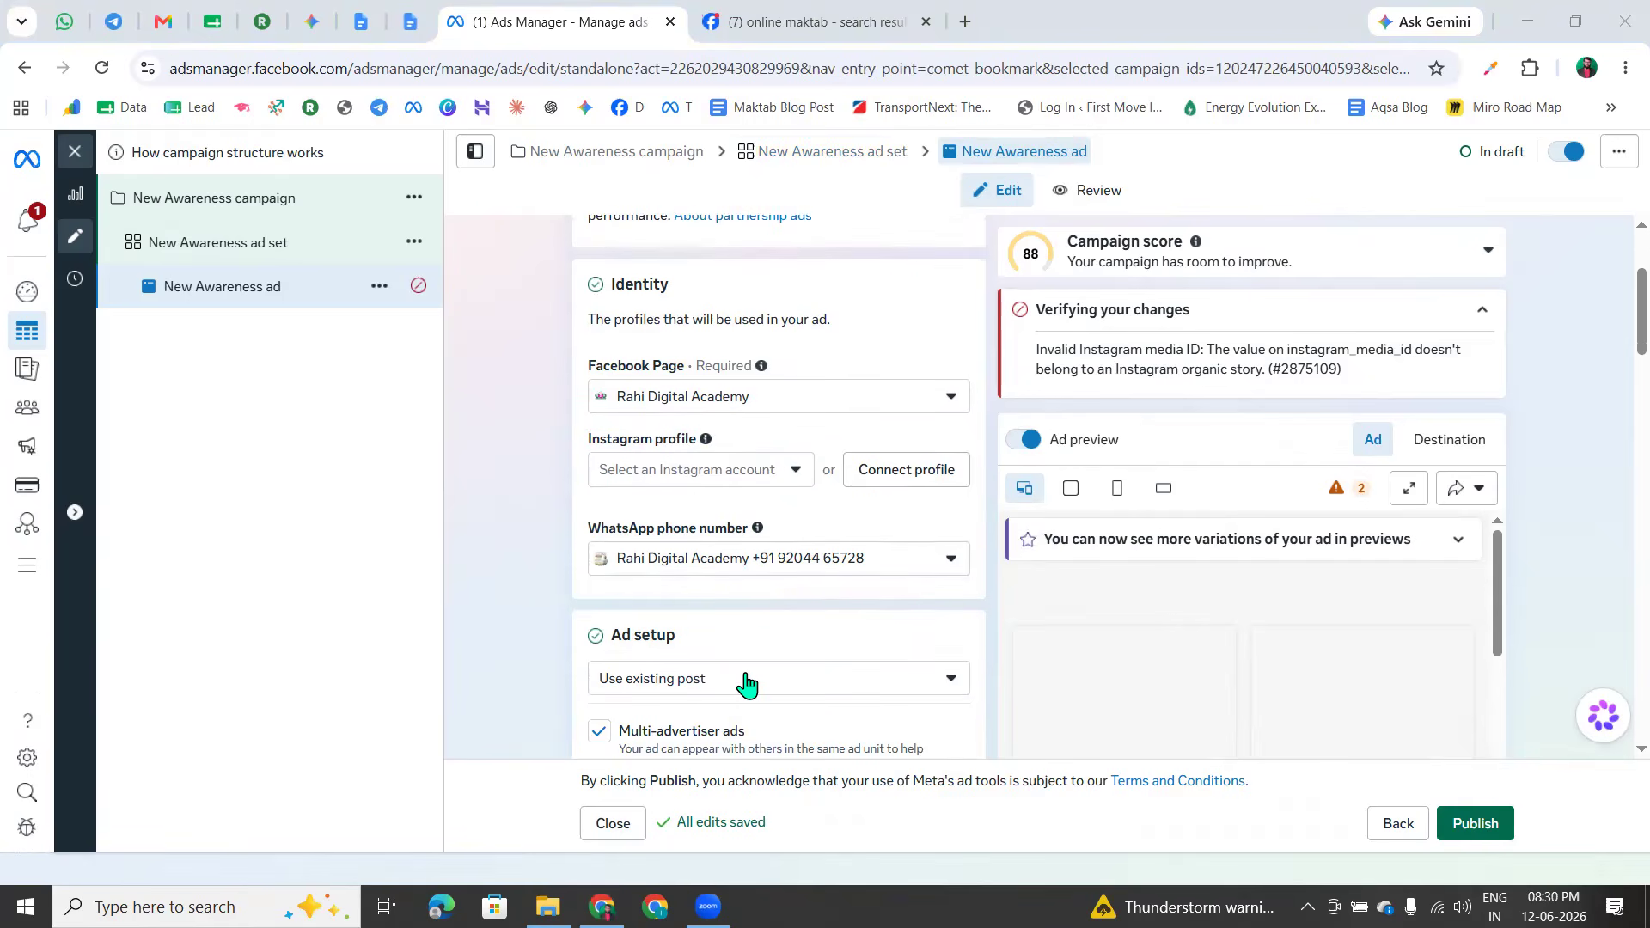
left_click_drag(591, 533, 750, 533)
left_click(802, 535)
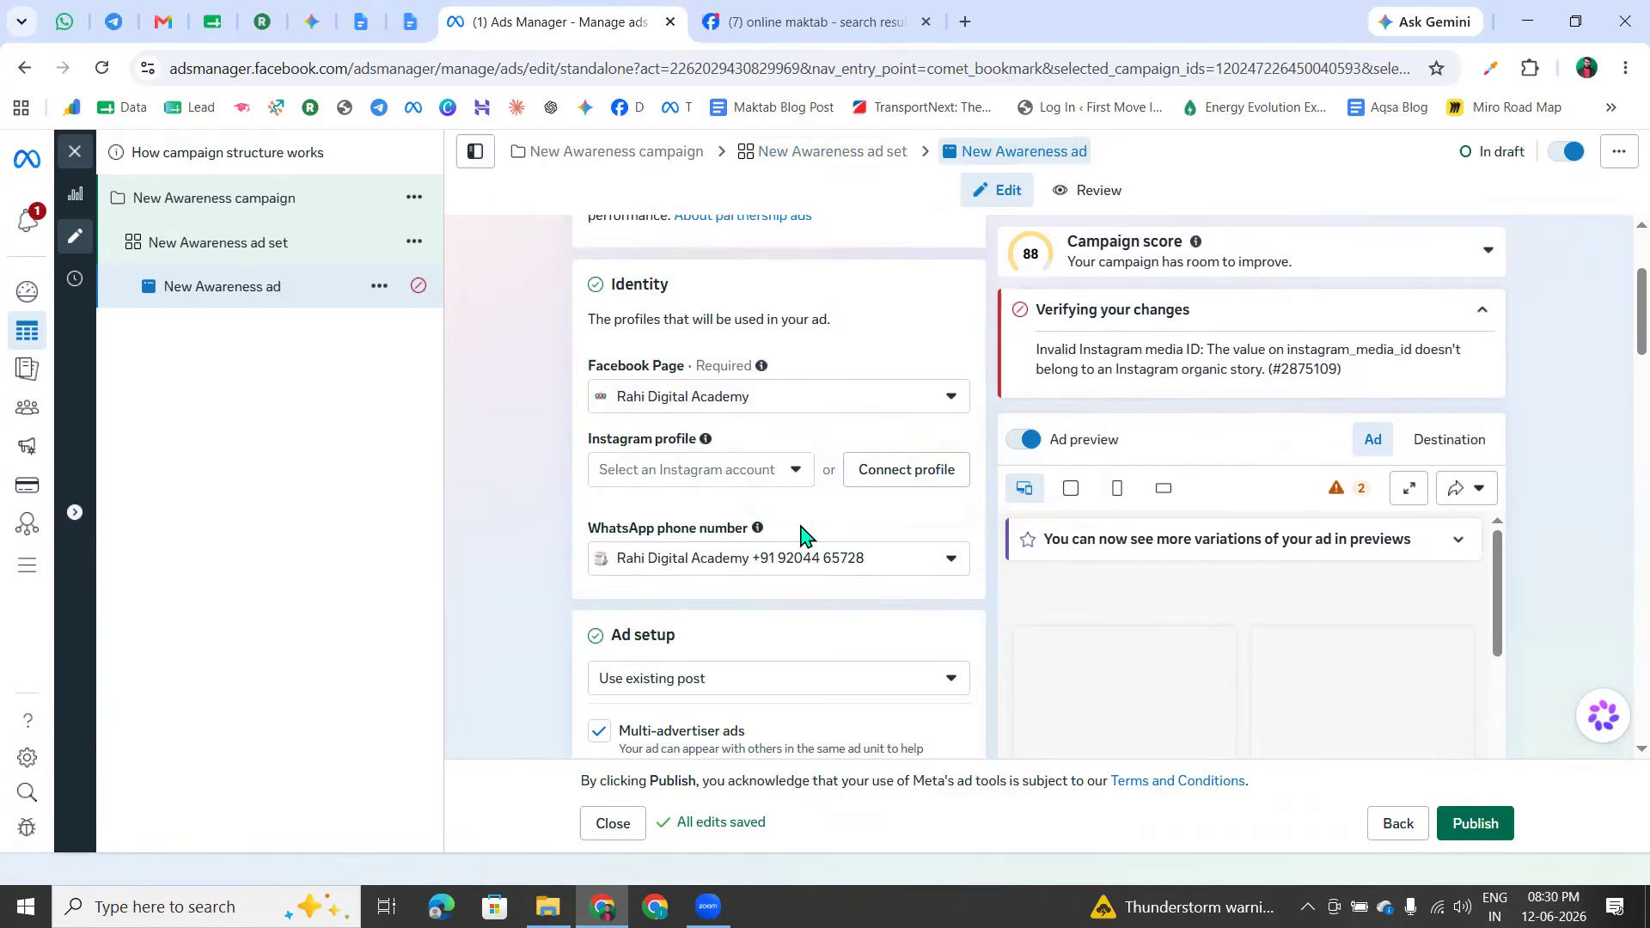
left_click(803, 566)
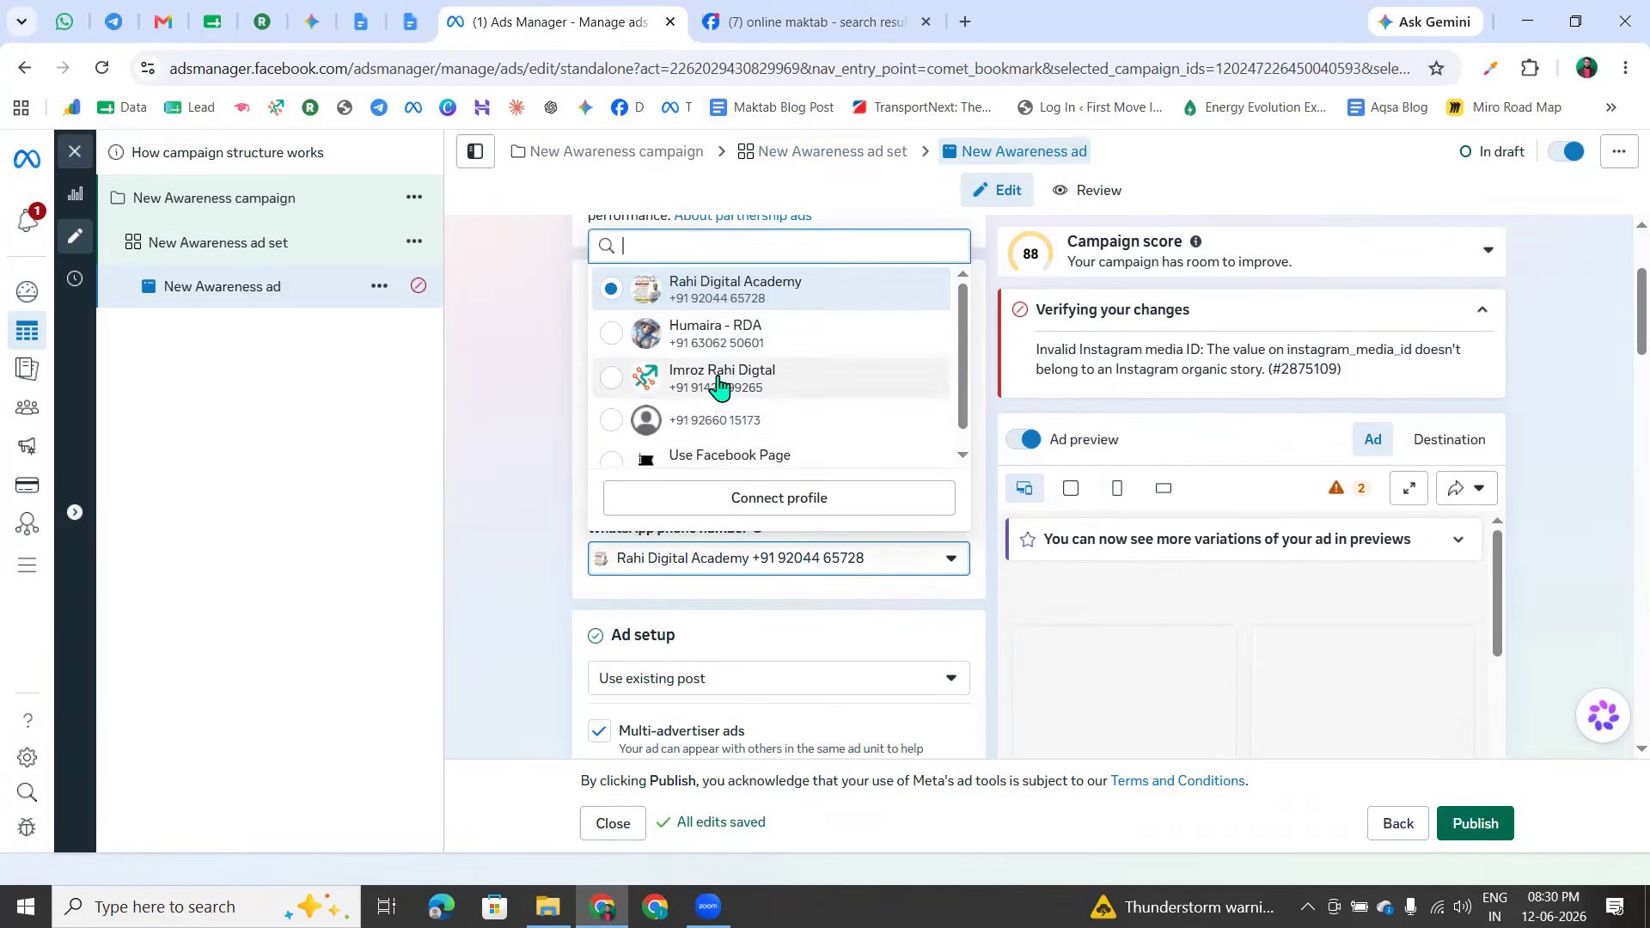
scroll(706, 455, "down", 1)
scroll(707, 456, "up", 1)
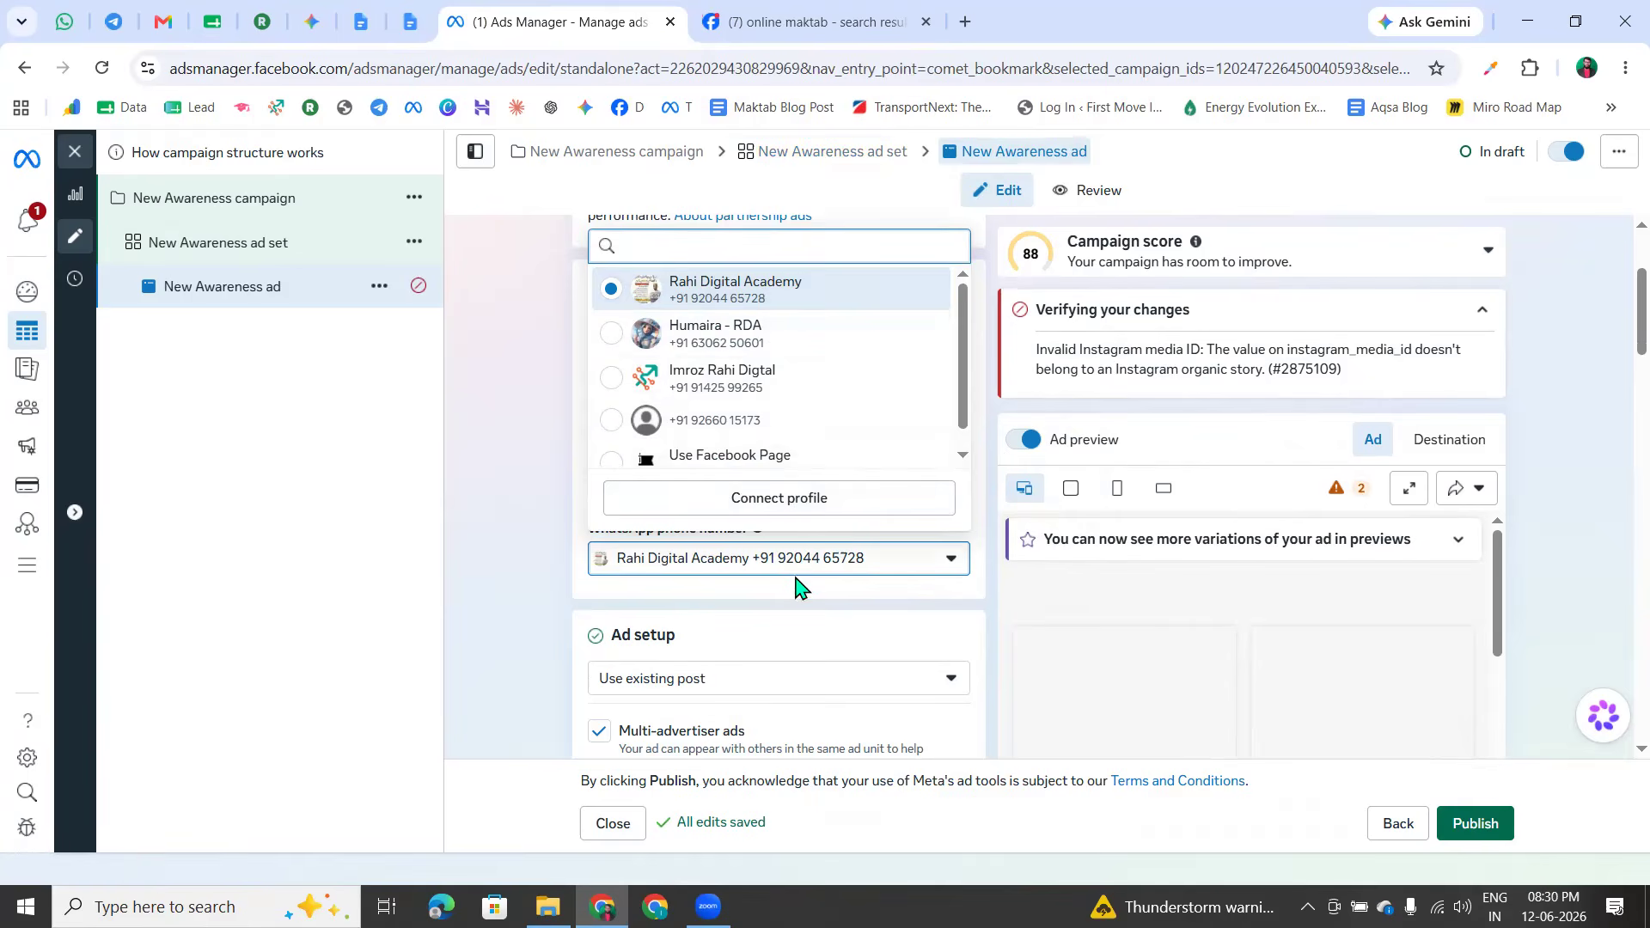
left_click(698, 609)
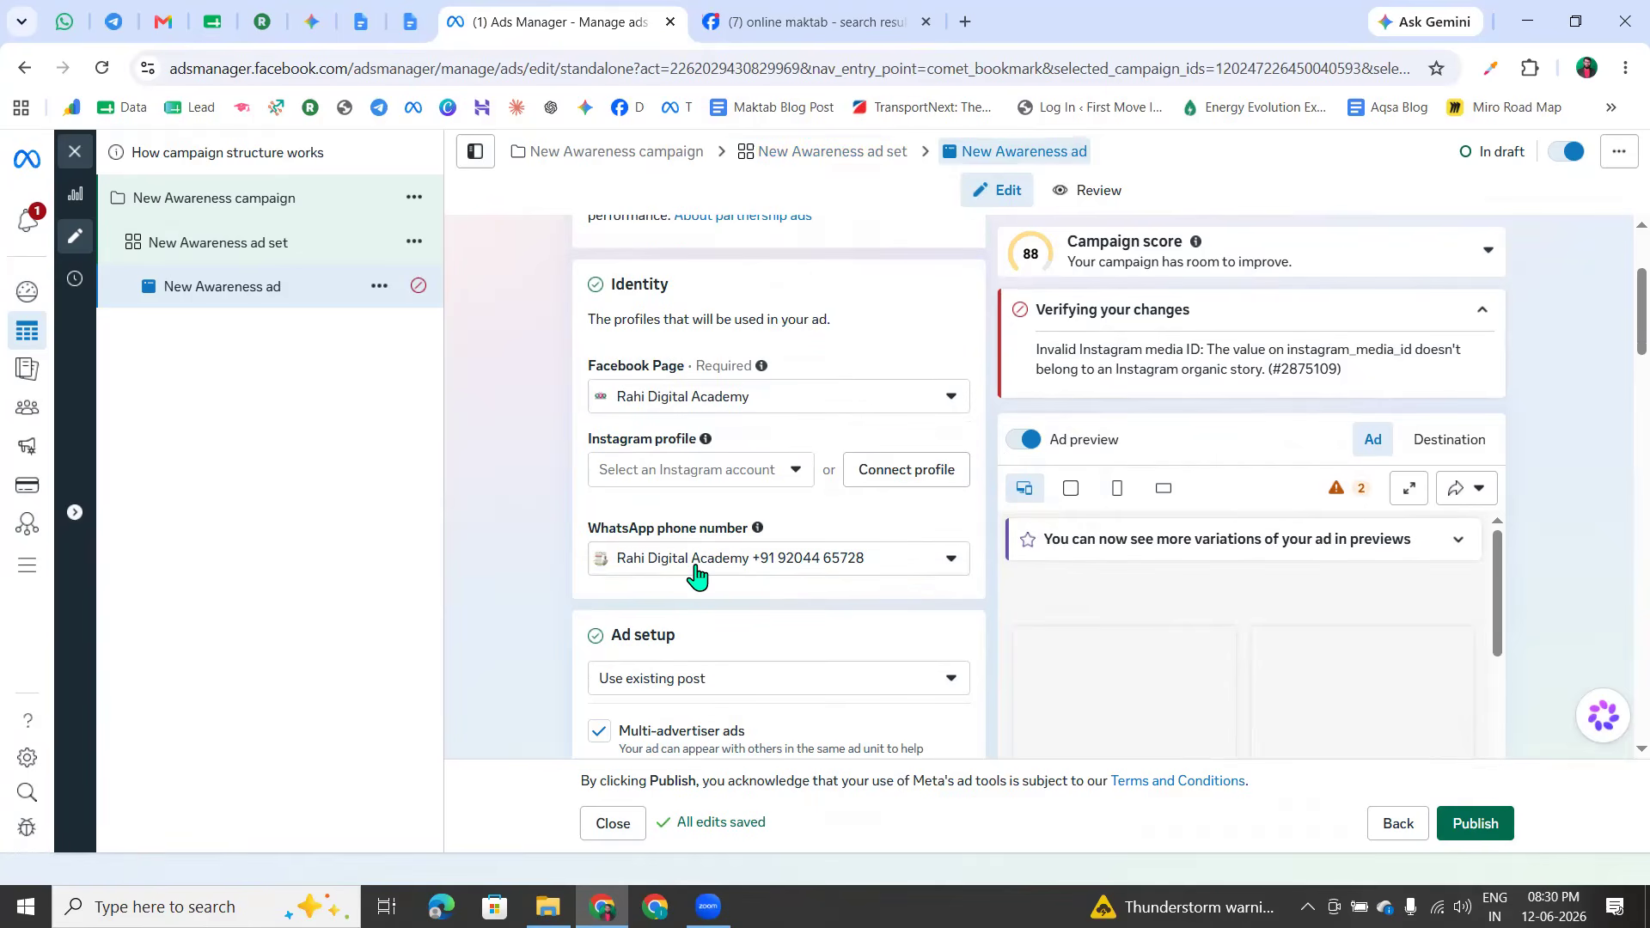
Review the WhatsApp number options again, down to Use Facebook Page, and keep the current selection
left_click(837, 574)
scroll(714, 404, "down", 1)
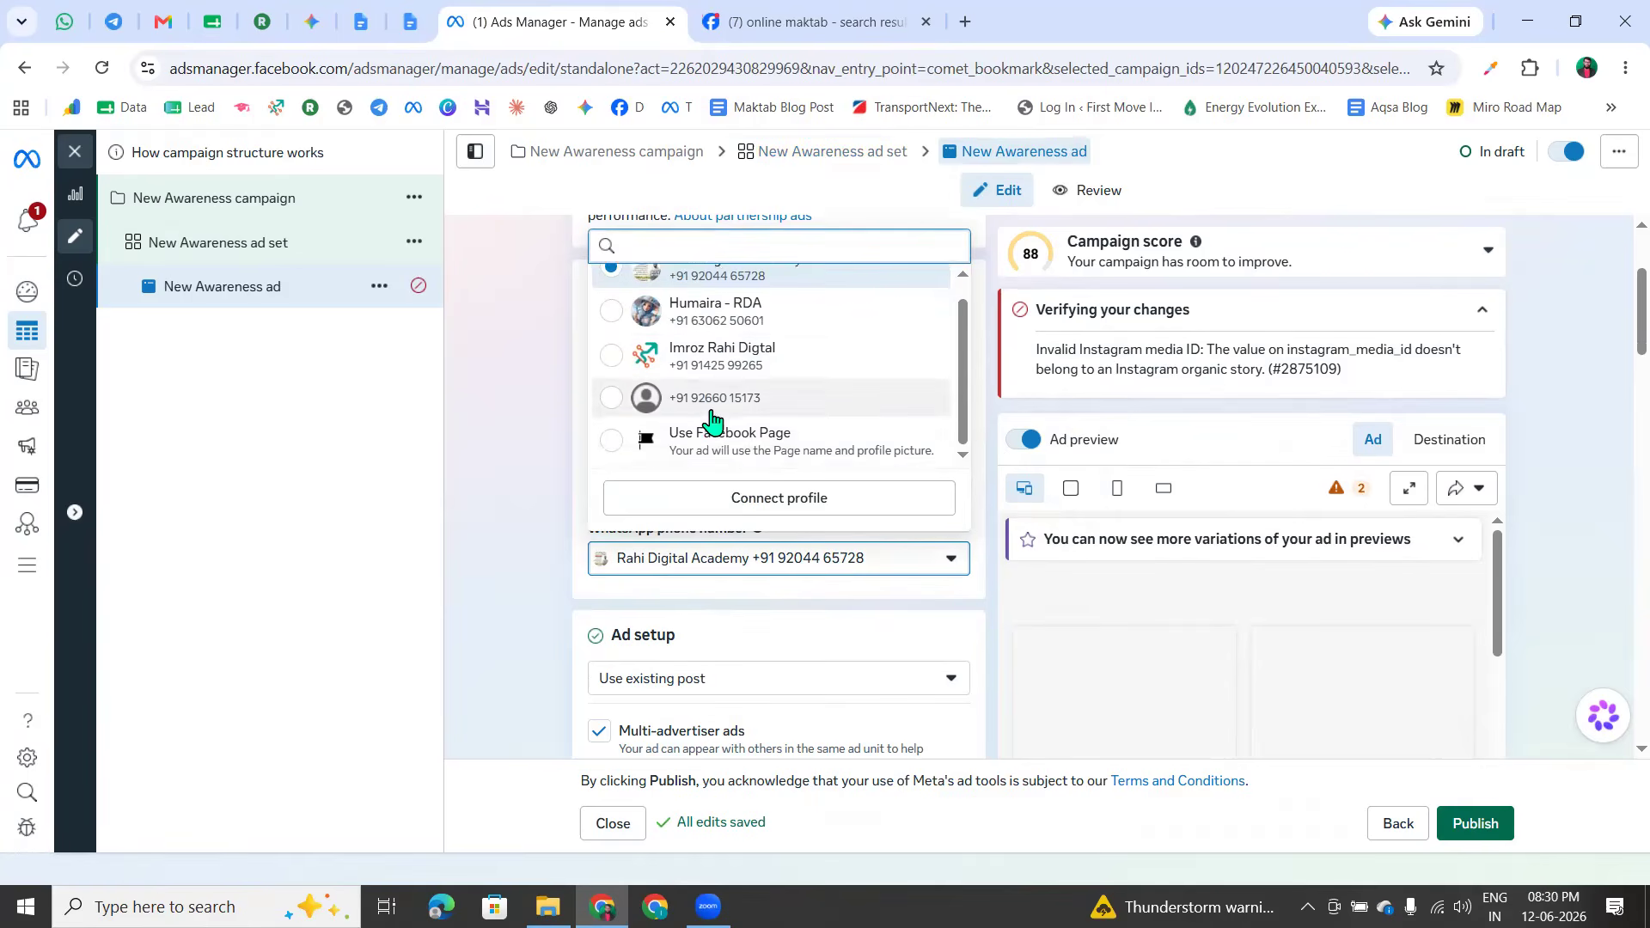
scroll(710, 421, "up", 1)
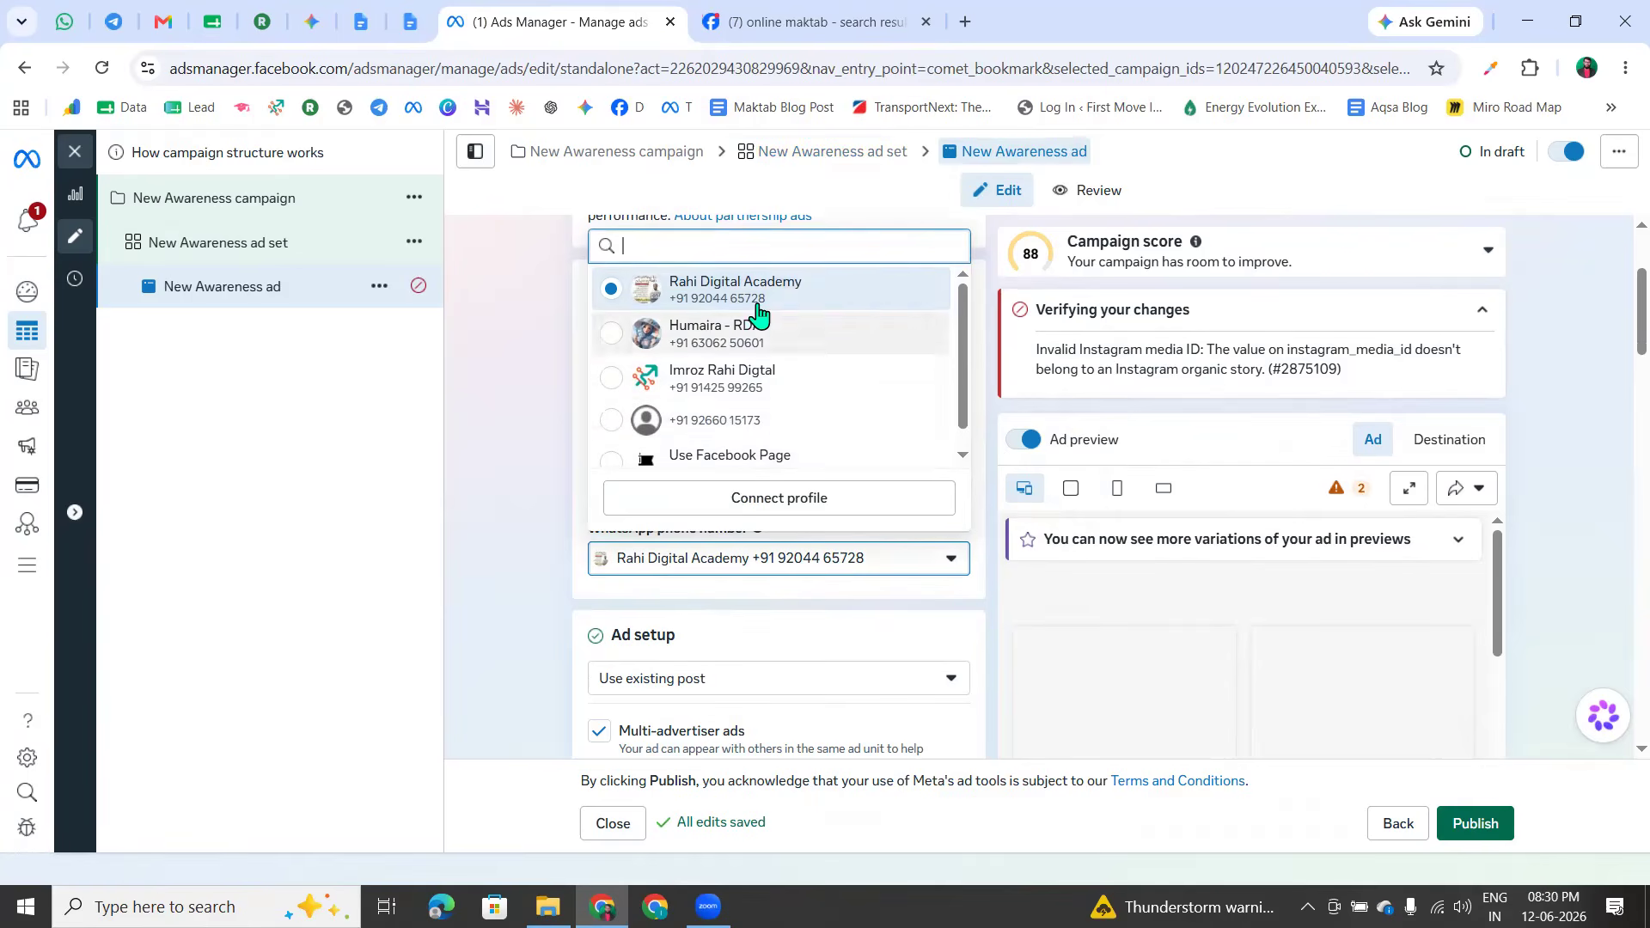
left_click(796, 611)
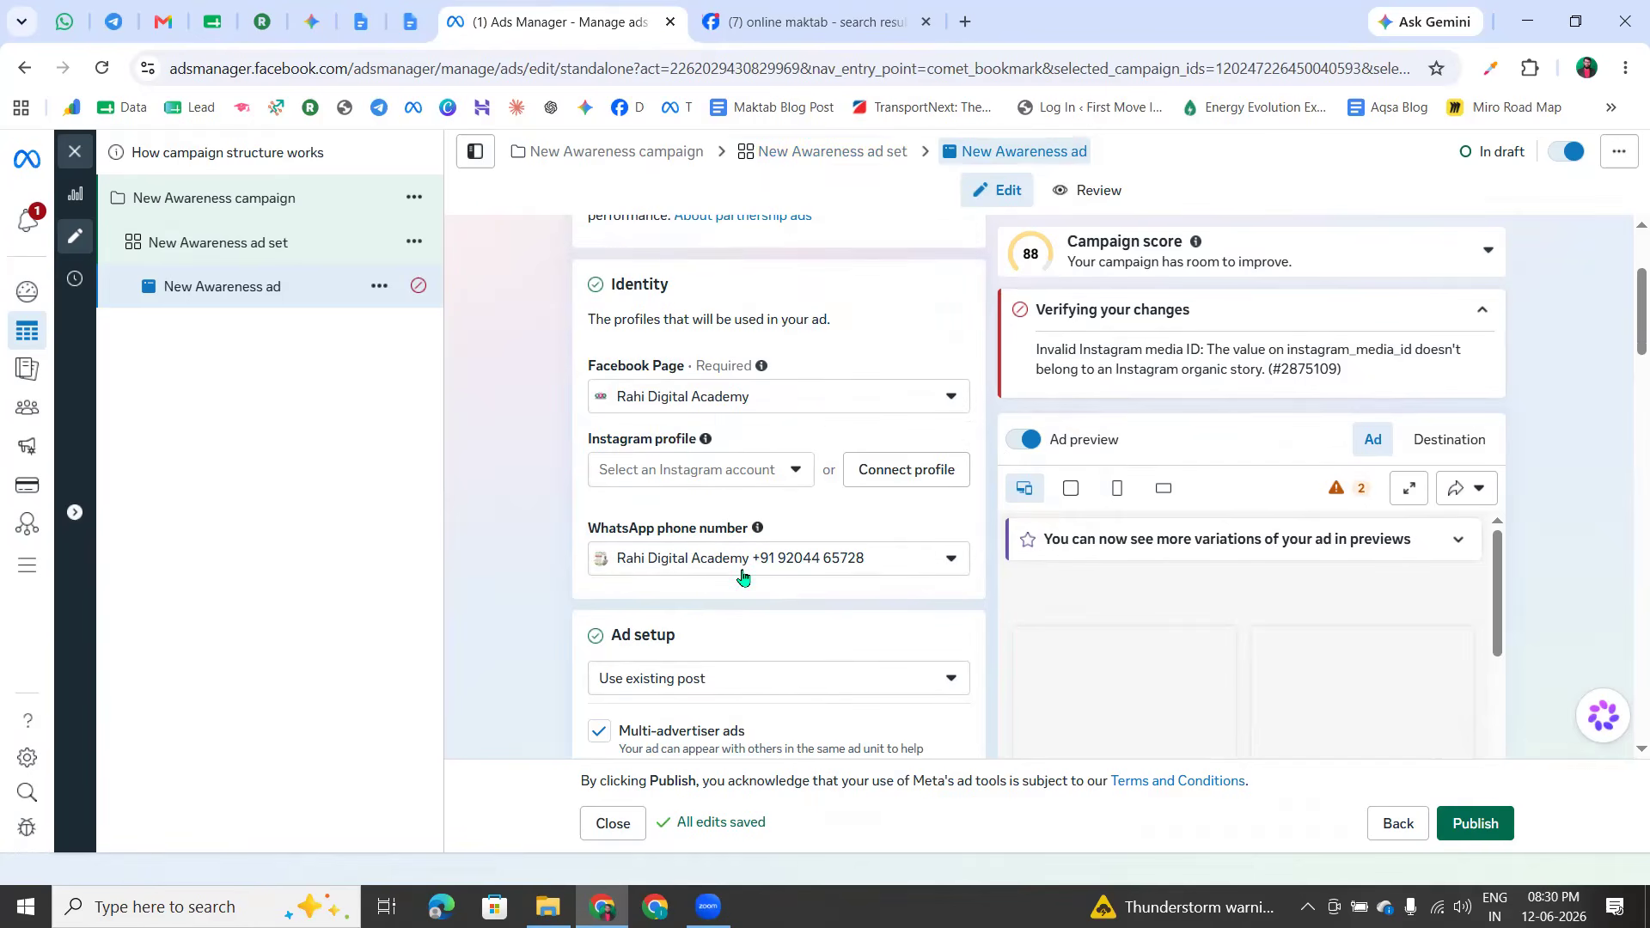
left_click(784, 569)
left_click(726, 621)
Highlight the Ad setup heading, mark it with a circle and an arrow using the screen pen, and clear the marks
scroll(761, 444, "down", 3)
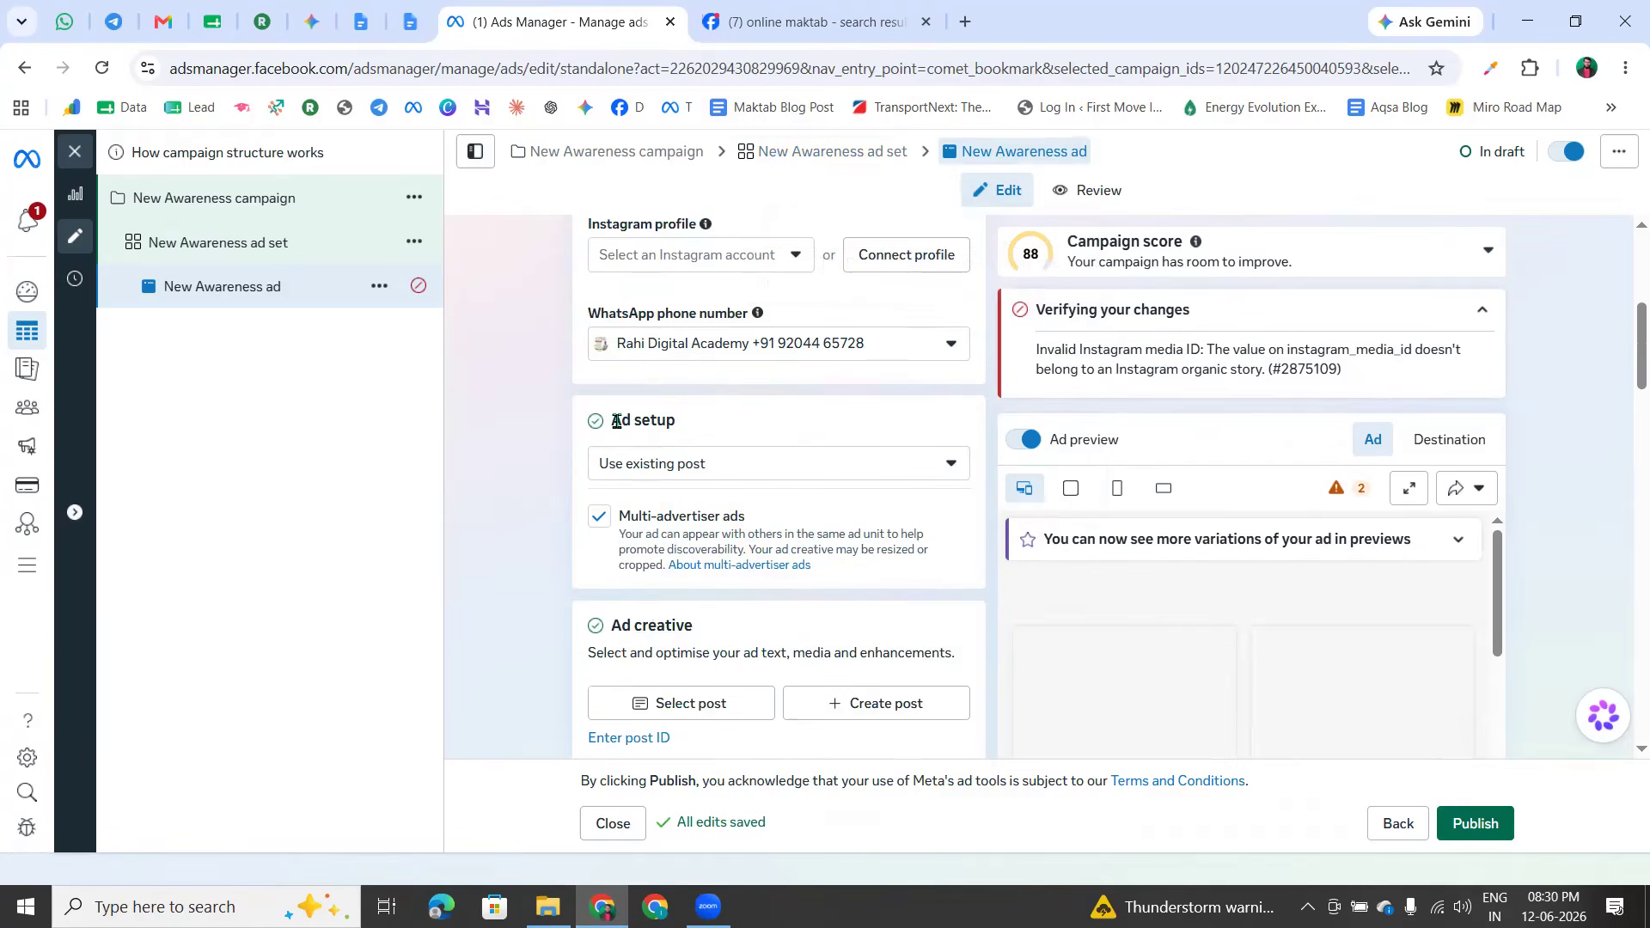
scroll(617, 421, "up", 1)
left_click_drag(614, 527, 711, 536)
left_click(758, 527)
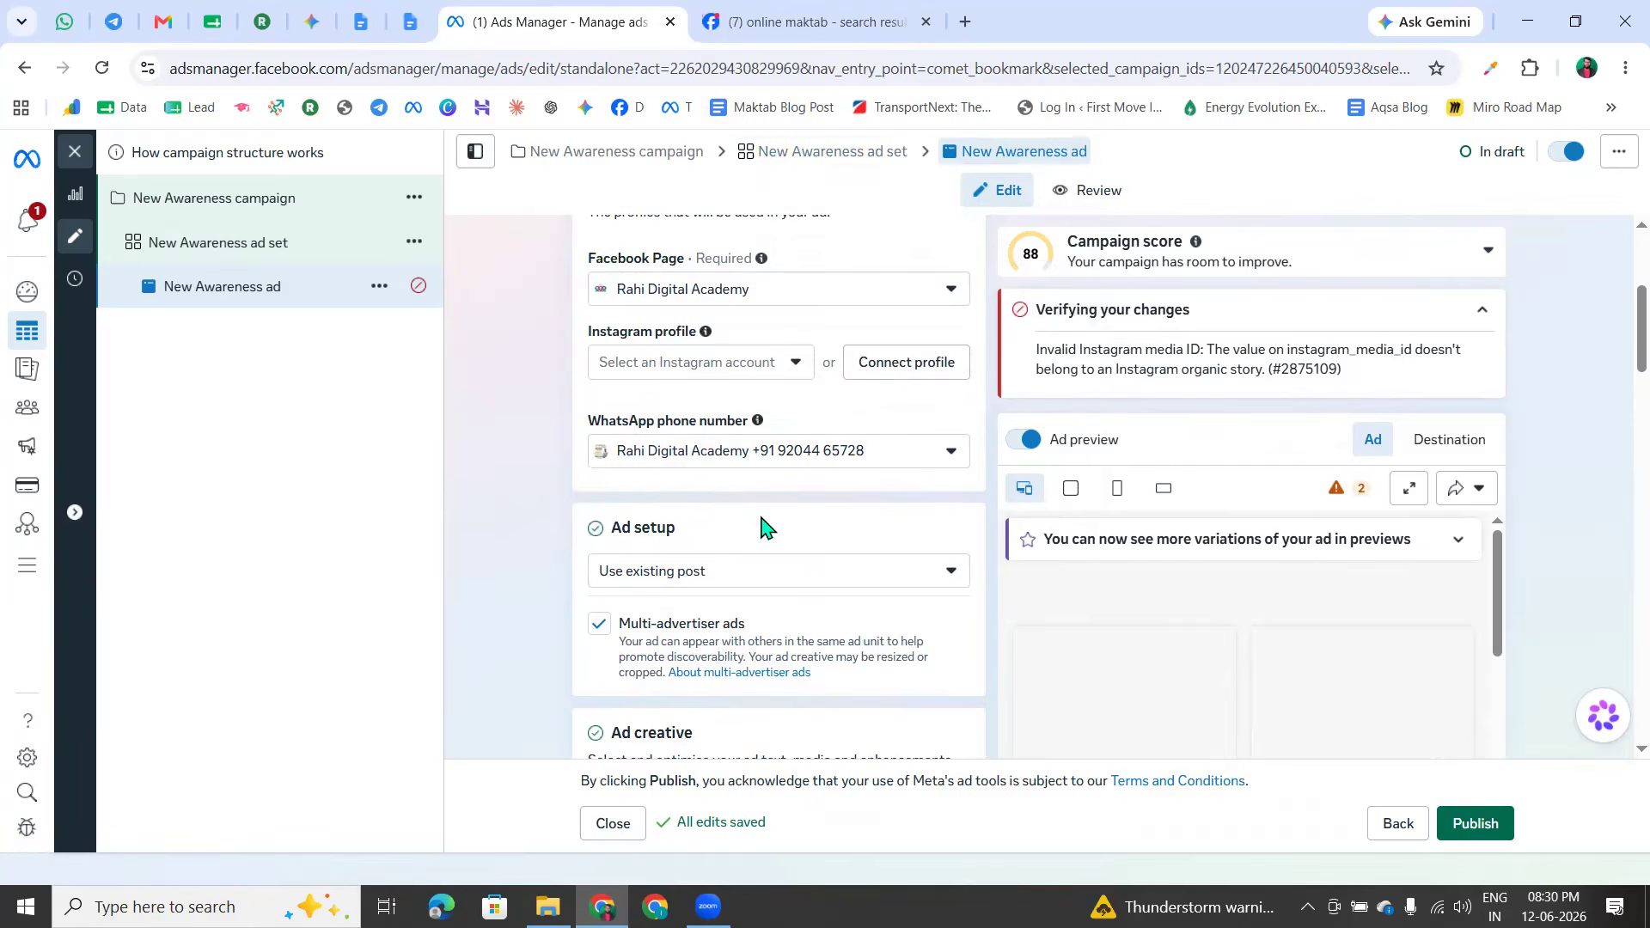
scroll(761, 527, "down", 3)
scroll(649, 518, "up", 1)
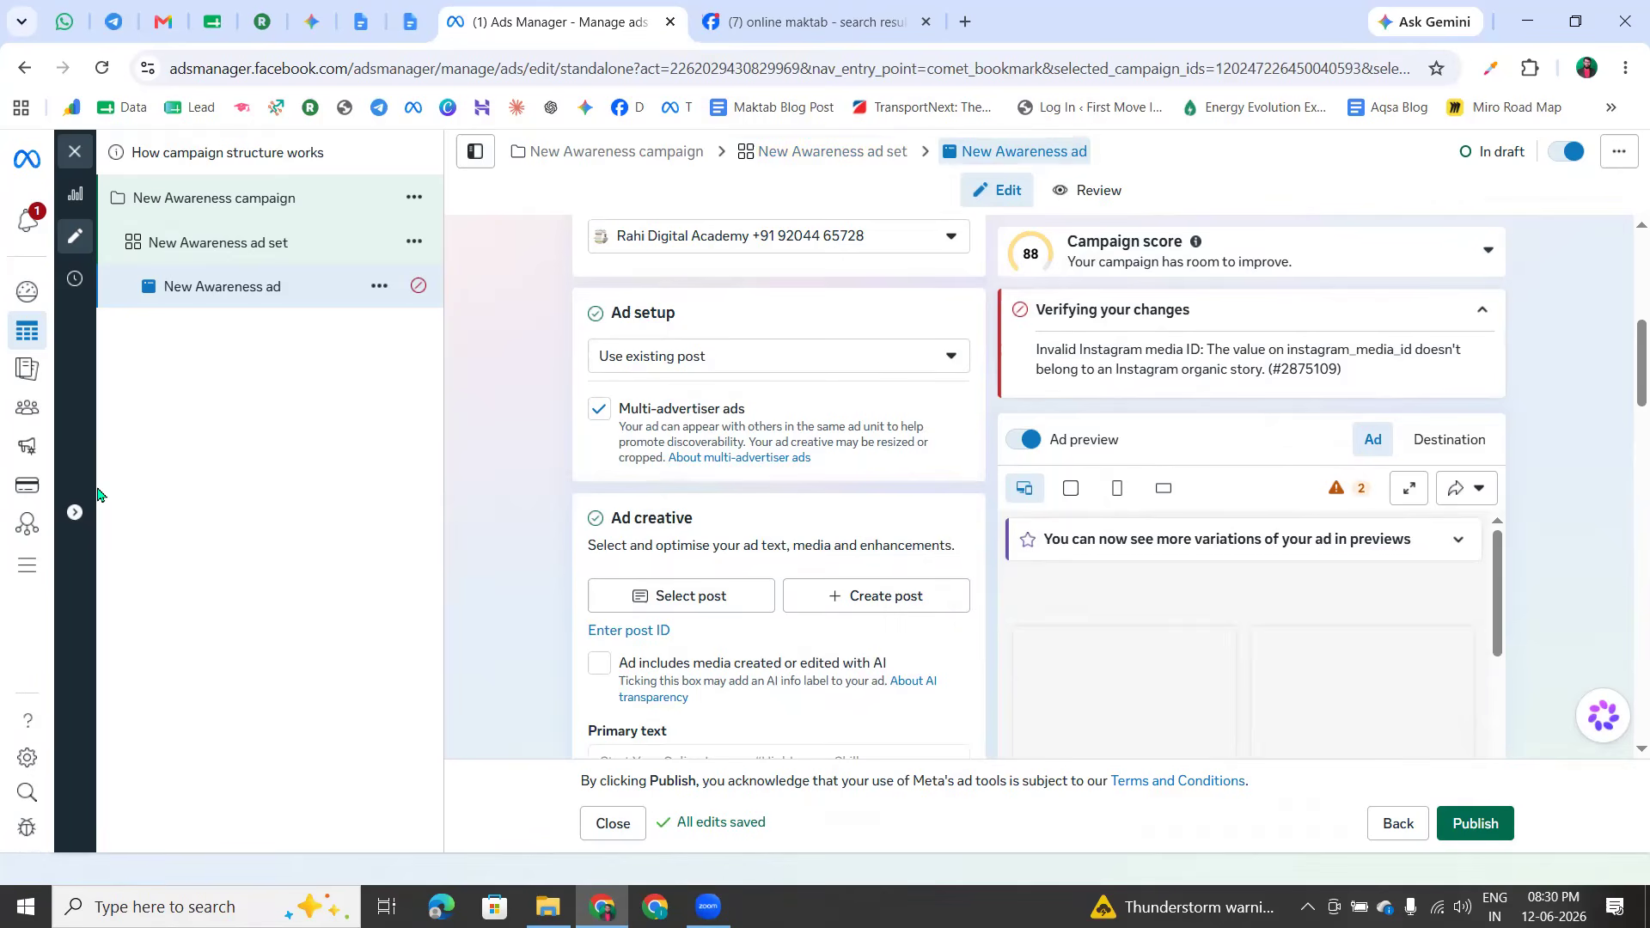
mouse_move(710, 280)
left_mouse_down()
mouse_move(627, 284)
mouse_move(593, 340)
mouse_move(693, 318)
mouse_move(872, 320)
mouse_move(791, 338)
left_mouse_up()
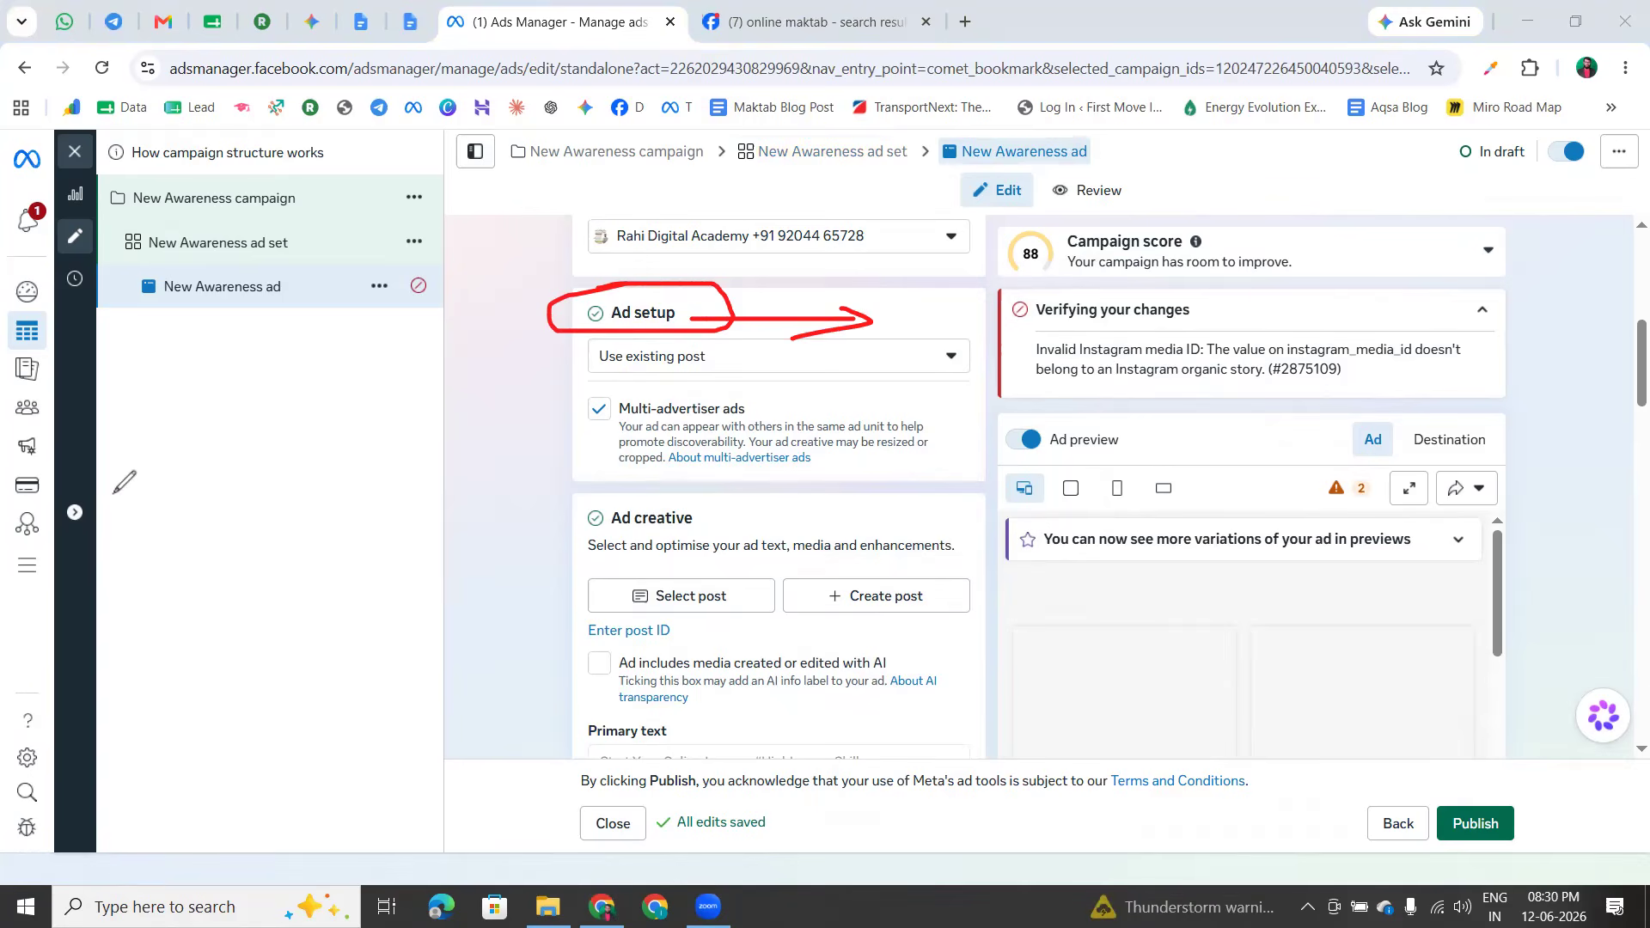
left_click(150, 586)
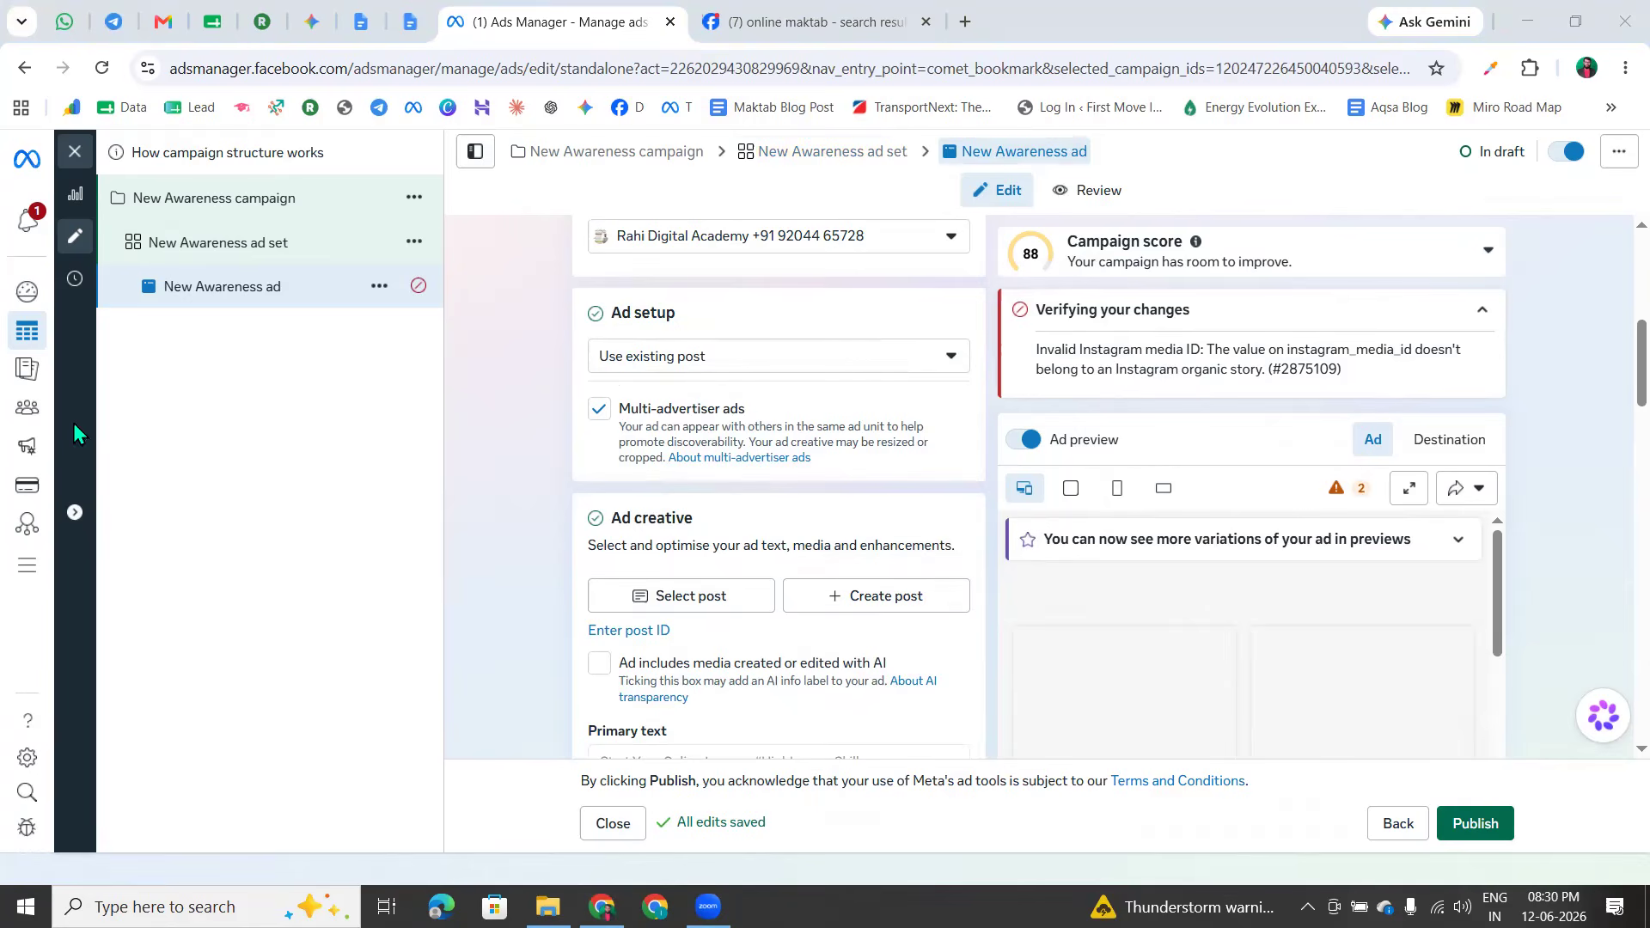
View the Ad setup options and mark Create ad, Use existing post and Use Creative Hub mockup with the screen pen
left_click(677, 371)
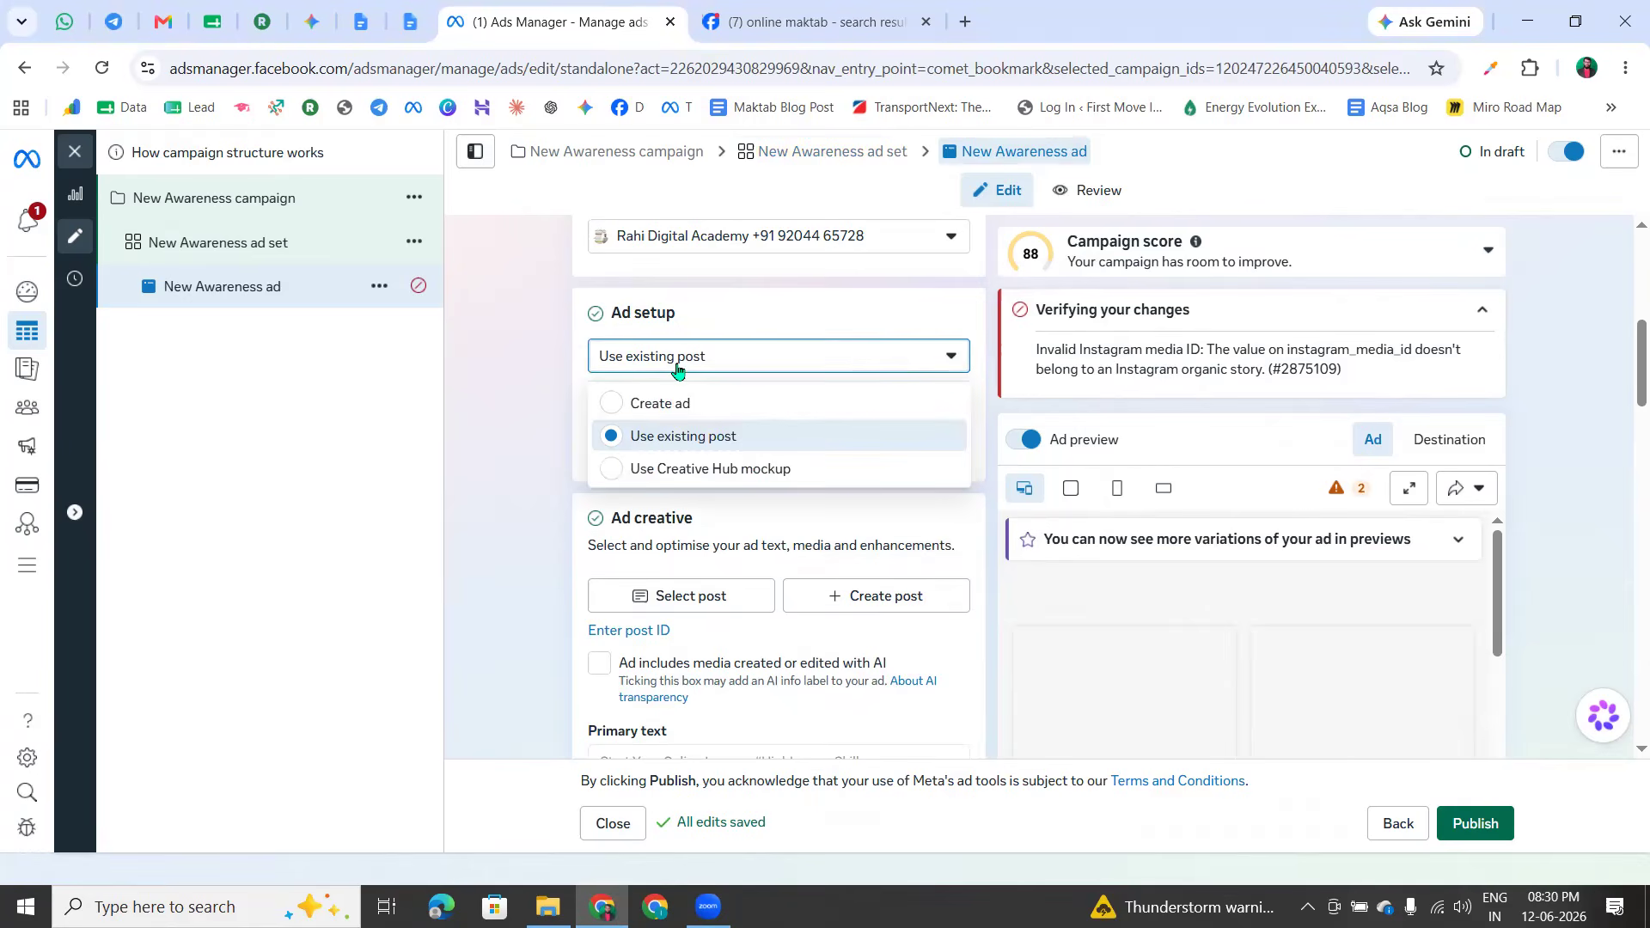
left_click(705, 364)
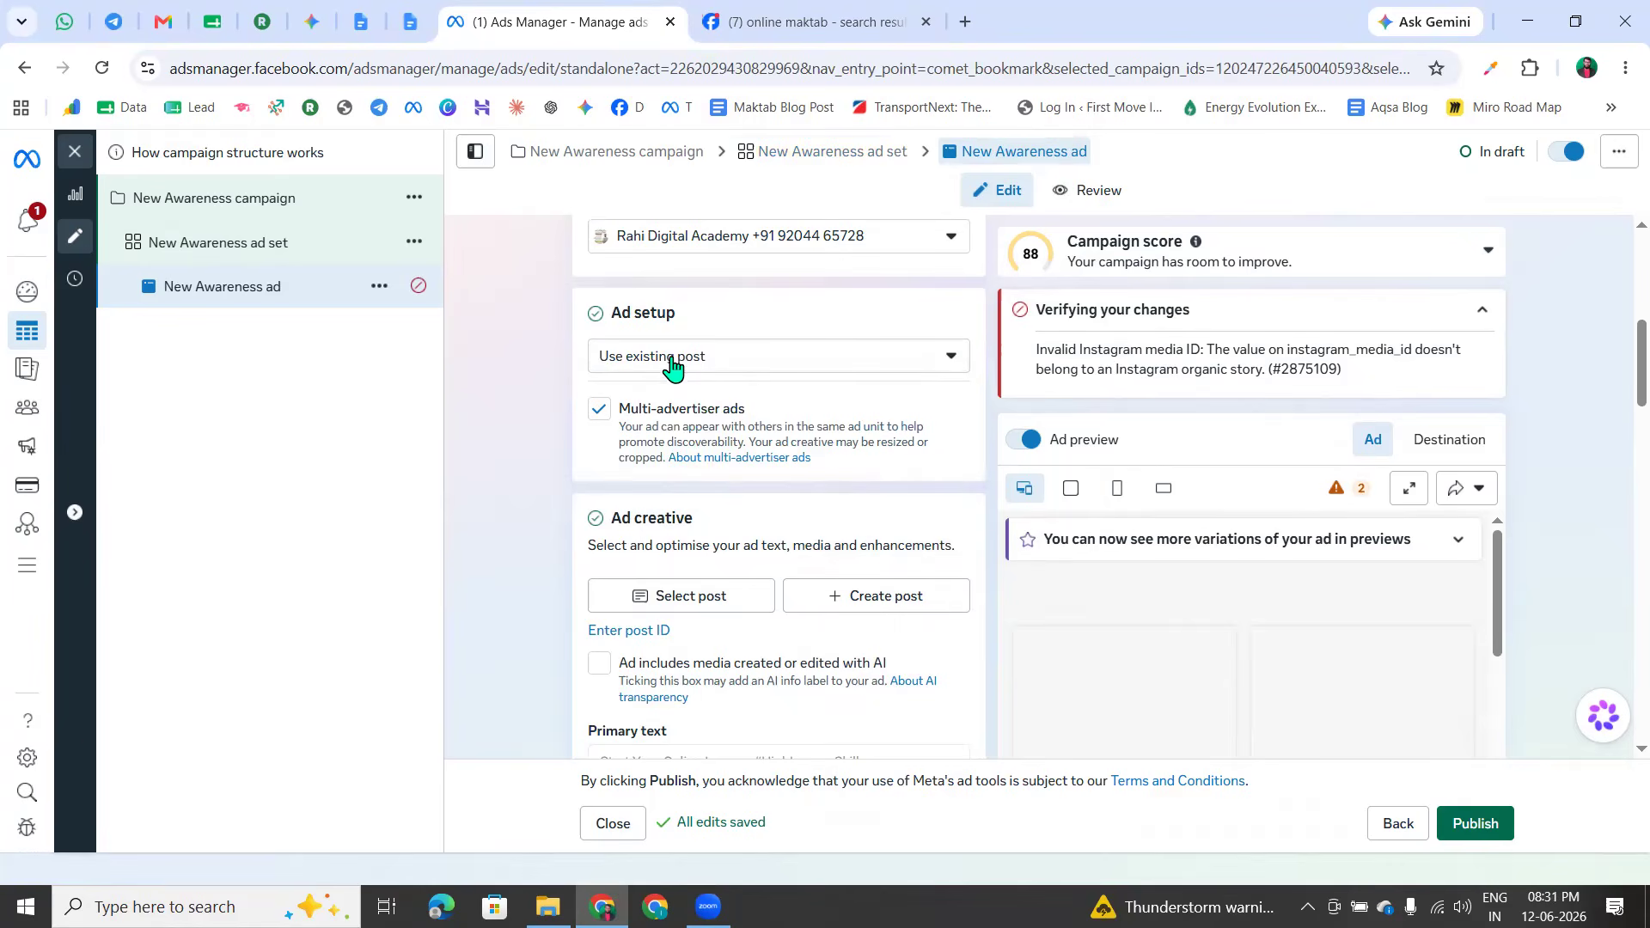
left_click(717, 366)
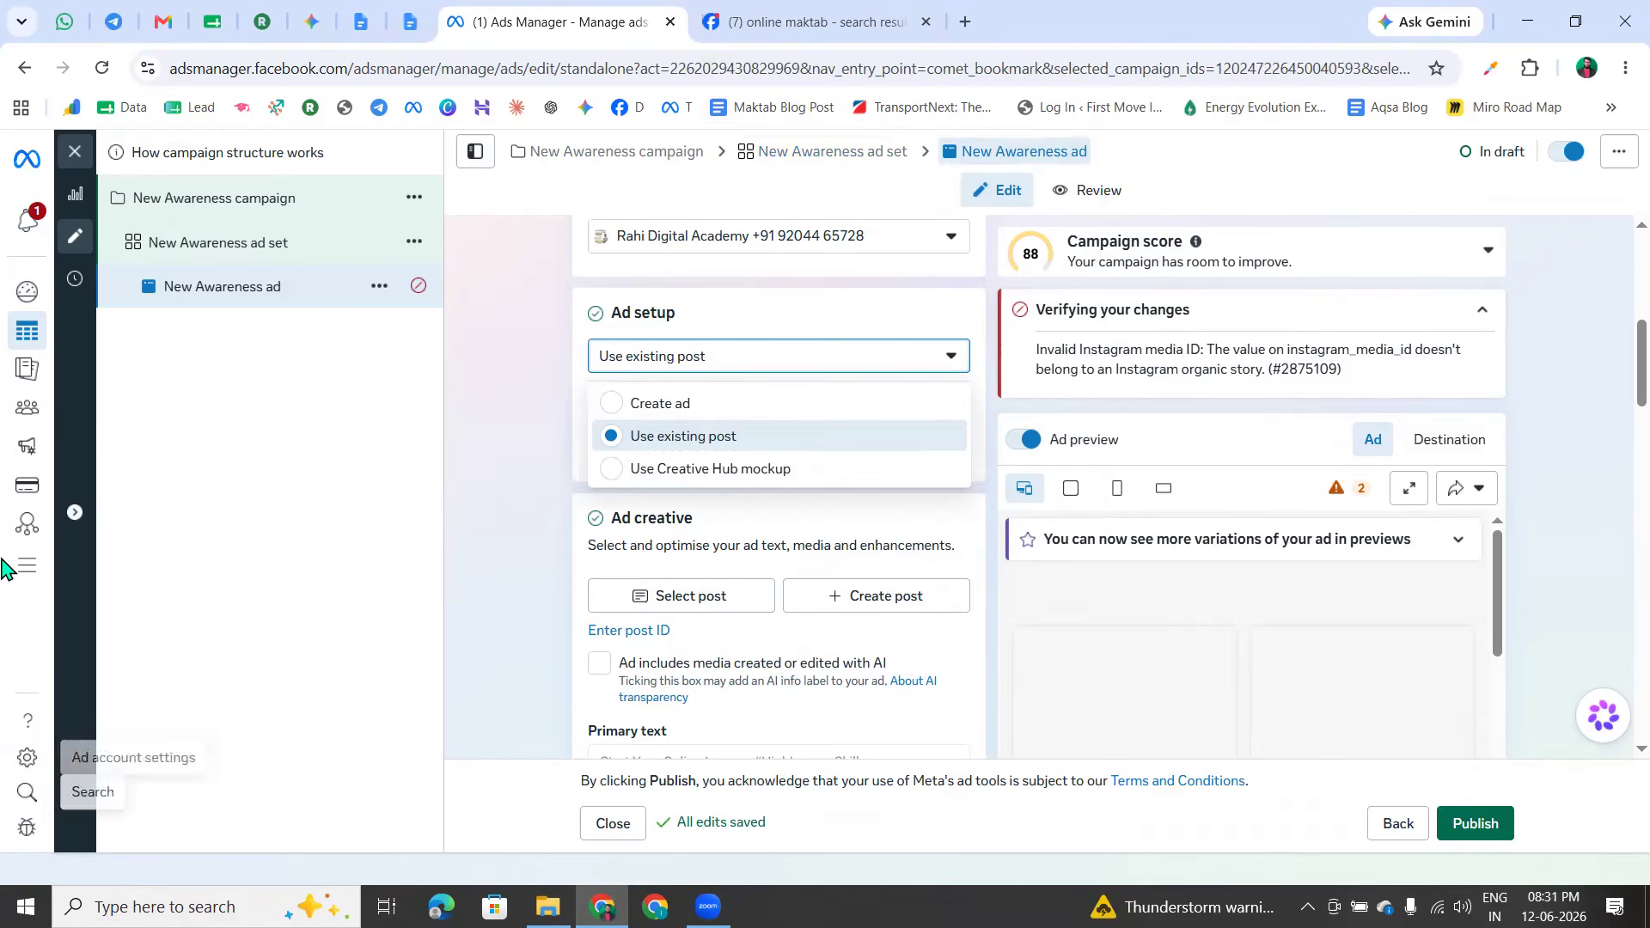
mouse_move(701, 364)
left_mouse_down()
mouse_move(544, 379)
mouse_move(661, 426)
mouse_move(735, 404)
mouse_move(593, 425)
mouse_move(632, 464)
left_mouse_up()
left_click_drag(750, 427, 733, 417)
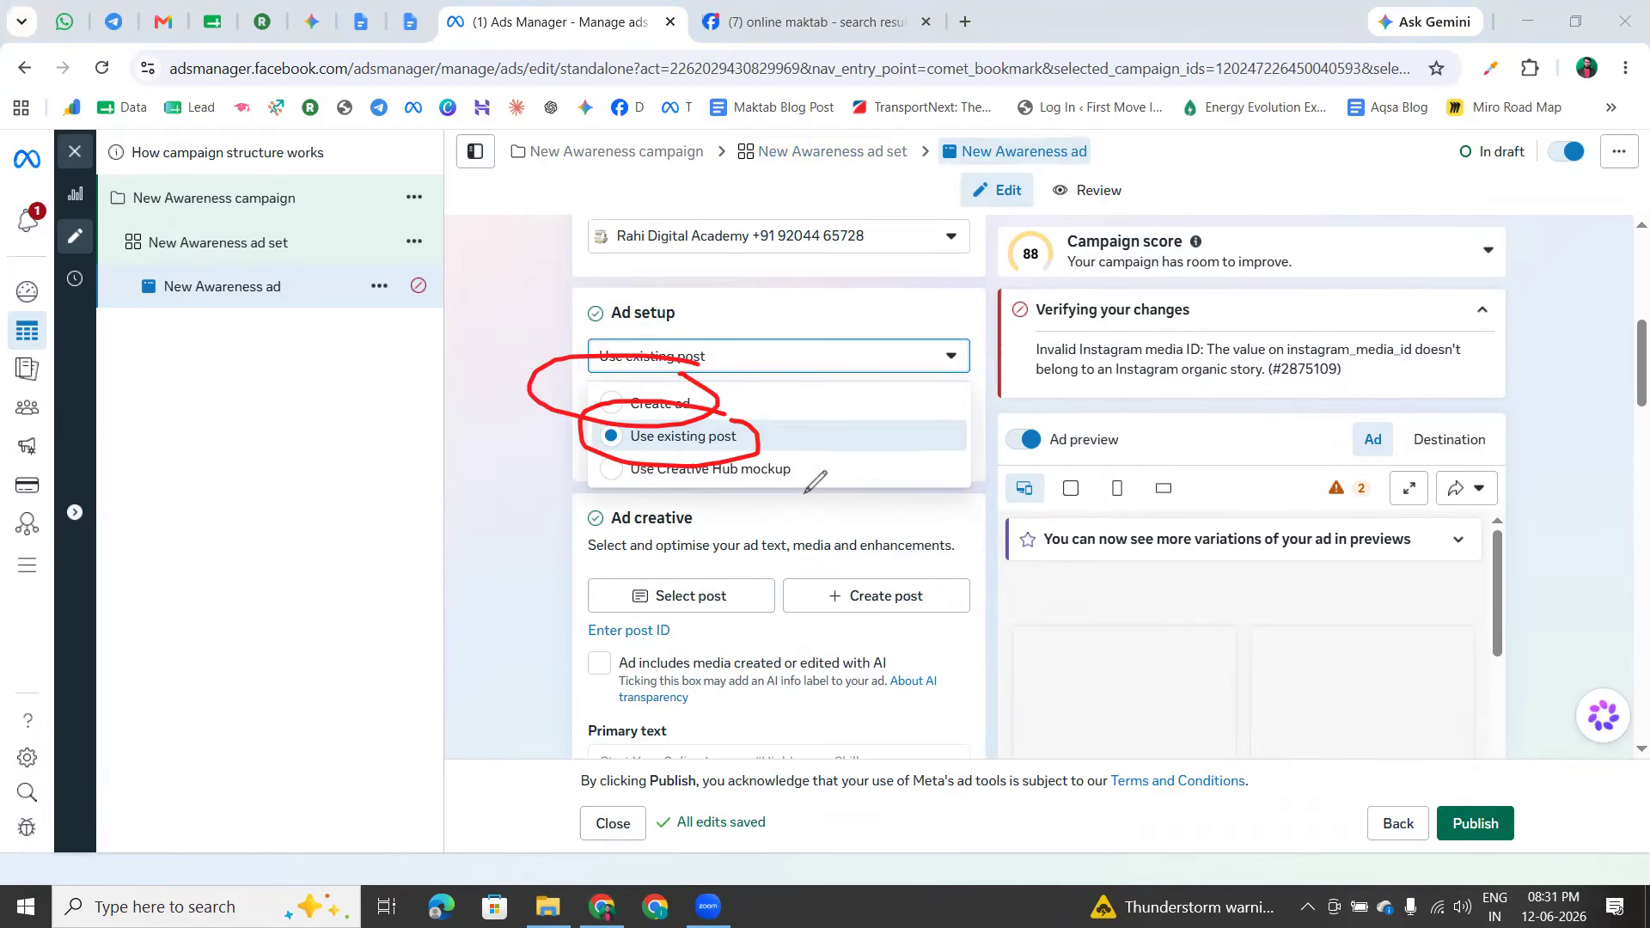
mouse_move(729, 435)
left_mouse_down()
mouse_move(608, 473)
mouse_move(832, 494)
mouse_move(769, 444)
left_mouse_up()
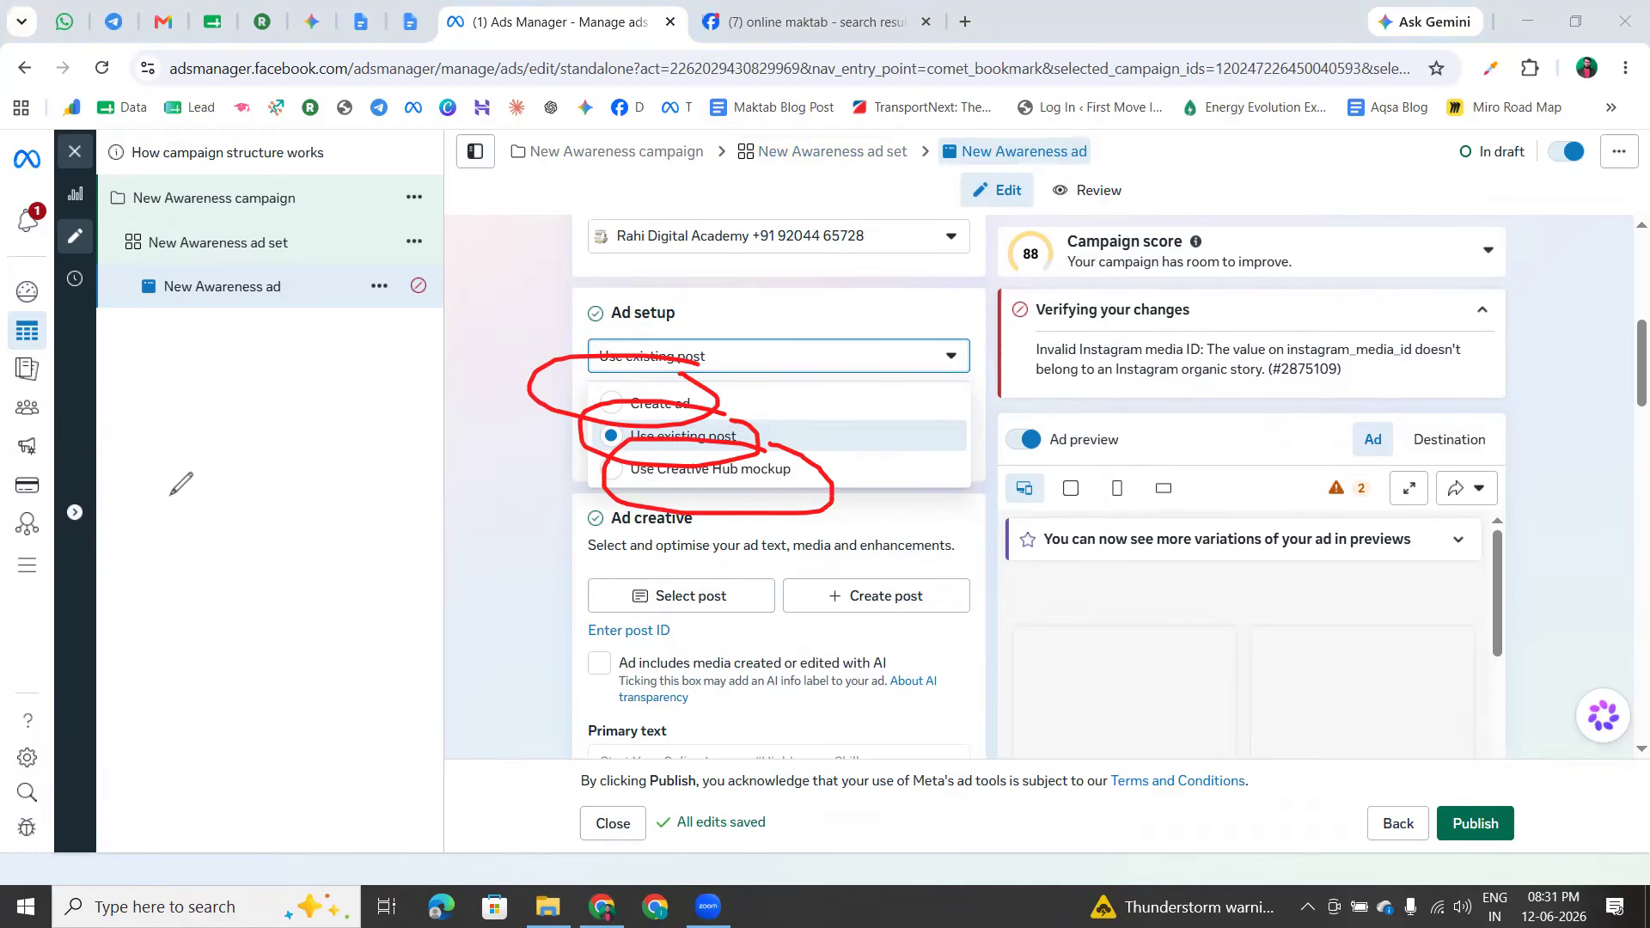
mouse_move(614, 457)
left_mouse_down()
mouse_move(582, 471)
mouse_move(902, 469)
mouse_move(859, 496)
mouse_move(912, 471)
mouse_move(912, 489)
mouse_move(982, 487)
left_mouse_up()
left_click_drag(872, 516, 980, 487)
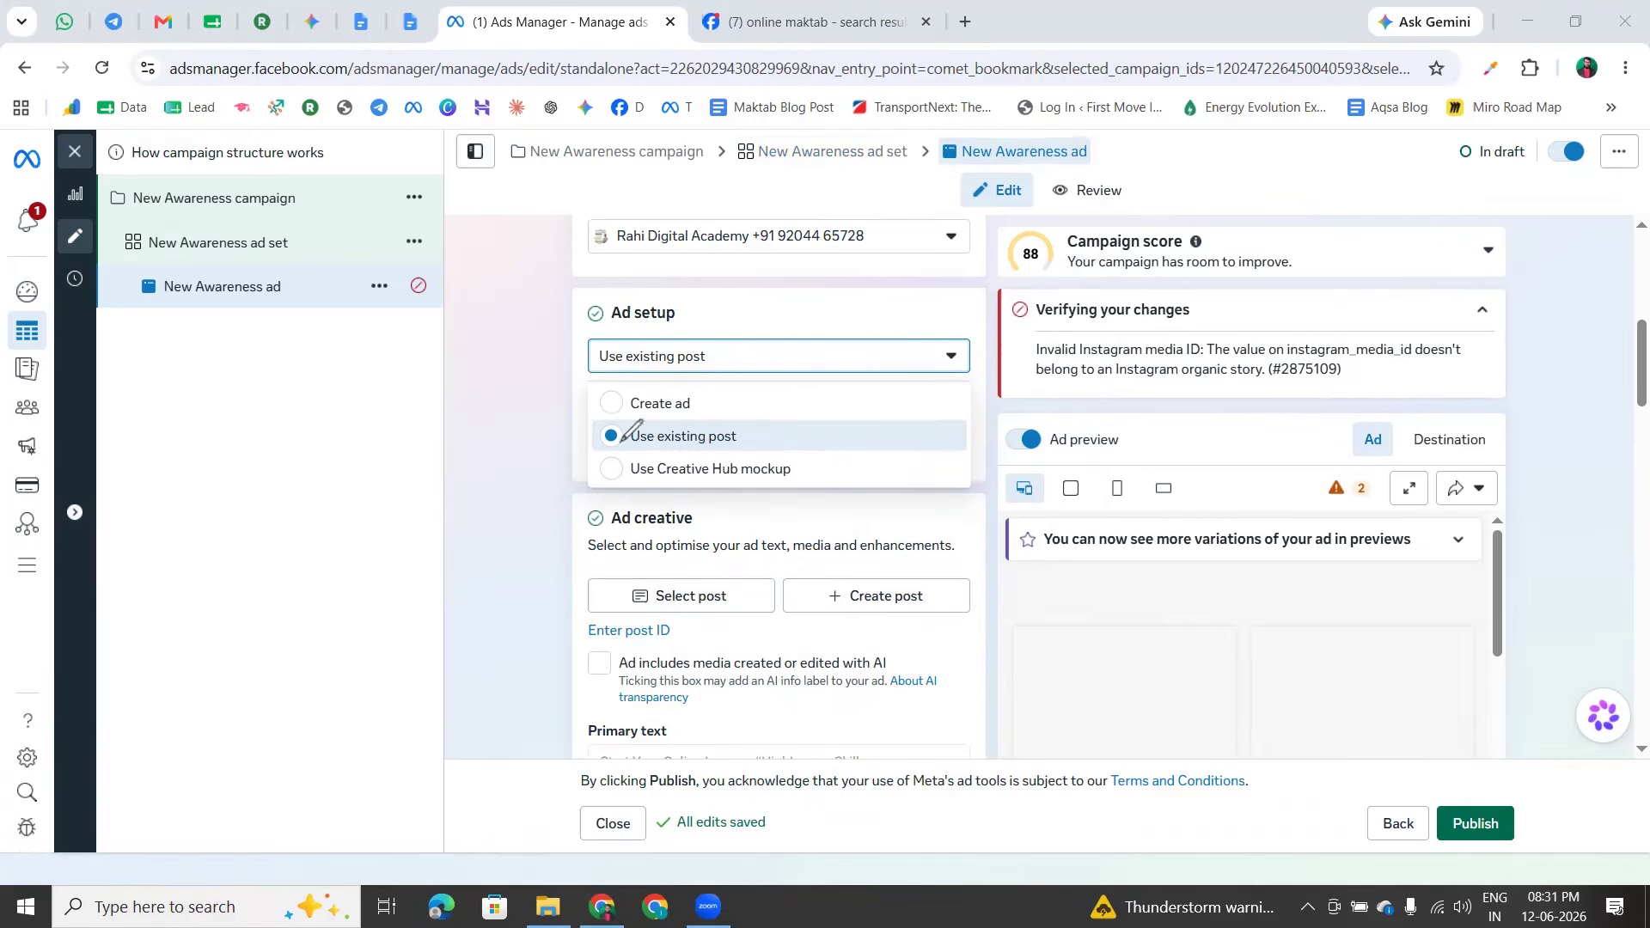
Circle the Create ad and Use existing post options together, draw lines out from them, and sketch a box beside them
mouse_move(635, 439)
left_mouse_down()
mouse_move(773, 440)
mouse_move(555, 387)
mouse_move(609, 445)
left_mouse_up()
left_click_drag(707, 397, 823, 422)
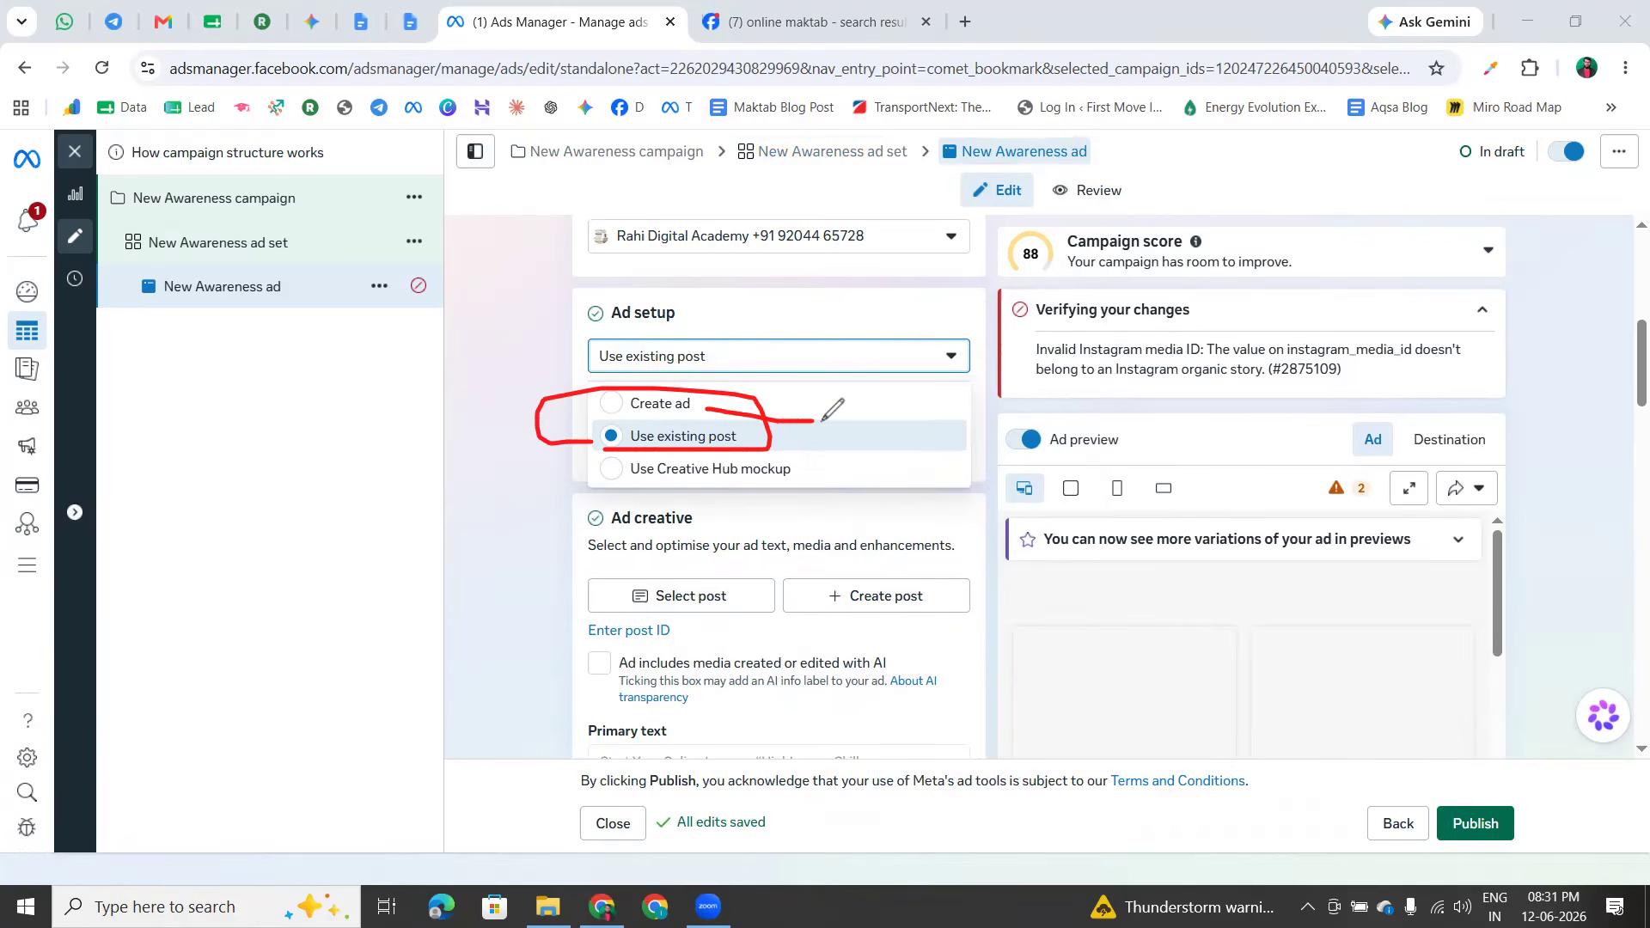
left_click_drag(709, 399, 823, 383)
mouse_move(908, 250)
left_mouse_down()
mouse_move(908, 421)
mouse_move(1073, 428)
mouse_move(1045, 240)
mouse_move(908, 251)
mouse_move(1037, 245)
left_mouse_up()
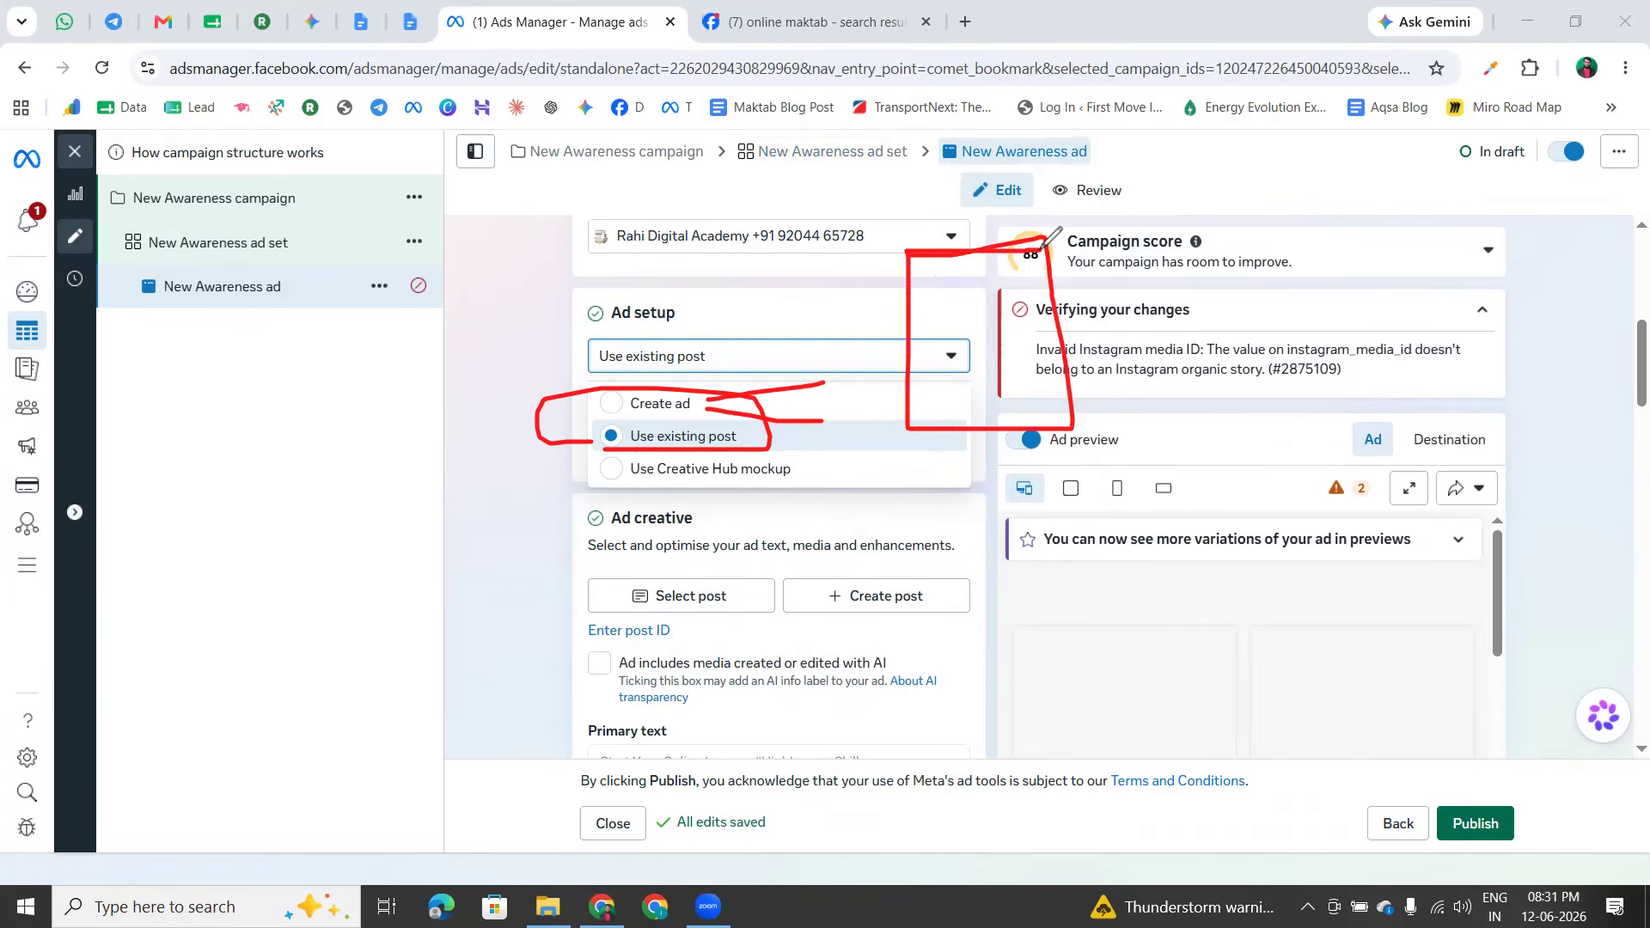
left_click_drag(1114, 354, 1002, 354)
Circle the Select post and Create post choices, outline Use existing post, and sketch a large rectangle with an arrow over the ad preview
mouse_move(703, 576)
left_mouse_down()
mouse_move(628, 644)
mouse_move(643, 567)
mouse_move(708, 596)
left_mouse_up()
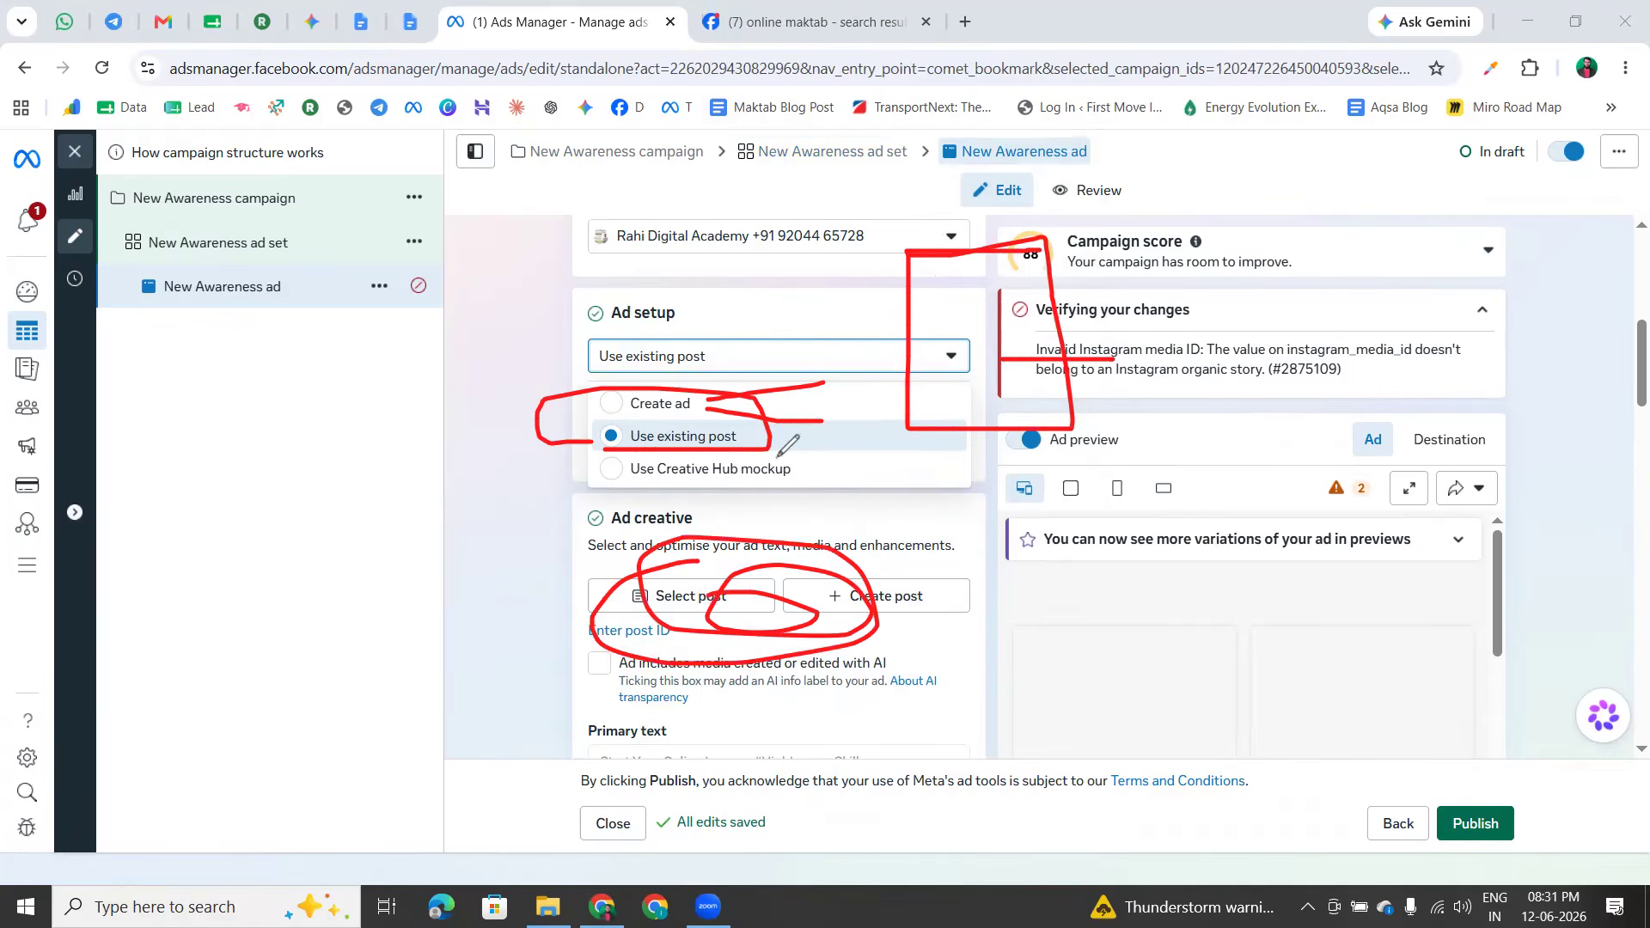
mouse_move(639, 422)
left_mouse_down()
mouse_move(768, 422)
mouse_move(776, 442)
mouse_move(592, 447)
mouse_move(637, 424)
left_mouse_up()
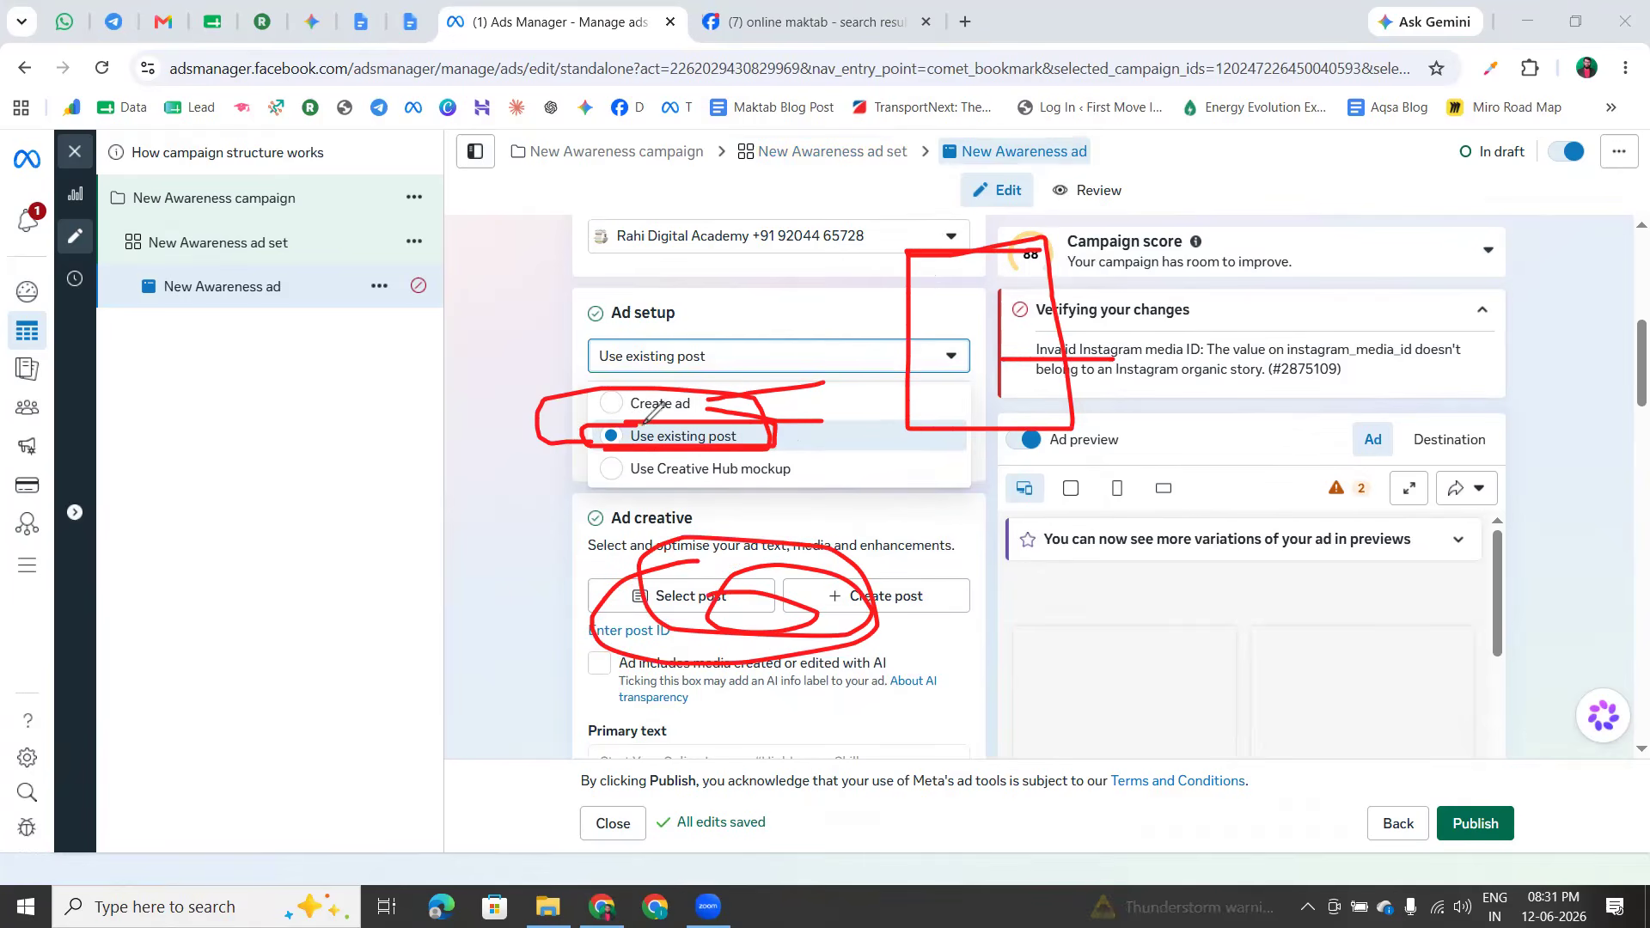
left_click_drag(1181, 288, 1187, 316)
mouse_move(1172, 635)
left_mouse_down()
mouse_move(1471, 303)
mouse_move(1181, 285)
left_mouse_up()
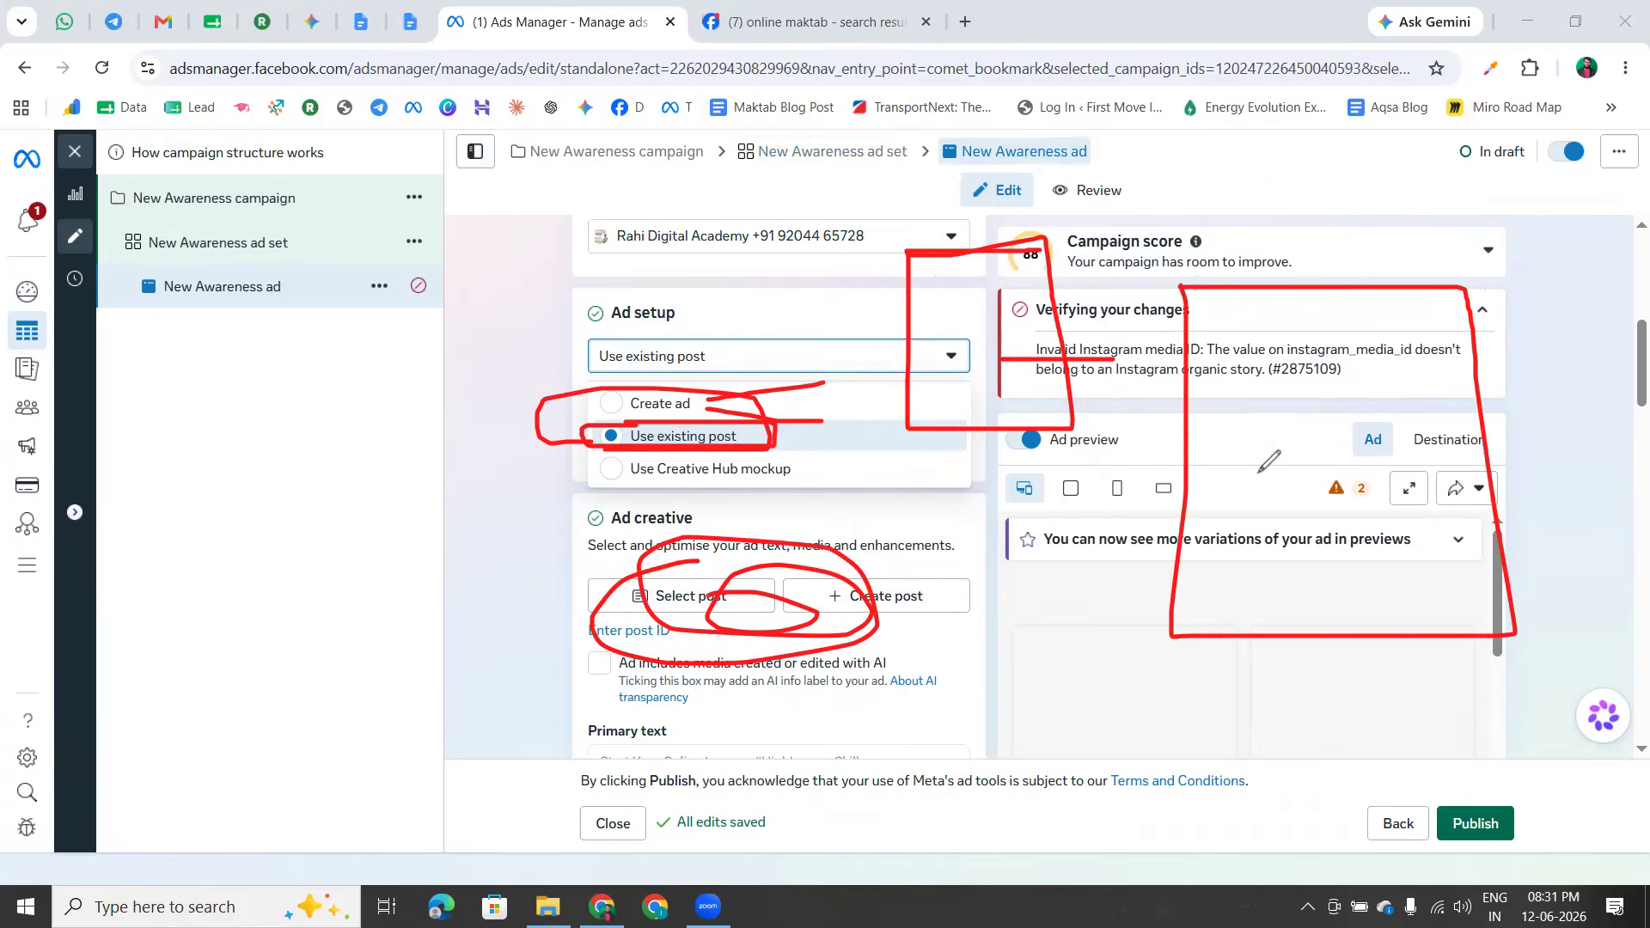
mouse_move(1139, 486)
left_mouse_down()
mouse_move(1331, 478)
mouse_move(1284, 514)
left_mouse_up()
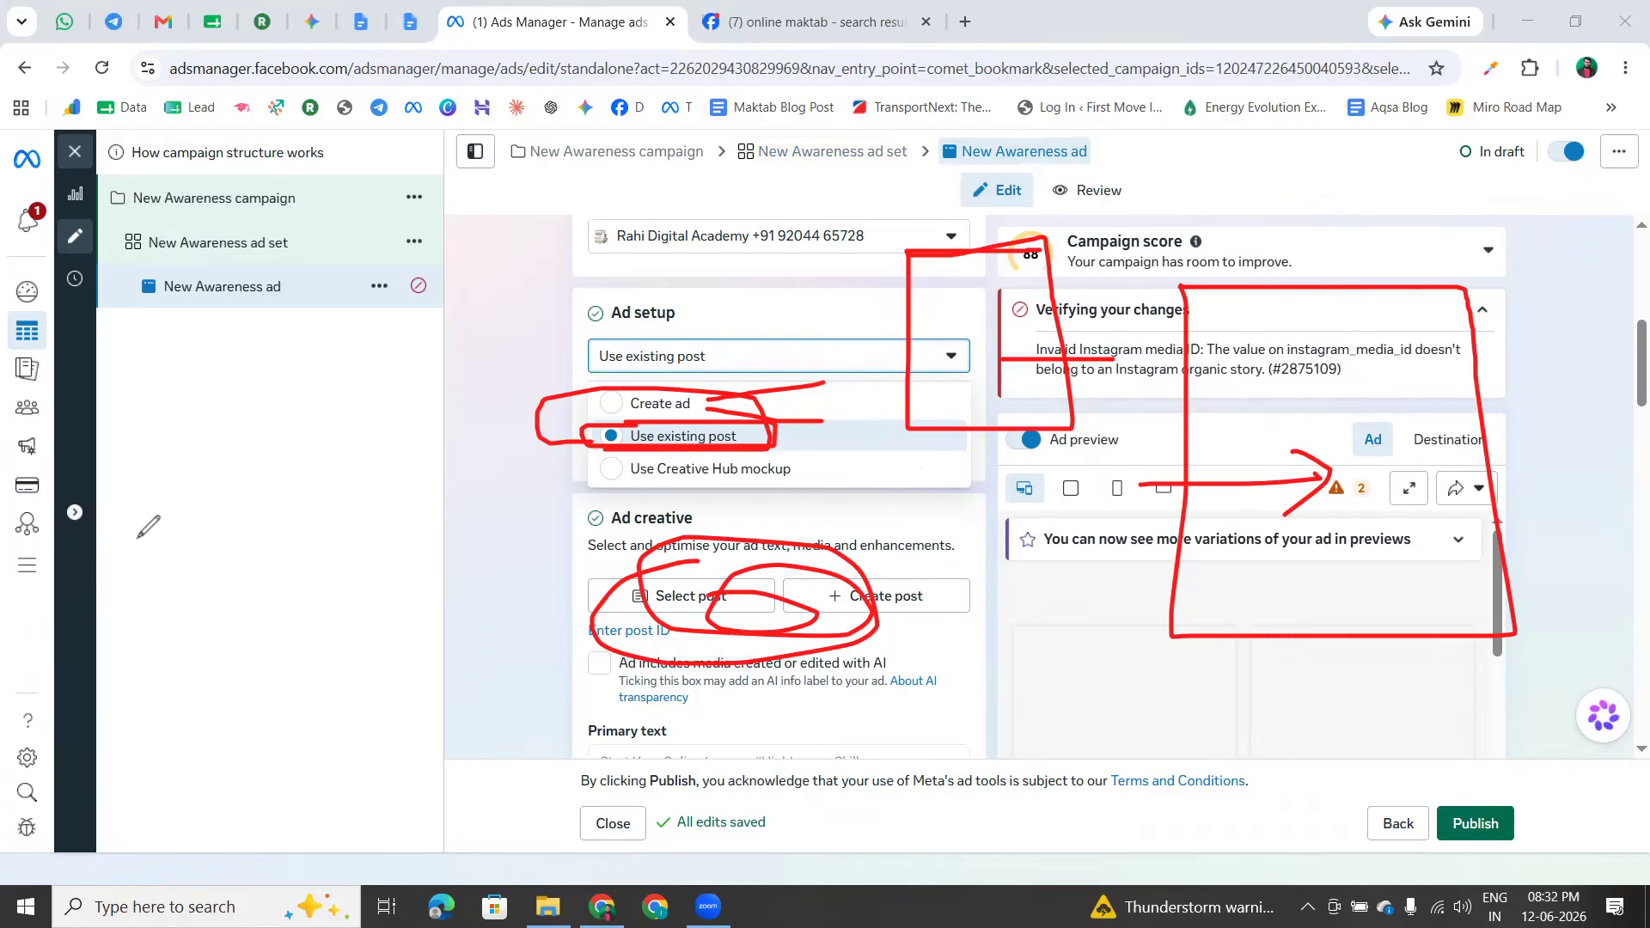
Mark the Create ad option with the screen pen, clear the mark, and set the Ad setup to Create ad
mouse_move(593, 420)
left_mouse_down()
mouse_move(574, 393)
mouse_move(567, 429)
mouse_move(619, 421)
left_mouse_up()
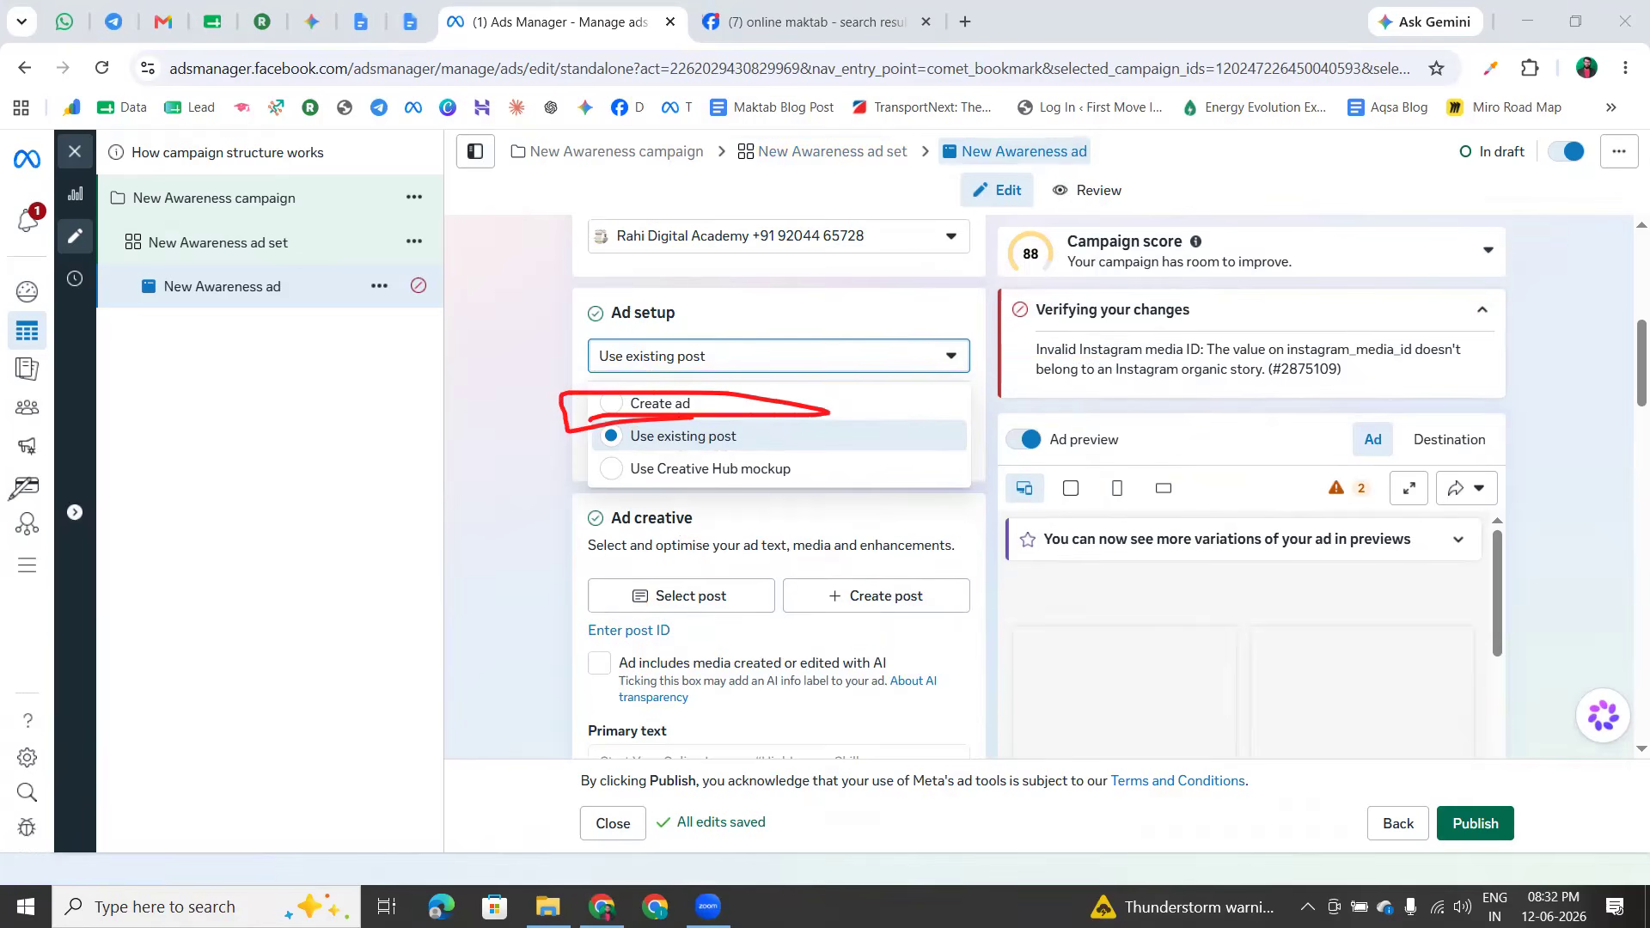
key("Escape")
left_click(642, 403)
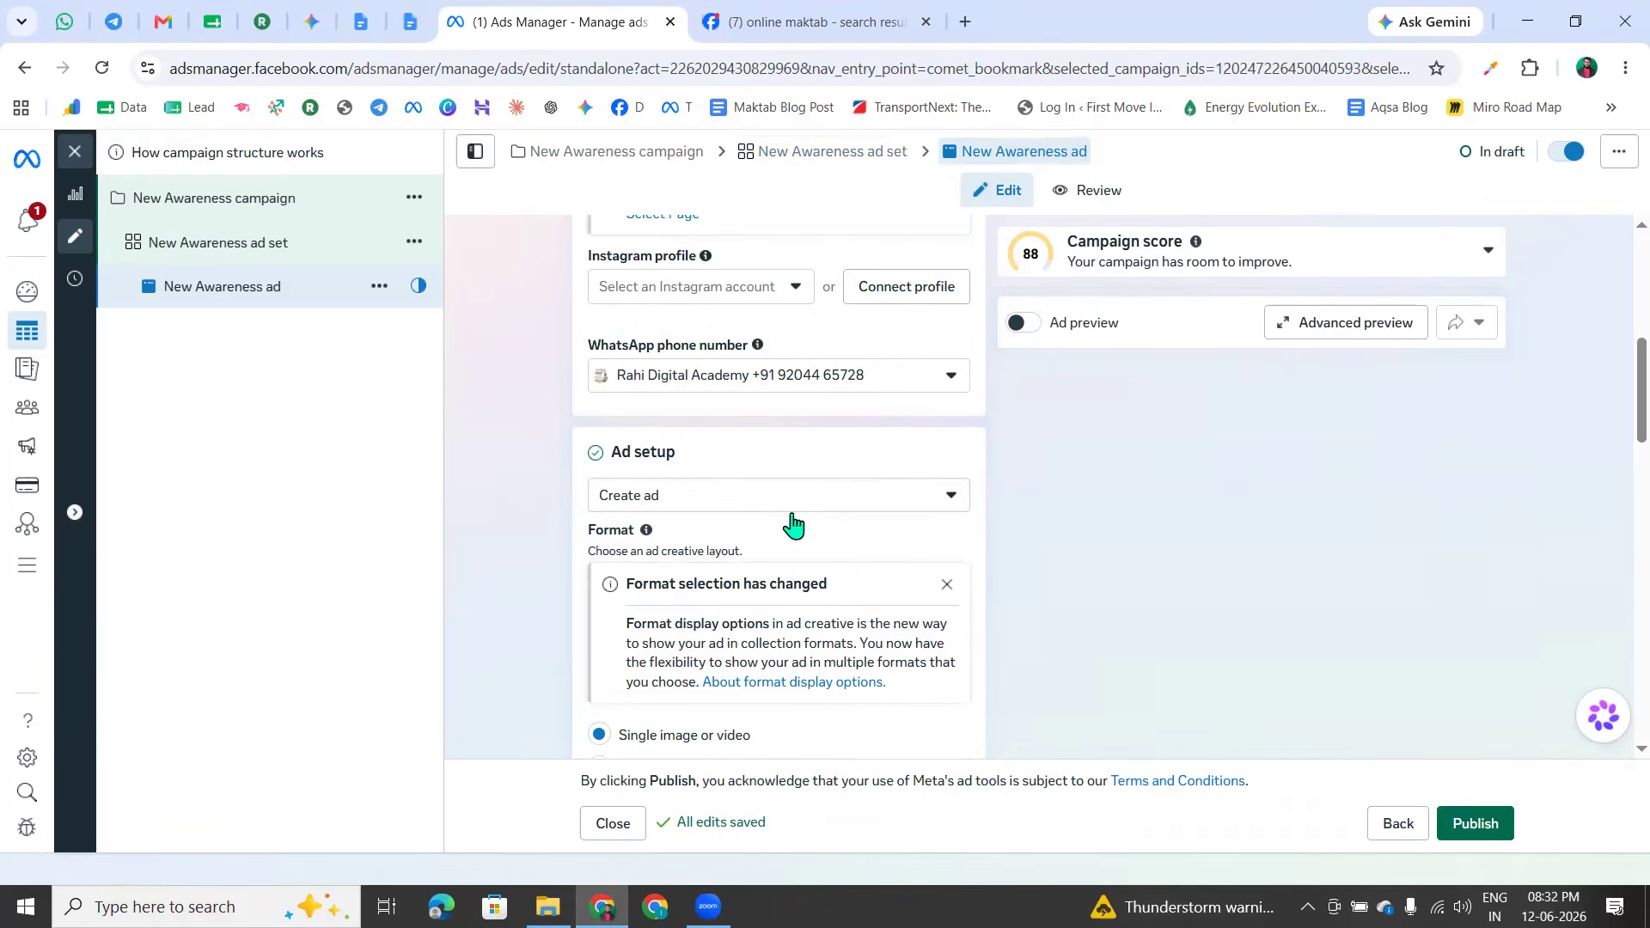
Highlight the title of the "Format selection has changed" notice in Ad setup and dismiss the notice
scroll(755, 582, "down", 1)
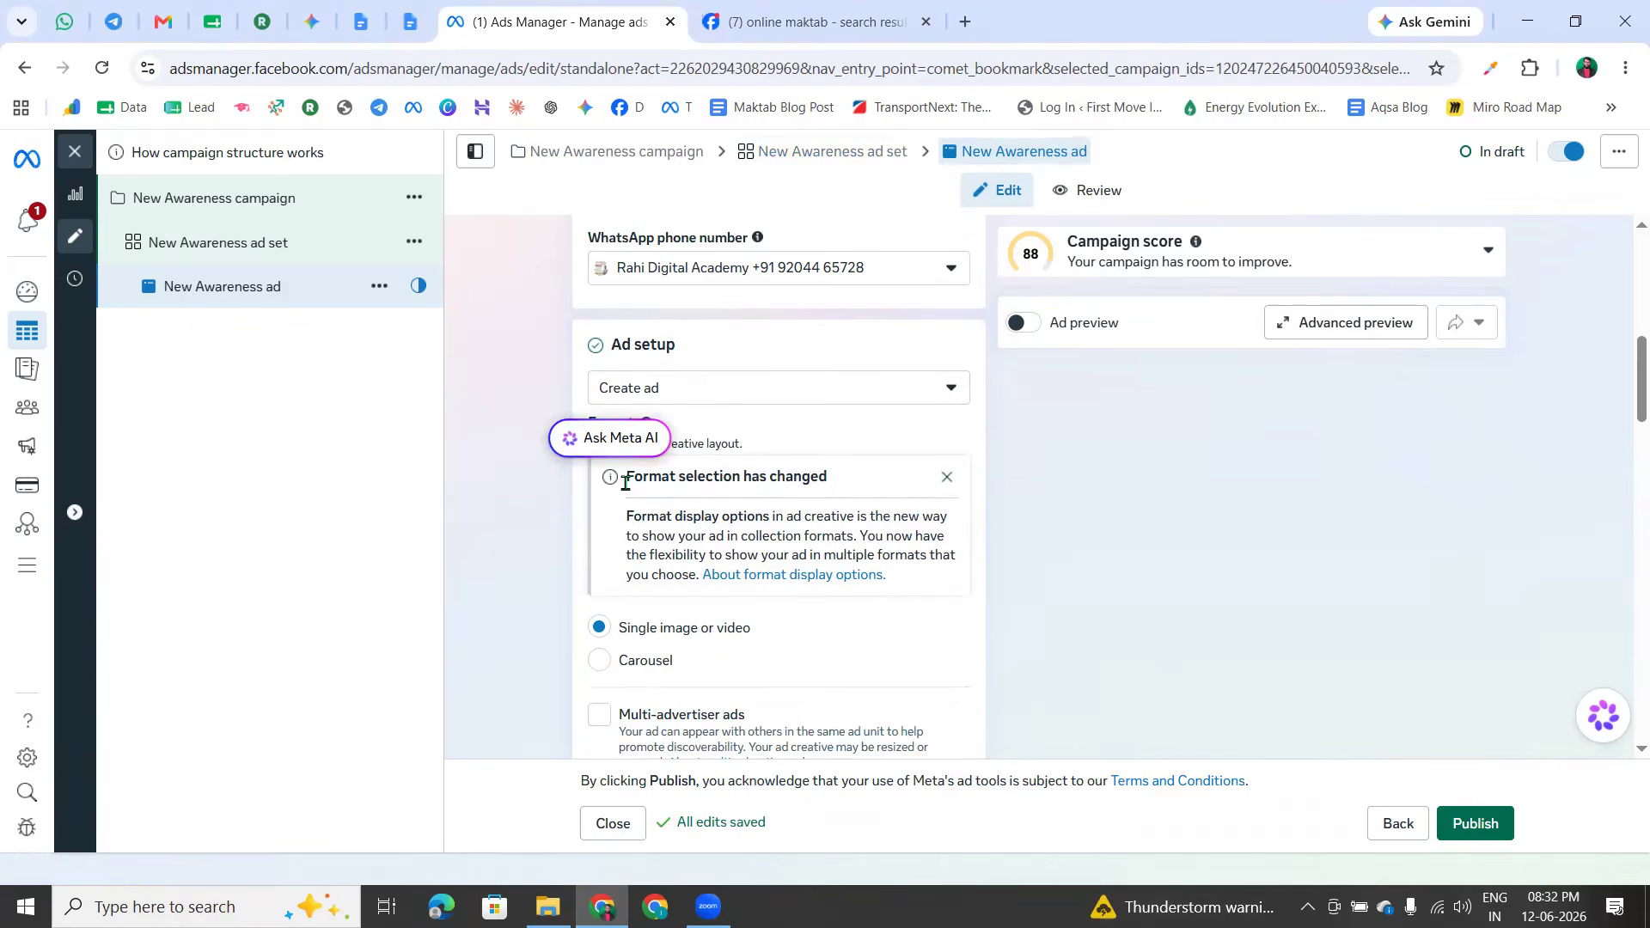
triple_click(810, 476)
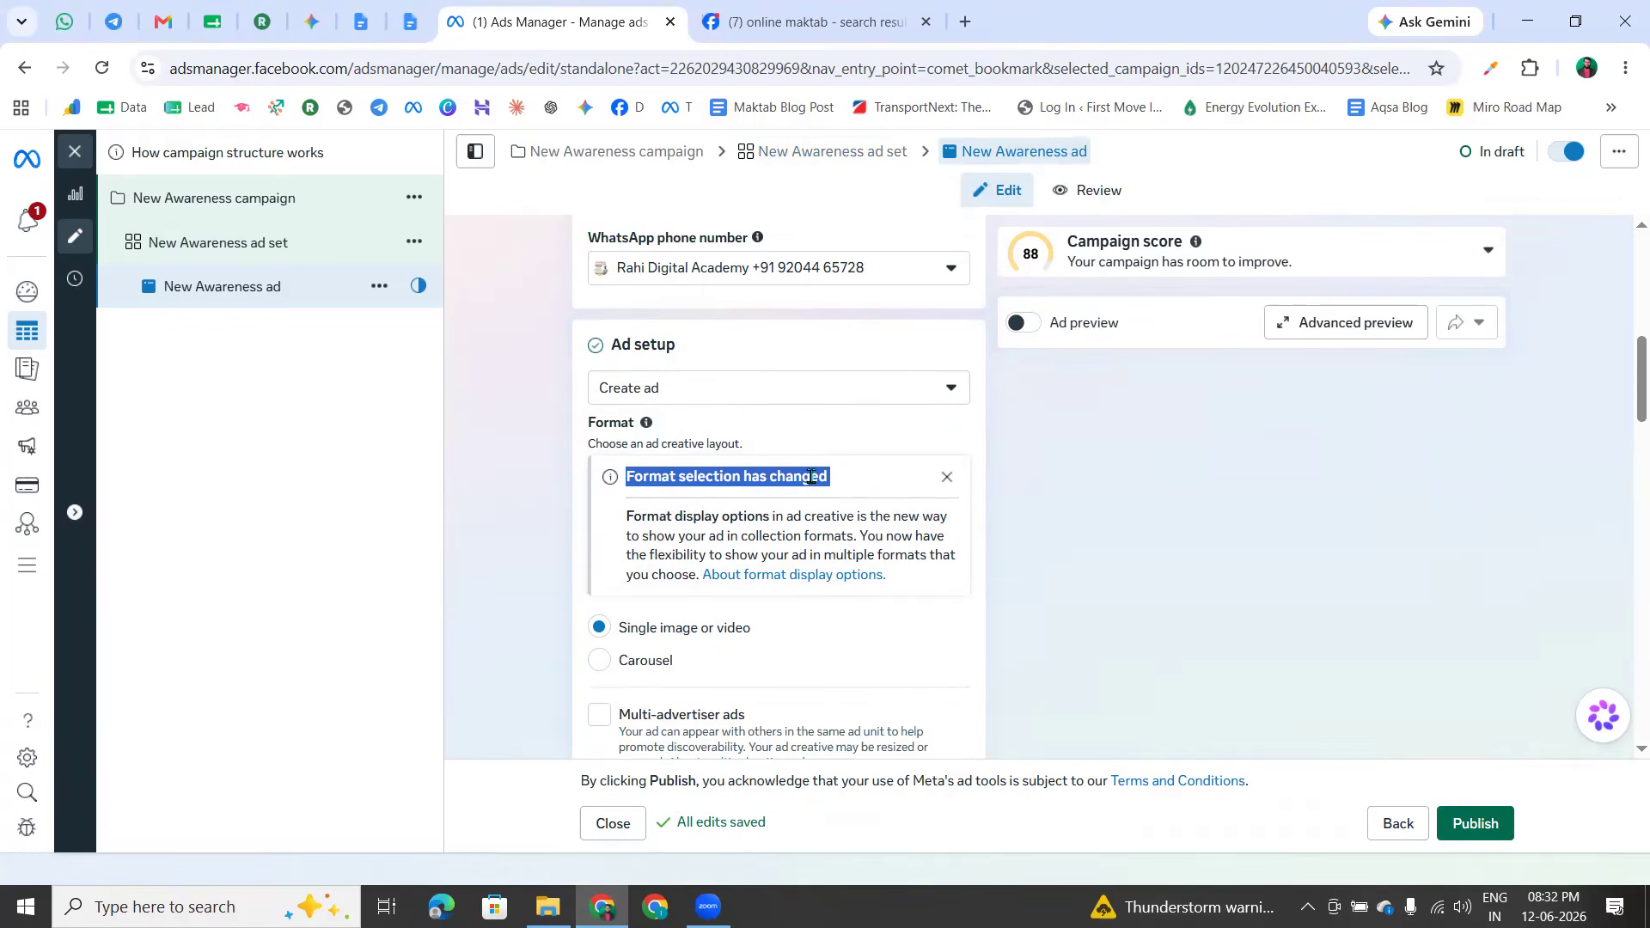
left_click(949, 484)
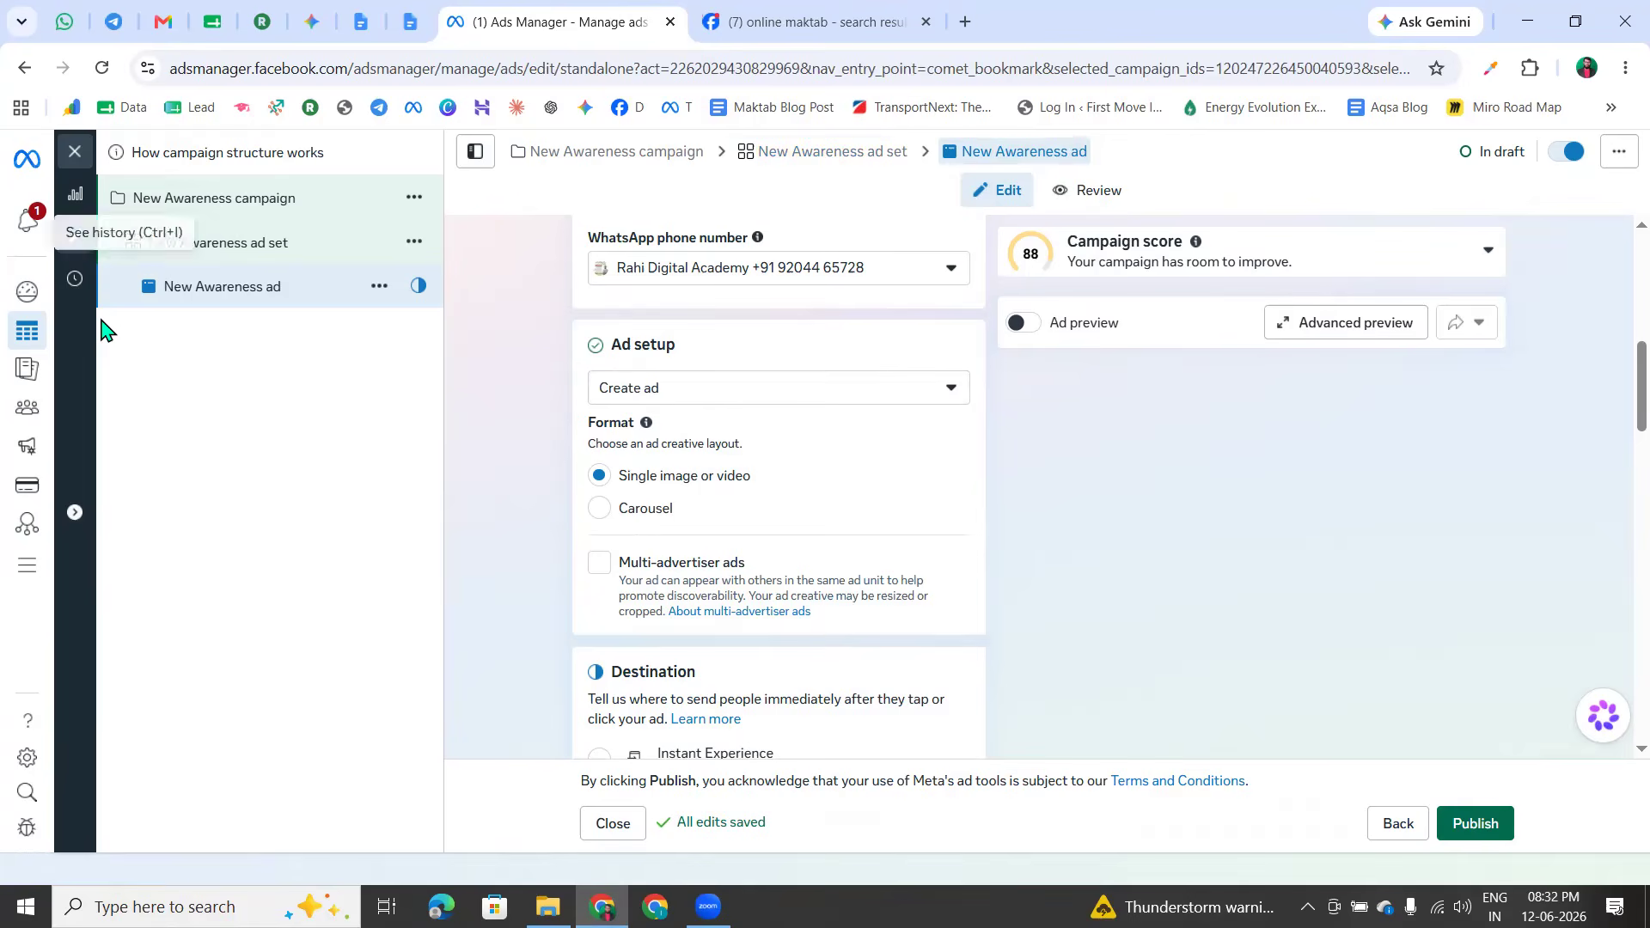
Circle the Create ad, Single image or video and Carousel options with the screen pen, and clear the marks
mouse_move(593, 378)
left_mouse_down()
mouse_move(567, 361)
mouse_move(679, 384)
left_mouse_up()
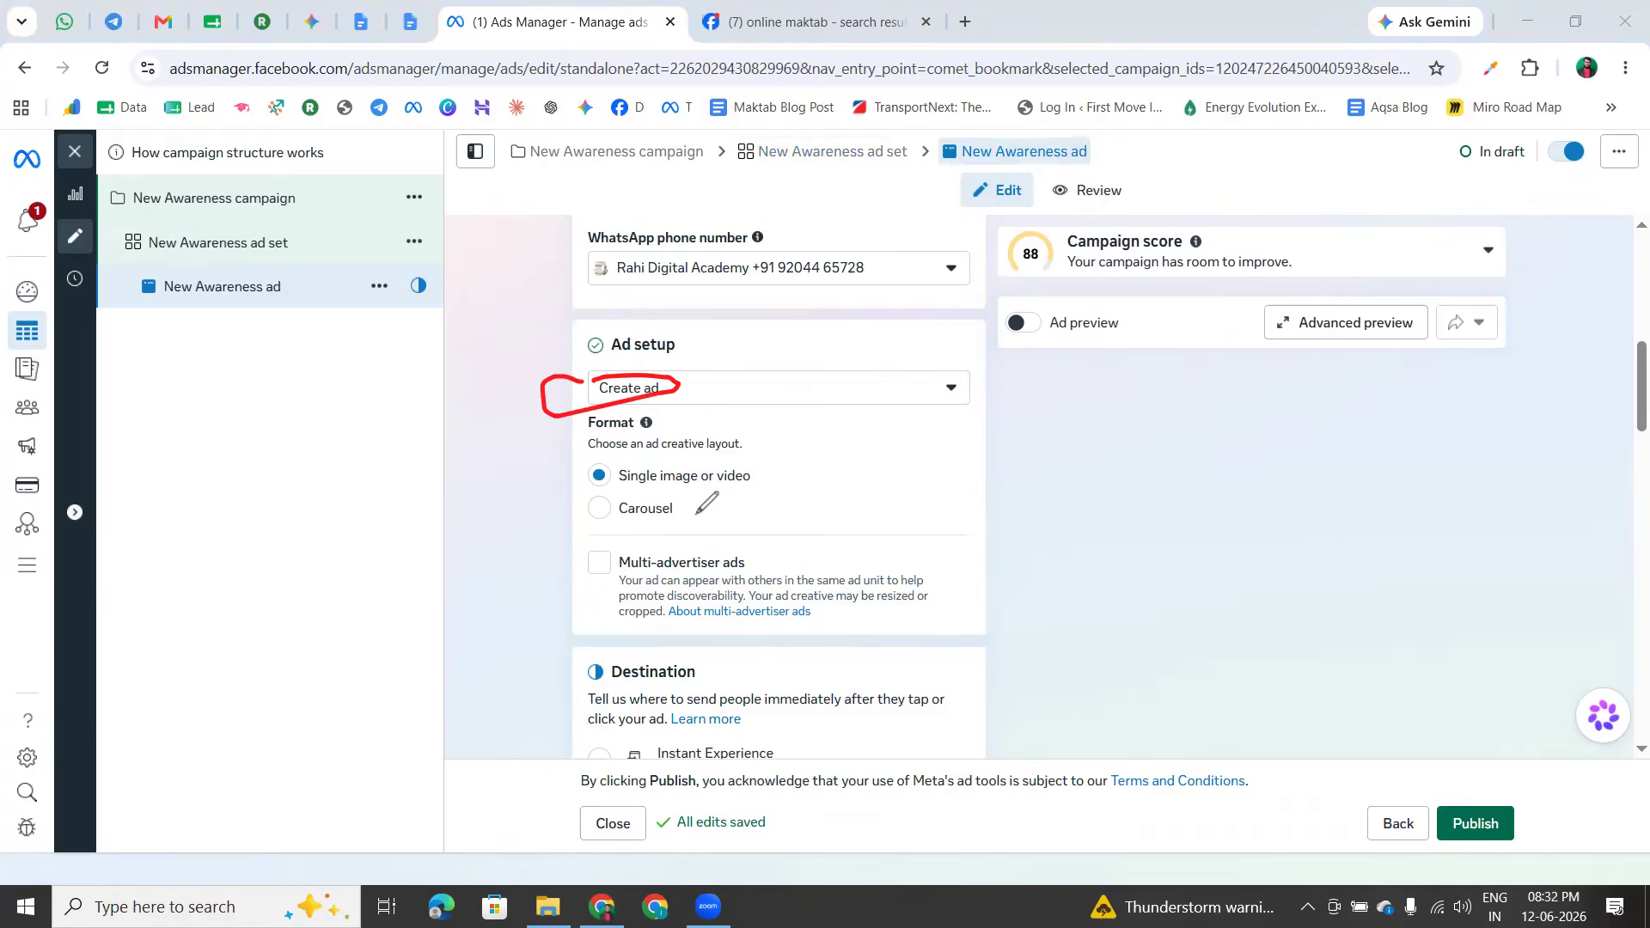
mouse_move(627, 463)
left_mouse_down()
mouse_move(739, 494)
mouse_move(652, 491)
mouse_move(620, 525)
left_mouse_up()
left_click(621, 503)
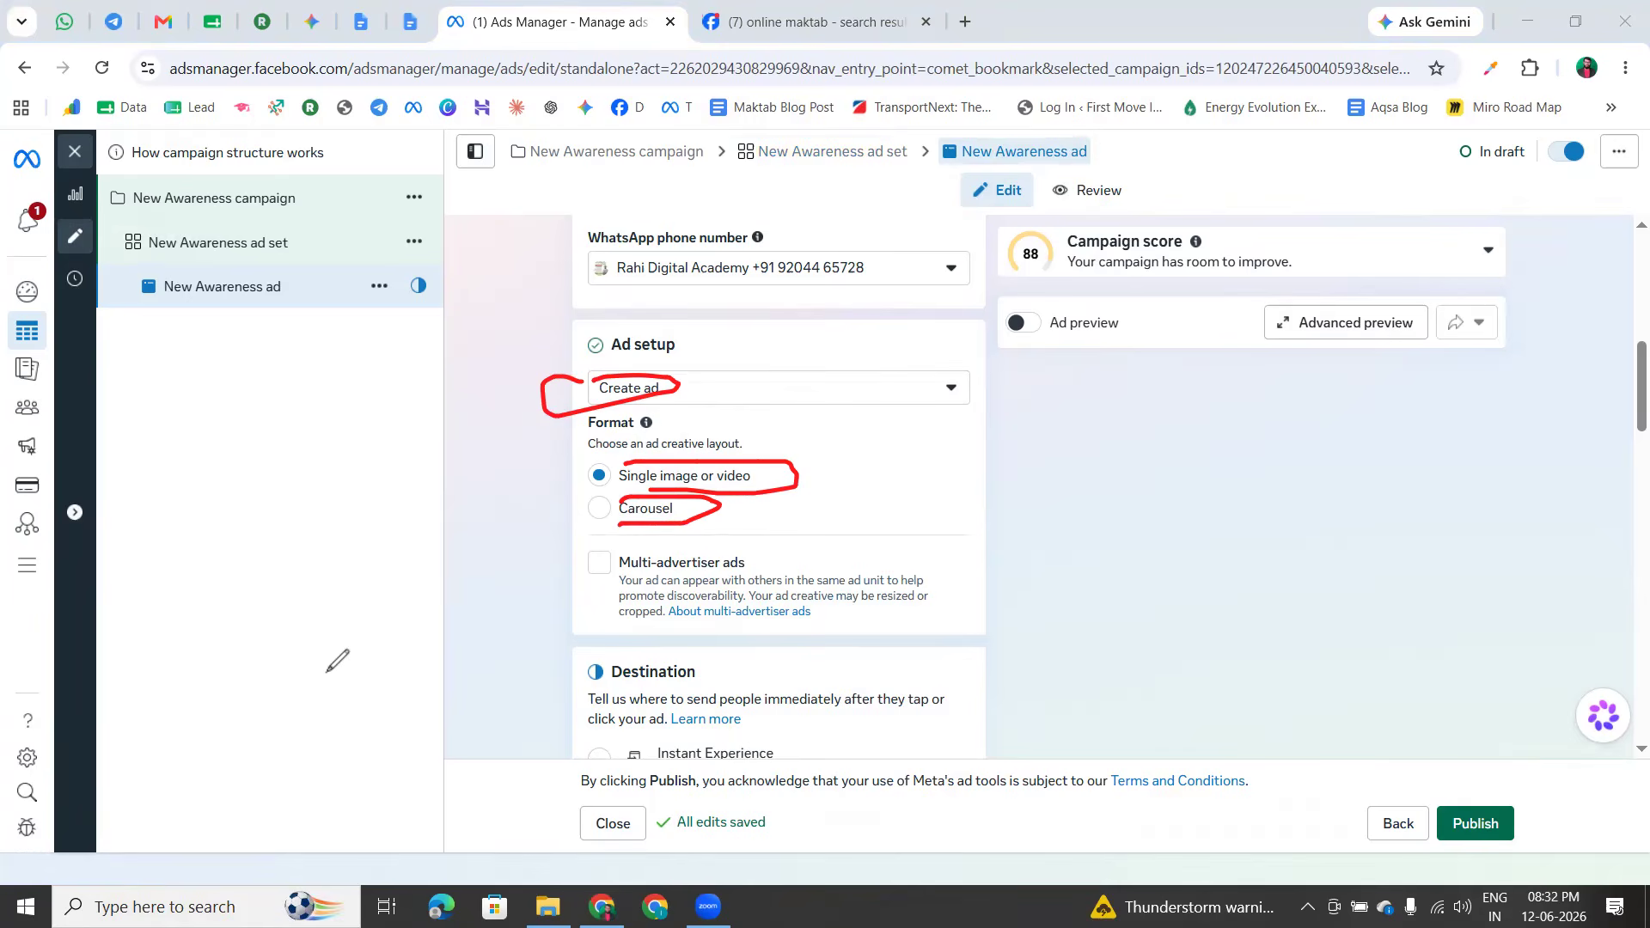
left_click(111, 591)
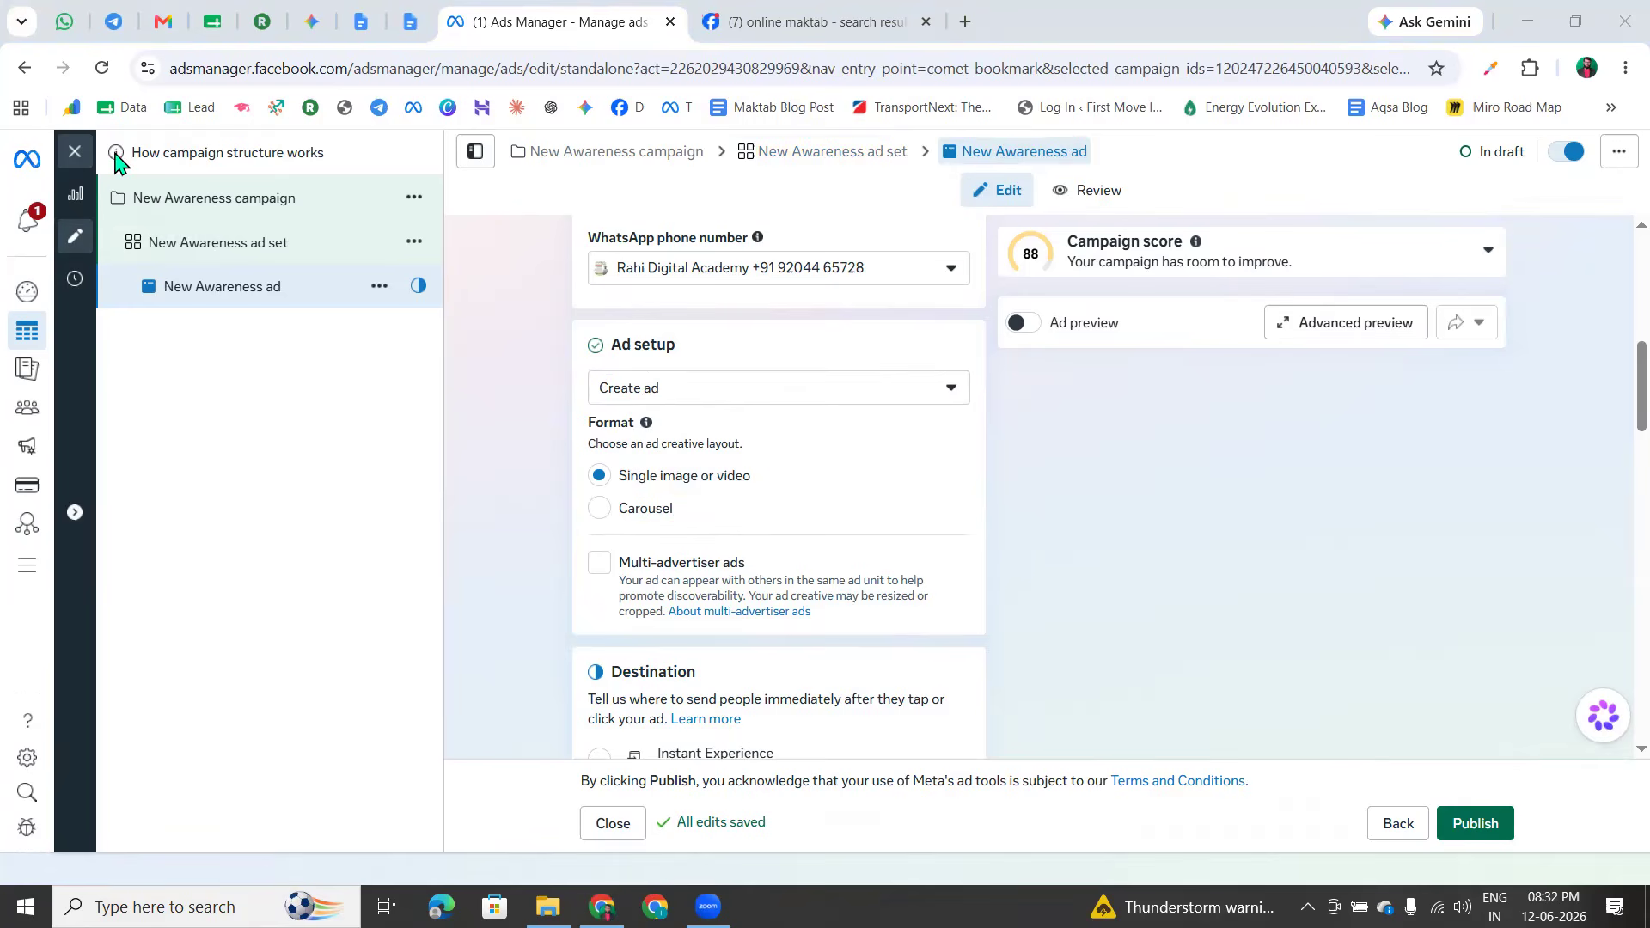
Switch to Facebook and go from the online maktab search results to the home feed
left_click(784, 33)
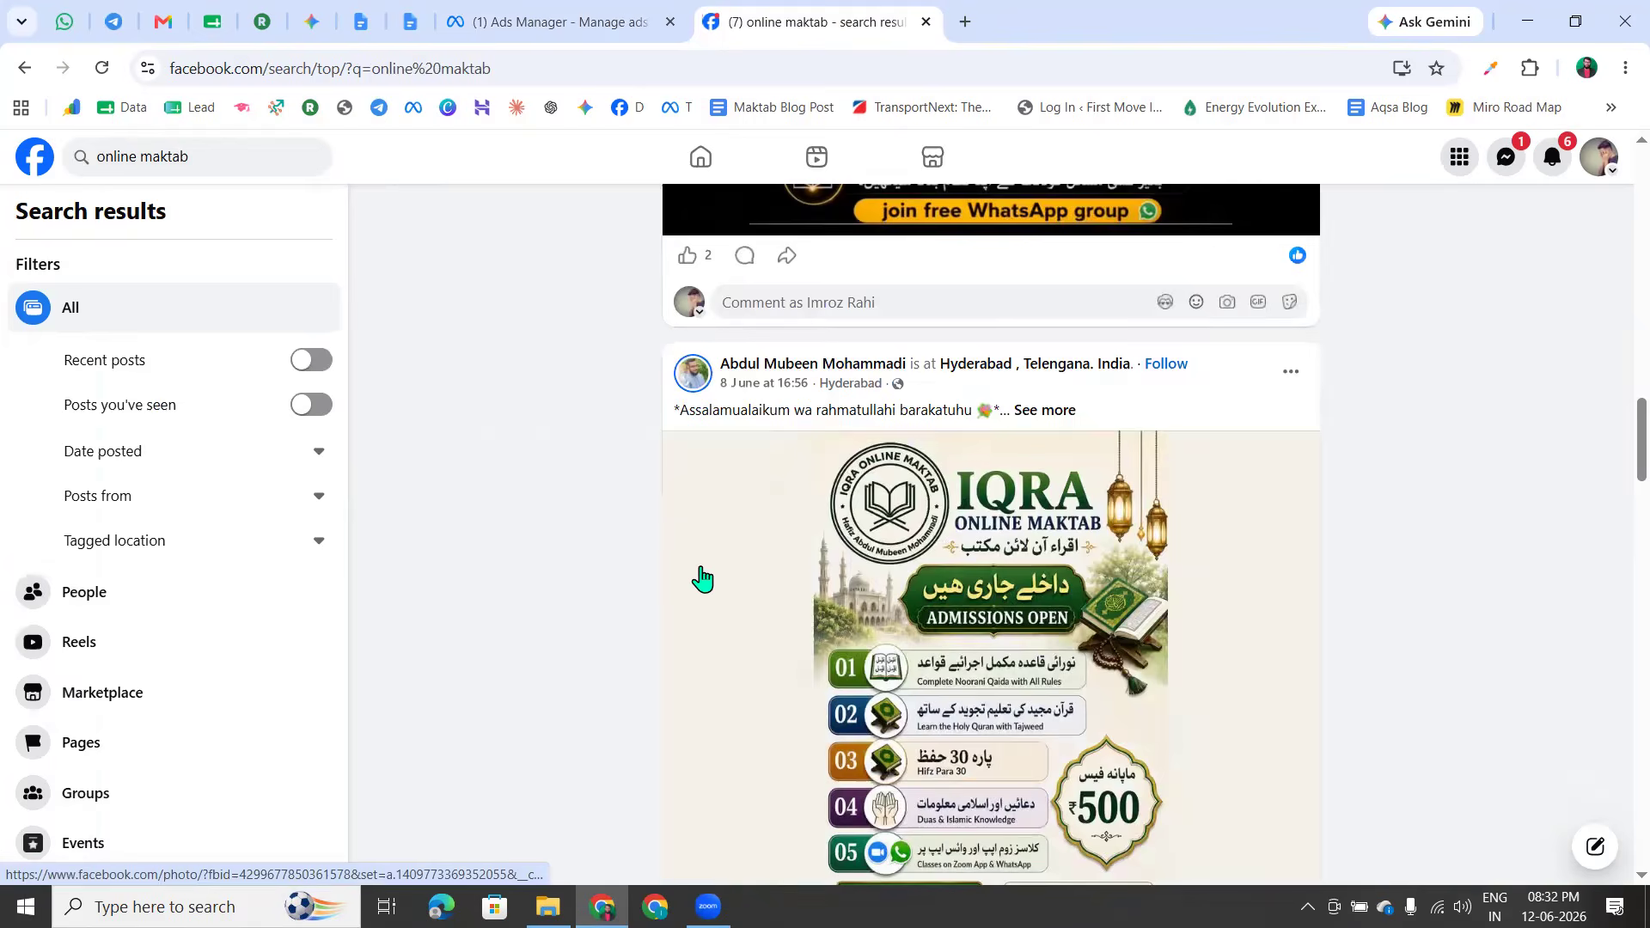
scroll(612, 529, "up", 11)
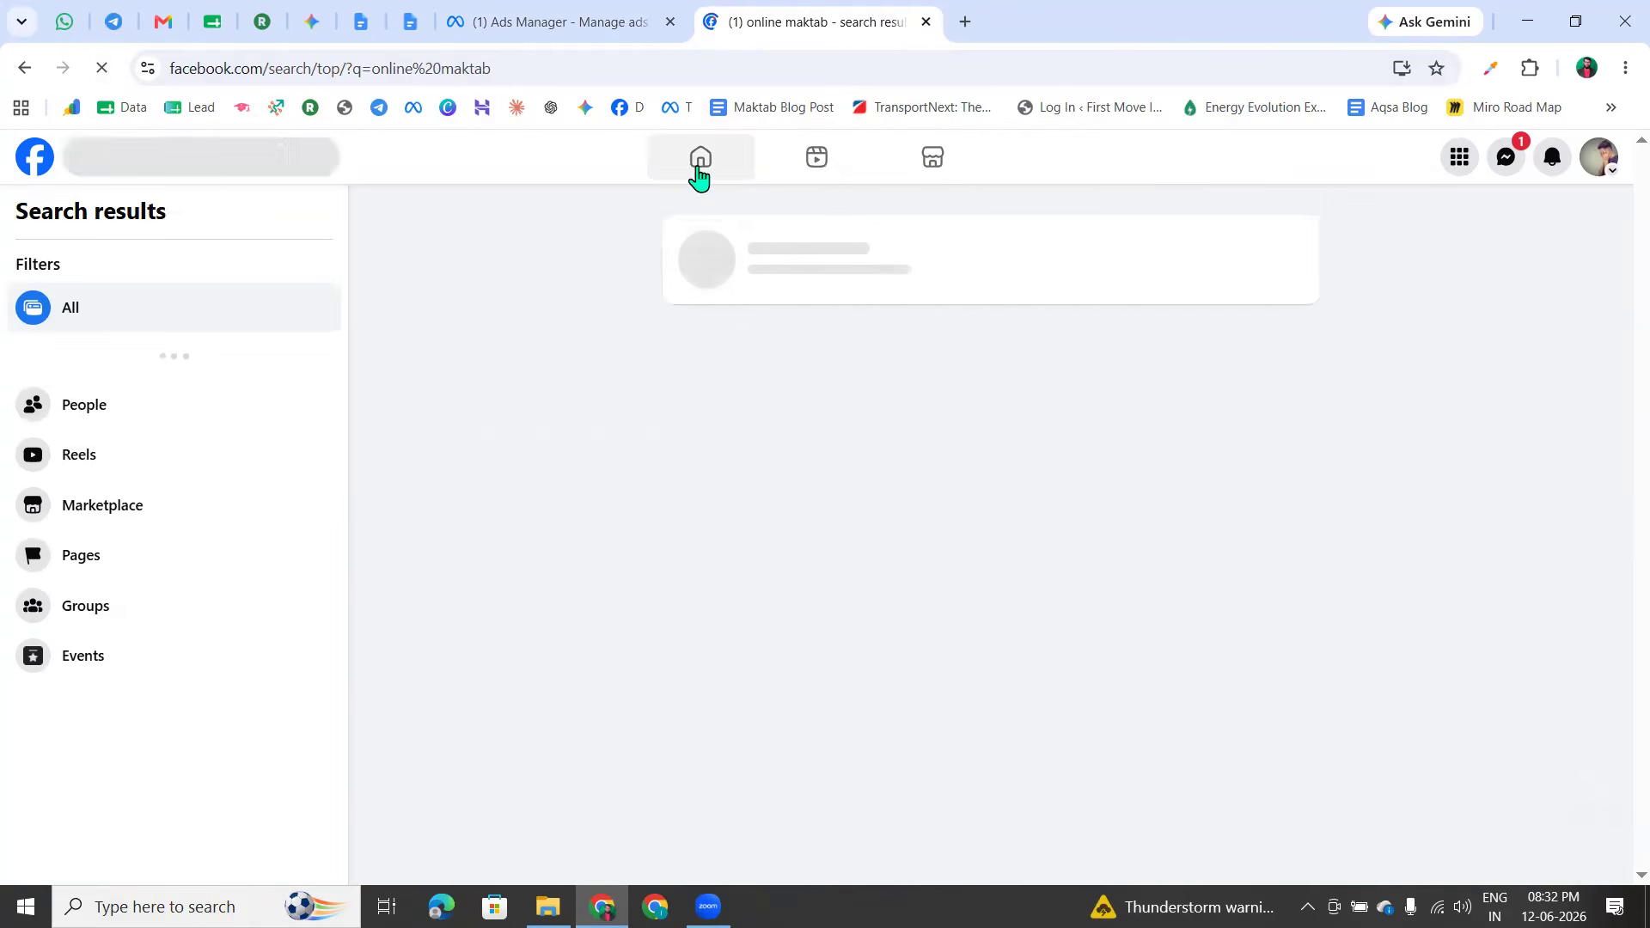
left_click(701, 164)
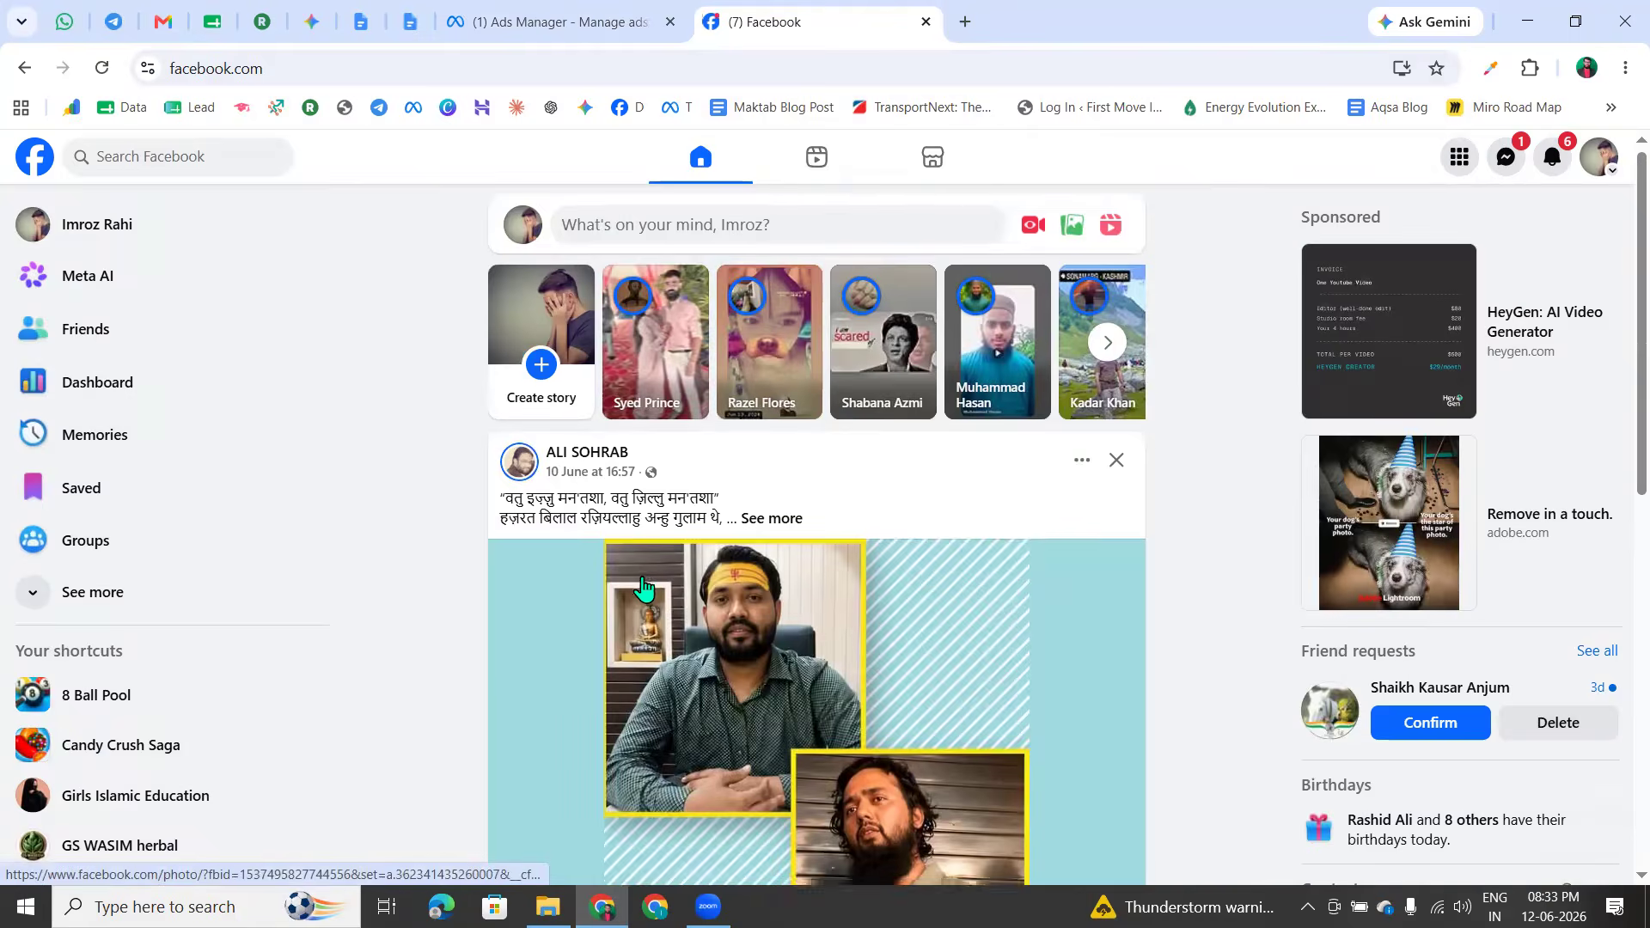
Find the HeyGen video ad in the home feed, play it briefly, and pause it
scroll(643, 589, "down", 5)
scroll(643, 590, "down", 5)
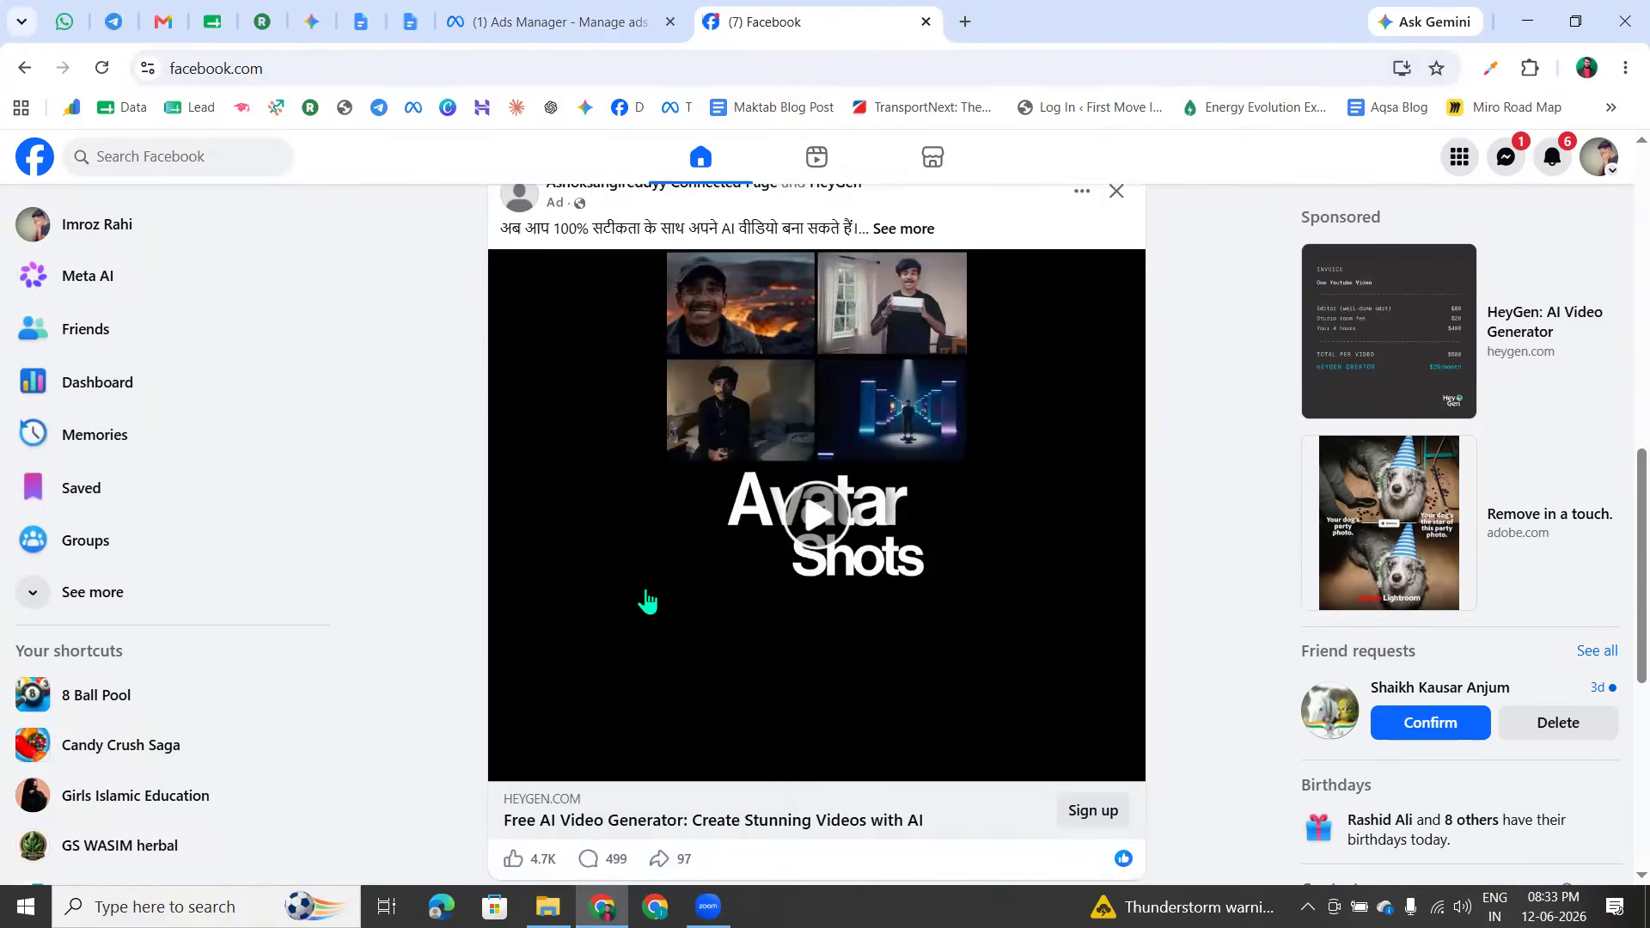
scroll(649, 606, "up", 1)
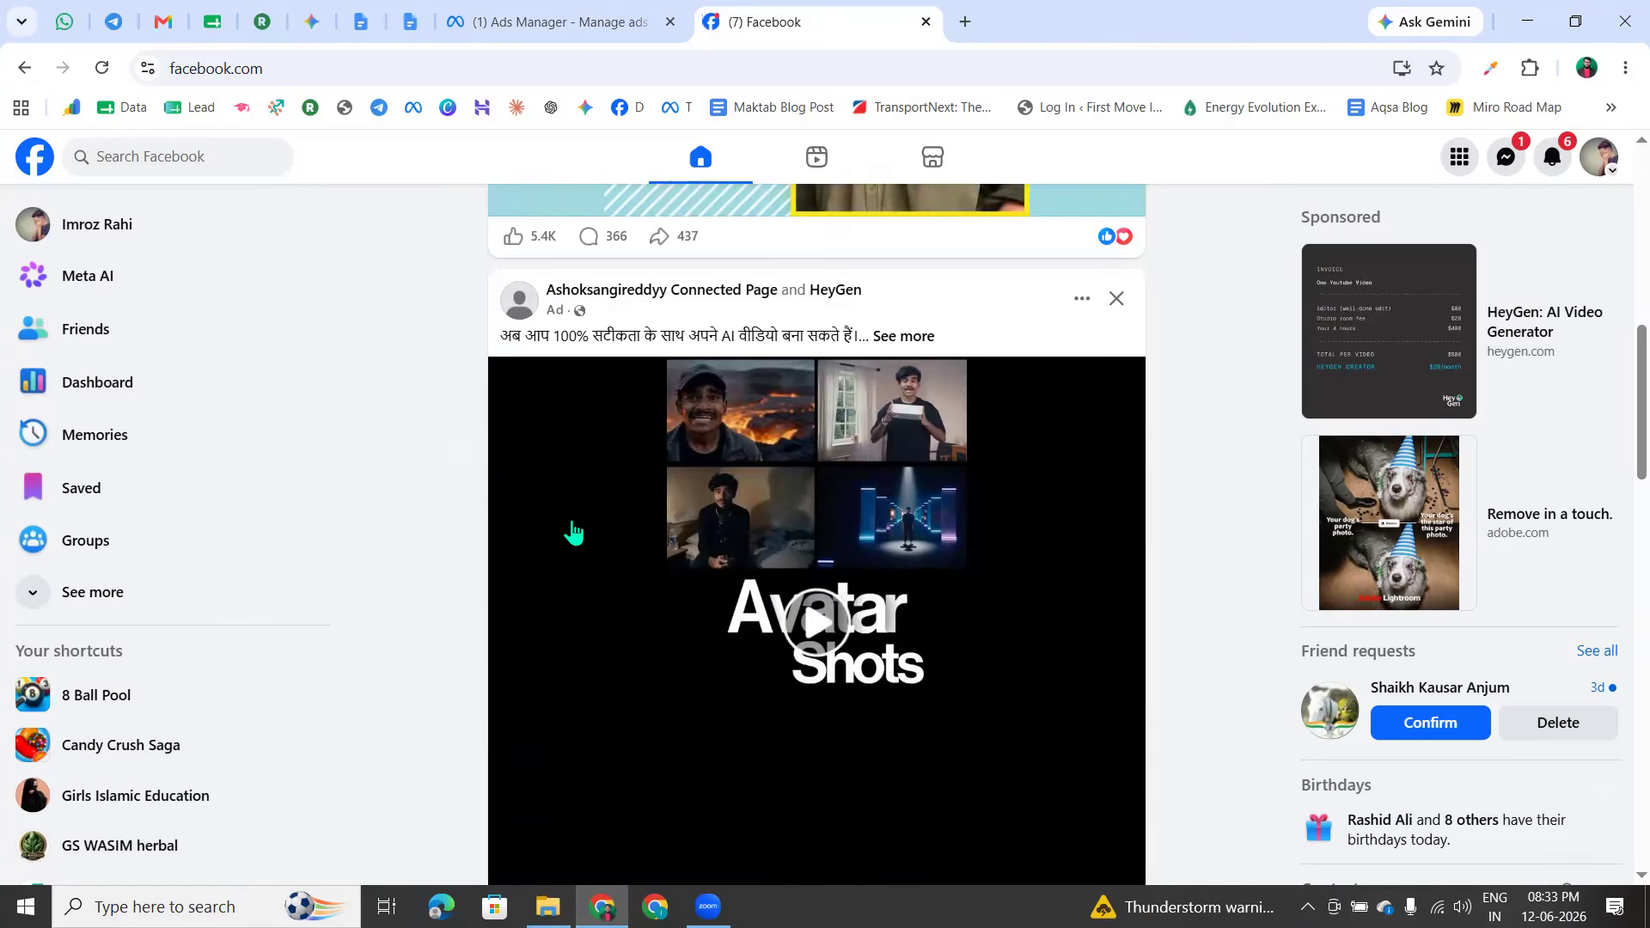
scroll(805, 568, "down", 1)
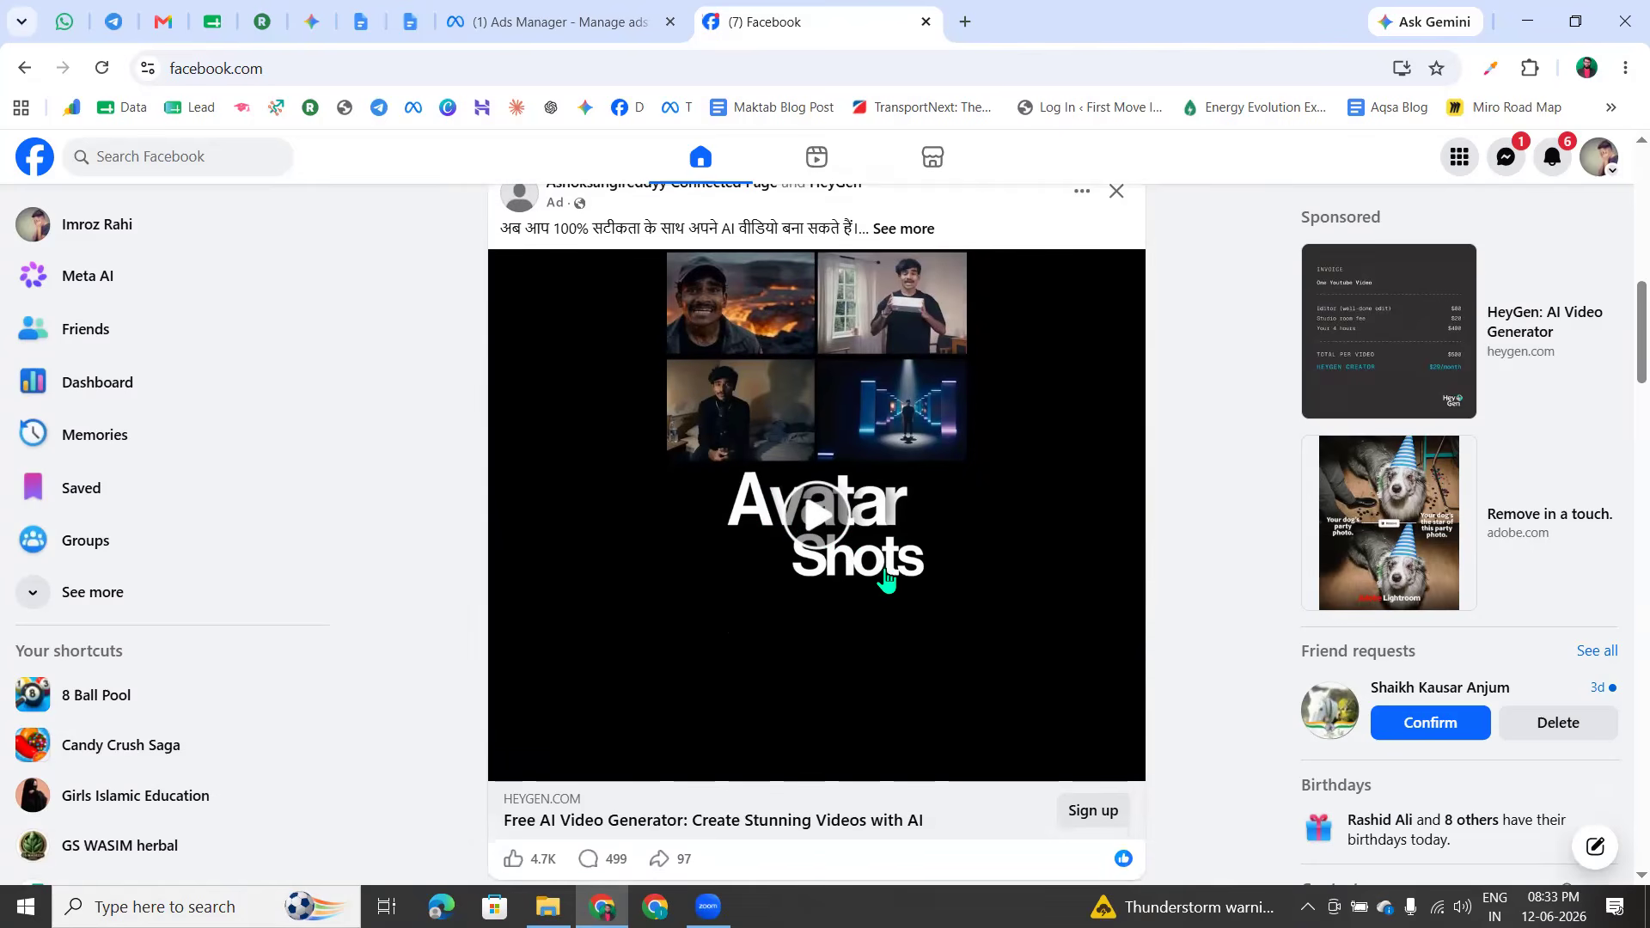
left_click(817, 525)
left_click(809, 563)
scroll(575, 431, "up", 1)
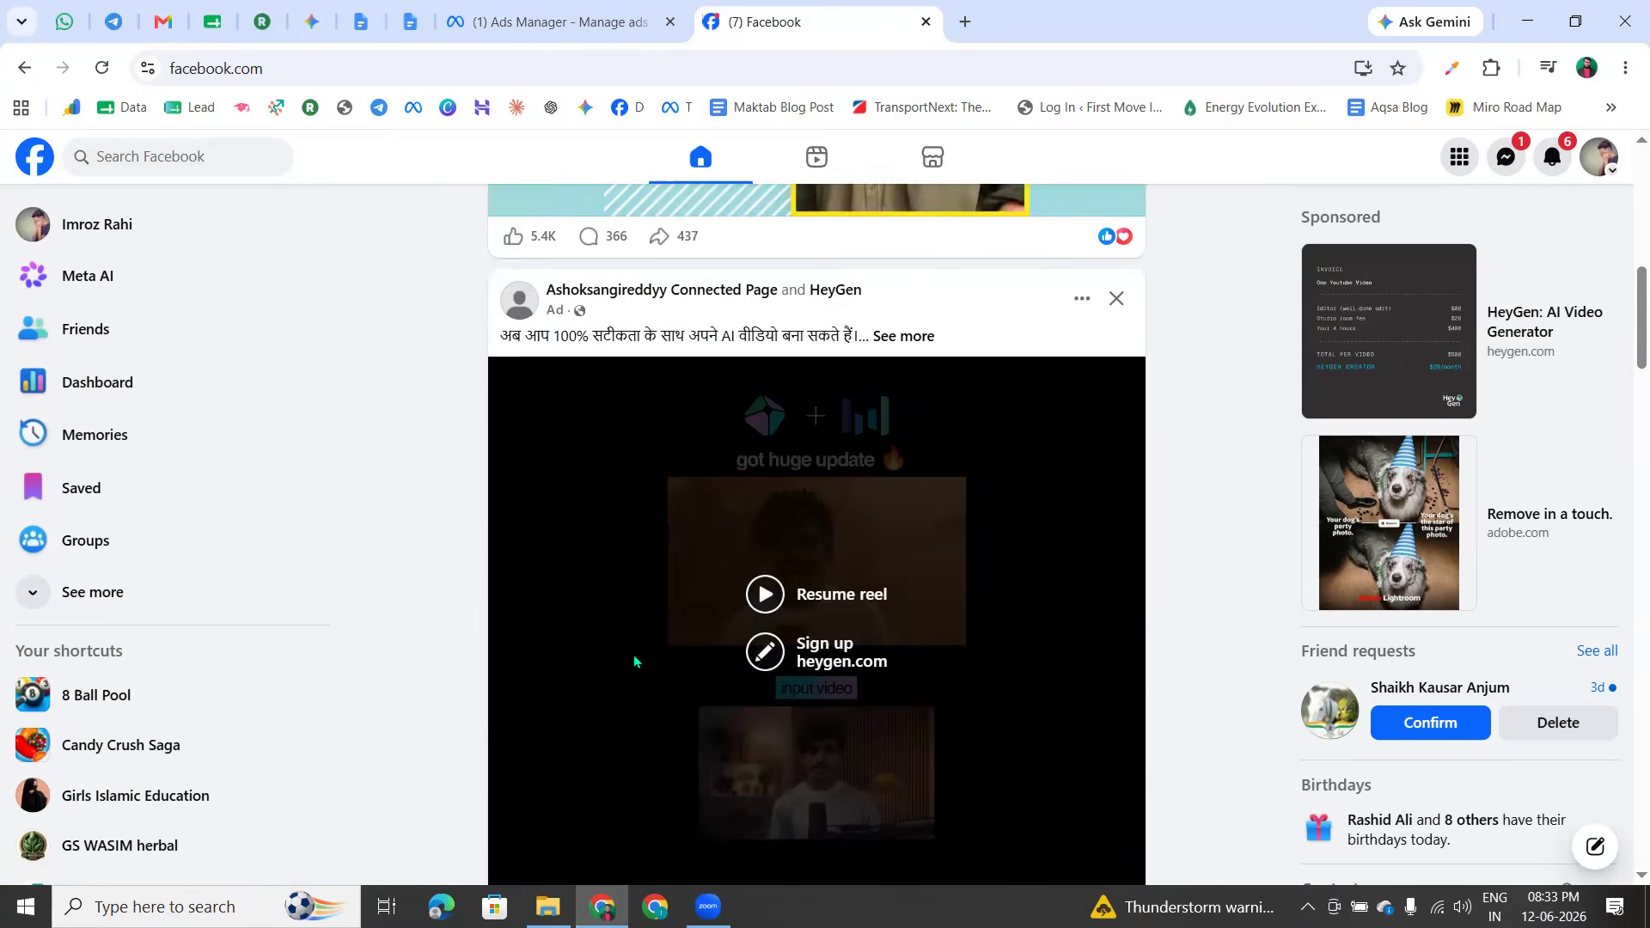
Browse further through the feed and examine the AdGenius ad as an example of a single image ad
scroll(635, 662, "down", 5)
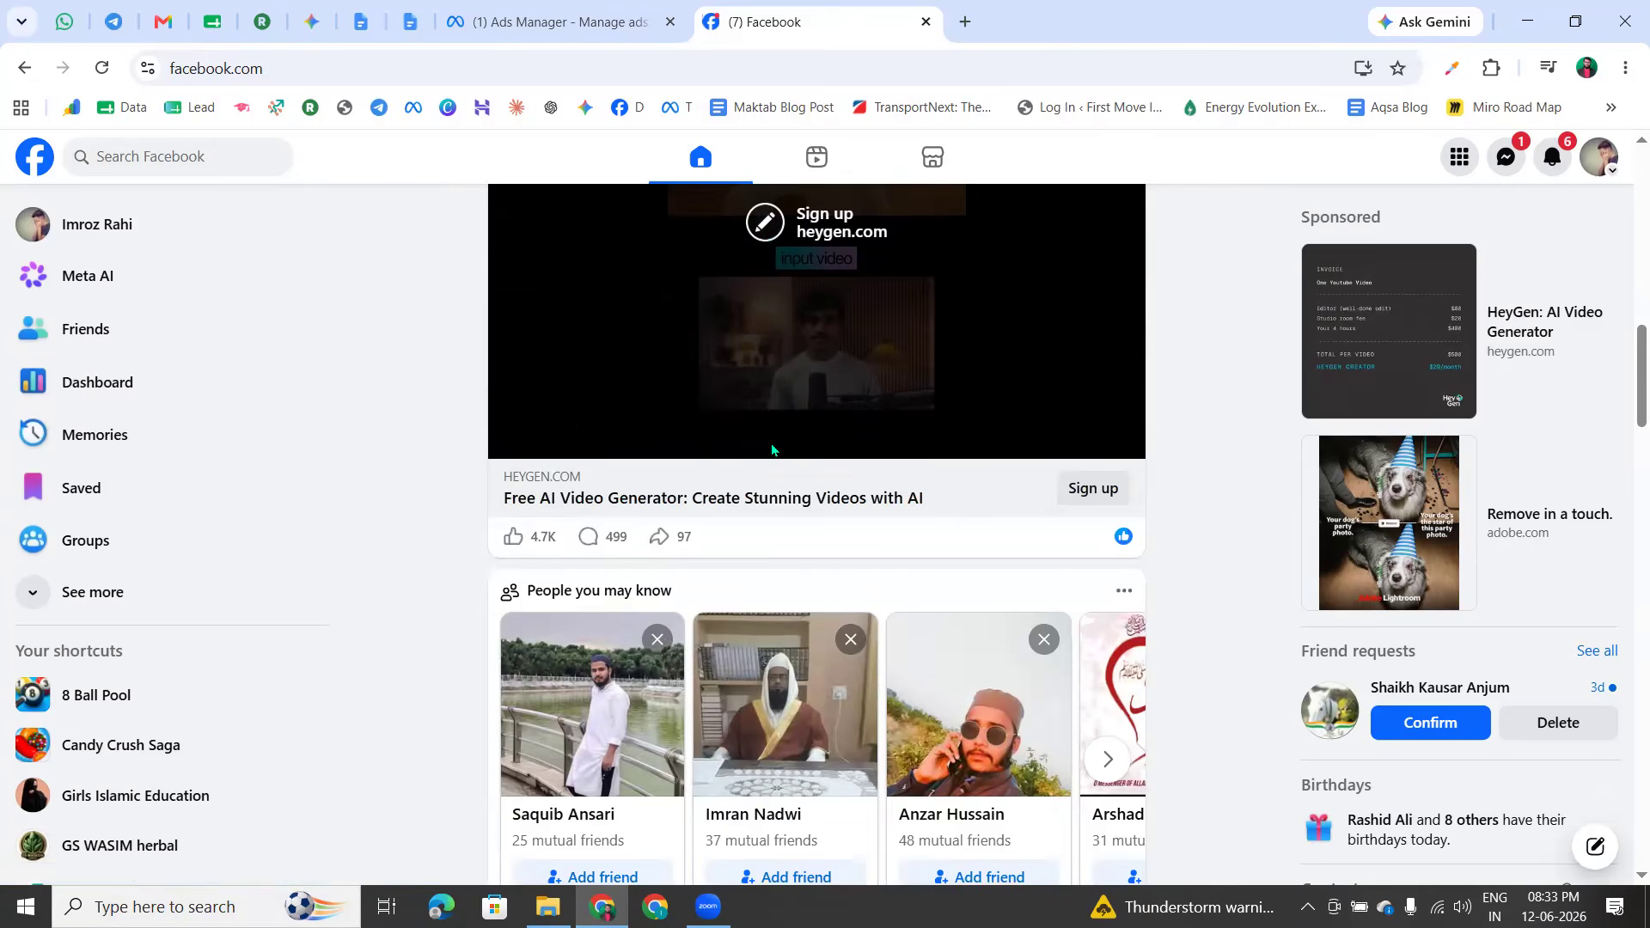
scroll(791, 404, "up", 3)
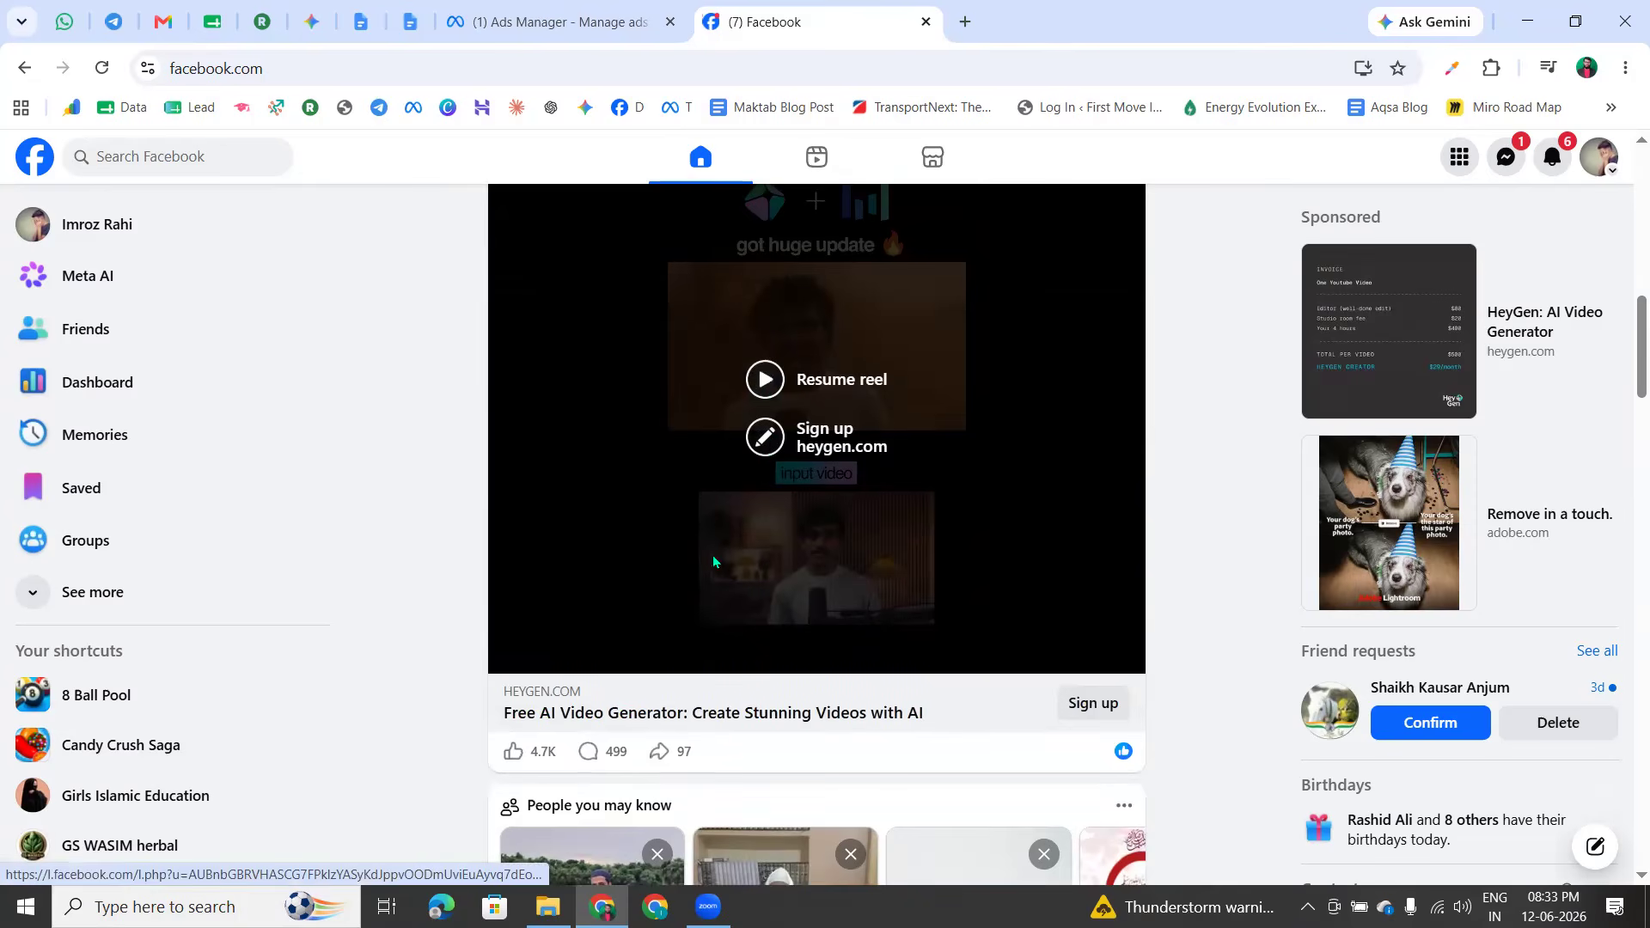
scroll(866, 649, "down", 10)
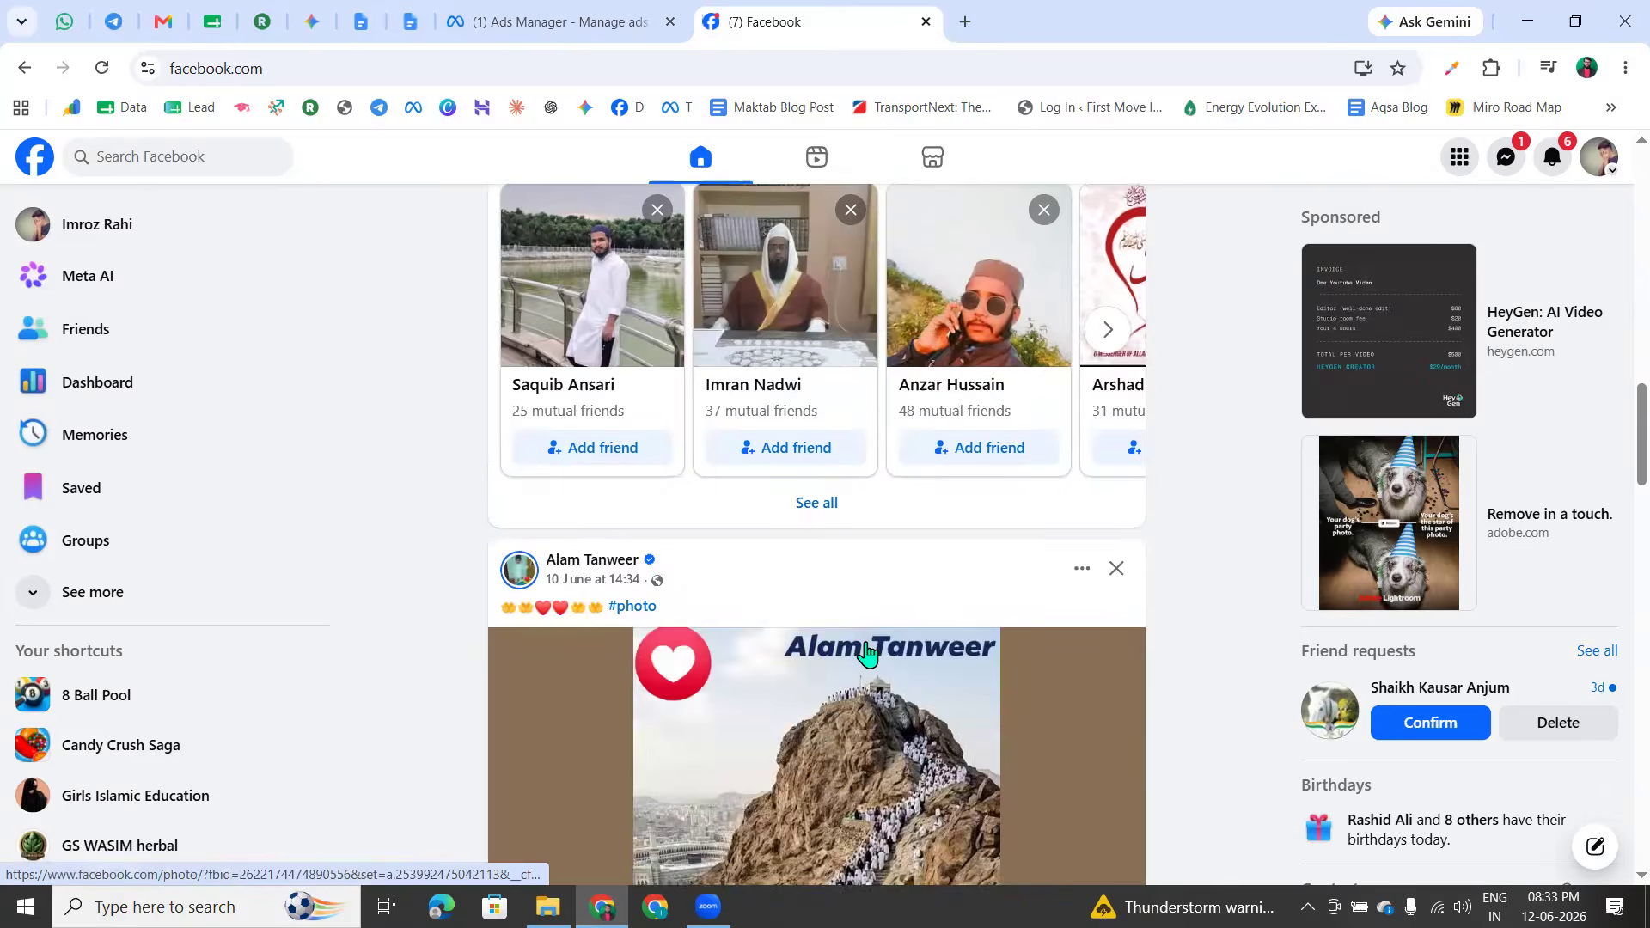
scroll(866, 653, "down", 9)
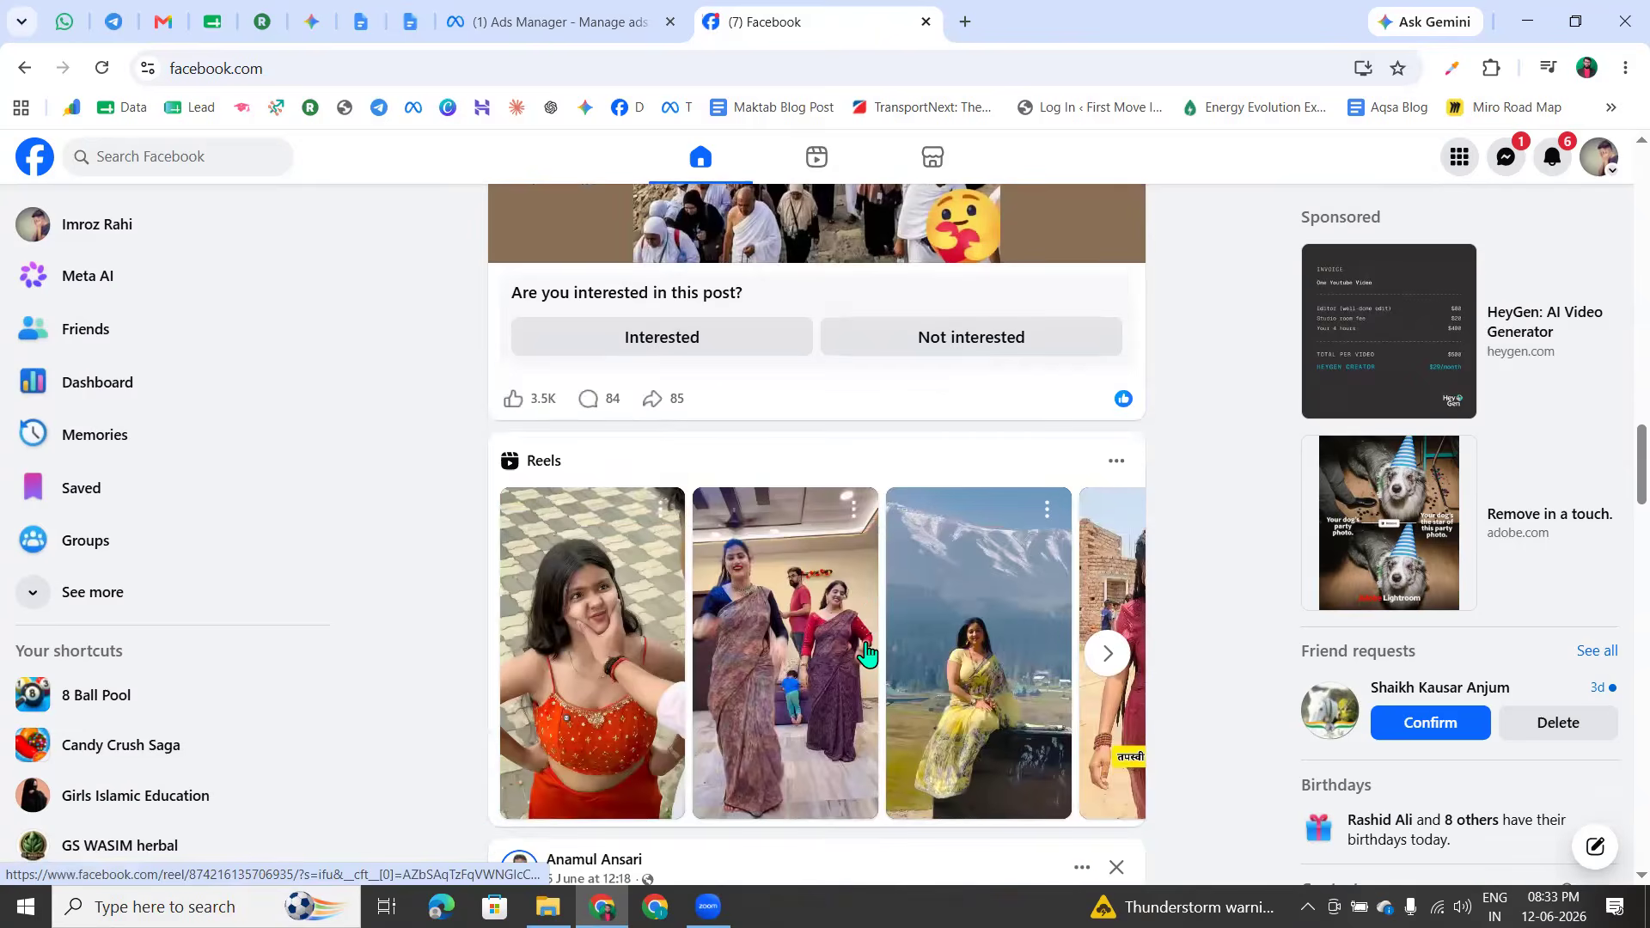
scroll(867, 654, "down", 8)
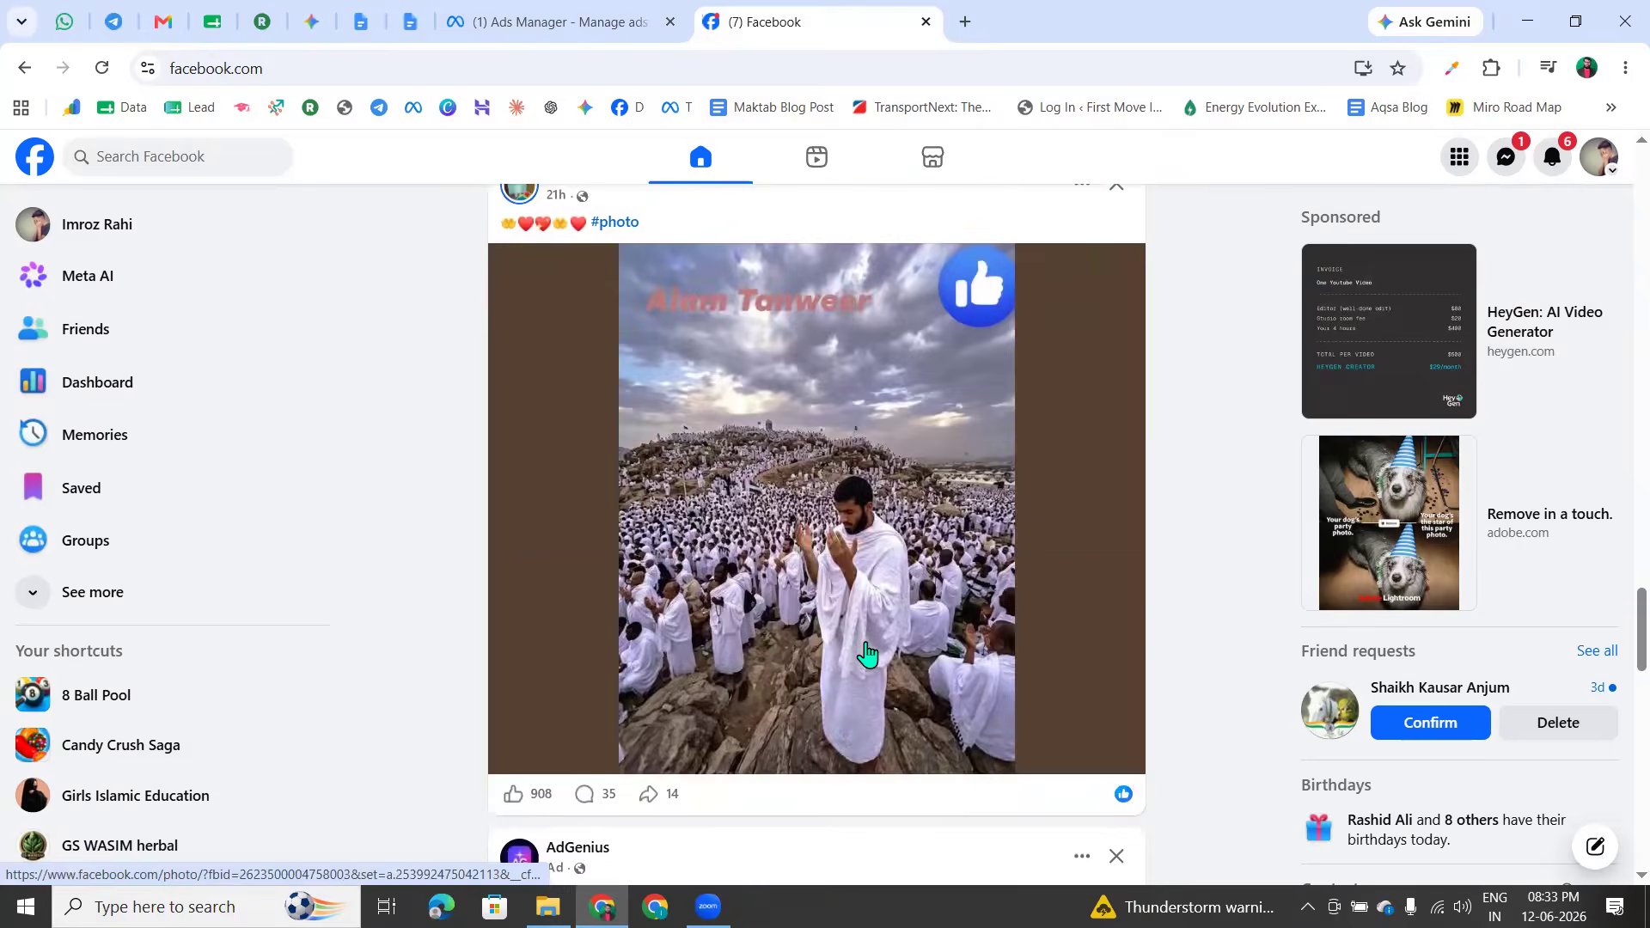
scroll(866, 654, "up", 1)
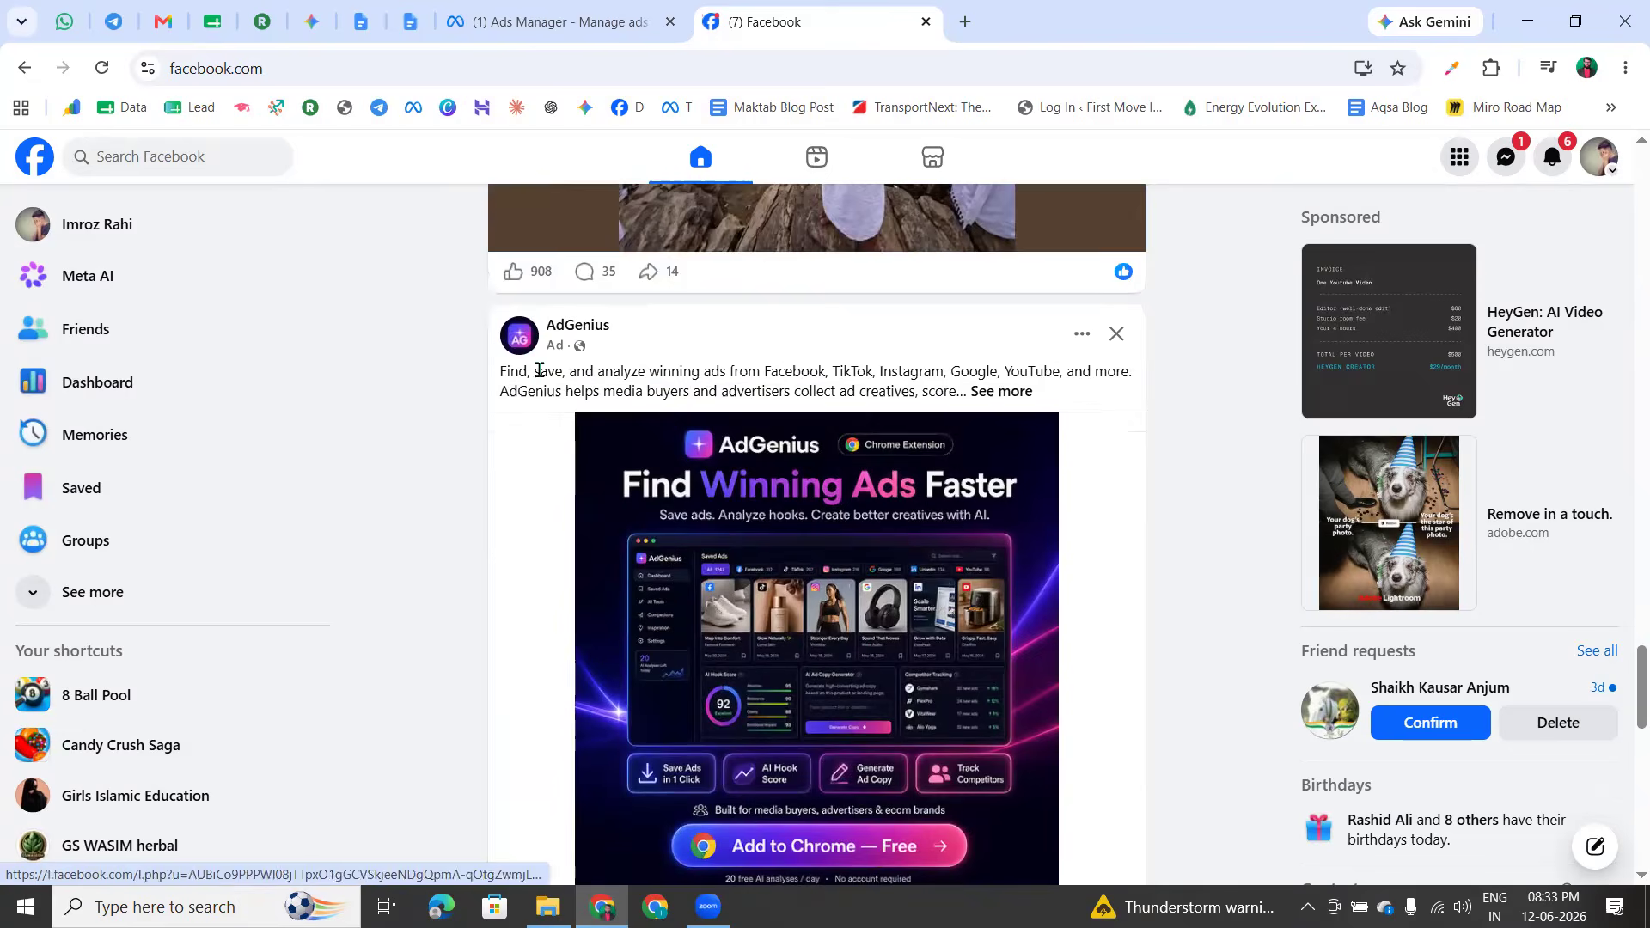
scroll(593, 471, "down", 3)
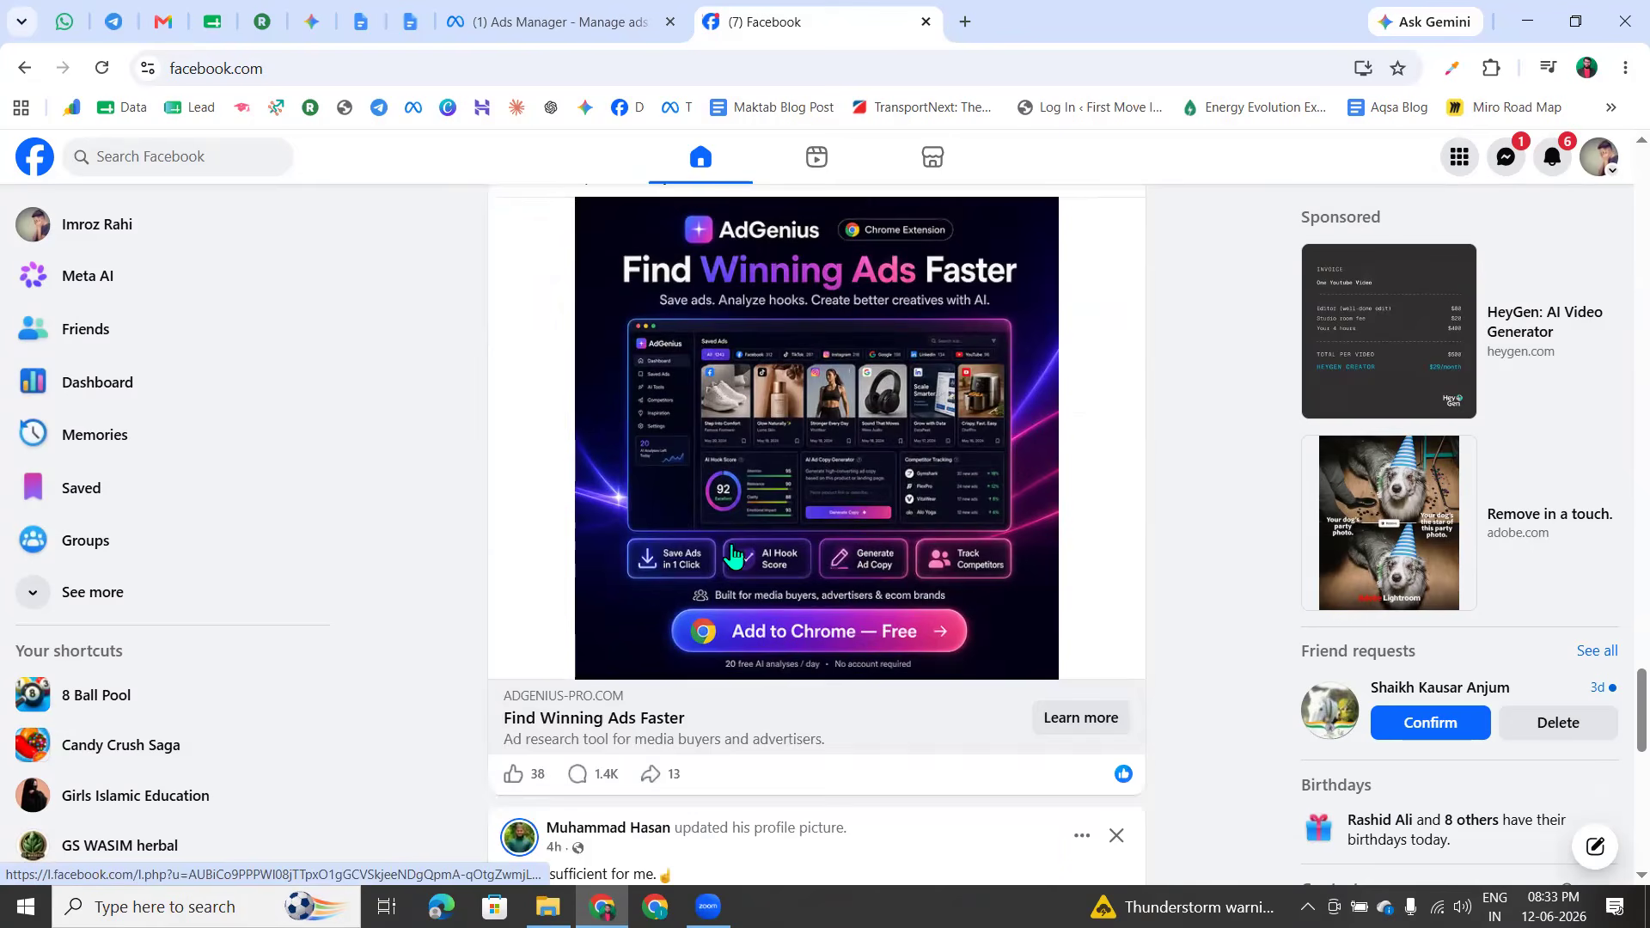
scroll(732, 646, "up", 1)
scroll(732, 647, "up", 1)
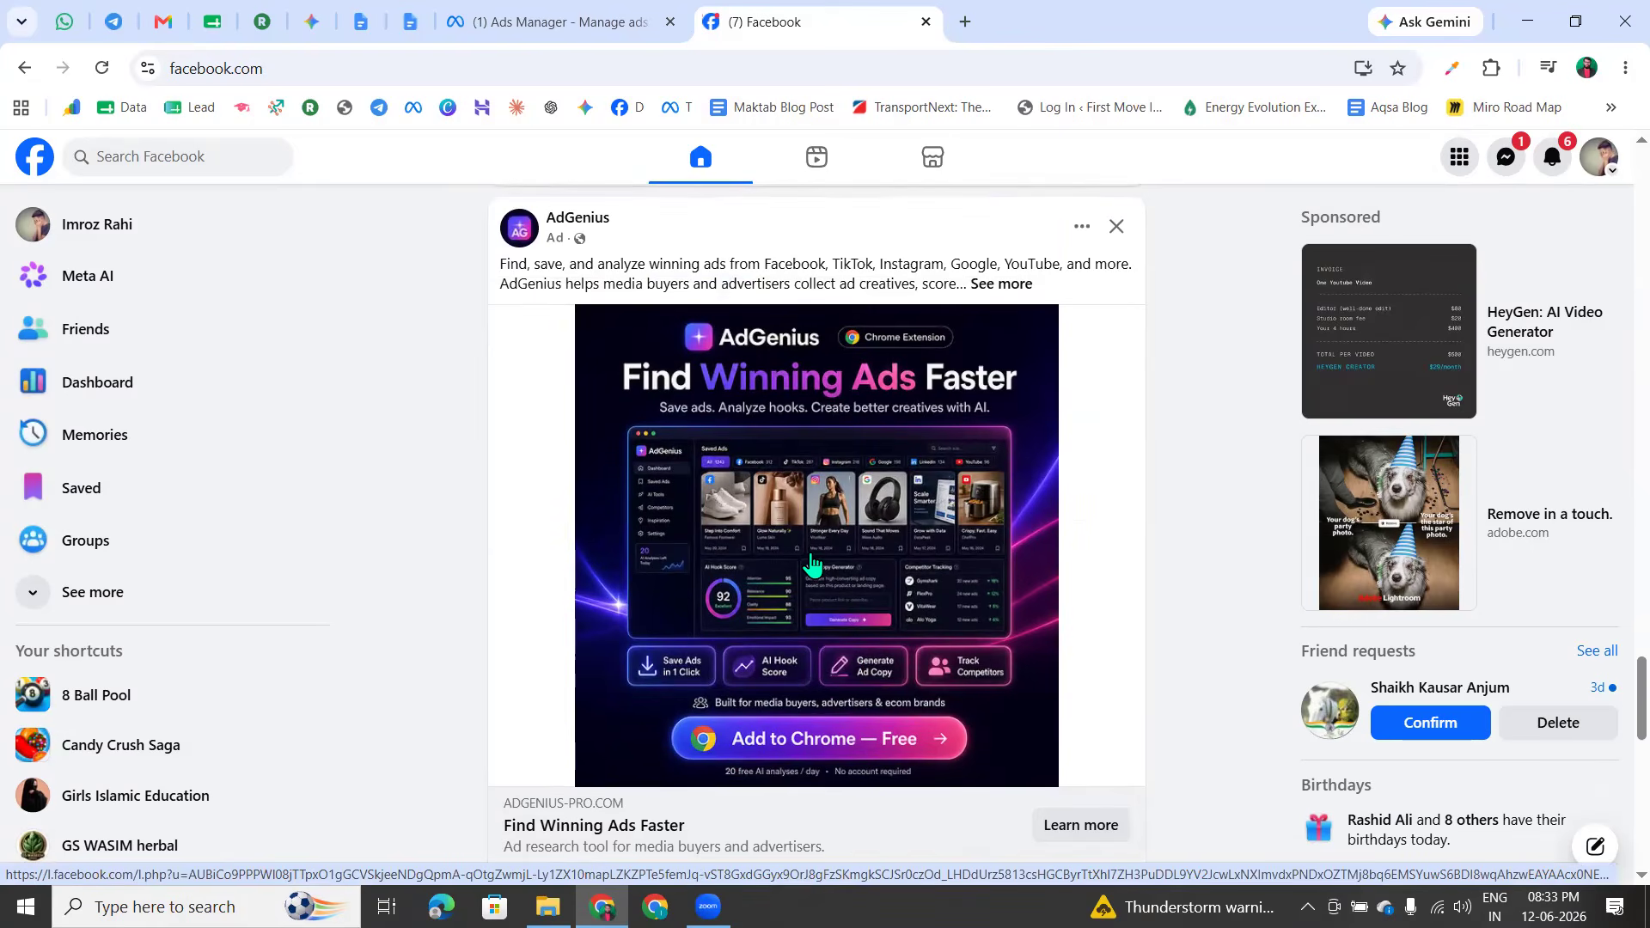
scroll(778, 564, "down", 8)
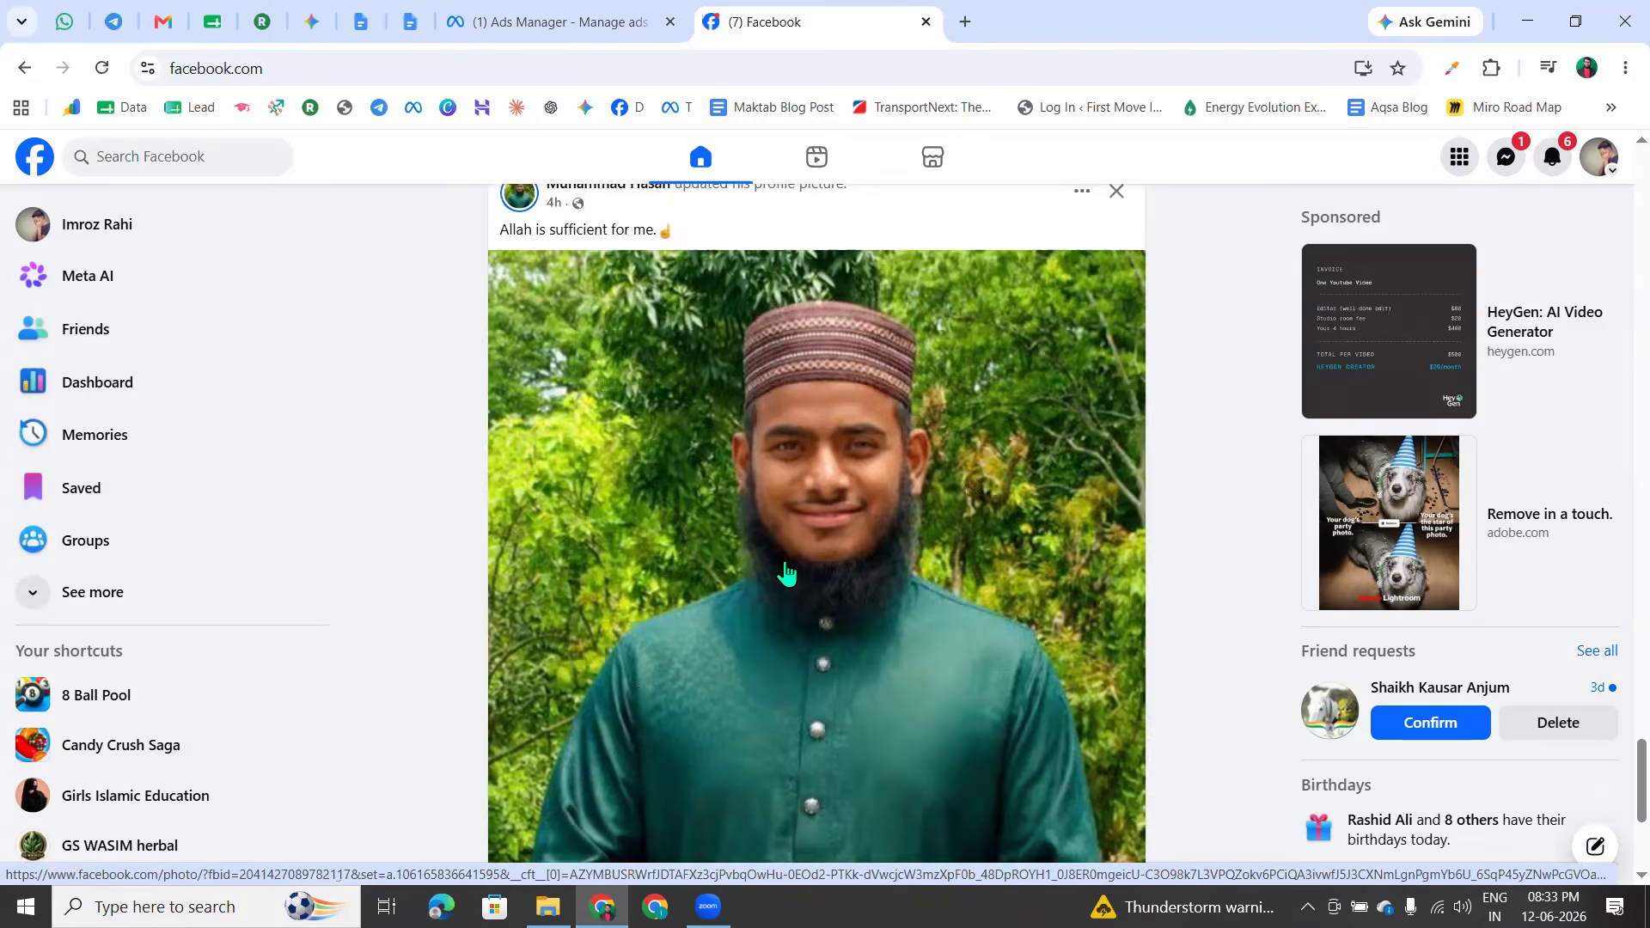
Switch back to Ads Manager and circle the Single image or video format with the screen pen
left_click(524, 22)
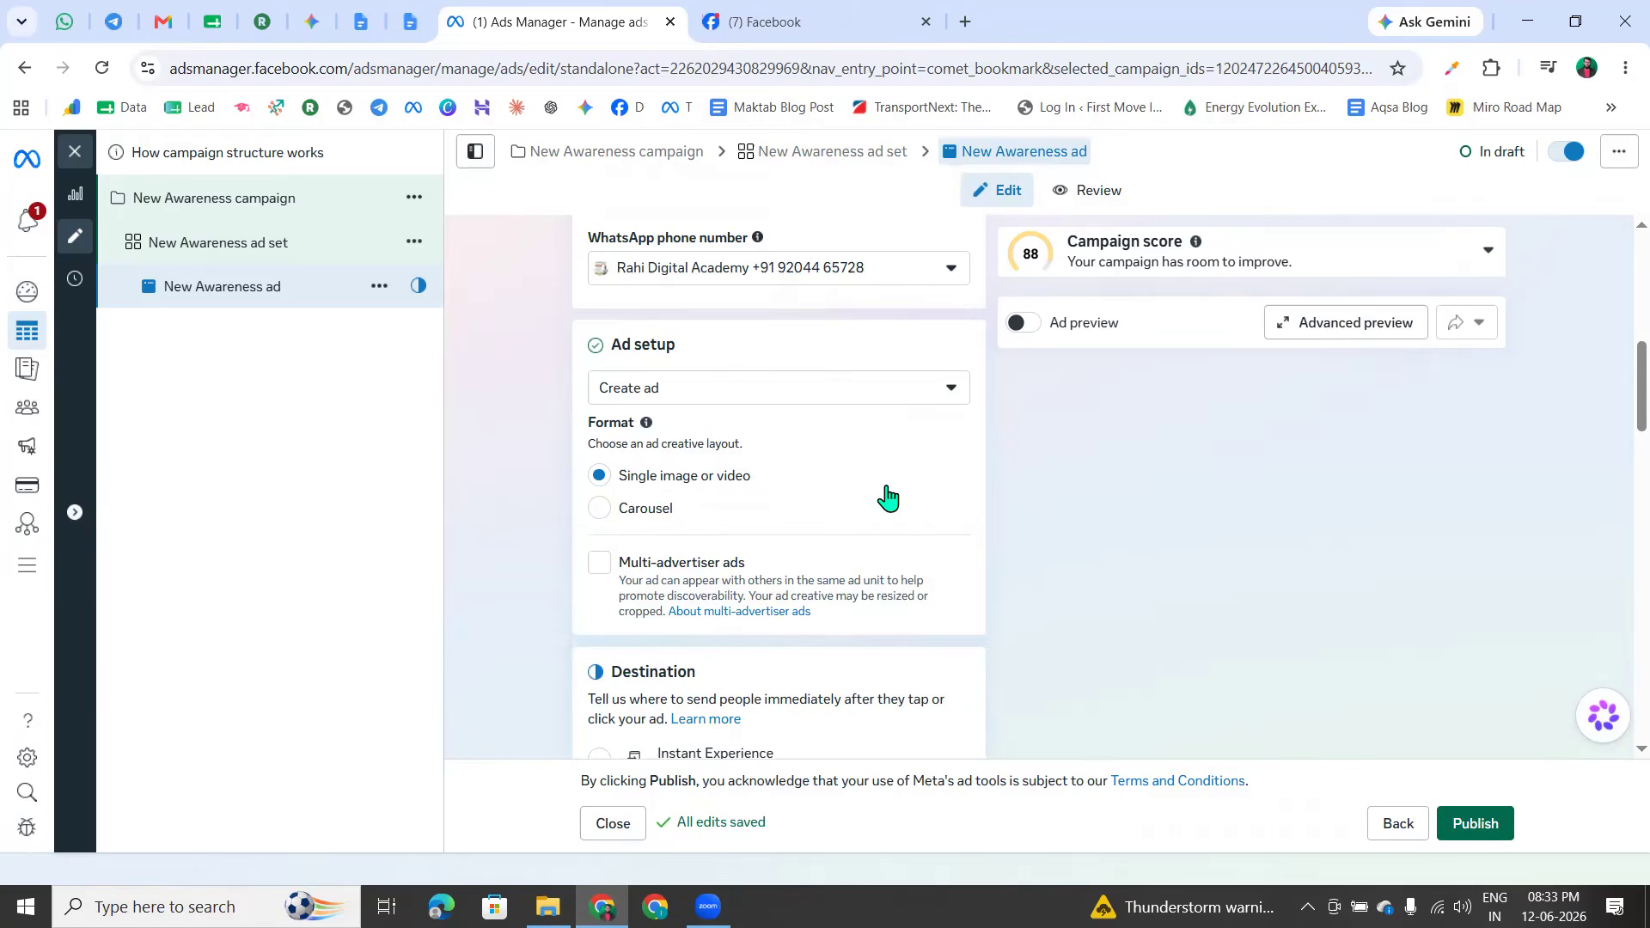
mouse_move(24, 309)
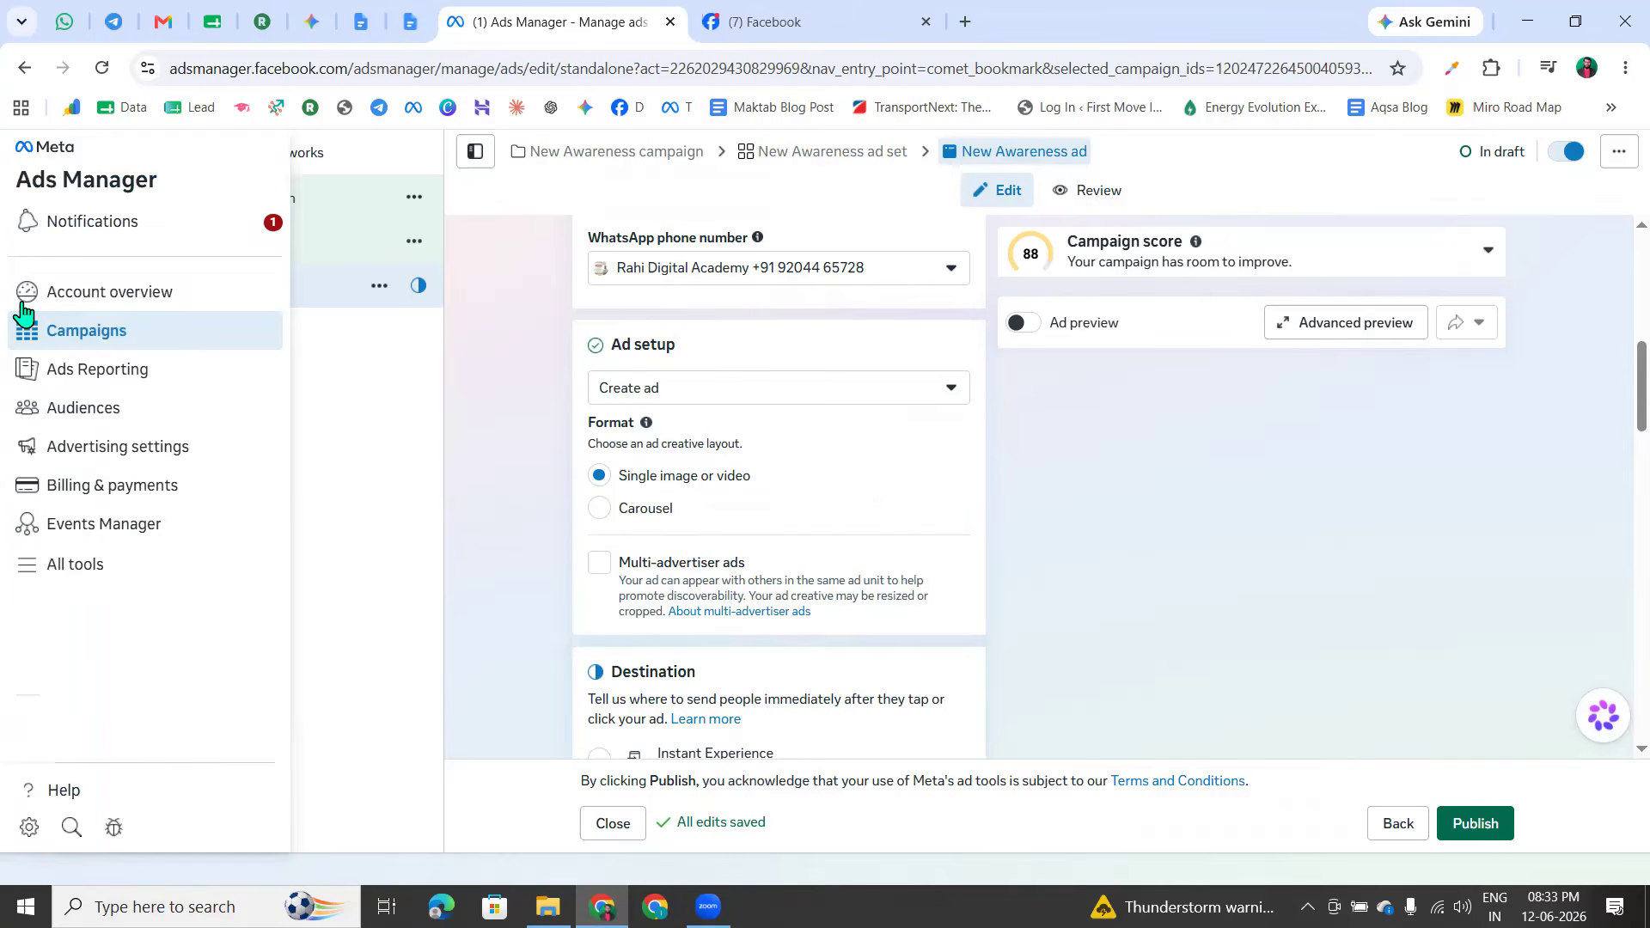
left_click_drag(526, 462, 588, 483)
Sketch a row of four boxes joined by lines, circle the Carousel format, and clear the pen marks
mouse_move(913, 325)
left_mouse_down()
mouse_move(1062, 481)
mouse_move(922, 323)
left_mouse_up()
left_click_drag(1009, 410, 1178, 407)
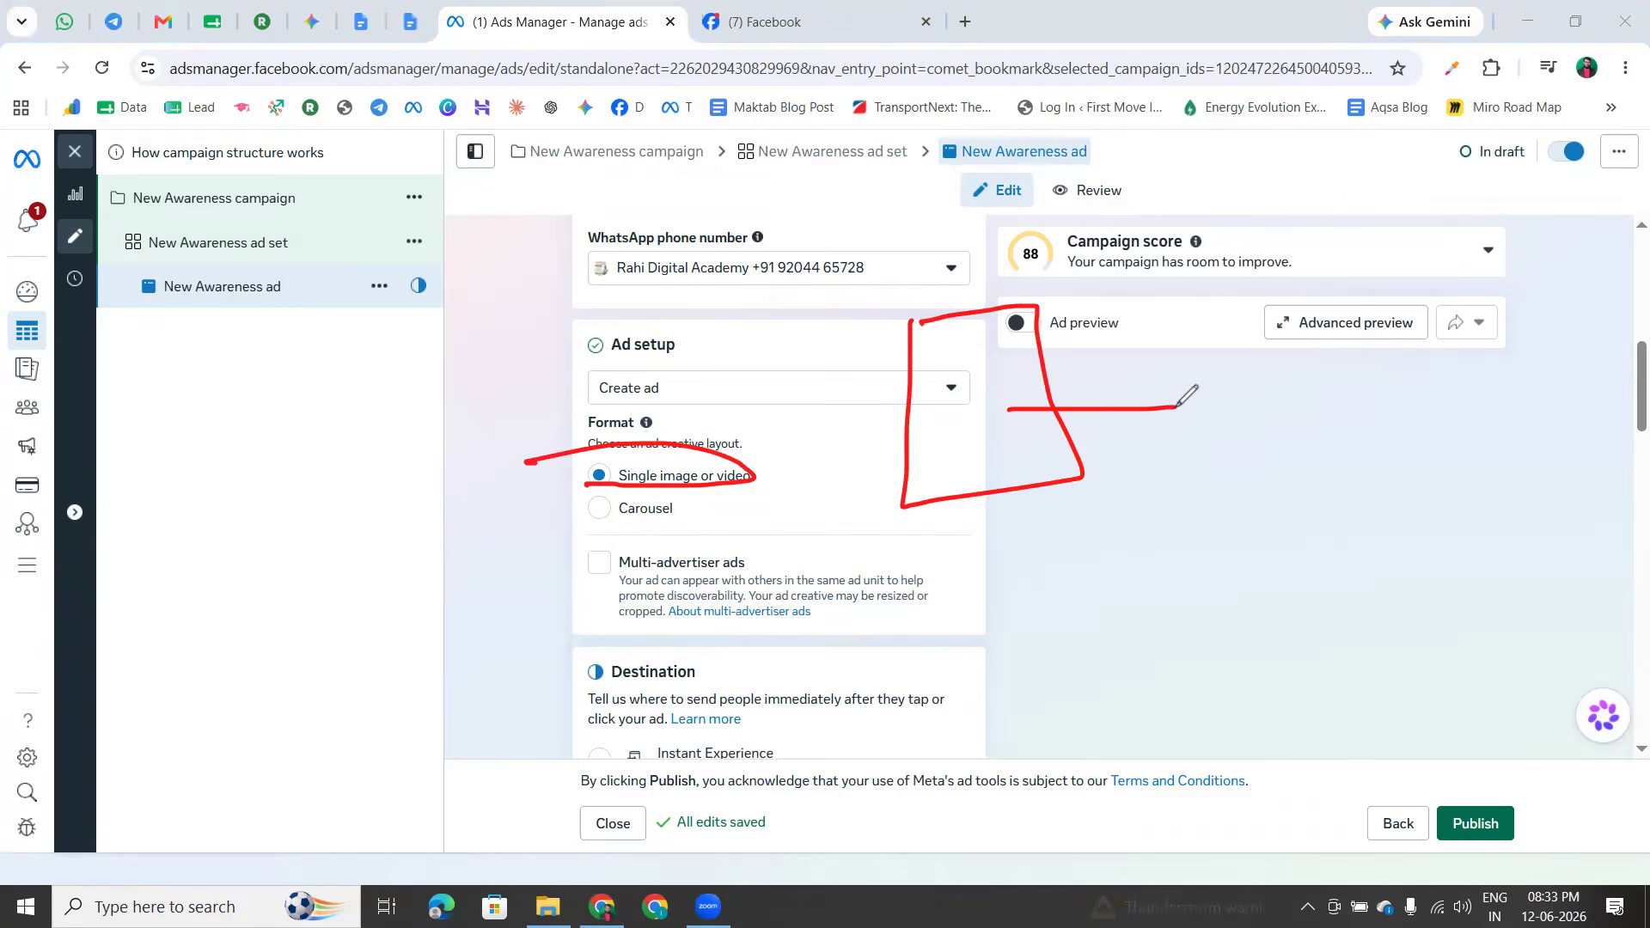
left_click_drag(1125, 304, 1140, 483)
mouse_move(1143, 311)
left_mouse_down()
mouse_move(1196, 302)
mouse_move(1140, 484)
left_mouse_up()
left_click_drag(1200, 398, 1332, 398)
mouse_move(1345, 322)
left_mouse_down()
mouse_move(1367, 471)
mouse_move(1461, 312)
mouse_move(1344, 312)
left_mouse_up()
left_click_drag(1445, 405, 1480, 398)
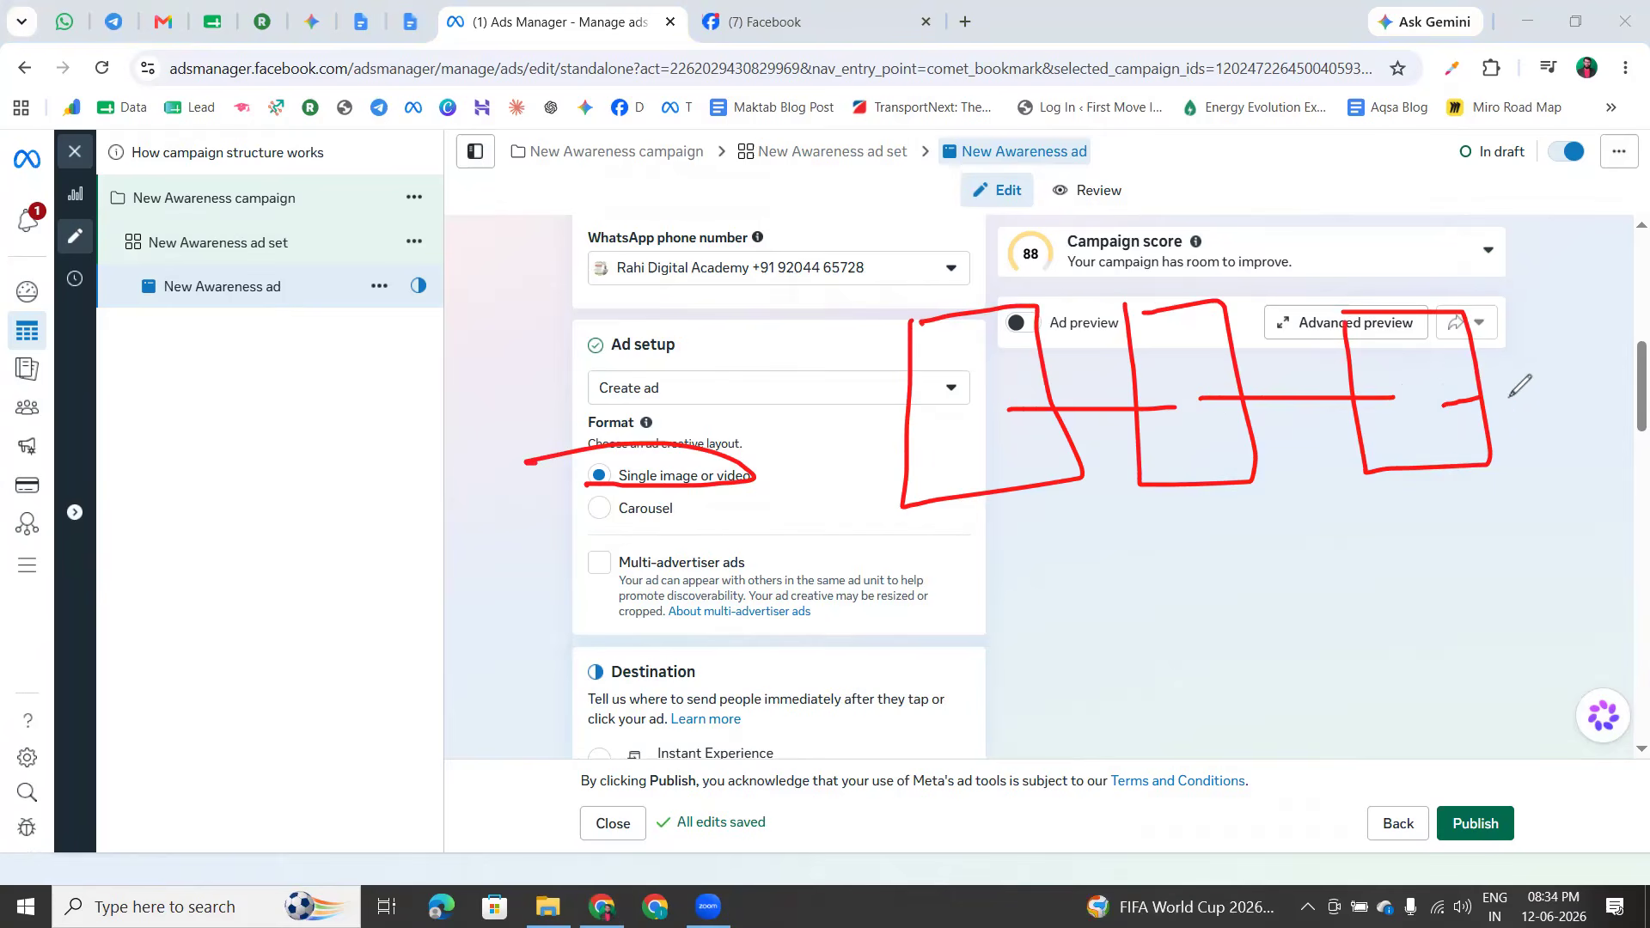
mouse_move(1498, 307)
left_mouse_down()
mouse_move(1627, 430)
mouse_move(1520, 331)
left_mouse_up()
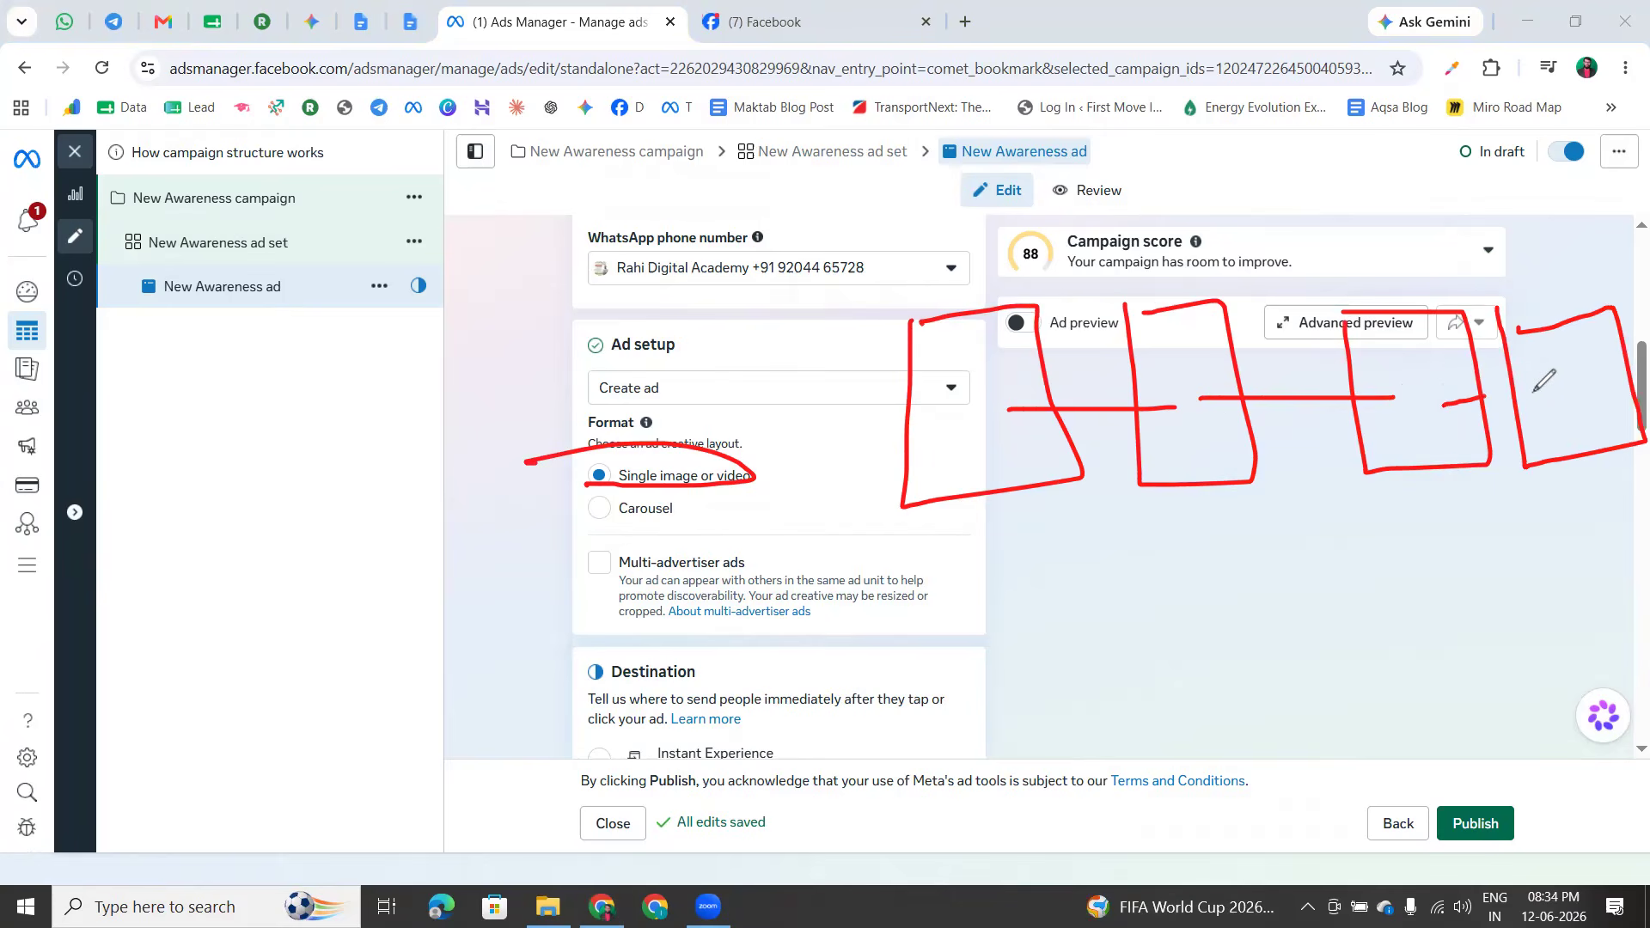
mouse_move(1540, 391)
left_mouse_down()
mouse_move(1371, 417)
mouse_move(1053, 421)
mouse_move(1109, 391)
mouse_move(1534, 378)
mouse_move(1525, 405)
mouse_move(873, 411)
mouse_move(1528, 375)
left_mouse_up()
mouse_move(619, 497)
left_mouse_down()
mouse_move(731, 496)
mouse_move(594, 528)
mouse_move(574, 494)
left_mouse_up()
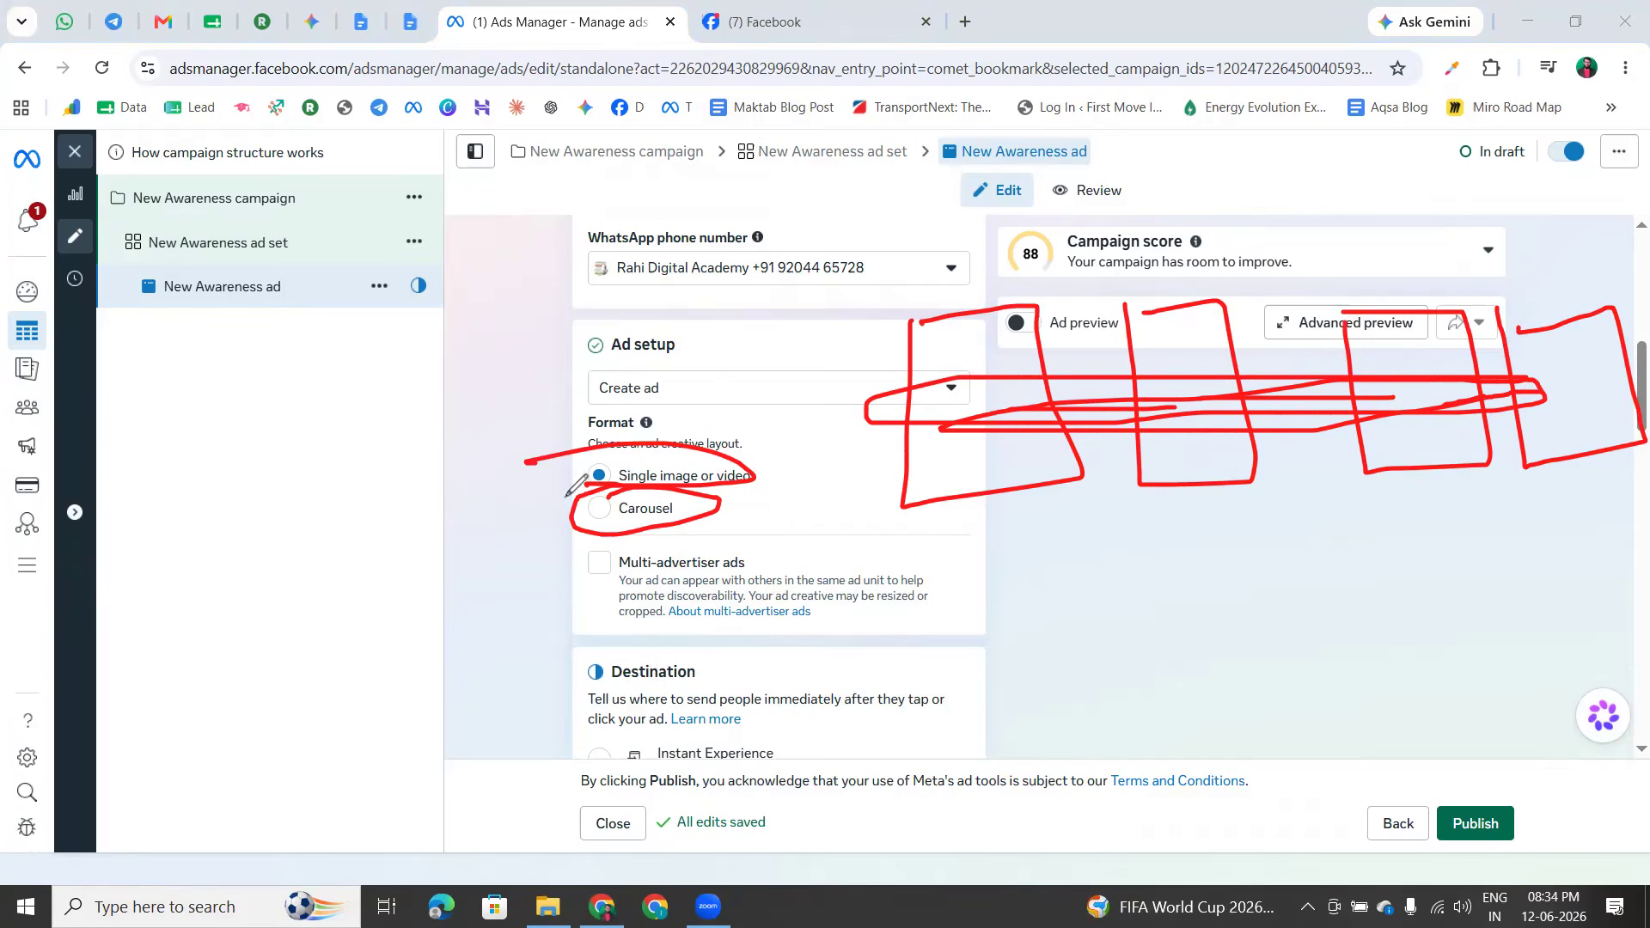
left_click(21, 526)
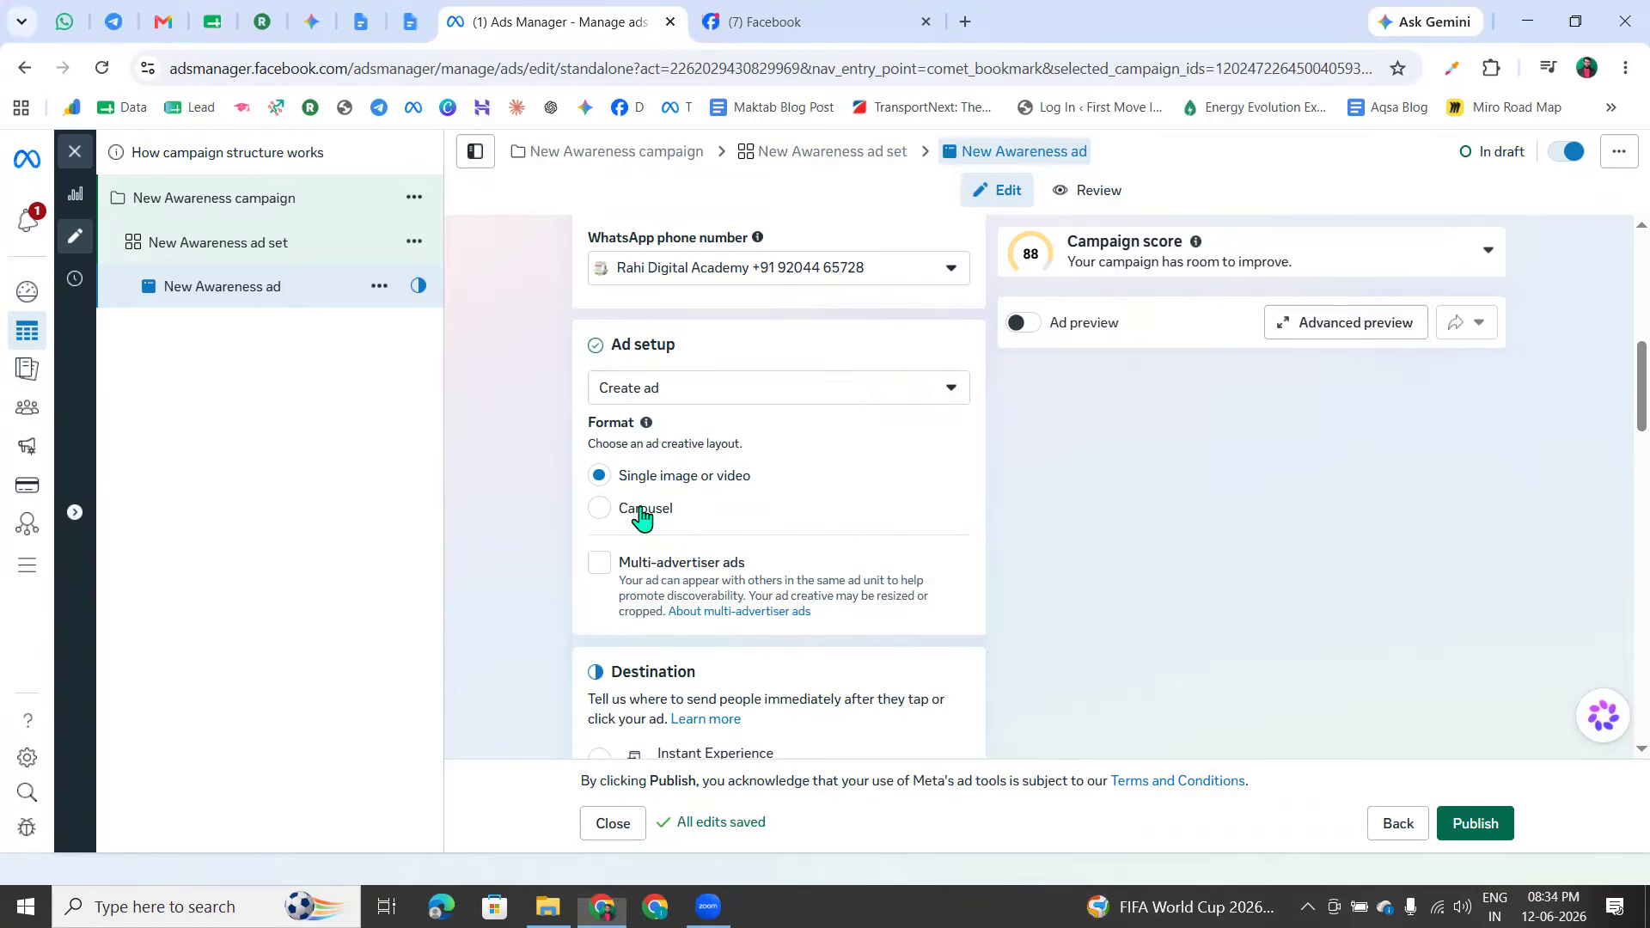
Set the ad format to Carousel and review the Carousel cards settings under Ad creative
scroll(649, 699, "down", 2)
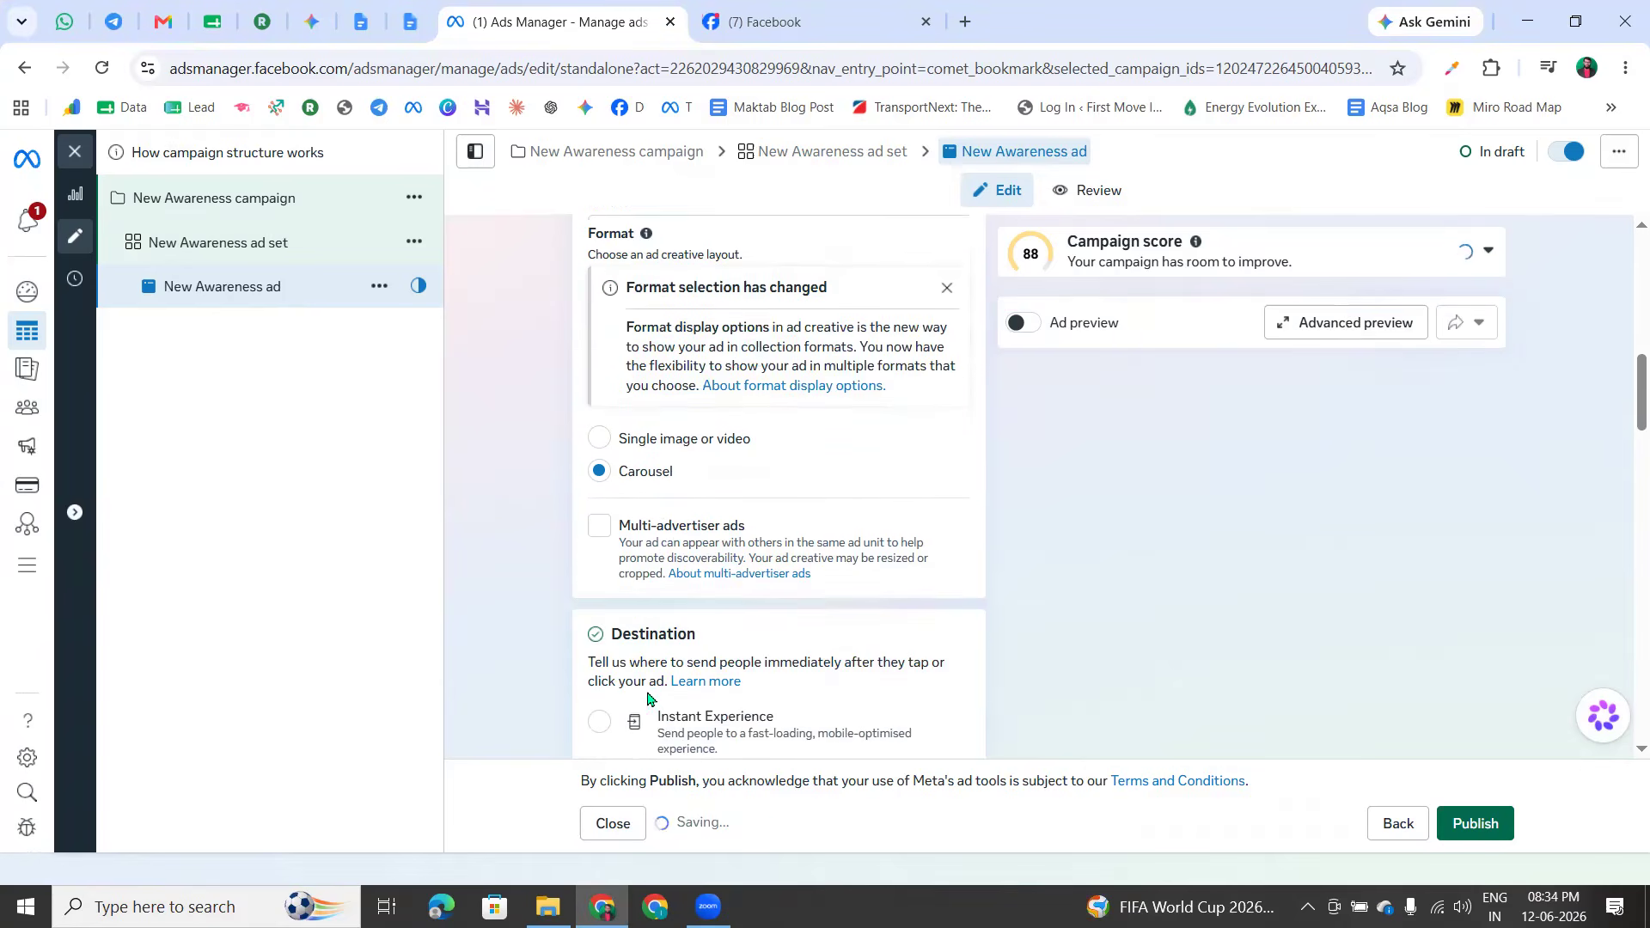
scroll(679, 730, "down", 5)
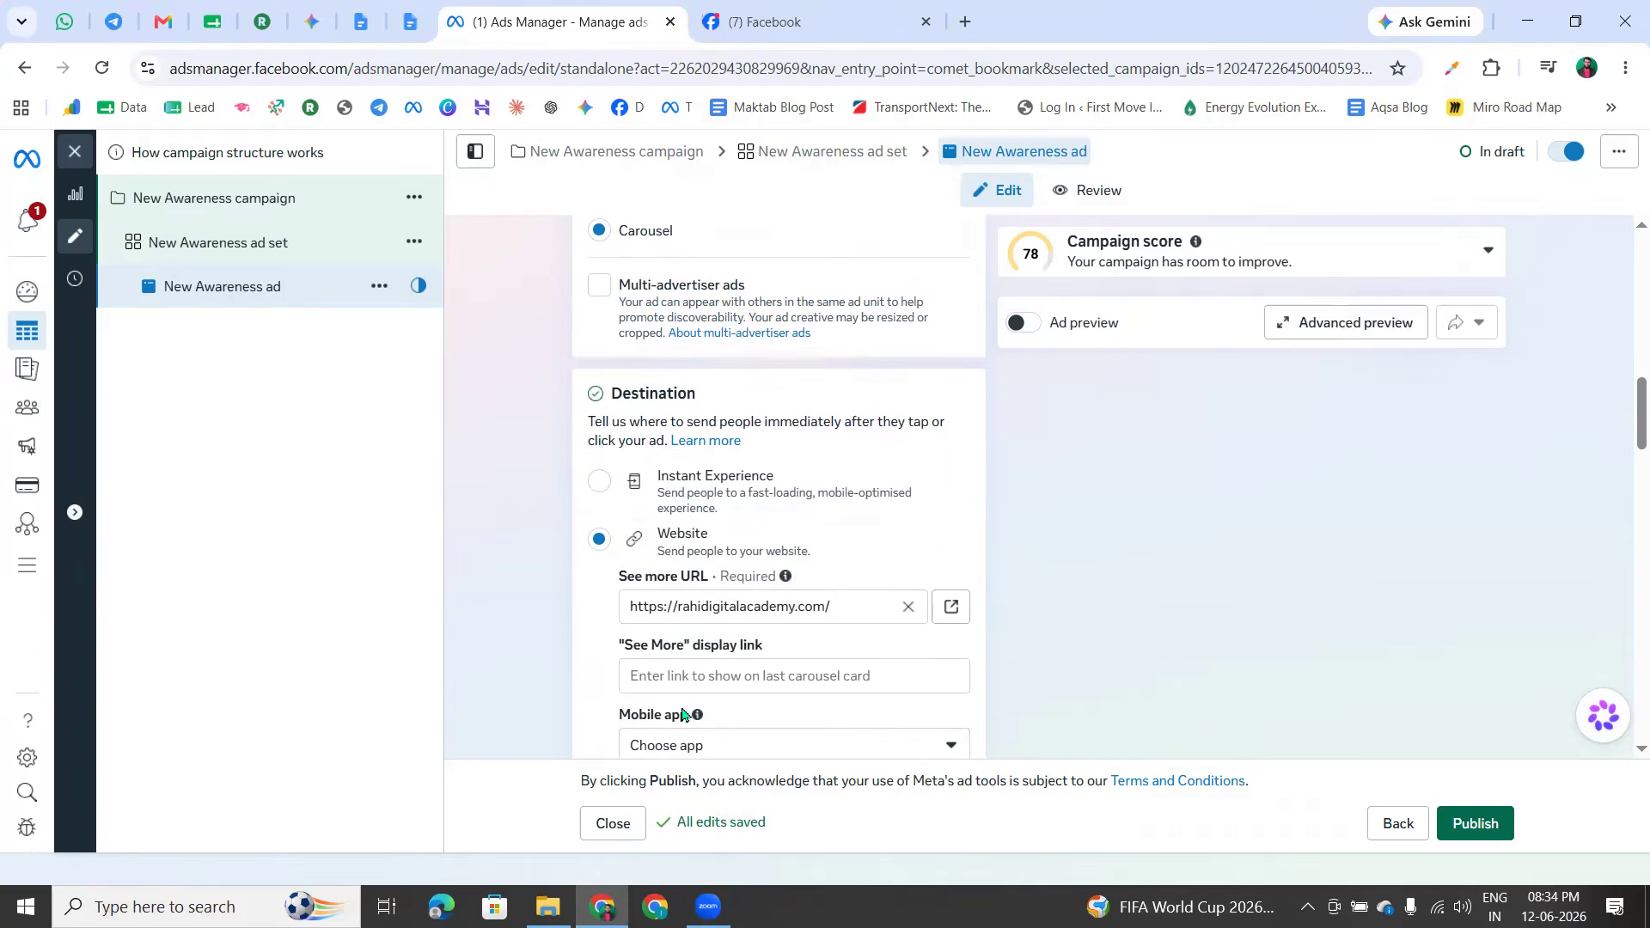
scroll(688, 683, "down", 8)
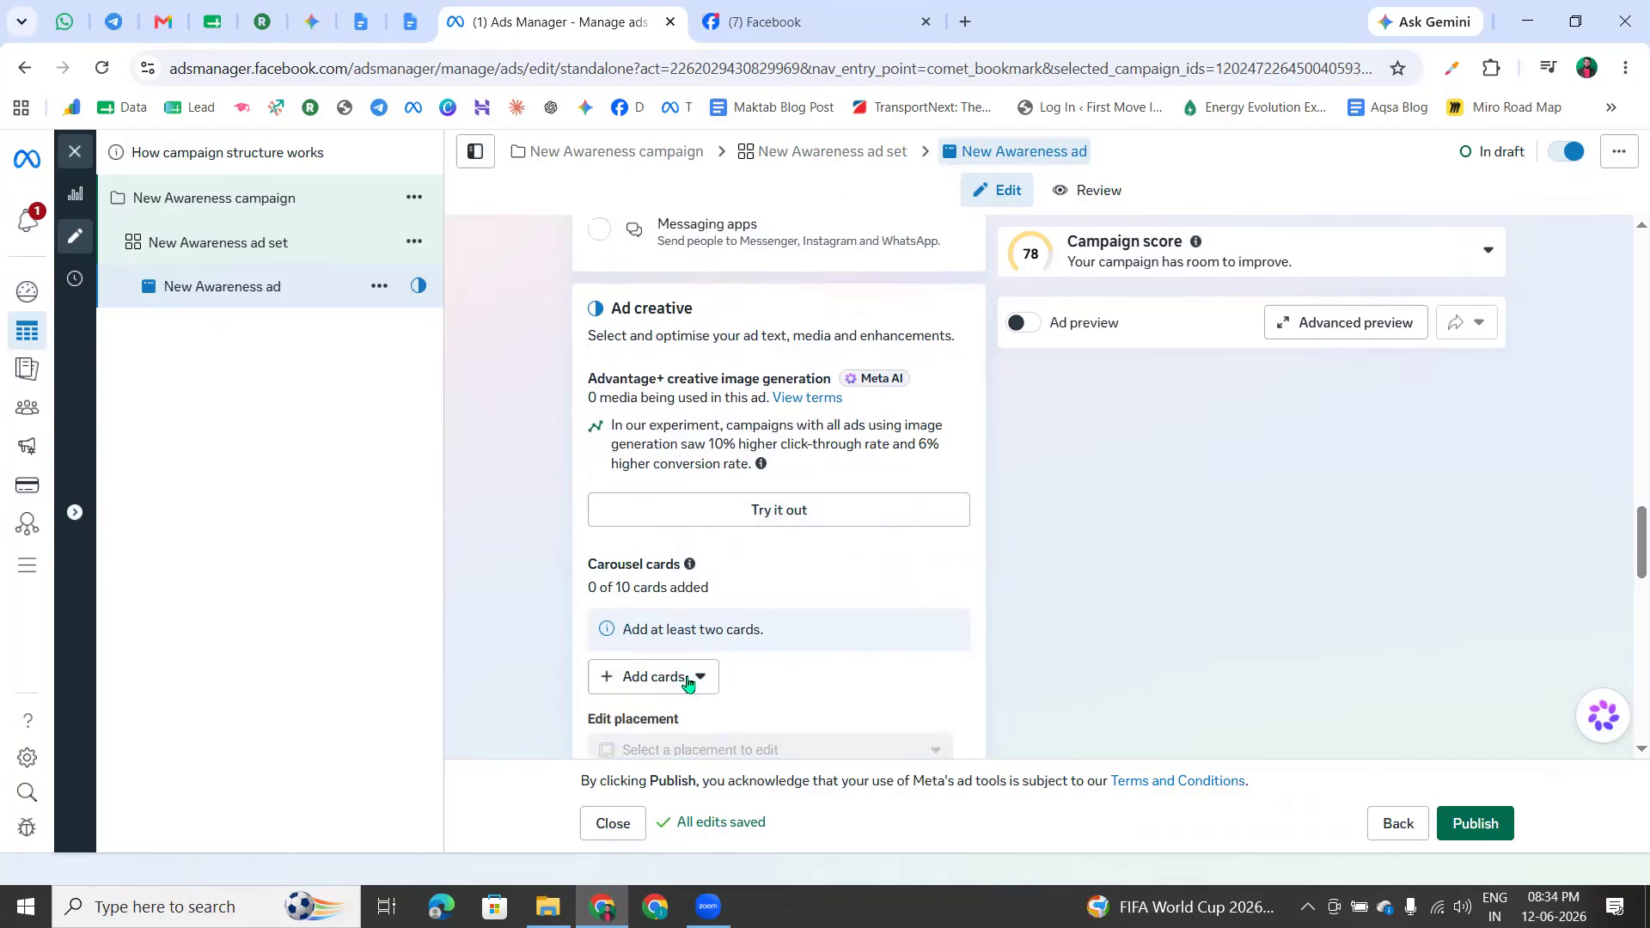
left_click_drag(620, 305, 700, 307)
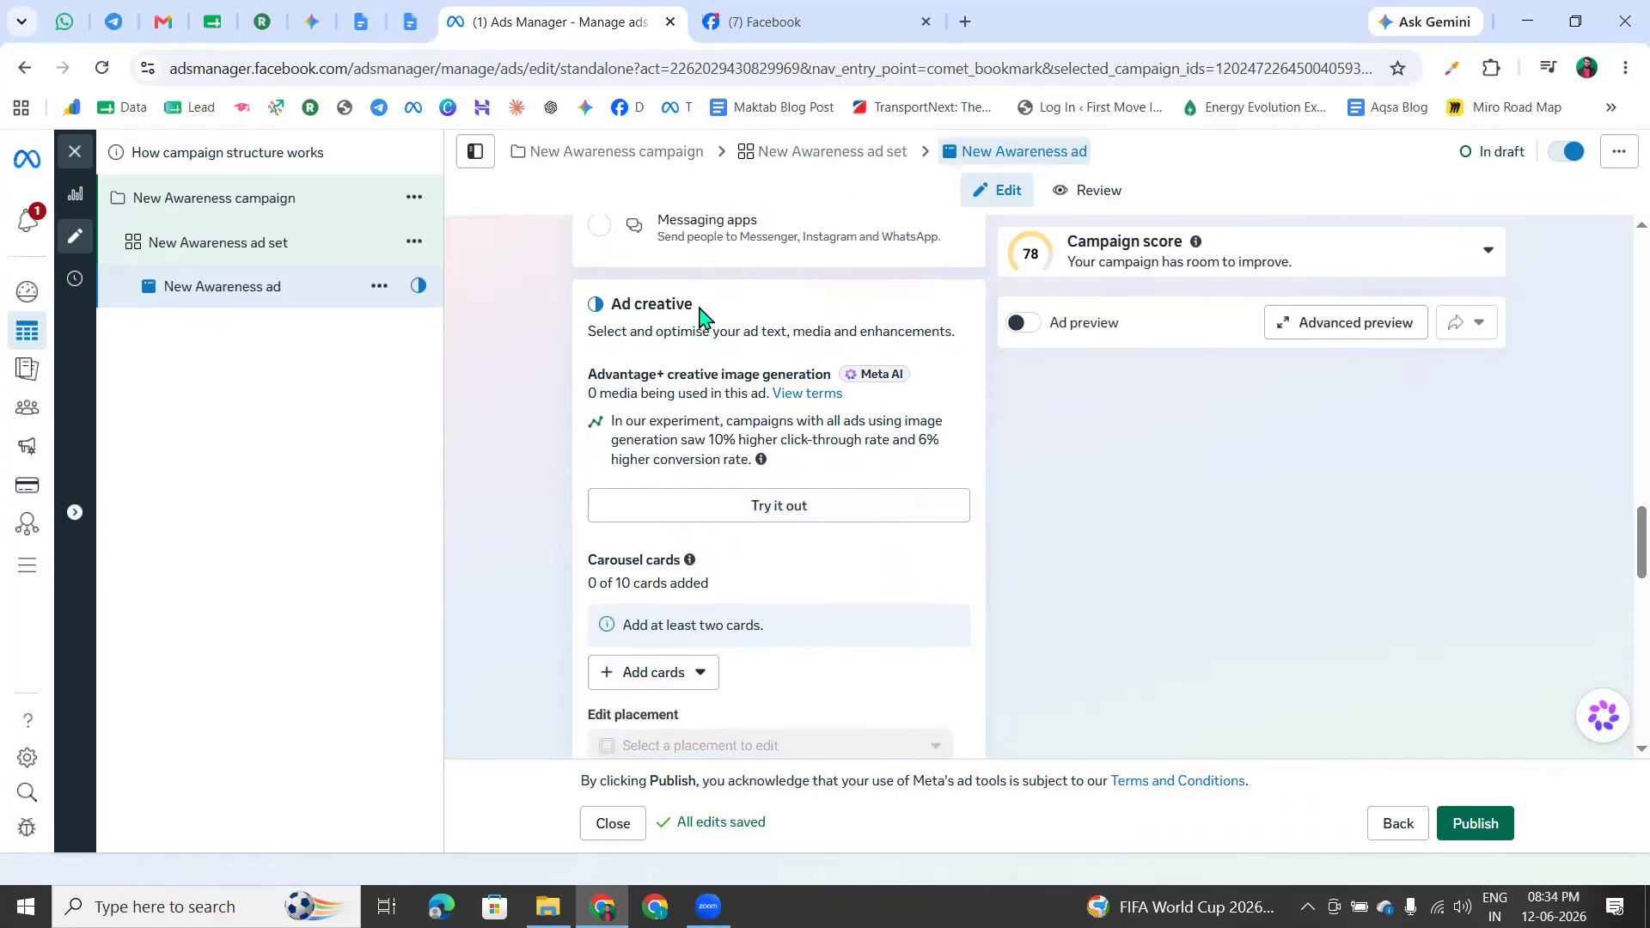
Set the ad format to Single image or video, and circle Multi-advertiser ads with a circled check mark drawn below it
scroll(681, 578, "up", 10)
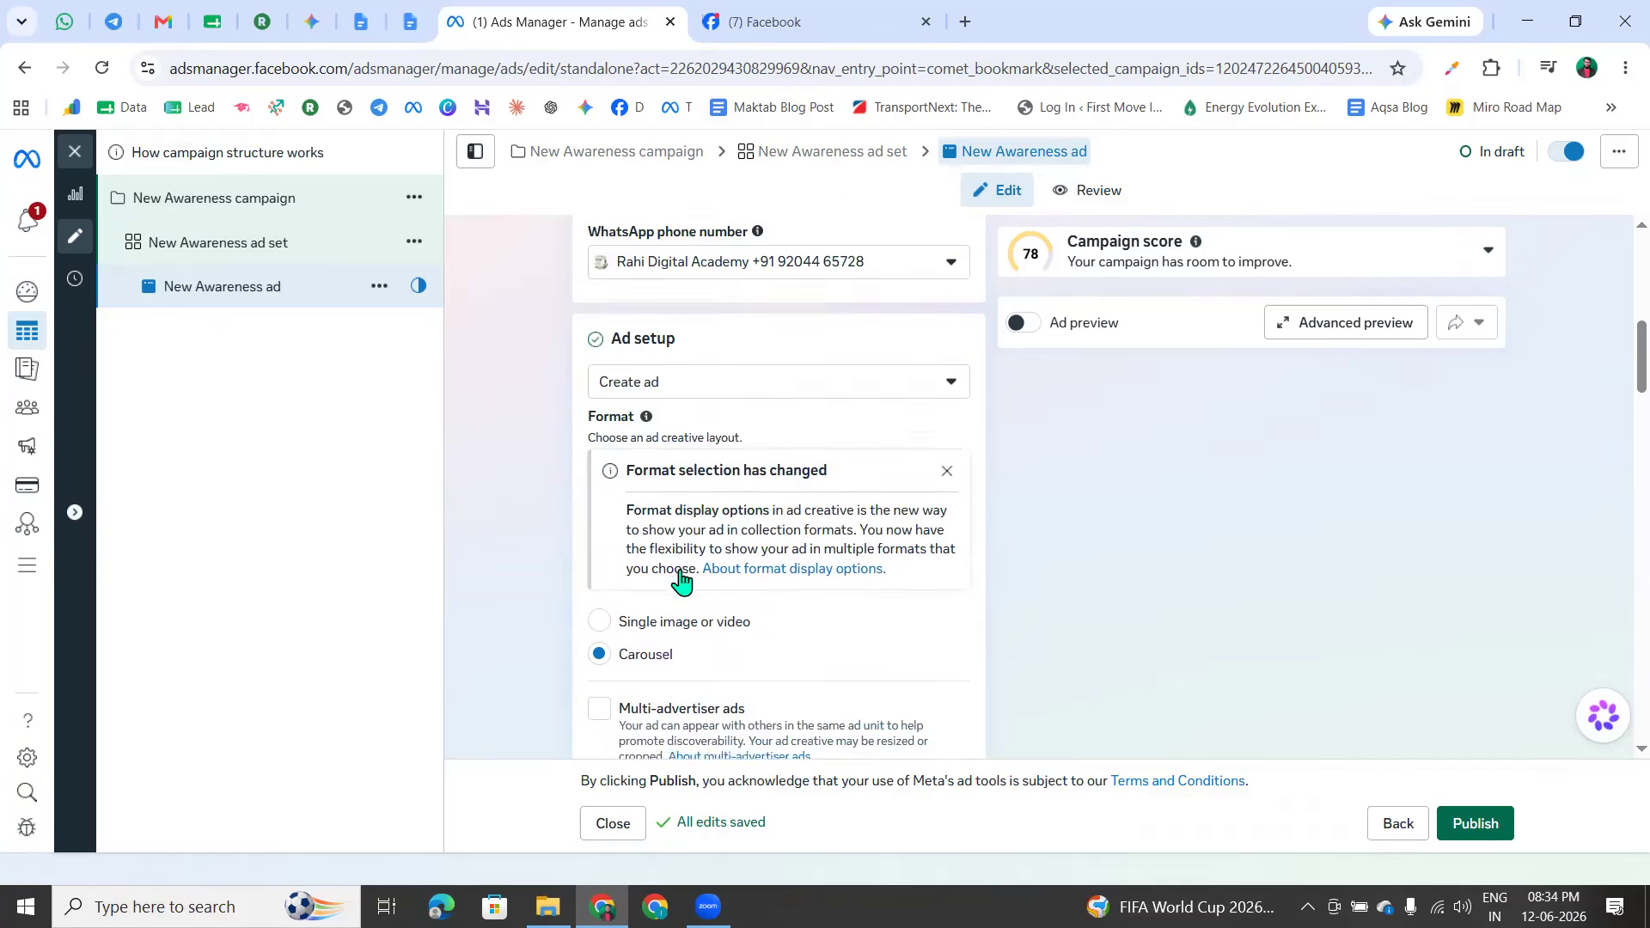
left_click(603, 632)
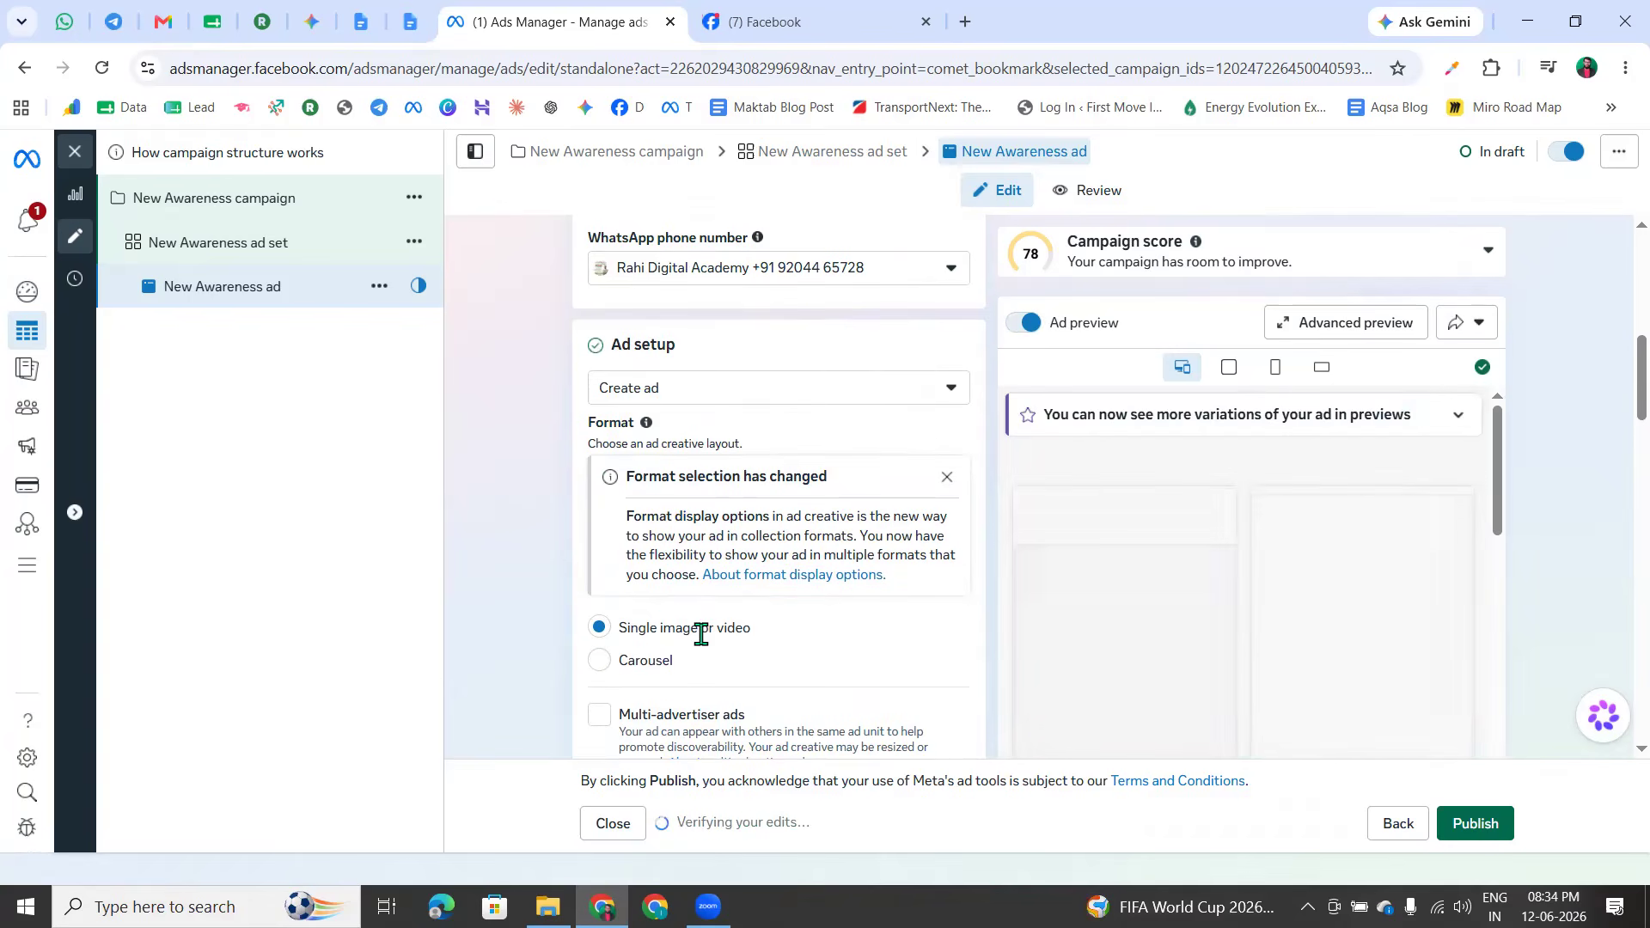
scroll(722, 624, "down", 1)
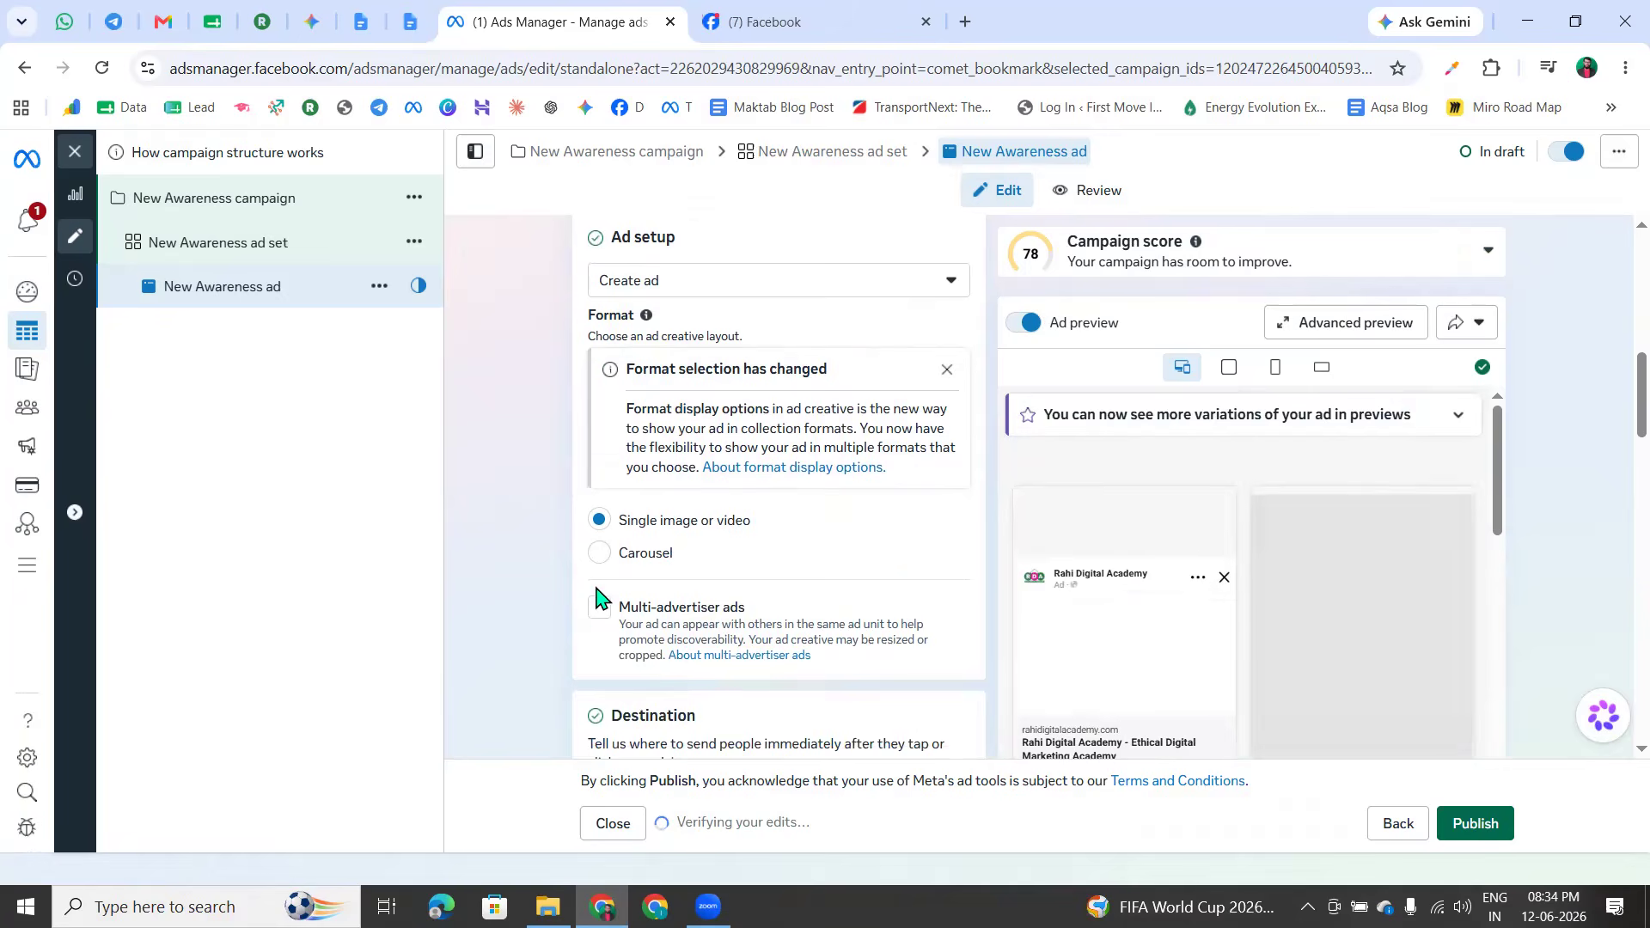
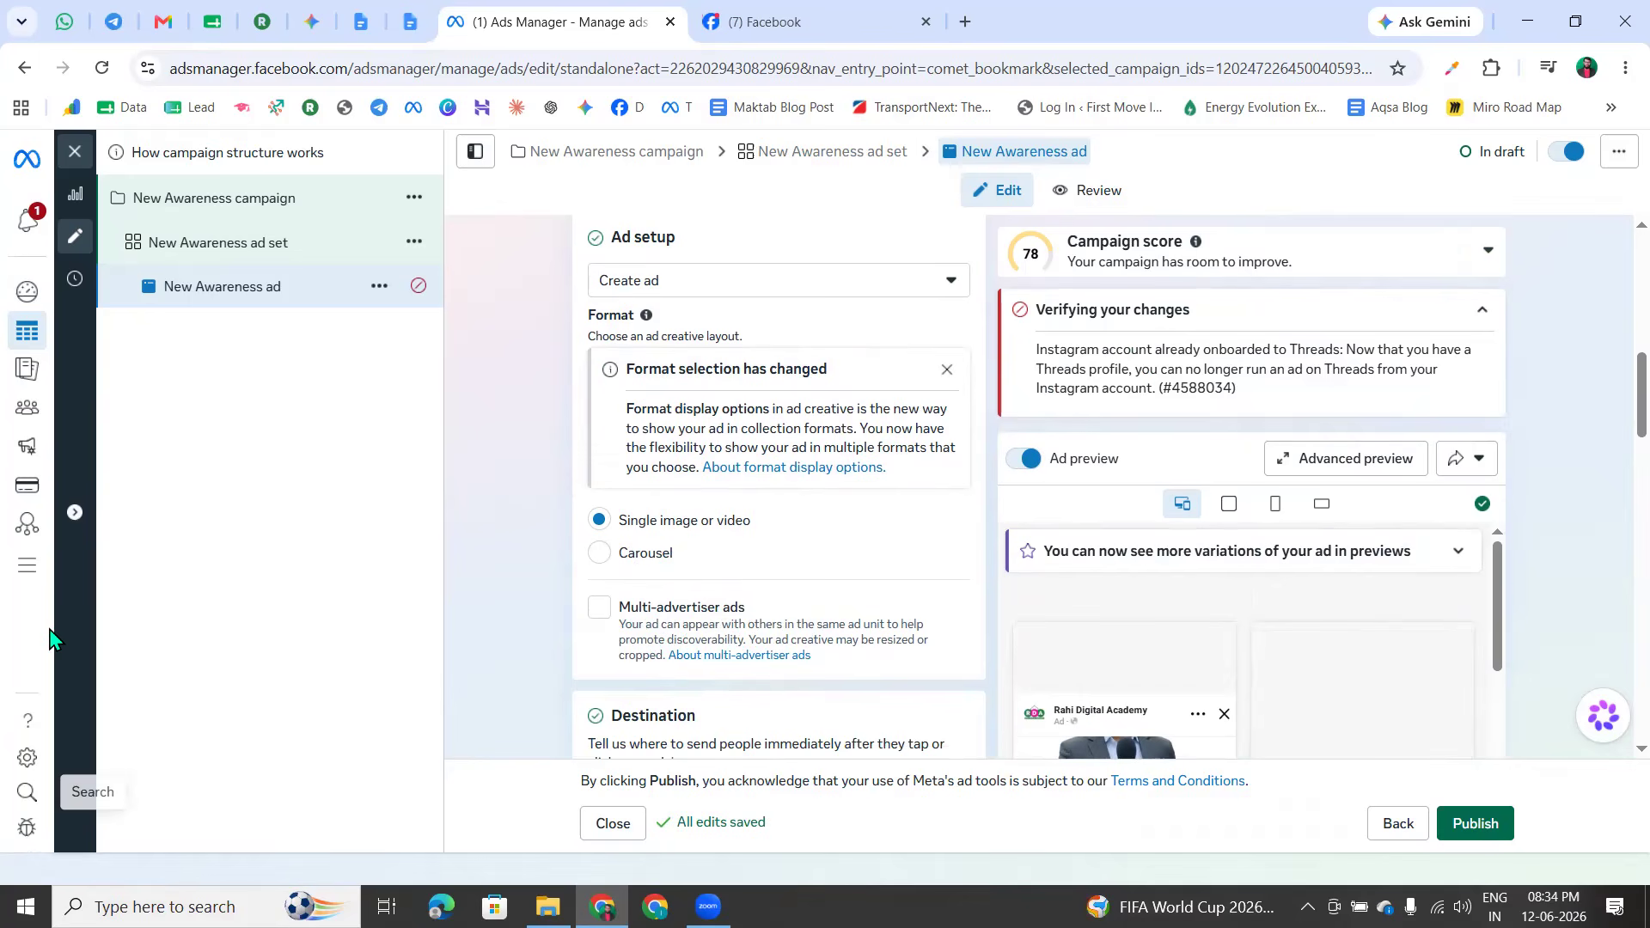
mouse_move(778, 600)
left_mouse_down()
mouse_move(619, 594)
mouse_move(539, 616)
mouse_move(609, 618)
mouse_move(577, 682)
mouse_move(627, 633)
mouse_move(561, 701)
mouse_move(650, 619)
left_mouse_up()
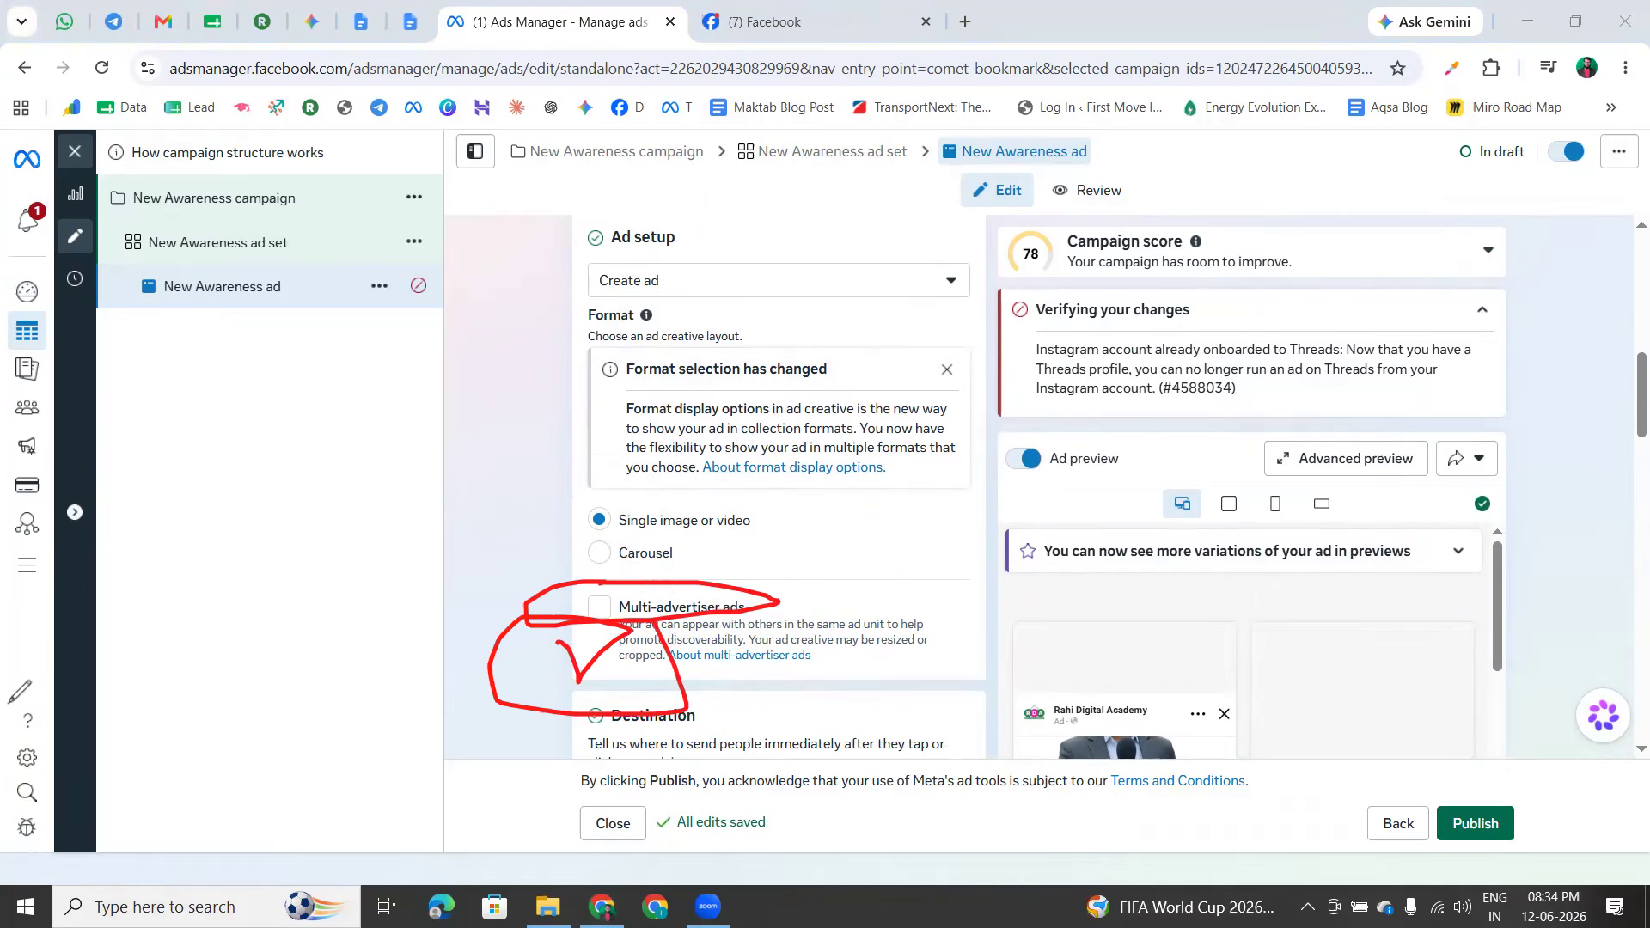
Sketch a large box over the Ad setup section with the screen pen, add four small boxes inside it, and mark each one
mouse_move(718, 239)
left_mouse_down()
mouse_move(977, 518)
mouse_move(712, 233)
left_mouse_up()
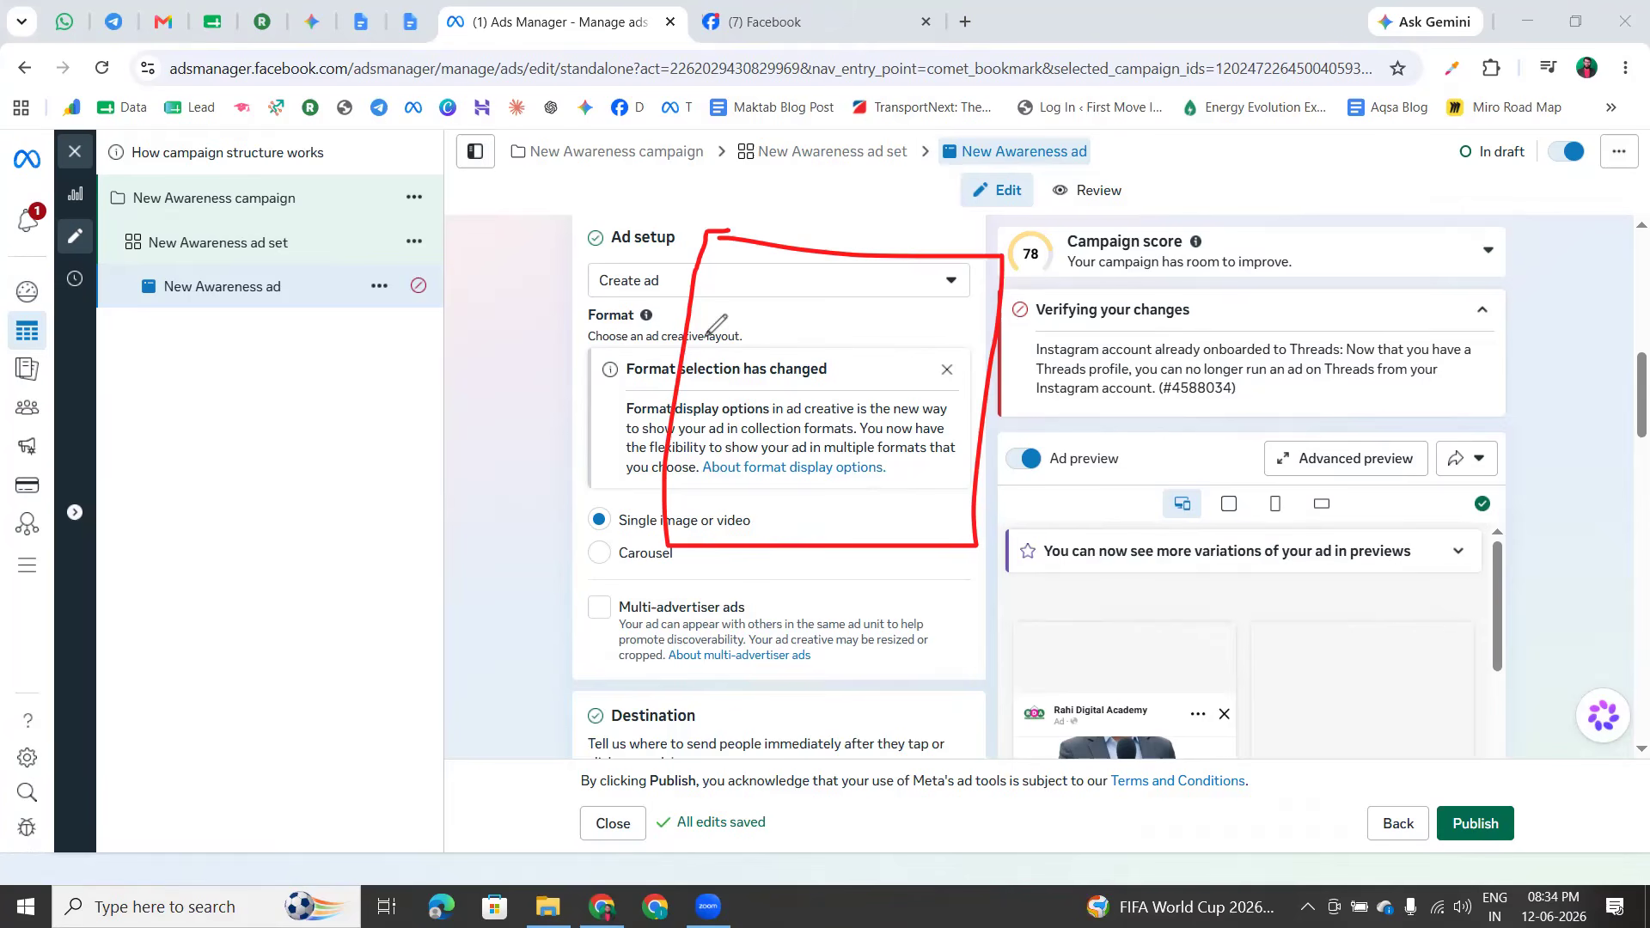
mouse_move(737, 281)
left_mouse_down()
mouse_move(765, 331)
mouse_move(714, 320)
mouse_move(727, 281)
left_mouse_up()
mouse_move(858, 280)
left_mouse_down()
mouse_move(842, 309)
mouse_move(860, 275)
left_mouse_up()
mouse_move(847, 379)
left_mouse_down()
mouse_move(878, 376)
mouse_move(846, 386)
left_mouse_up()
left_click_drag(741, 378, 694, 372)
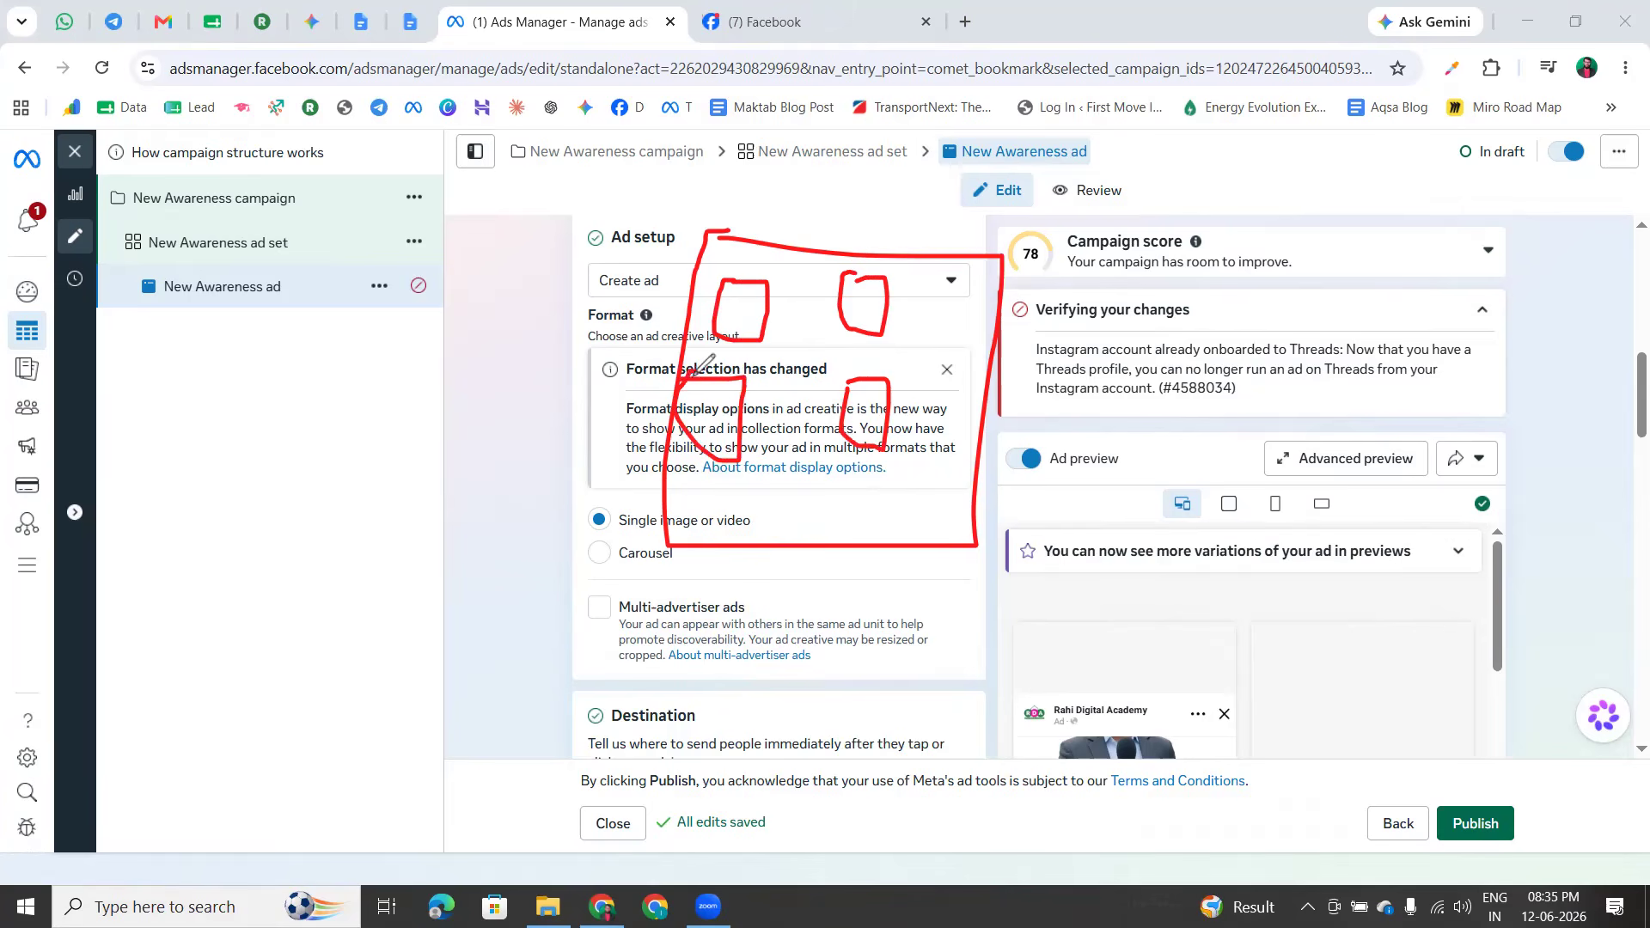
left_click(737, 321)
left_click(723, 411)
left_click(862, 422)
left_click(860, 305)
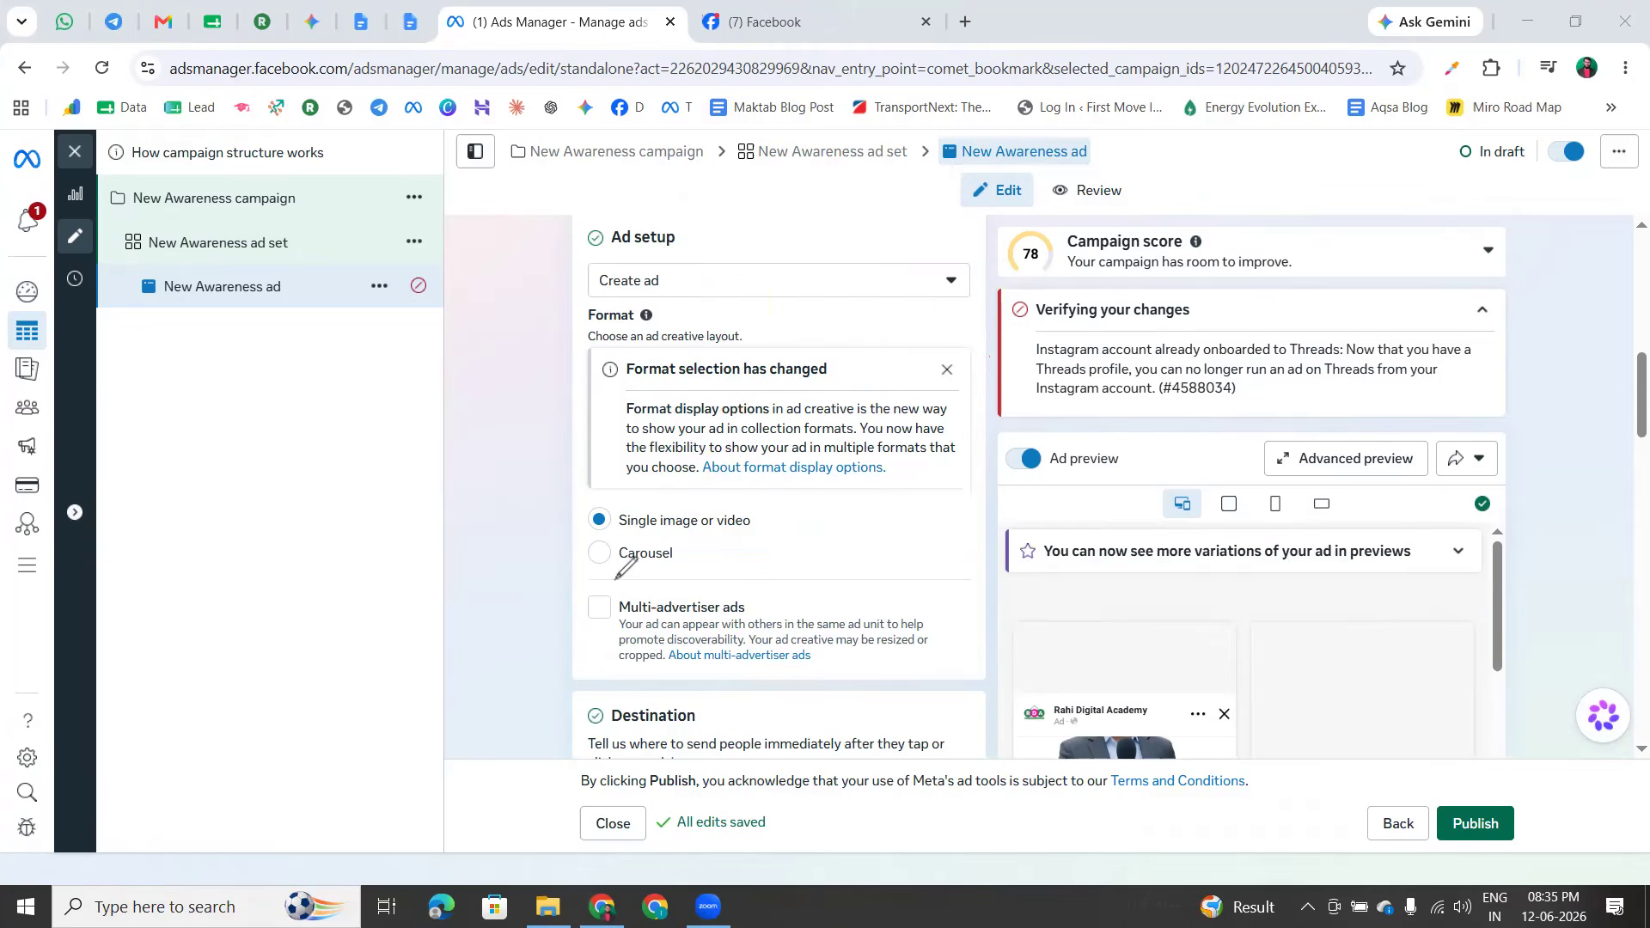
Circle the Multi-advertiser ads checkbox, draw a looped line across to the ad preview, and clear the pen marks
mouse_move(584, 584)
left_mouse_down()
mouse_move(547, 609)
mouse_move(586, 564)
mouse_move(672, 602)
left_mouse_up()
mouse_move(827, 584)
left_mouse_down()
mouse_move(846, 478)
mouse_move(1023, 469)
mouse_move(1341, 555)
left_mouse_up()
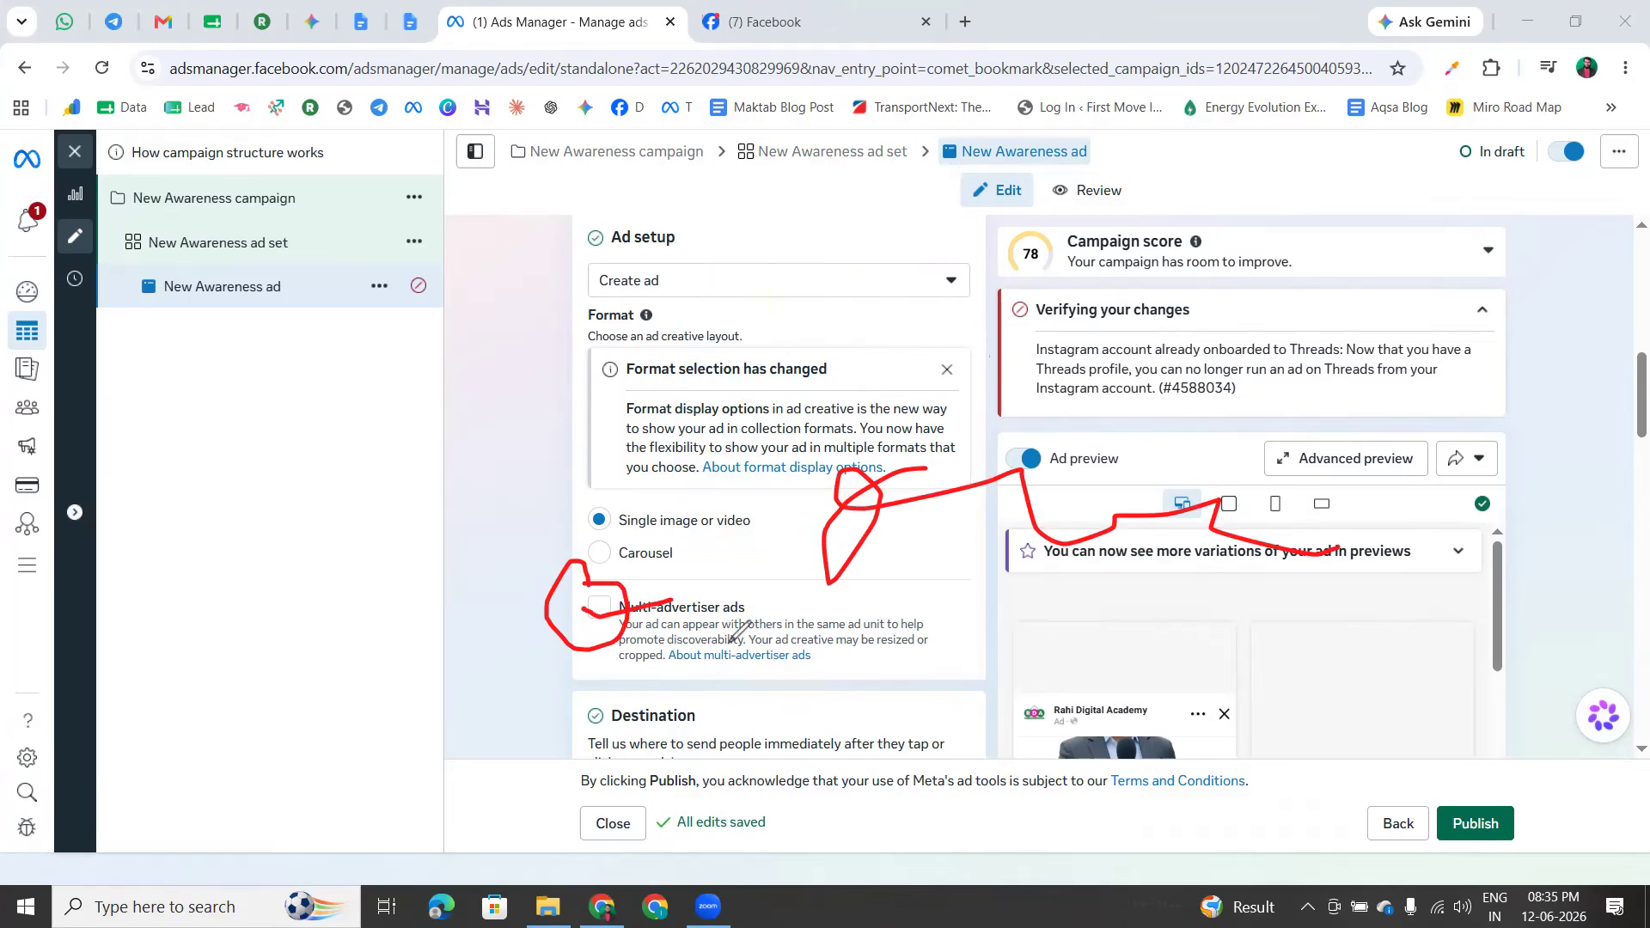
left_click(83, 700)
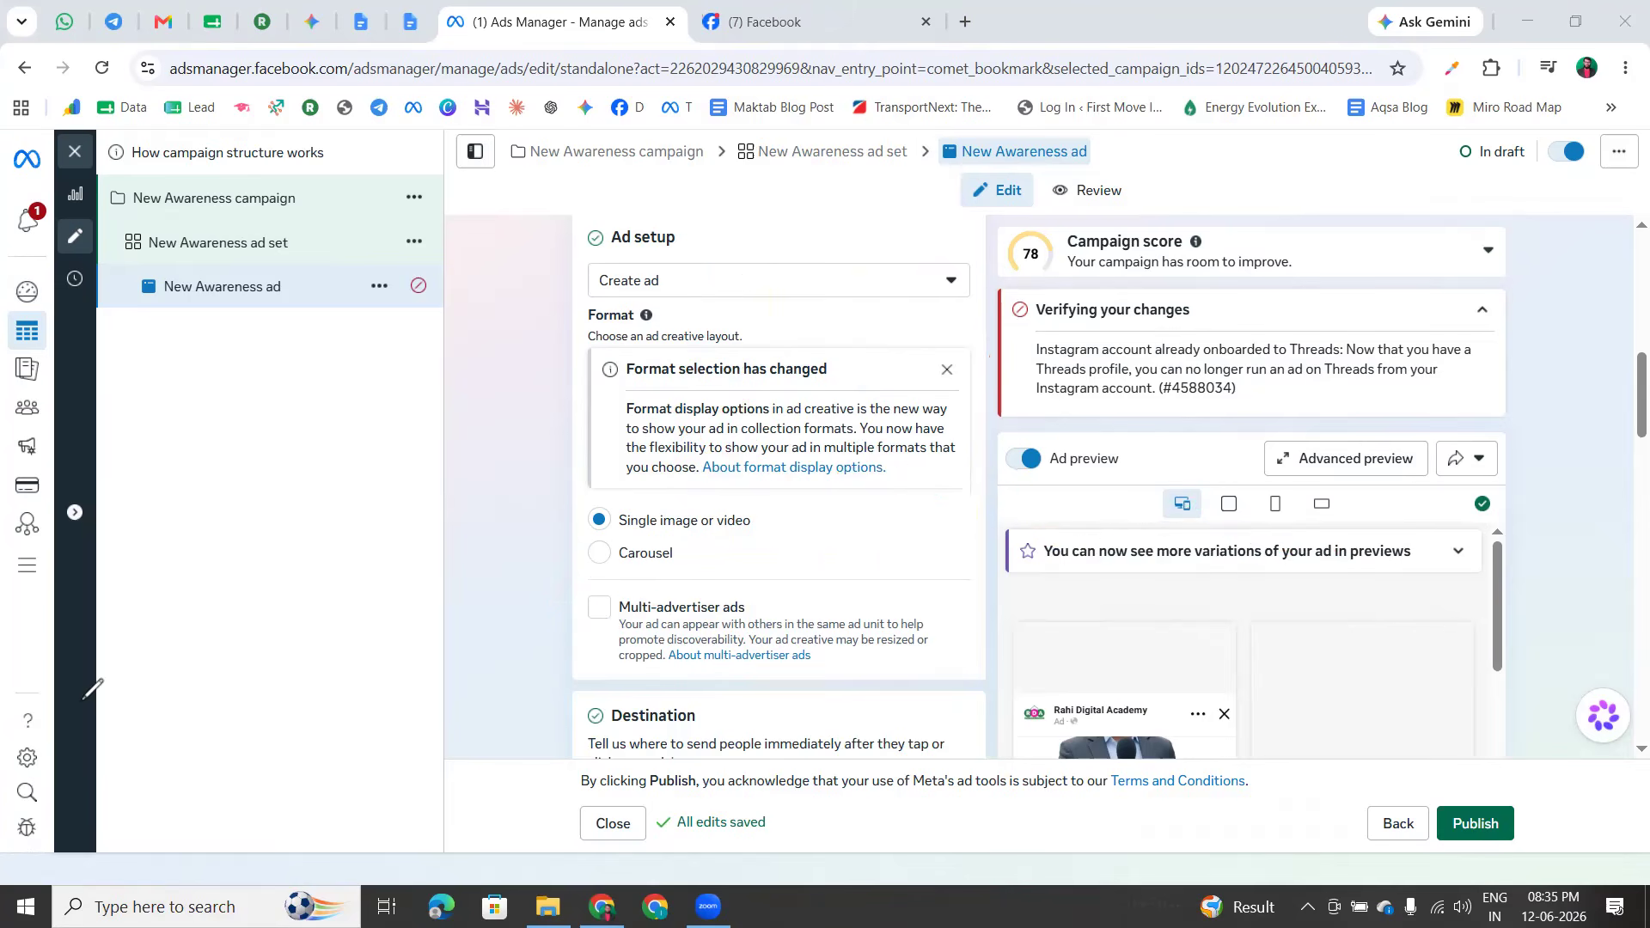
Highlight the Destination heading and review the Instant Experience and Website options below it
scroll(757, 644, "down", 4)
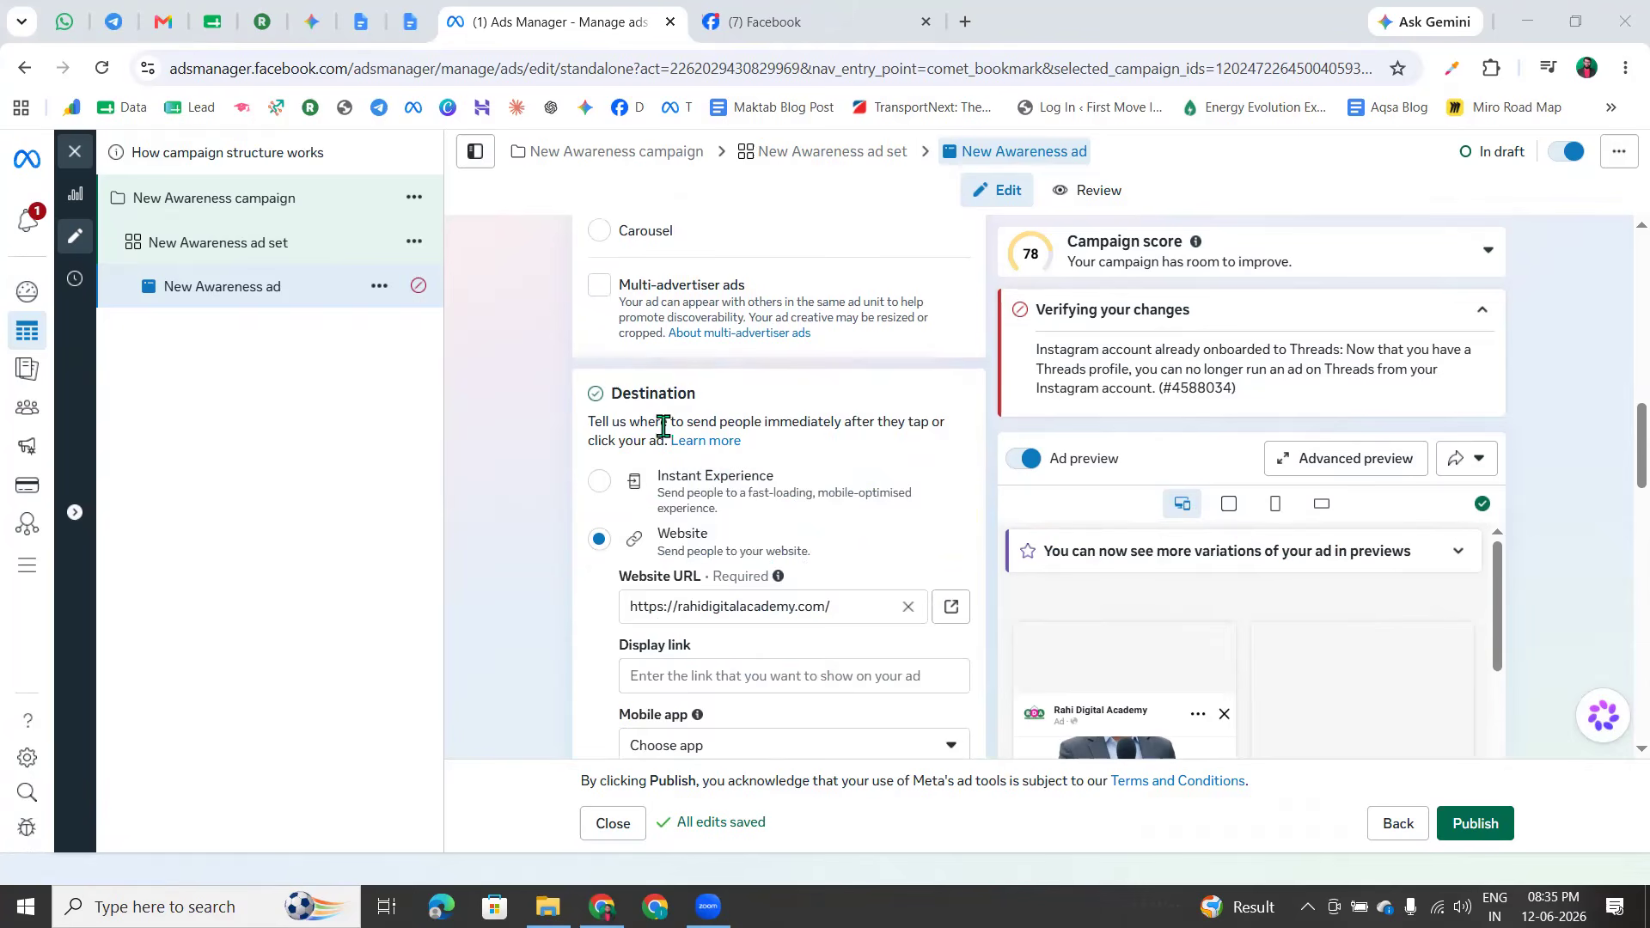
left_click_drag(608, 393, 701, 395)
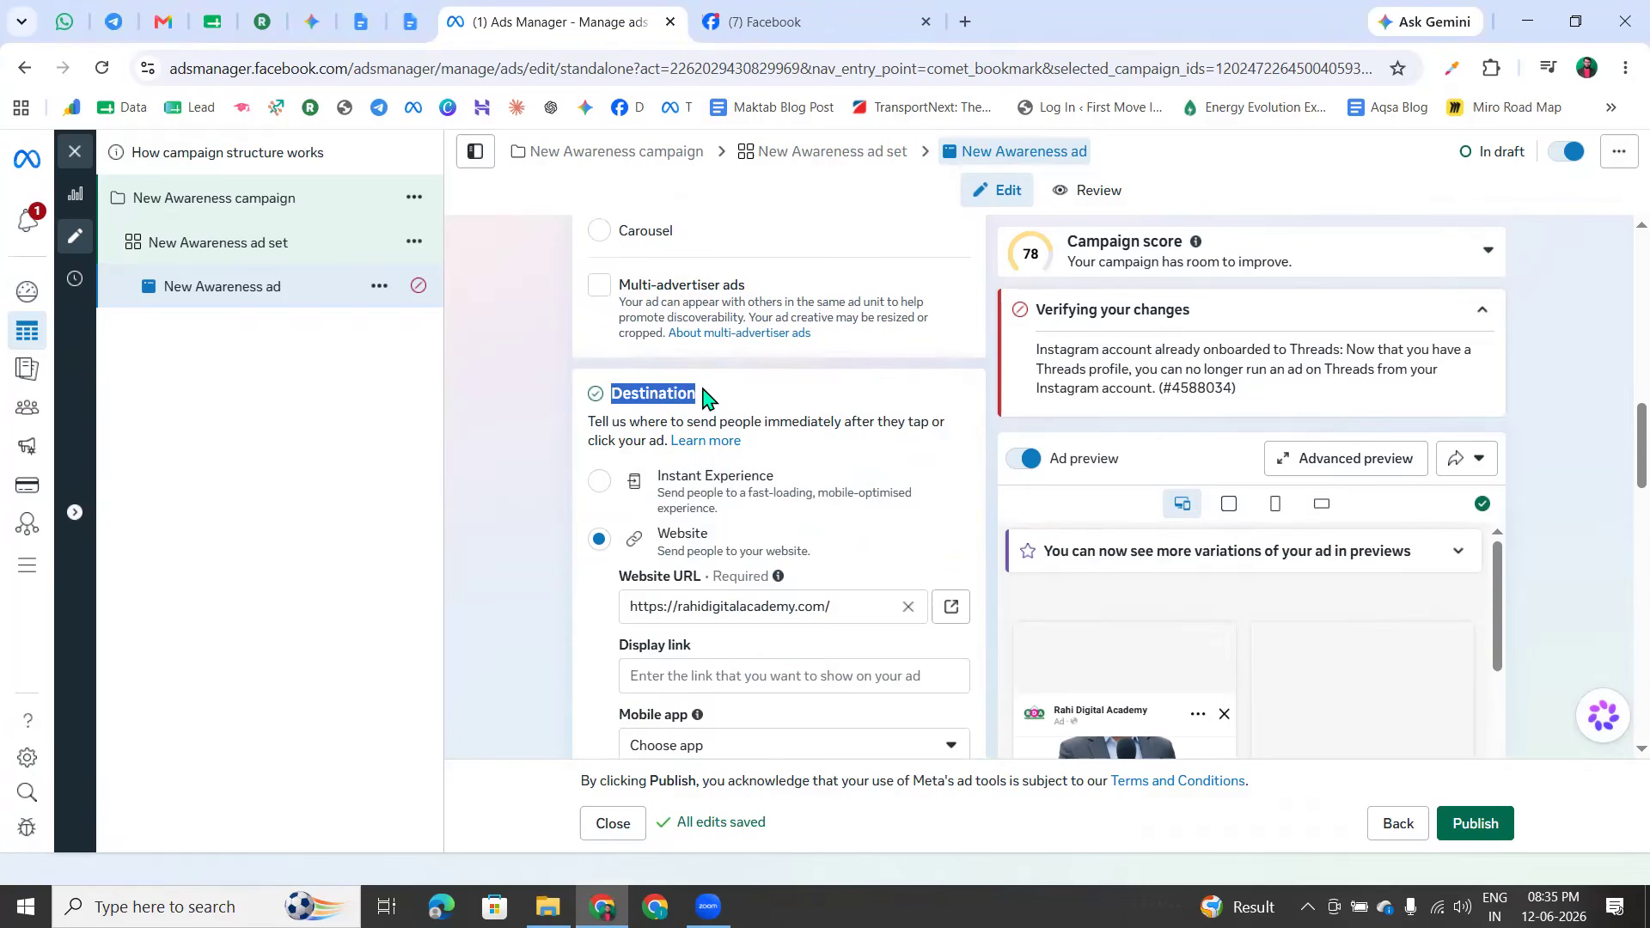
left_click(771, 419)
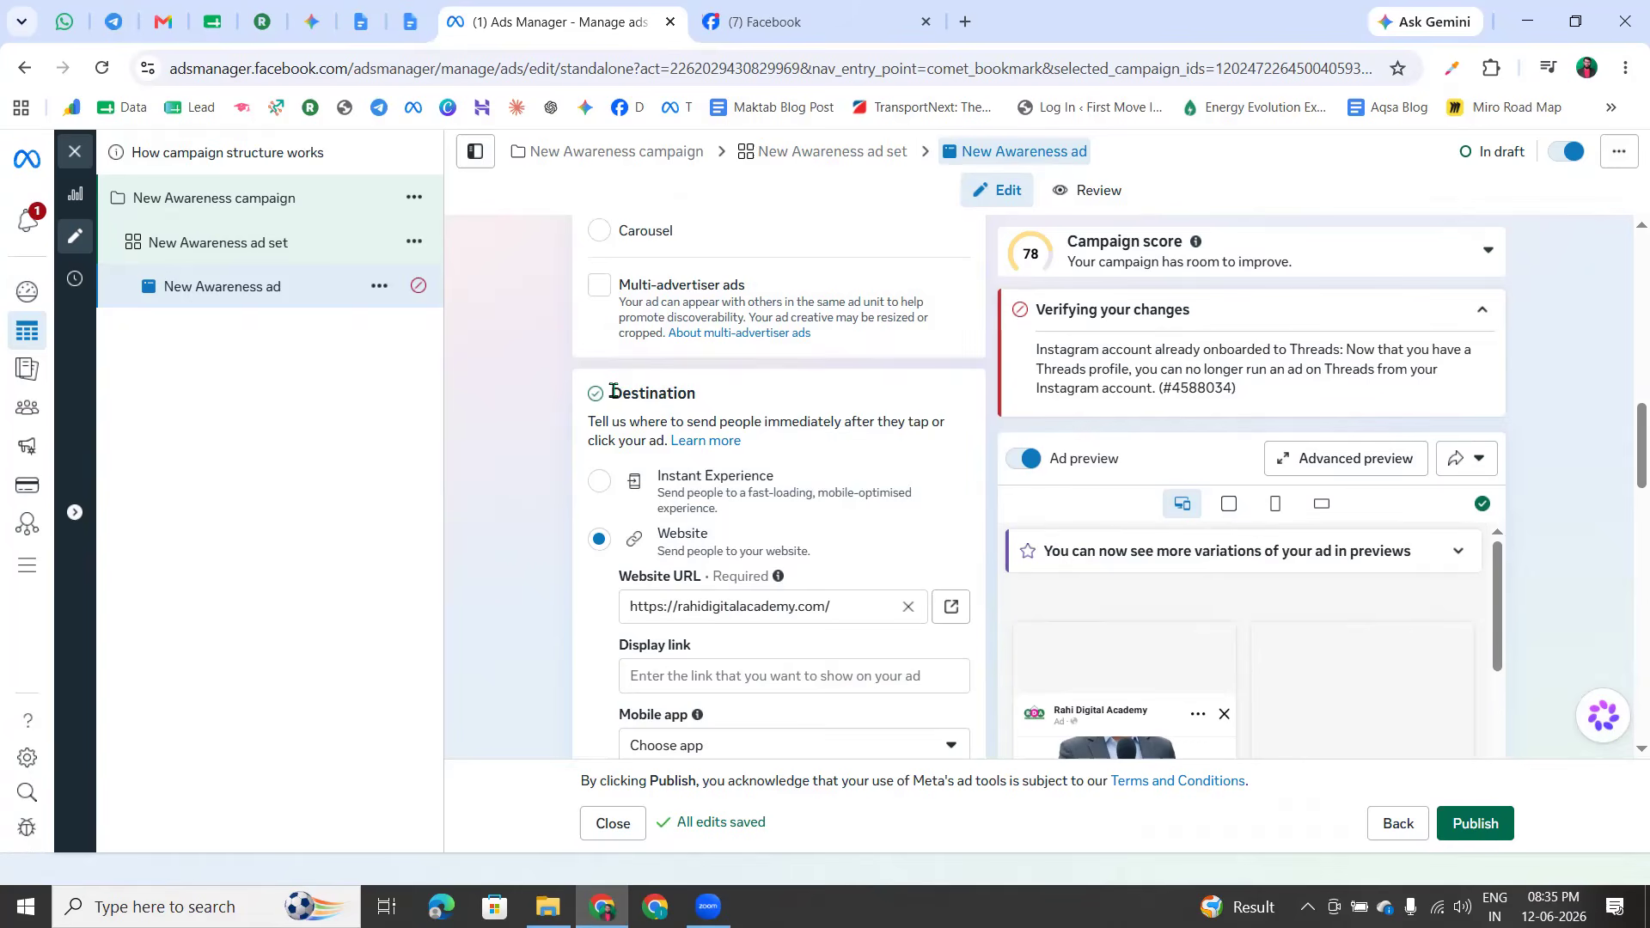
left_click_drag(611, 393, 725, 396)
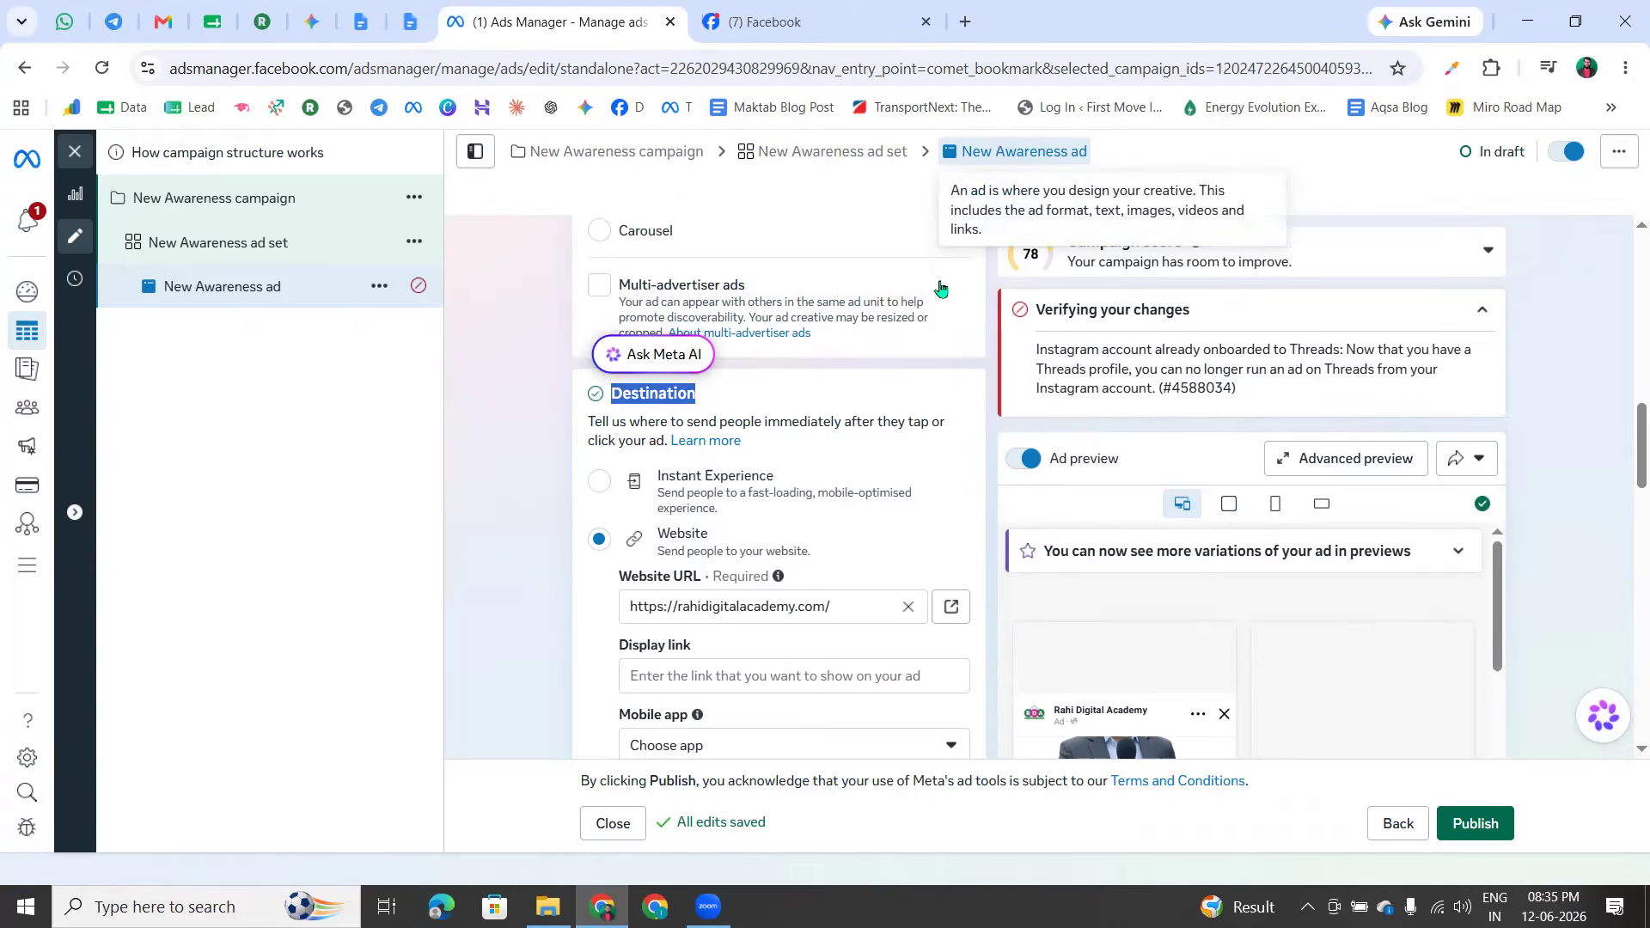
left_click(728, 391)
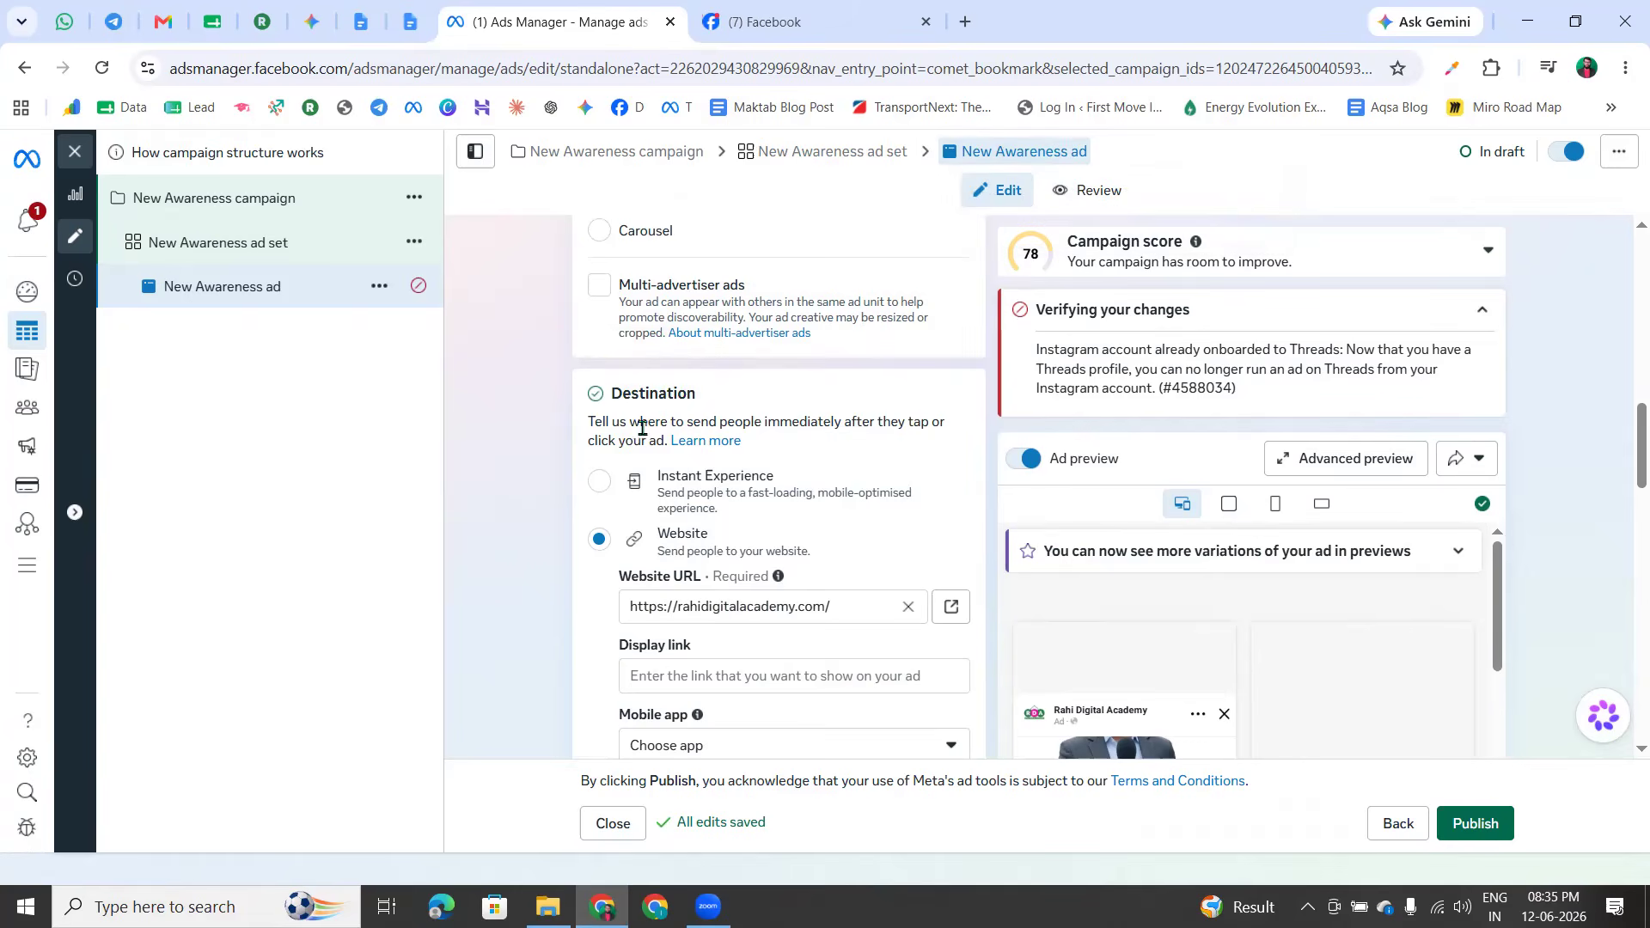
scroll(630, 440, "down", 3)
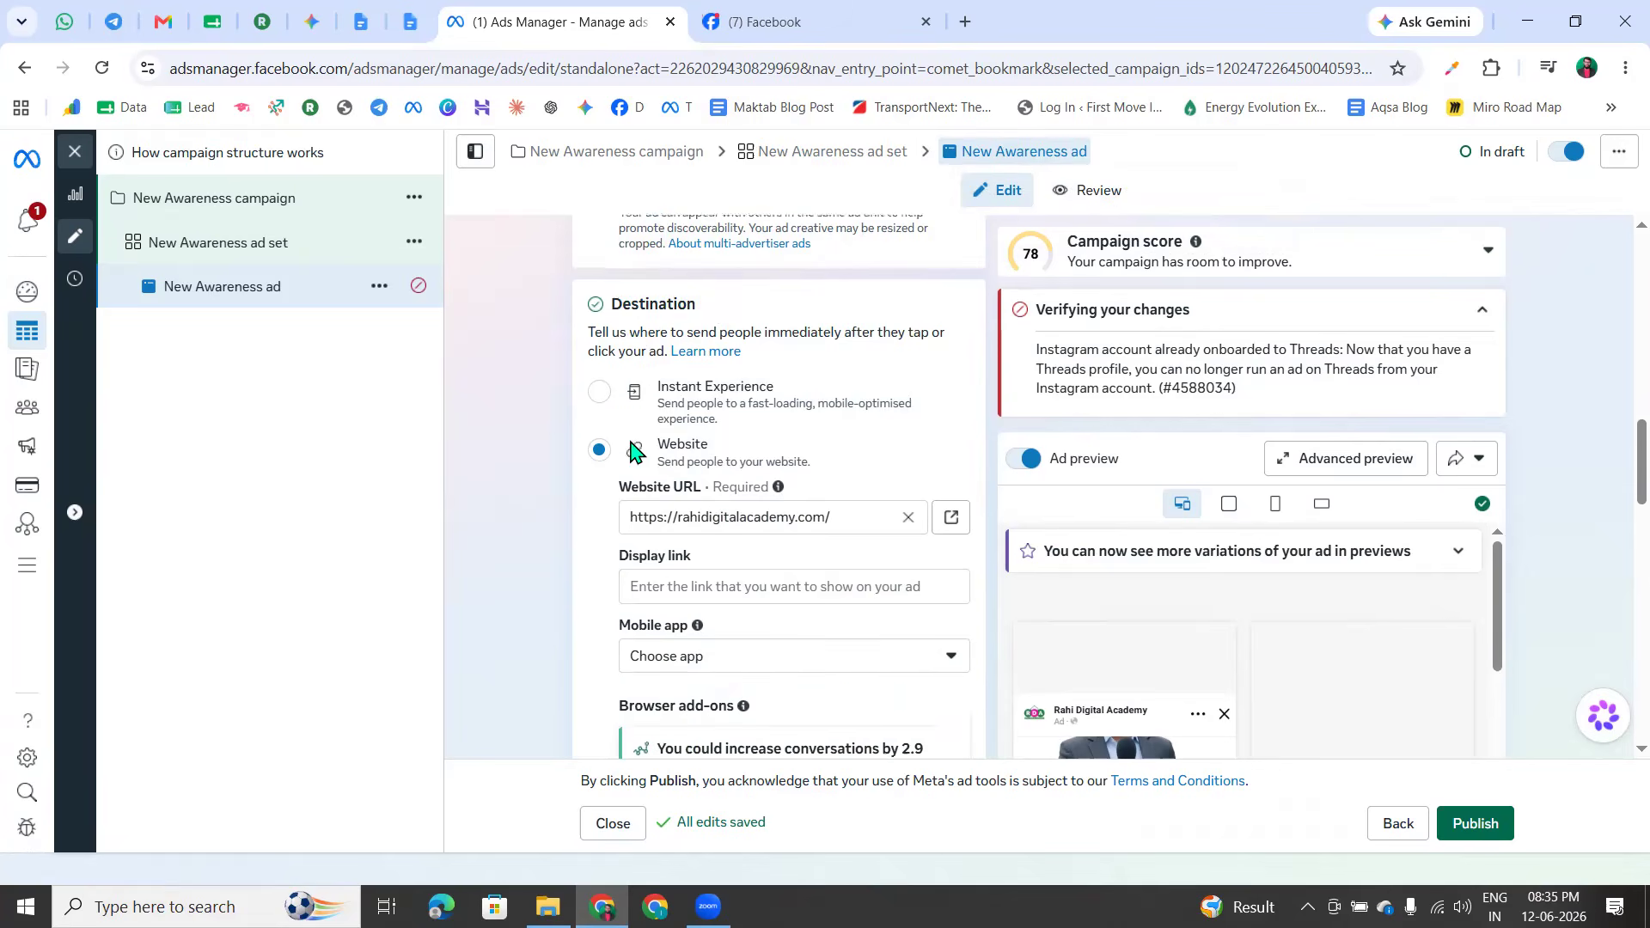
scroll(593, 459, "up", 1)
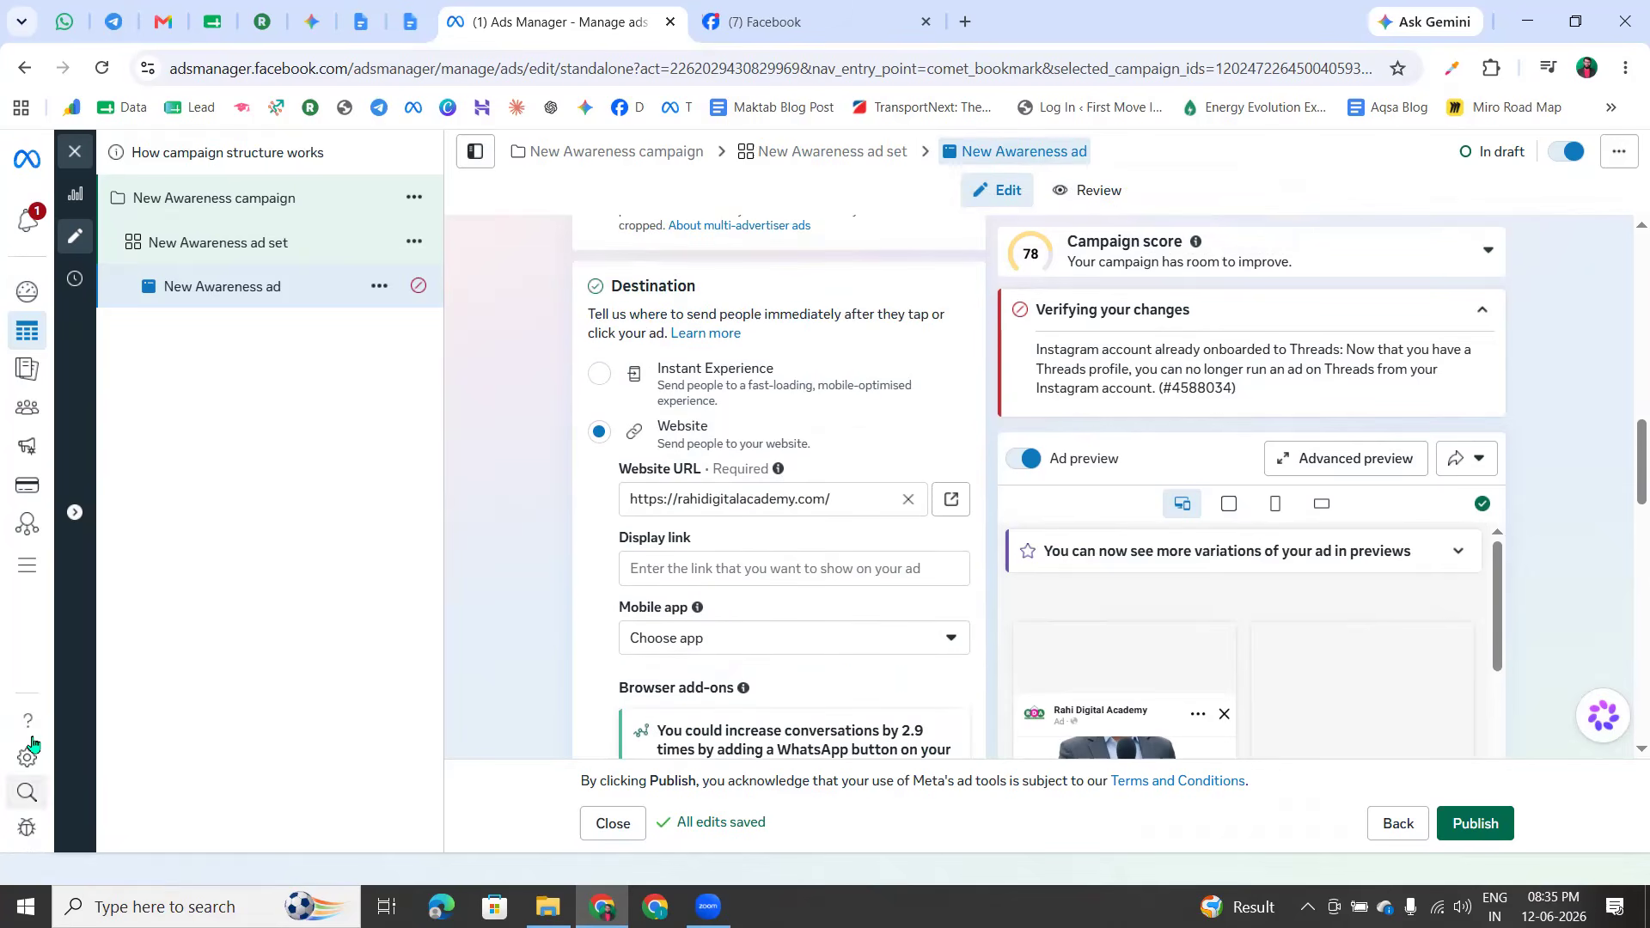
Circle Instant Experience, draw an arrow from it to a chain of circles, and clear the pen marks
mouse_move(856, 434)
left_mouse_down()
mouse_move(611, 353)
mouse_move(652, 391)
left_mouse_up()
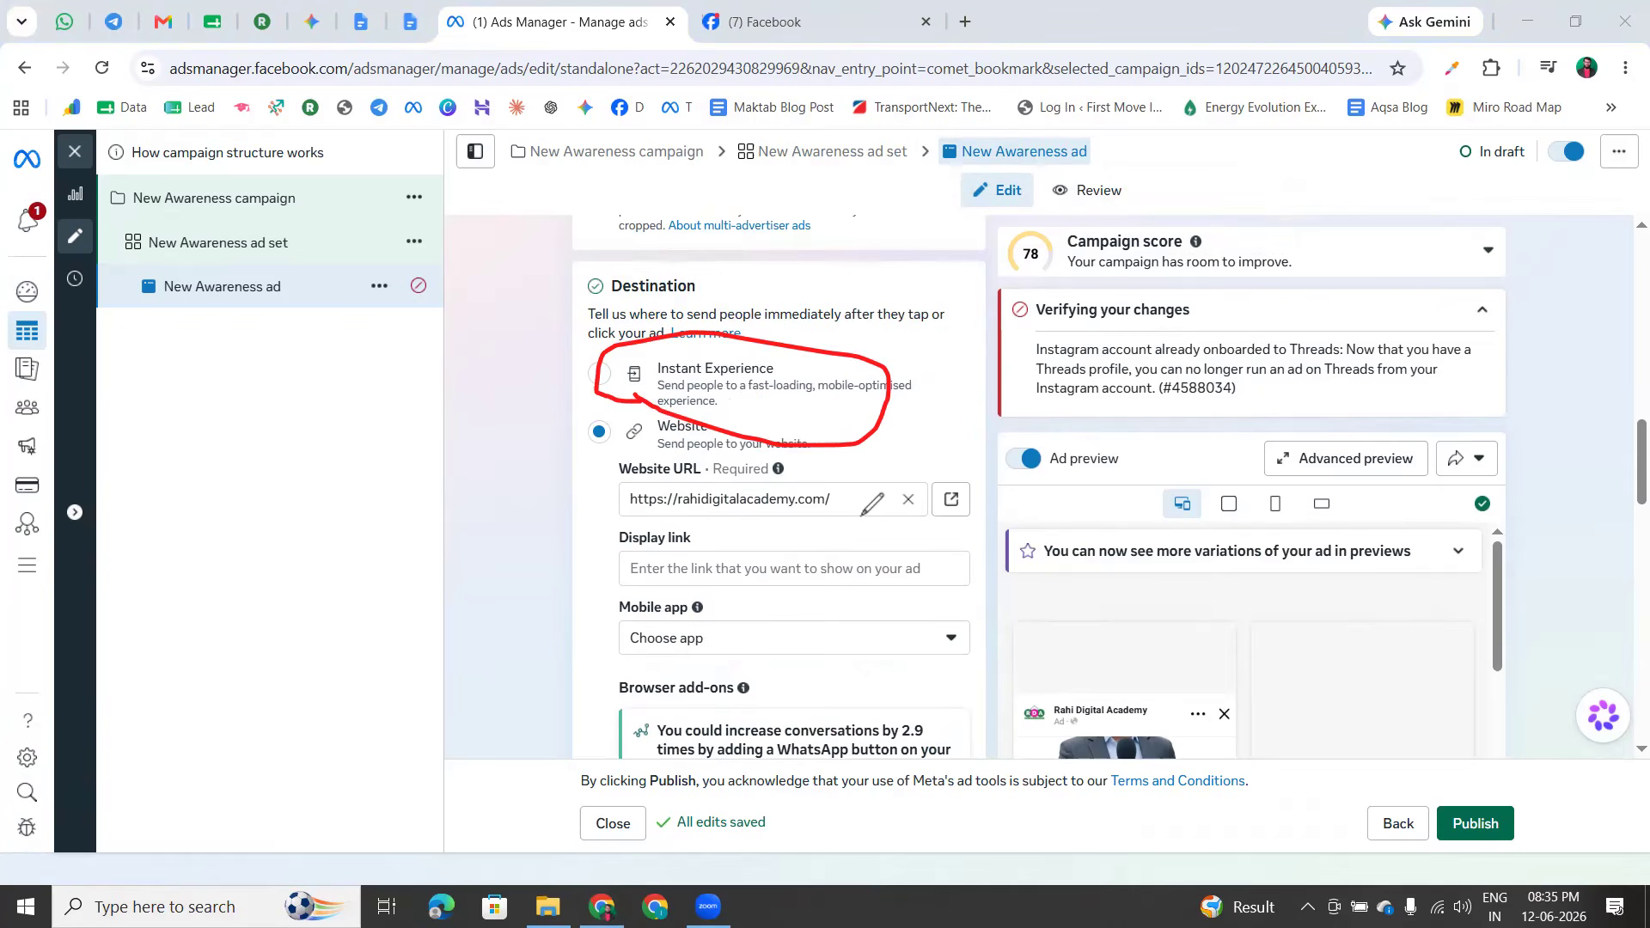
left_click_drag(838, 378, 998, 384)
mouse_move(967, 361)
left_mouse_down()
mouse_move(988, 397)
mouse_move(937, 417)
left_mouse_up()
mouse_move(1066, 372)
left_mouse_down()
mouse_move(960, 395)
mouse_move(1042, 373)
mouse_move(1155, 417)
mouse_move(1225, 430)
mouse_move(1245, 416)
mouse_move(1195, 395)
left_mouse_up()
left_click(1154, 390)
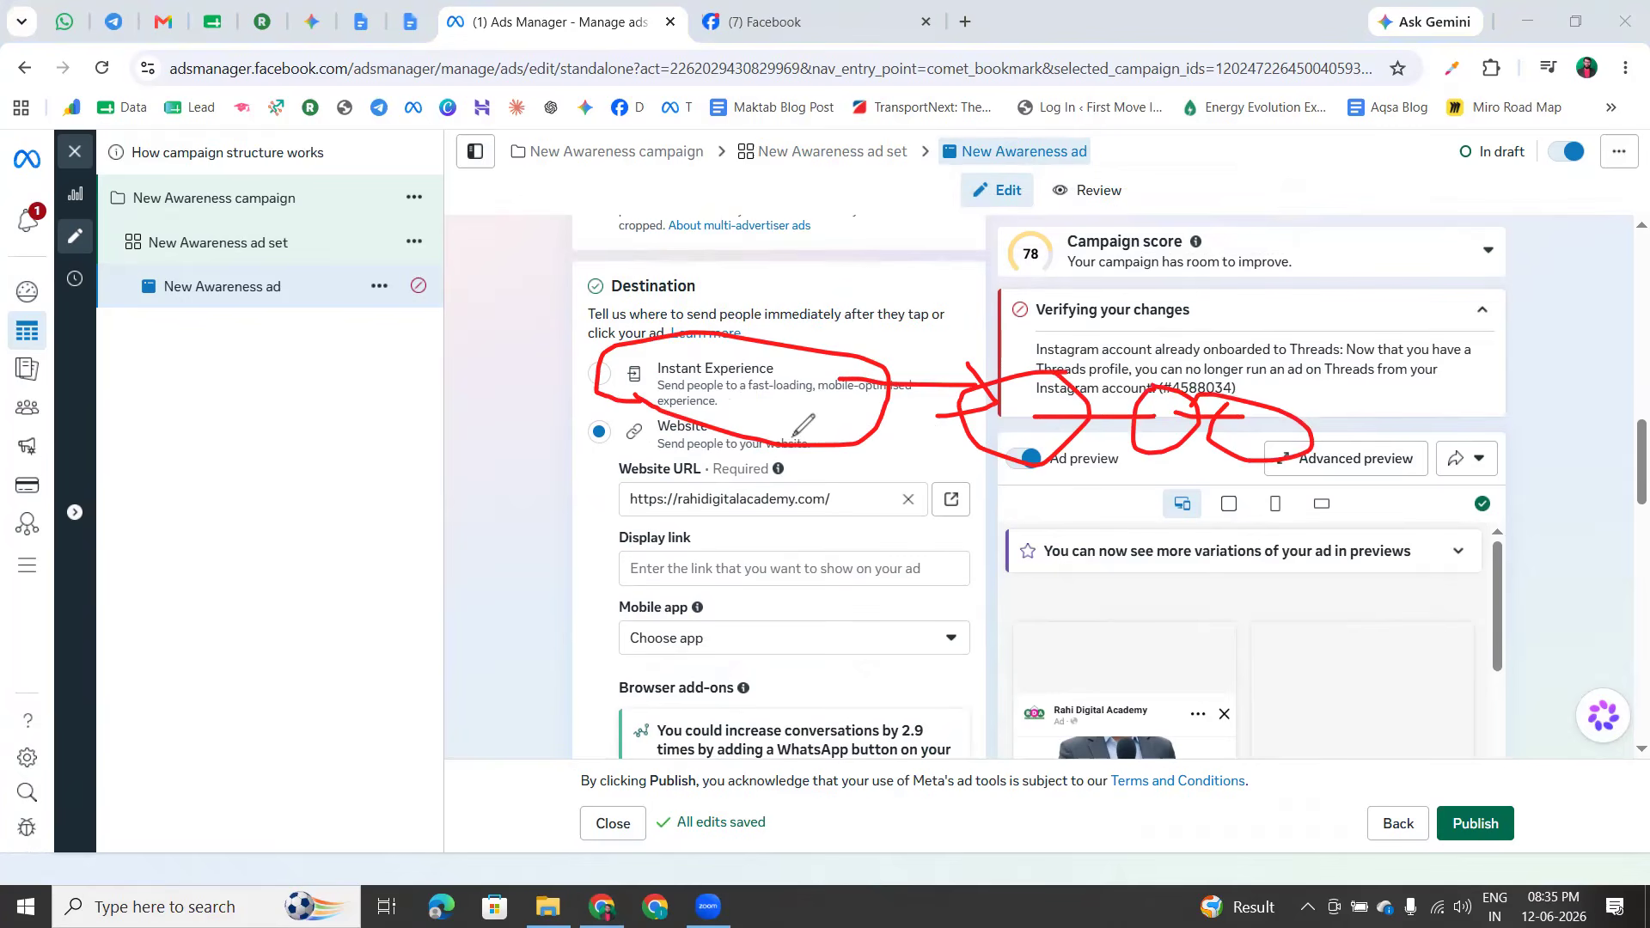
left_click(88, 599)
Set the ad destination to Instant Experience and review its search and creation options and the other destination types
left_click(668, 388)
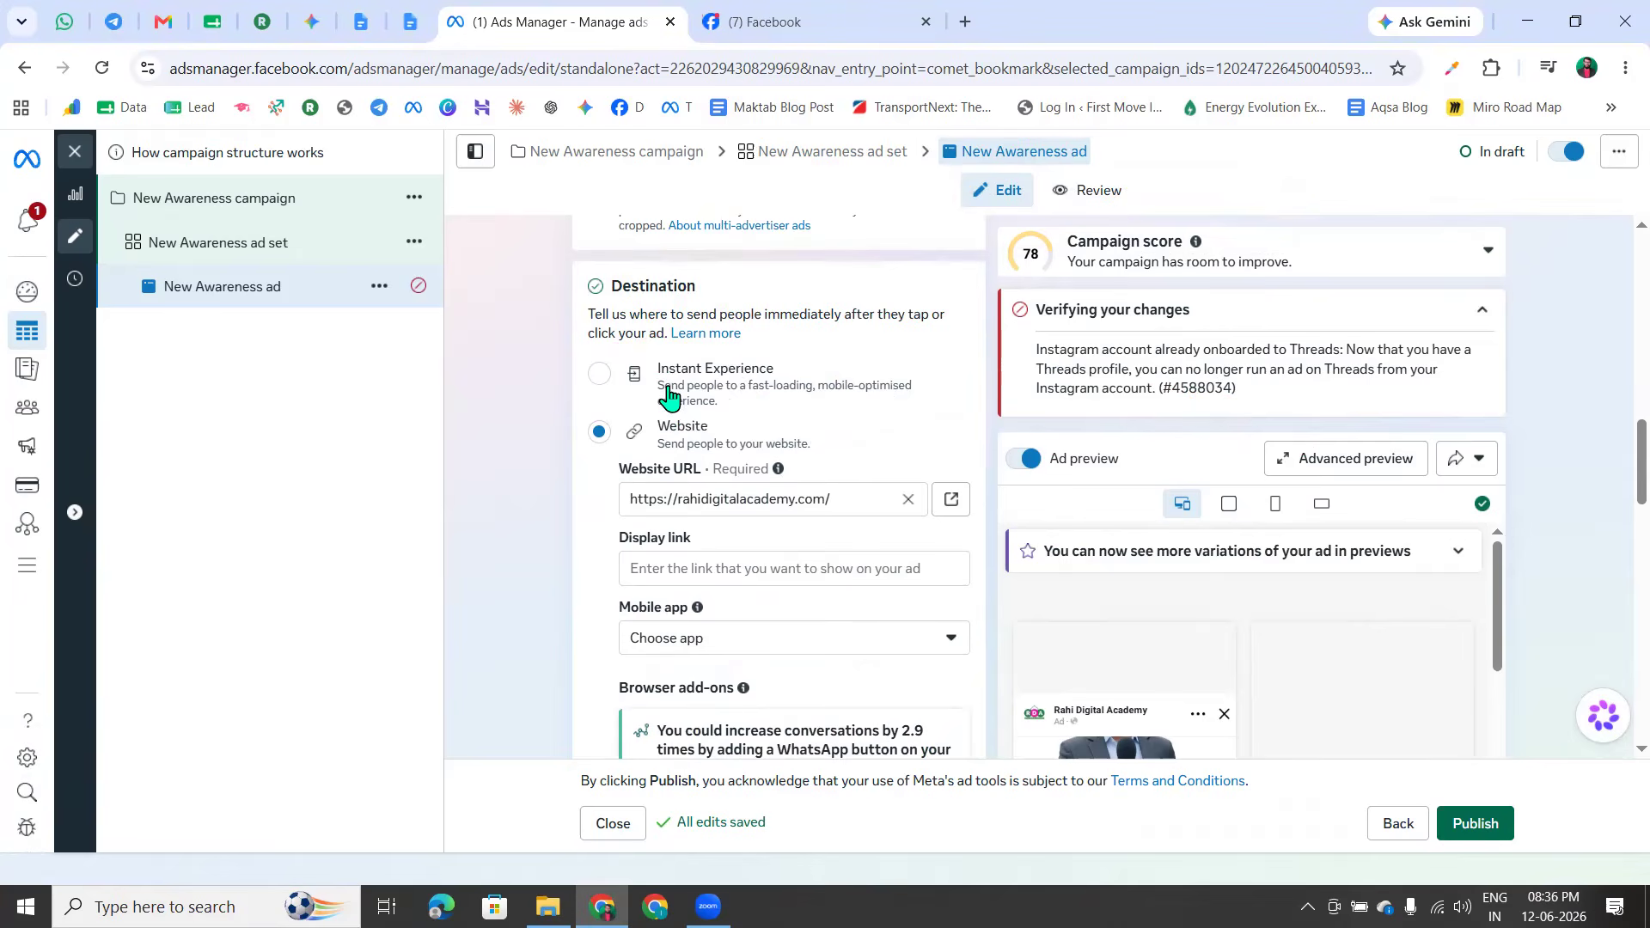
left_click(668, 391)
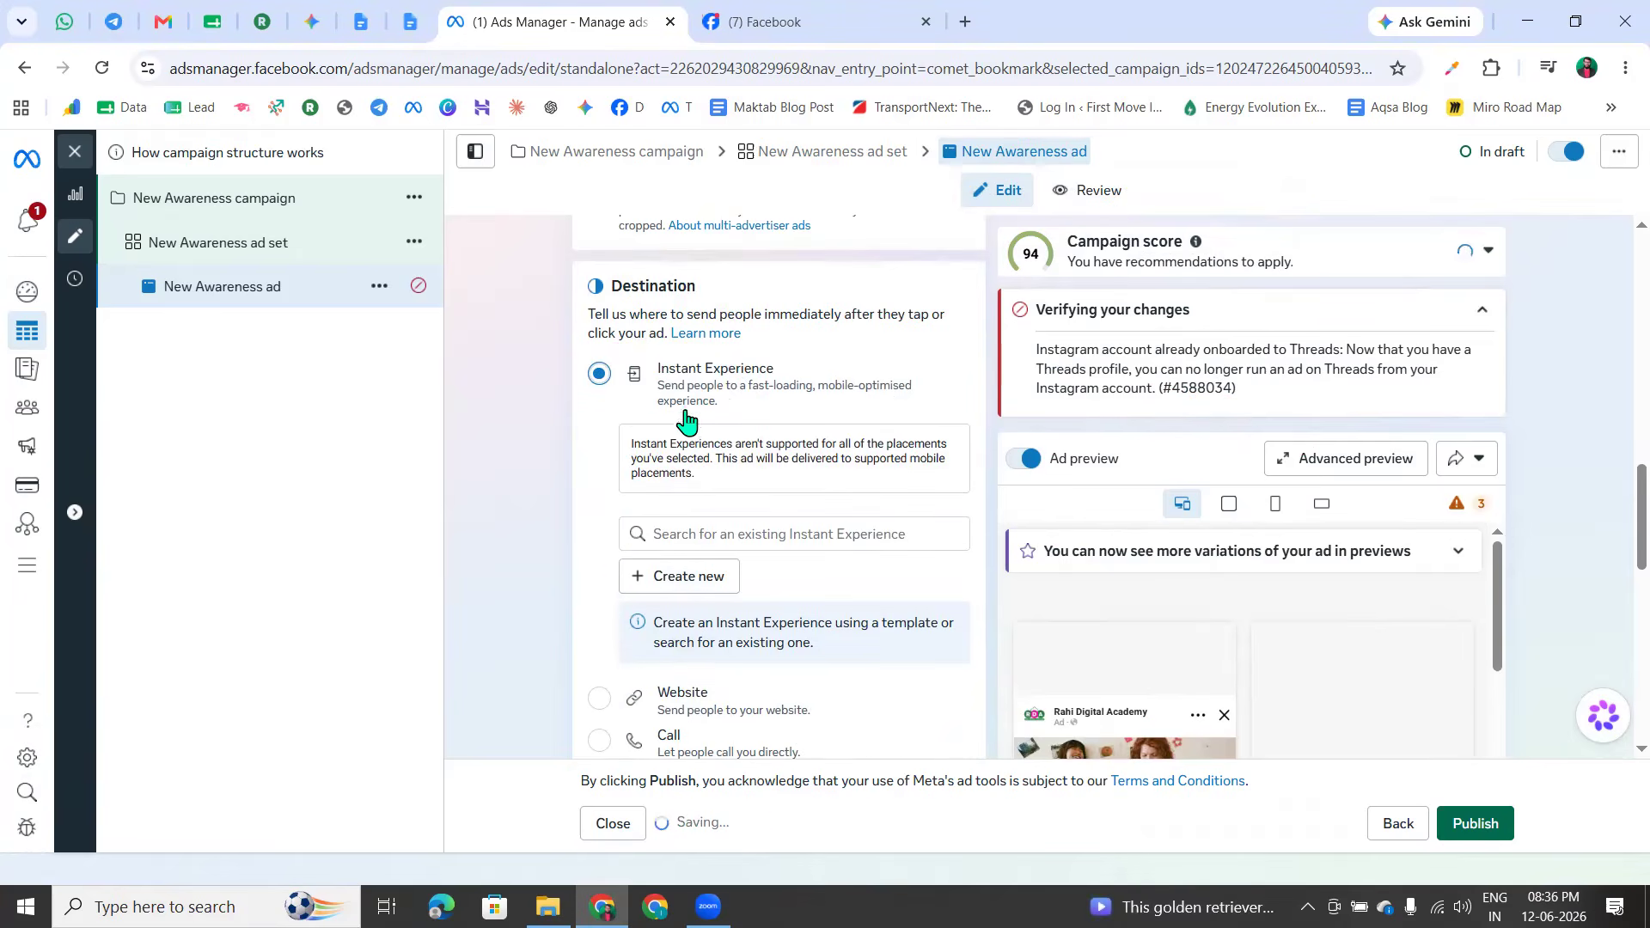
scroll(703, 593, "down", 2)
left_click(728, 325)
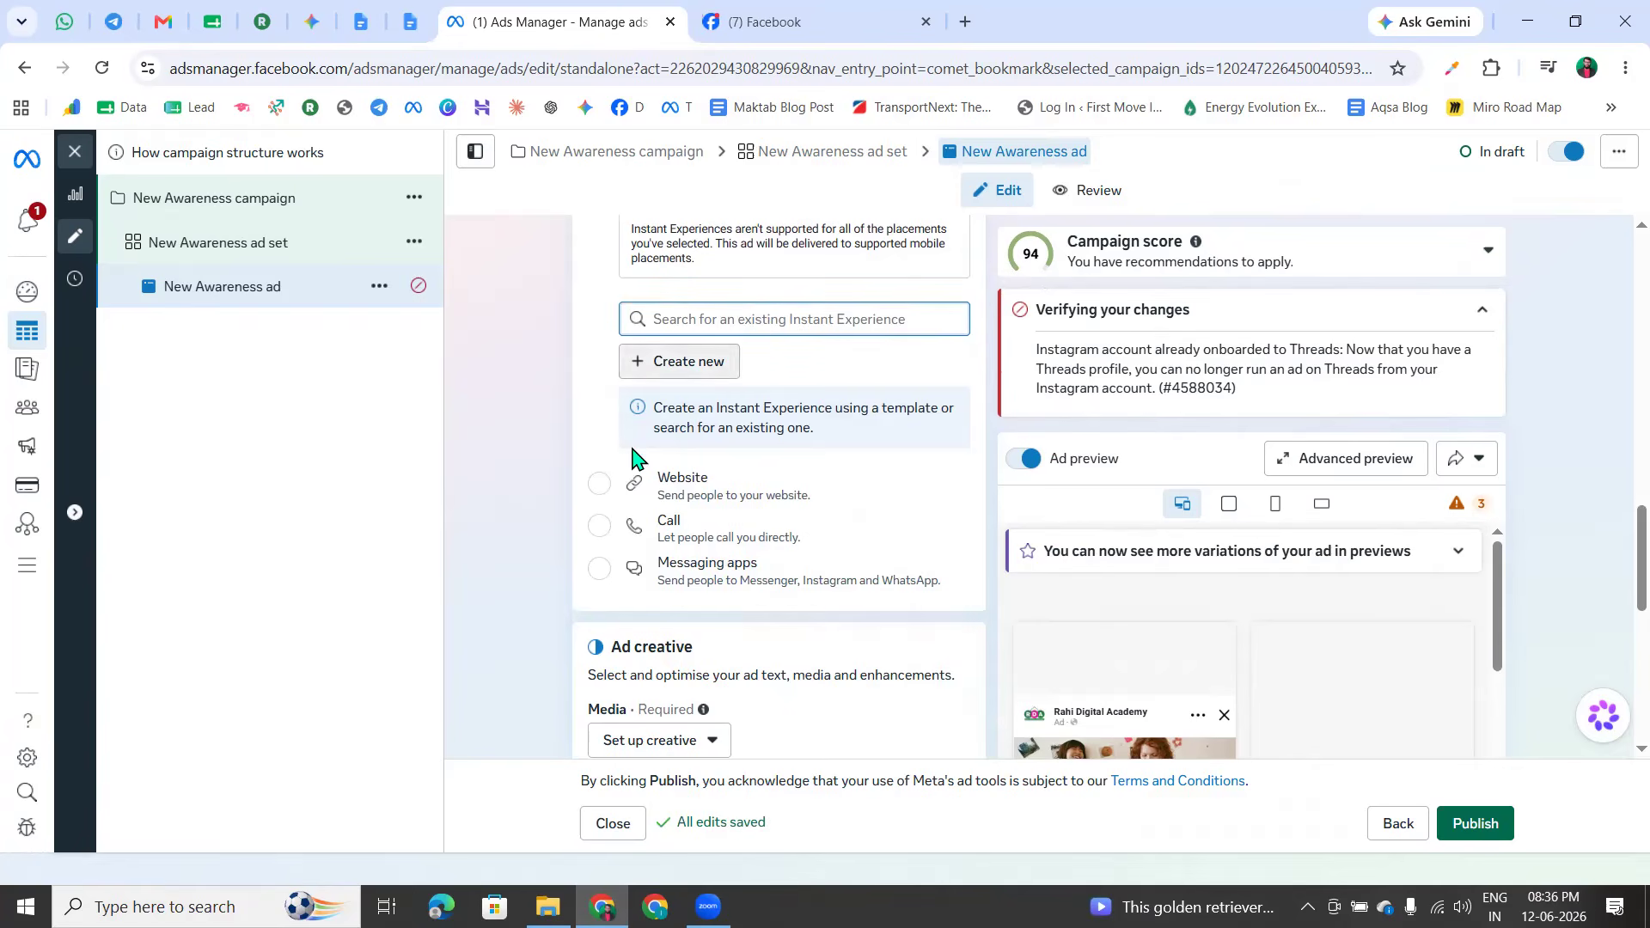
scroll(636, 447, "up", 2)
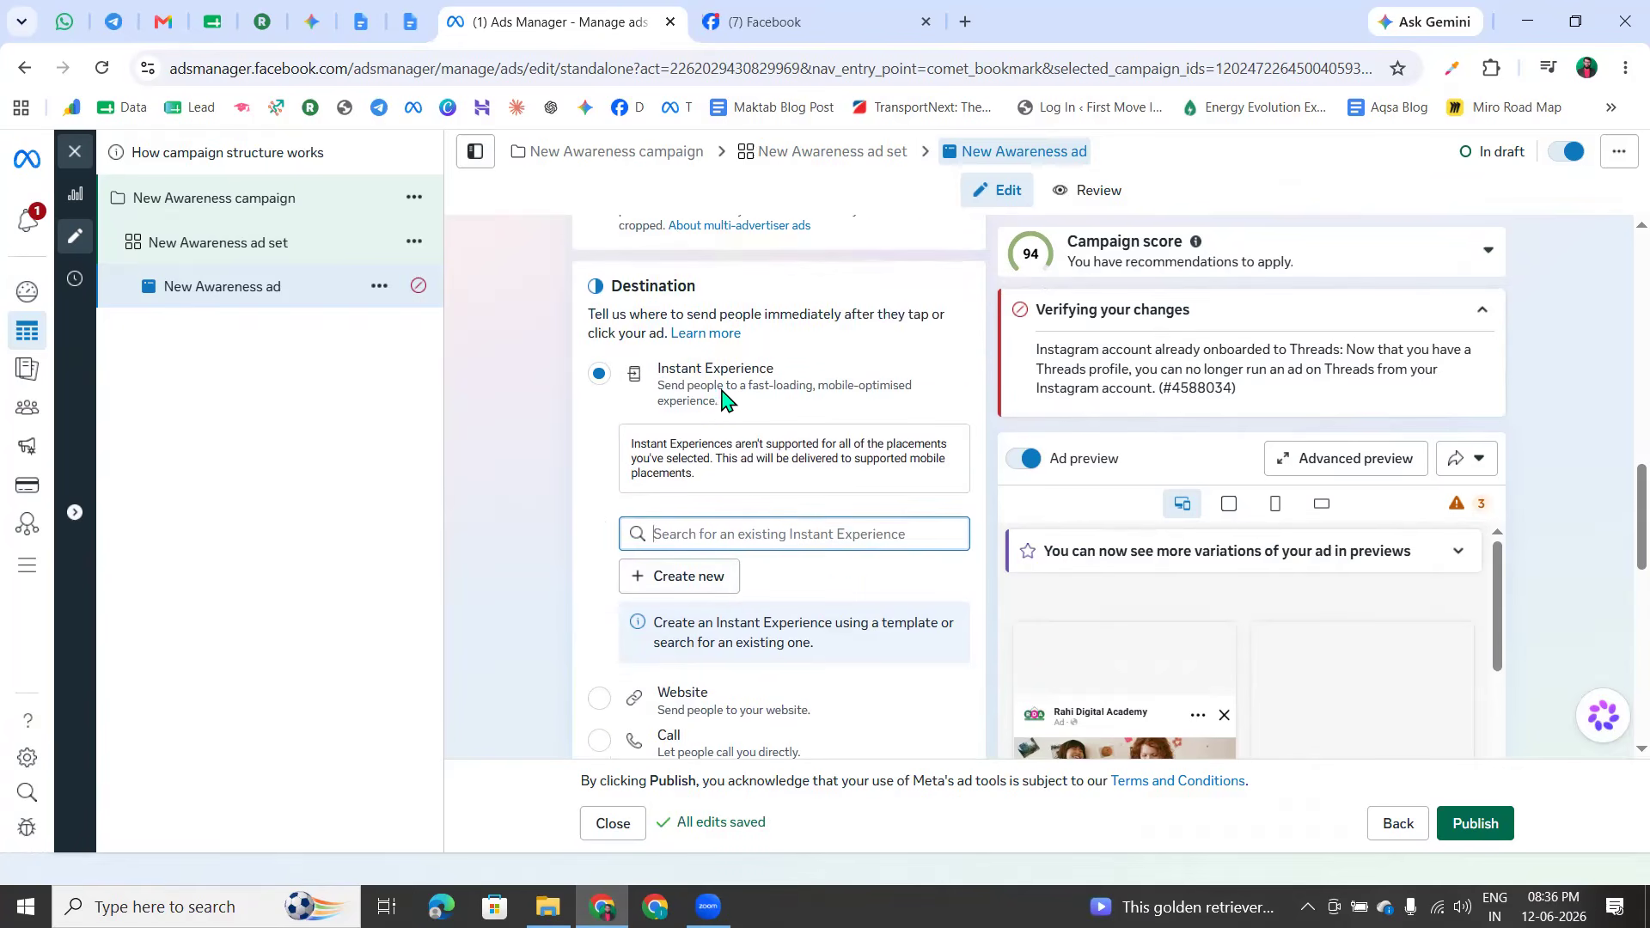
scroll(731, 397, "down", 1)
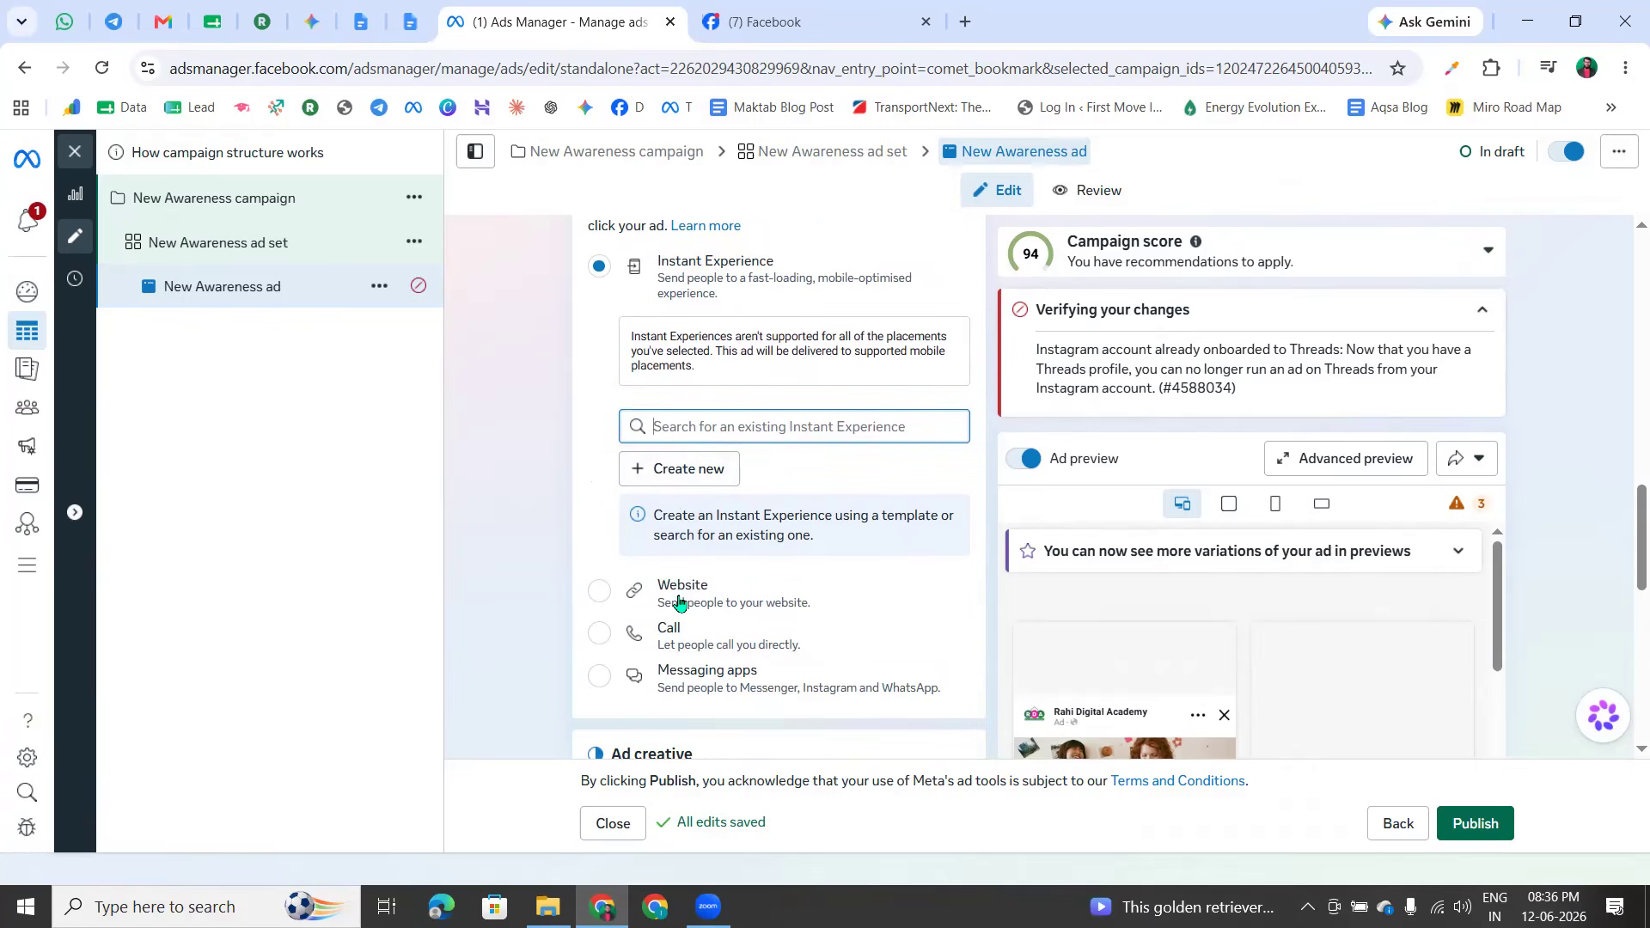
scroll(680, 600, "down", 1)
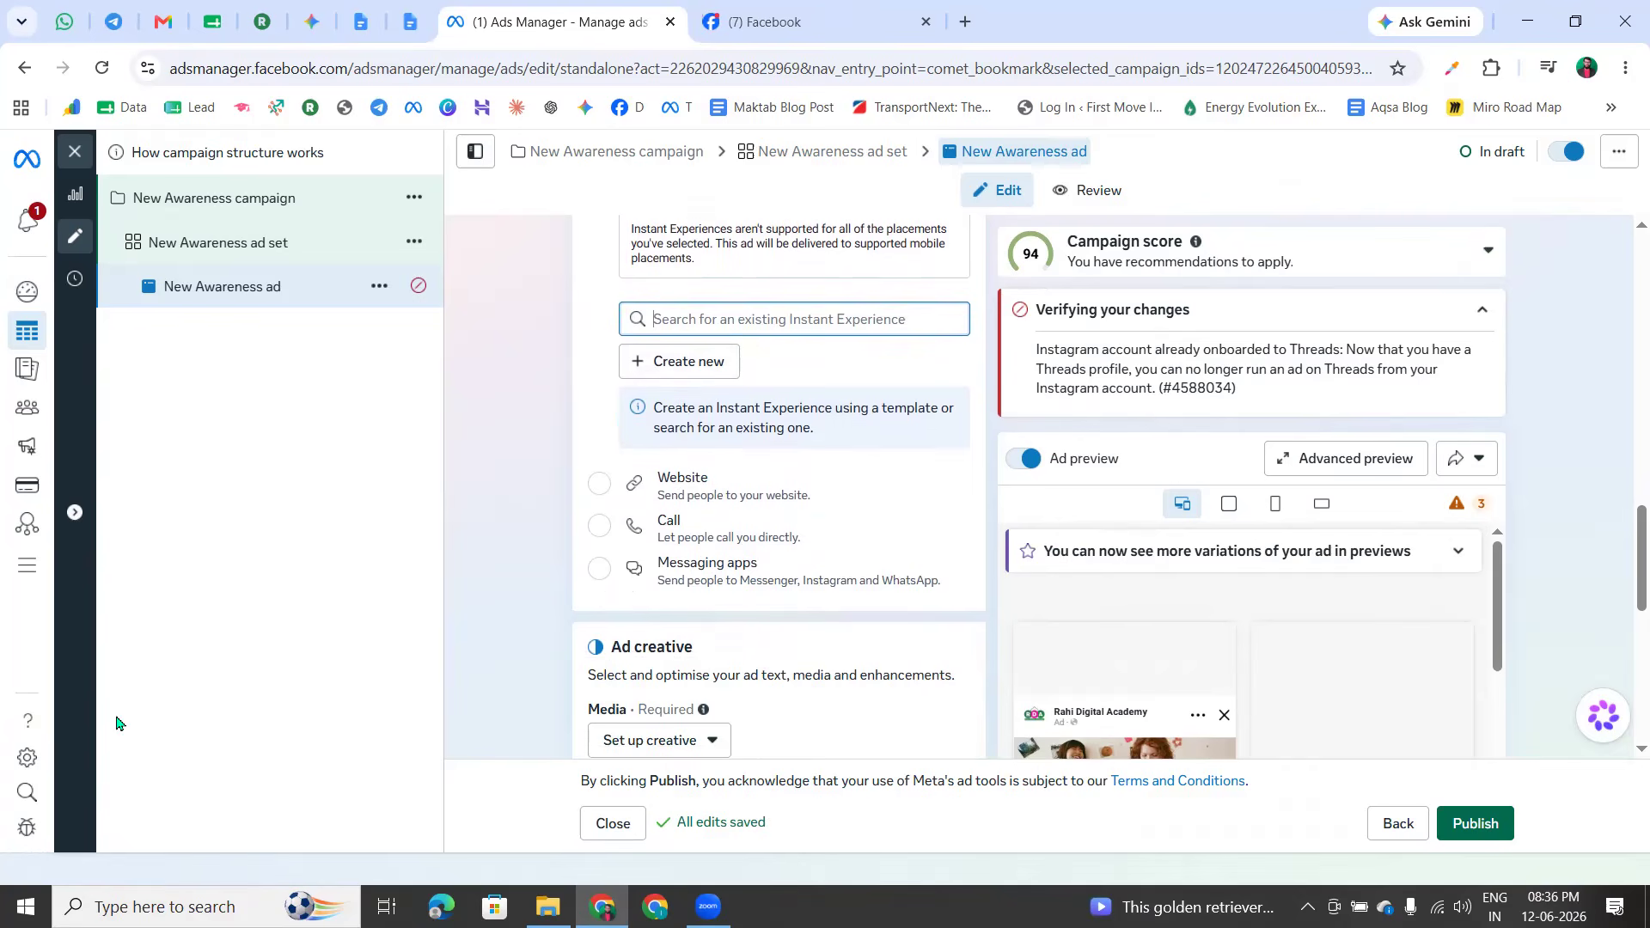
Sketch an ad box with a small button box, draw an arrow from it to the circled Website destination, and clear the marks
mouse_move(275, 364)
left_mouse_down()
mouse_move(453, 371)
mouse_move(213, 367)
mouse_move(318, 361)
left_mouse_up()
mouse_move(299, 527)
left_mouse_down()
mouse_move(366, 602)
mouse_move(251, 611)
mouse_move(314, 521)
mouse_move(565, 486)
left_mouse_up()
left_click(540, 478)
mouse_move(565, 487)
left_mouse_down()
mouse_move(539, 517)
mouse_move(623, 470)
mouse_move(560, 488)
left_mouse_up()
left_click(617, 461)
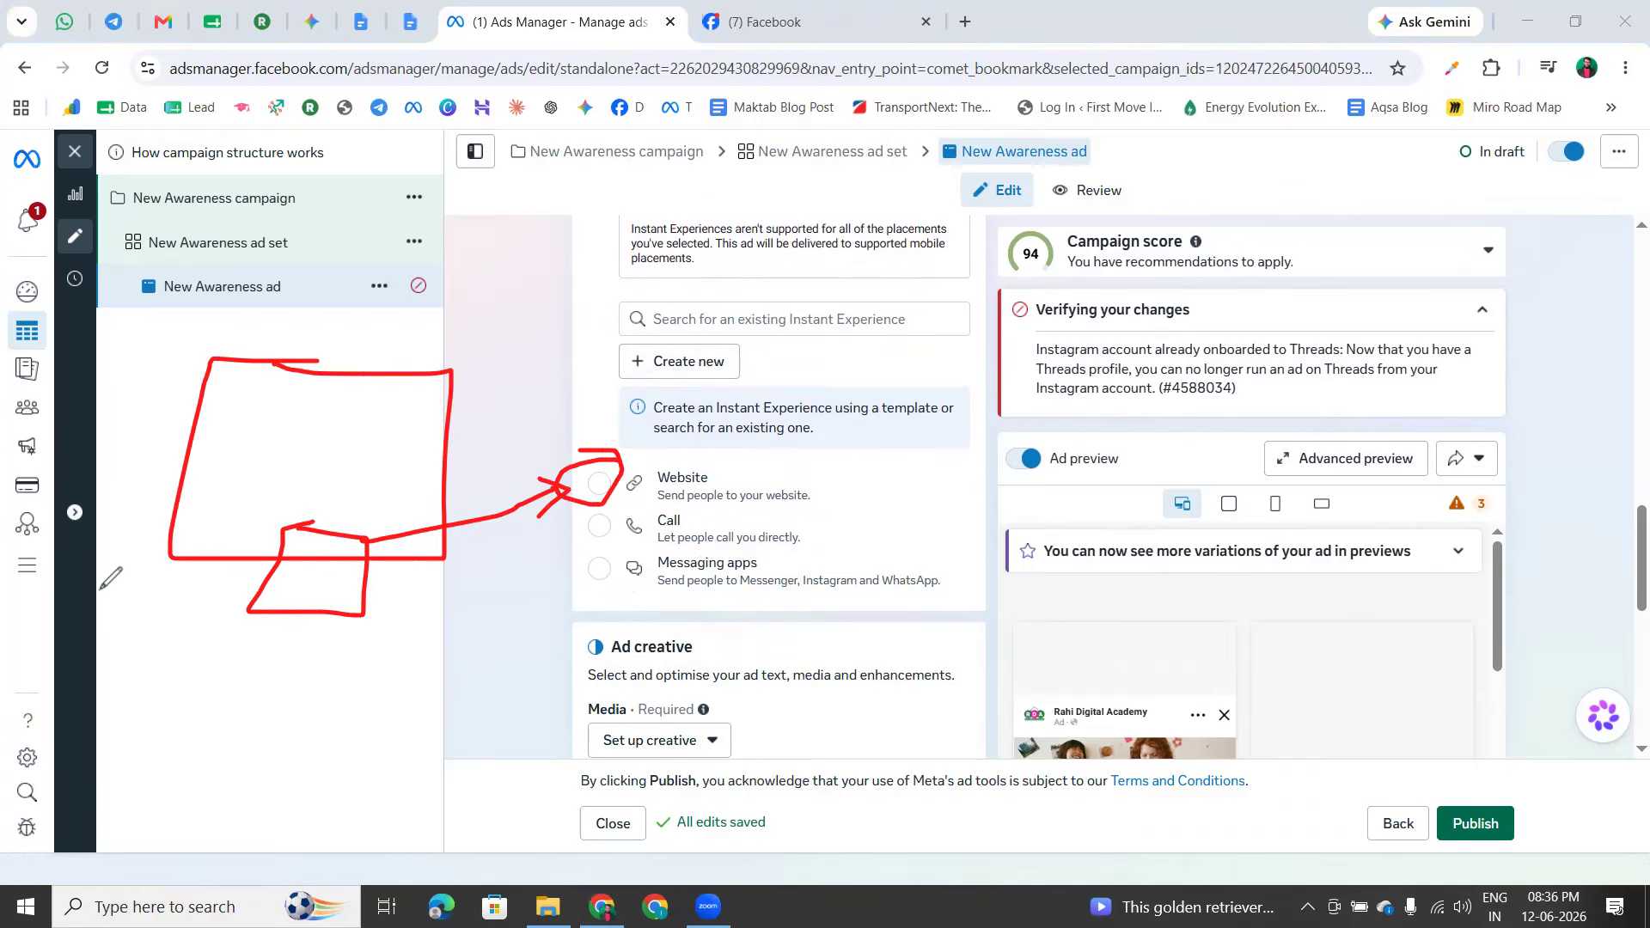
left_click(607, 507)
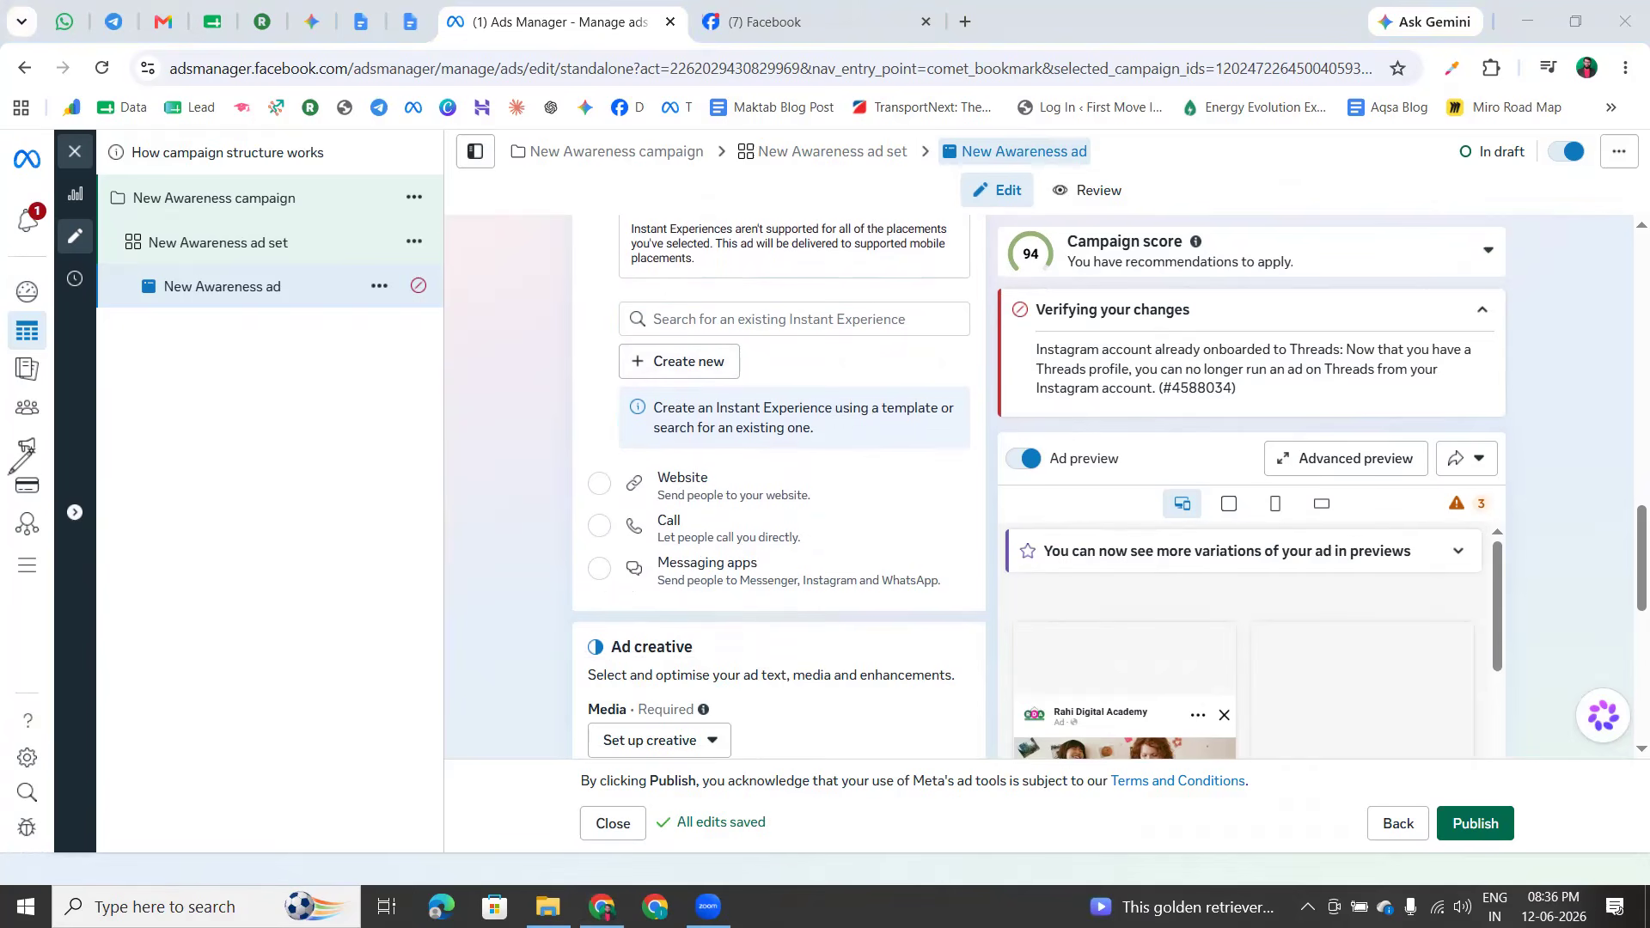
Set the ad destination to Website and highlight the Website URL label
left_click(599, 484)
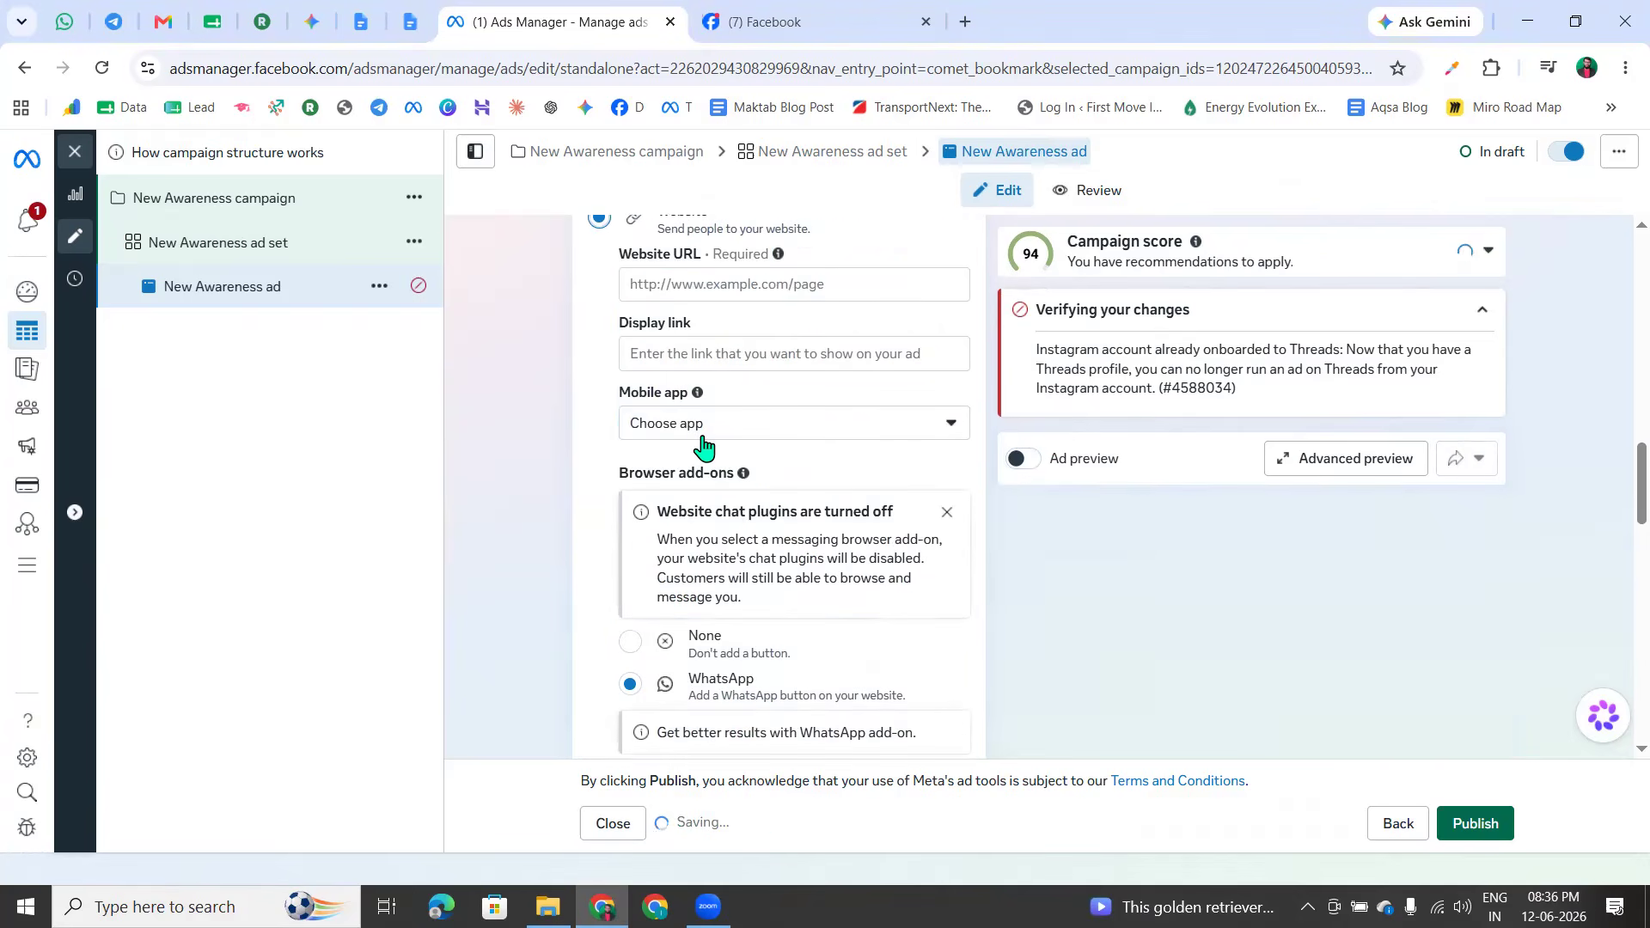
scroll(649, 464, "up", 2)
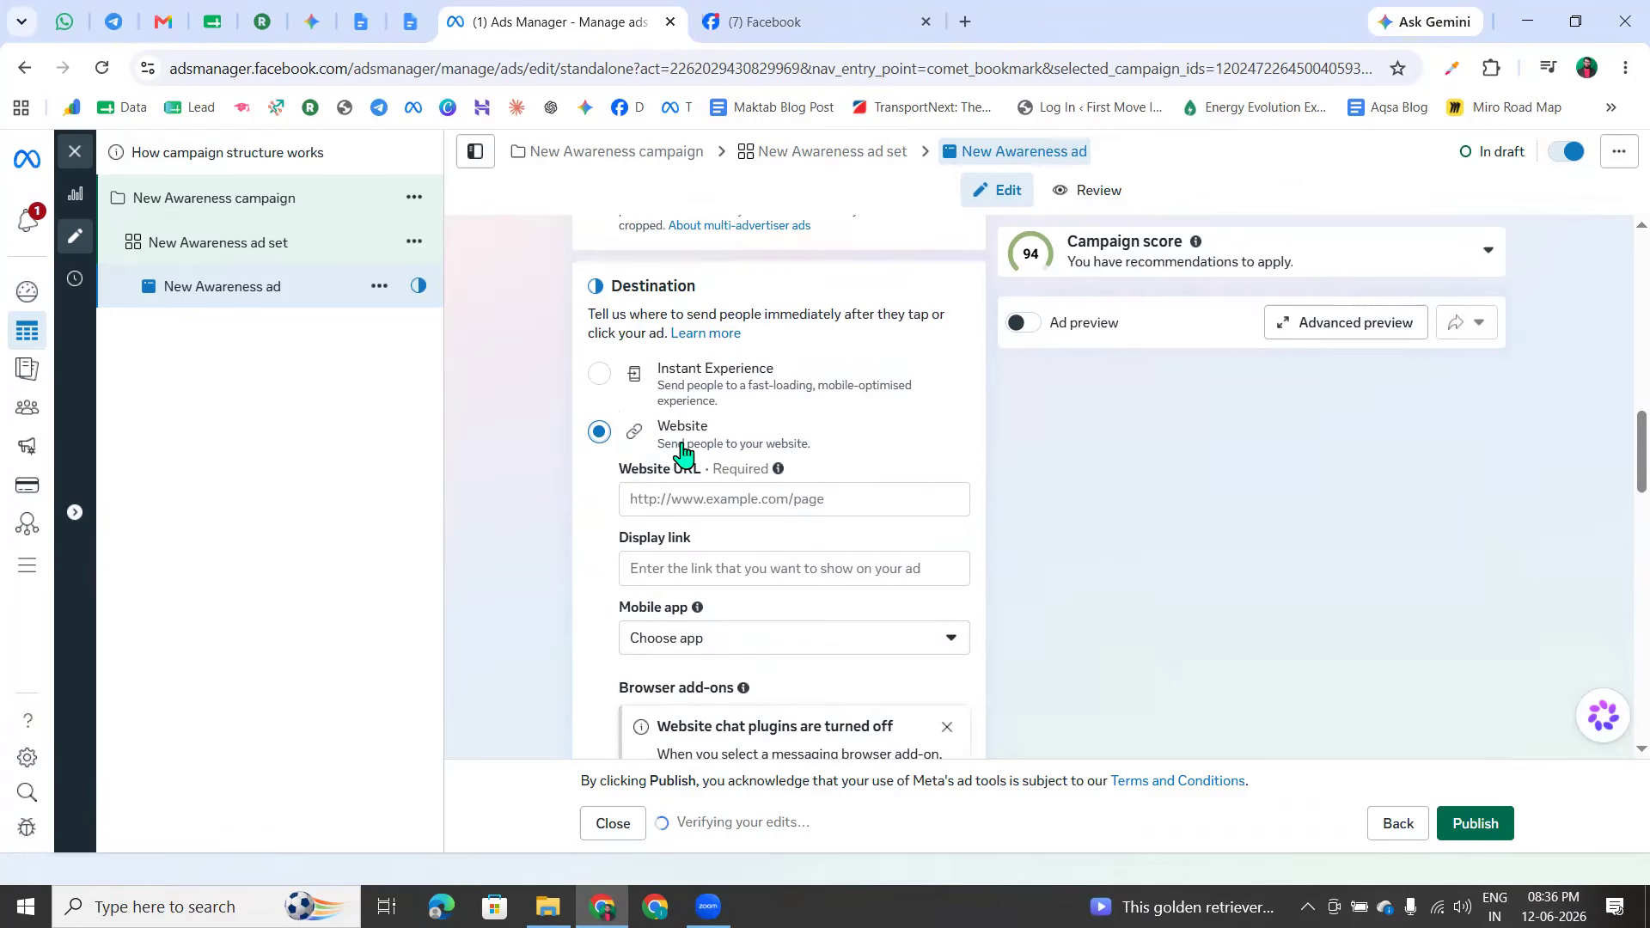
left_click_drag(608, 468, 711, 482)
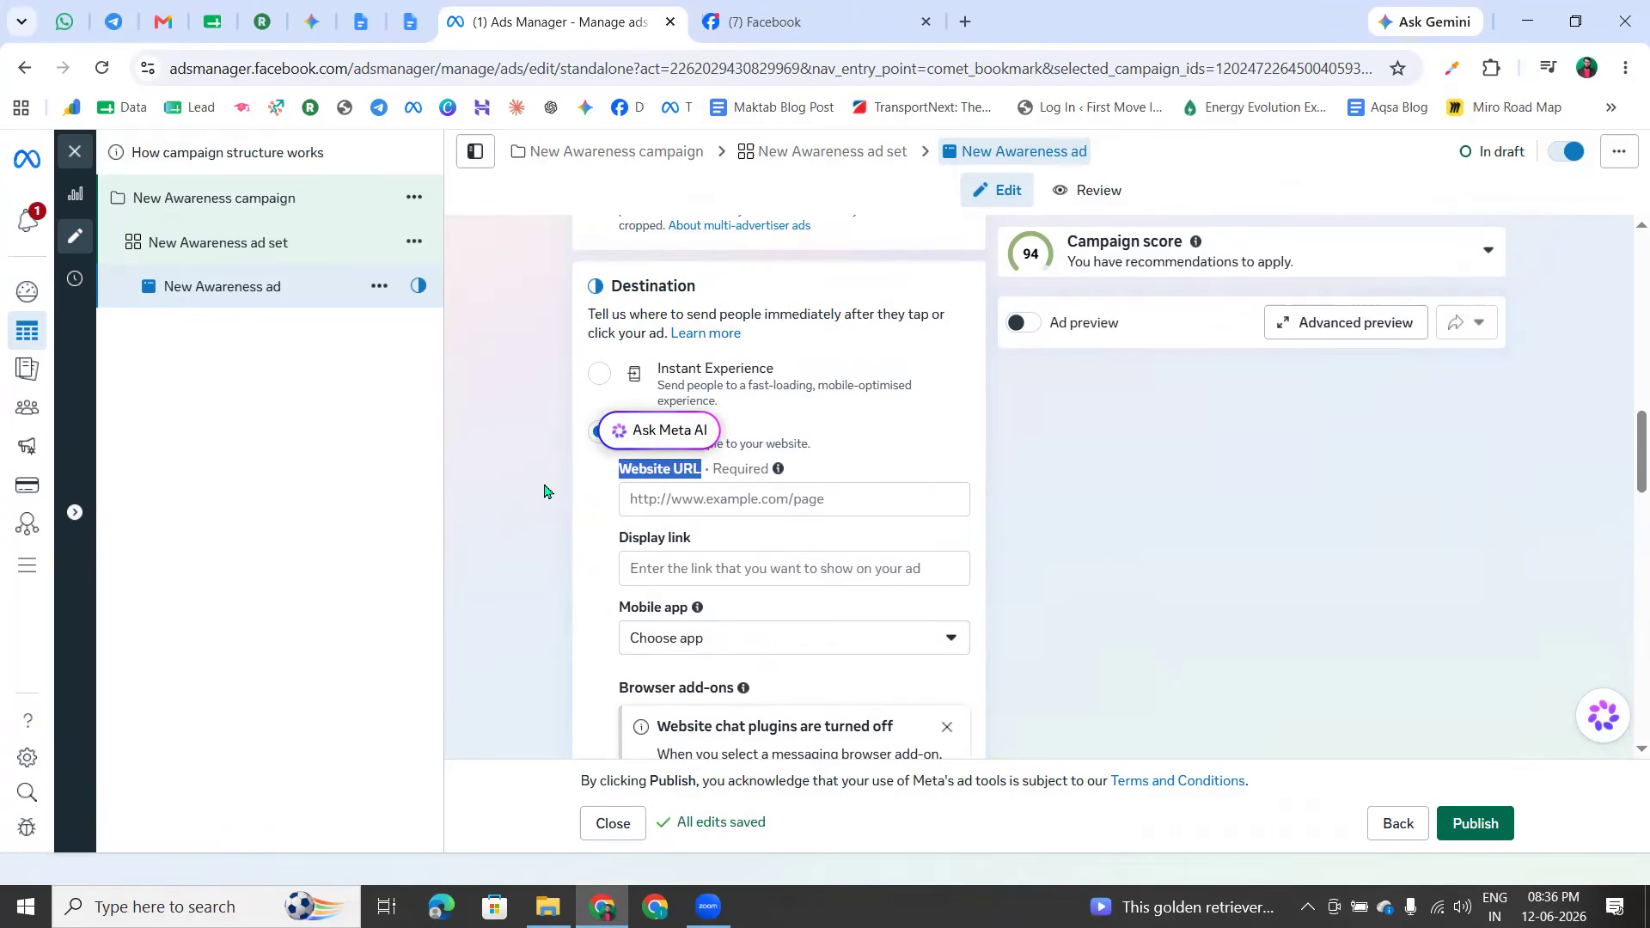
left_click(544, 490)
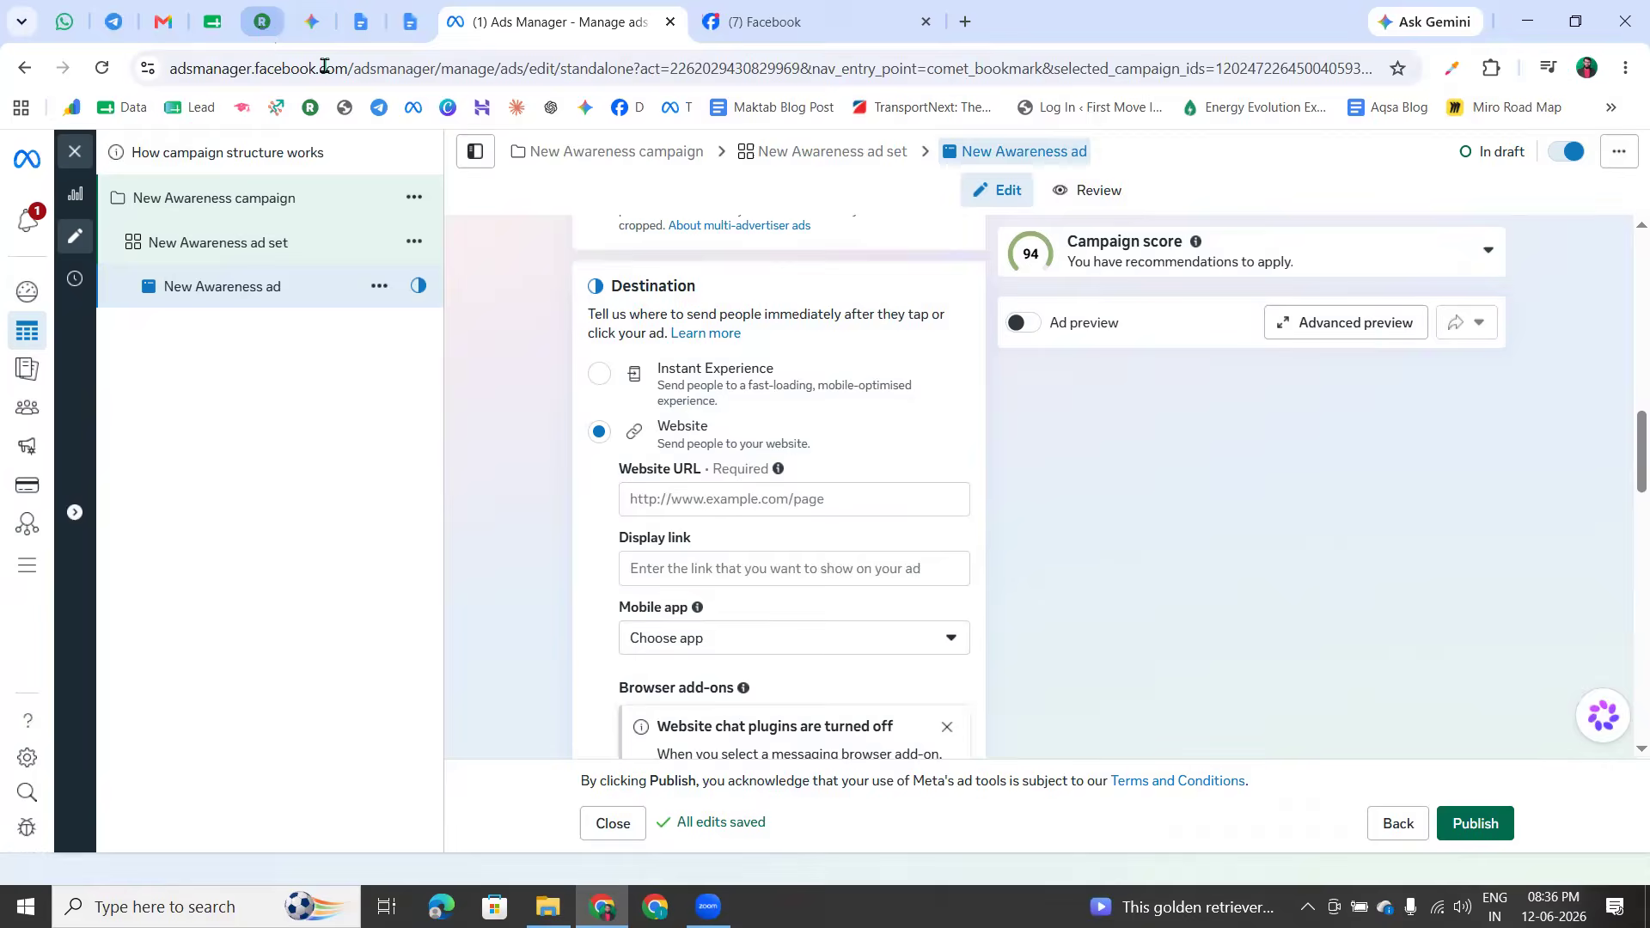
left_click(263, 22)
left_click_drag(334, 76, 140, 49)
key("ctrl+c")
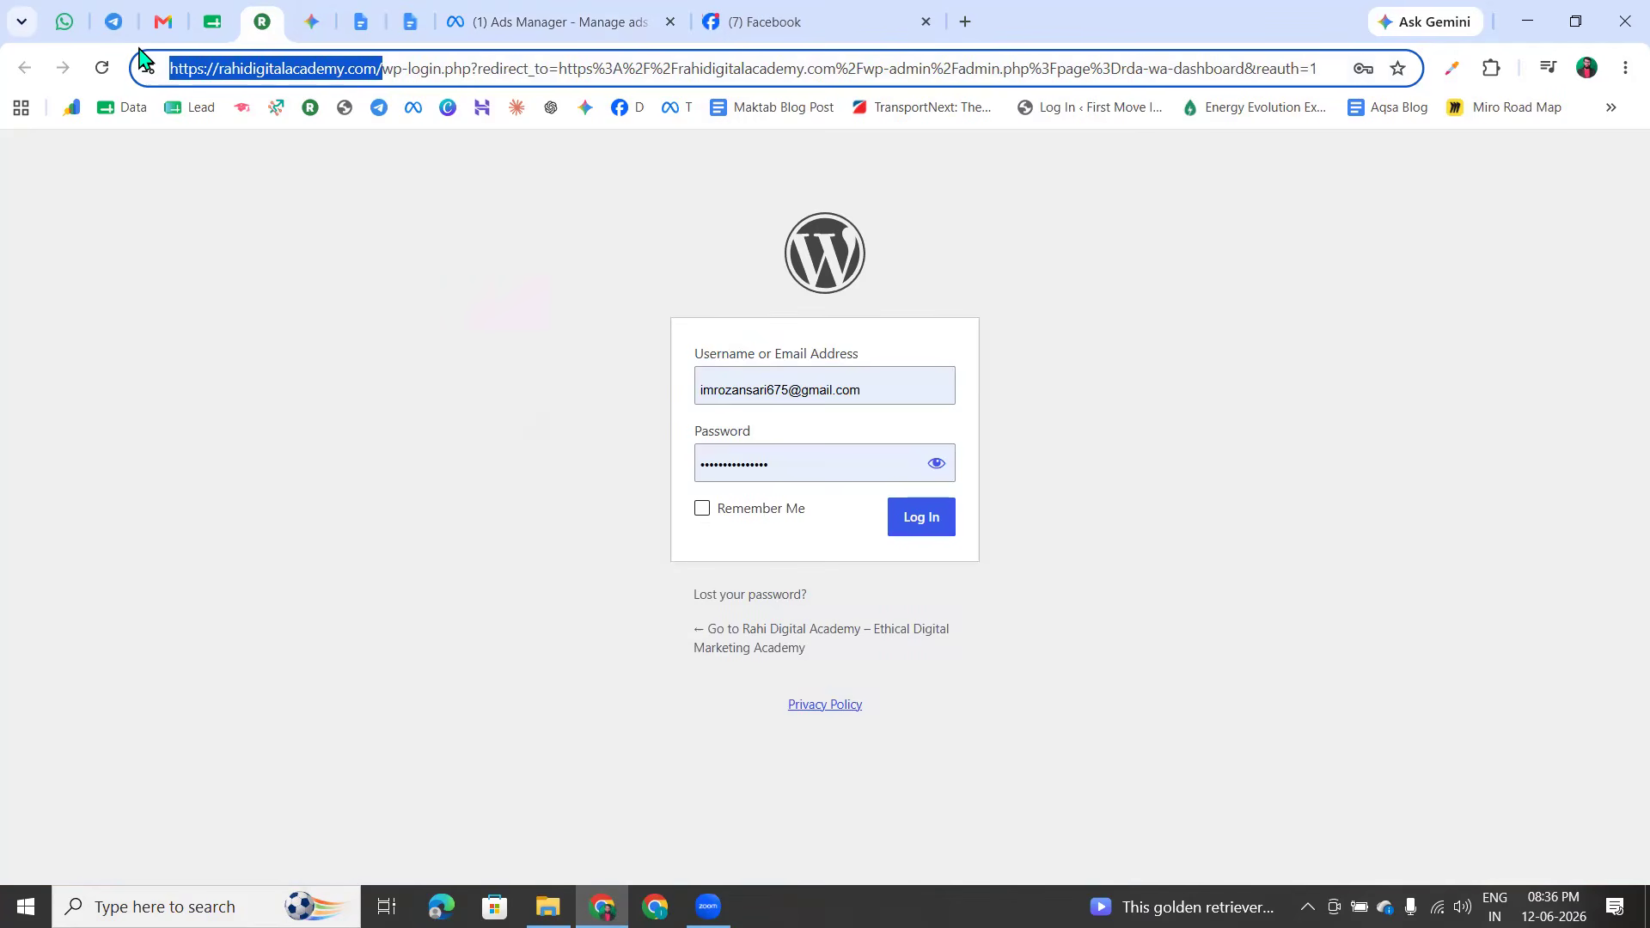
left_click(547, 25)
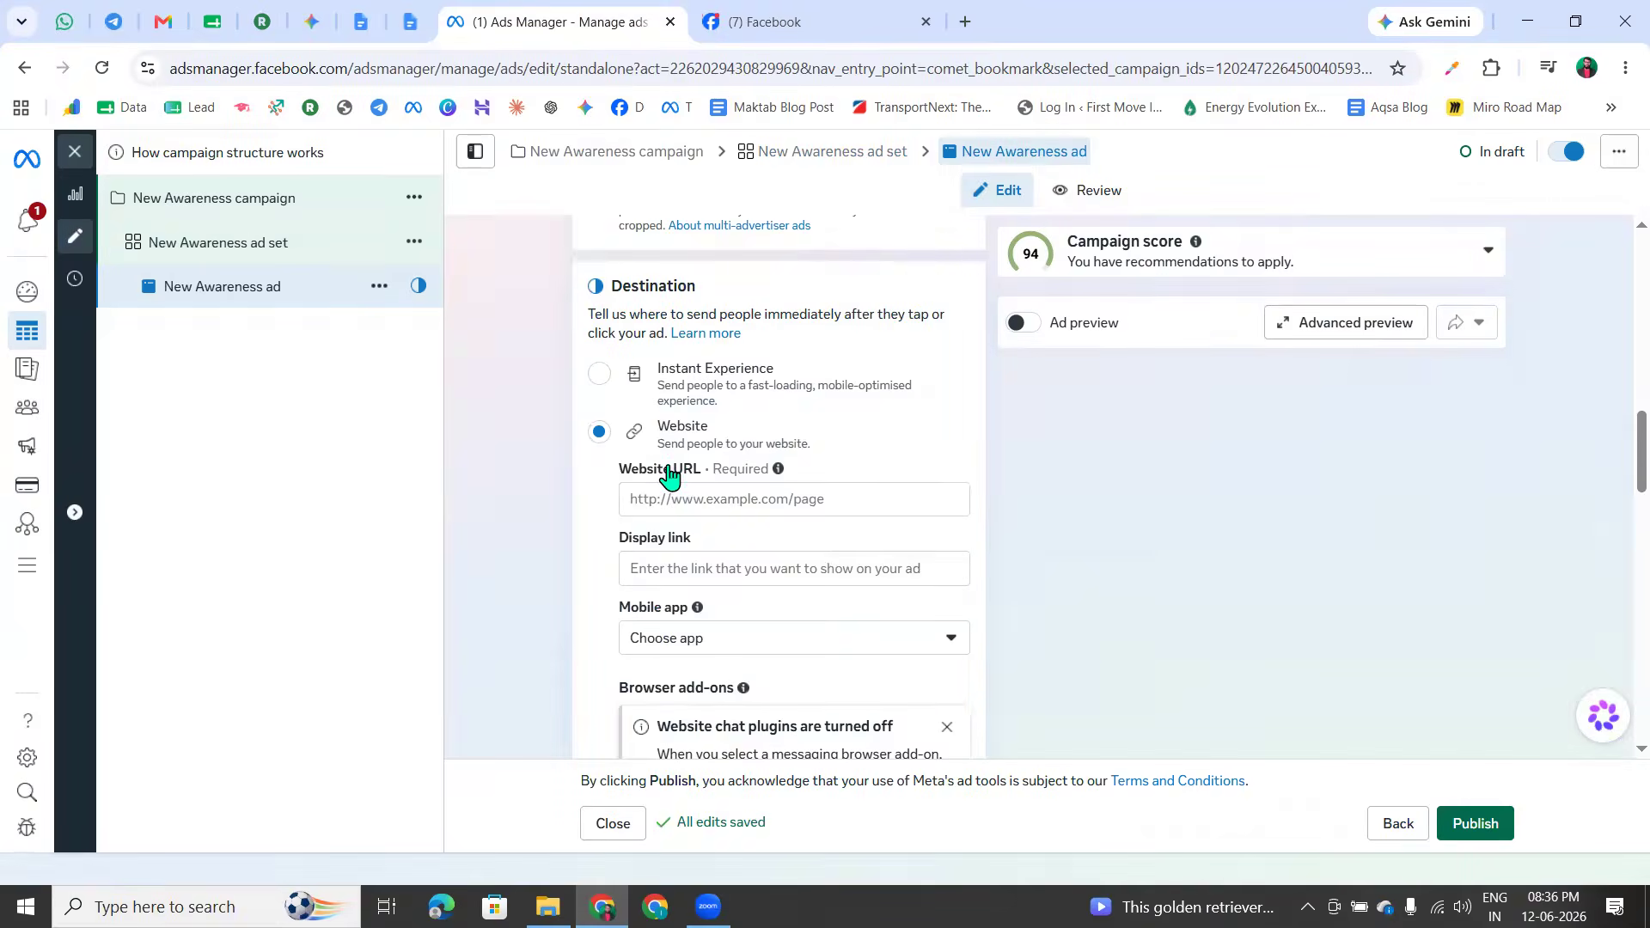
left_click(692, 499)
key("ctrl+v")
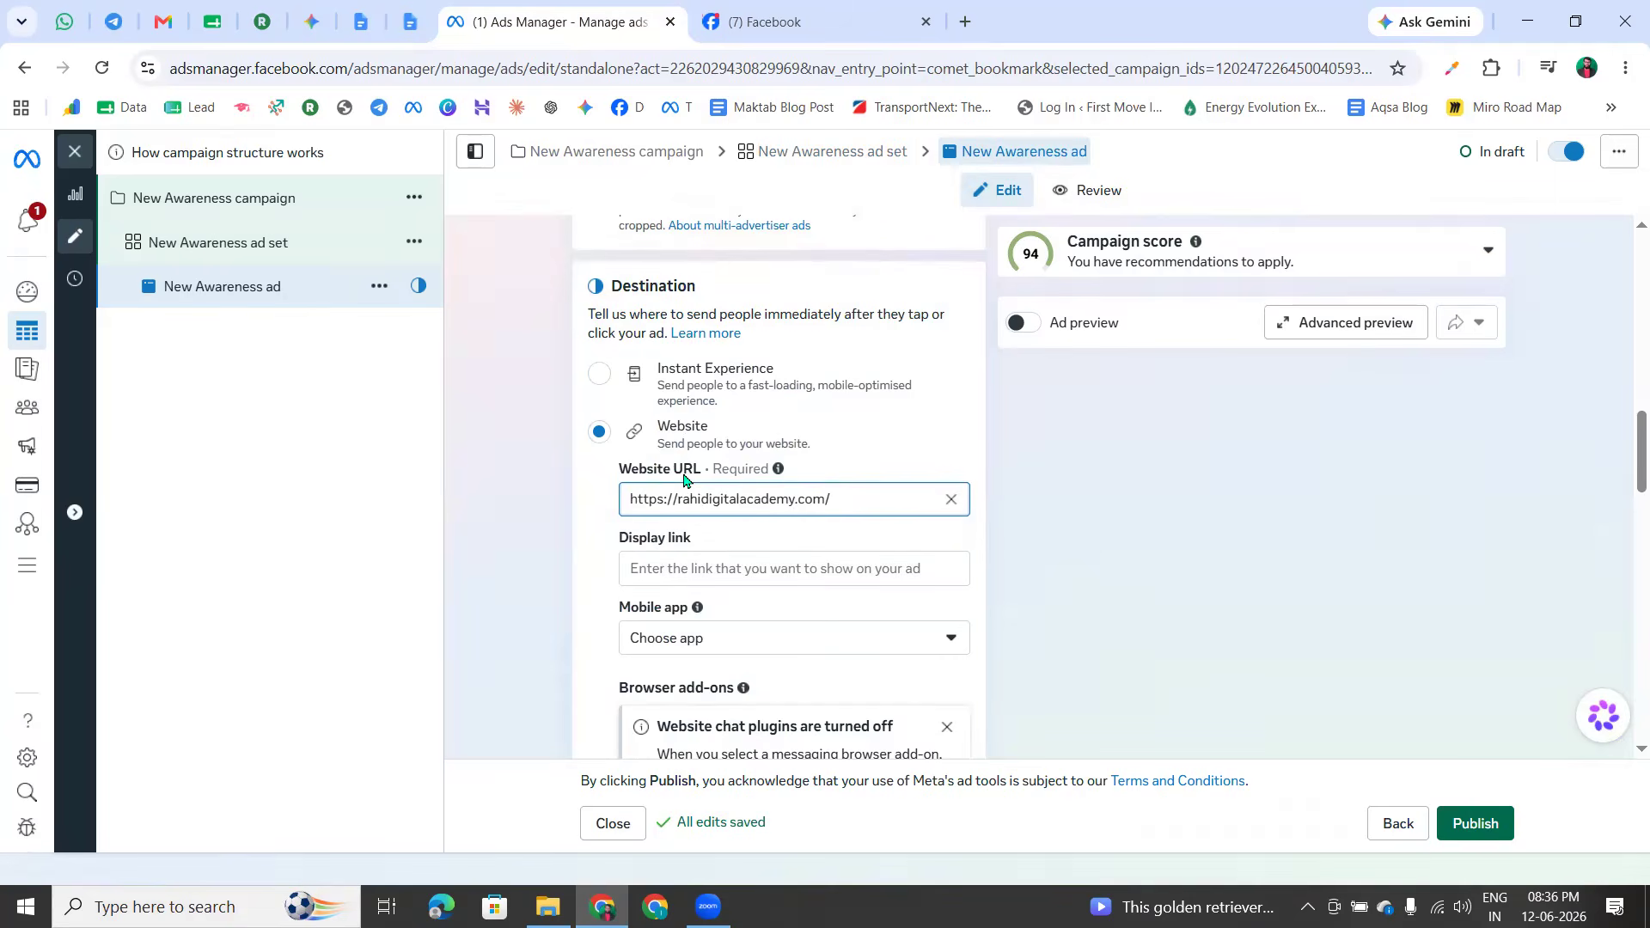
left_click(599, 530)
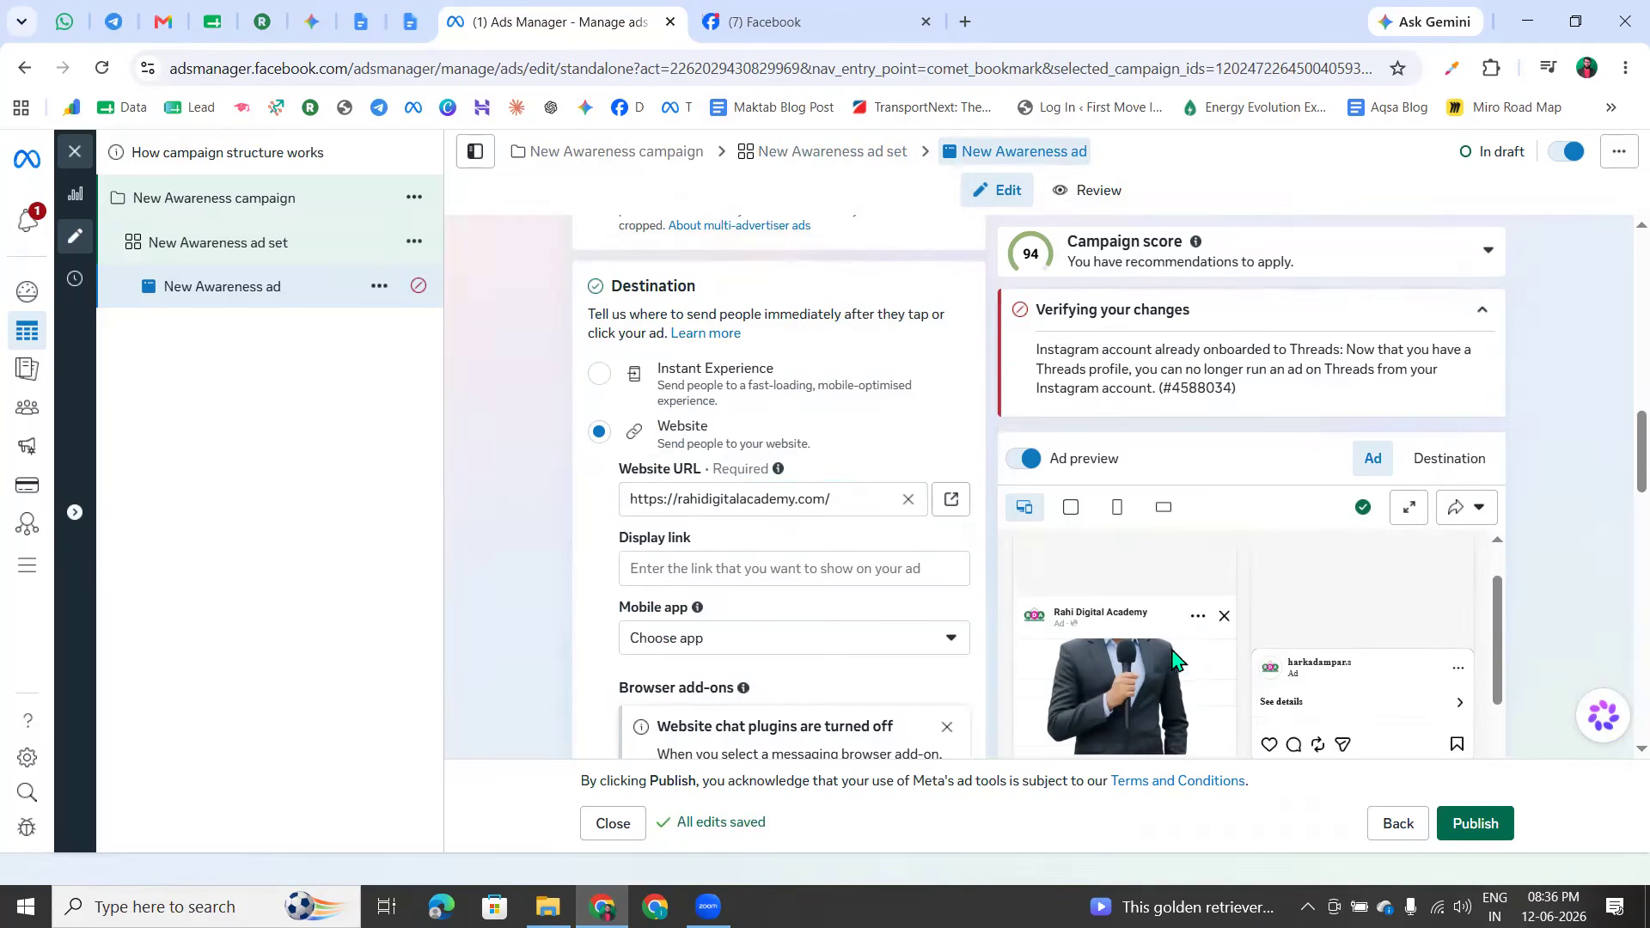
Highlight the domain in the Website URL and circle the matching rahidigitalacademy.com link in the ad preview
scroll(1234, 651, "down", 3)
scroll(1117, 632, "up", 2)
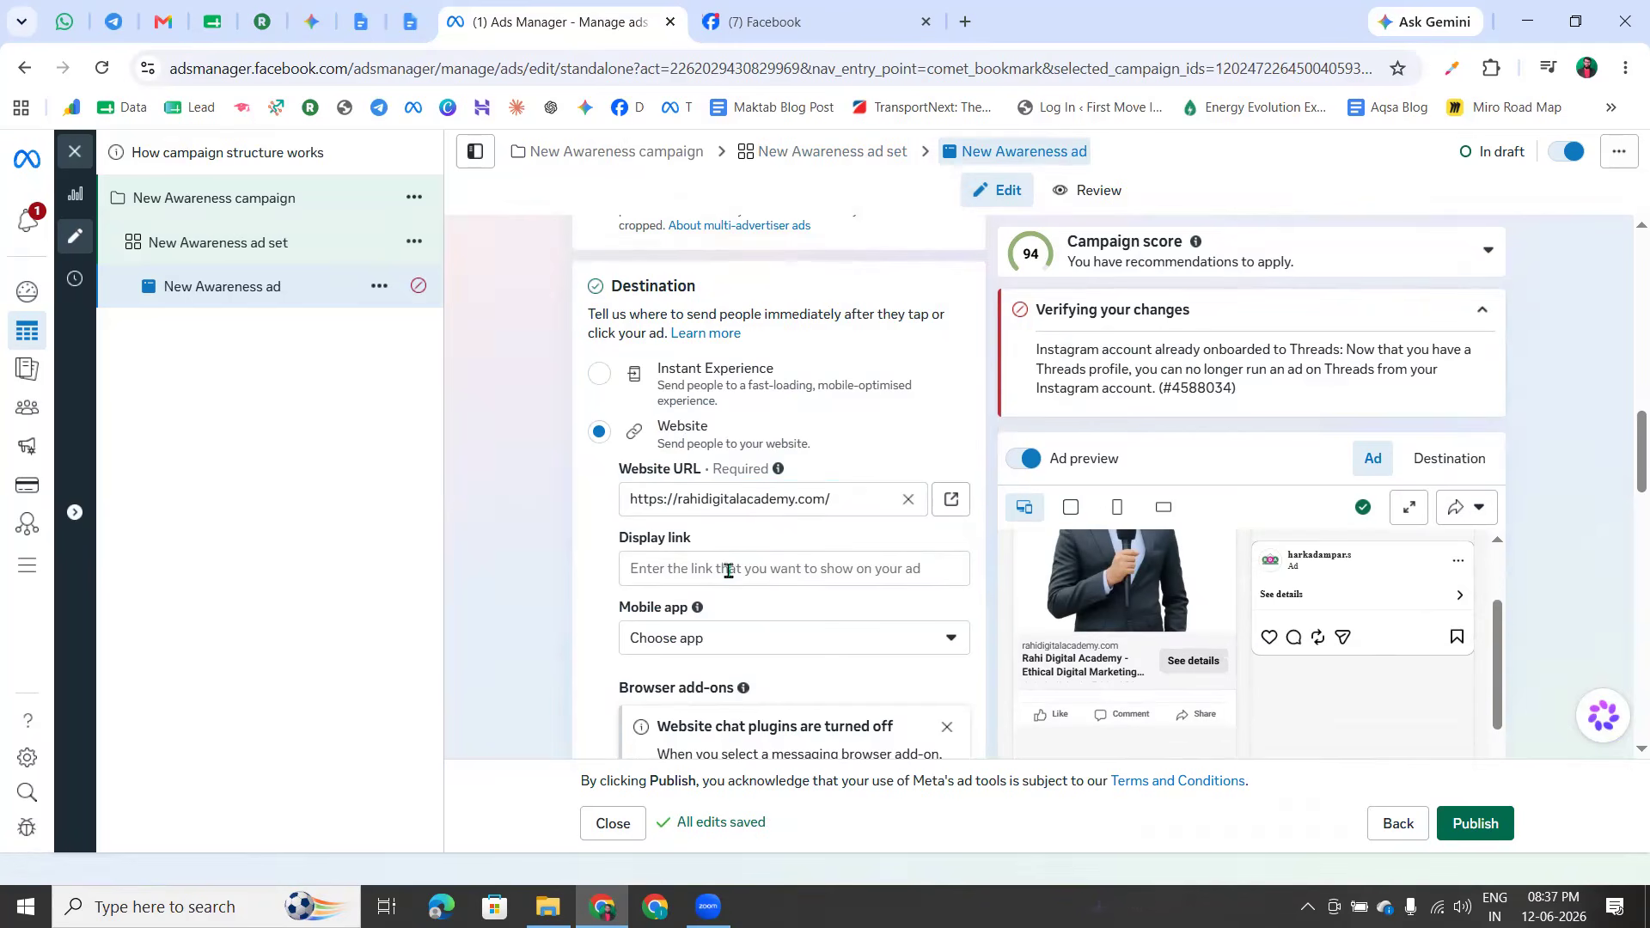
left_click_drag(673, 498, 798, 499)
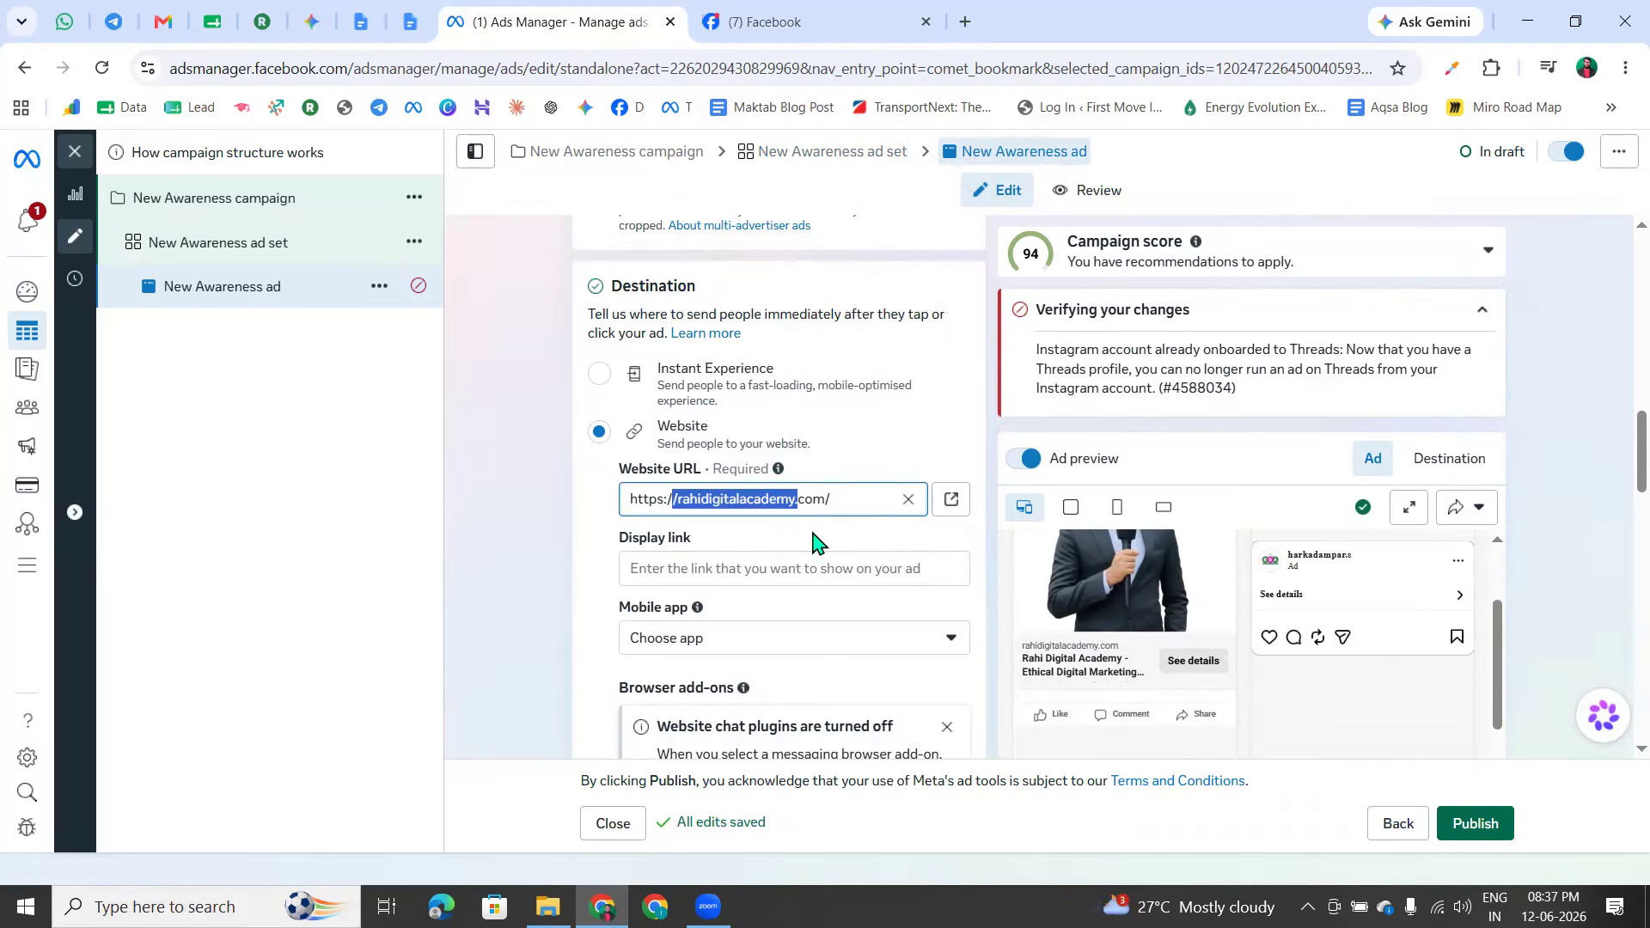
scroll(1031, 585, "down", 1)
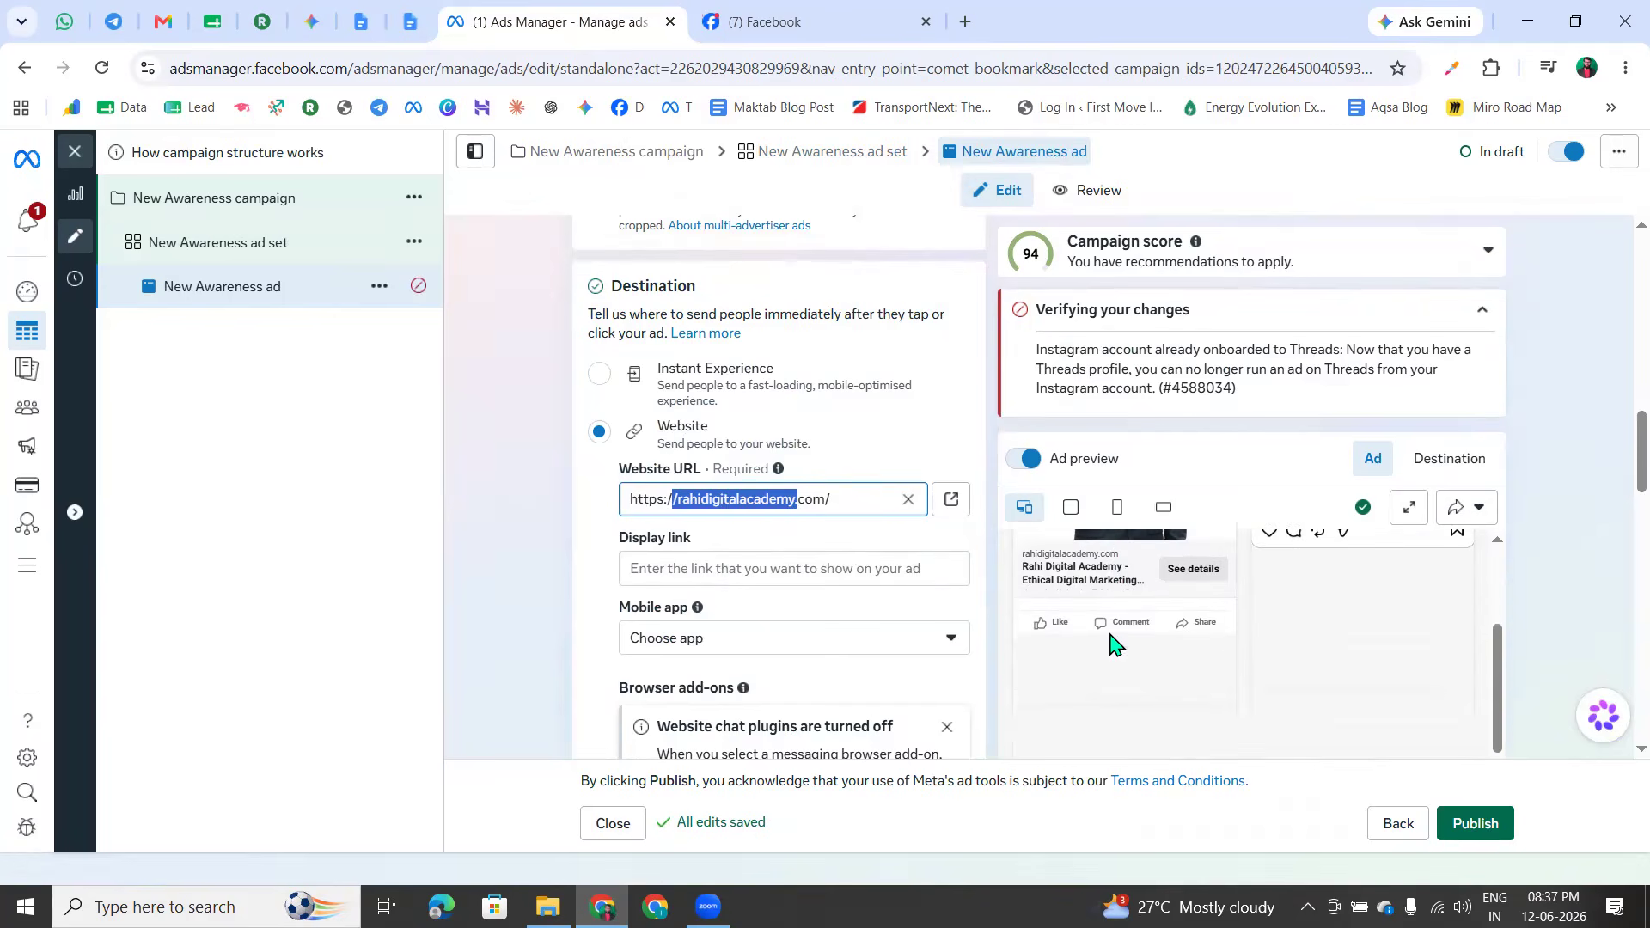
left_click(1025, 560)
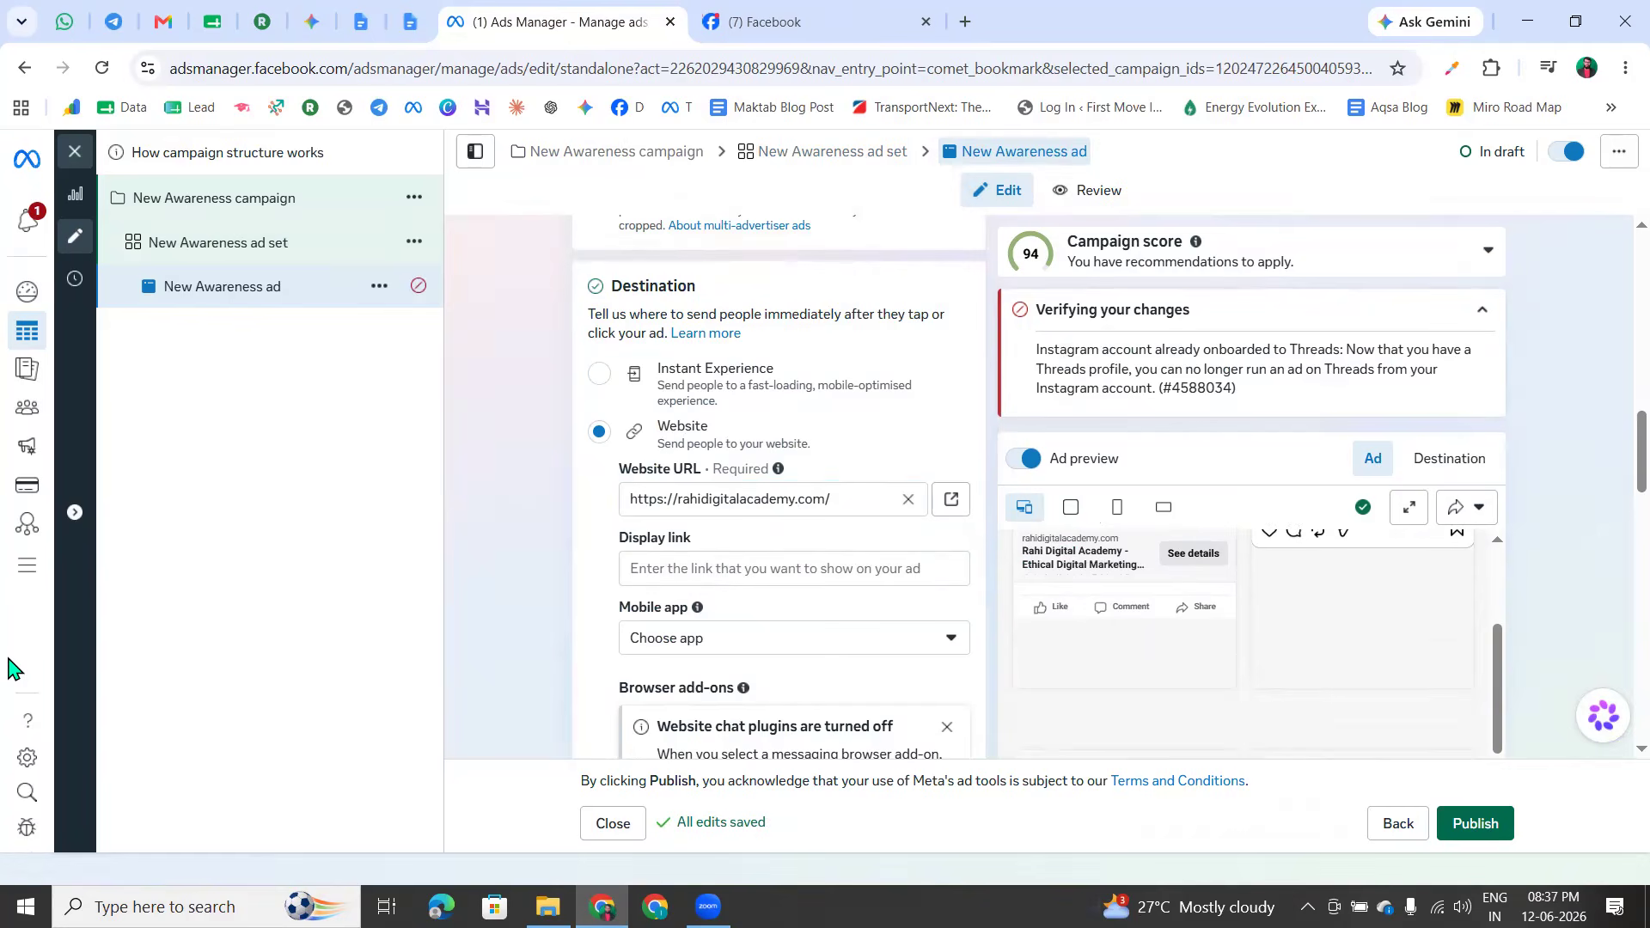
mouse_move(1023, 543)
left_mouse_down()
mouse_move(1117, 533)
mouse_move(1031, 521)
mouse_move(1032, 543)
left_mouse_up()
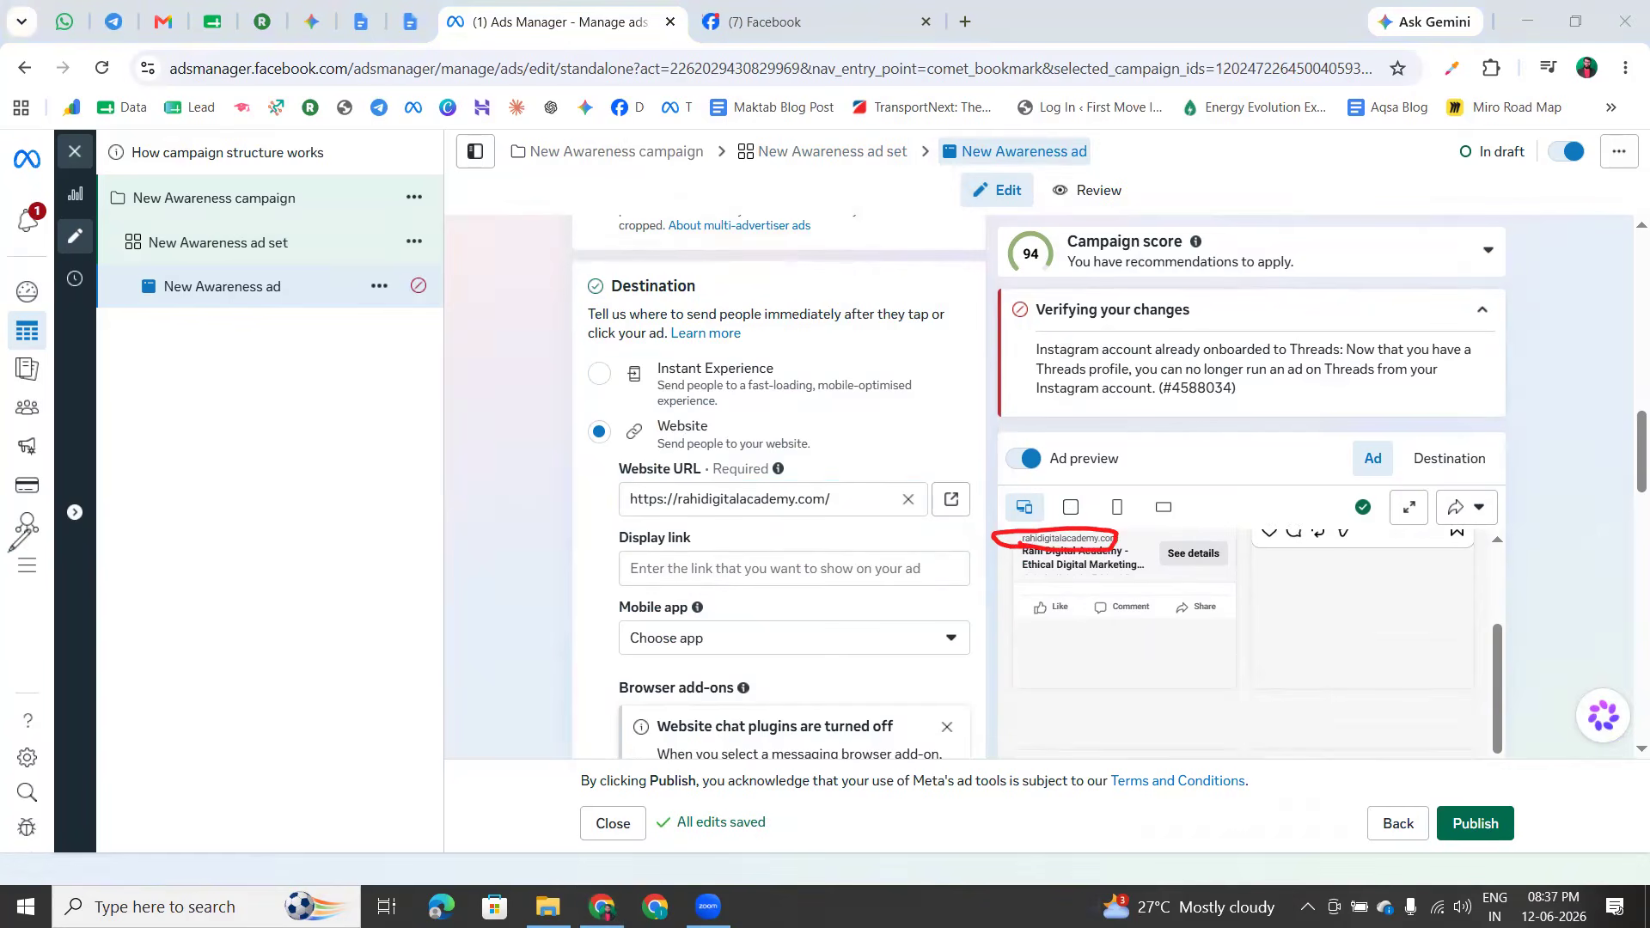
Clear the drawn marks and enter rahidigital.com as the ad's display link
left_click(144, 593)
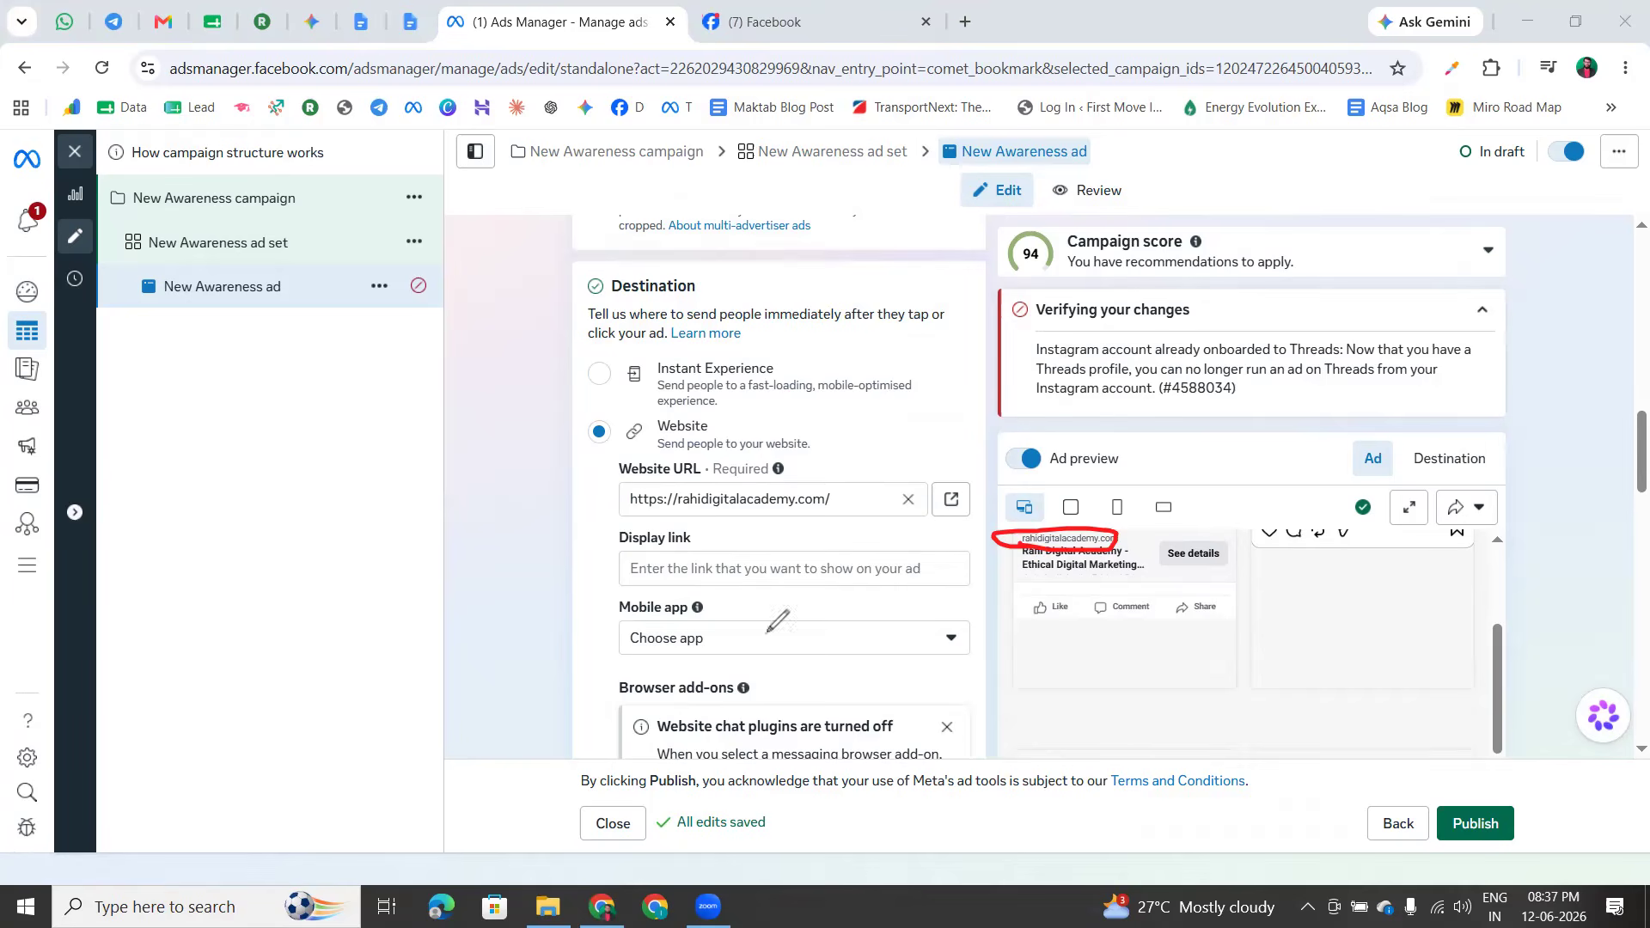
left_click(774, 564)
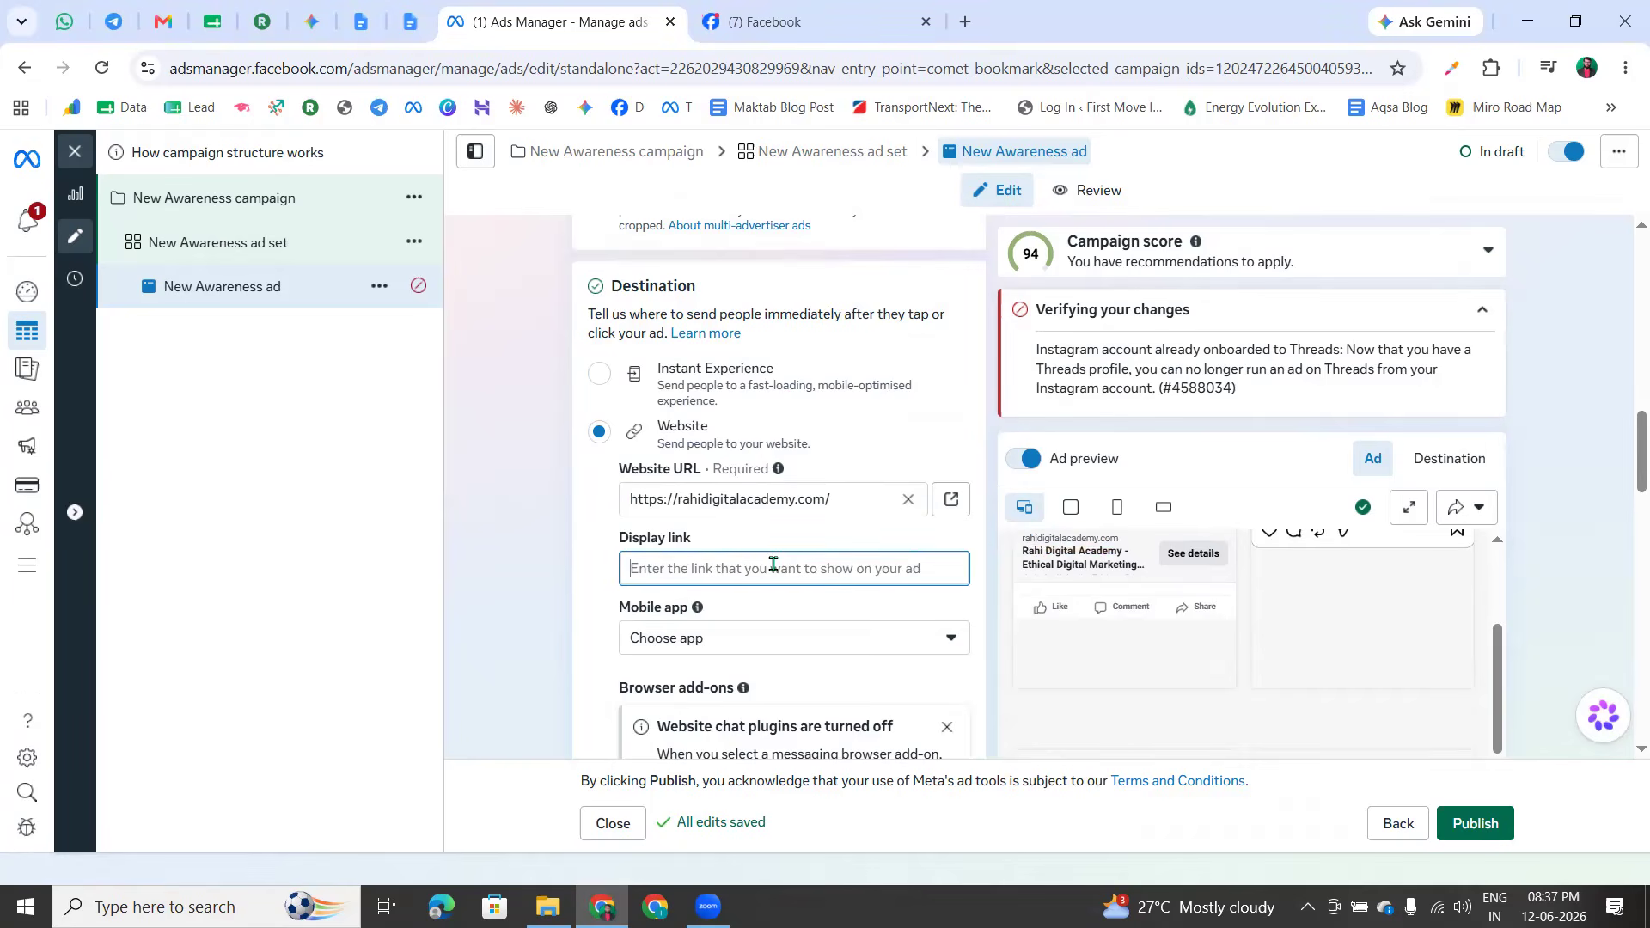
type("rahidigital.o")
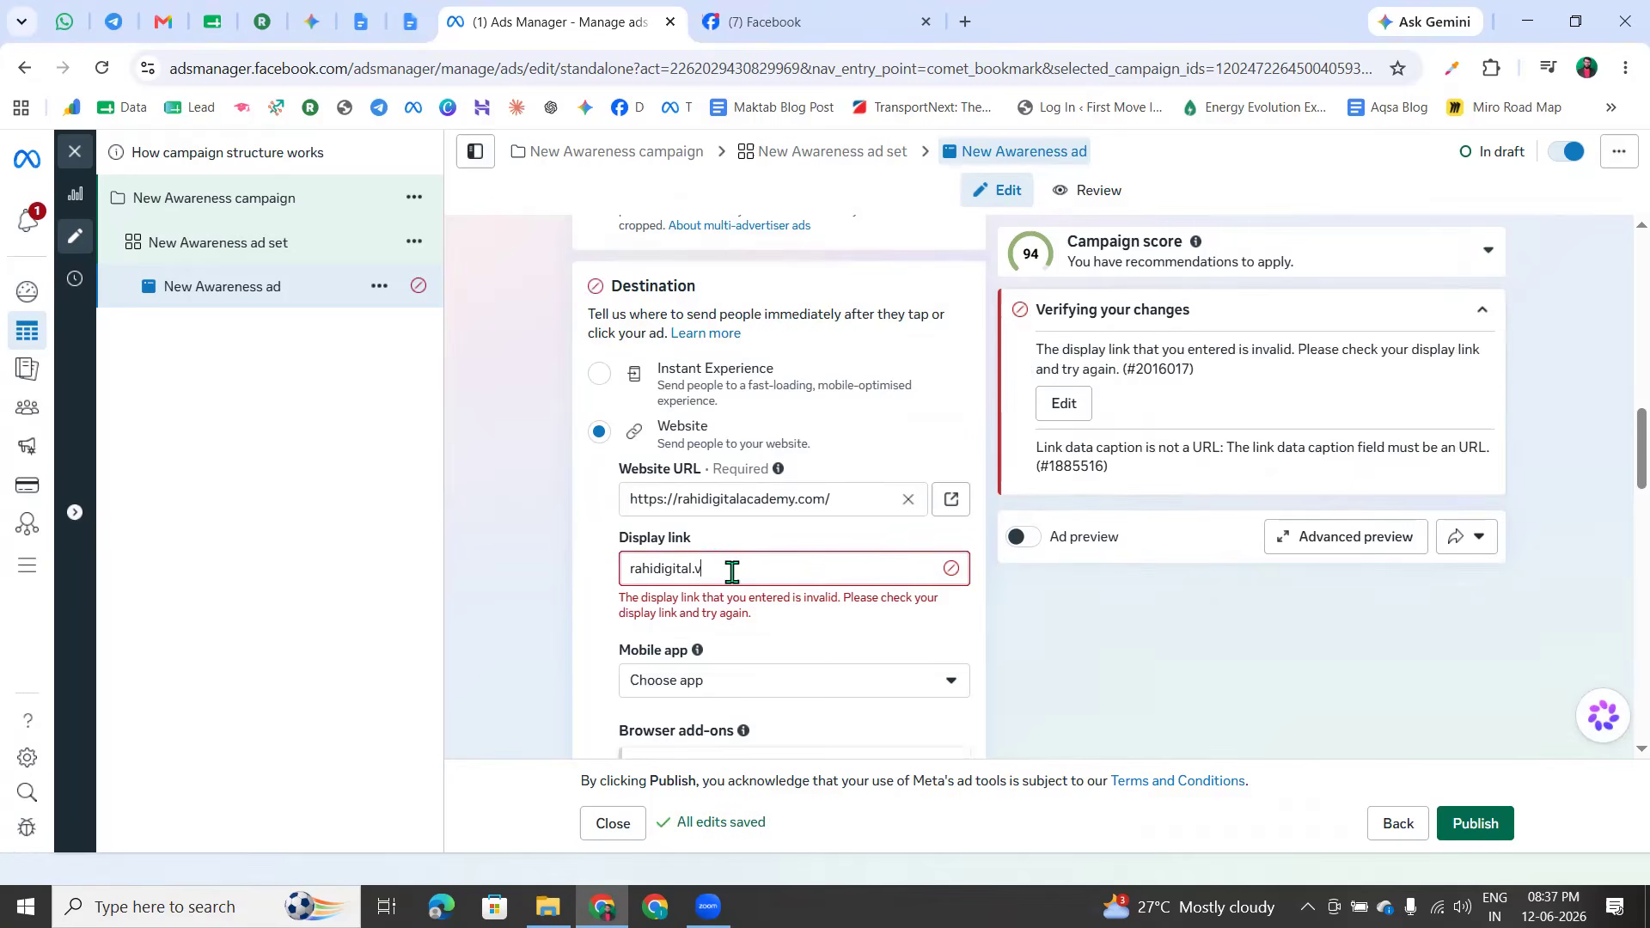
key("BackSpace")
type("m")
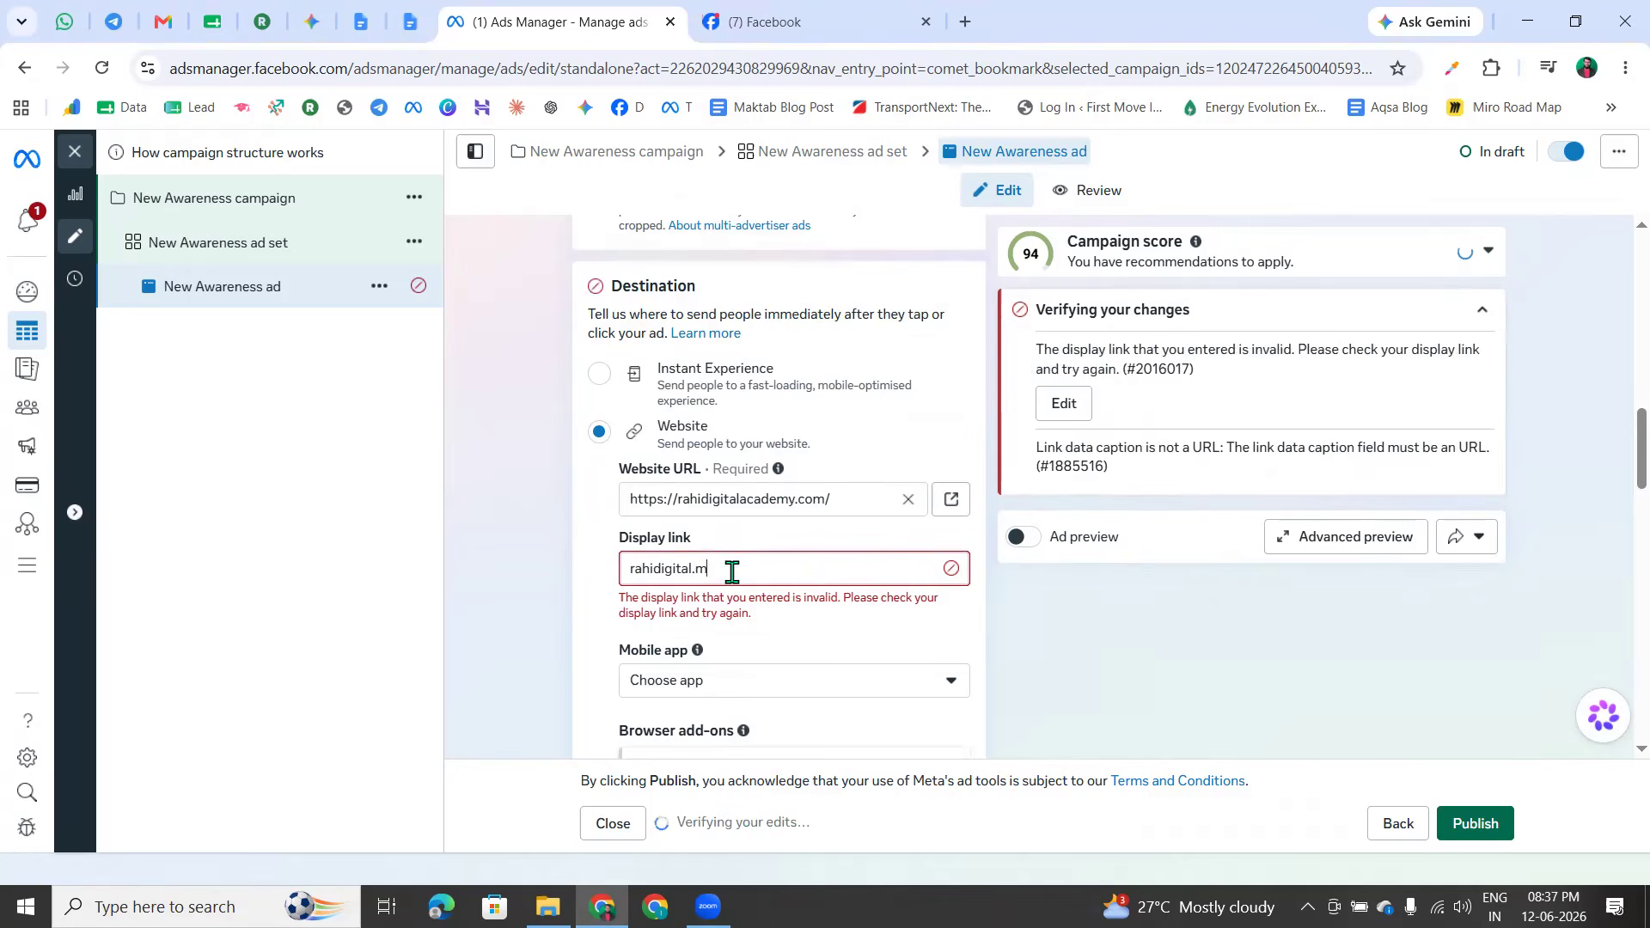
key("BackSpace")
type("com")
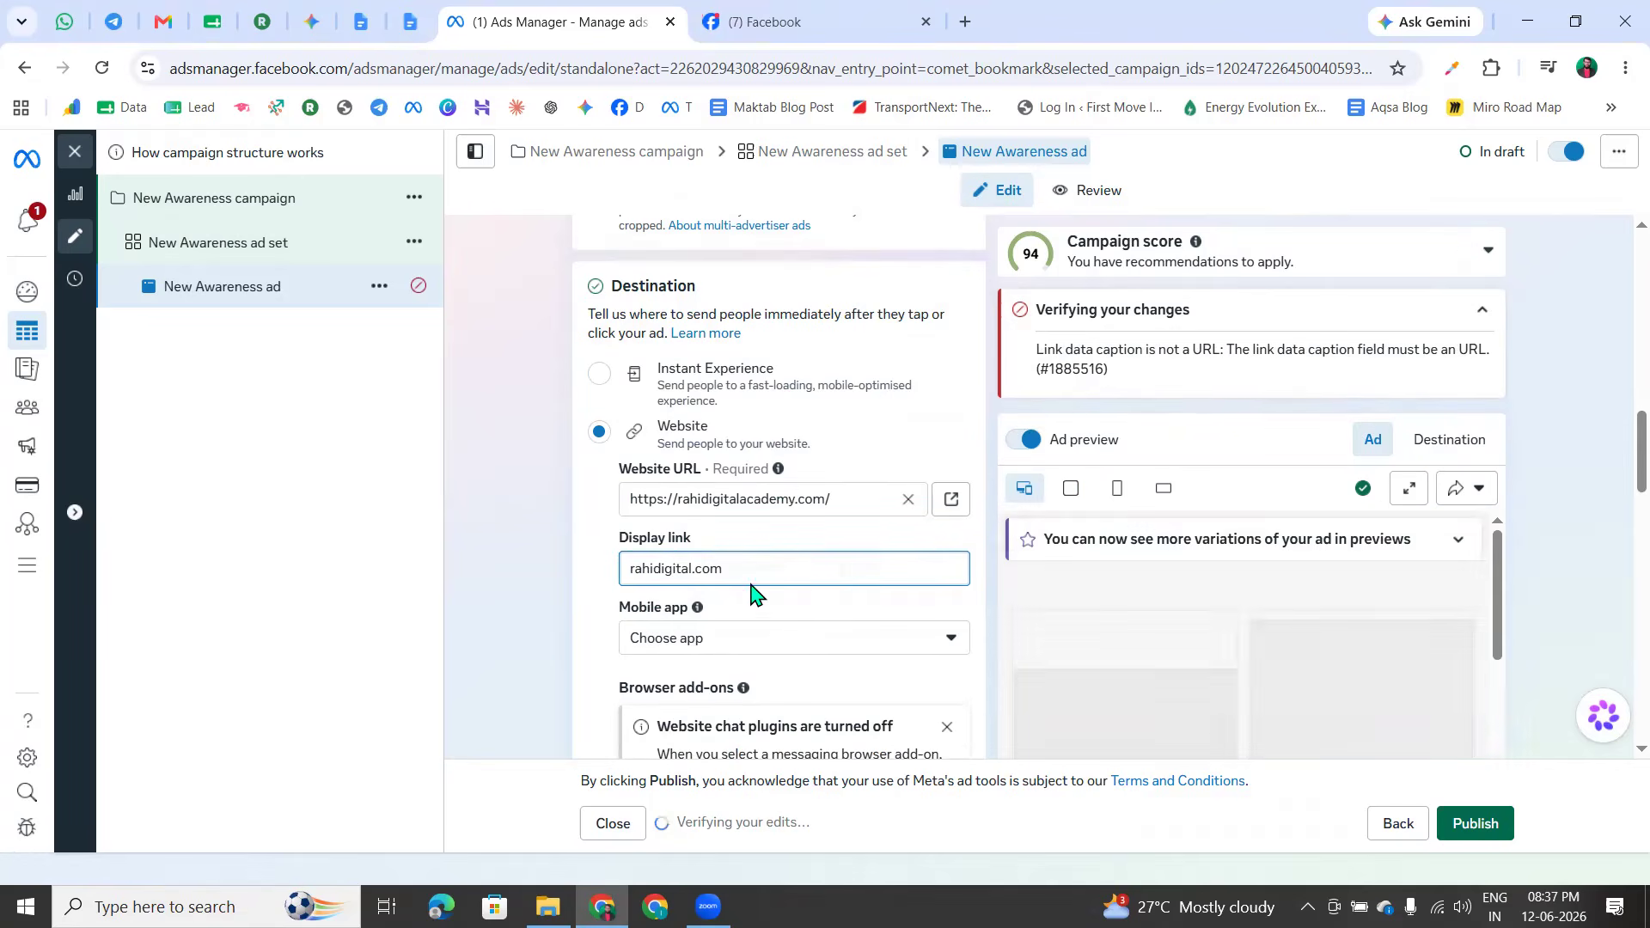
scroll(1099, 665, "down", 2)
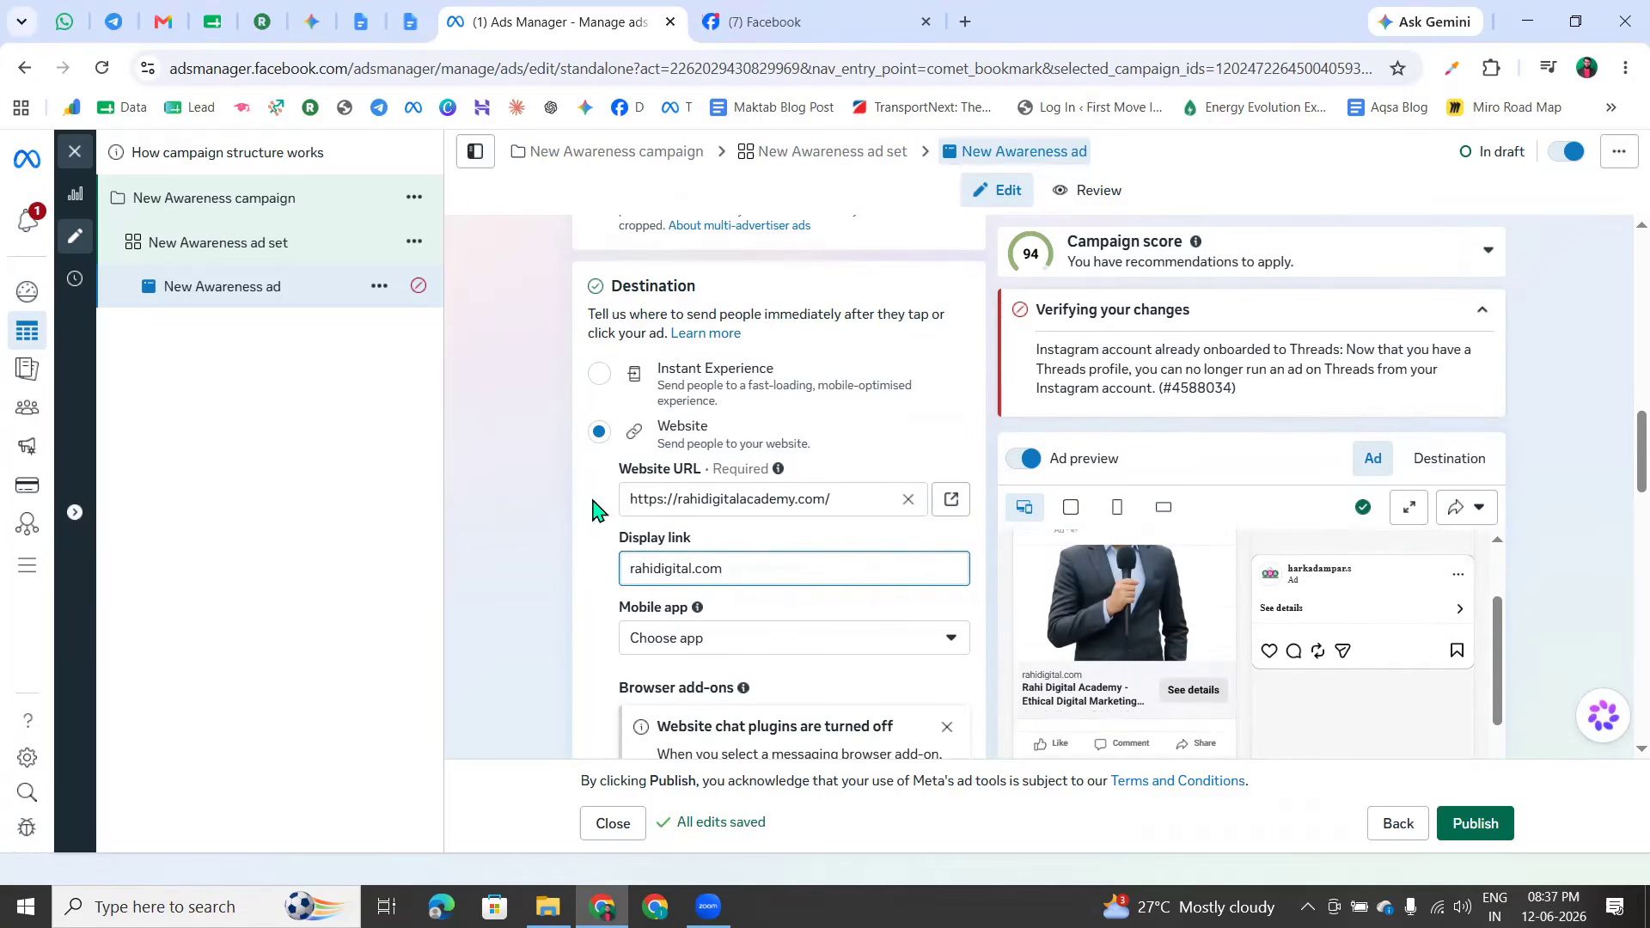
Highlight the Website URL and the display link in turn to compare the two addresses
triple_click(705, 501)
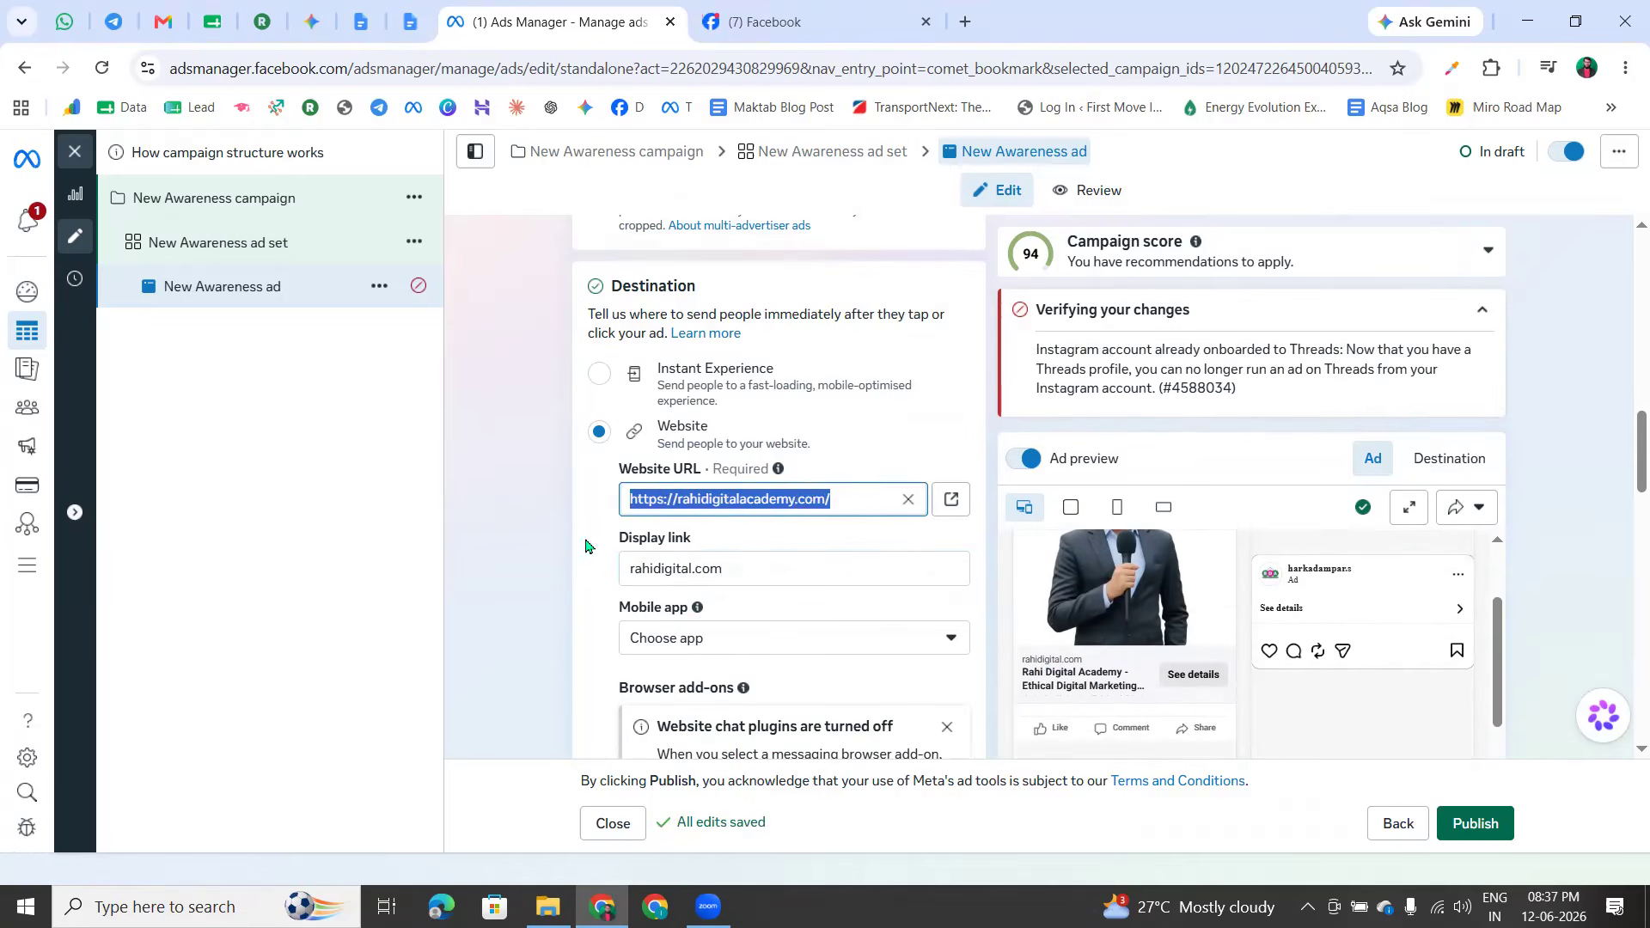
left_click(689, 568)
double_click(689, 568)
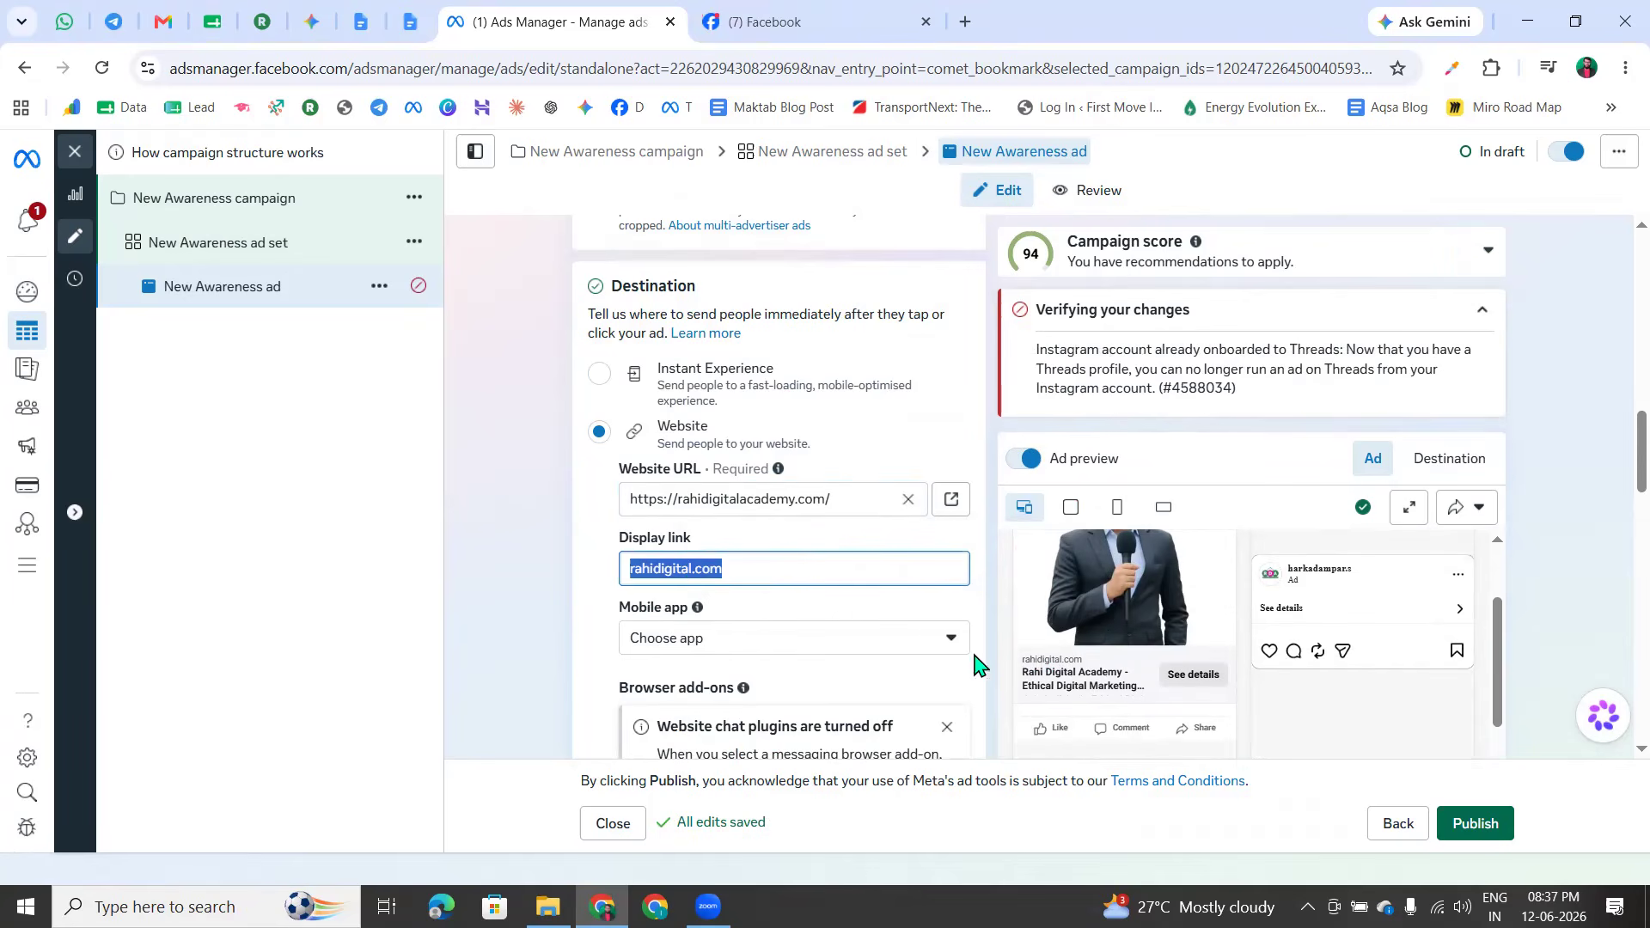
left_click(507, 585)
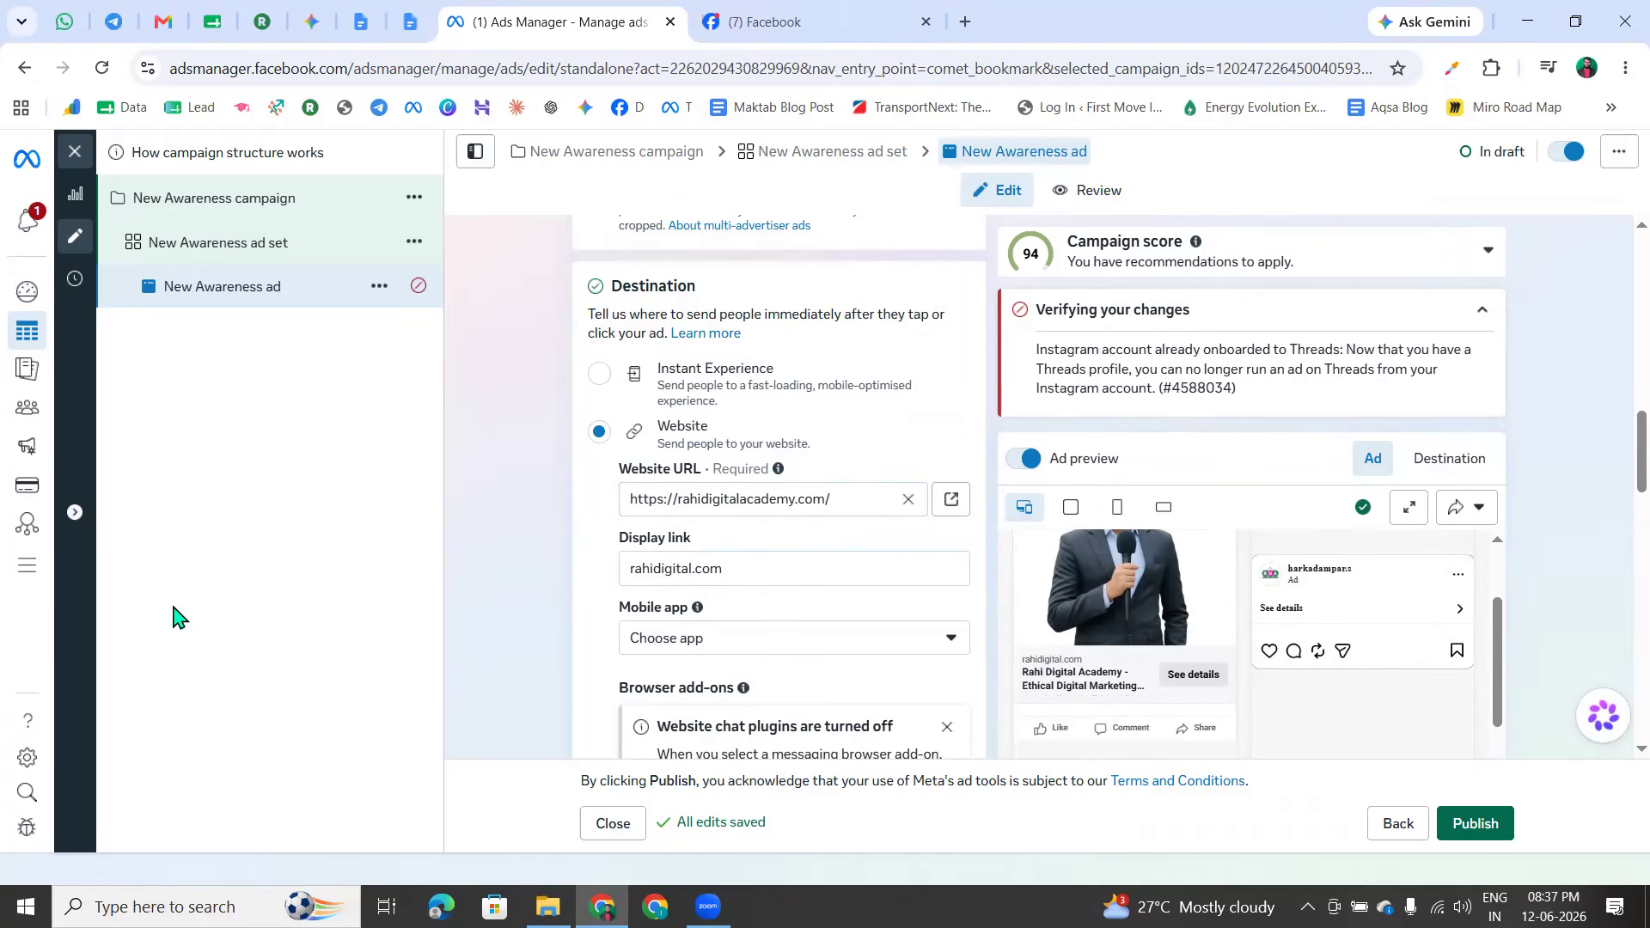
Delete the text in the ad's display link so the field is empty
triple_click(748, 568)
key("BackSpace")
left_click(557, 619)
Highlight the Mobile app label and view the available apps without choosing one
scroll(653, 542, "down", 3)
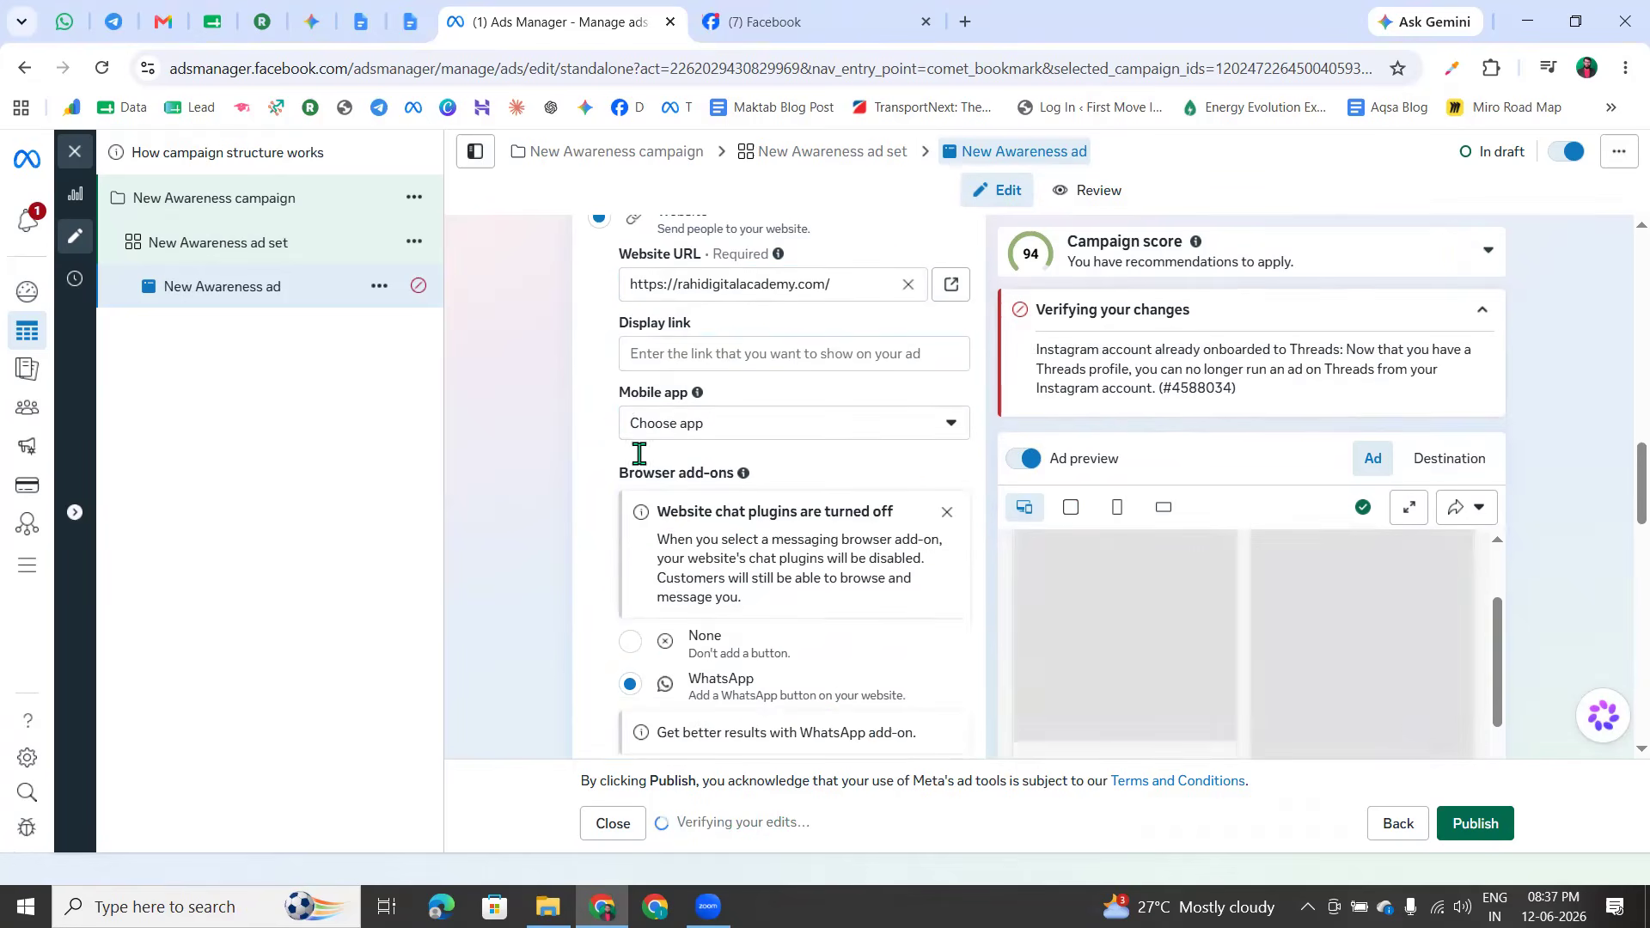
left_click_drag(619, 397, 711, 404)
left_click(788, 404)
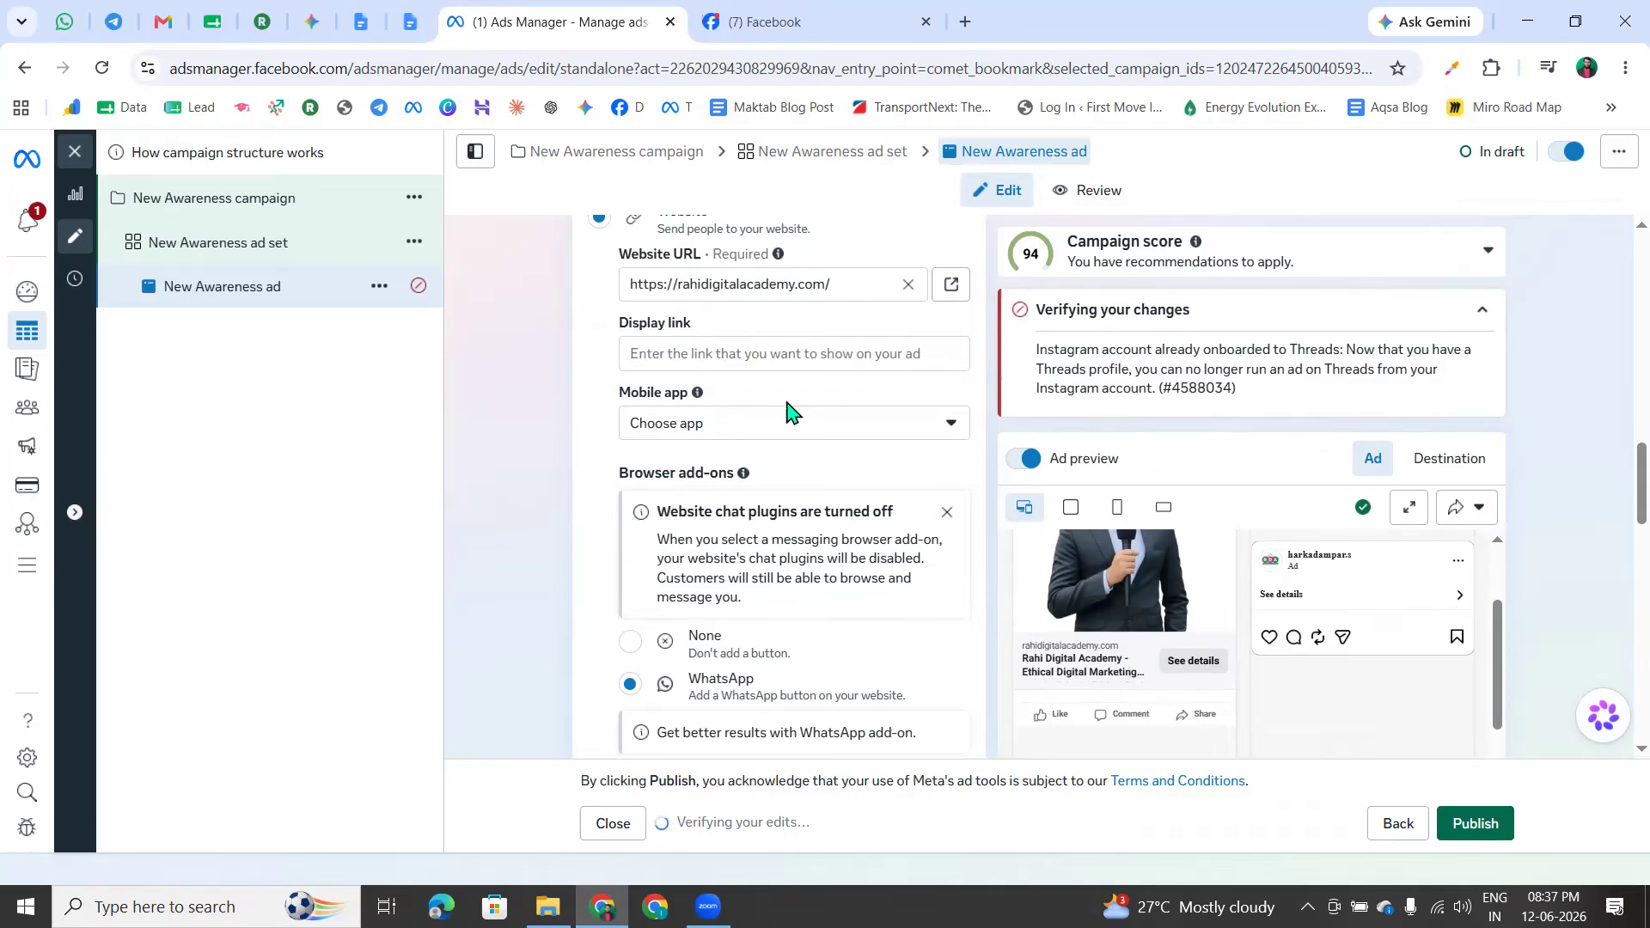
left_click(783, 427)
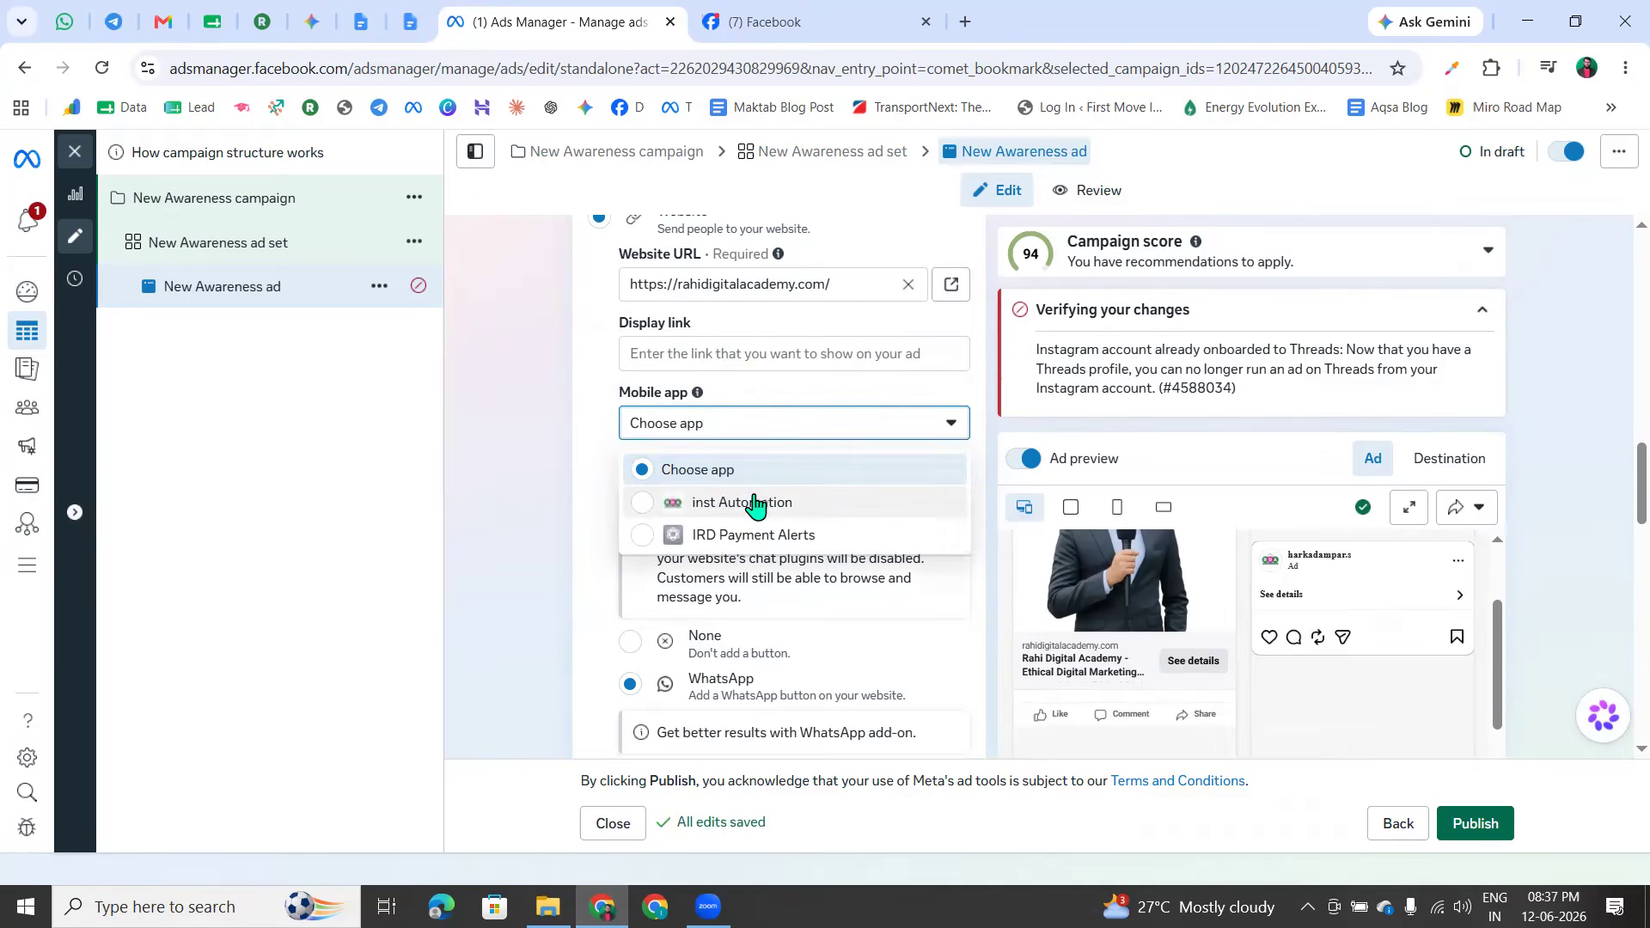
left_click(591, 471)
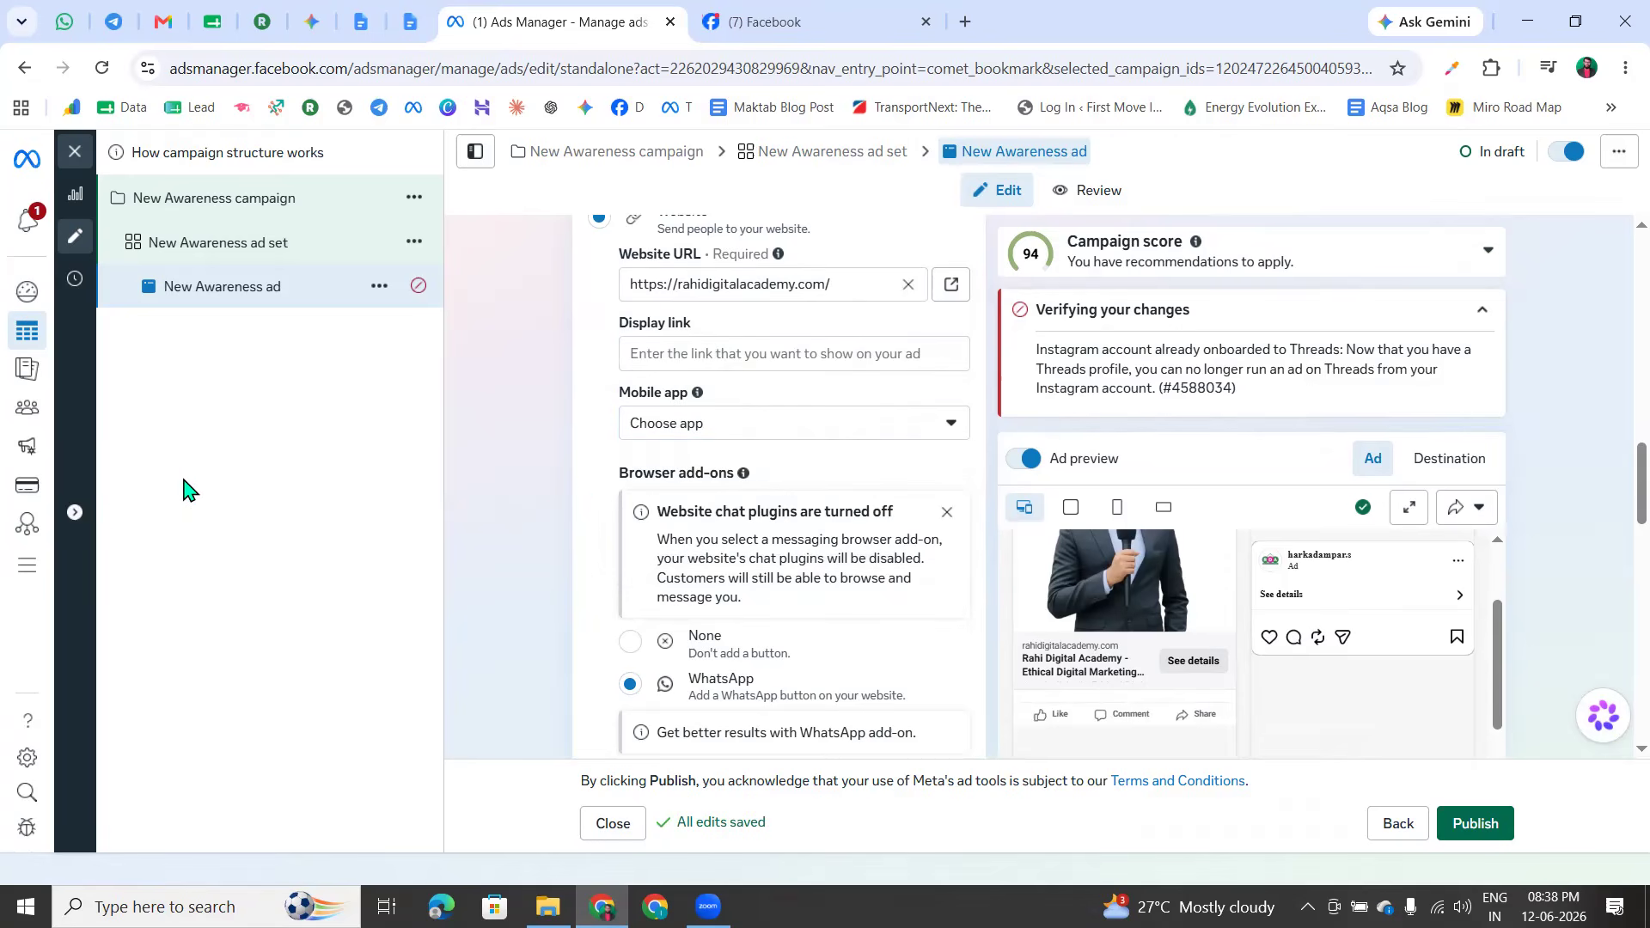
Box the Mobile app label, draw an arrow to a sketched shape, circle the app selection, and clear the marks
mouse_move(602, 376)
left_mouse_down()
mouse_move(762, 376)
mouse_move(604, 397)
mouse_move(522, 459)
left_mouse_up()
mouse_move(507, 448)
left_mouse_down()
mouse_move(519, 504)
mouse_move(537, 500)
left_mouse_up()
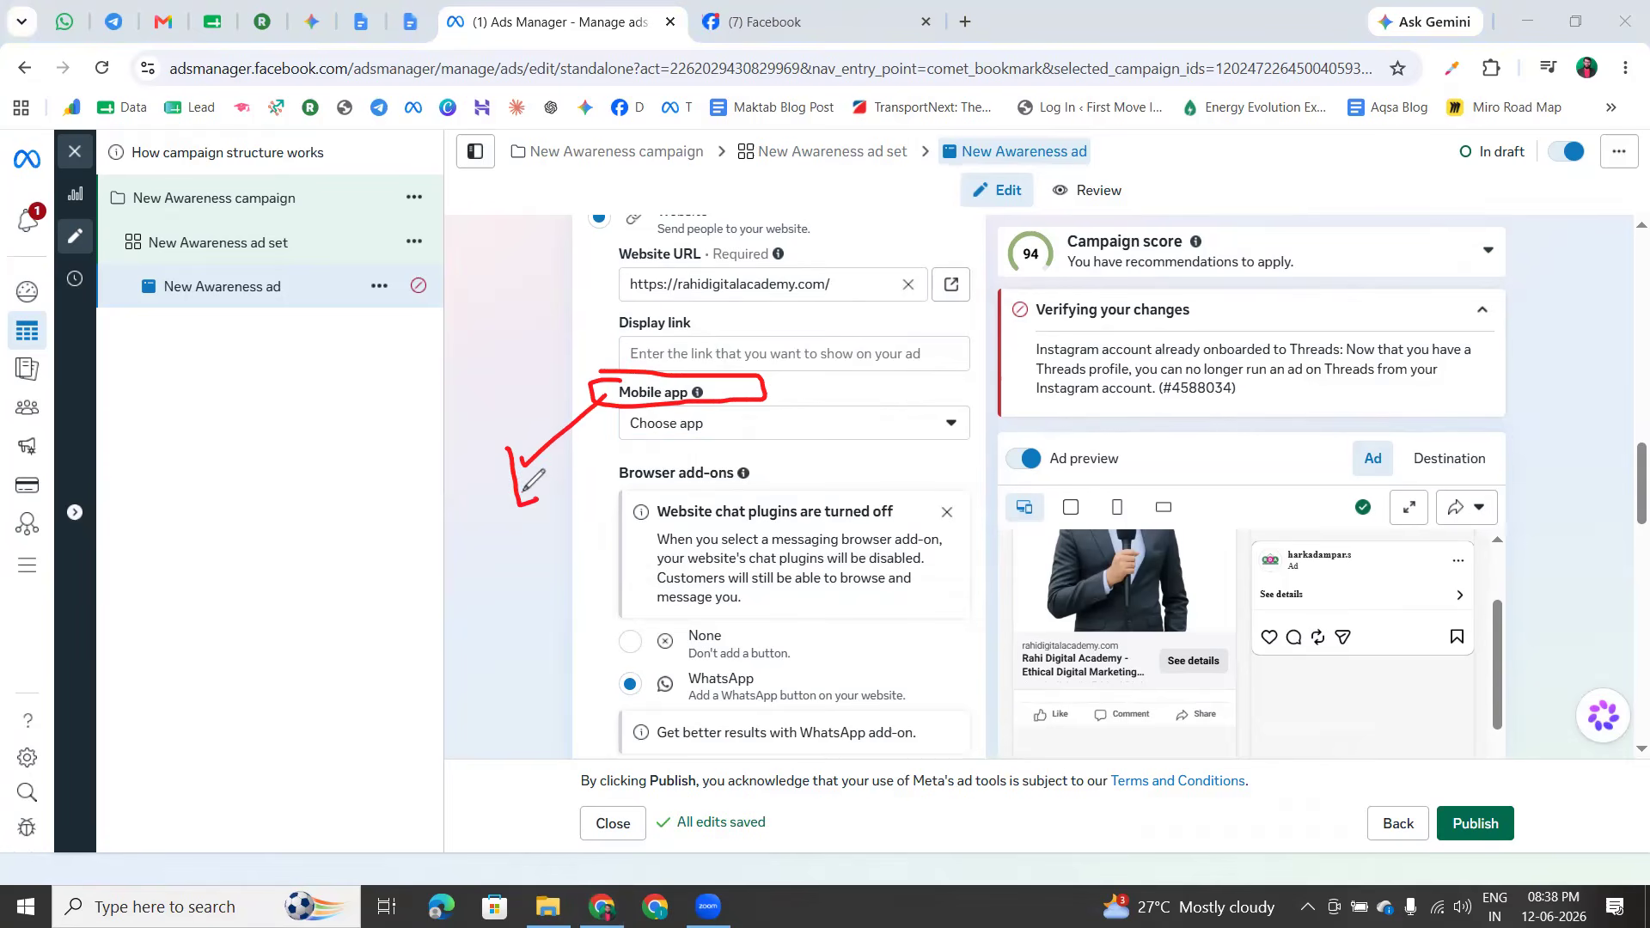
mouse_move(514, 445)
left_mouse_down()
mouse_move(434, 495)
mouse_move(563, 456)
left_mouse_up()
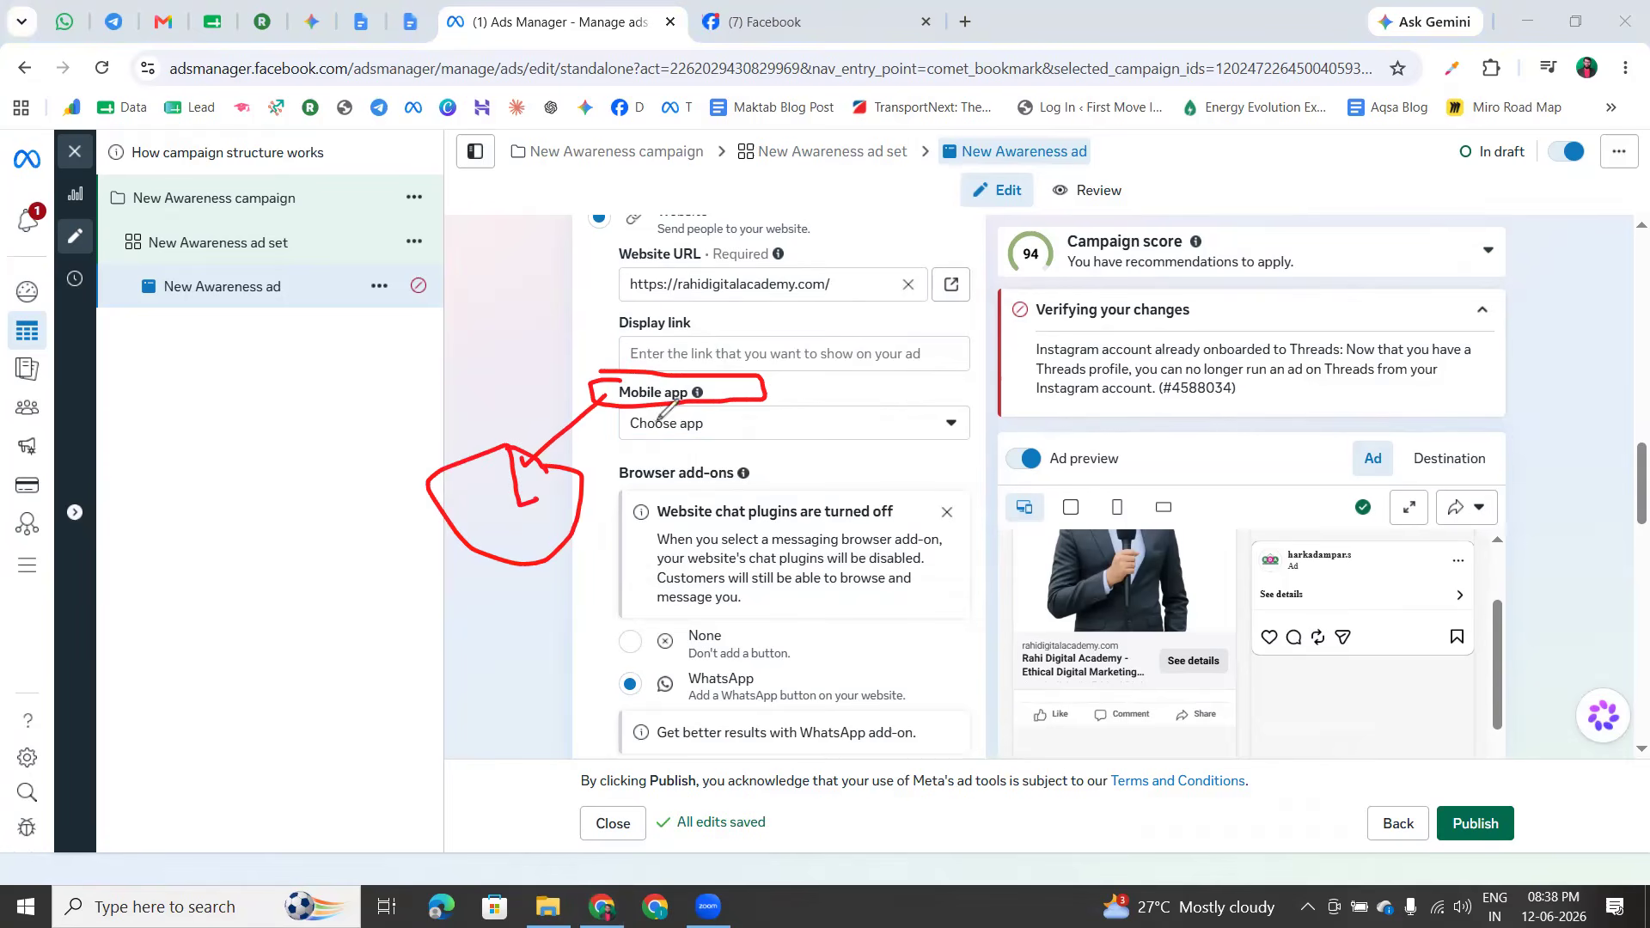
mouse_move(684, 379)
left_mouse_down()
mouse_move(658, 447)
mouse_move(616, 413)
mouse_move(653, 442)
left_mouse_up()
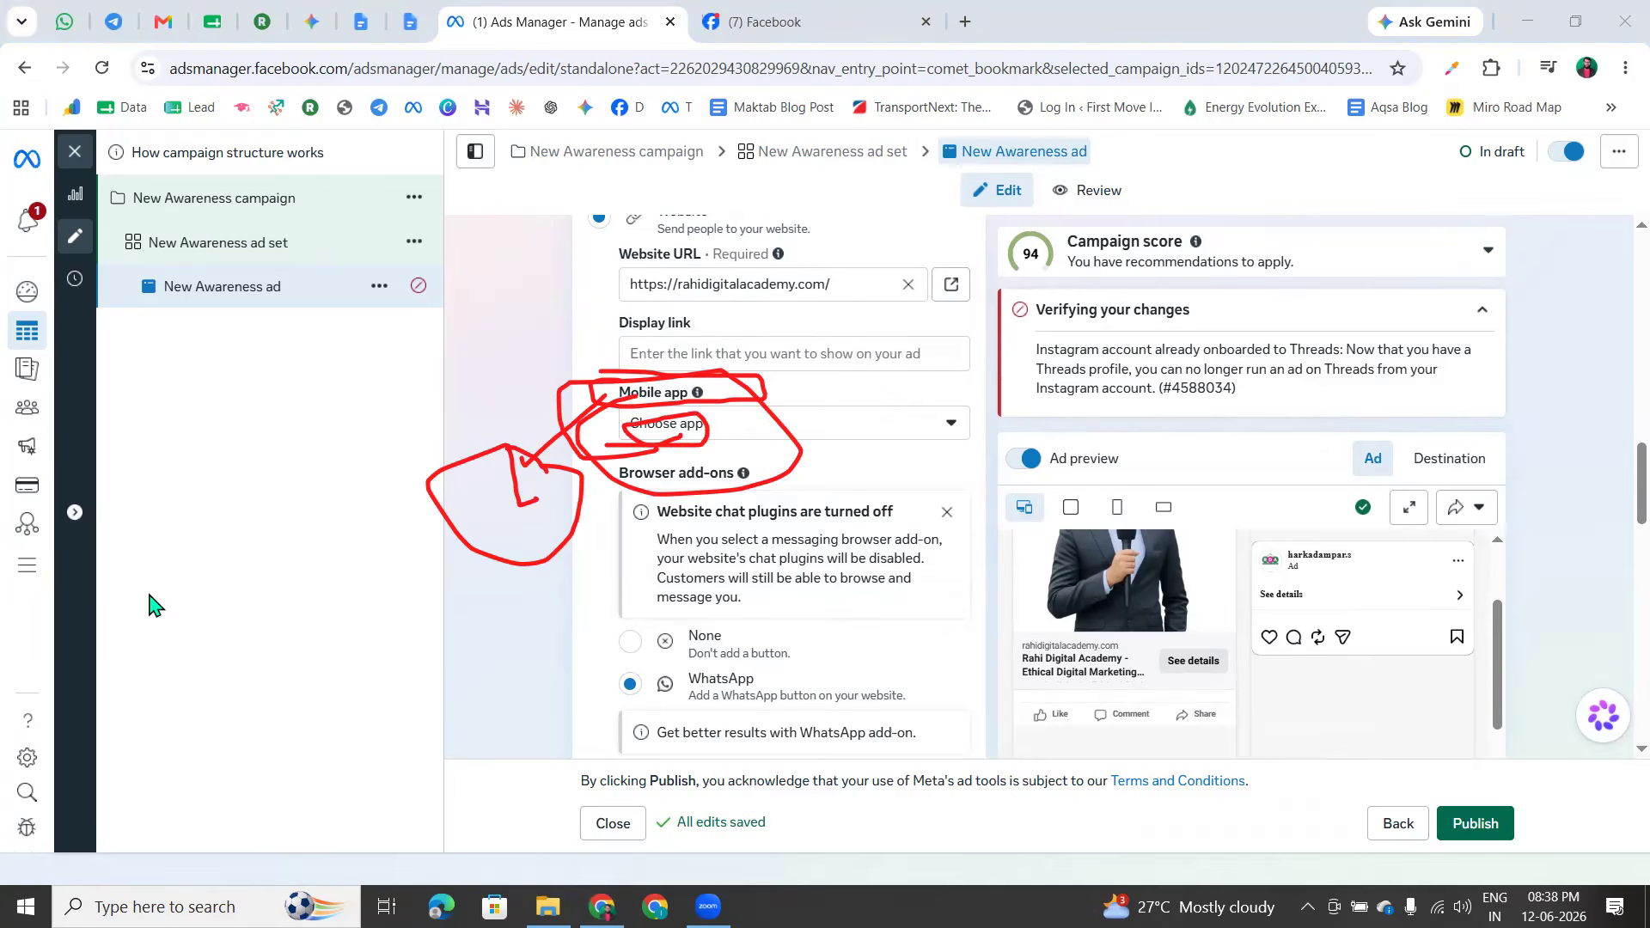
key("Escape")
Dismiss the notice about website chat plugins being turned off in the browser add-ons section
scroll(729, 440, "down", 2)
scroll(679, 404, "up", 3)
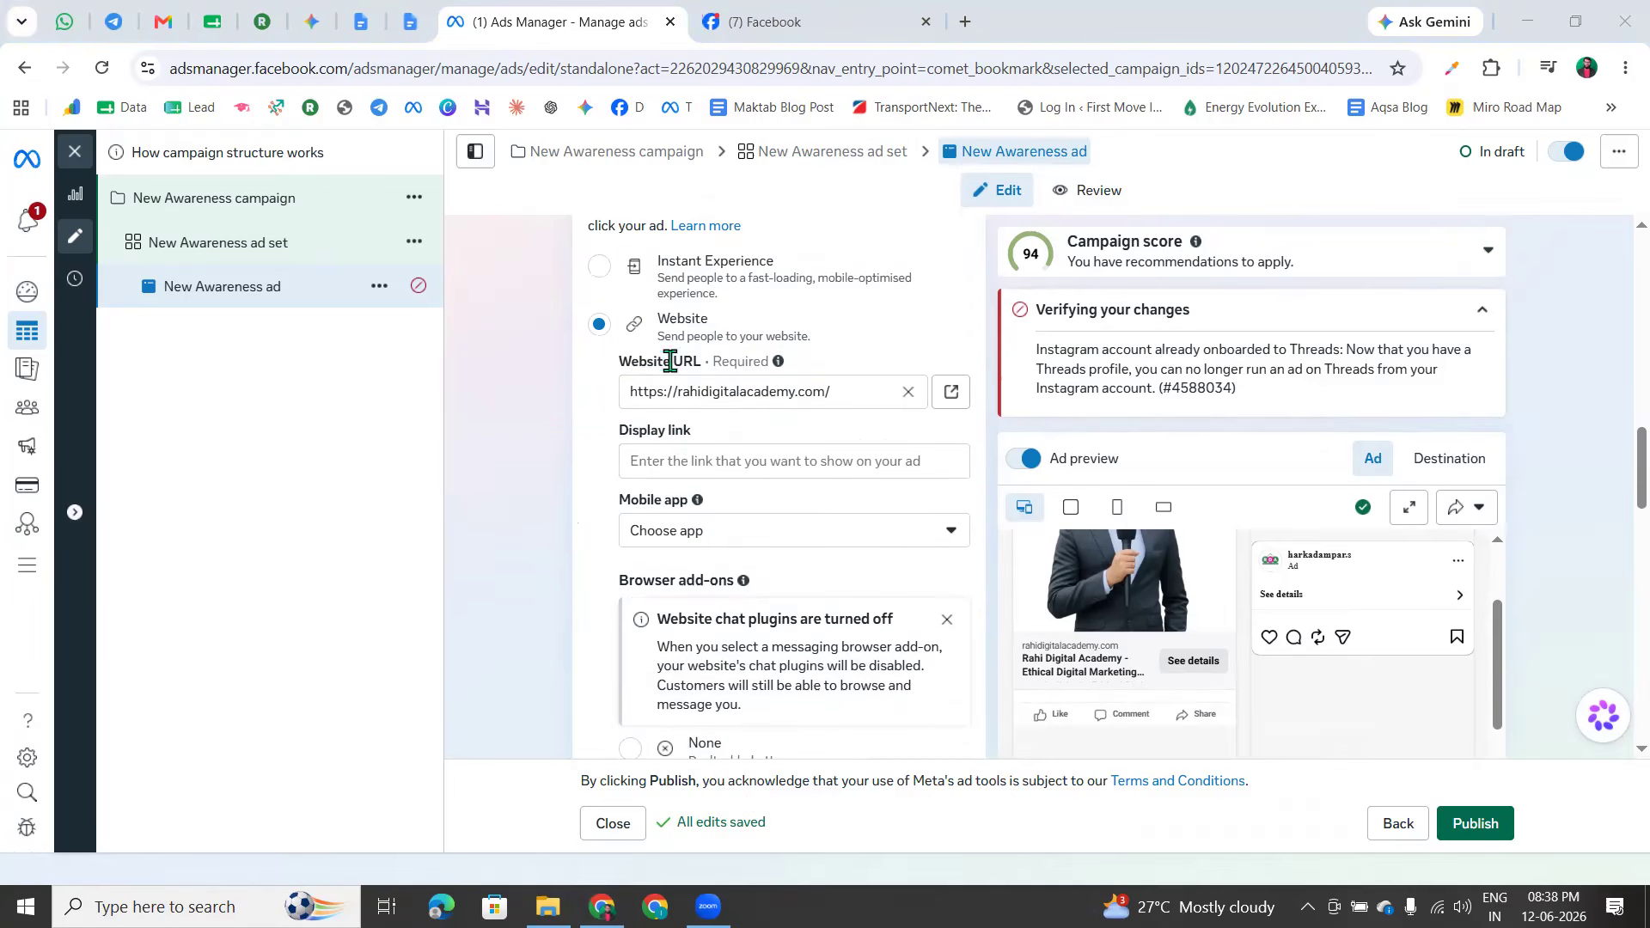
left_click(947, 620)
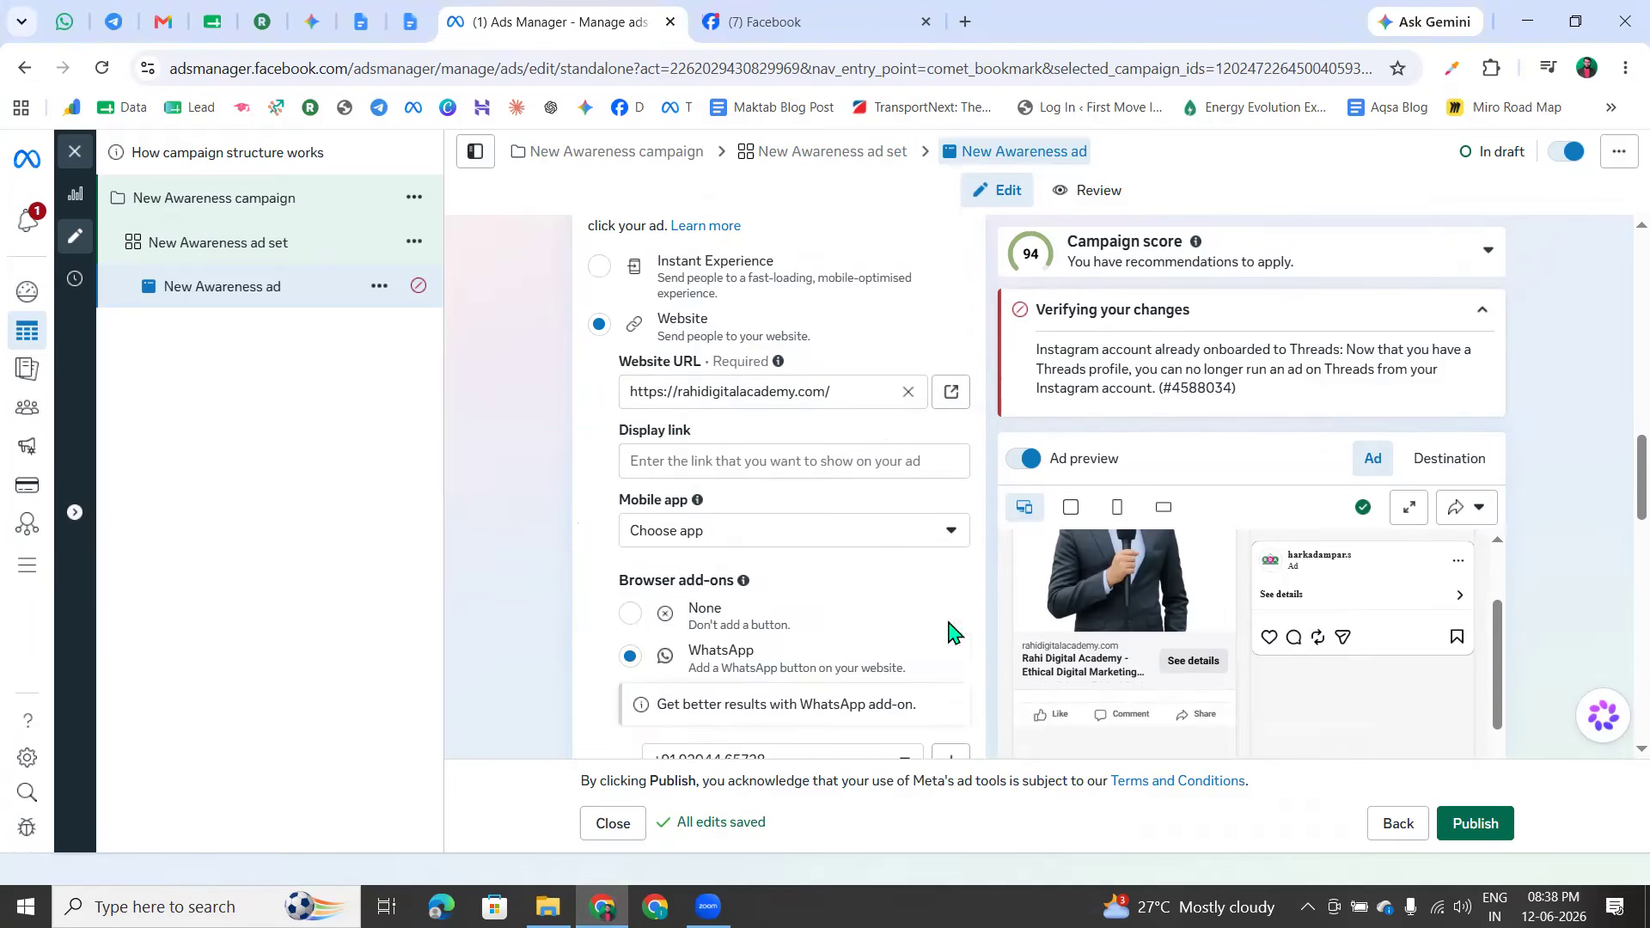
scroll(659, 391, "up", 1)
scroll(1200, 663, "up", 1)
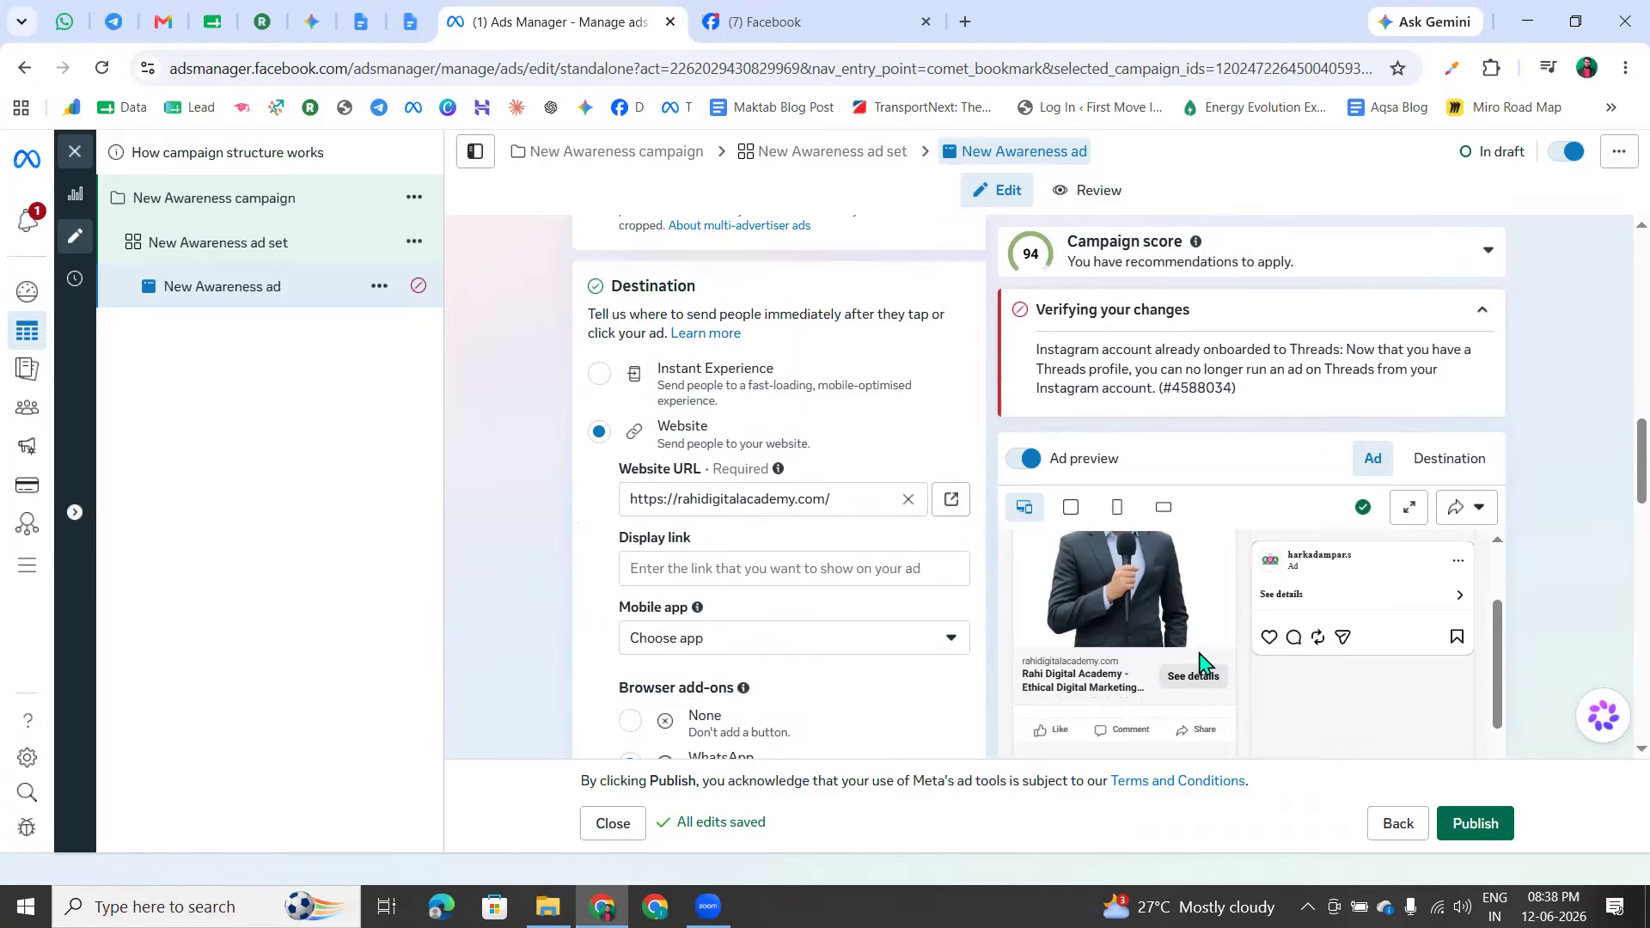
Highlight the Browser add-ons label and look over its None and WhatsApp options
scroll(731, 551, "down", 3)
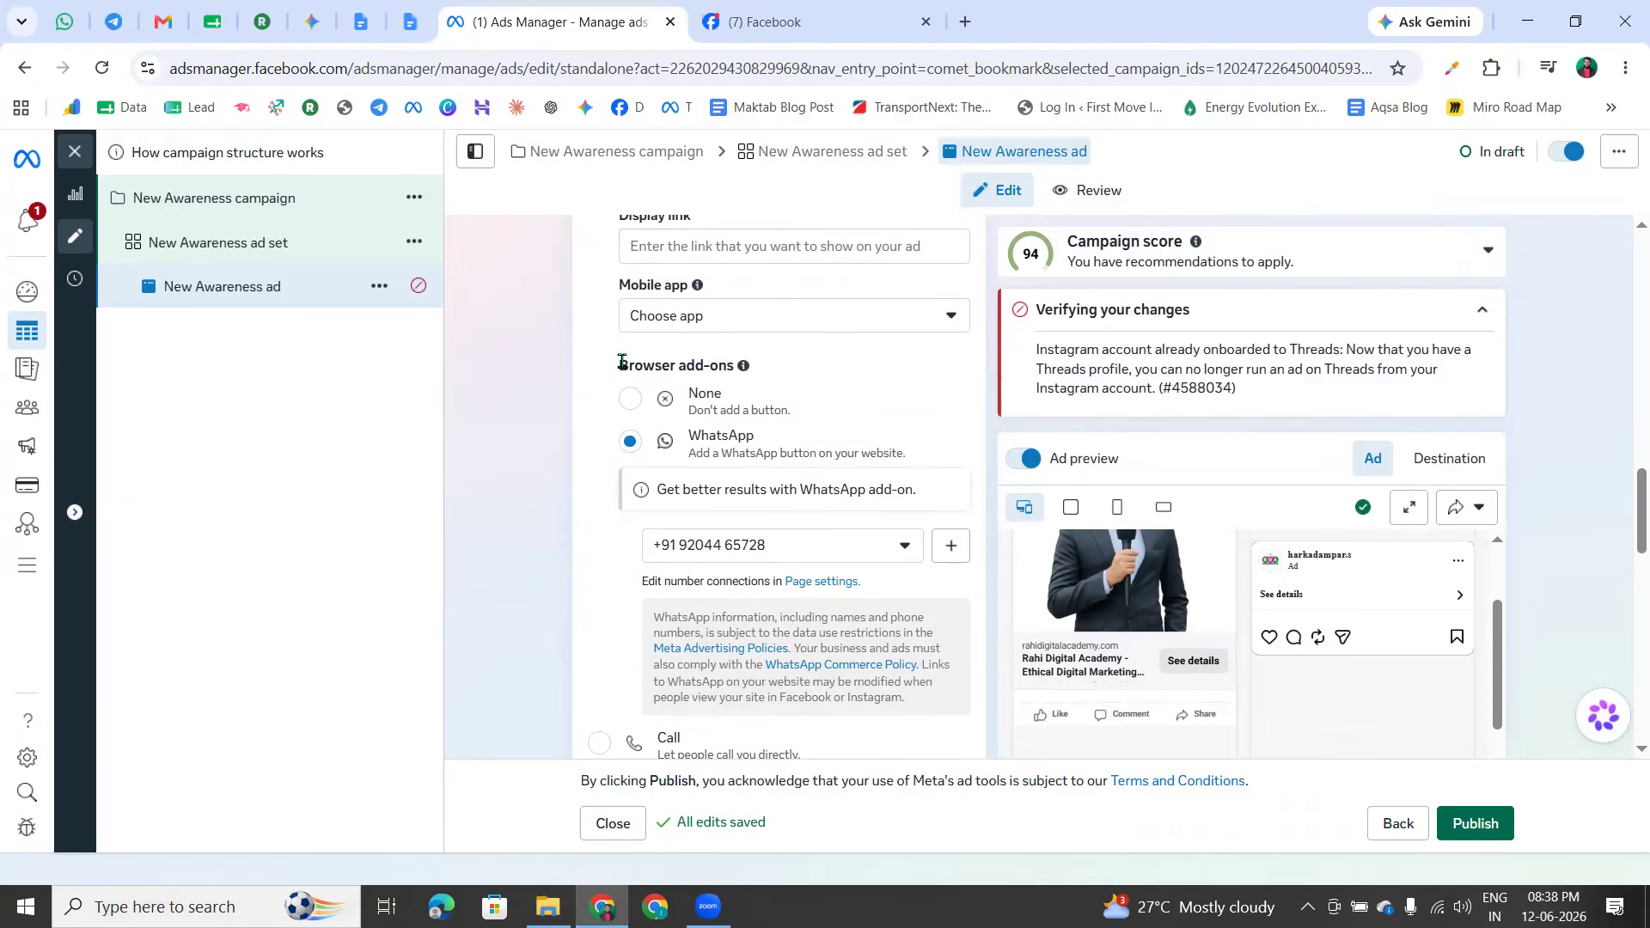
left_click_drag(620, 367, 729, 366)
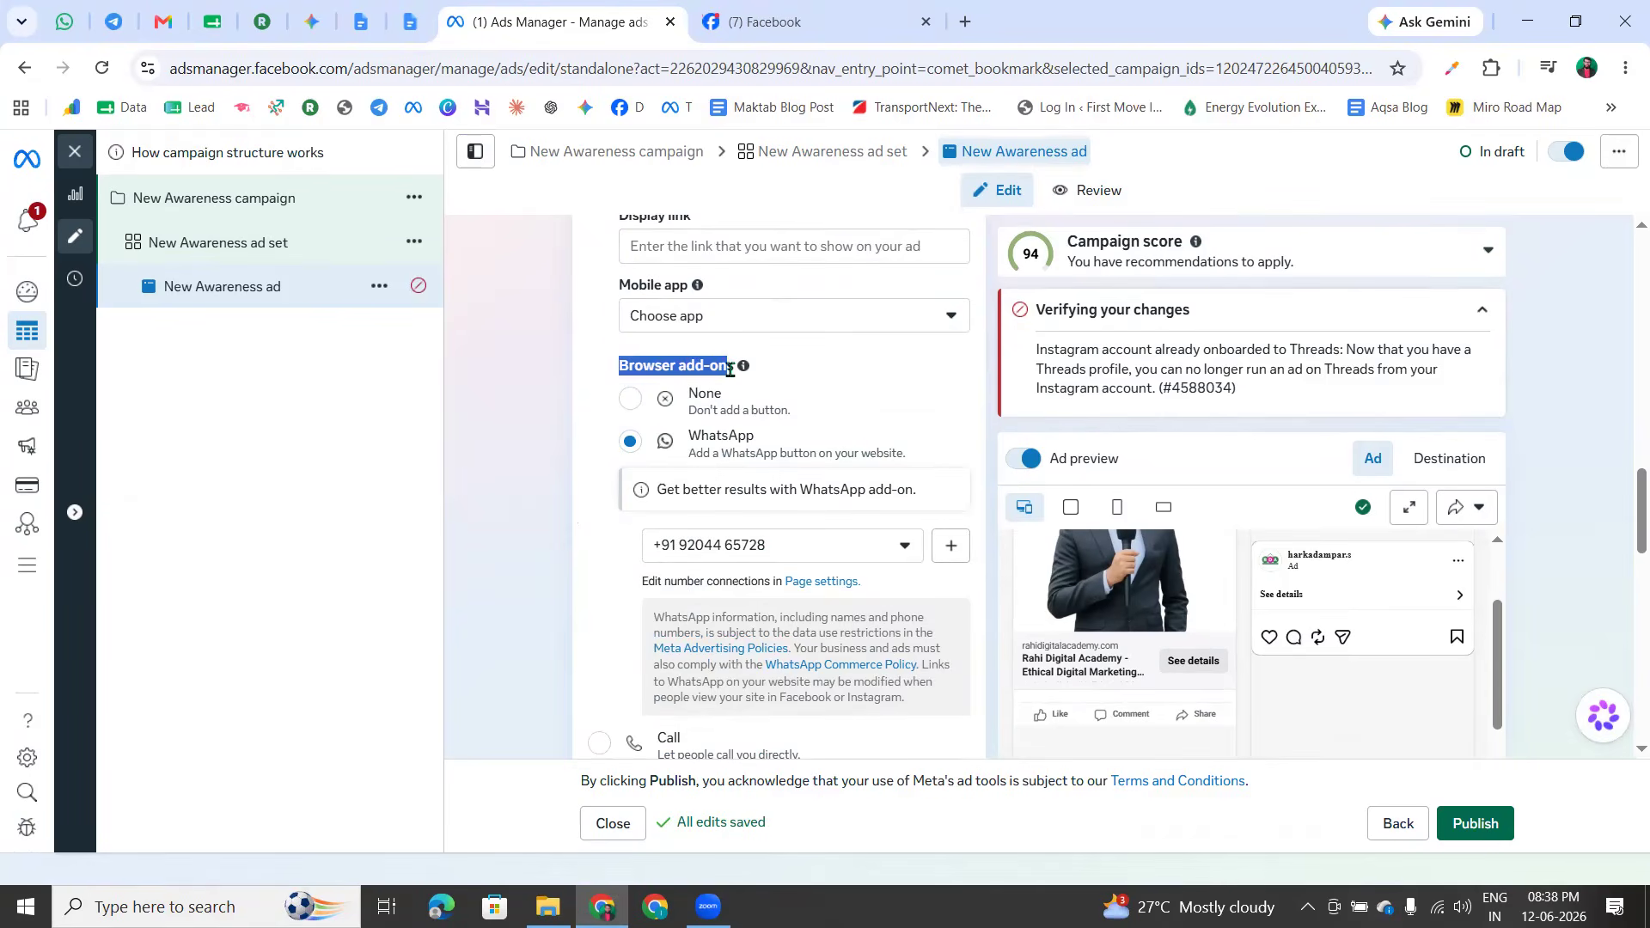
left_click(856, 397)
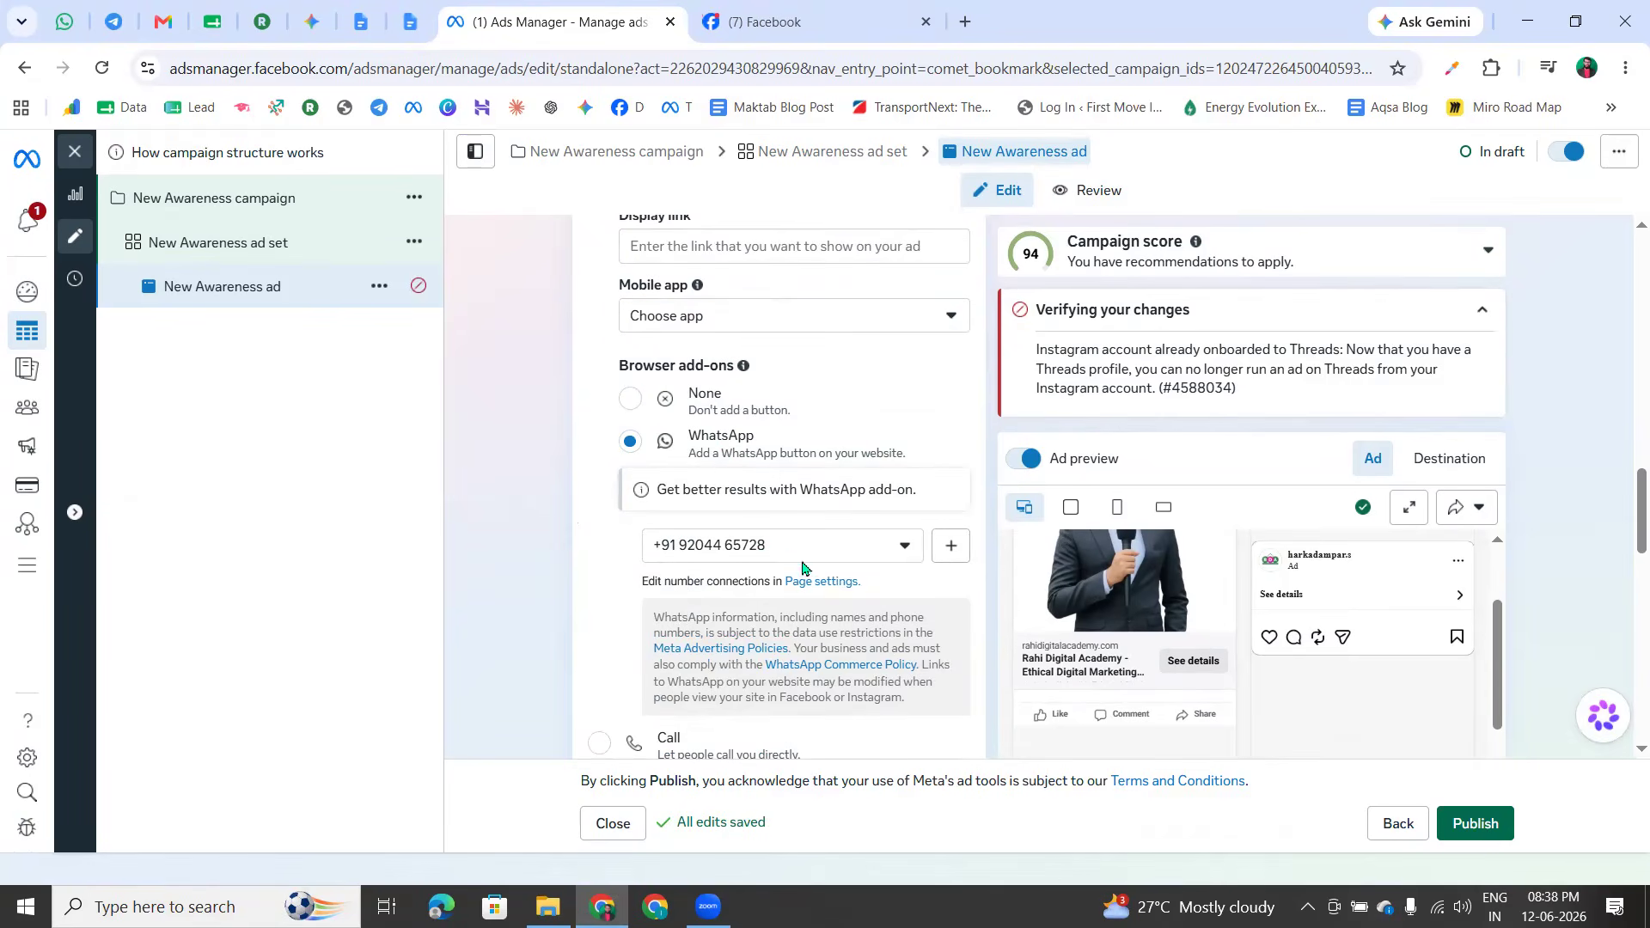
Switch the browser add-on to None, look over the remaining destination options, and set it back to WhatsApp
left_click(771, 401)
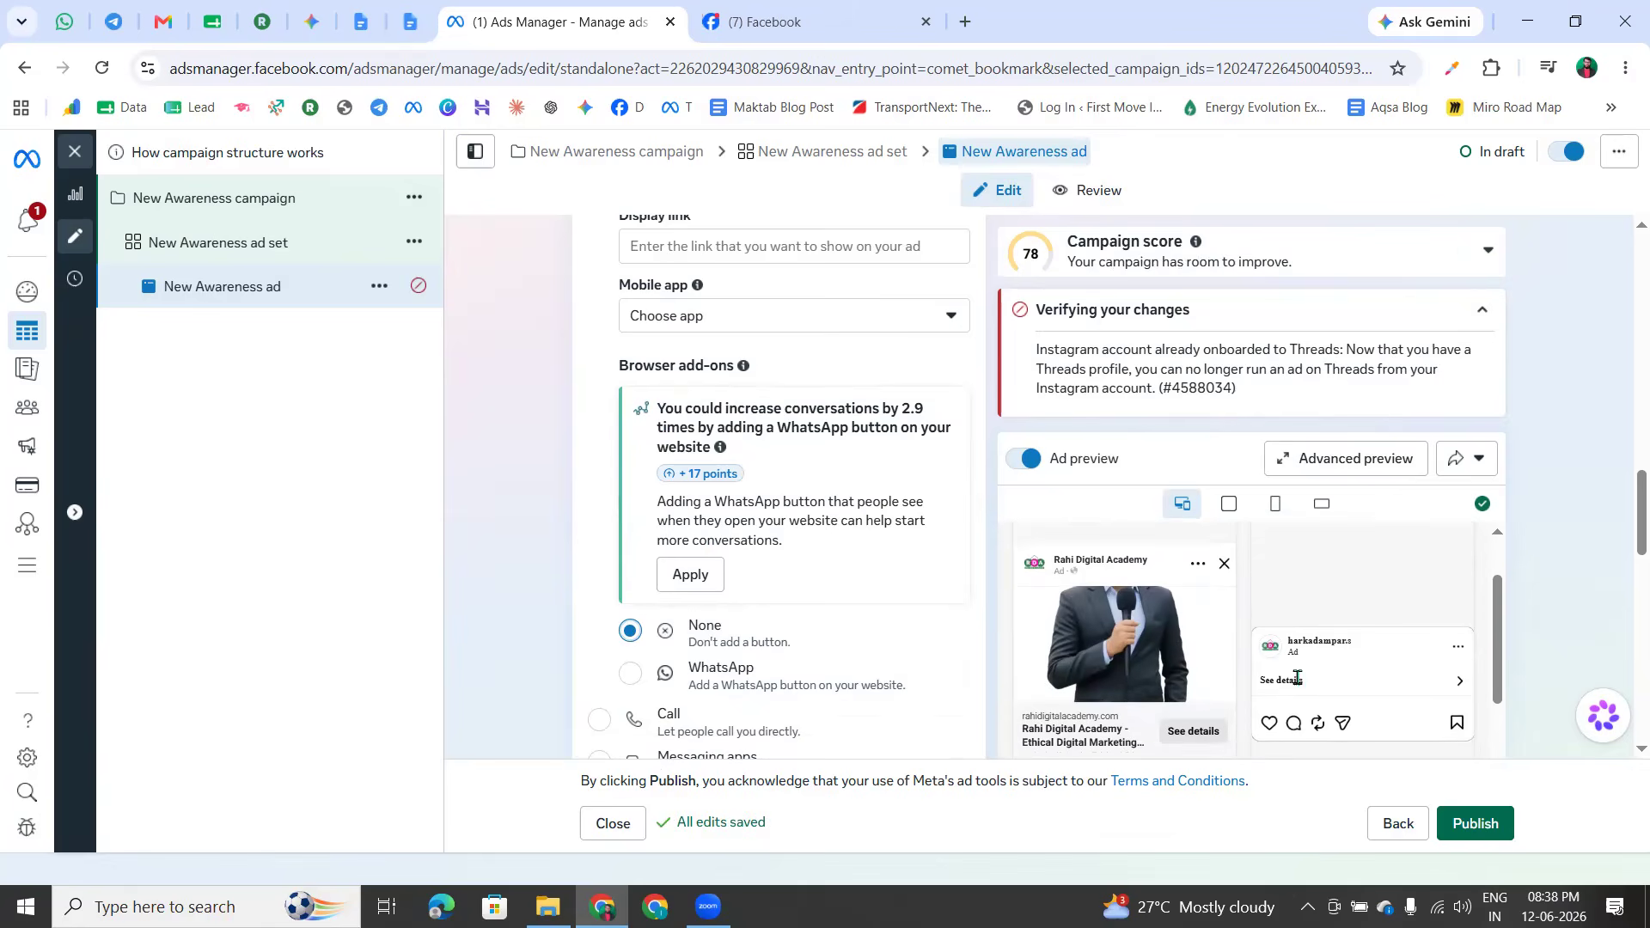
scroll(1073, 676, "down", 2)
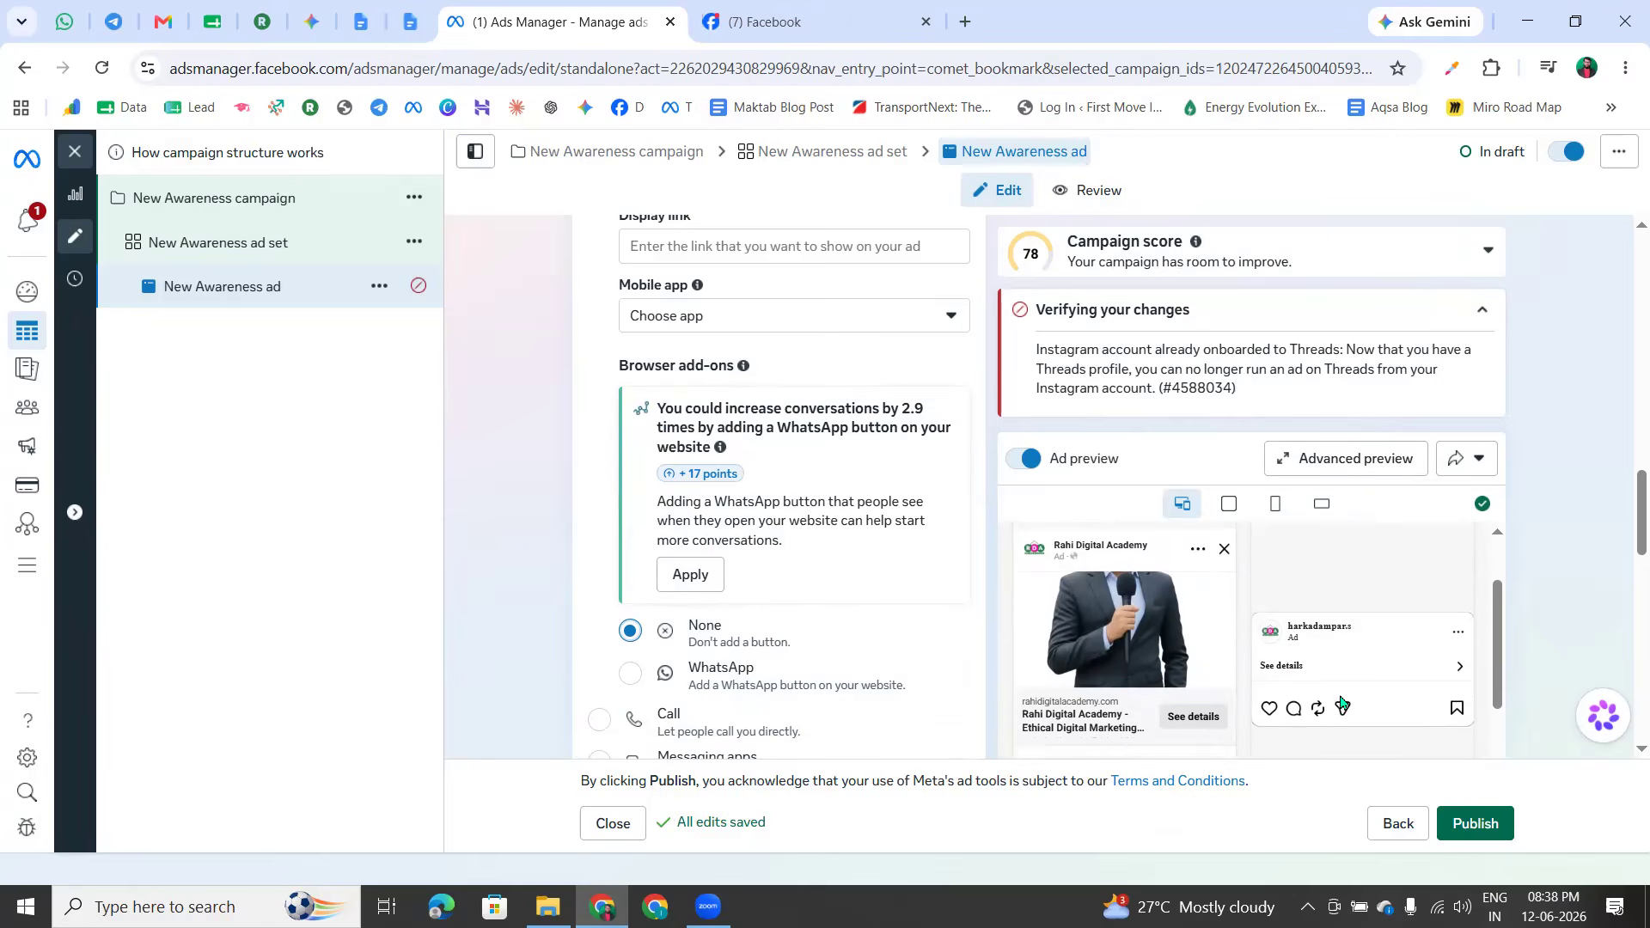
scroll(817, 696, "down", 2)
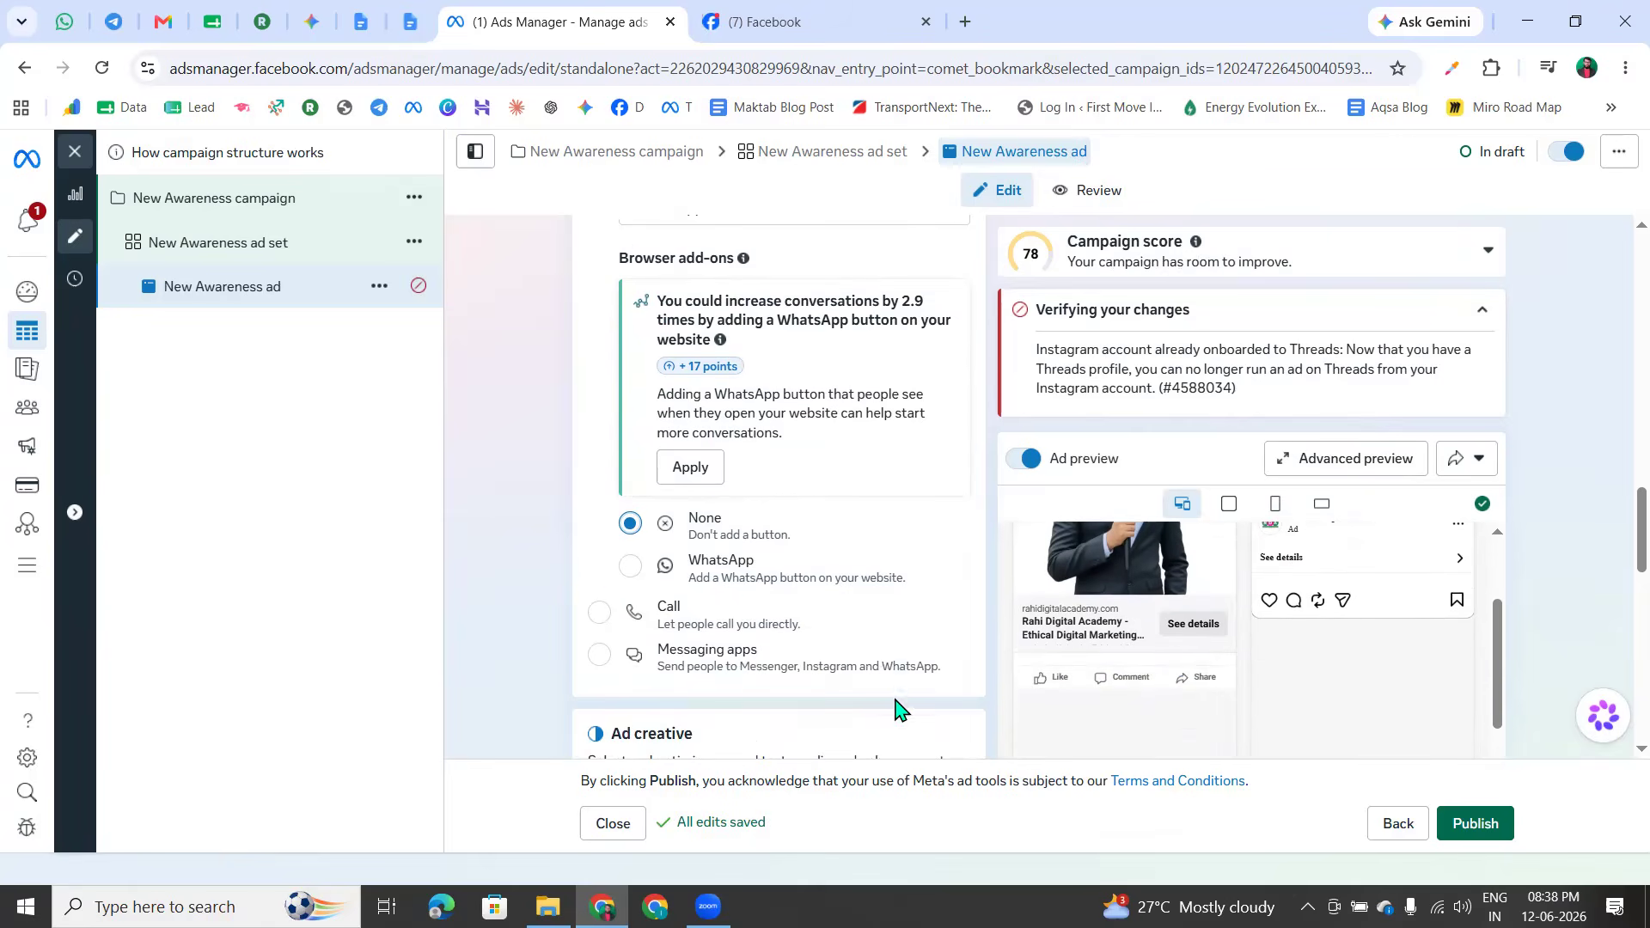
left_click(823, 578)
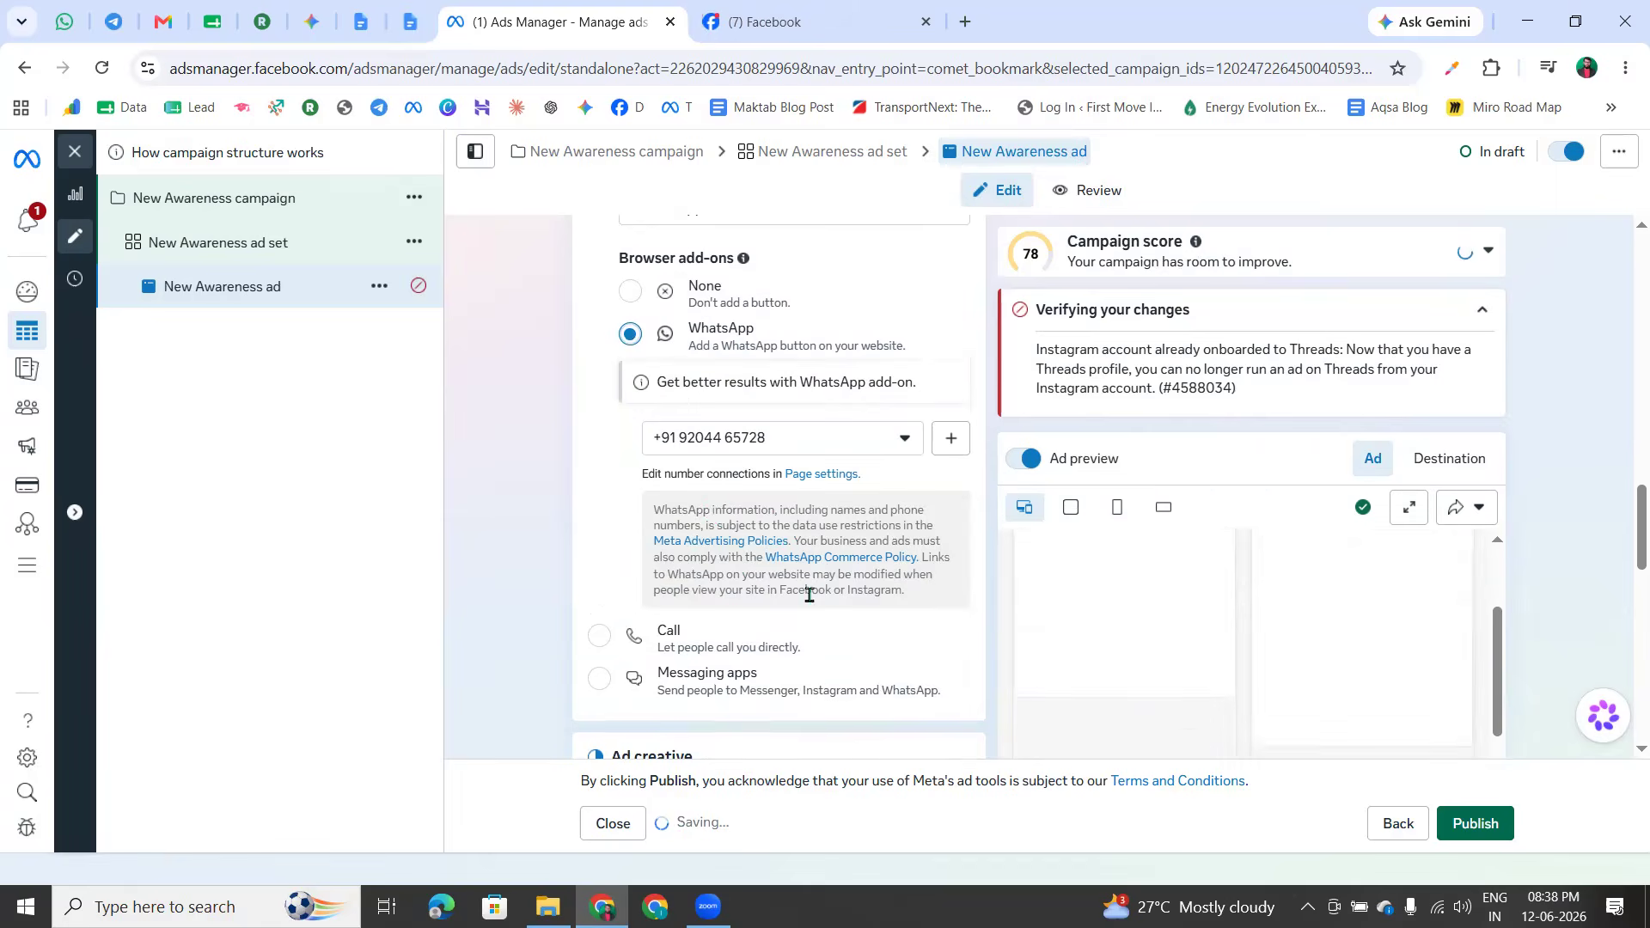
Choose the connected Cloud API number for the WhatsApp browser add-on of the website destination
left_click(773, 438)
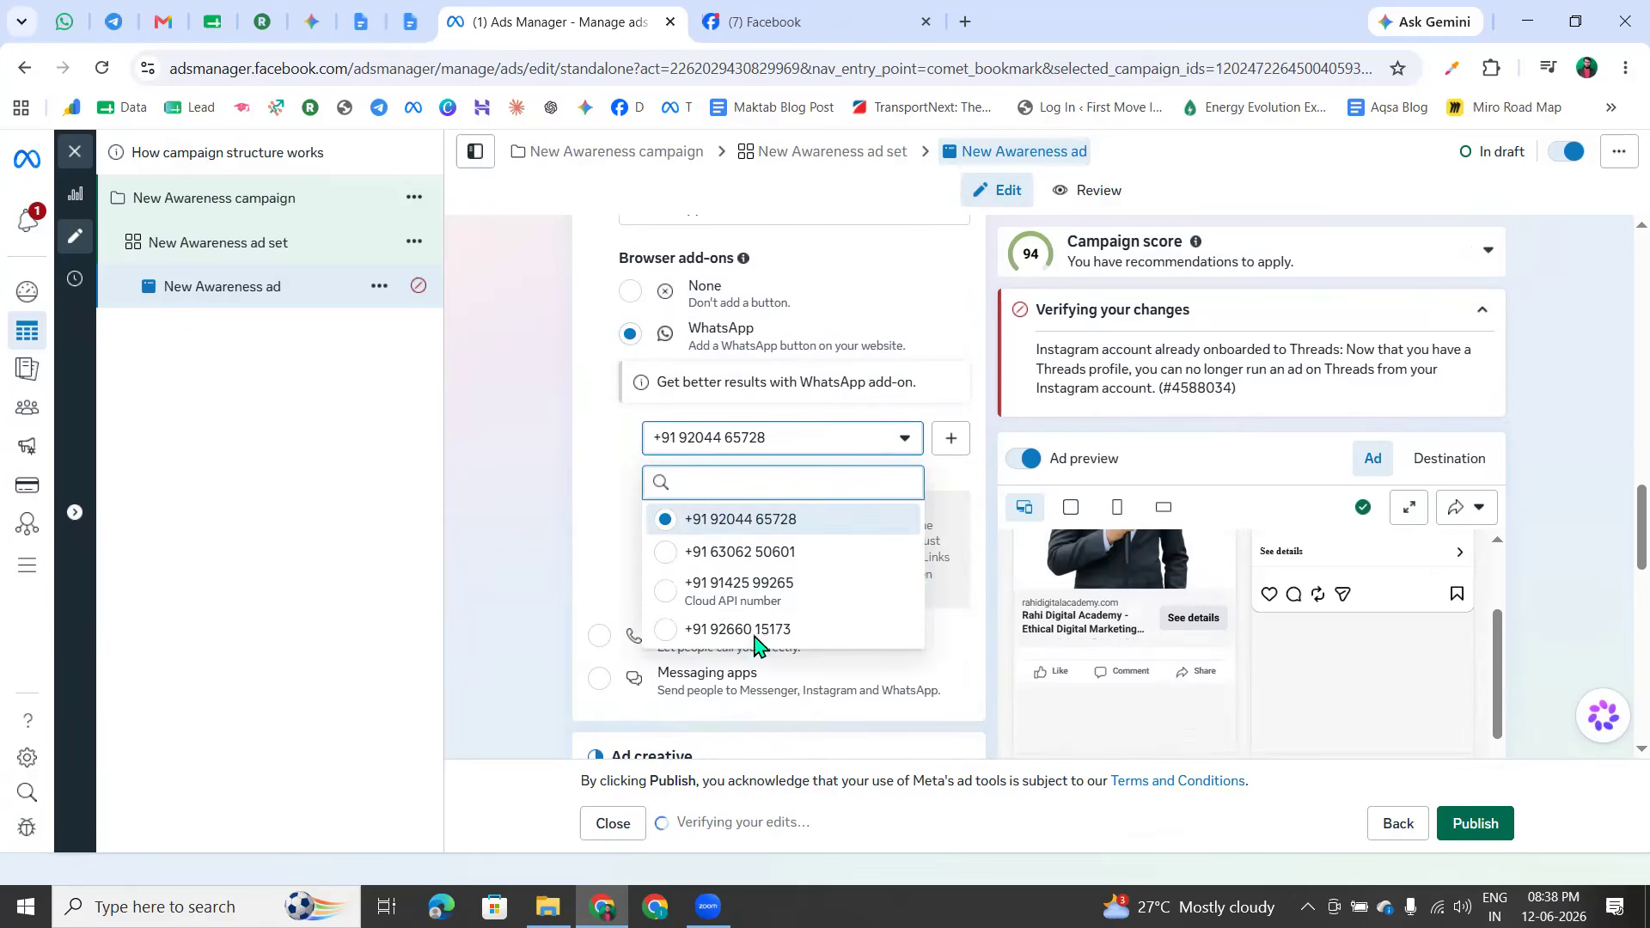
left_click(735, 453)
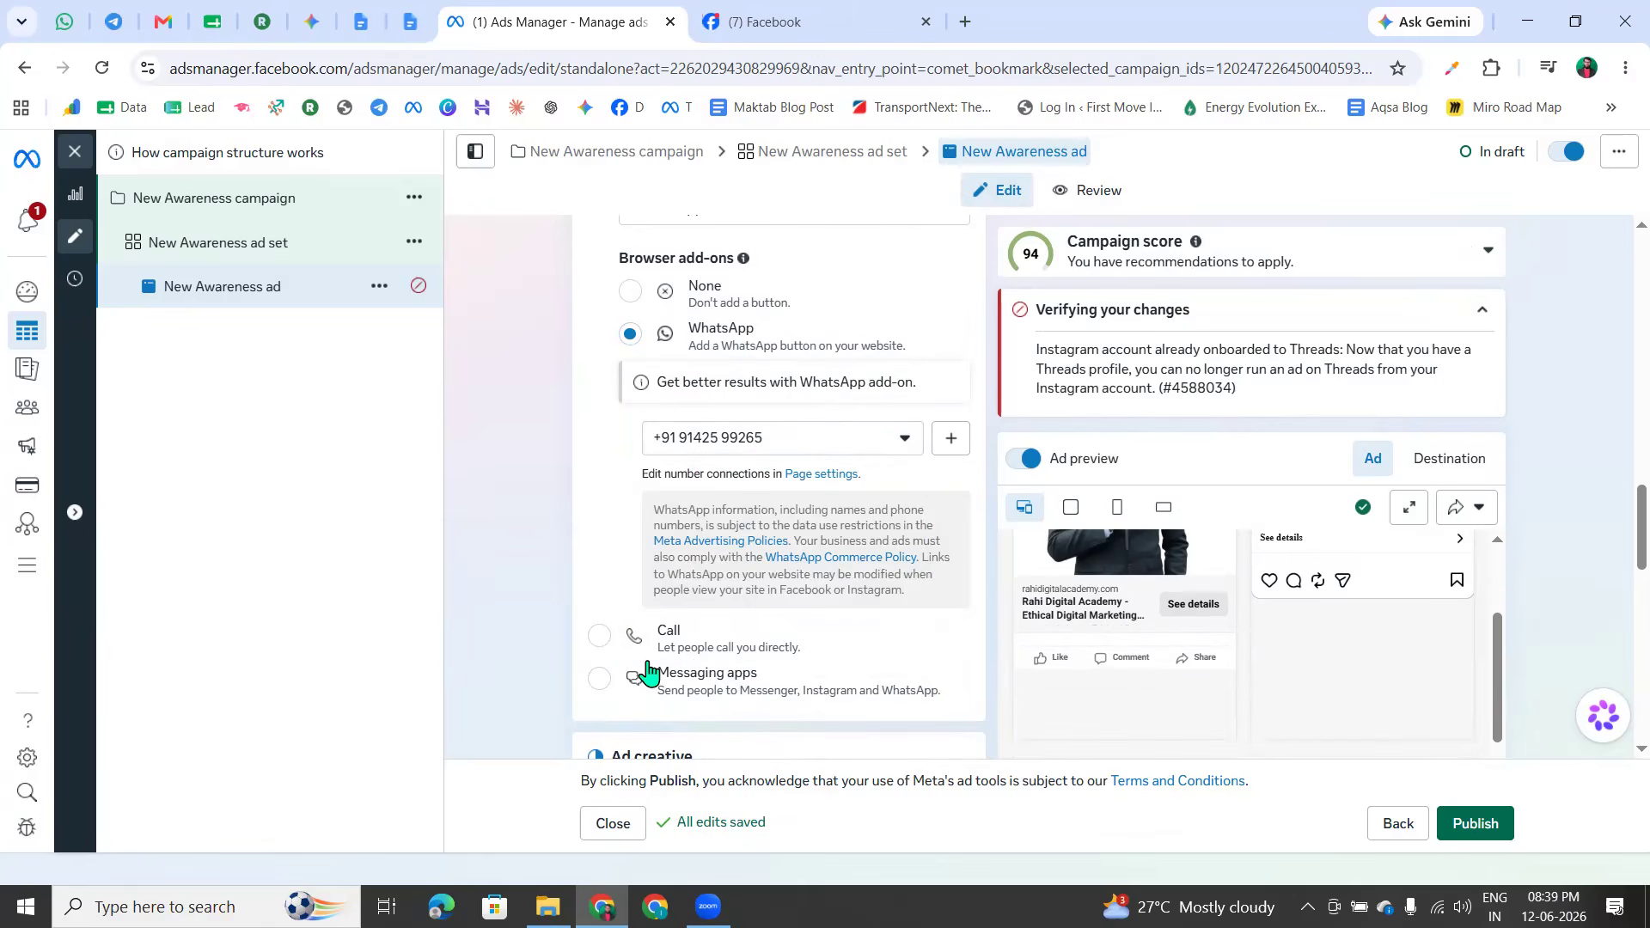
scroll(658, 426, "up", 4)
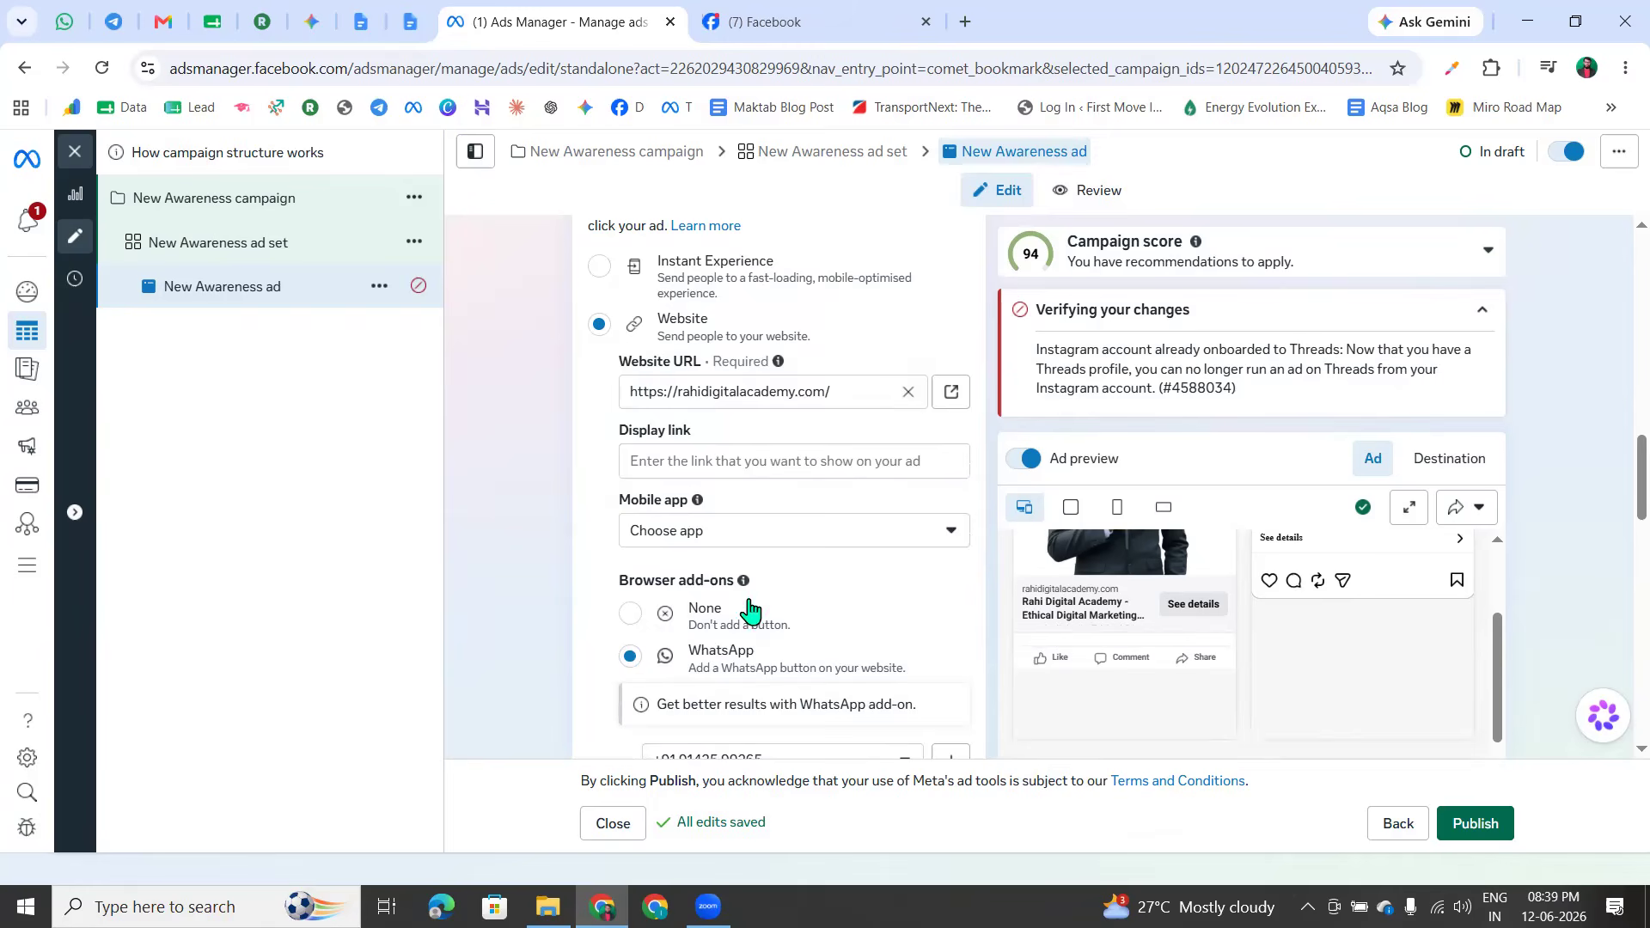
scroll(747, 609, "down", 3)
scroll(653, 619, "down", 4)
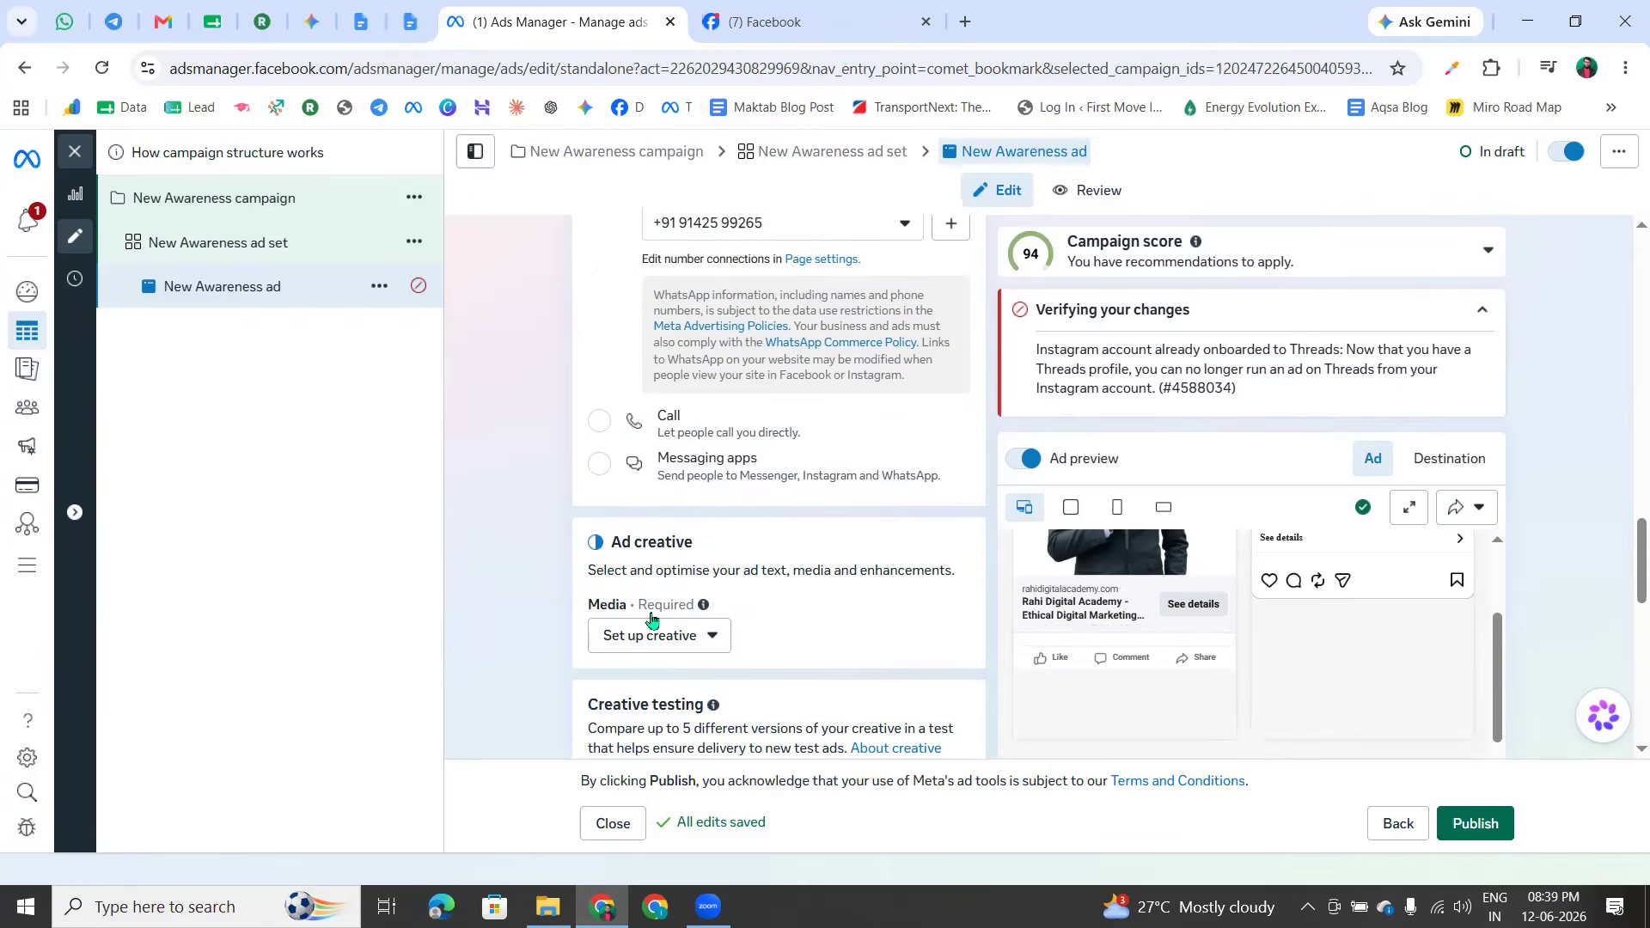
Set the ad destination to Call and check the phone number in the Call now field
left_click(596, 422)
scroll(614, 434, "down", 5)
scroll(599, 550, "up", 5)
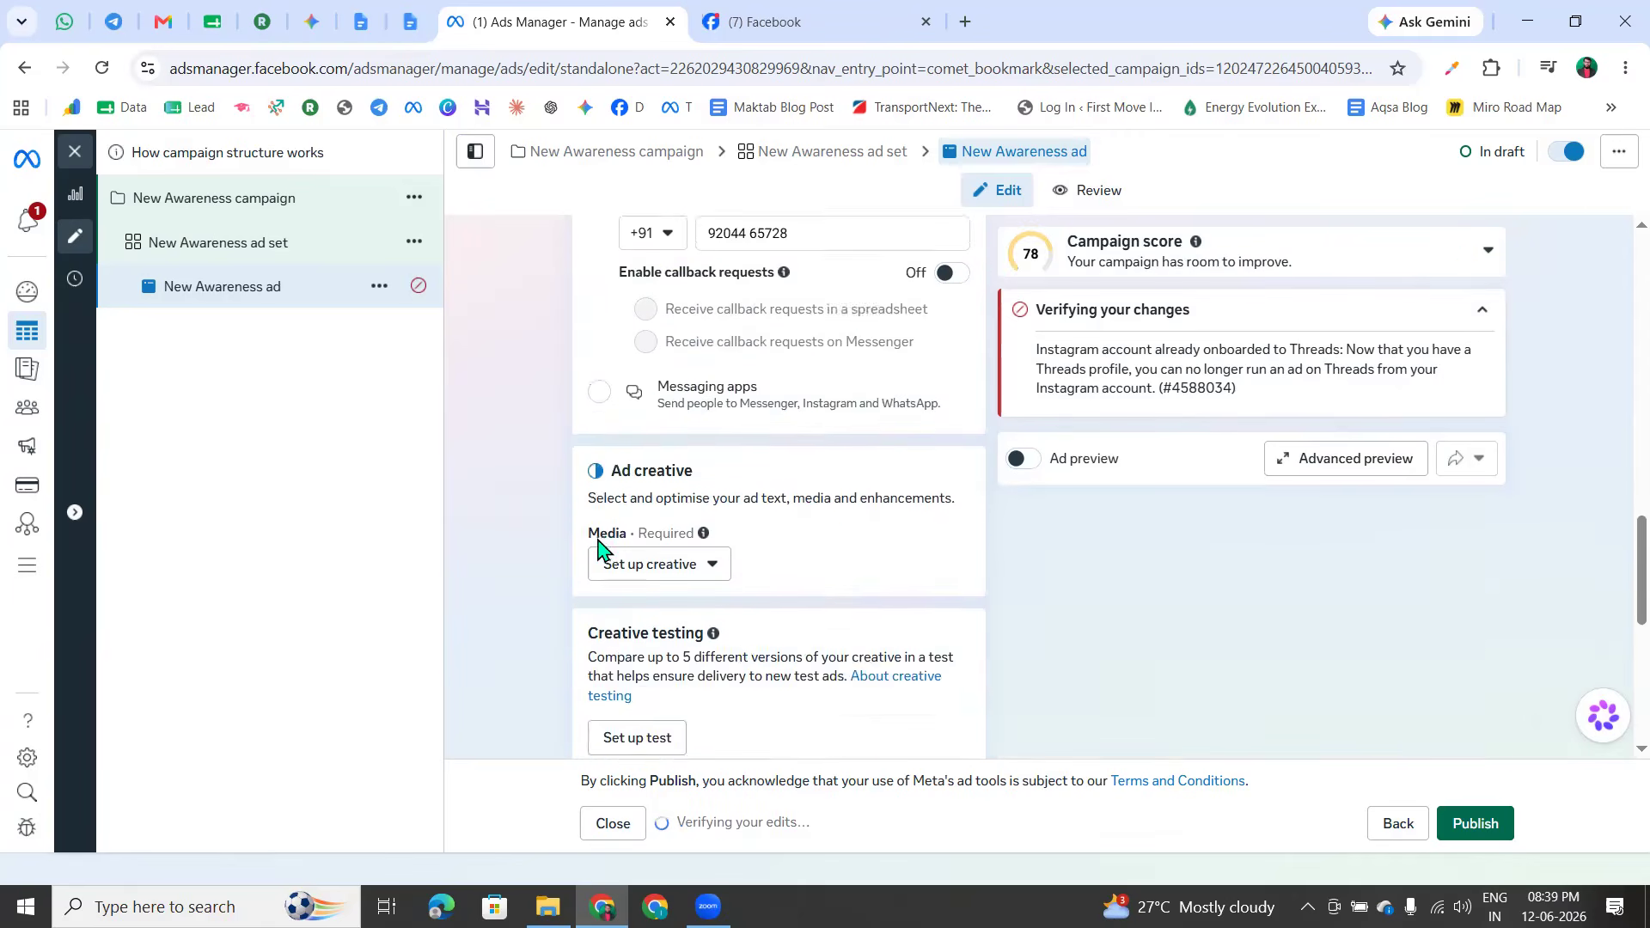
triple_click(734, 434)
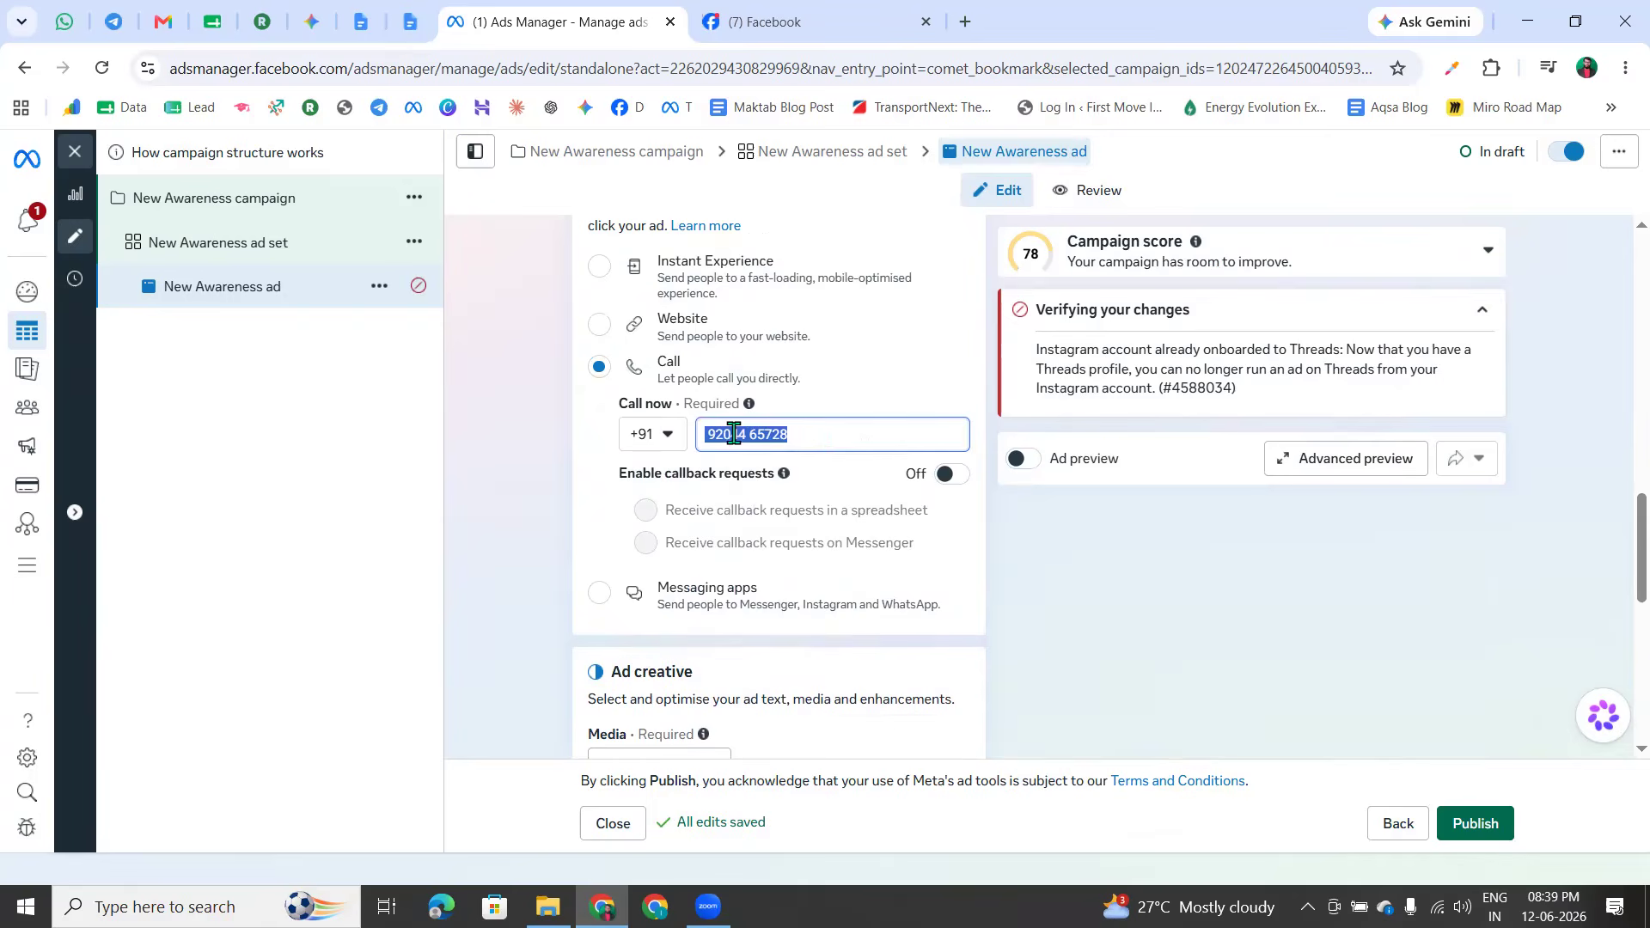
triple_click(826, 440)
left_click(826, 440)
Enable callback requests for the call destination and dismiss the Lead Ads Terms notice
left_click(943, 485)
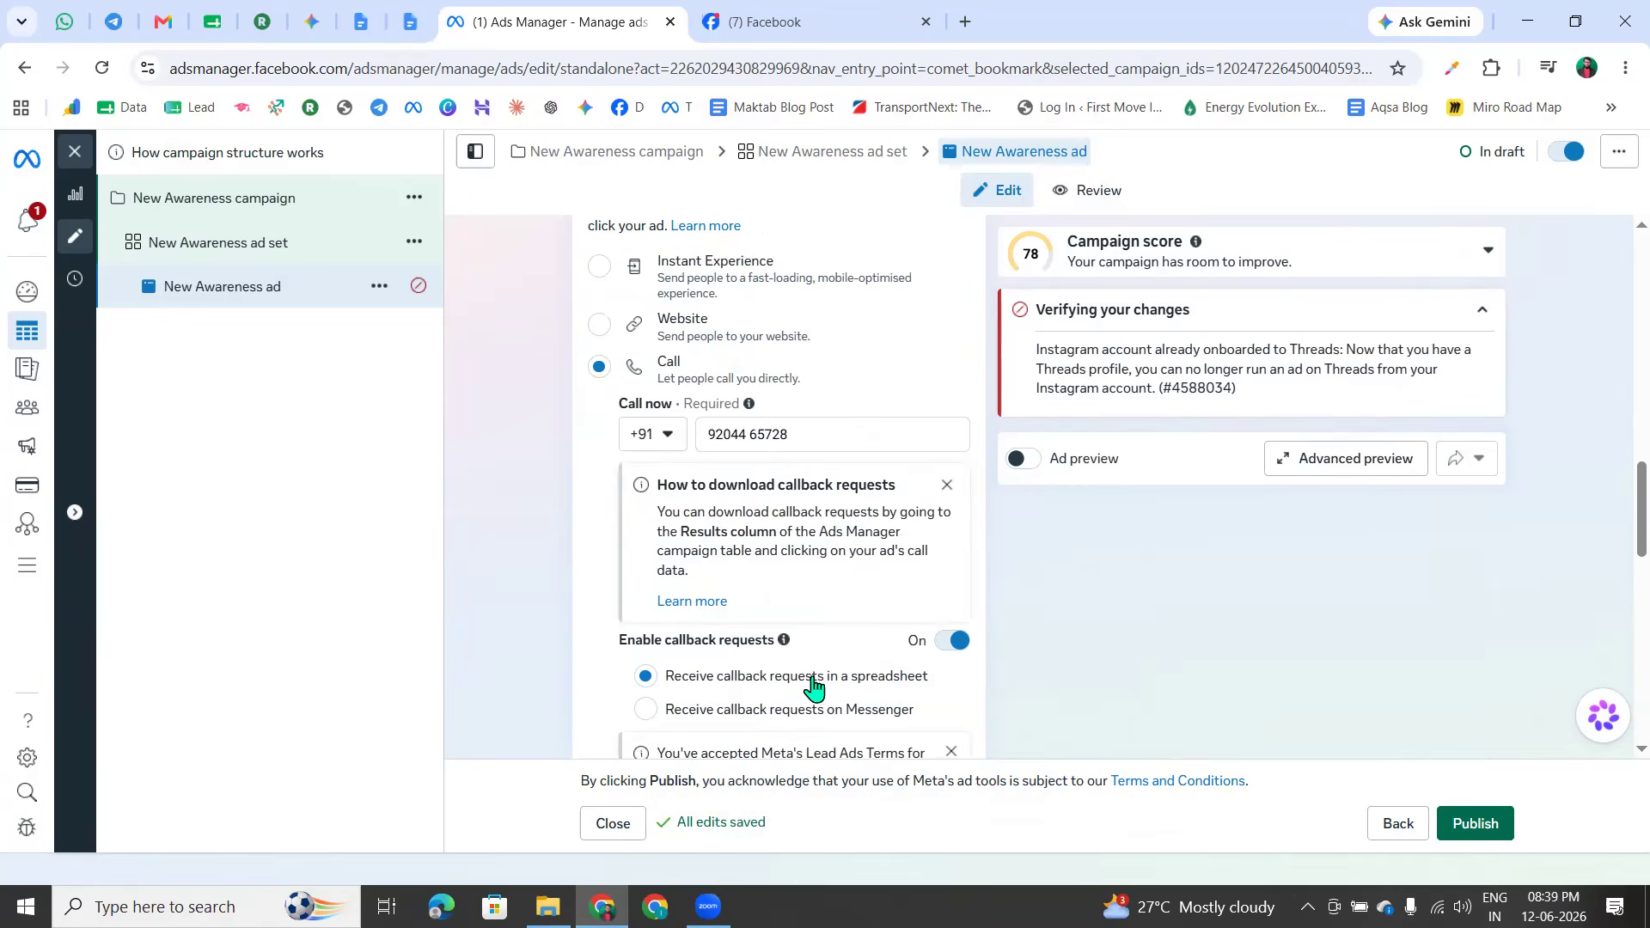
scroll(872, 692, "down", 1)
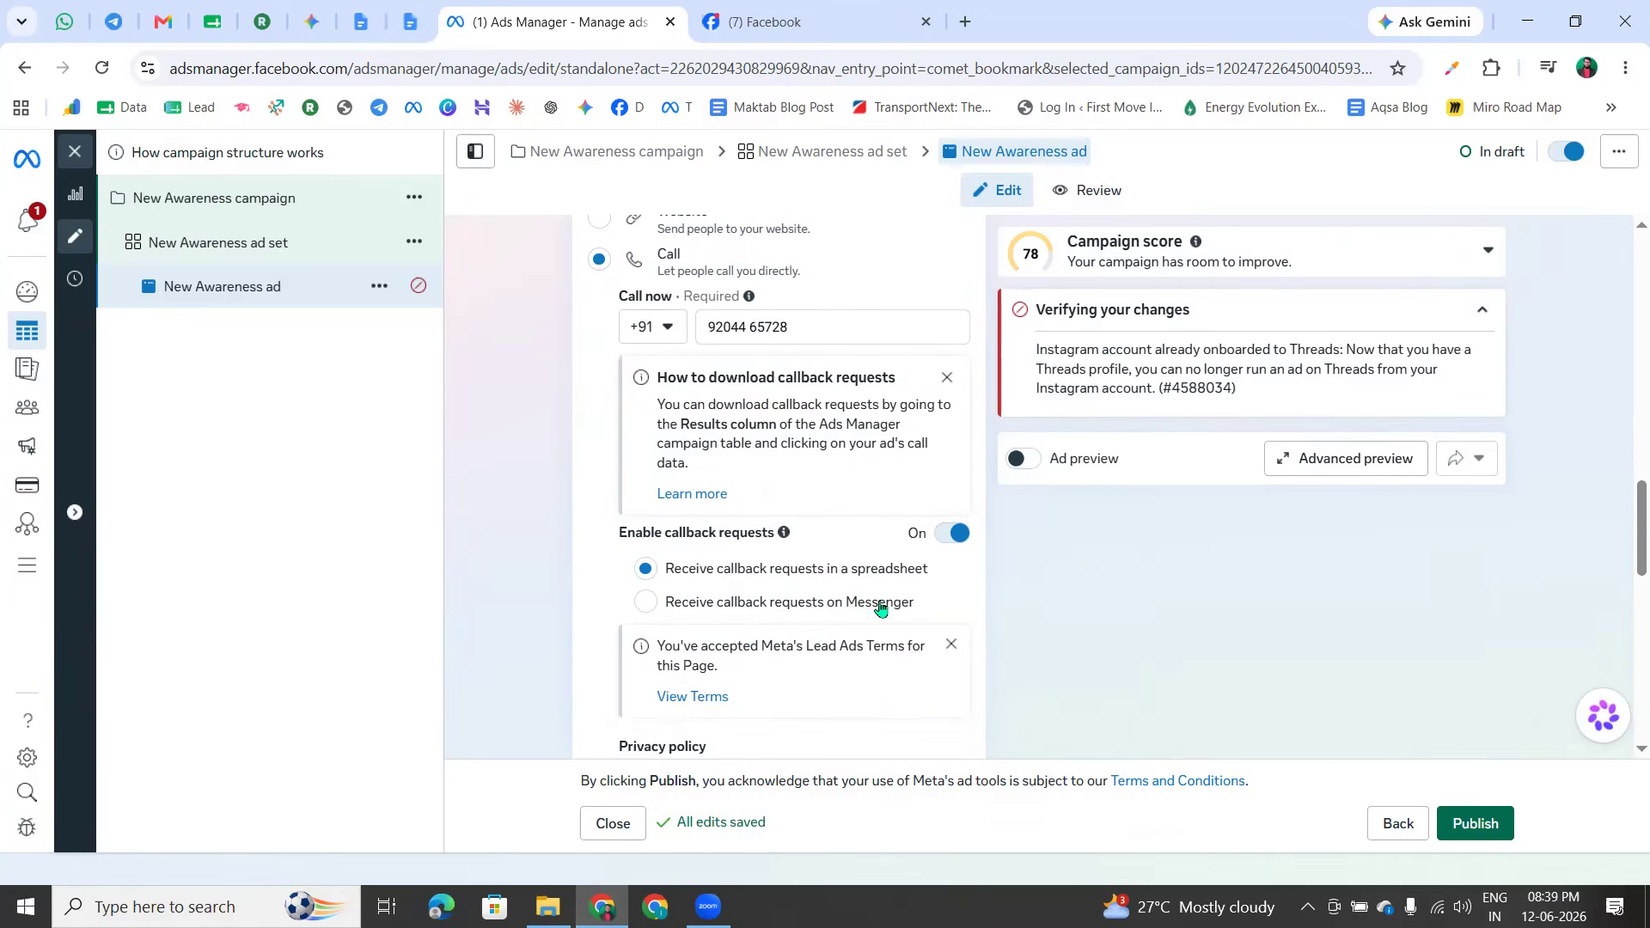
scroll(860, 602, "down", 1)
left_click(951, 537)
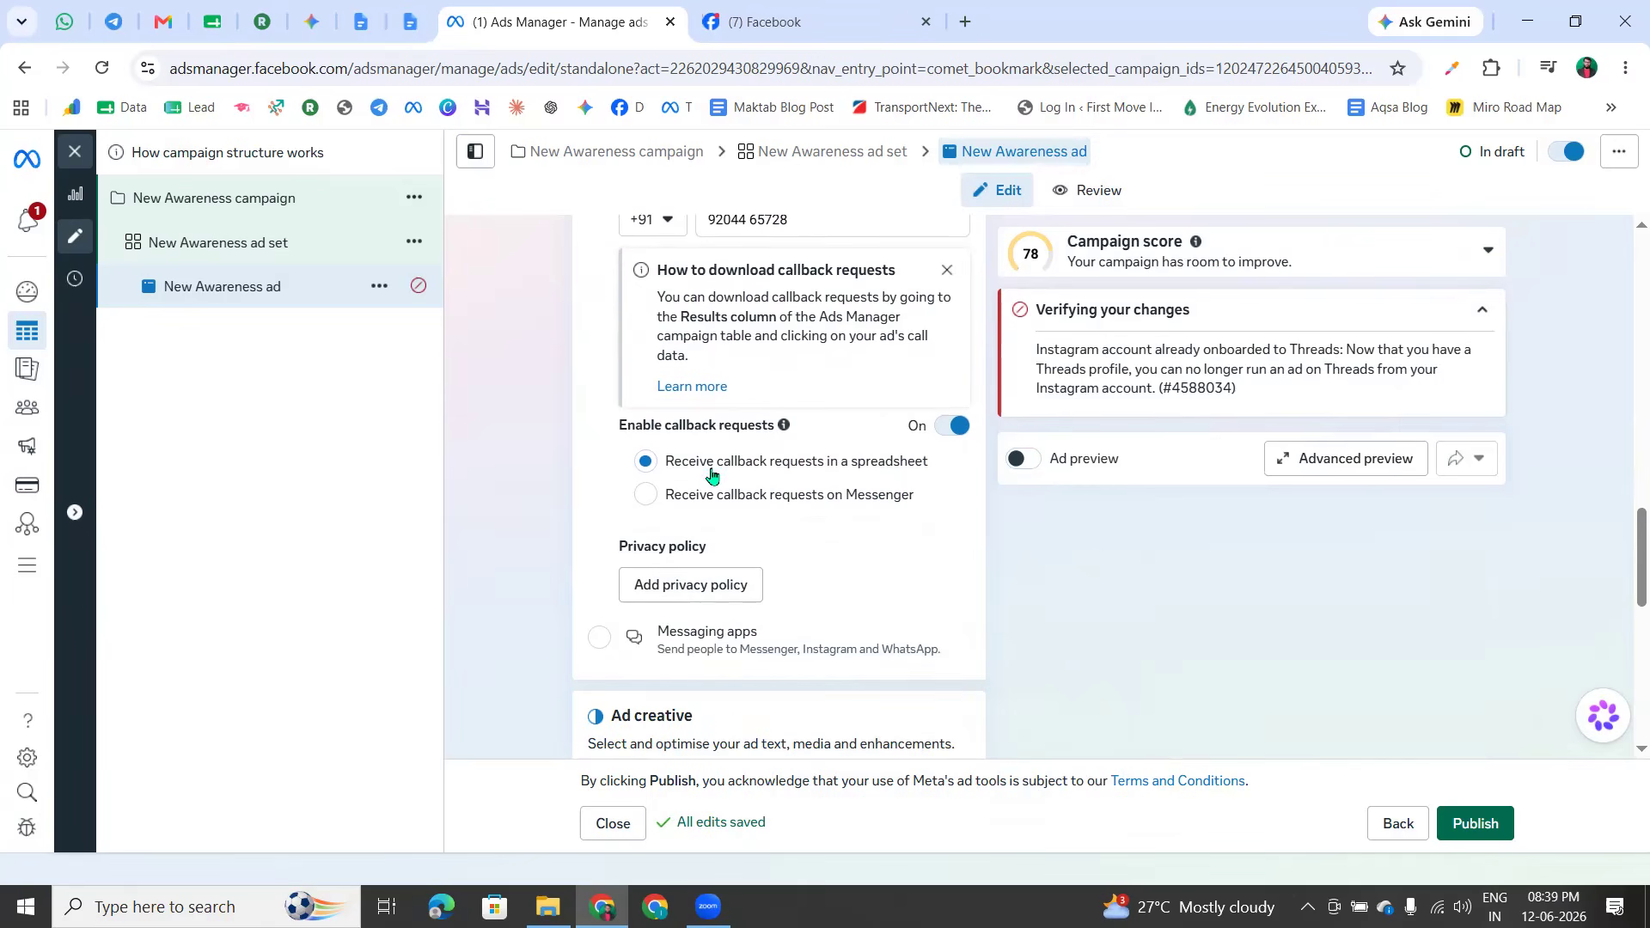
Try receiving callback requests on Messenger, return to the spreadsheet option, and turn callback requests off
left_click(647, 497)
scroll(658, 576, "up", 1)
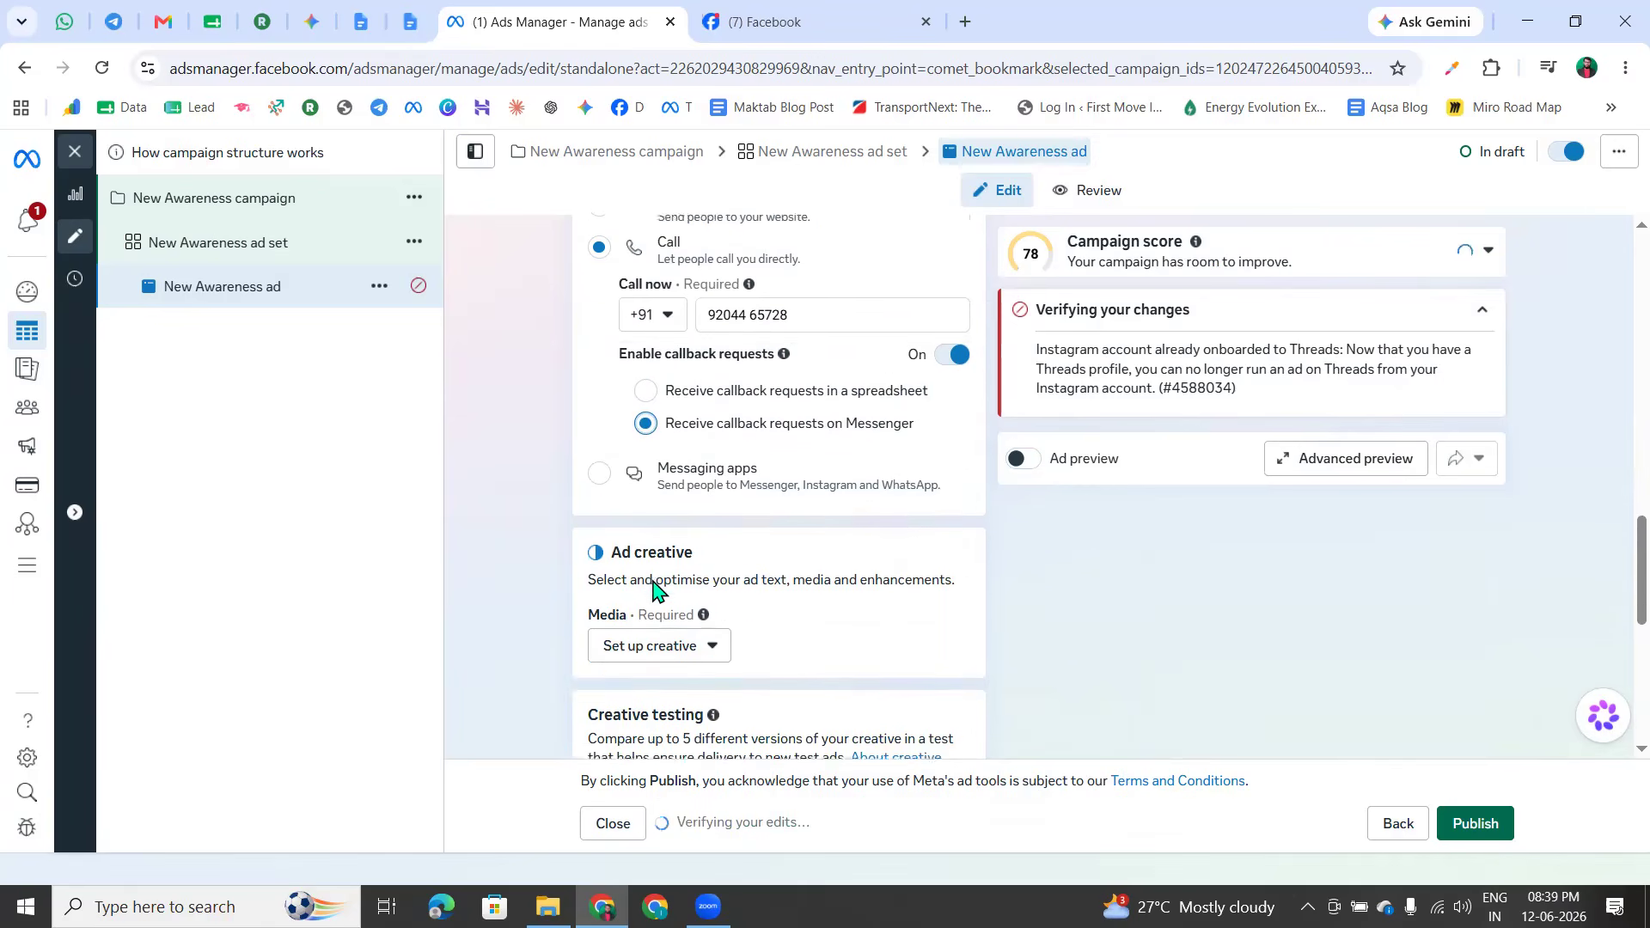
left_click(870, 409)
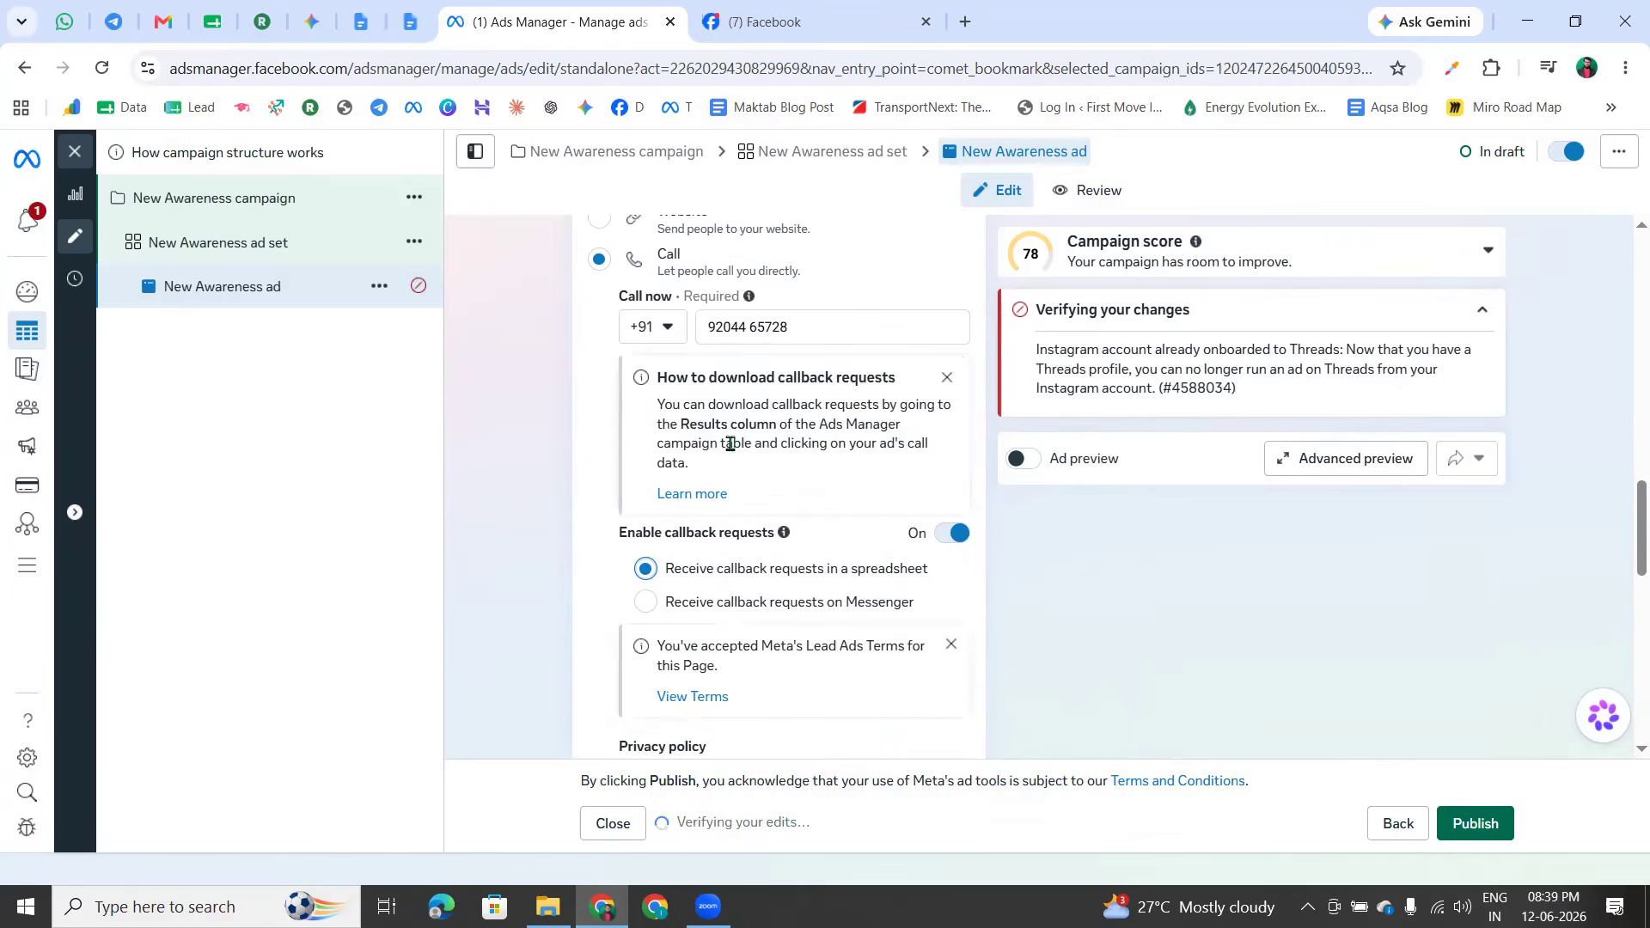
left_click(947, 378)
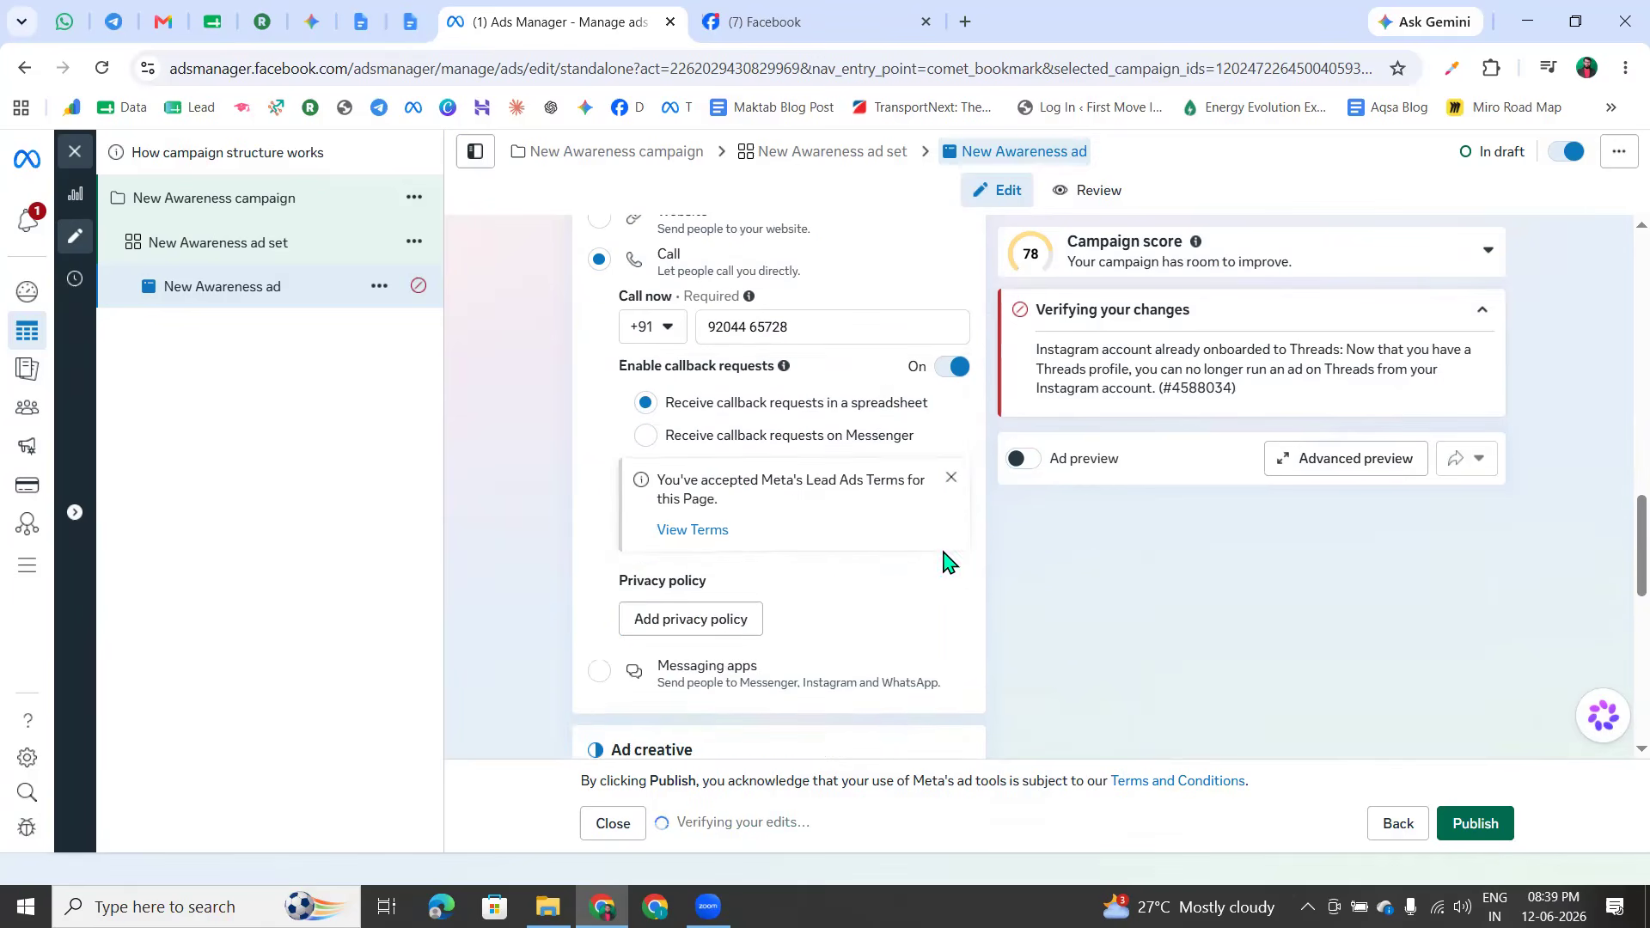
left_click(954, 368)
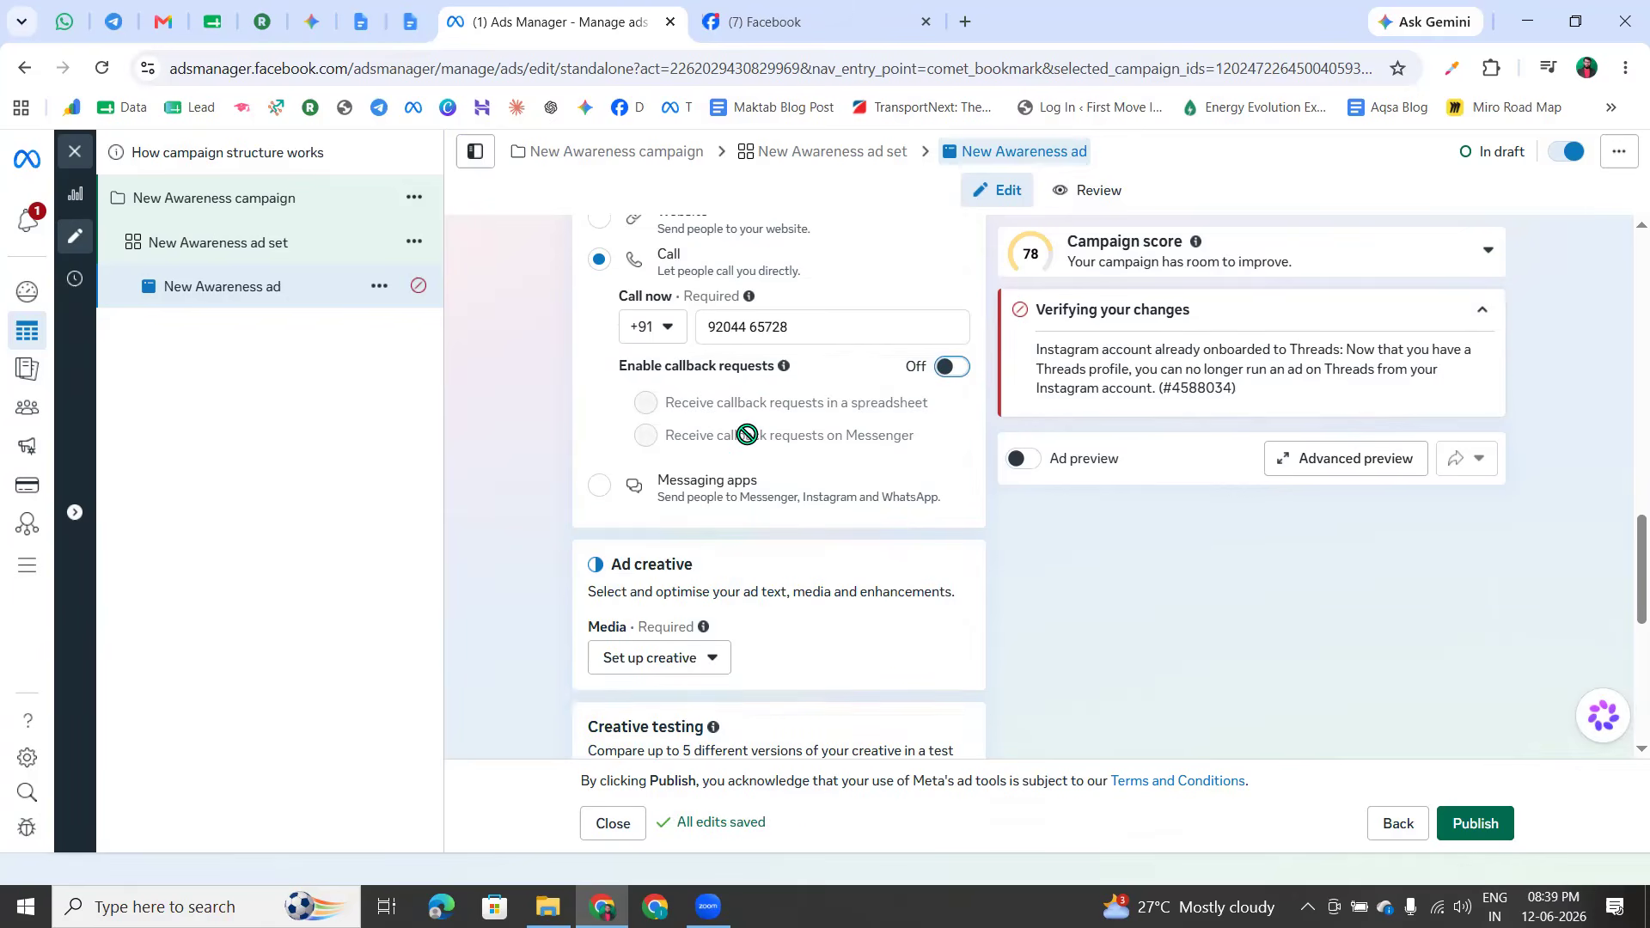
Examine the Call now label and the phone number used for the call destination
scroll(585, 490, "up", 1)
left_click_drag(619, 411, 673, 411)
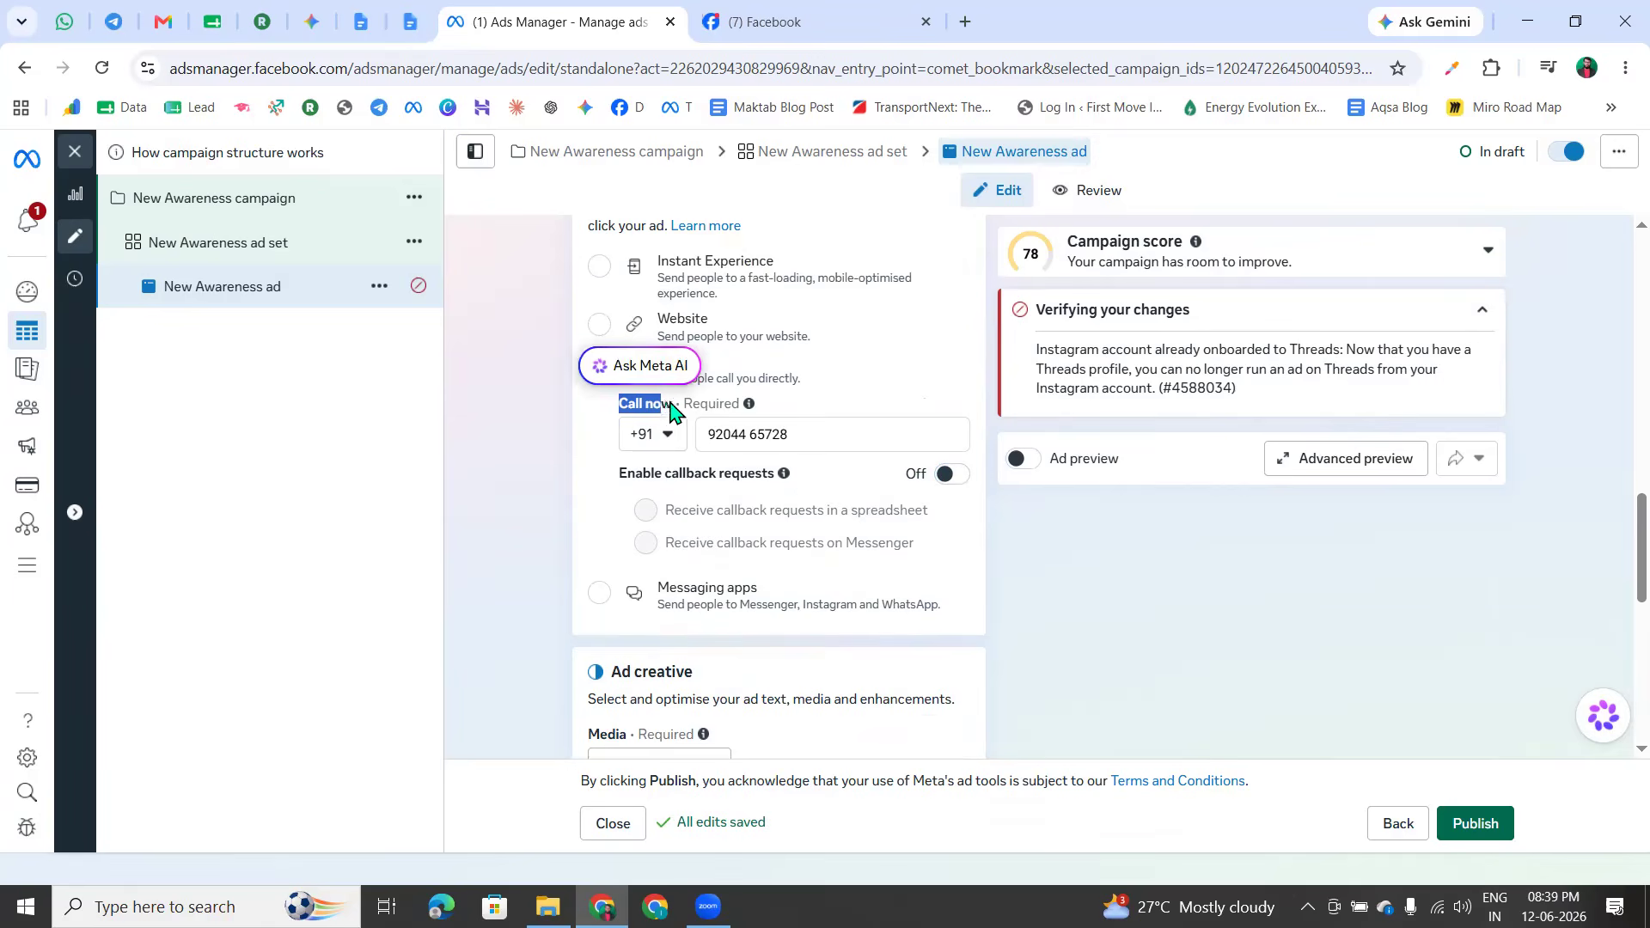
triple_click(735, 441)
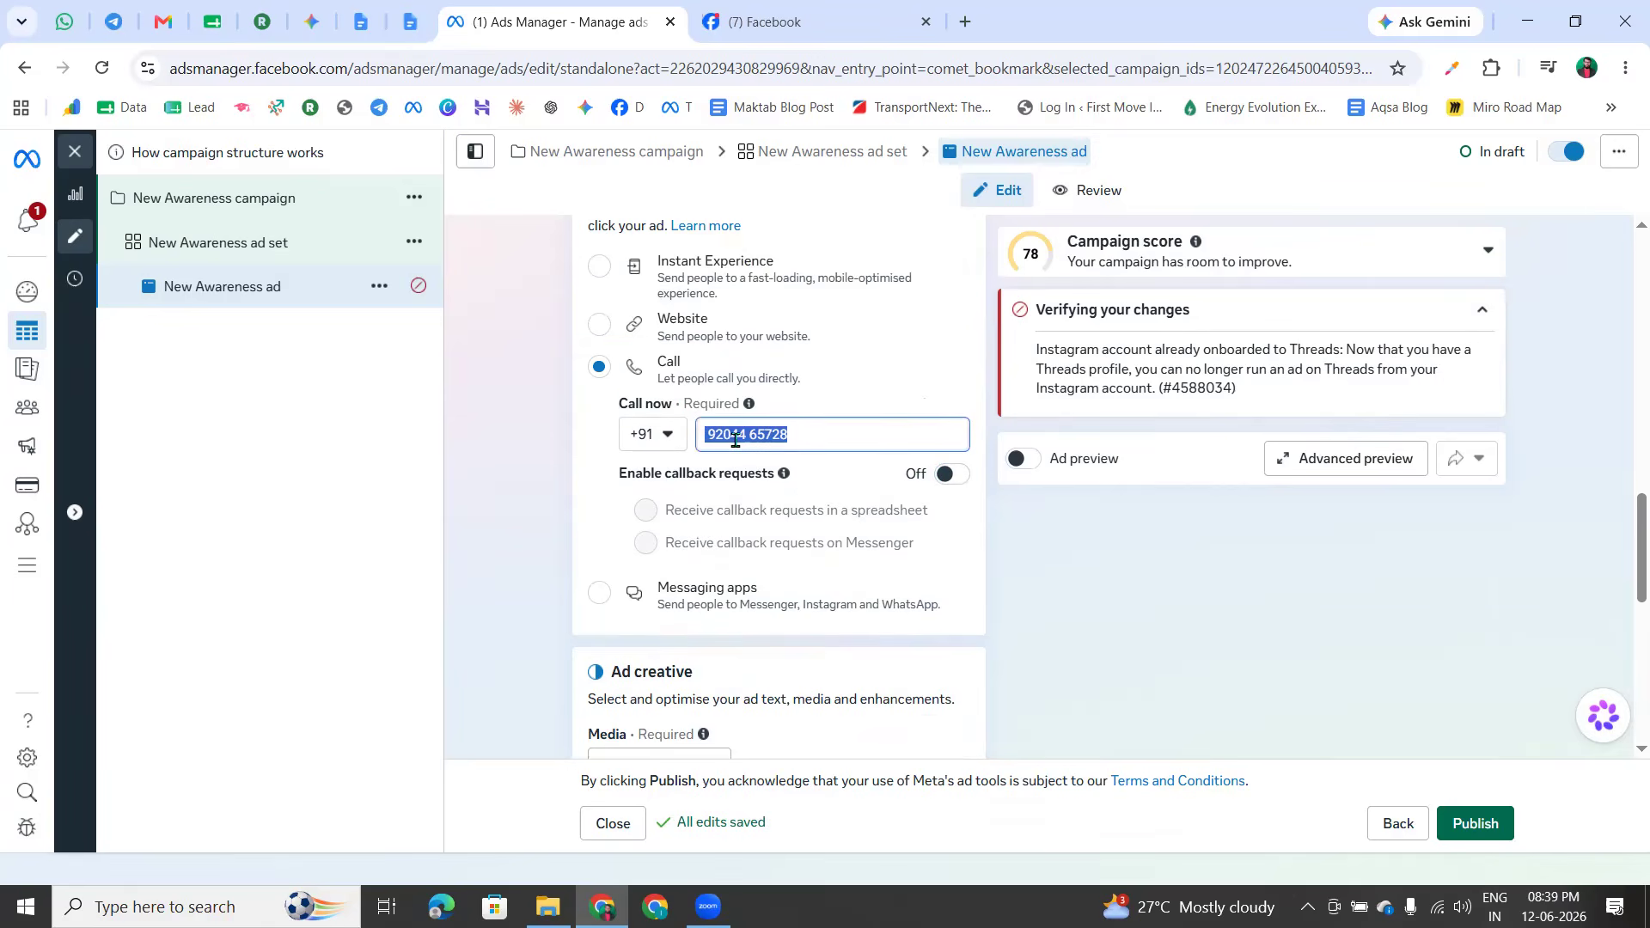
left_click(1130, 591)
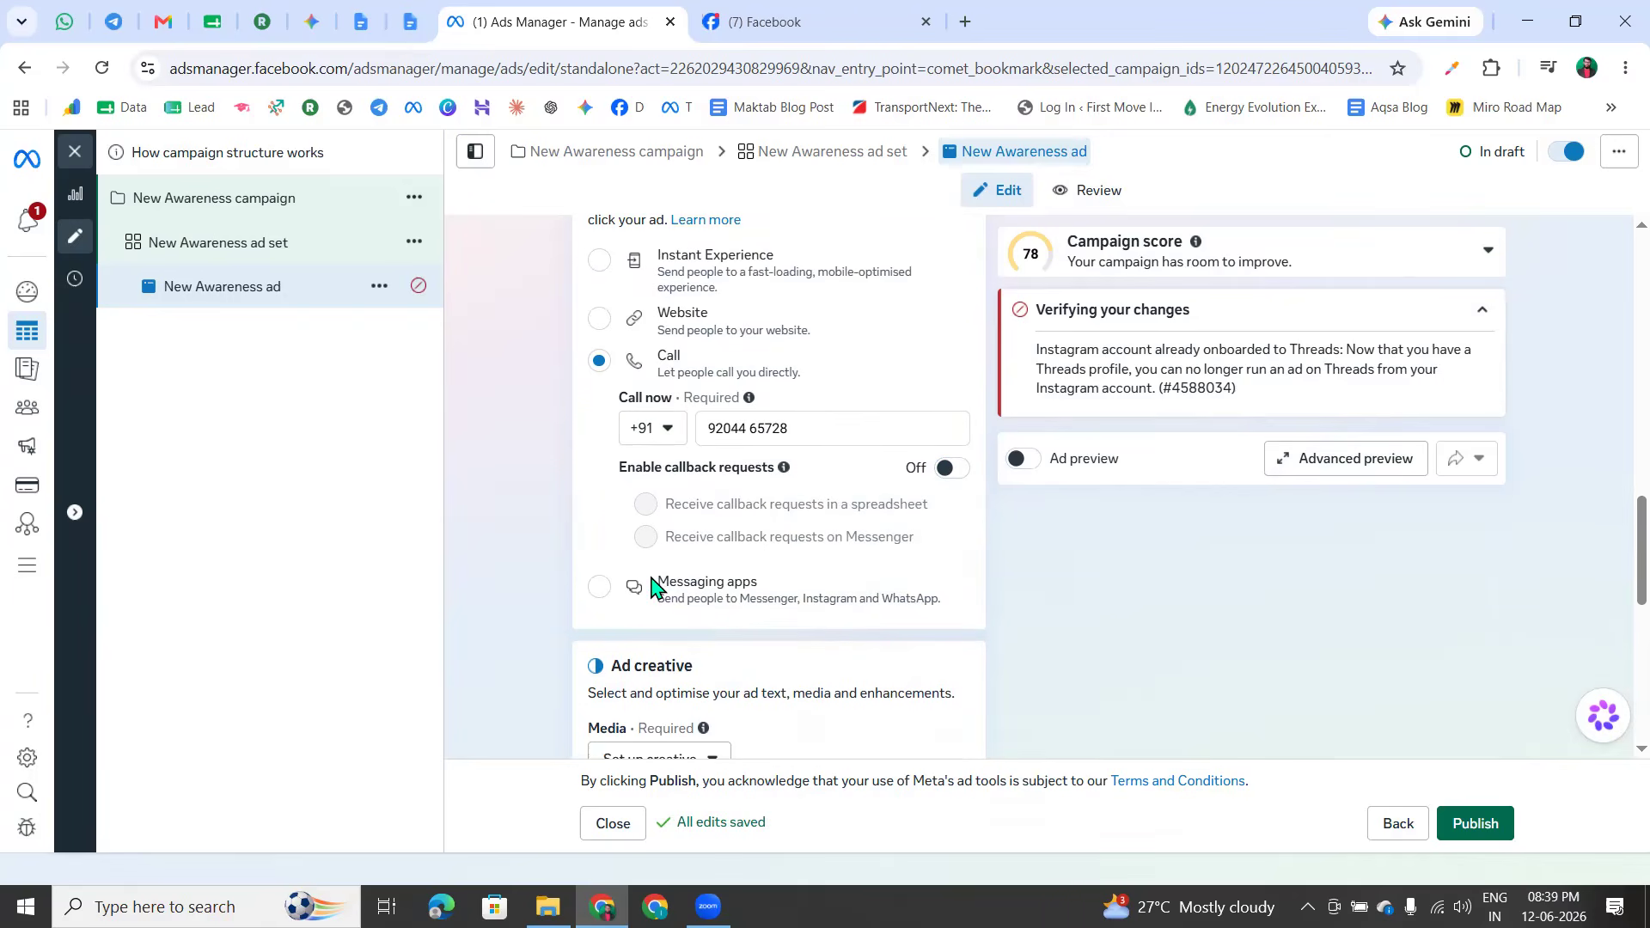
Set the ad destination to Messaging apps and review its Messenger, Instagram and WhatsApp options
scroll(619, 533, "down", 1)
left_click(600, 486)
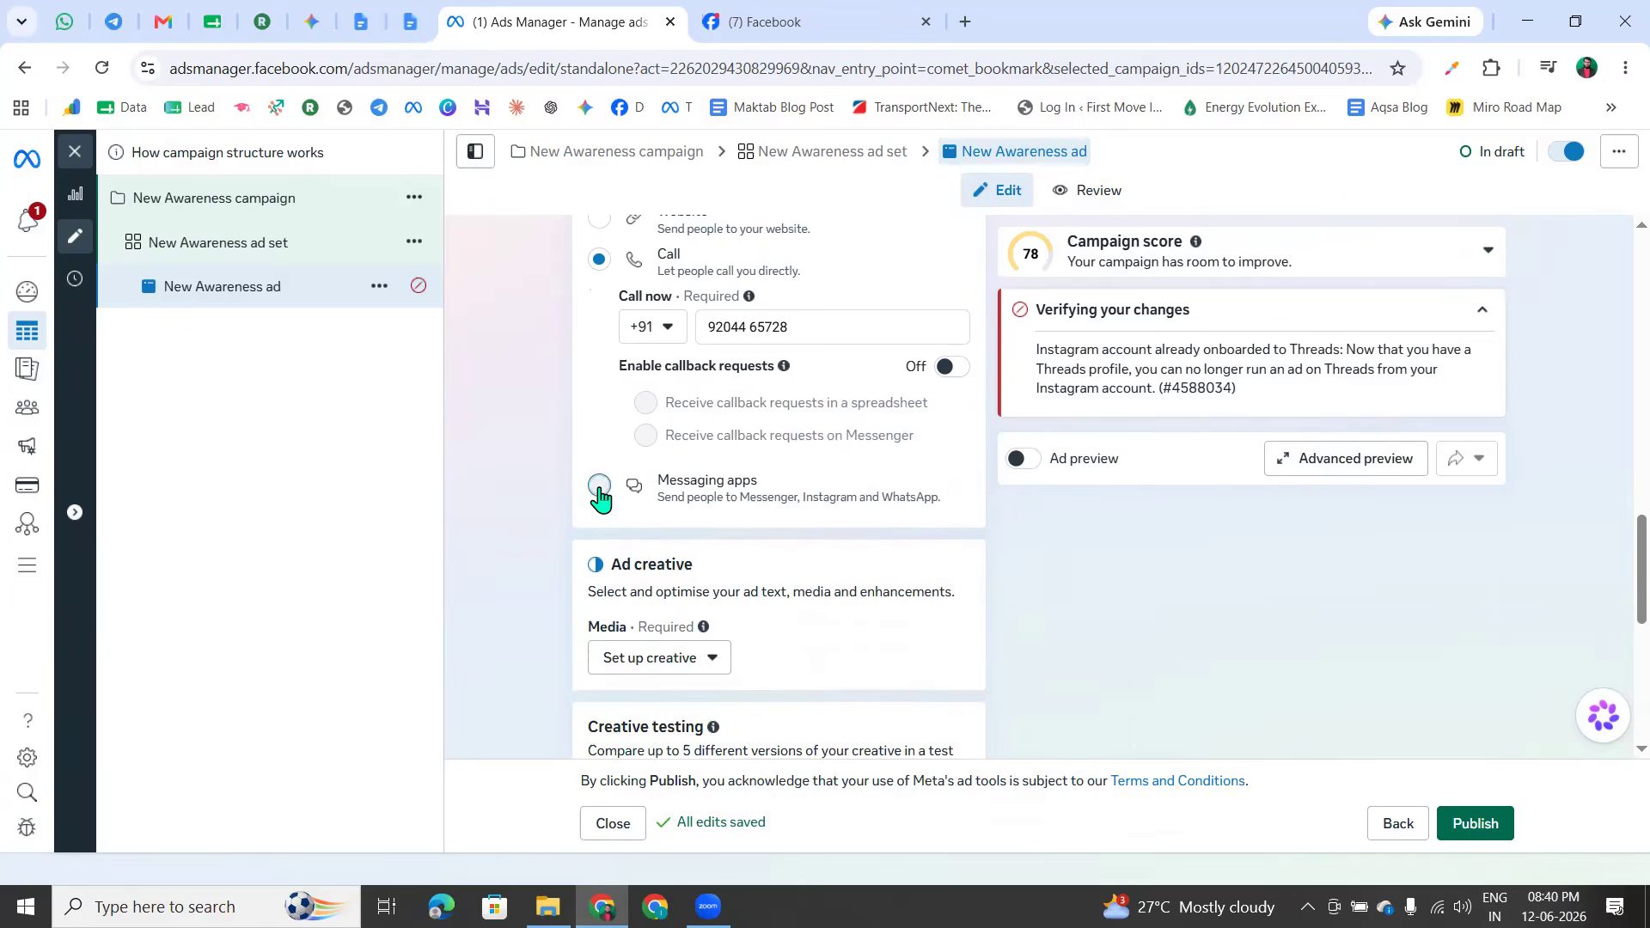
scroll(588, 565, "down", 3)
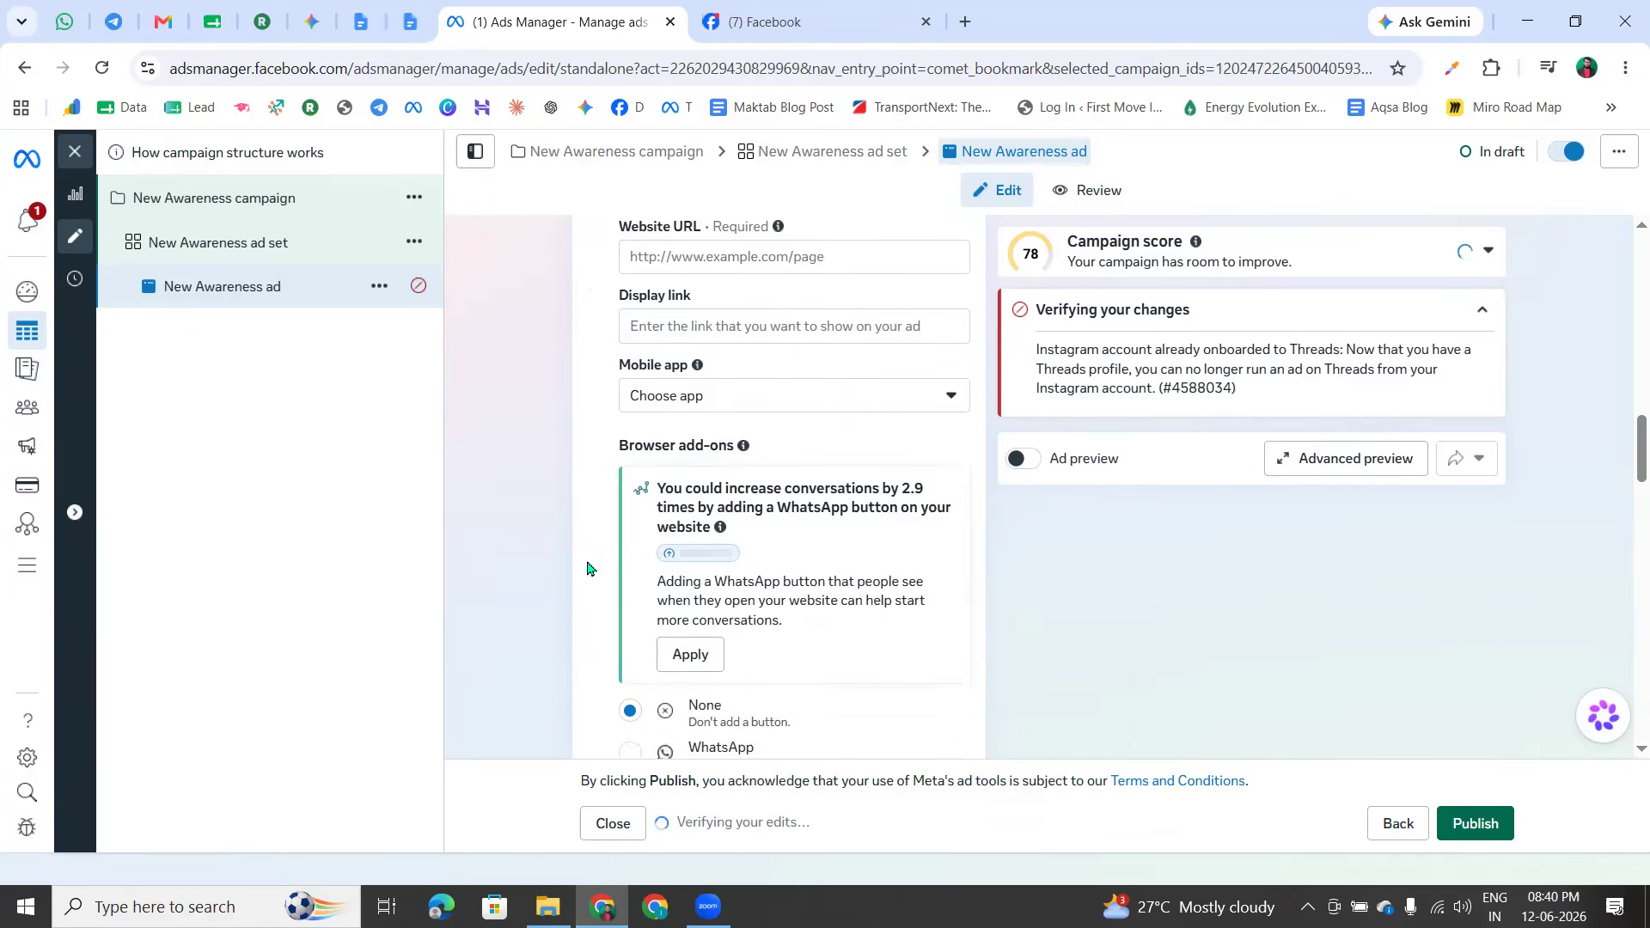
scroll(589, 570, "down", 2)
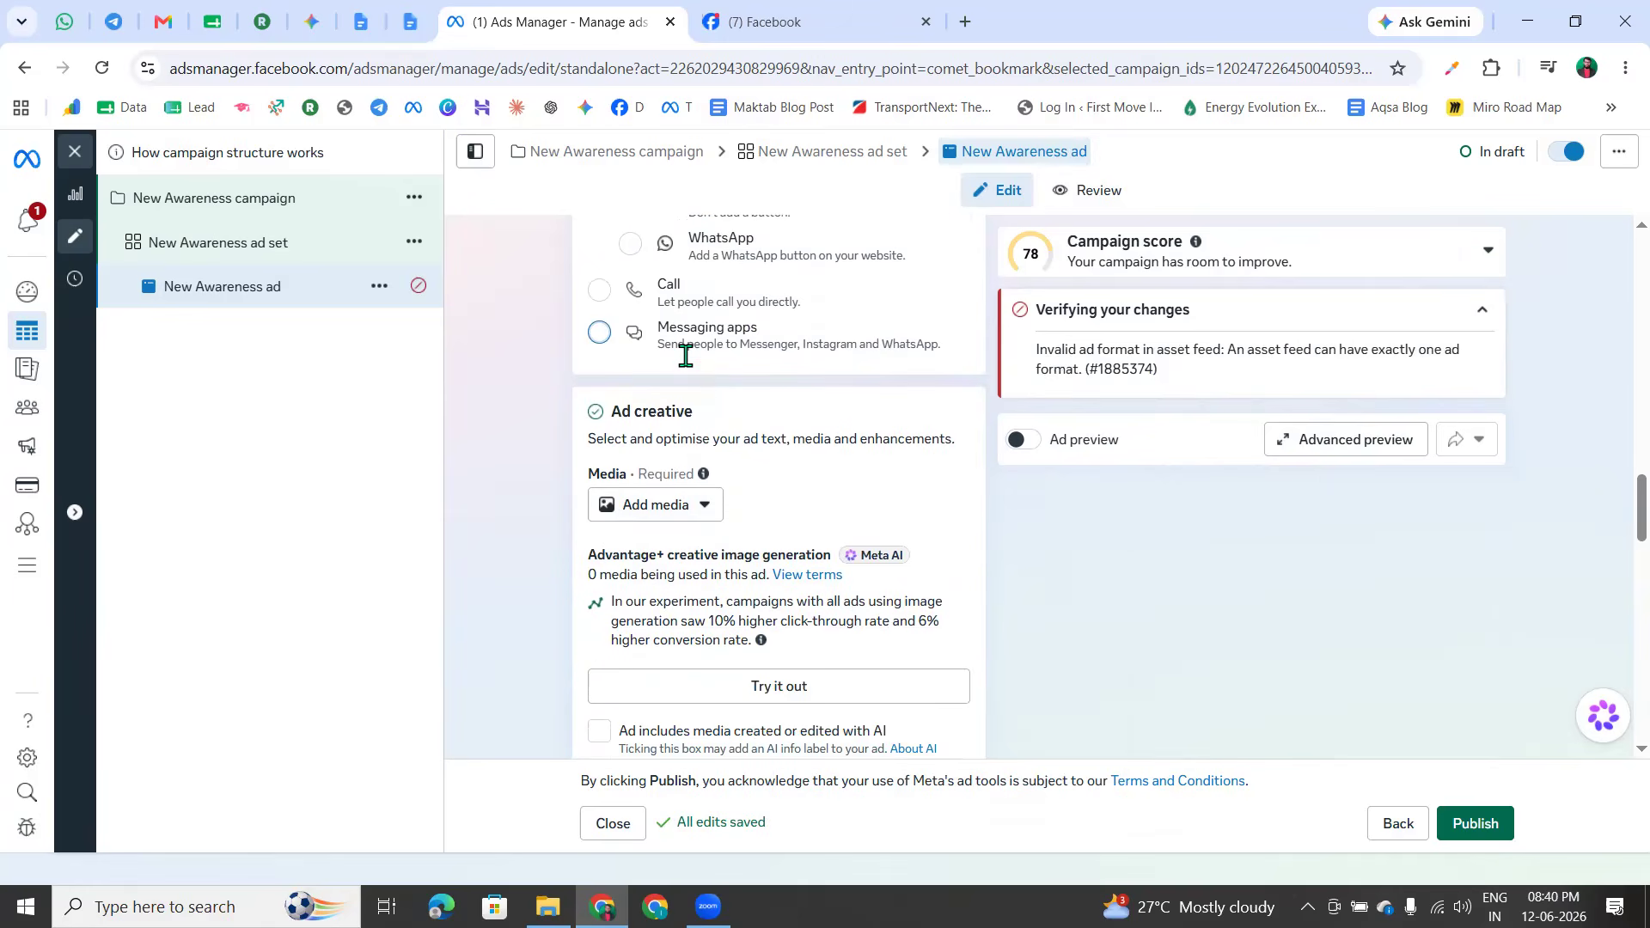
left_click(599, 332)
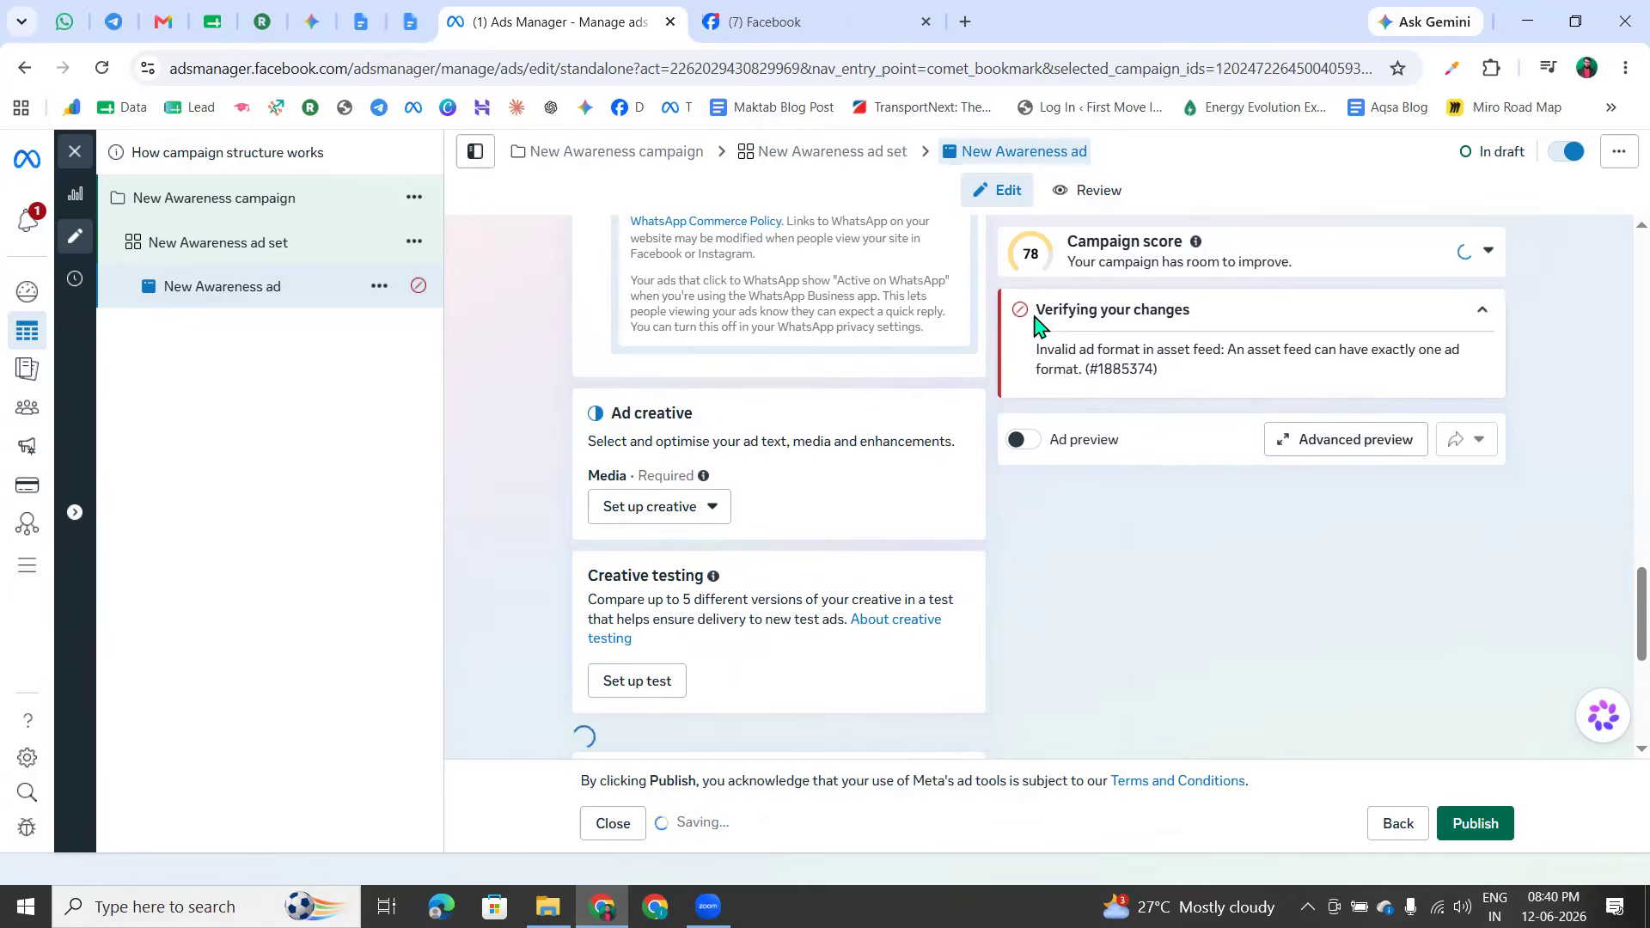
scroll(720, 423, "up", 4)
scroll(719, 423, "up", 5)
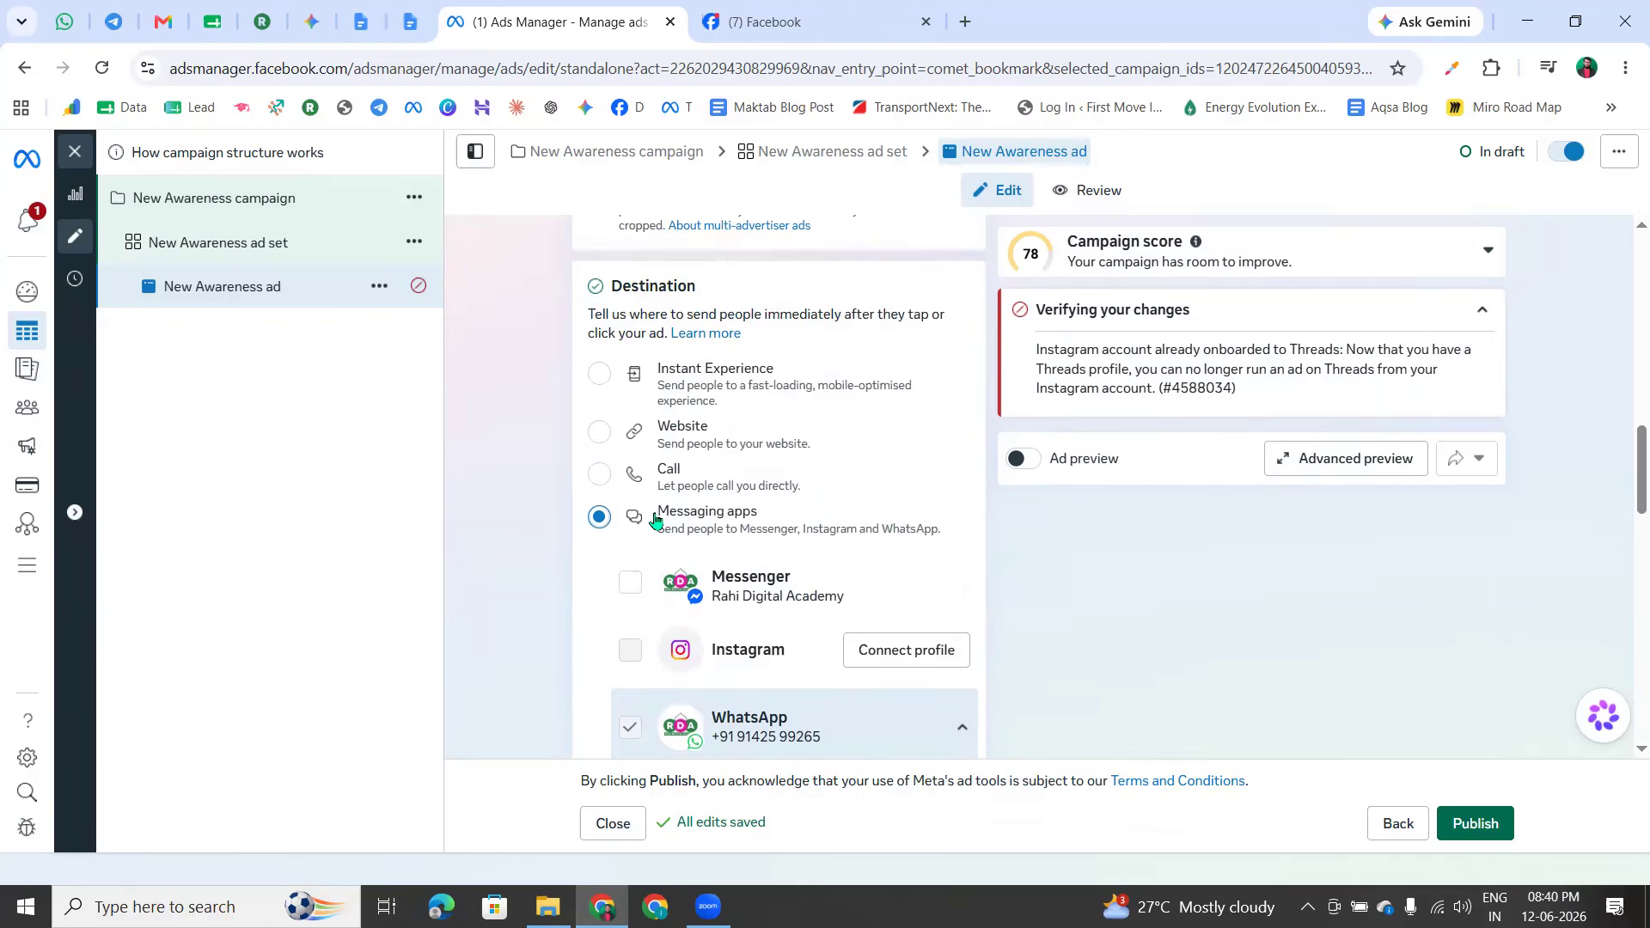
scroll(654, 519, "down", 1)
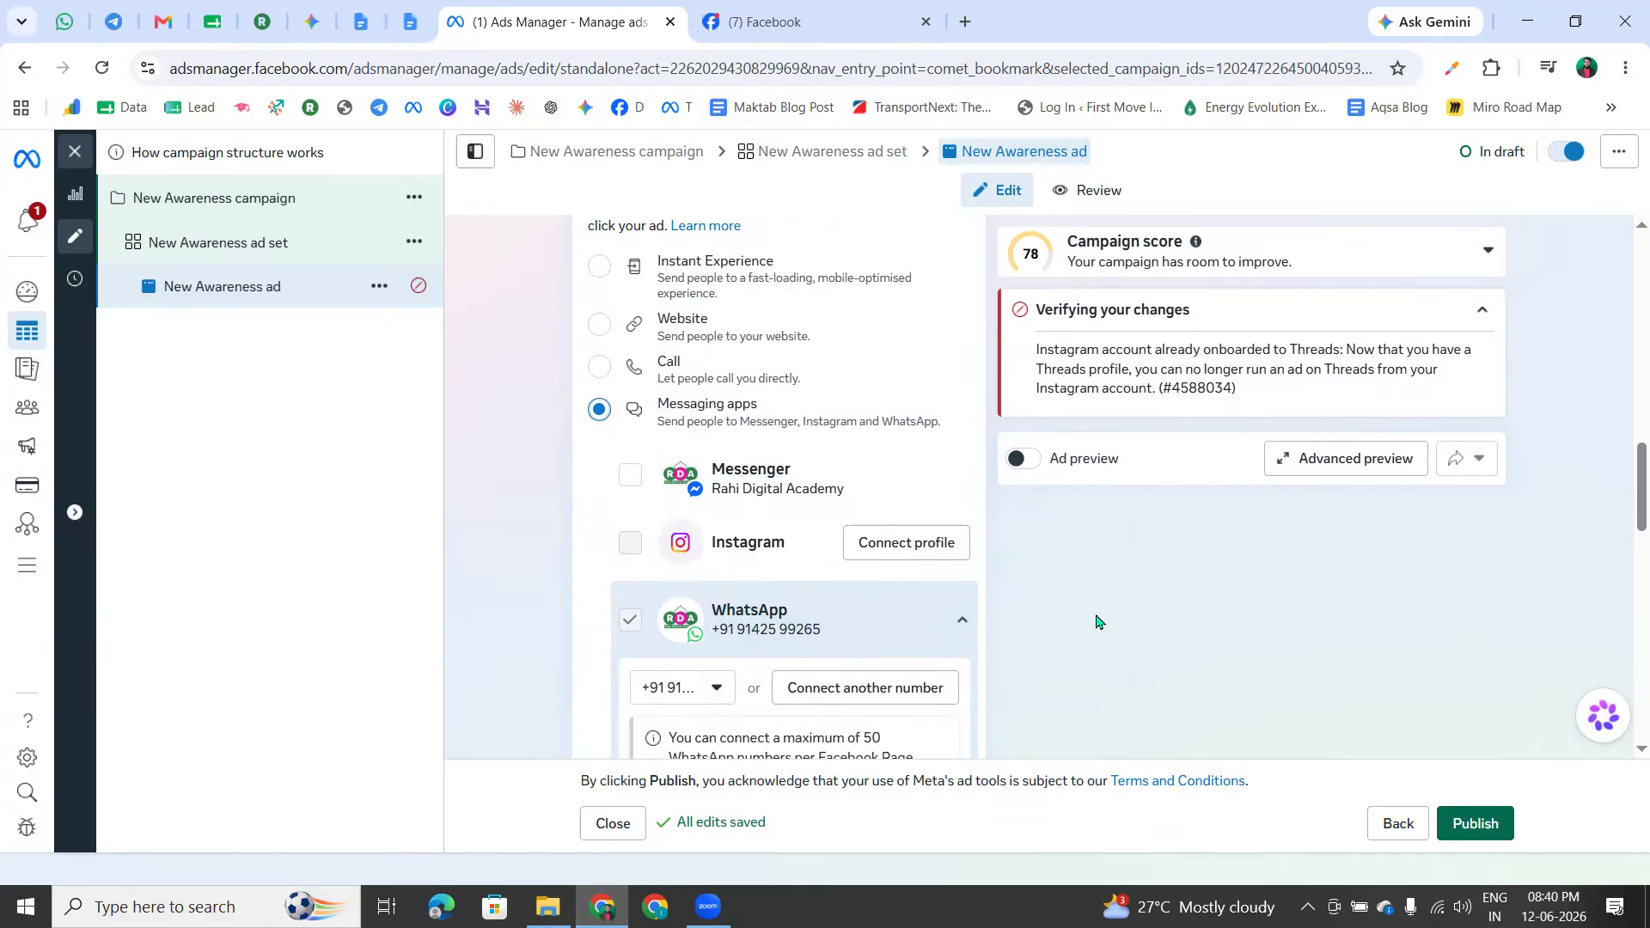
scroll(744, 483, "down", 2)
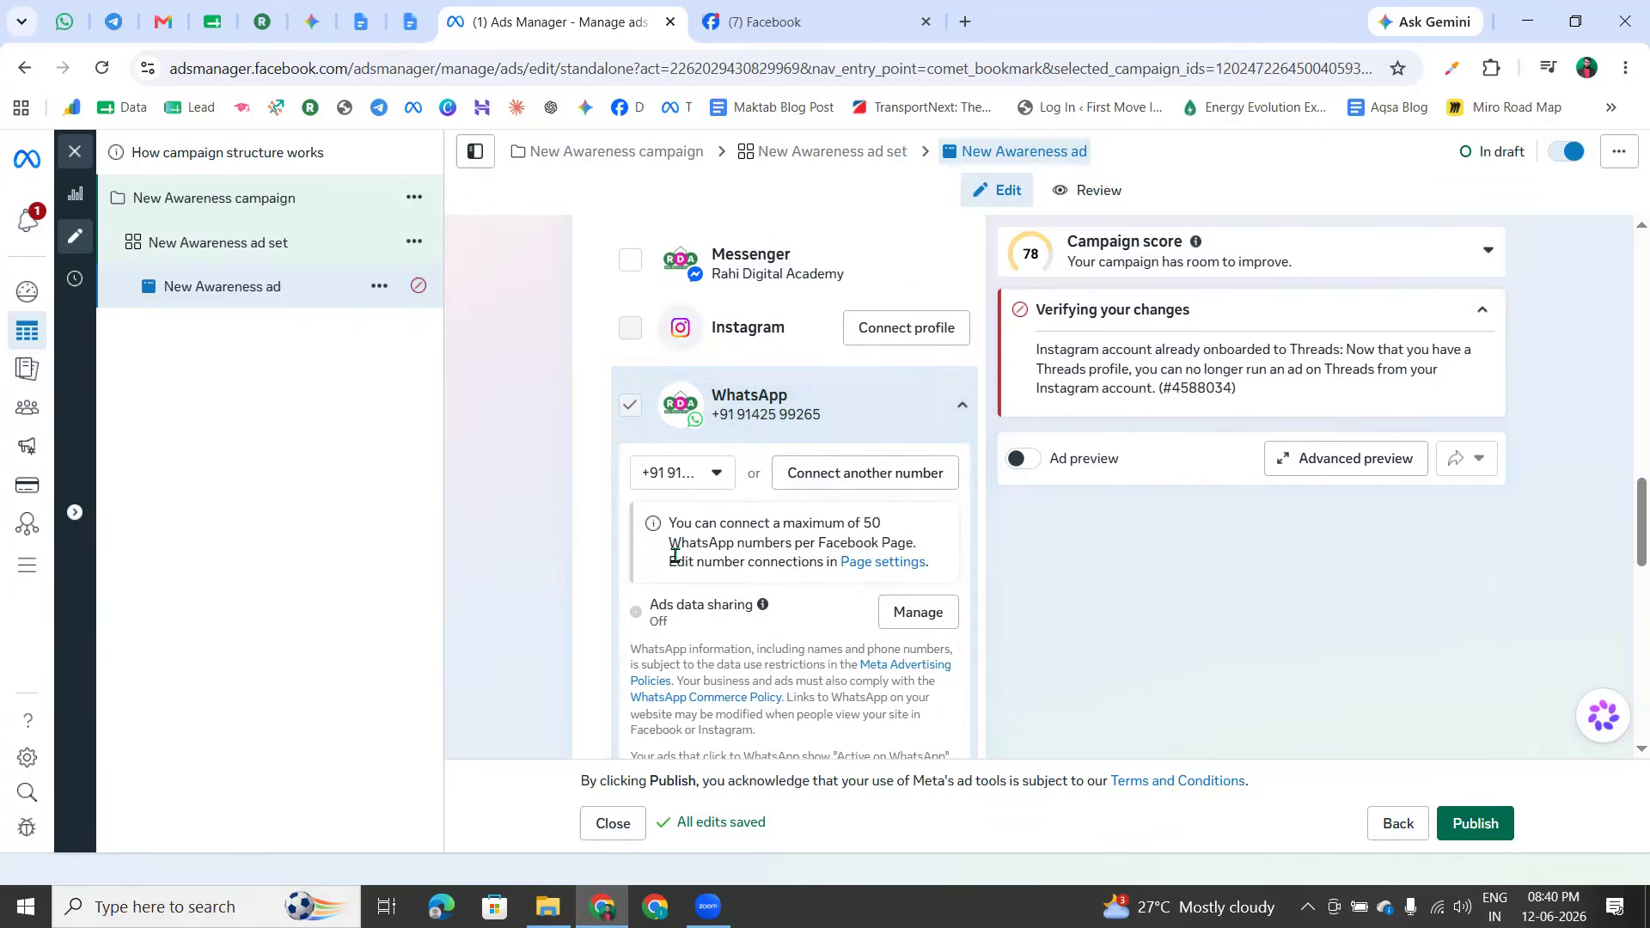
Set up an image creative with the 1440 × 1440 Republic Day account image, keeping the default text and adding no AI-generated images
scroll(679, 550, "down", 5)
left_click(648, 461)
left_click(641, 505)
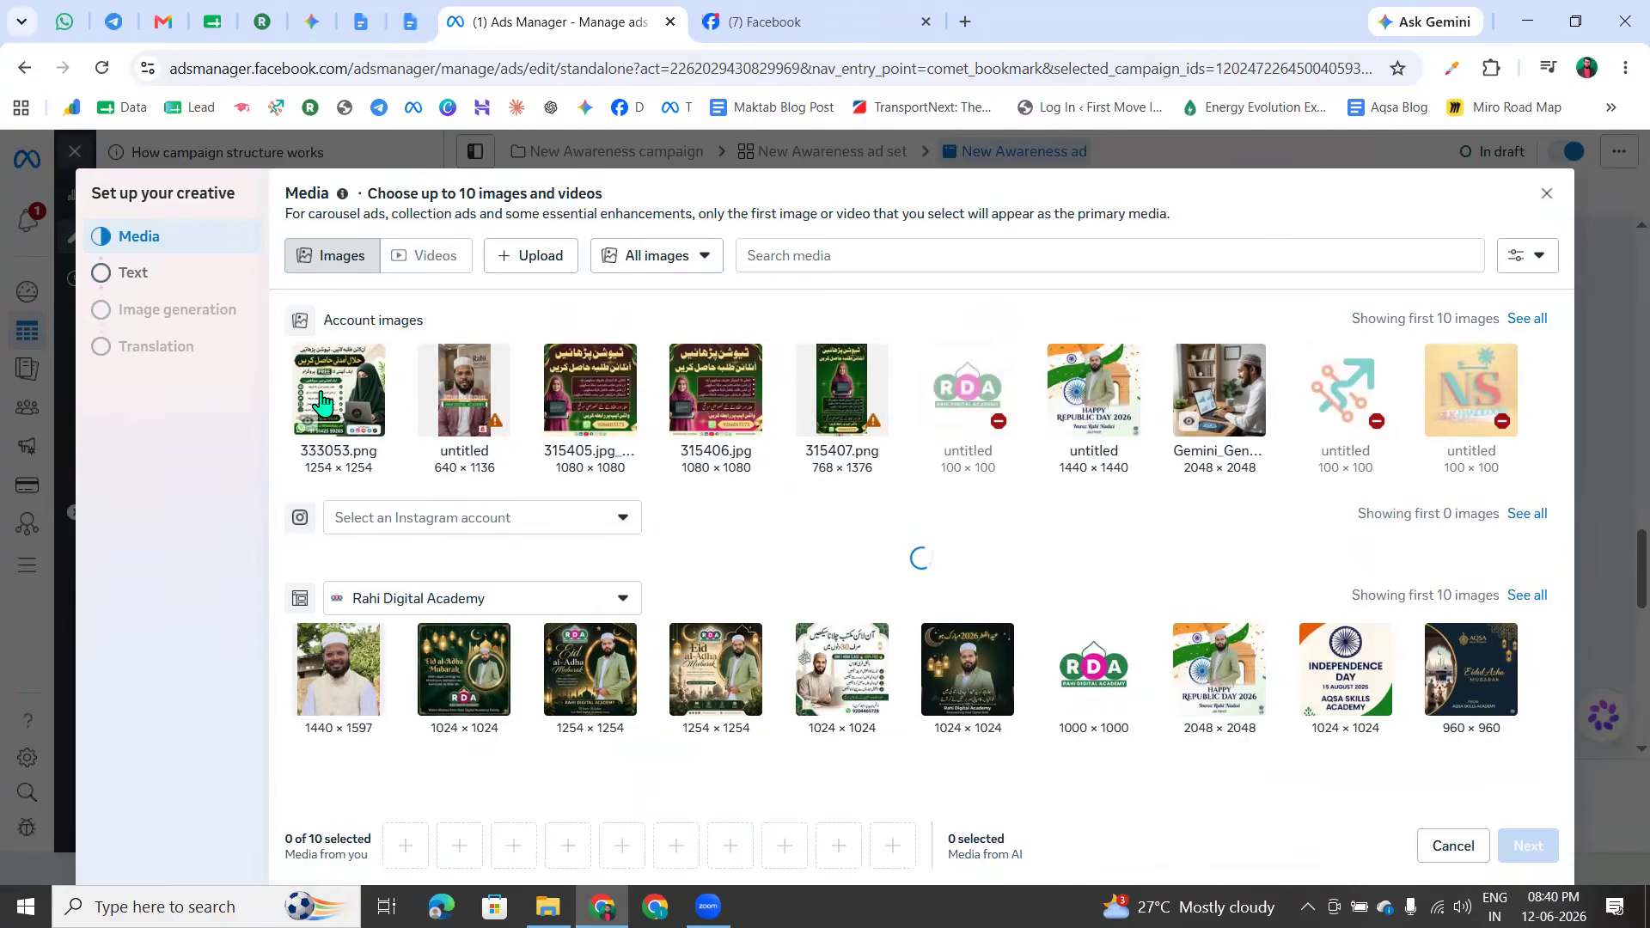
left_click(1090, 410)
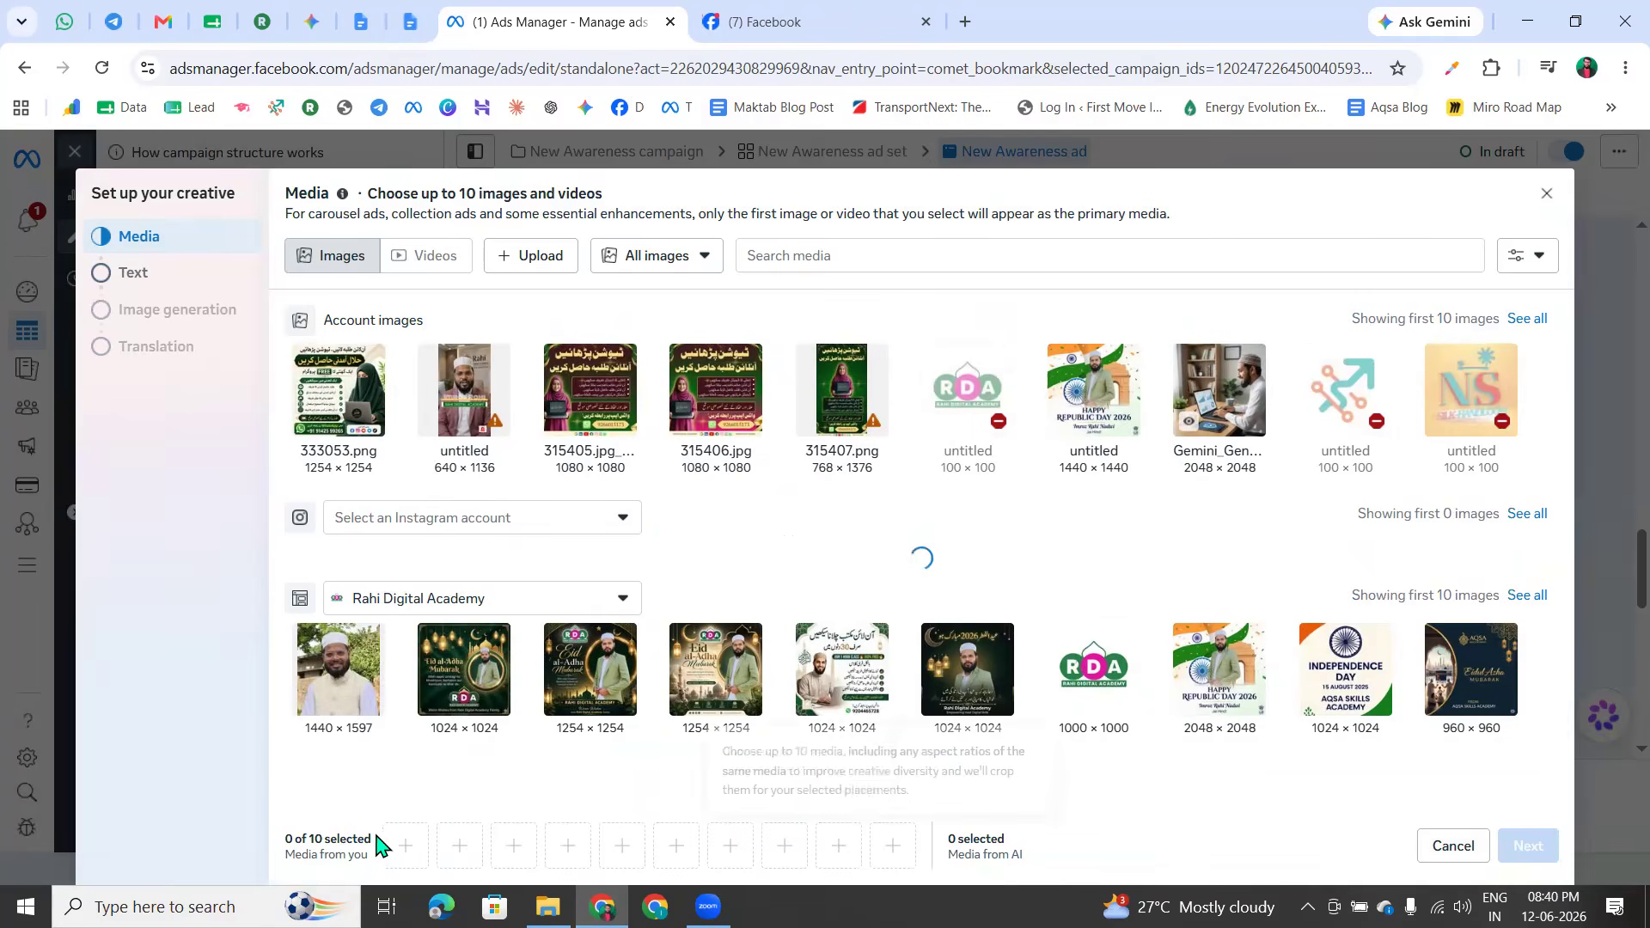
left_click(1528, 845)
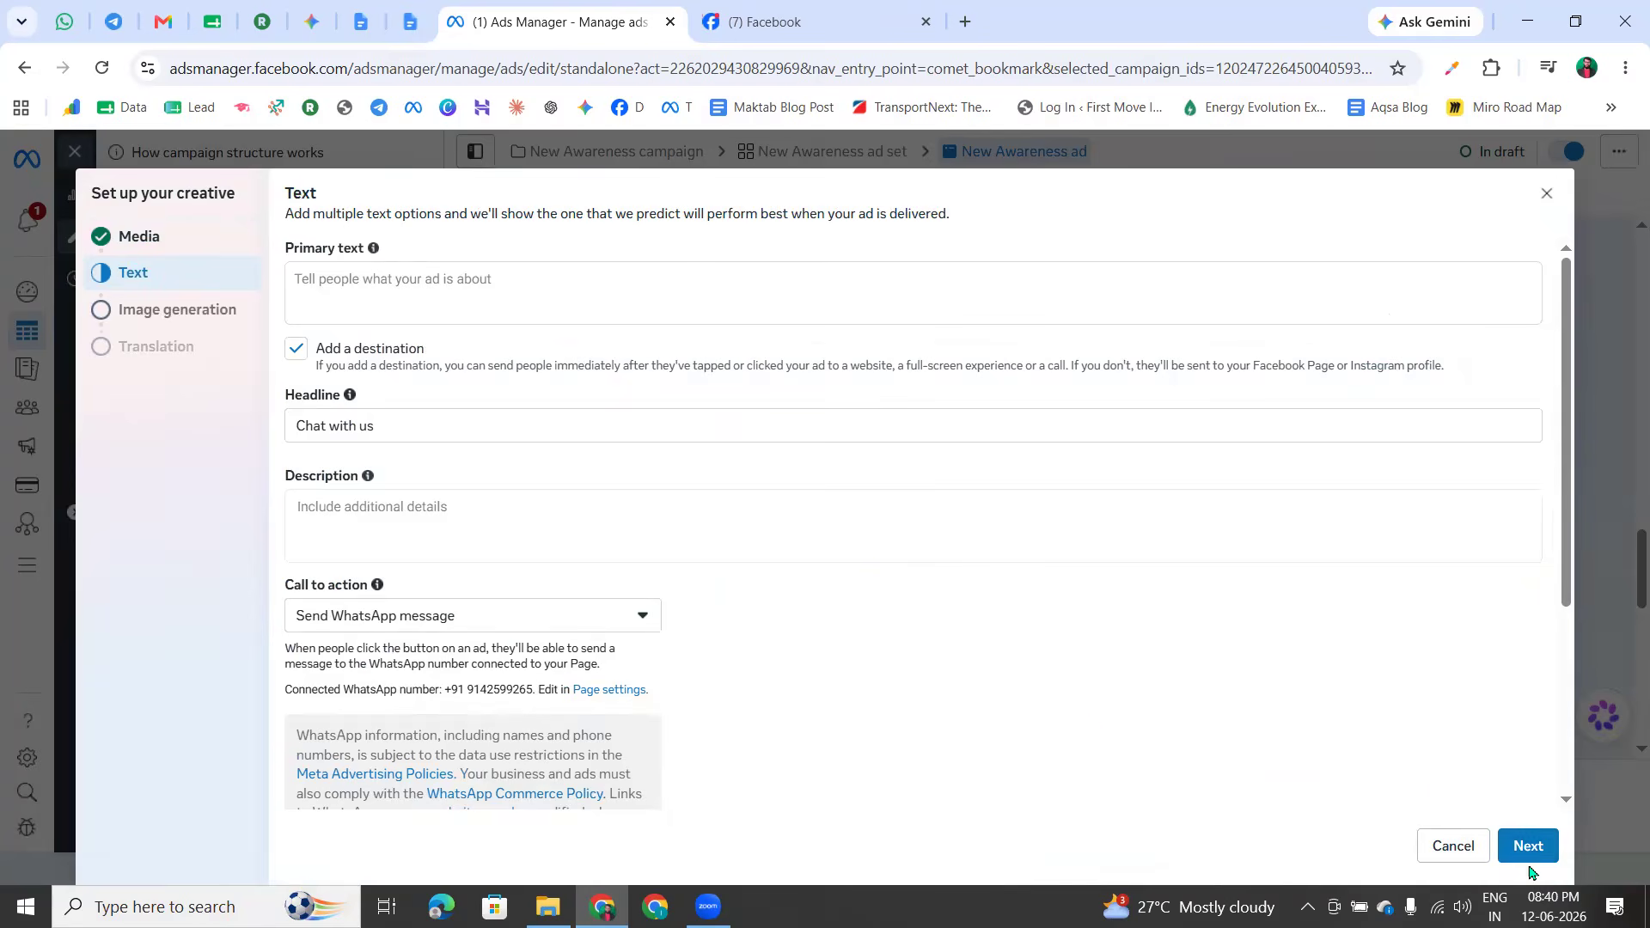
left_click(1513, 849)
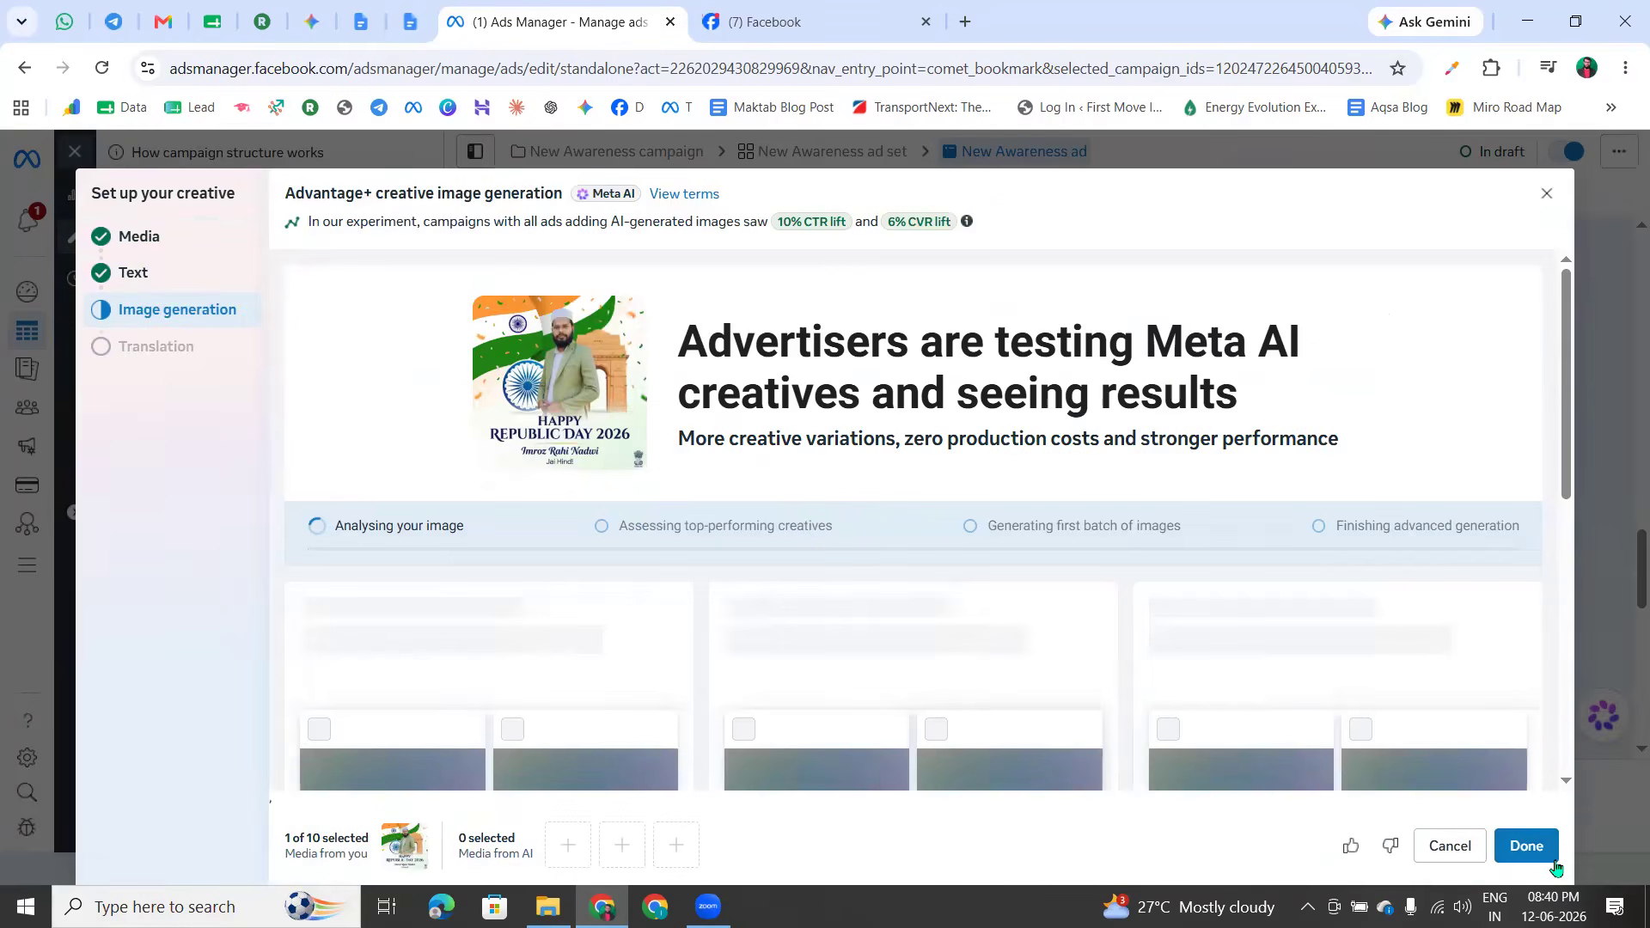
left_click(1519, 851)
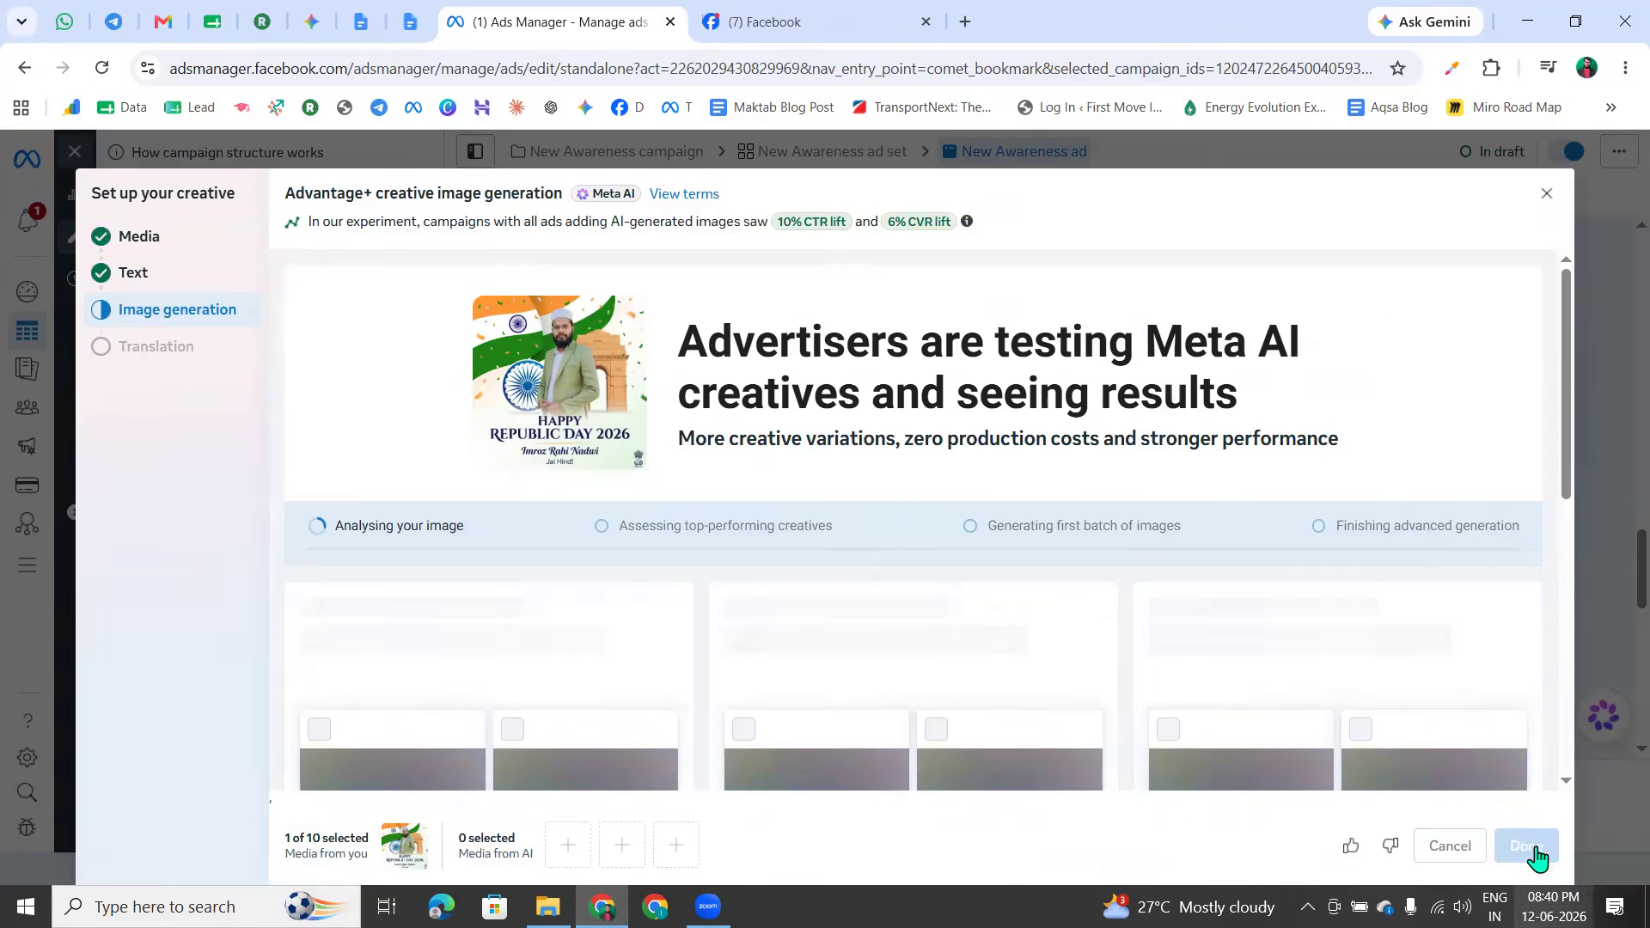
Set the ad destination to Website and check the Facebook Feed ad preview
scroll(821, 645, "up", 5)
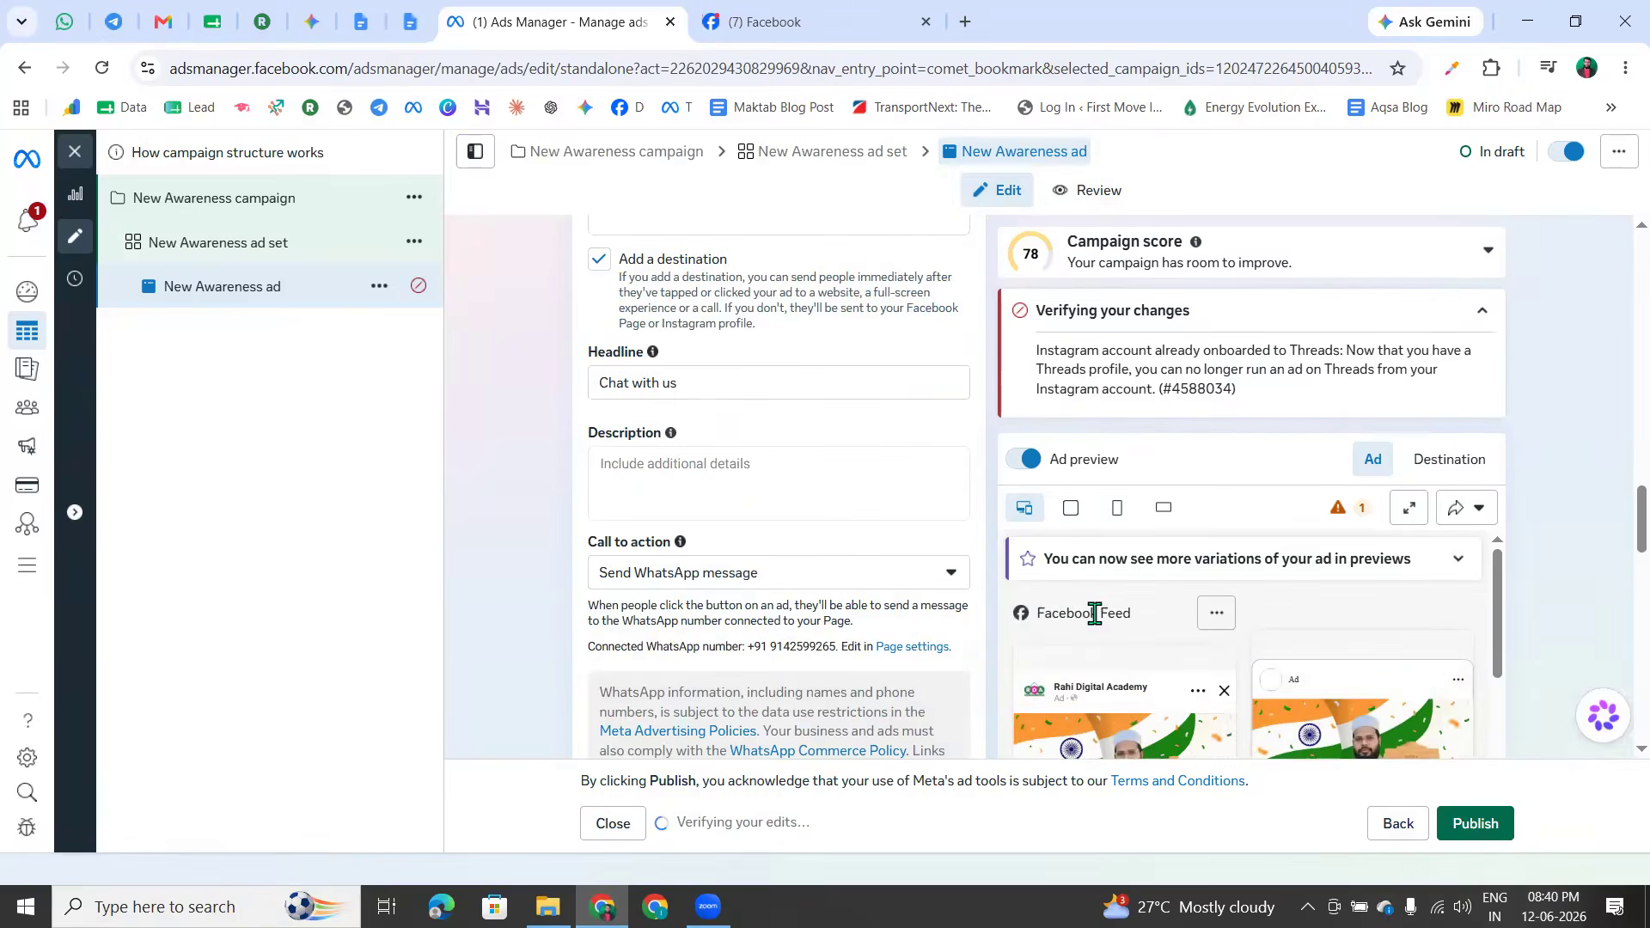
scroll(1128, 667, "down", 3)
scroll(557, 613, "up", 3)
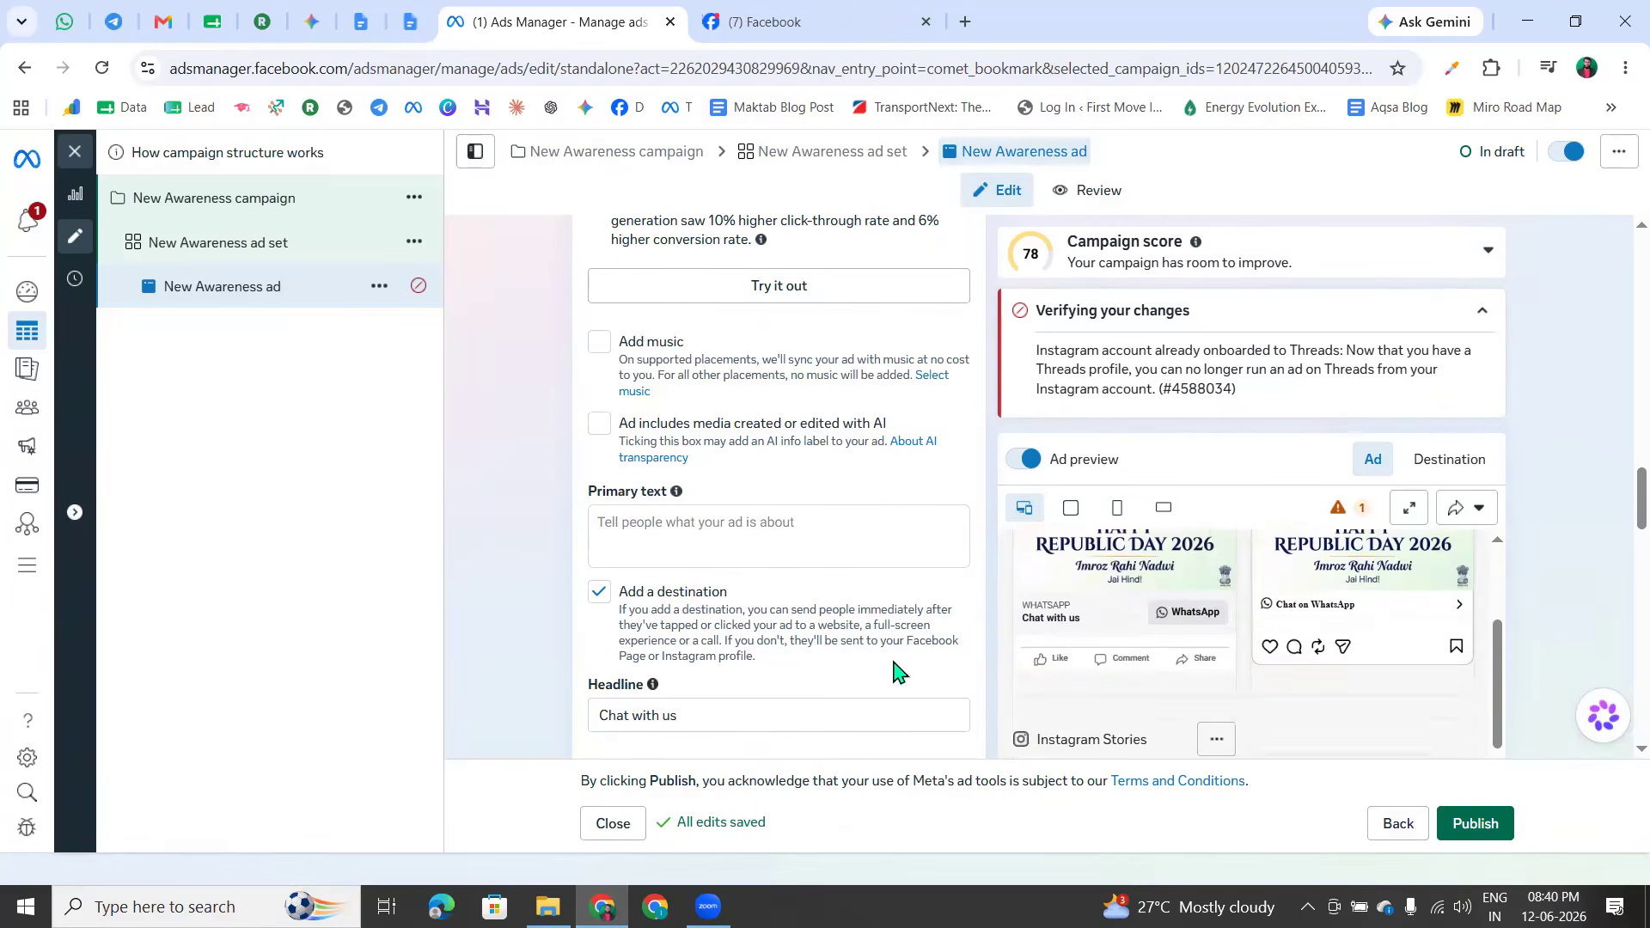
scroll(557, 612, "up", 1)
scroll(650, 571, "up", 10)
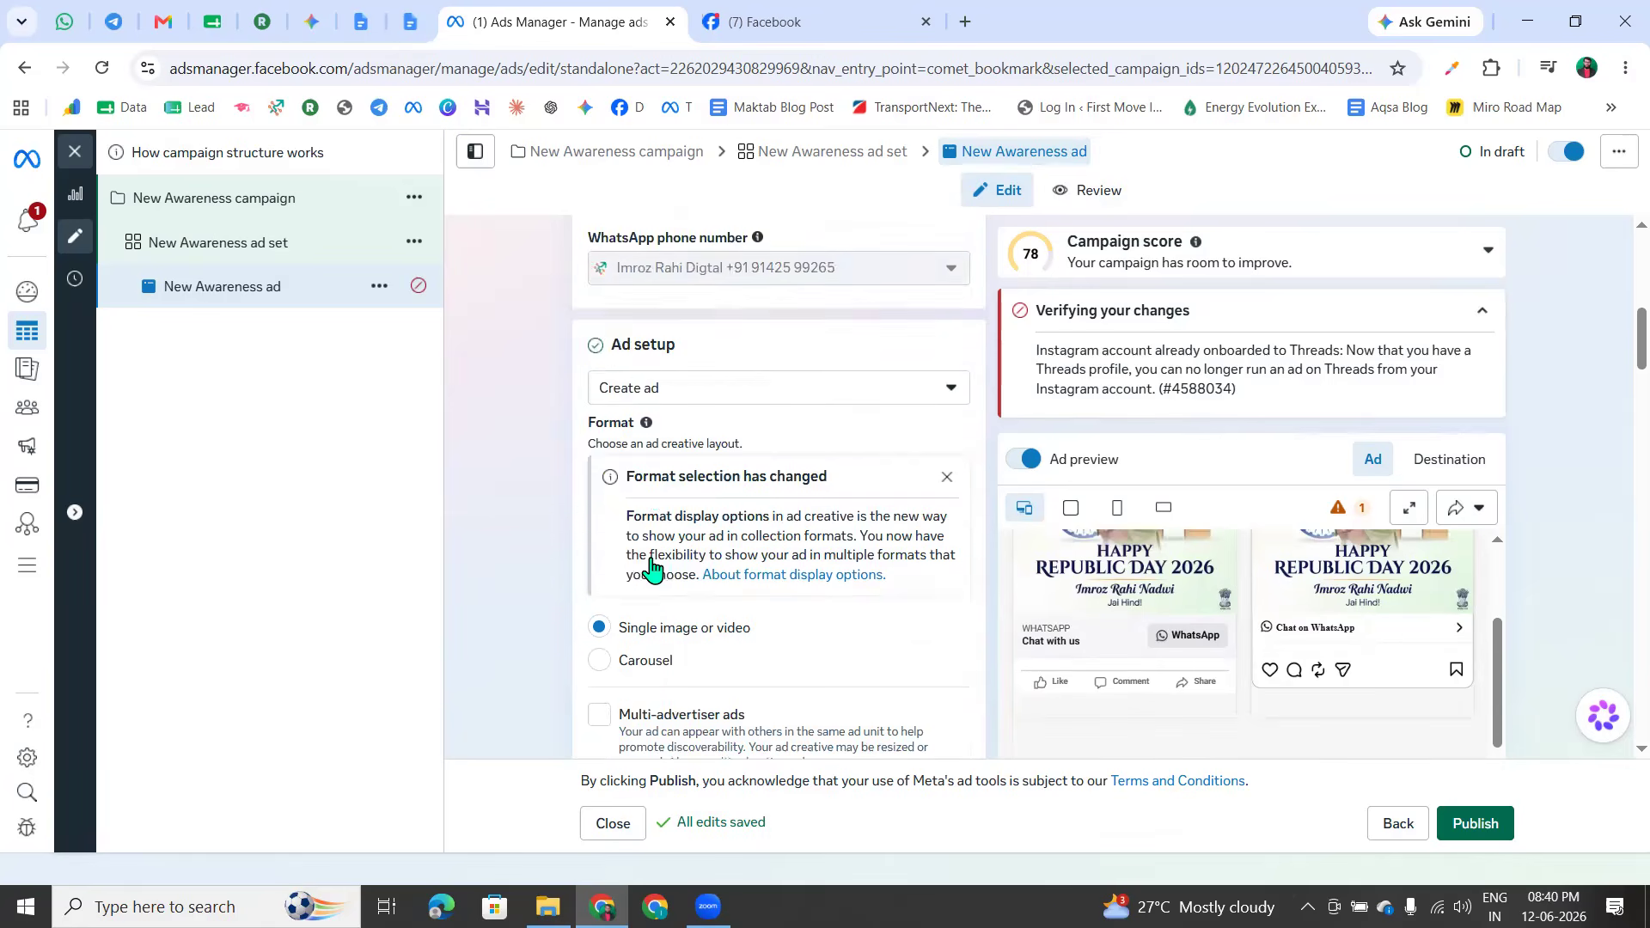
scroll(651, 567, "up", 6)
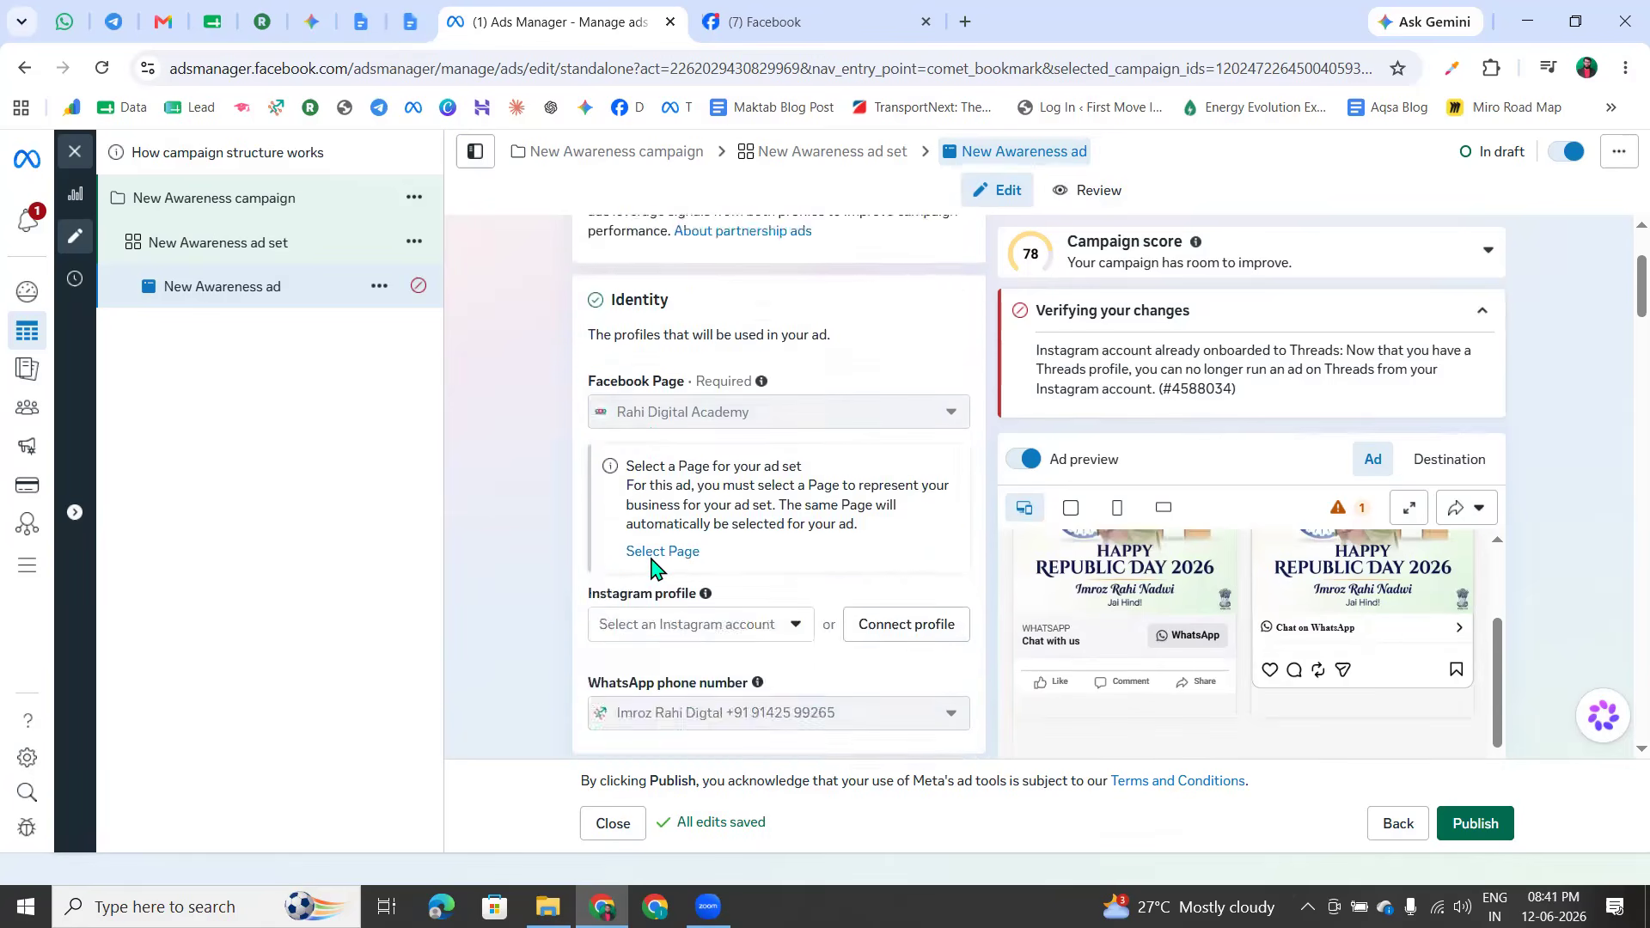
scroll(651, 568, "down", 10)
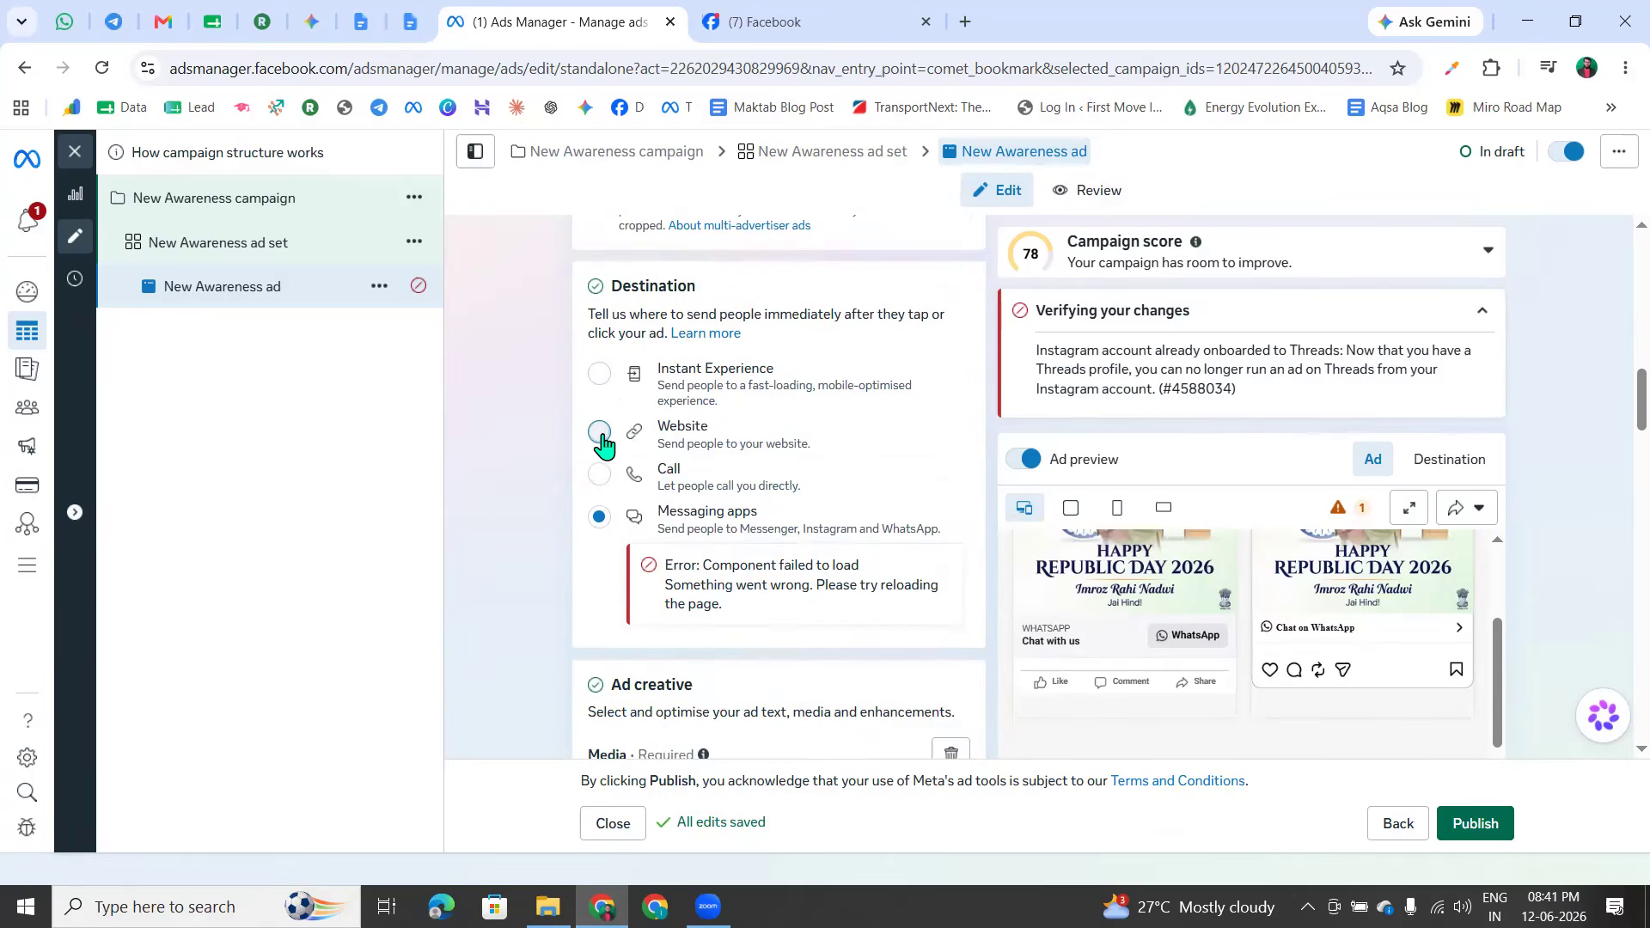
left_click(698, 457)
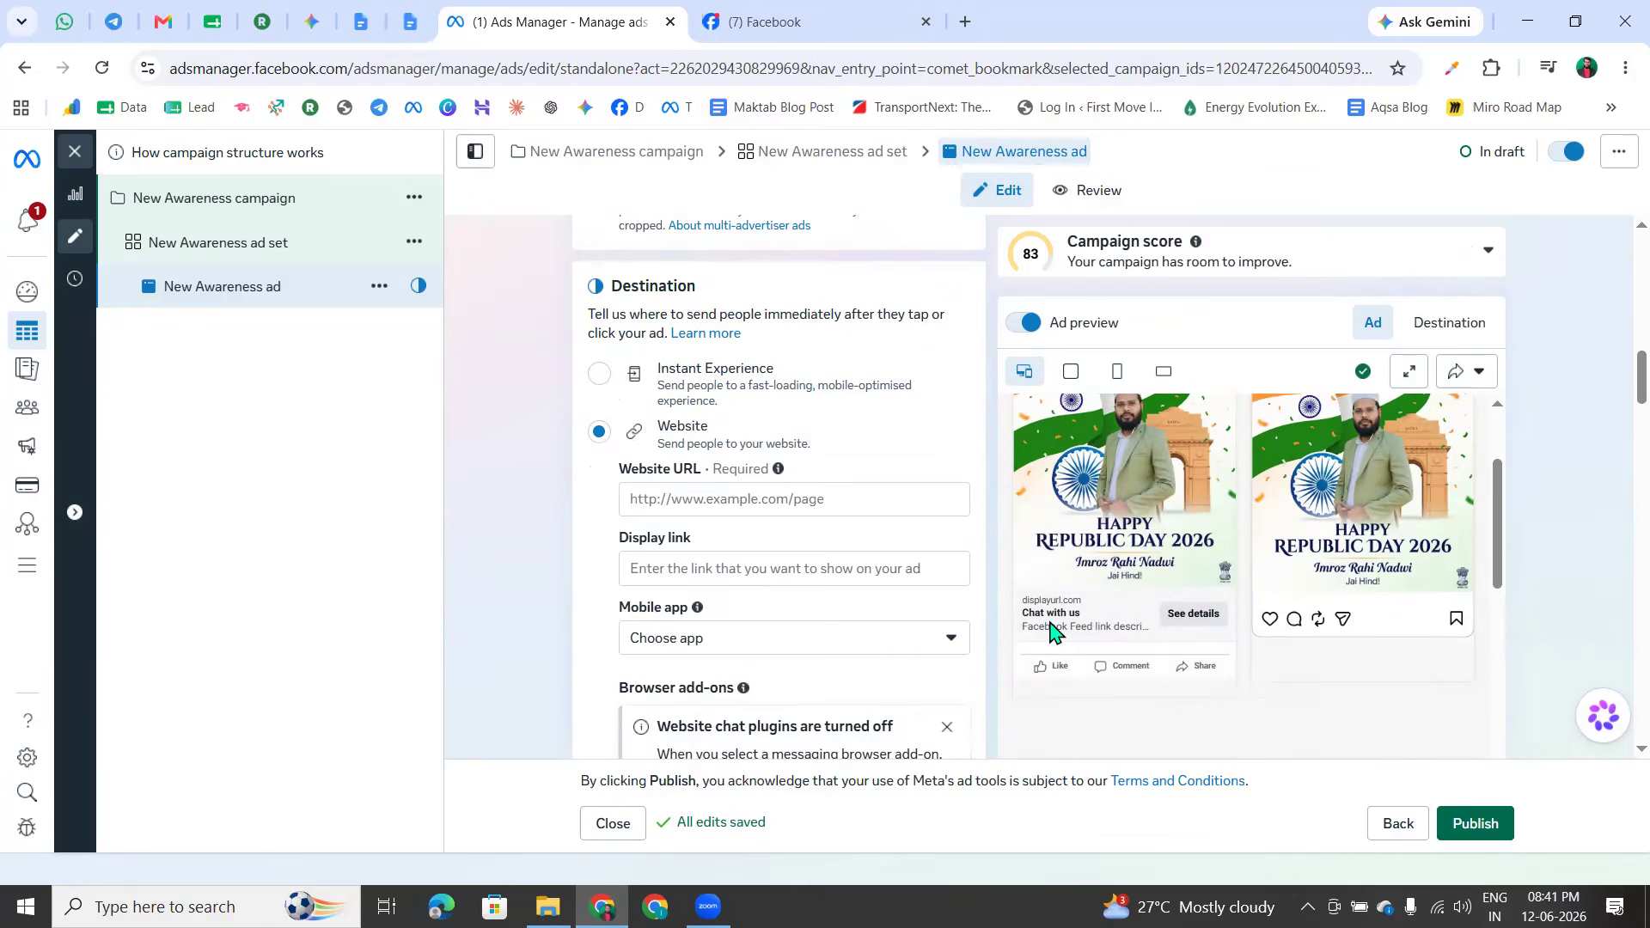
scroll(1178, 606, "up", 2)
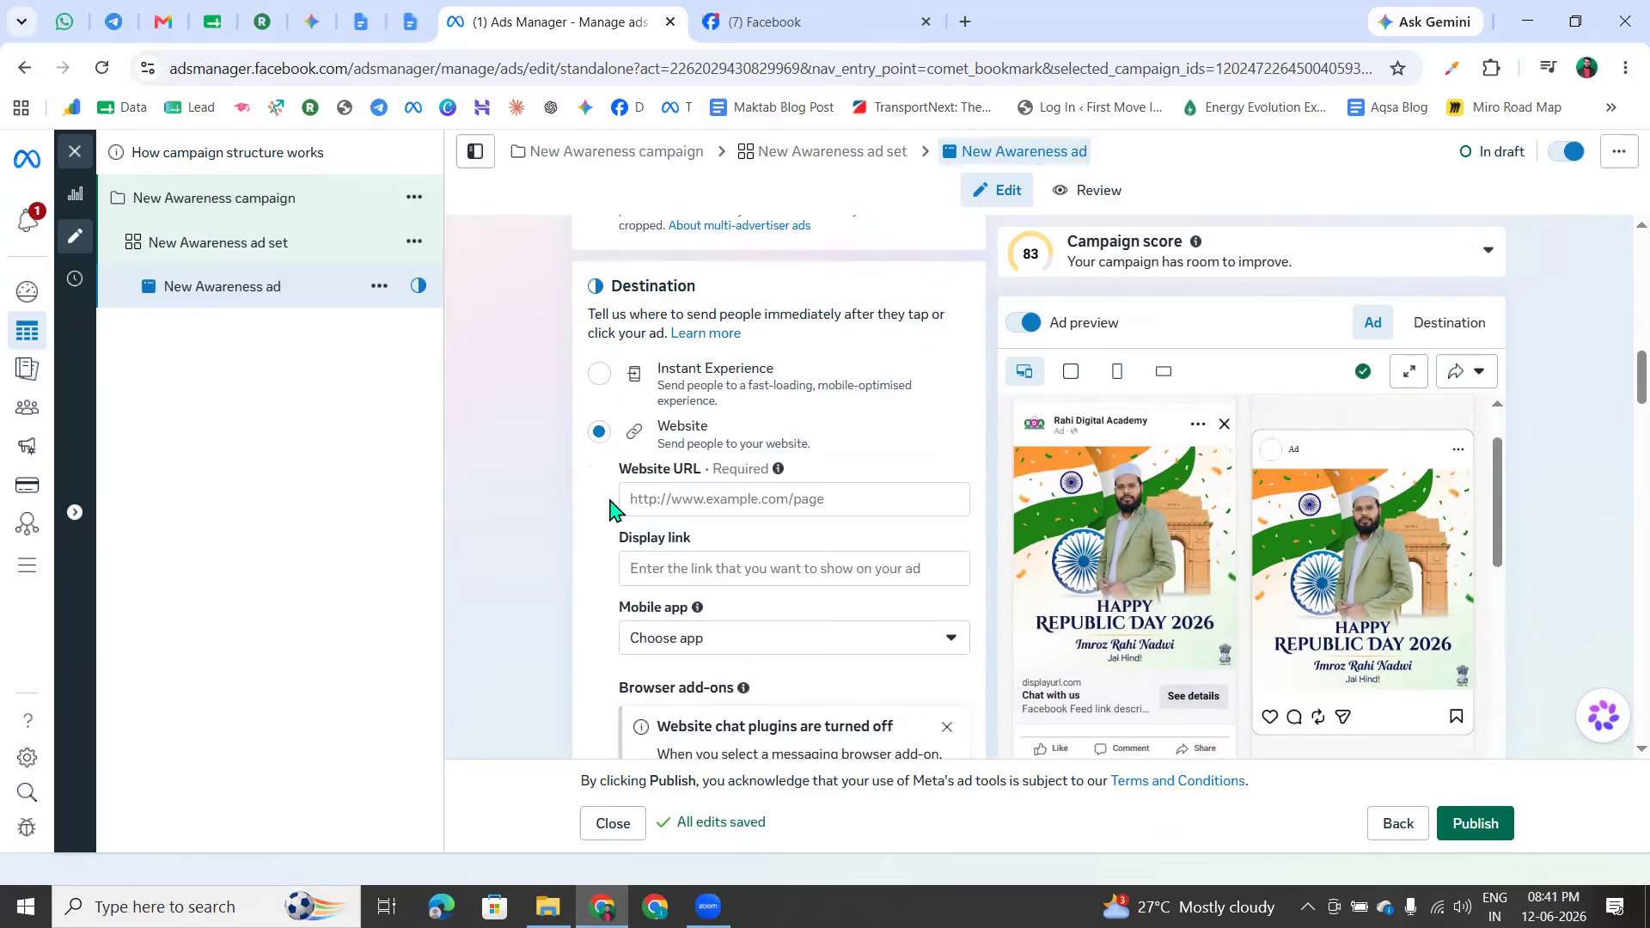
Set the ad destination to Call and examine the Call now buttons in the ad preview and the destination's phone number field
scroll(634, 540, "down", 5)
scroll(628, 550, "down", 3)
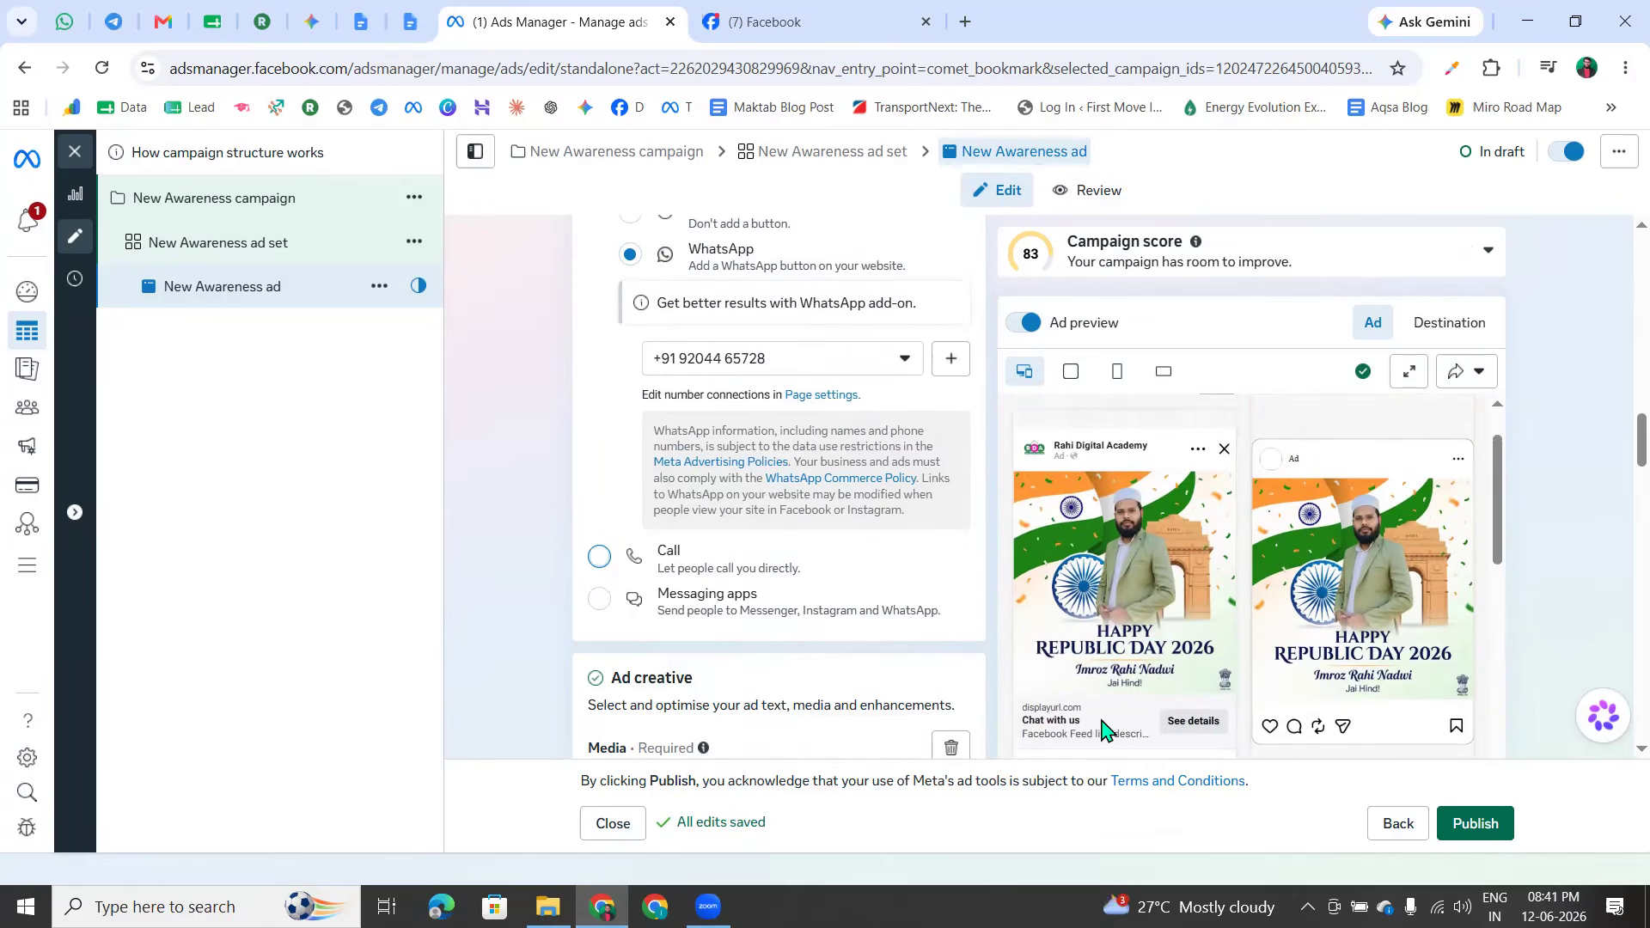
scroll(1160, 684, "down", 3)
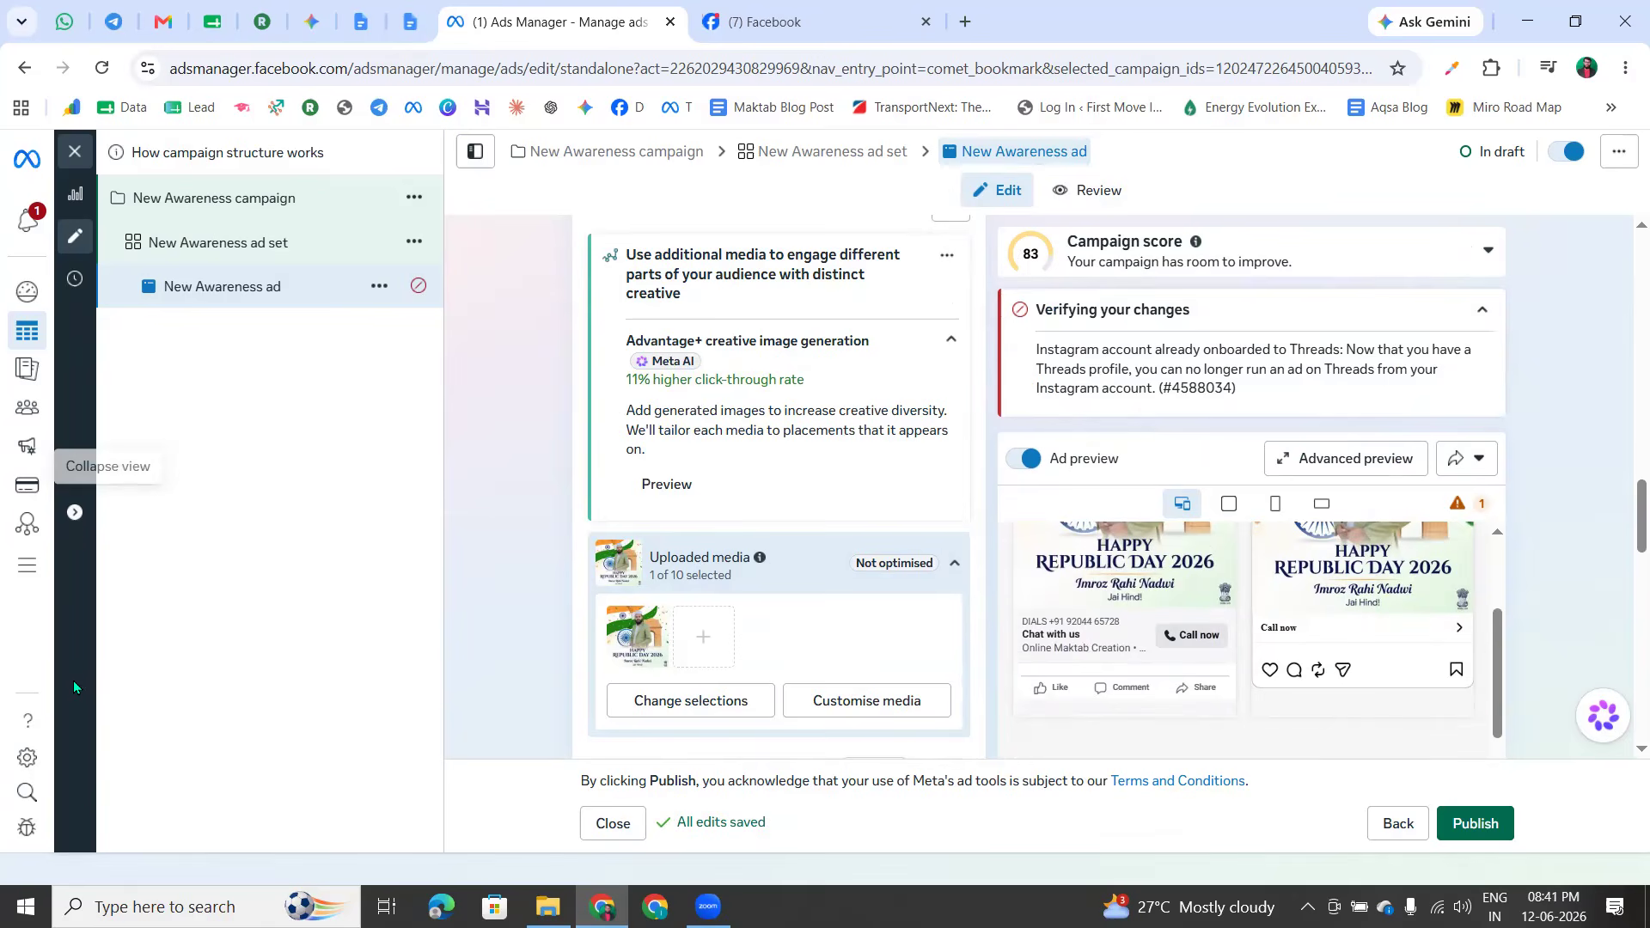
mouse_move(1161, 605)
left_mouse_down()
mouse_move(1255, 653)
mouse_move(1161, 605)
mouse_move(1117, 626)
mouse_move(1180, 655)
mouse_move(1161, 658)
left_mouse_up()
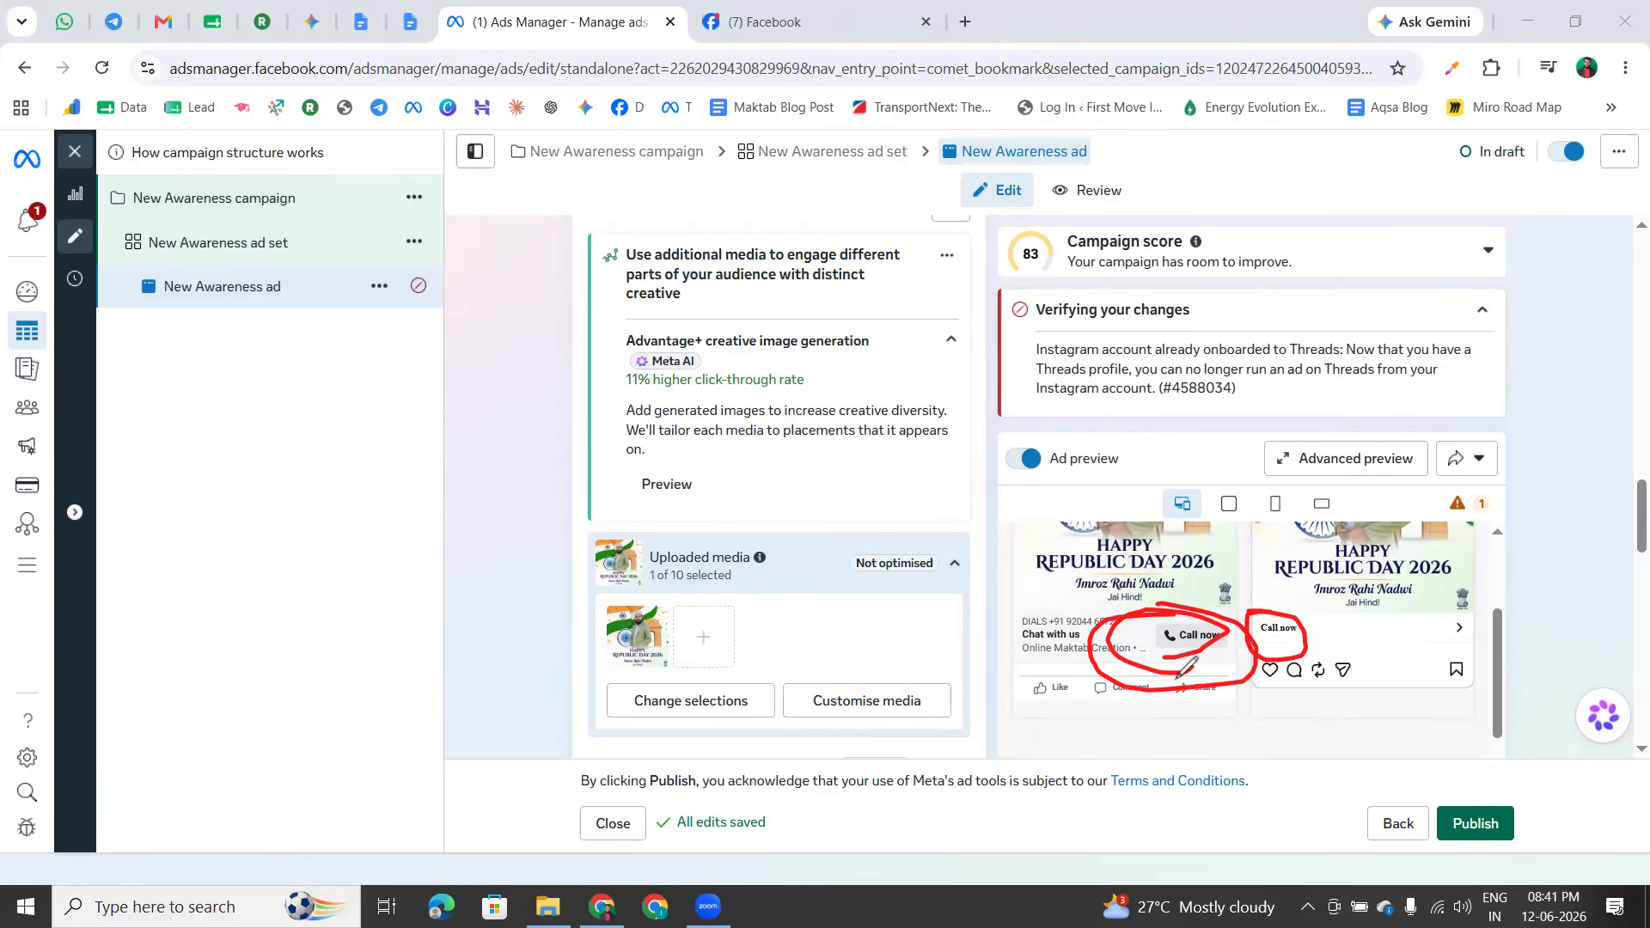
mouse_move(1175, 638)
left_mouse_down()
mouse_move(1206, 656)
mouse_move(1168, 680)
mouse_move(1425, 673)
mouse_move(1385, 707)
left_mouse_up()
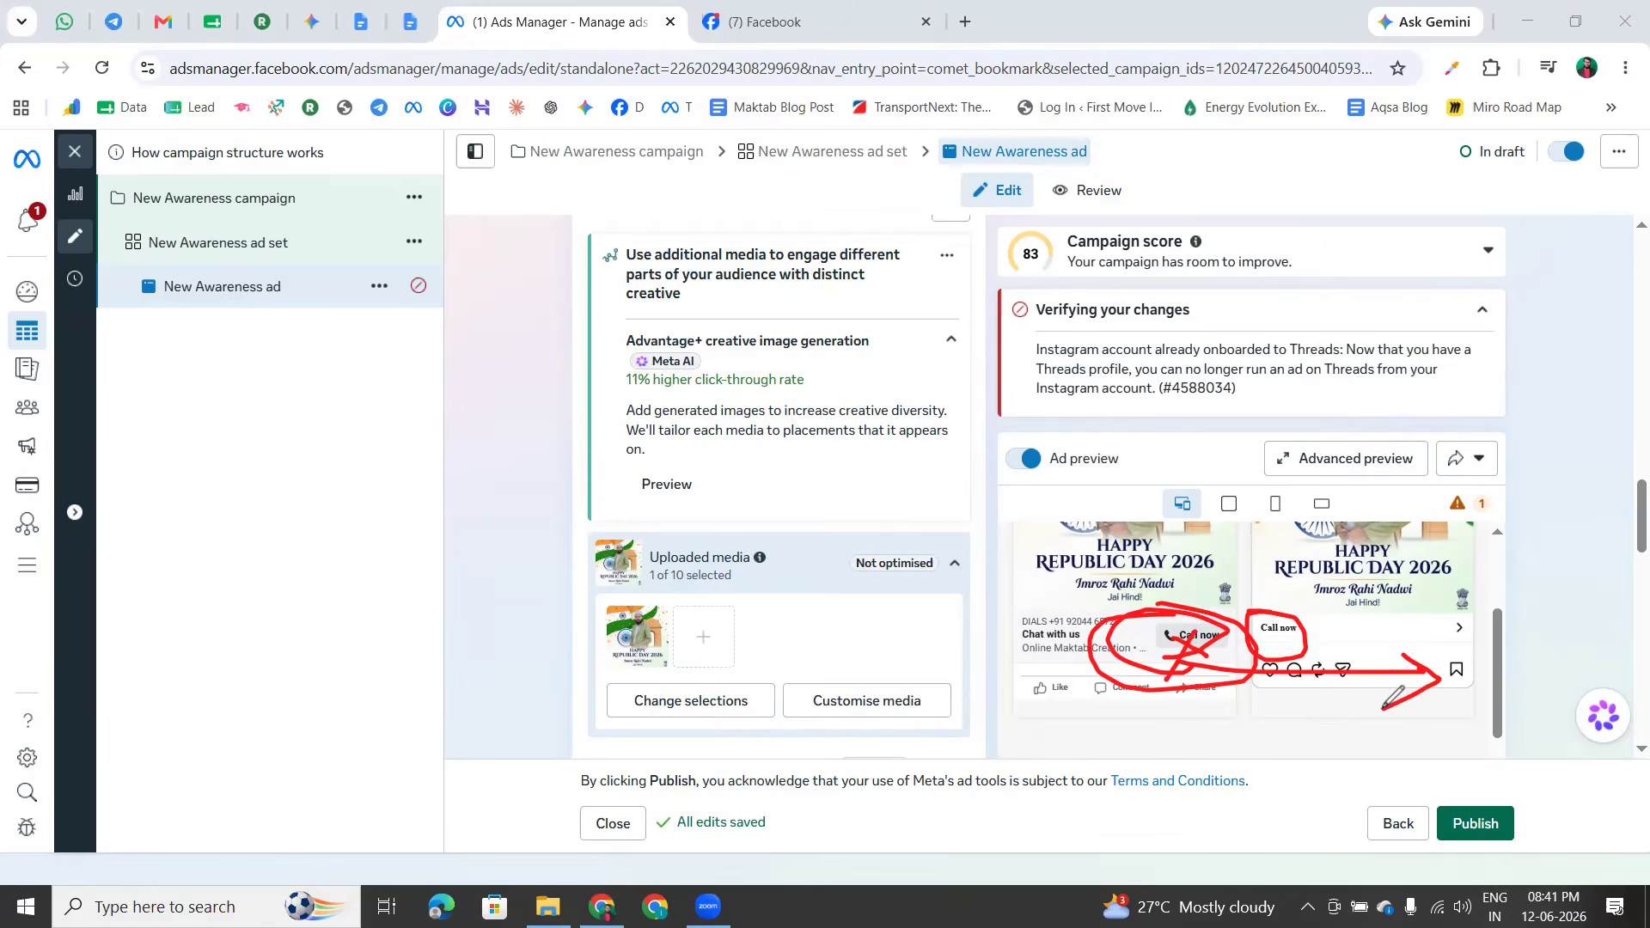
left_click(75, 734)
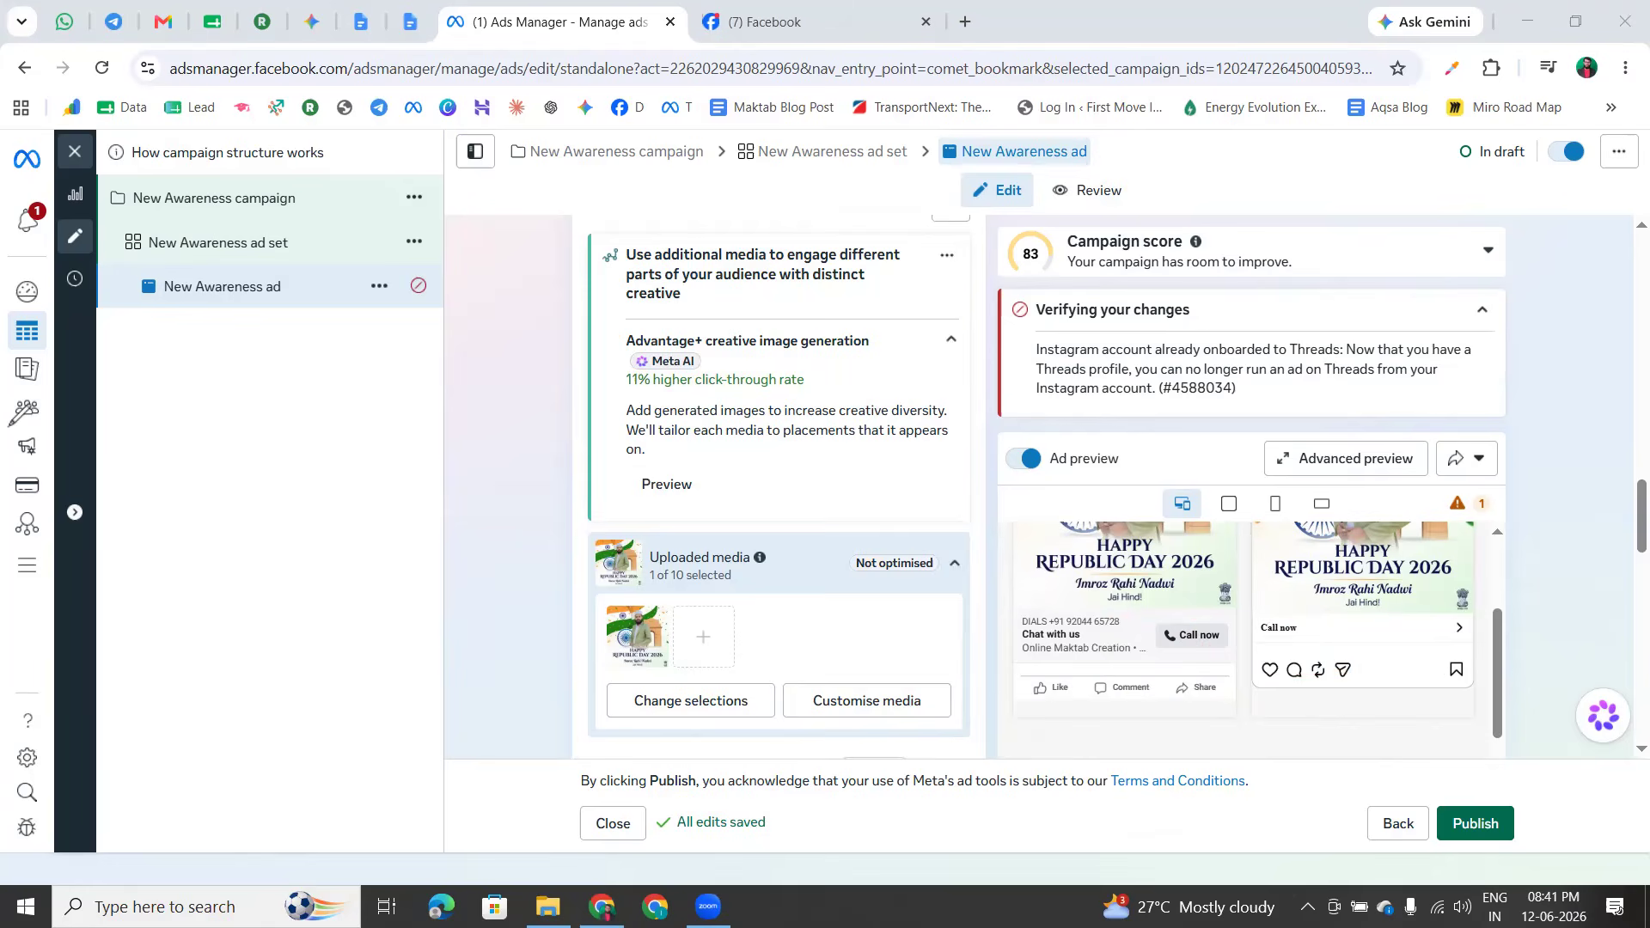
scroll(737, 552, "up", 8)
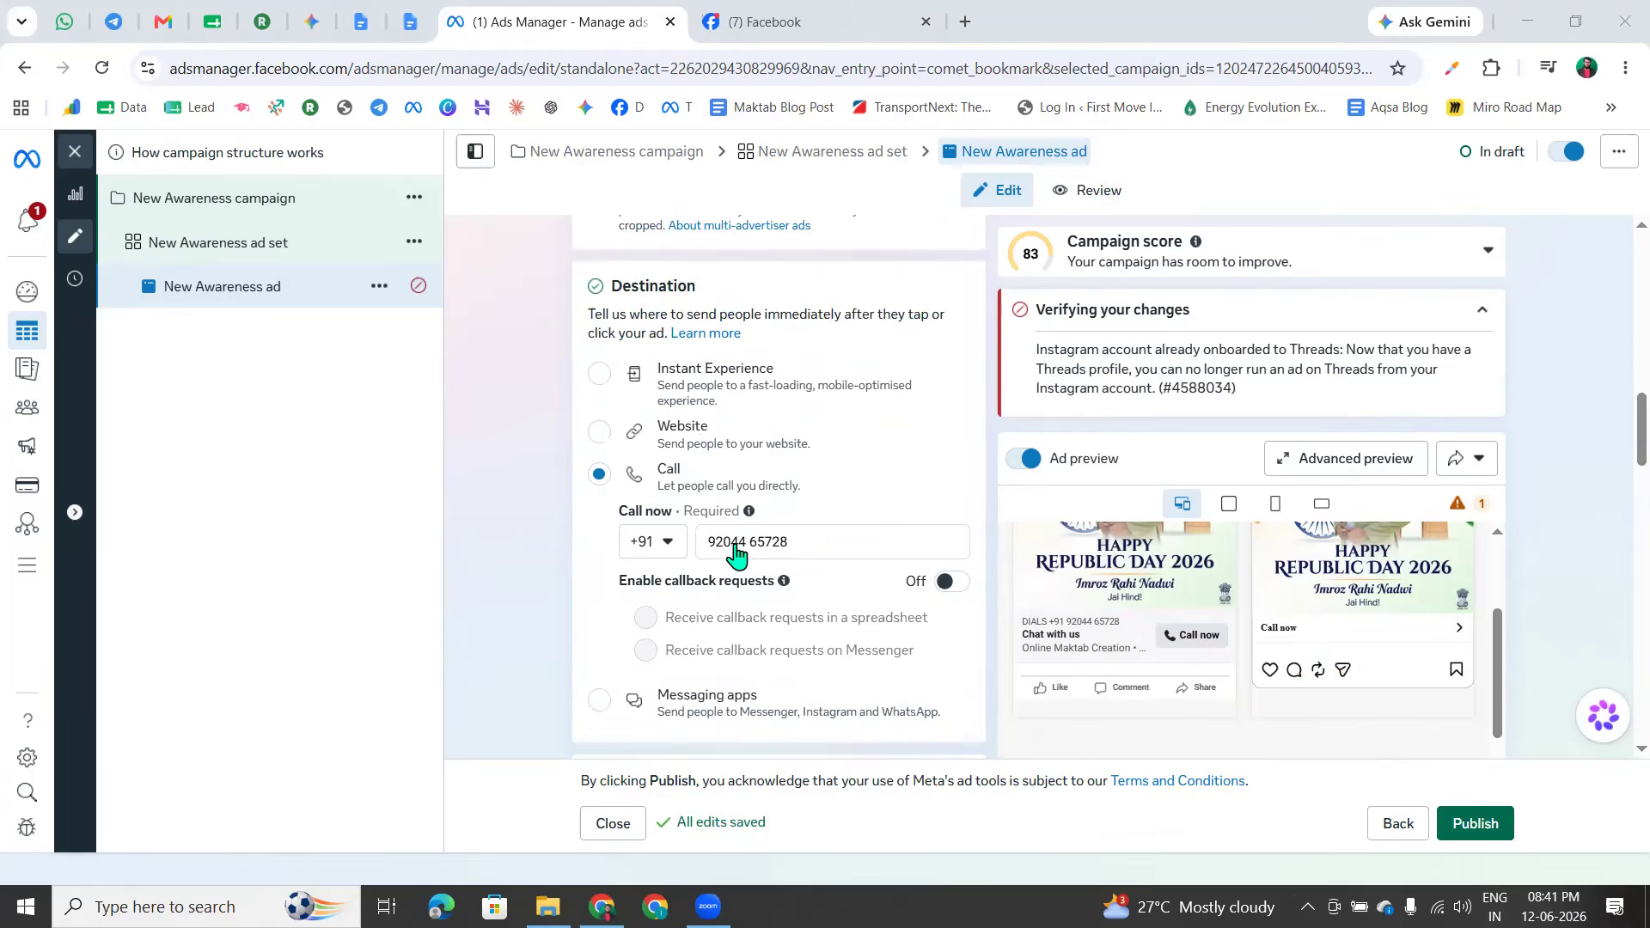
Set the ad destination to Messaging apps with only WhatsApp selected, leaving Messenger and Instagram cleared
scroll(737, 552, "down", 3)
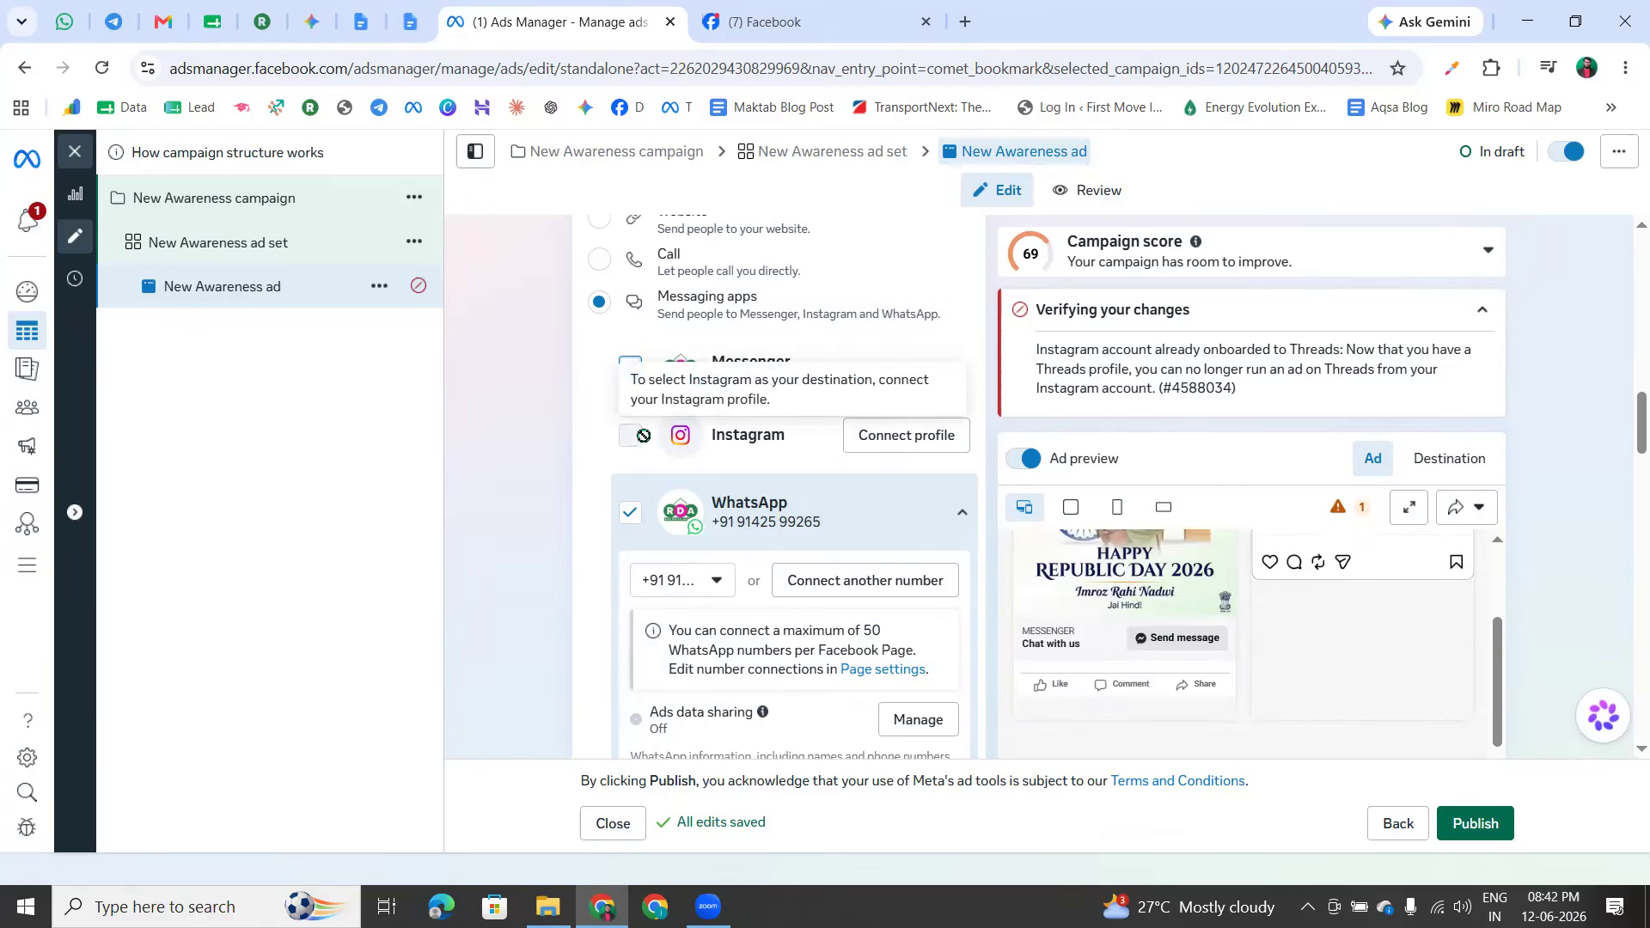
left_click_drag(712, 439, 795, 445)
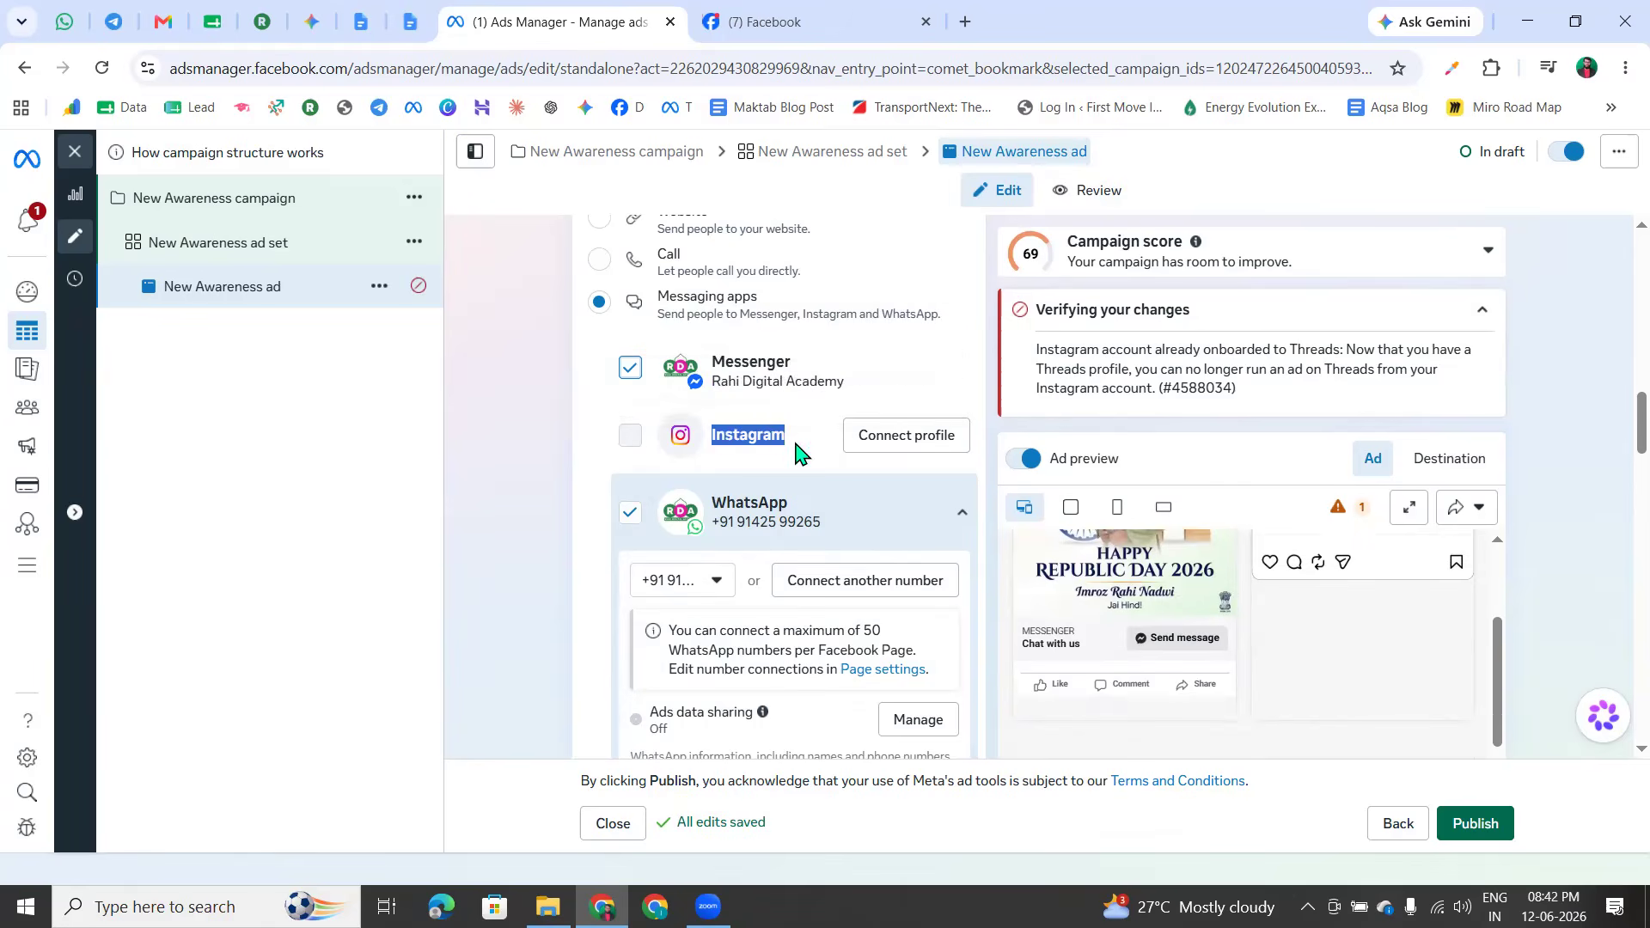
left_click(635, 438)
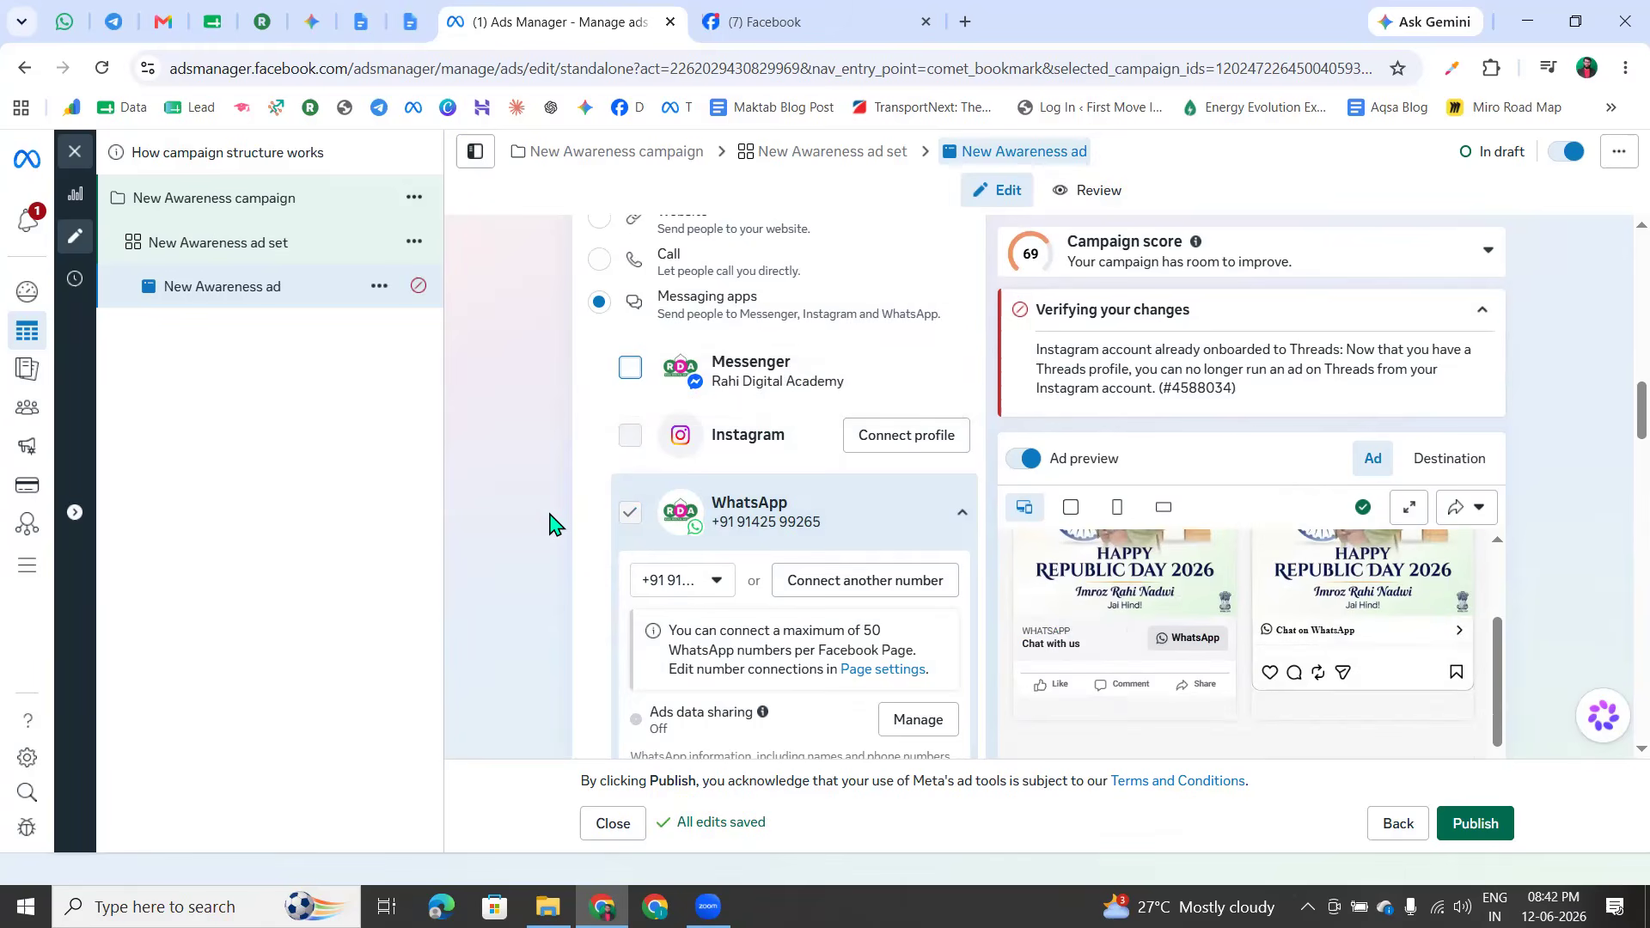
scroll(591, 591, "down", 3)
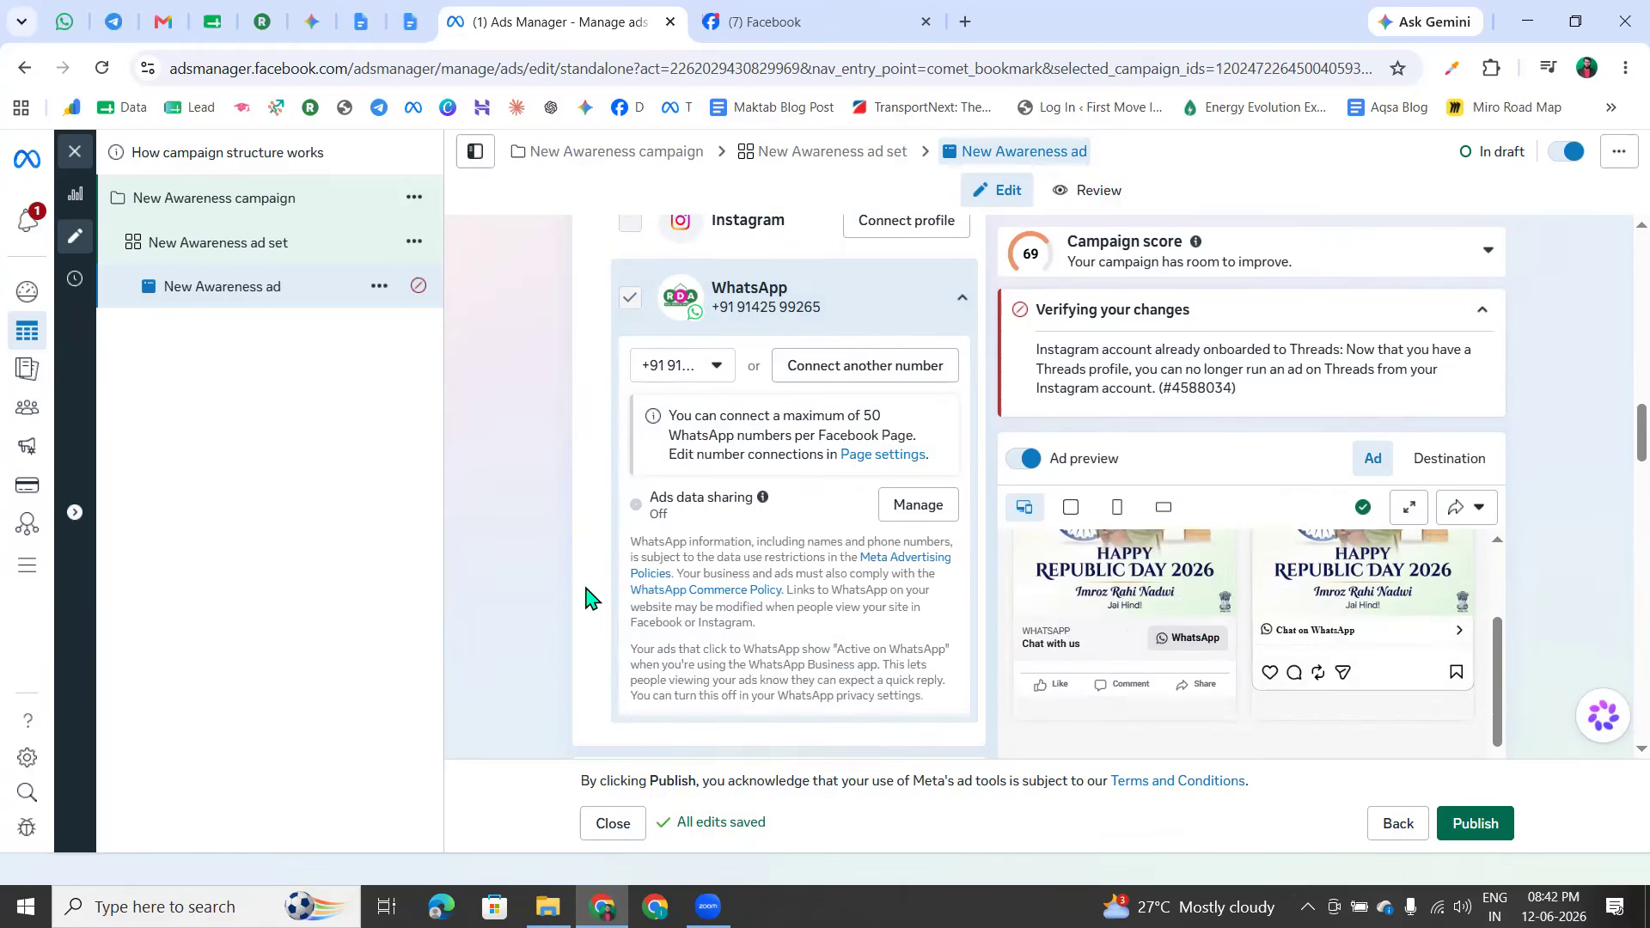
scroll(591, 598, "up", 1)
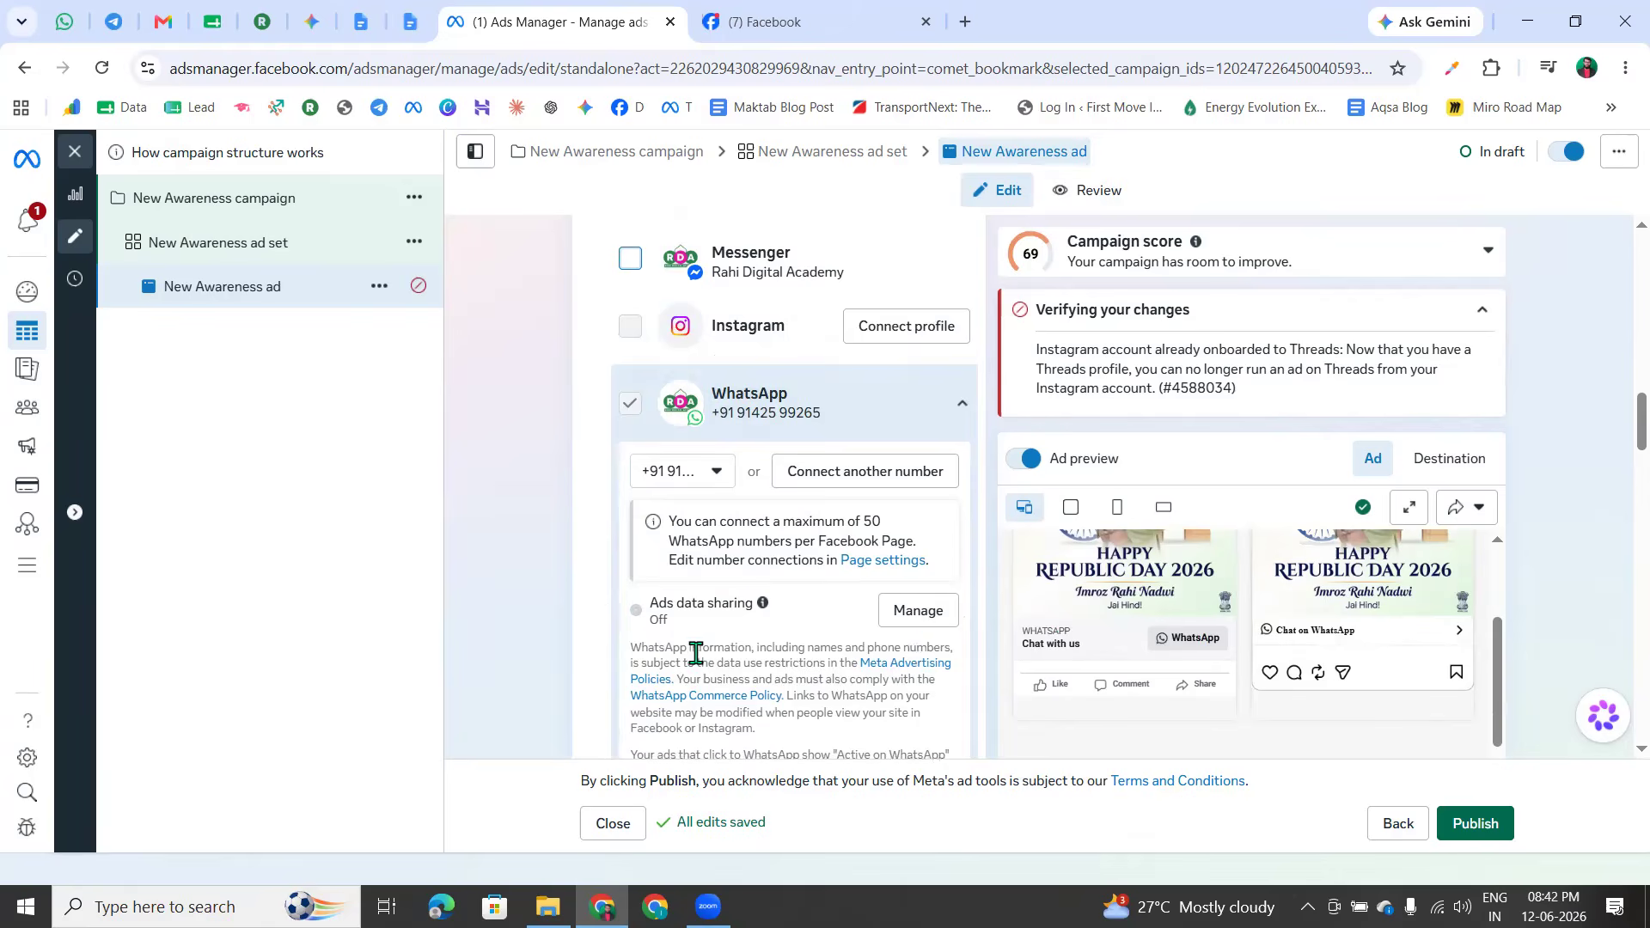
Remove the uploaded Republic Day image from the Ad creative section
scroll(697, 656, "down", 4)
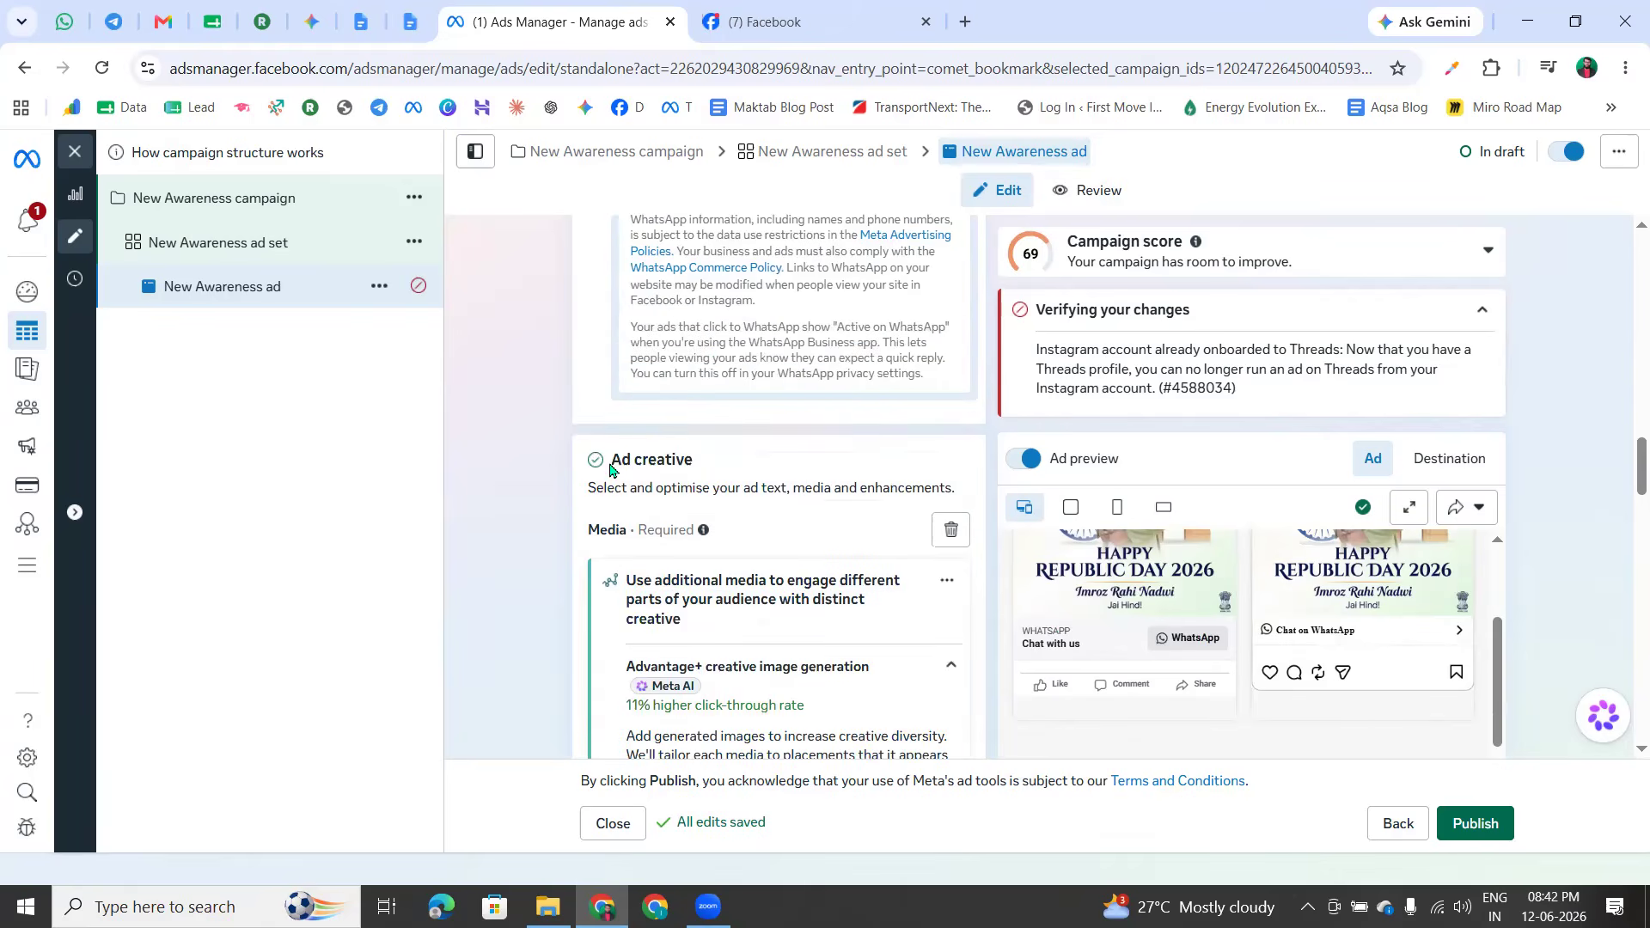
left_click_drag(611, 469, 712, 468)
left_click(709, 482)
scroll(747, 527, "down", 2)
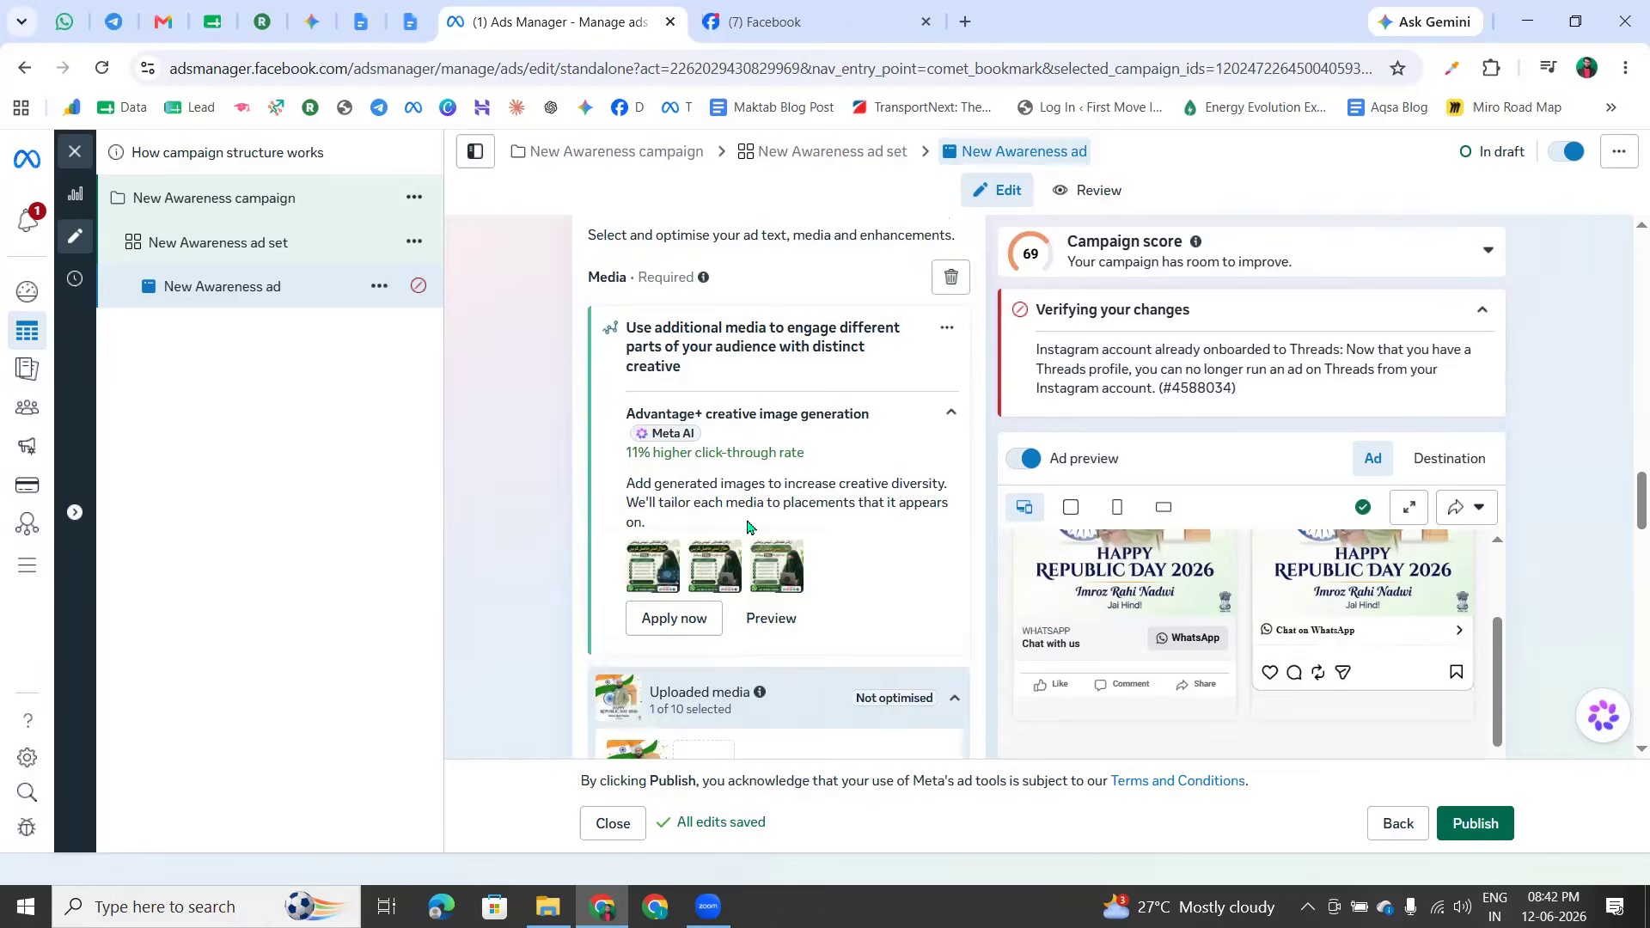
scroll(747, 527, "down", 1)
scroll(670, 550, "down", 2)
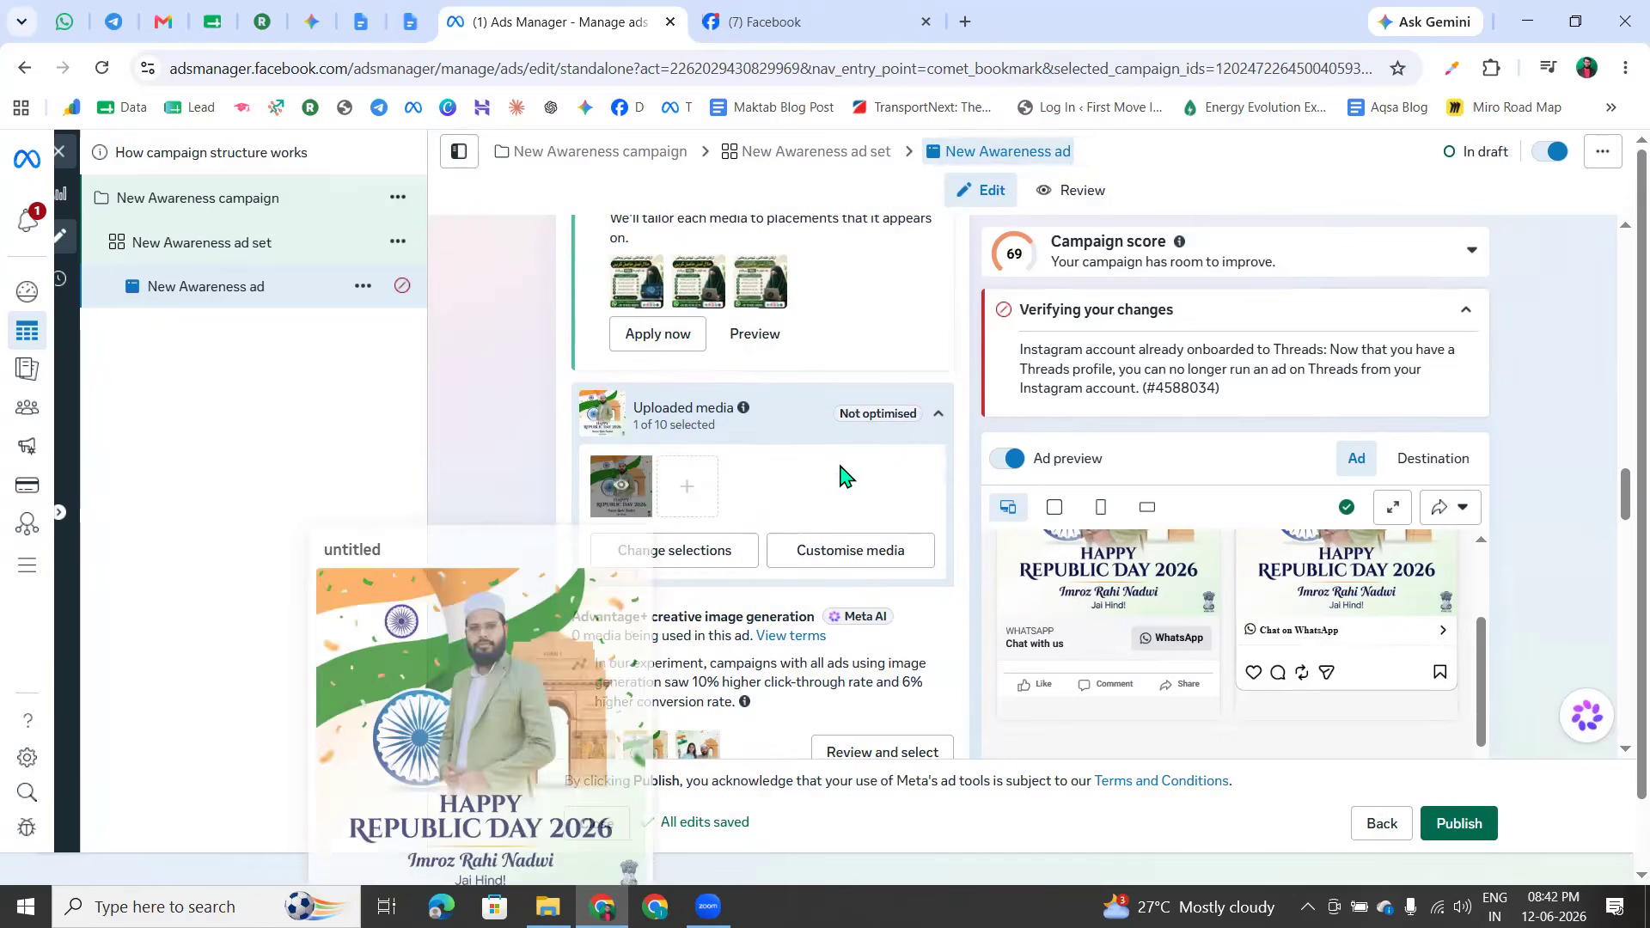
scroll(860, 464, "up", 4)
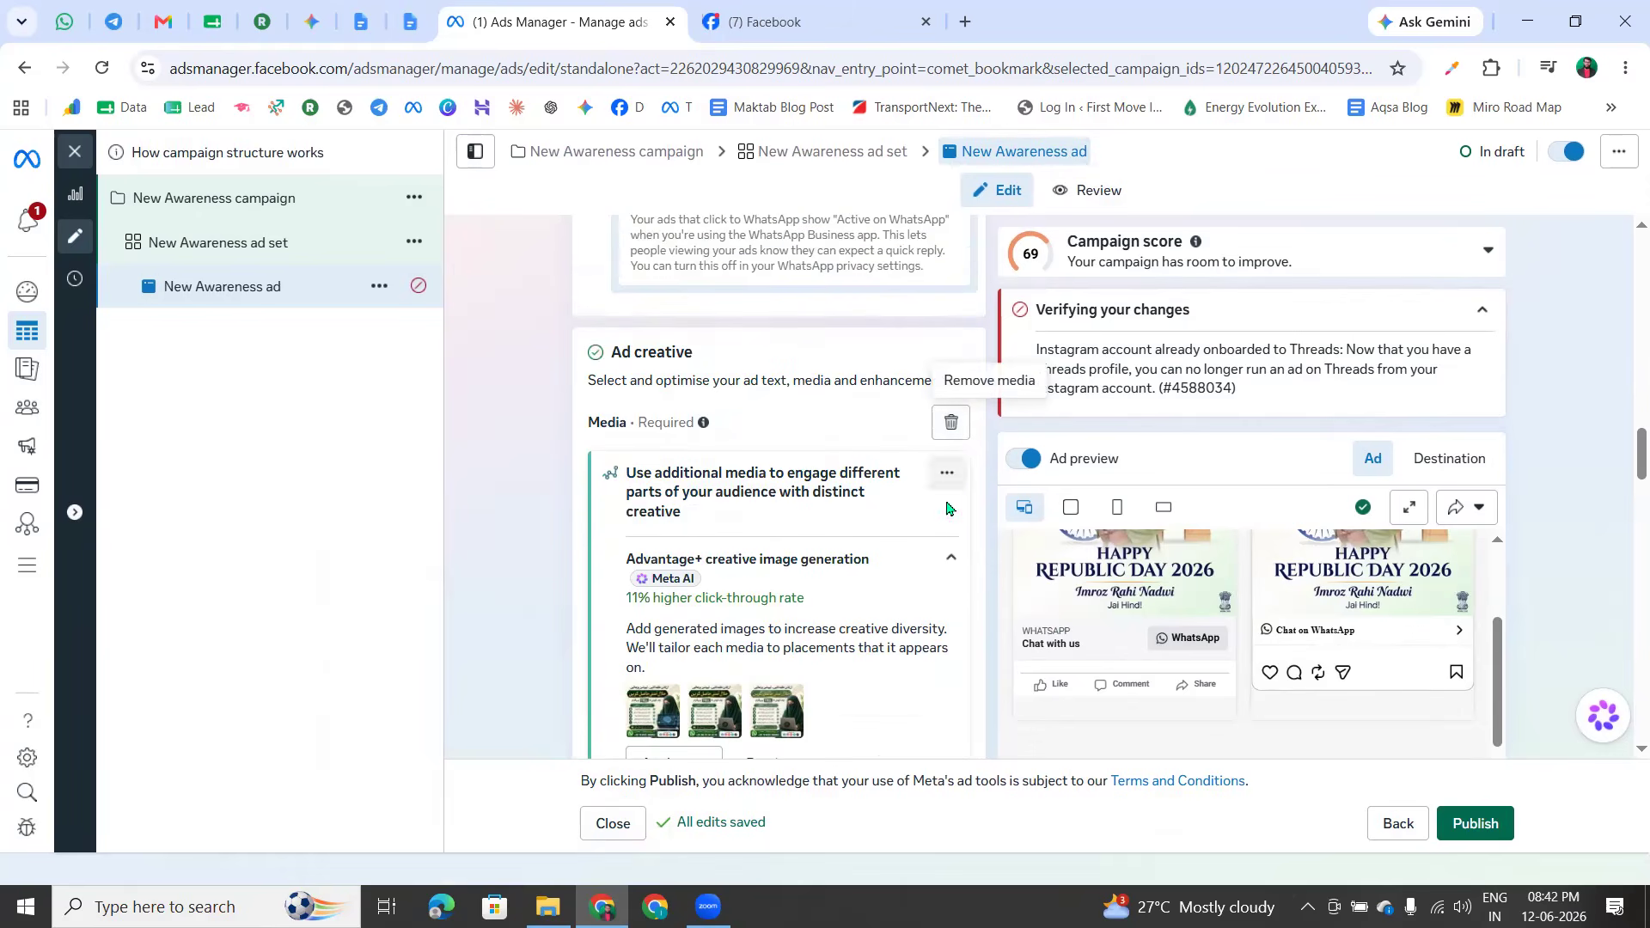
scroll(538, 548, "up", 1)
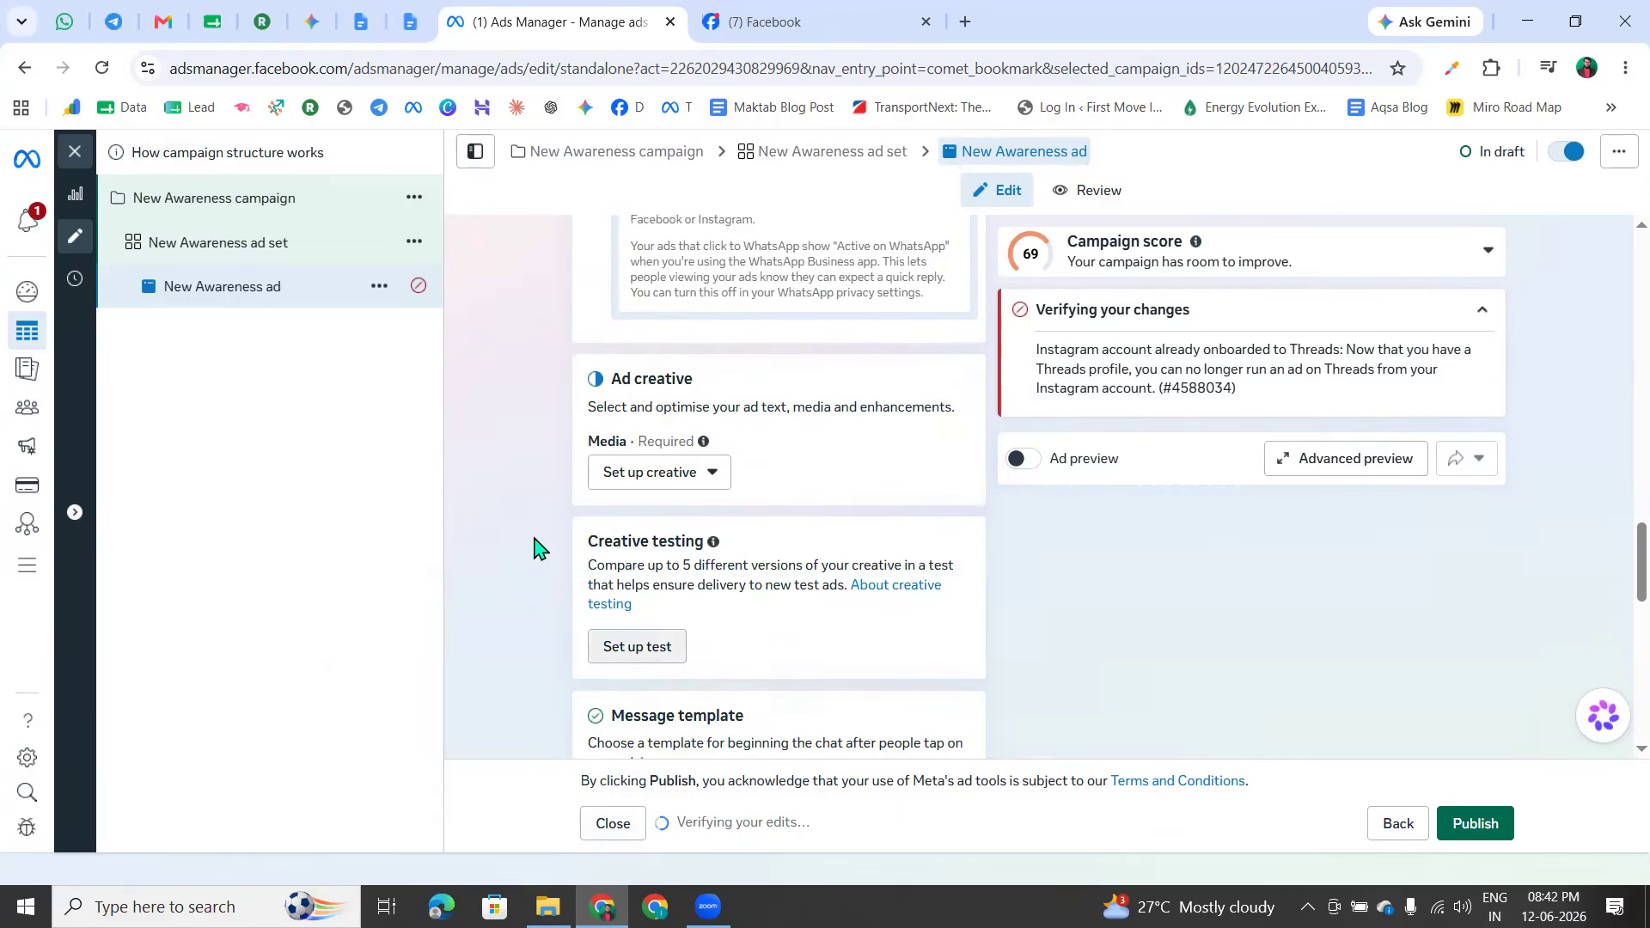
scroll(534, 548, "up", 2)
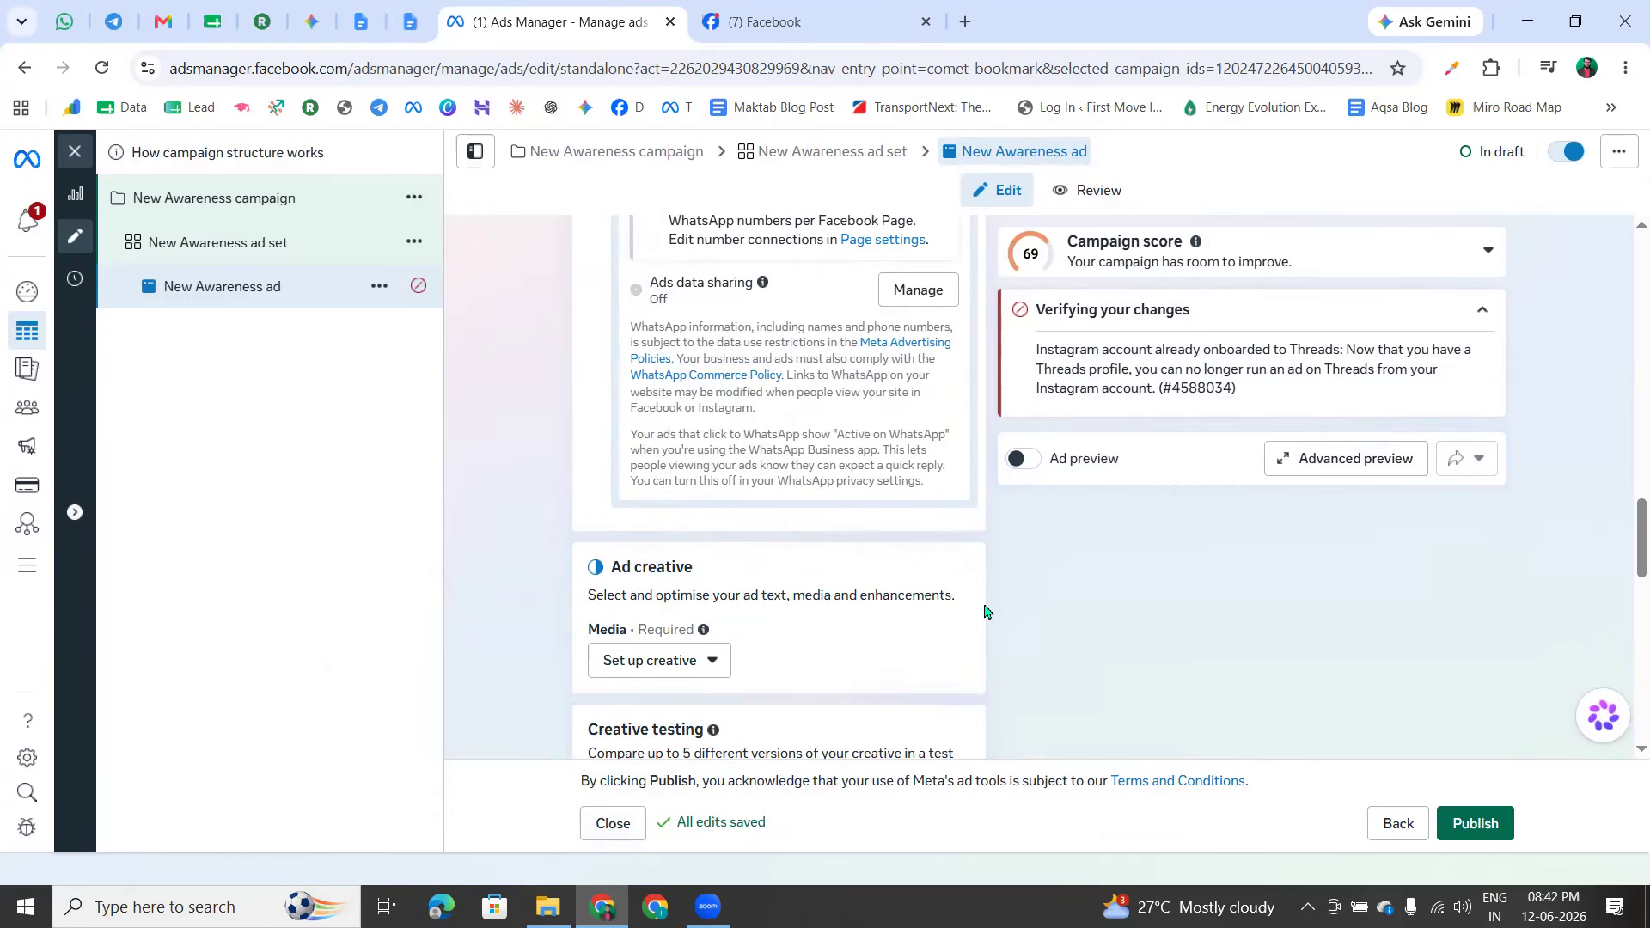
Review the ad's destination choices and the Ad creative section's media setup
scroll(696, 464, "up", 8)
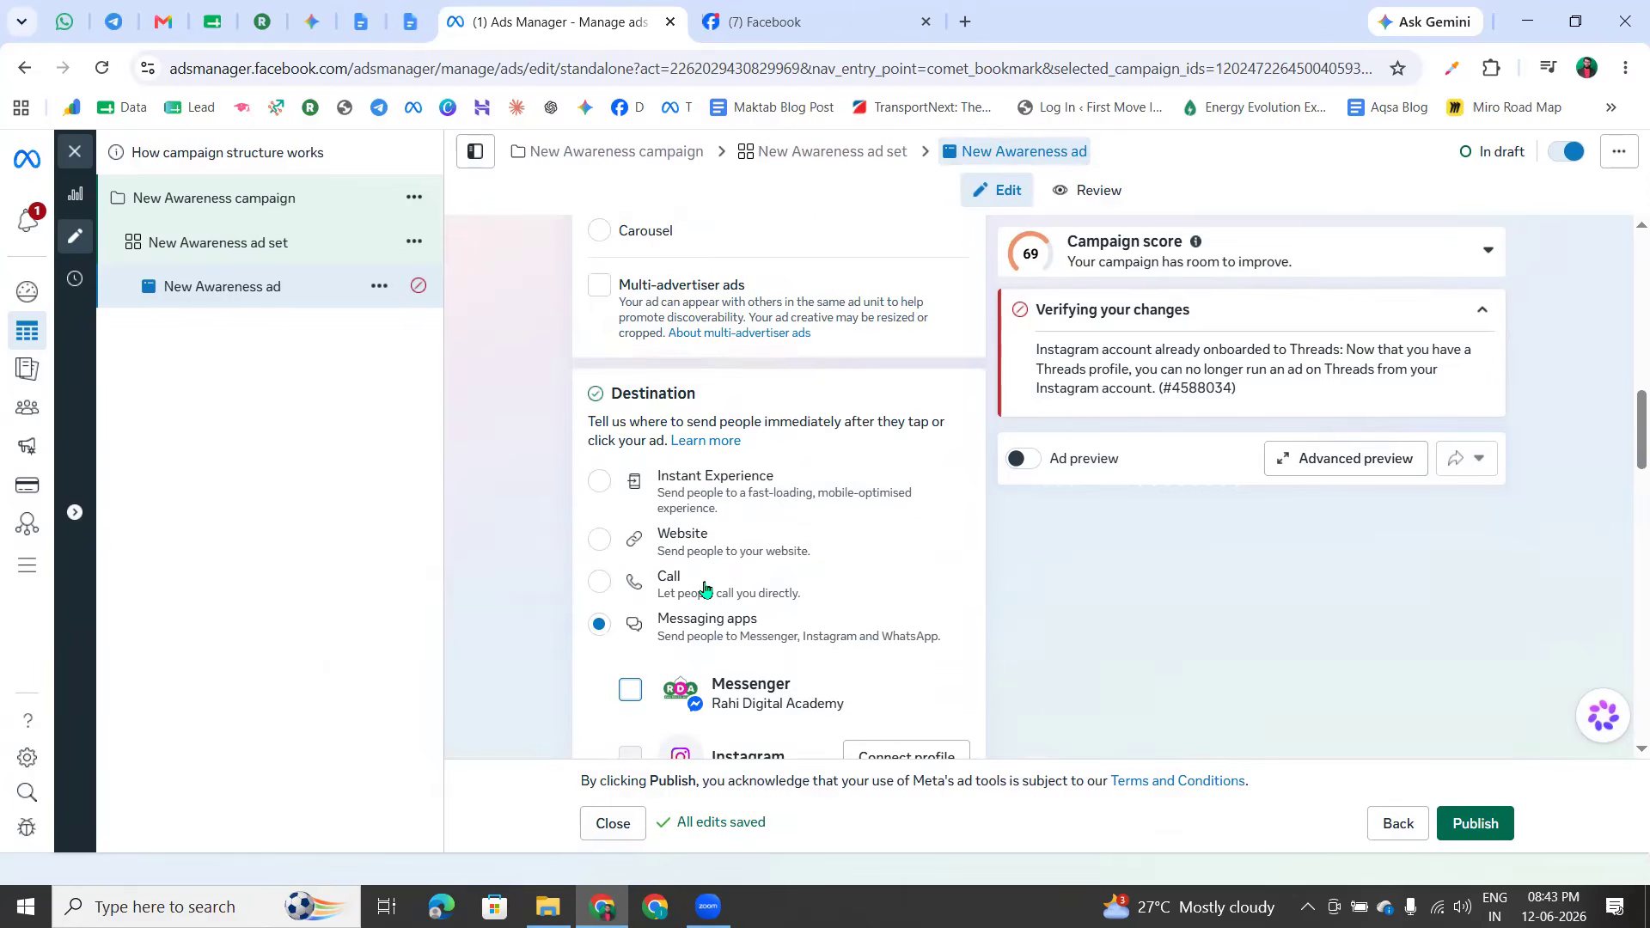
scroll(703, 559, "down", 1)
scroll(677, 674, "down", 1)
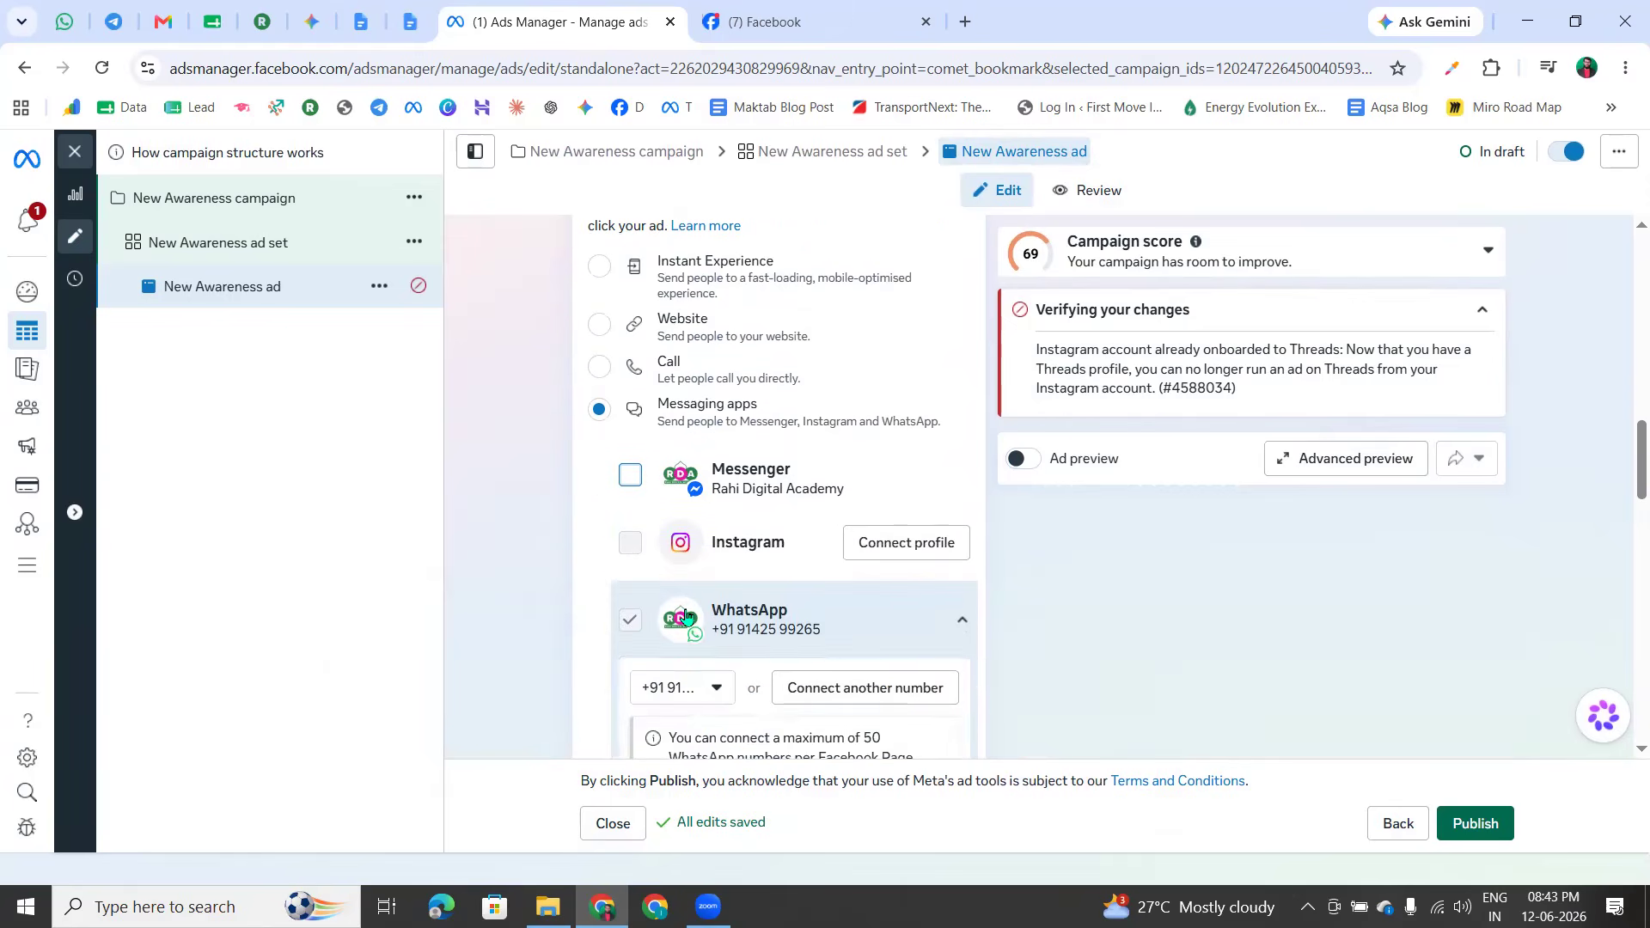
scroll(718, 679, "down", 6)
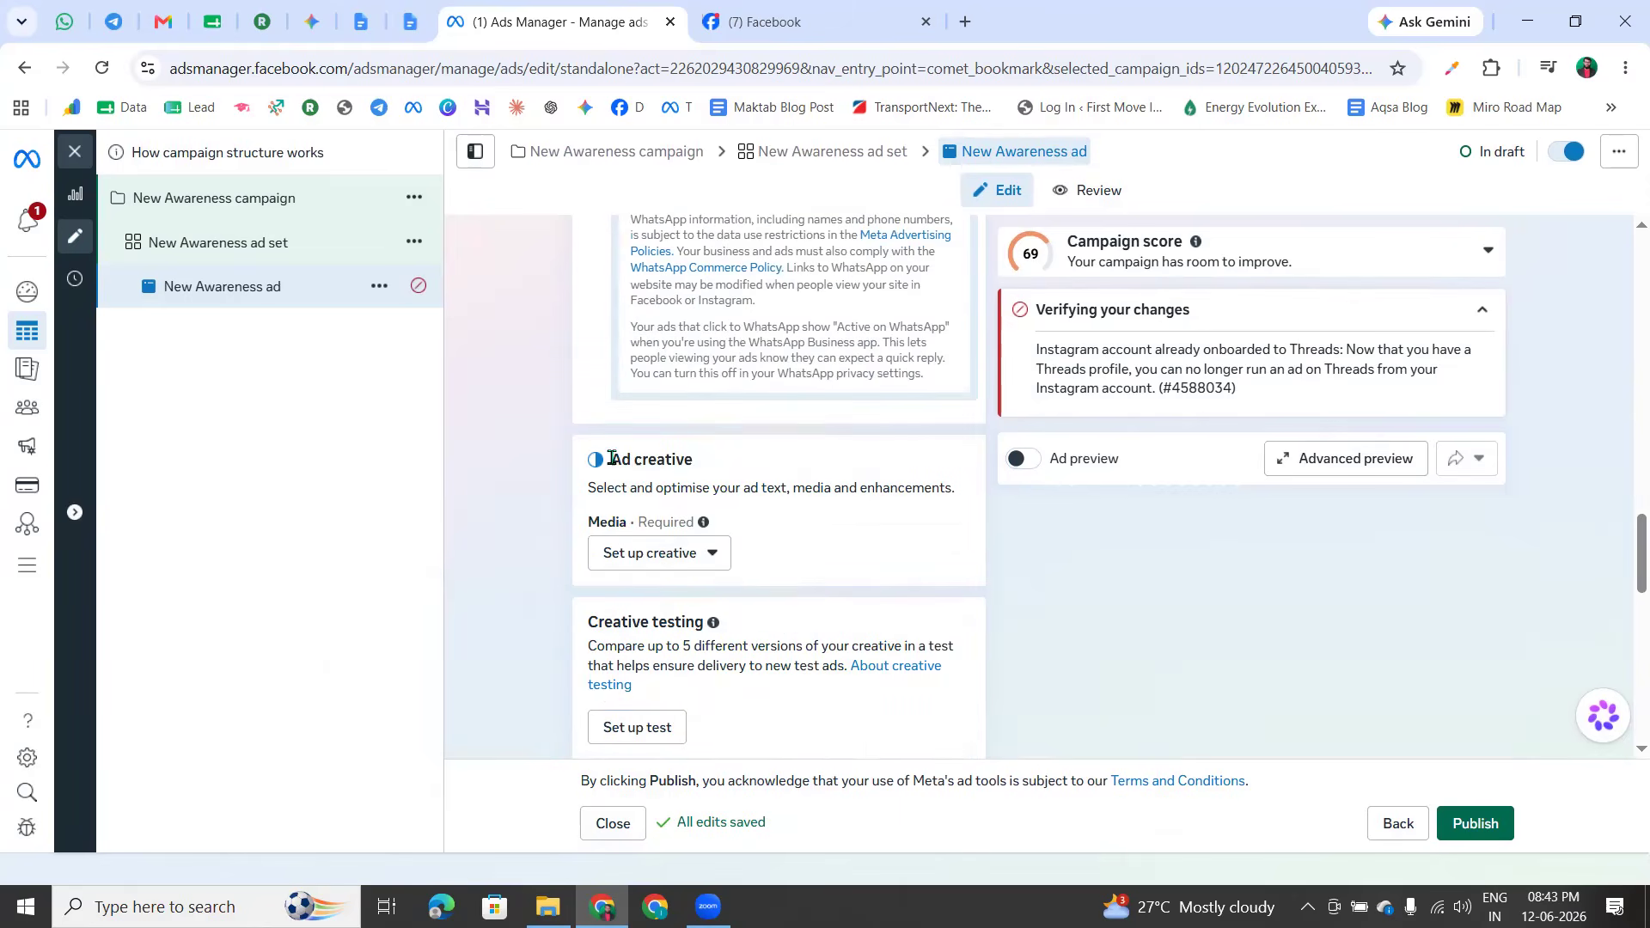
left_click_drag(612, 458, 755, 467)
left_click(754, 466)
Switch to Facebook and look through the home feed for example ads
left_click(804, 23)
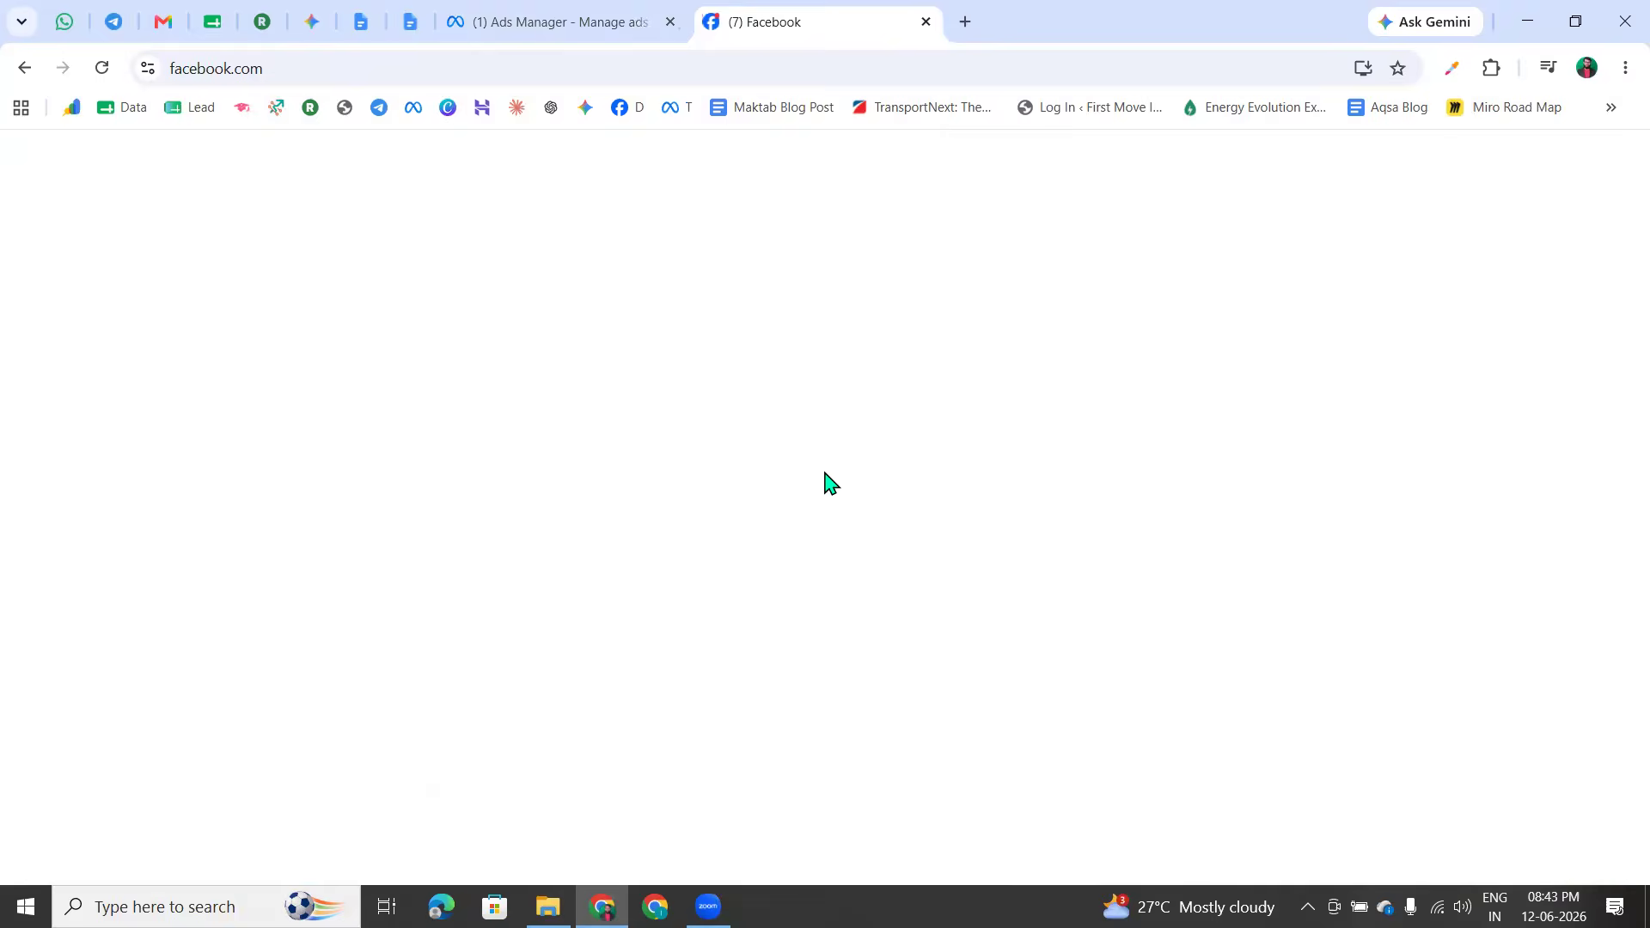
scroll(800, 560, "down", 2)
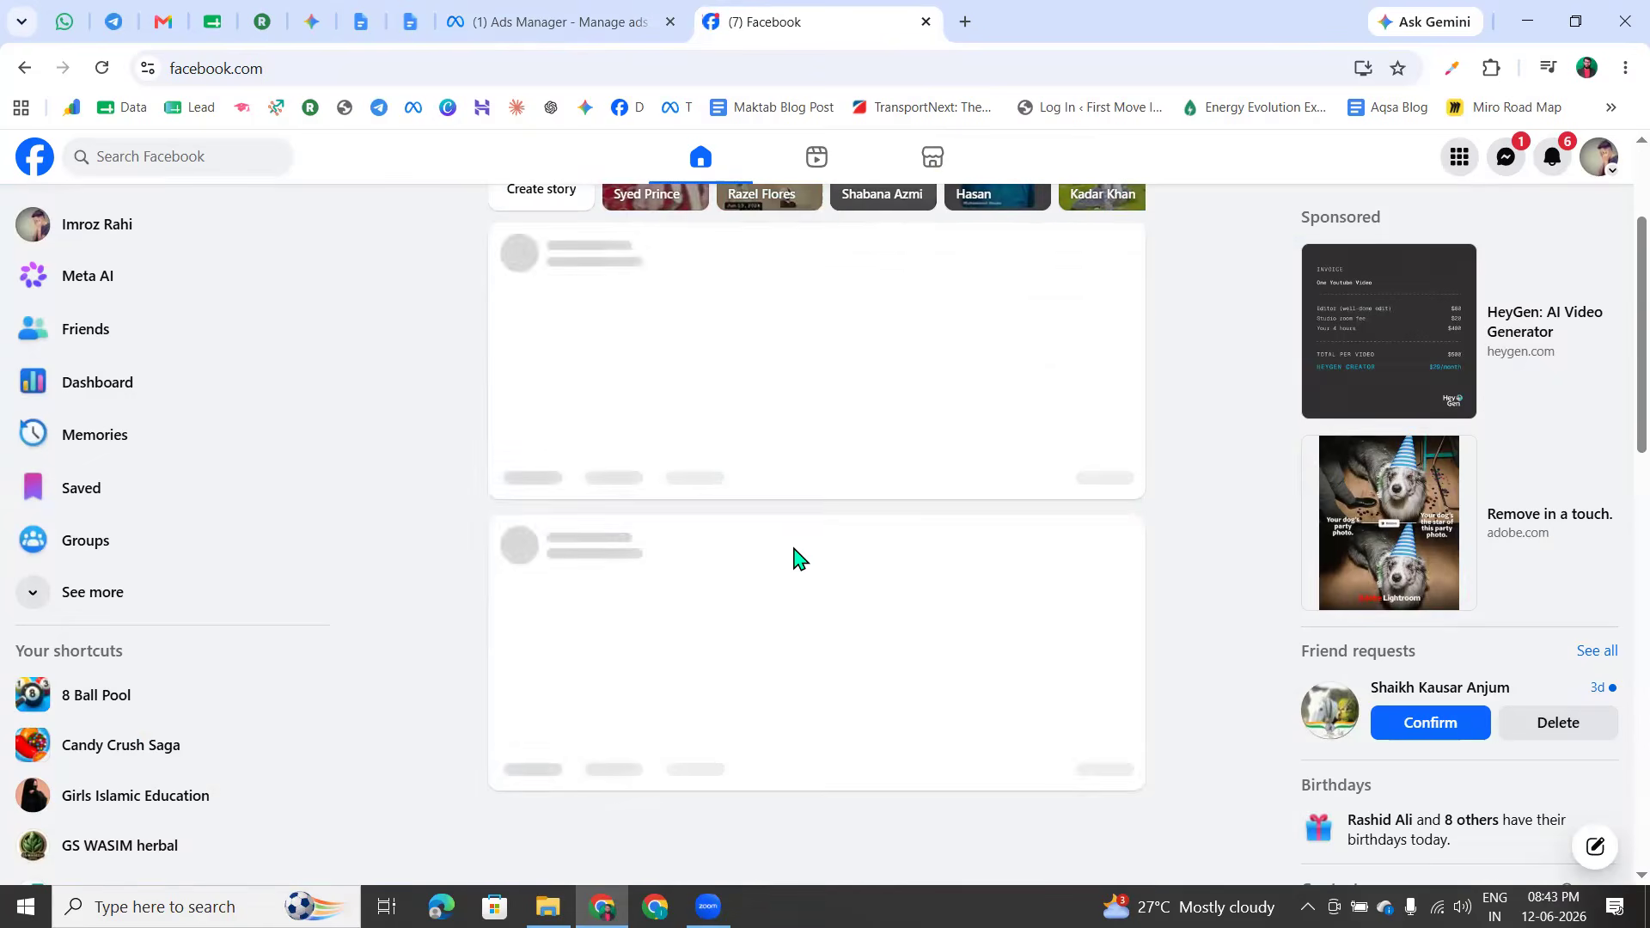
scroll(800, 559, "down", 5)
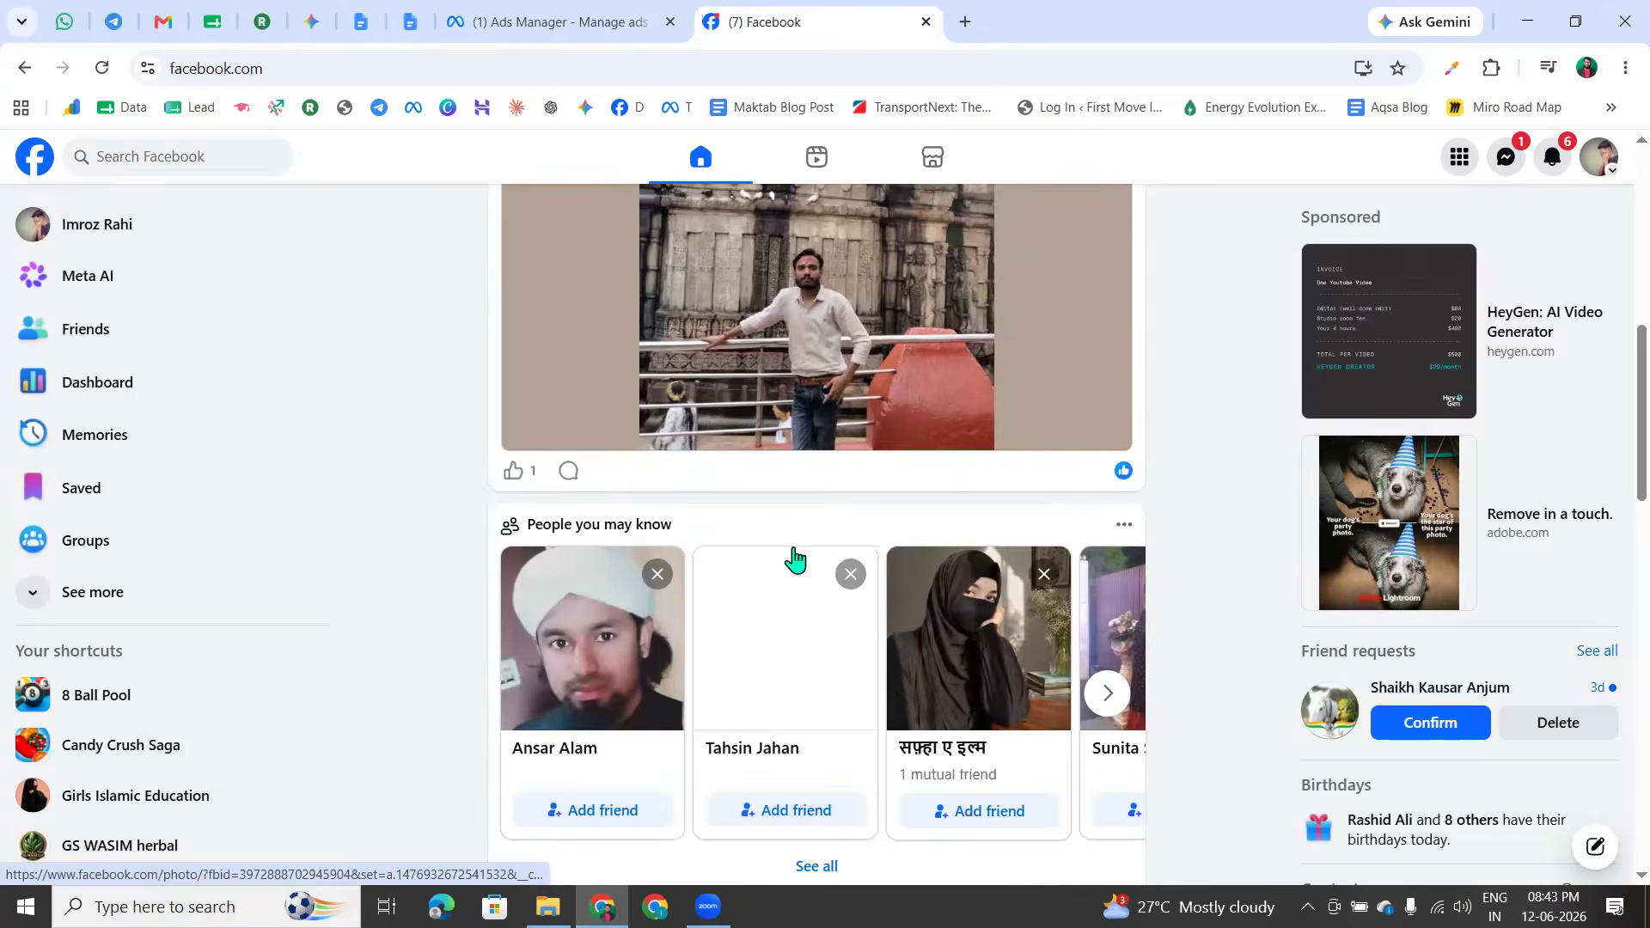
scroll(795, 560, "down", 15)
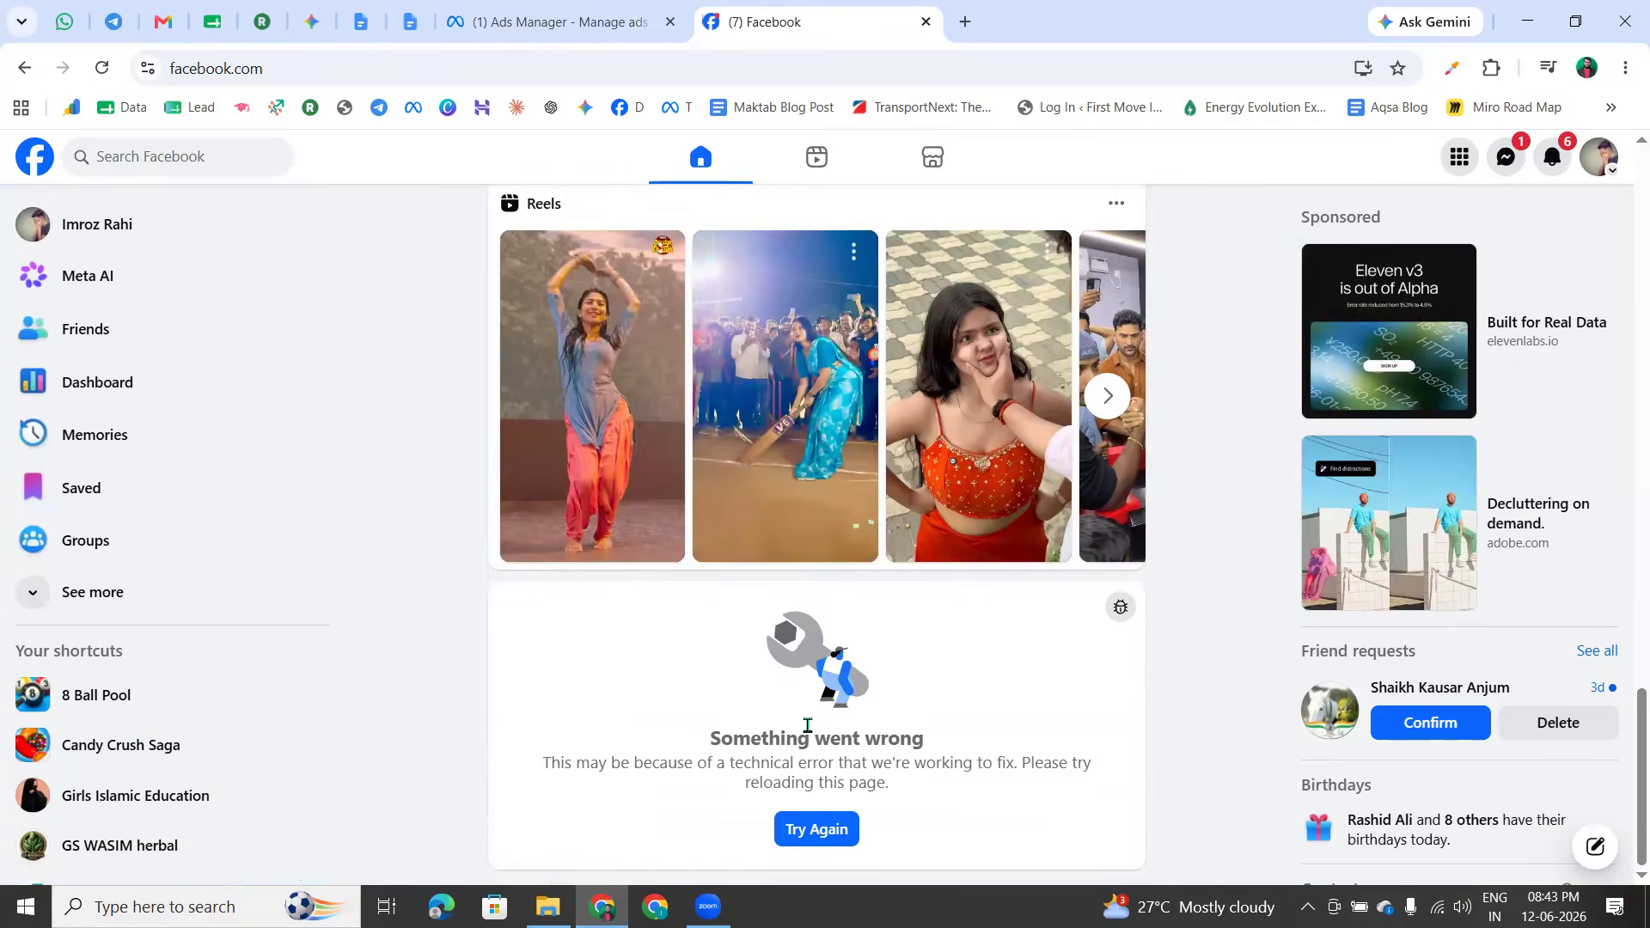
scroll(773, 688, "up", 12)
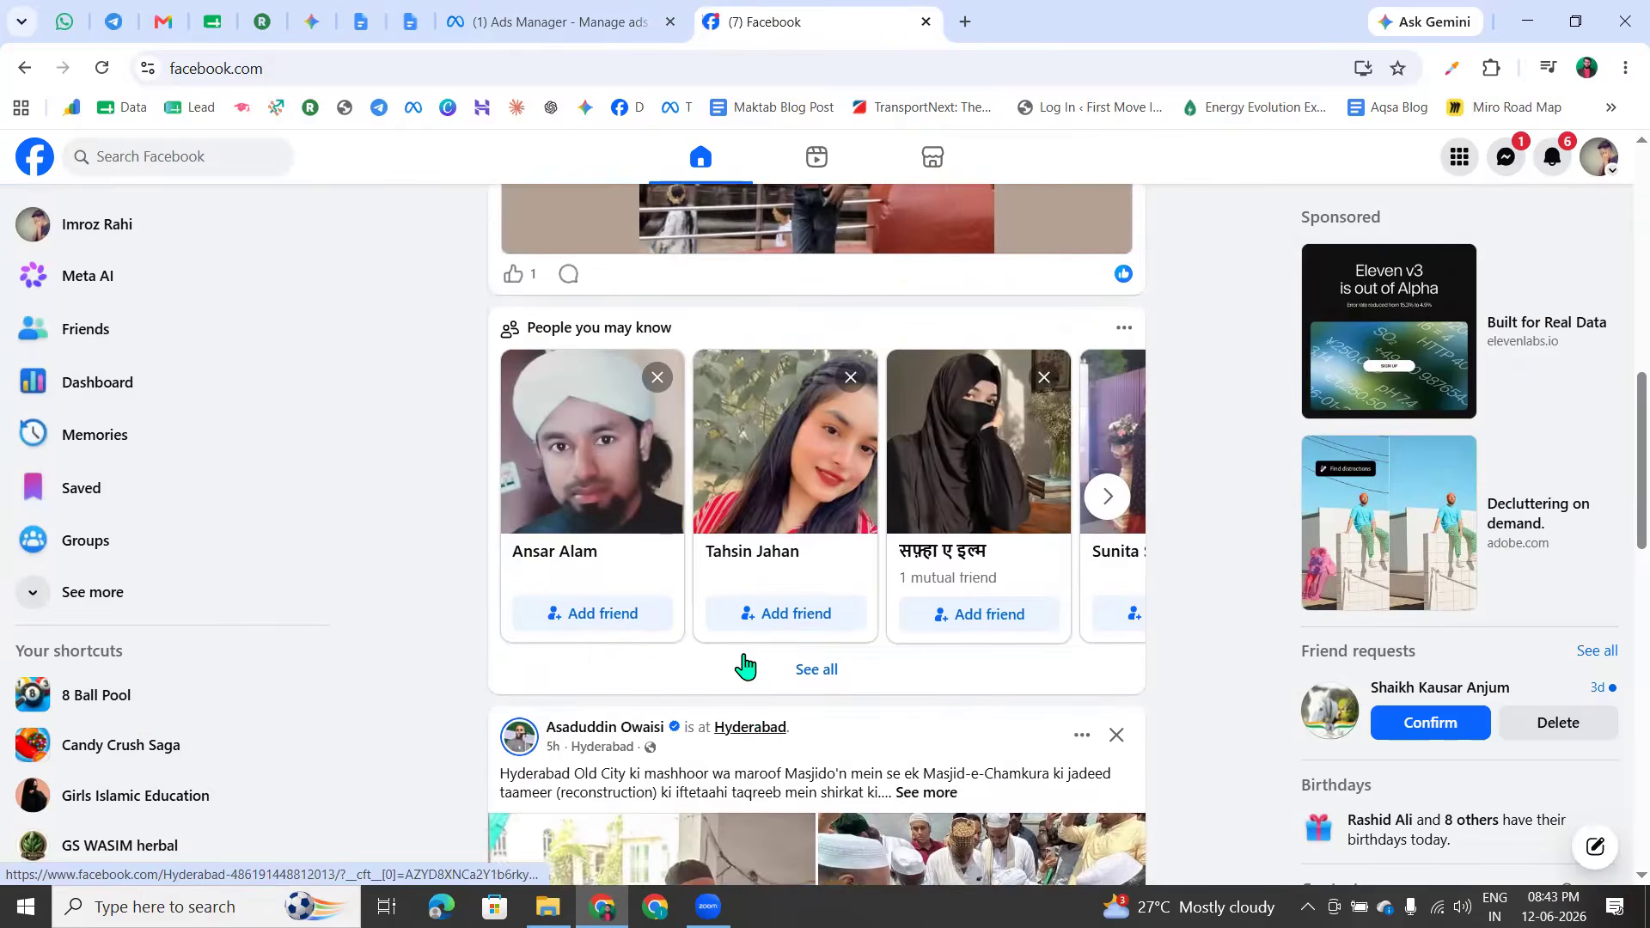
Refresh the Facebook home feed and scan its posts for sponsored ads, dismissing the feedback form
left_click(701, 160)
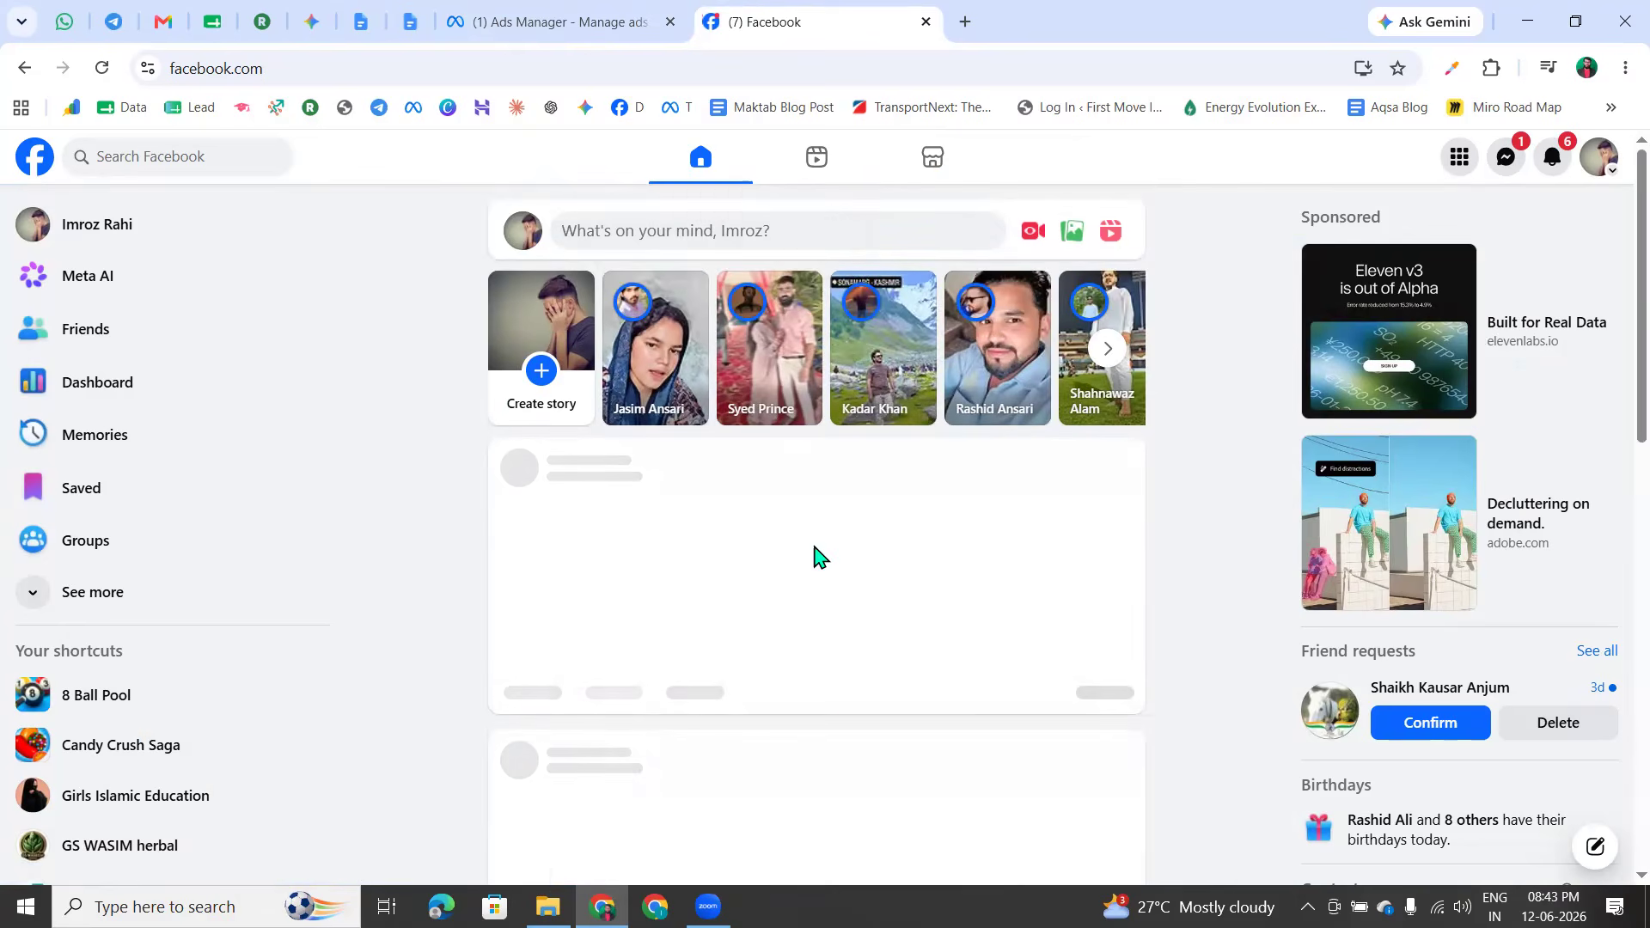
scroll(788, 576, "down", 15)
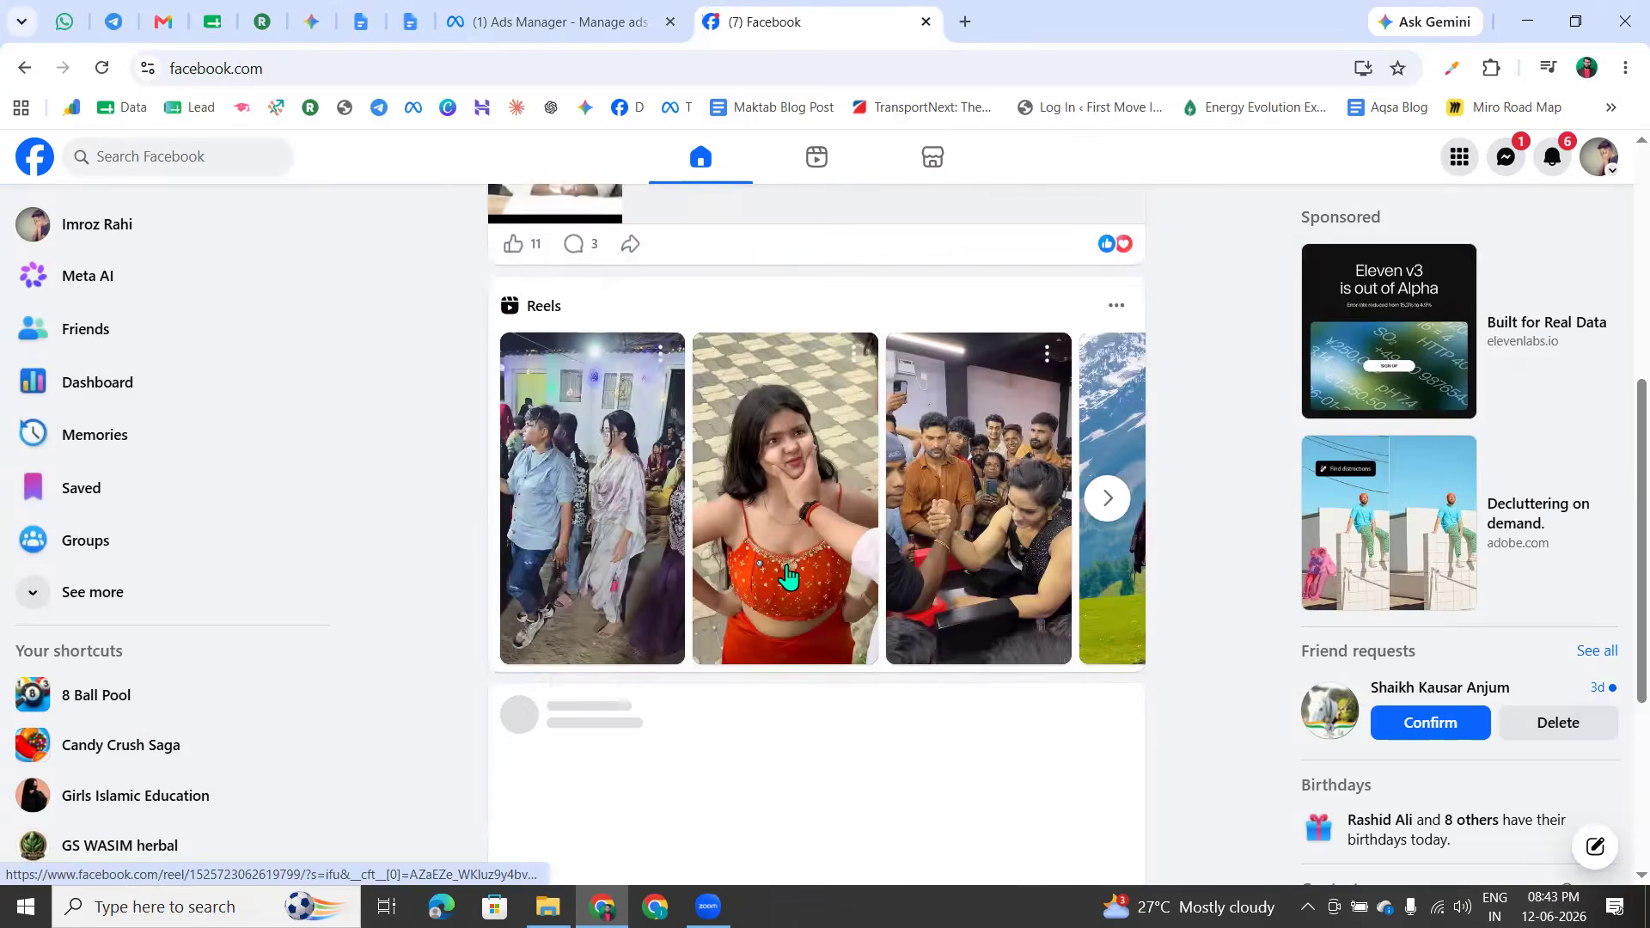
scroll(788, 577, "down", 15)
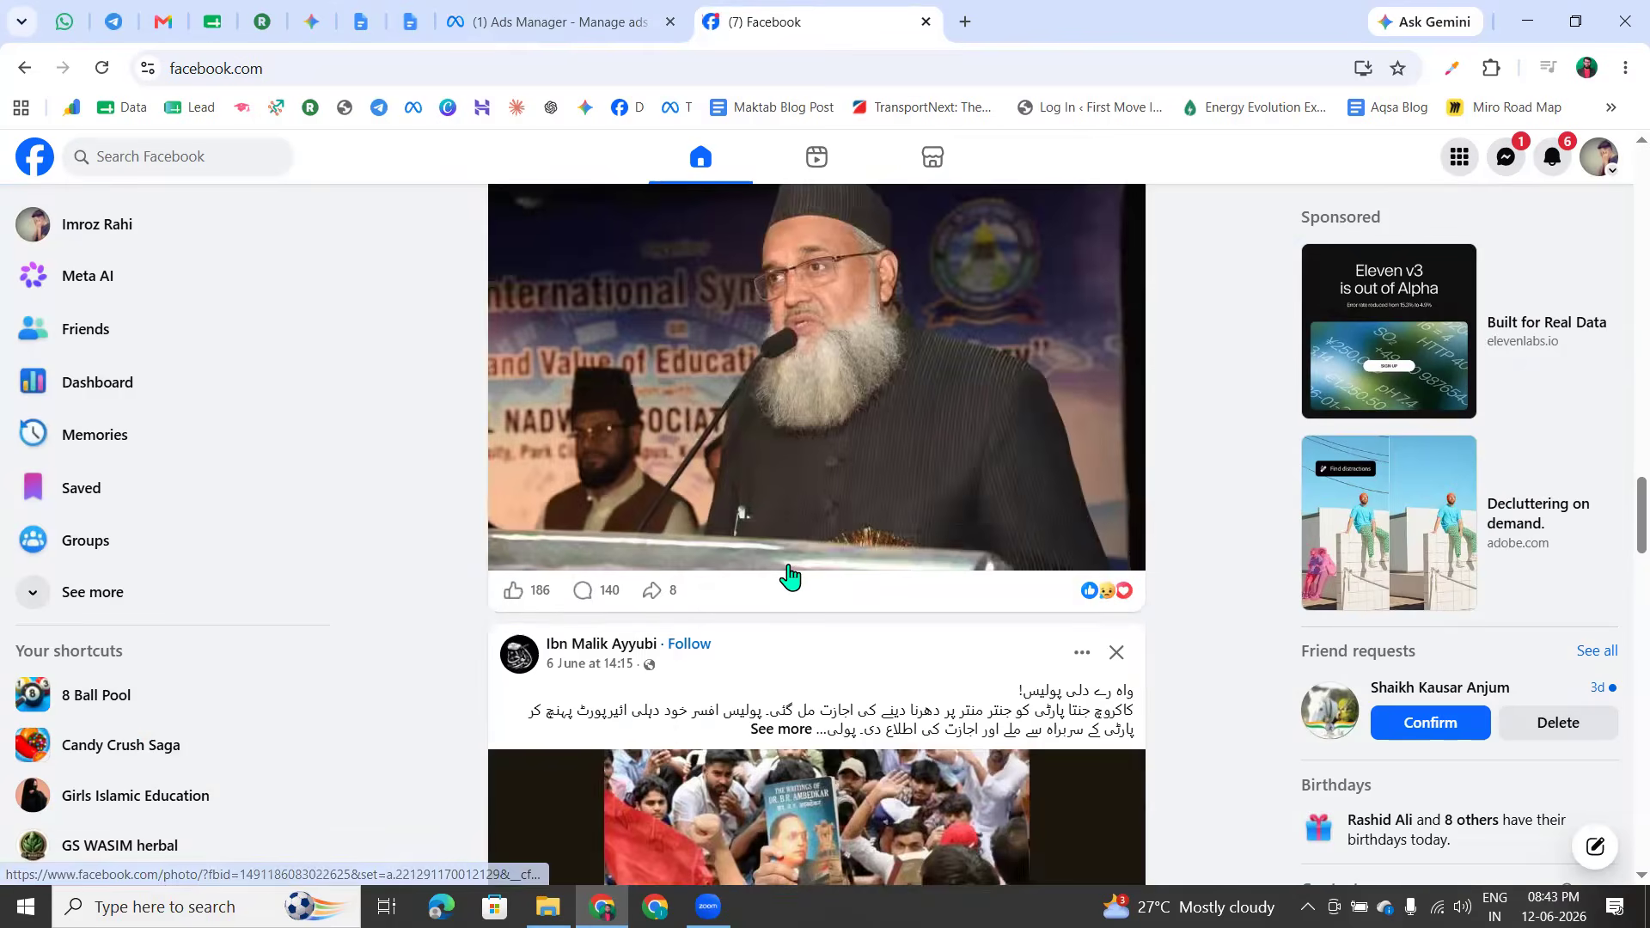
scroll(789, 577, "down", 15)
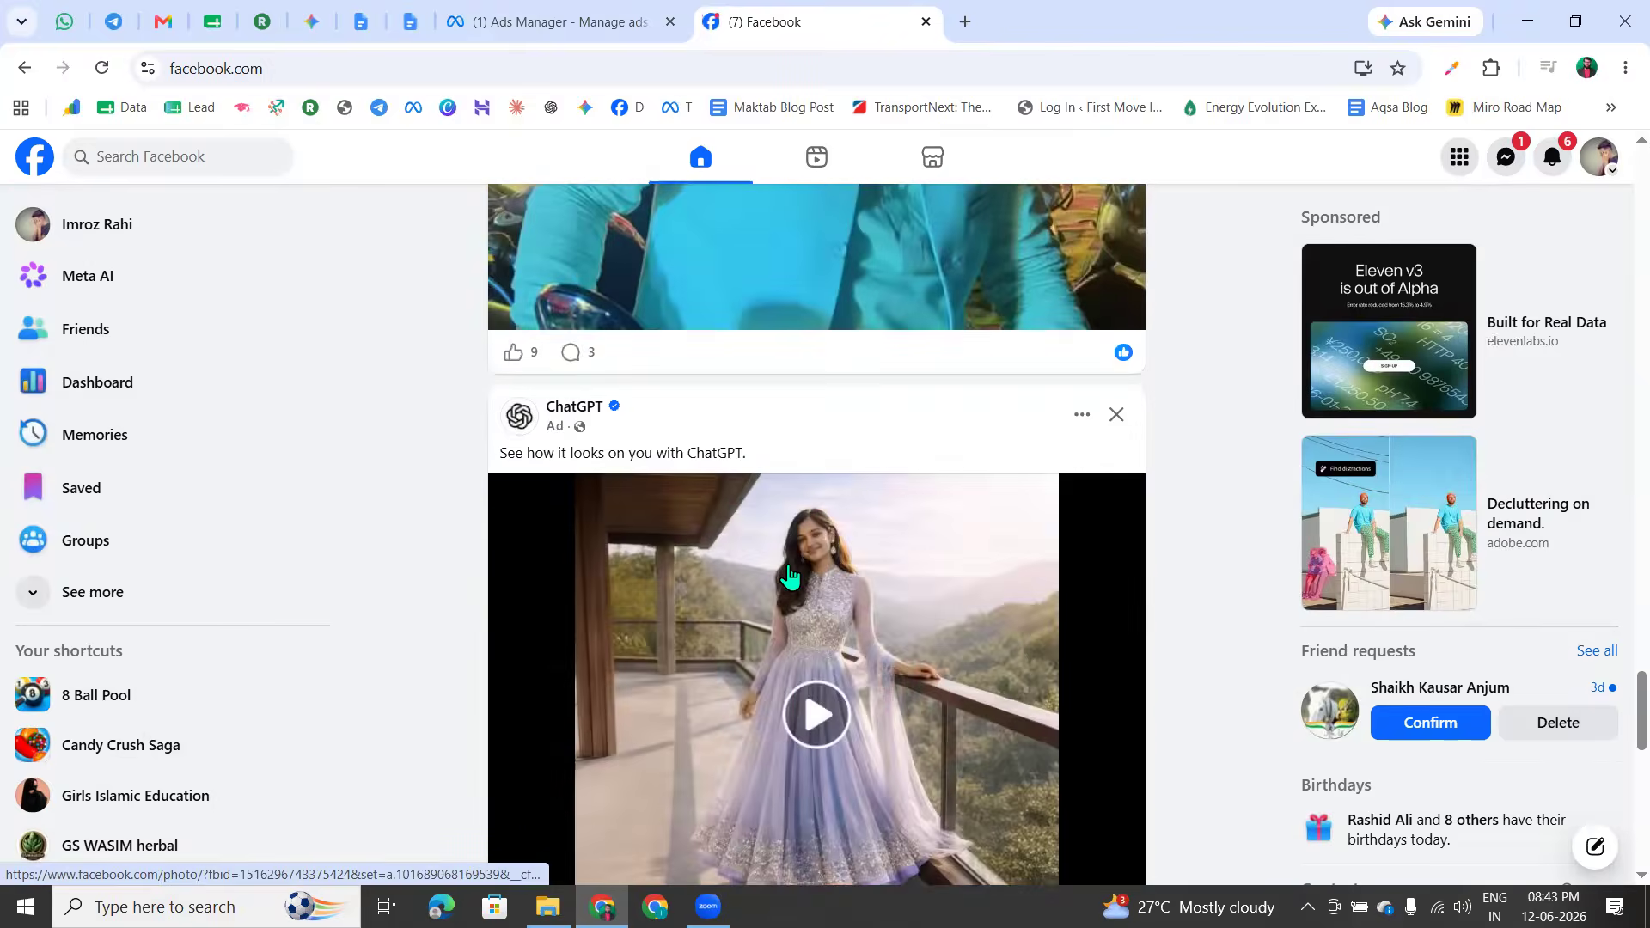
scroll(789, 577, "down", 10)
left_click(826, 829)
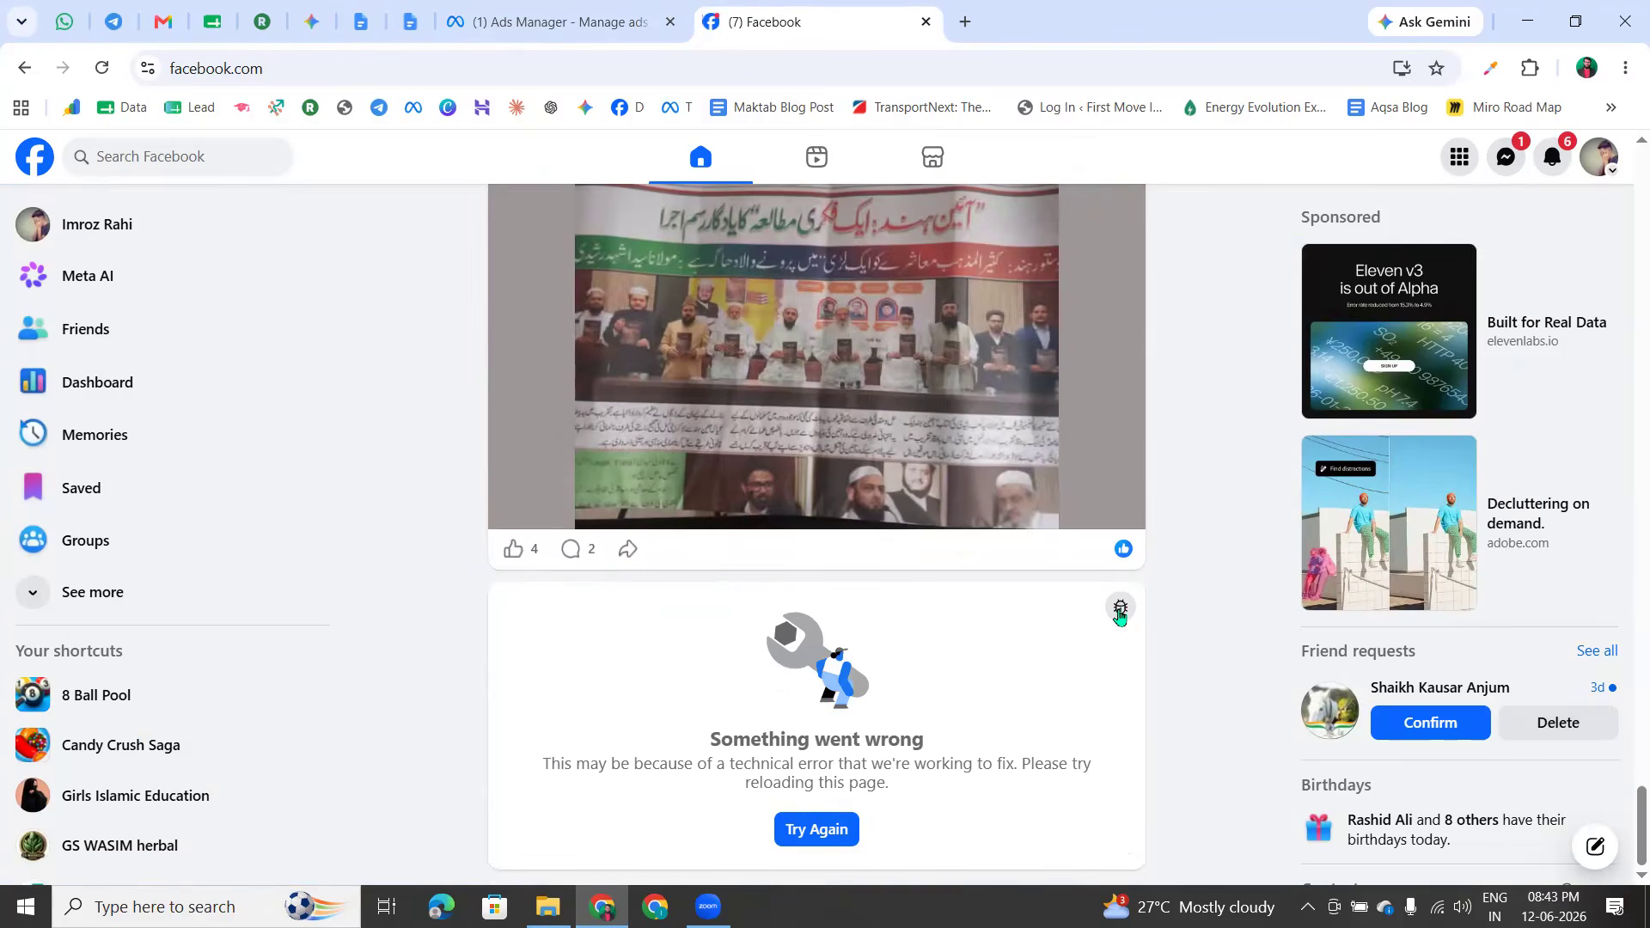
left_click(1120, 610)
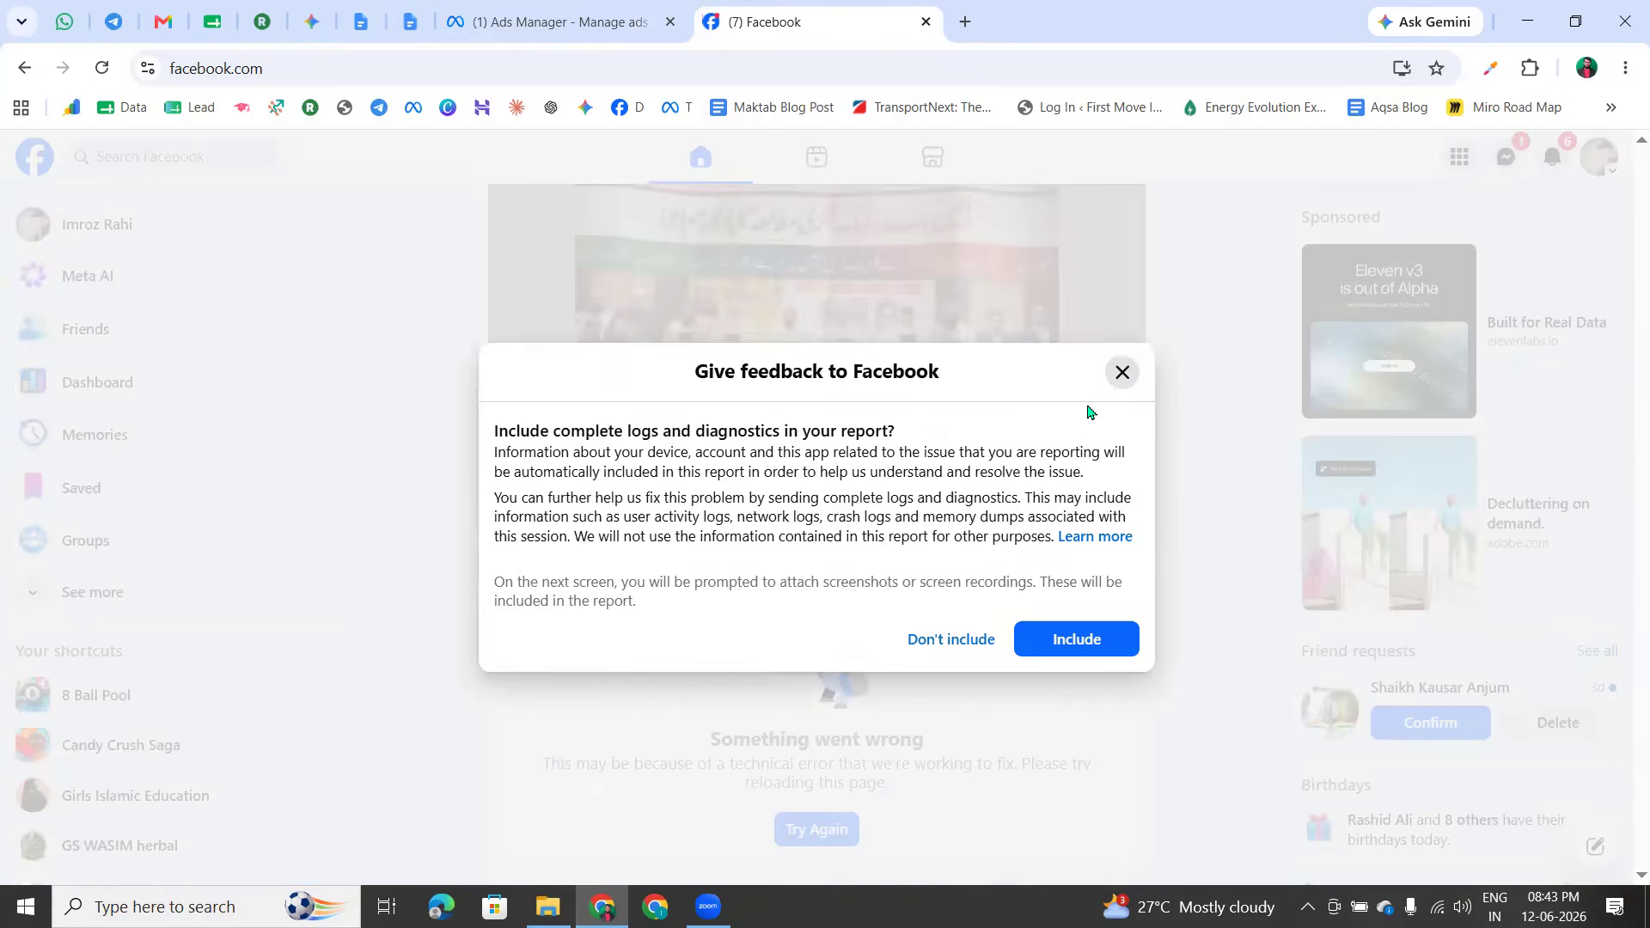
left_click(1122, 374)
Look back up through the Facebook home feed posts for sponsored ad examples
scroll(748, 531, "up", 5)
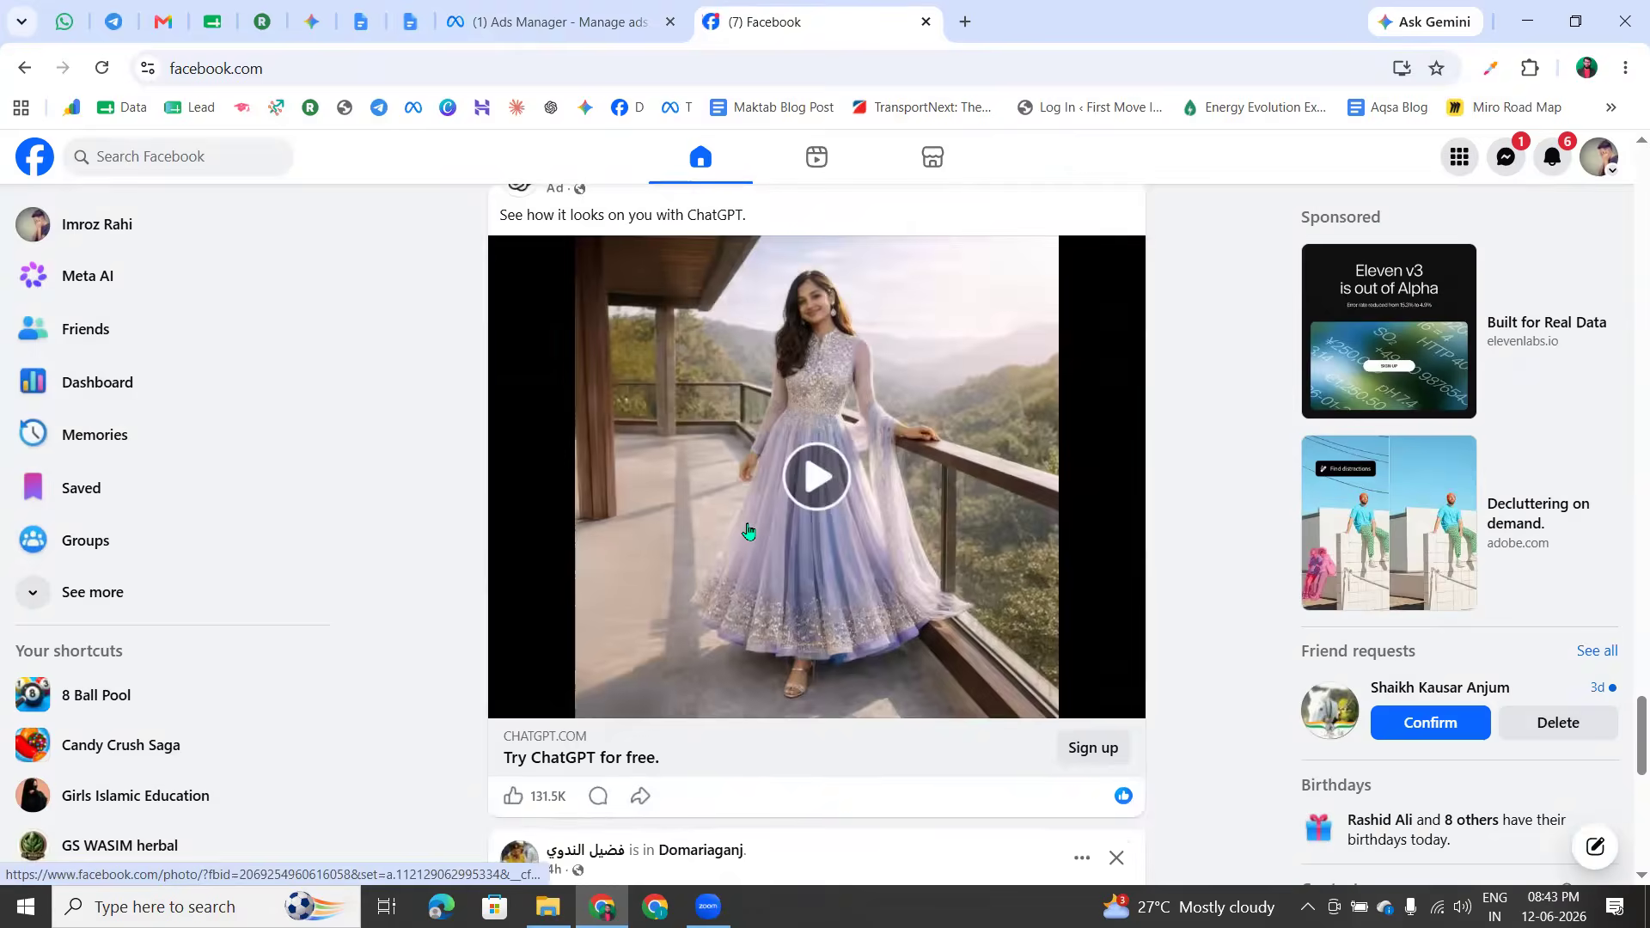
scroll(748, 531, "up", 12)
scroll(740, 548, "up", 5)
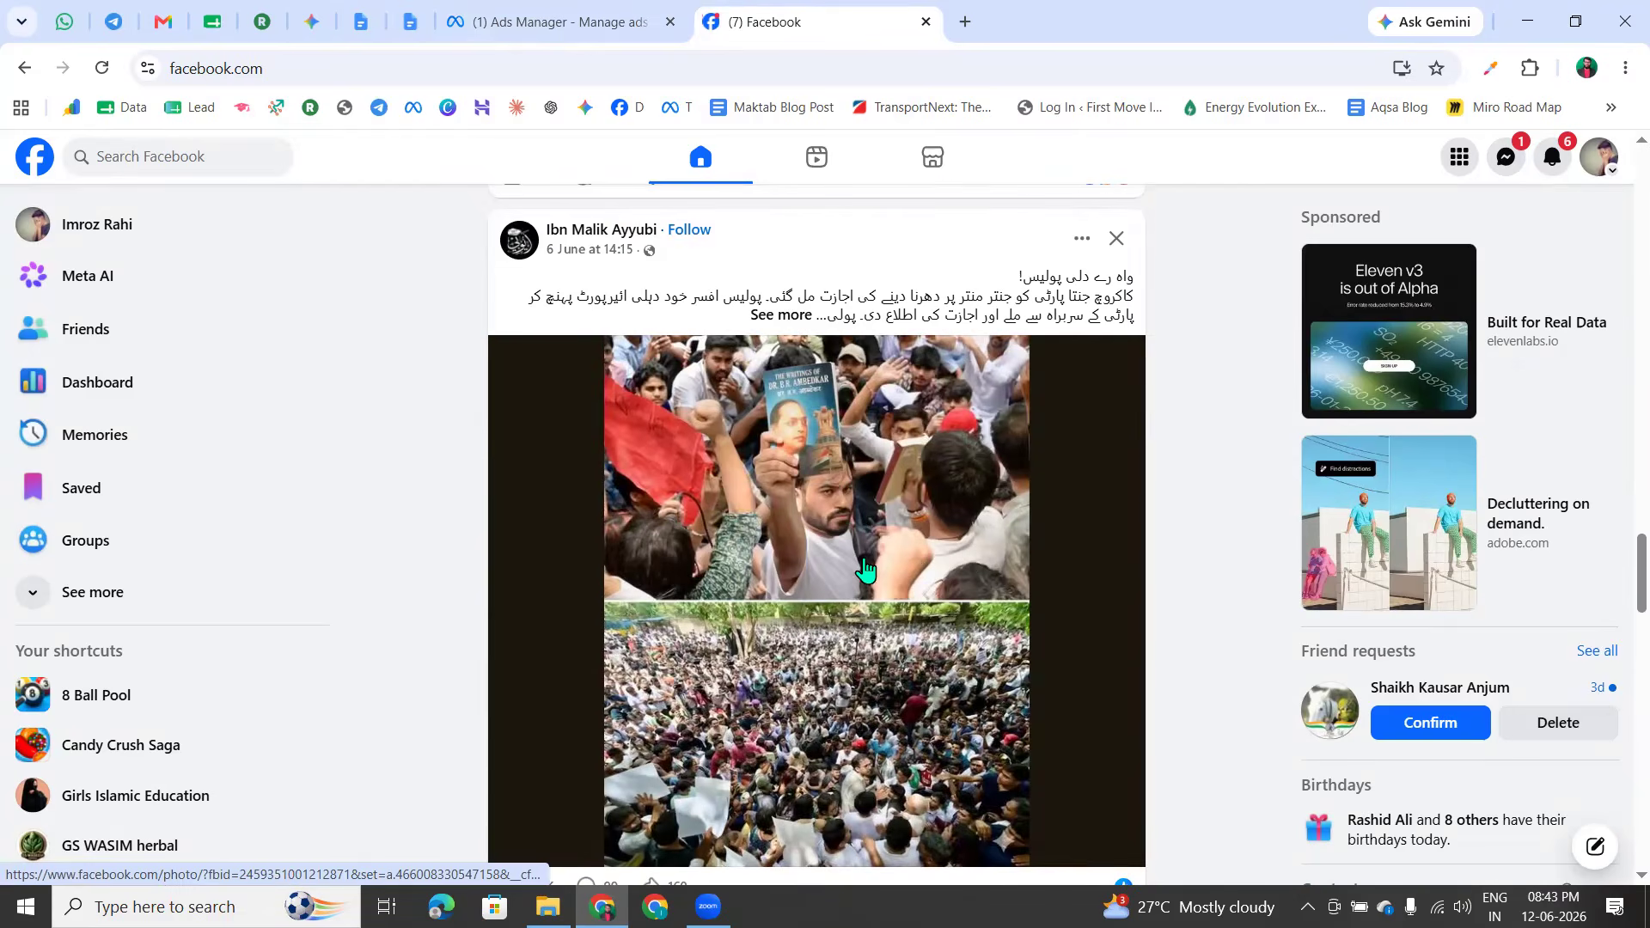
scroll(816, 584, "up", 8)
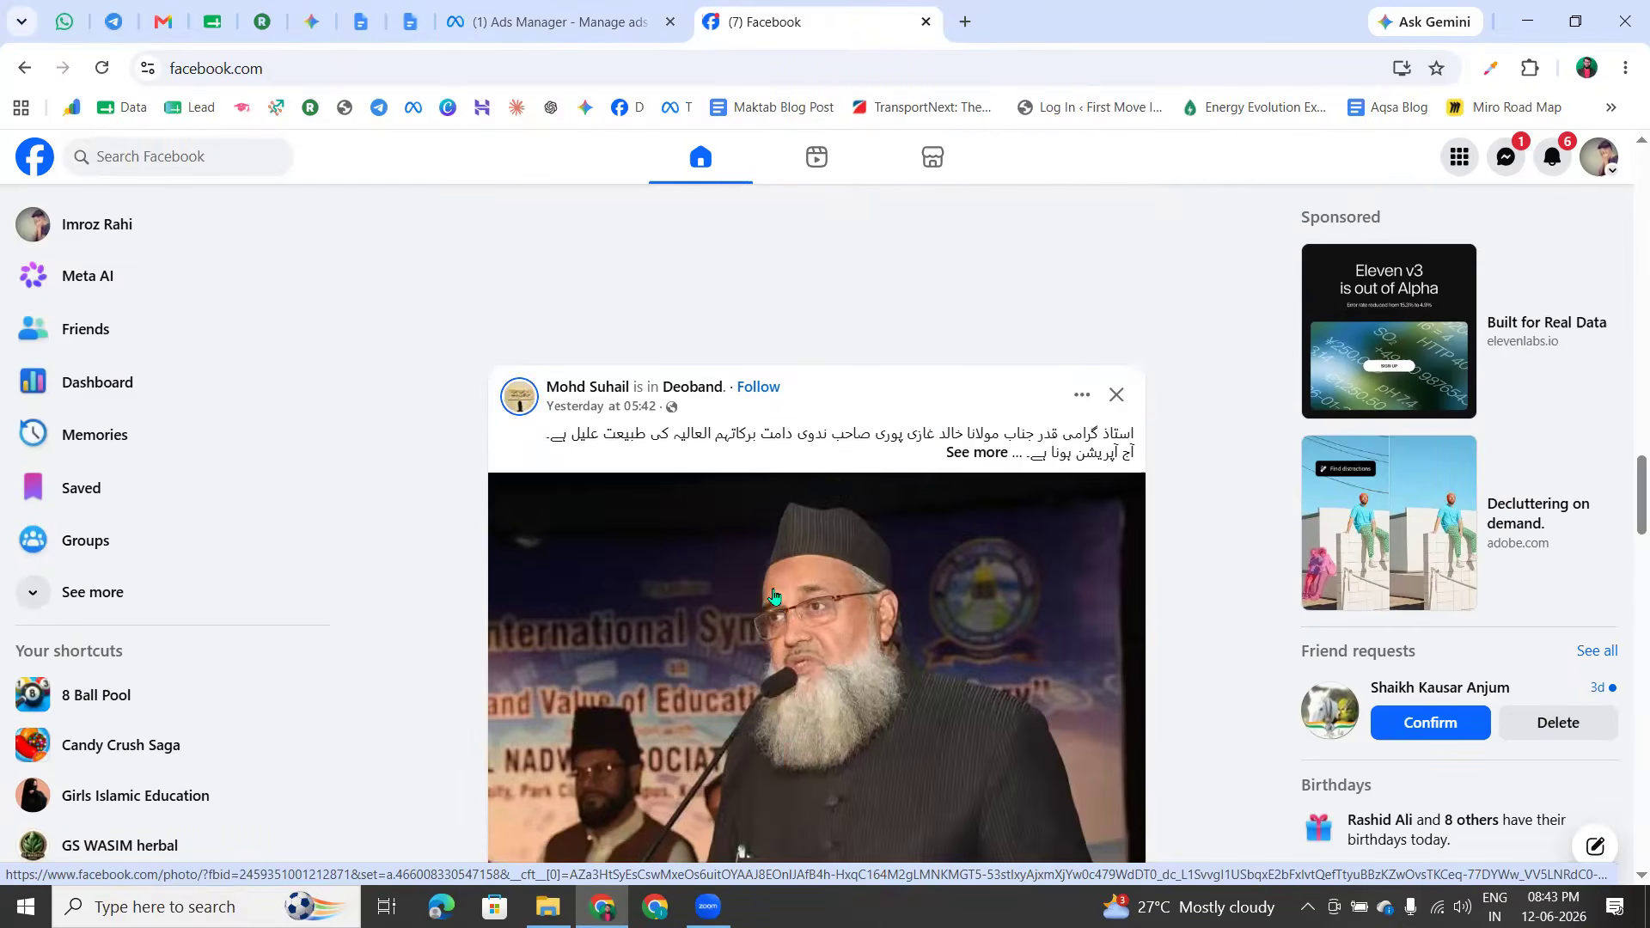
scroll(774, 600, "up", 15)
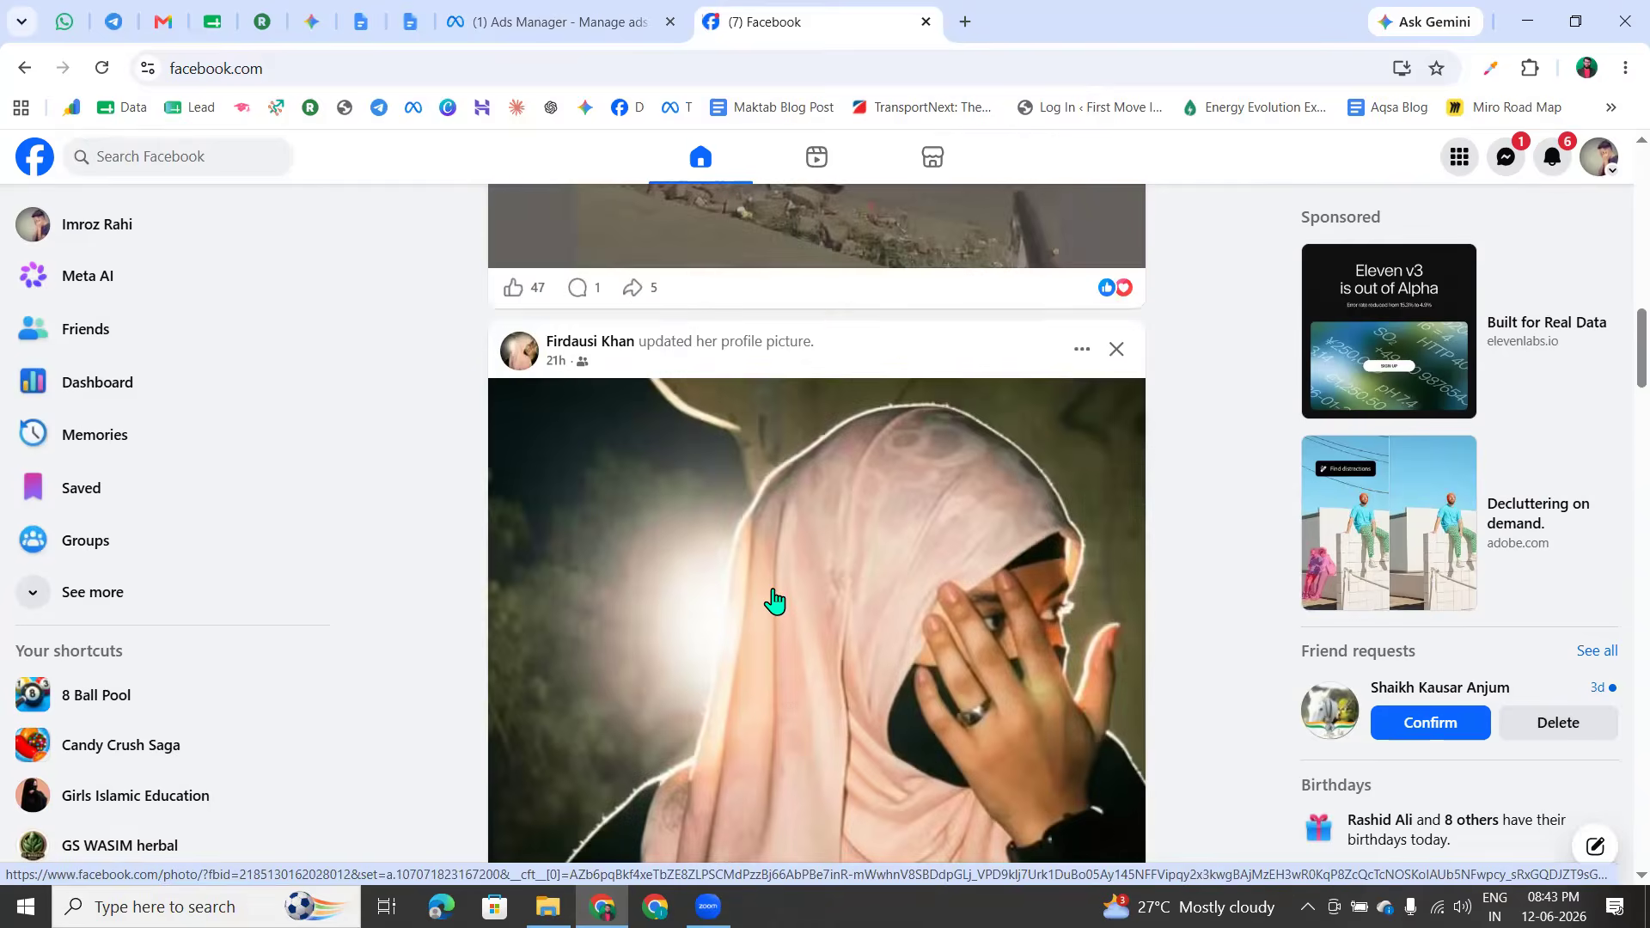
scroll(772, 601, "up", 10)
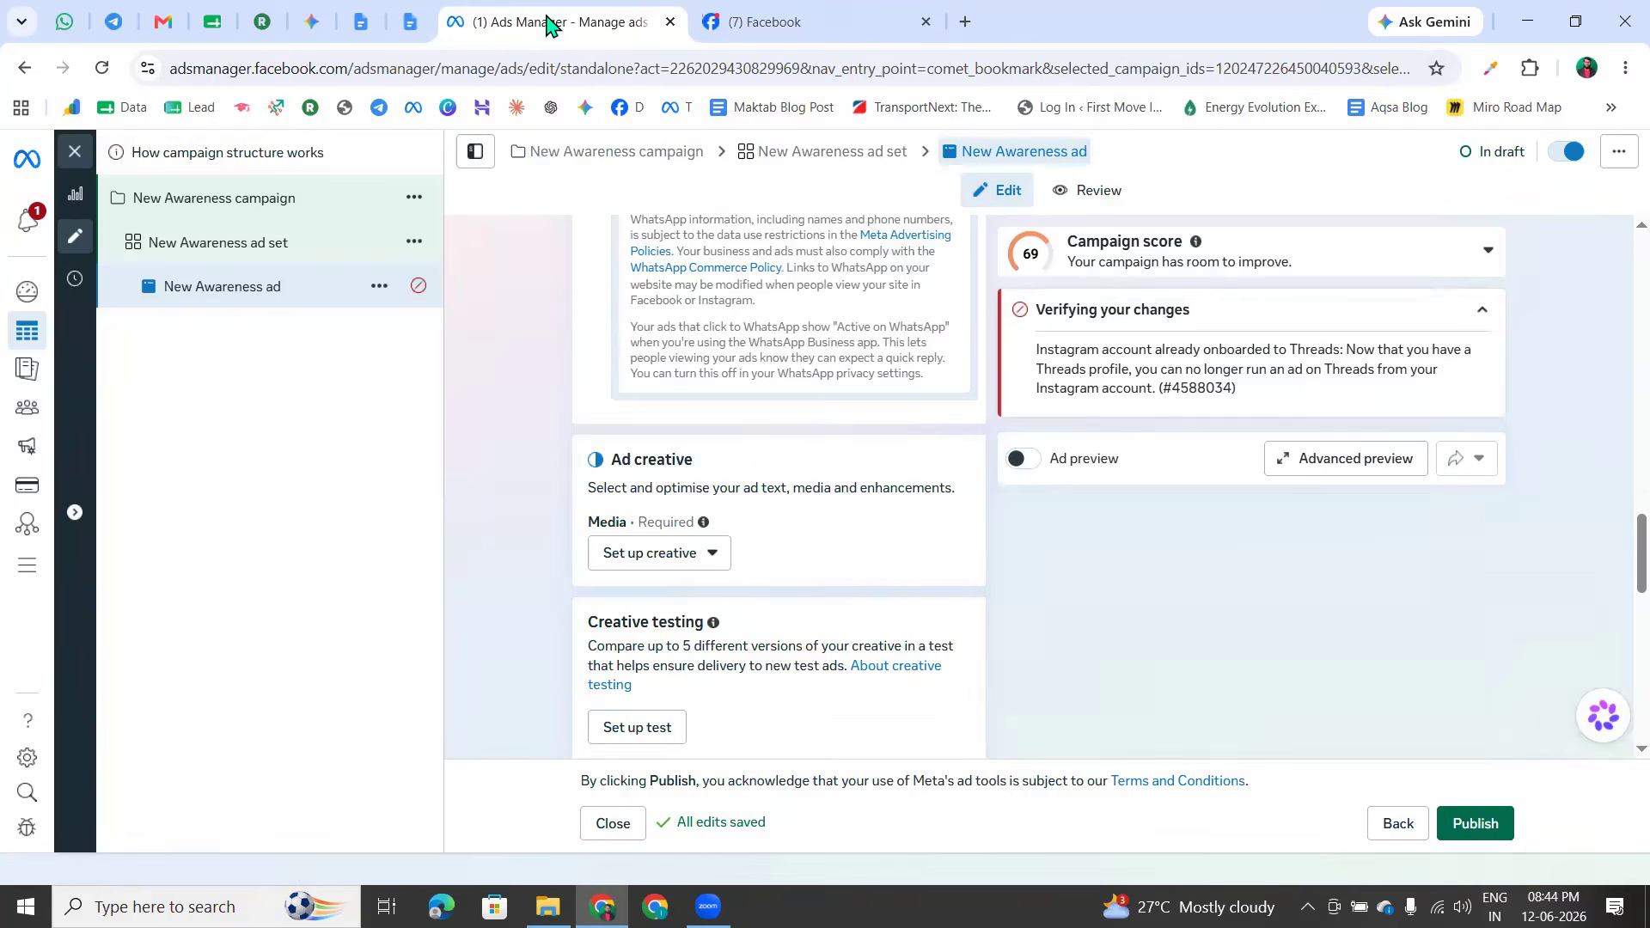
Switch back to Ads Manager and start setting up an image ad creative for the New Awareness ad
left_click(547, 26)
left_click_drag(612, 460, 752, 465)
left_click(755, 466)
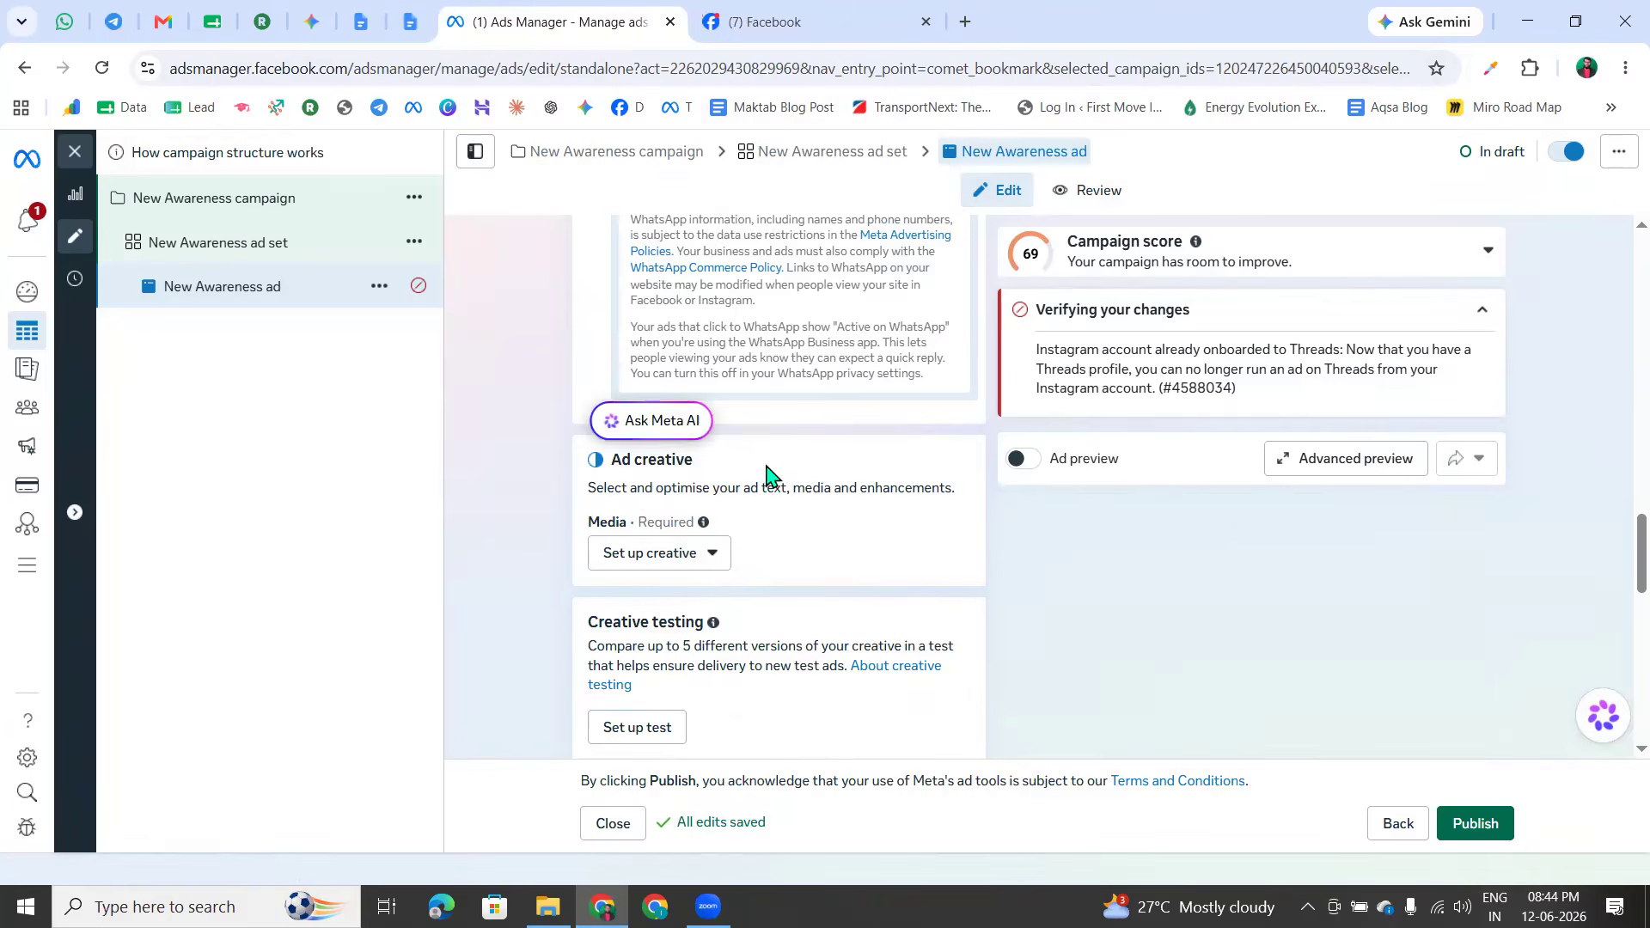
left_click(667, 557)
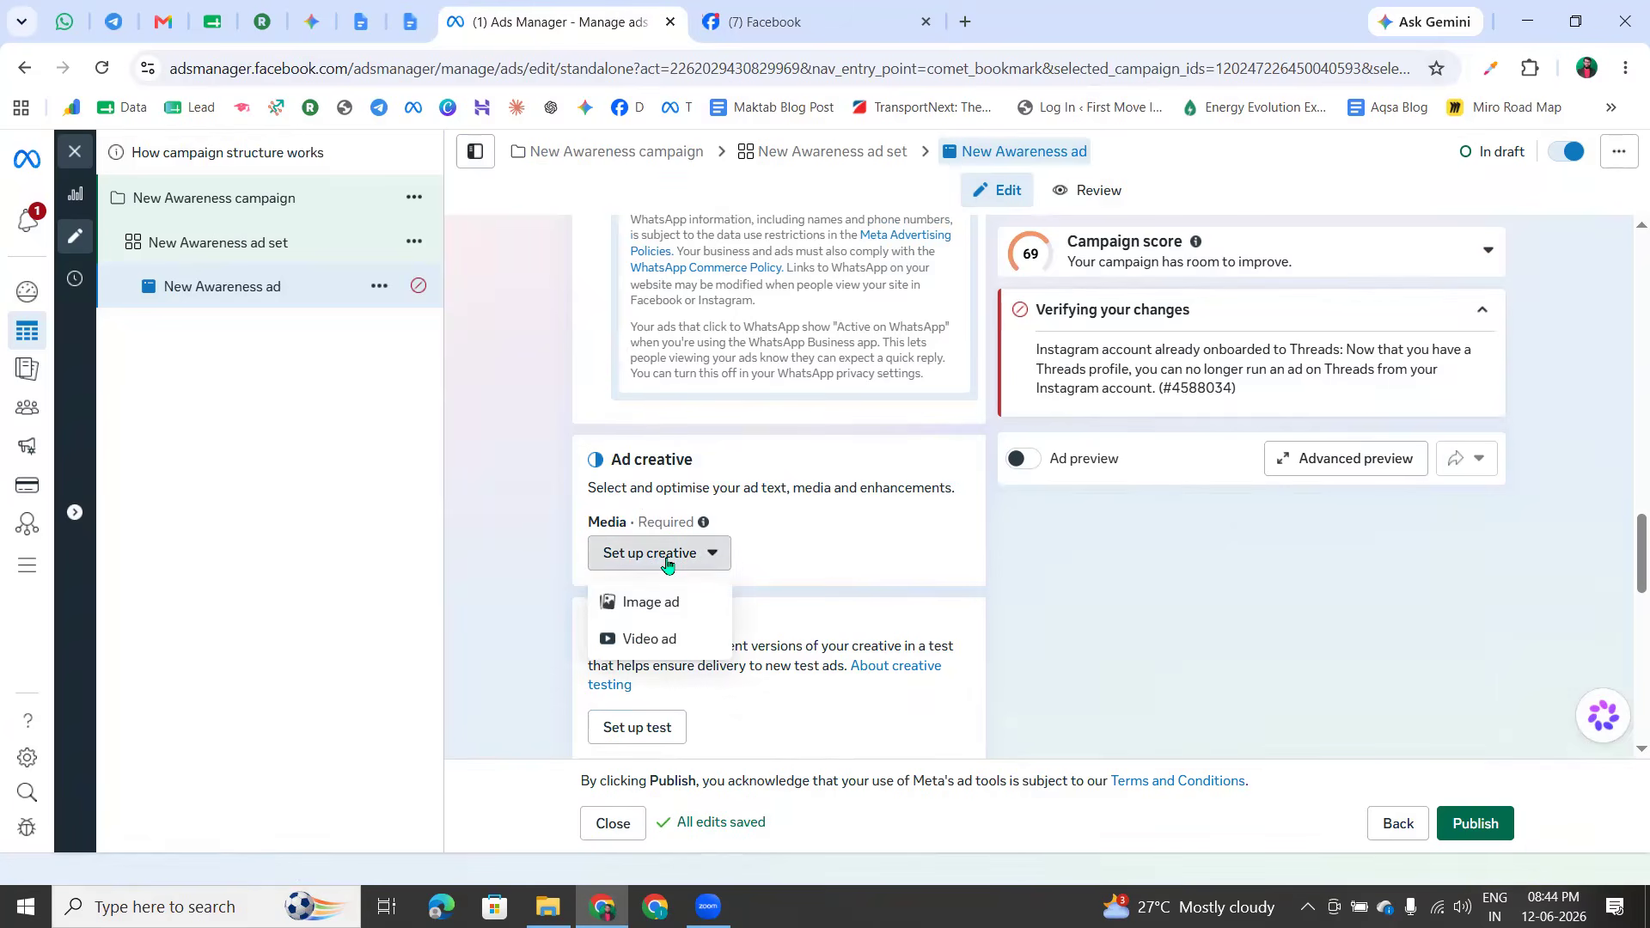
left_click(686, 606)
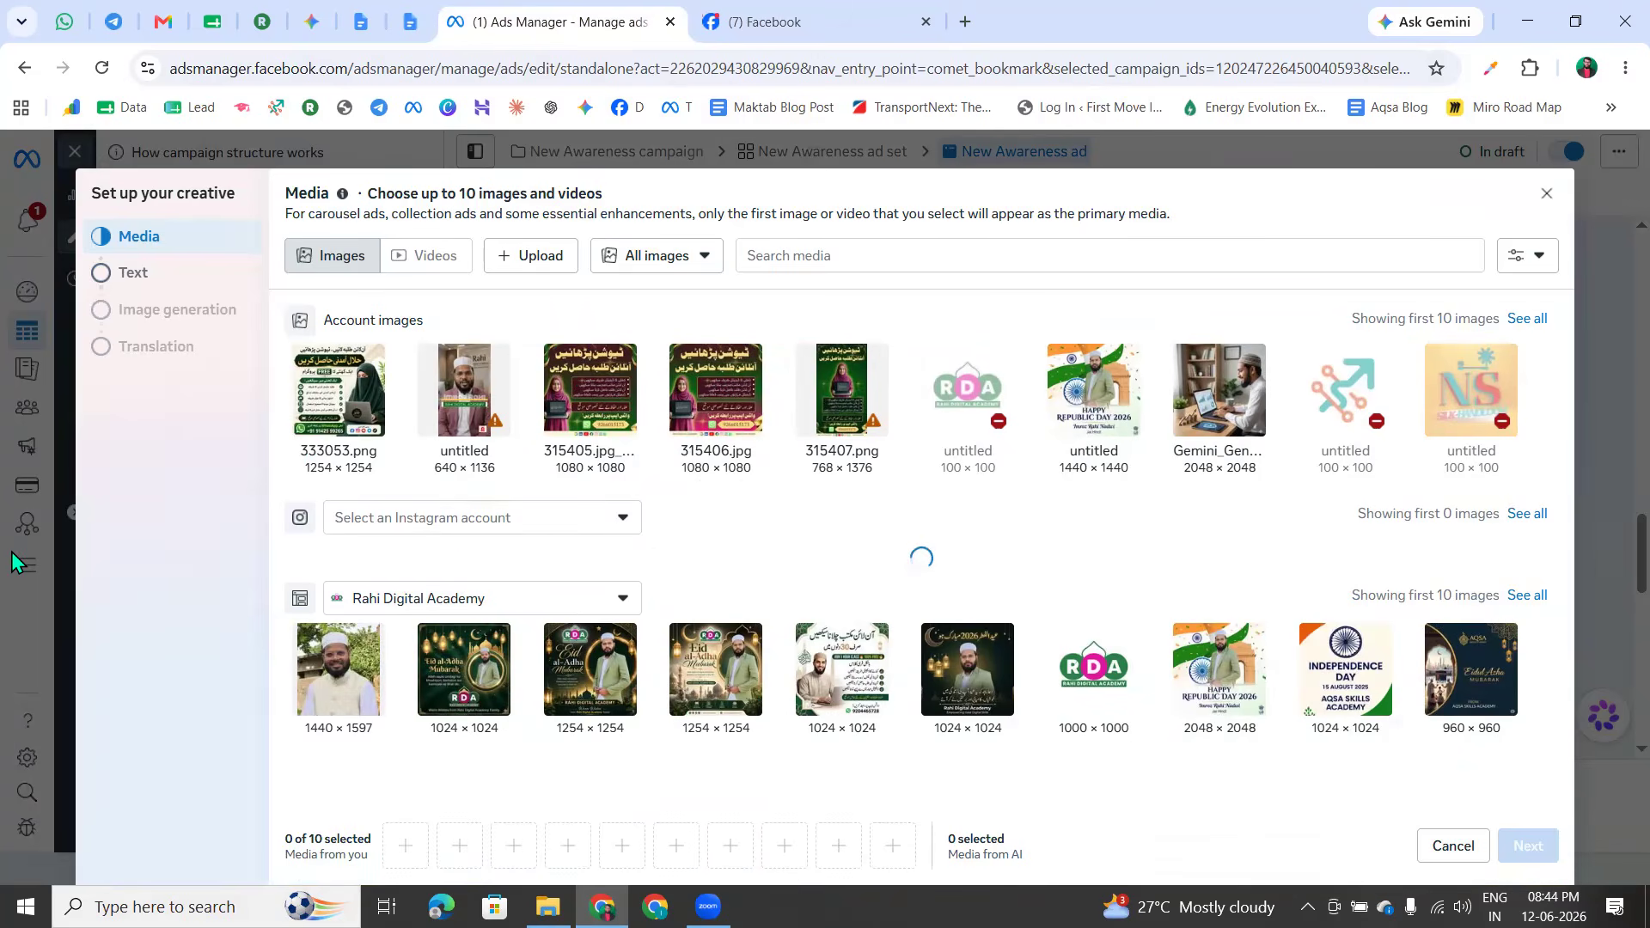
Upload the Gemini_Generated_Image_q7btayq7btayq7bt PNG from the Downloads folder as the ad's media
mouse_move(550, 213)
left_mouse_down()
mouse_move(488, 249)
mouse_move(503, 217)
left_mouse_up()
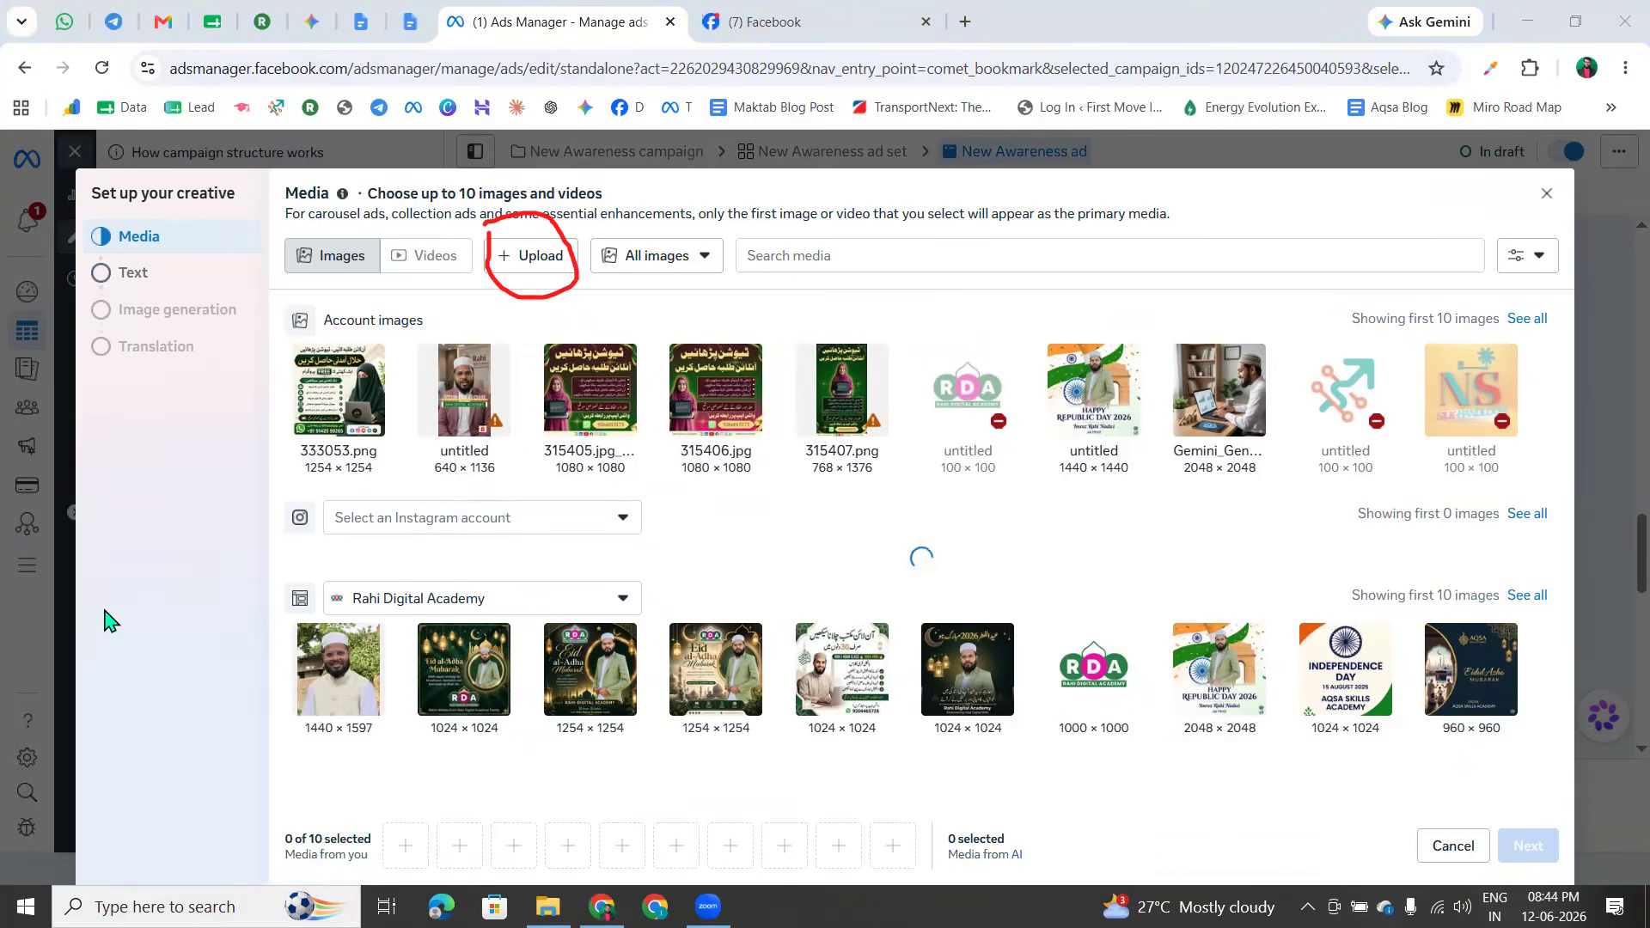
left_click(5, 500)
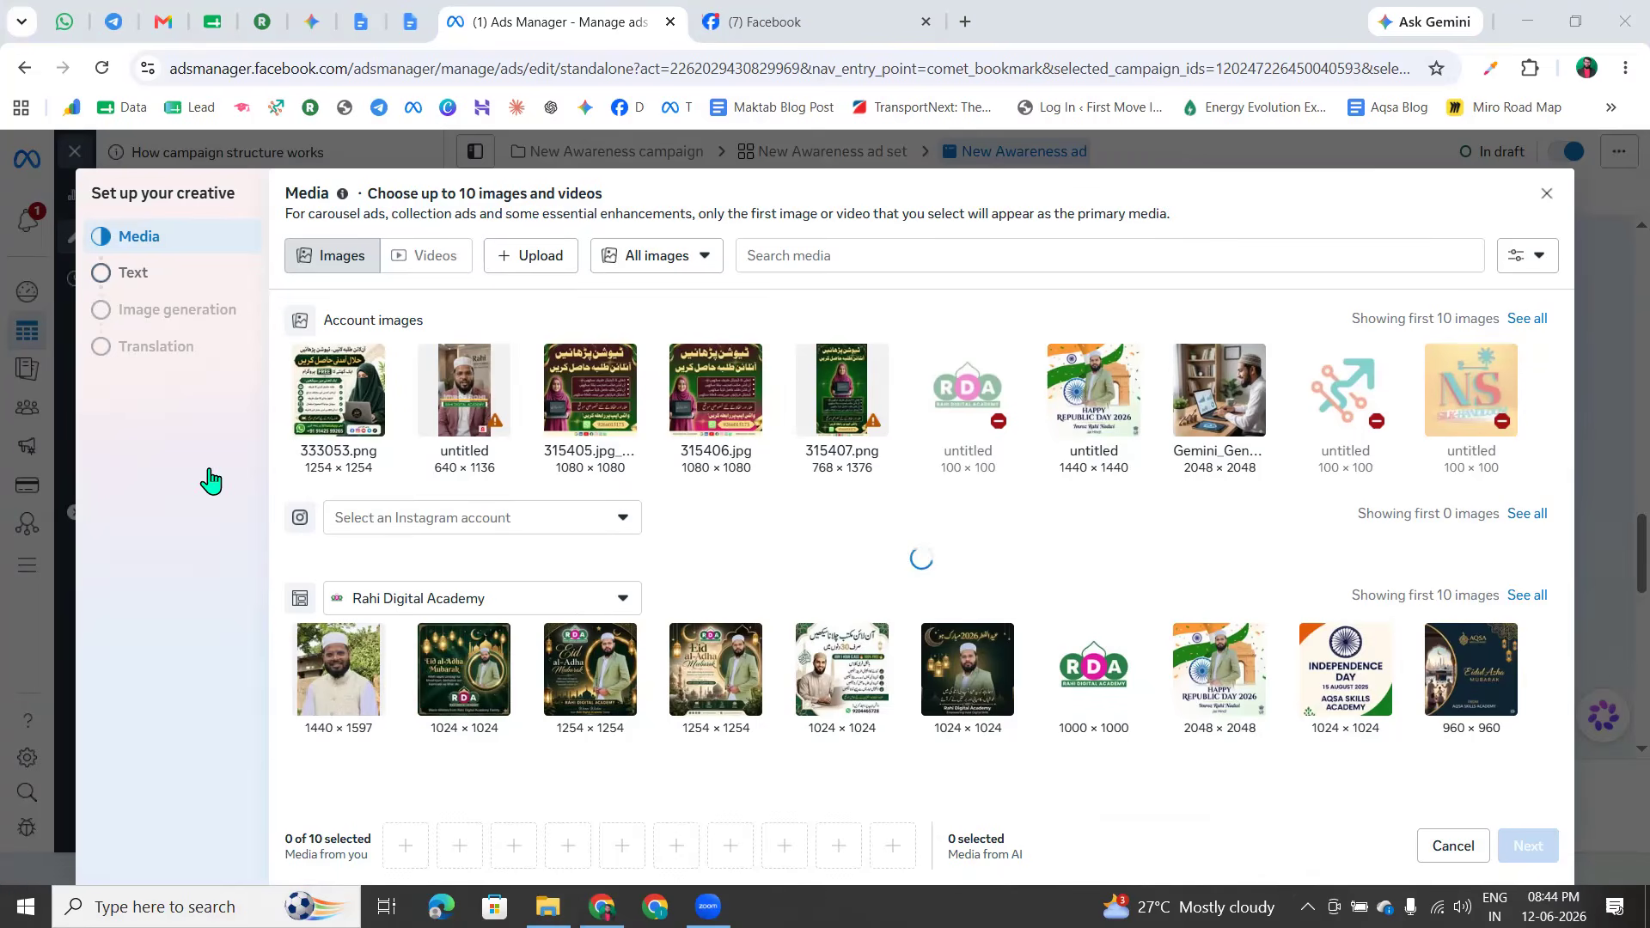
mouse_move(487, 222)
left_mouse_down()
mouse_move(580, 293)
mouse_move(473, 275)
mouse_move(468, 211)
left_mouse_up()
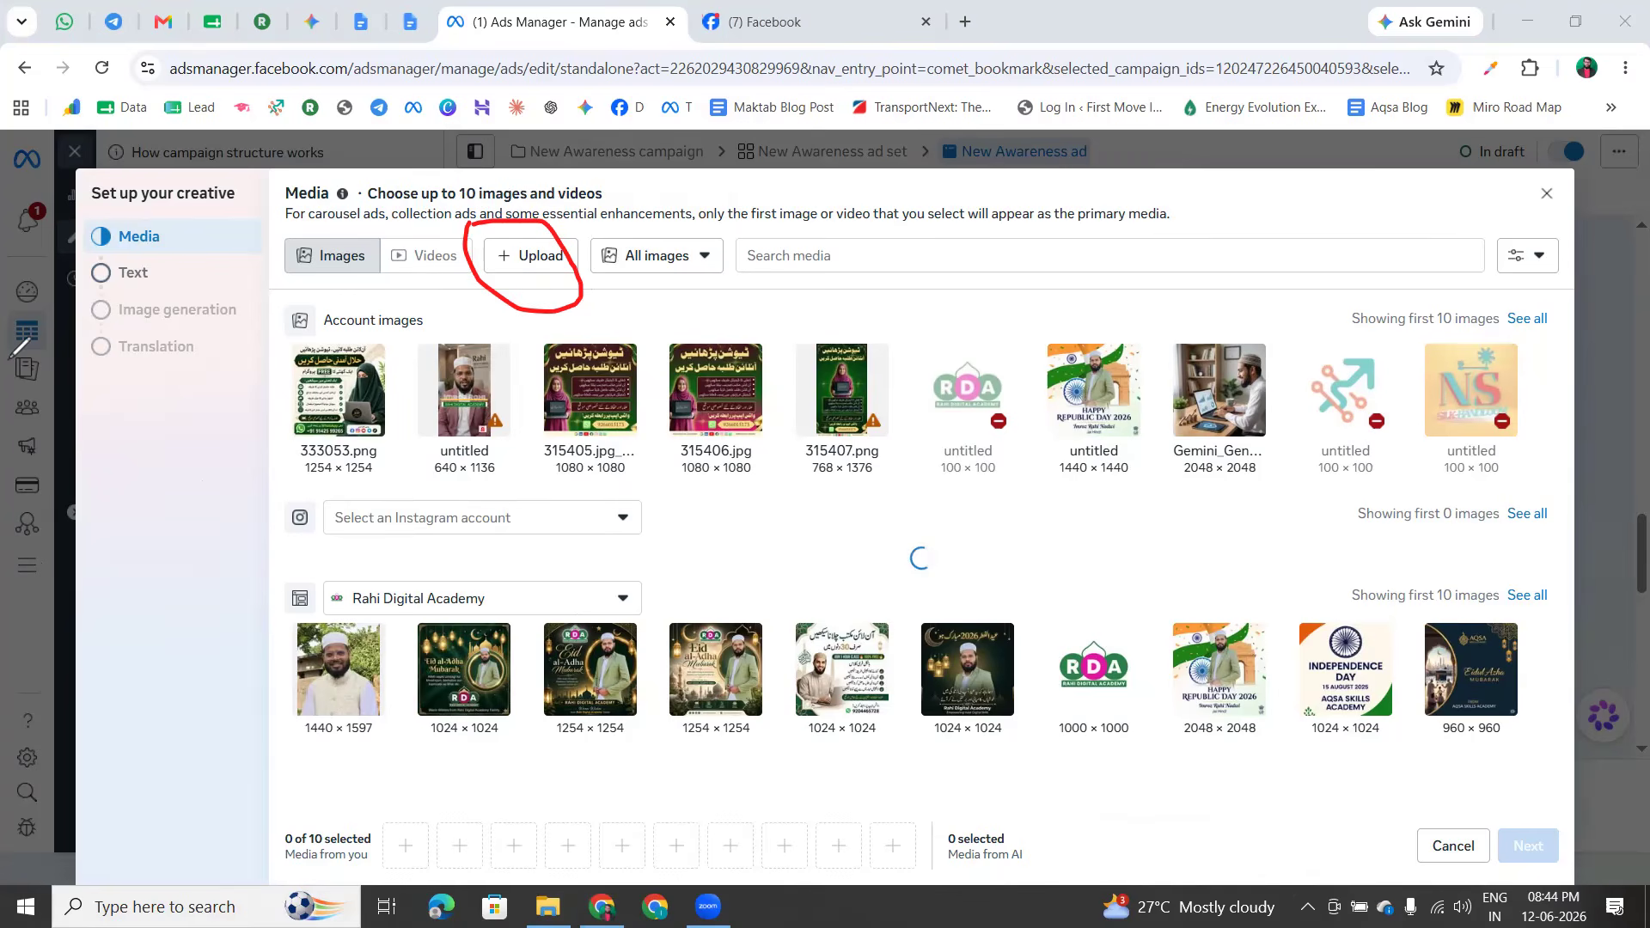
left_click(530, 262)
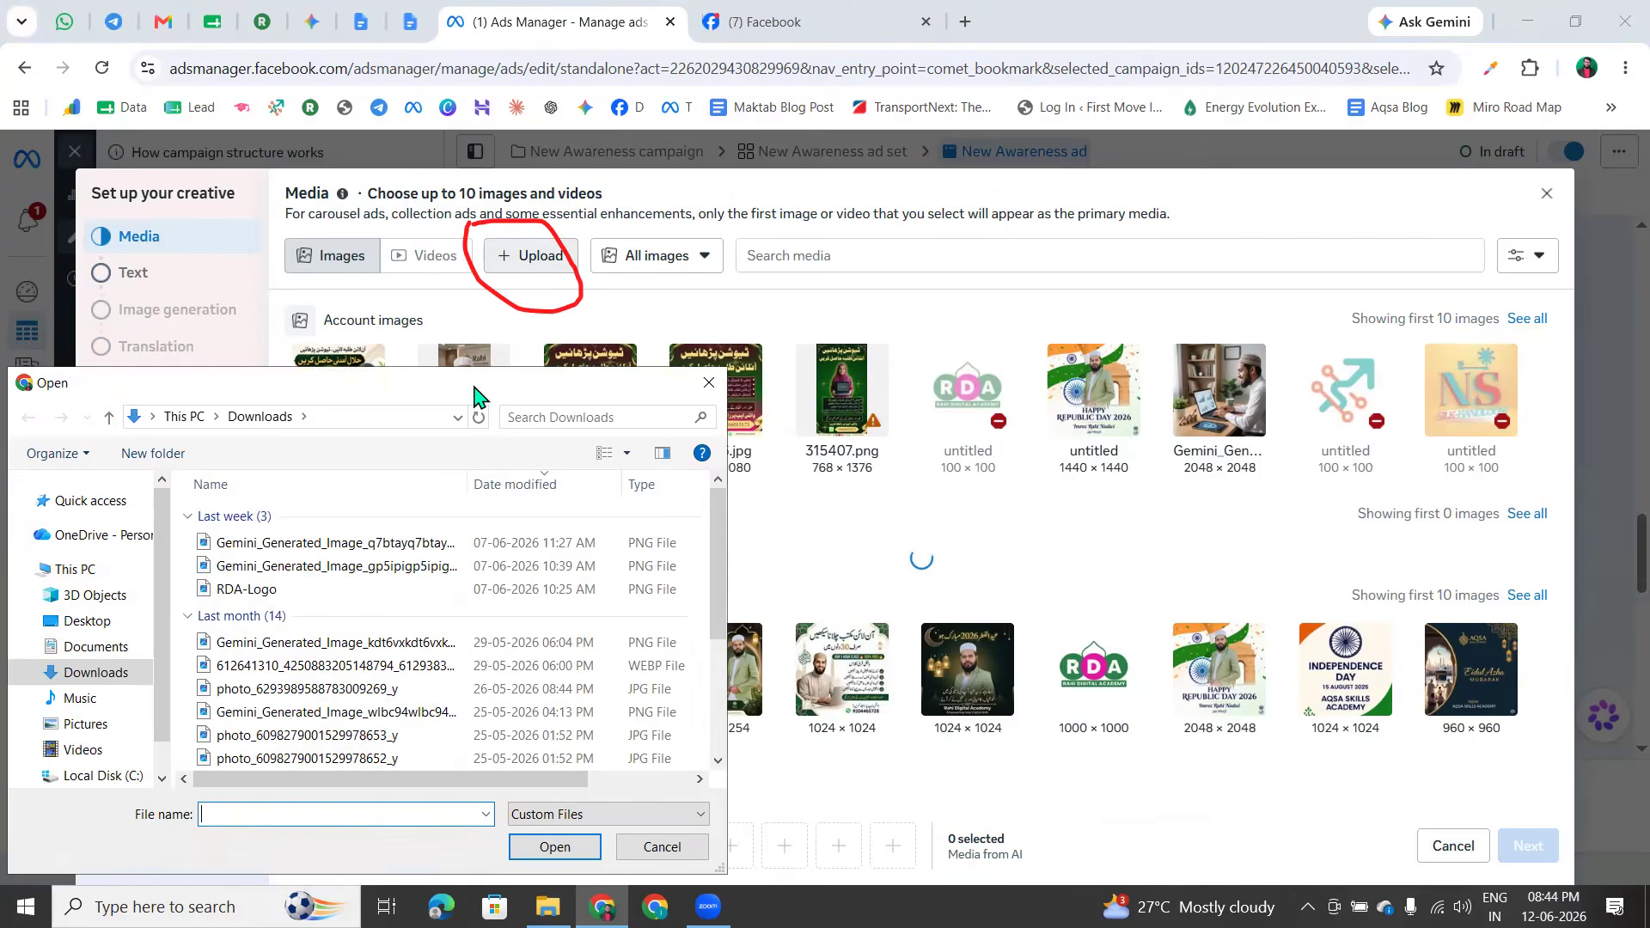
left_click_drag(473, 397, 742, 189)
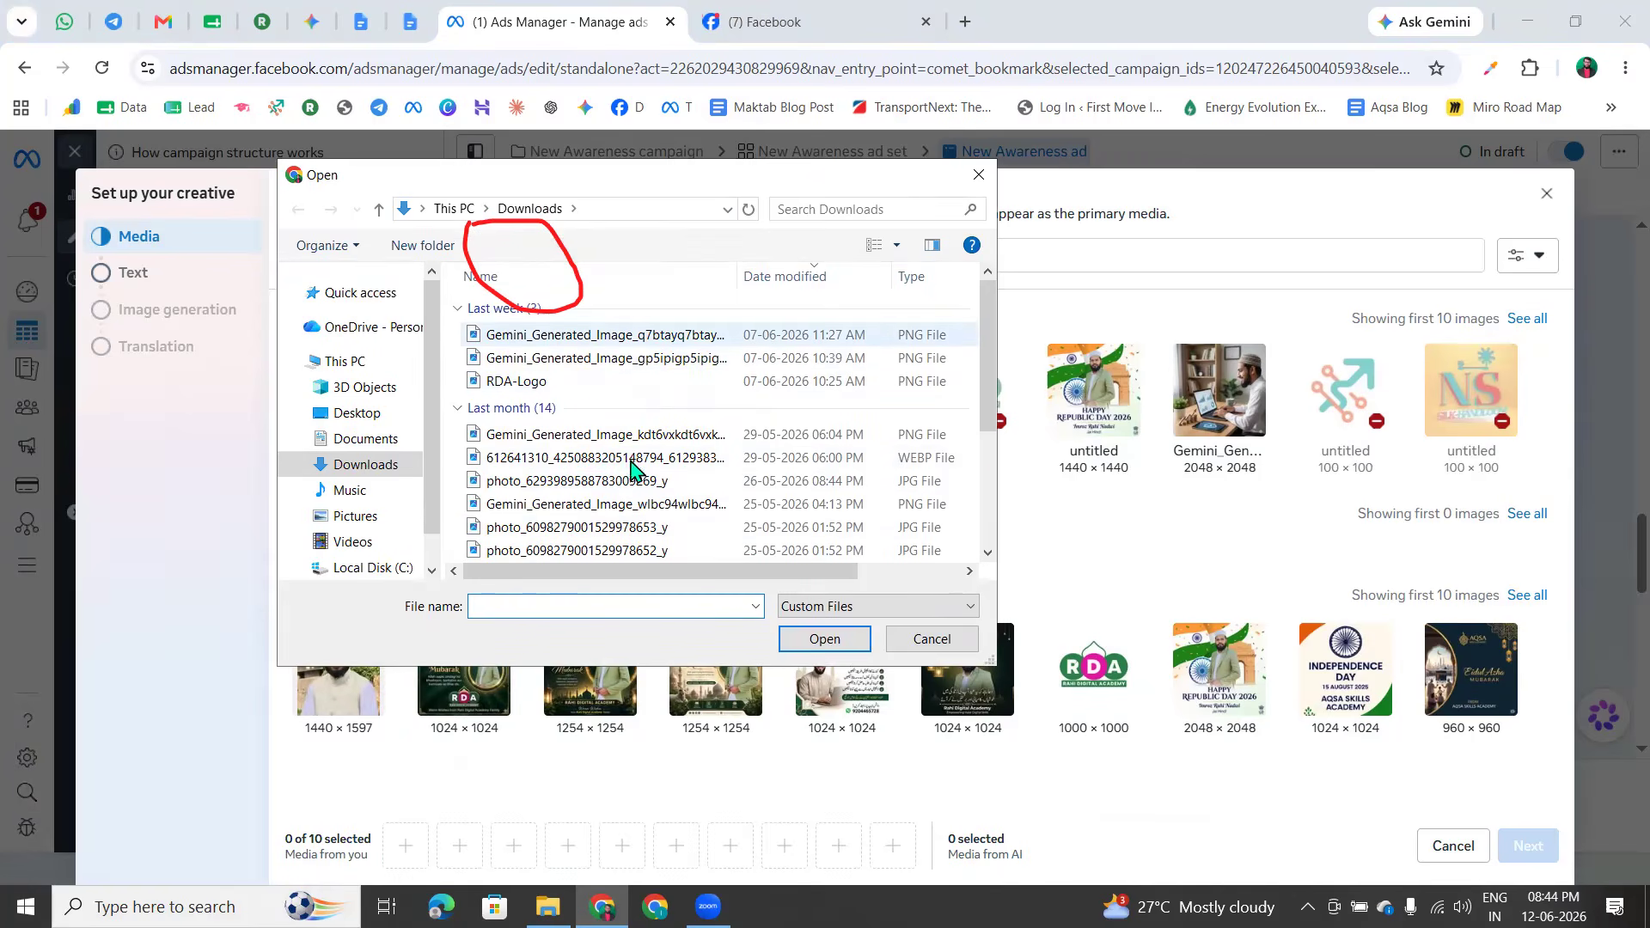
scroll(632, 477, "down", 3)
scroll(516, 479, "up", 1)
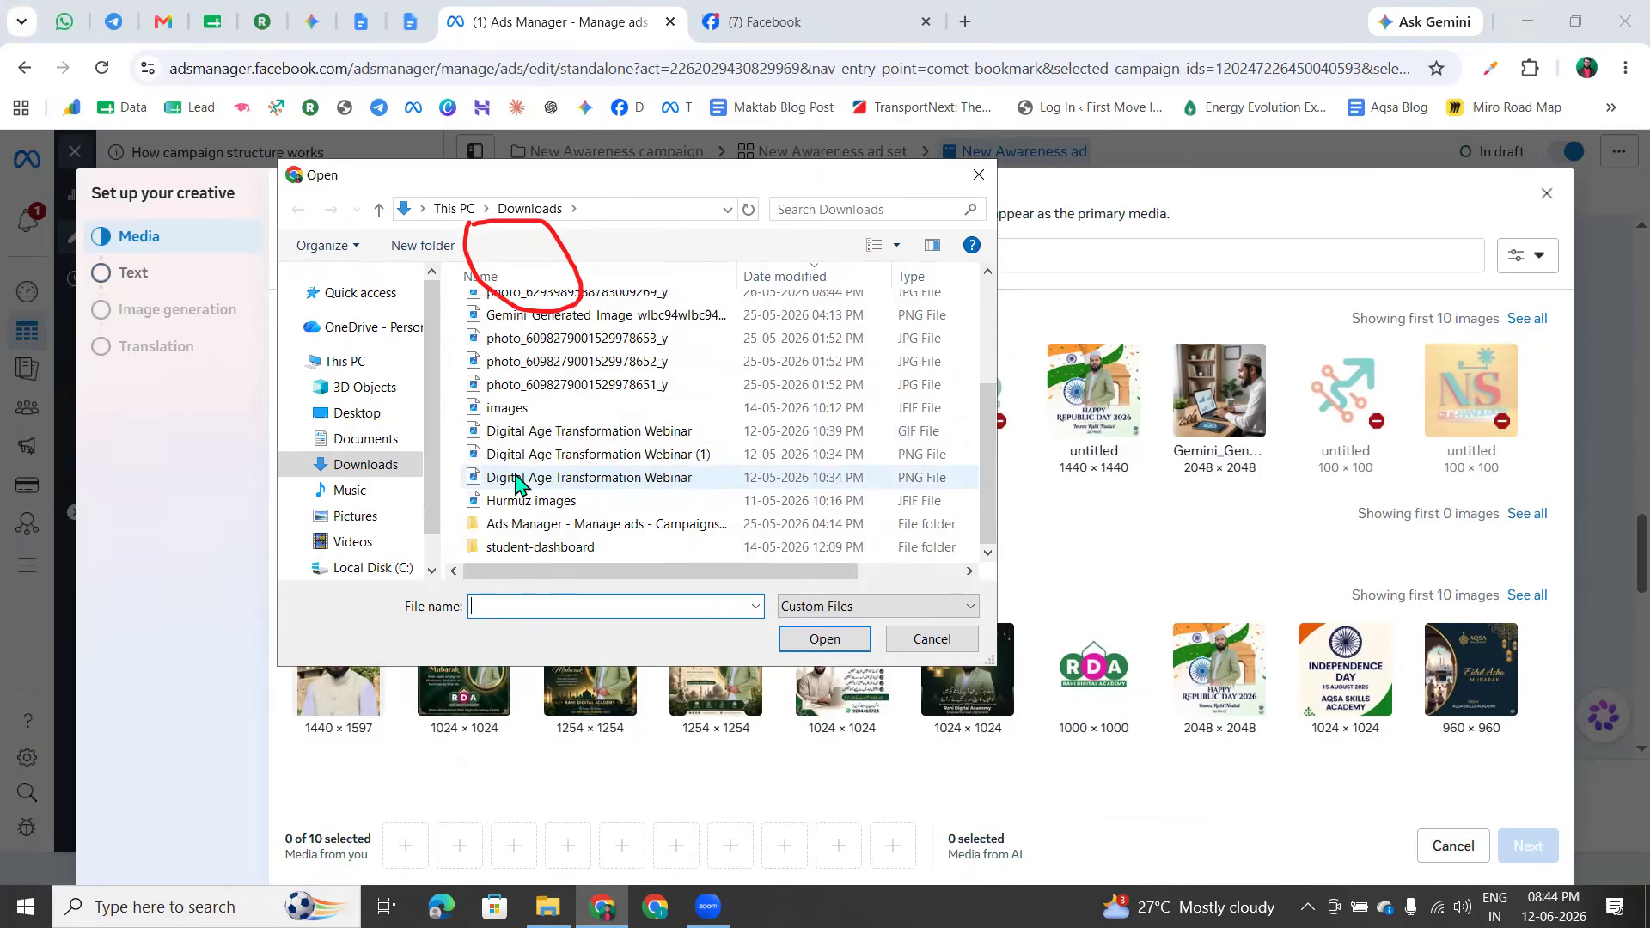
scroll(537, 563, "up", 3)
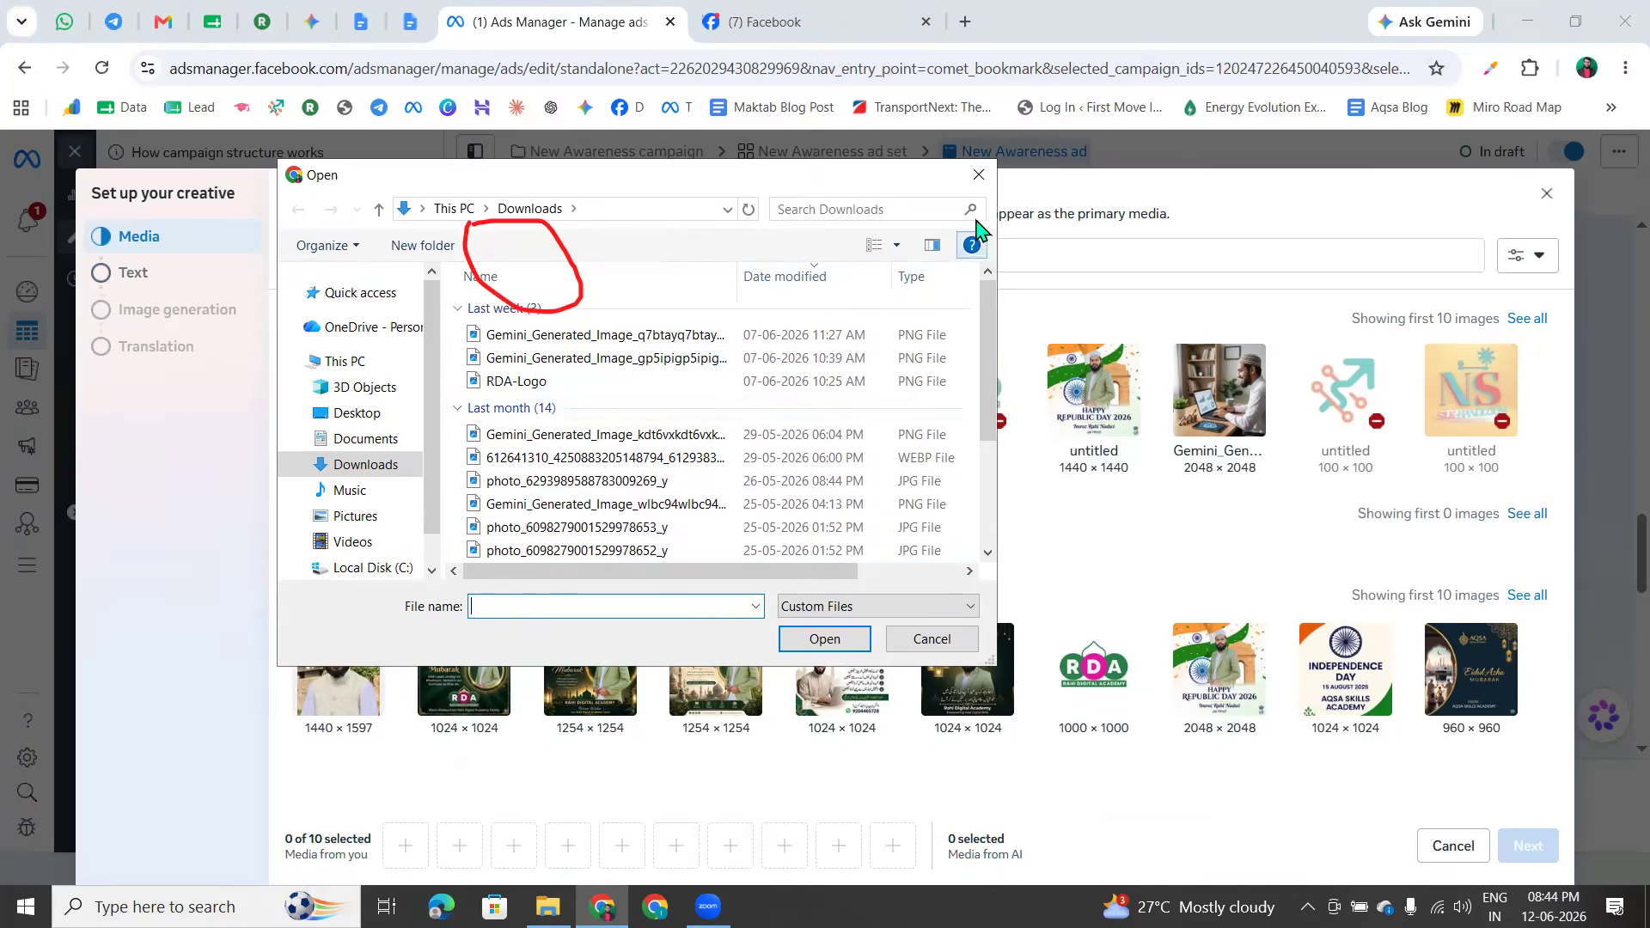
left_click(560, 389)
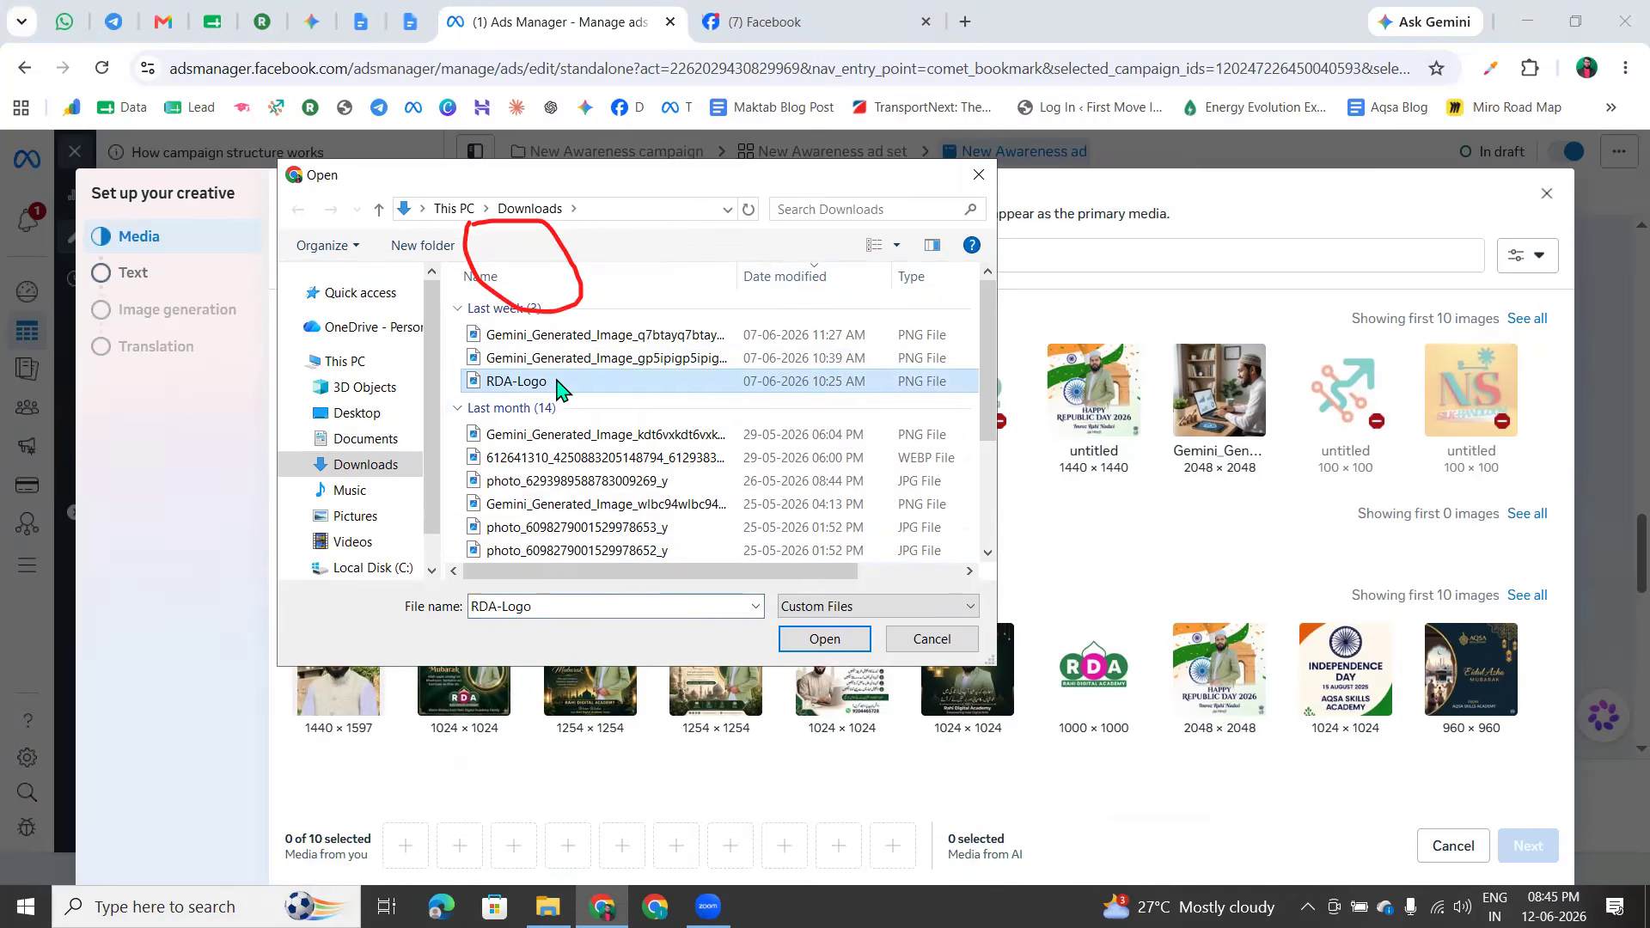
left_click(560, 338)
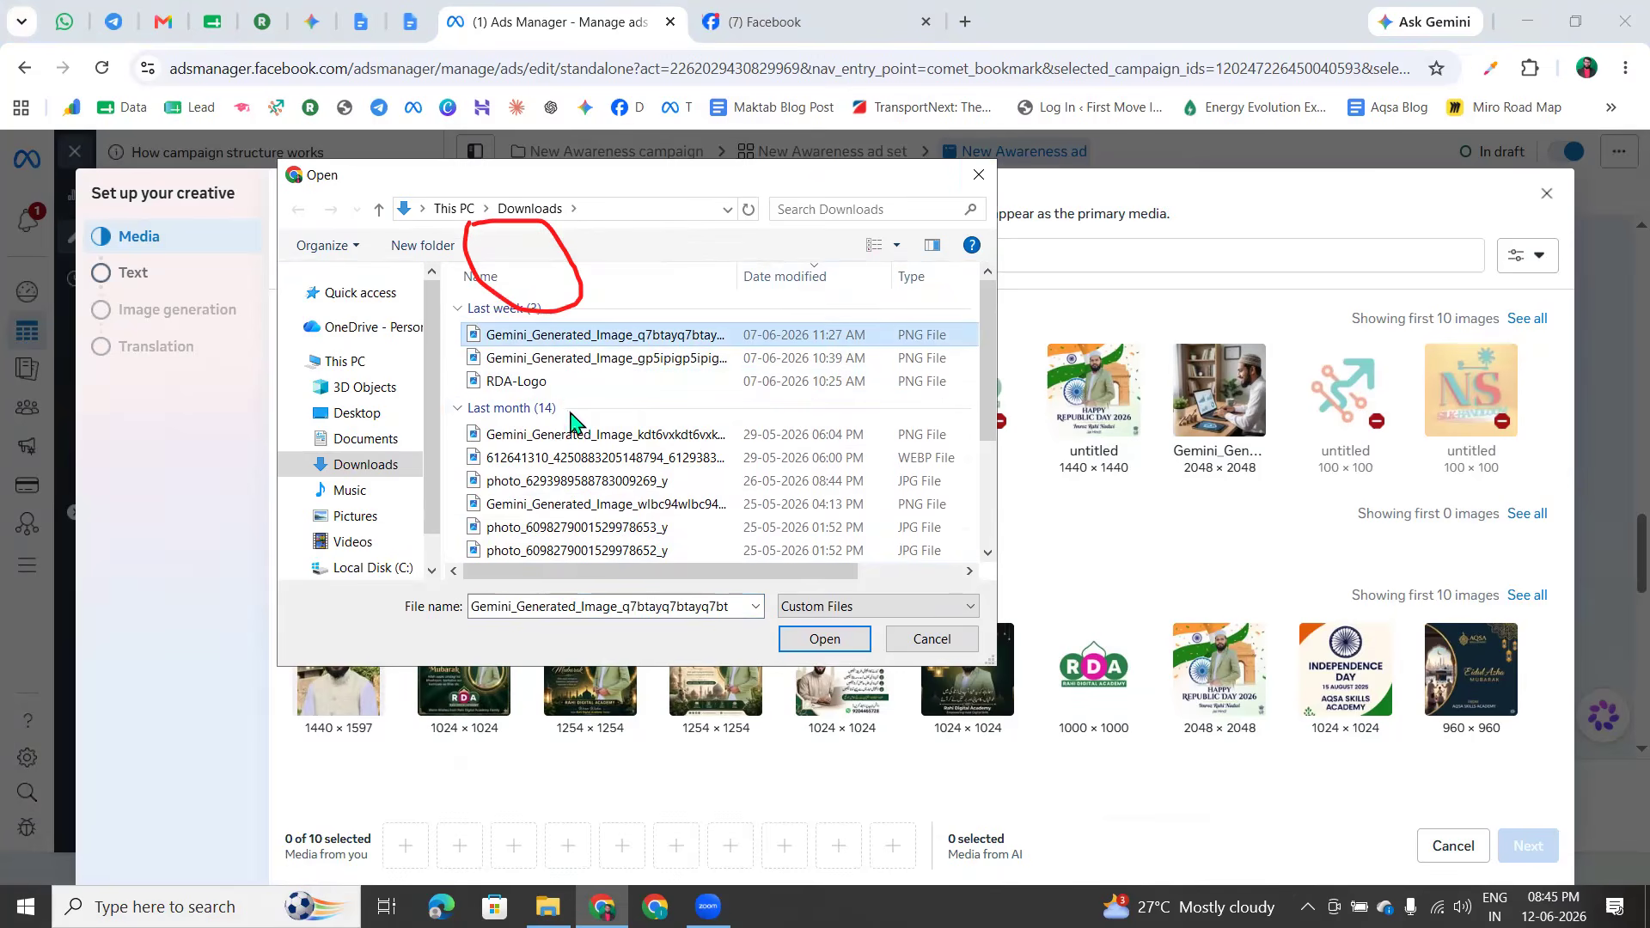
left_click(809, 644)
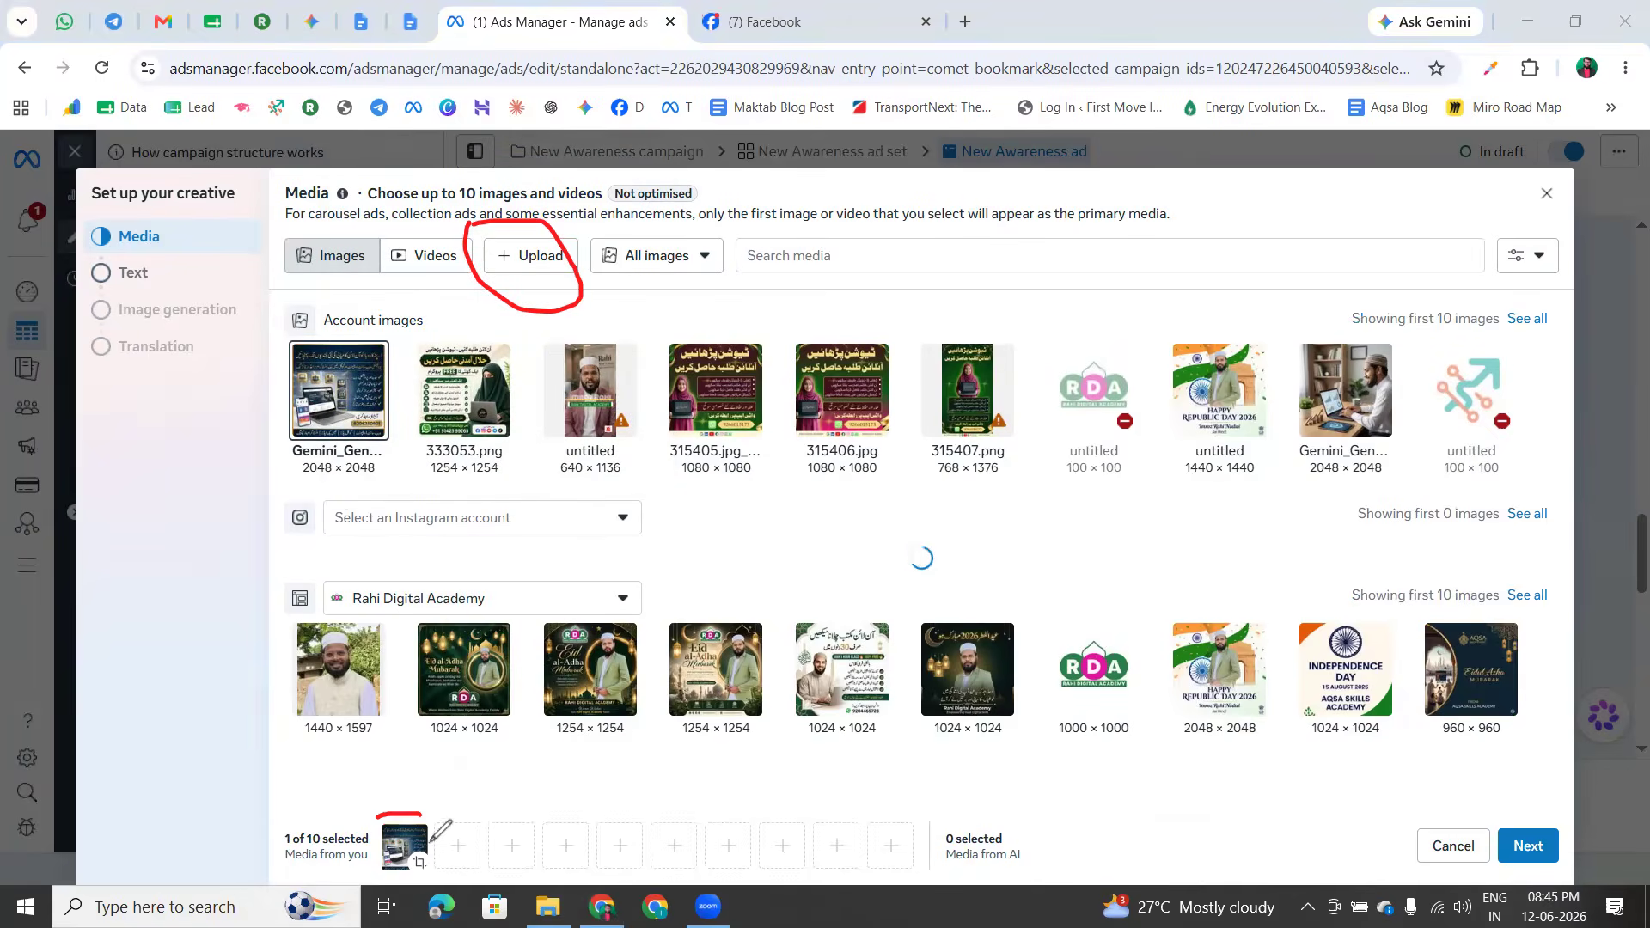
Accept the uploaded image as the only selected media and continue to the ad text settings
mouse_move(427, 823)
left_mouse_down()
mouse_move(389, 878)
mouse_move(378, 814)
left_mouse_up()
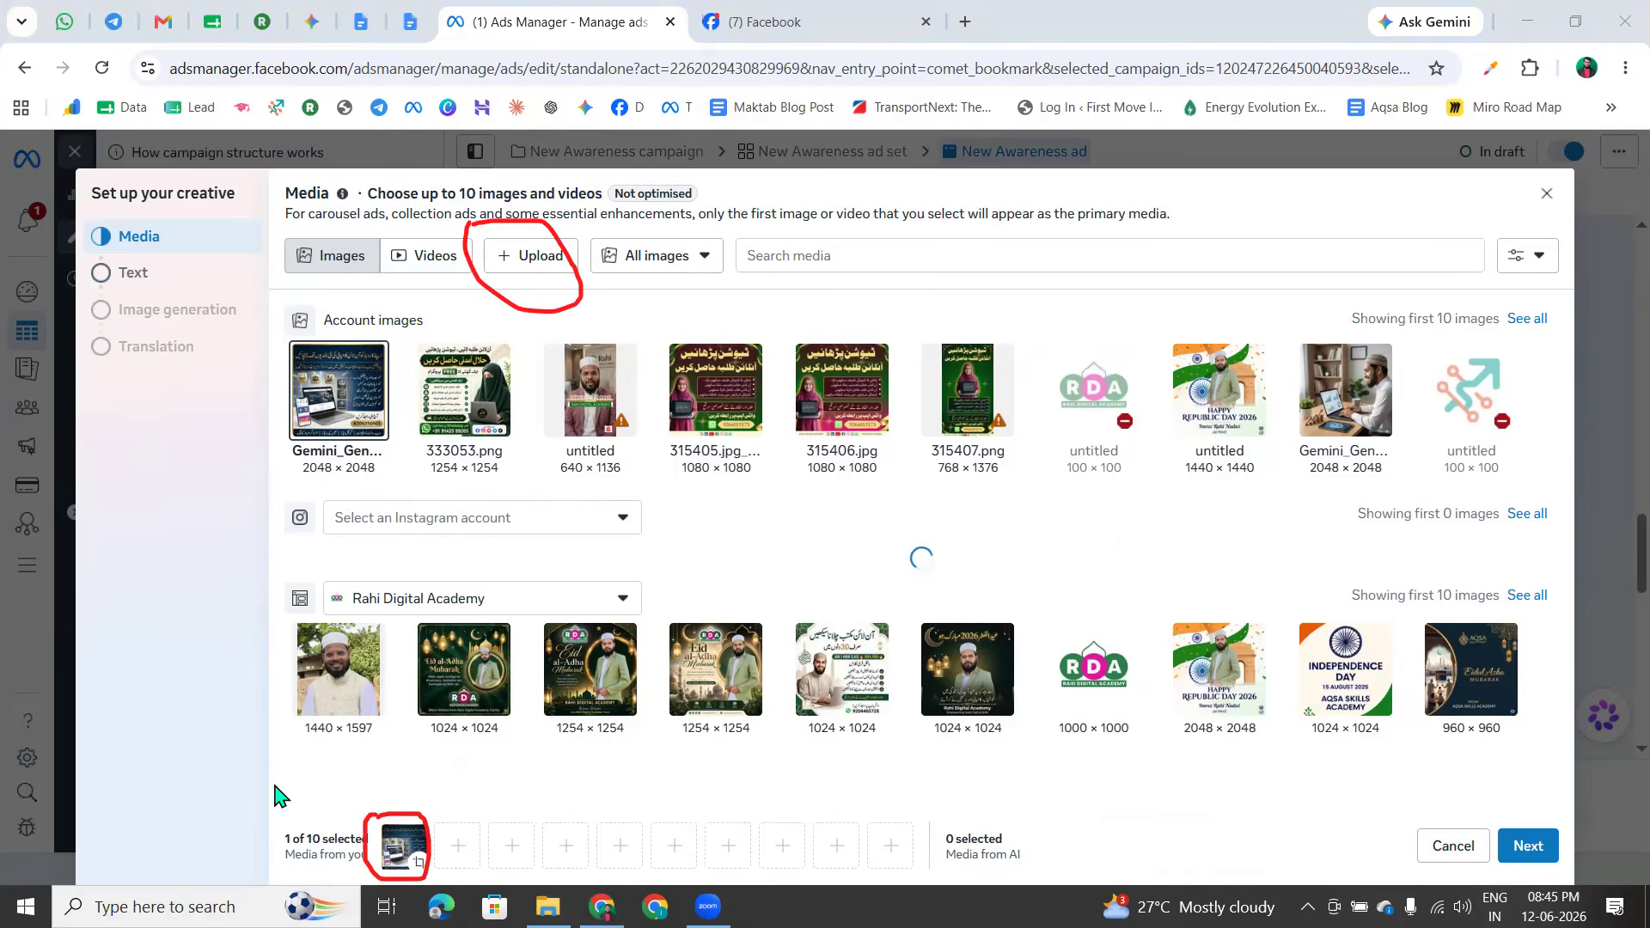
left_click_drag(1489, 842, 1556, 797)
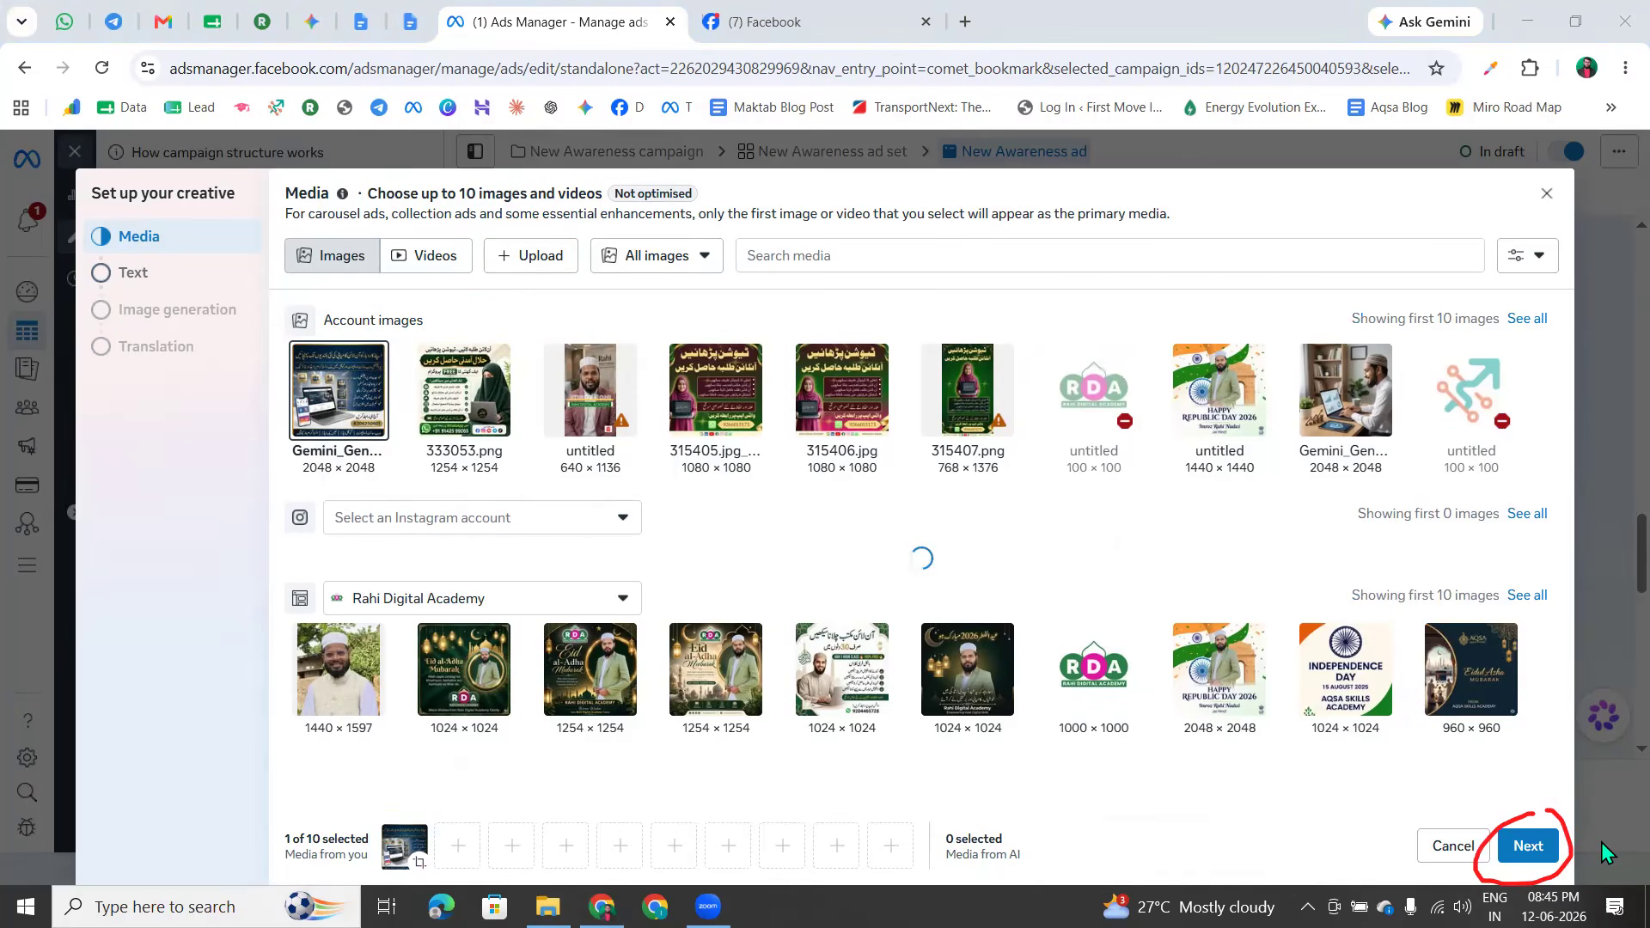
left_click(1528, 851)
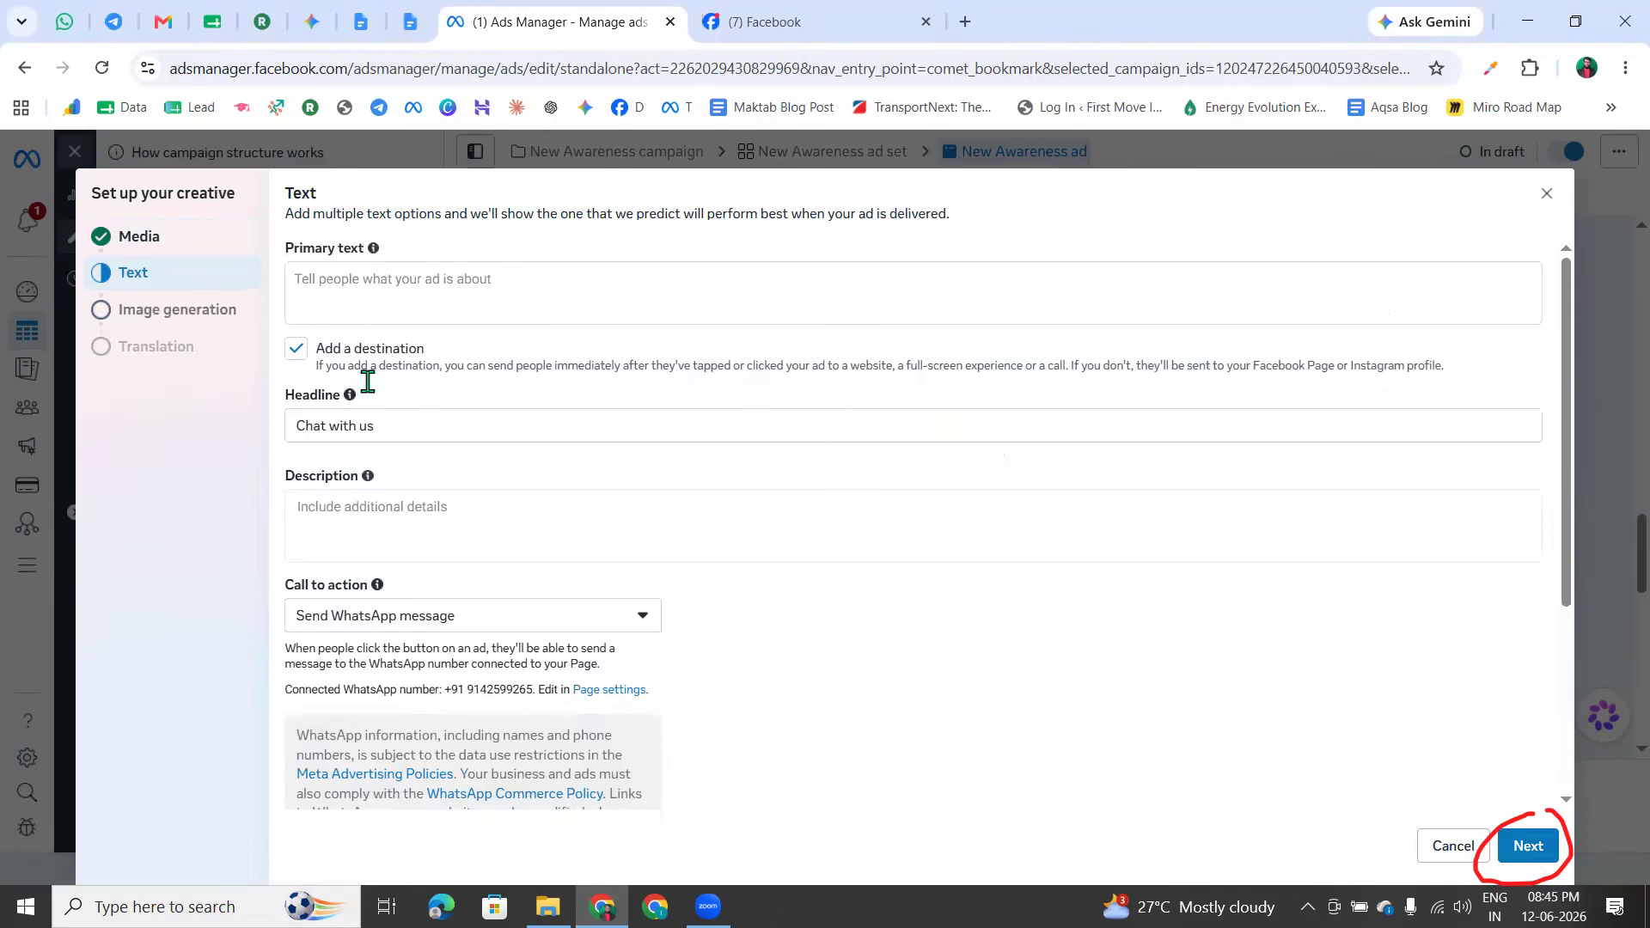
Review the primary text, headline, description and call to action without changing them, and continue to image generation
left_click(337, 292)
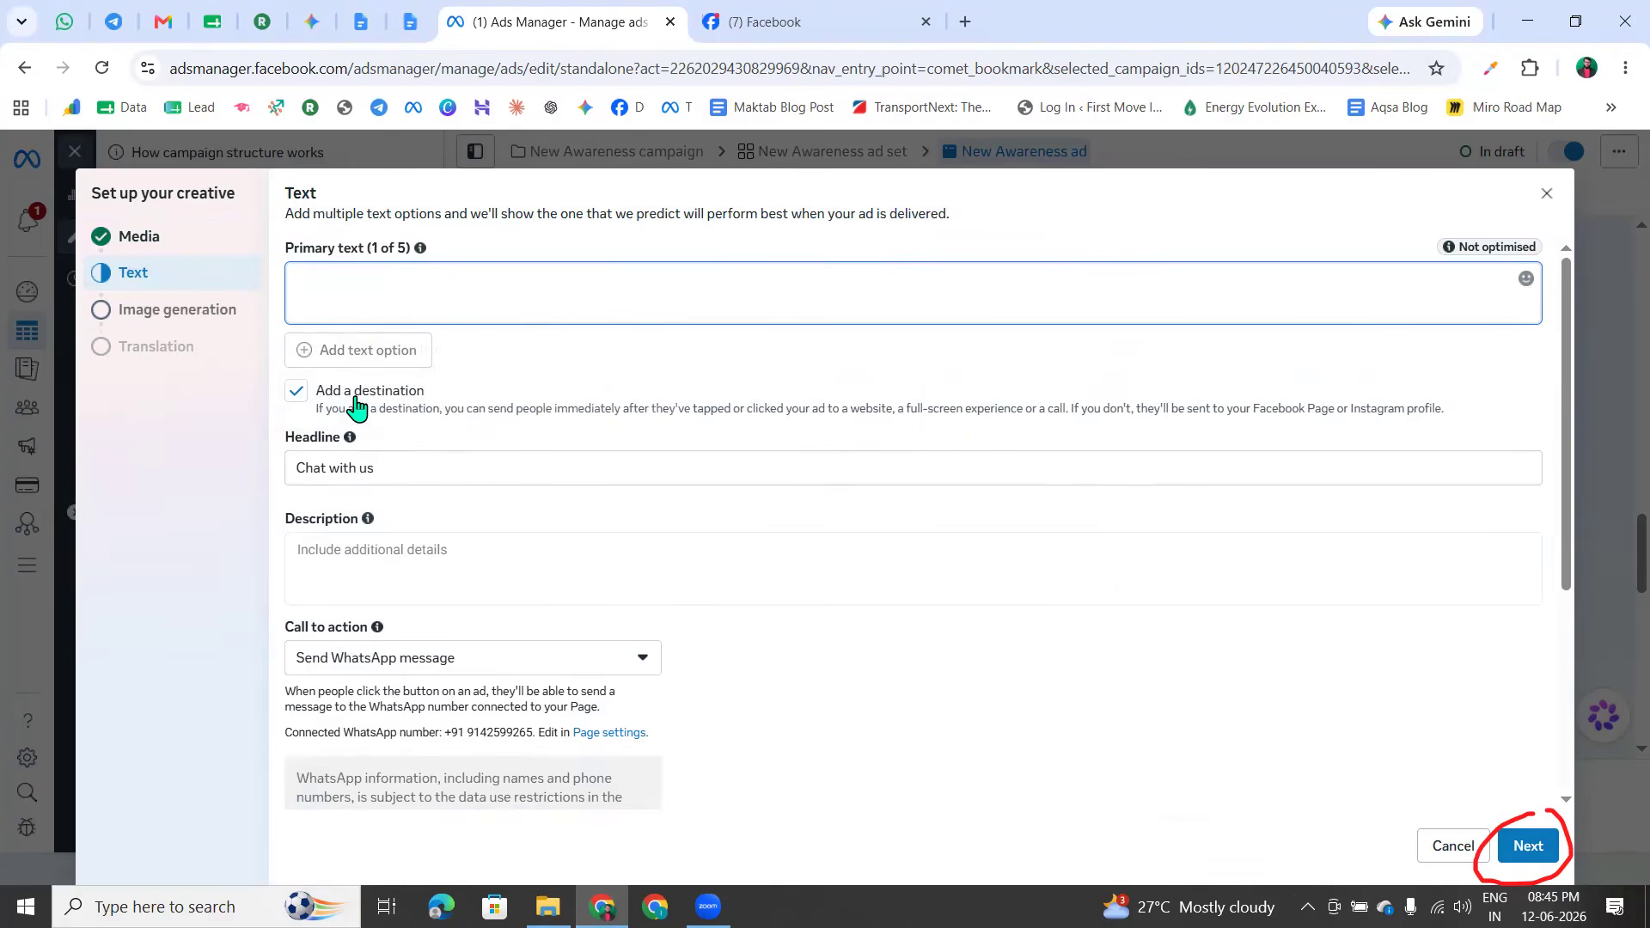
left_click(405, 476)
triple_click(404, 474)
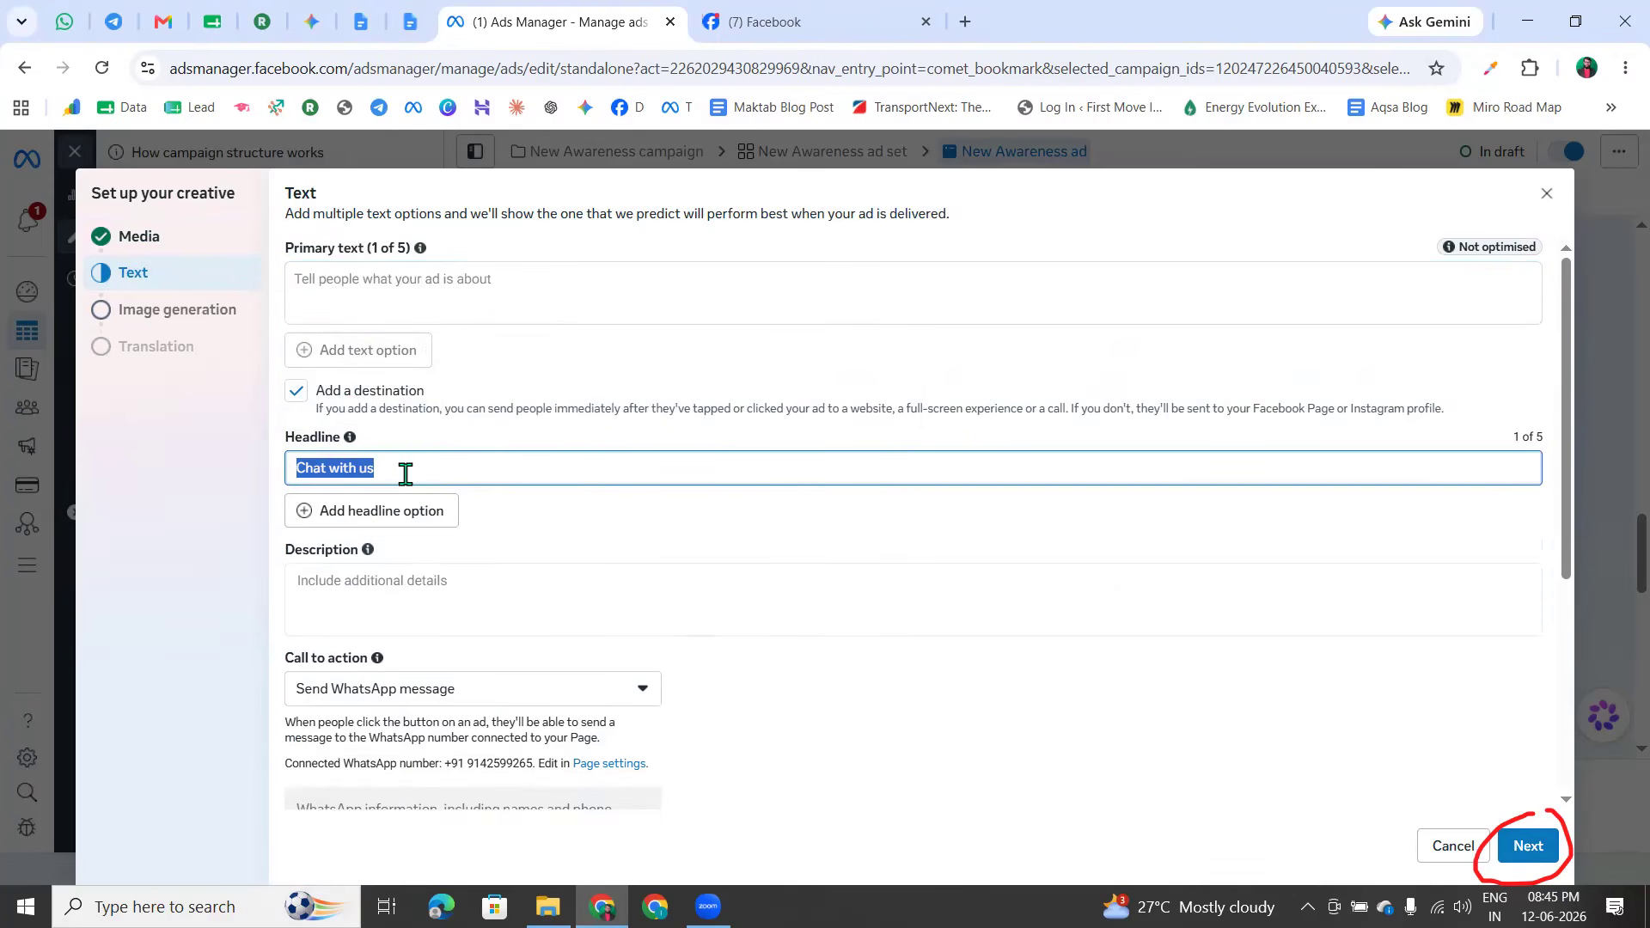
left_click(355, 474)
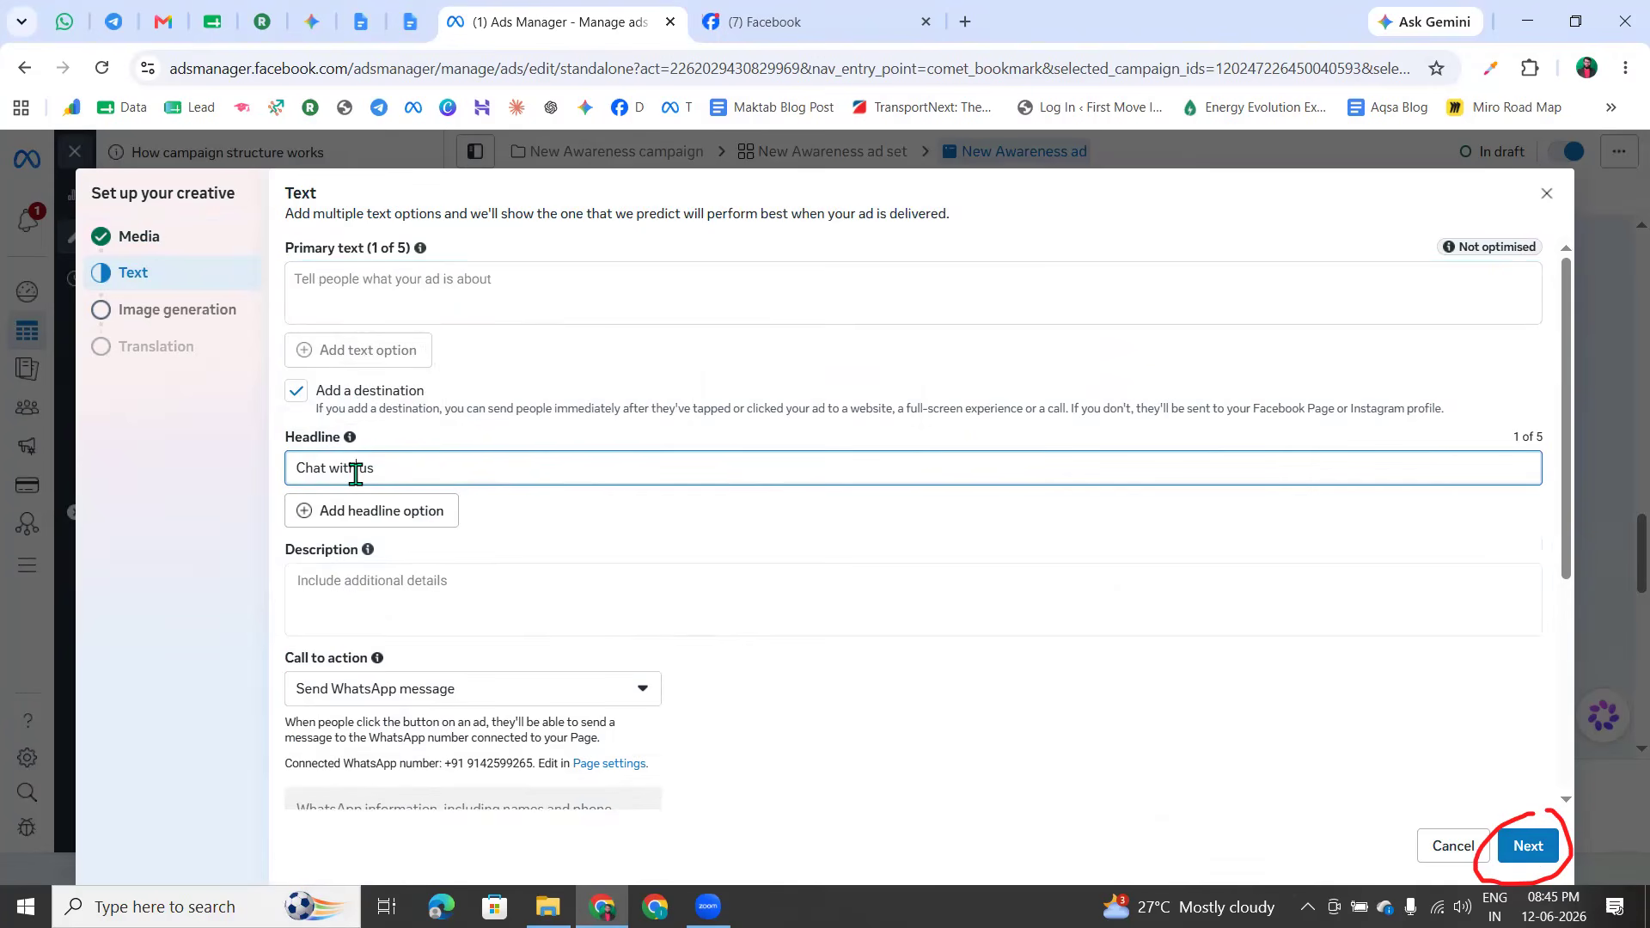
left_click(374, 592)
left_click(496, 540)
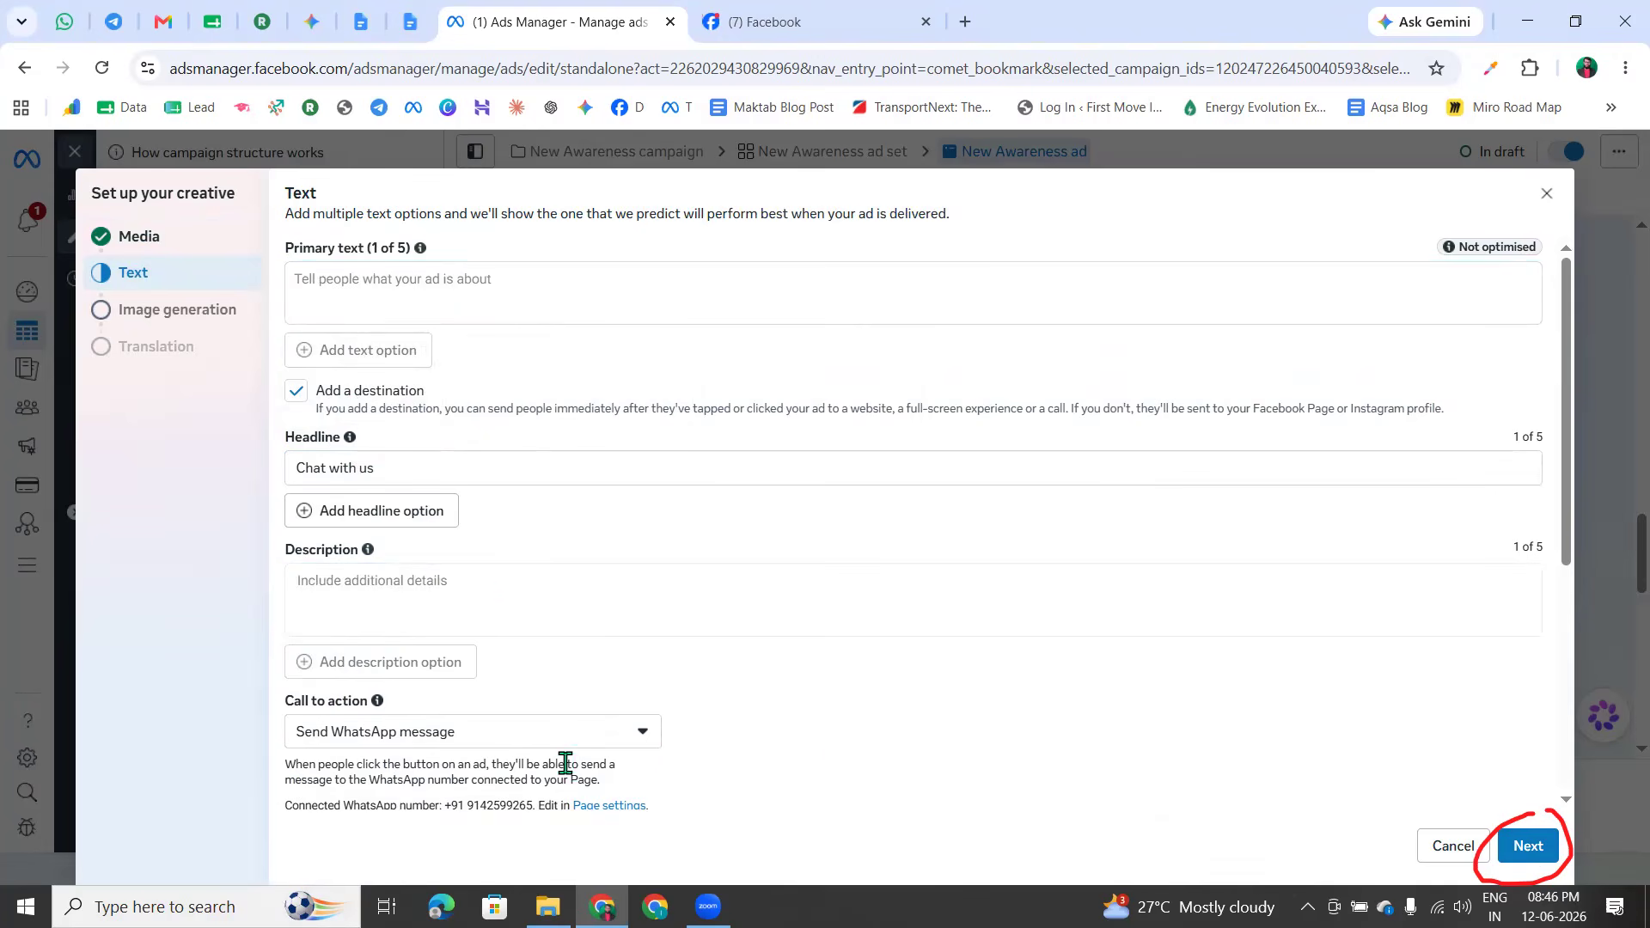
left_click_drag(285, 702, 368, 706)
left_click(597, 689)
left_click(1529, 848)
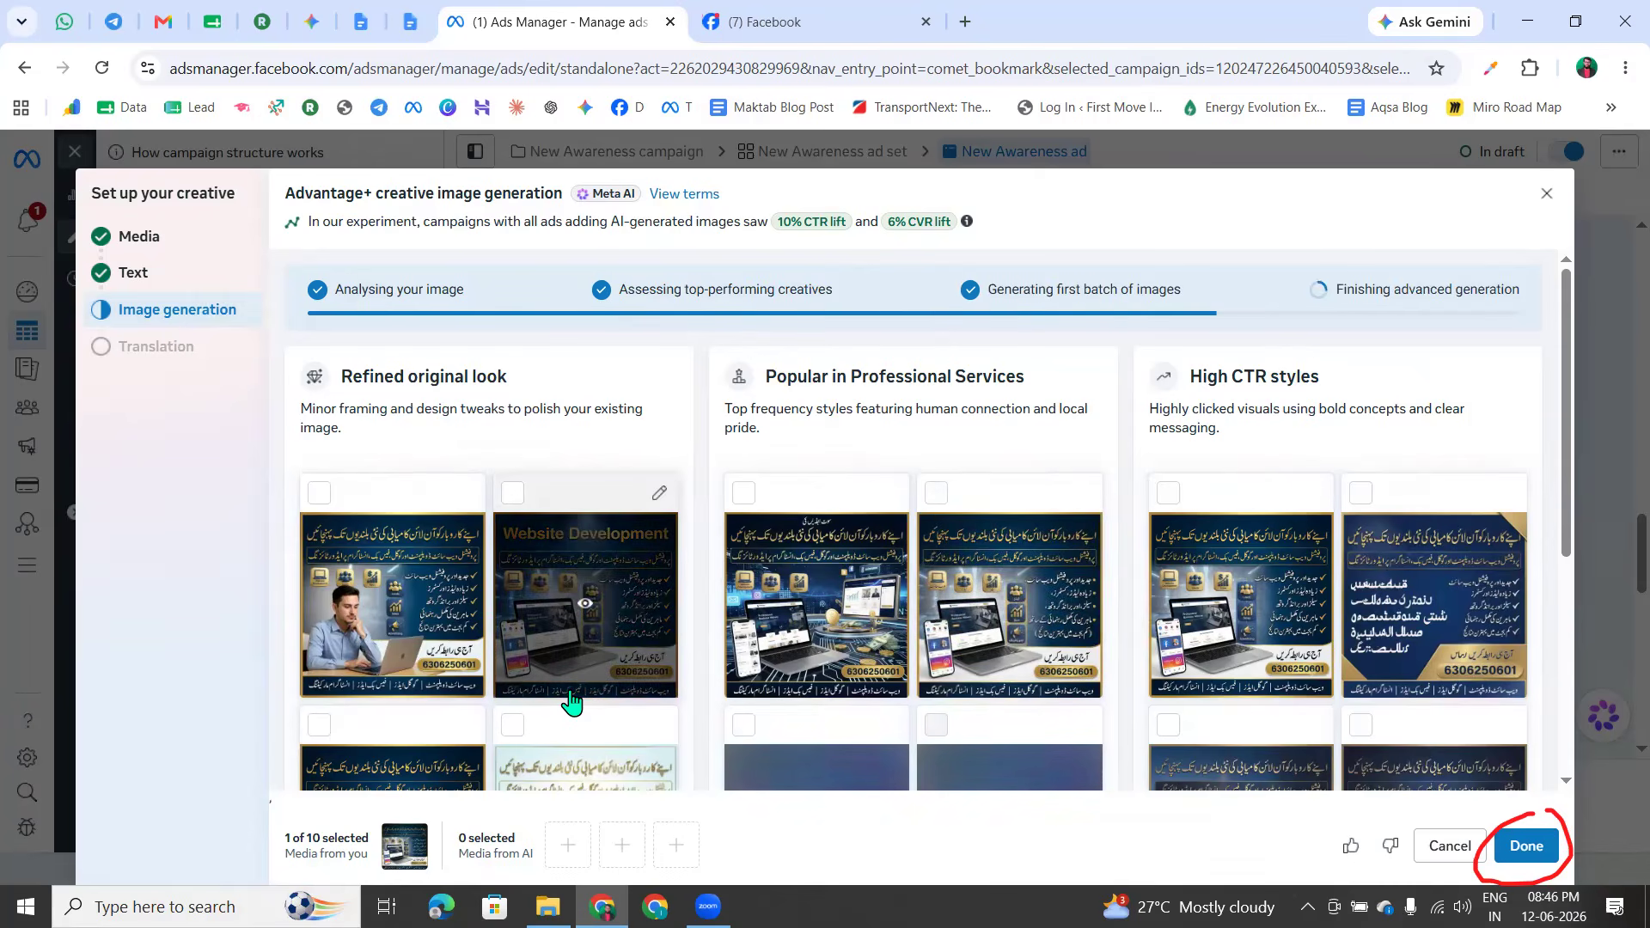
Look over the AI-generated image variations and finish the creative setup without selecting any of them
mouse_move(571, 703)
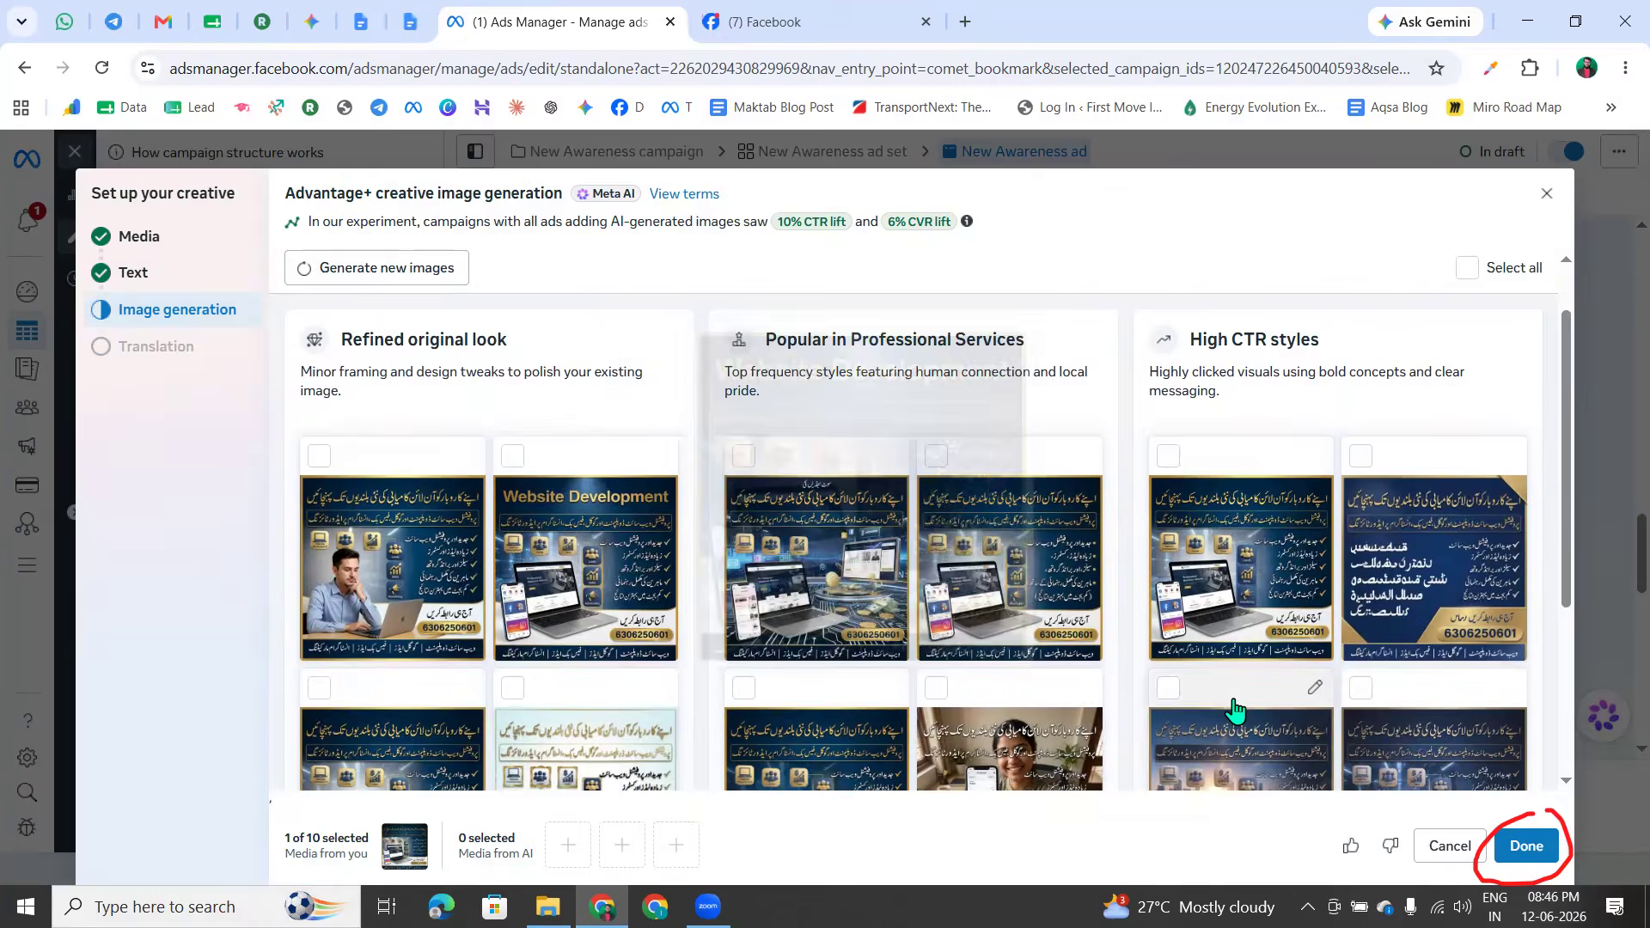
scroll(1236, 710, "down", 4)
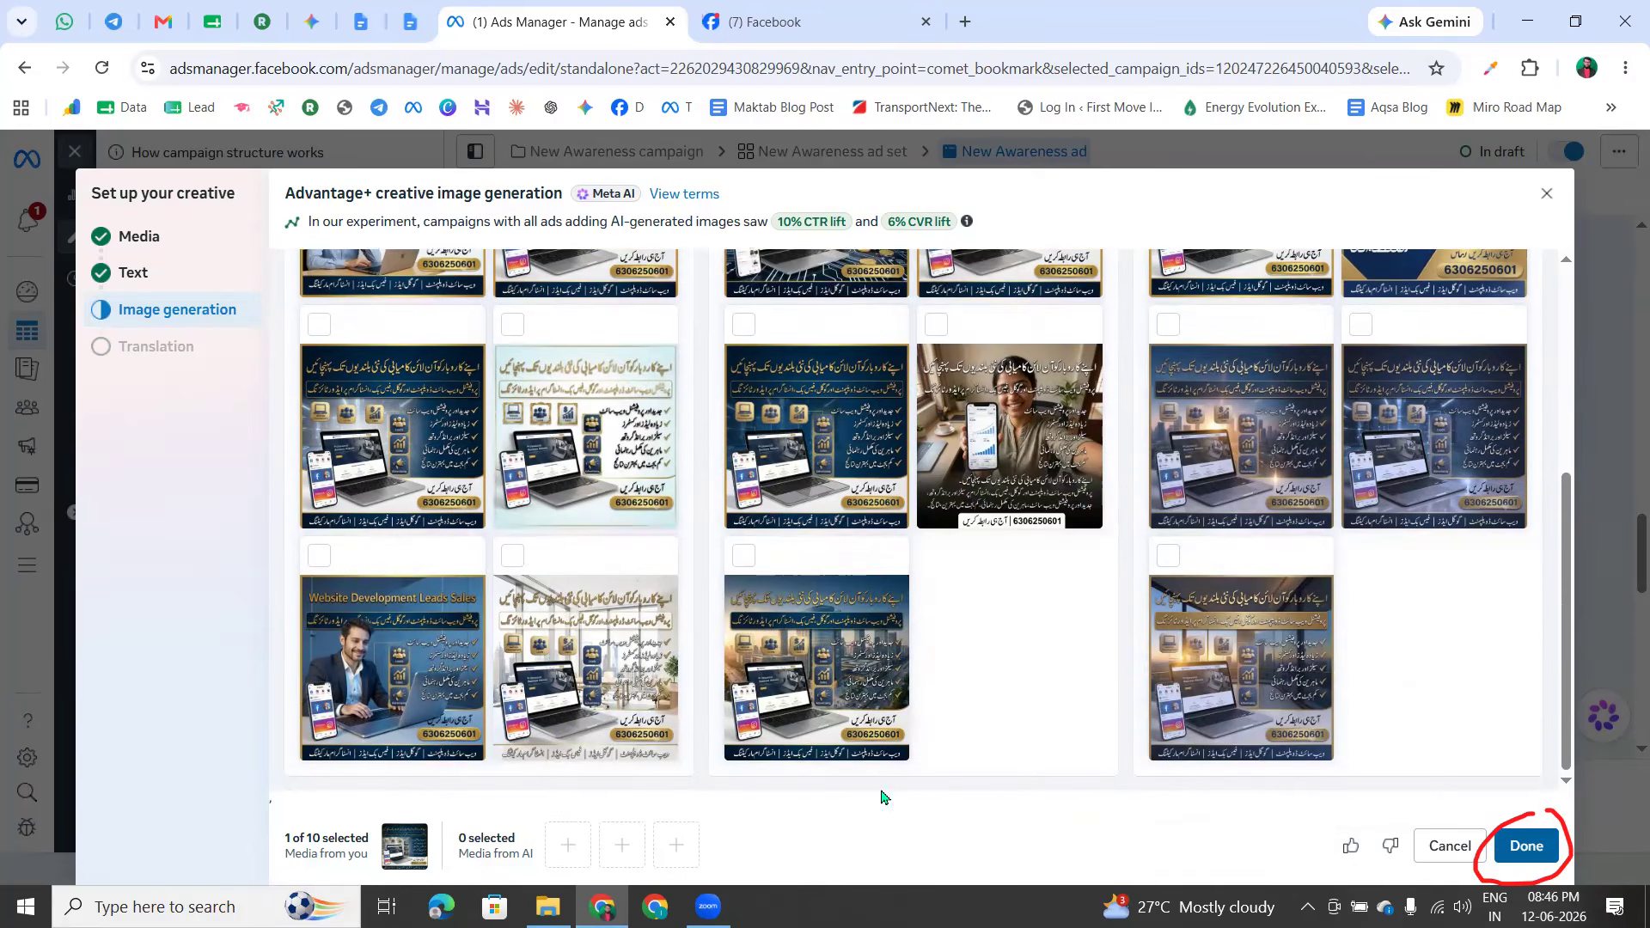
left_click(1535, 850)
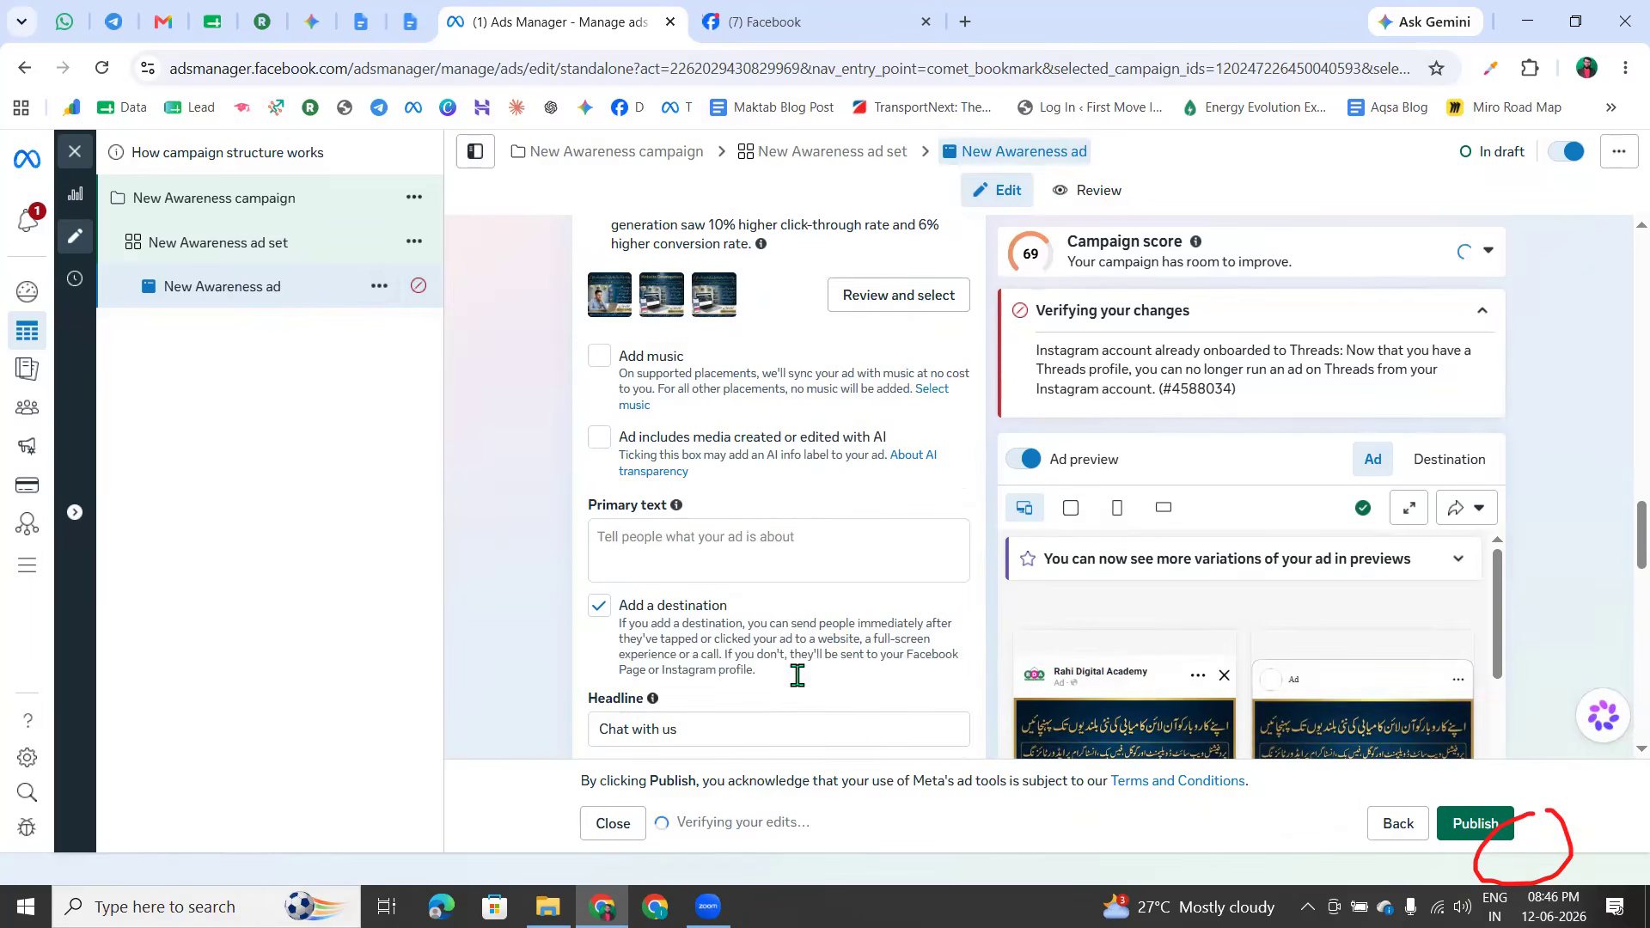
Collapse the change verification notice and review the ad preview, uploaded media and Ad creative section
scroll(1118, 670, "down", 5)
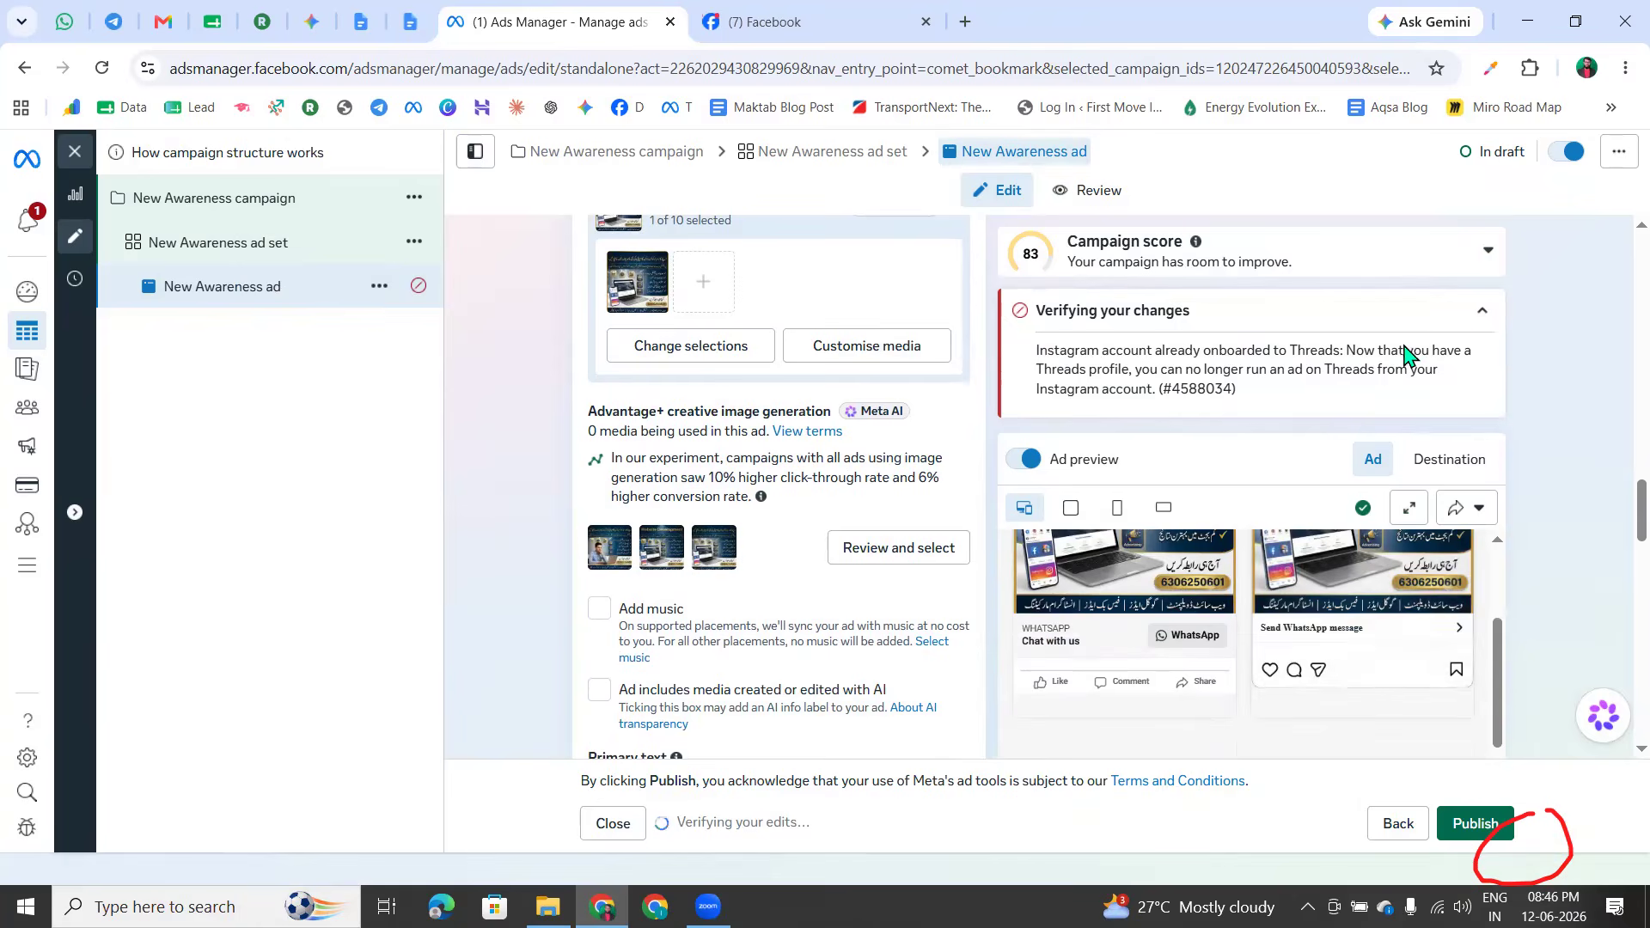
left_click(1482, 310)
scroll(1143, 571, "up", 3)
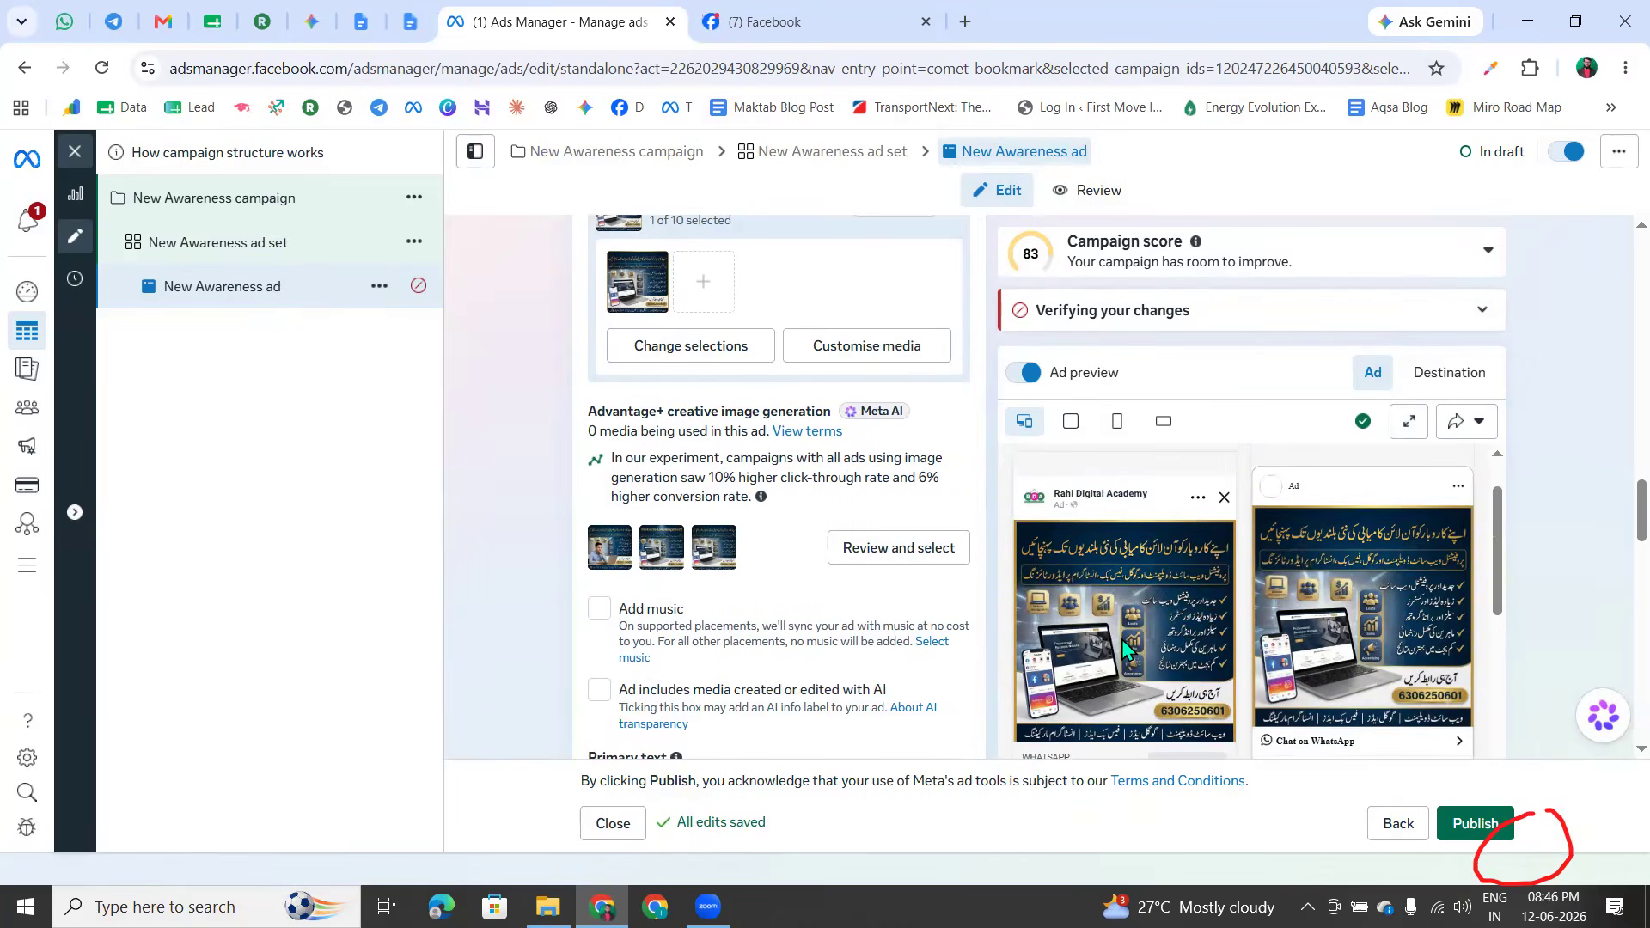
scroll(637, 394, "up", 1)
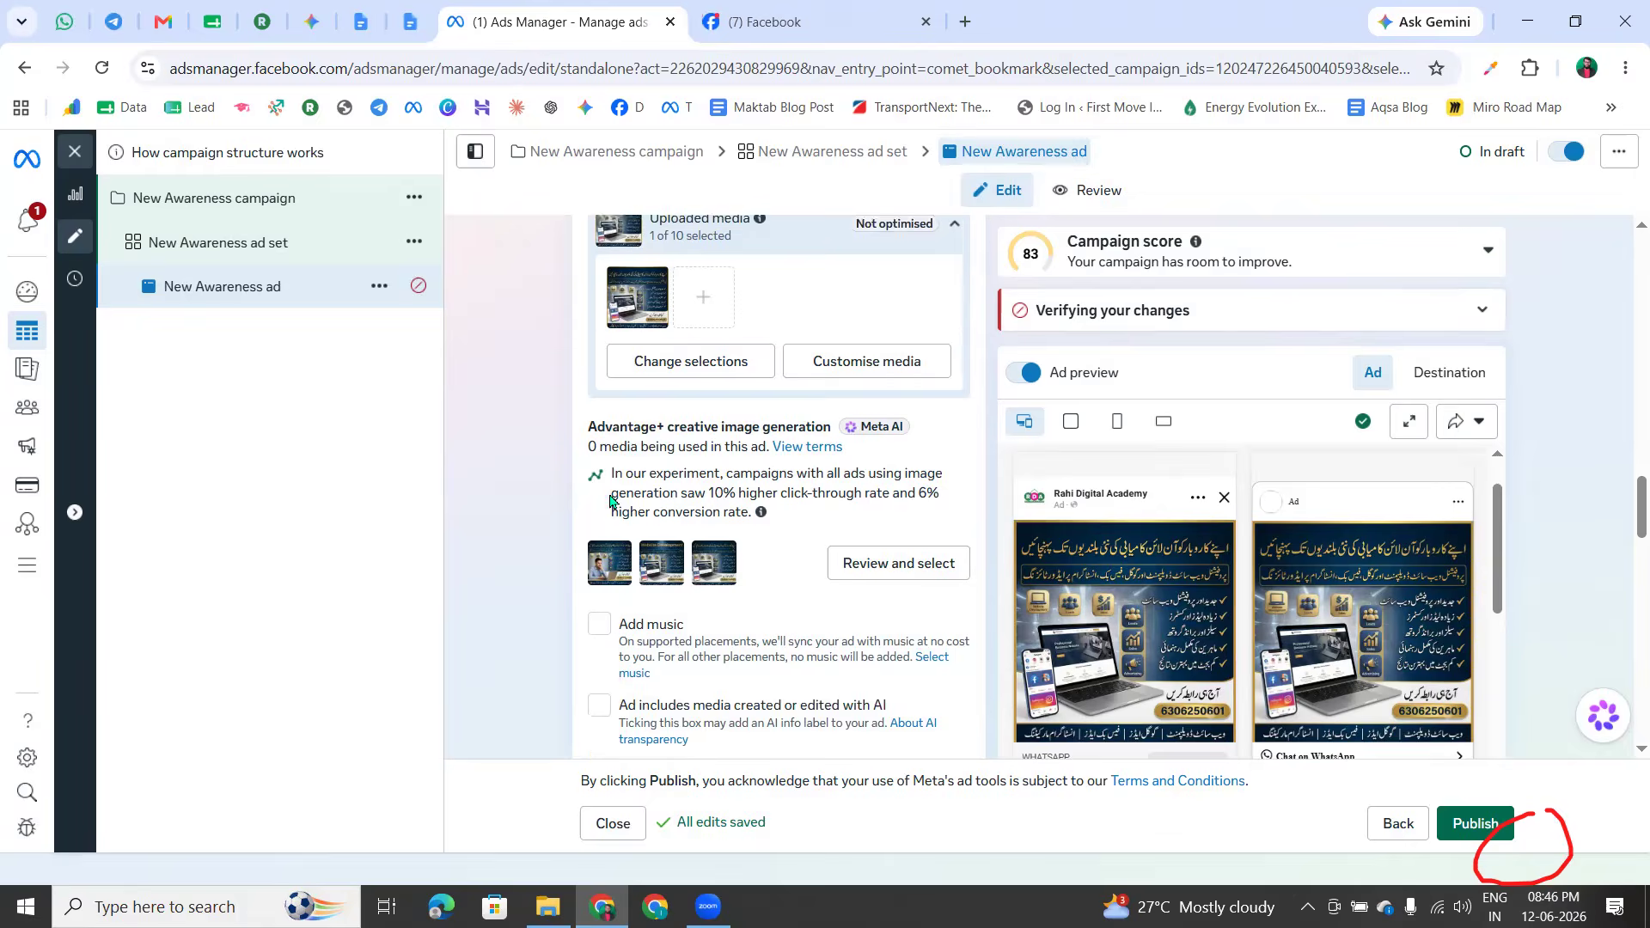
mouse_move(636, 394)
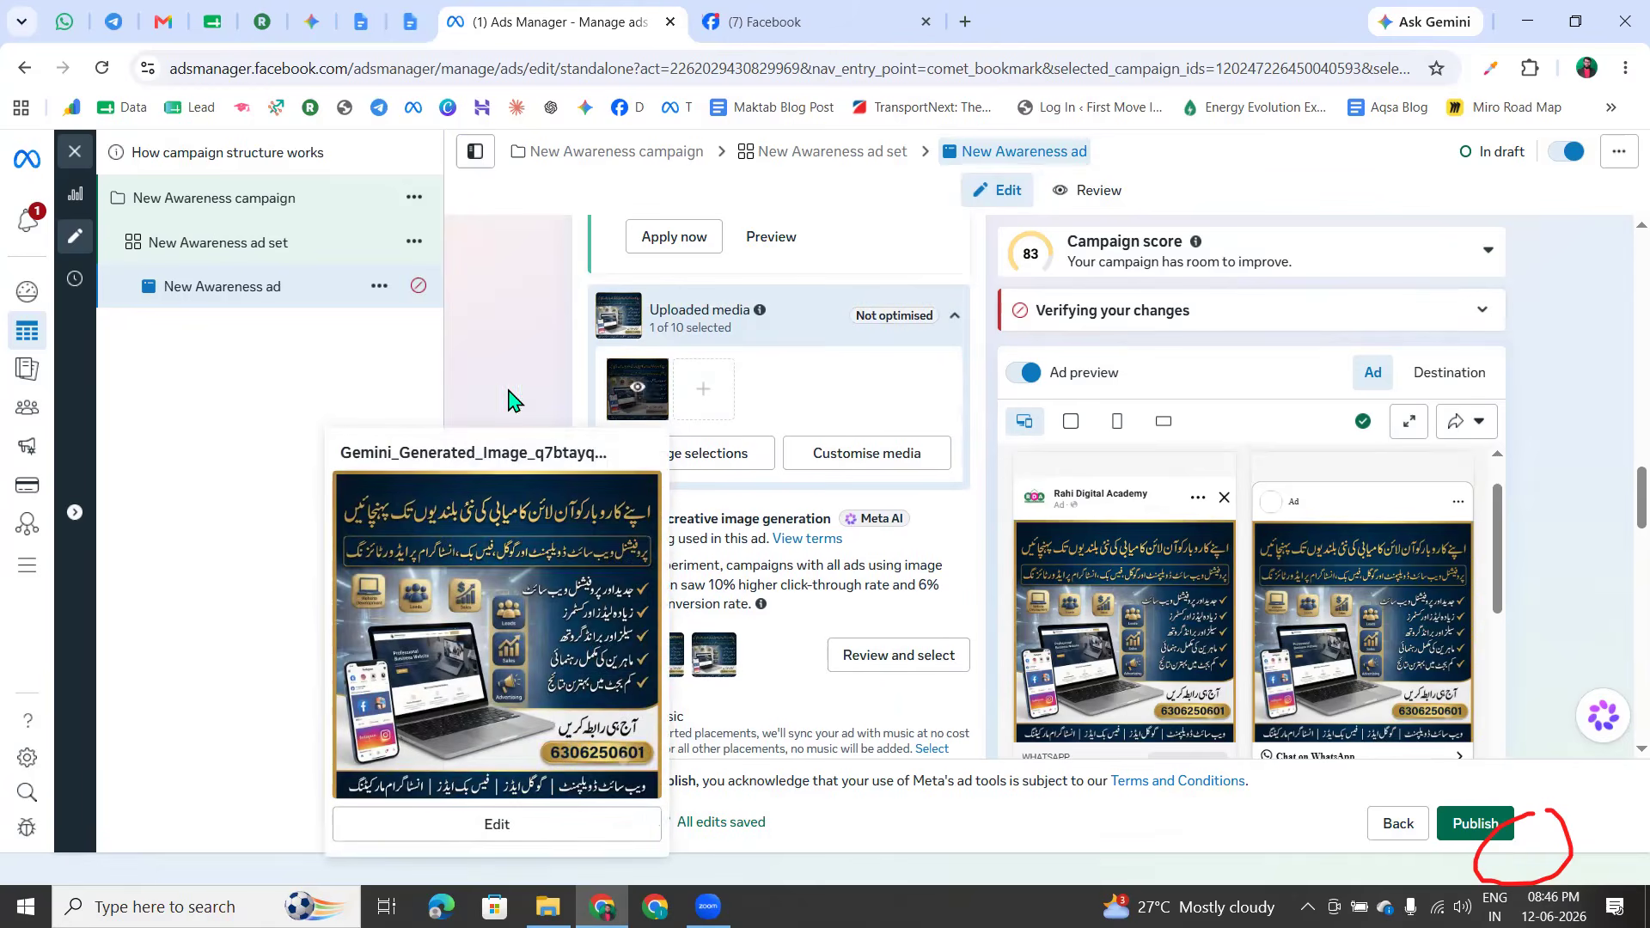
scroll(853, 464, "up", 2)
scroll(933, 336, "up", 2)
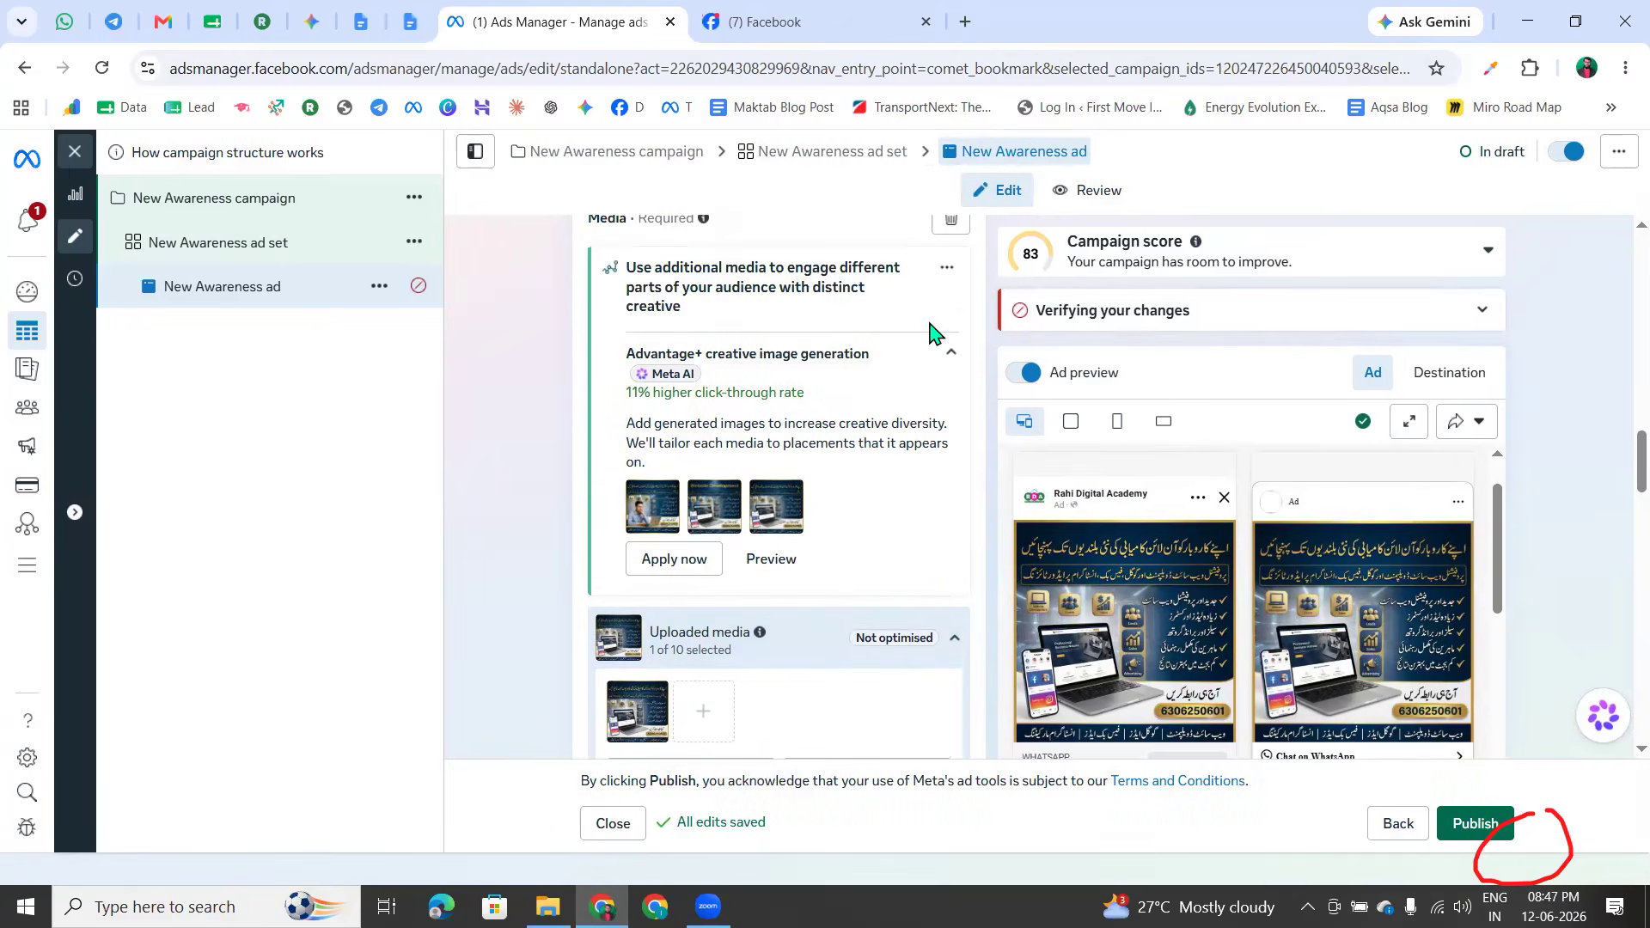
scroll(946, 430, "up", 1)
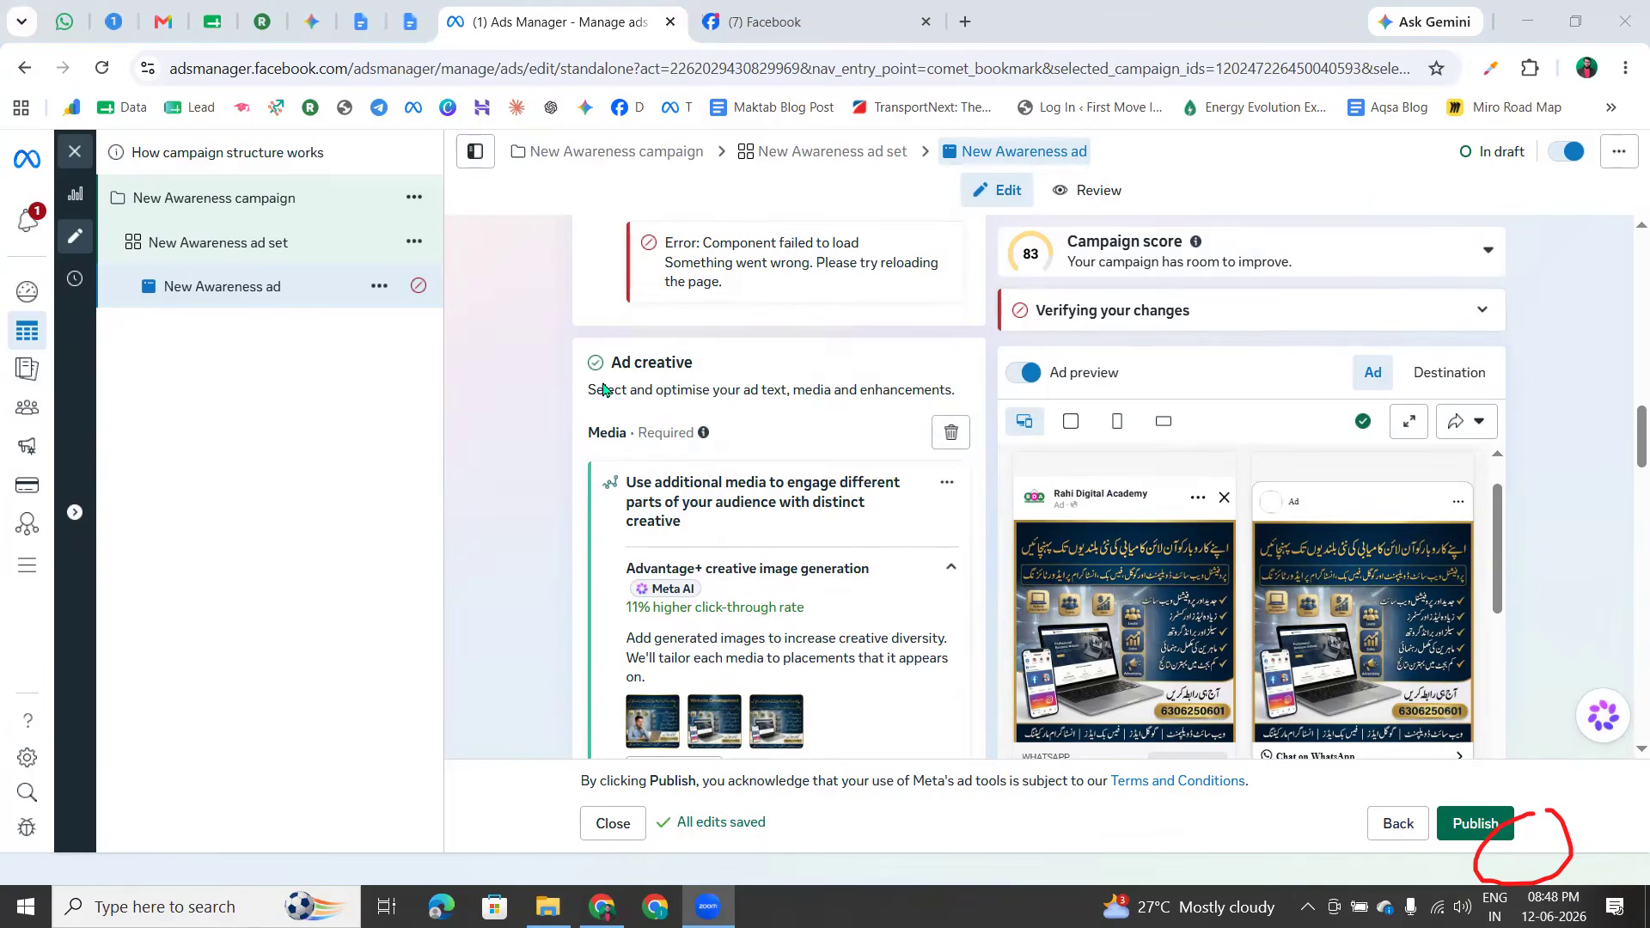
Examine the ad's media, image generation, music and AI label settings along with the feed previews
scroll(688, 619, "down", 5)
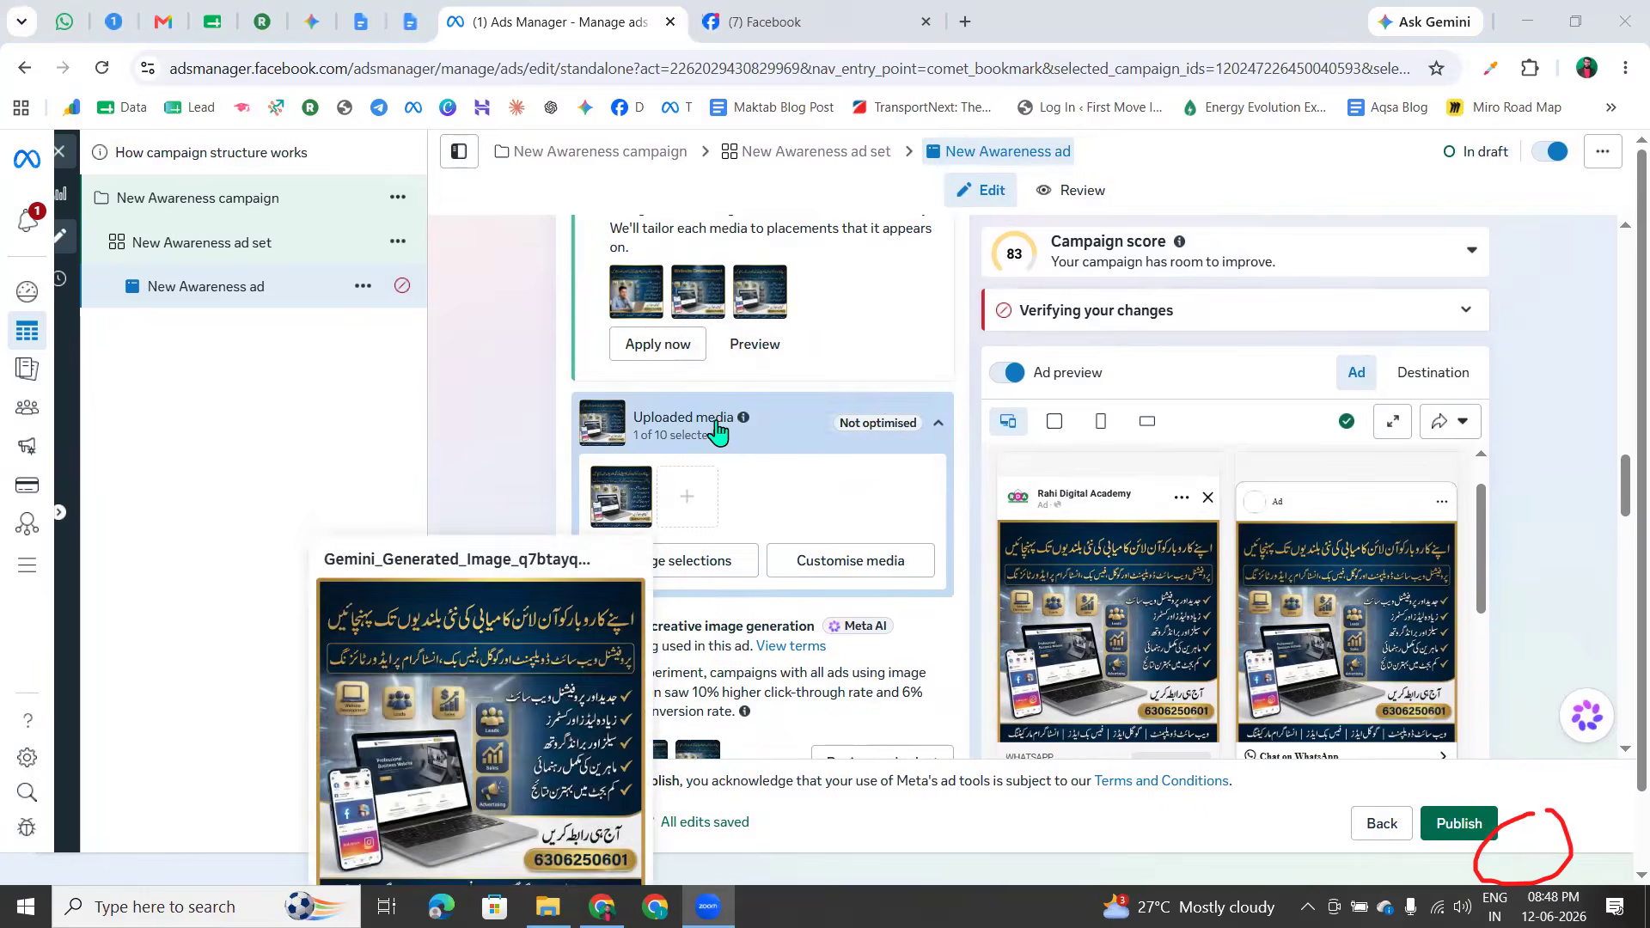
scroll(608, 571, "up", 2)
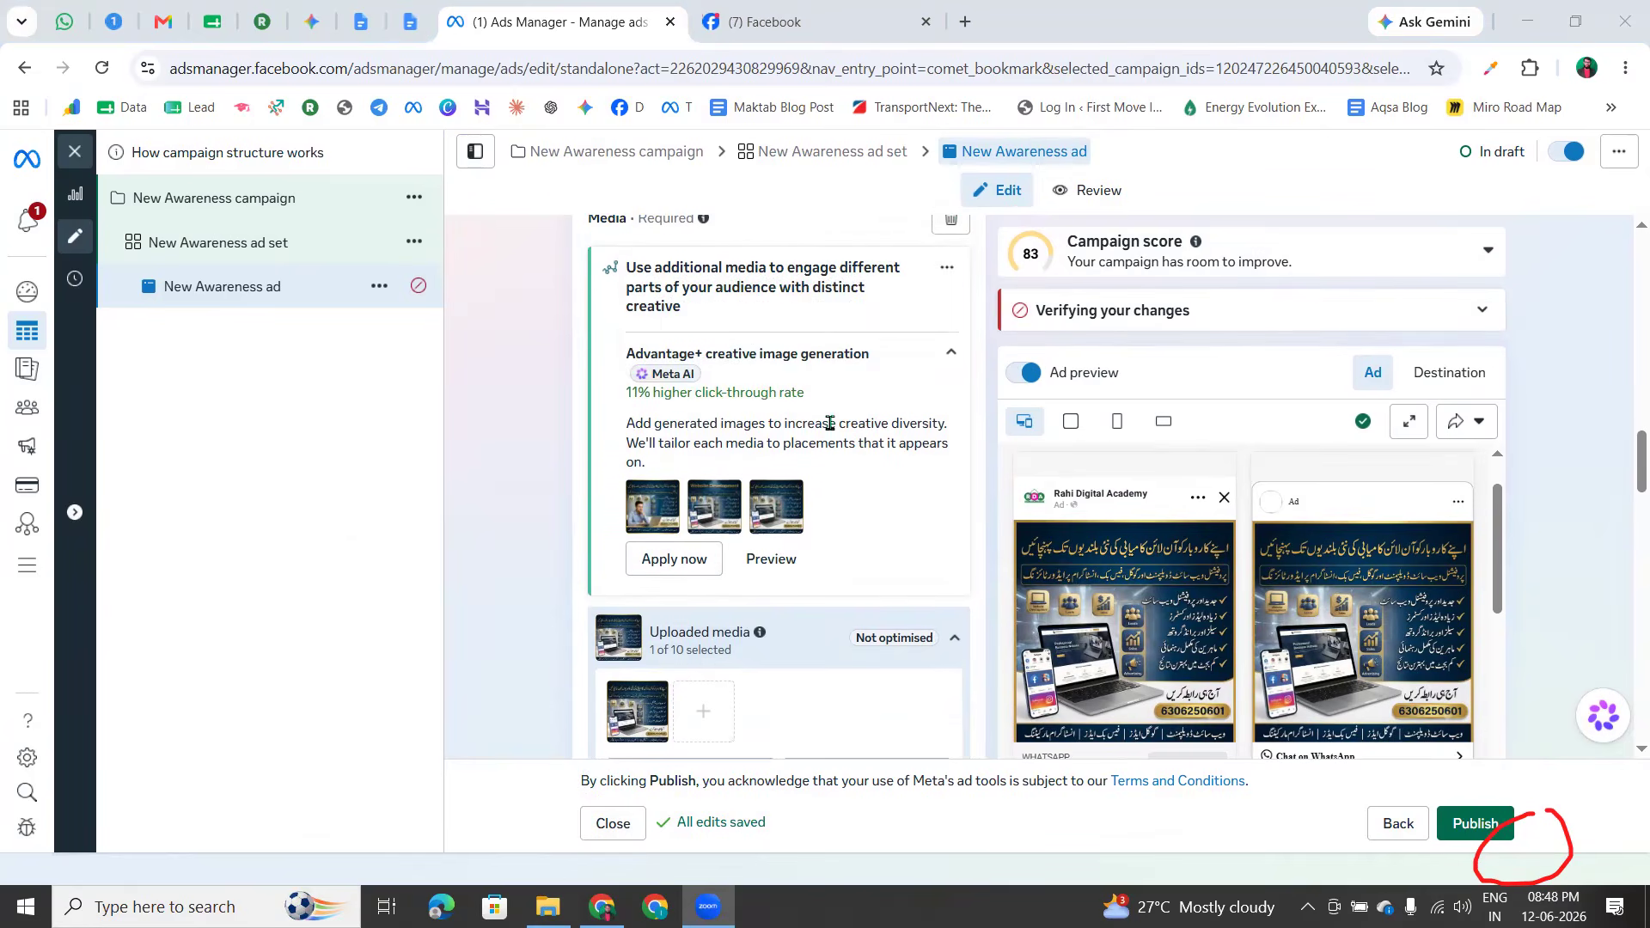
scroll(733, 428, "up", 1)
scroll(799, 621, "down", 1)
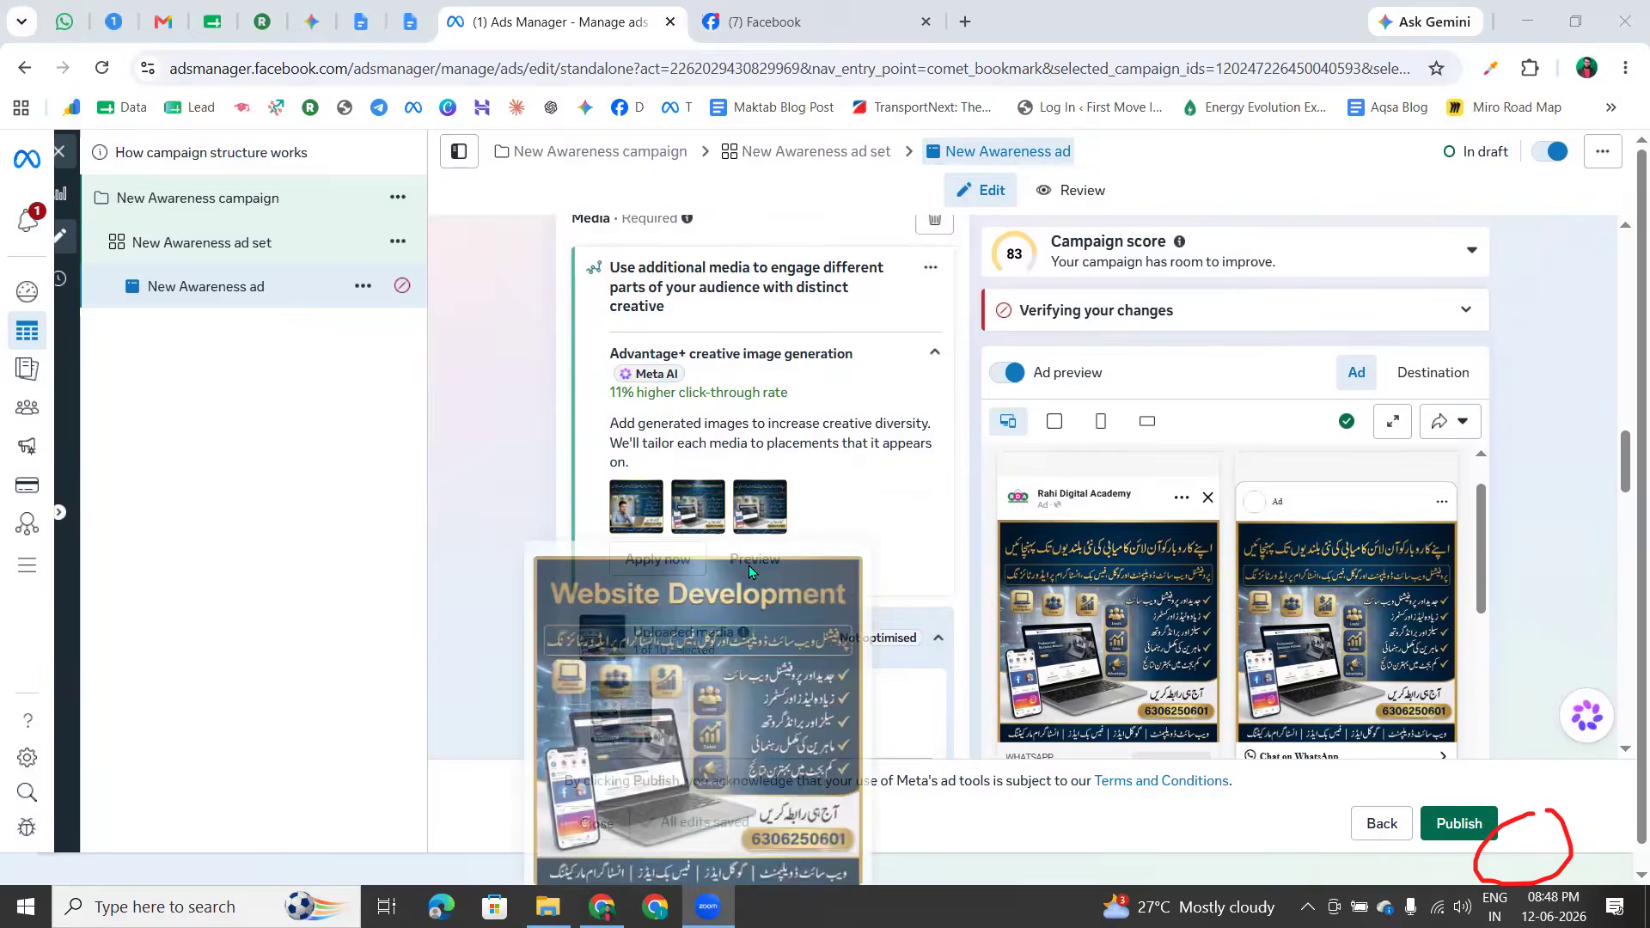
scroll(593, 637, "down", 3)
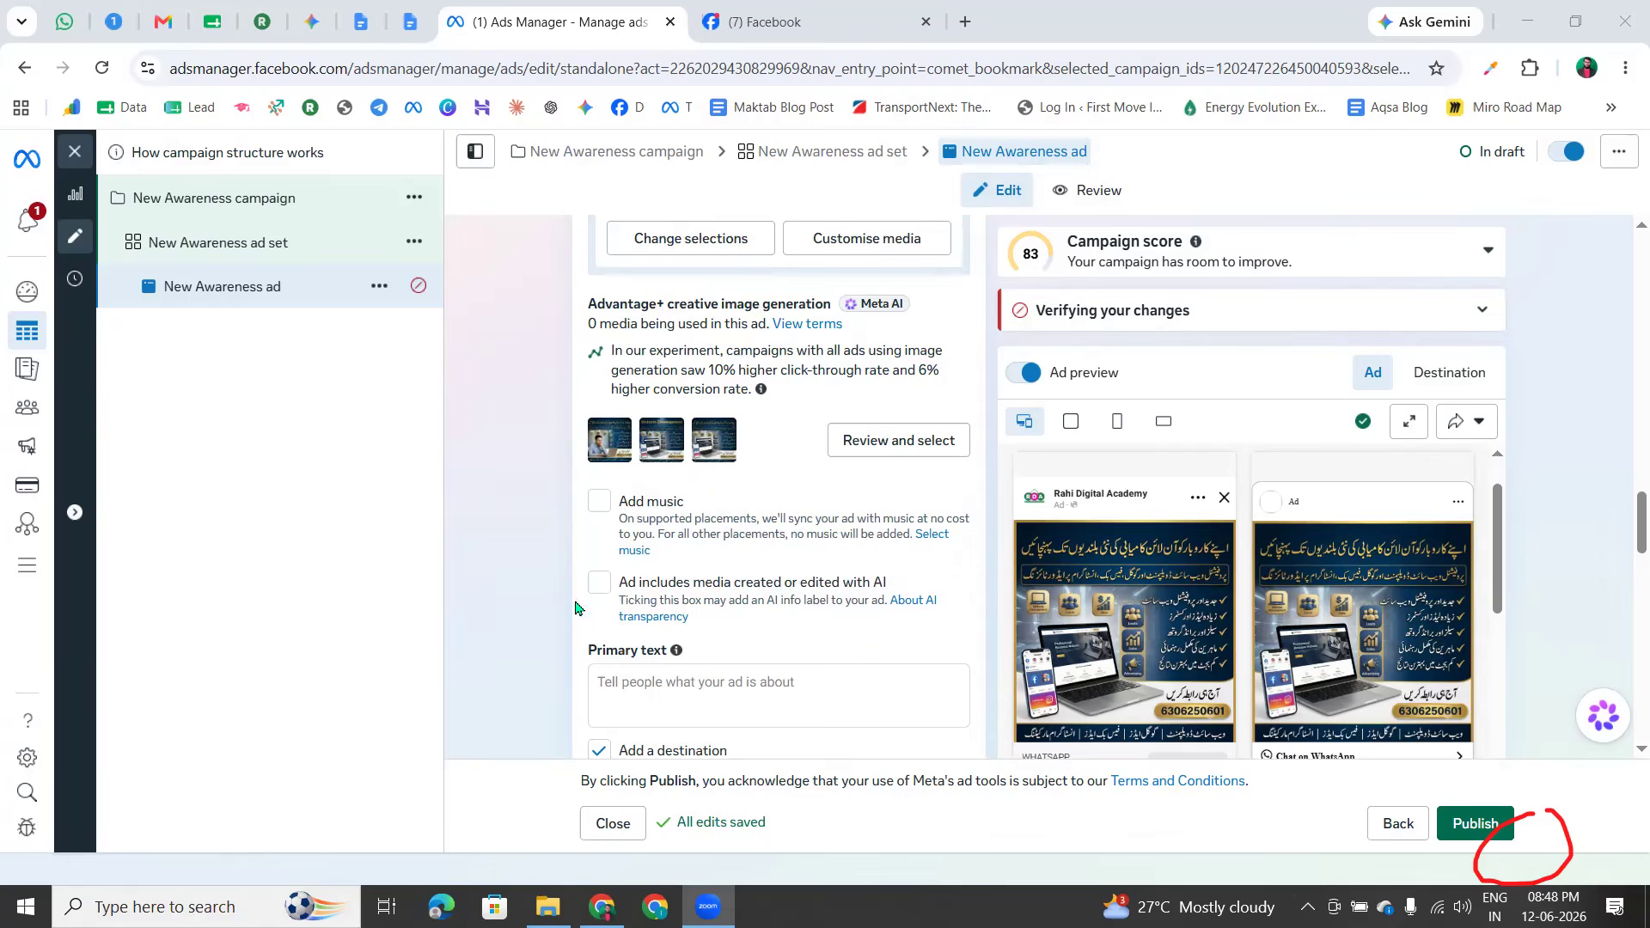
scroll(606, 643, "down", 1)
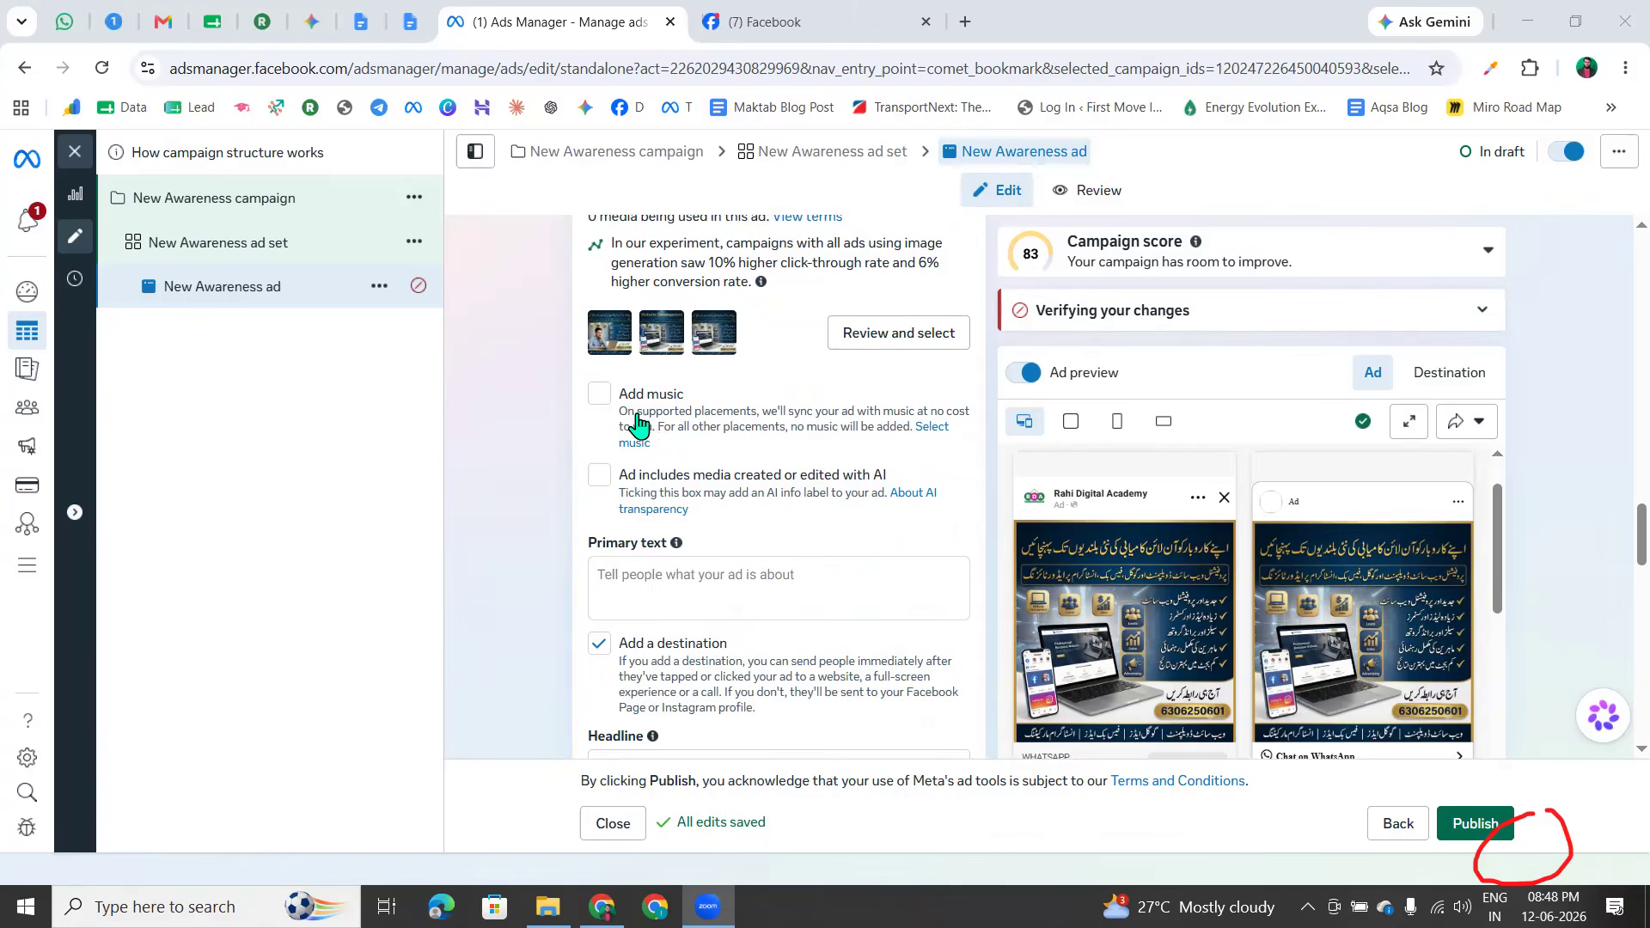
scroll(1207, 613, "down", 2)
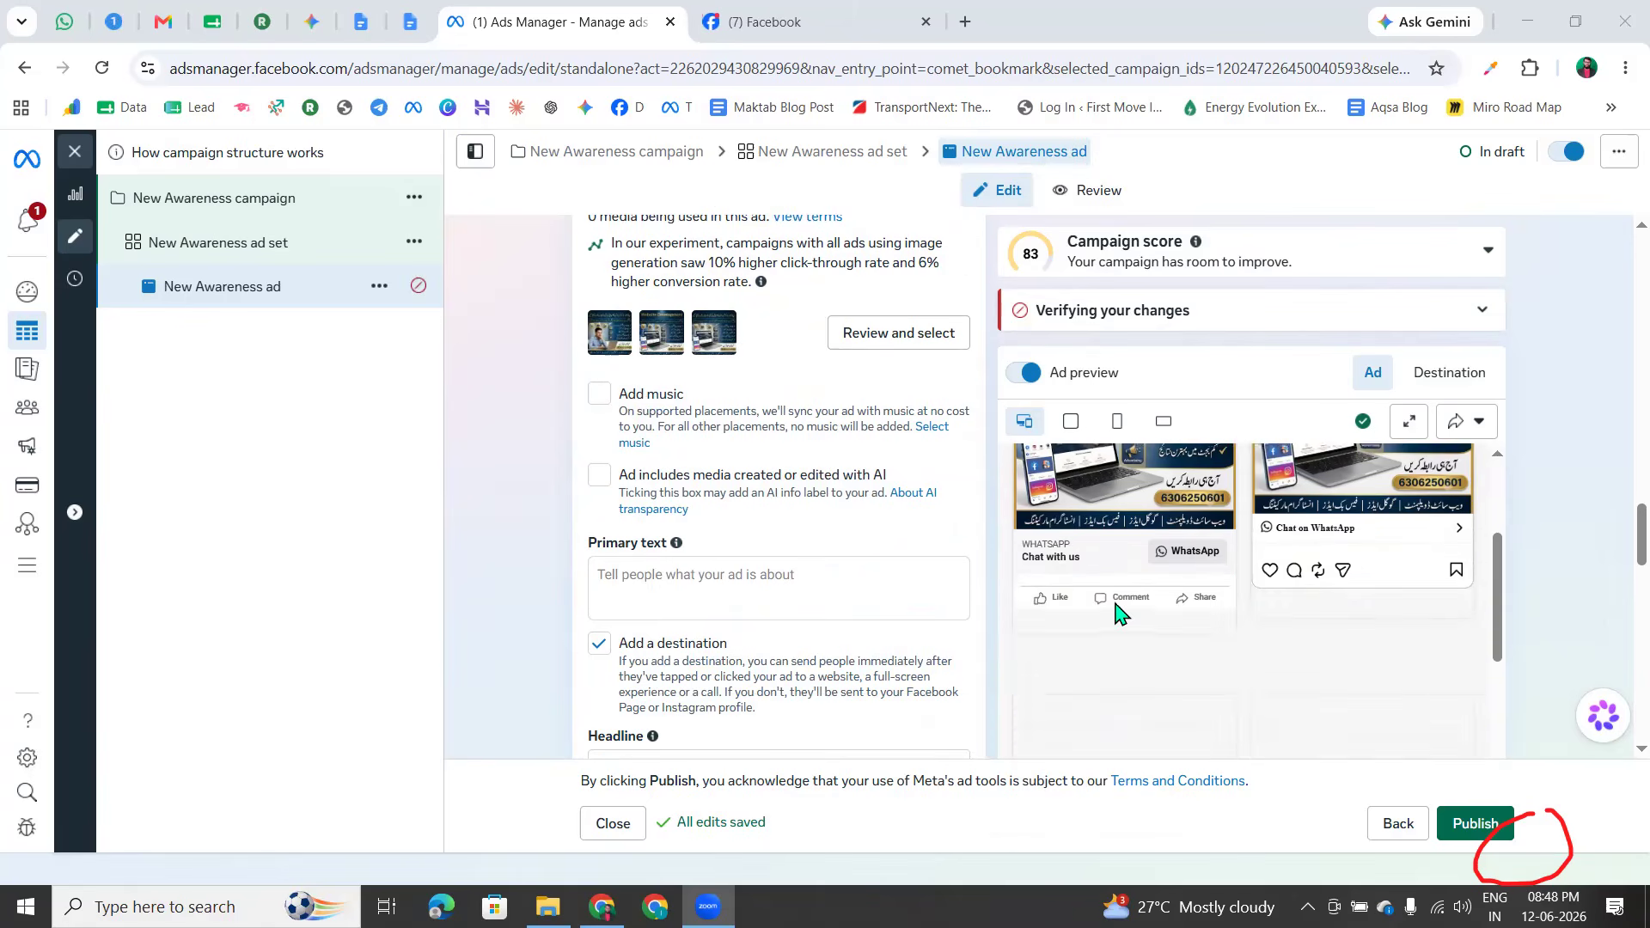
scroll(1122, 617, "up", 1)
scroll(1118, 617, "down", 2)
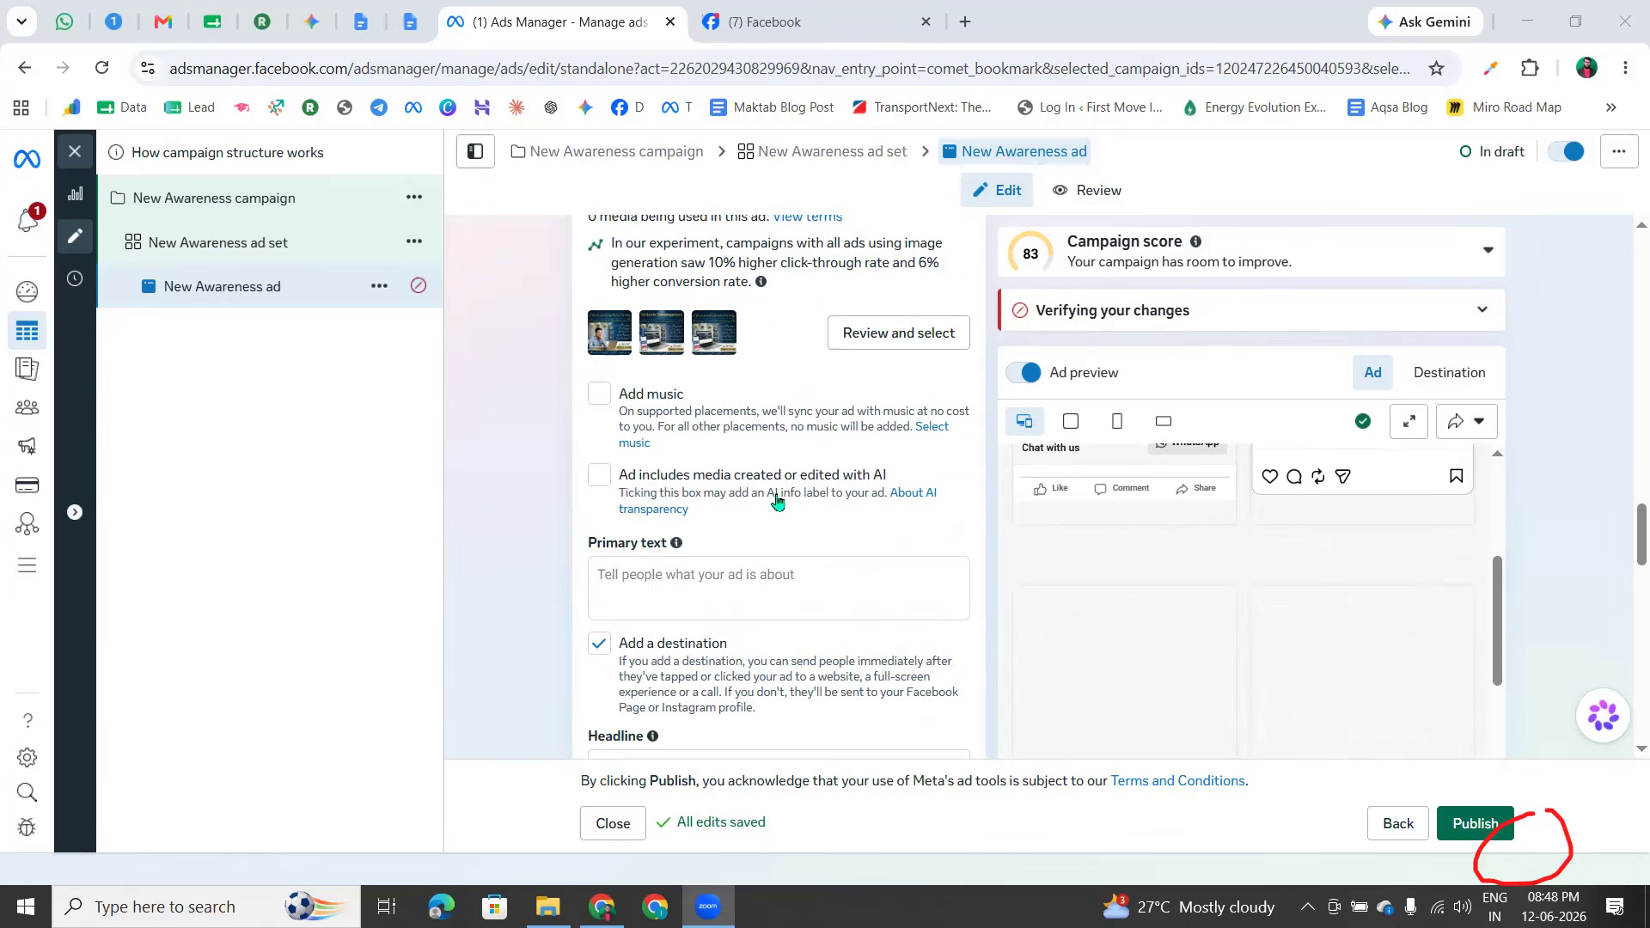
Try the option marking the ad as including media created or edited with AI, and clear it again
left_click(601, 478)
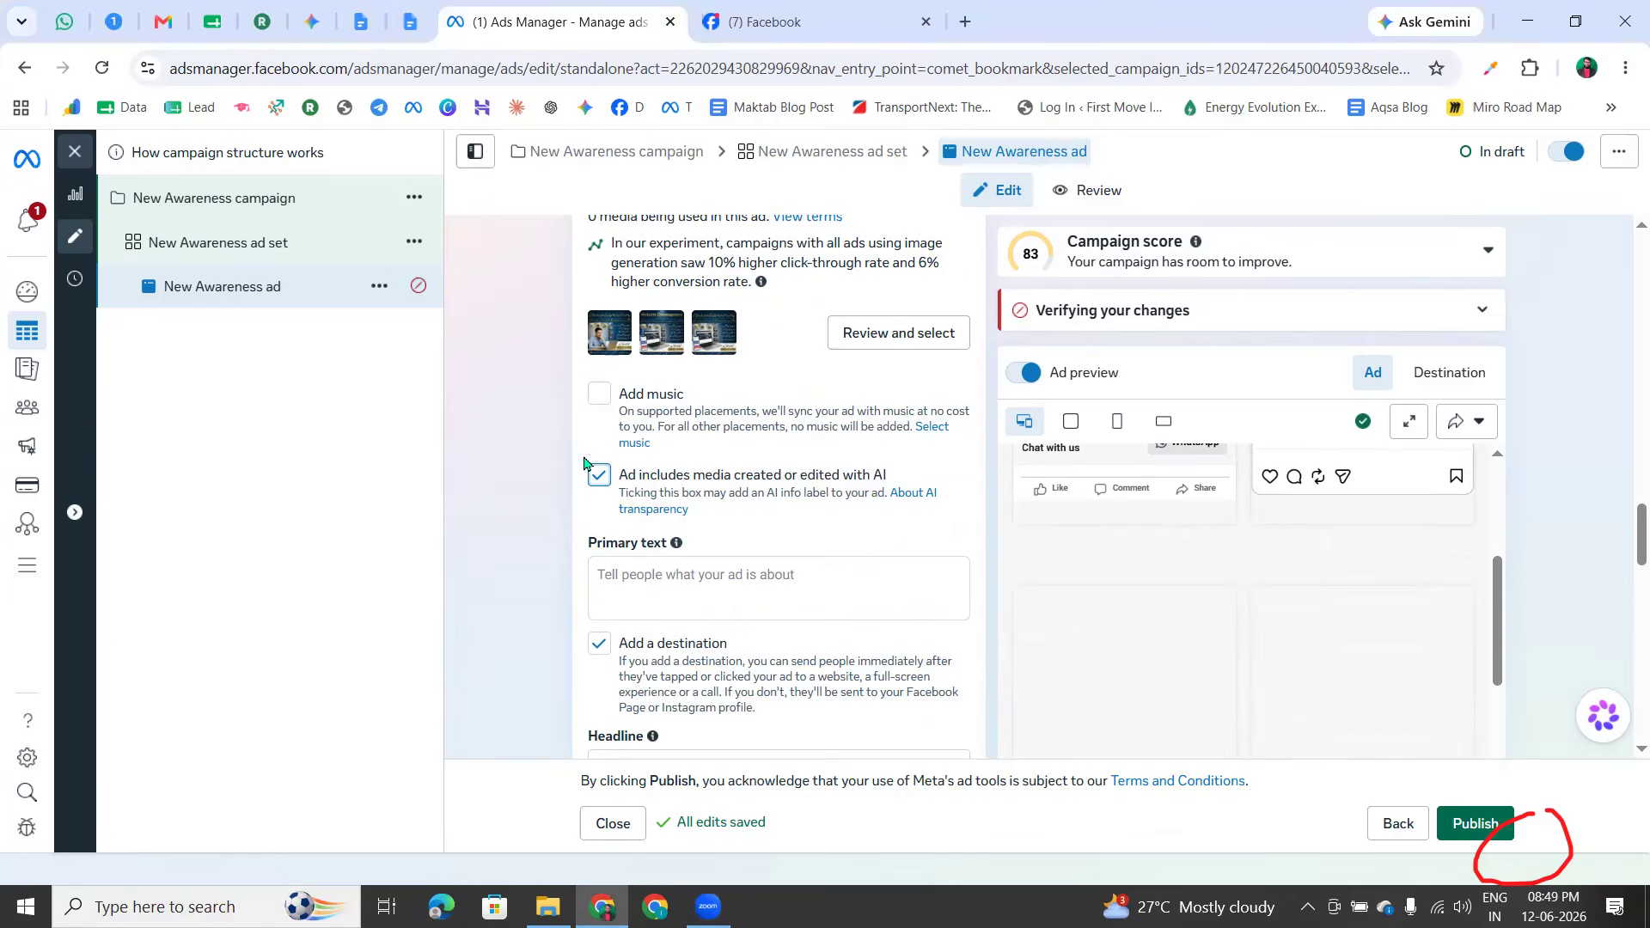
left_click(601, 402)
left_click(601, 478)
scroll(631, 542, "down", 2)
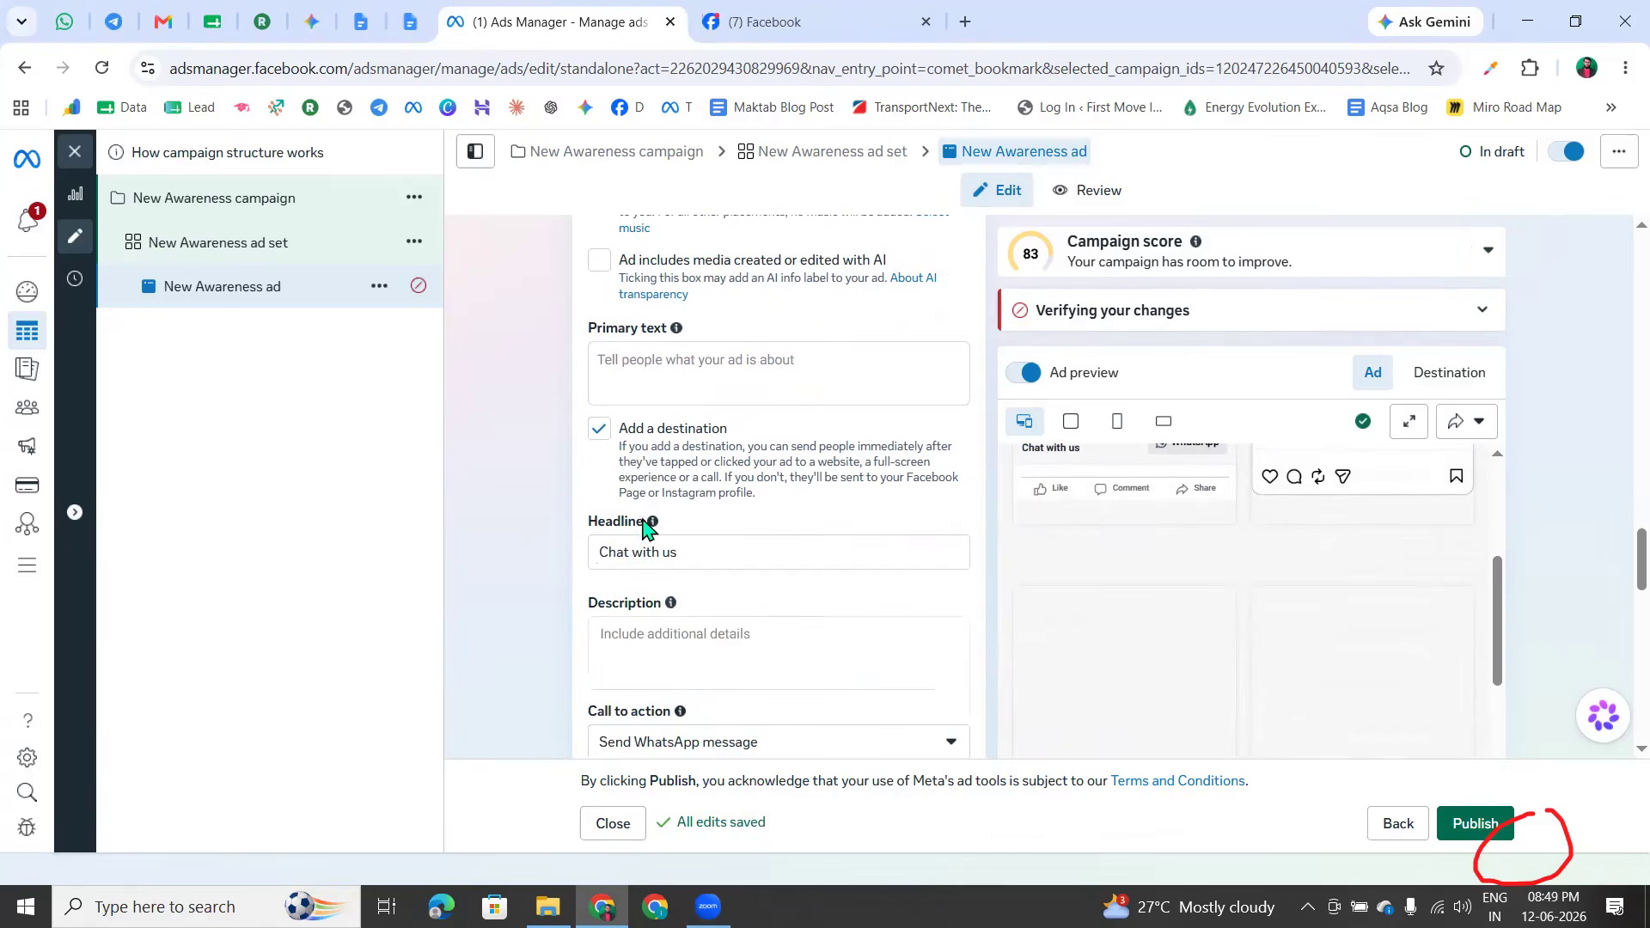
Examine the empty primary text field and where its text belongs in the Facebook and Instagram feed previews
scroll(611, 468, "up", 1)
left_click_drag(590, 440, 665, 438)
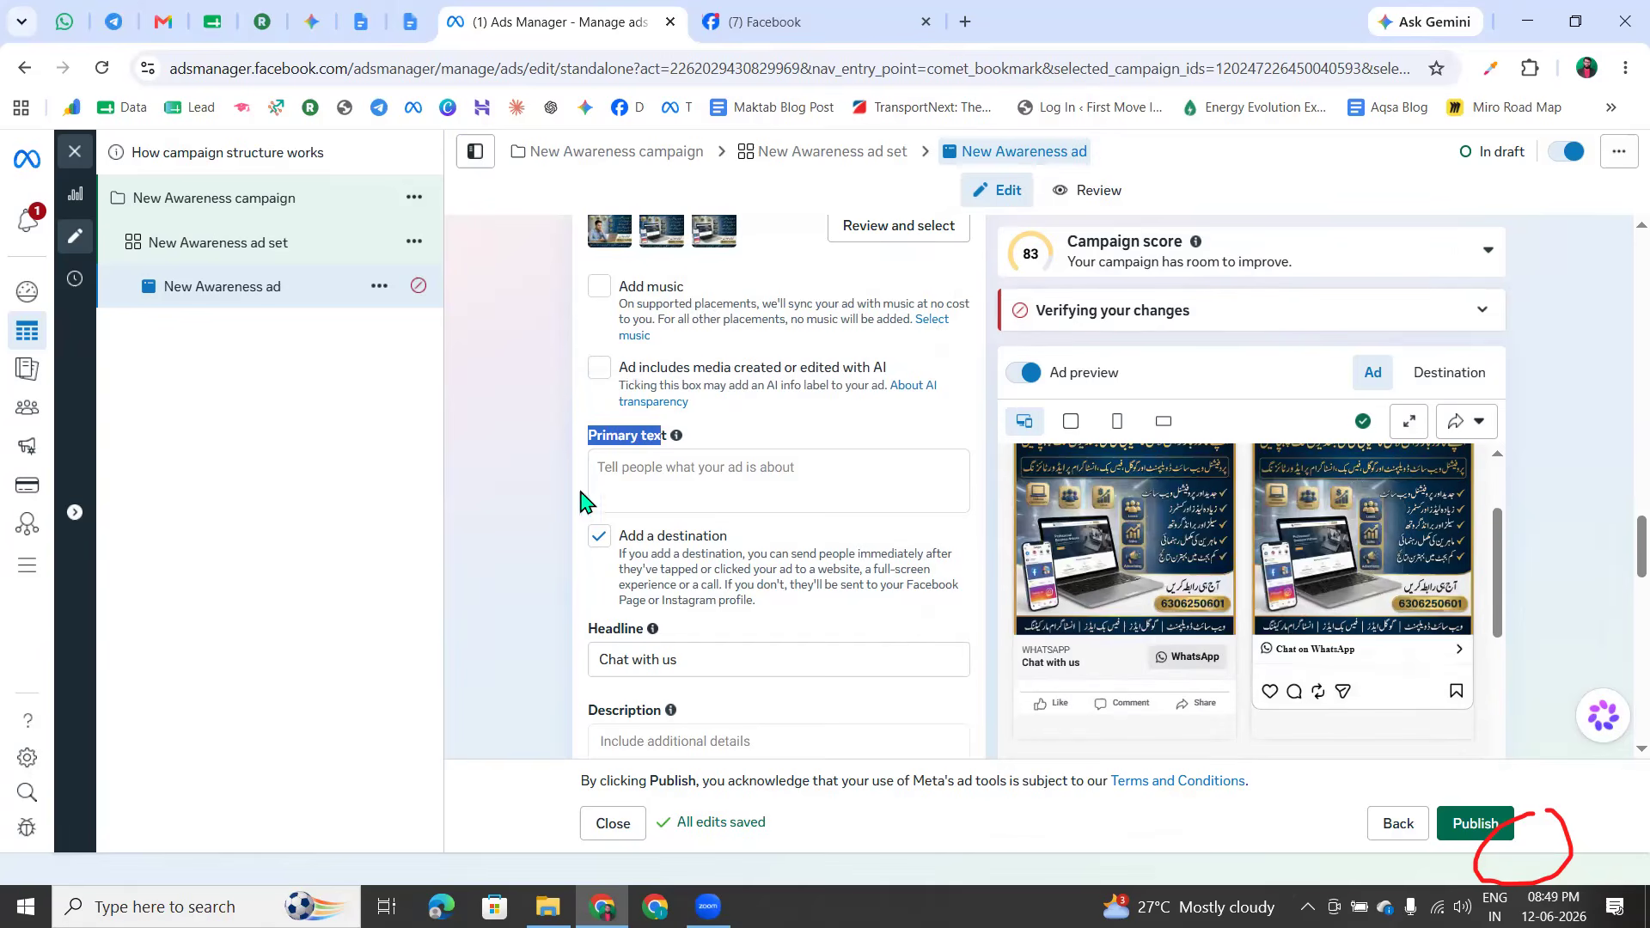
left_click(646, 482)
left_click(515, 480)
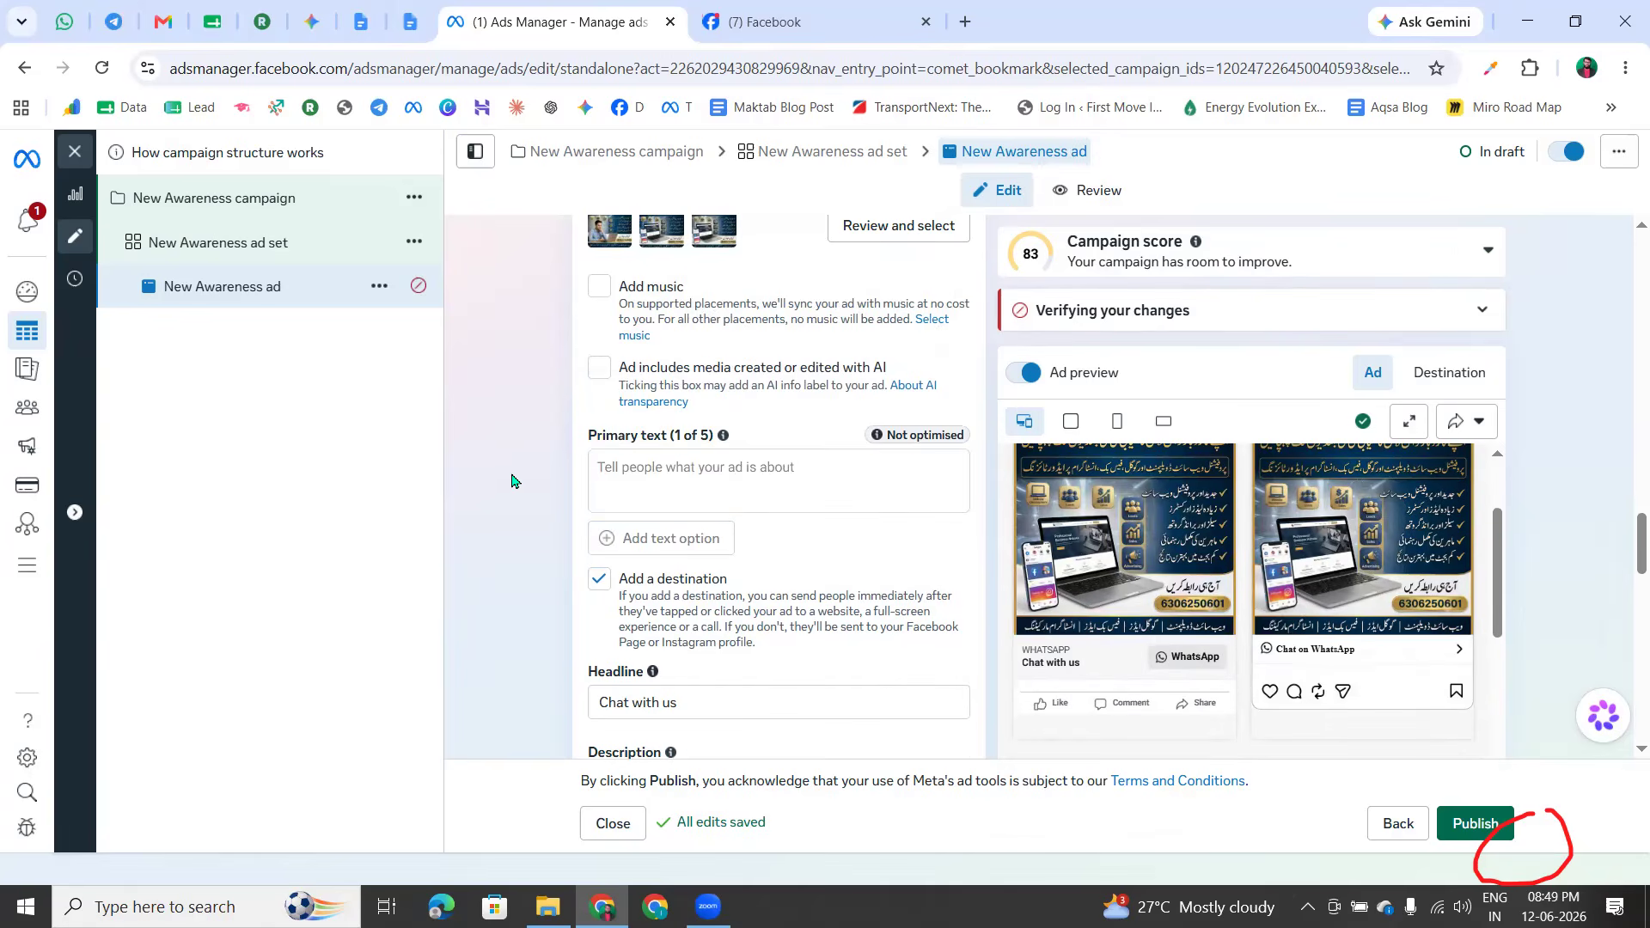
scroll(1136, 620, "up", 2)
scroll(1168, 578, "up", 2)
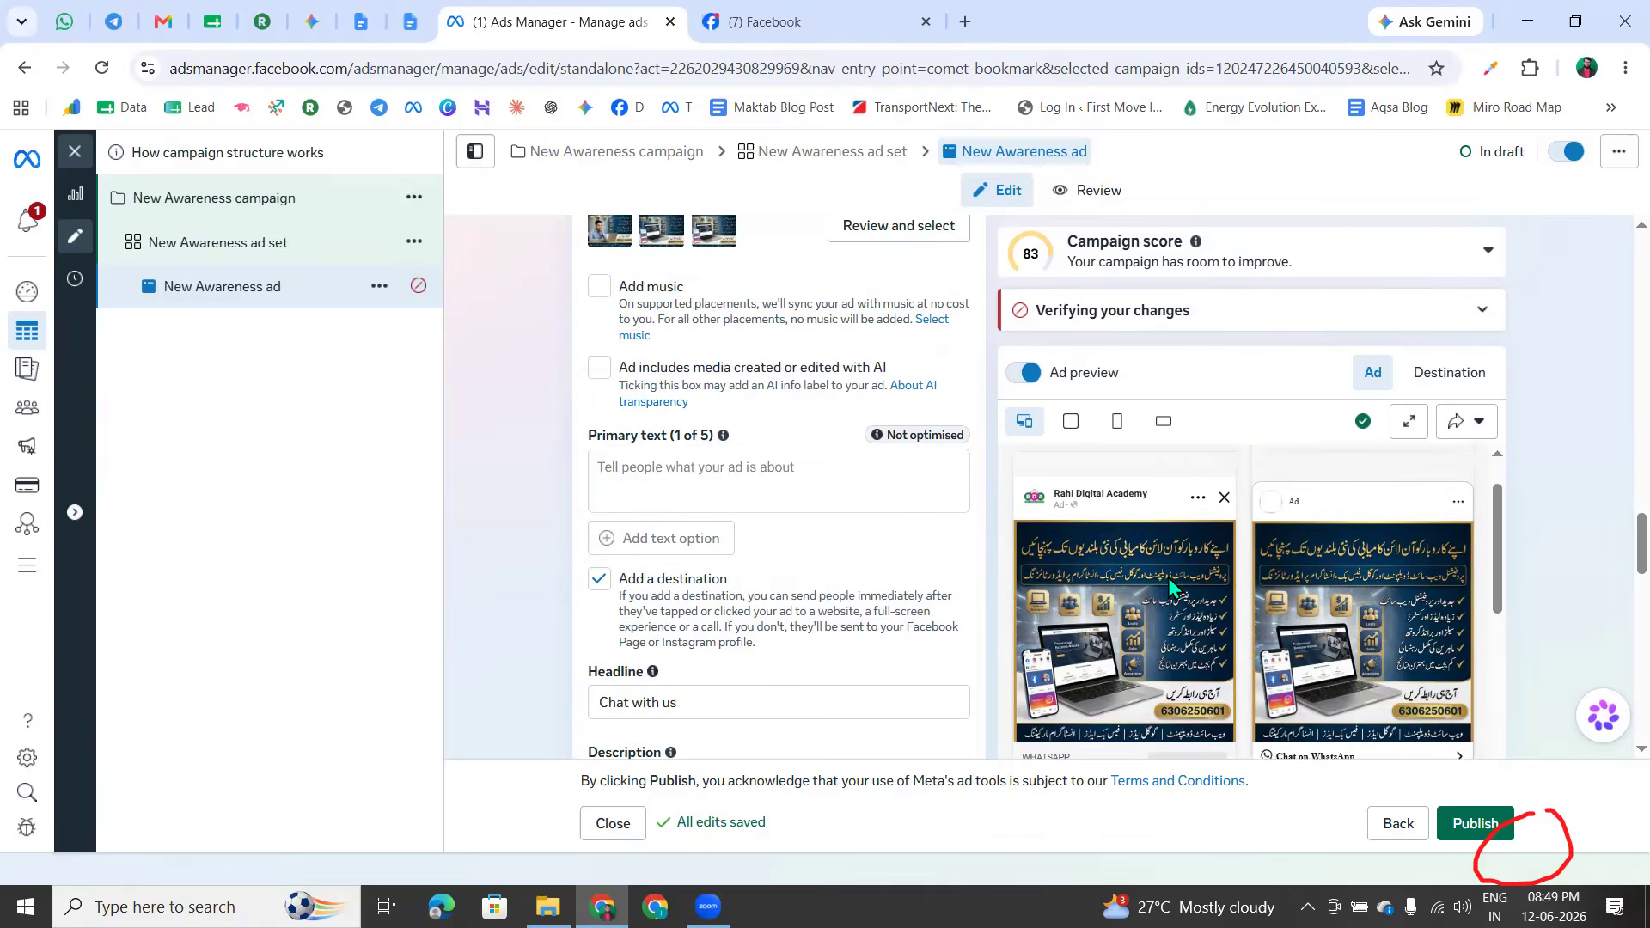
scroll(1136, 602, "down", 2)
scroll(1109, 618, "up", 2)
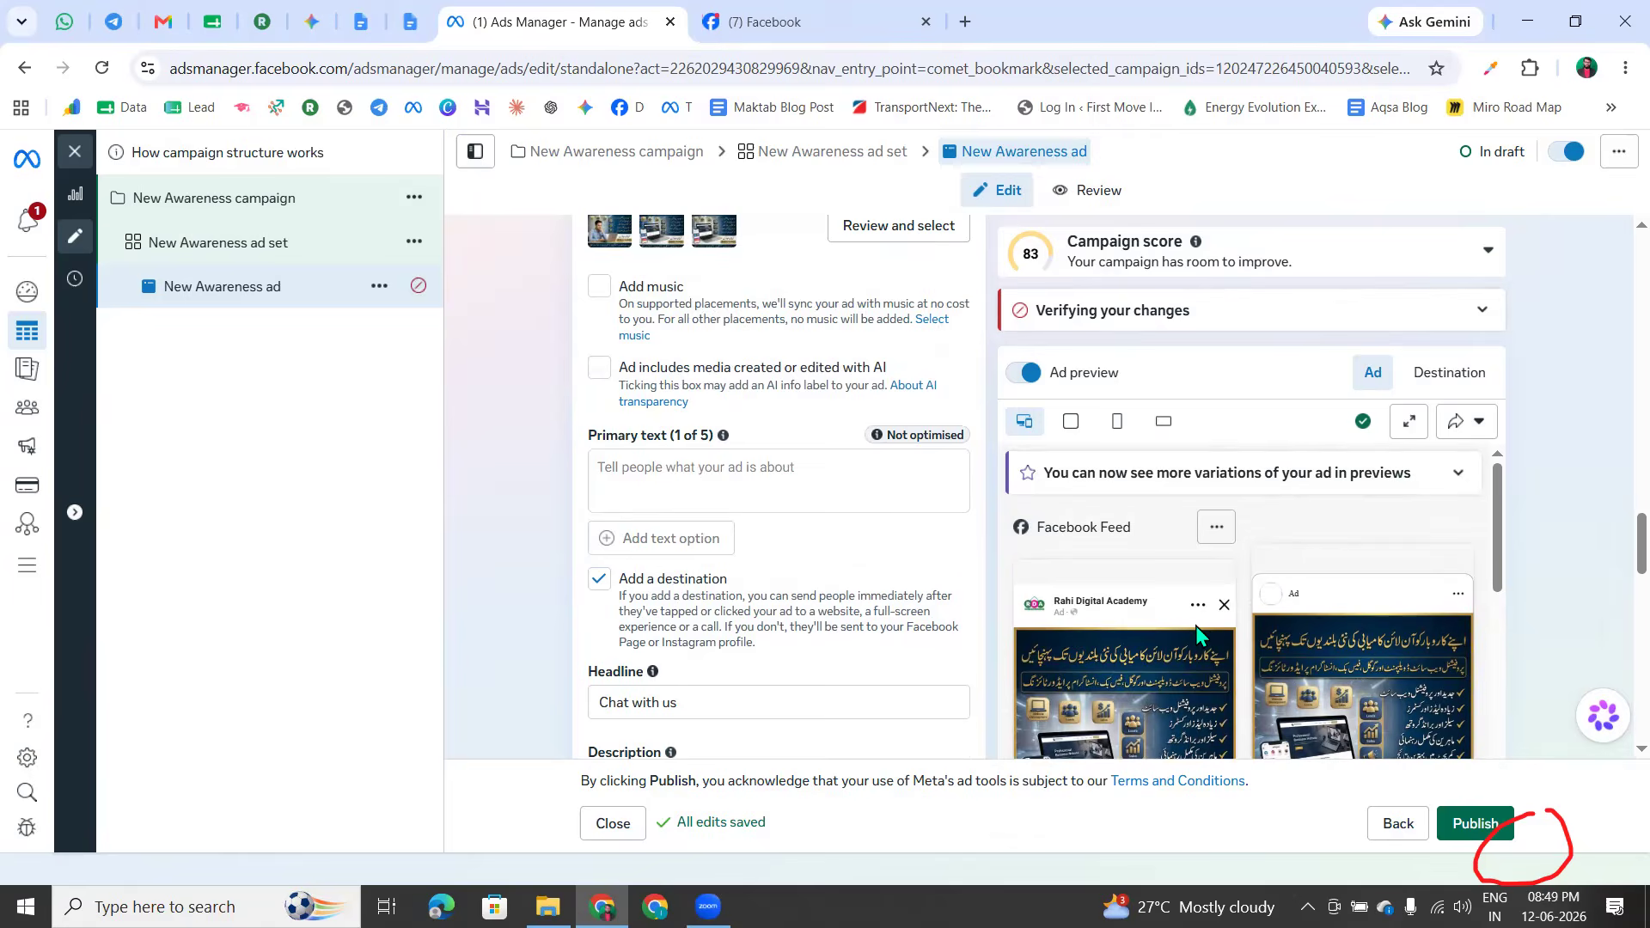
scroll(1188, 624, "down", 4)
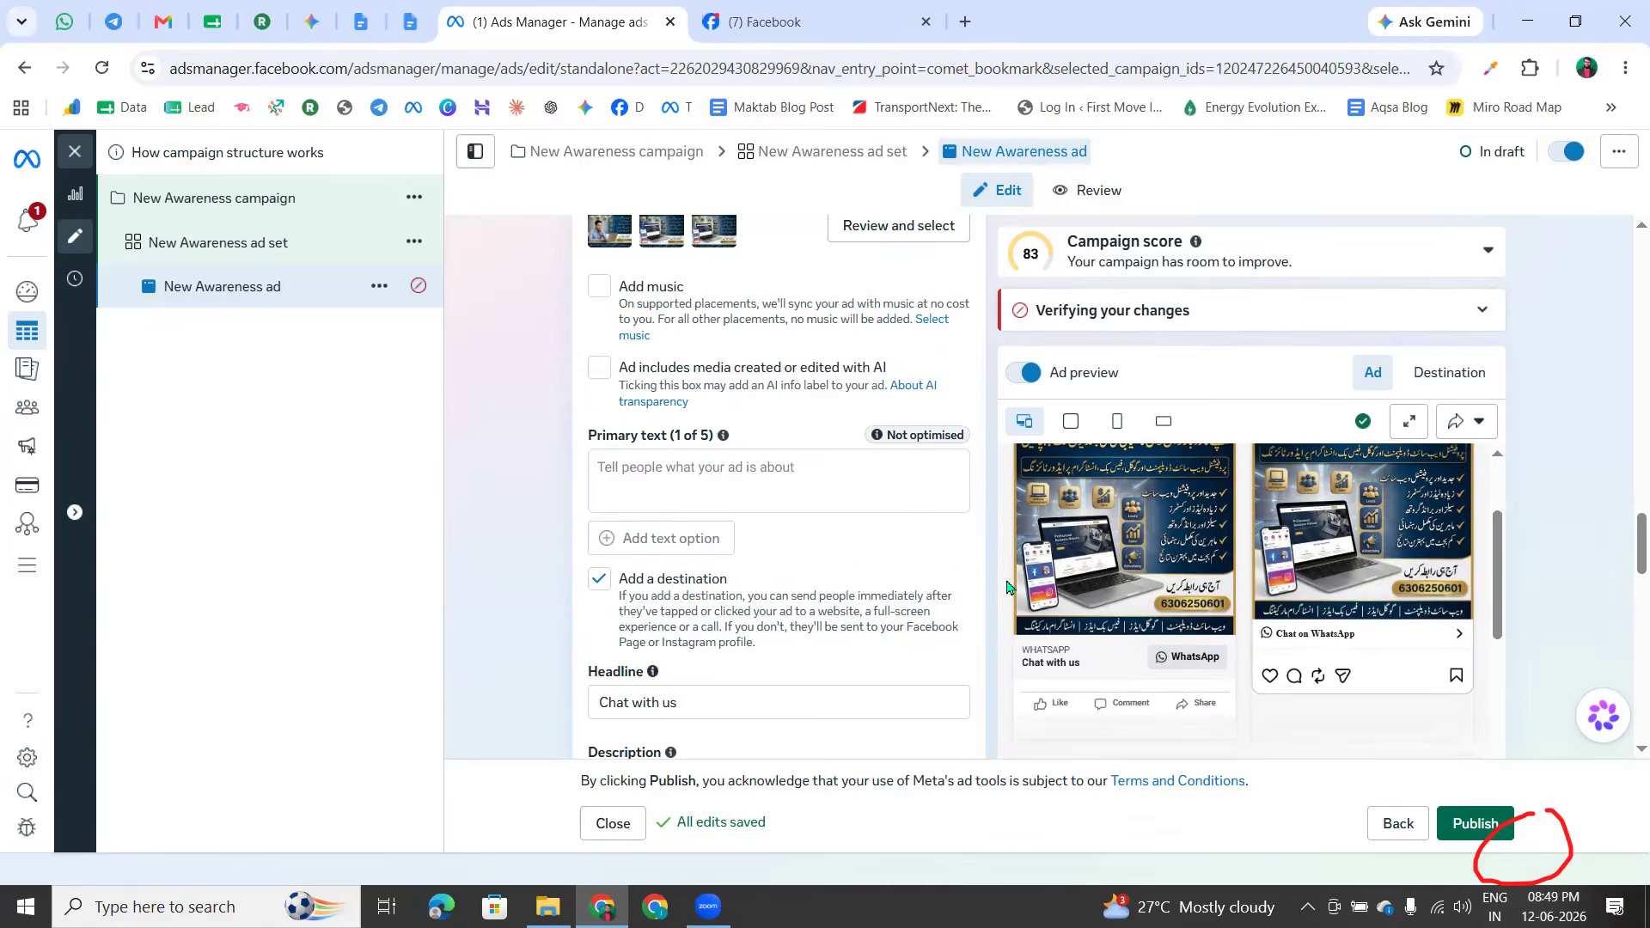
Enter the placeholder primary text "jkhdsfhkjdshlfhdsjkfh" and check its placement in the Facebook and Instagram previews
left_click(706, 481)
type("jkhdsfhkjdshlfhdsjkfh")
scroll(792, 479, "up", 1)
scroll(1113, 632, "up", 1)
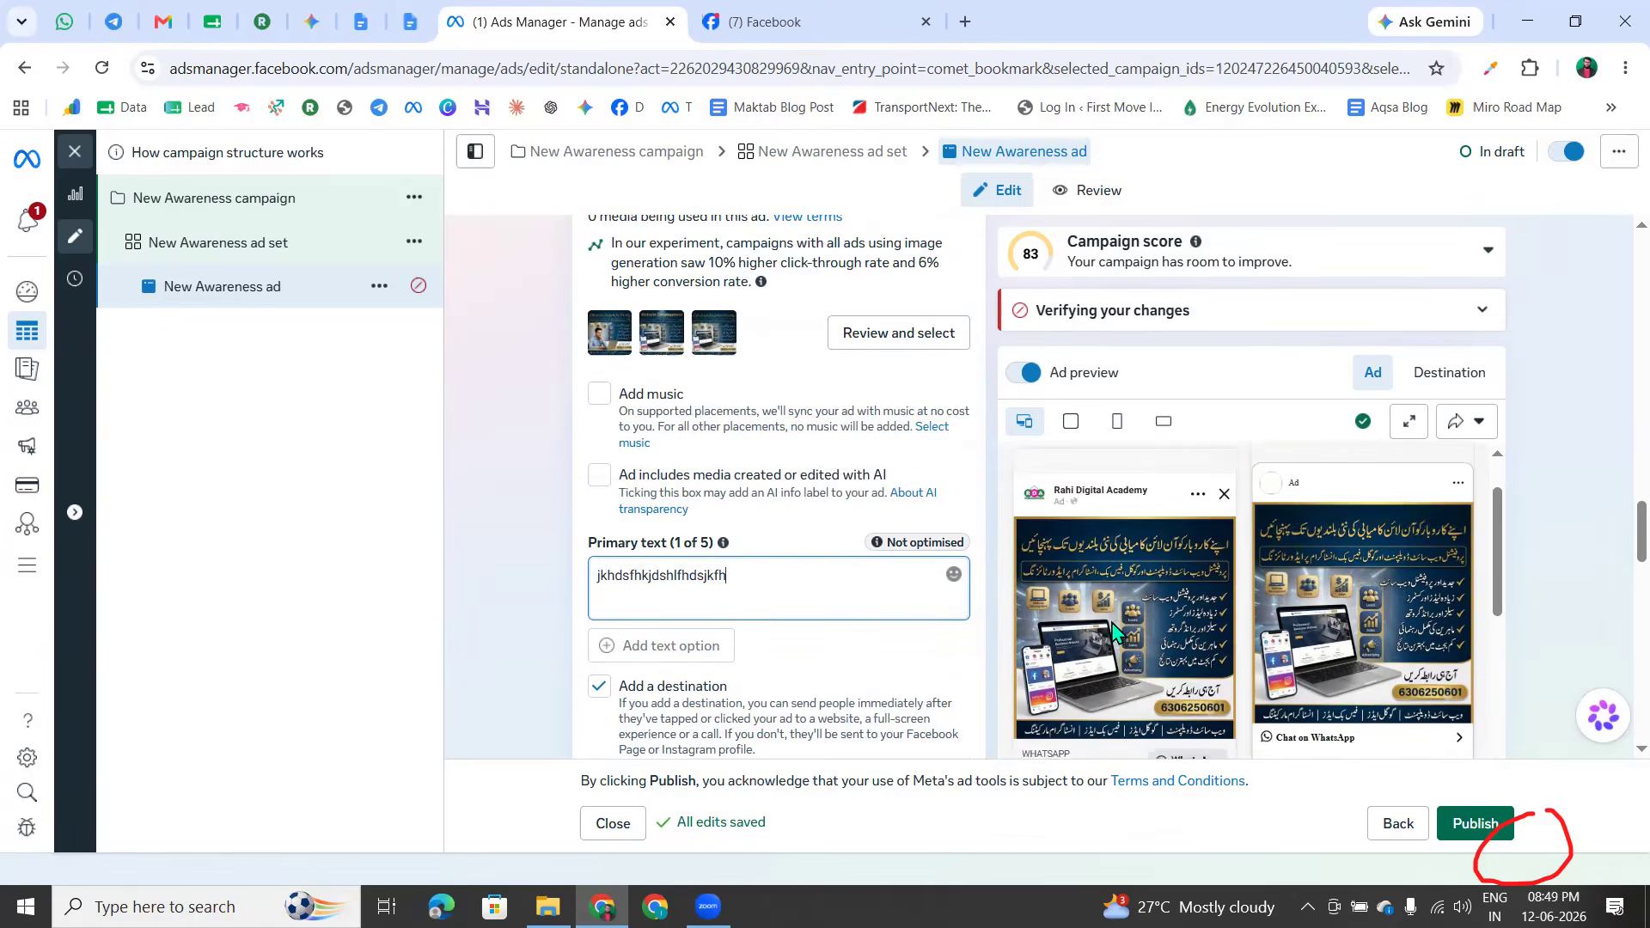
left_click(1117, 523)
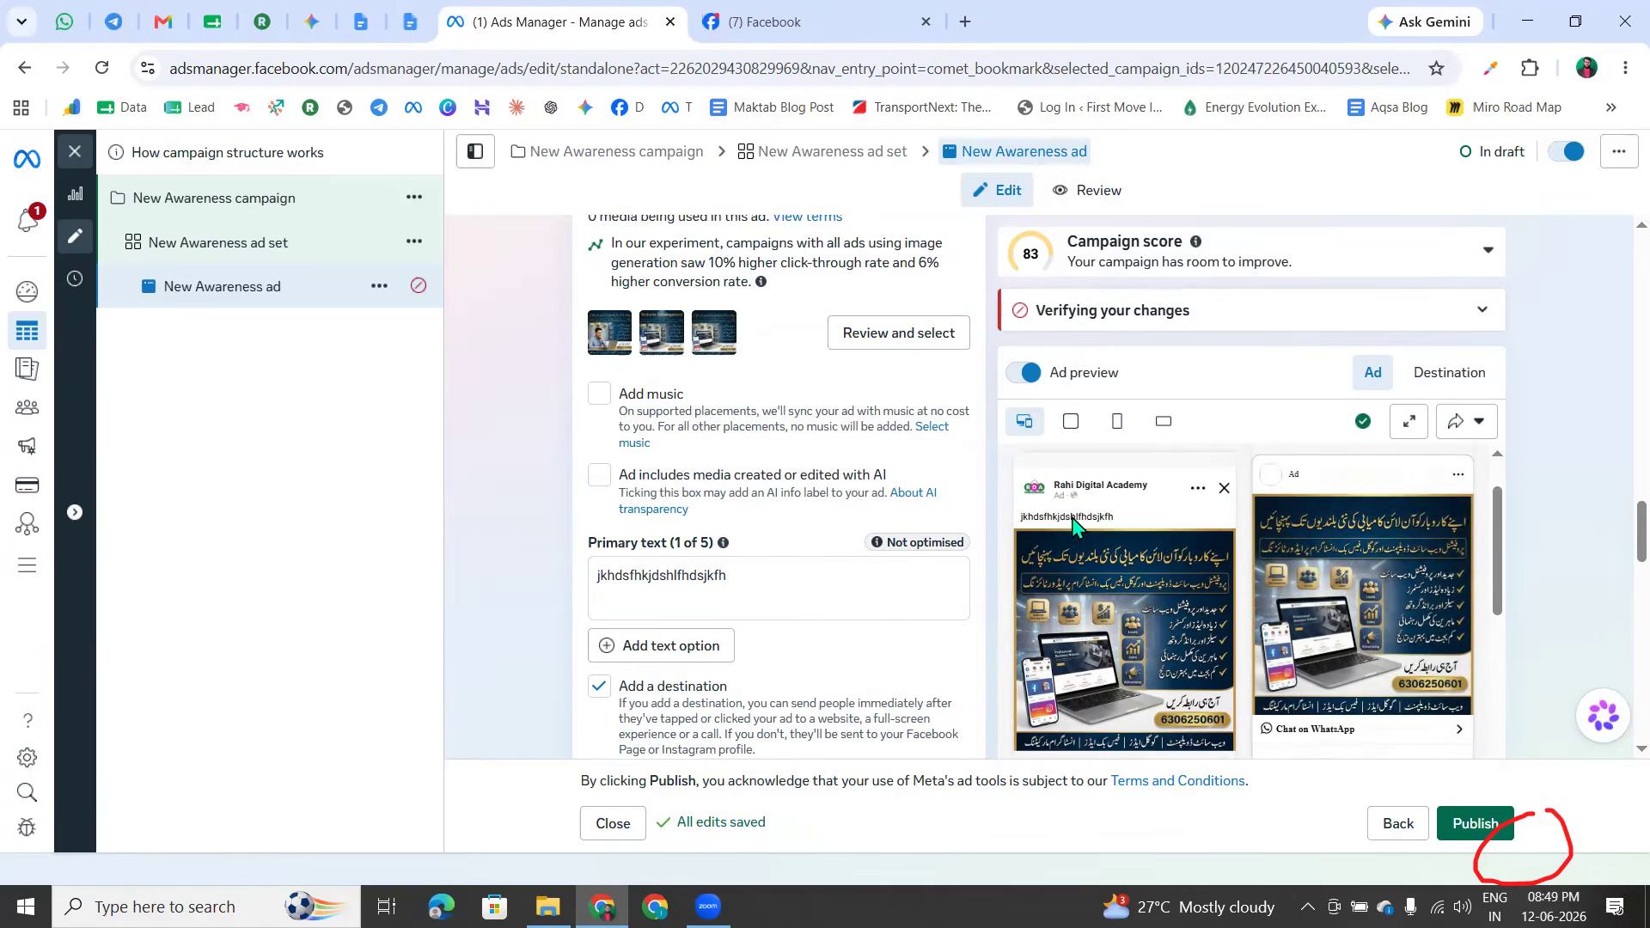
scroll(1328, 631, "down", 1)
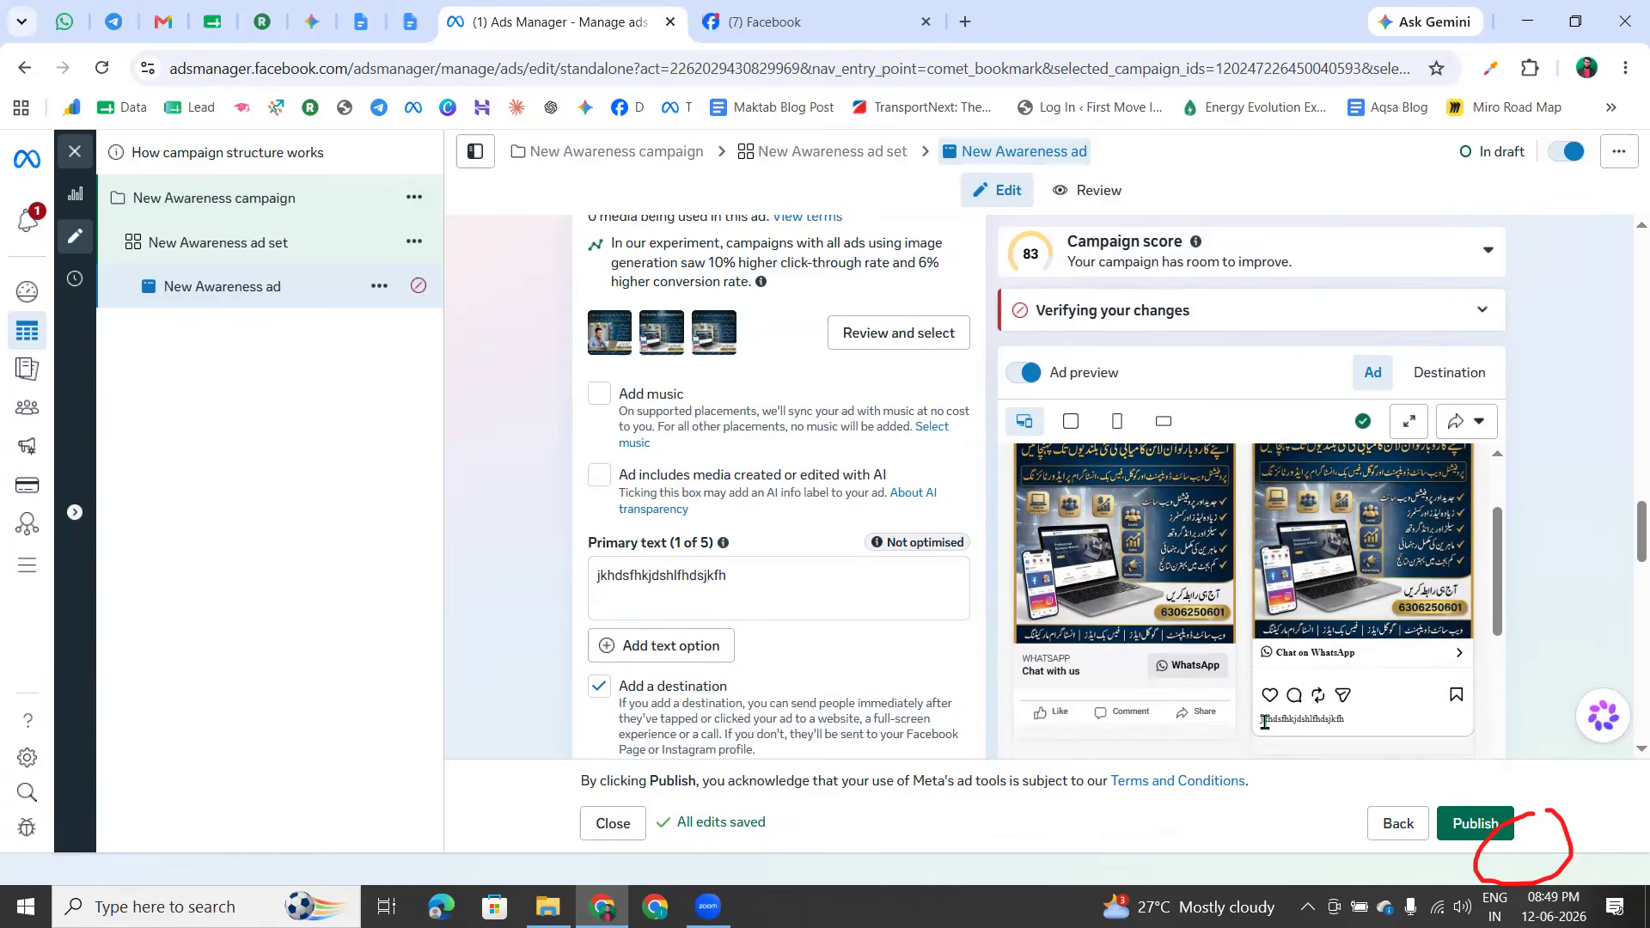
left_click_drag(1318, 719, 1348, 726)
Replace the primary text with "Just contact me to learn Digital Marketing" and check it in the ad previews
triple_click(741, 584)
key("BackSpace")
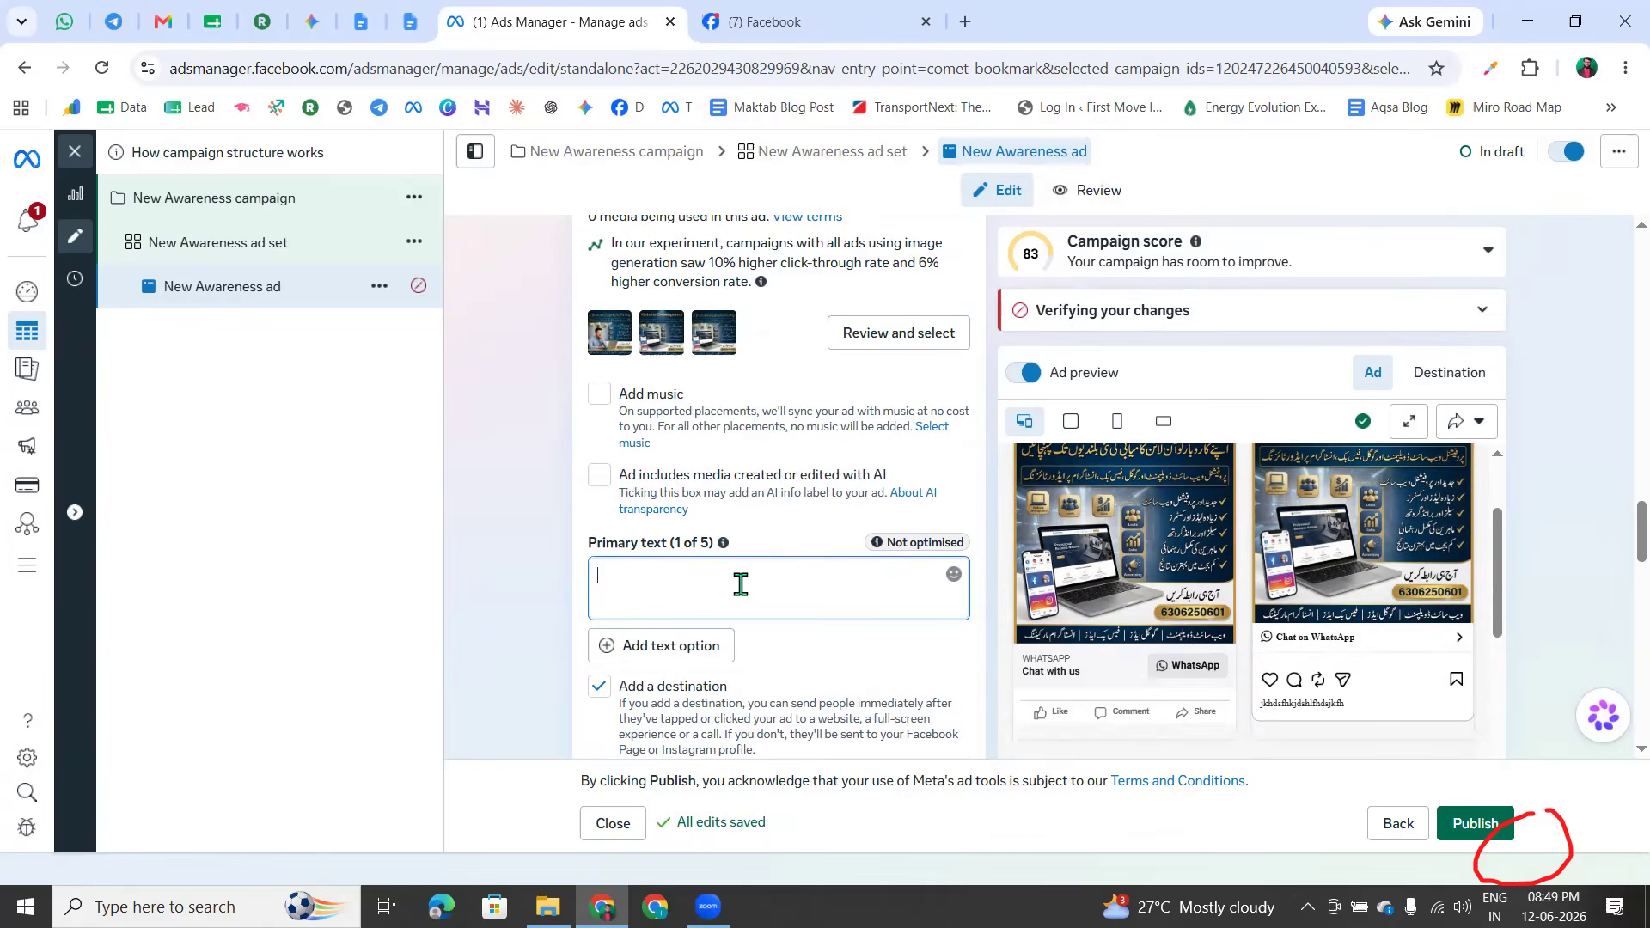
type("jus")
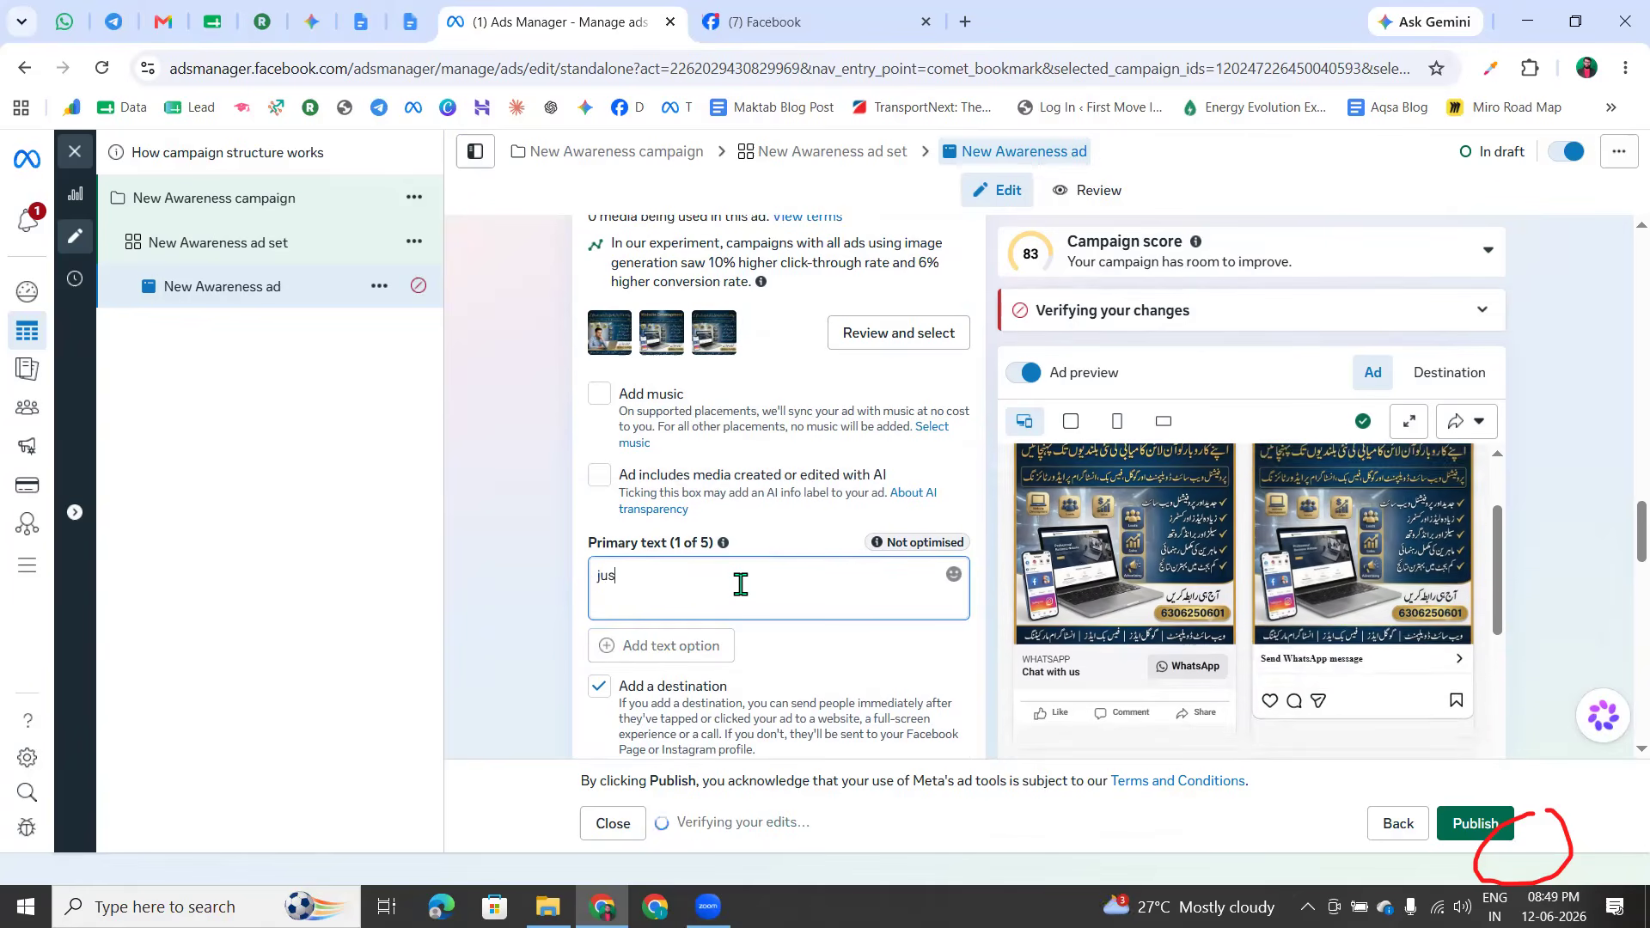
type("t contact me to learn Digital Marketing")
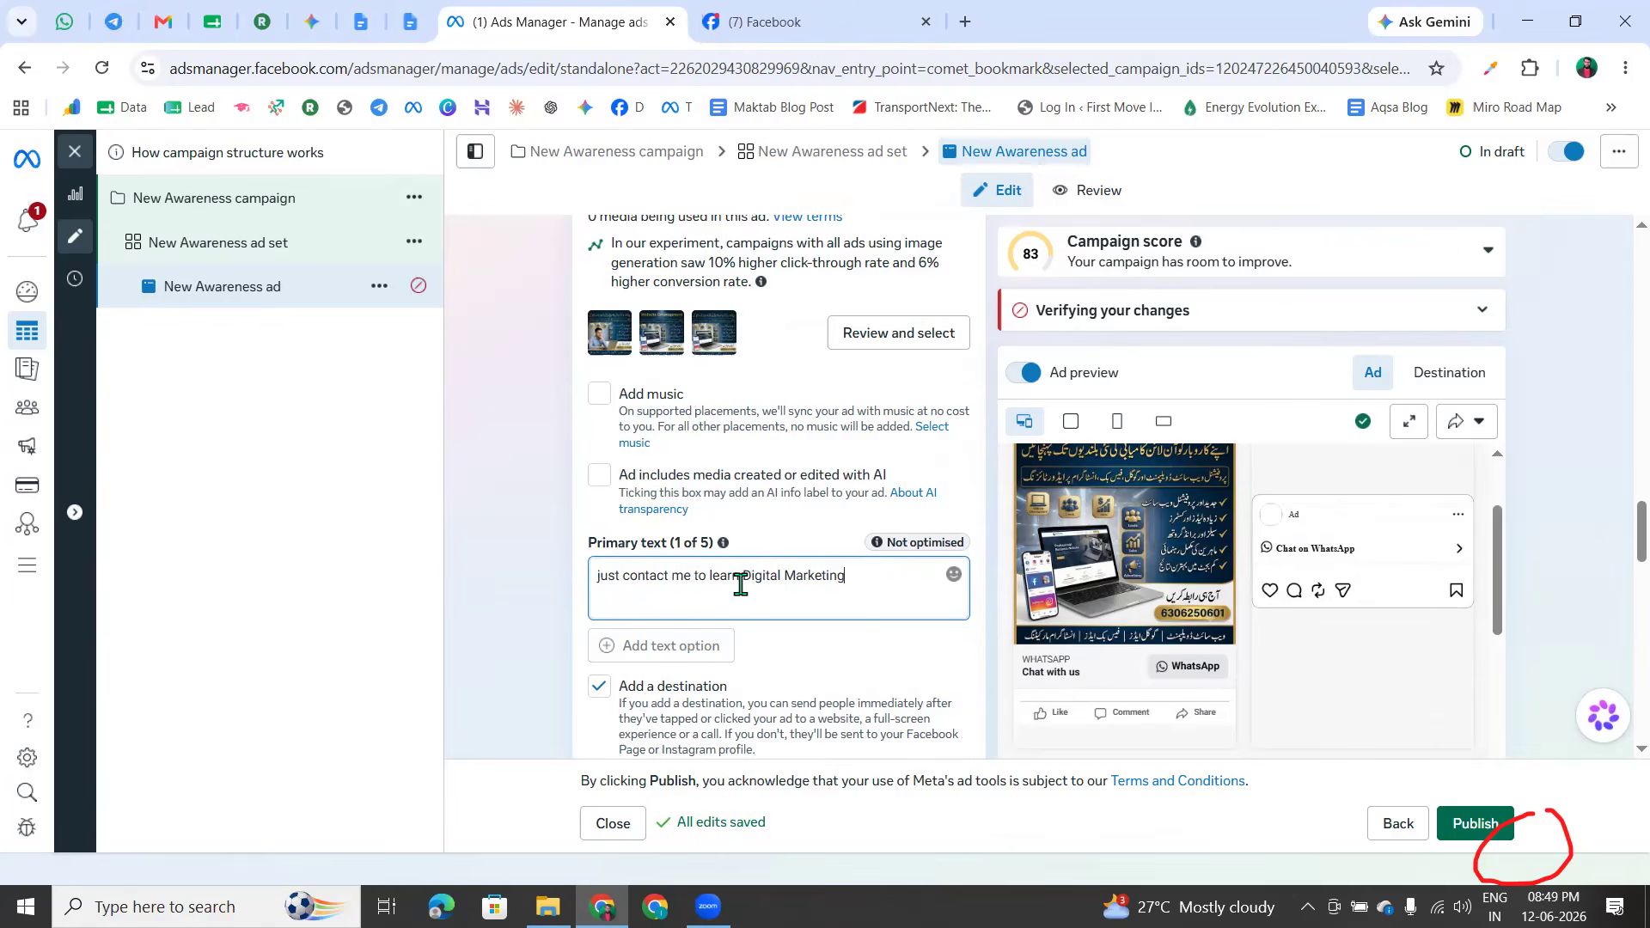
left_click(598, 578)
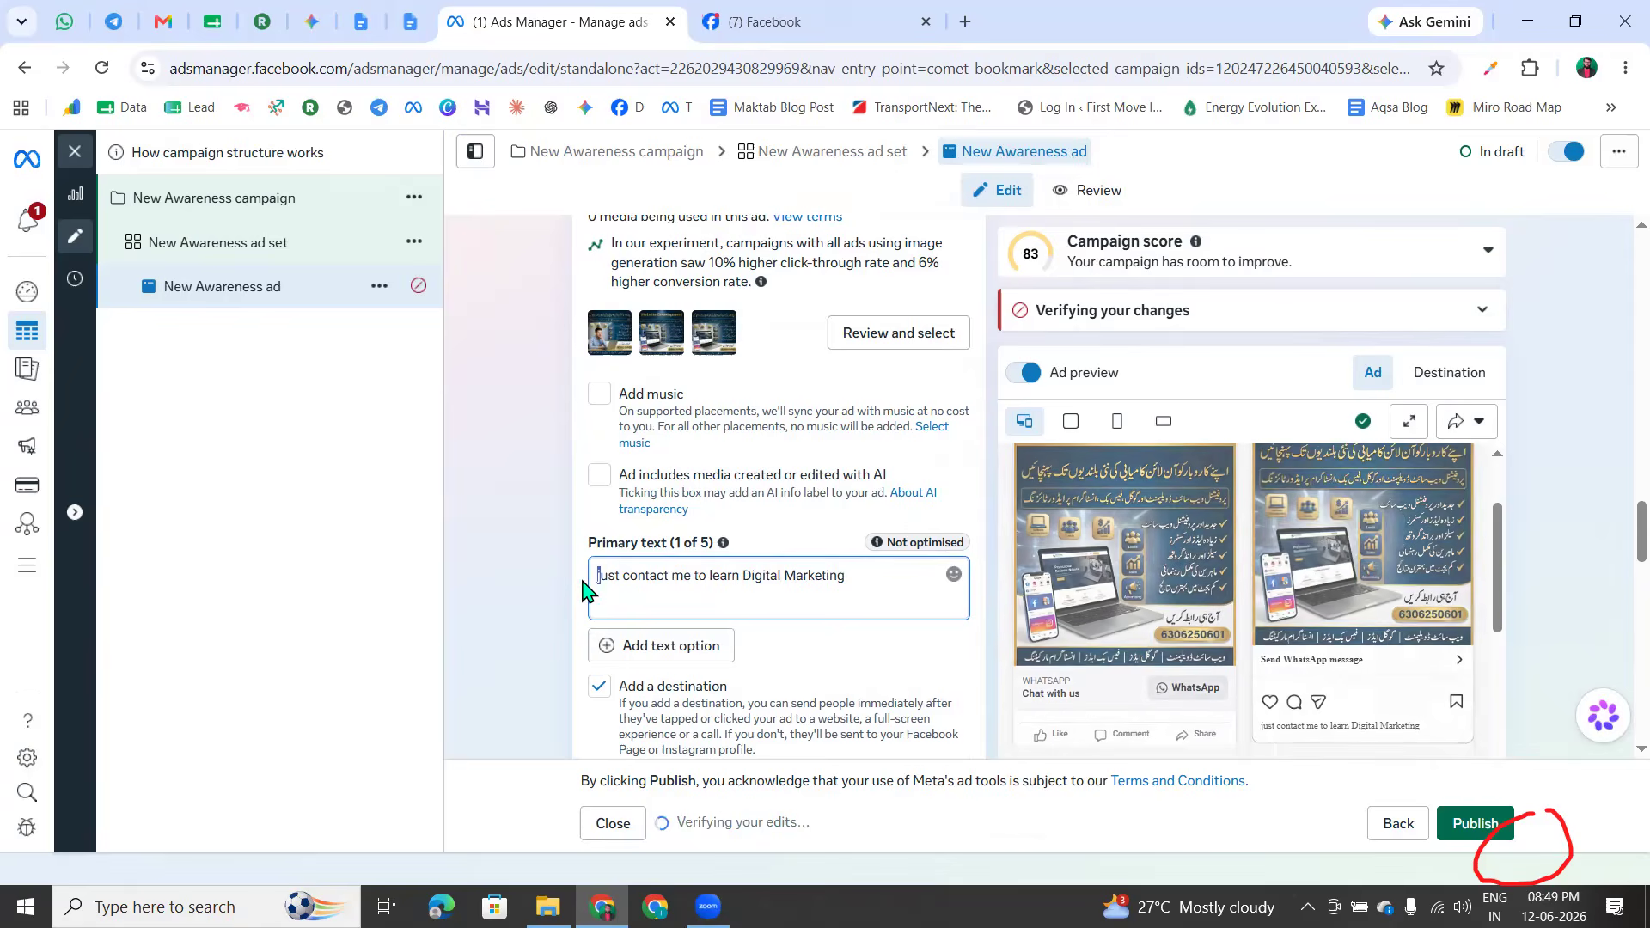
key("Delete")
type("J")
left_click(554, 590)
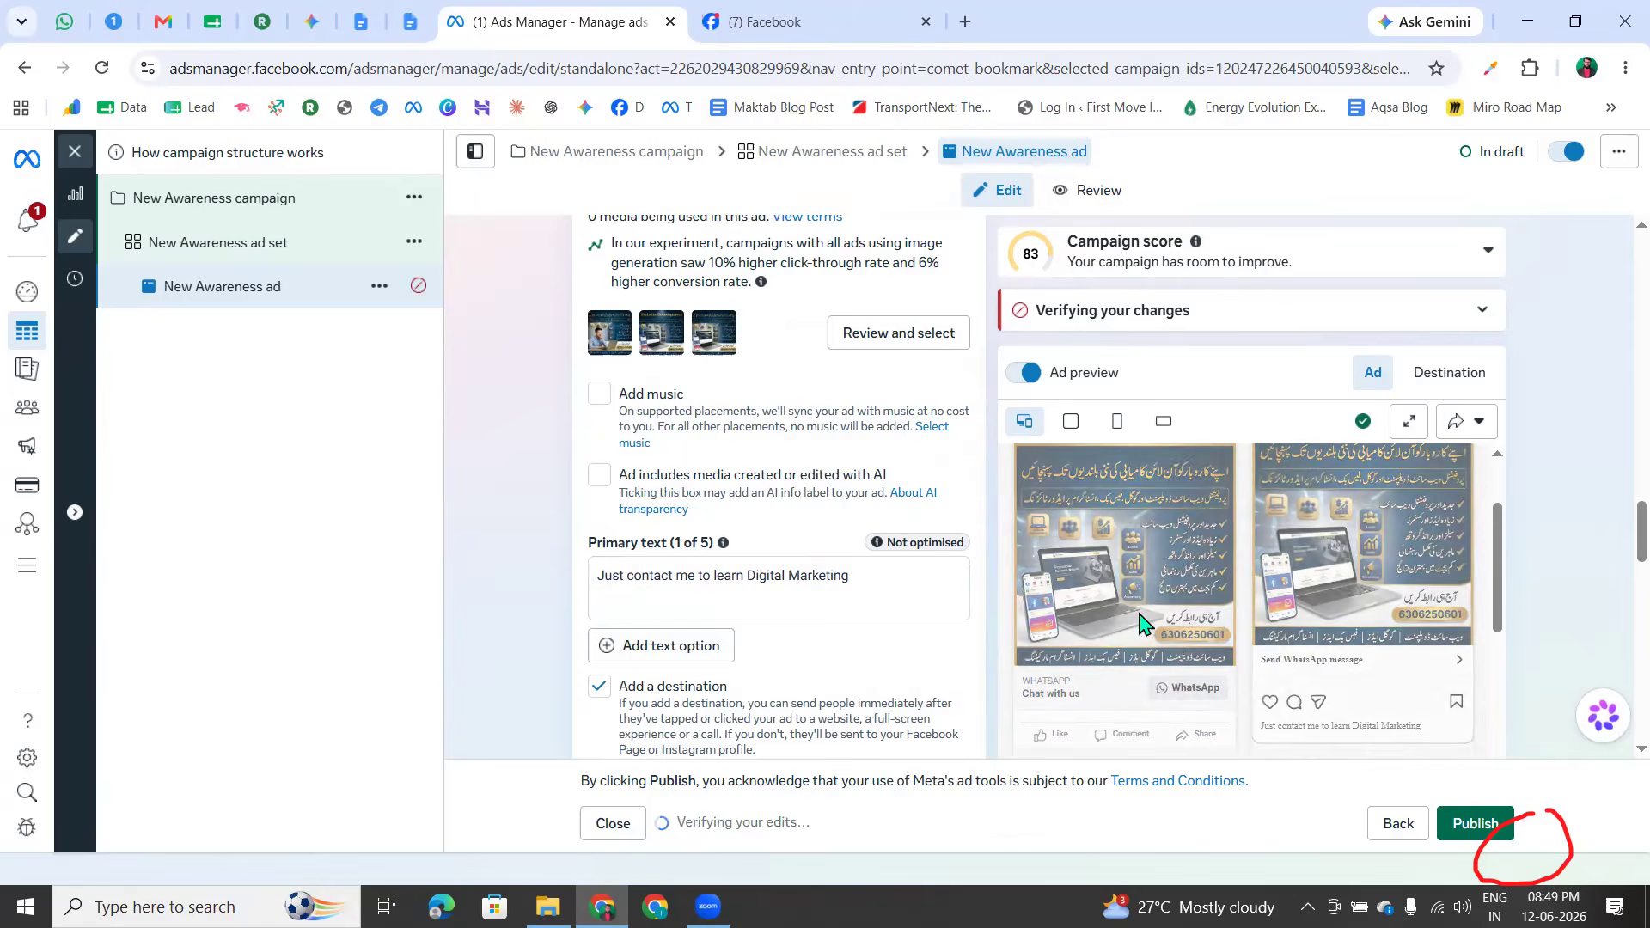
scroll(1109, 619, "up", 1)
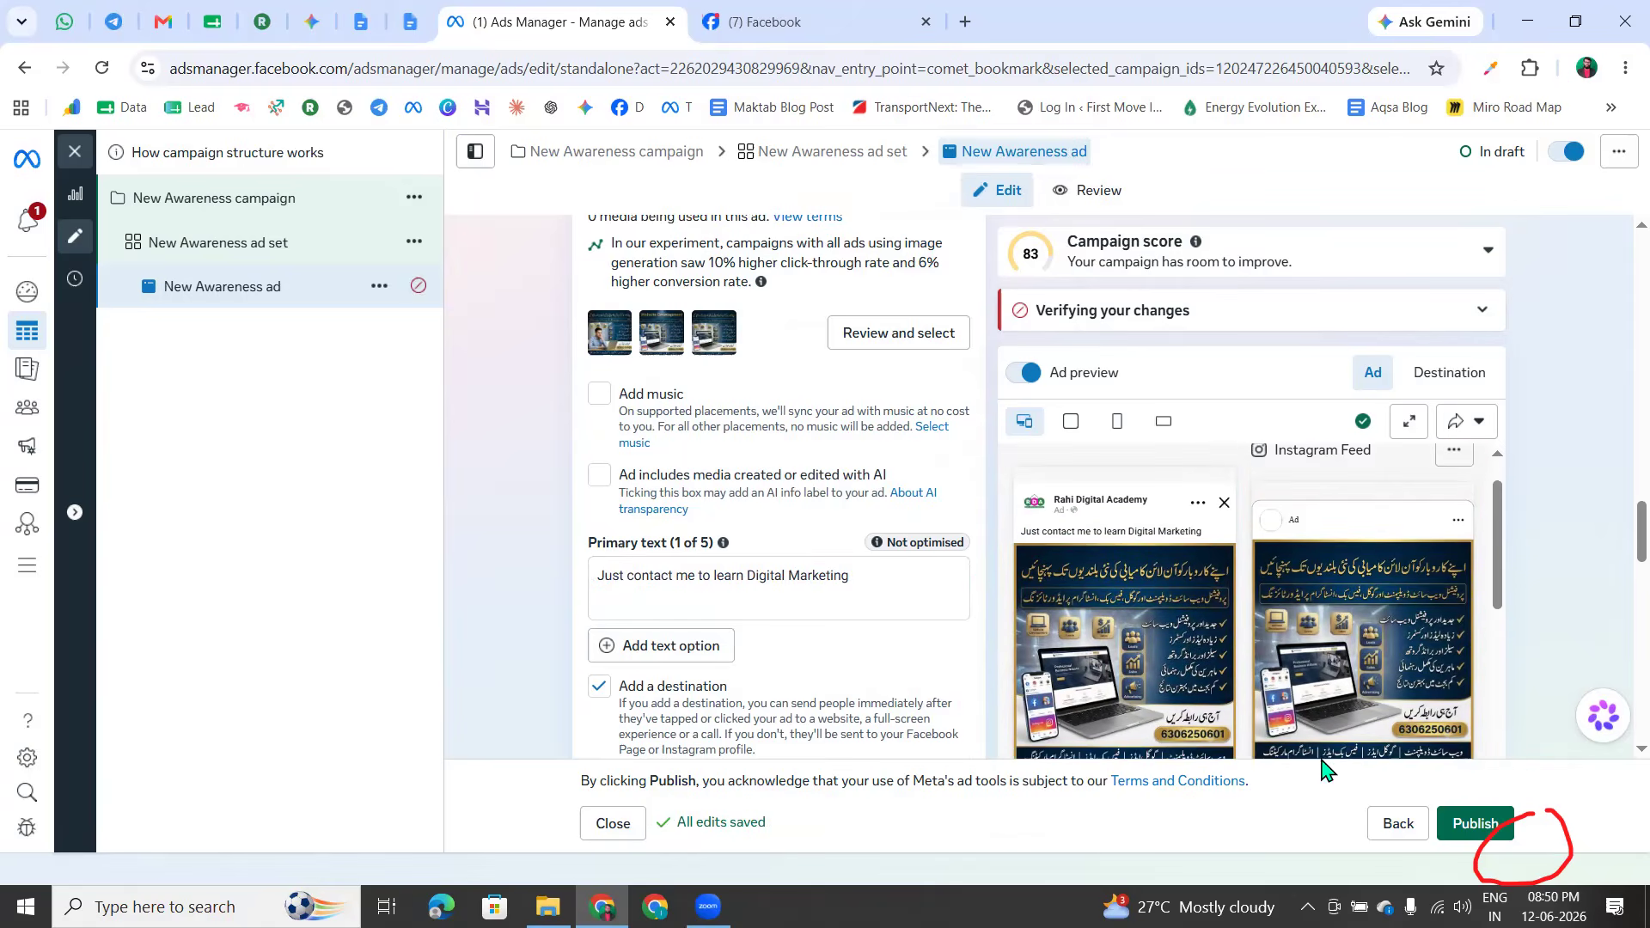
scroll(1120, 602, "down", 1)
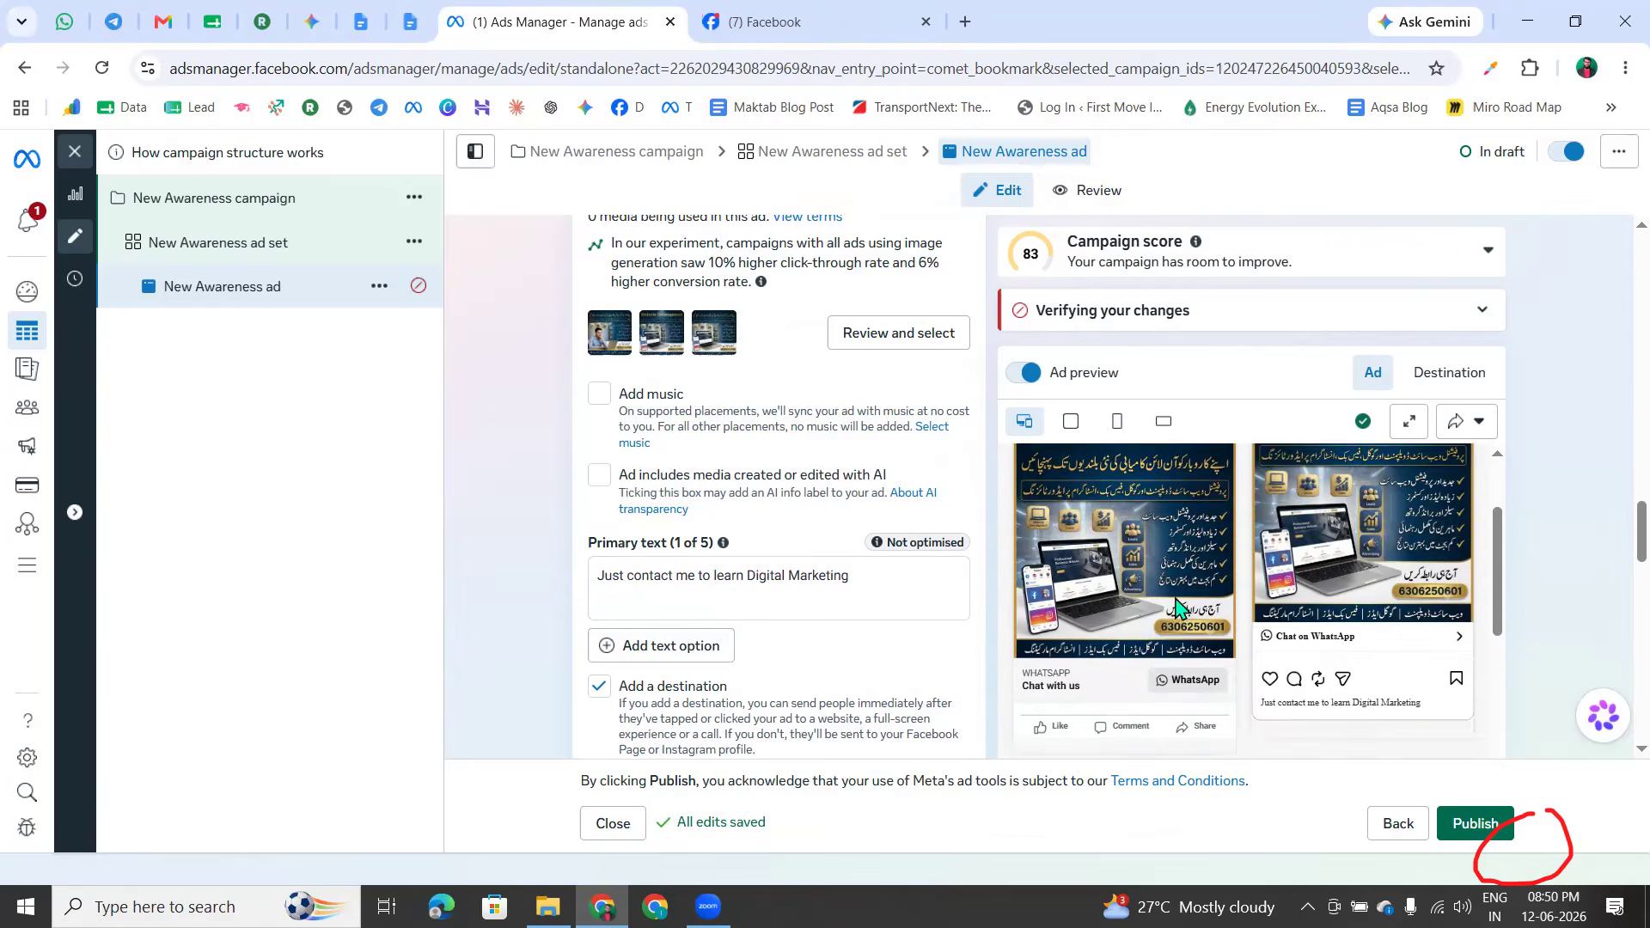
triple_click(778, 575)
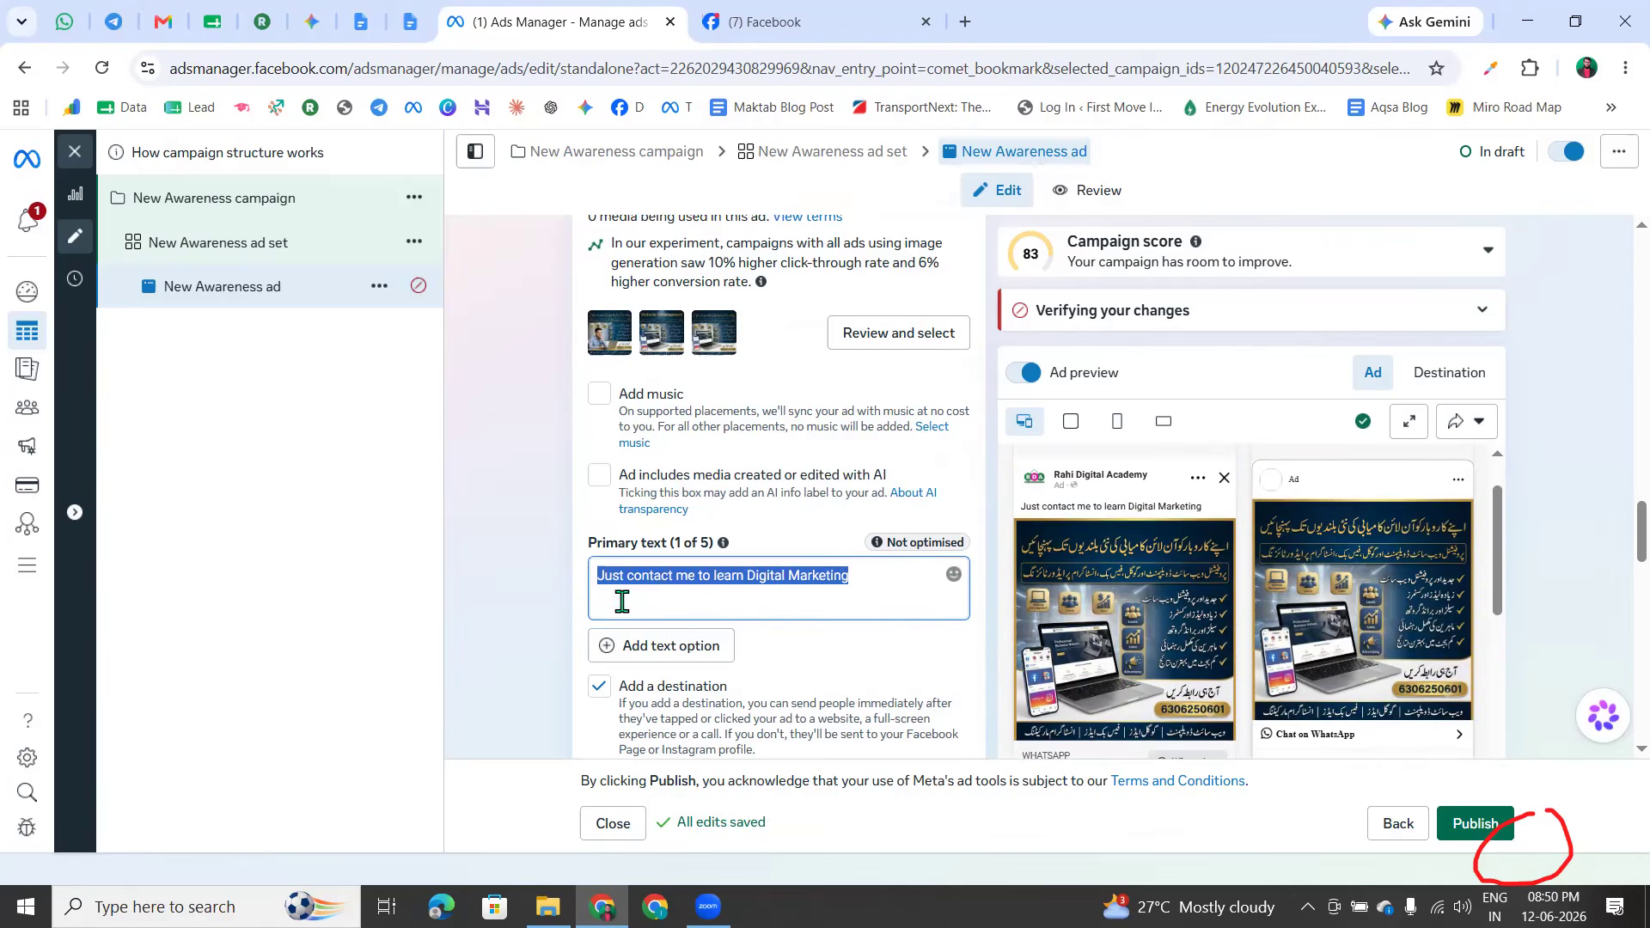
left_click(502, 610)
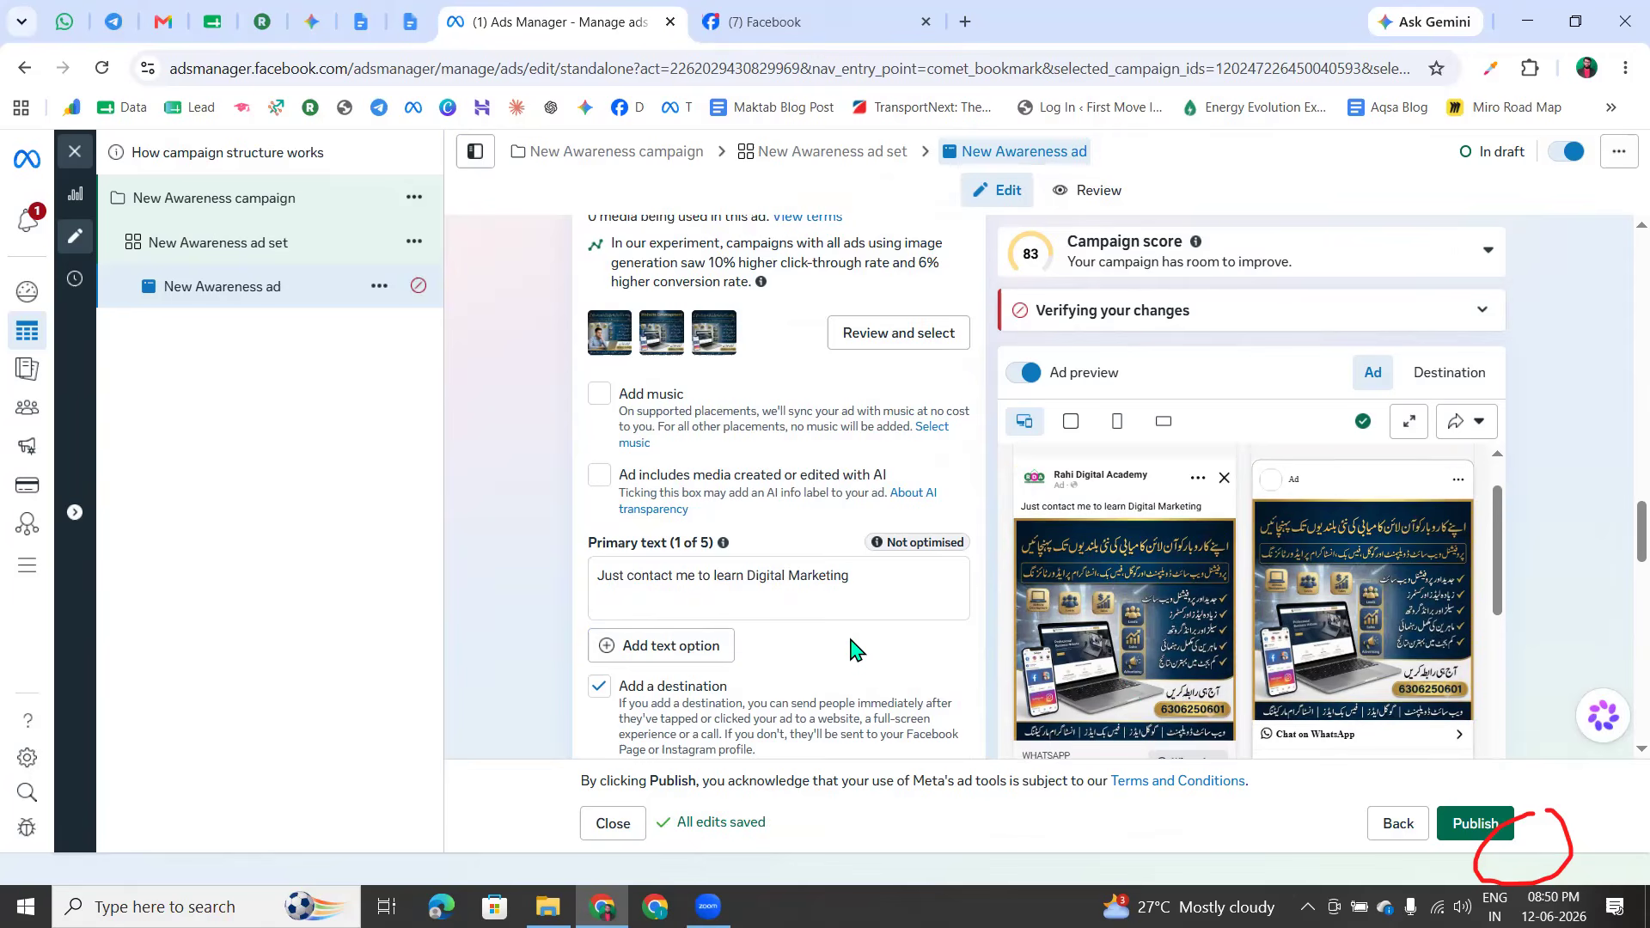
Turn off the ad's Add a destination option and check the ad preview without it
scroll(853, 651, "down", 3)
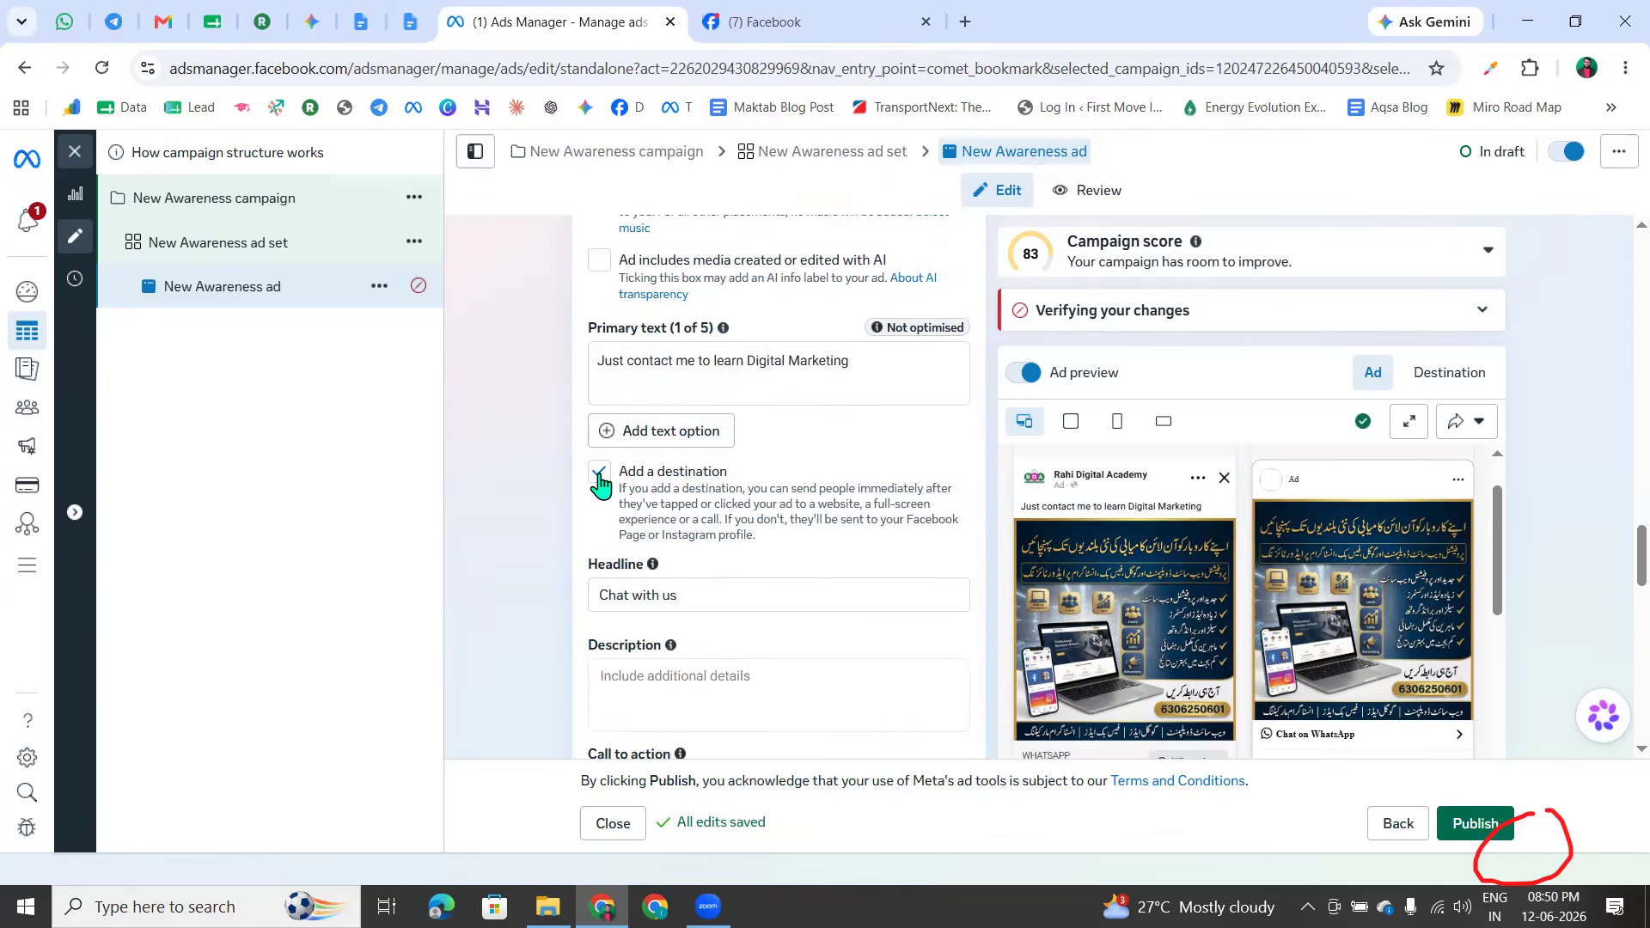
scroll(1112, 576, "down", 1)
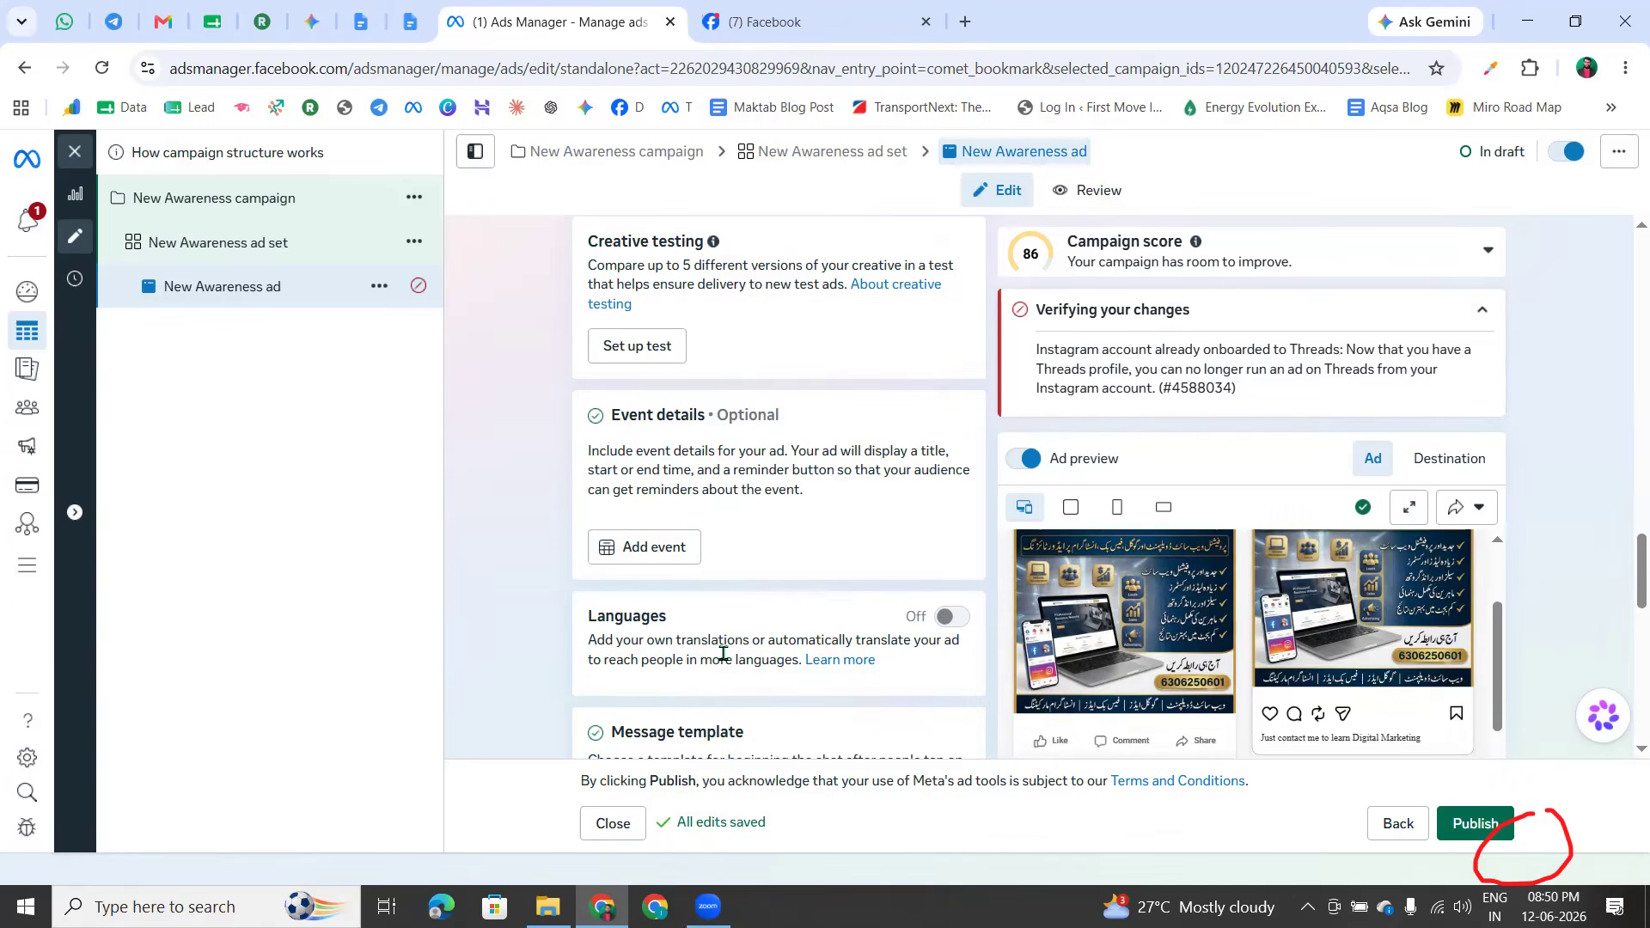
scroll(714, 644, "up", 3)
scroll(715, 645, "up", 1)
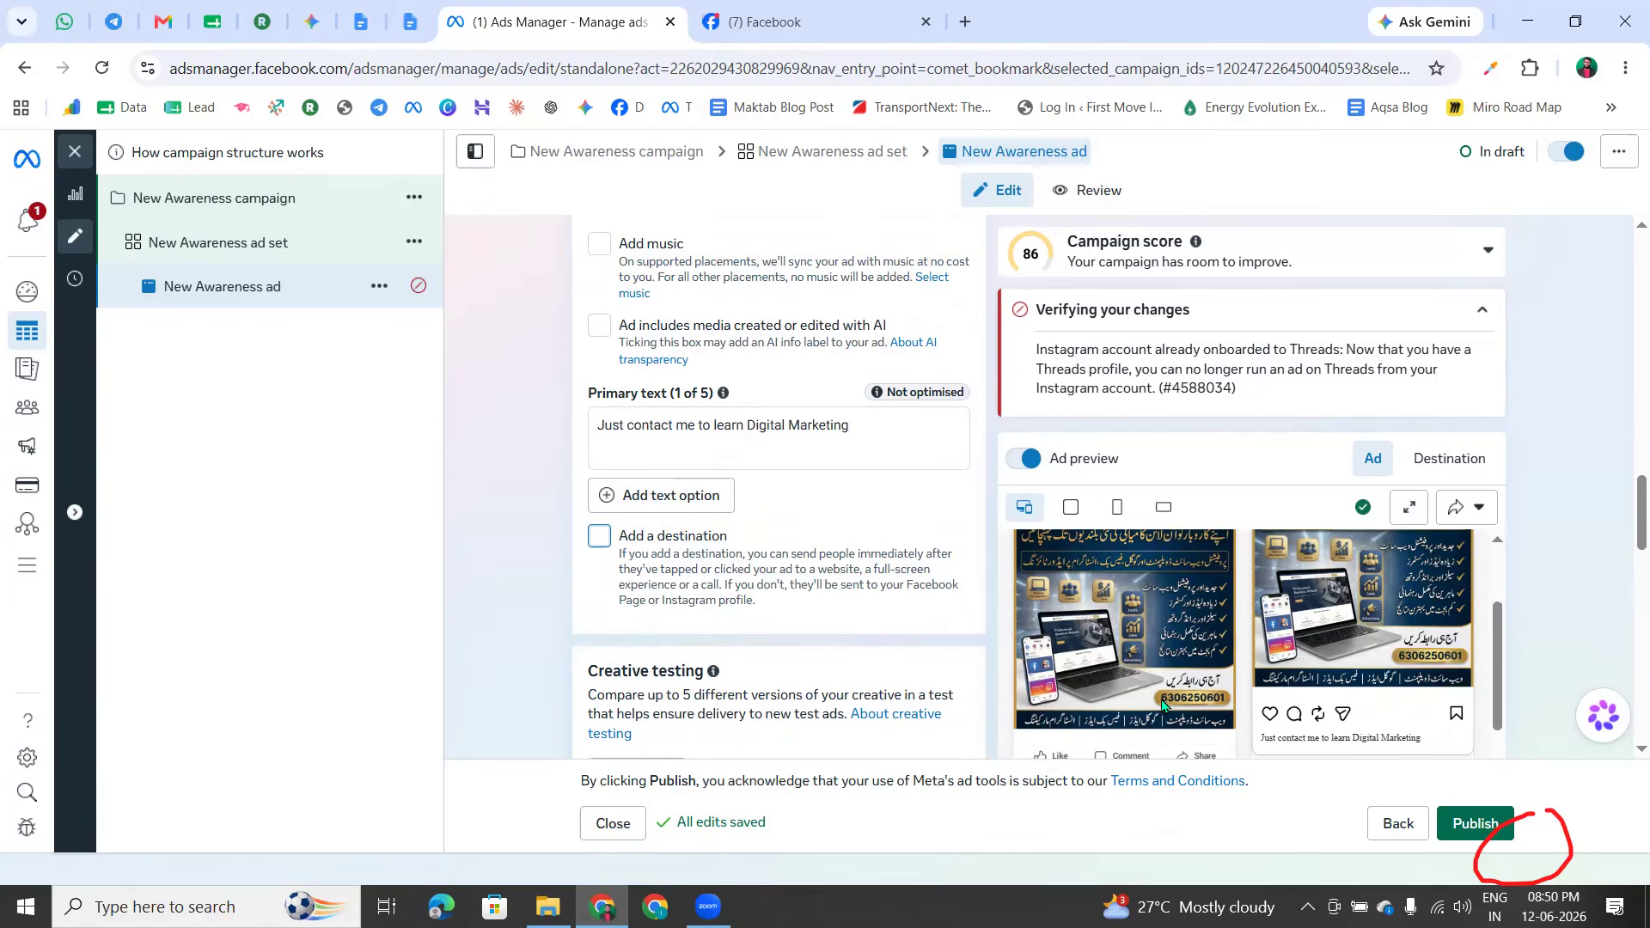
Turn the Add a destination option back on and check the headline and WhatsApp link in the previews
left_click(600, 536)
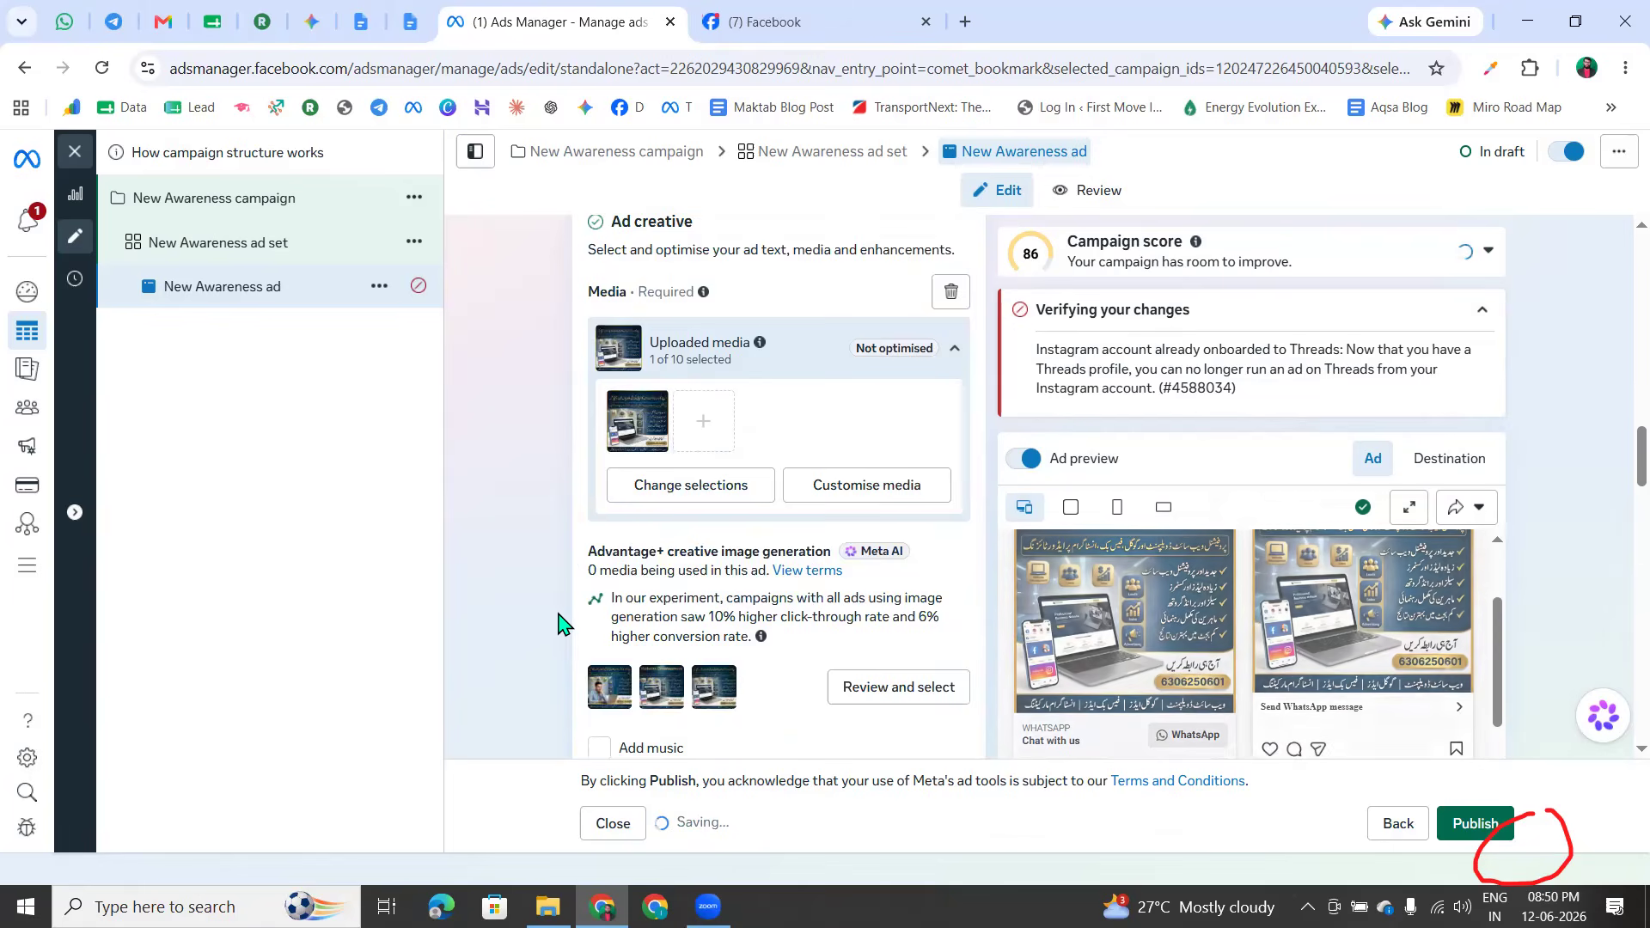
scroll(557, 623, "down", 2)
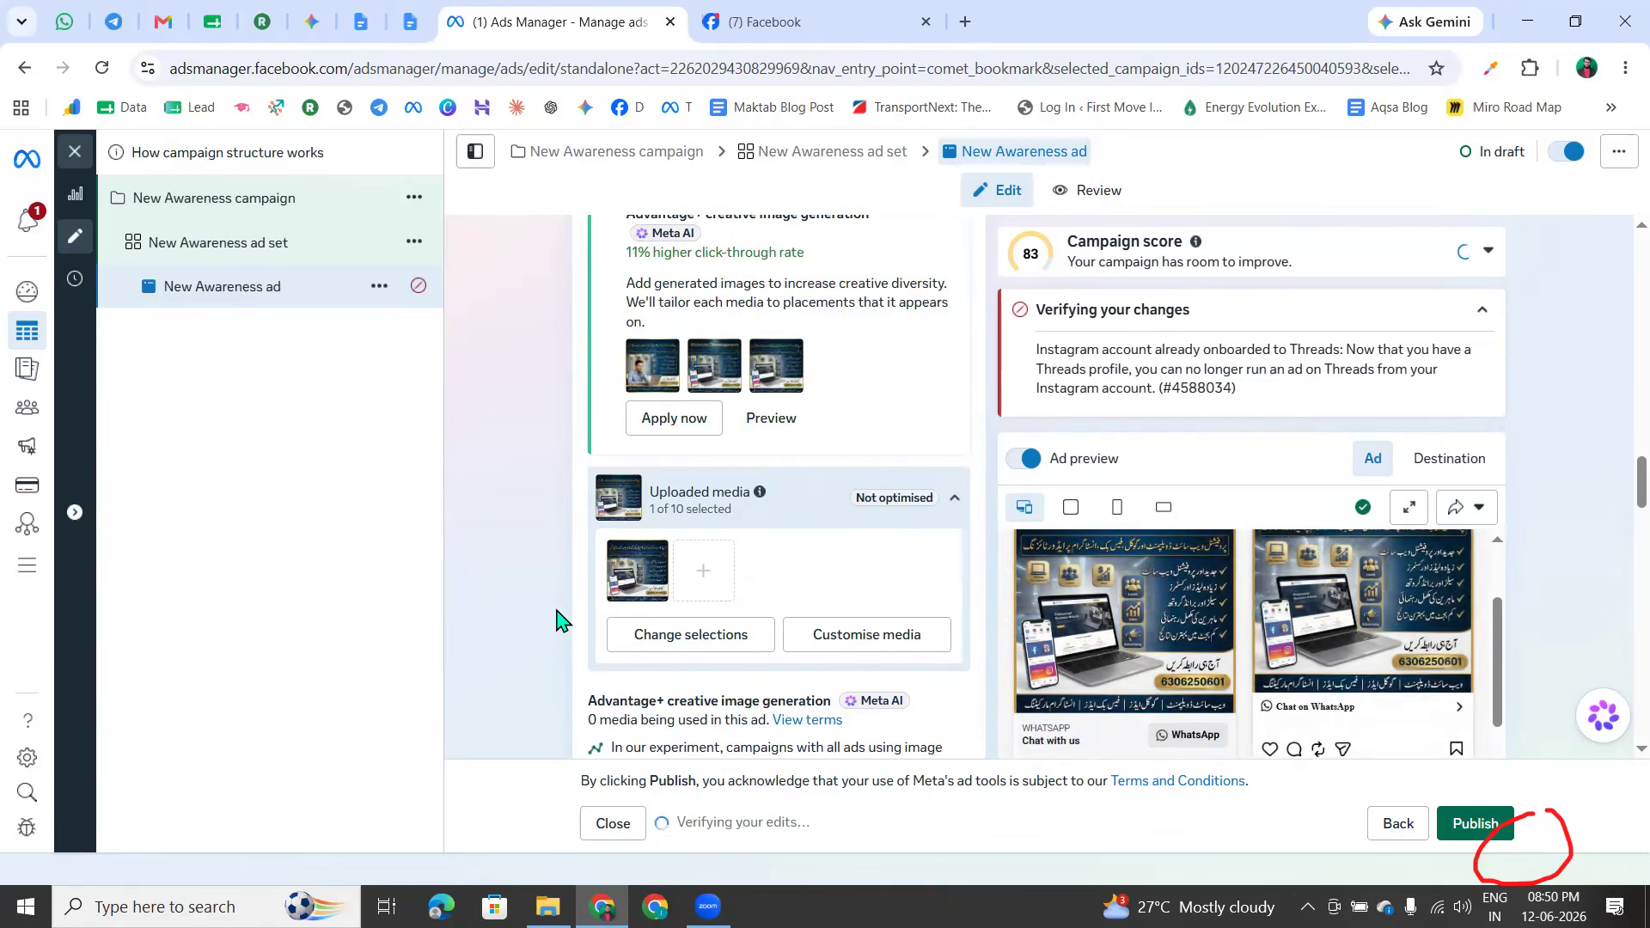
scroll(658, 624, "down", 4)
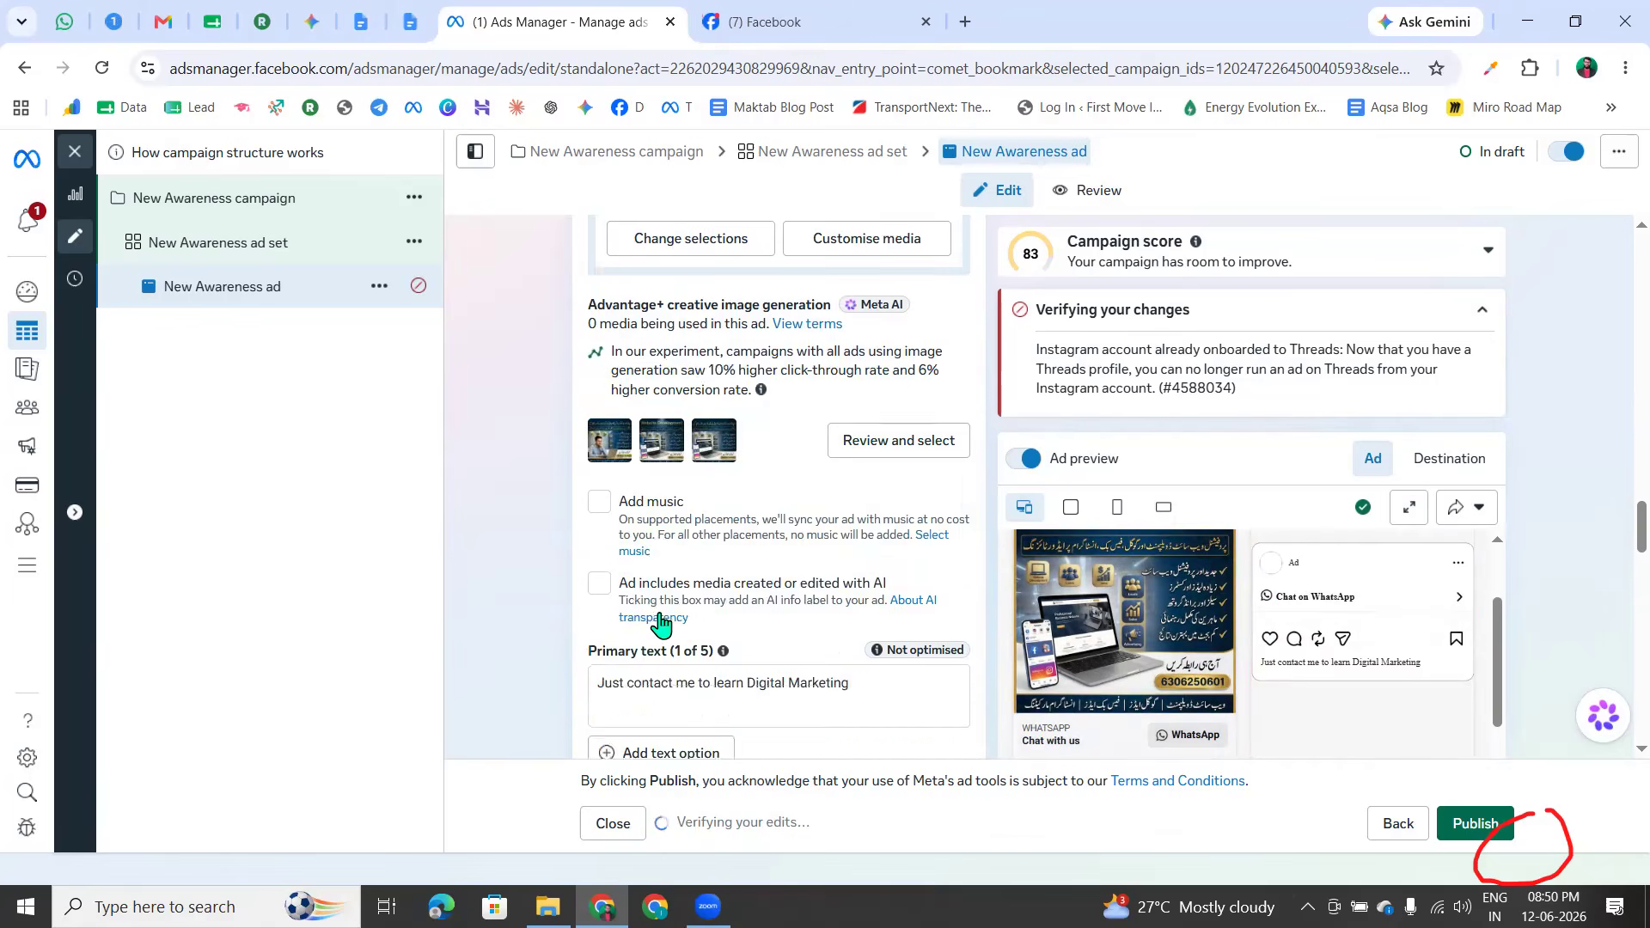
scroll(660, 624, "down", 3)
scroll(671, 671, "down", 1)
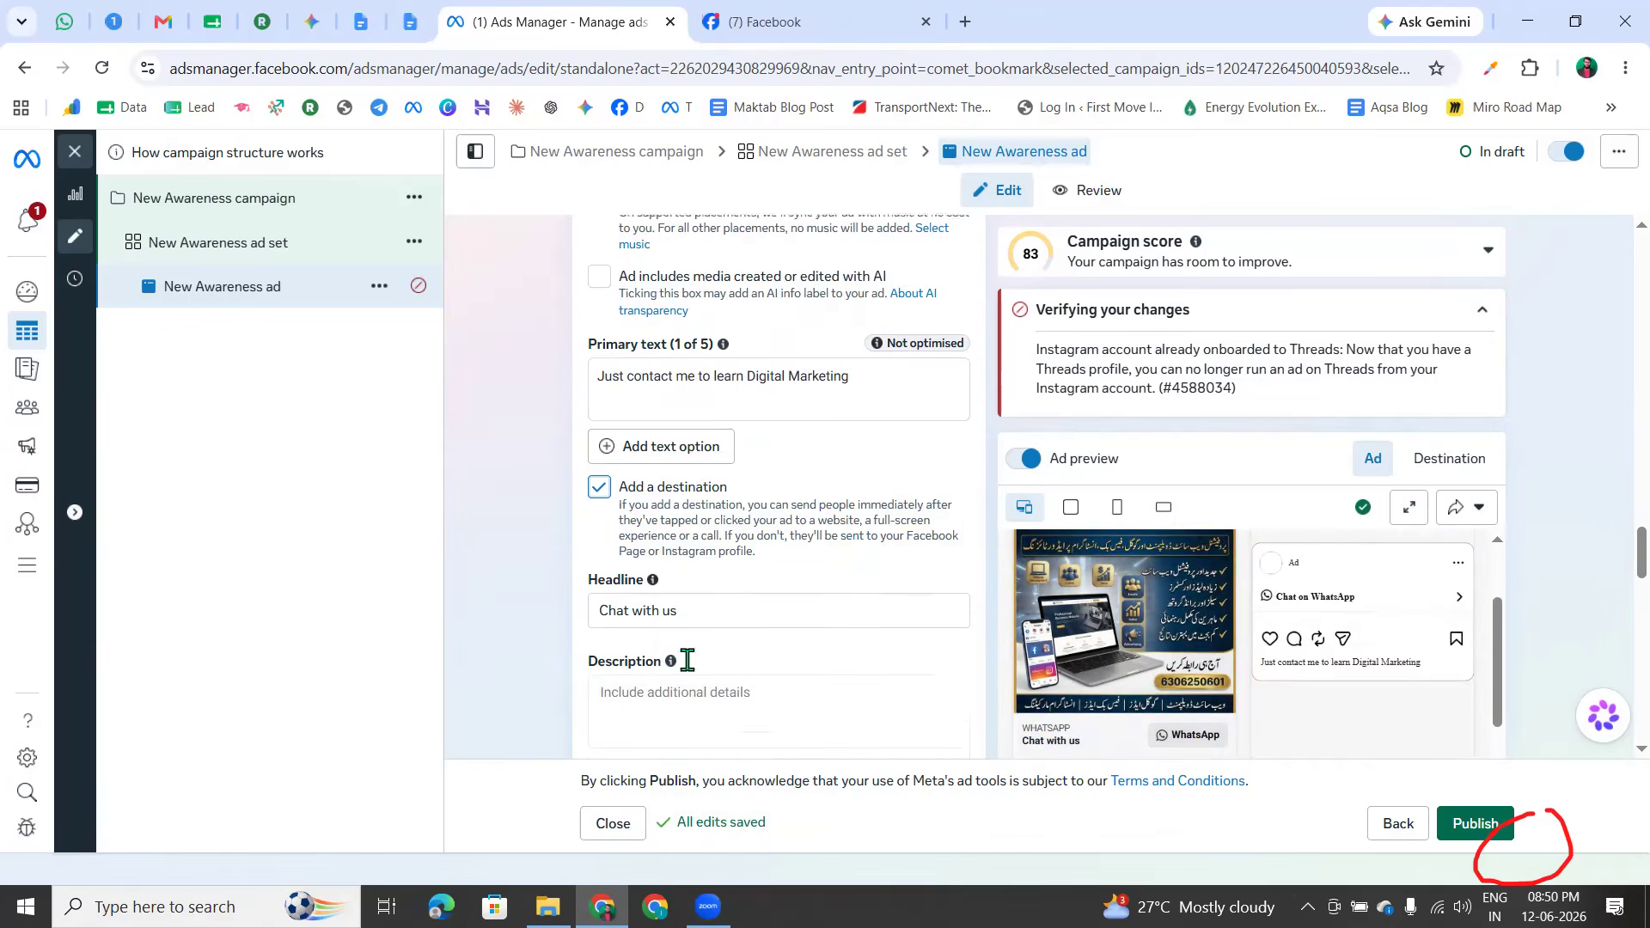
scroll(687, 660, "down", 1)
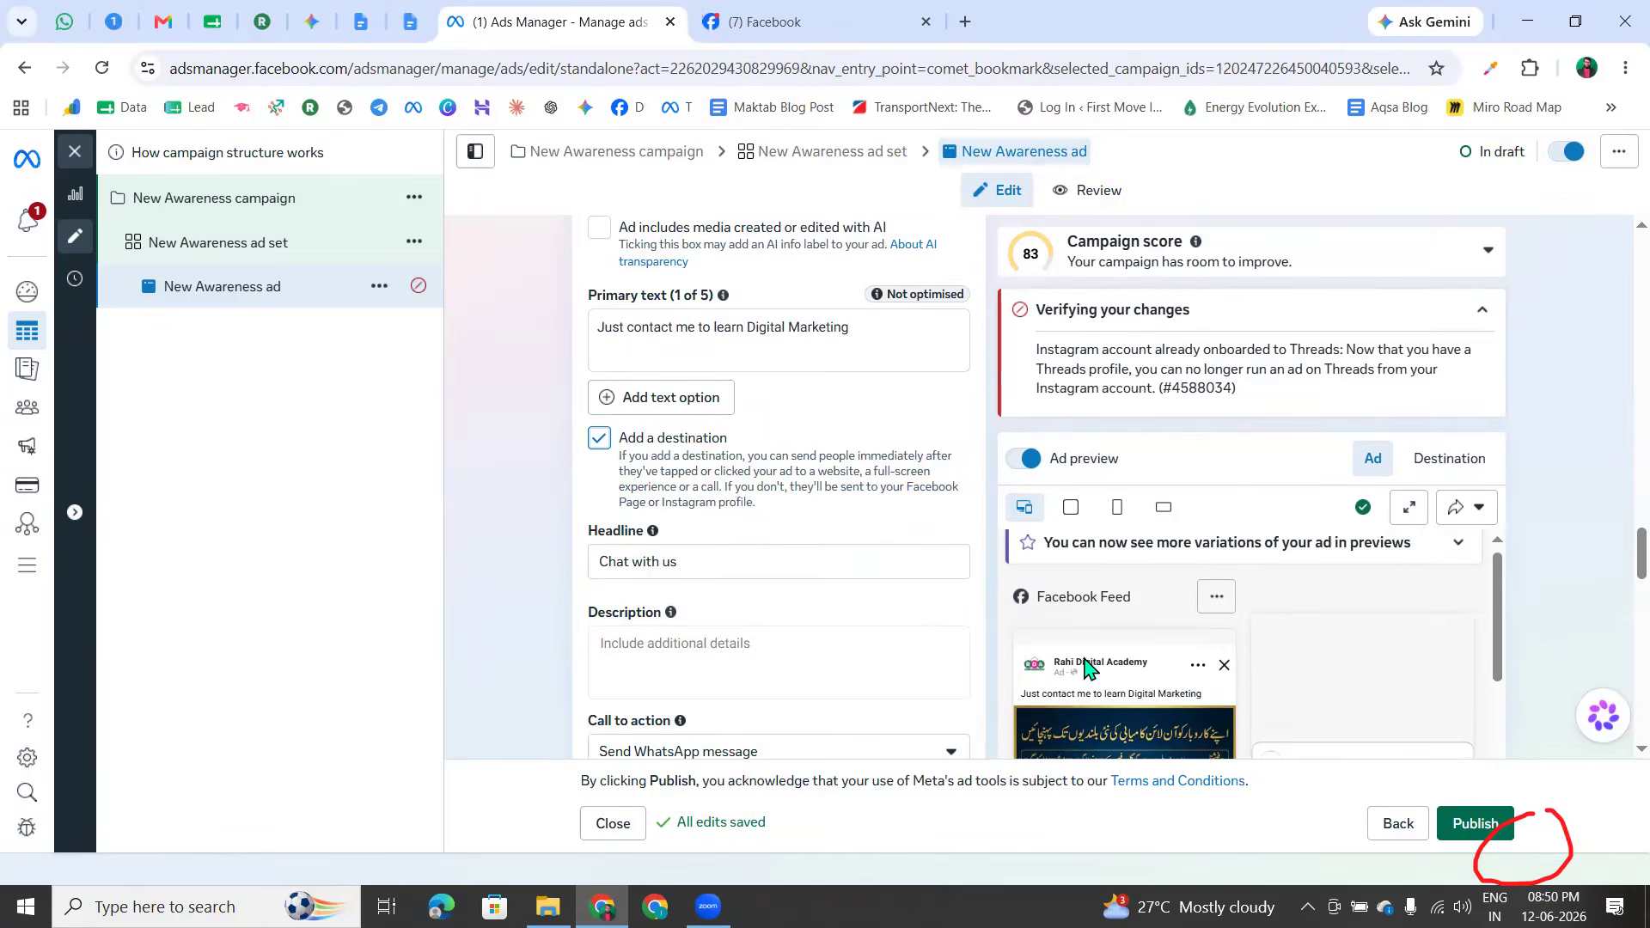
scroll(1274, 705, "down", 3)
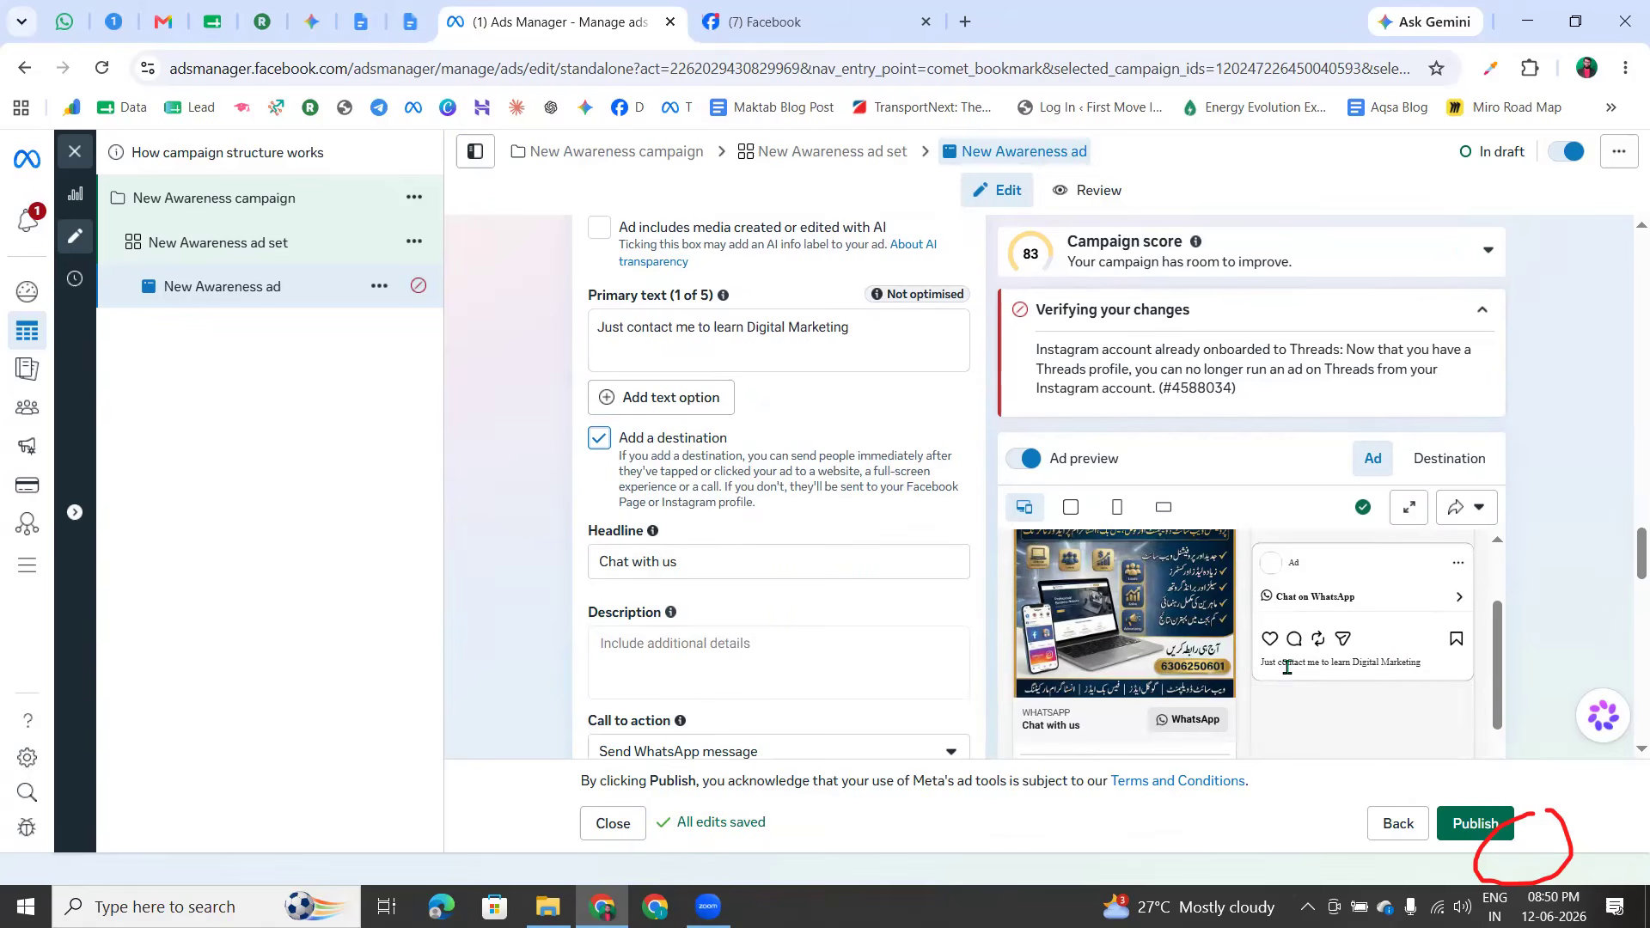
Replace the ad's headline with "Now Go"
scroll(1345, 666, "down", 1)
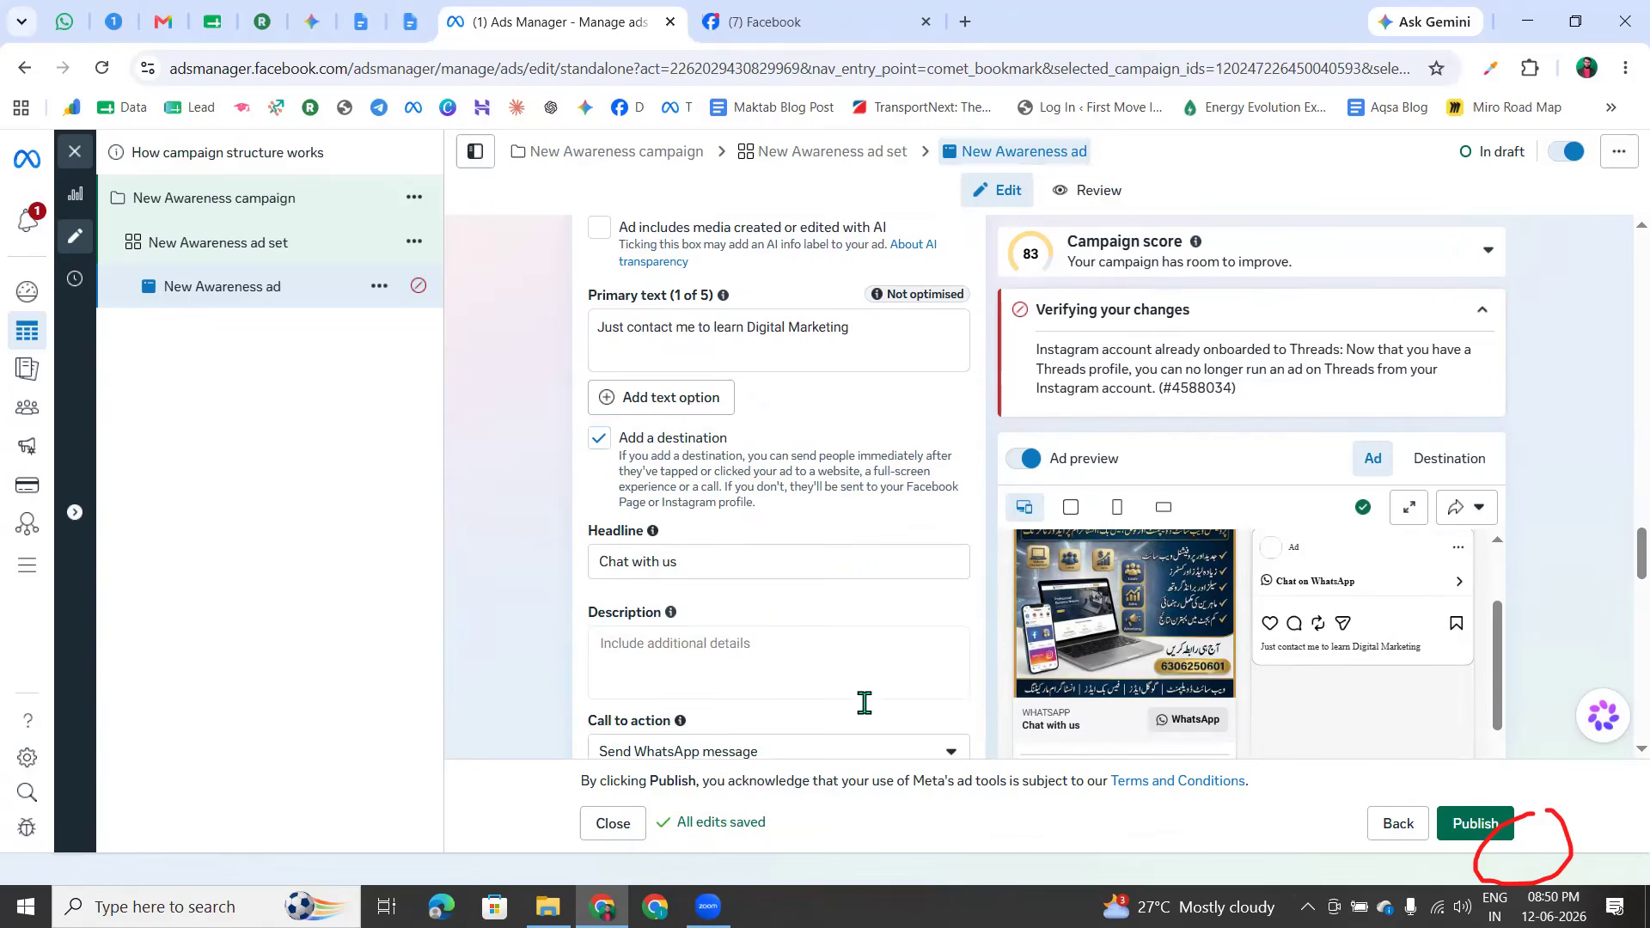
scroll(1123, 740, "down", 1)
scroll(1123, 739, "down", 3)
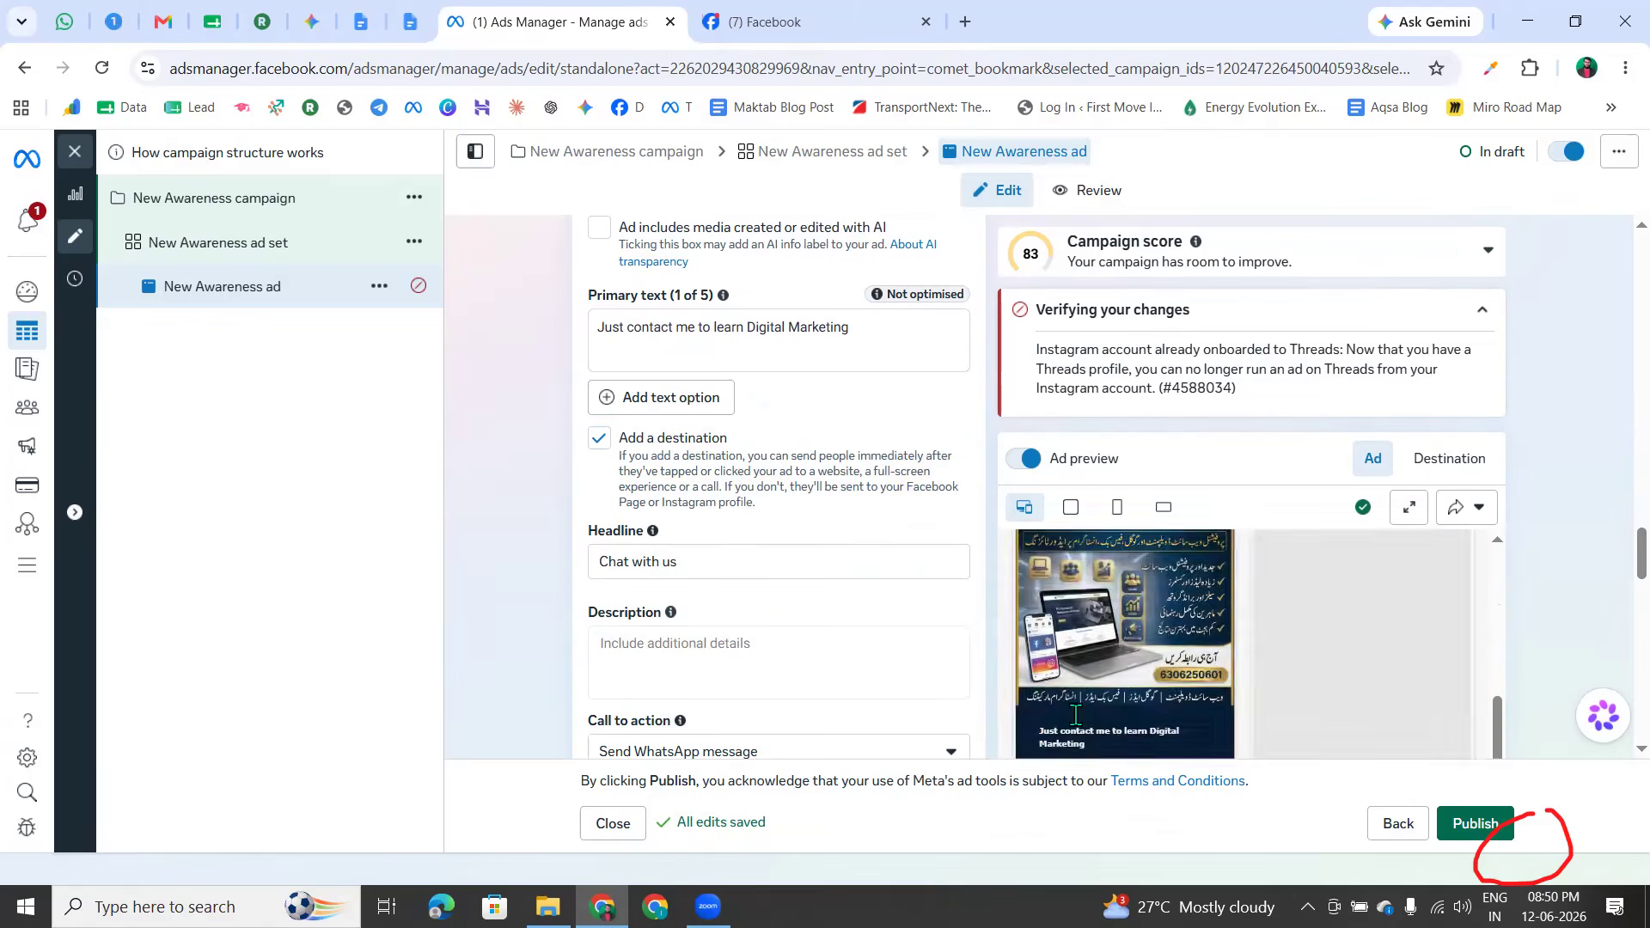
mouse_move(660, 622)
triple_click(637, 562)
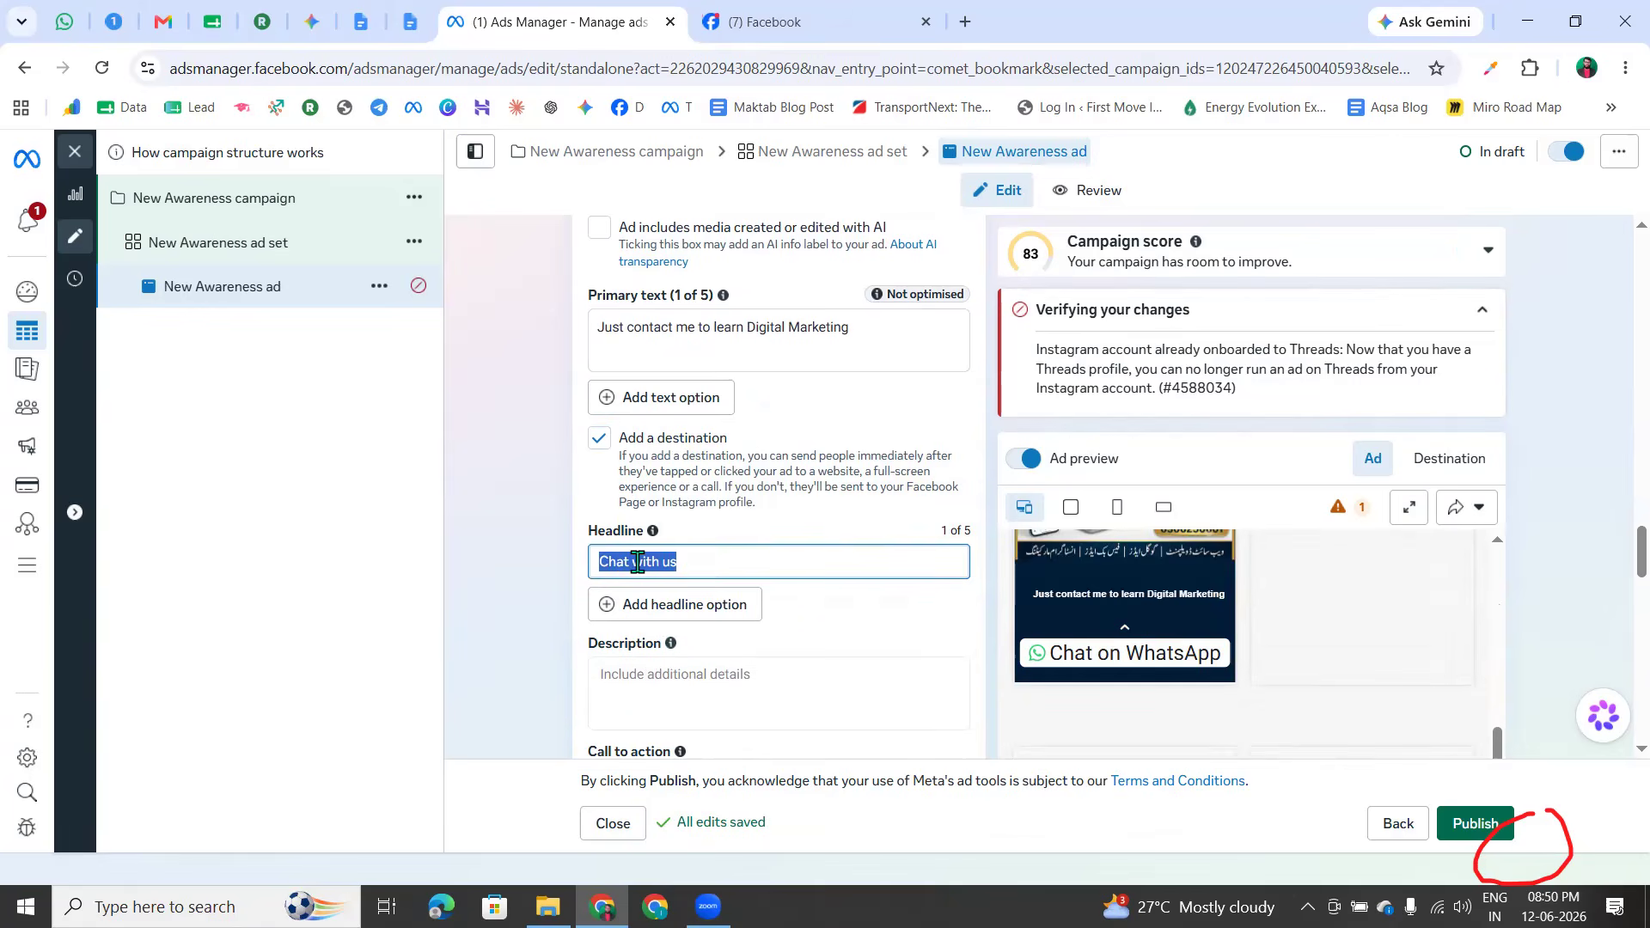
key("BackSpace")
type("Co")
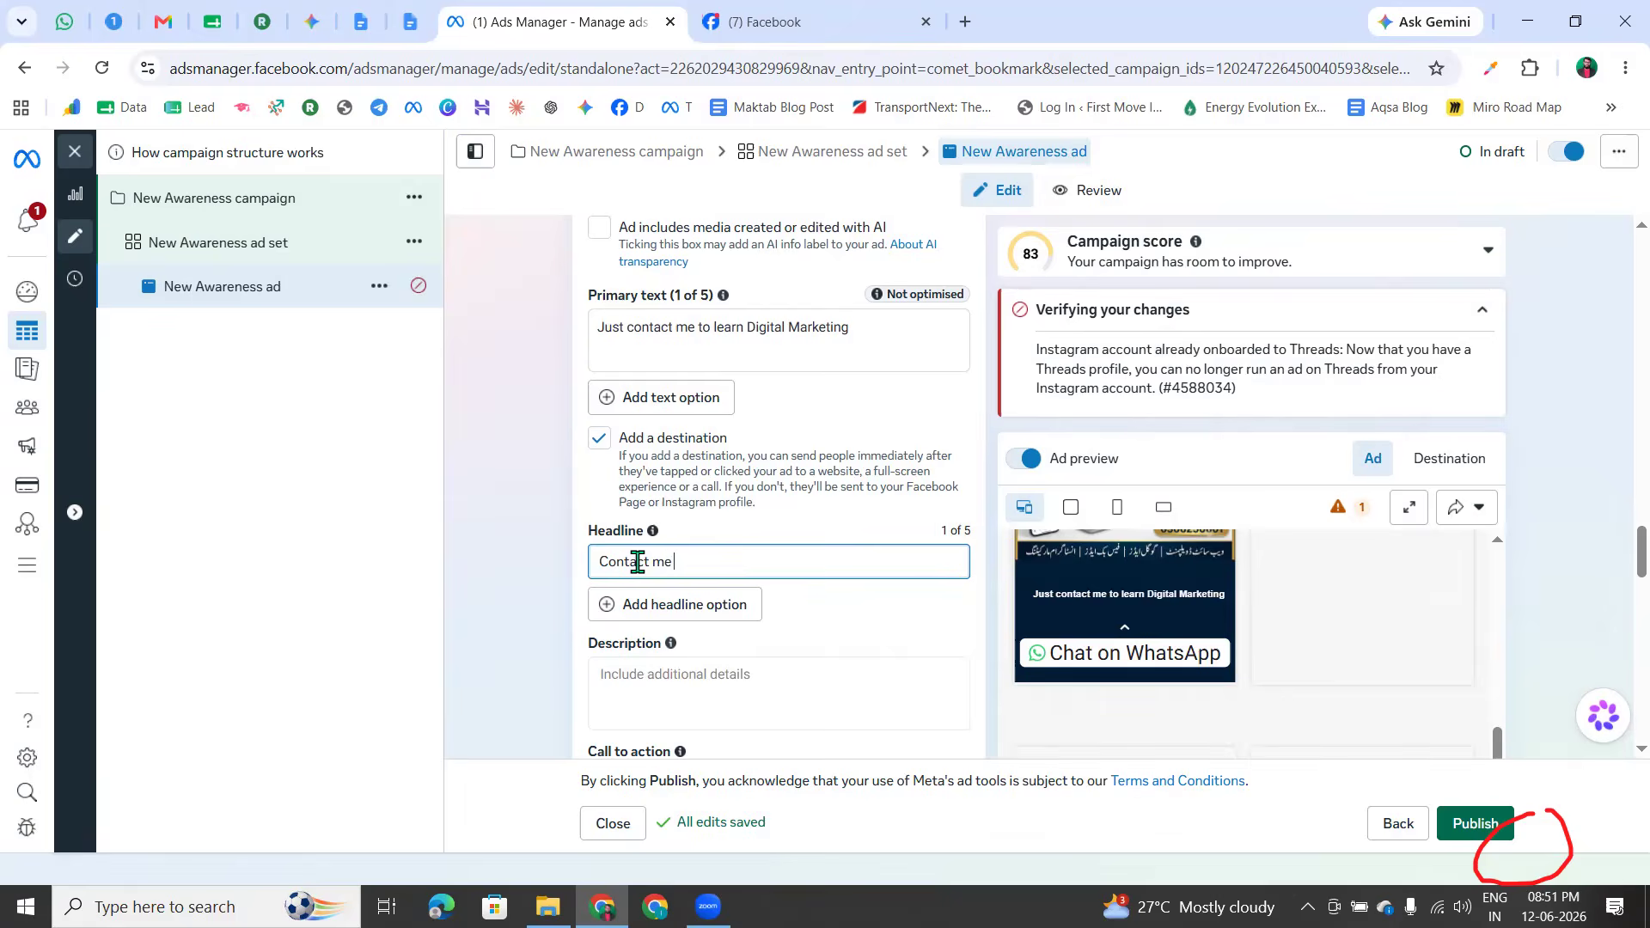
type("ntact me")
key("BackSpace")
key("BackSpace")
key("BackSpace")
key("BackSpace")
key("BackSpace")
key("BackSpace")
key("BackSpace")
key("BackSpace")
key("BackSpace")
key("BackSpace")
type("Now")
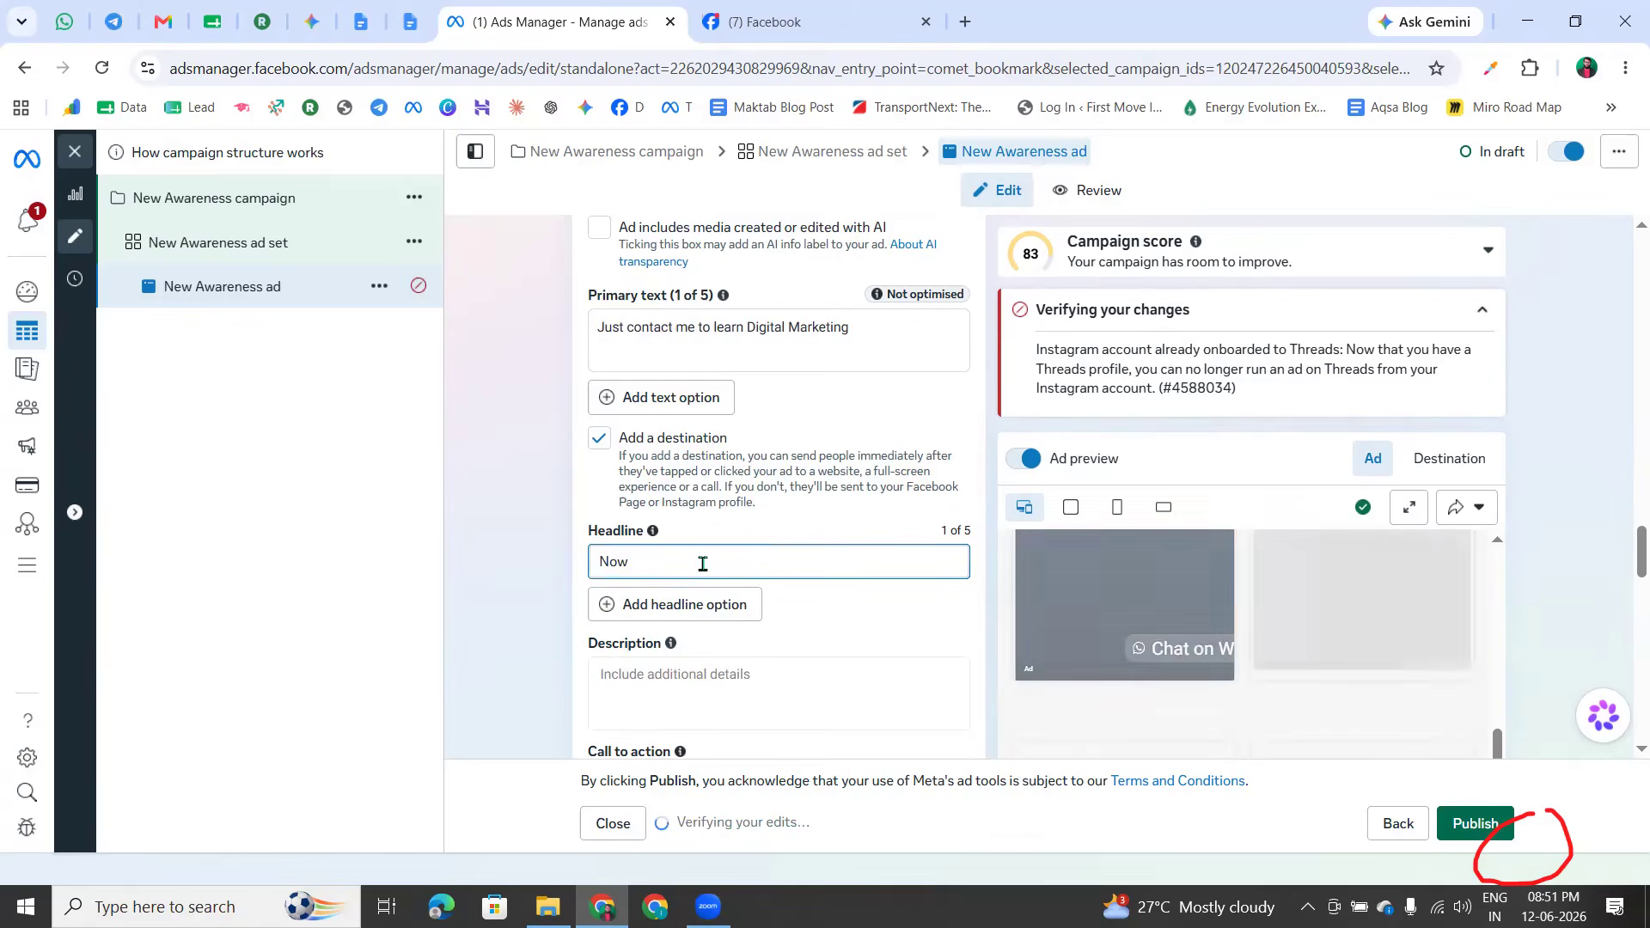
type(" Go")
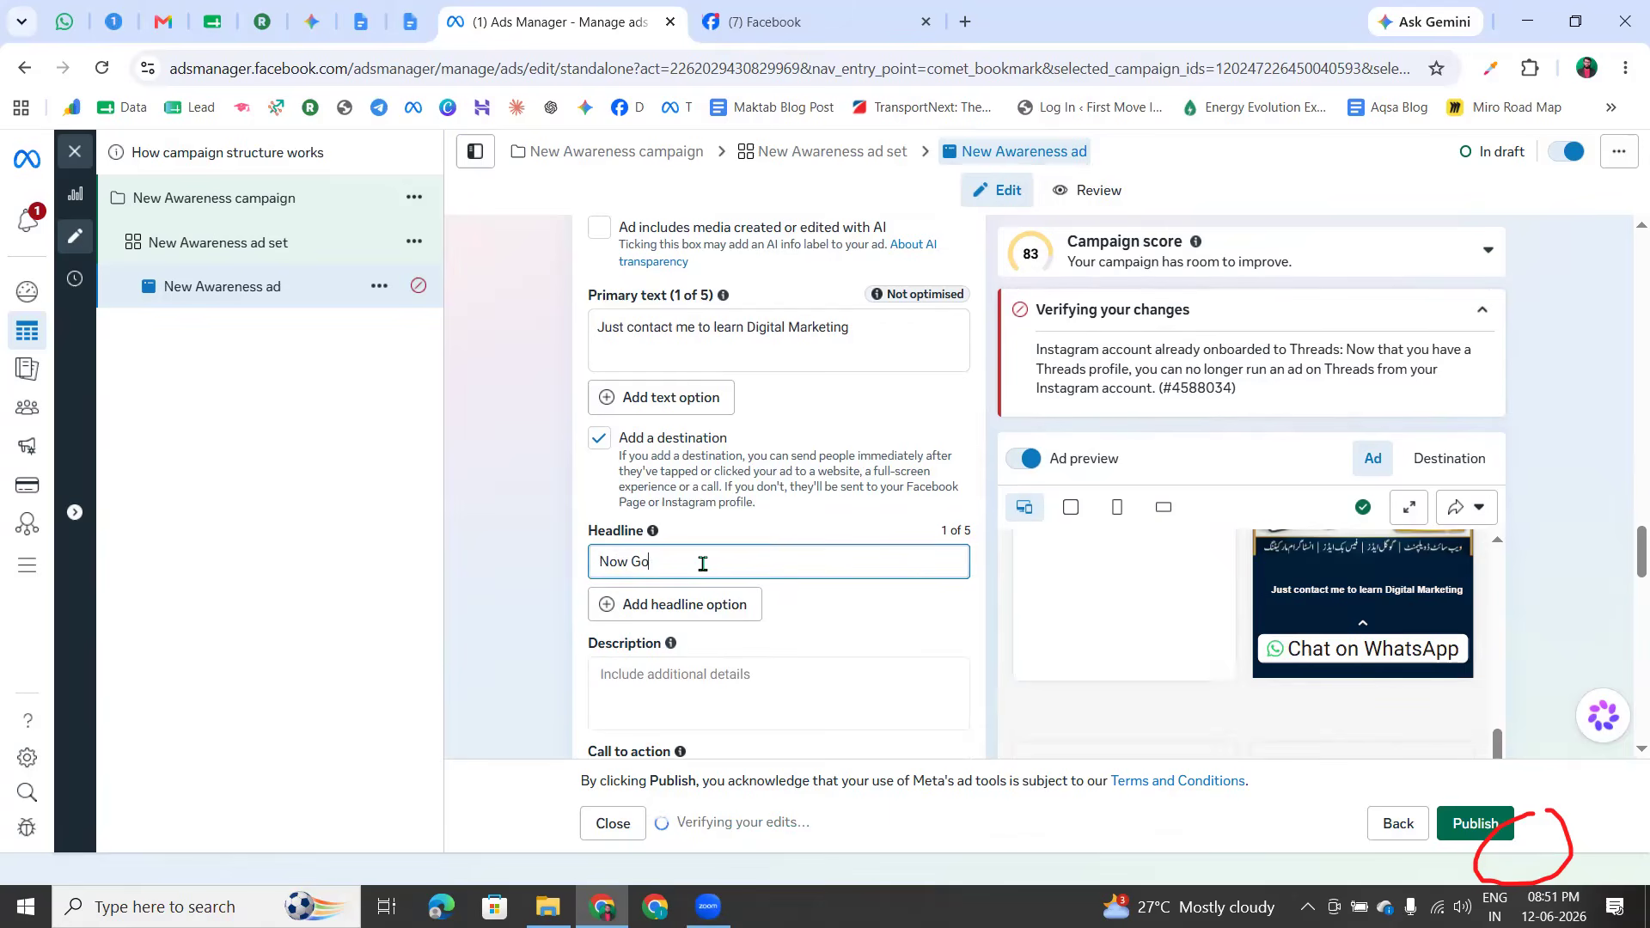
type(" lo")
key("BackSpace")
key("BackSpace")
key("BackSpace")
key("BackSpace")
key("BackSpace")
type("Wh")
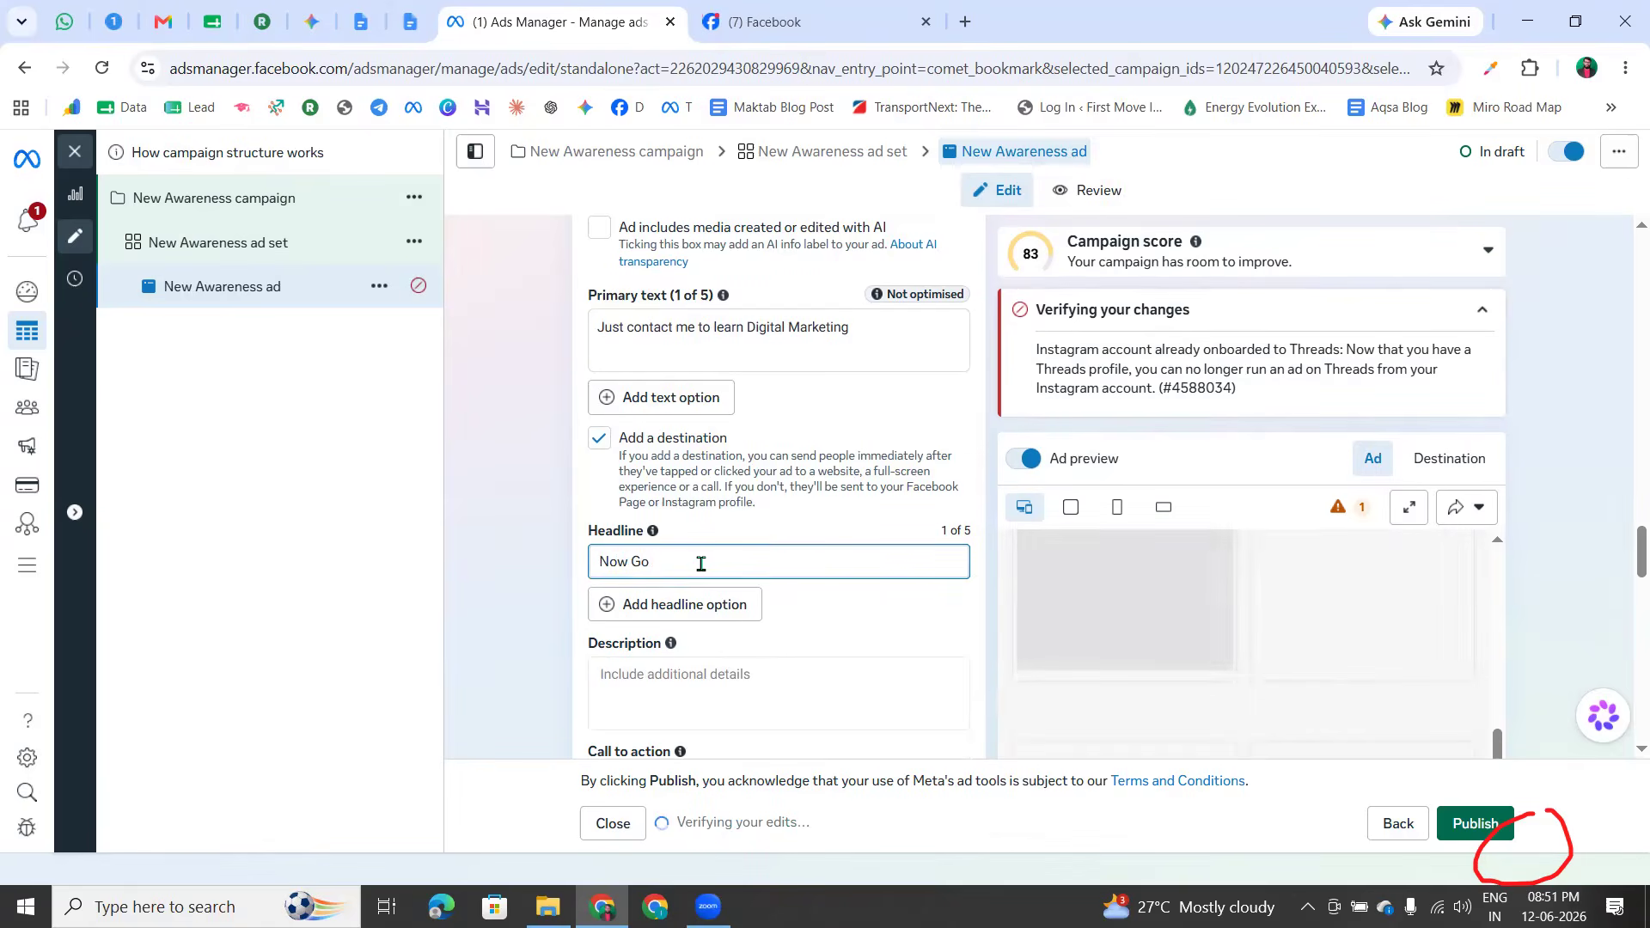
left_click(557, 594)
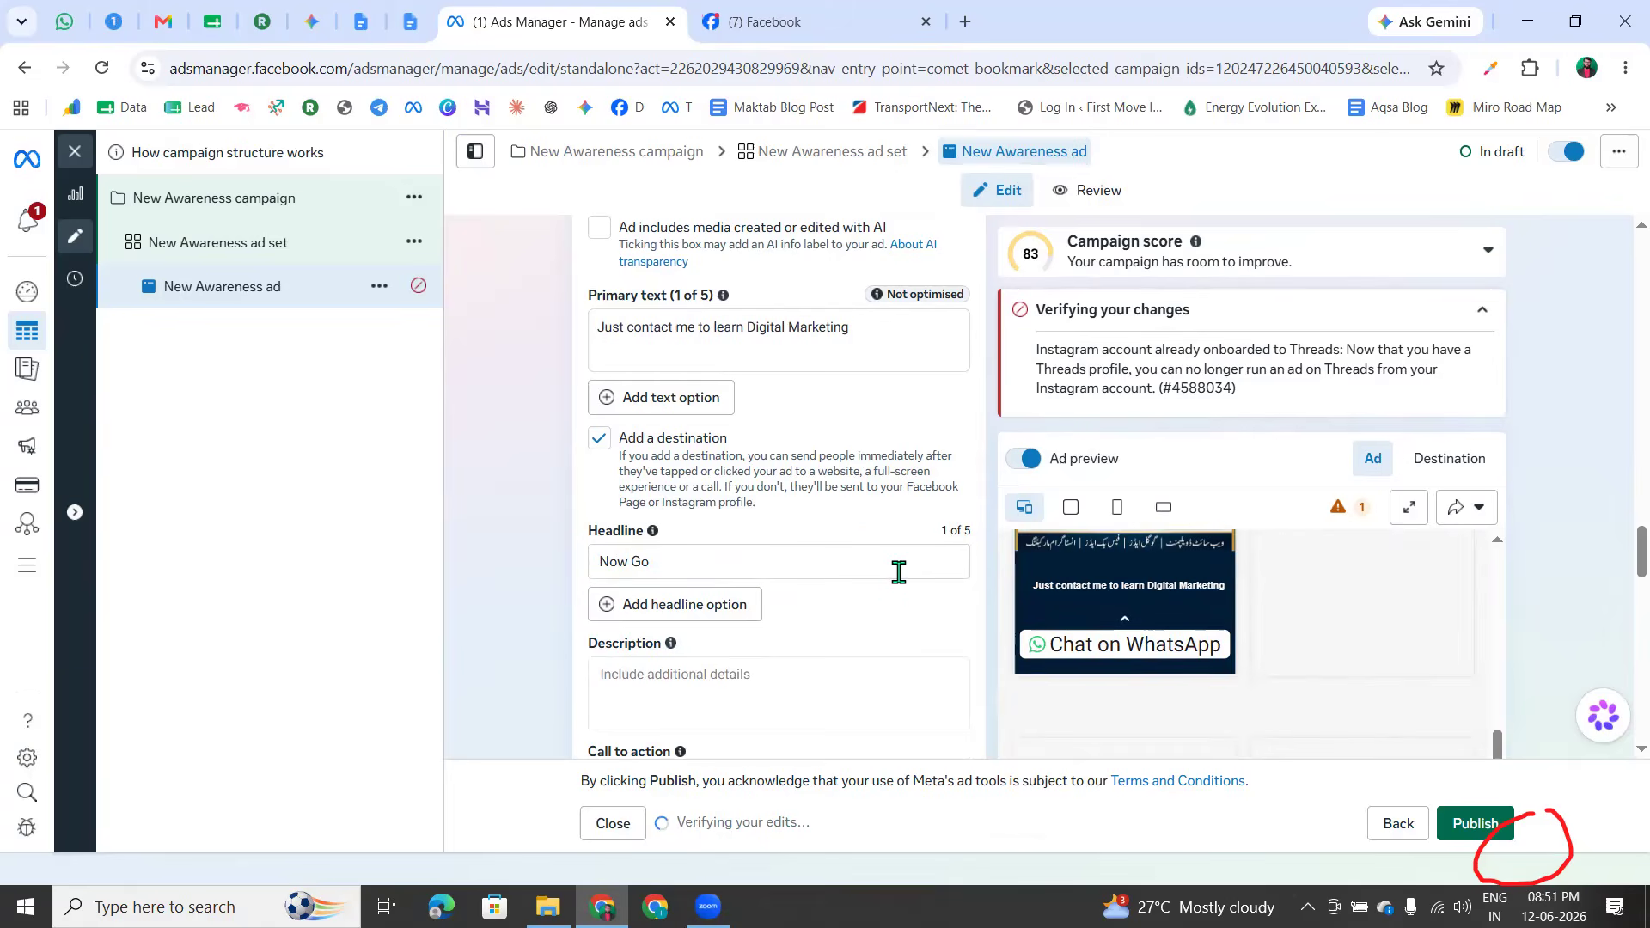
Replace the ad's headline with "Free to learn" and check it in the Facebook feed preview
triple_click(731, 559)
key("BackSpace")
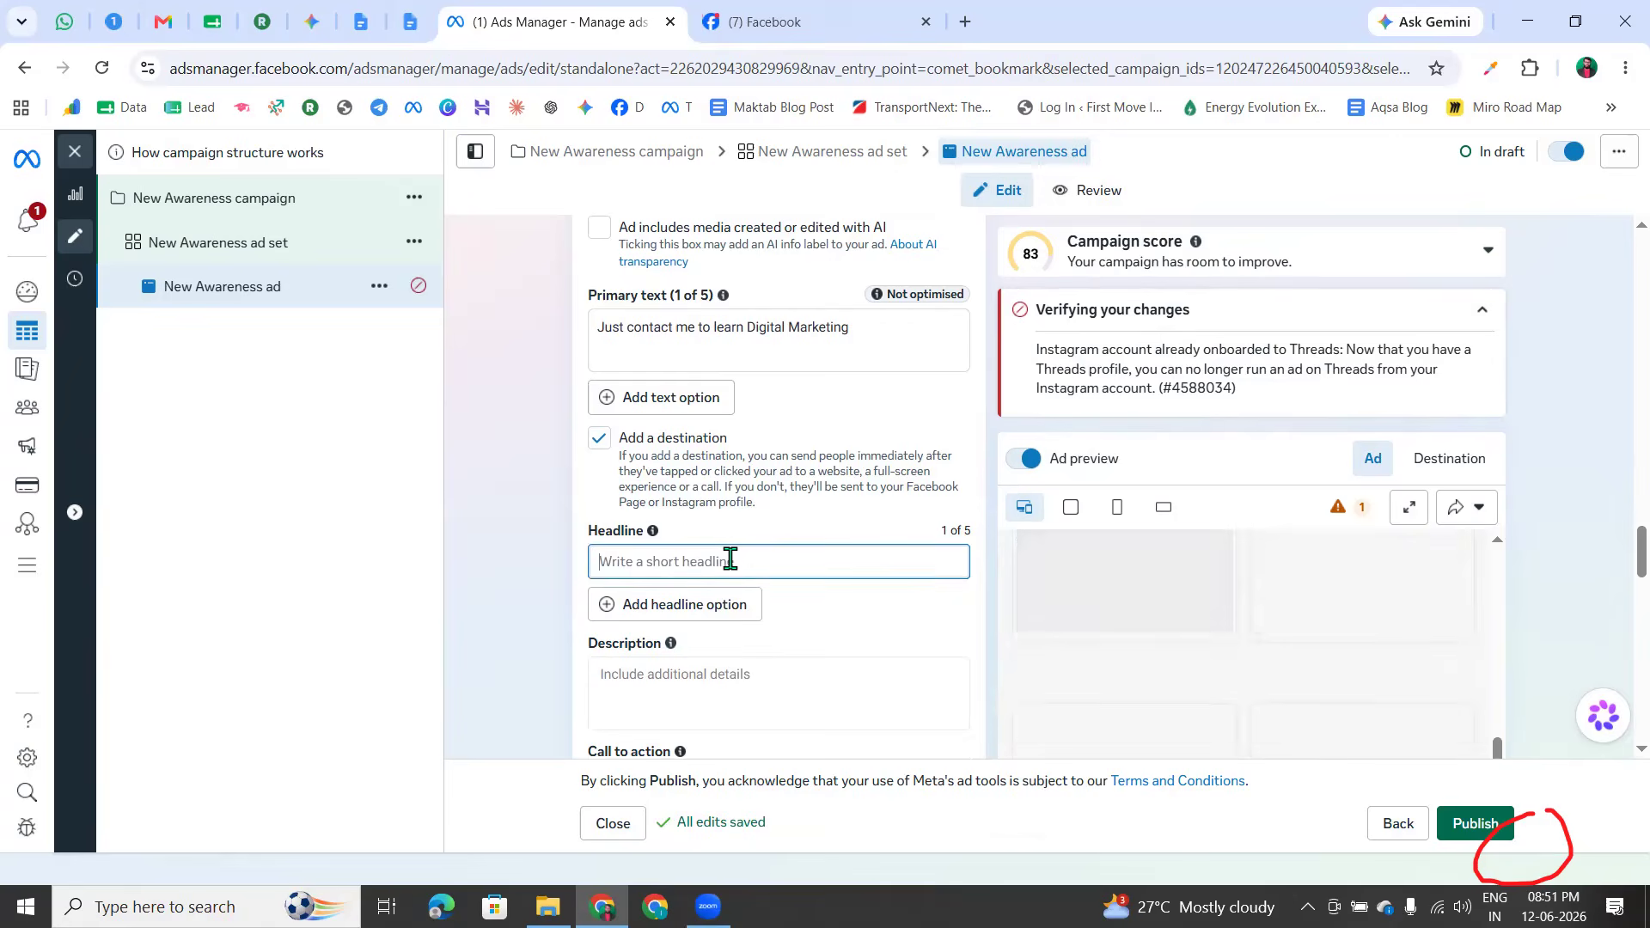
type("FR")
key("BackSpace")
key("BackSpace")
key("BackSpace")
key("BackSpace")
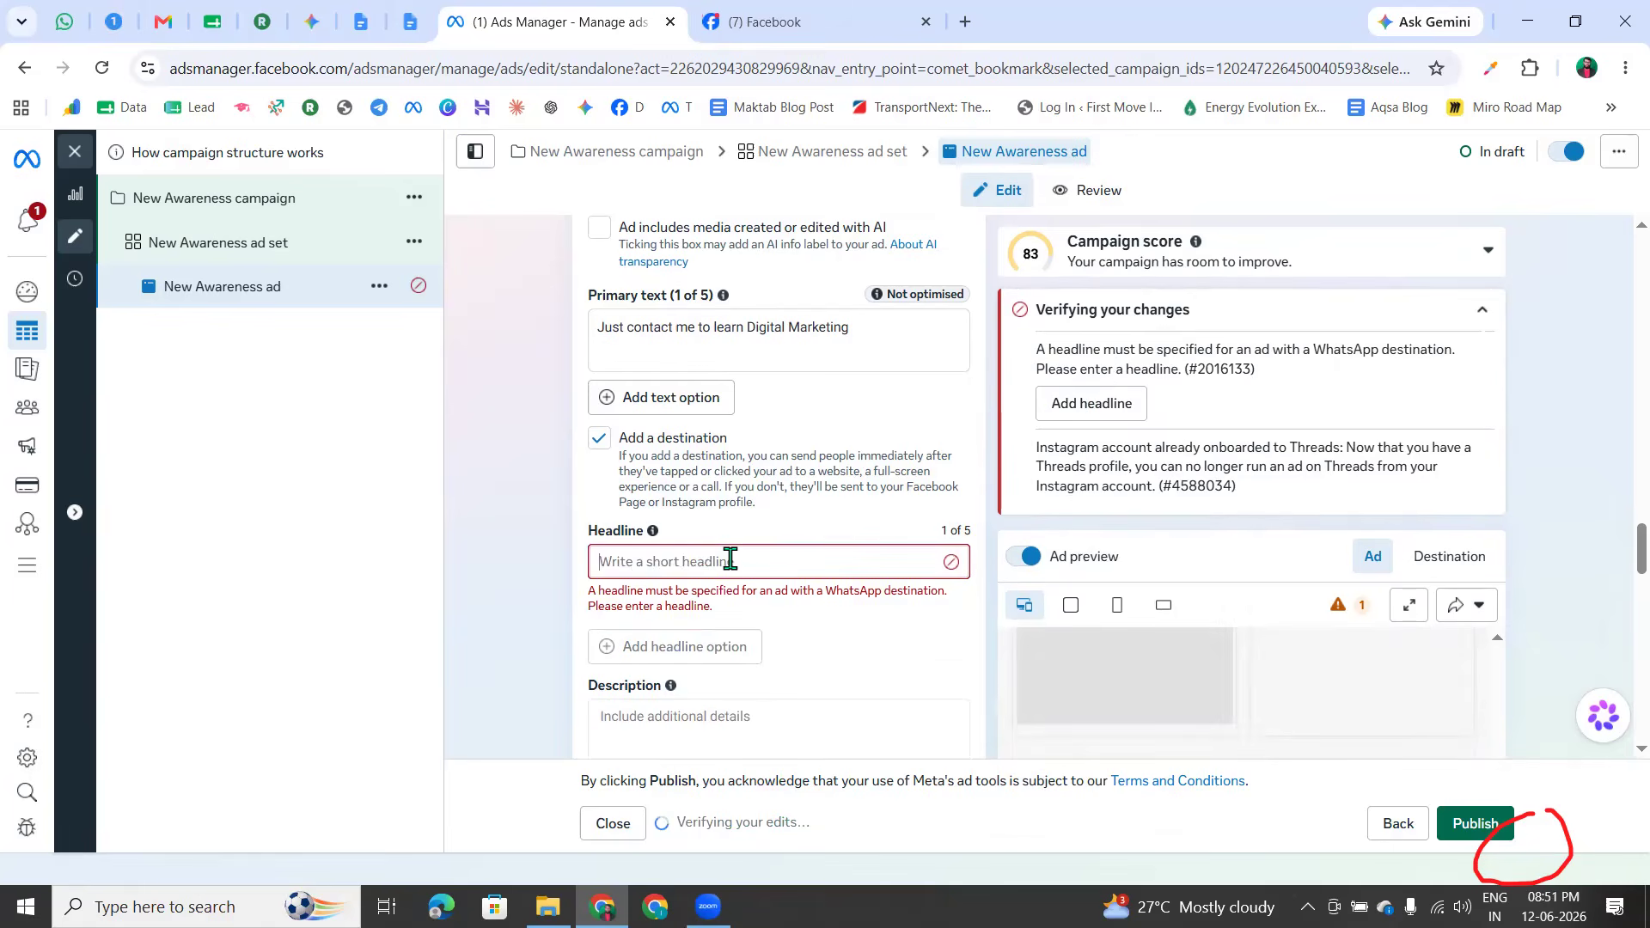
type("to Lear")
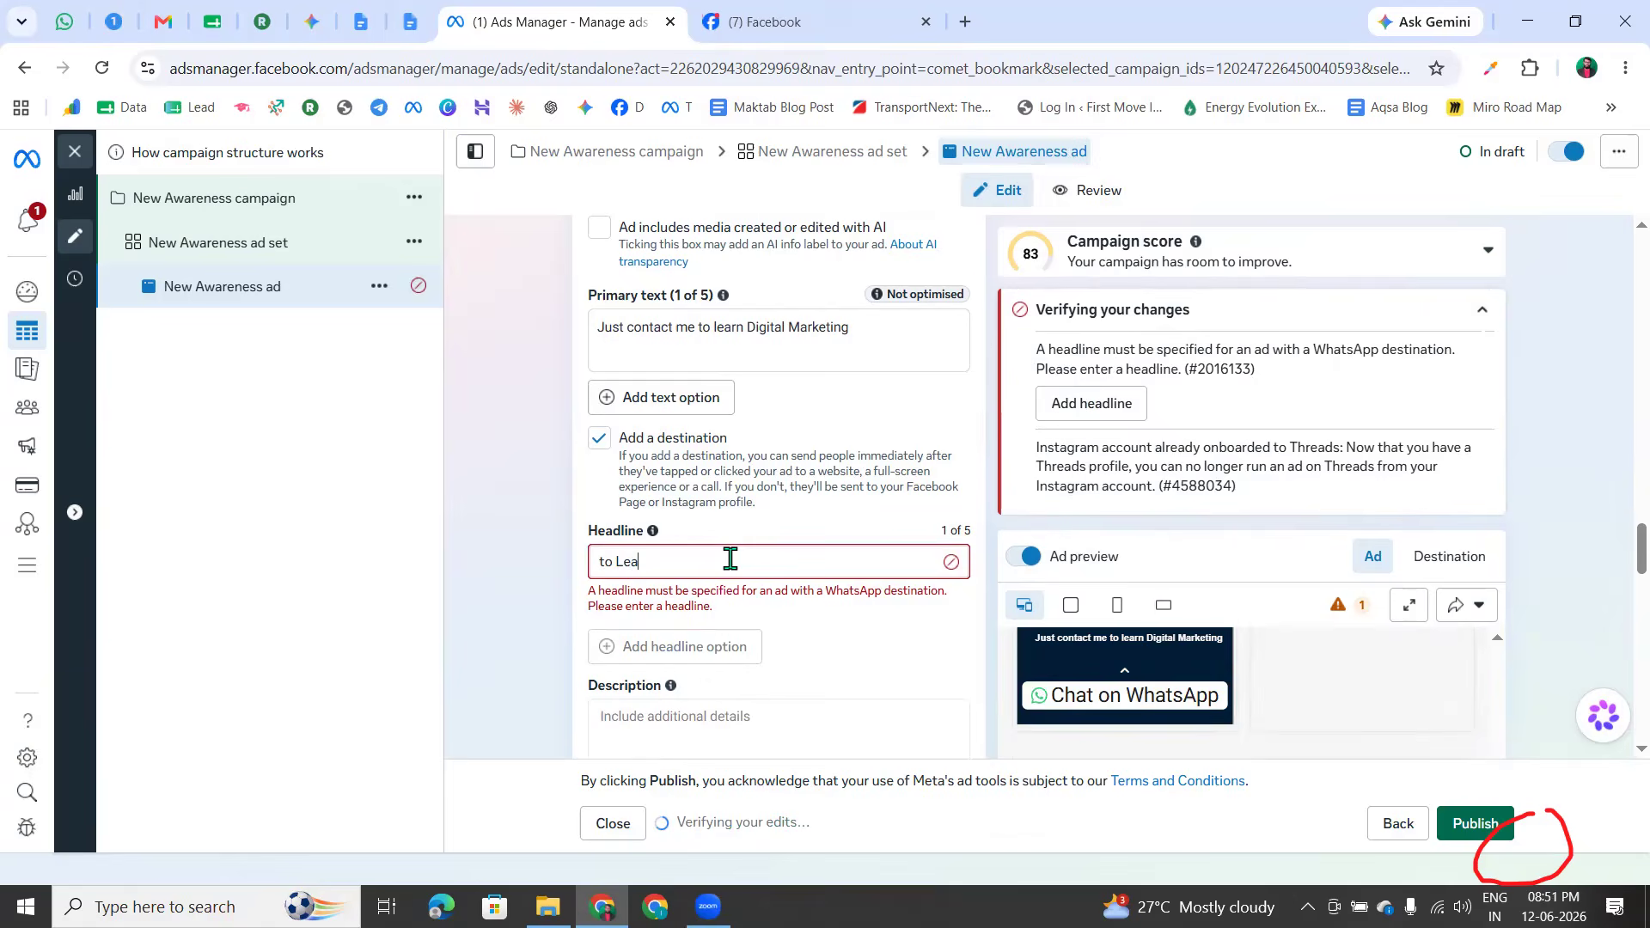
key("BackSpace")
key("BackSpace")
key("BackSpace")
key("BackSpace")
key("BackSpace")
key("BackSpace")
type("Free")
key("BackSpace")
key("BackSpace")
key("BackSpace")
key("BackSpace")
key("BackSpace")
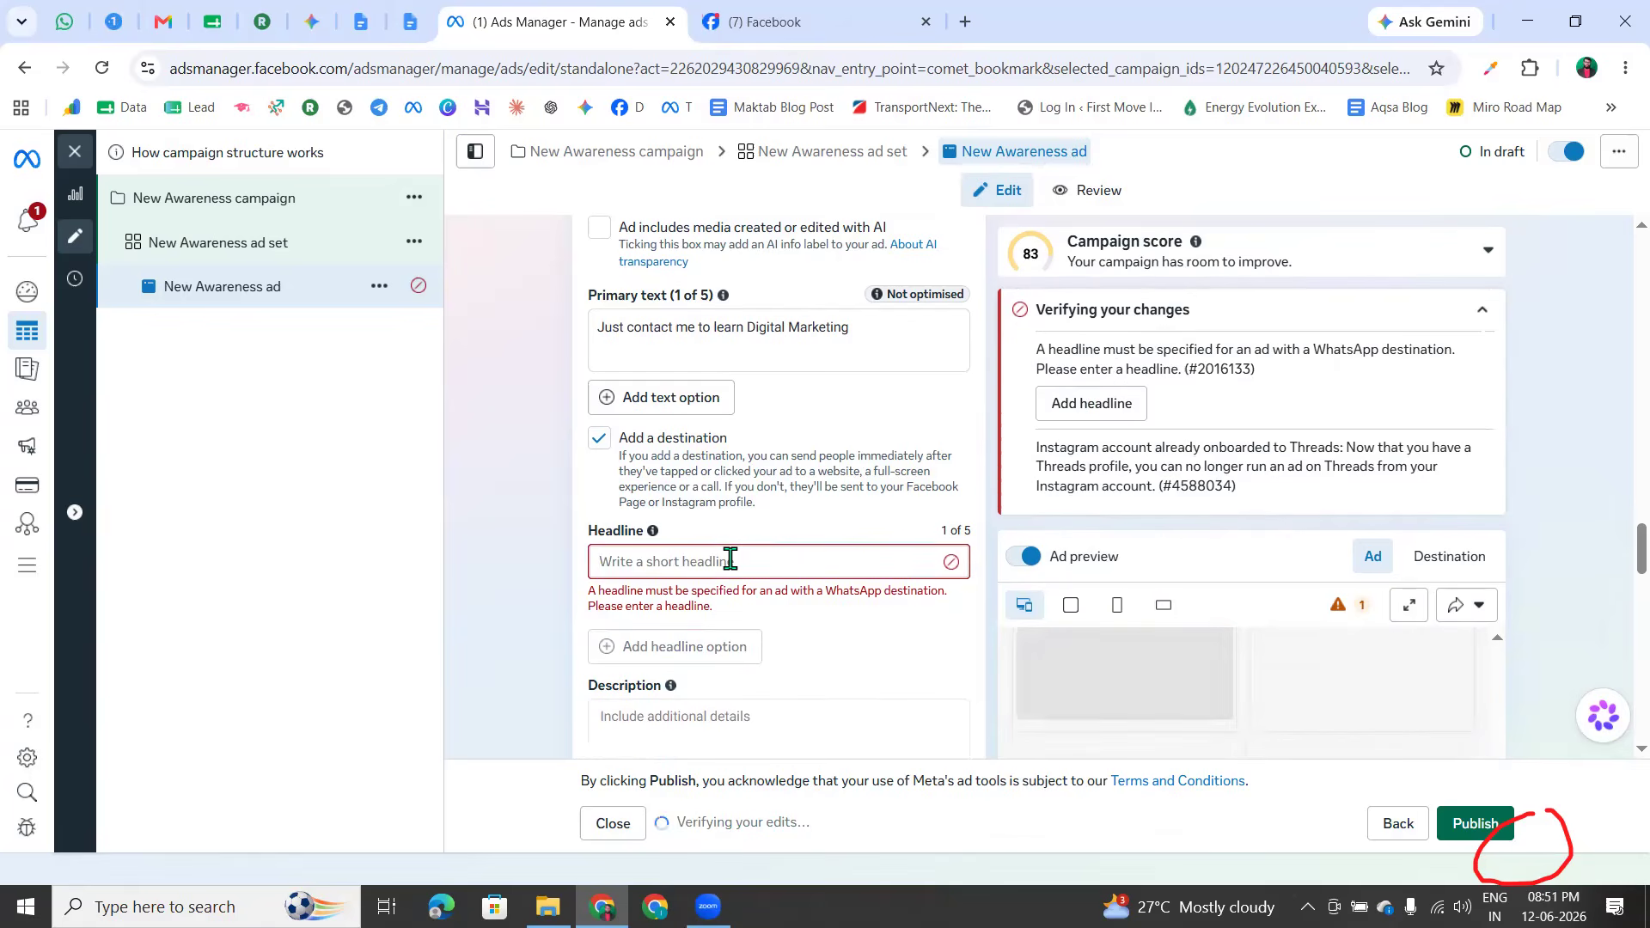
type("Free ")
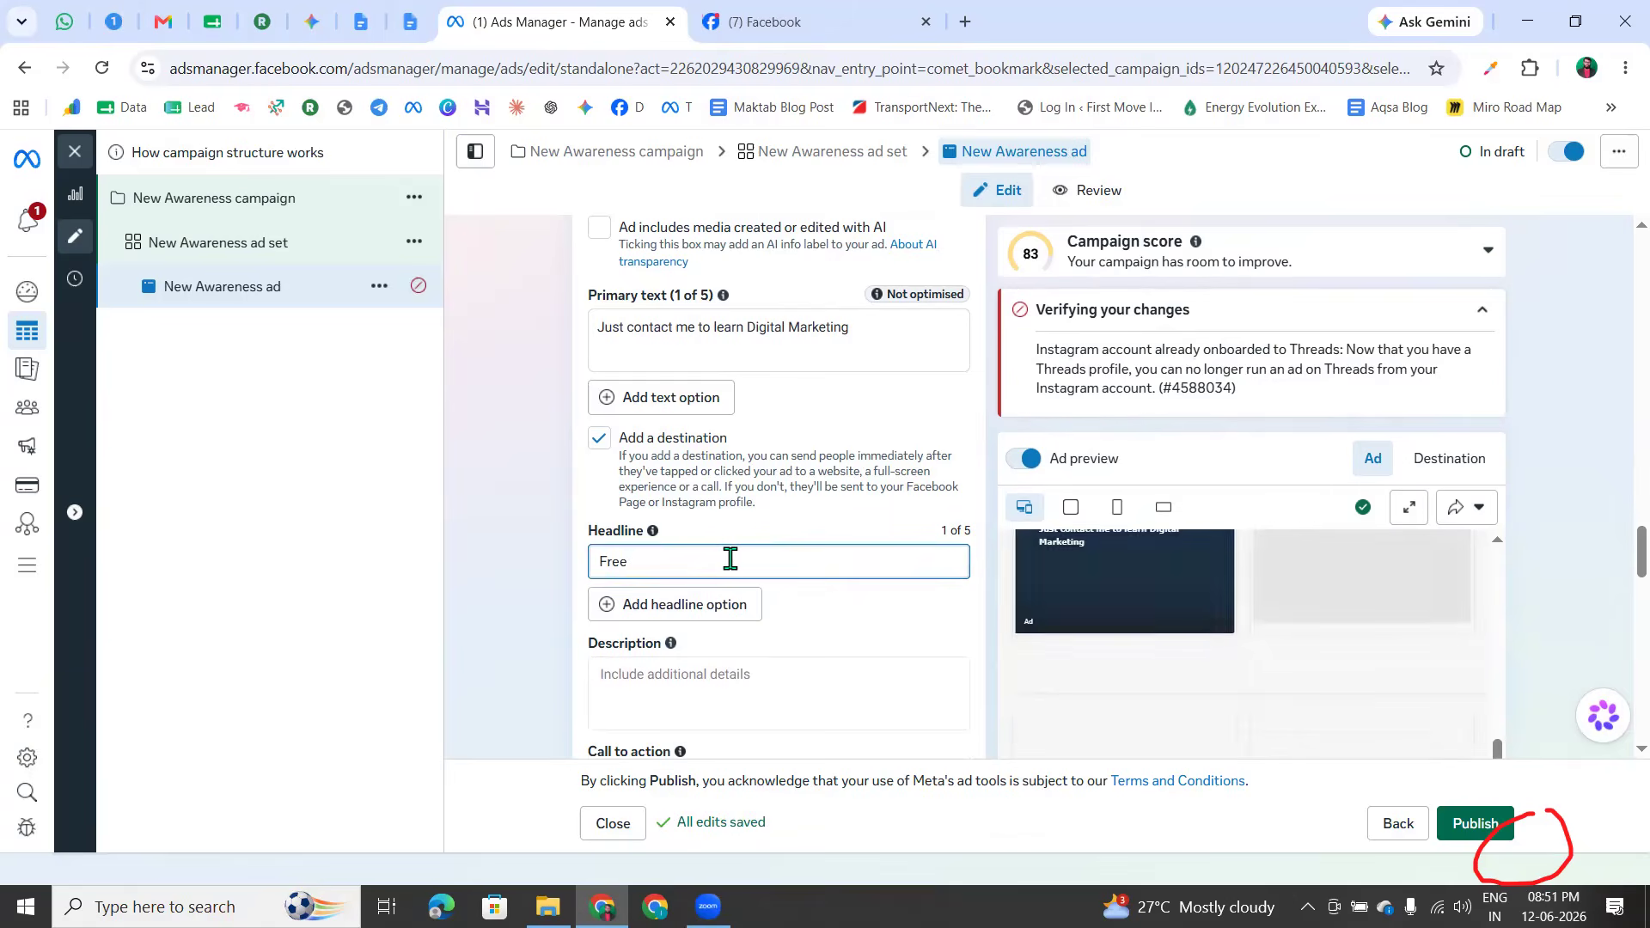
type("to learn")
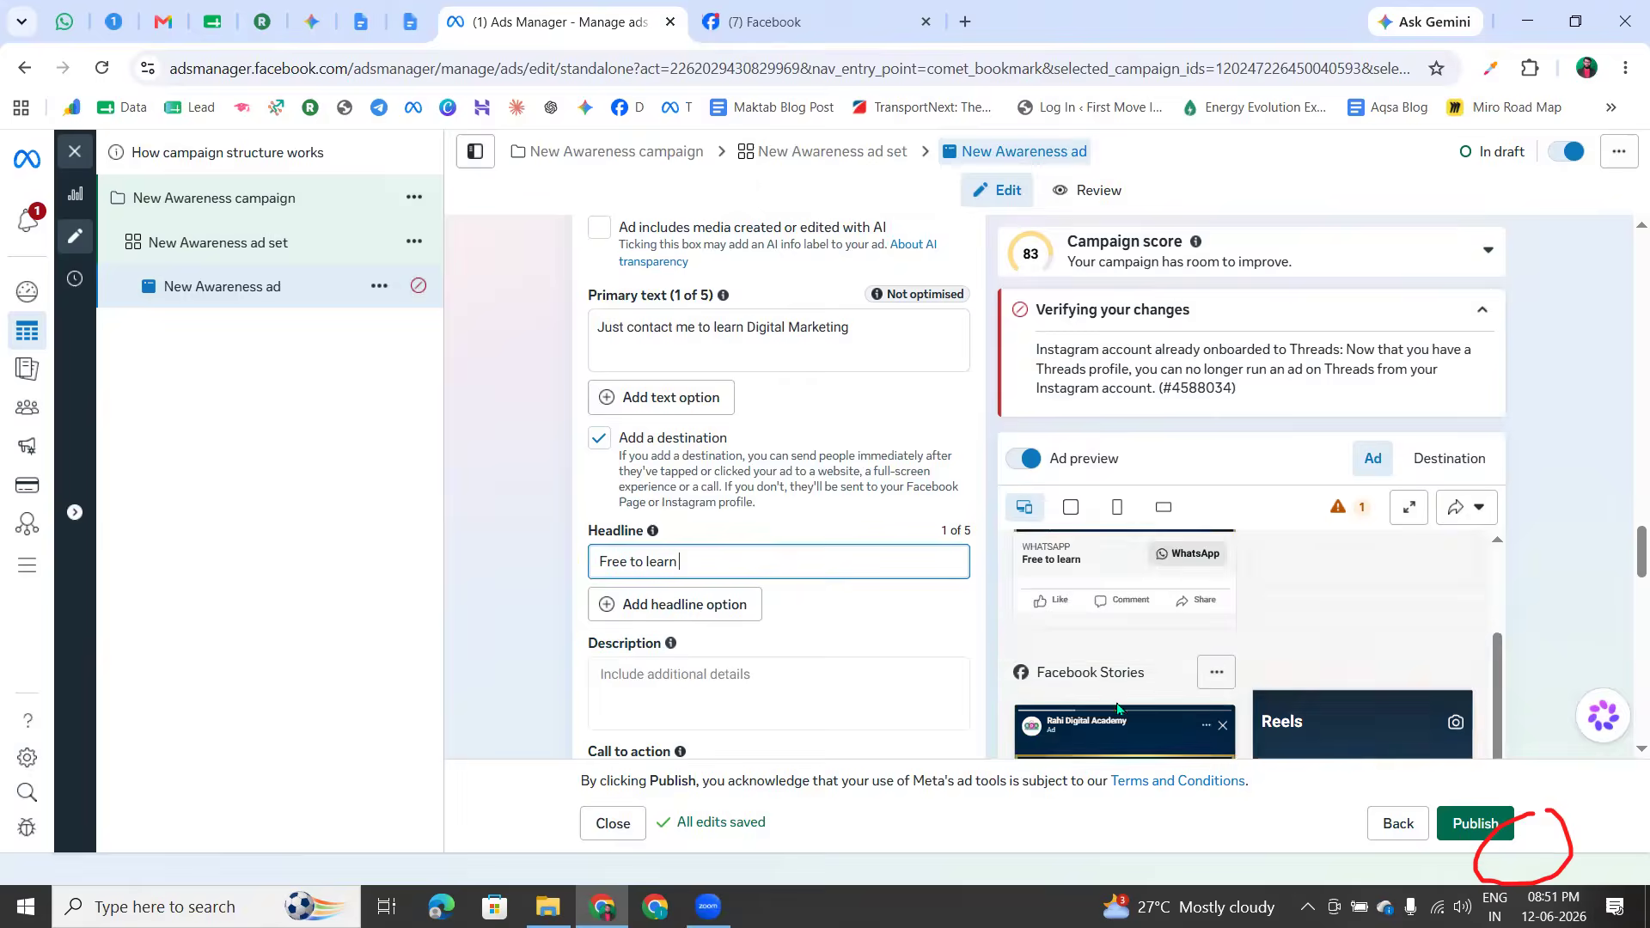
scroll(1117, 704, "up", 5)
scroll(1117, 700, "down", 4)
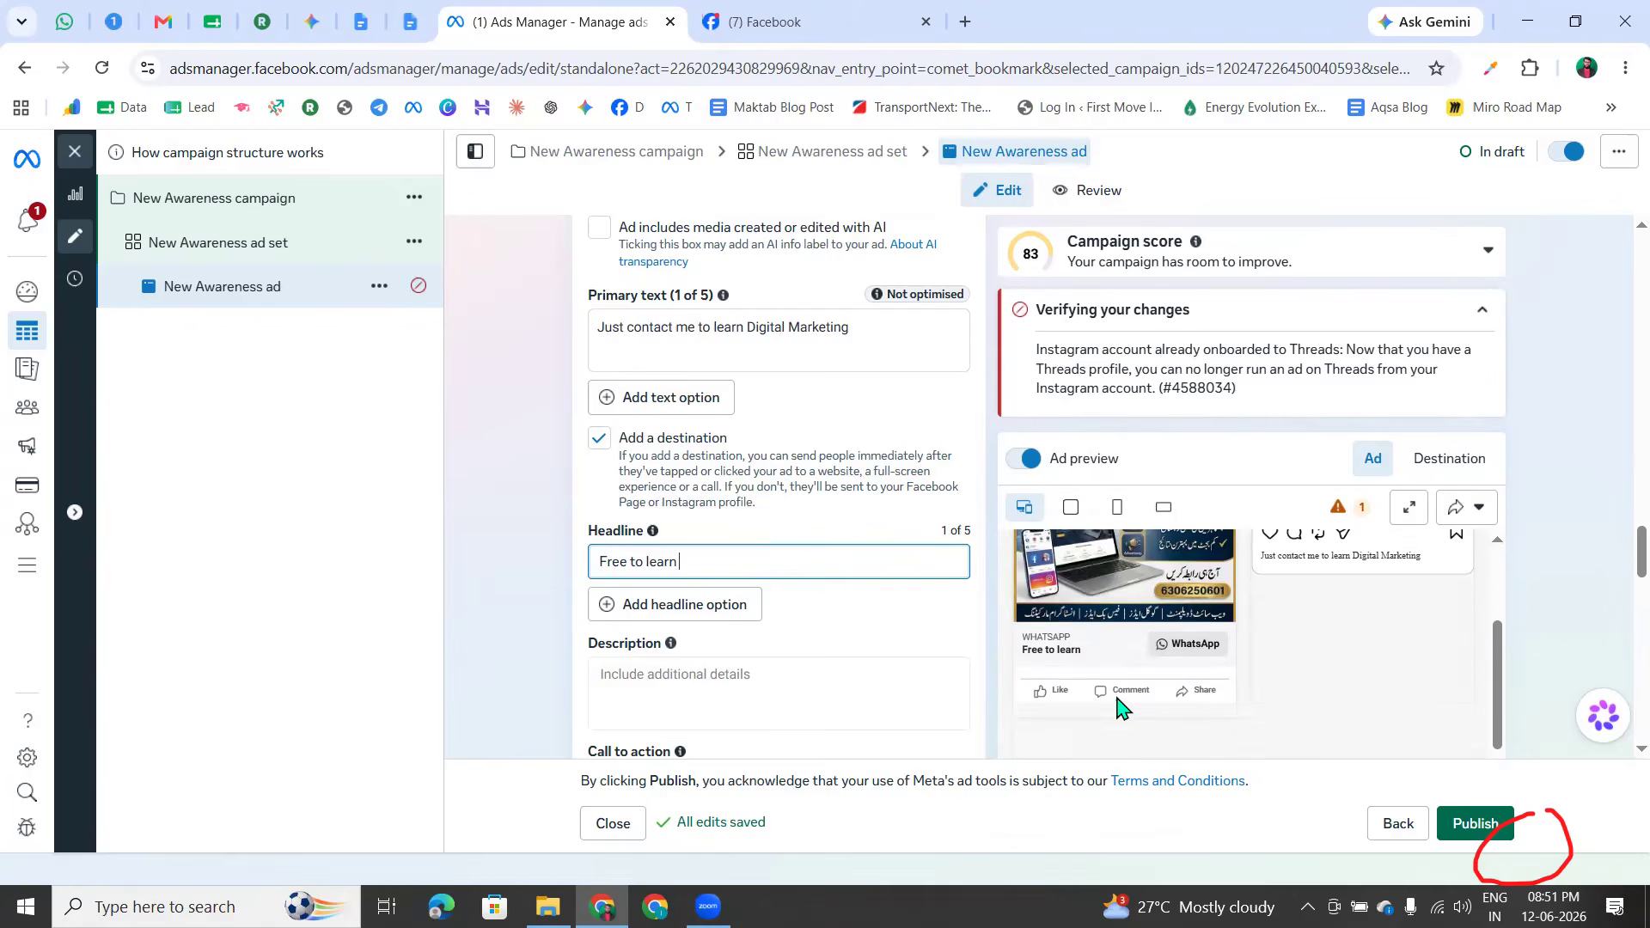
left_click(1062, 660)
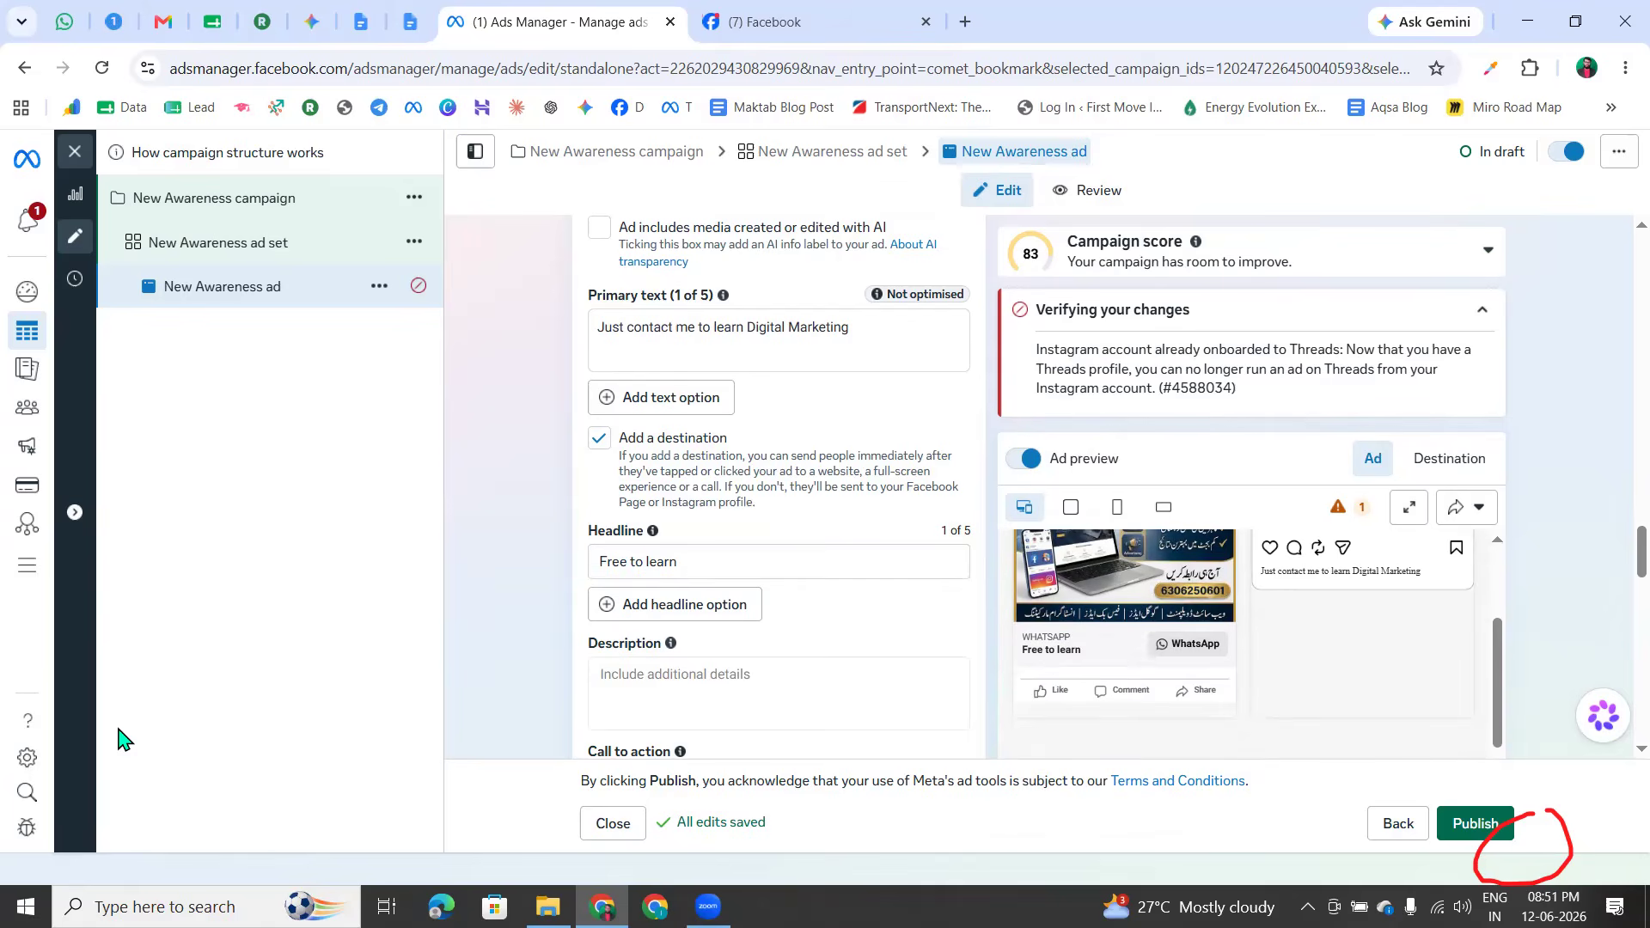
mouse_move(1050, 632)
left_mouse_down()
mouse_move(1078, 664)
mouse_move(1002, 636)
mouse_move(1066, 636)
left_mouse_up()
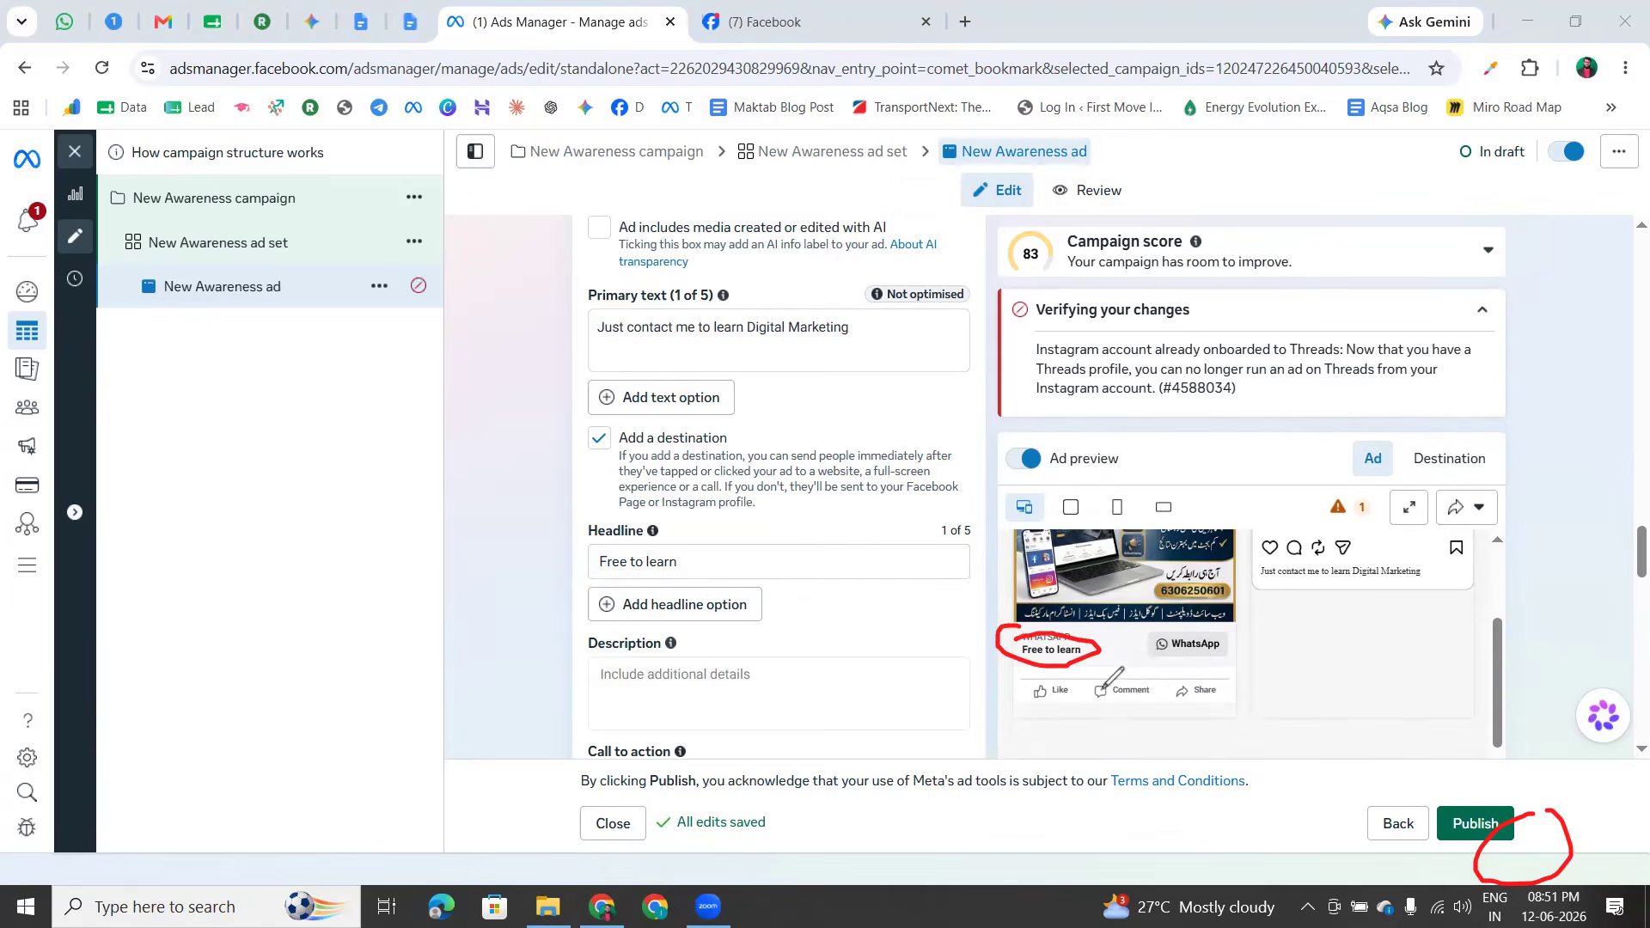
mouse_move(640, 533)
left_mouse_down()
mouse_move(683, 578)
mouse_move(615, 528)
left_mouse_up()
mouse_move(651, 658)
left_mouse_down()
mouse_move(667, 700)
mouse_move(593, 654)
mouse_move(610, 661)
left_mouse_up()
mouse_move(1050, 660)
left_mouse_down()
mouse_move(1105, 663)
mouse_move(1021, 664)
left_mouse_up()
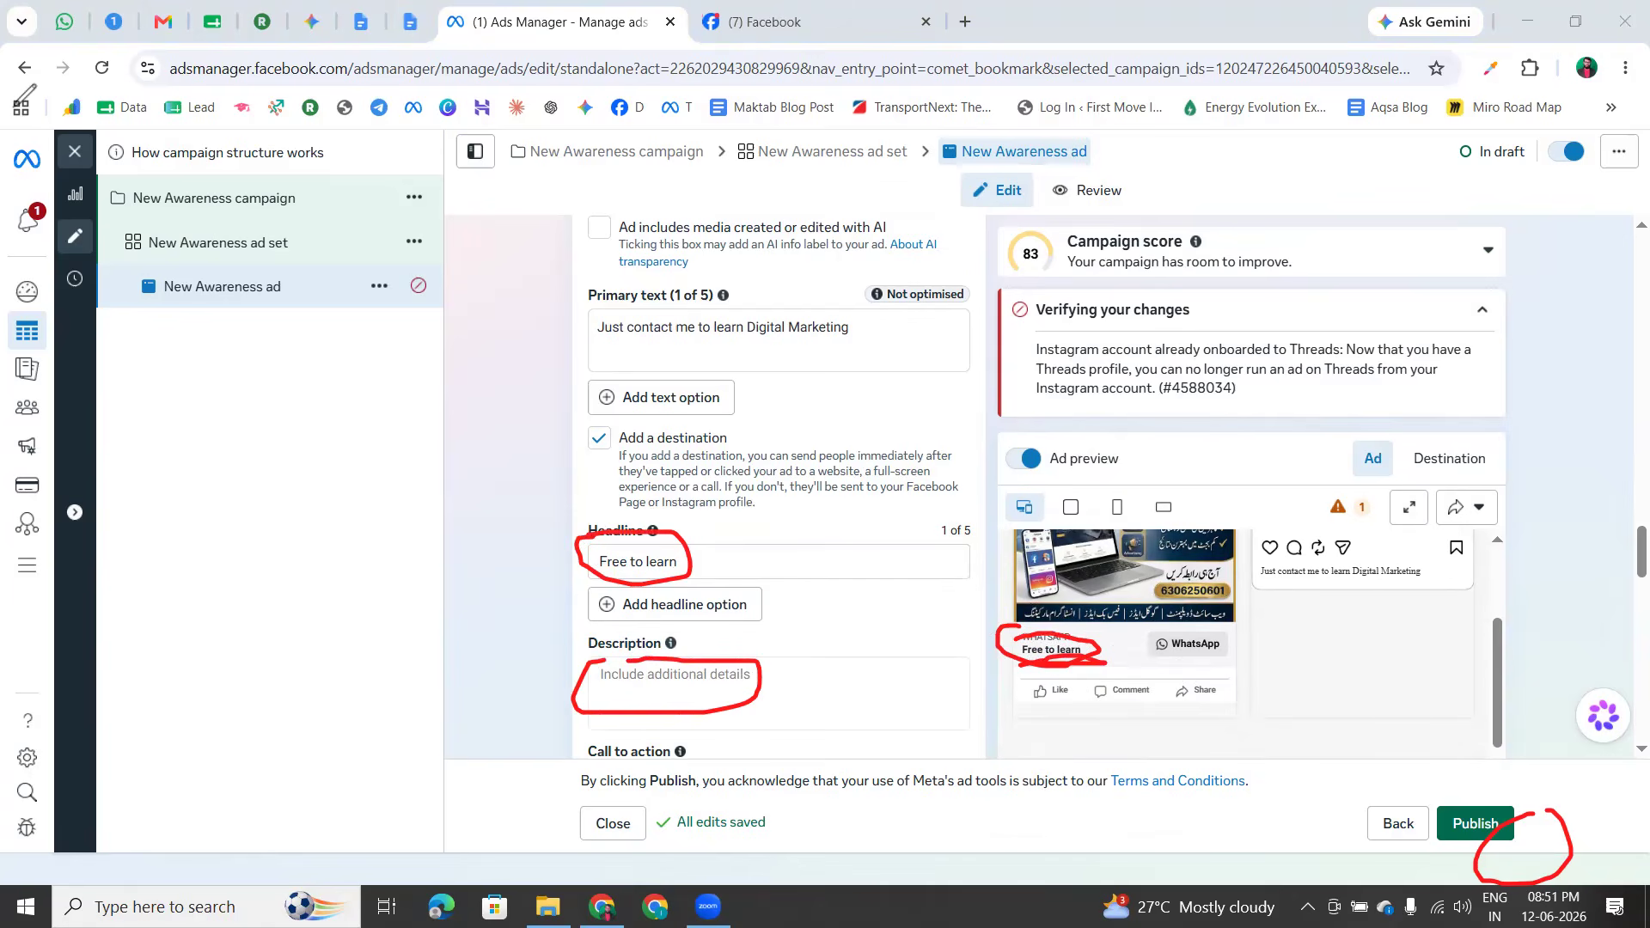
Enter "Got it" as the ad's description and check it below the headline in the preview
left_click(637, 682)
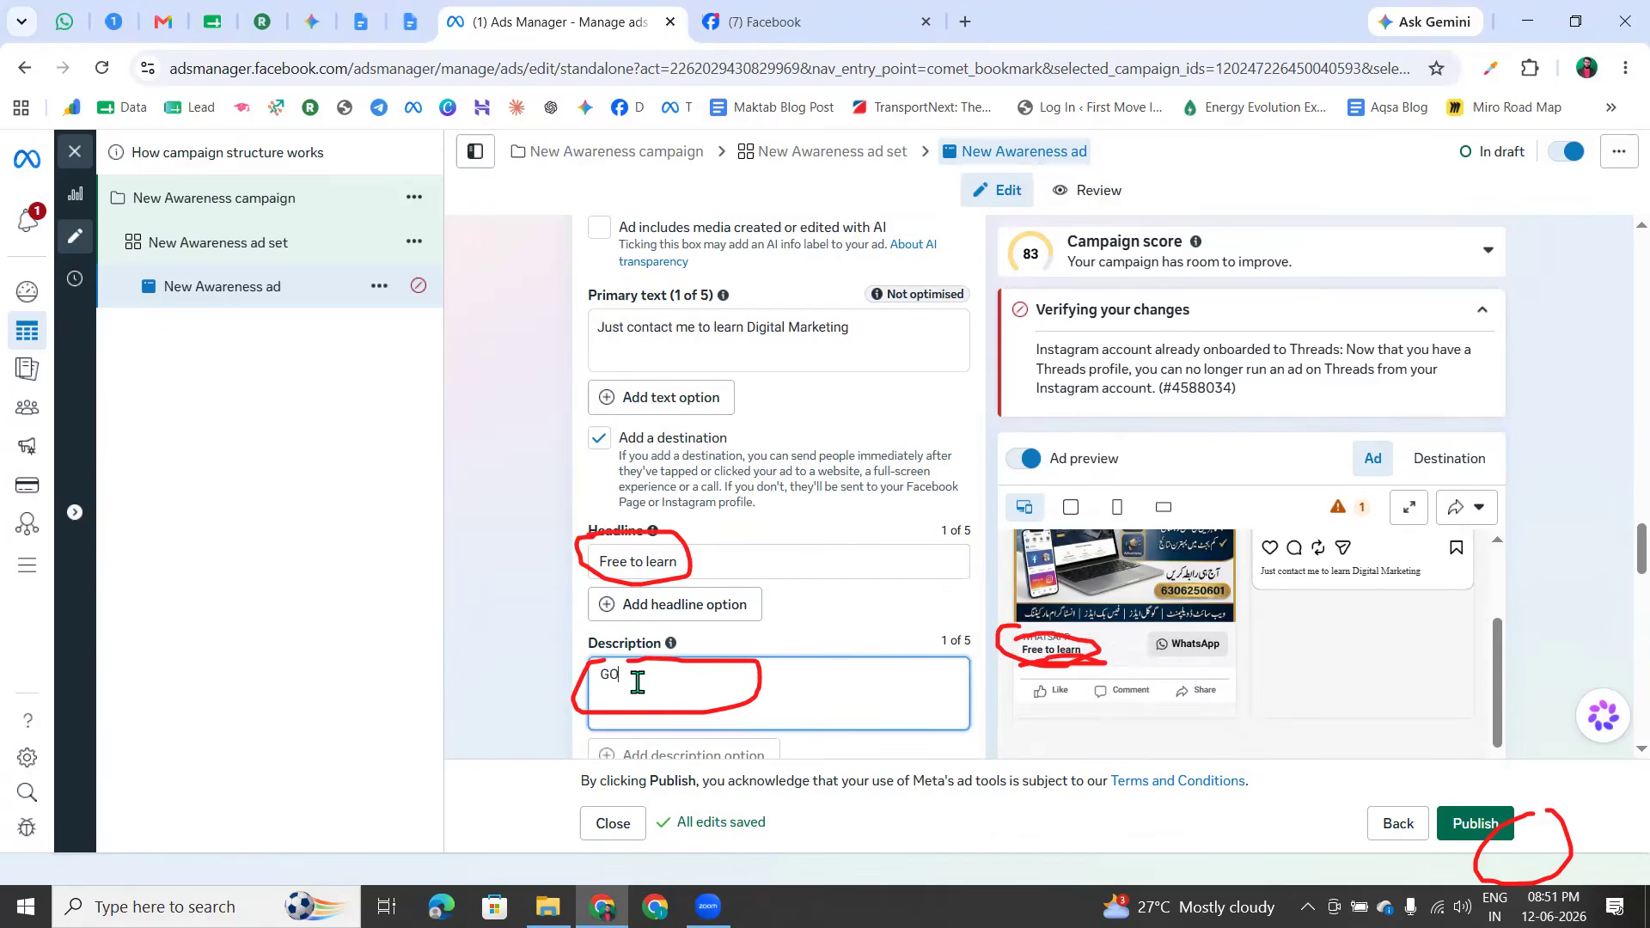
type("GOt it")
left_click(618, 673)
key("BackSpace")
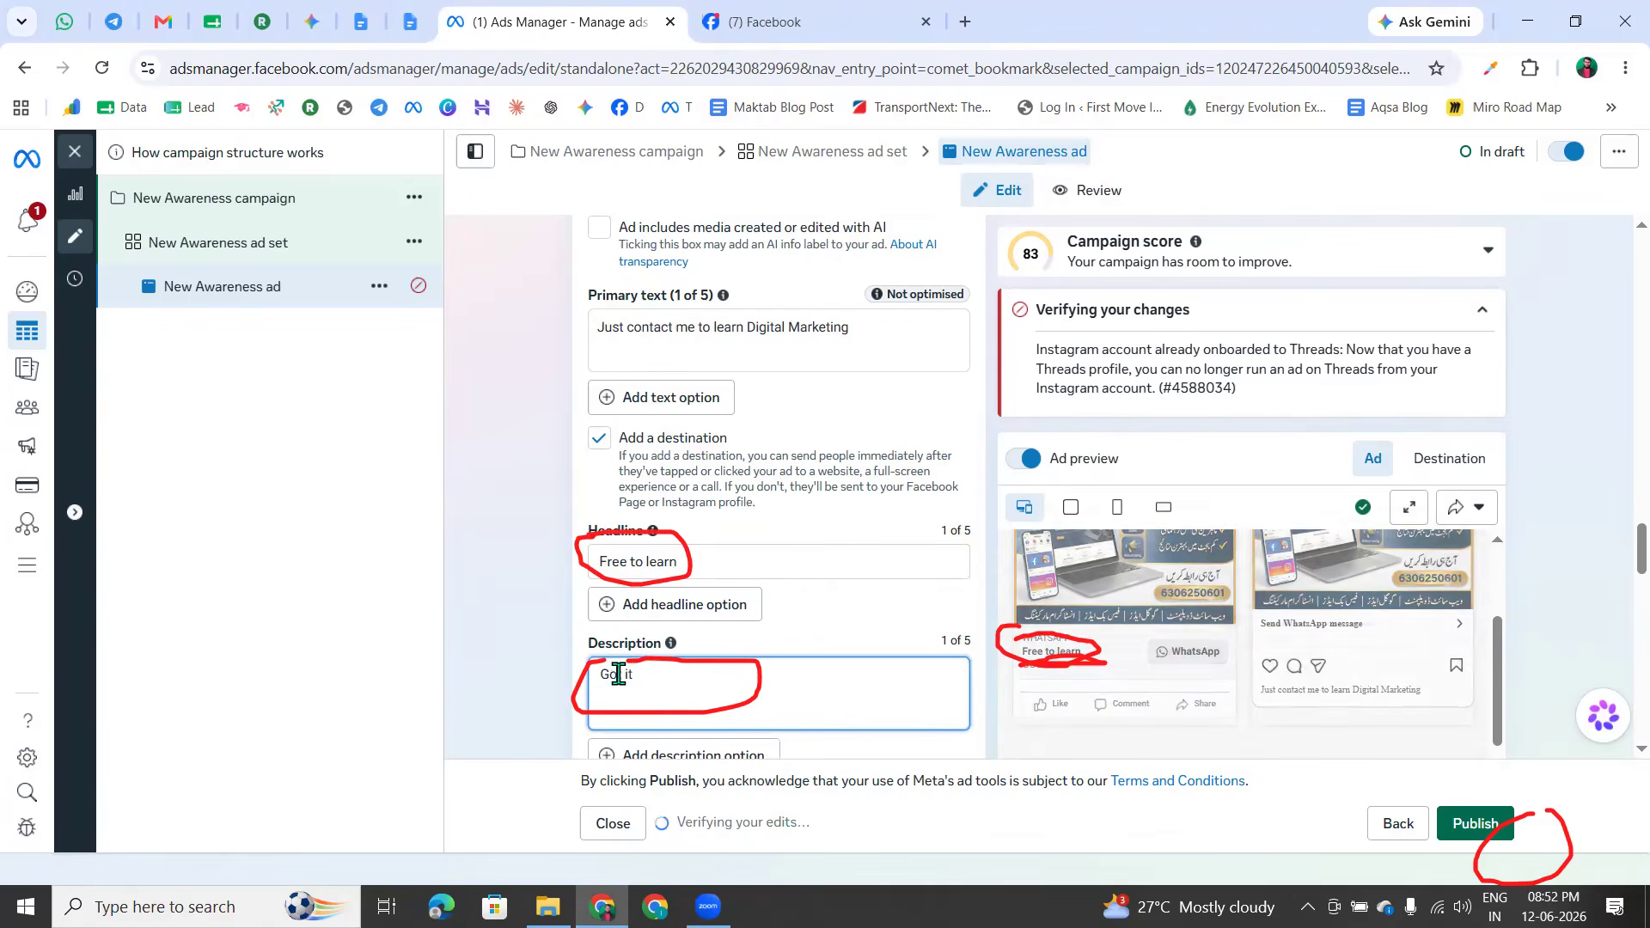
type("o")
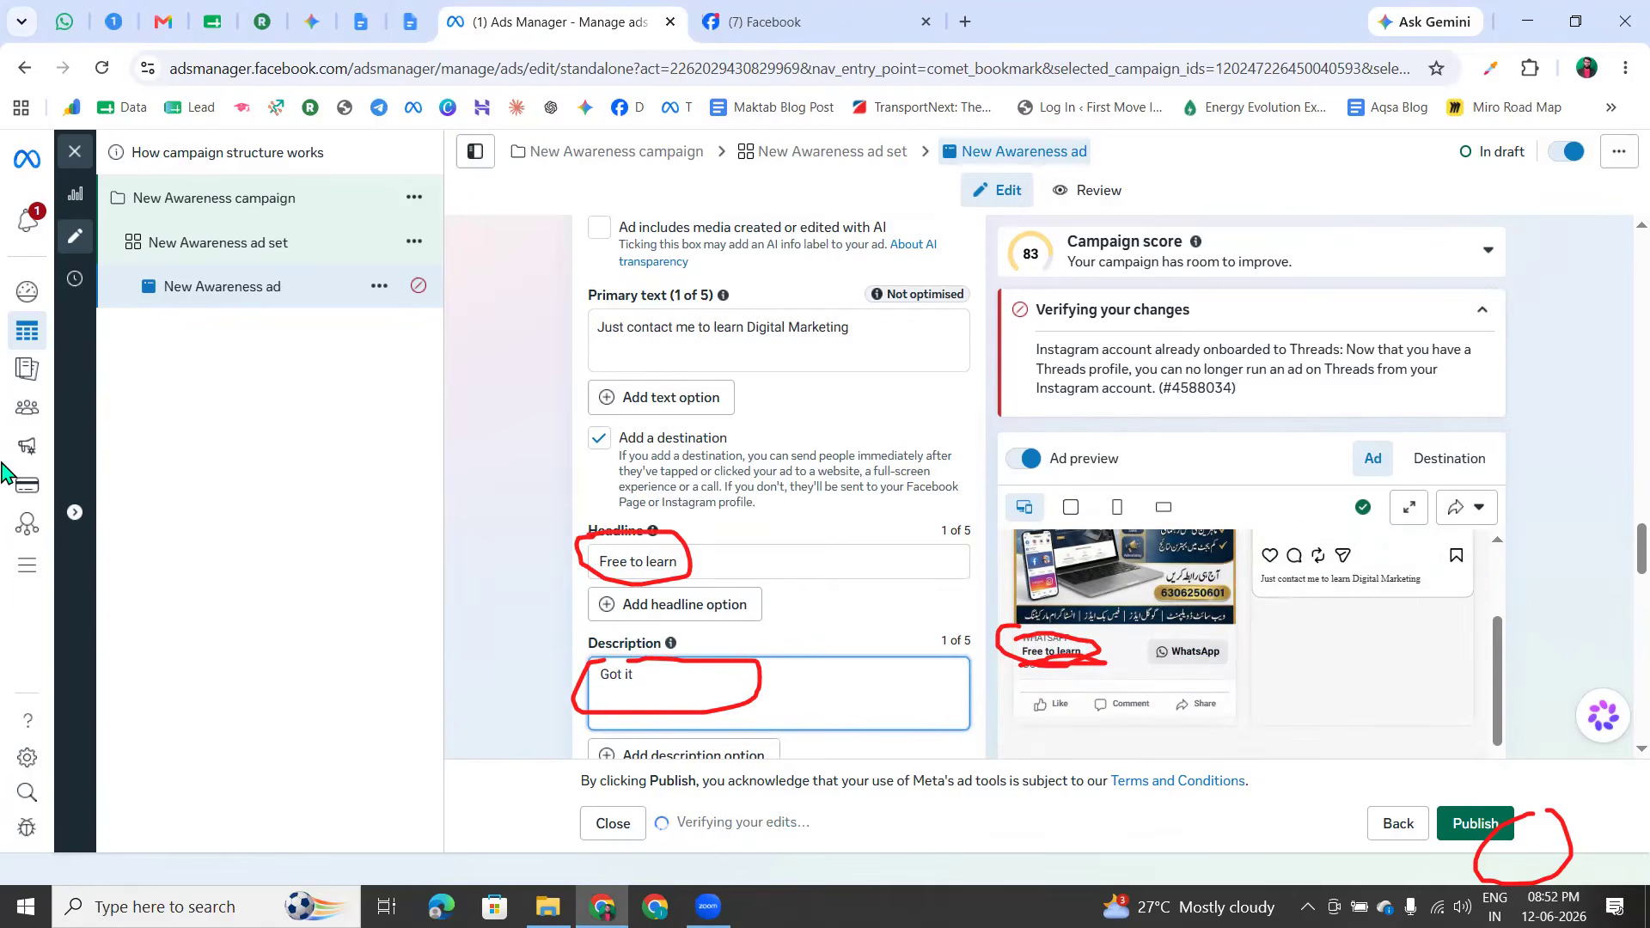
left_click(89, 590)
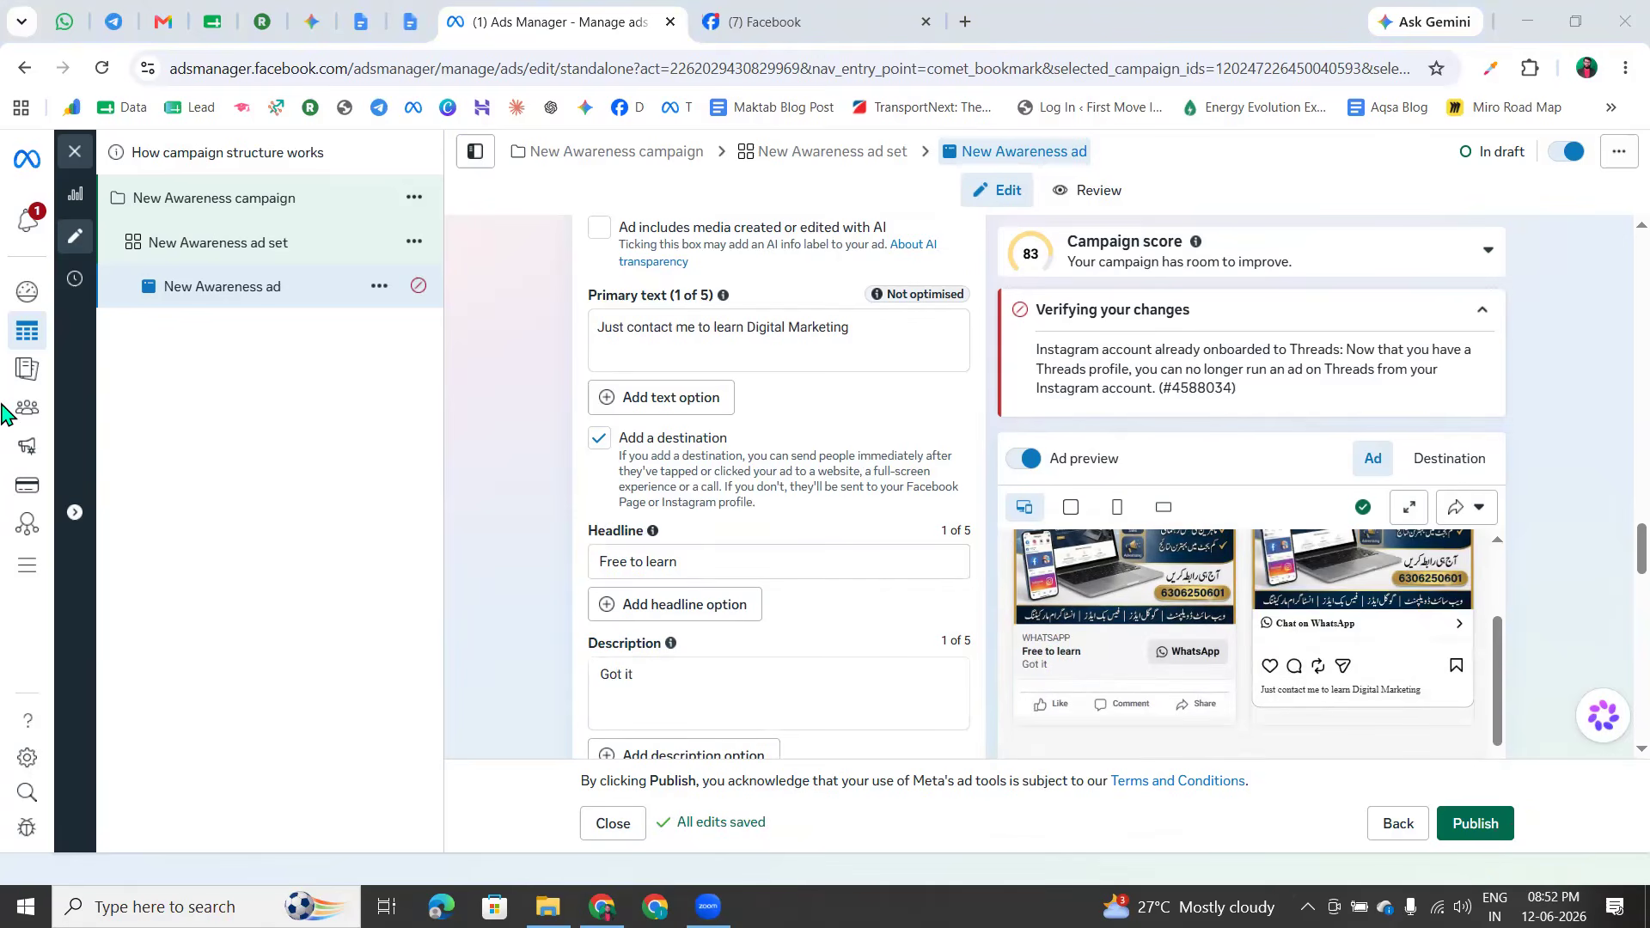
left_click_drag(1011, 669, 1062, 671)
left_click_drag(617, 656, 636, 677)
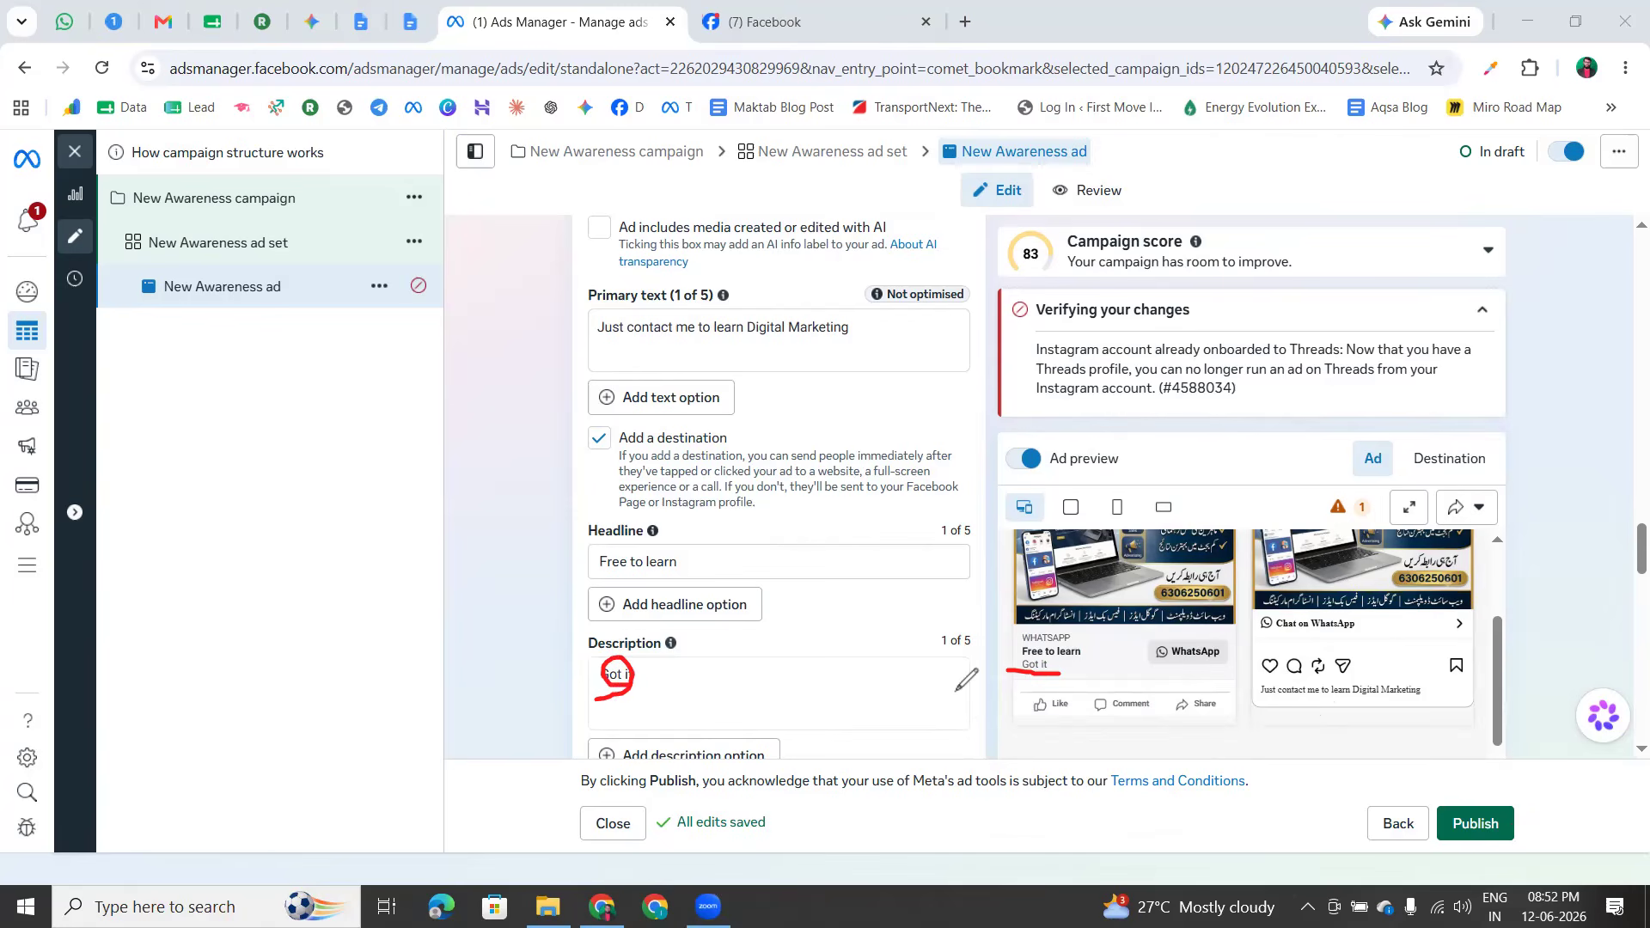
Set the ad's call to action to Sign up and check its button in the preview
scroll(1316, 701, "down", 1)
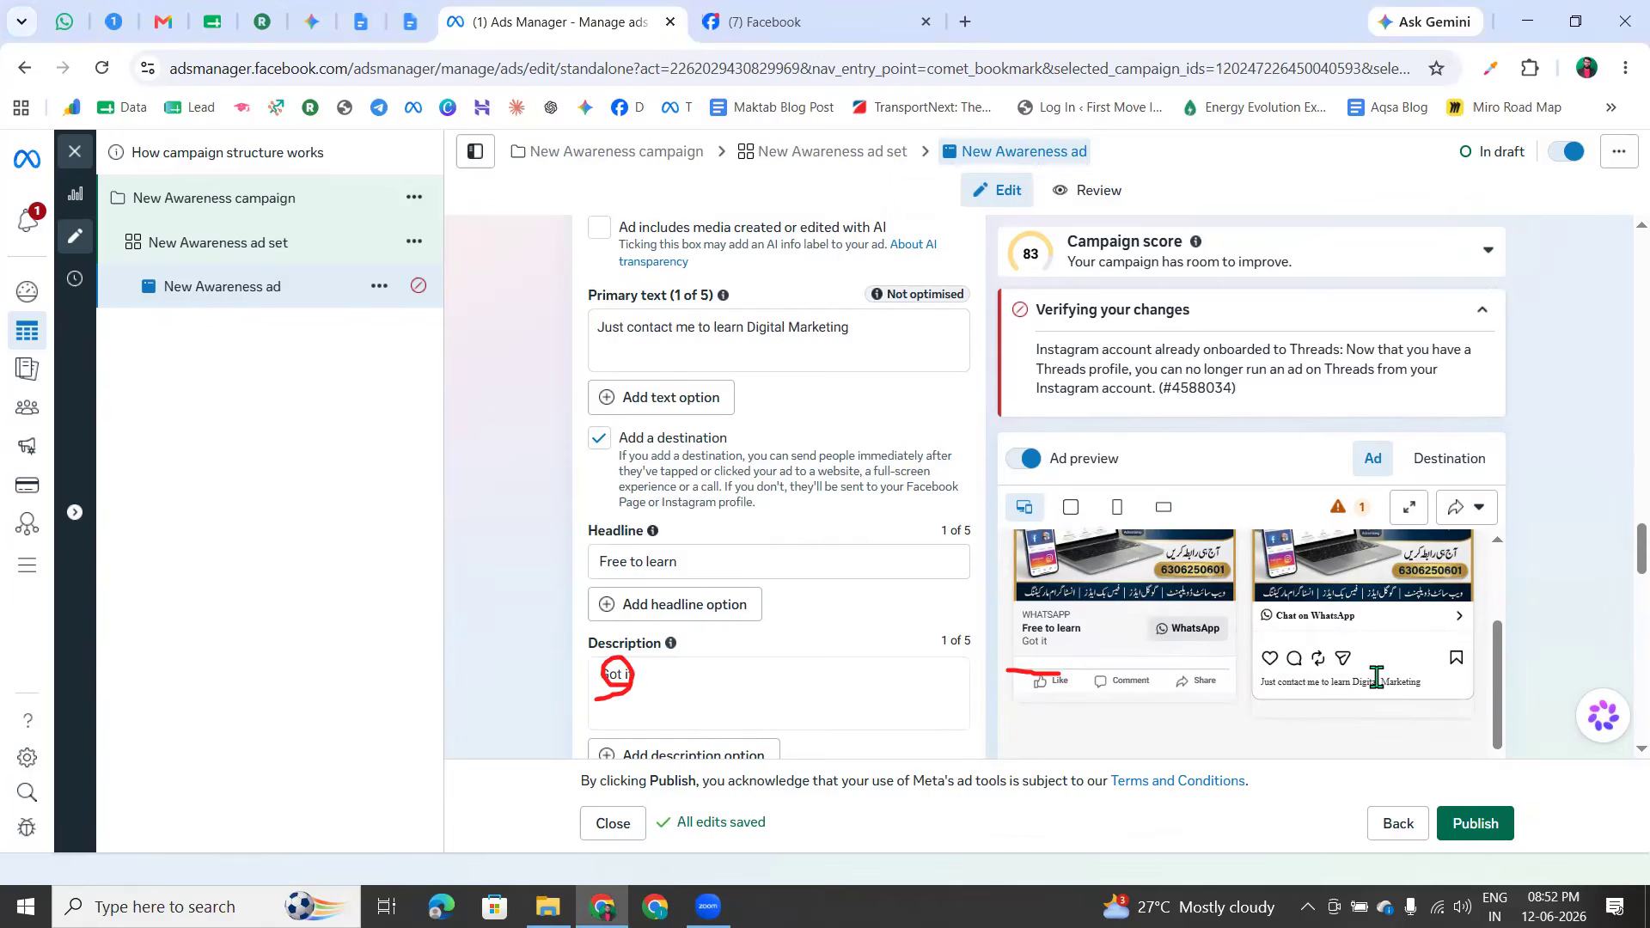
scroll(1374, 674, "down", 1)
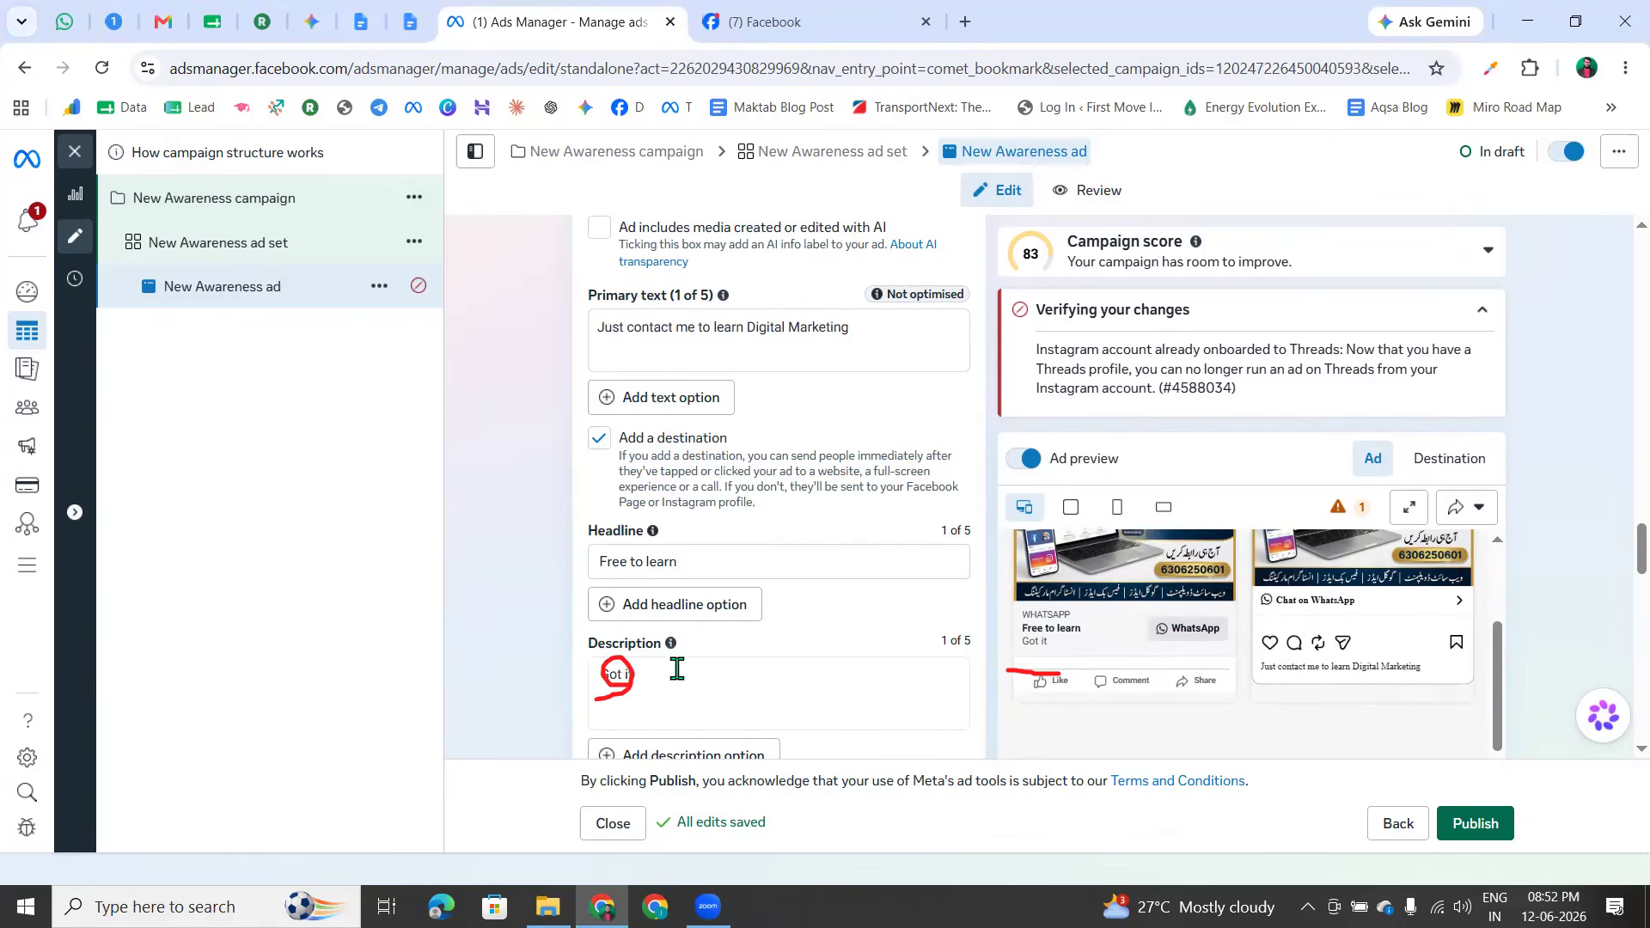
scroll(677, 669, "down", 3)
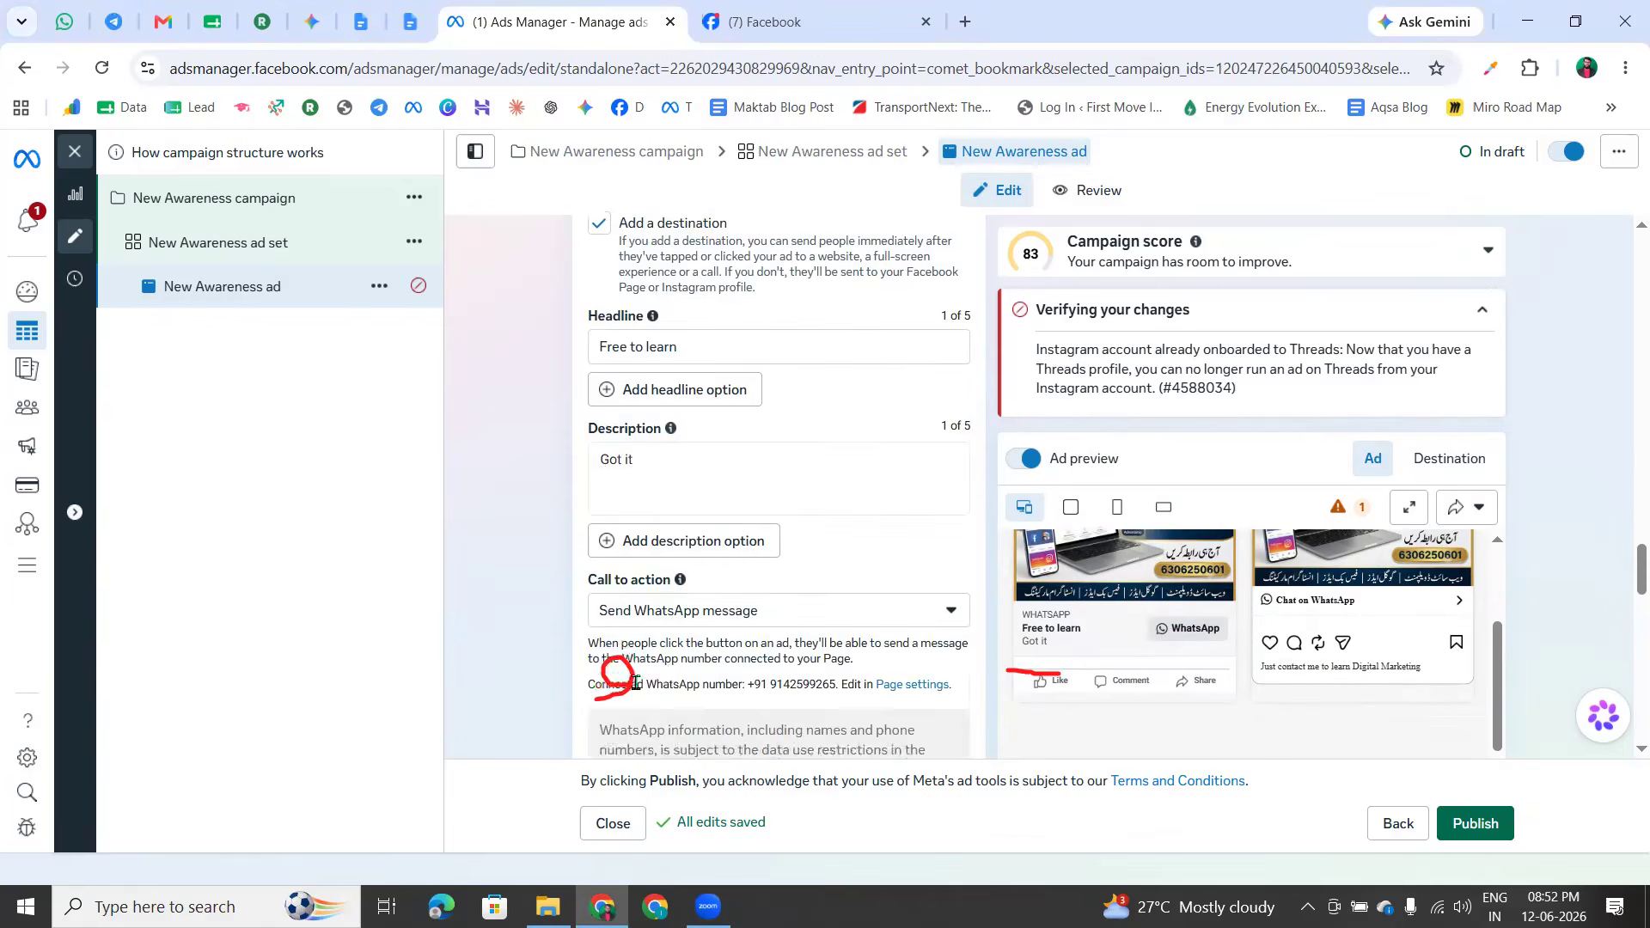
left_click(106, 590)
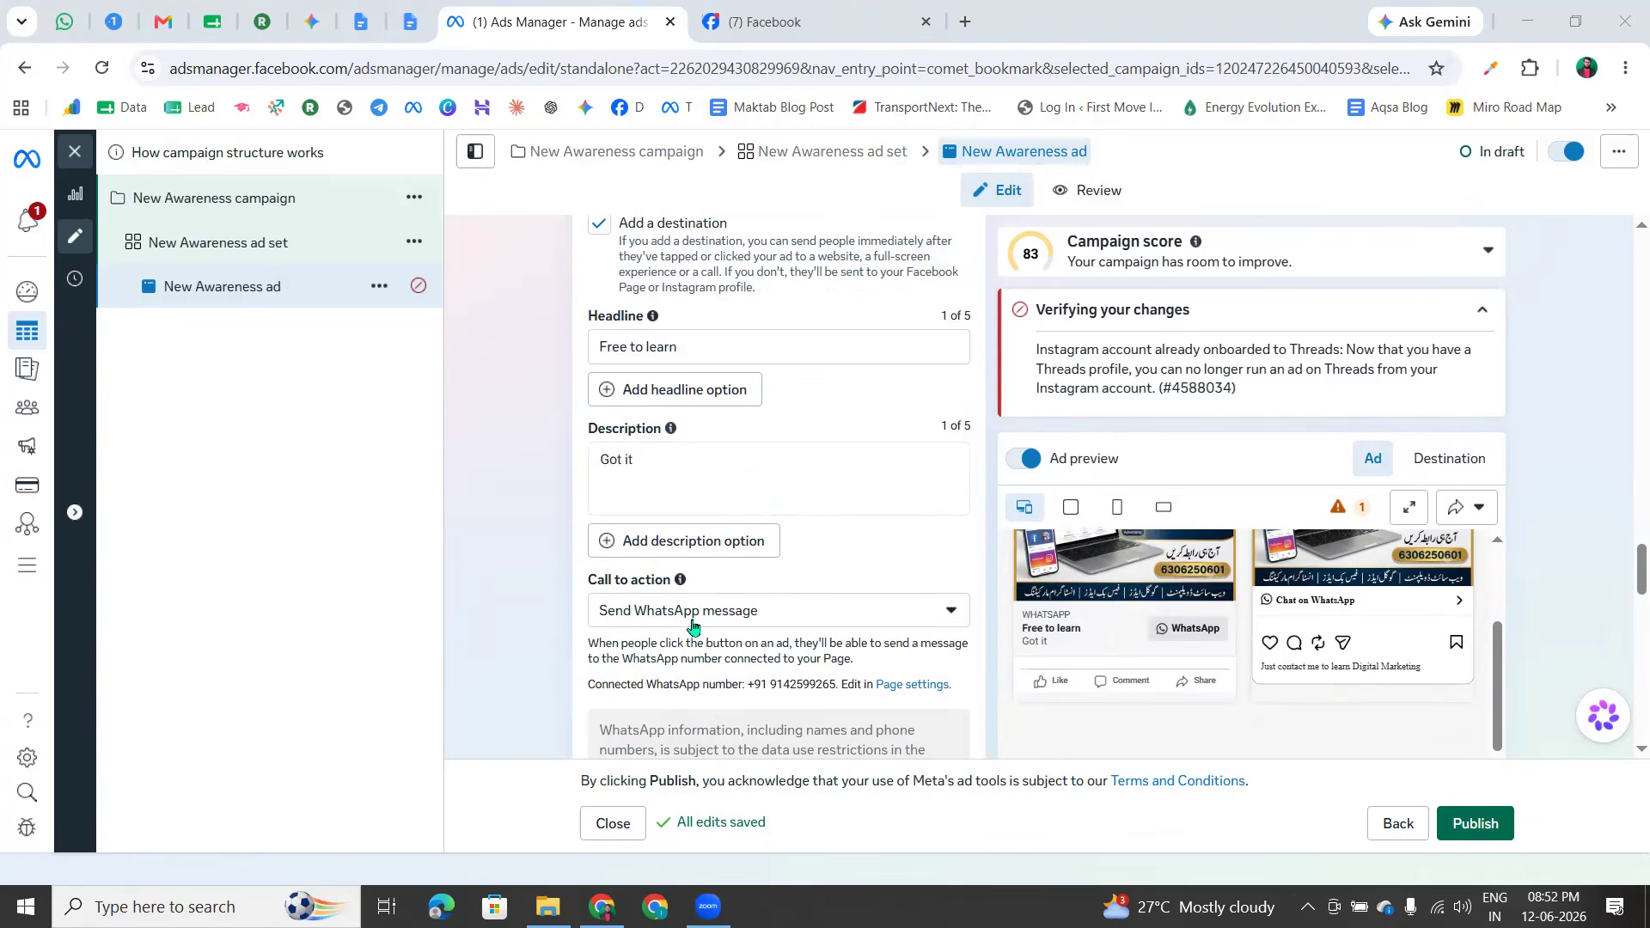
scroll(692, 627, "down", 3)
left_click_drag(590, 365, 665, 362)
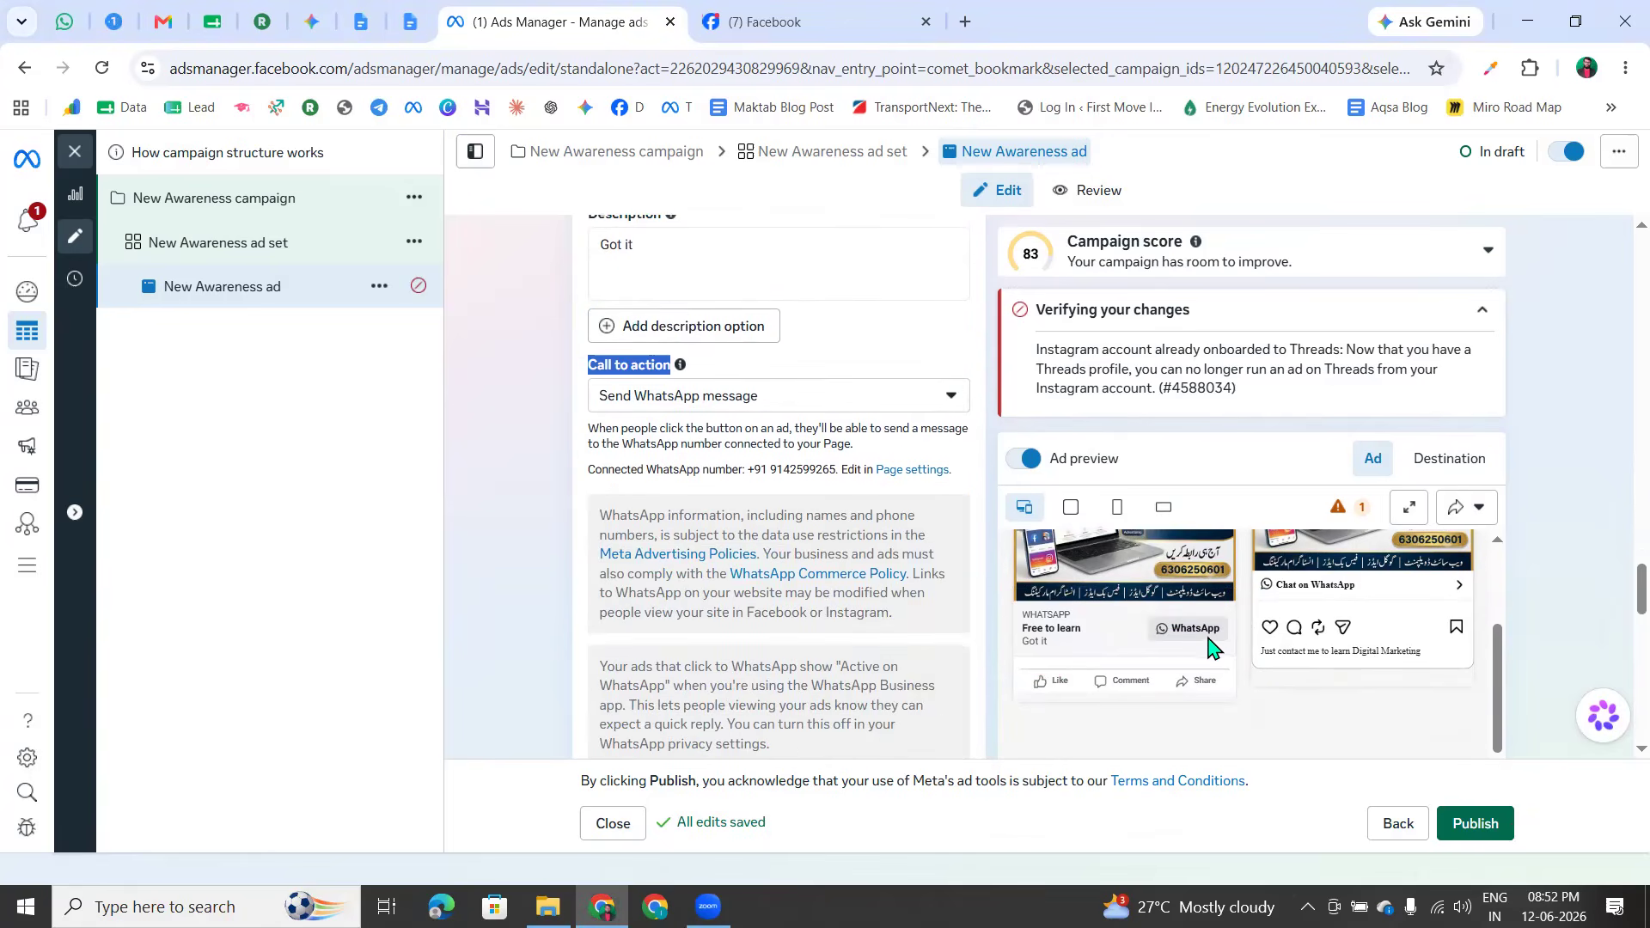
left_click(717, 399)
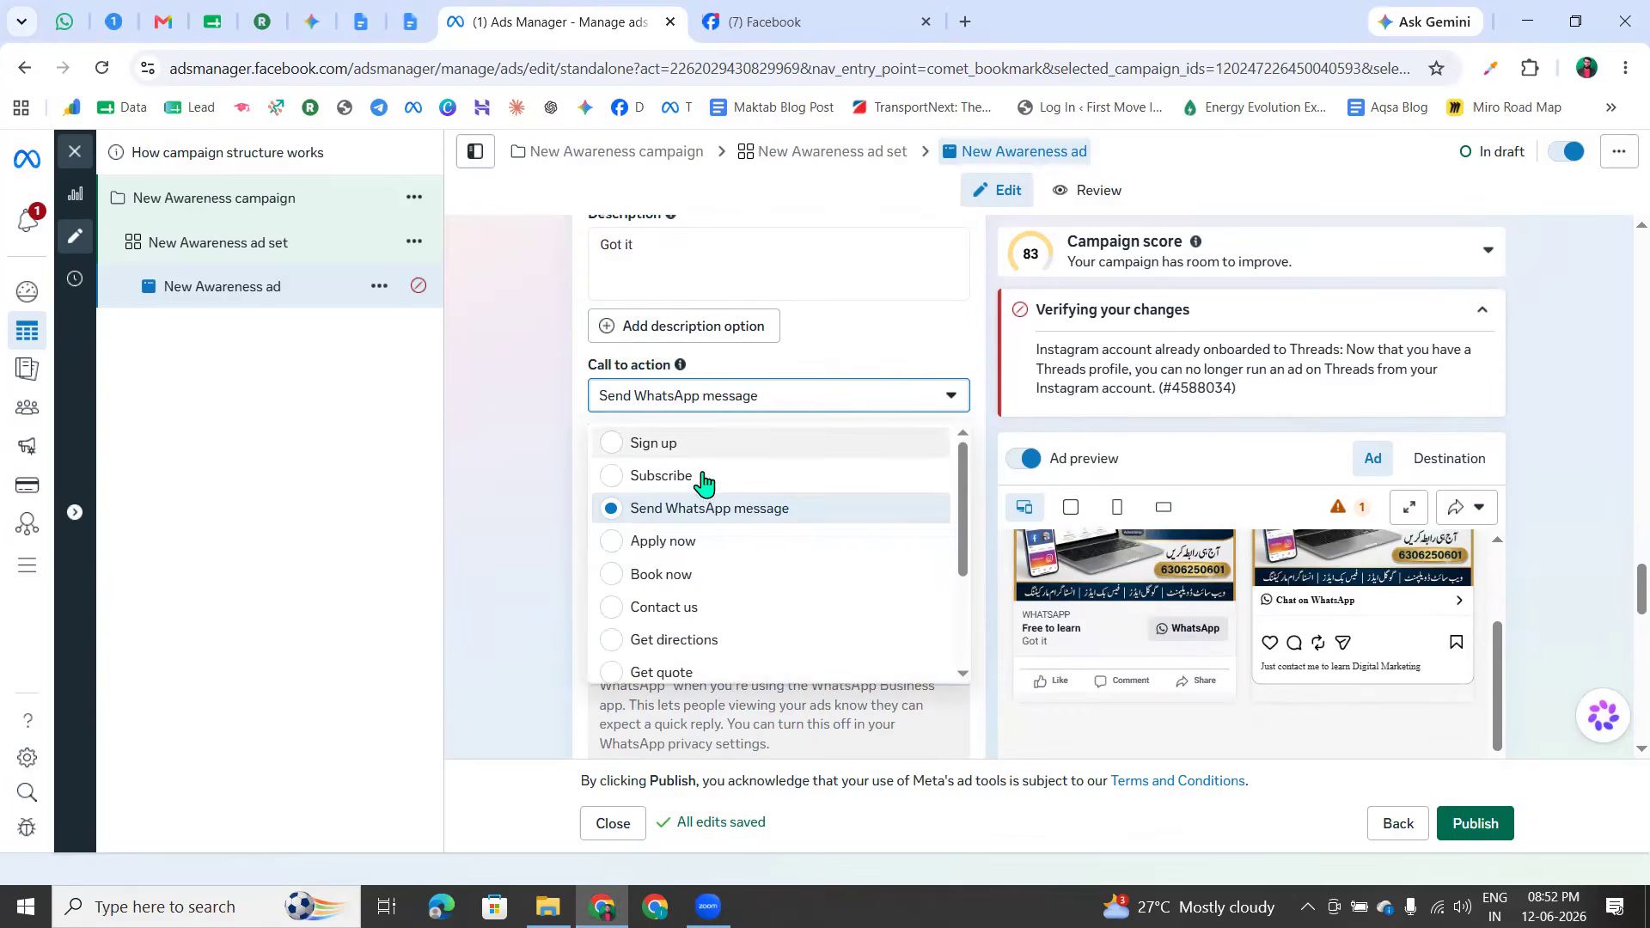
left_click(679, 451)
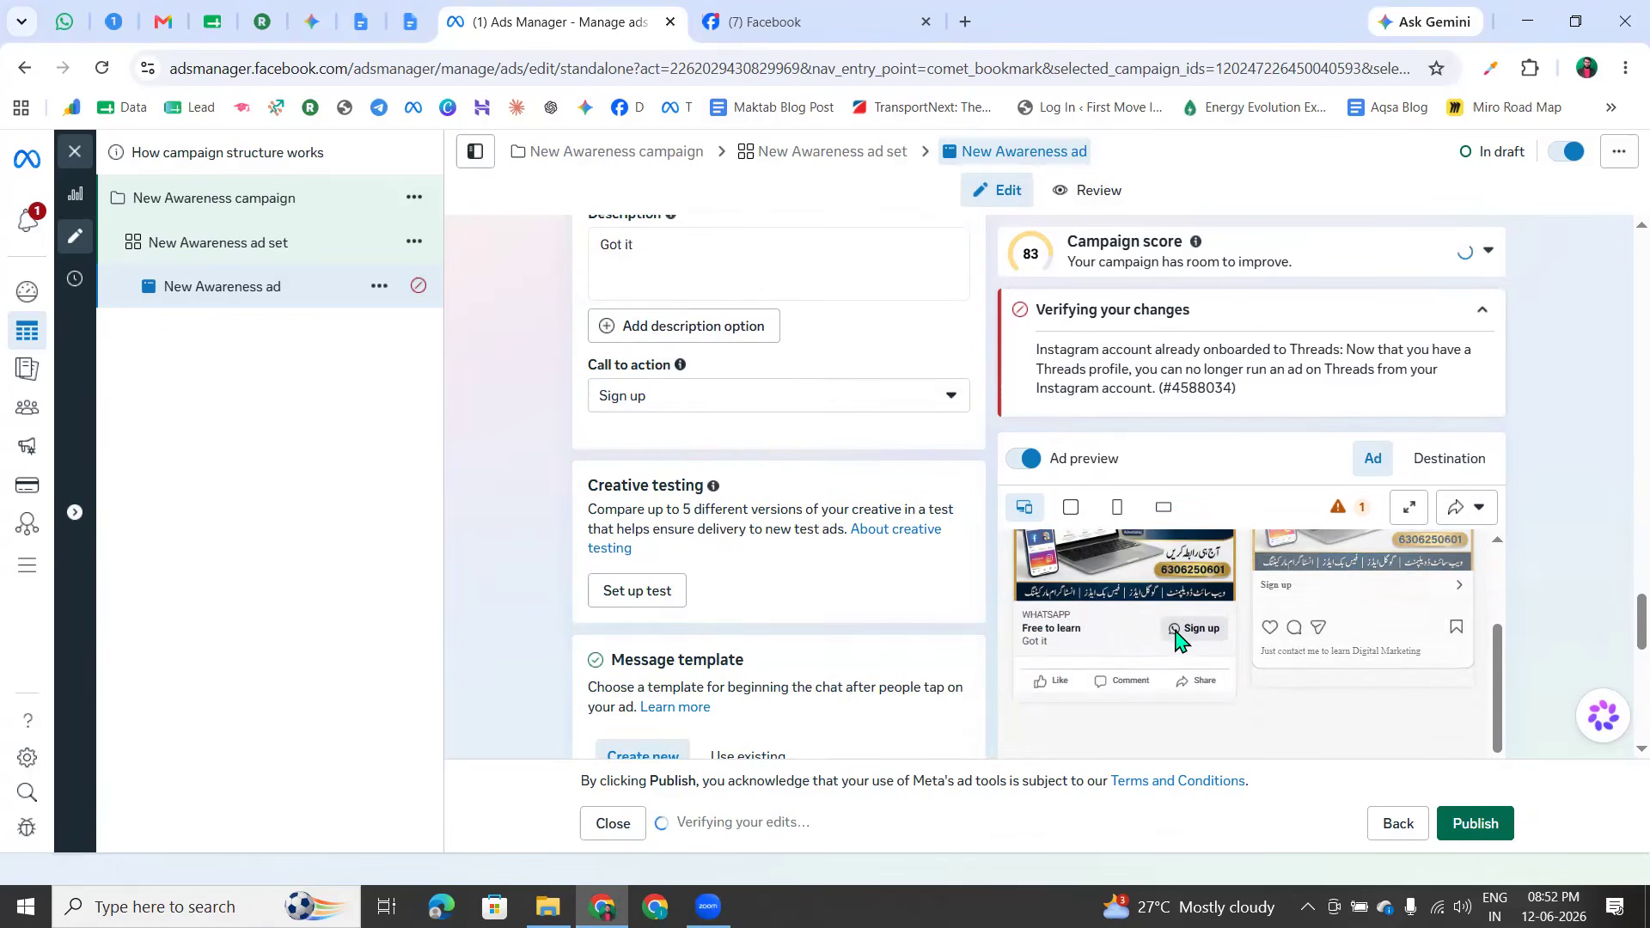
Change the ad's call to action to Subscribe and check its button in the Facebook and Instagram previews
left_click(733, 405)
left_click(711, 479)
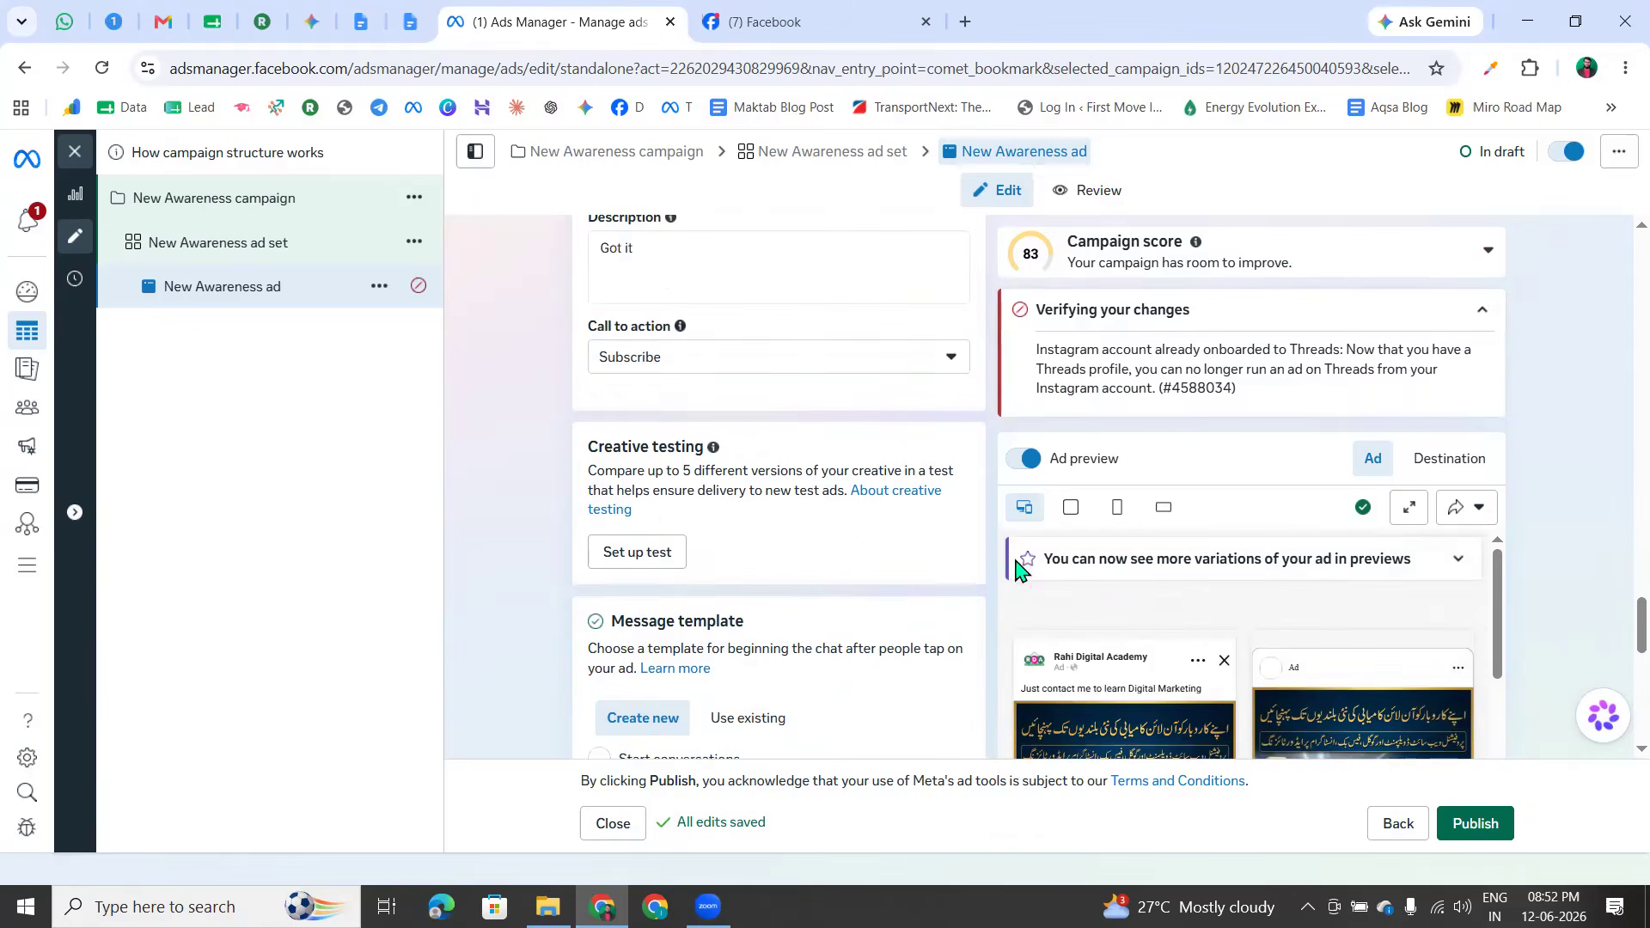
scroll(1194, 612, "down", 3)
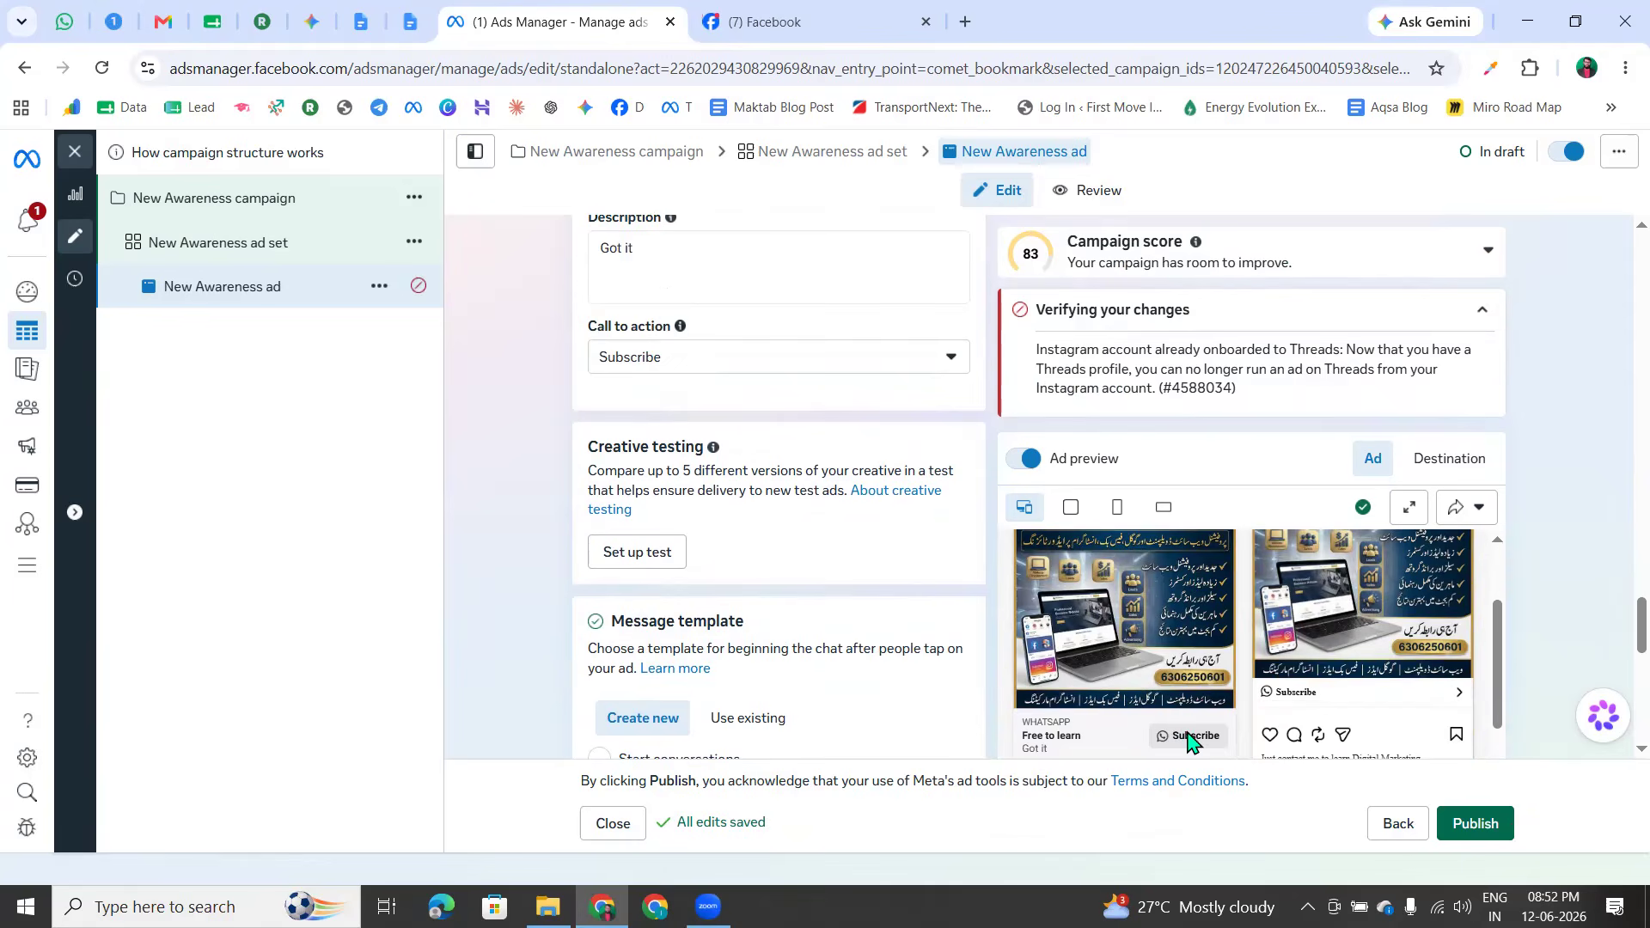
scroll(729, 471, "down", 1)
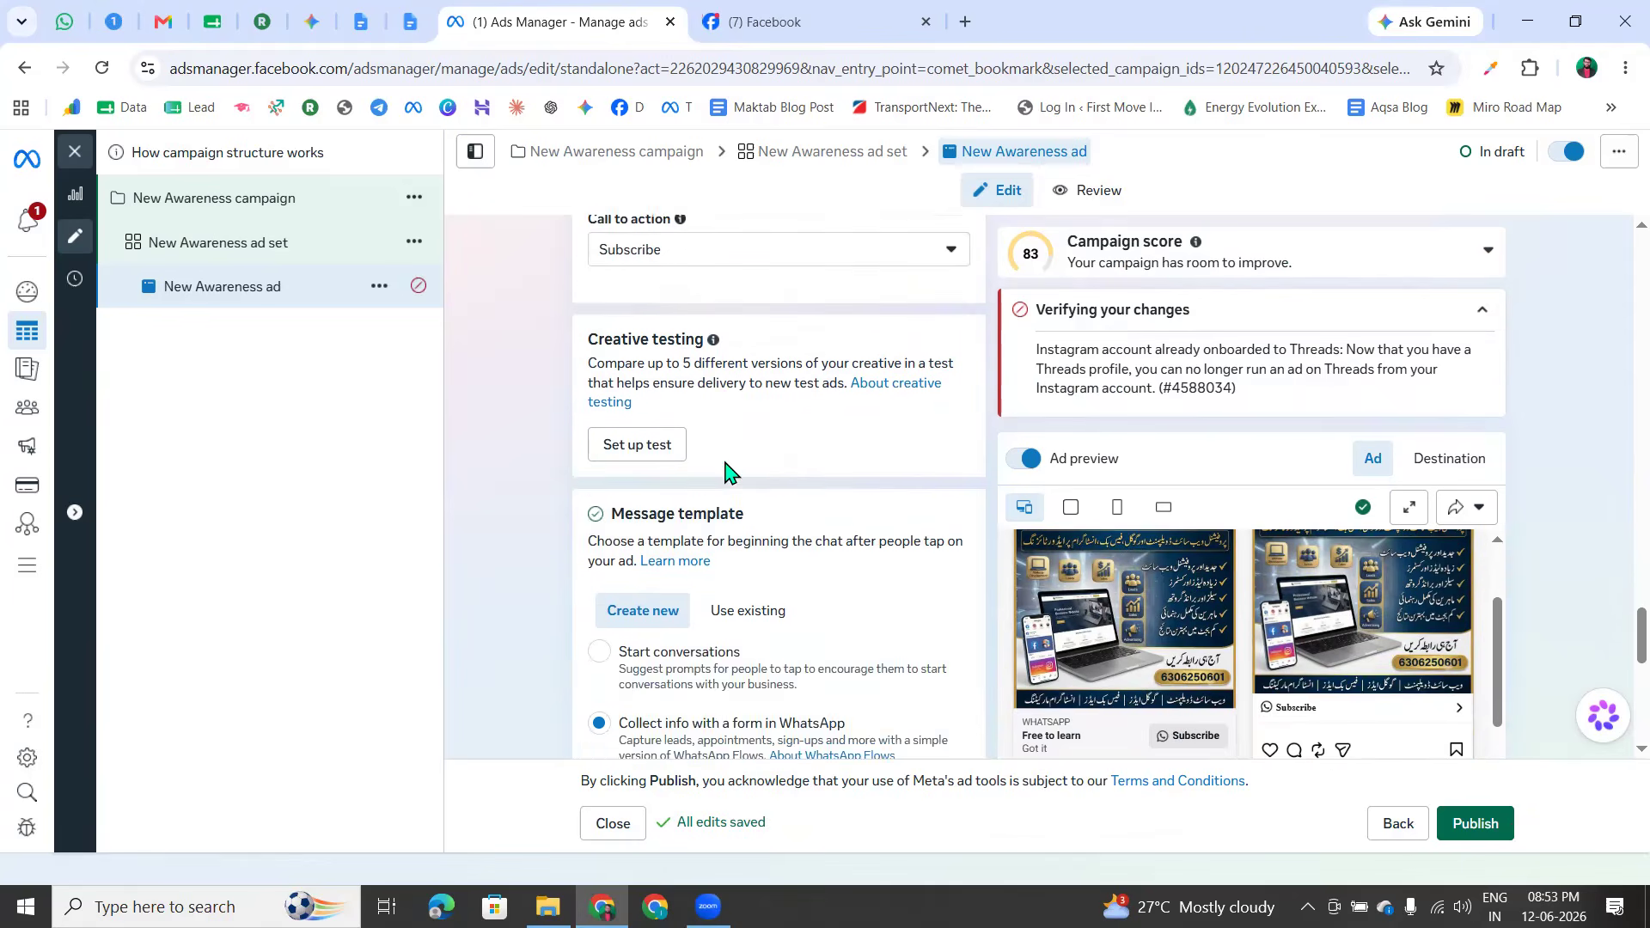
scroll(714, 461, "up", 4)
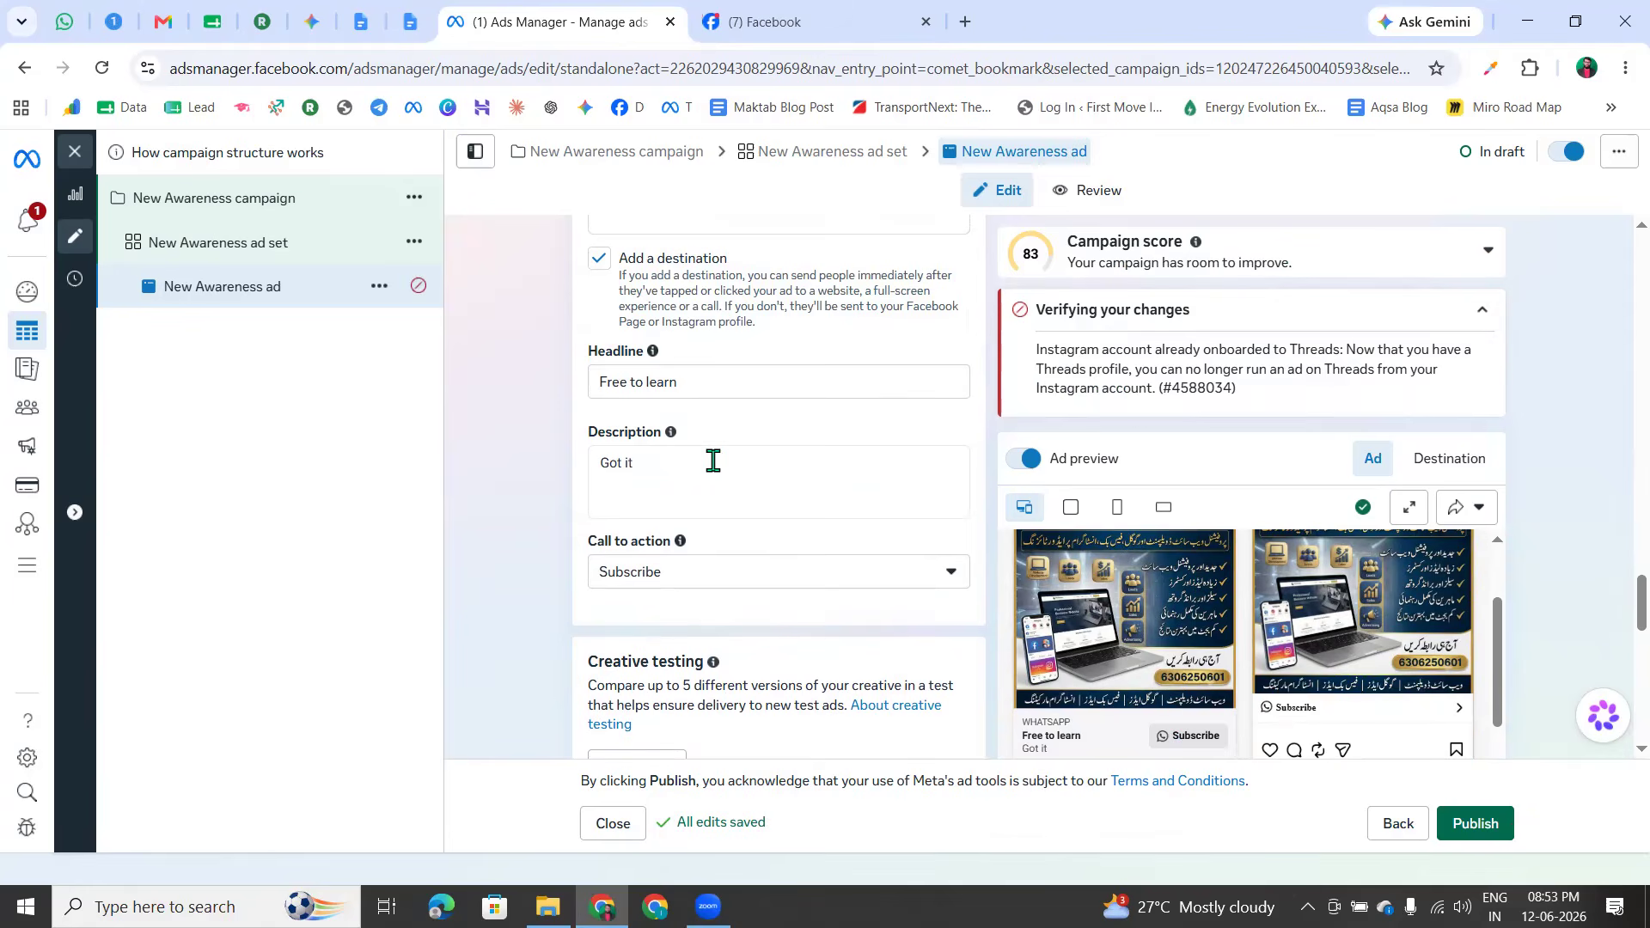
scroll(946, 464, "down", 3)
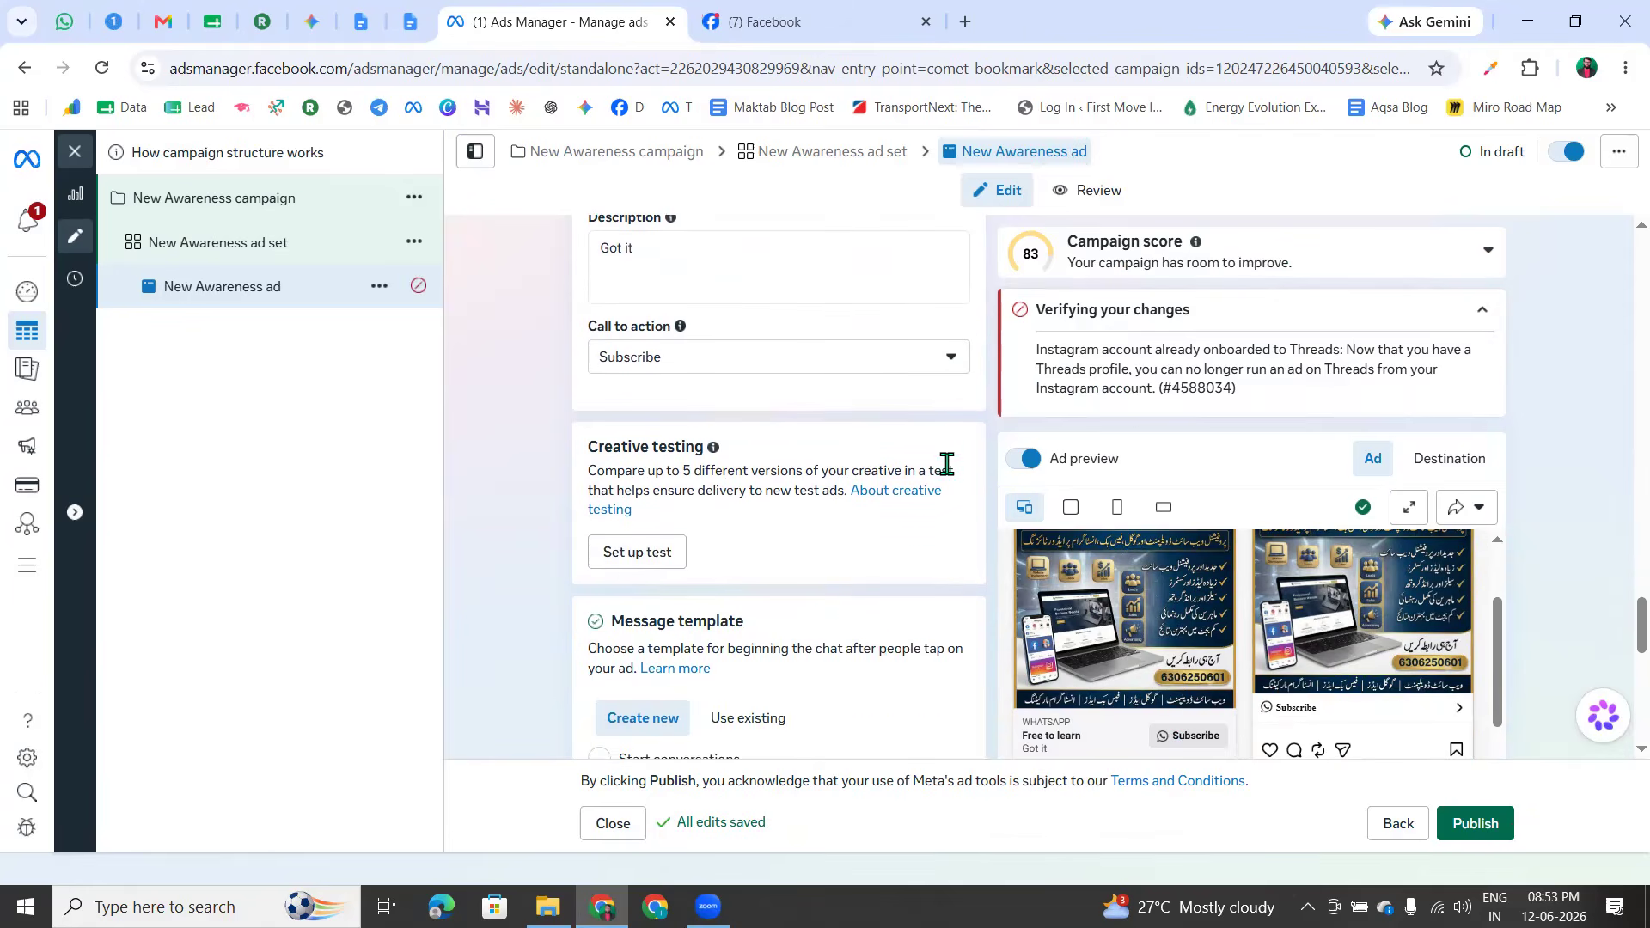
Change the ad's call to action to Send WhatsApp message after looking through the other available options
left_click(727, 367)
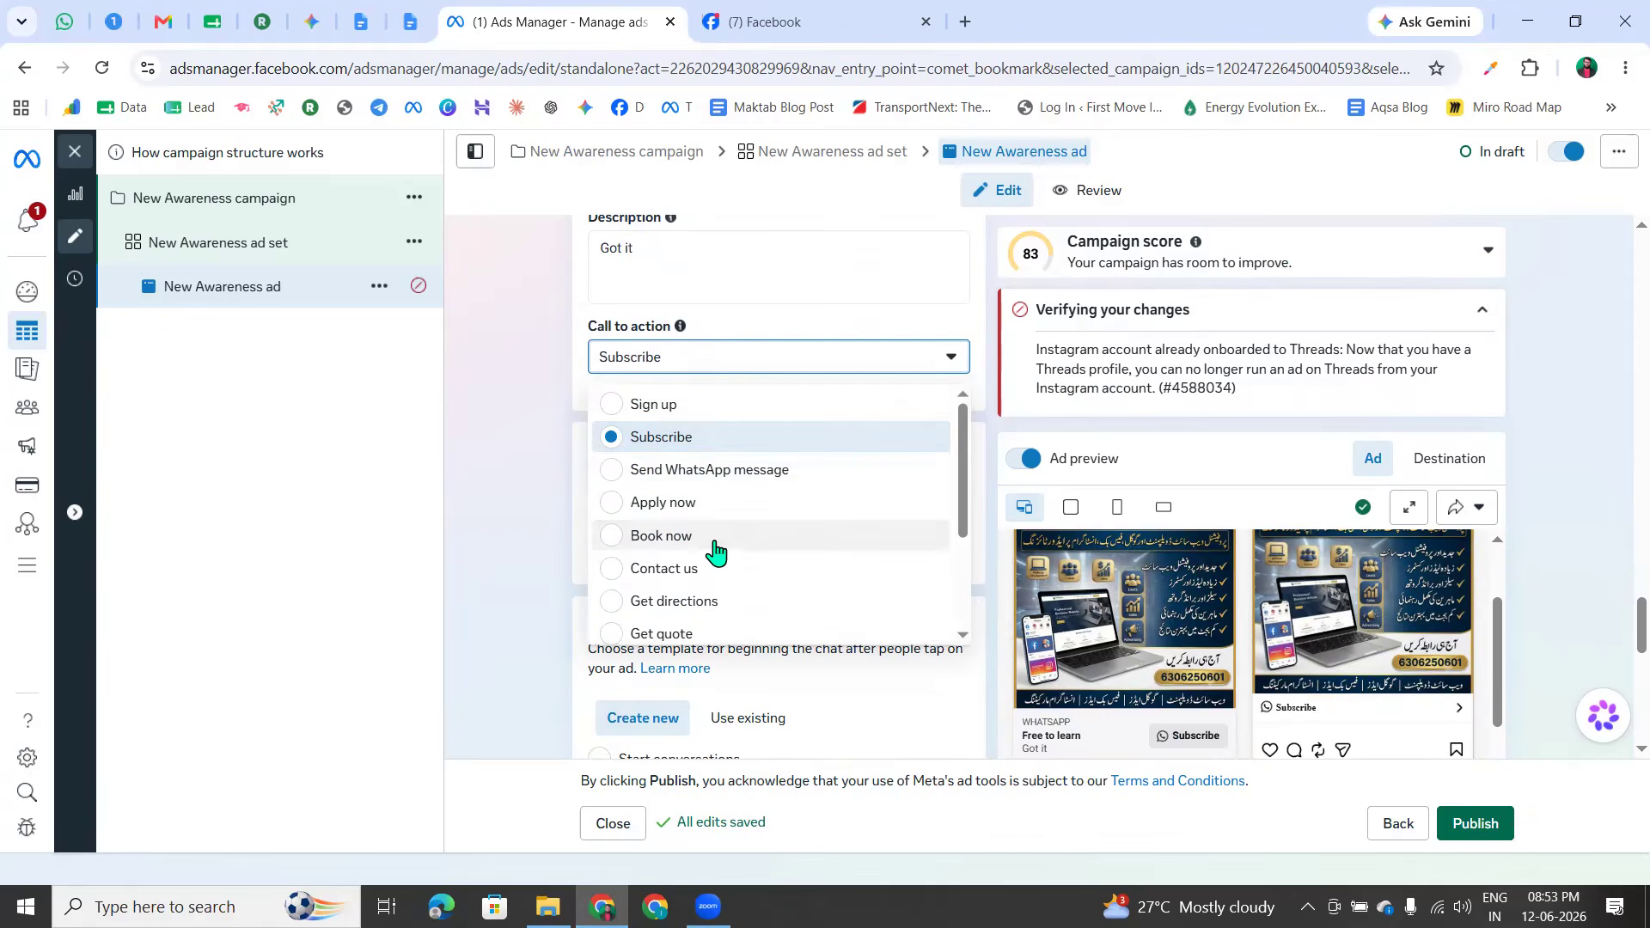
scroll(716, 580, "down", 1)
scroll(716, 581, "down", 1)
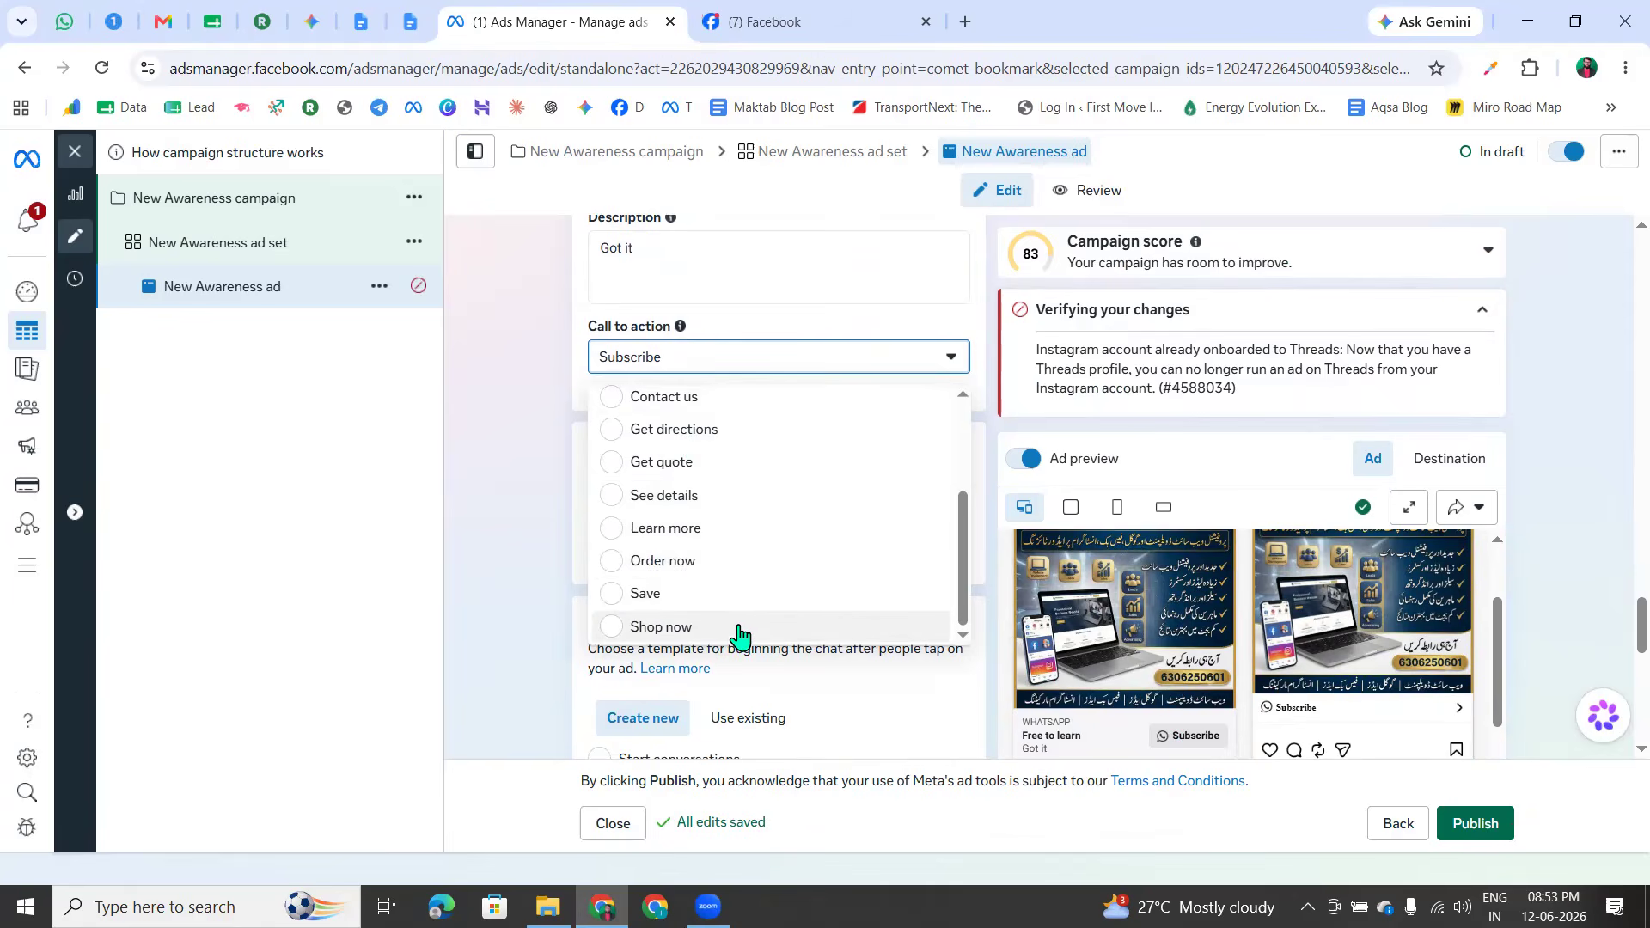
scroll(731, 638, "up", 1)
scroll(732, 634, "up", 1)
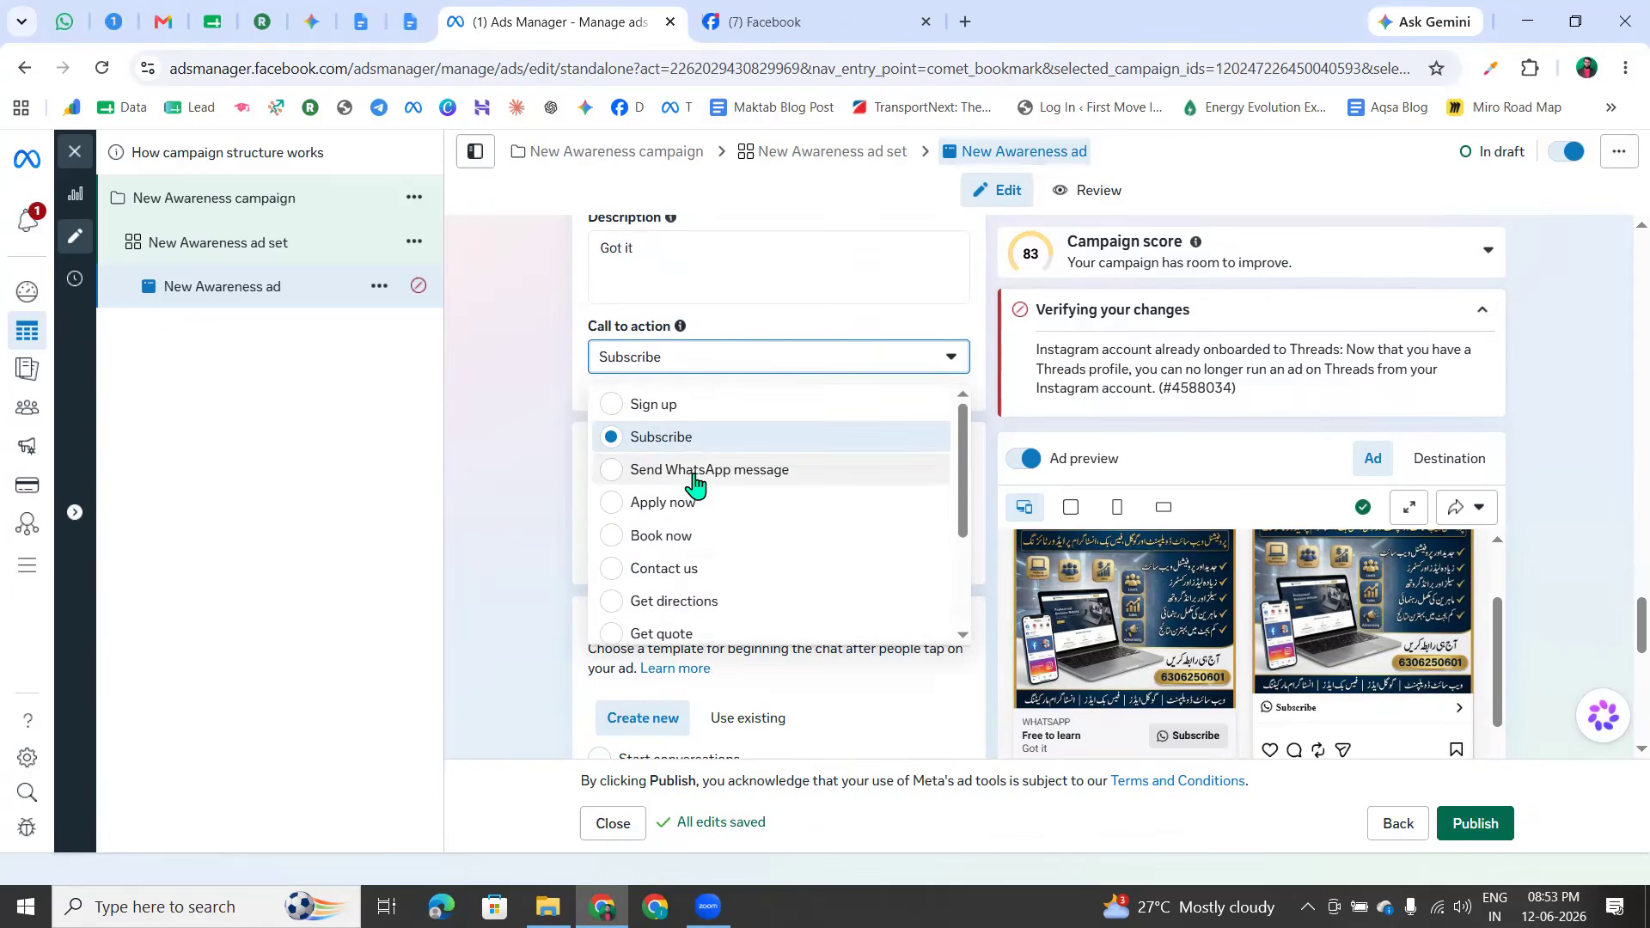
left_click(705, 471)
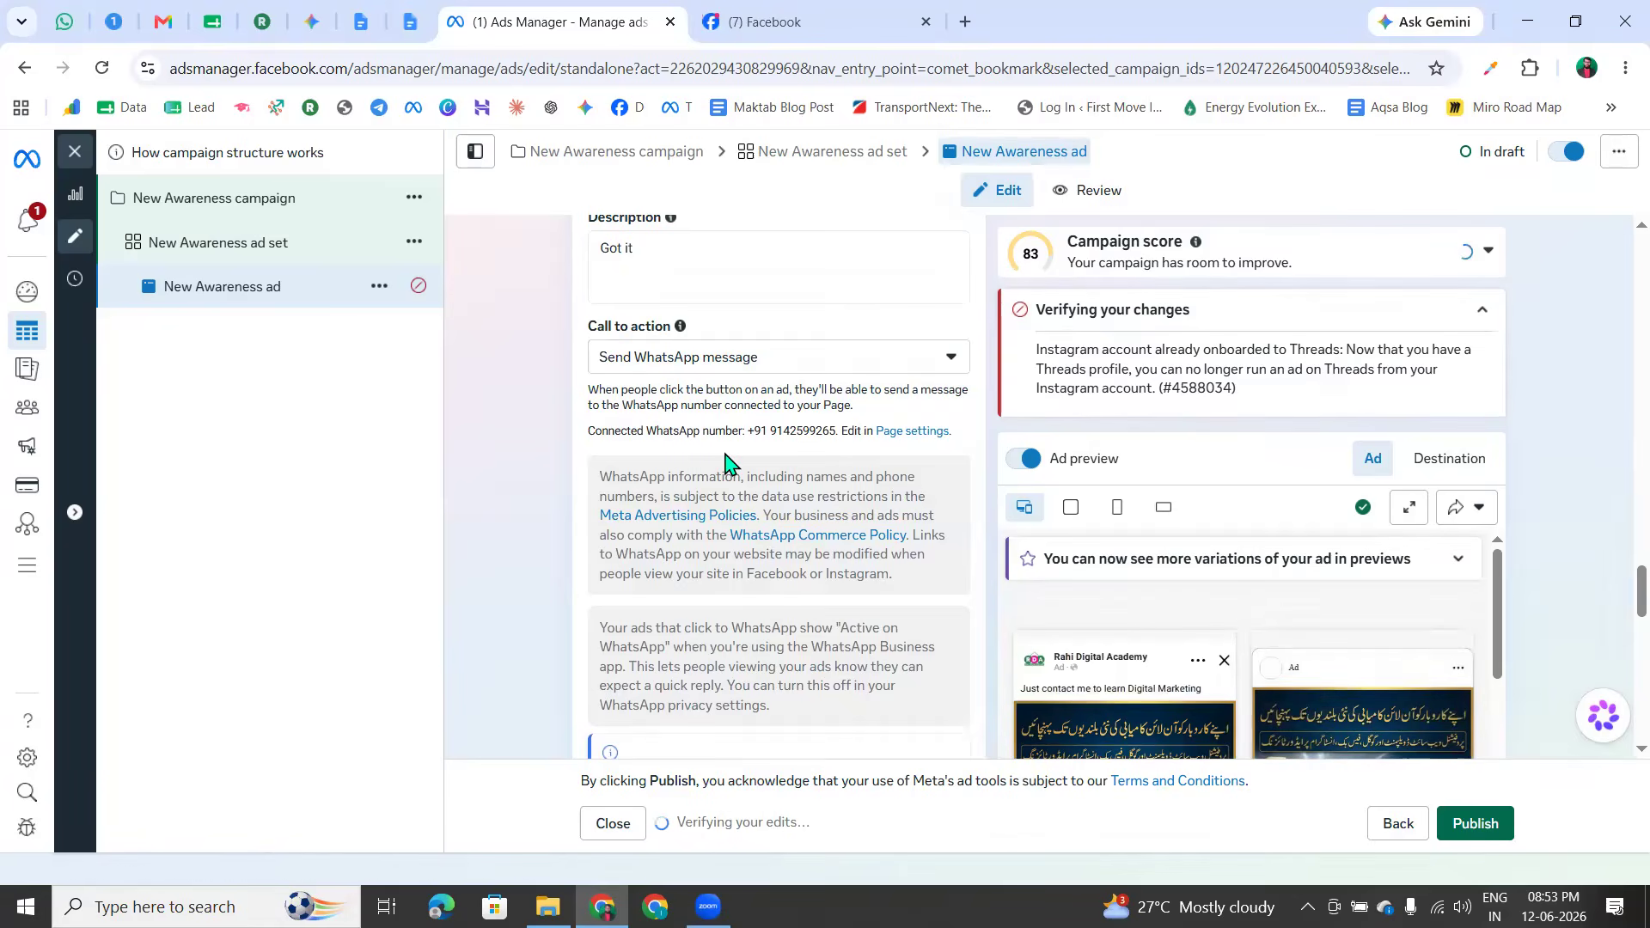
left_click_drag(591, 326, 671, 330)
left_click(778, 333)
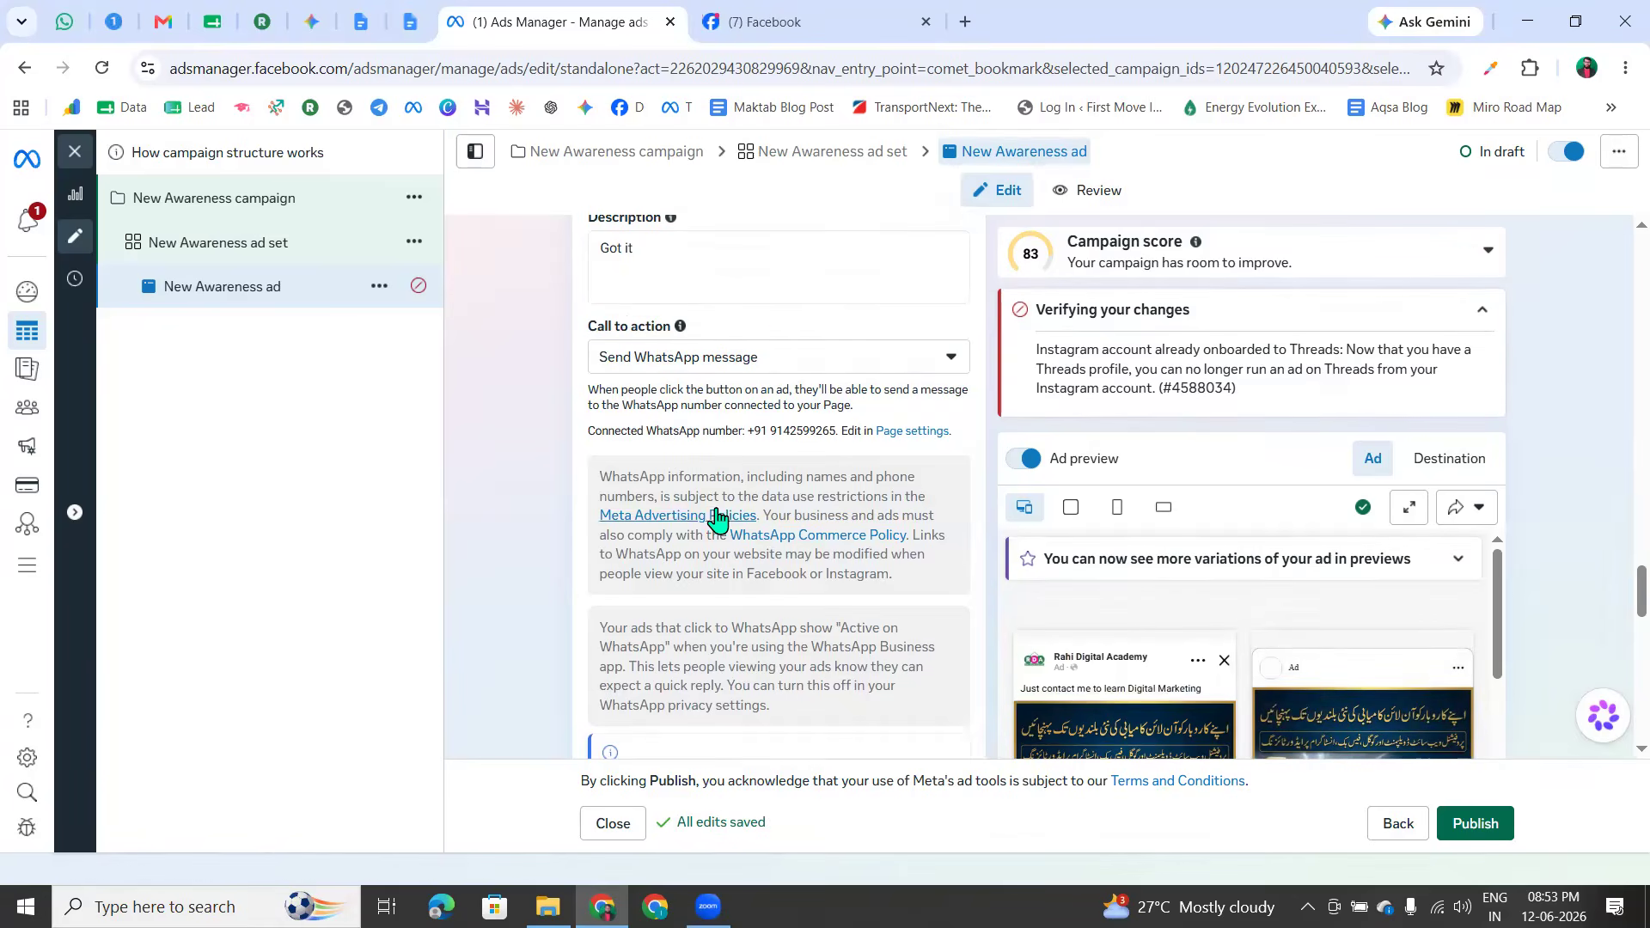
Examine the ad's Creative testing section and the Message template options below it
scroll(719, 516, "down", 5)
left_click_drag(593, 474, 692, 473)
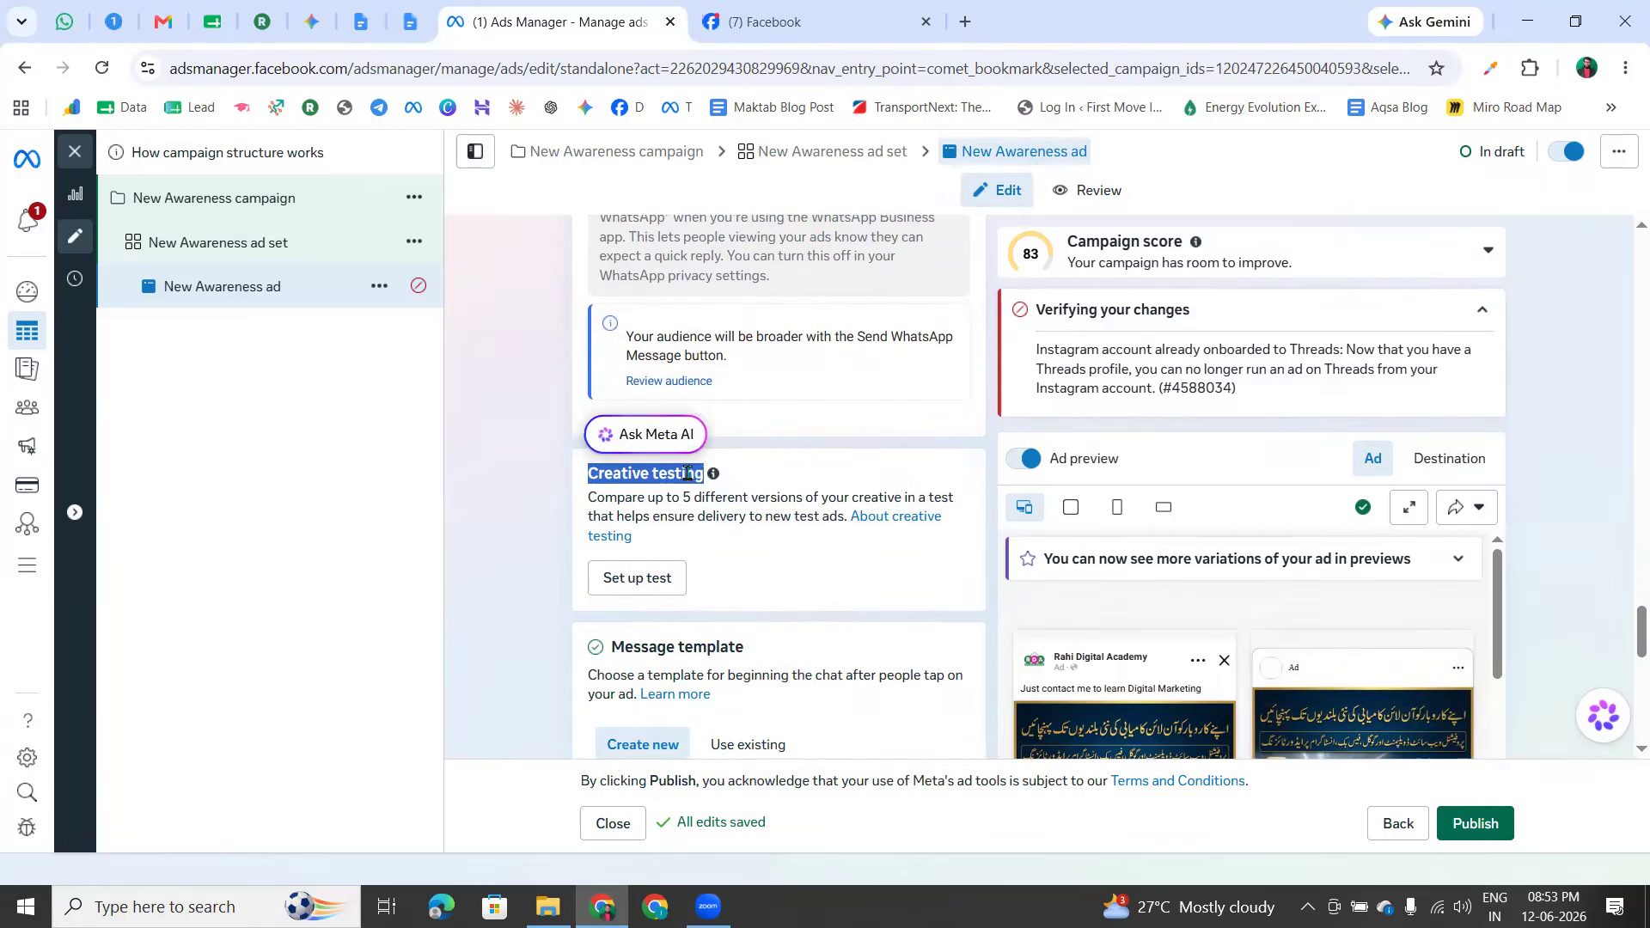
left_click(688, 474)
double_click(682, 473)
triple_click(680, 474)
left_click(678, 473)
scroll(678, 472, "down", 1)
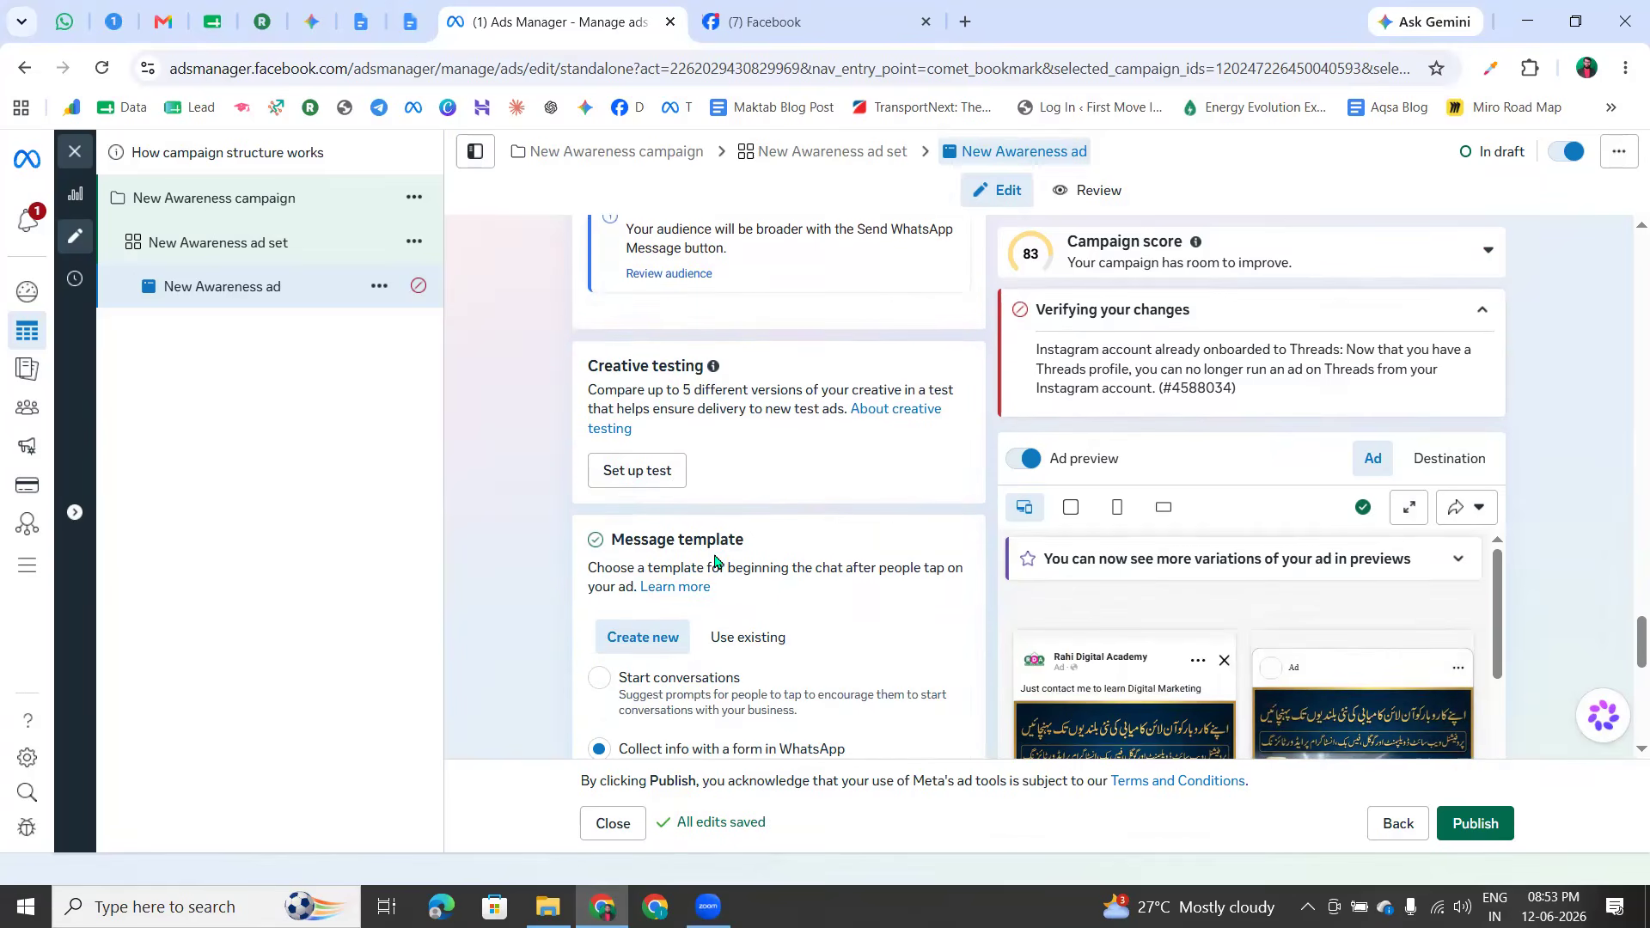
scroll(778, 555, "down", 2)
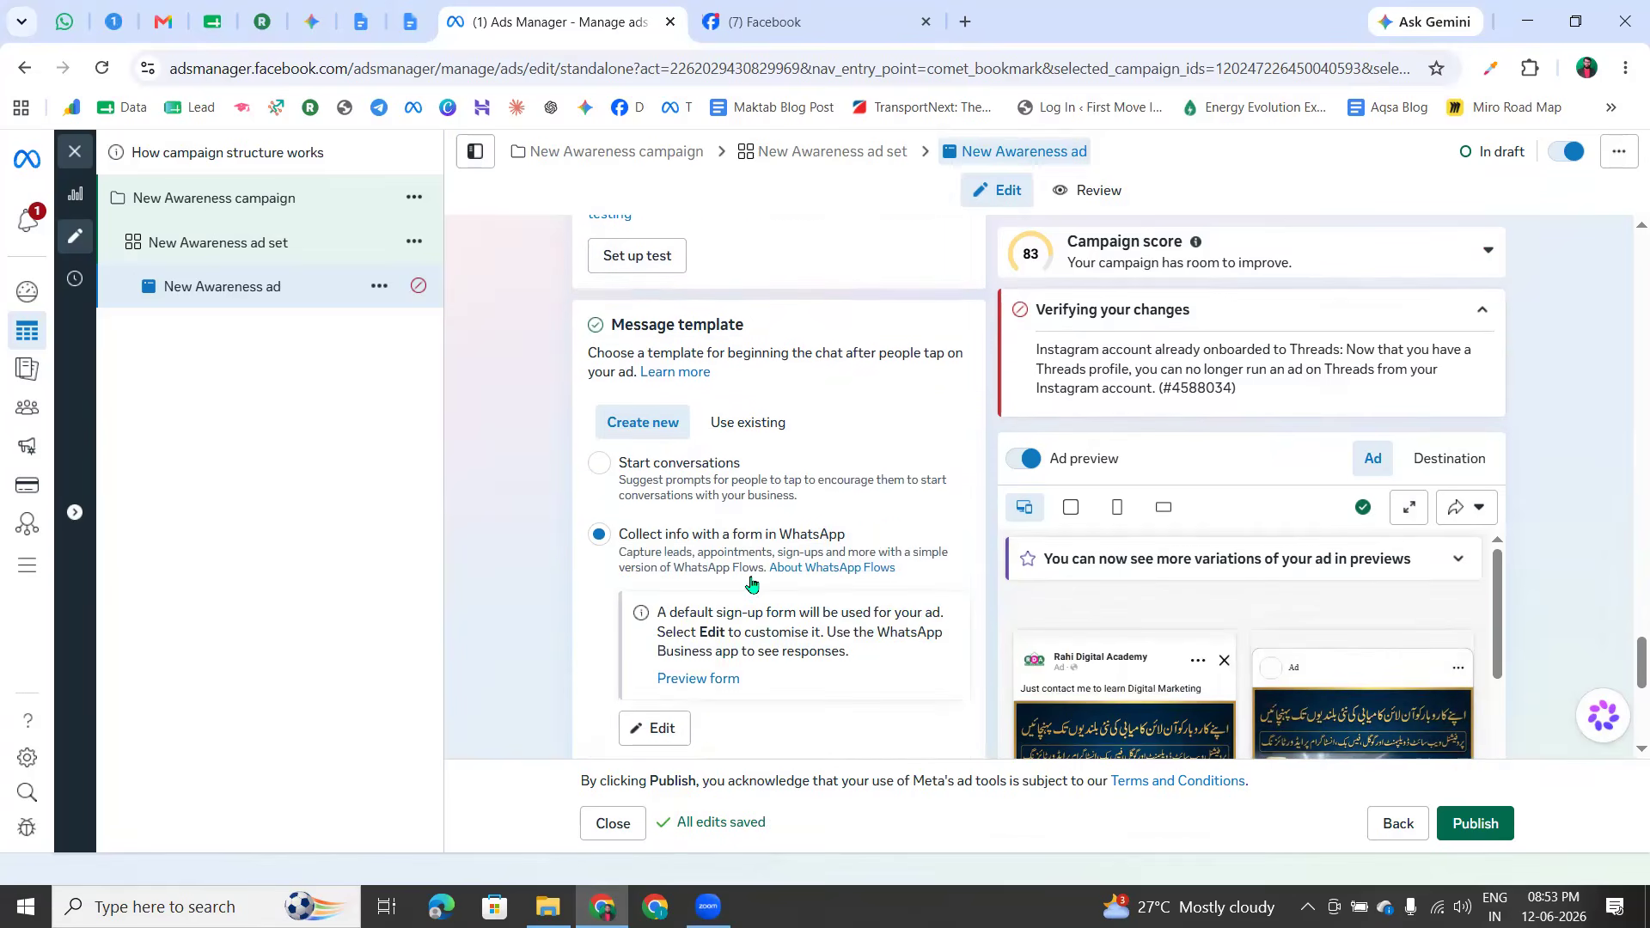
left_click_drag(617, 325, 751, 336)
left_click(750, 337)
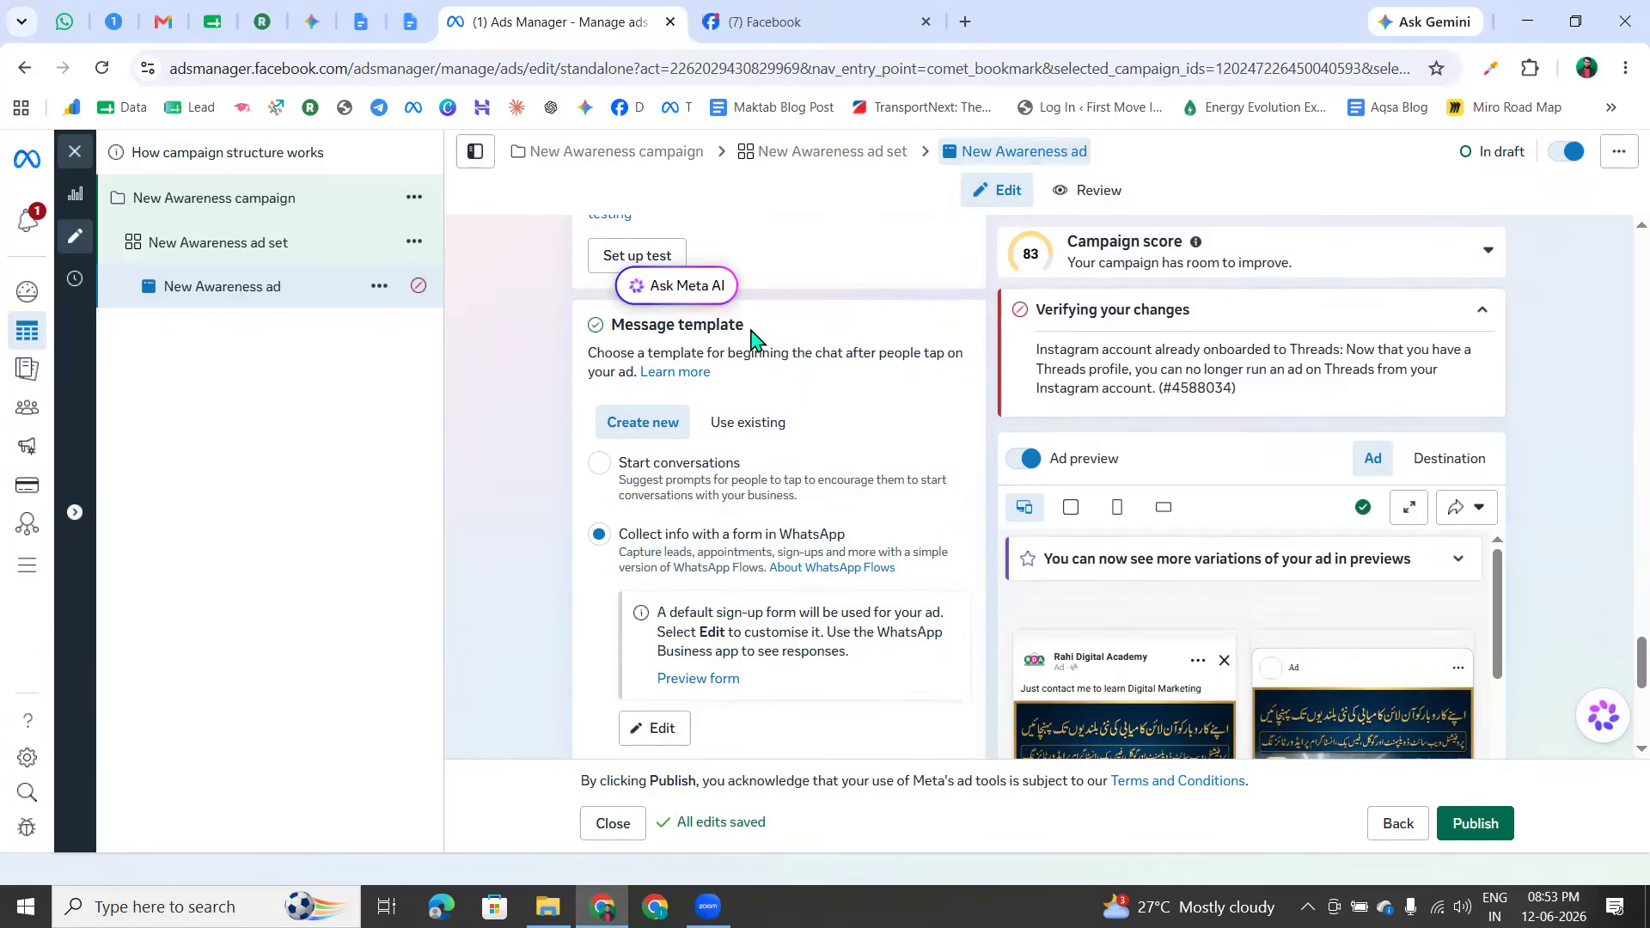
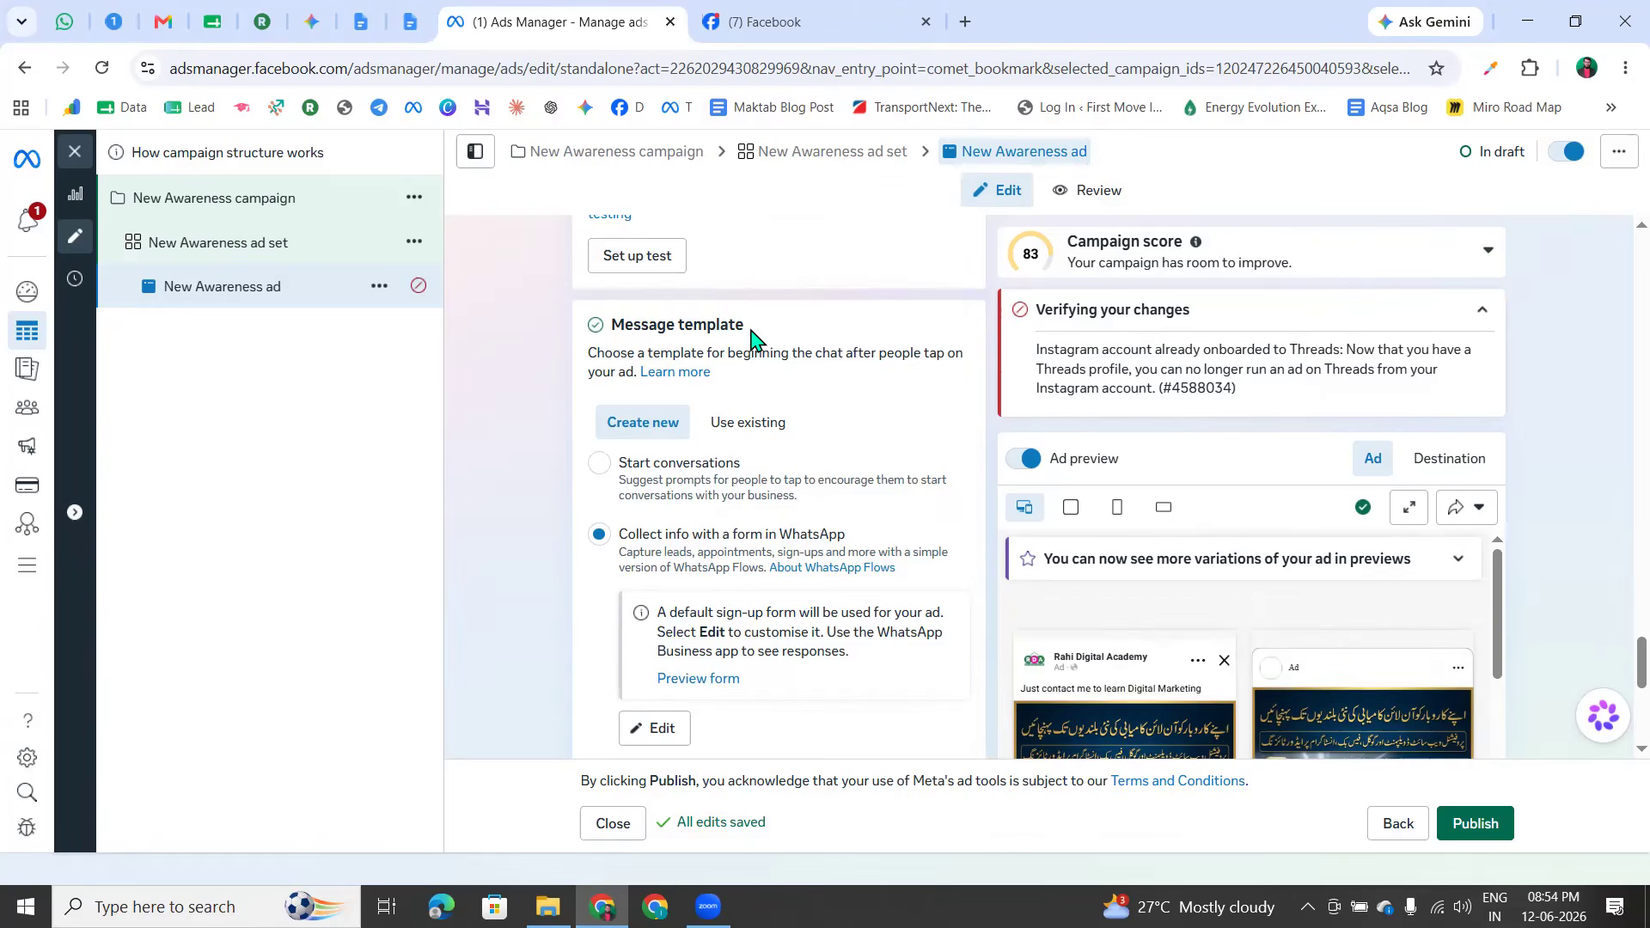
Switch the message template to Start conversations and open it for editing, checking its greeting in the chat preview
left_click(600, 466)
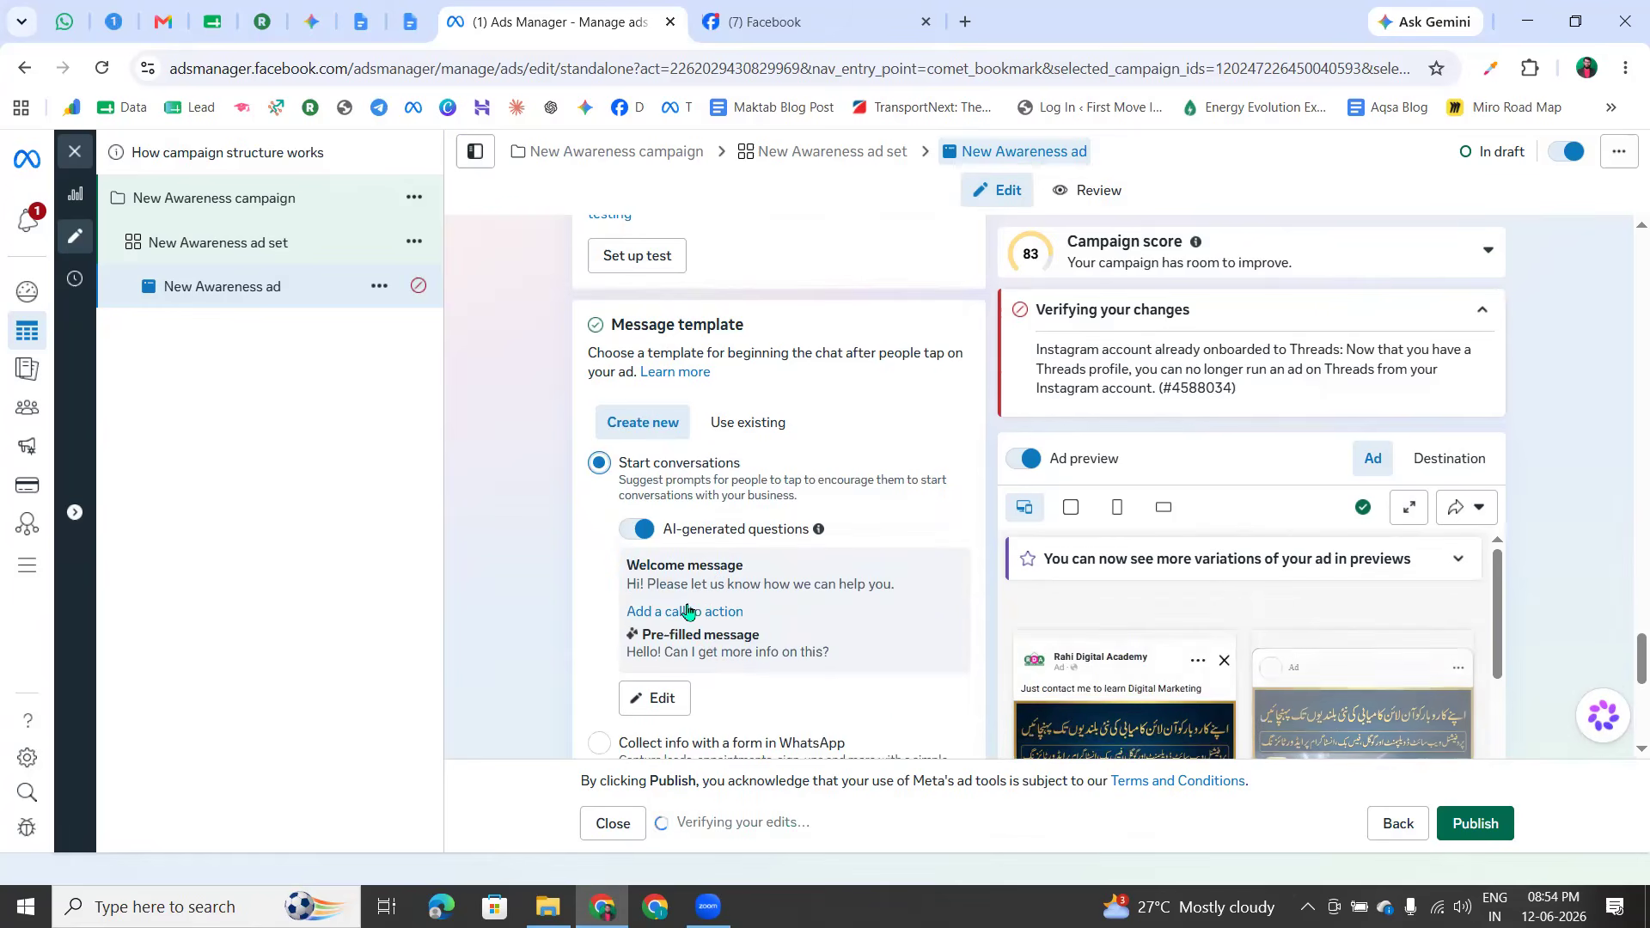
scroll(679, 632, "down", 1)
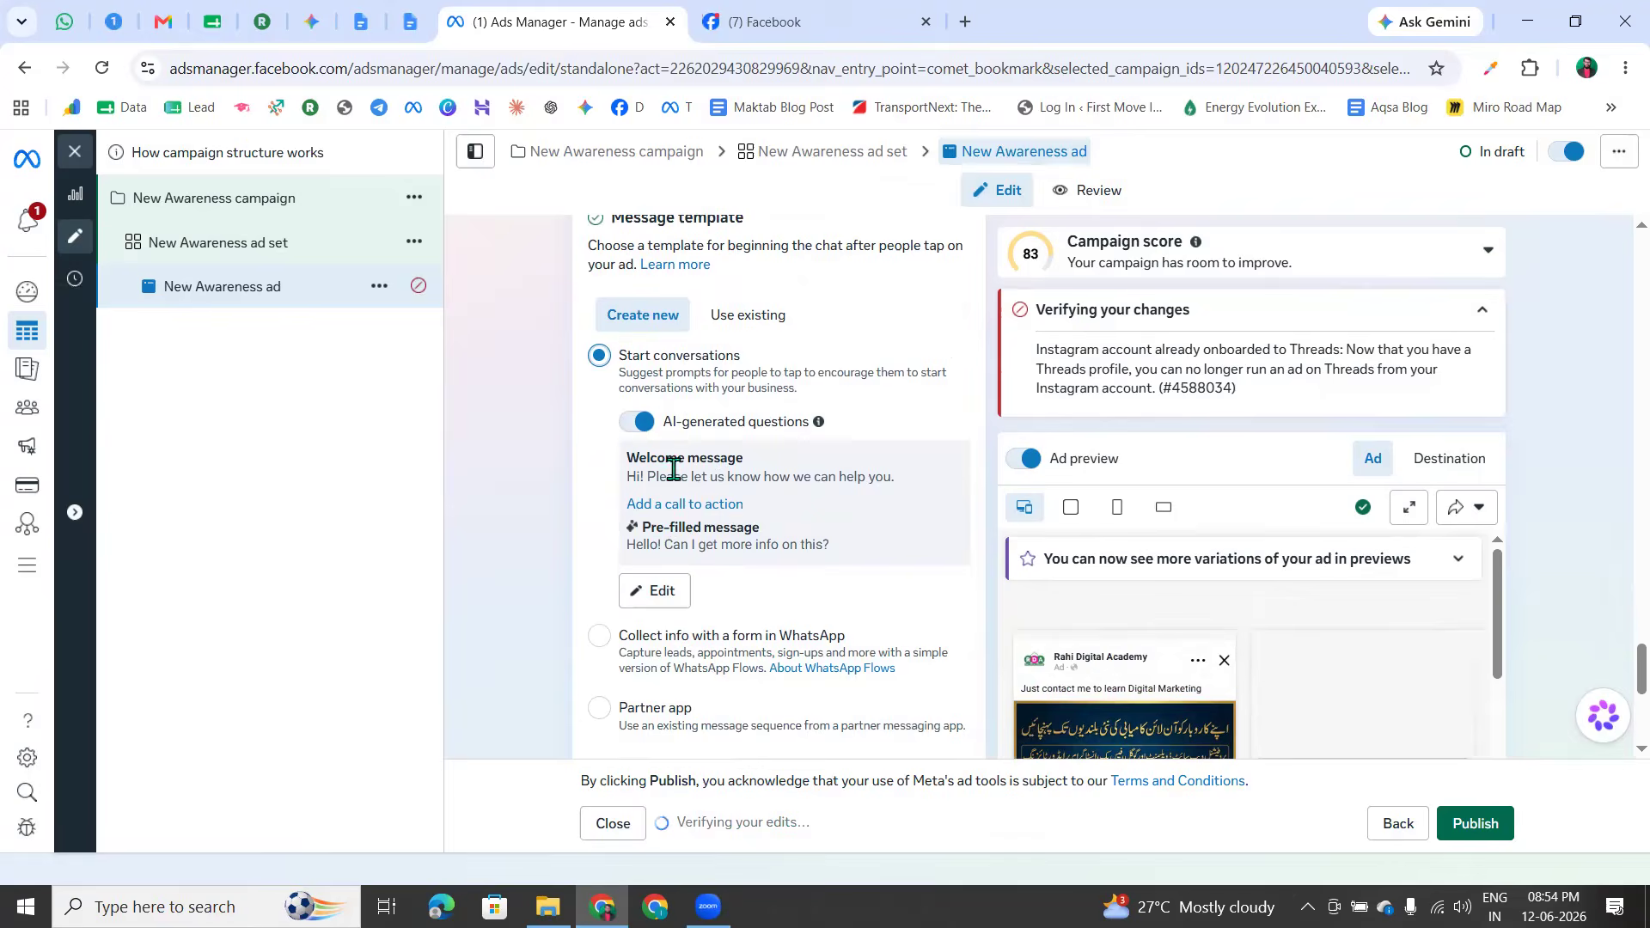
left_click(659, 593)
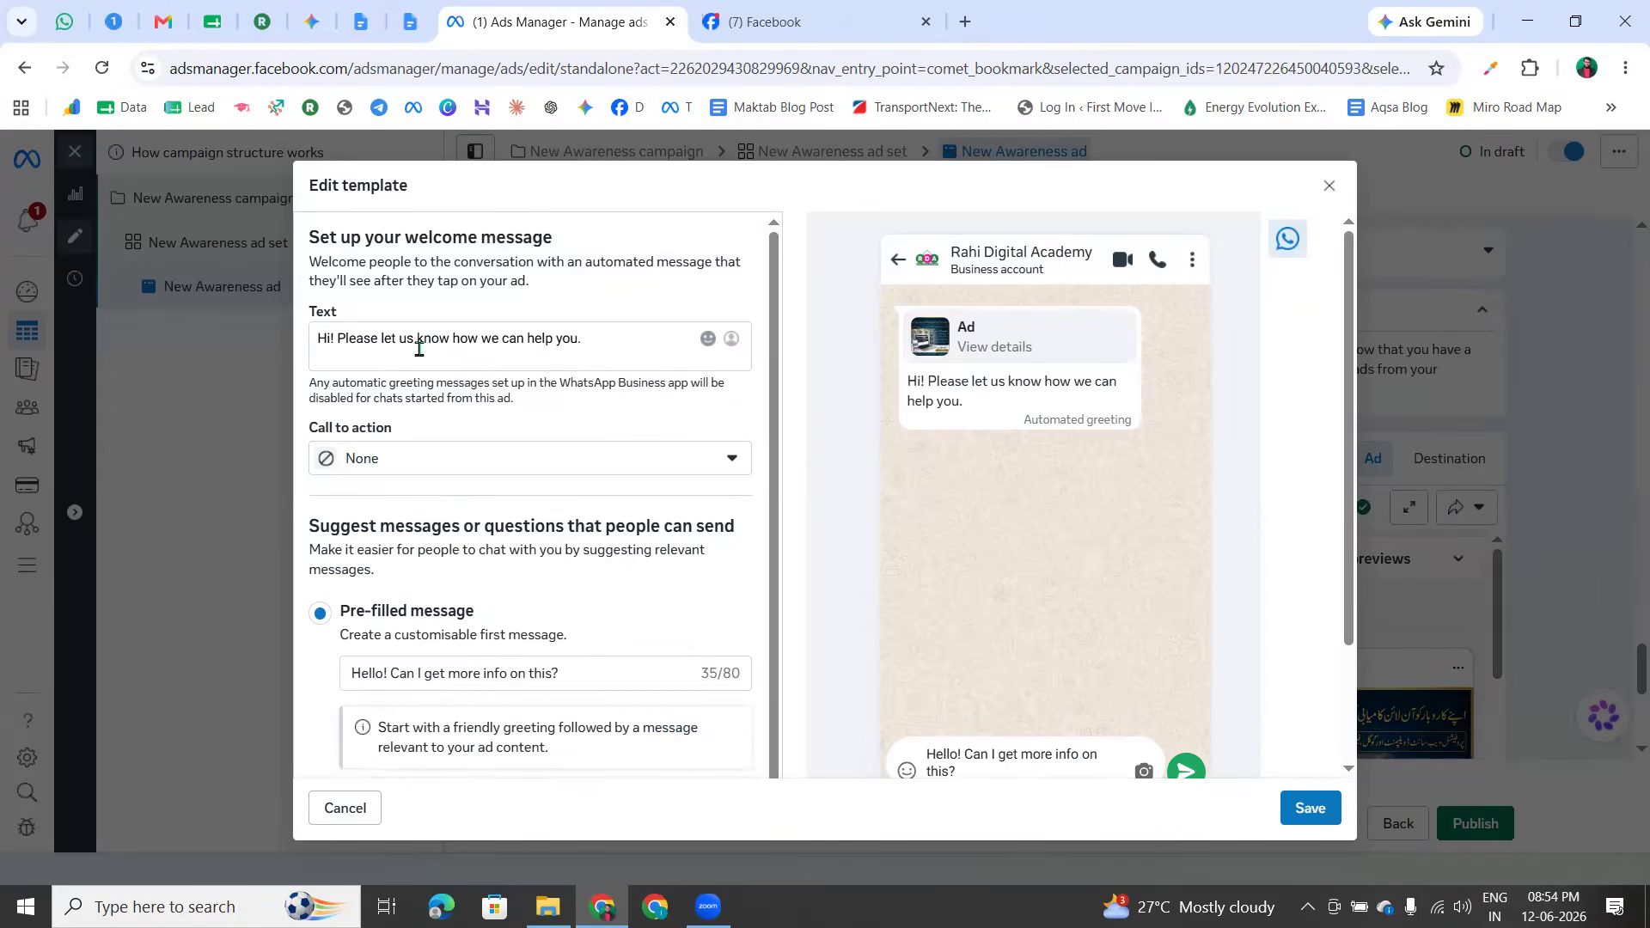
triple_click(918, 389)
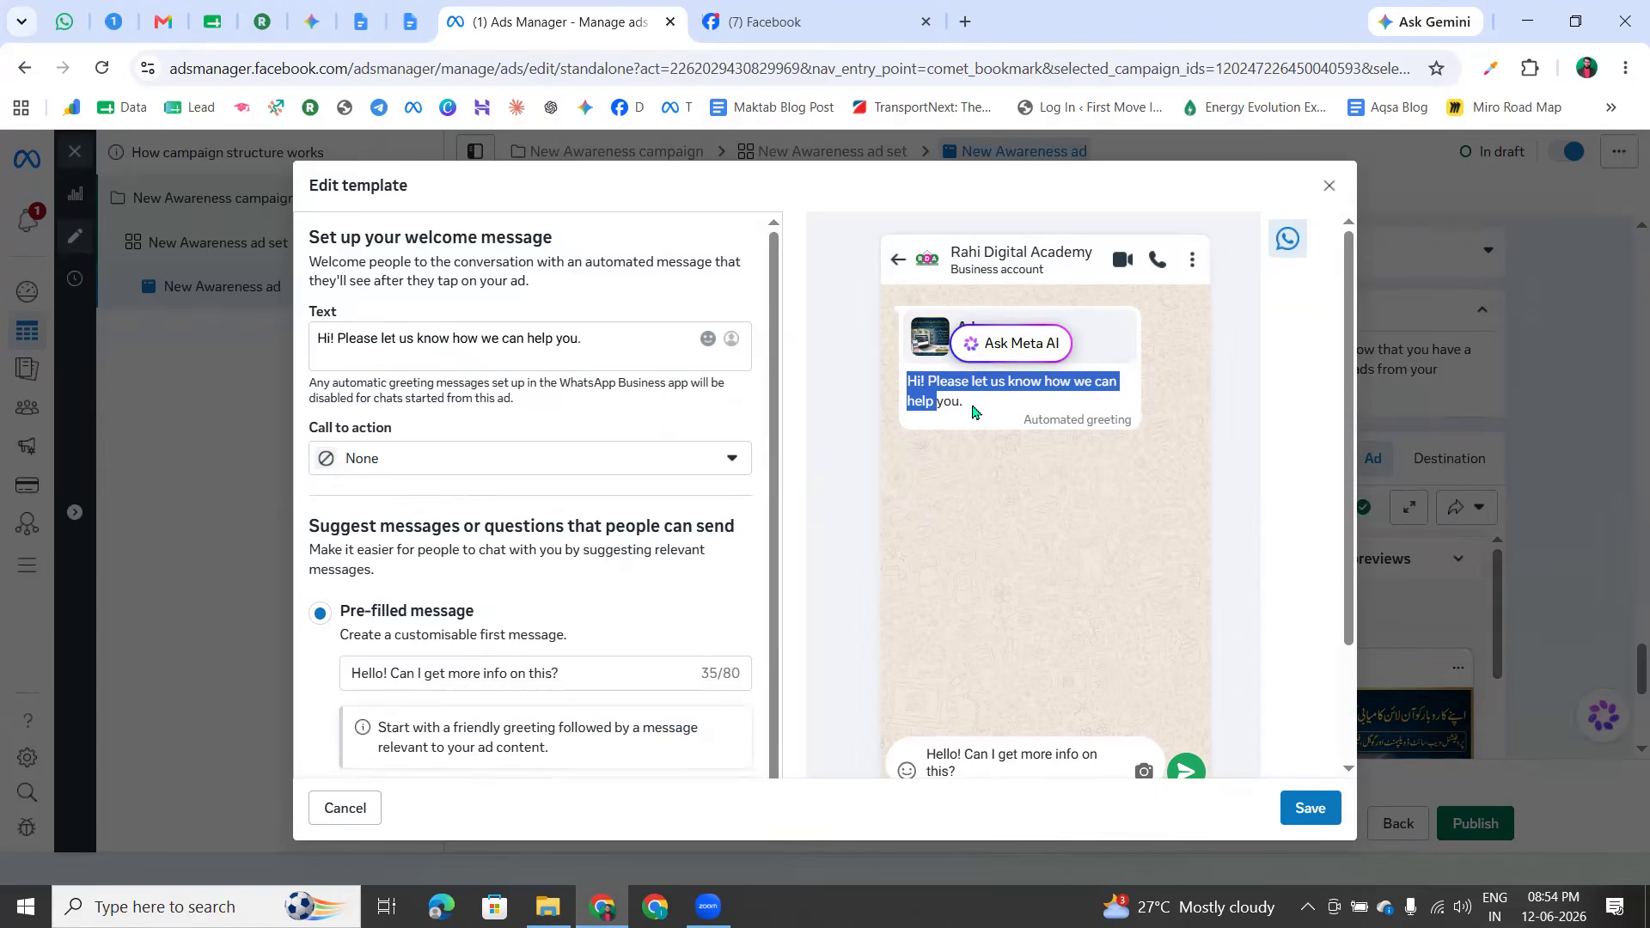
left_click(968, 404)
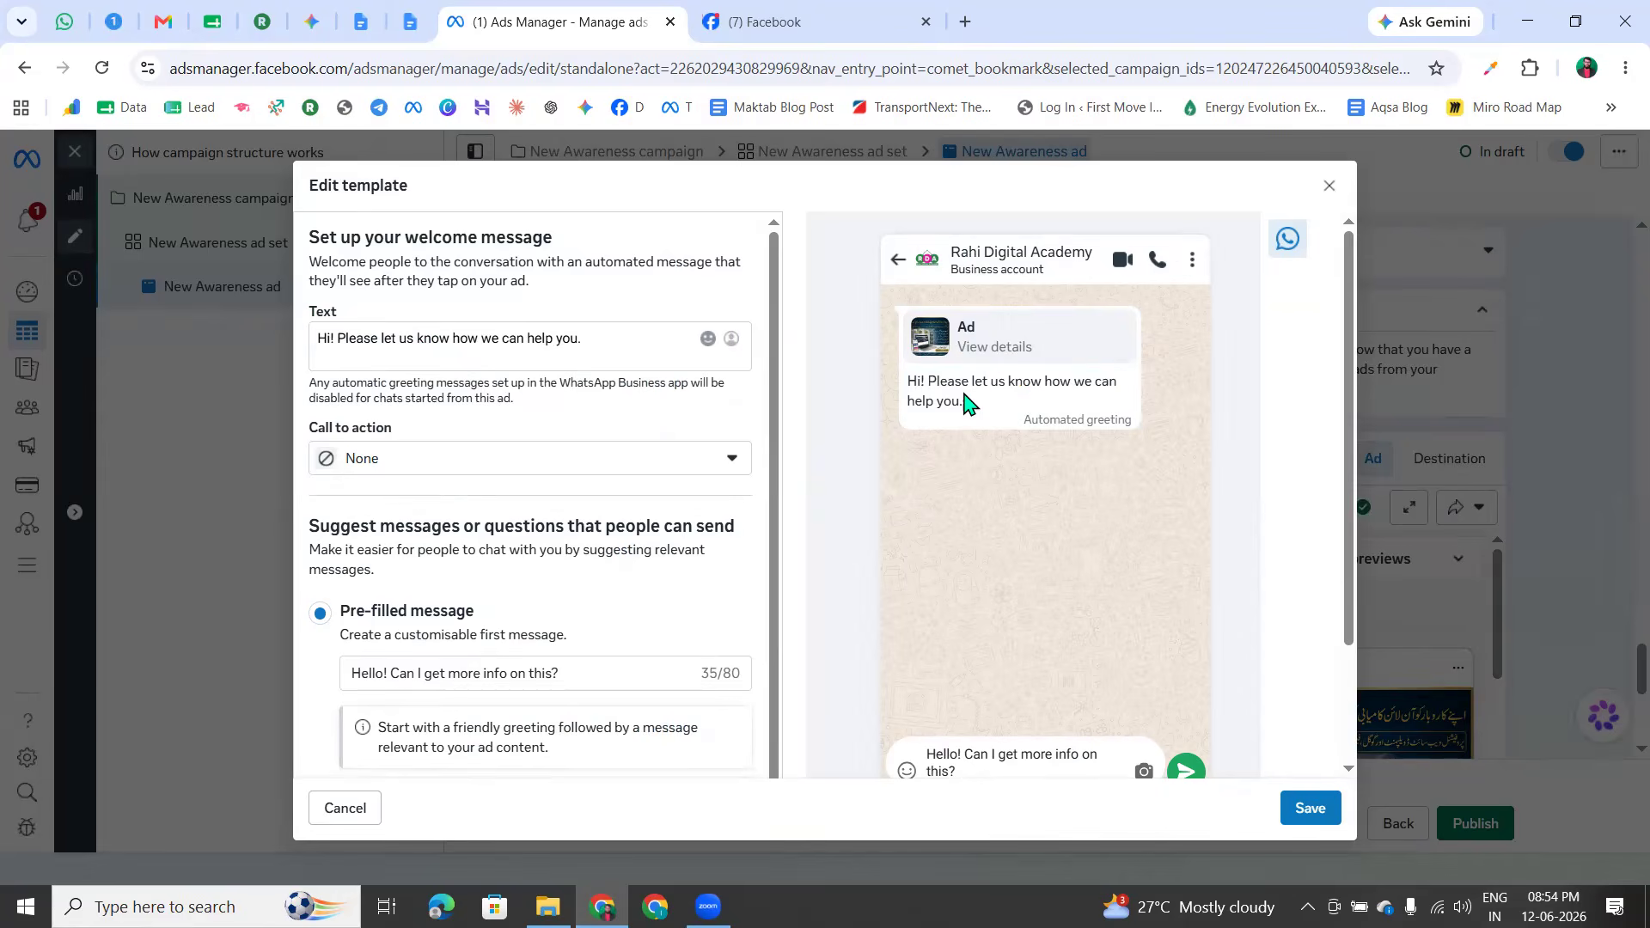
left_click_drag(908, 380, 966, 414)
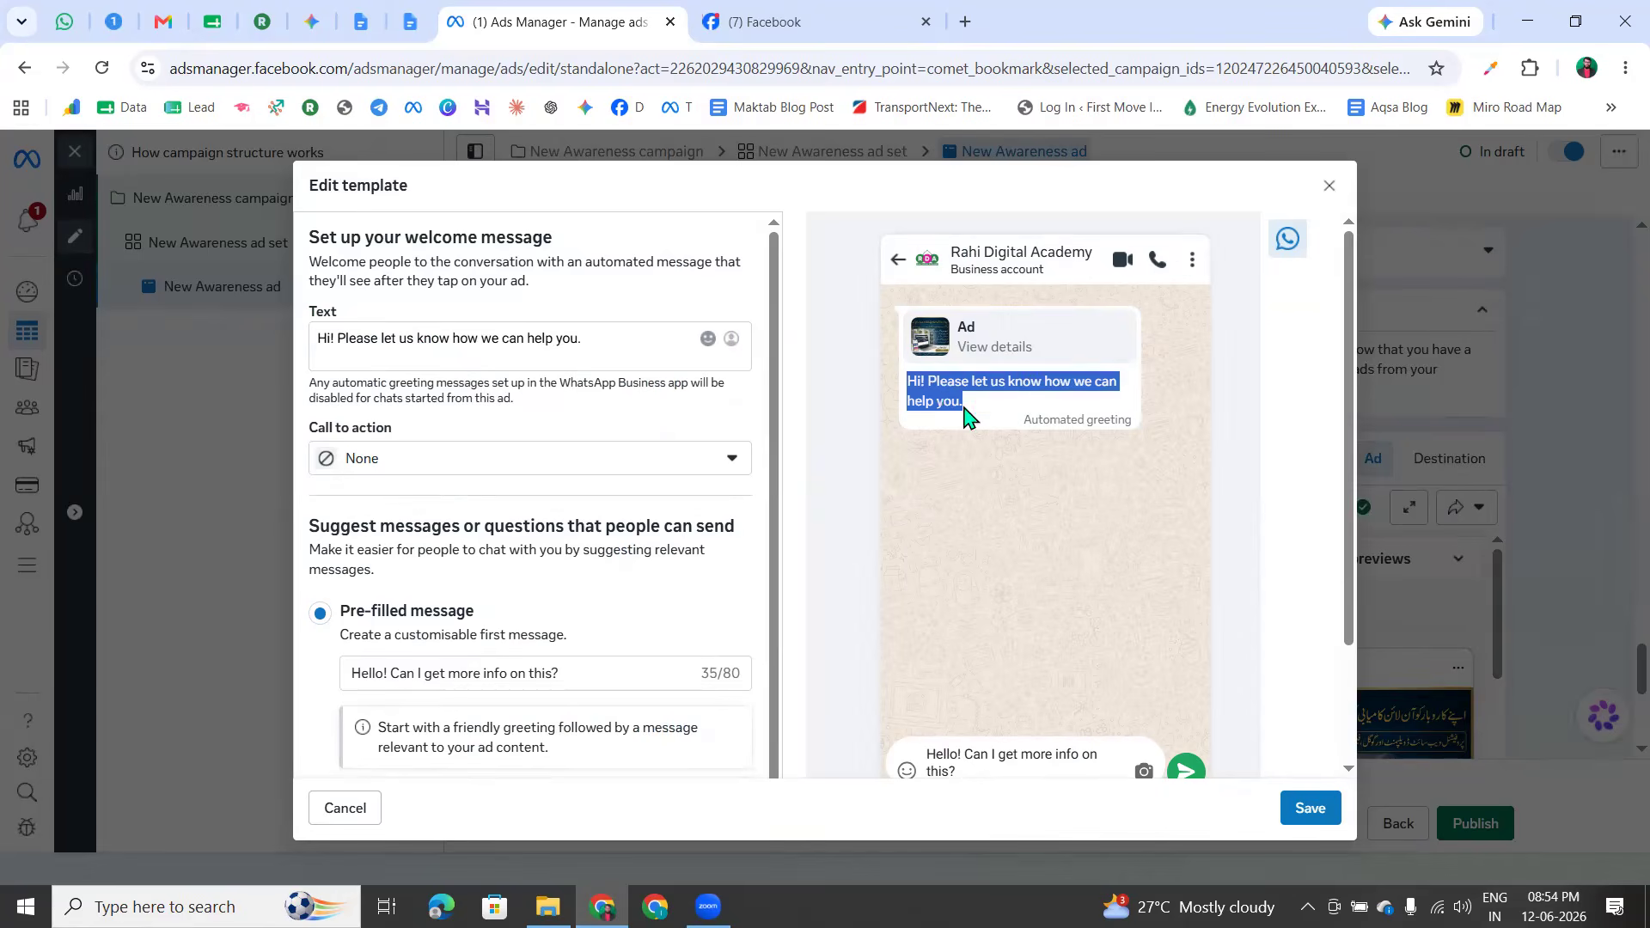
left_click(940, 403)
Replace the welcome message text with "Apne Mutabik Change Kar dijiye" and check the greeting in the chat preview
triple_click(613, 335)
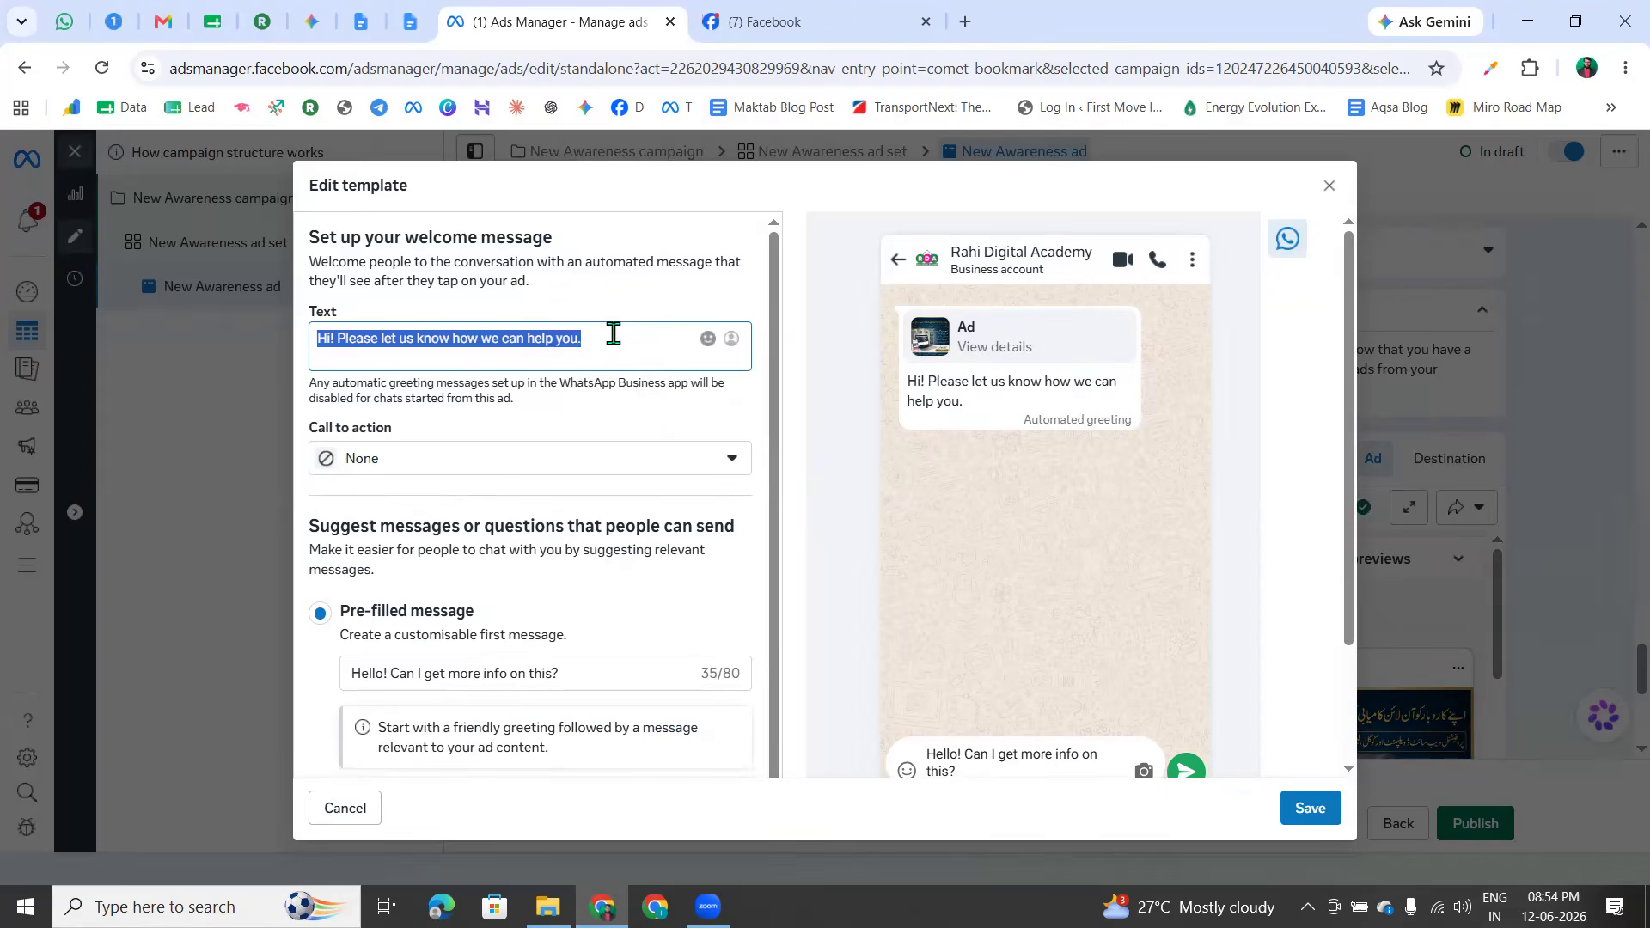
key("BackSpace")
type("A")
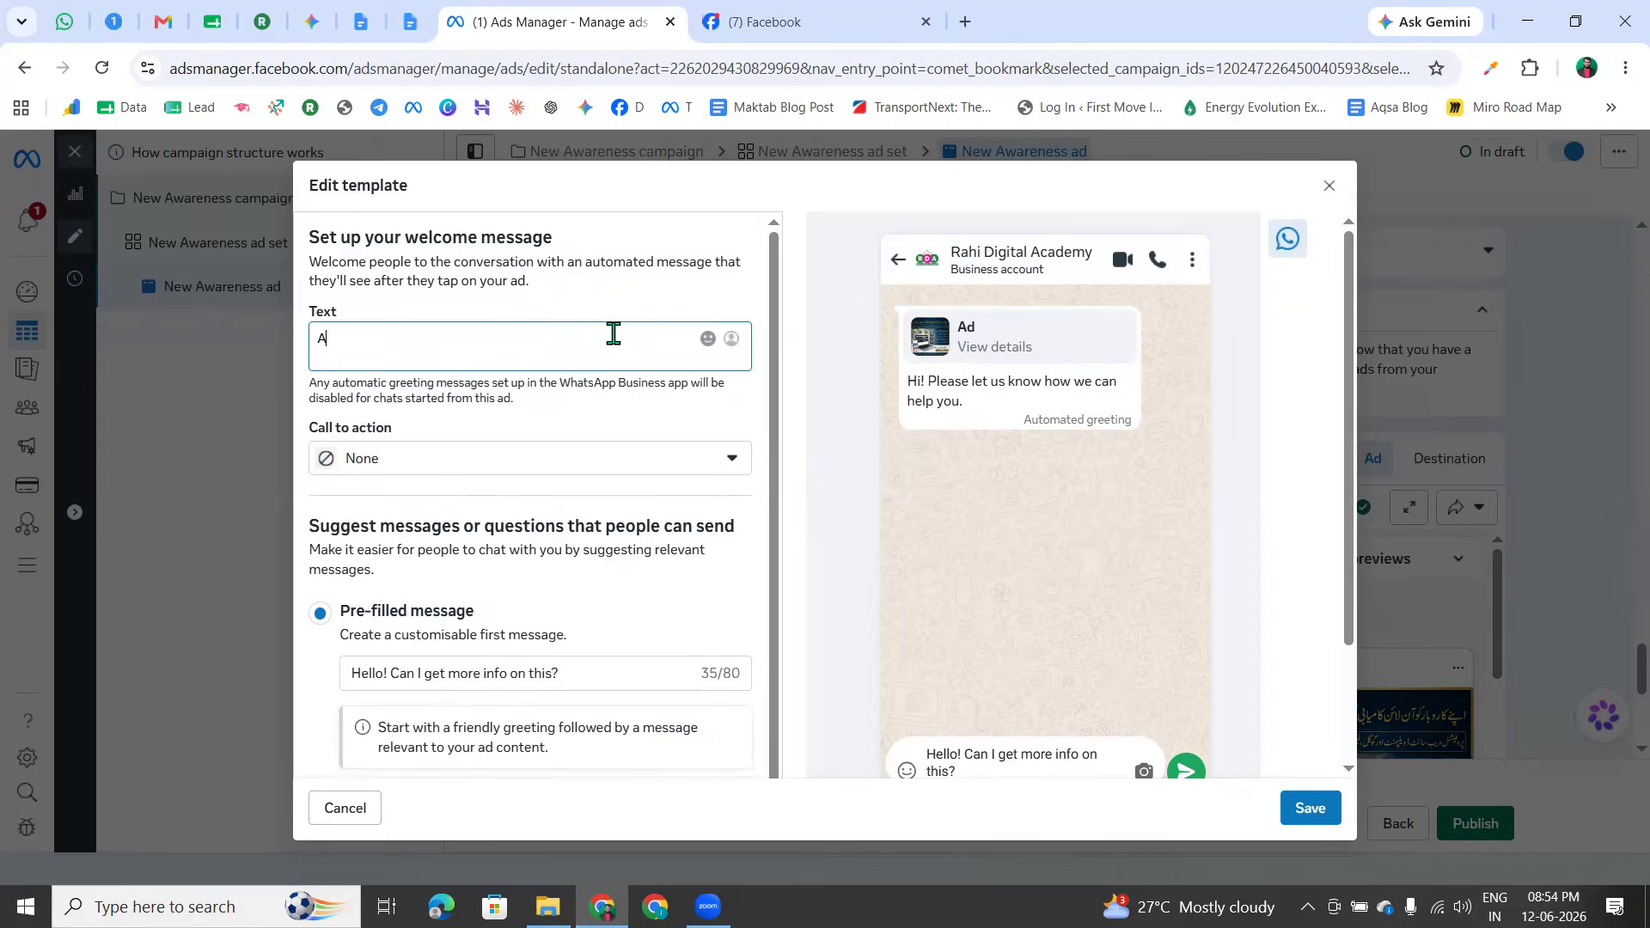
type("one Mutabi Change Kar dijiye")
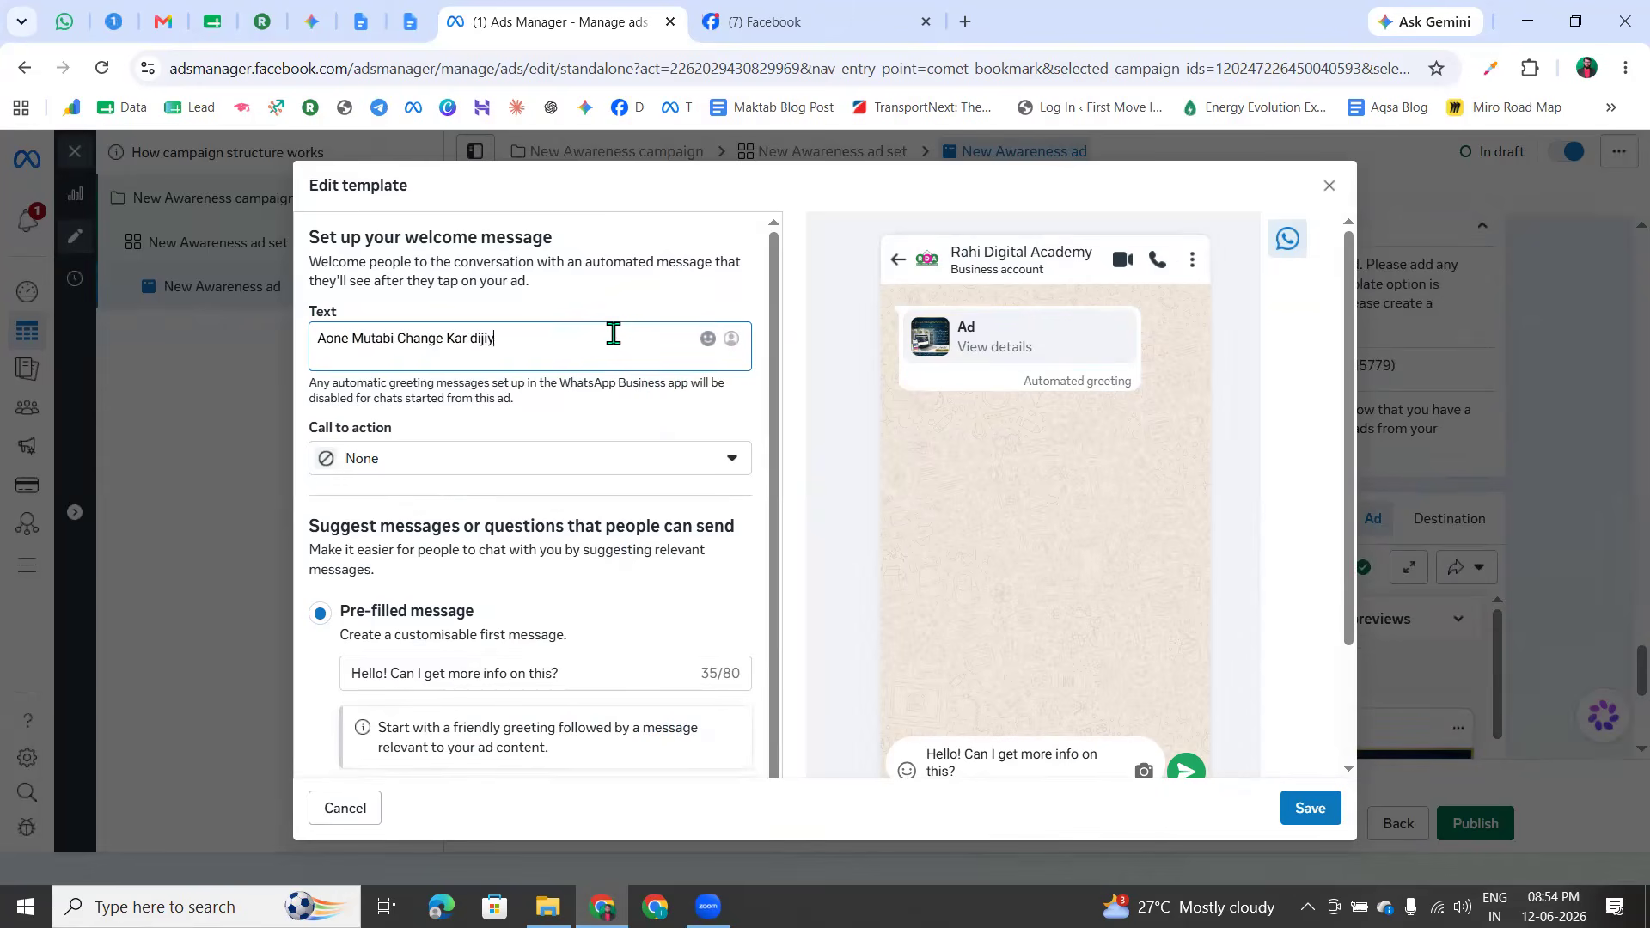
left_click(333, 340)
key("BackSpace")
type("p")
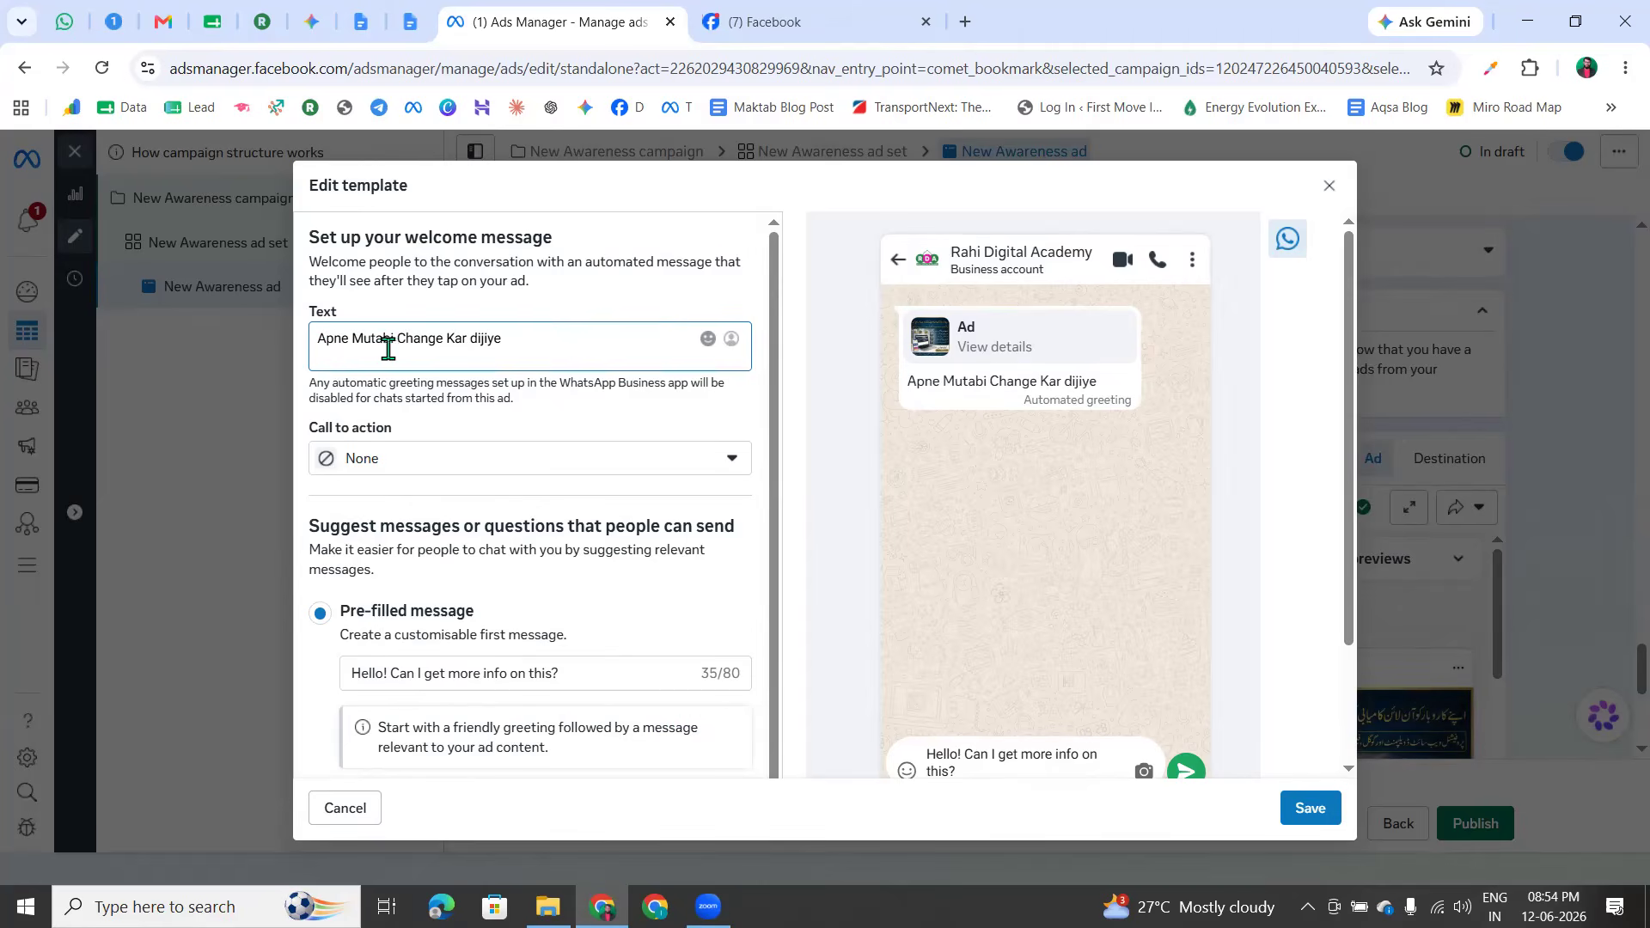
left_click(397, 339)
type("k")
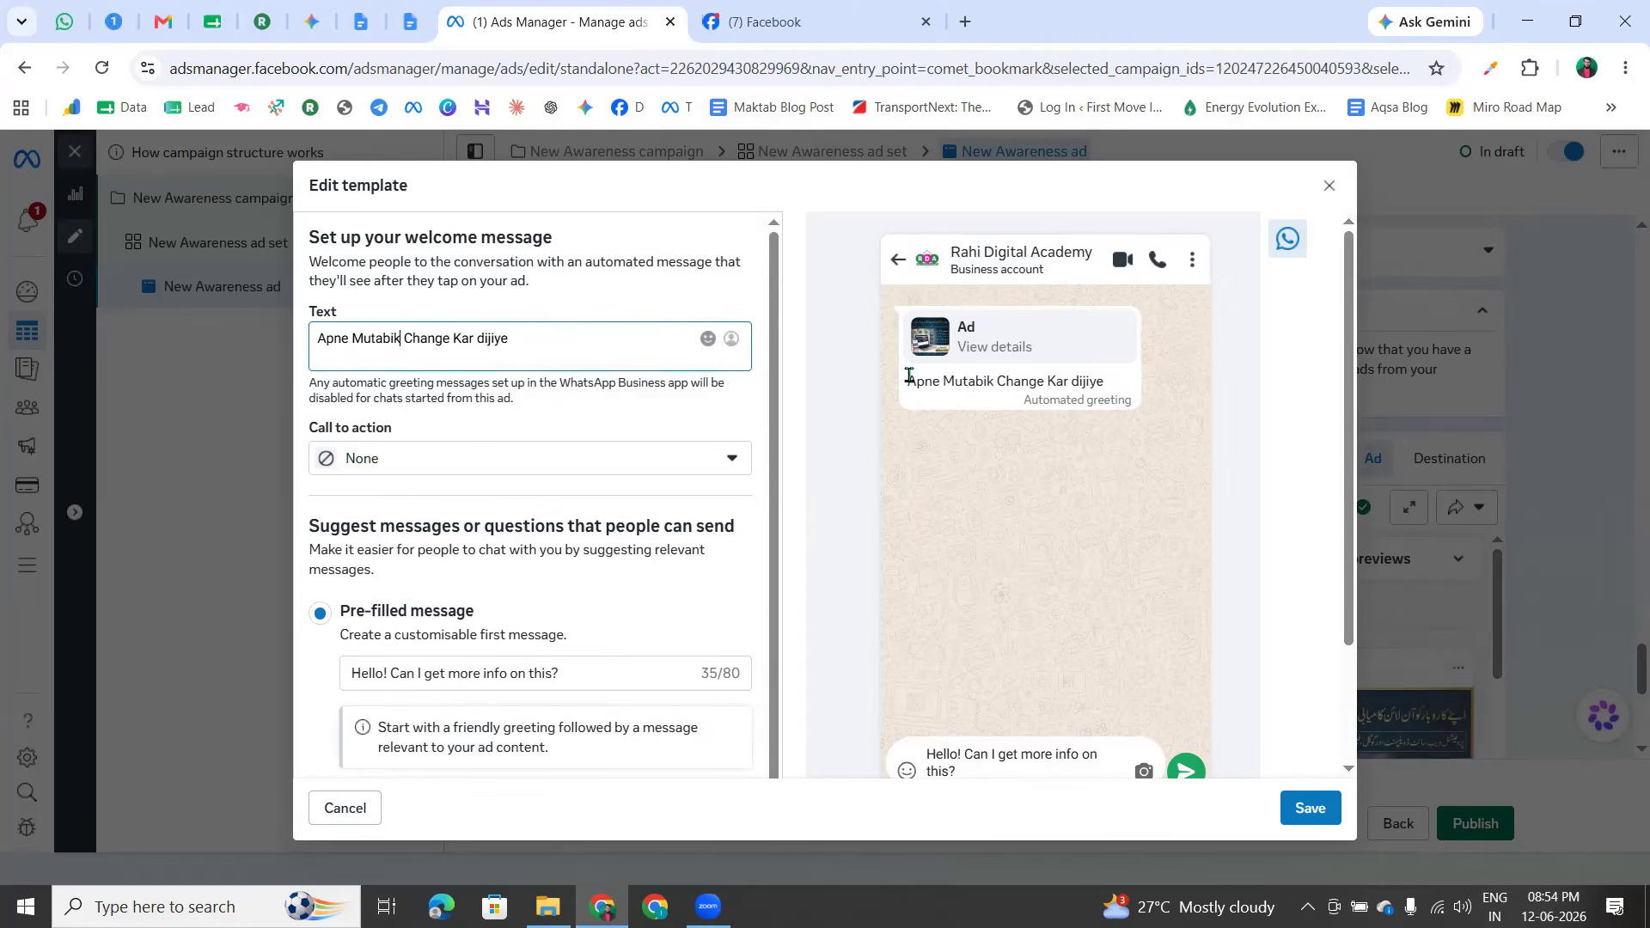
left_click(1162, 381)
left_click_drag(1151, 380, 1119, 382)
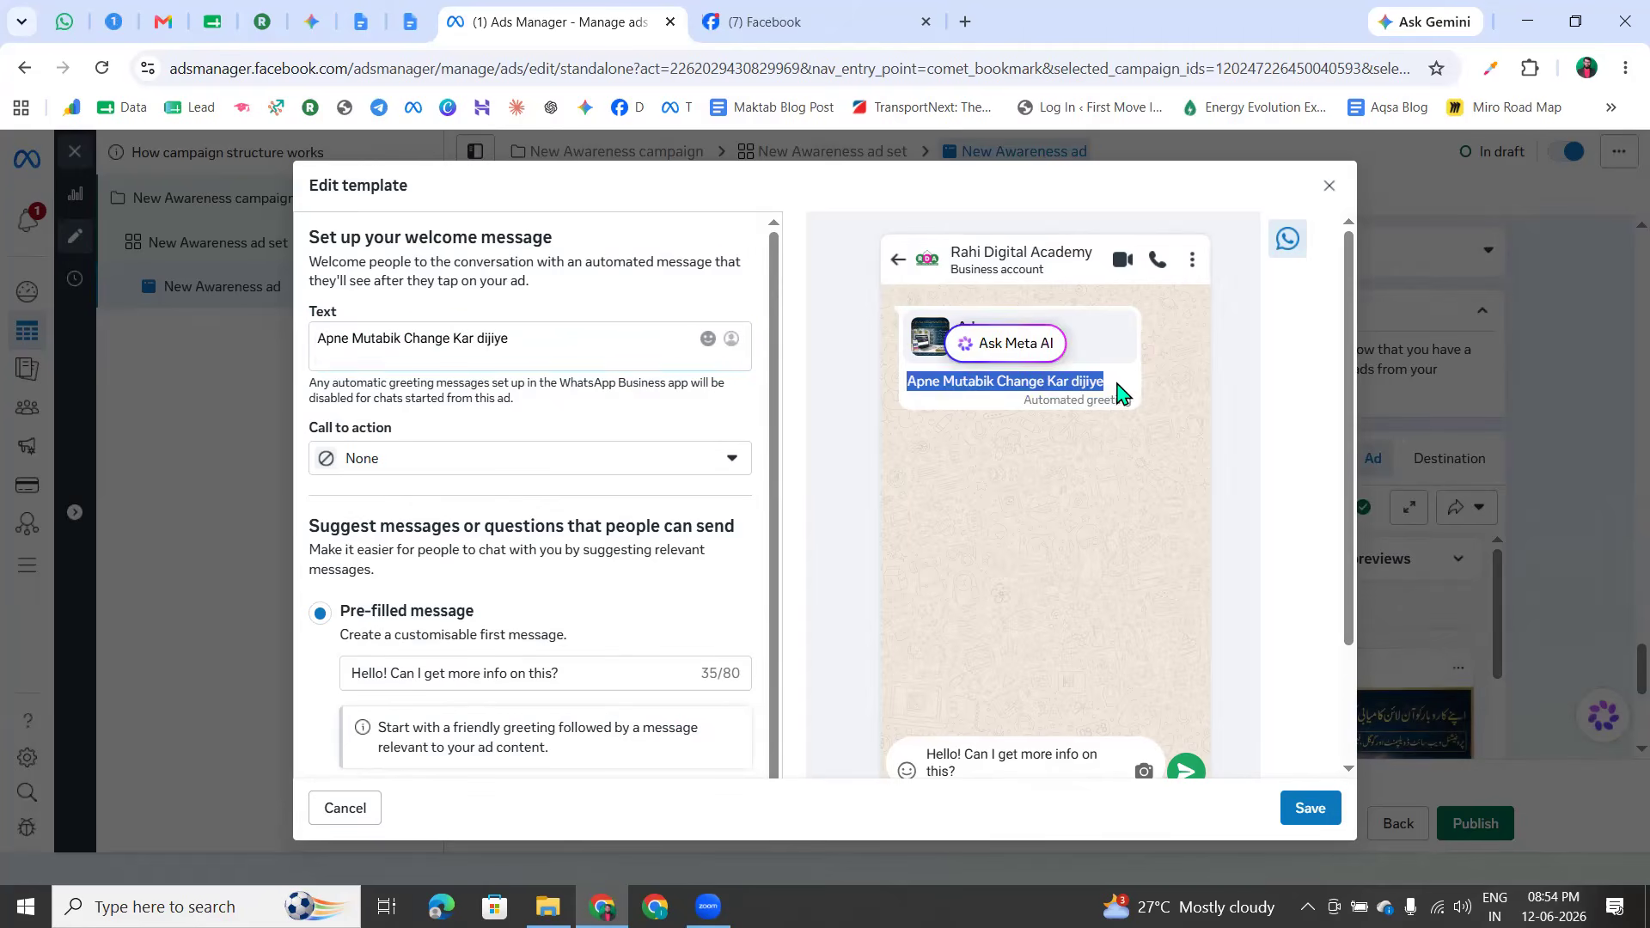
left_click(1092, 381)
triple_click(1091, 380)
double_click(1092, 380)
left_click(1091, 380)
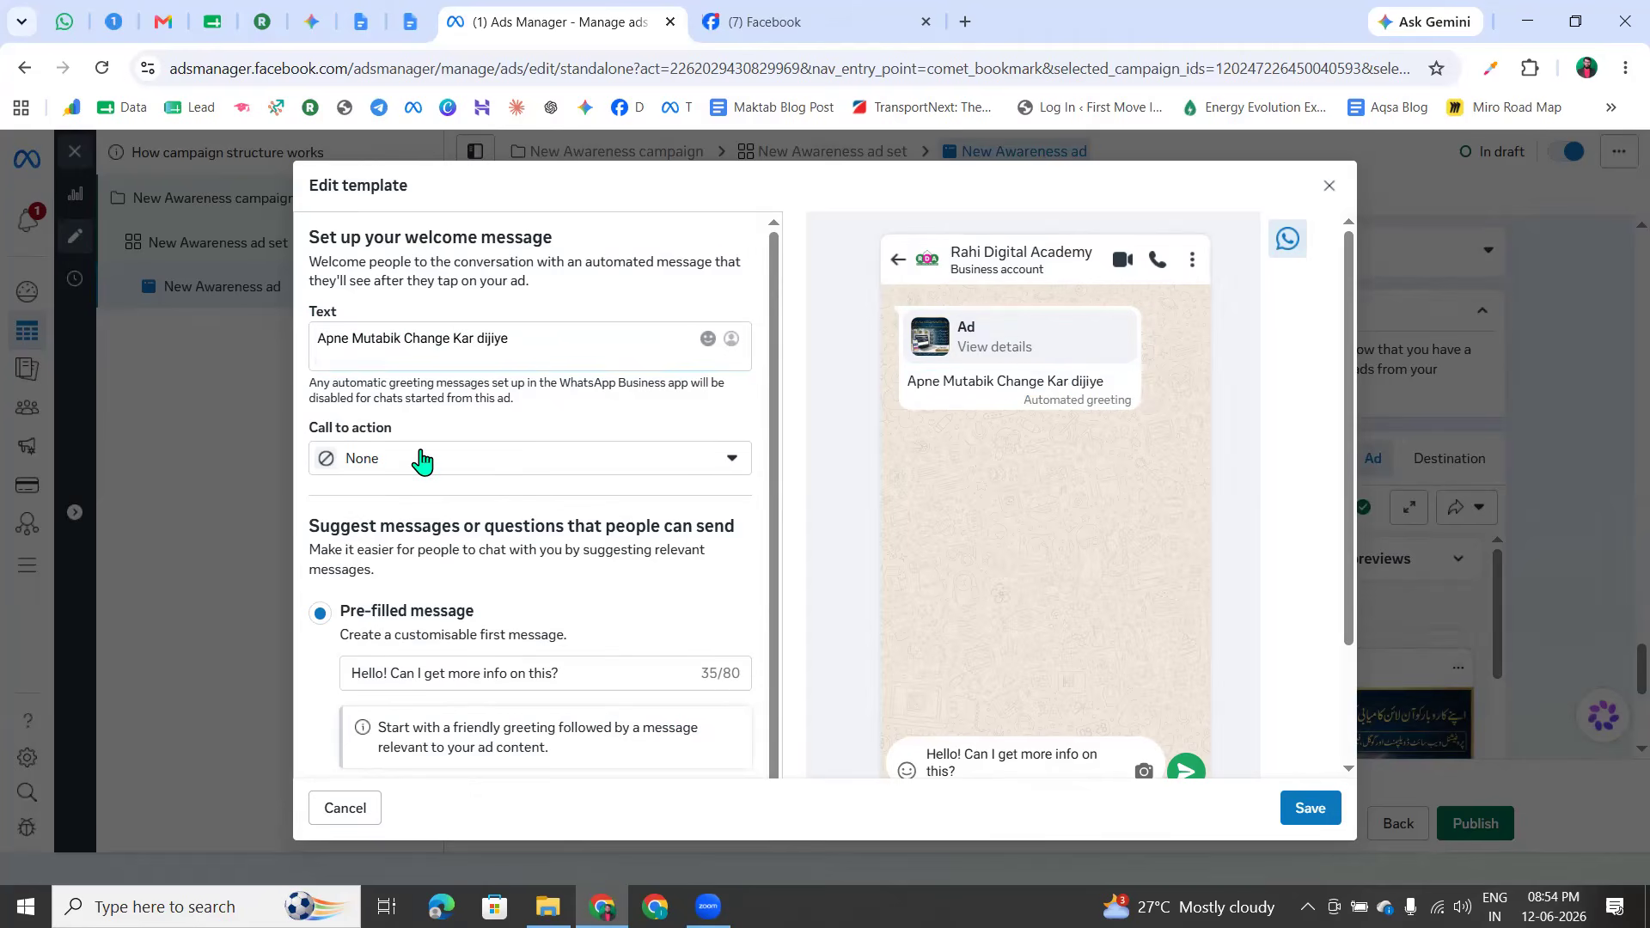
Try Visit website as the welcome message's call to action, check its button in the chat preview, and set it back to None
left_click(395, 477)
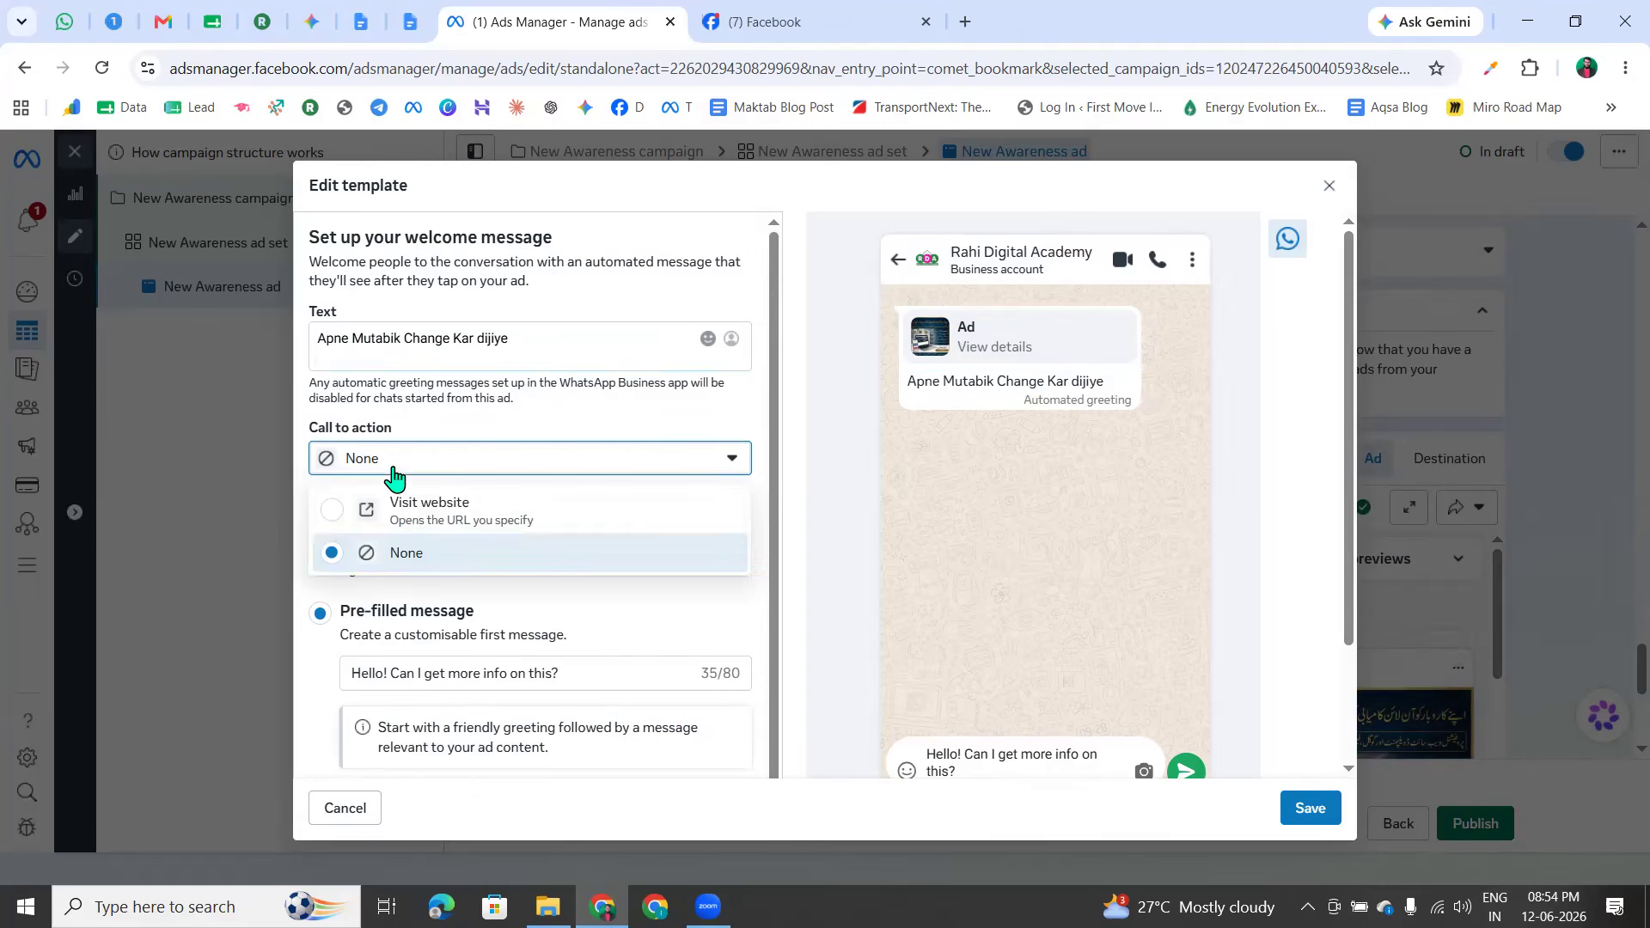
left_click(413, 516)
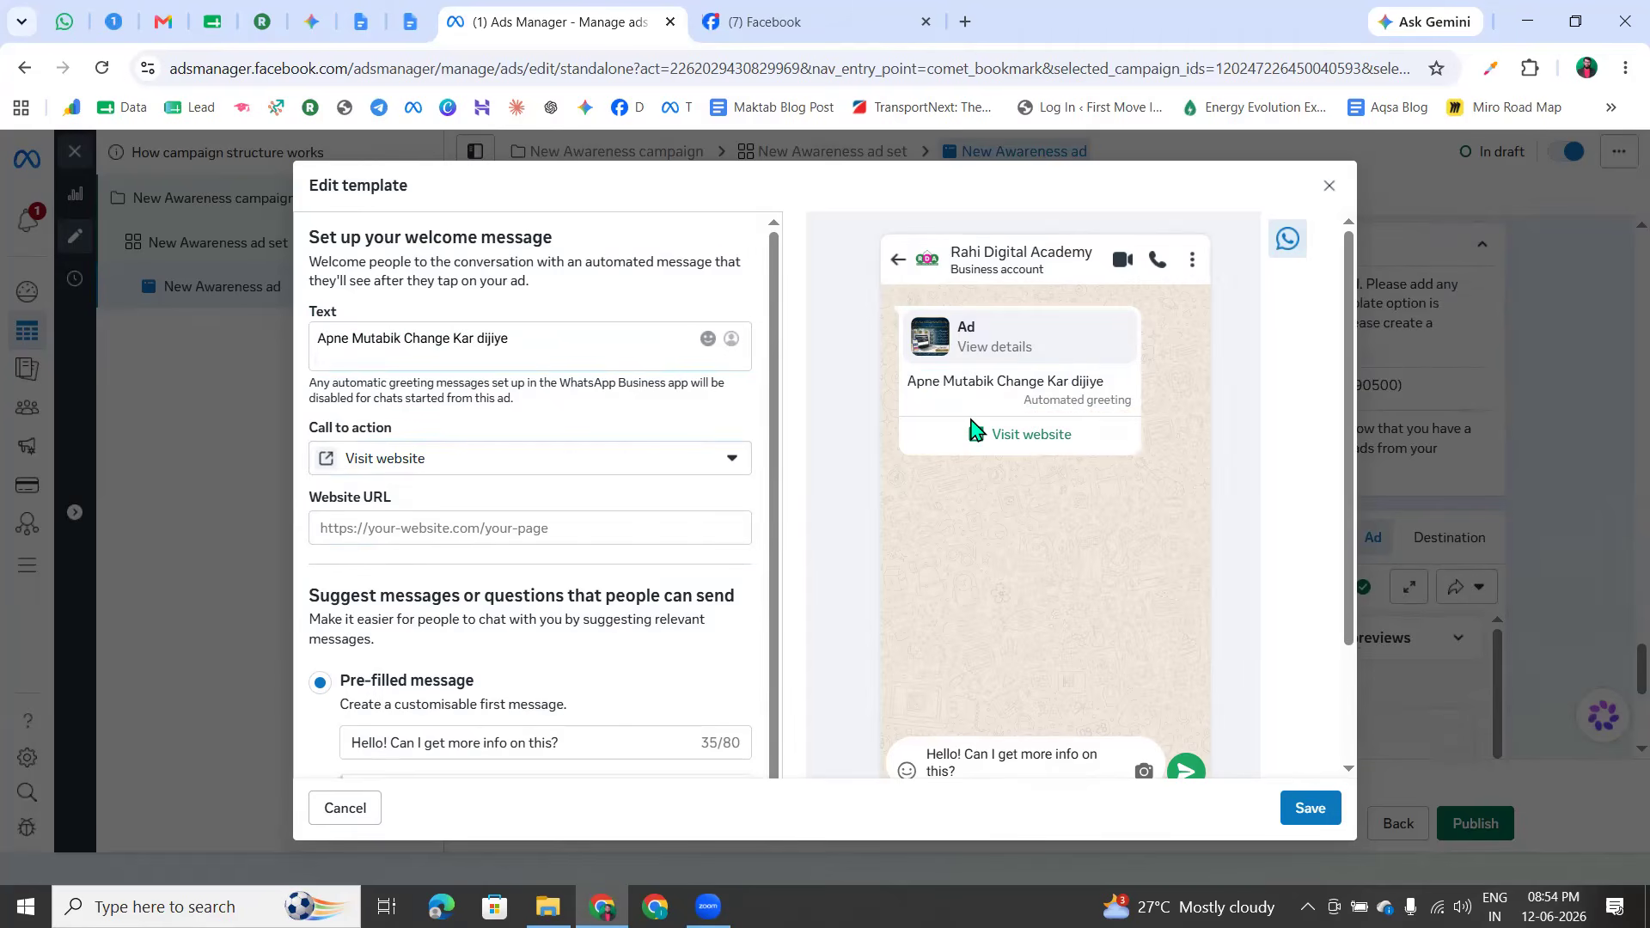
mouse_move(969, 411)
left_mouse_down()
mouse_move(1085, 421)
mouse_move(1062, 492)
mouse_move(964, 411)
mouse_move(1109, 448)
left_mouse_up()
mouse_move(413, 427)
left_mouse_down()
mouse_move(378, 482)
mouse_move(297, 425)
left_mouse_up()
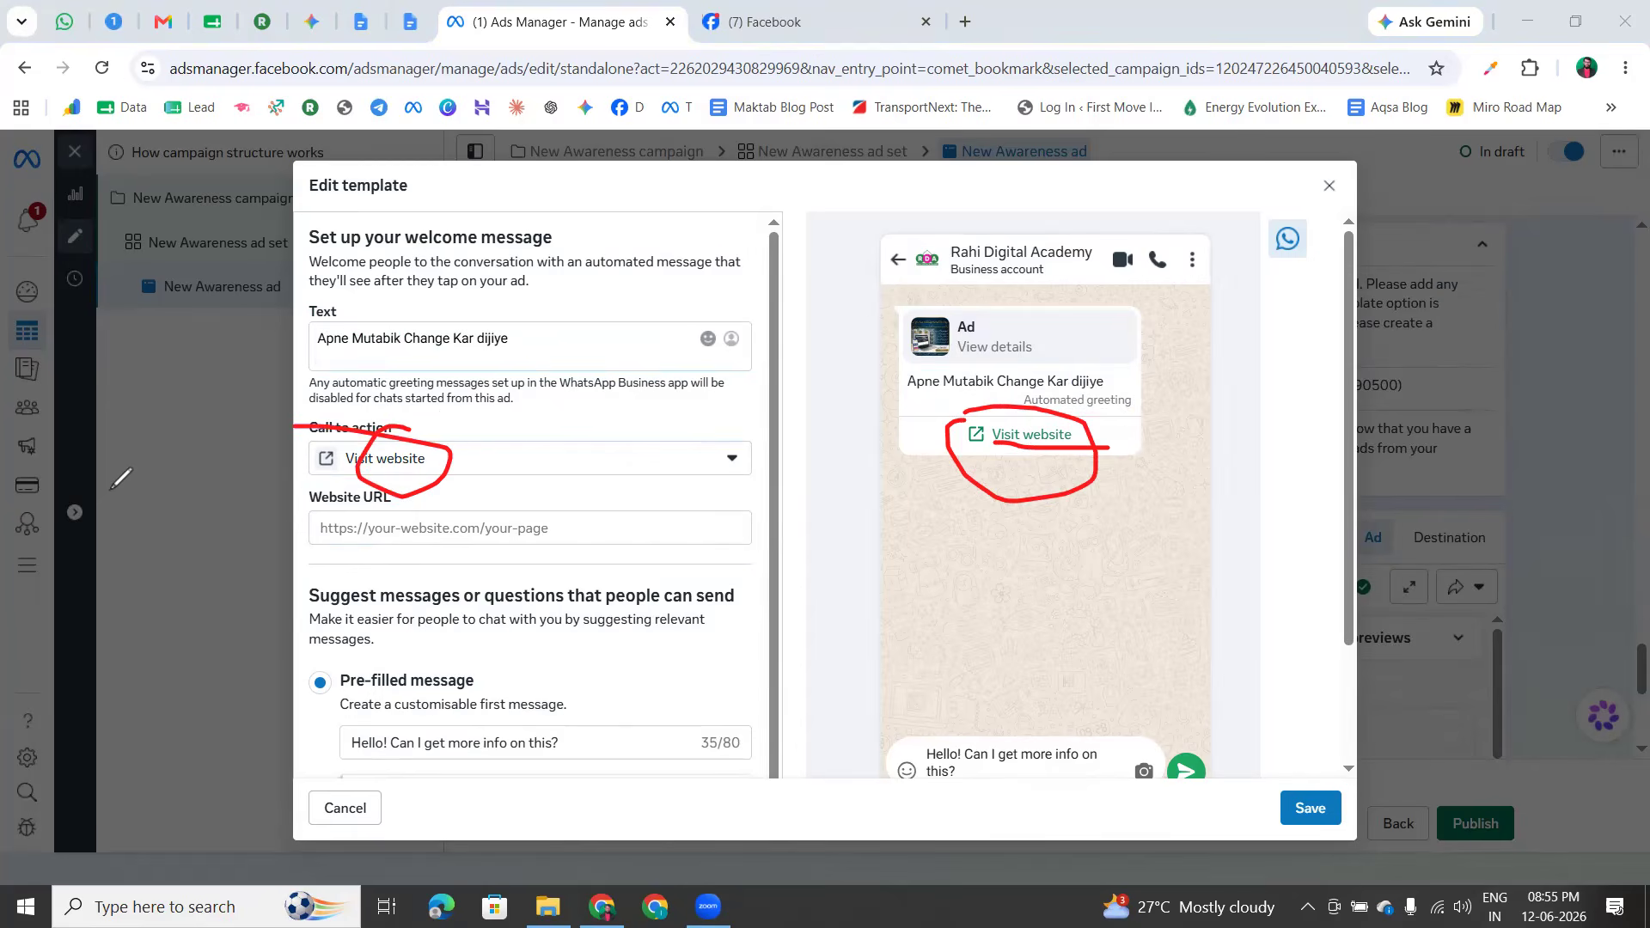
left_click(503, 462)
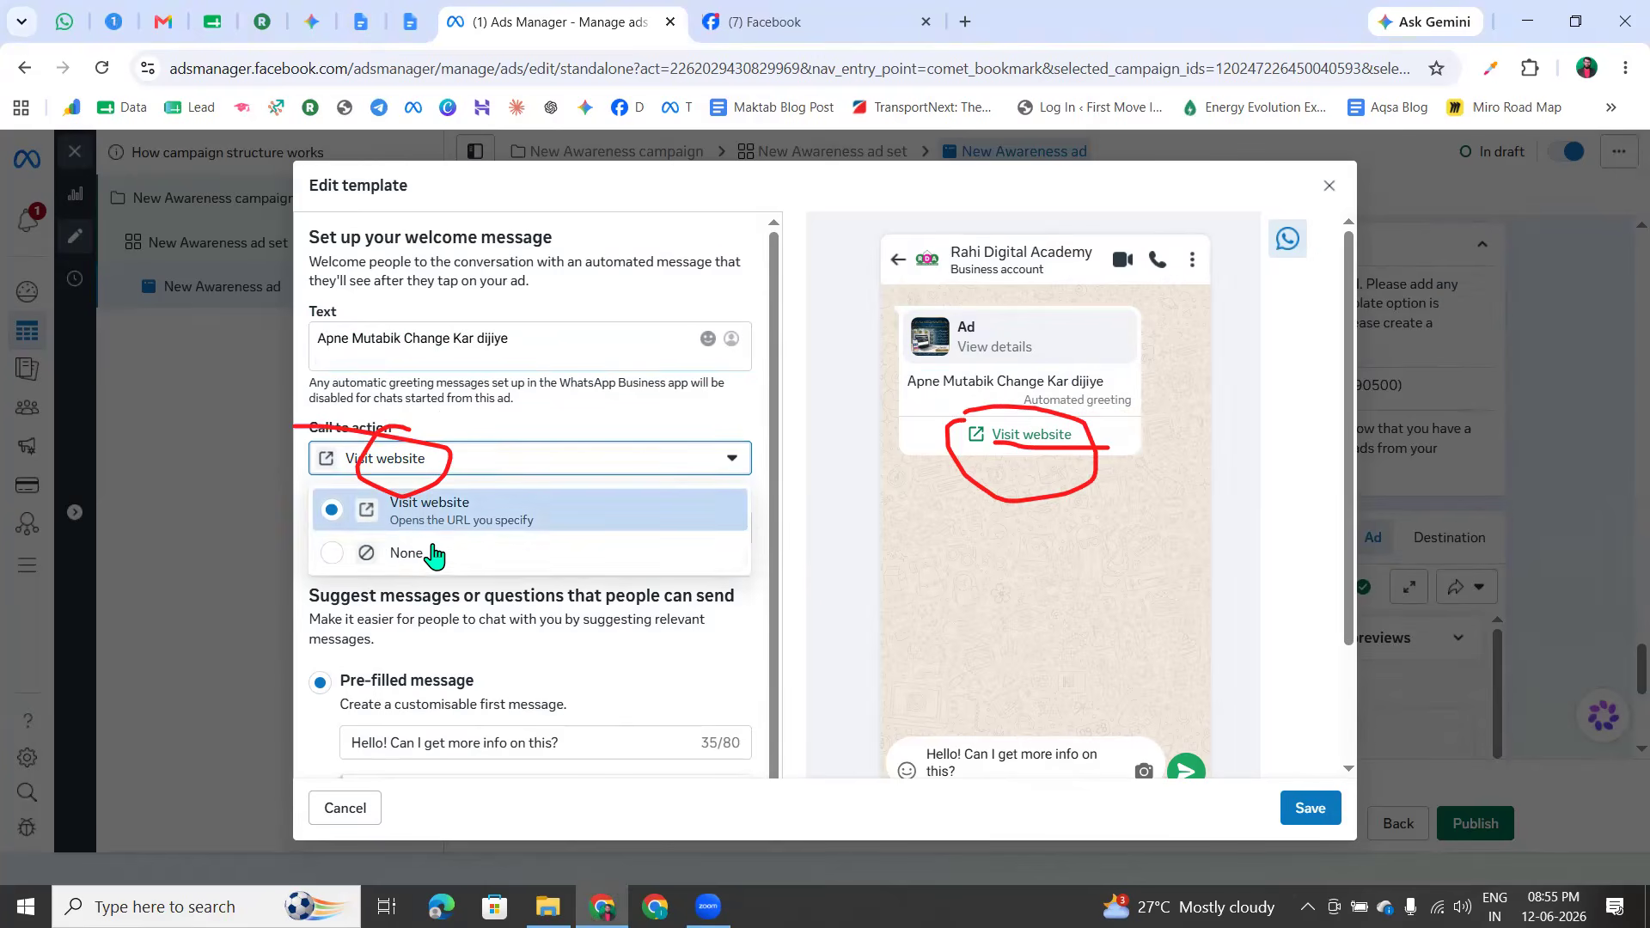
left_click(411, 560)
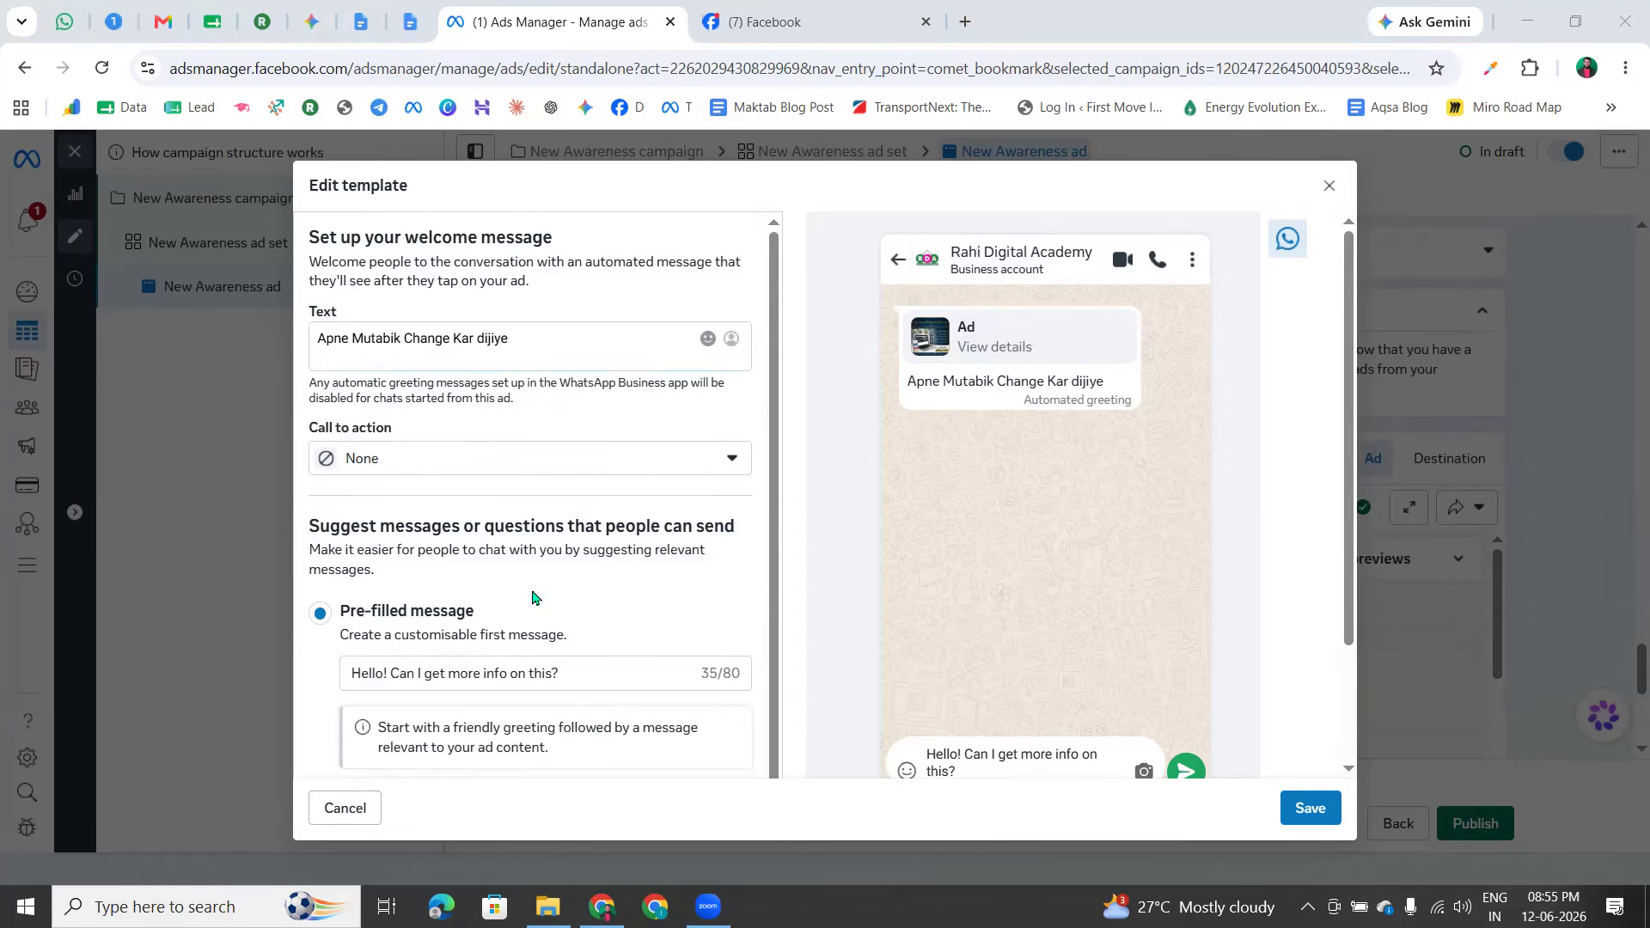
Replace the template's pre-filled message with "Hi! I want to connect with you" and check it in the chat preview
scroll(515, 601, "down", 1)
scroll(387, 653, "down", 2)
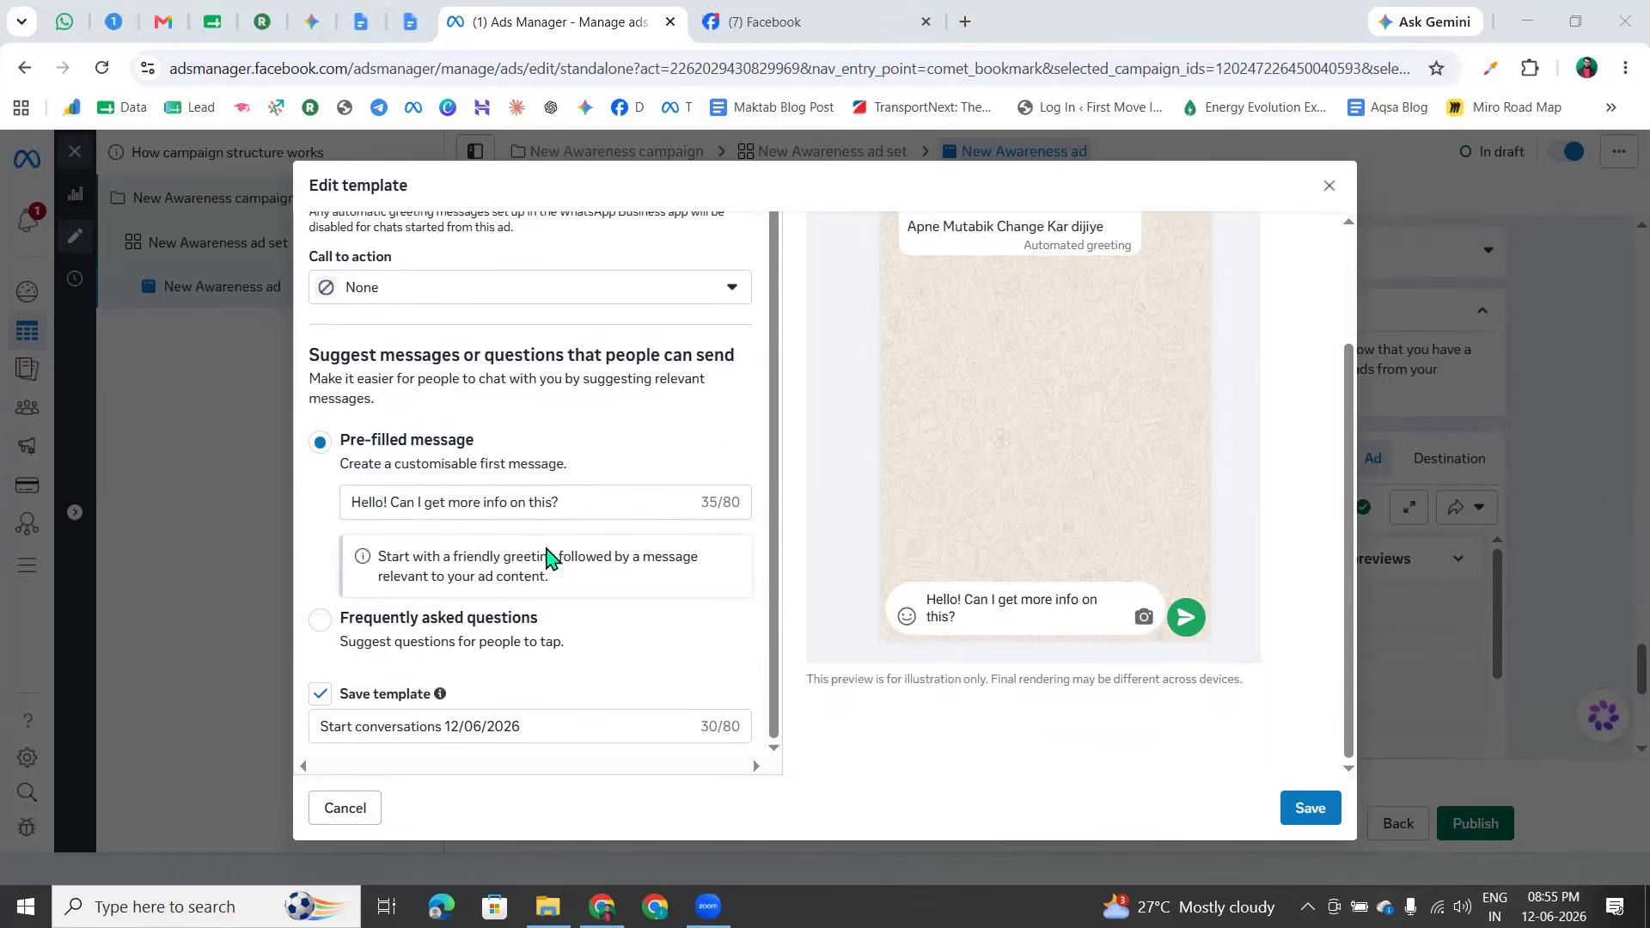
left_click_drag(980, 619, 937, 602)
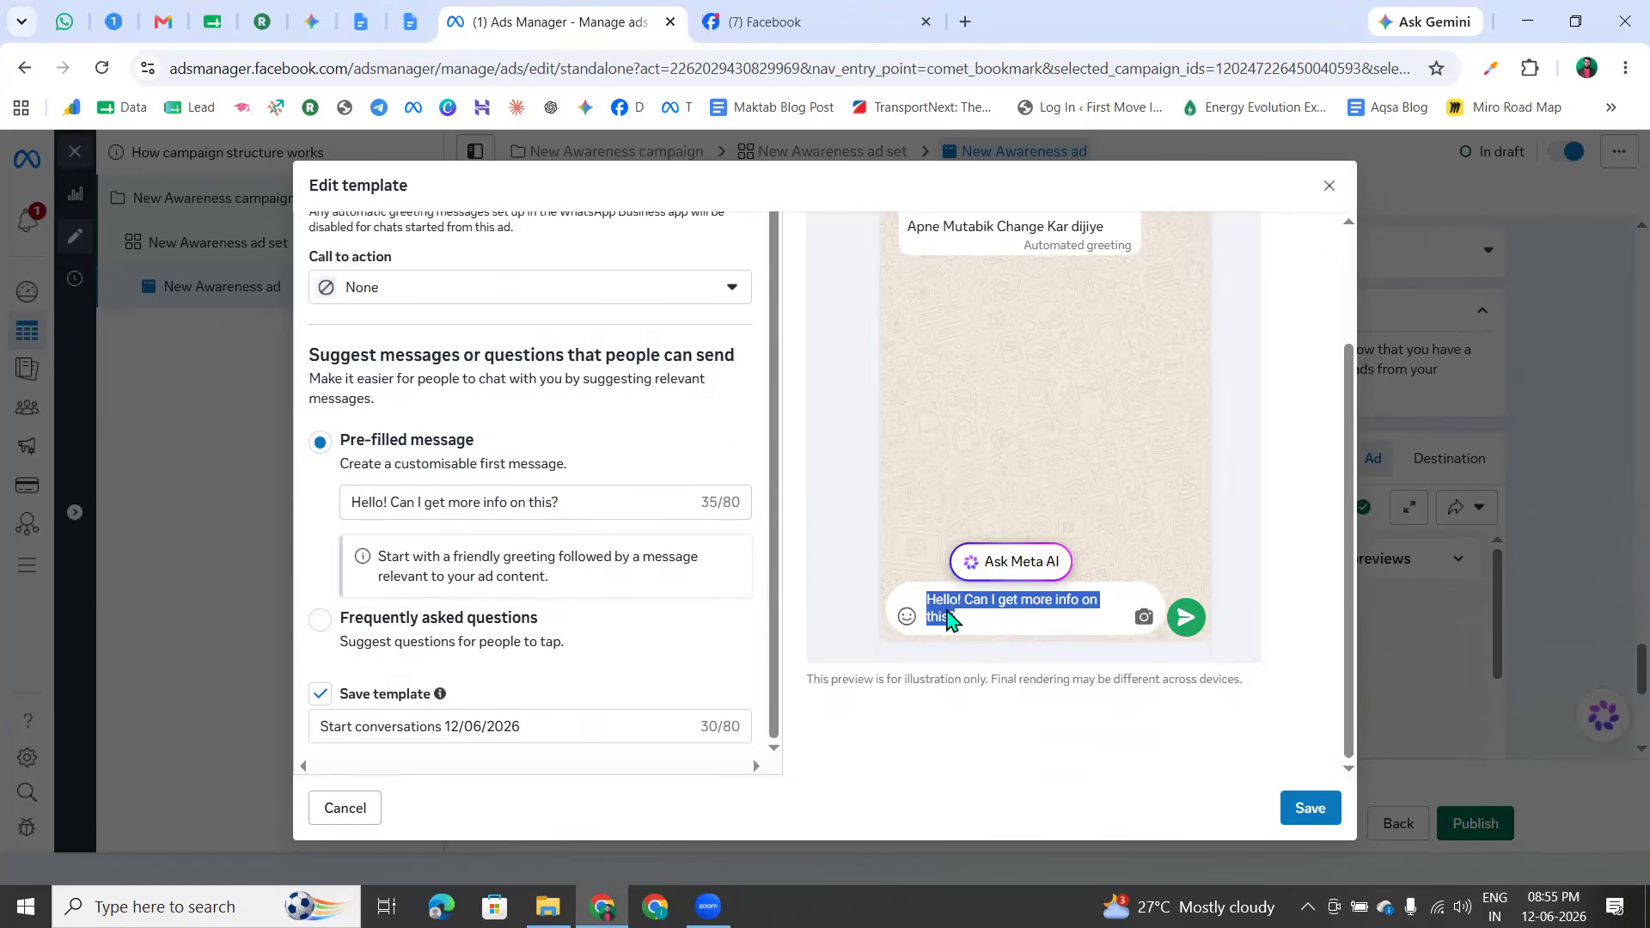
left_click(563, 503)
triple_click(565, 502)
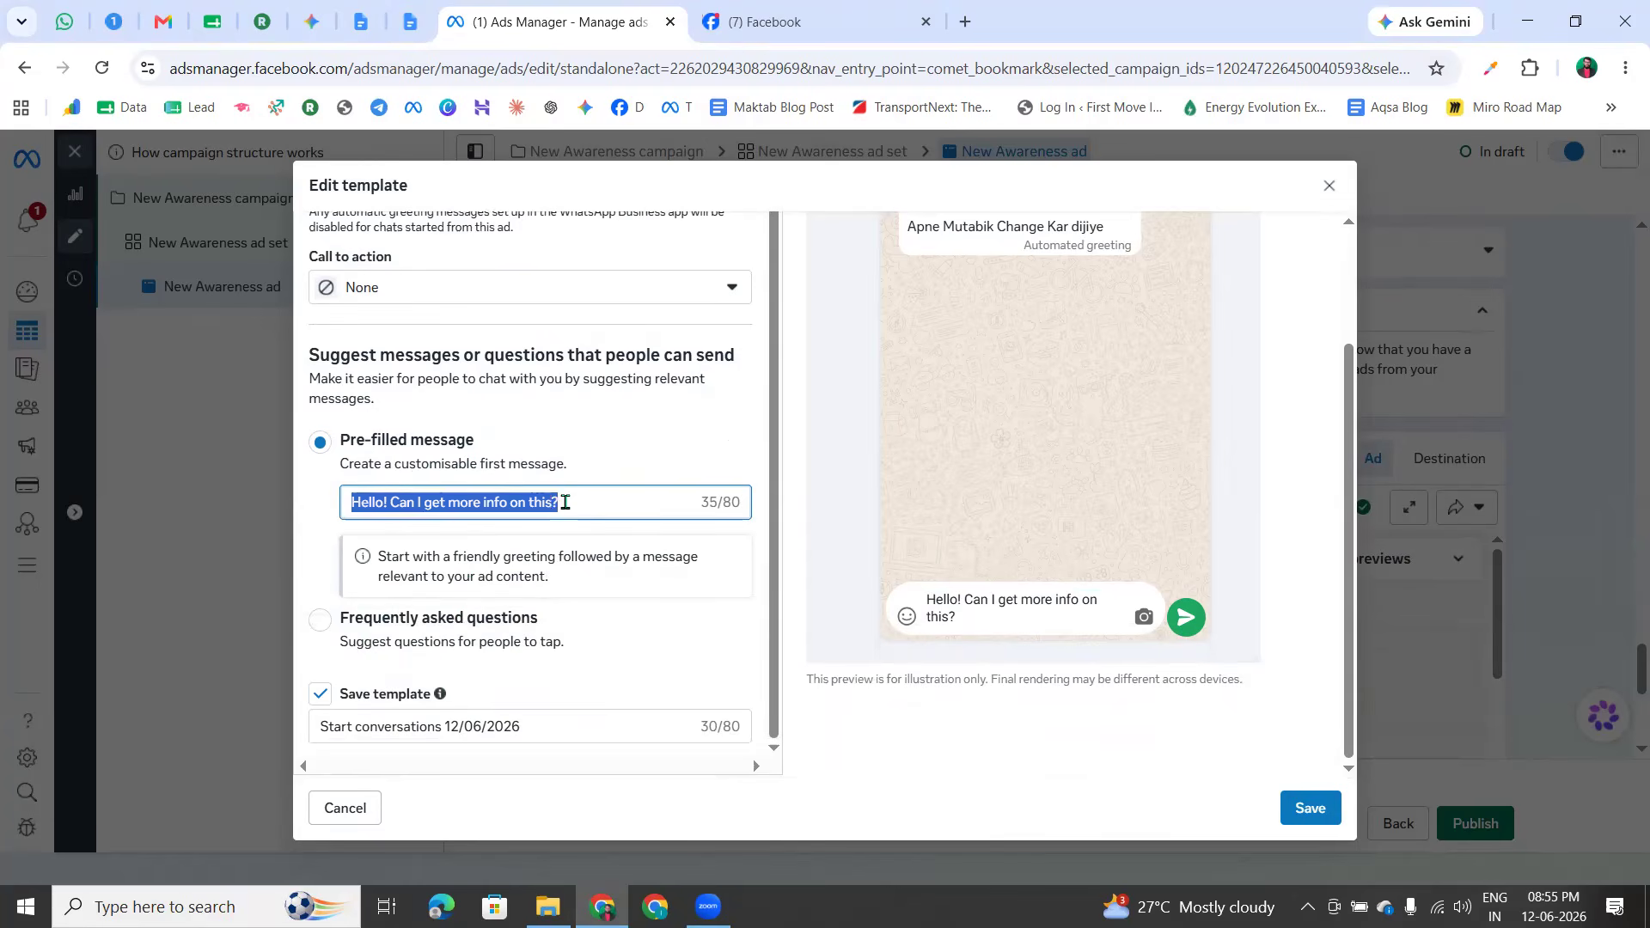
key("BackSpace")
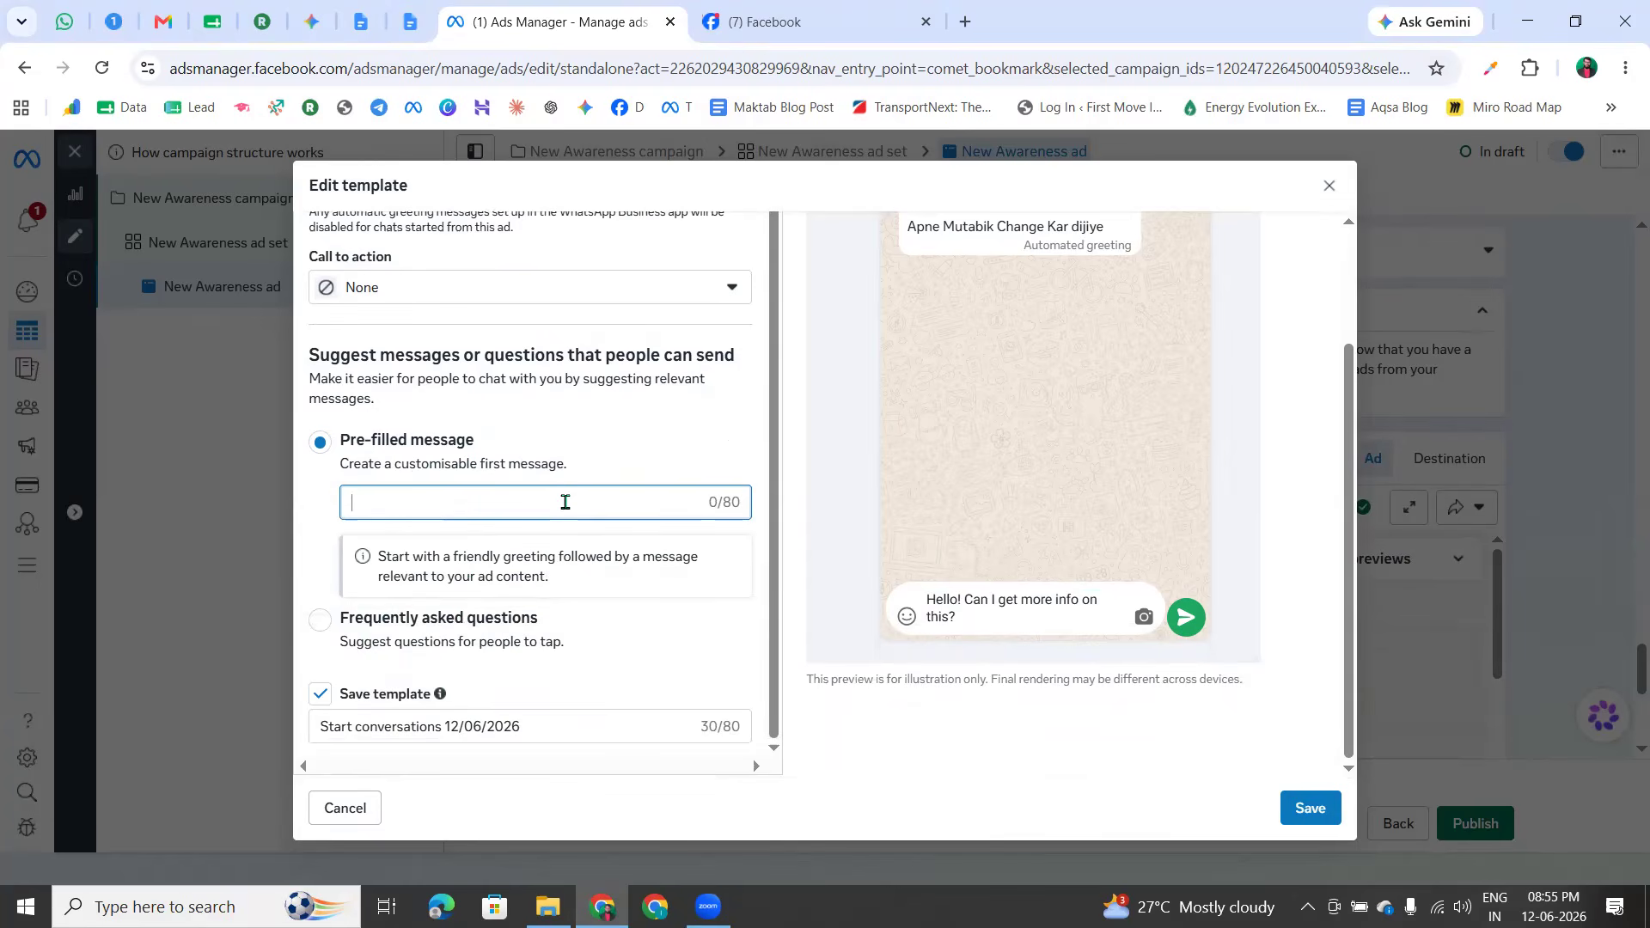
type("Hi:")
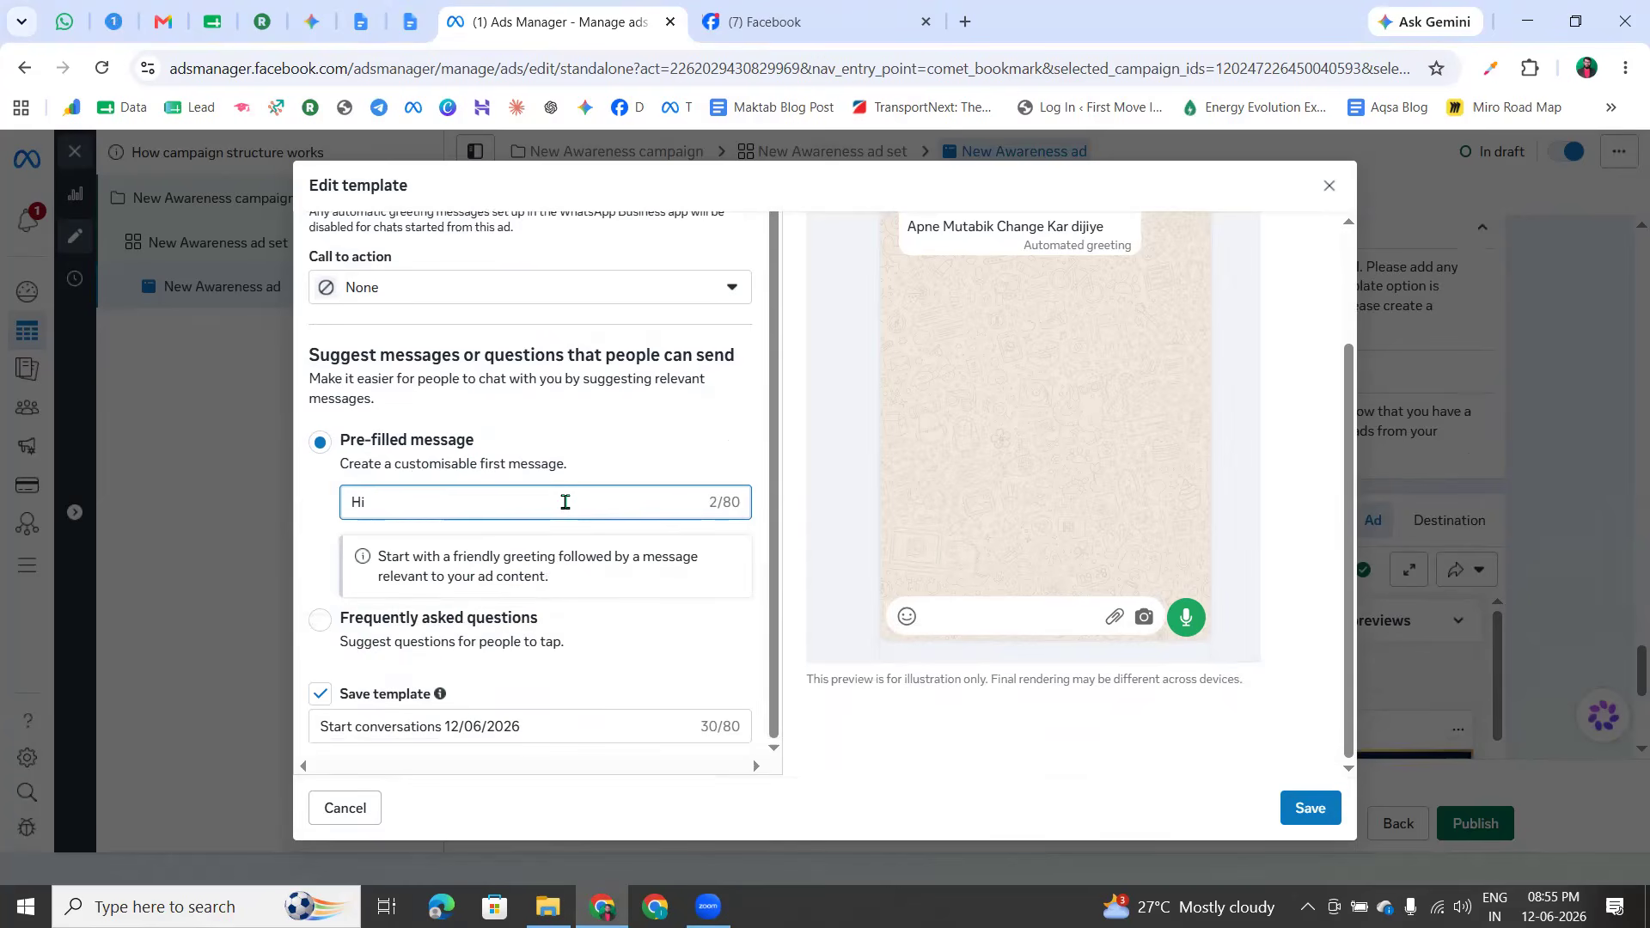
type("! Ho")
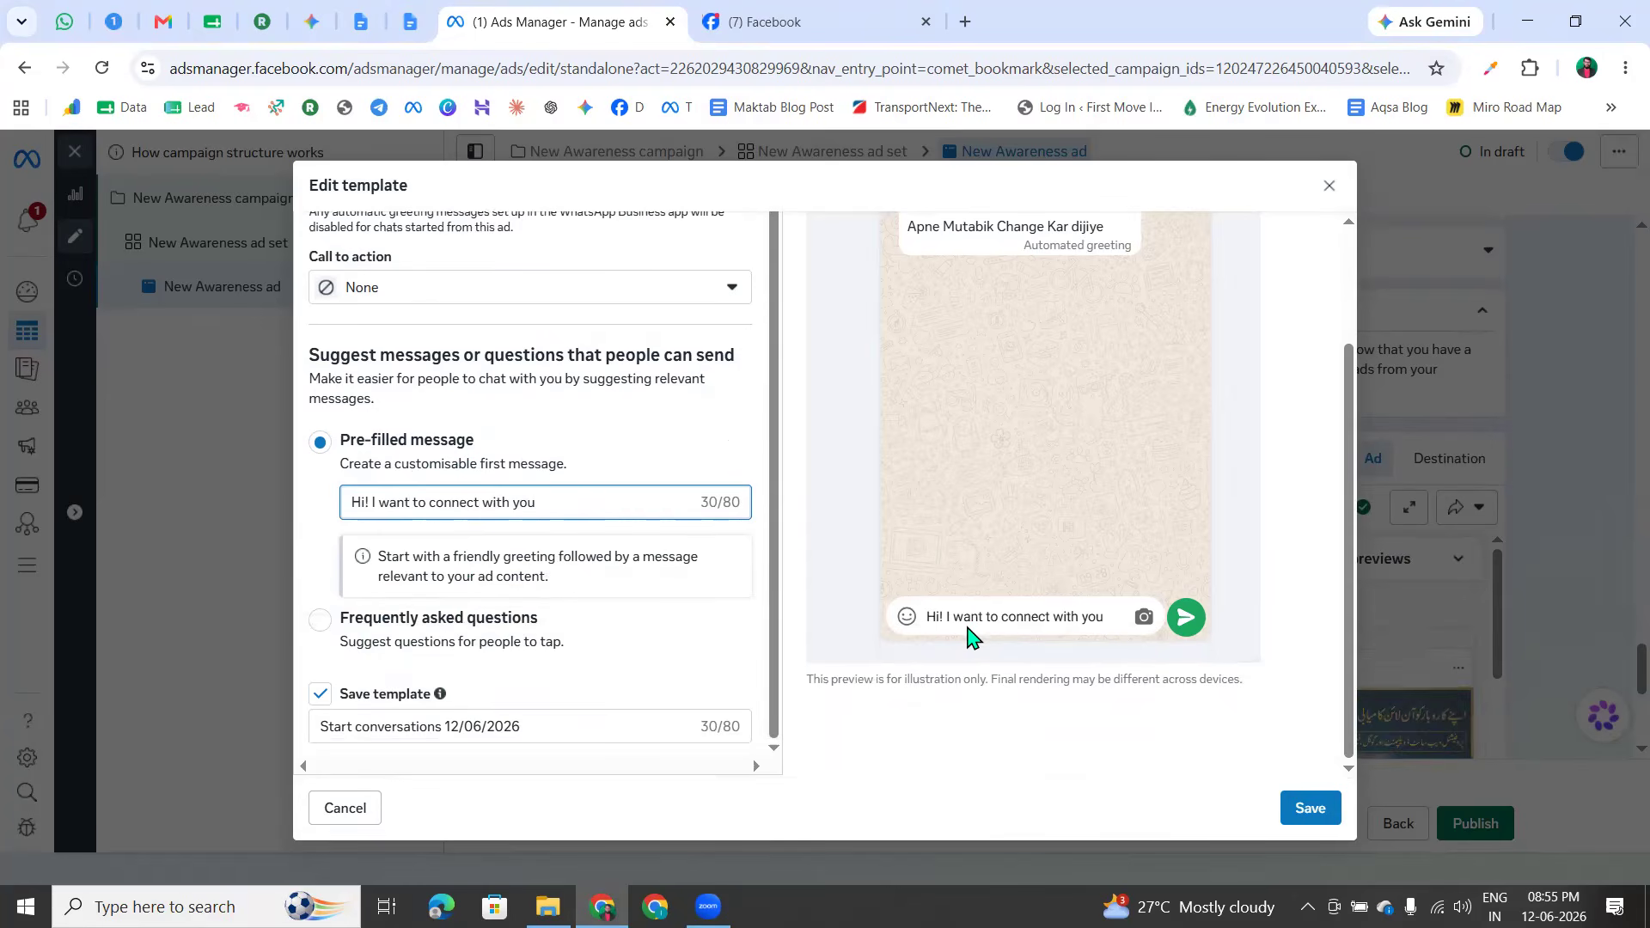
left_click_drag(928, 616, 1106, 621)
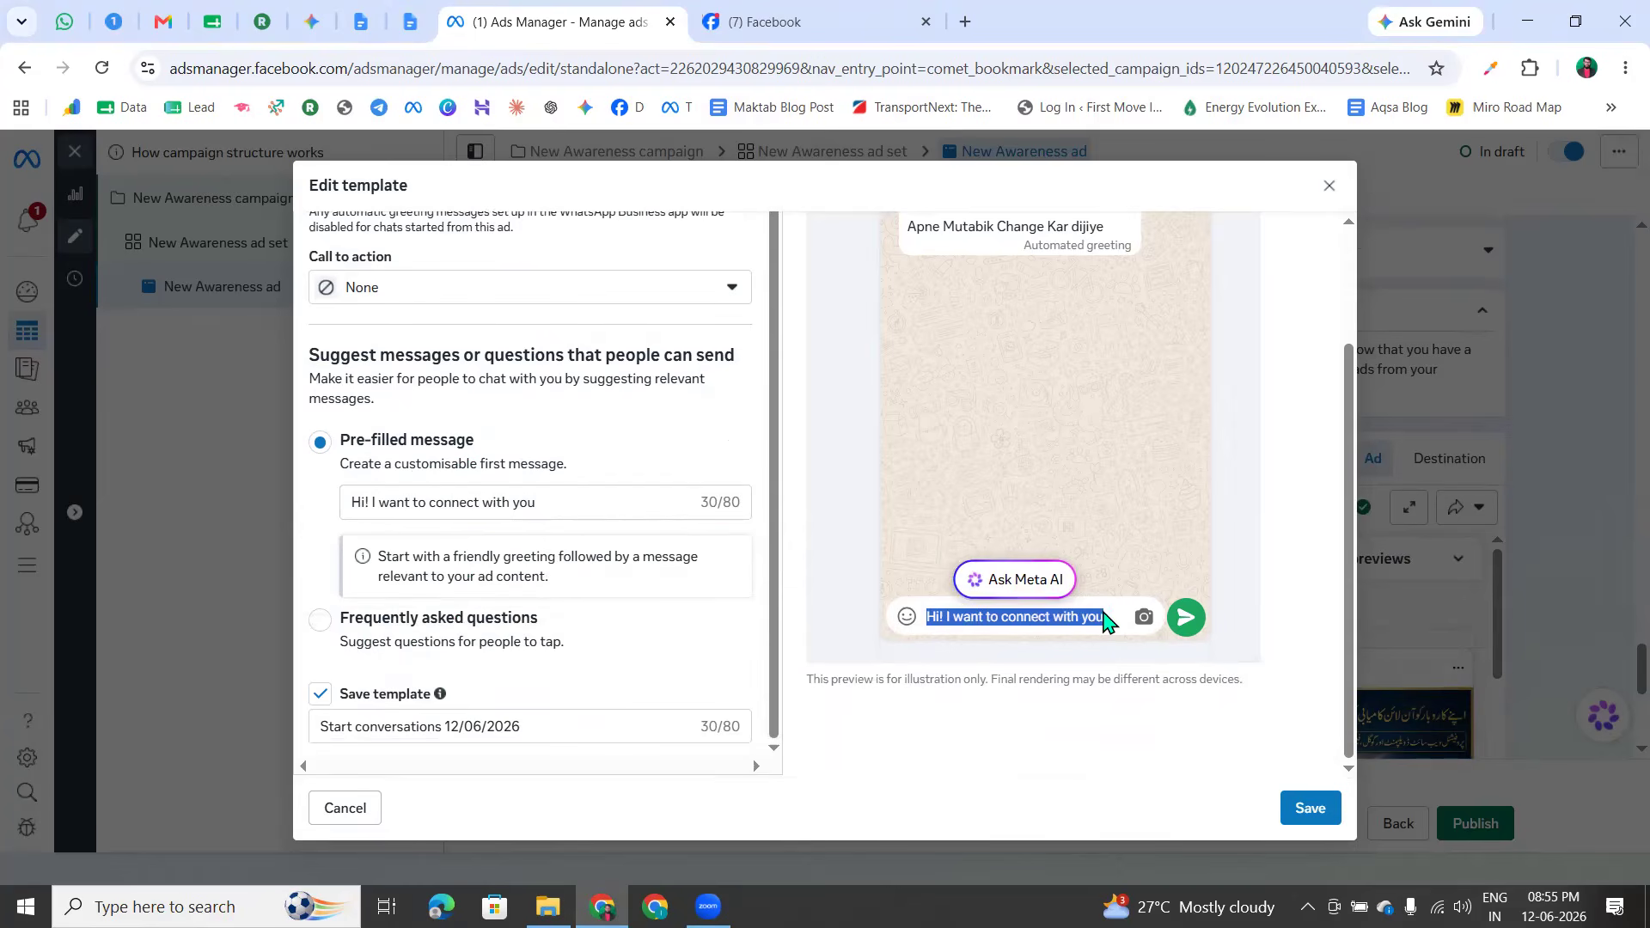
Switch the template's suggested messages from the pre-filled message to Frequently asked questions
left_click(560, 502)
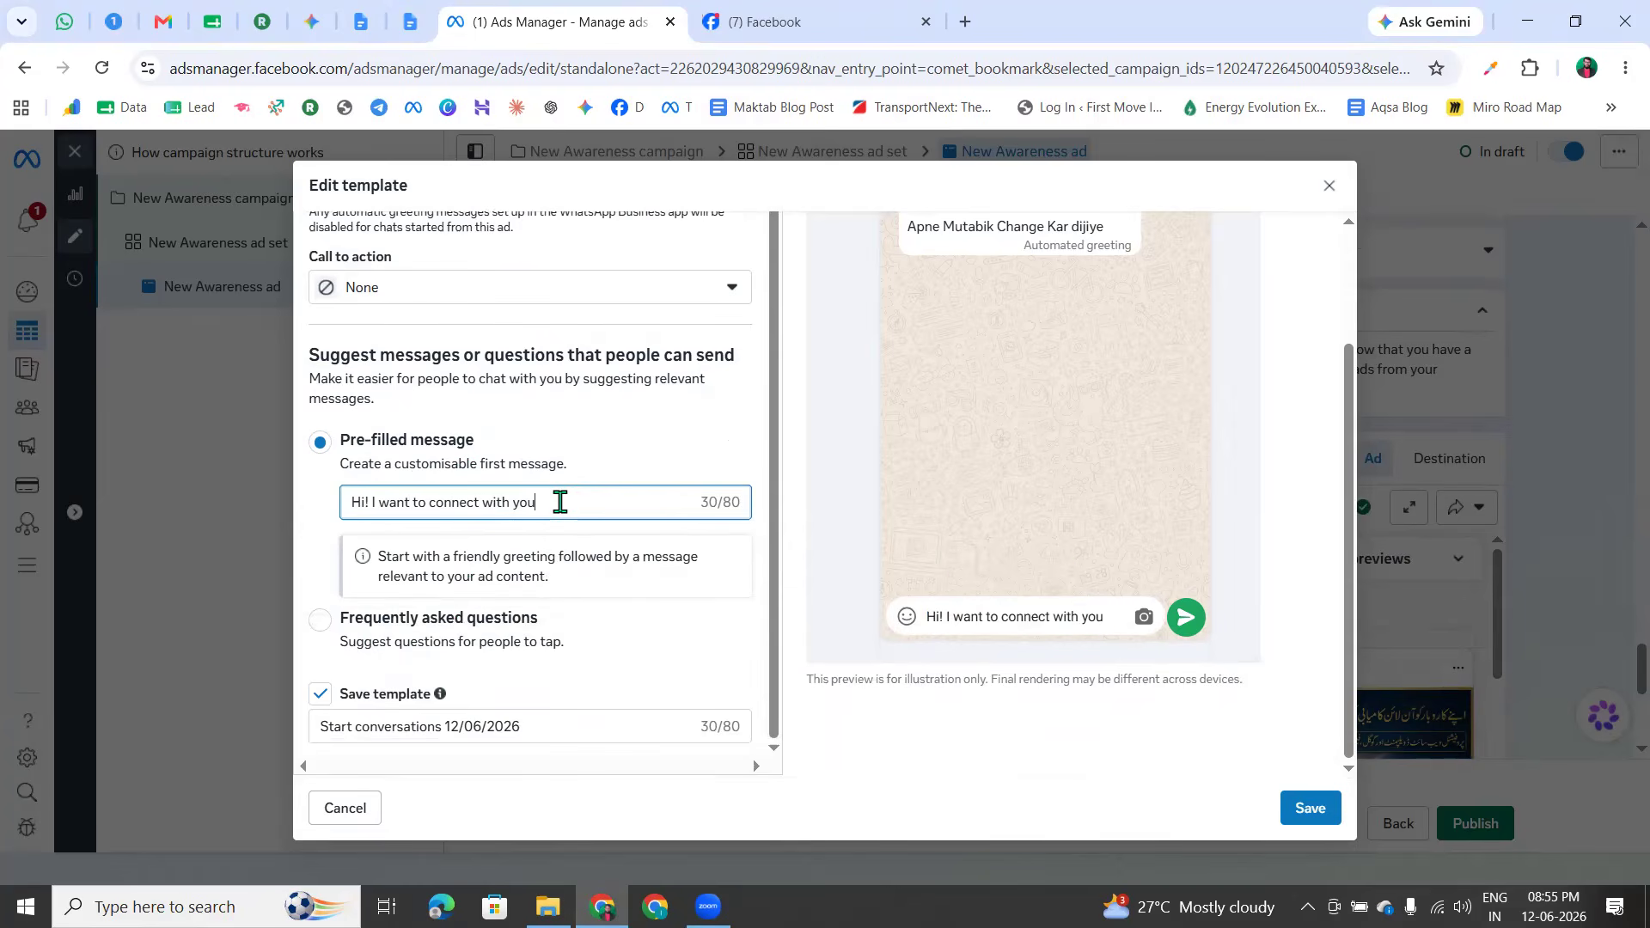
key("ctrl+a")
left_click(638, 474)
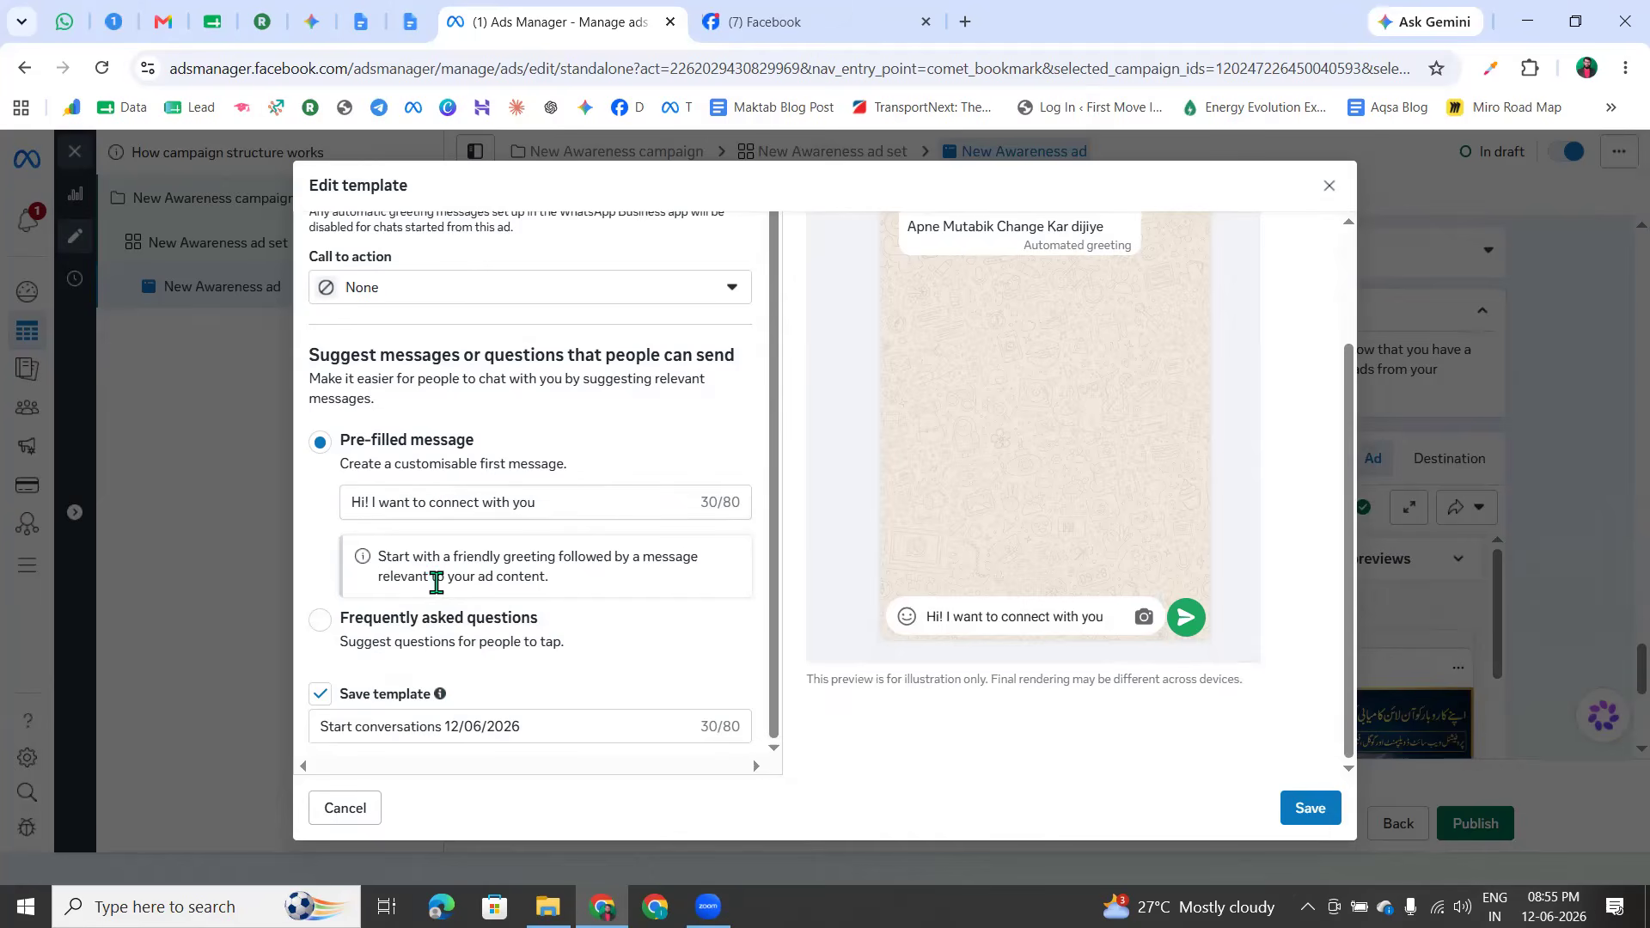
left_click(462, 628)
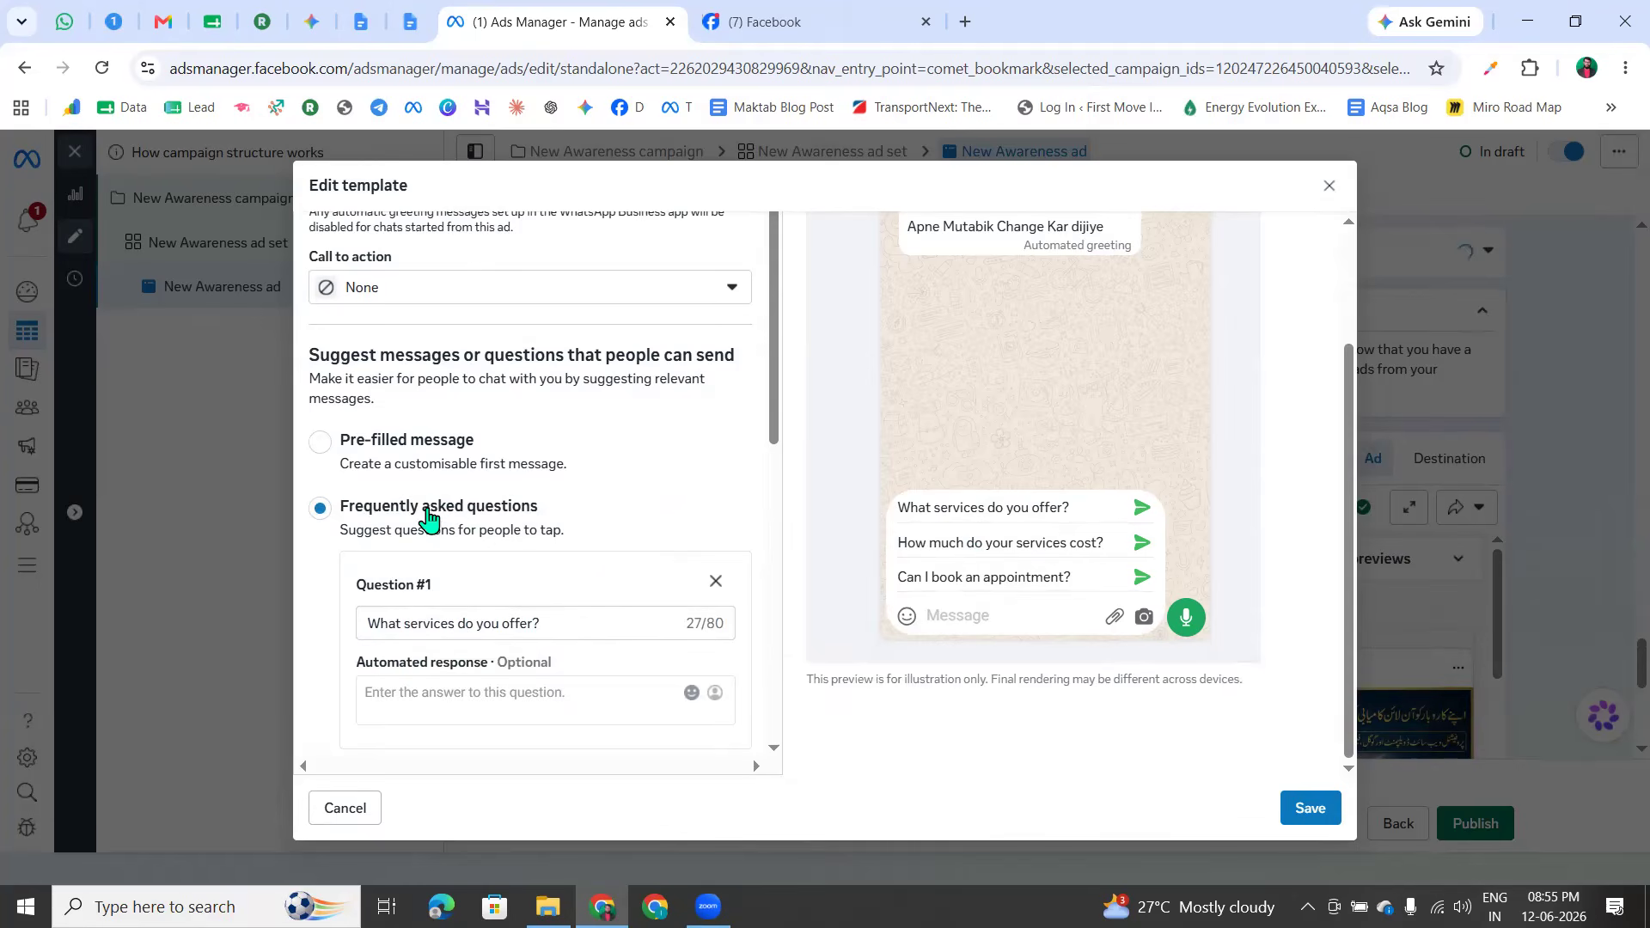
scroll(971, 572, "up", 1)
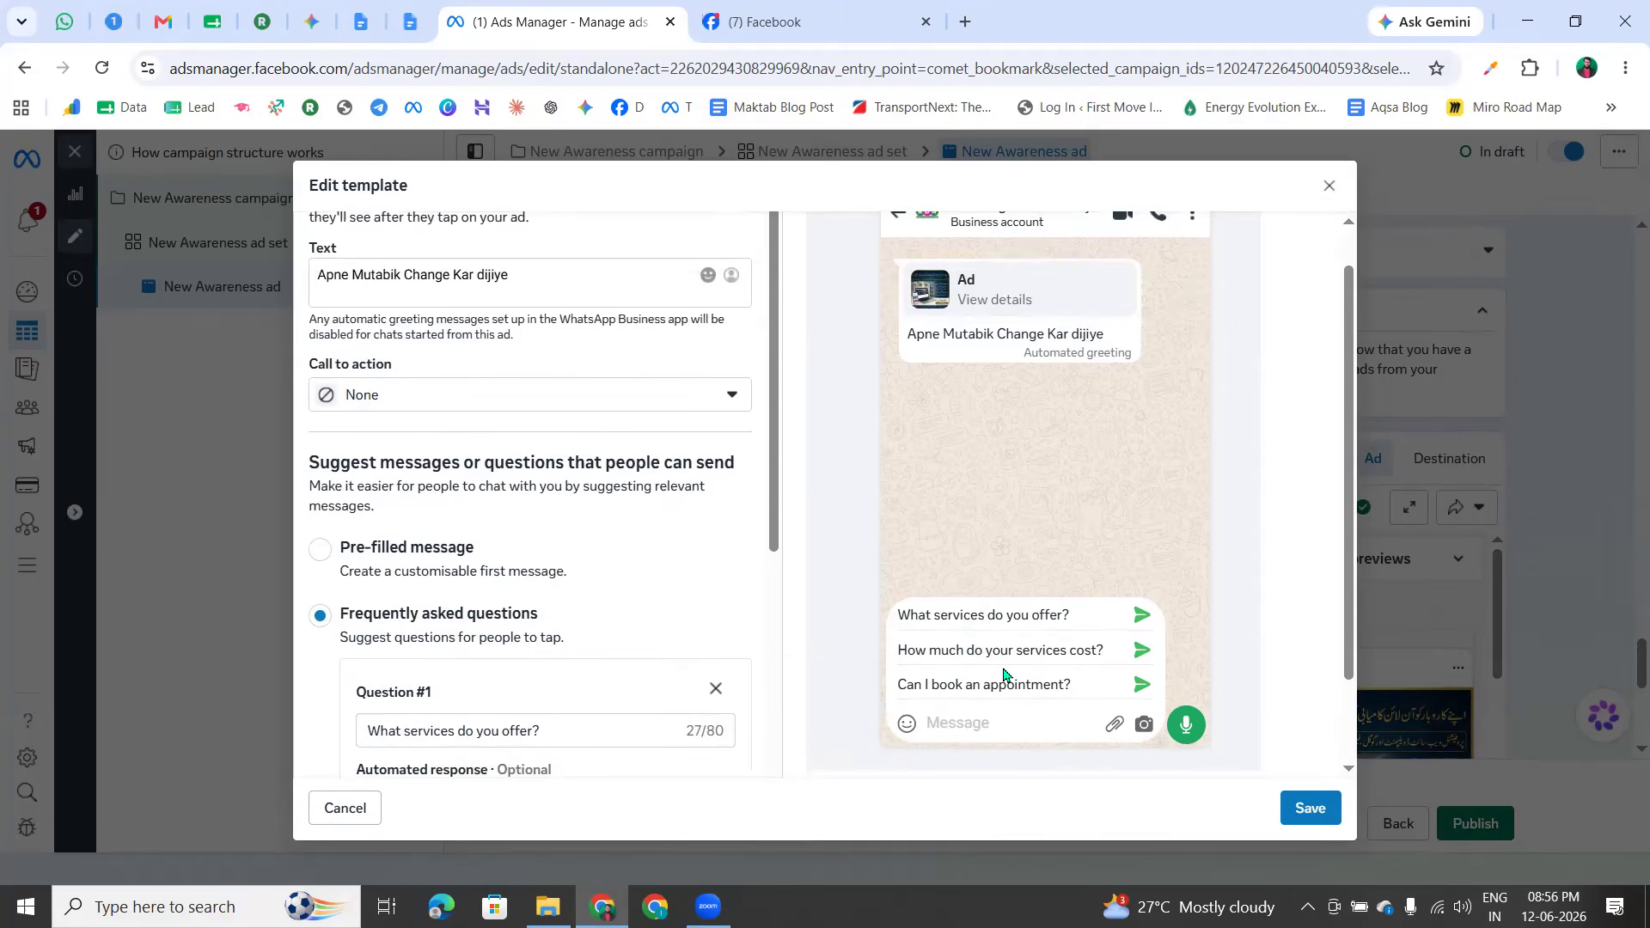
scroll(987, 578, "down", 1)
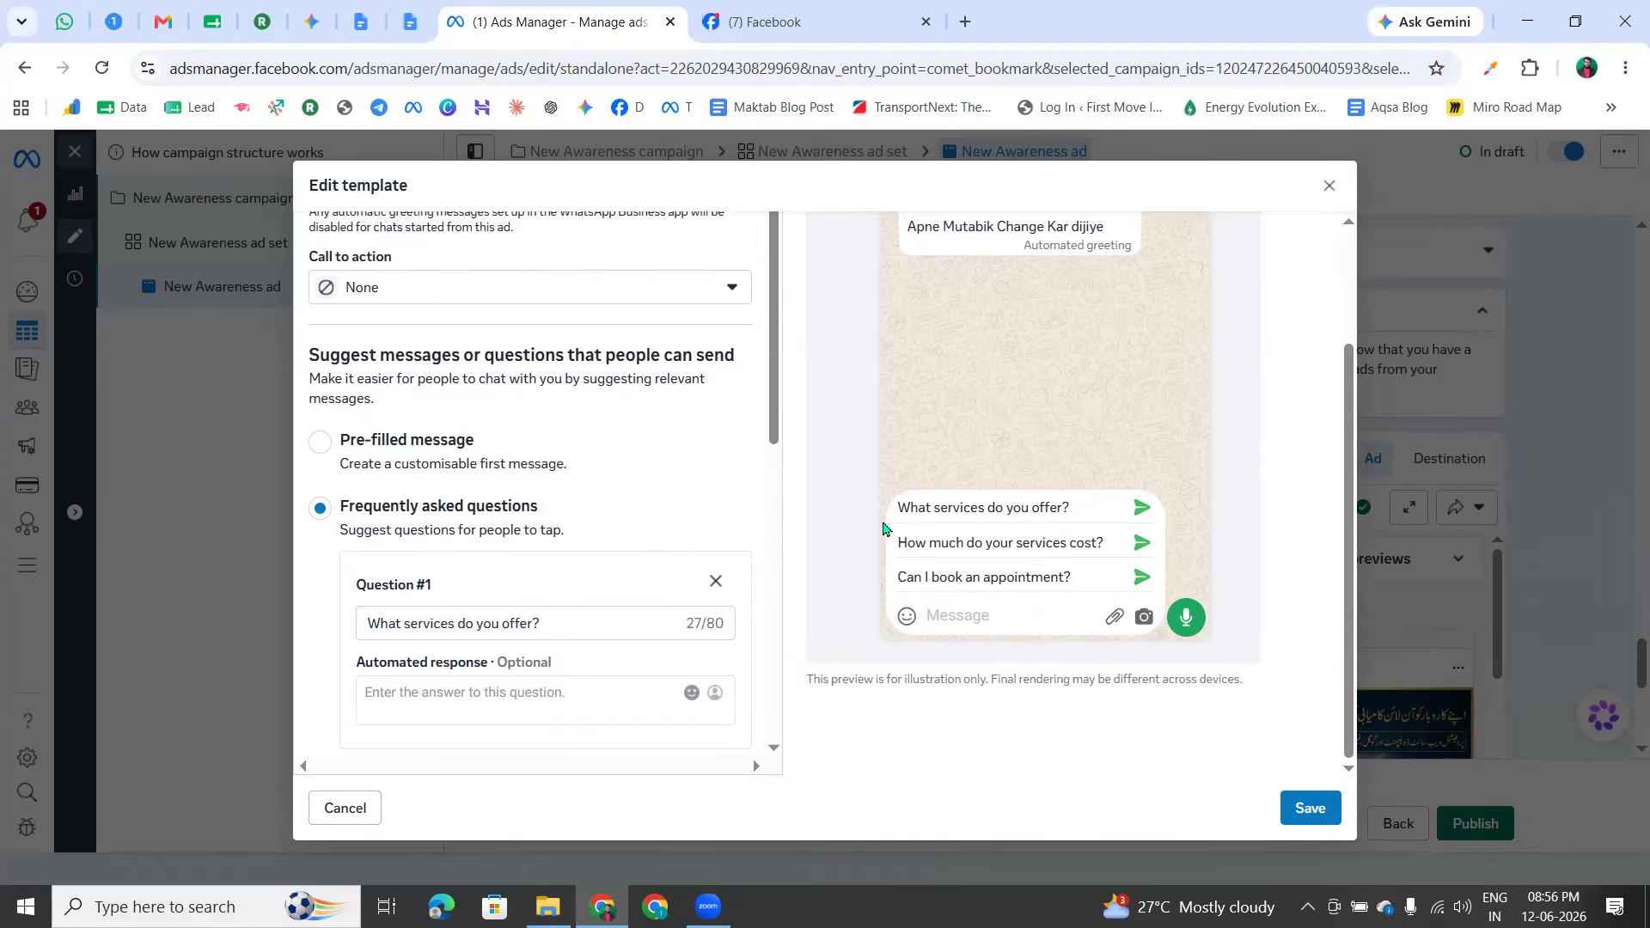
Examine the suggested default questions in the chat preview
left_click_drag(905, 507, 1088, 512)
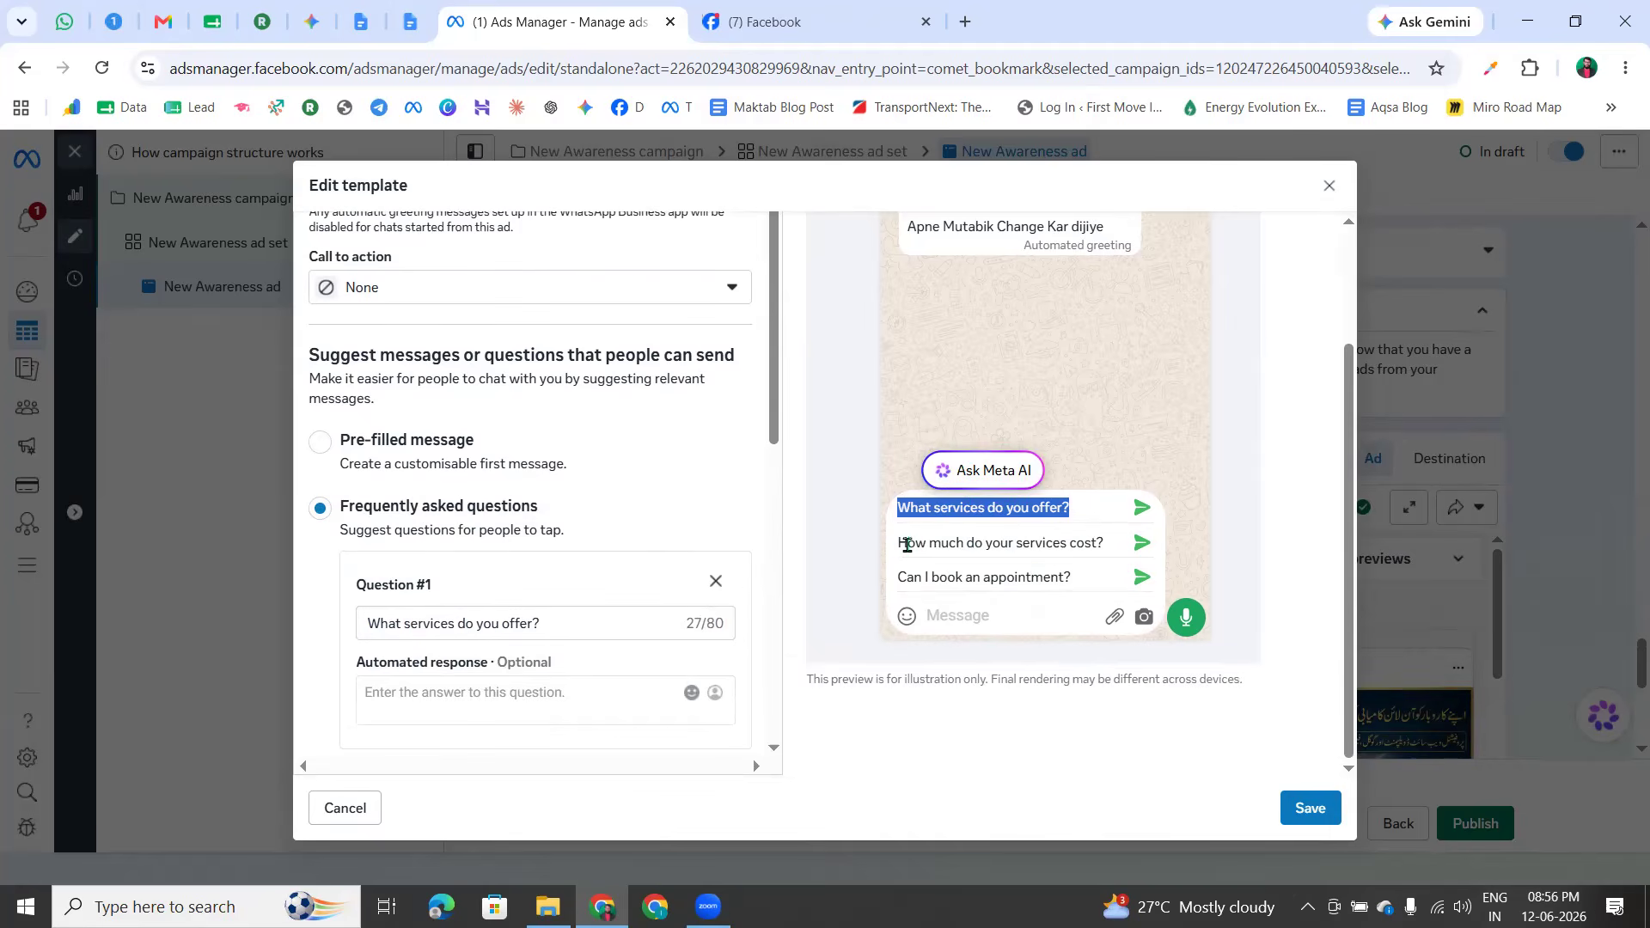
left_click_drag(901, 545, 1097, 543)
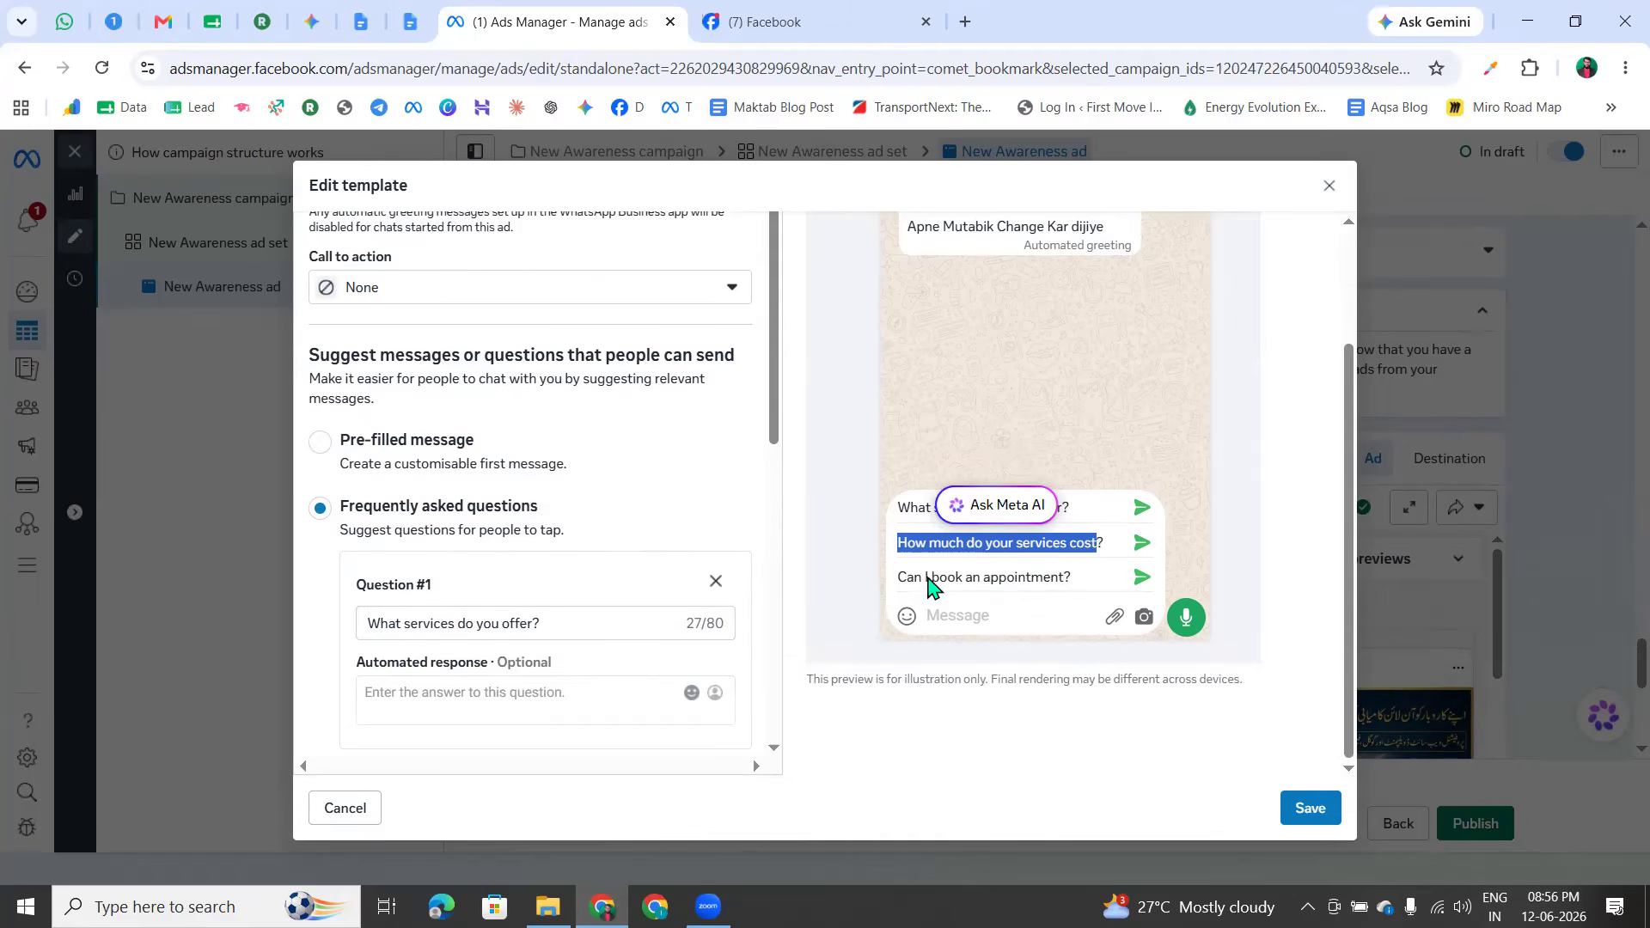
left_click_drag(913, 580, 1068, 577)
left_click(1053, 577)
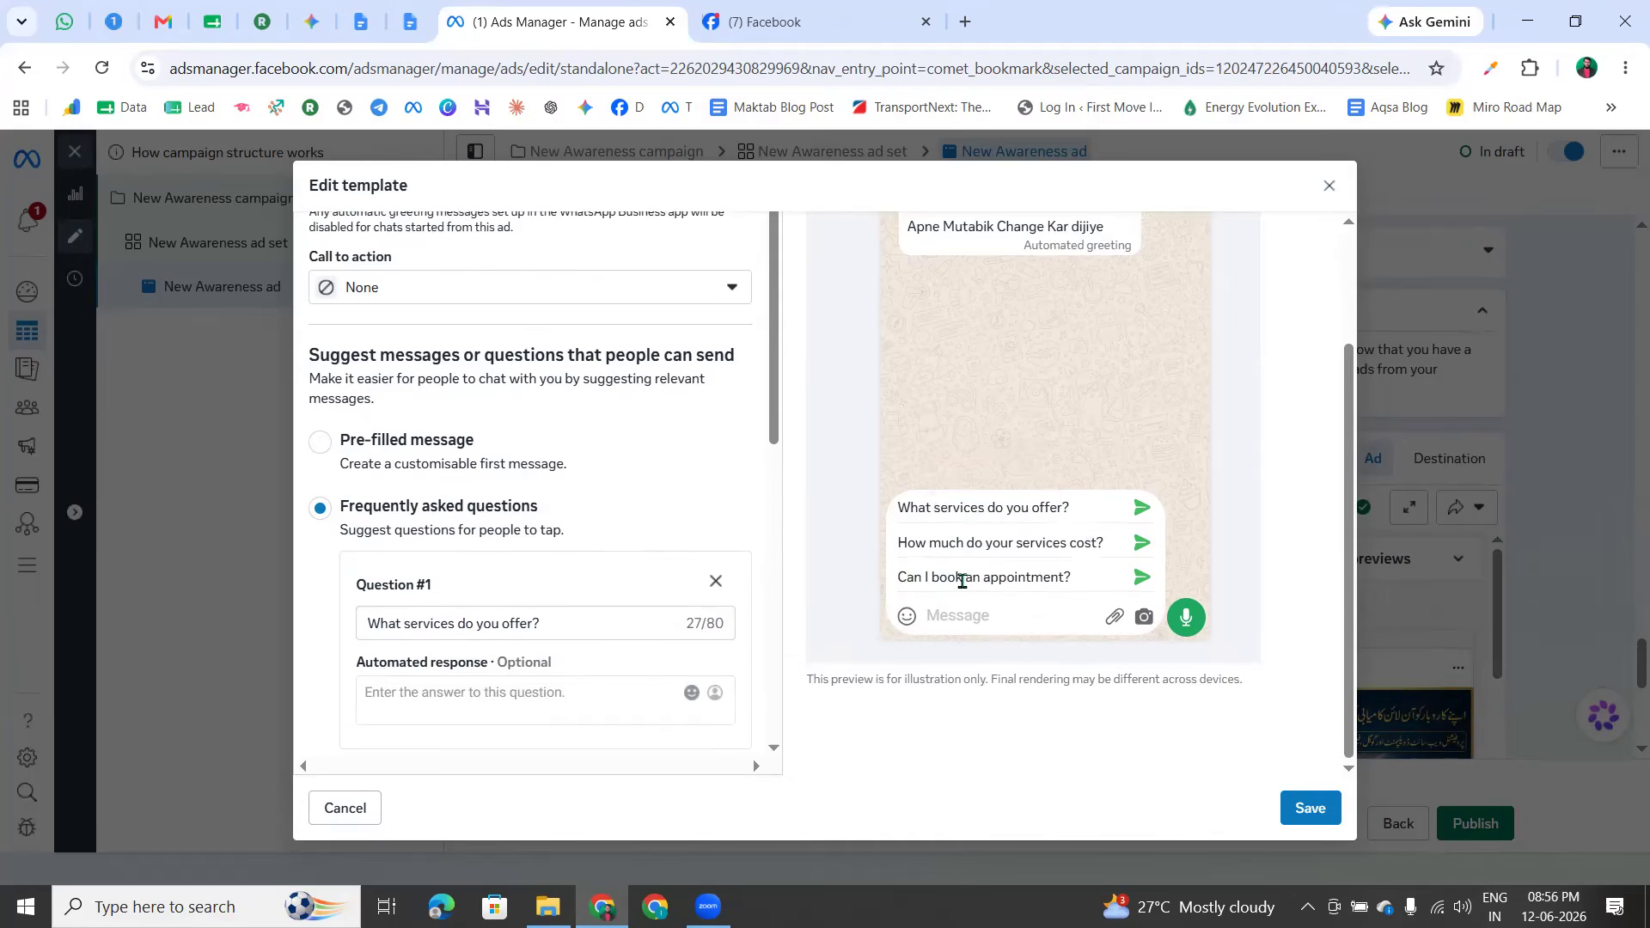
left_click_drag(904, 540, 1145, 549)
double_click(1073, 543)
left_click(1071, 544)
left_click(1071, 544)
Replace the text of Question #1 with "Change Kar sakte hain?" and check it in the chat preview
triple_click(430, 627)
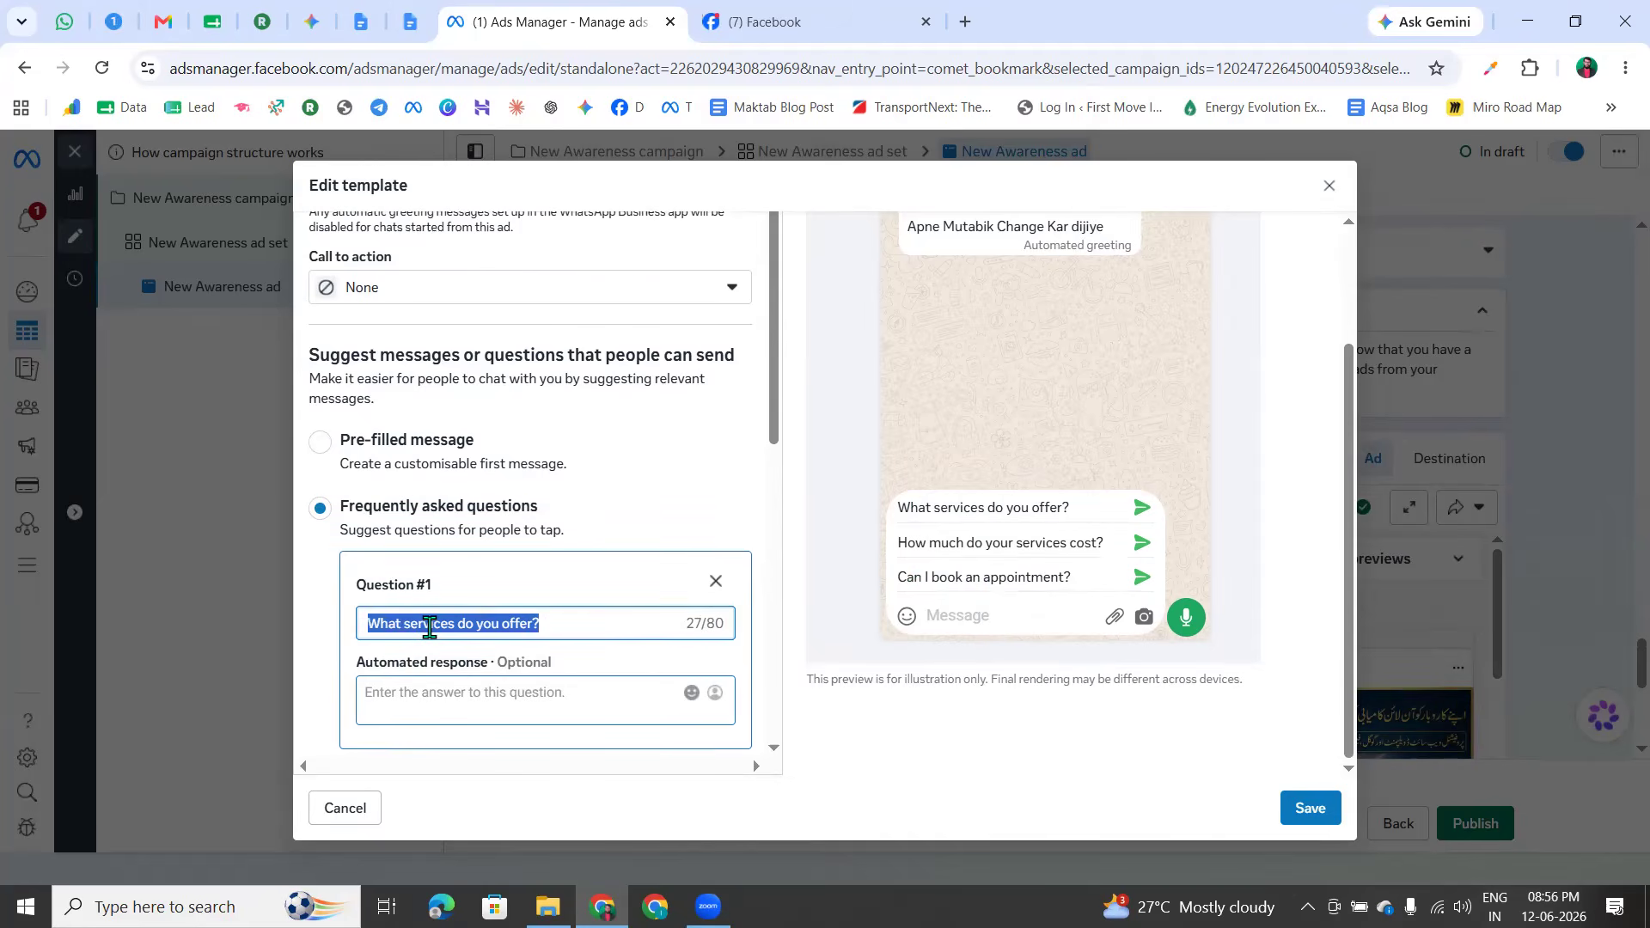
key("BackSpace")
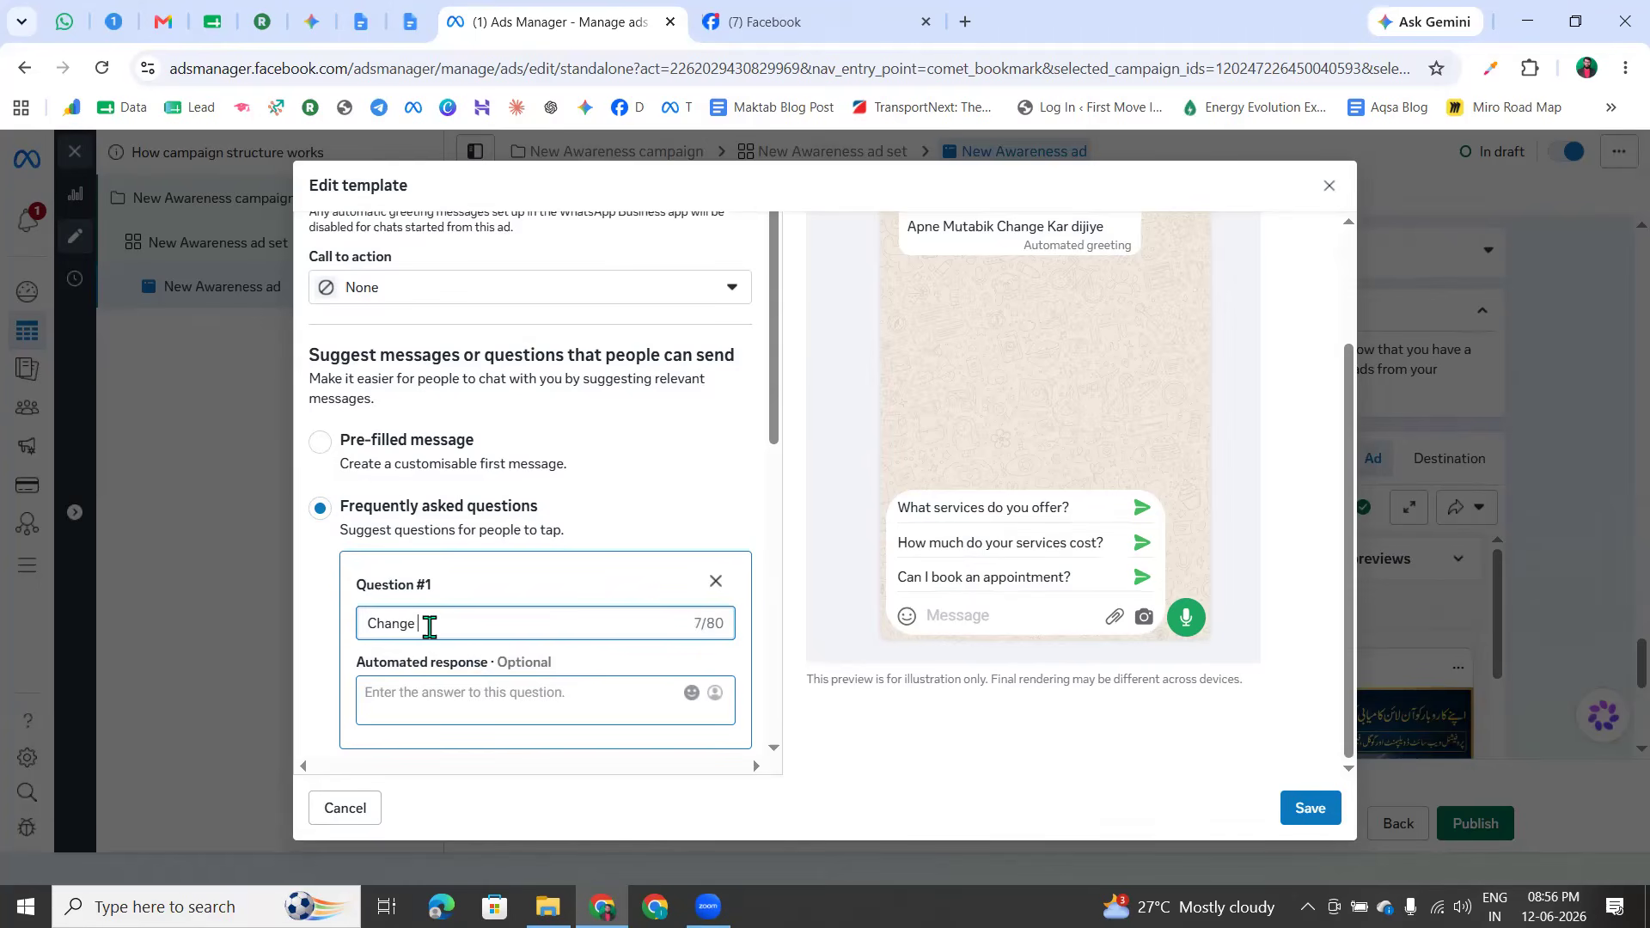
type("Change Kar sakte hain>")
key("BackSpace")
type("?")
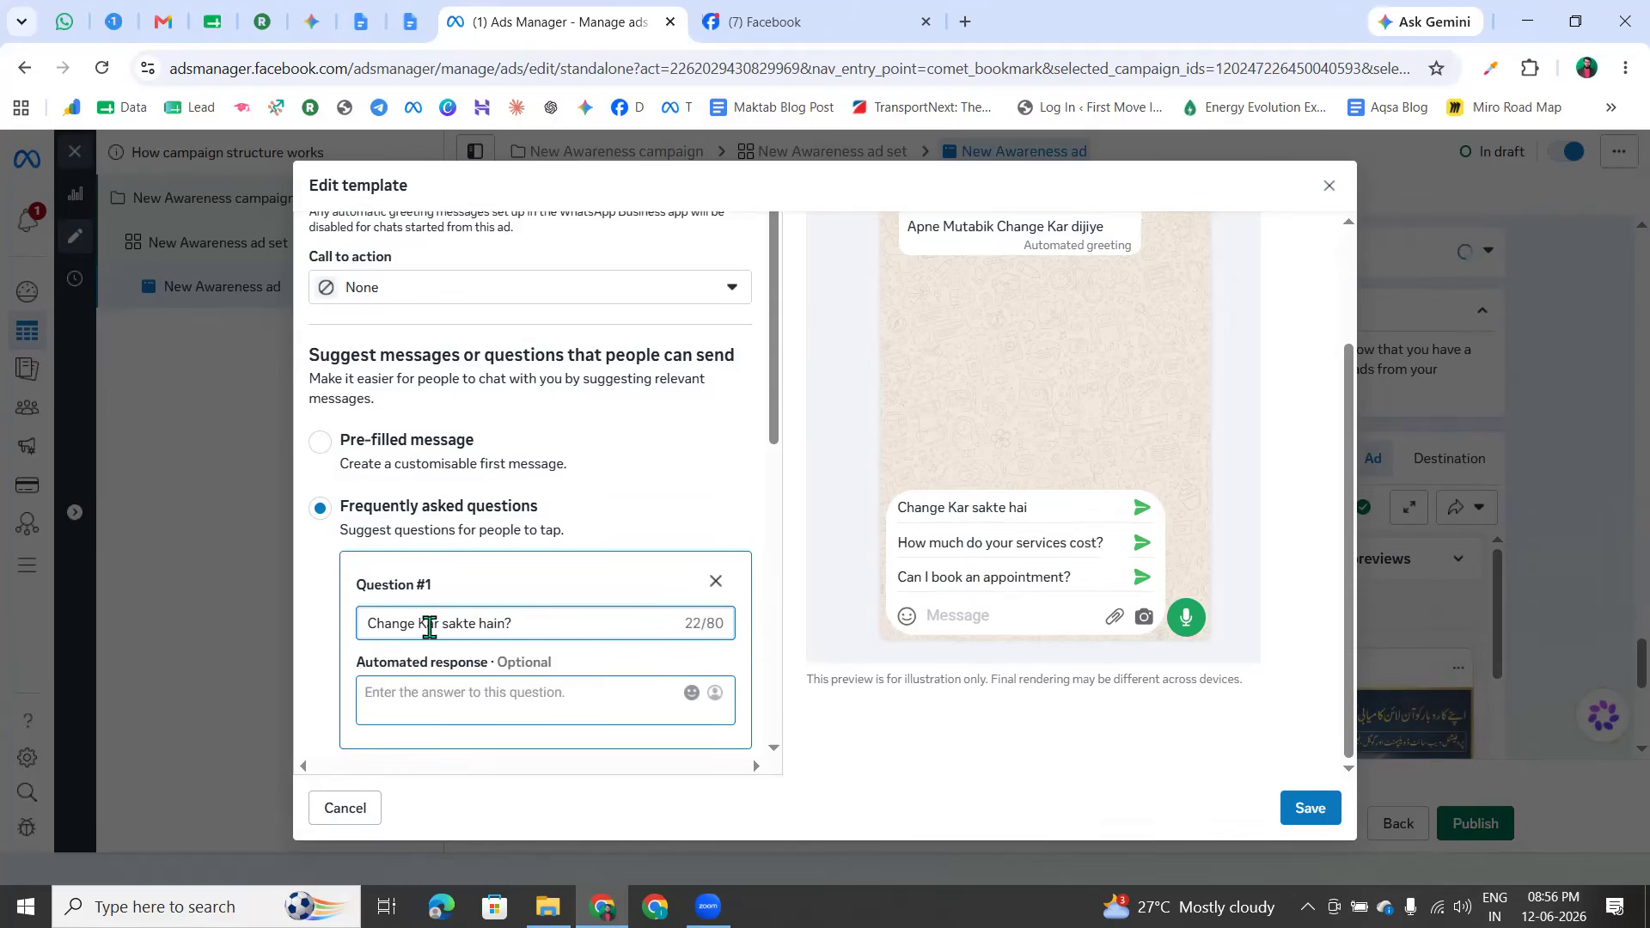
left_click(453, 584)
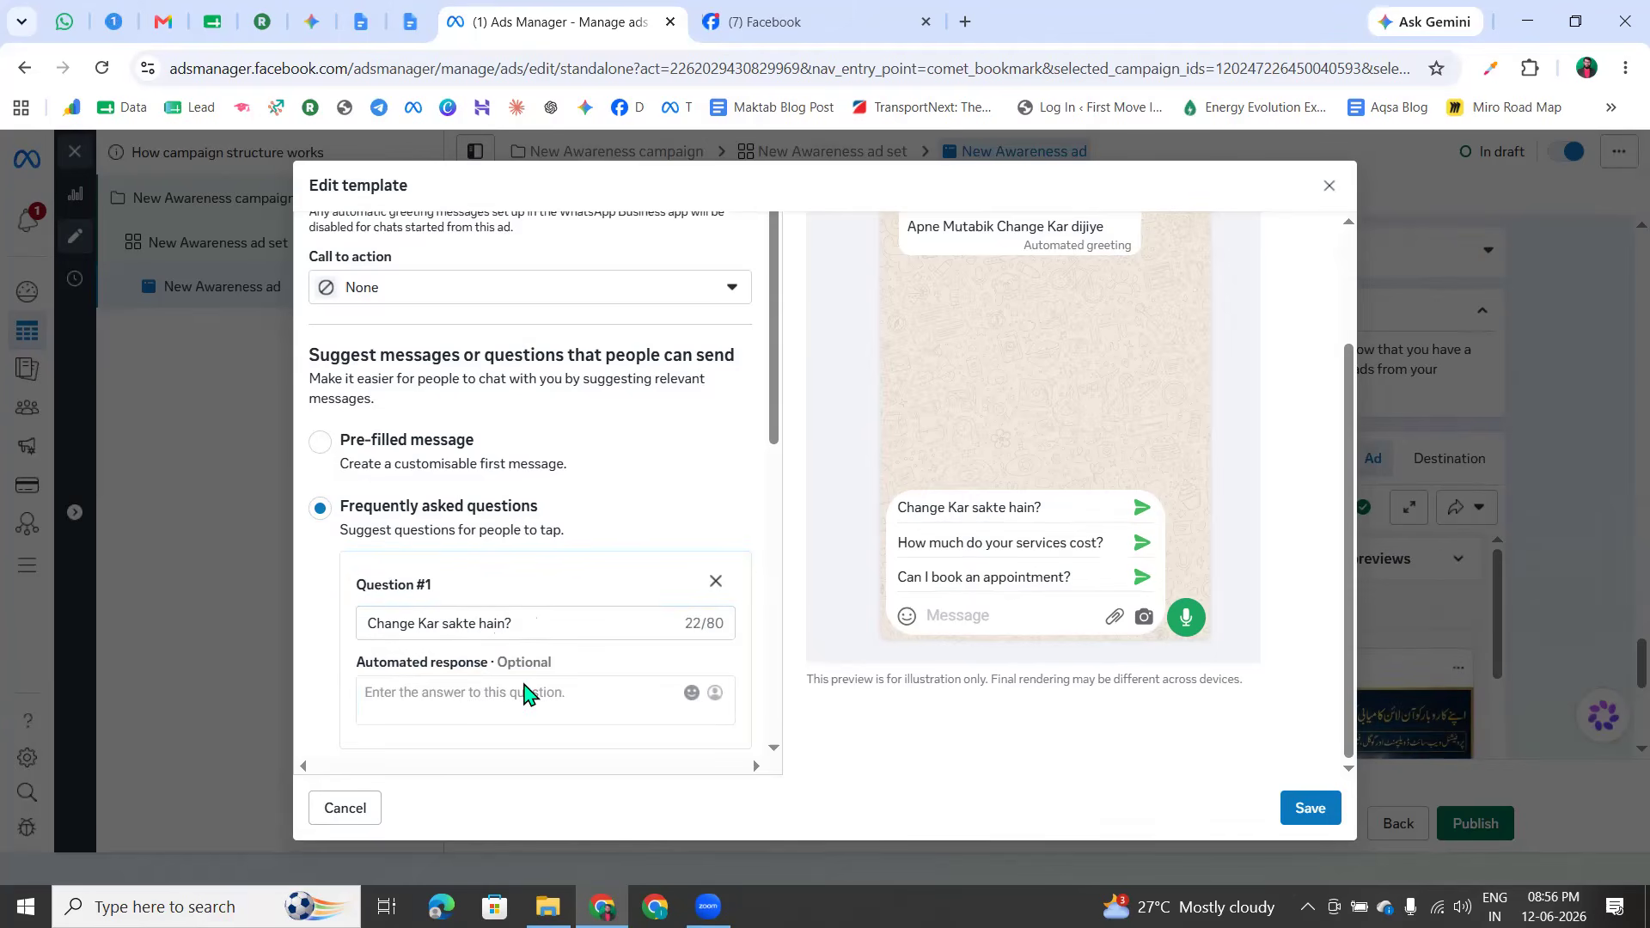
left_click(402, 619)
triple_click(402, 619)
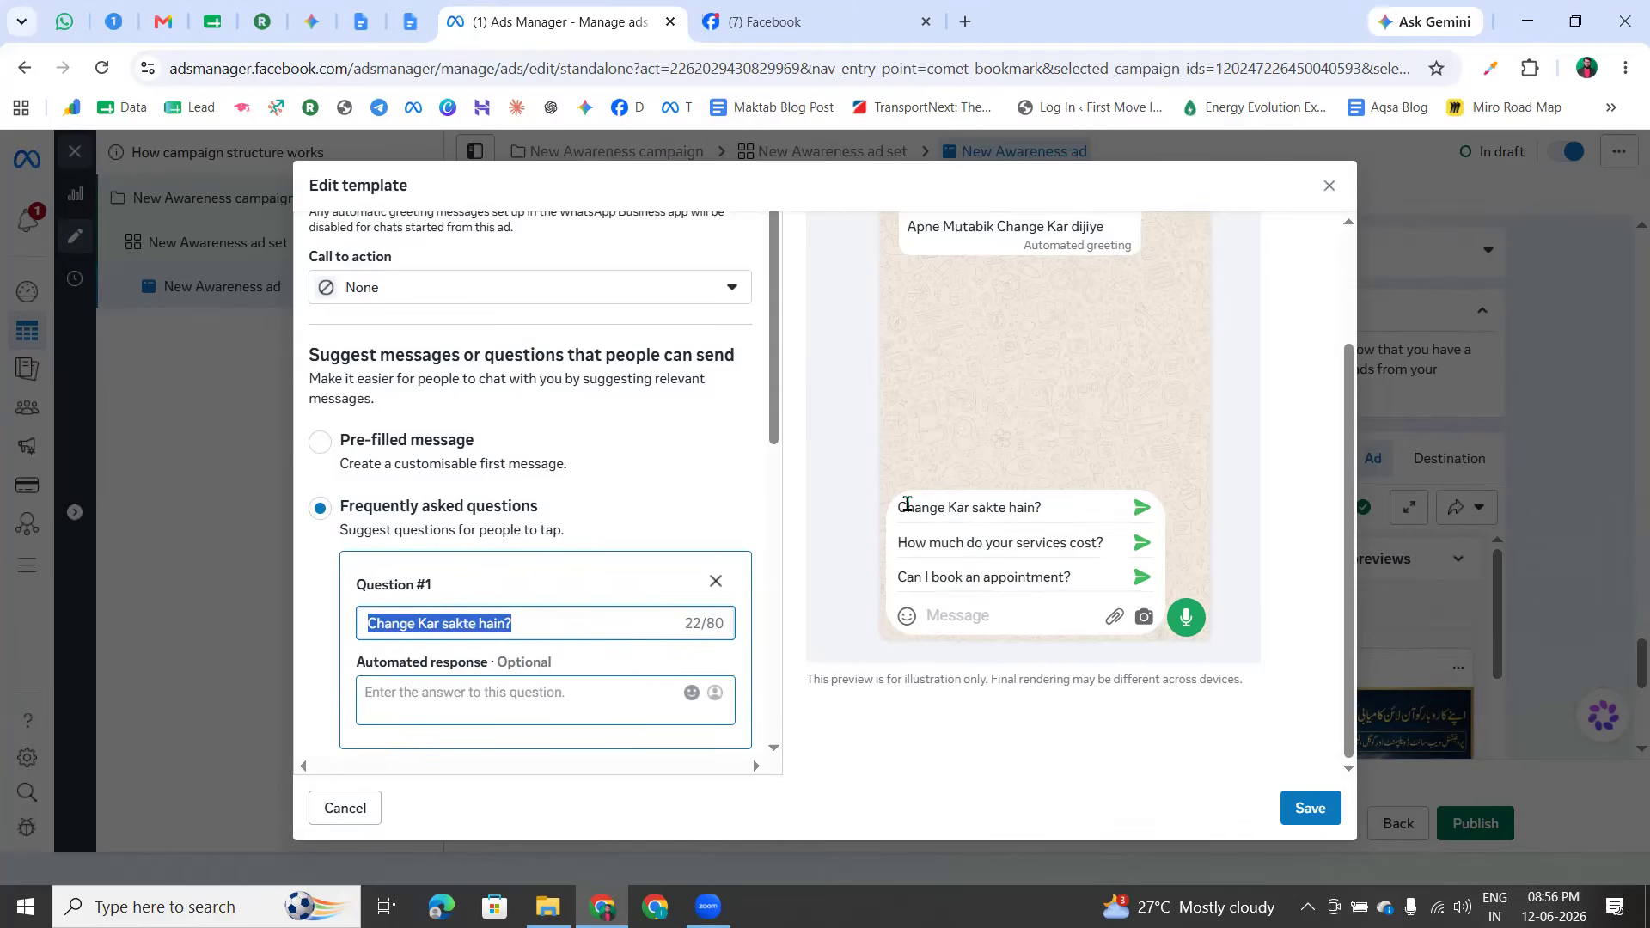
left_click_drag(907, 505, 1116, 515)
left_click(1025, 513)
left_click_drag(898, 510, 1109, 512)
left_click(1109, 514)
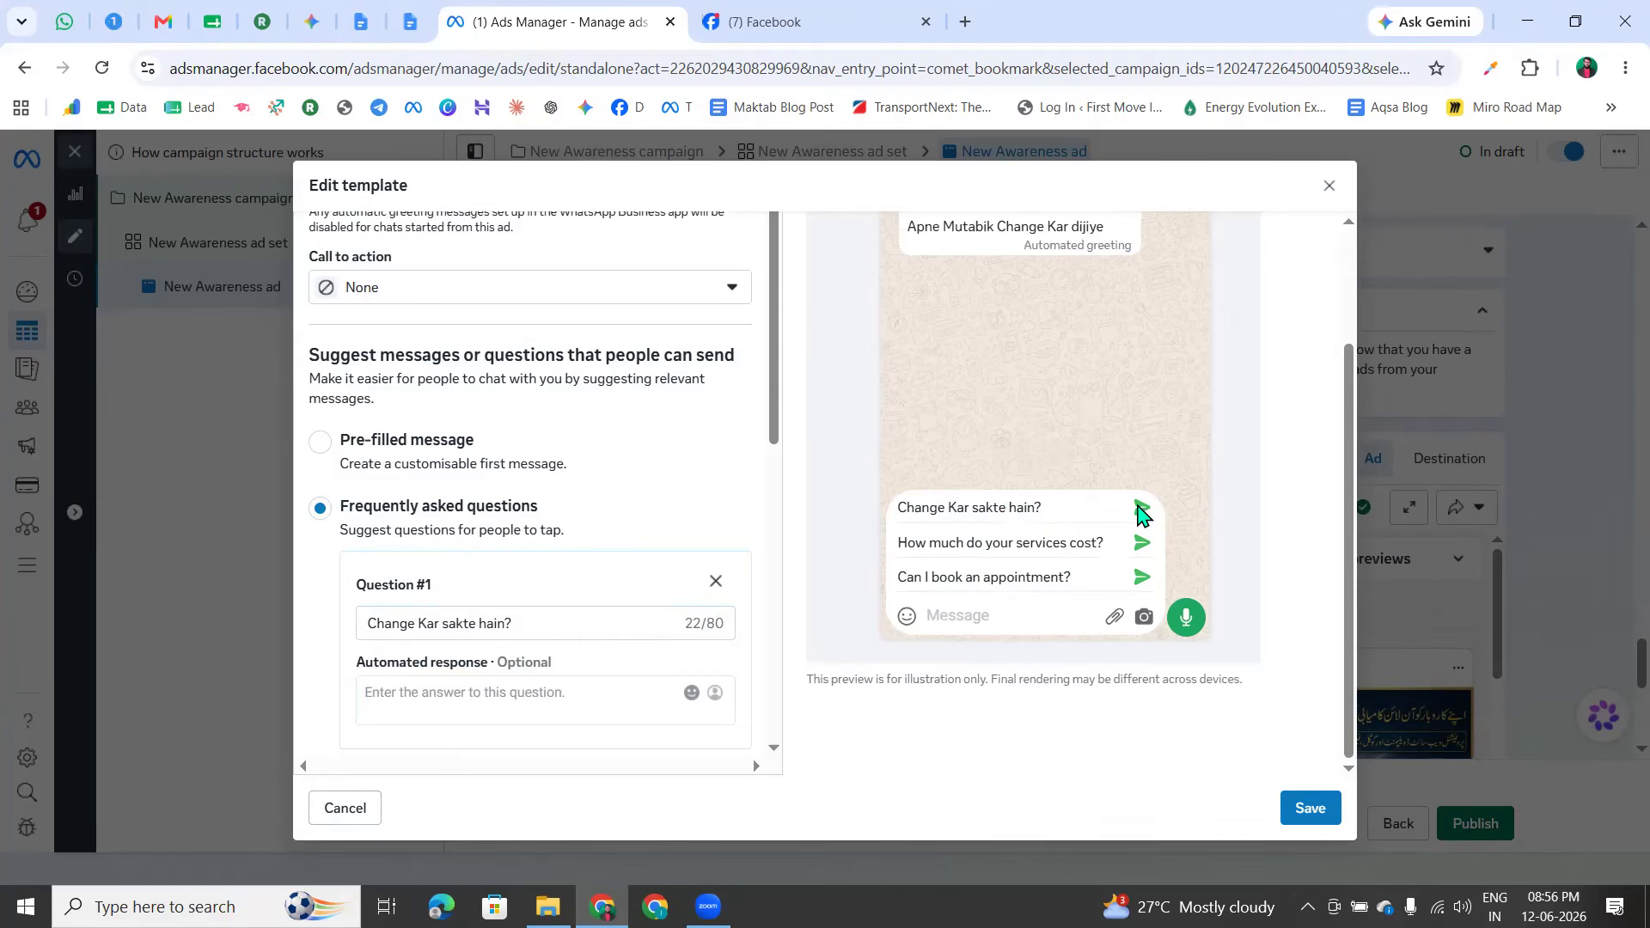
left_click(465, 697)
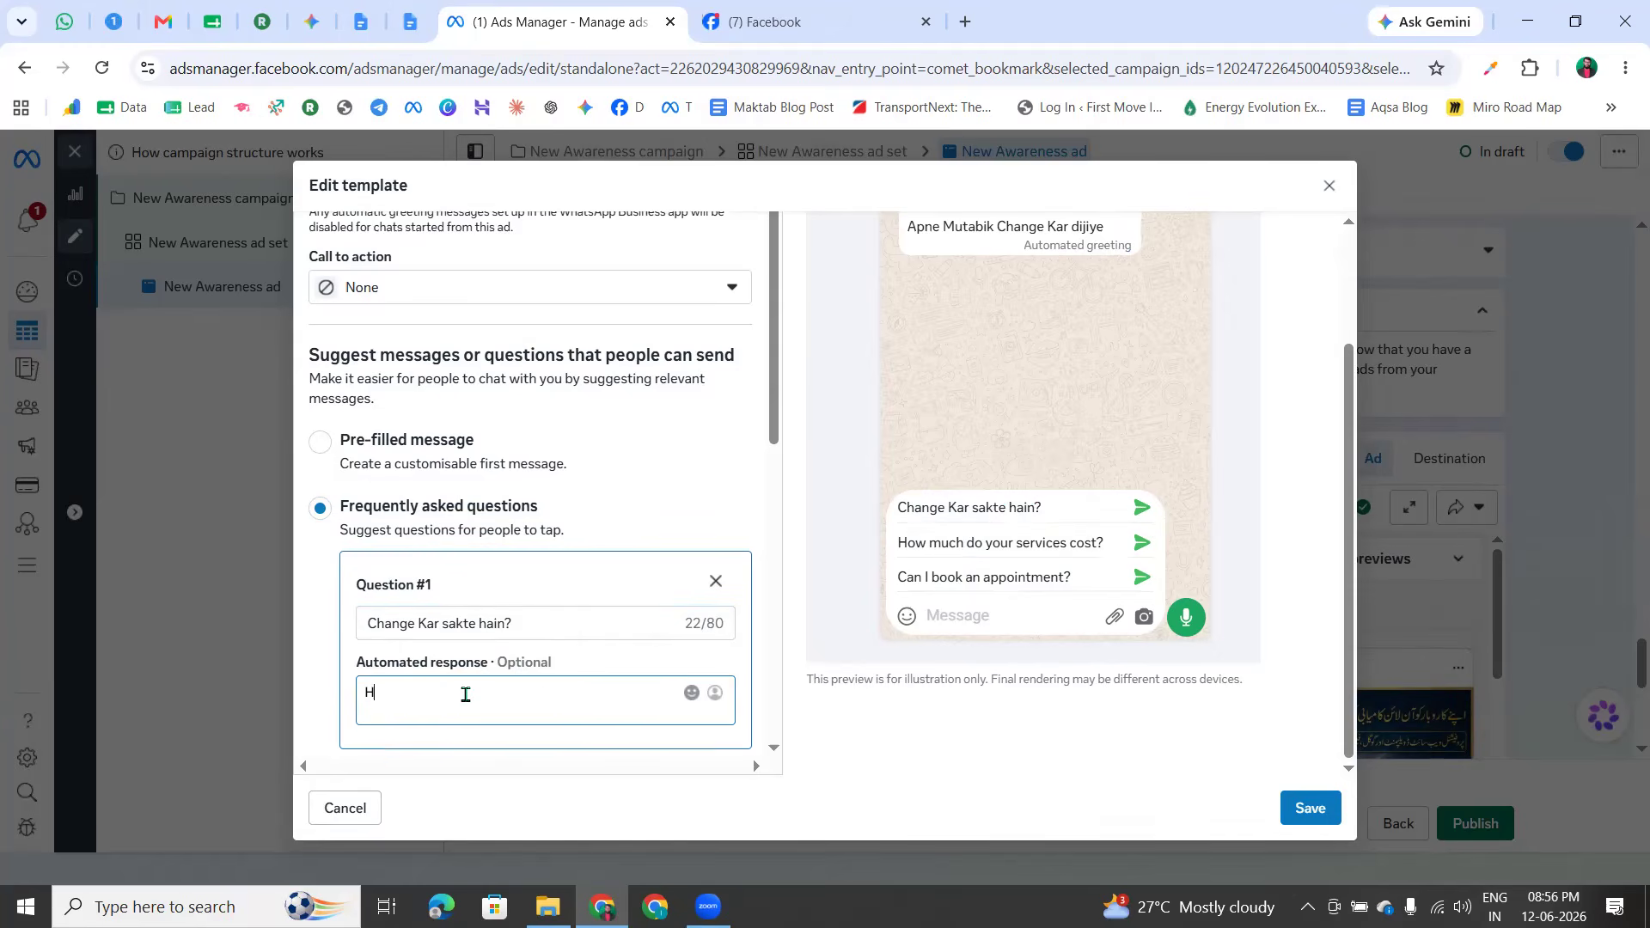
type("Hn! aap bilkul change kar sakte ")
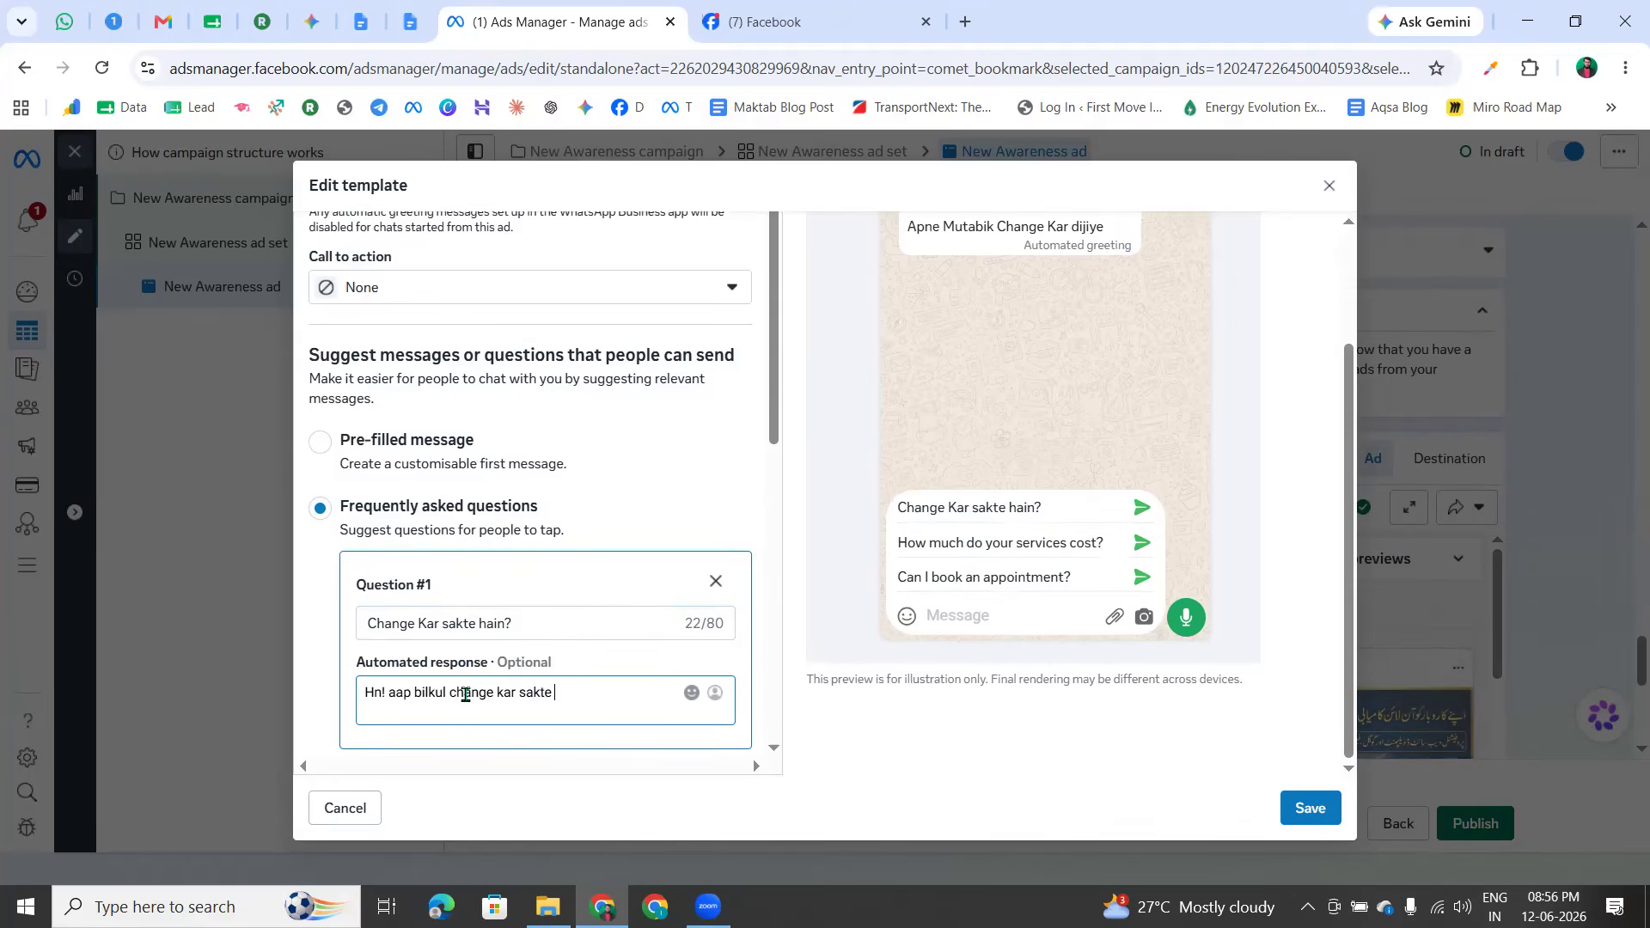
type("hain. Iks")
key("BackSpace")
key("BackSpace")
type("sakte hain. Iske liye apko ")
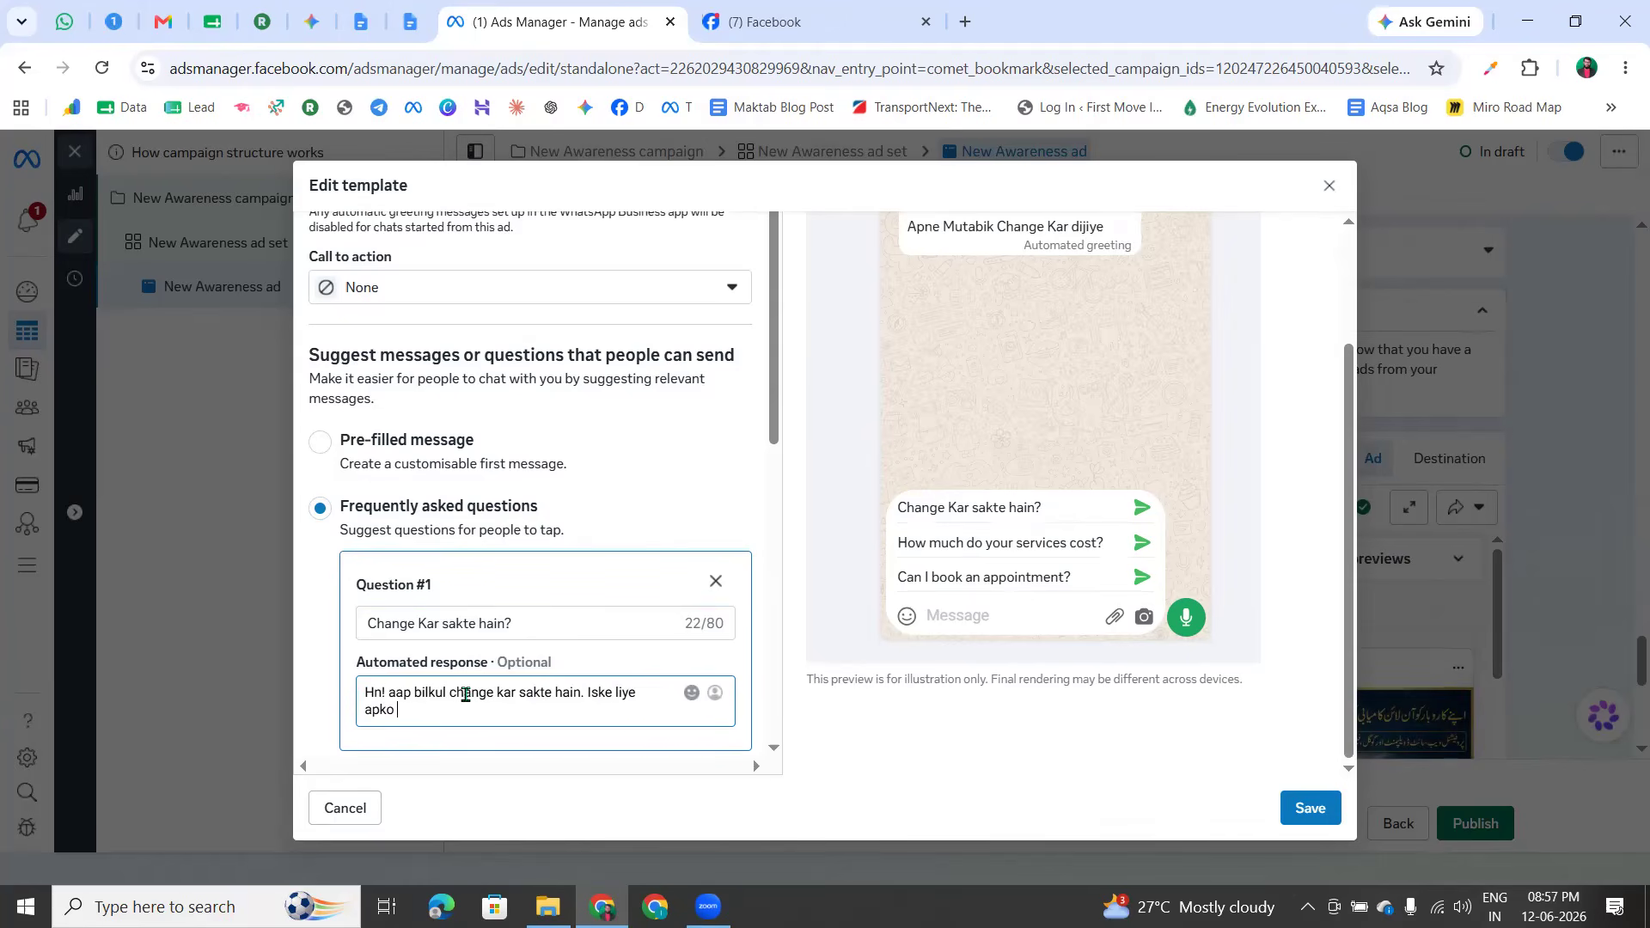
type("is link par c")
type("lick karn hai.")
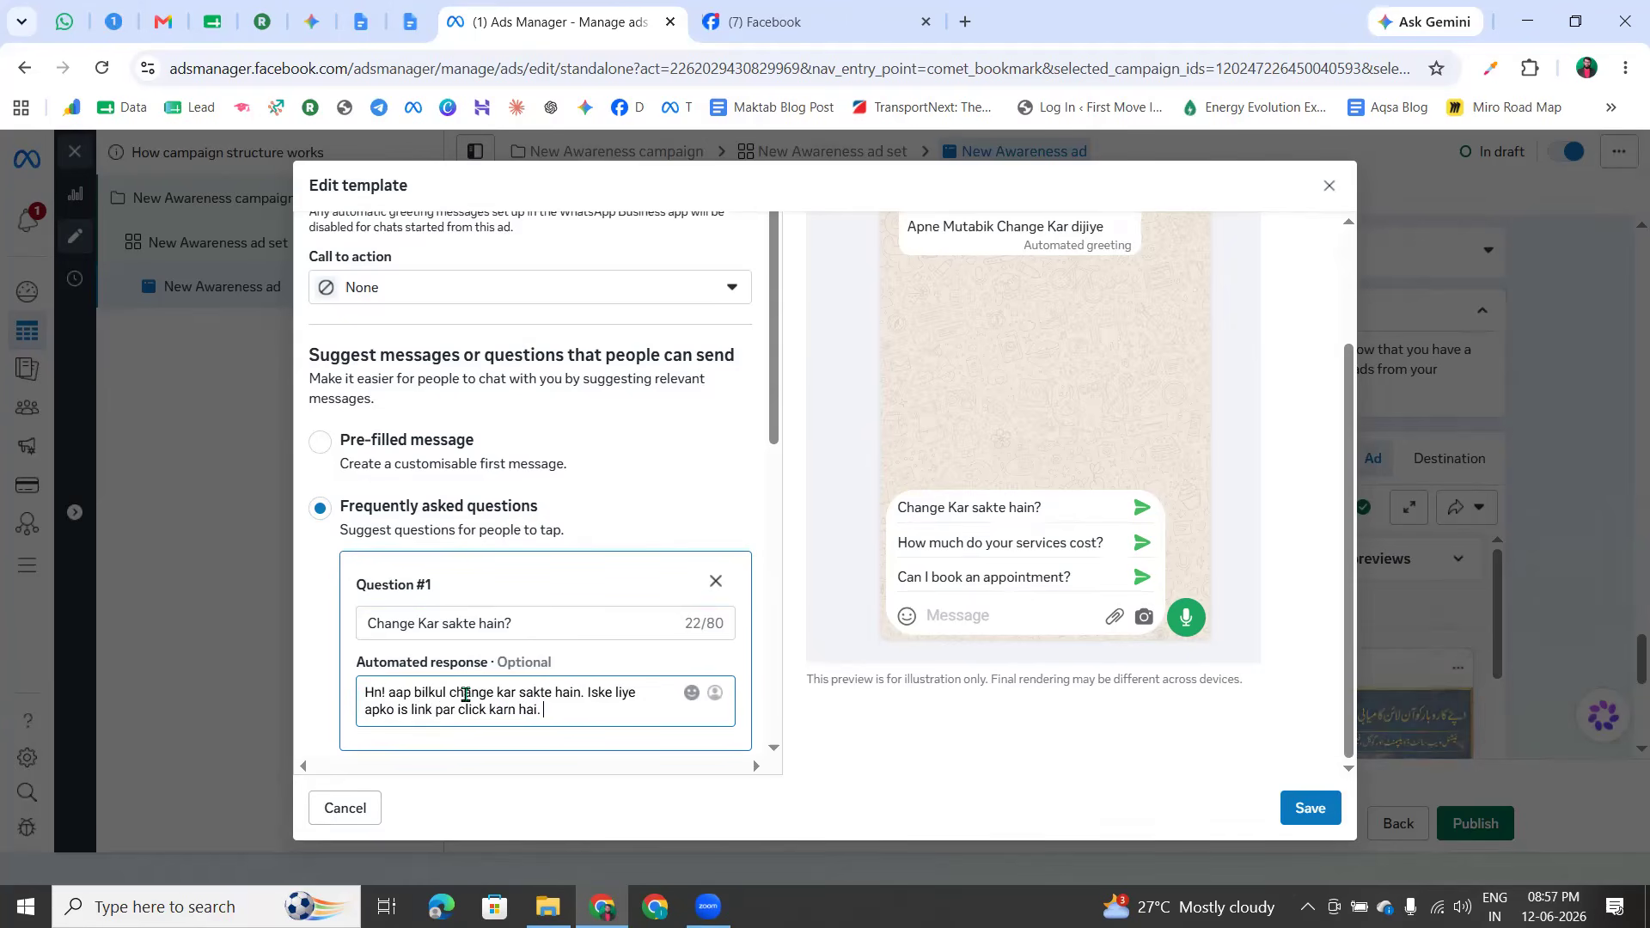
key("Return")
type("LINK ")
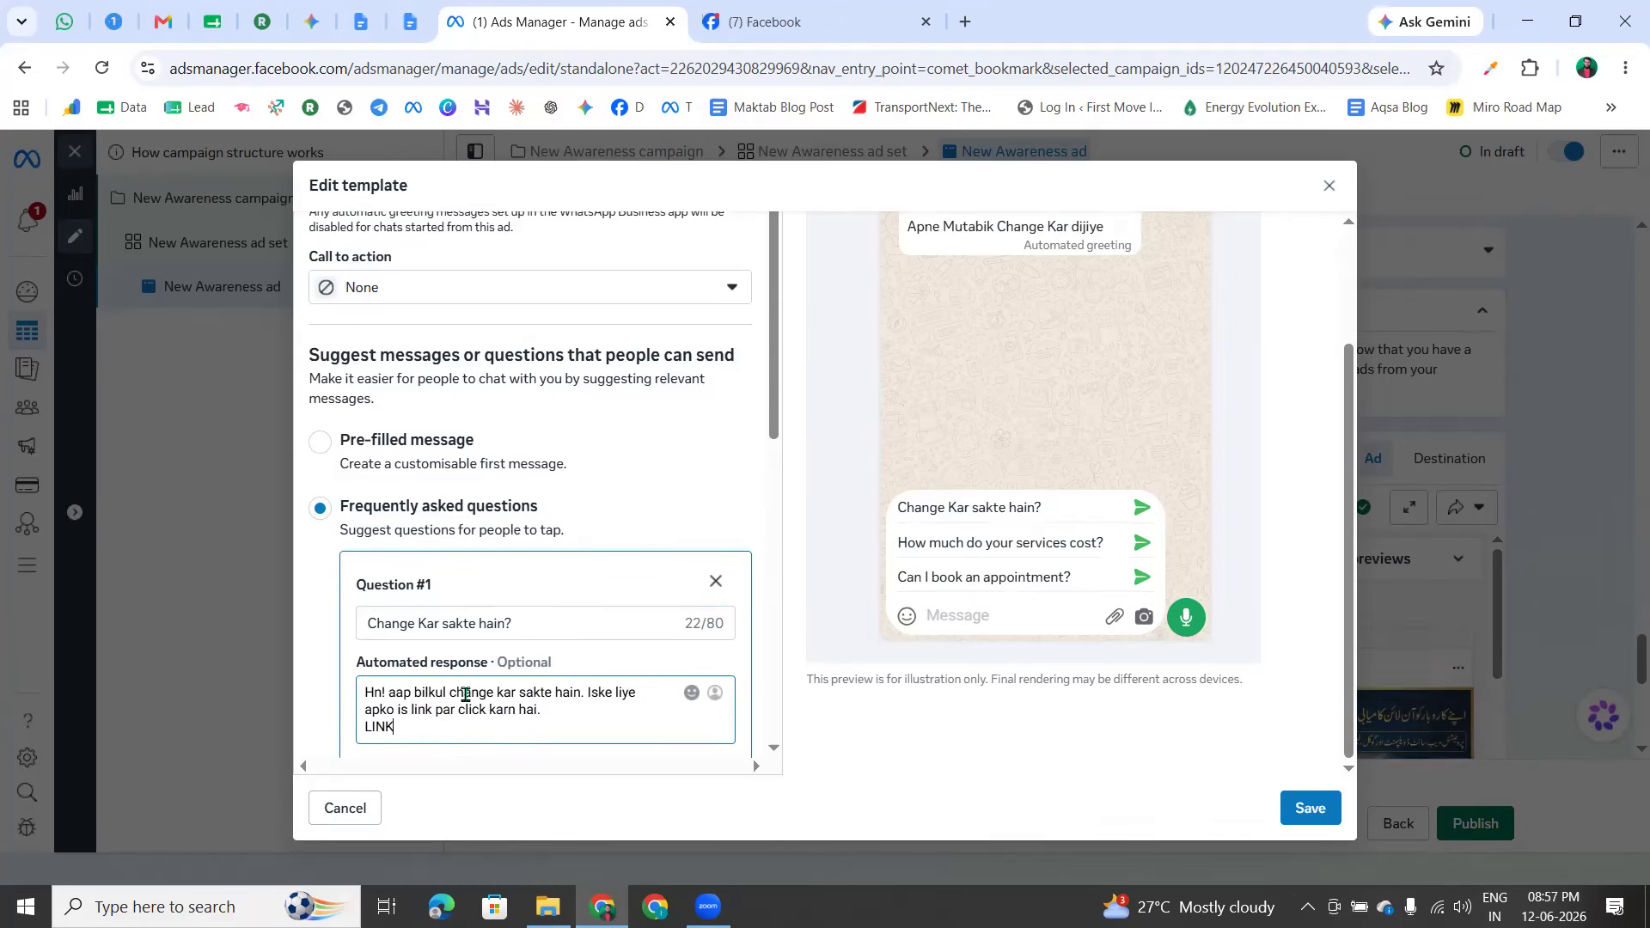
type(":")
type("https://rahidigitalacademy.com/")
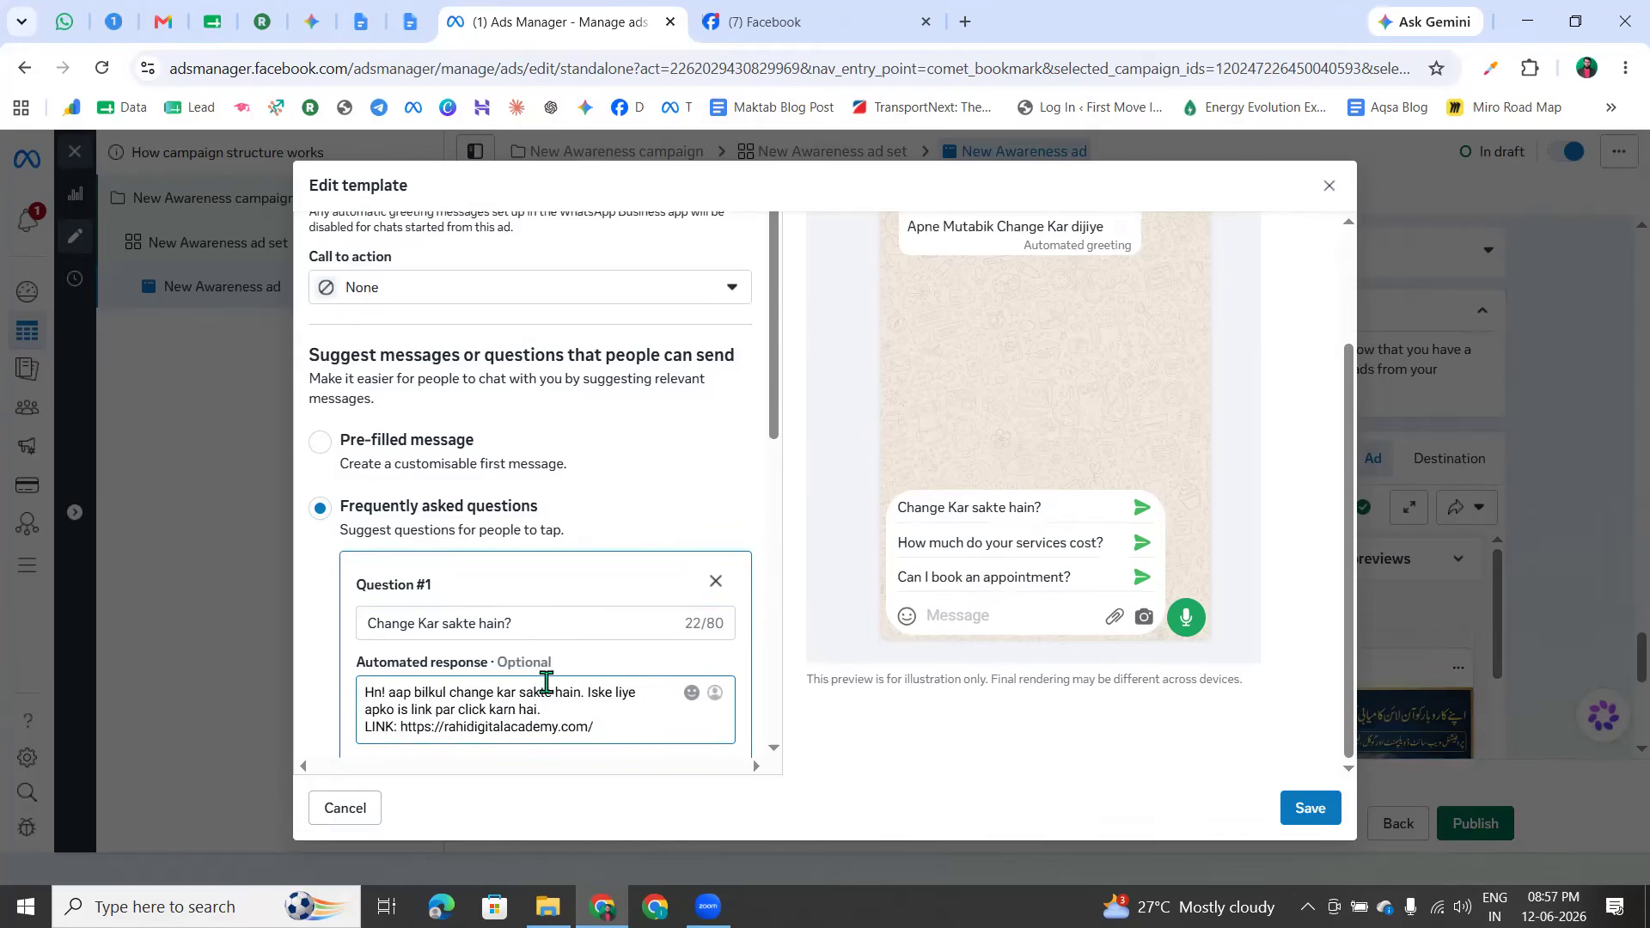
Review Question #1 with its automated response and compare the question with its entry in the chat preview
left_click(588, 650)
left_click_drag(368, 624, 514, 625)
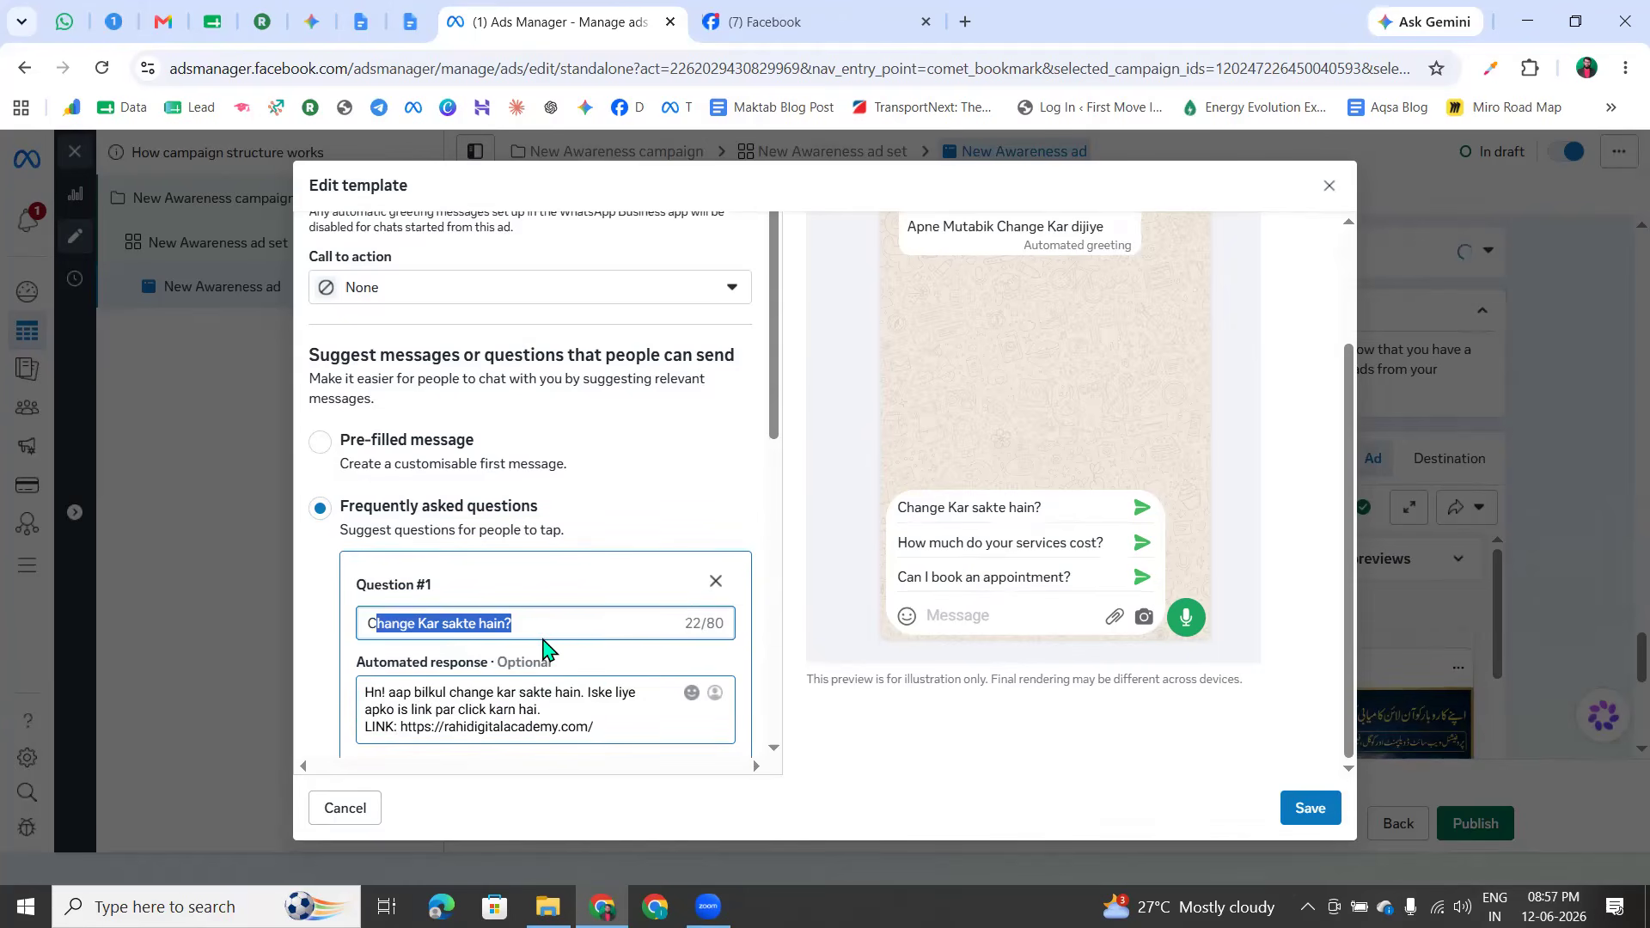
left_click(638, 657)
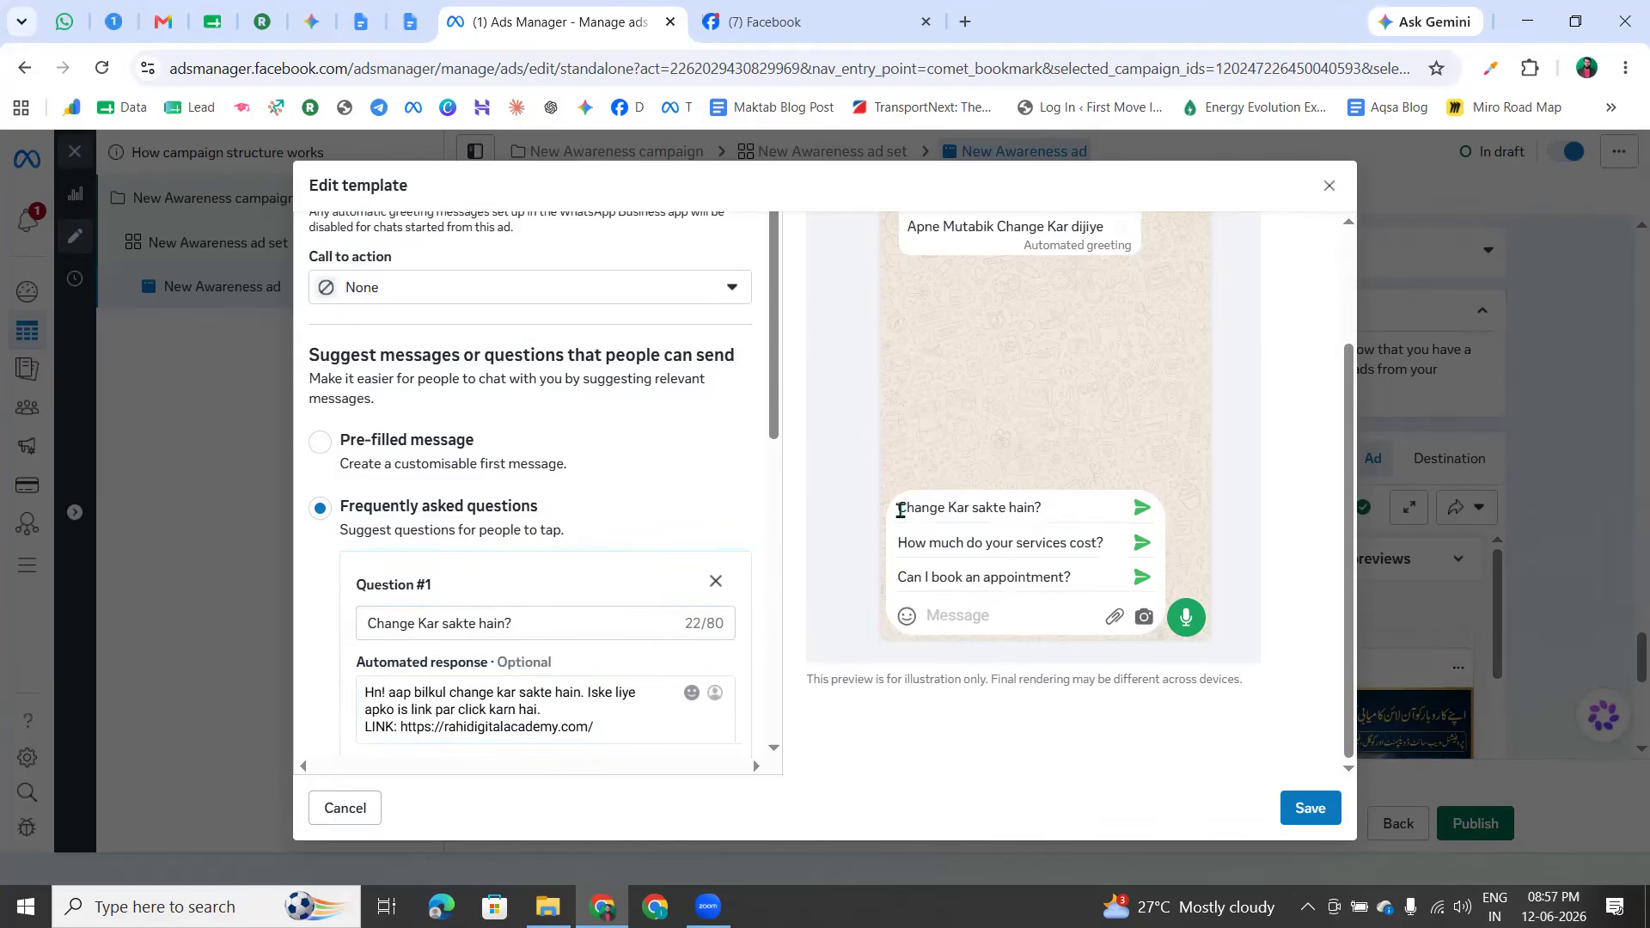
left_click_drag(900, 511, 1066, 519)
left_click(591, 670)
left_click_drag(604, 743, 357, 687)
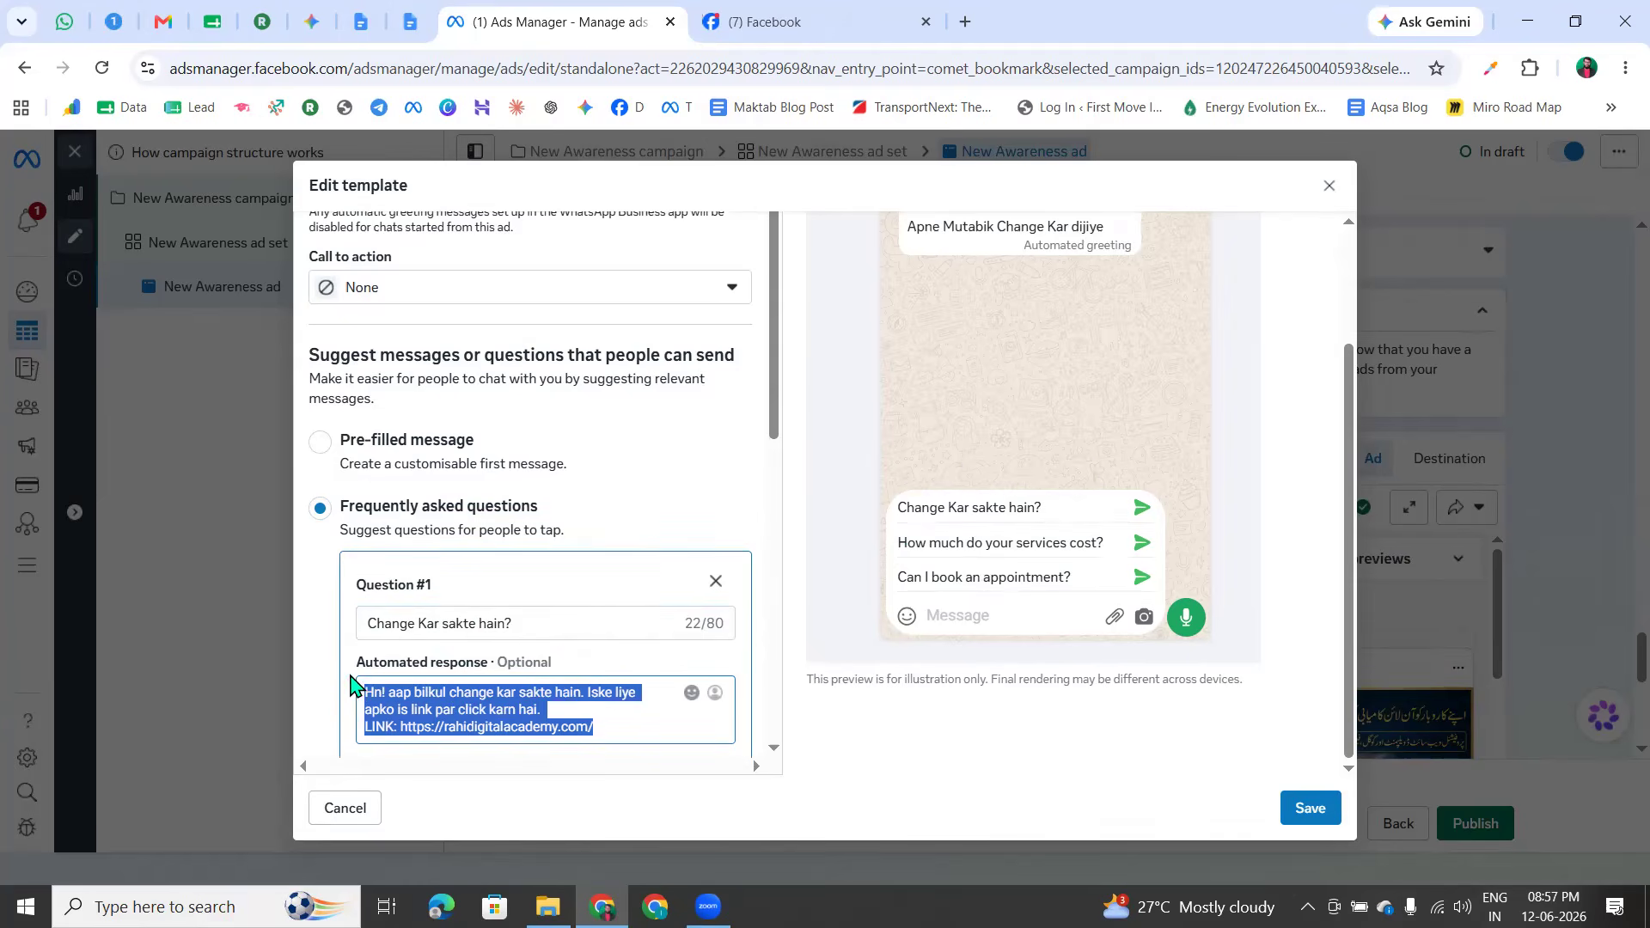
left_click(483, 712)
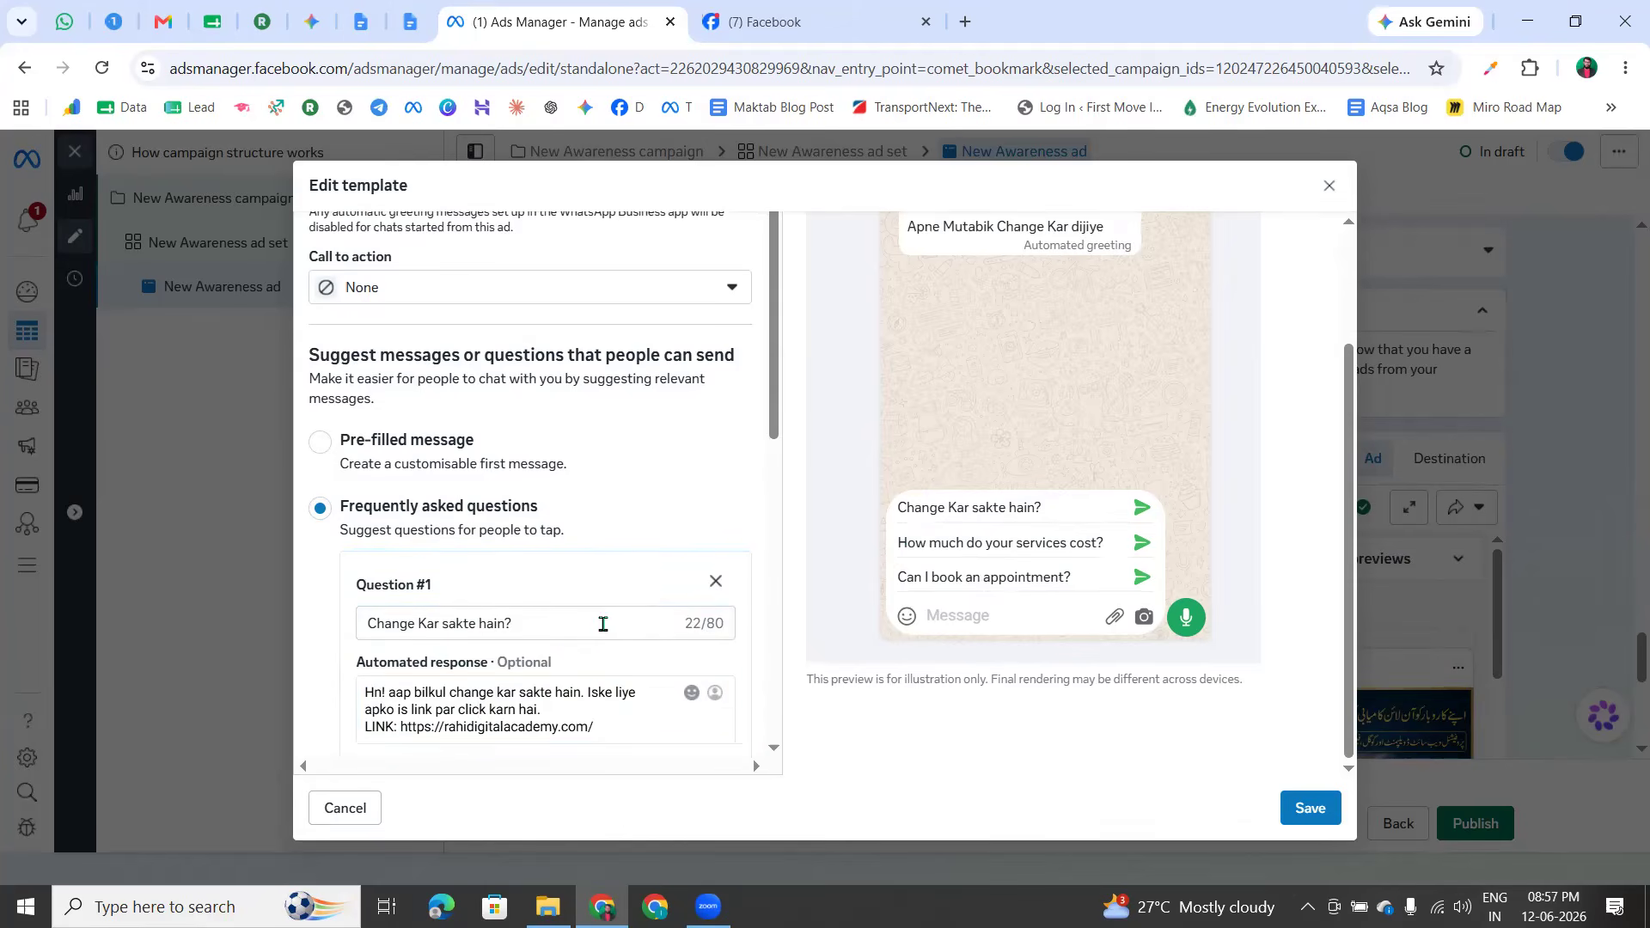
Look through Question #2 and Question #3 and their automated response fields down to the end of the question list
scroll(603, 620, "down", 4)
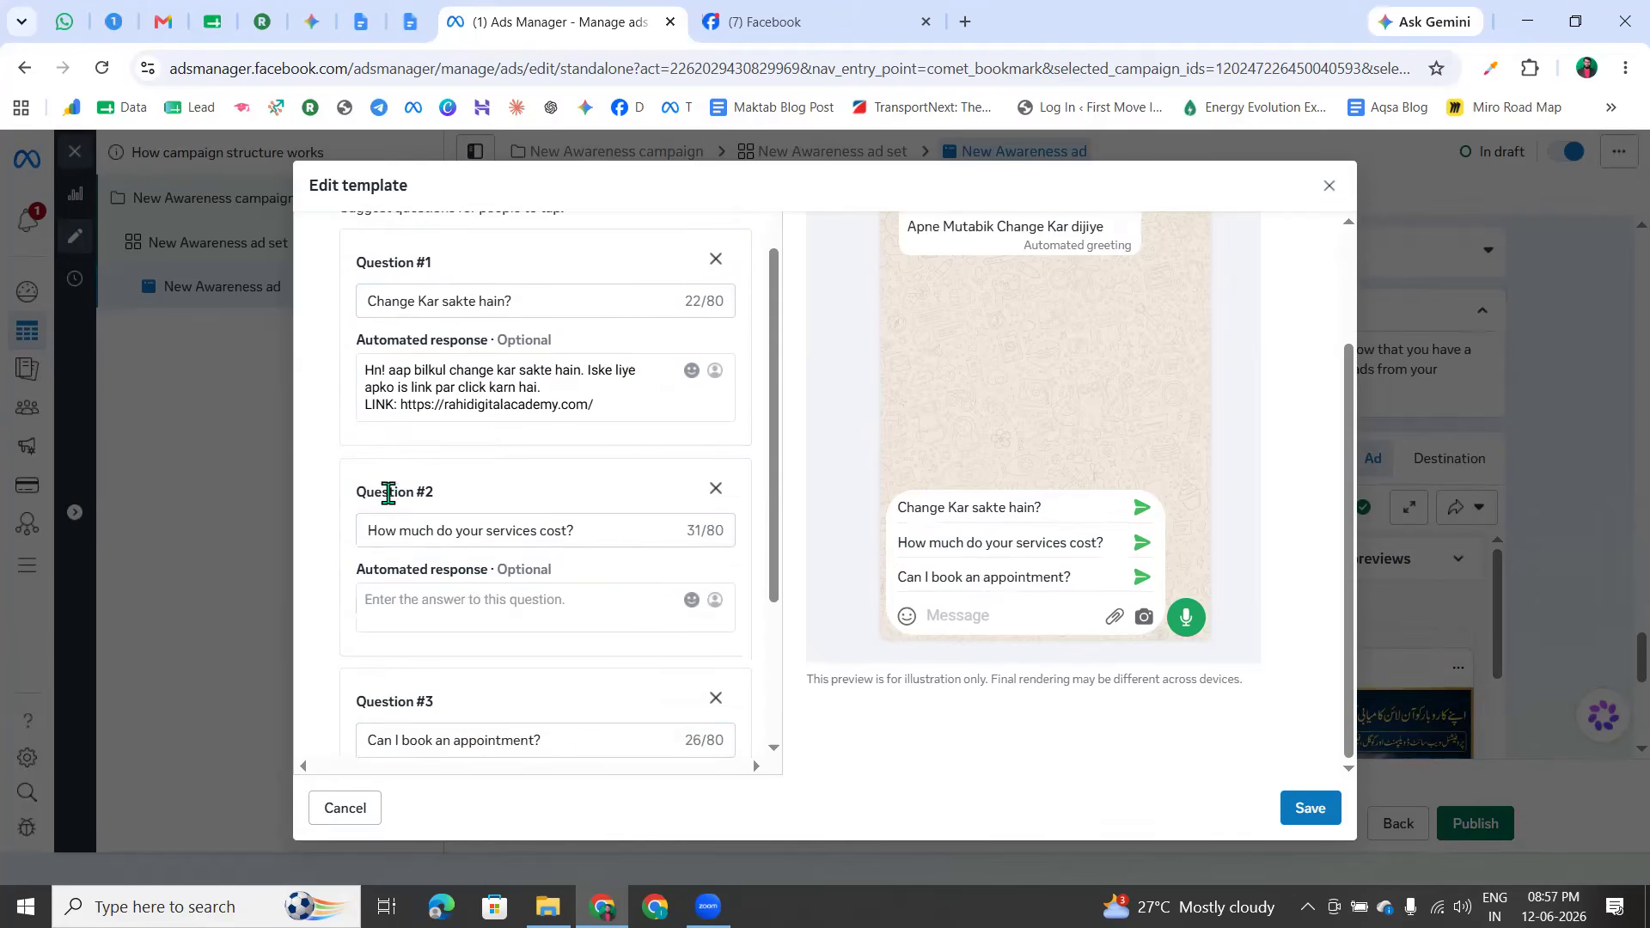
left_click_drag(365, 491, 433, 492)
left_click(468, 507)
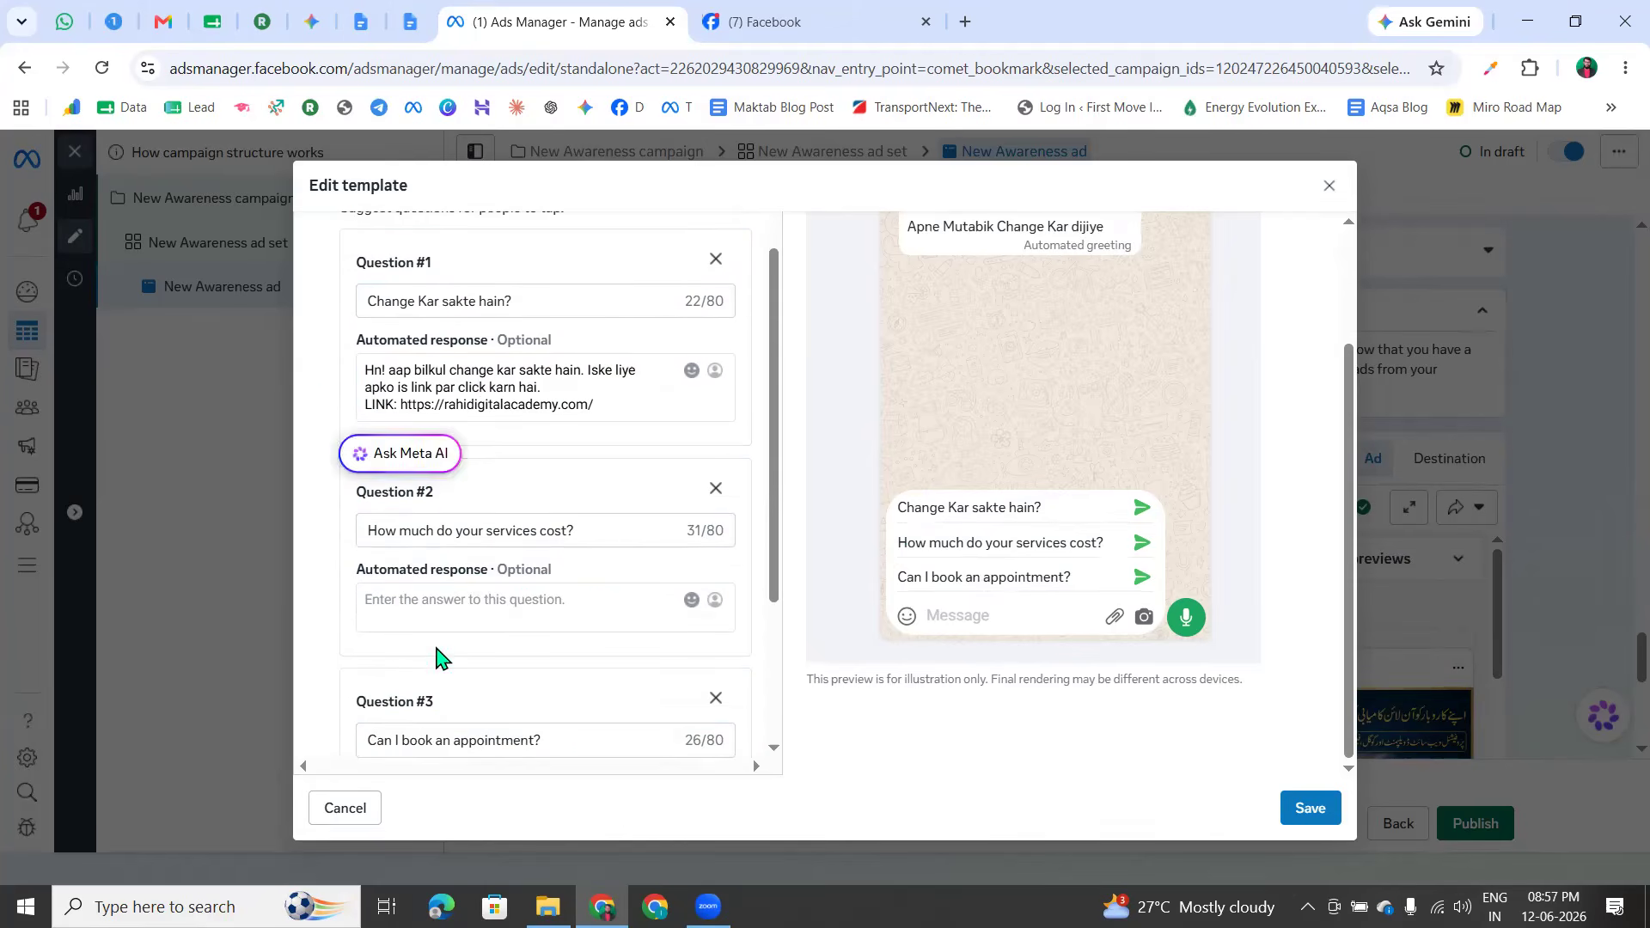
left_click_drag(367, 701, 440, 704)
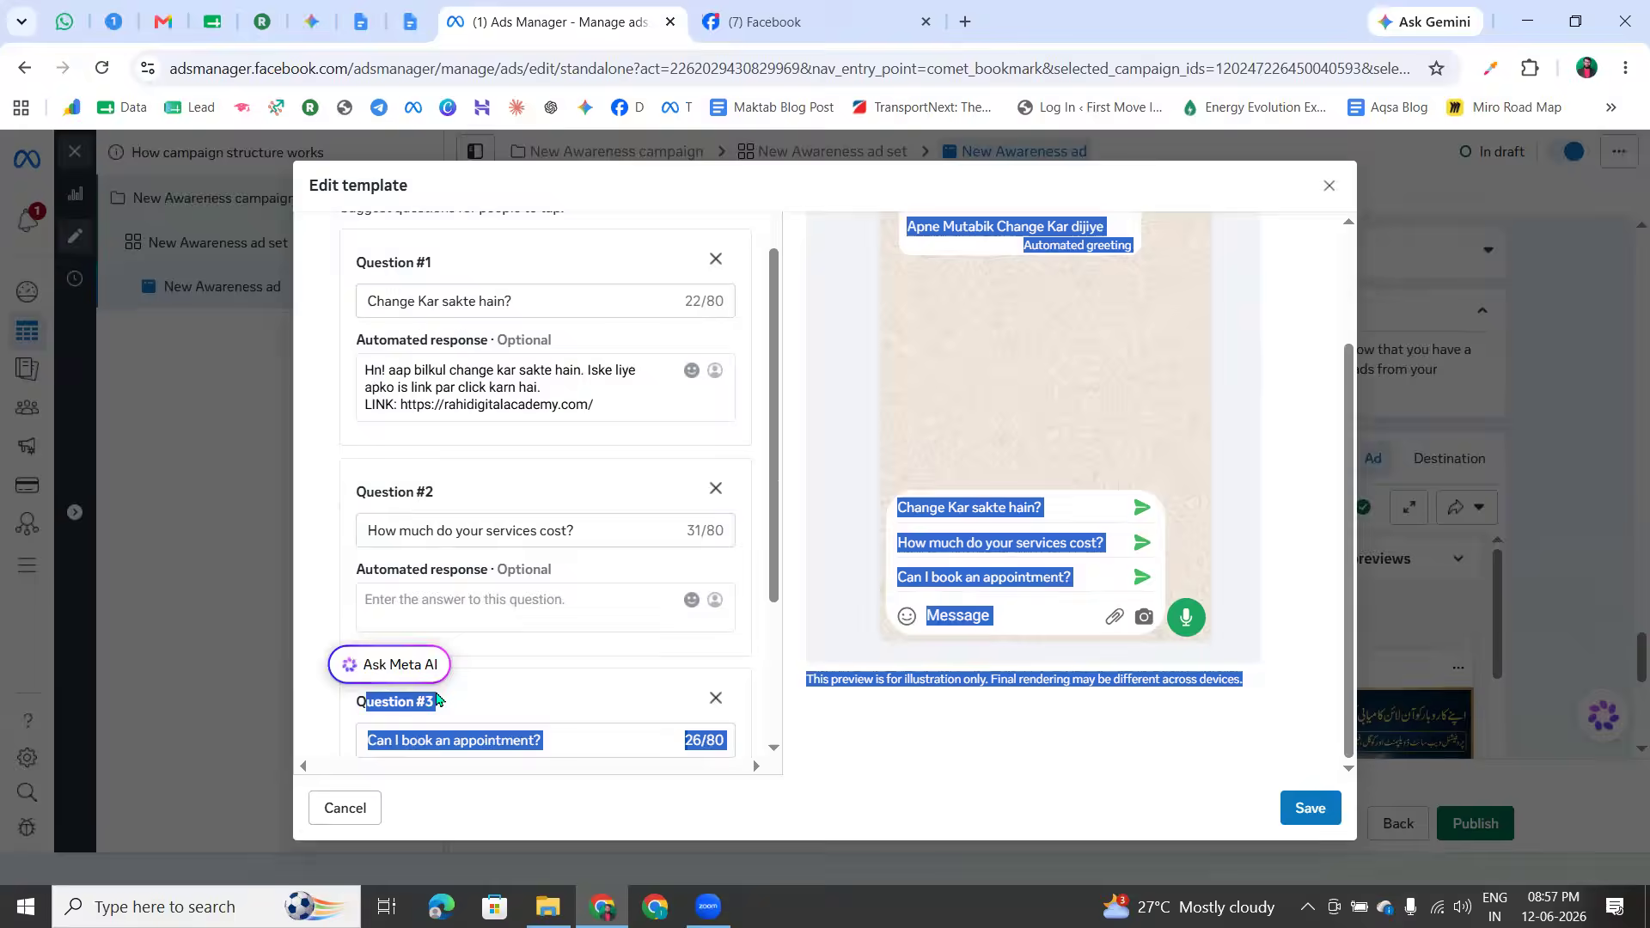
left_click(493, 570)
scroll(481, 701, "down", 1)
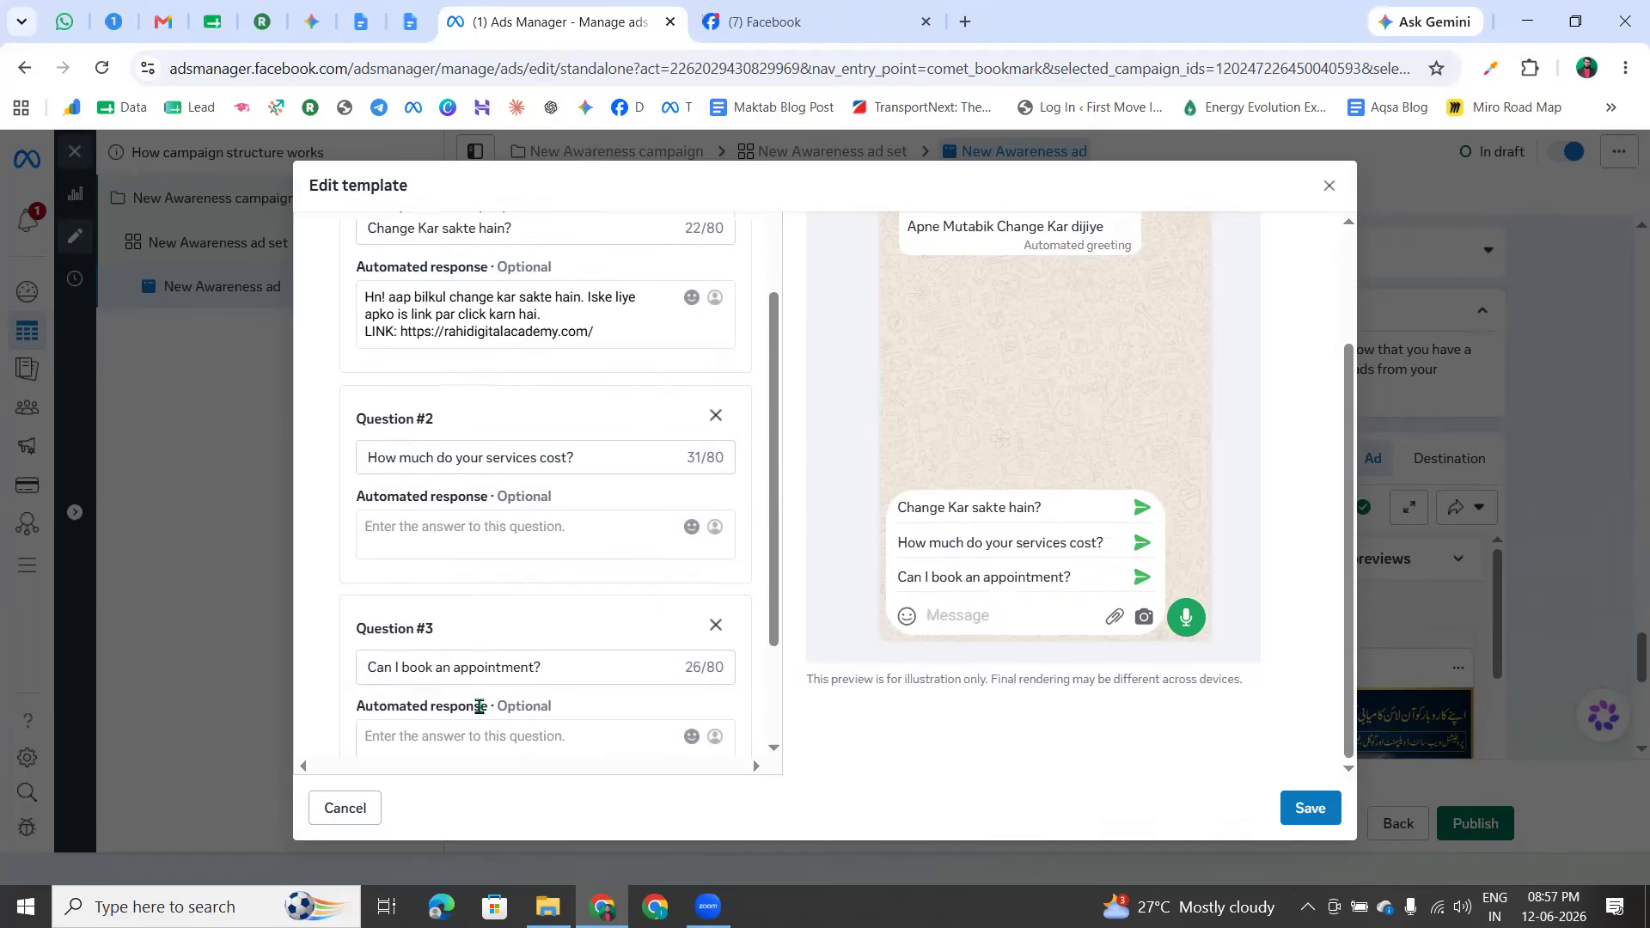
triple_click(479, 423)
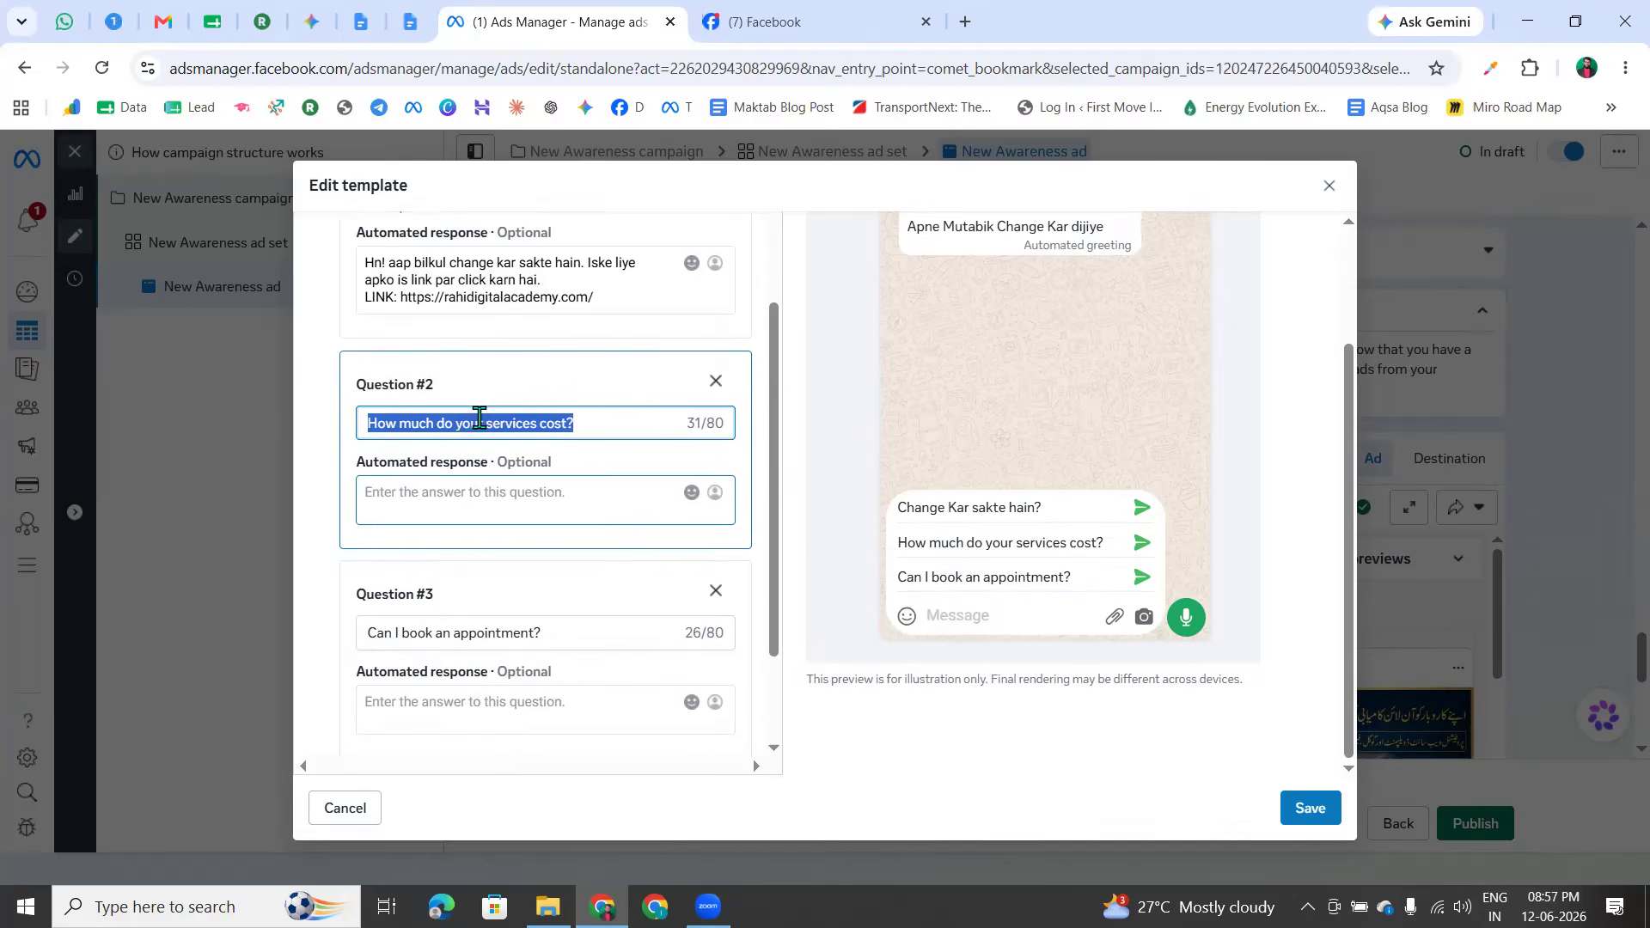
left_click(545, 385)
scroll(498, 633, "down", 2)
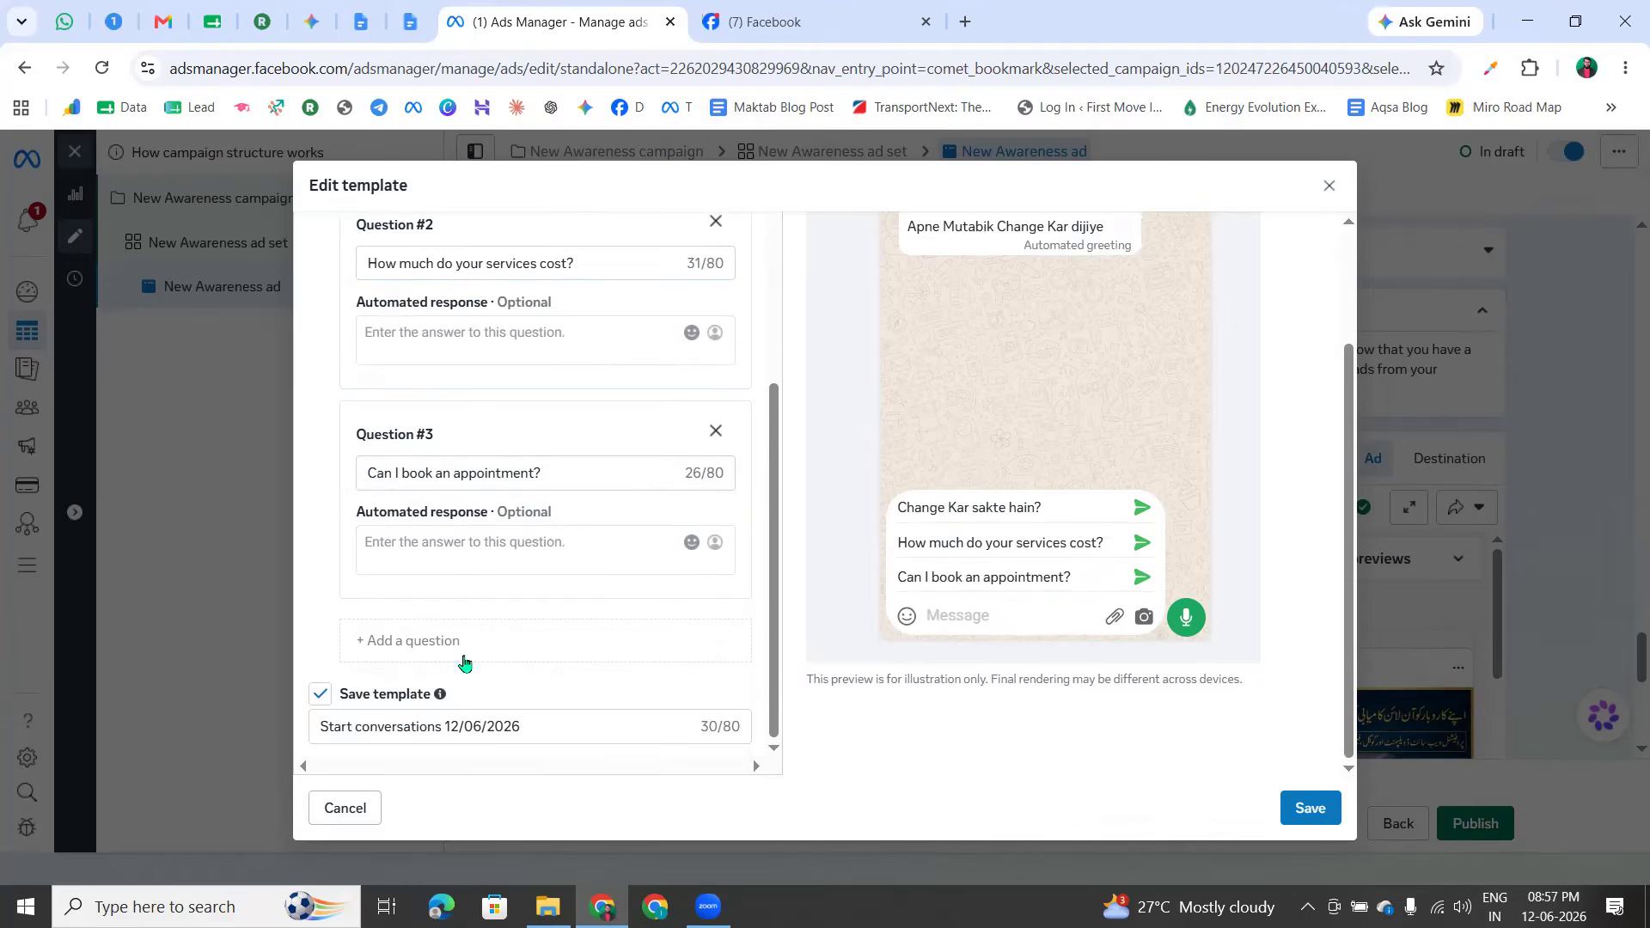
Add a fourth question reading "KUch likh ahu nahi hai?" and check its place in the chat preview
left_click(420, 654)
scroll(421, 647, "down", 3)
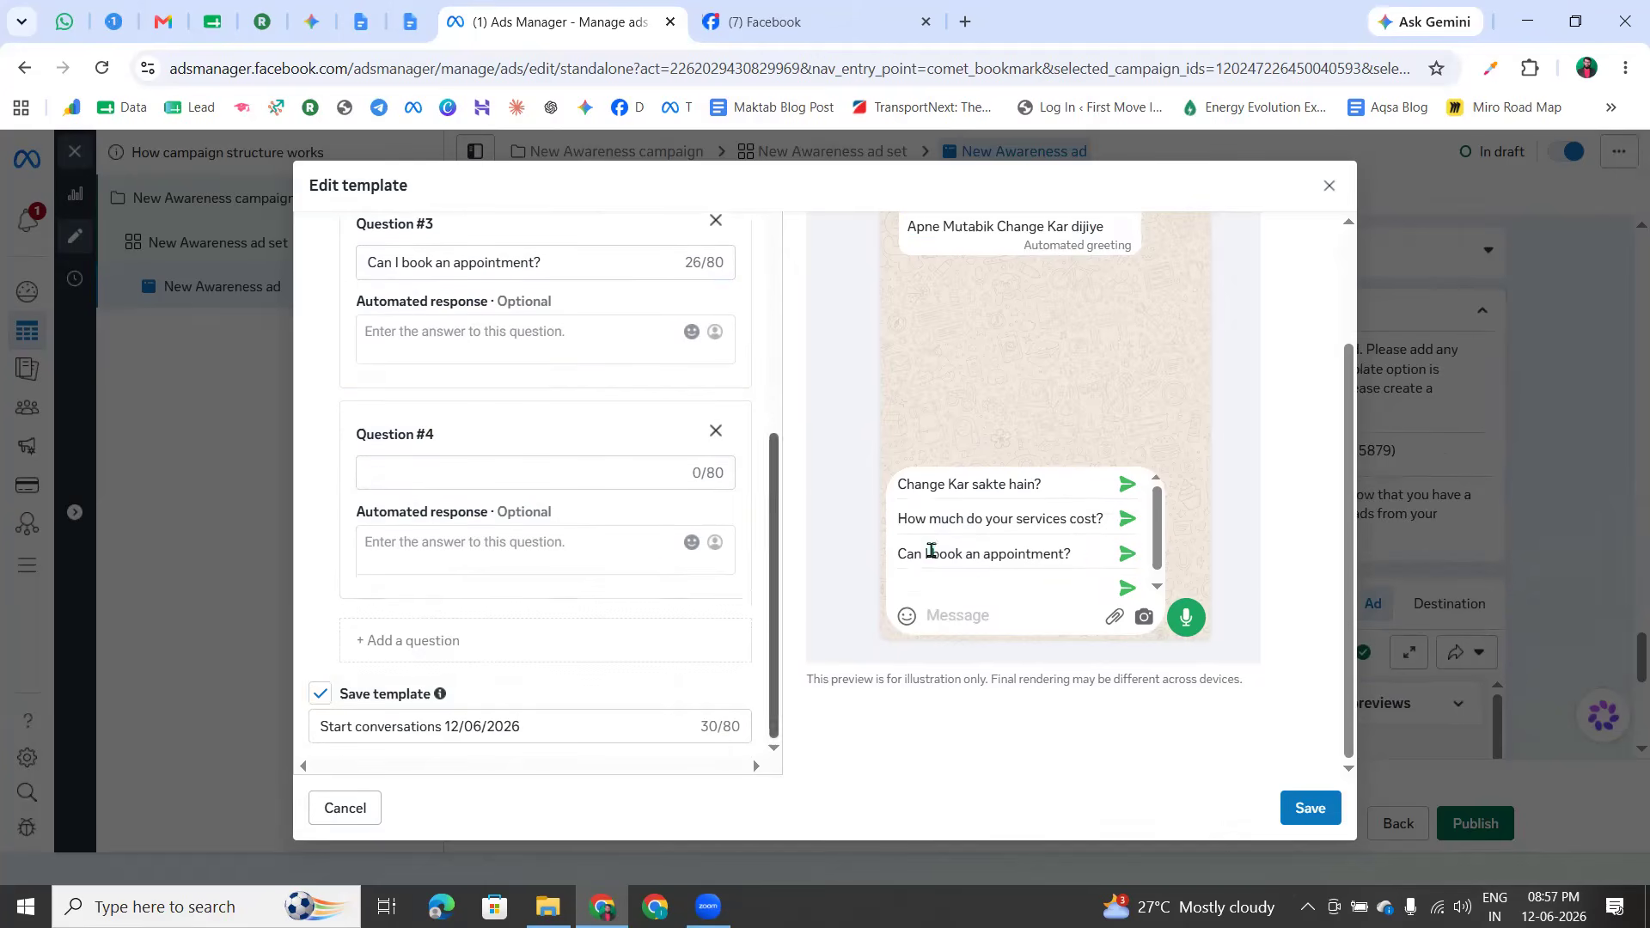
scroll(964, 552, "up", 2)
scroll(1006, 573, "down", 2)
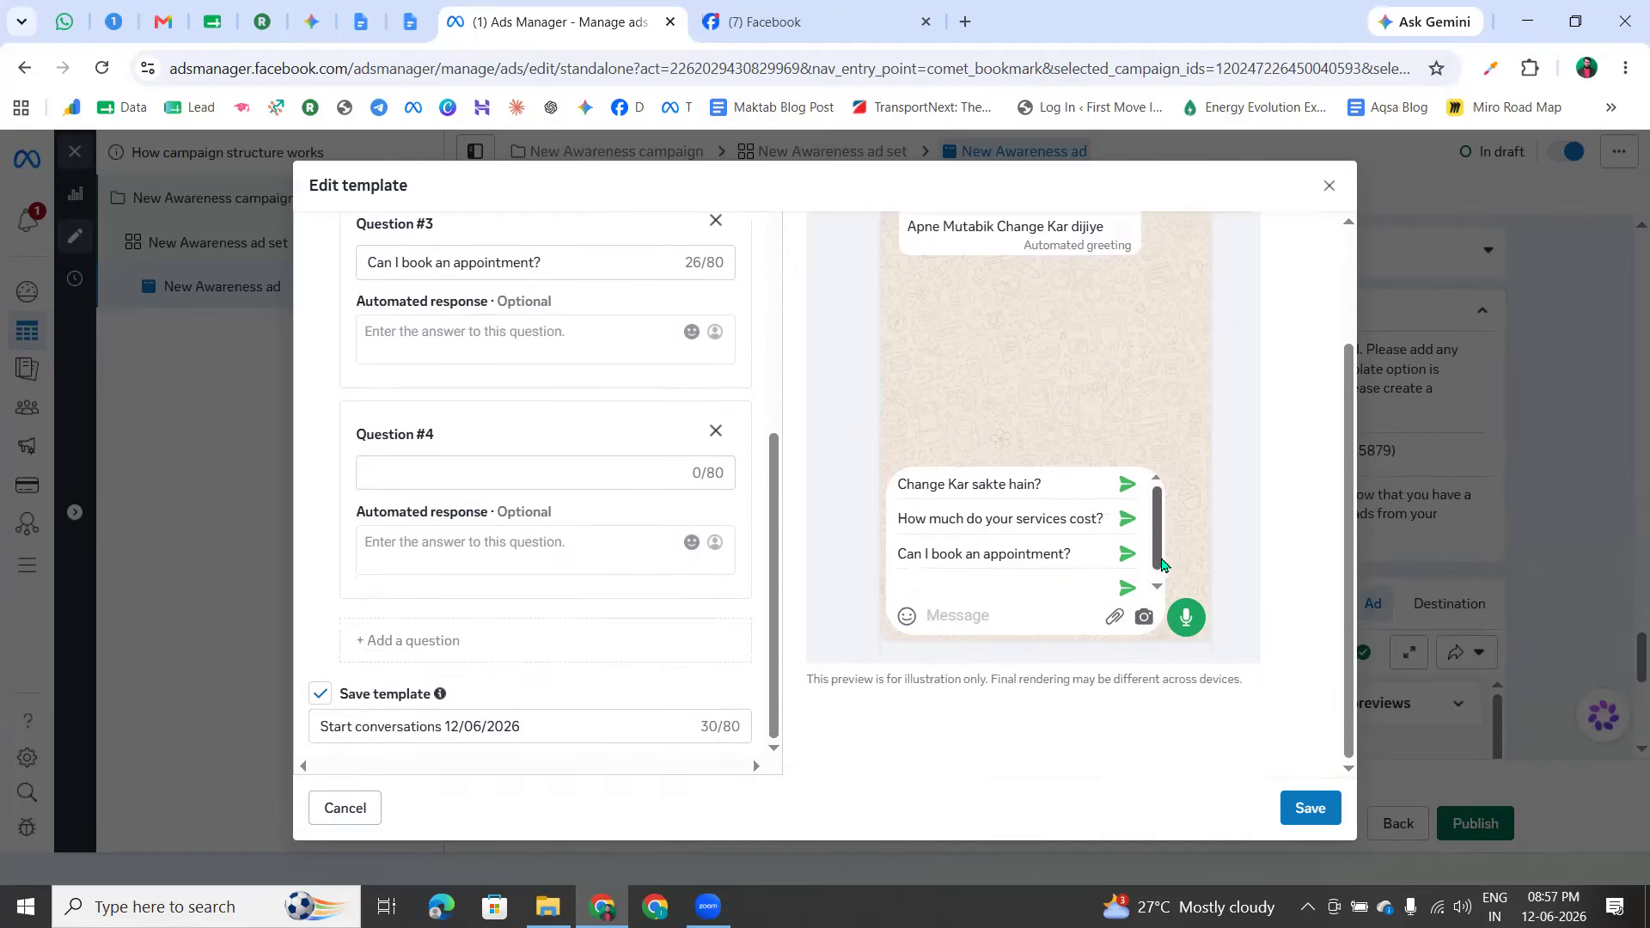
left_click_drag(1162, 576, 1161, 589)
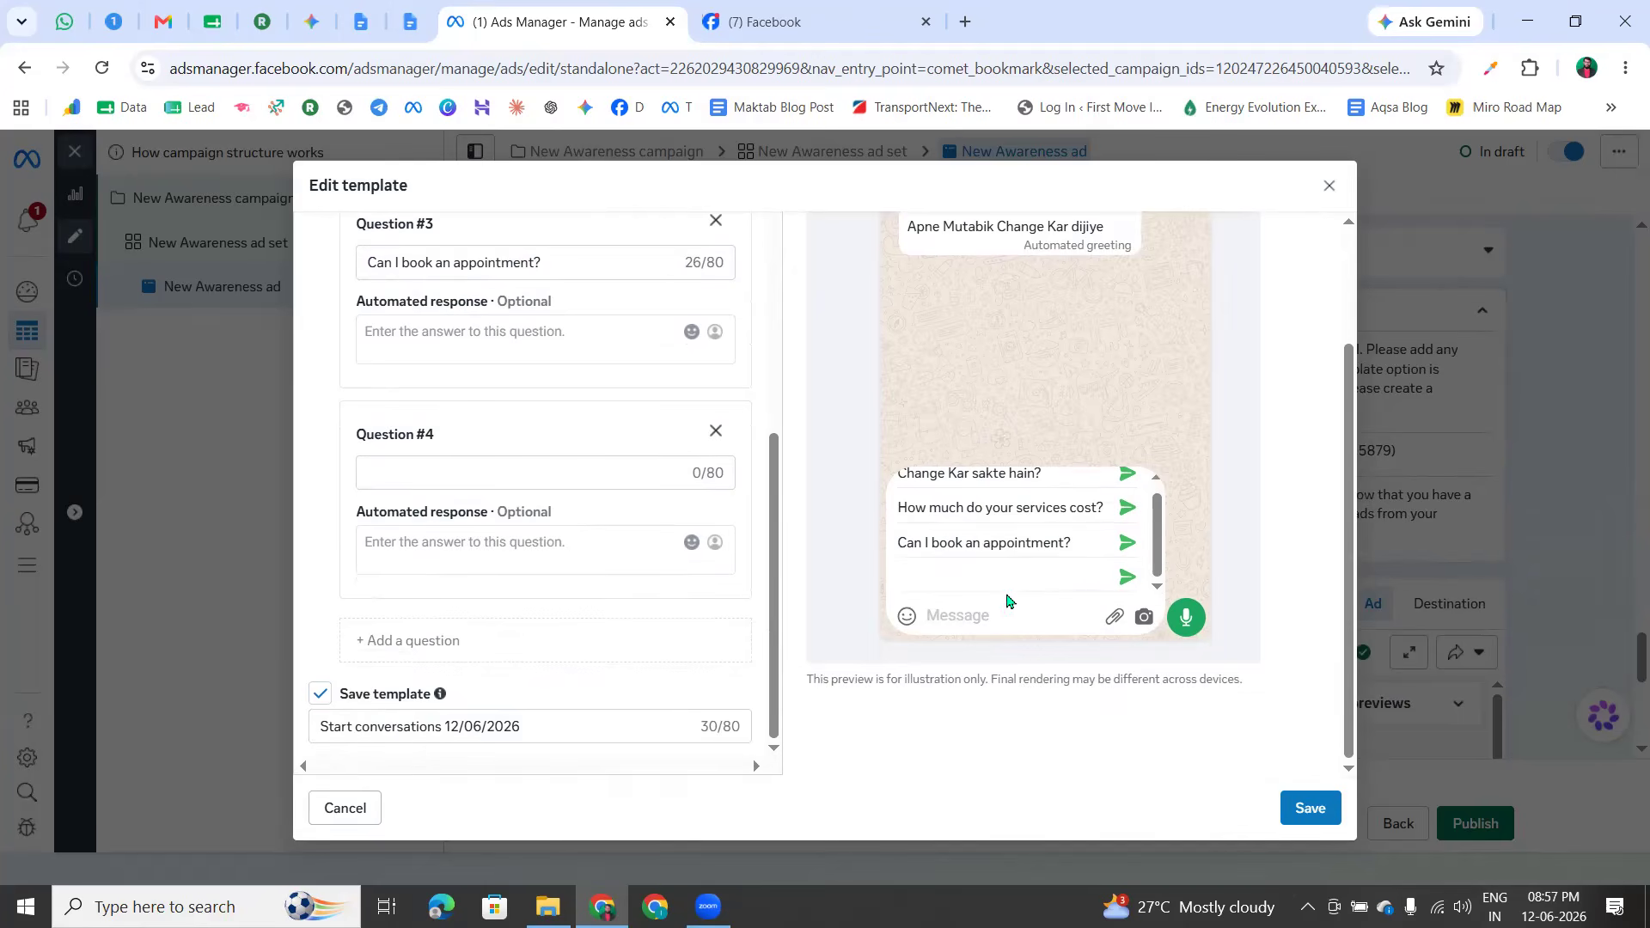
left_click(454, 473)
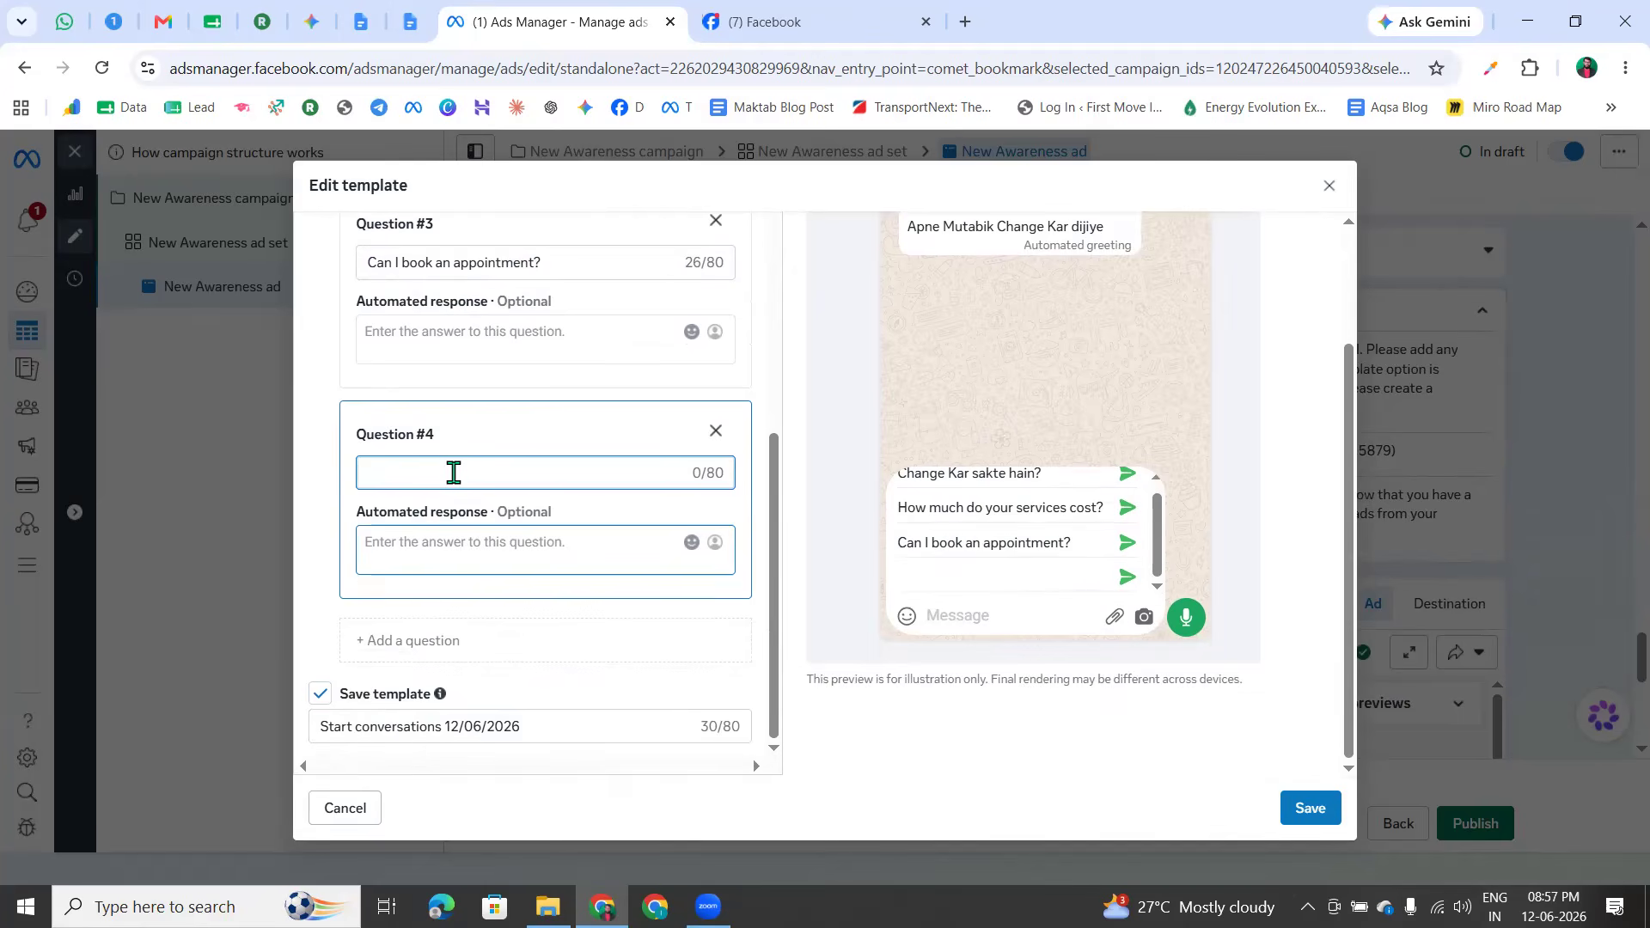
type("KUch likh ahu nahi hai?")
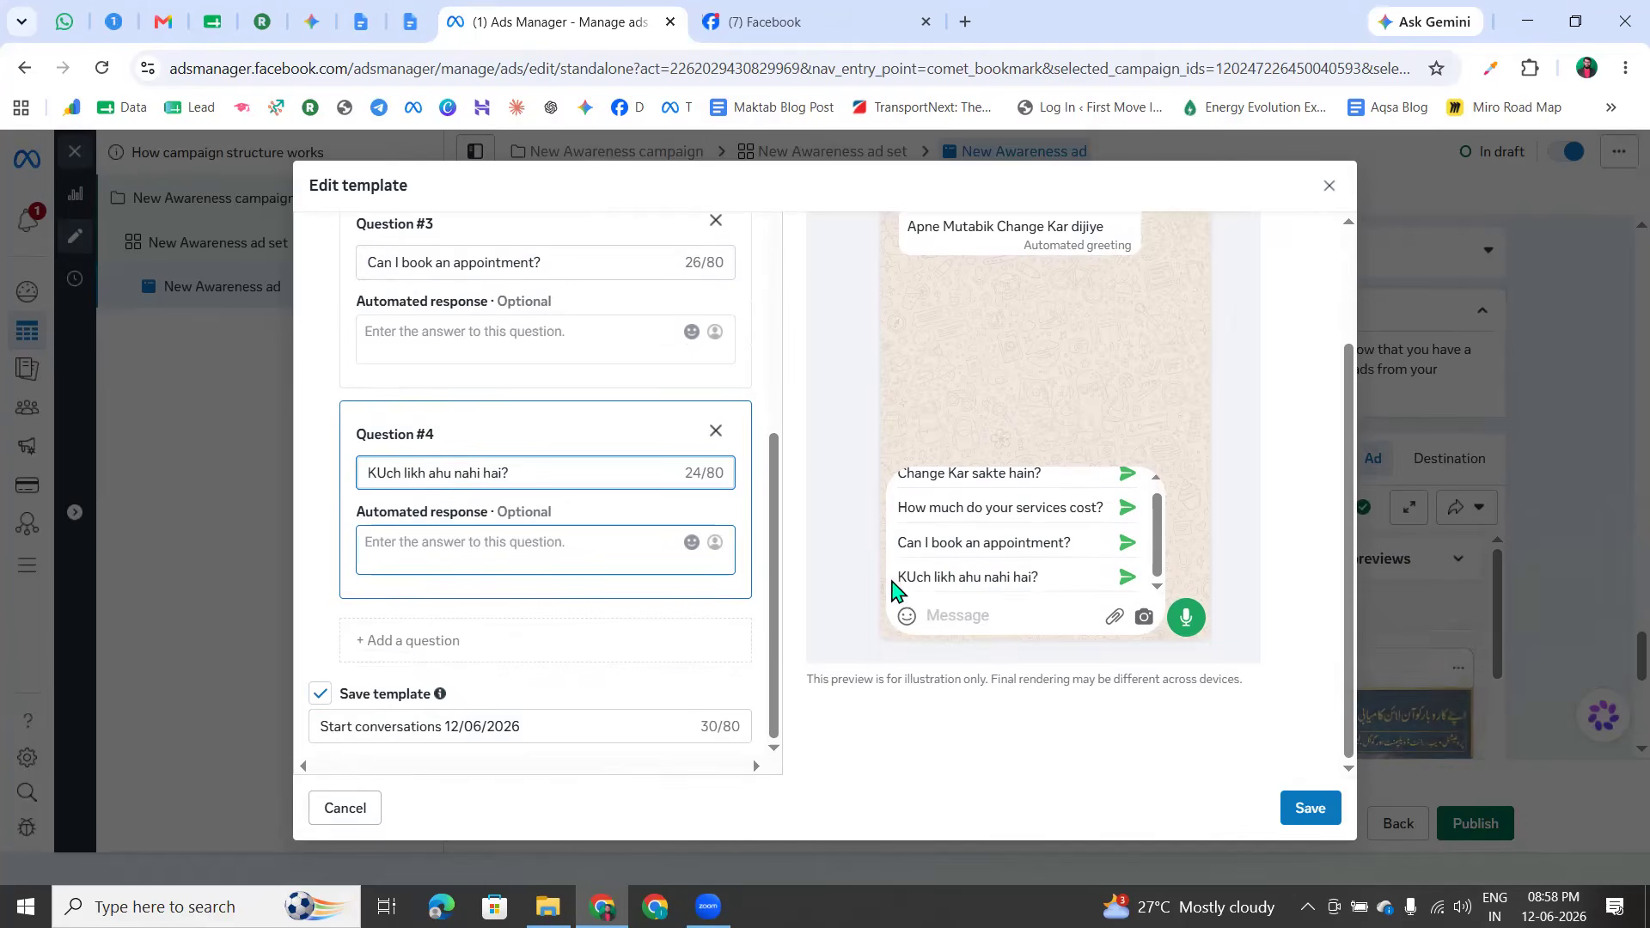
Answer Question #4 with the automated response "Iske zail me ham jo bhi likhenge insan ko wo nazar ayega."
left_click_drag(894, 578, 1066, 586)
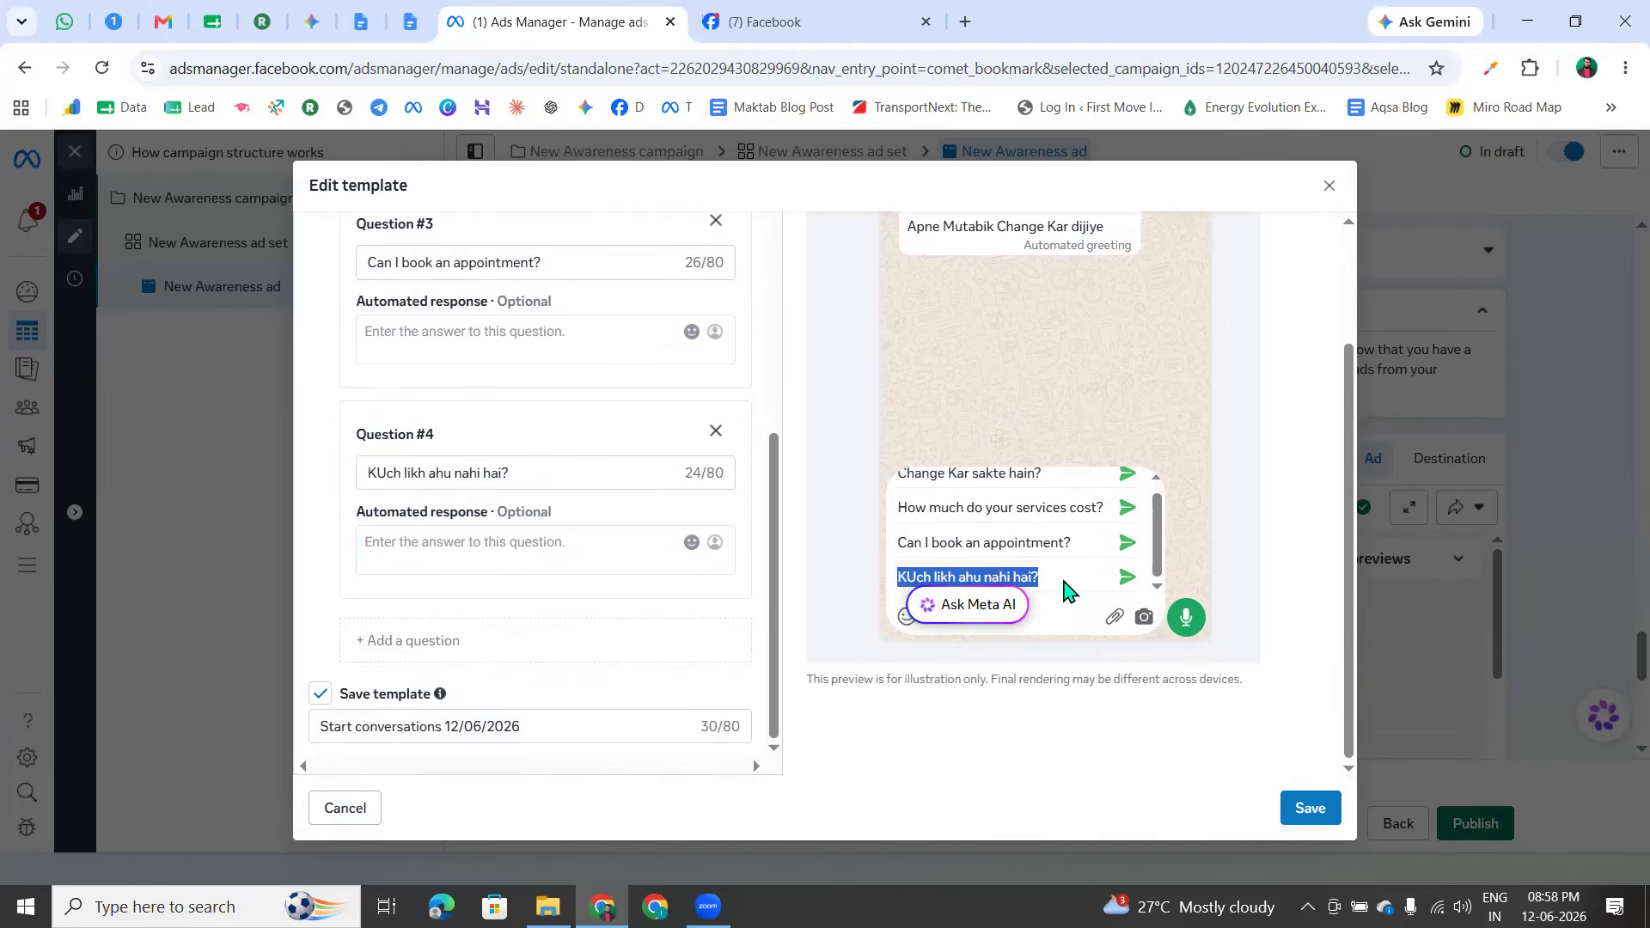
left_click(1066, 584)
left_click(536, 547)
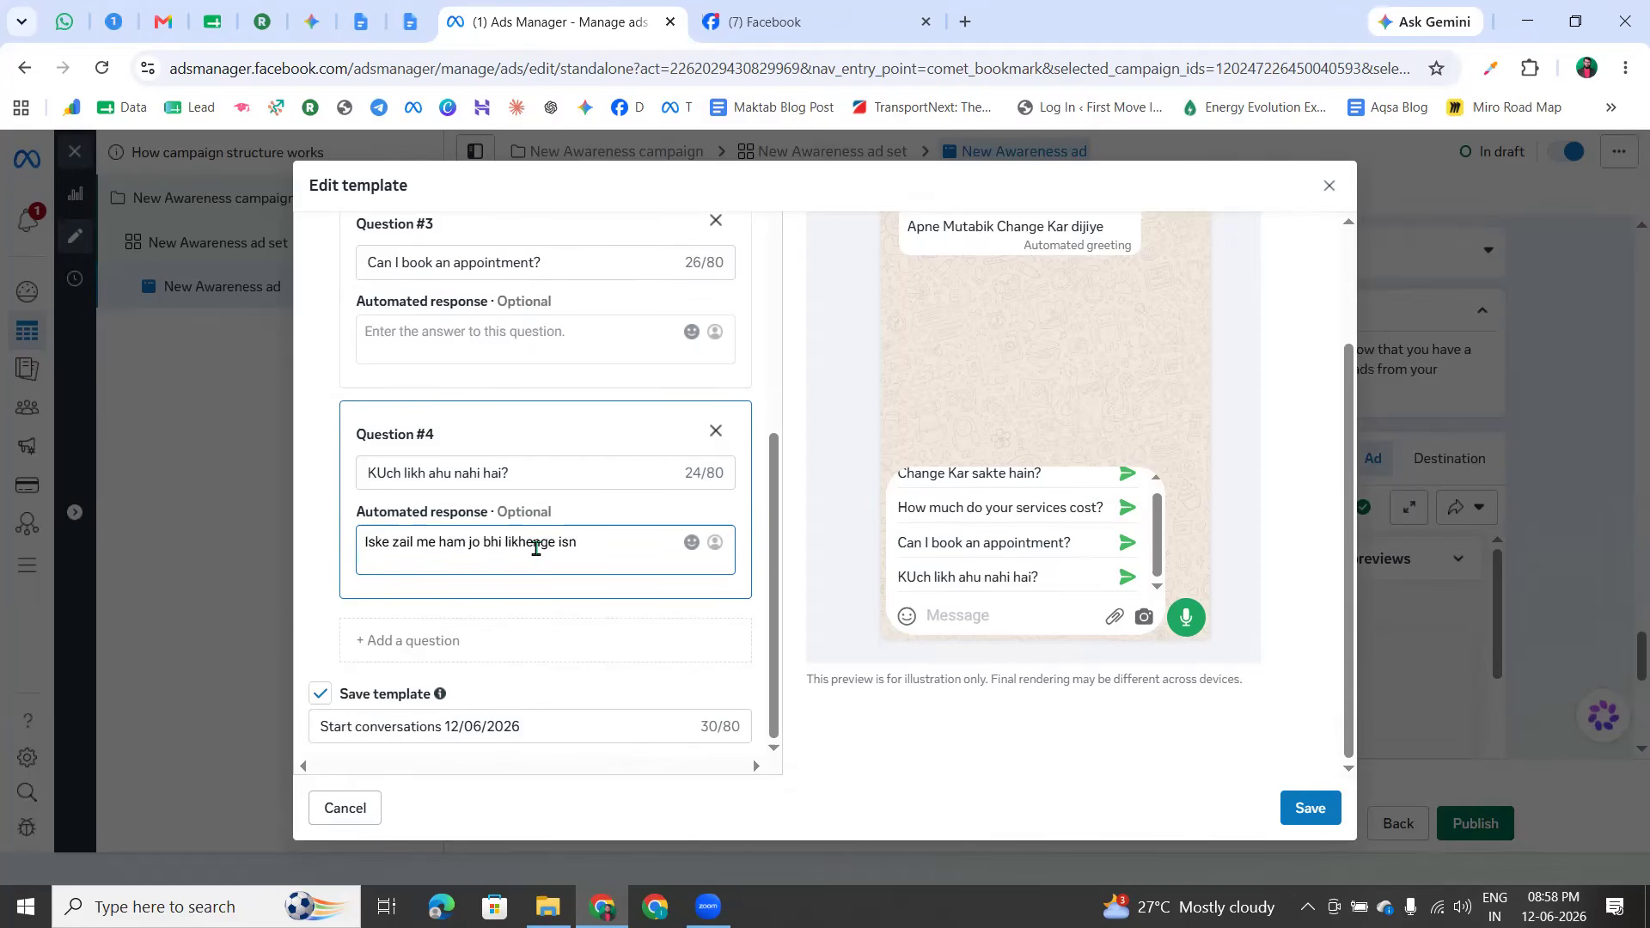
key("BackSpace")
key("BackSpace")
type("nsa")
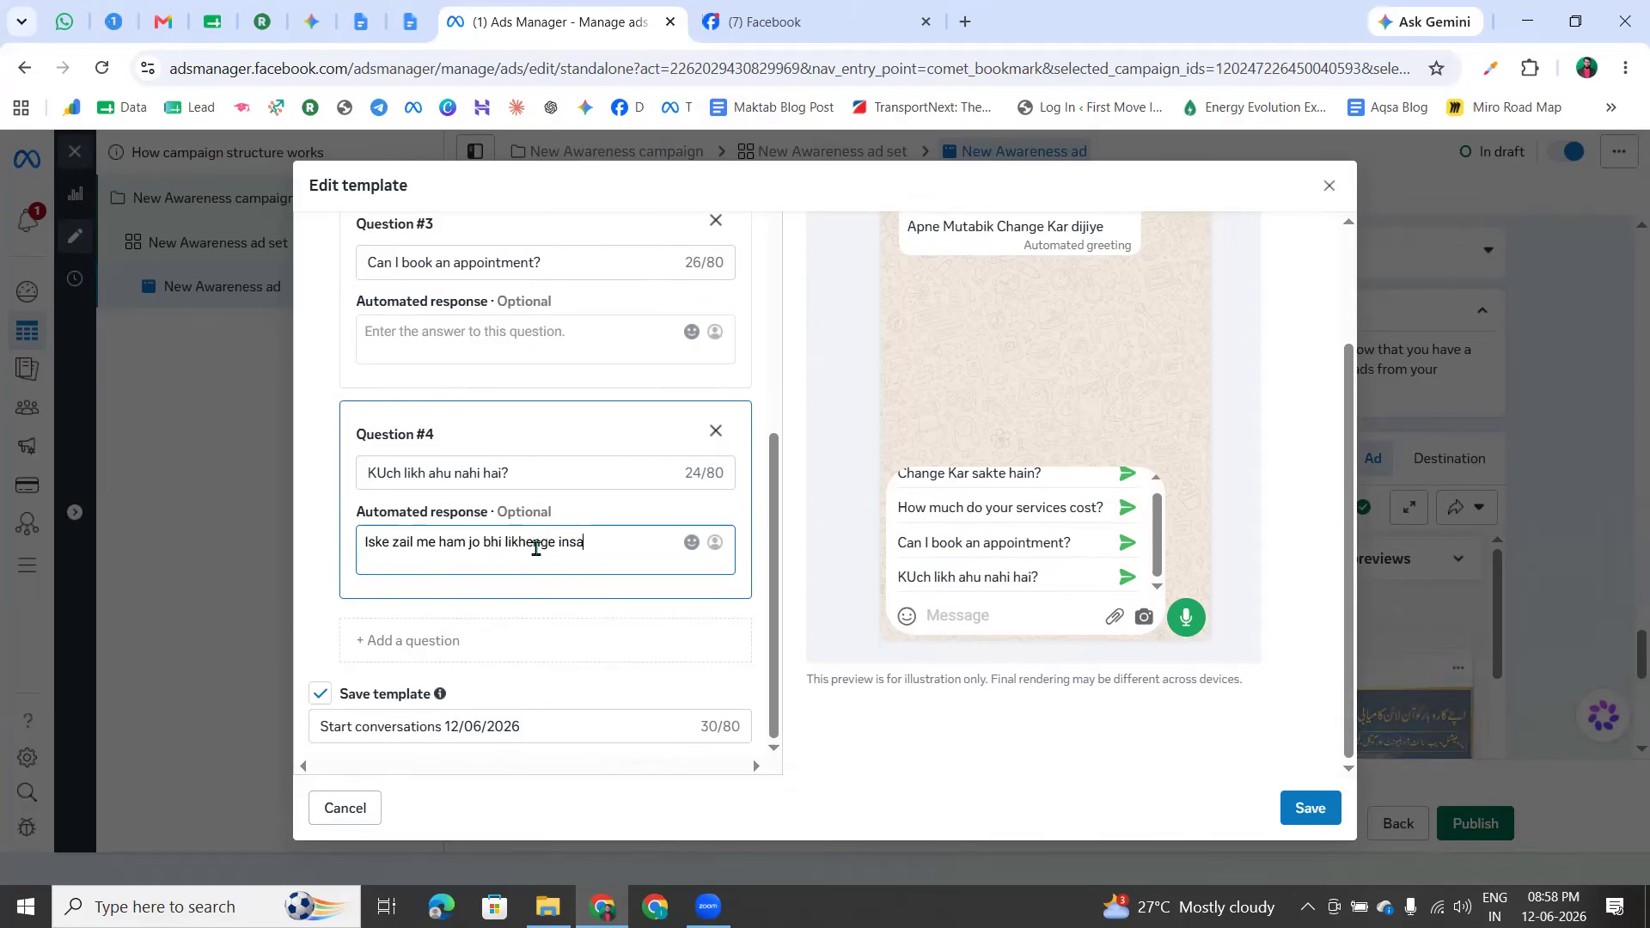
type("n ko wo nazar ayega.")
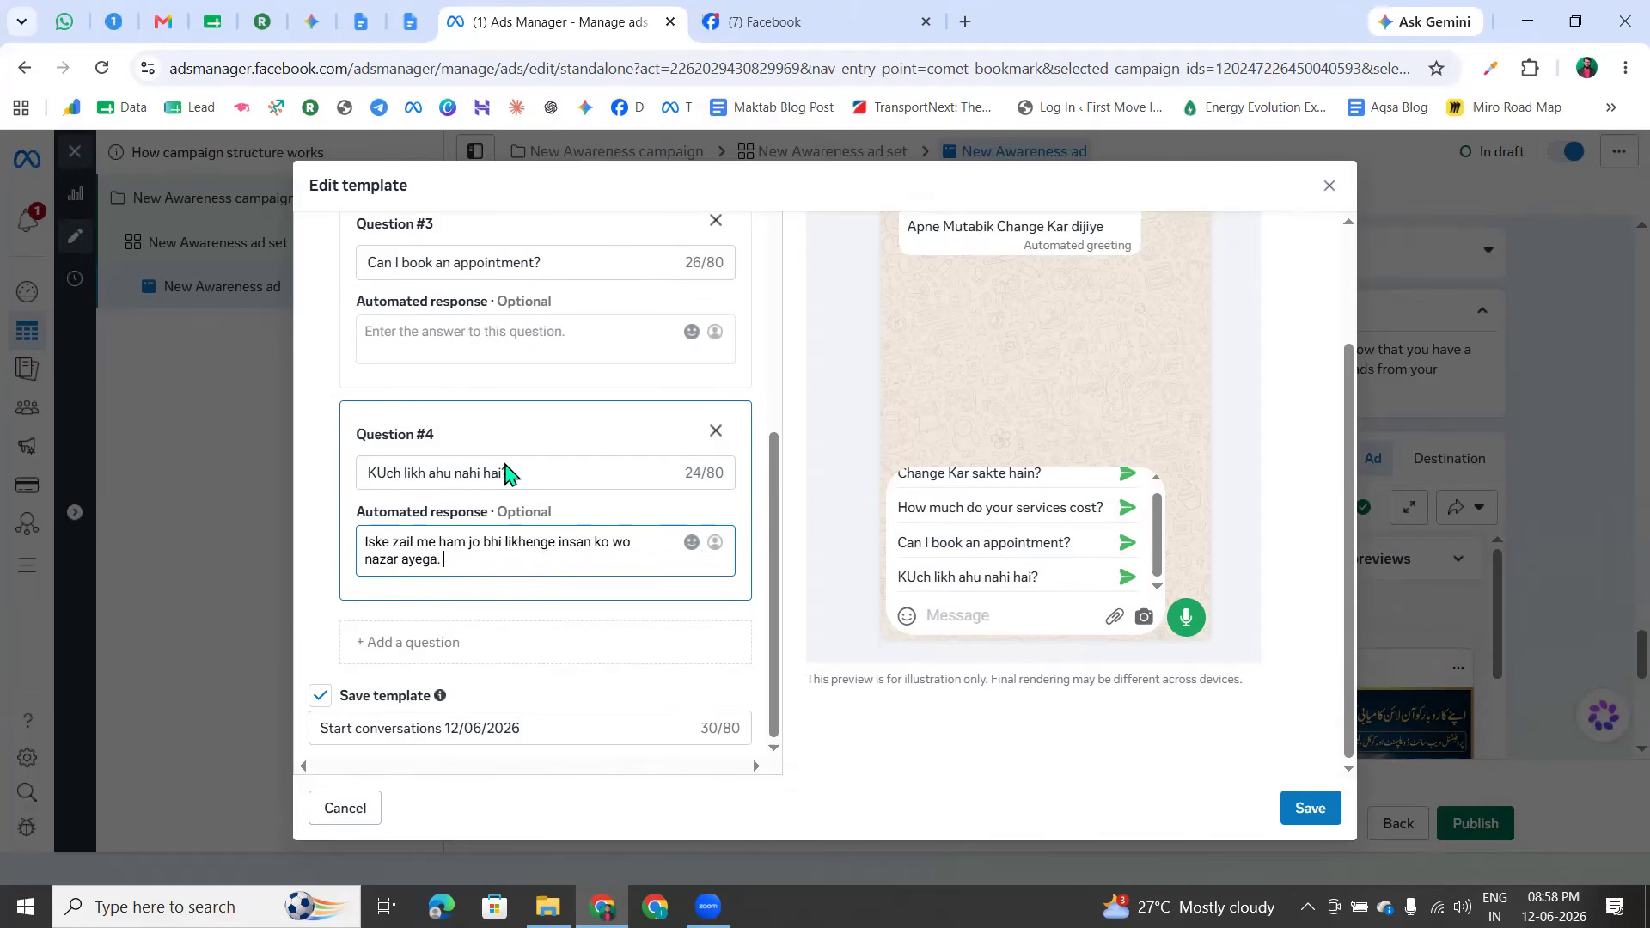
Compare Question #4's entry in the chat preview with its automated response
triple_click(934, 576)
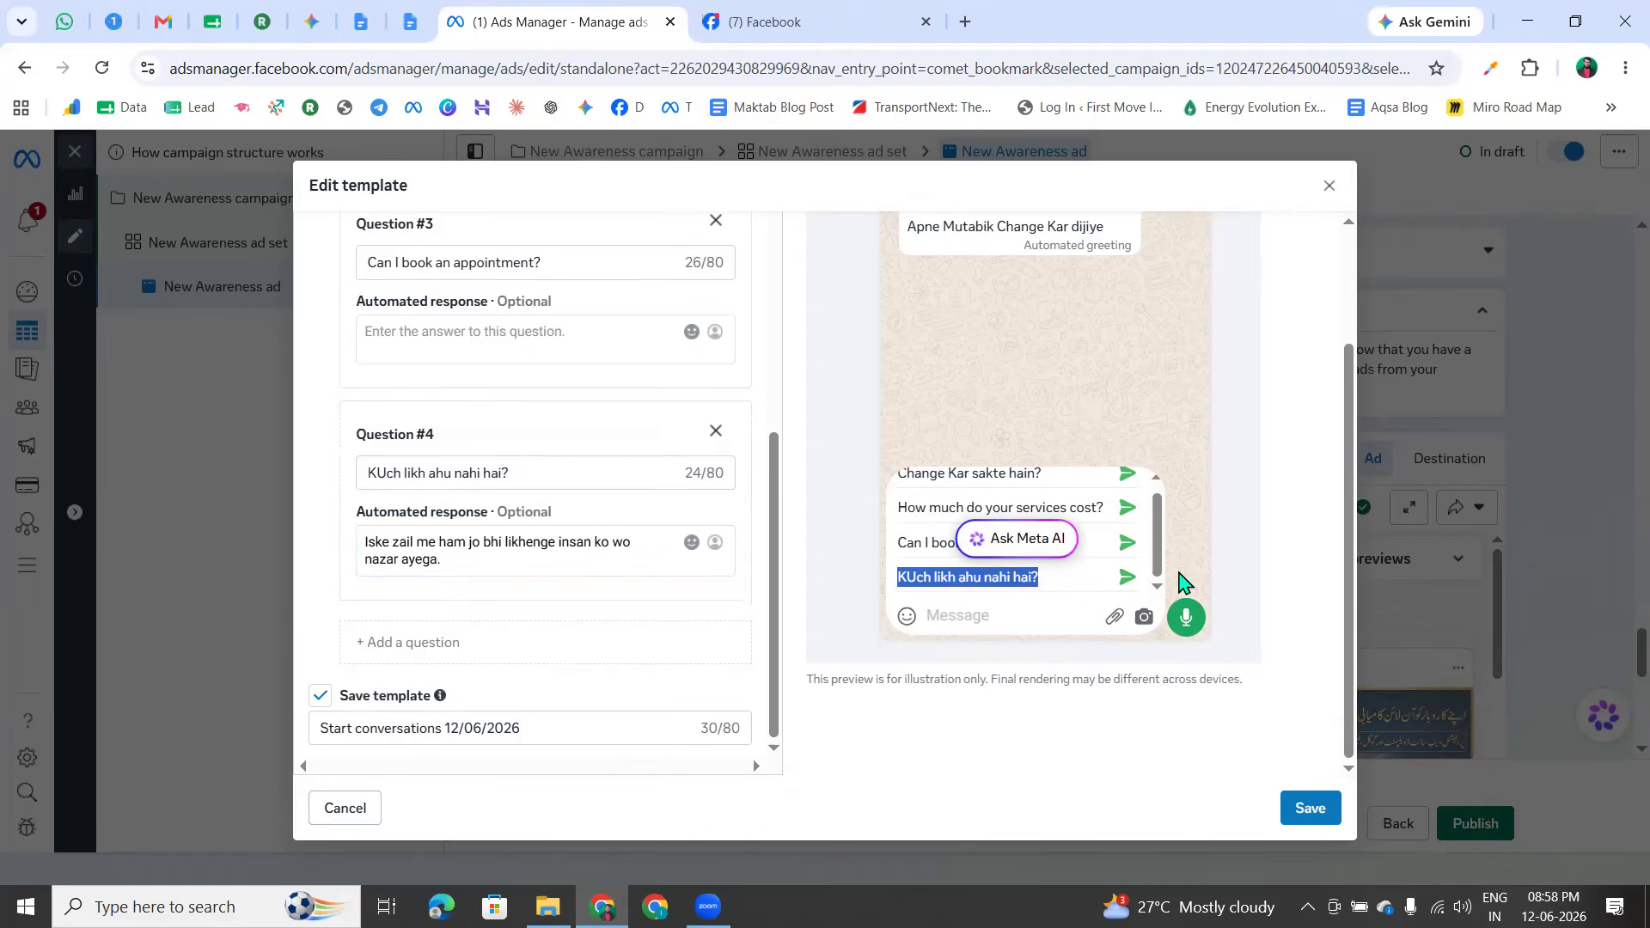
left_click(1125, 581)
left_click(614, 559)
key("ctrl+a")
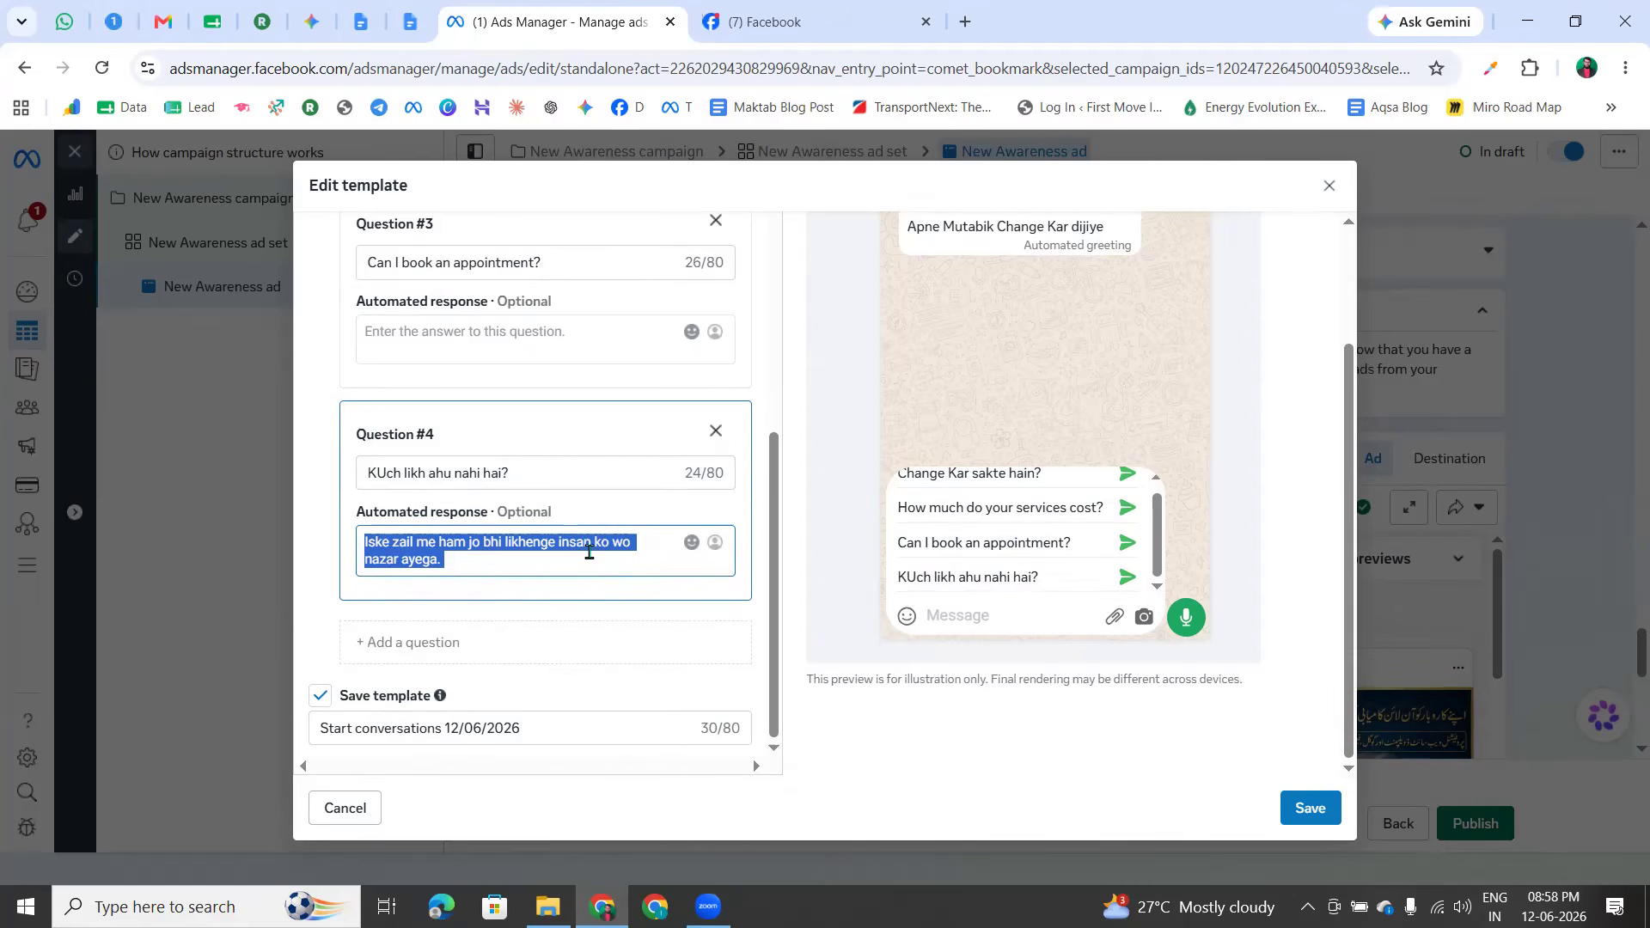
key("Right")
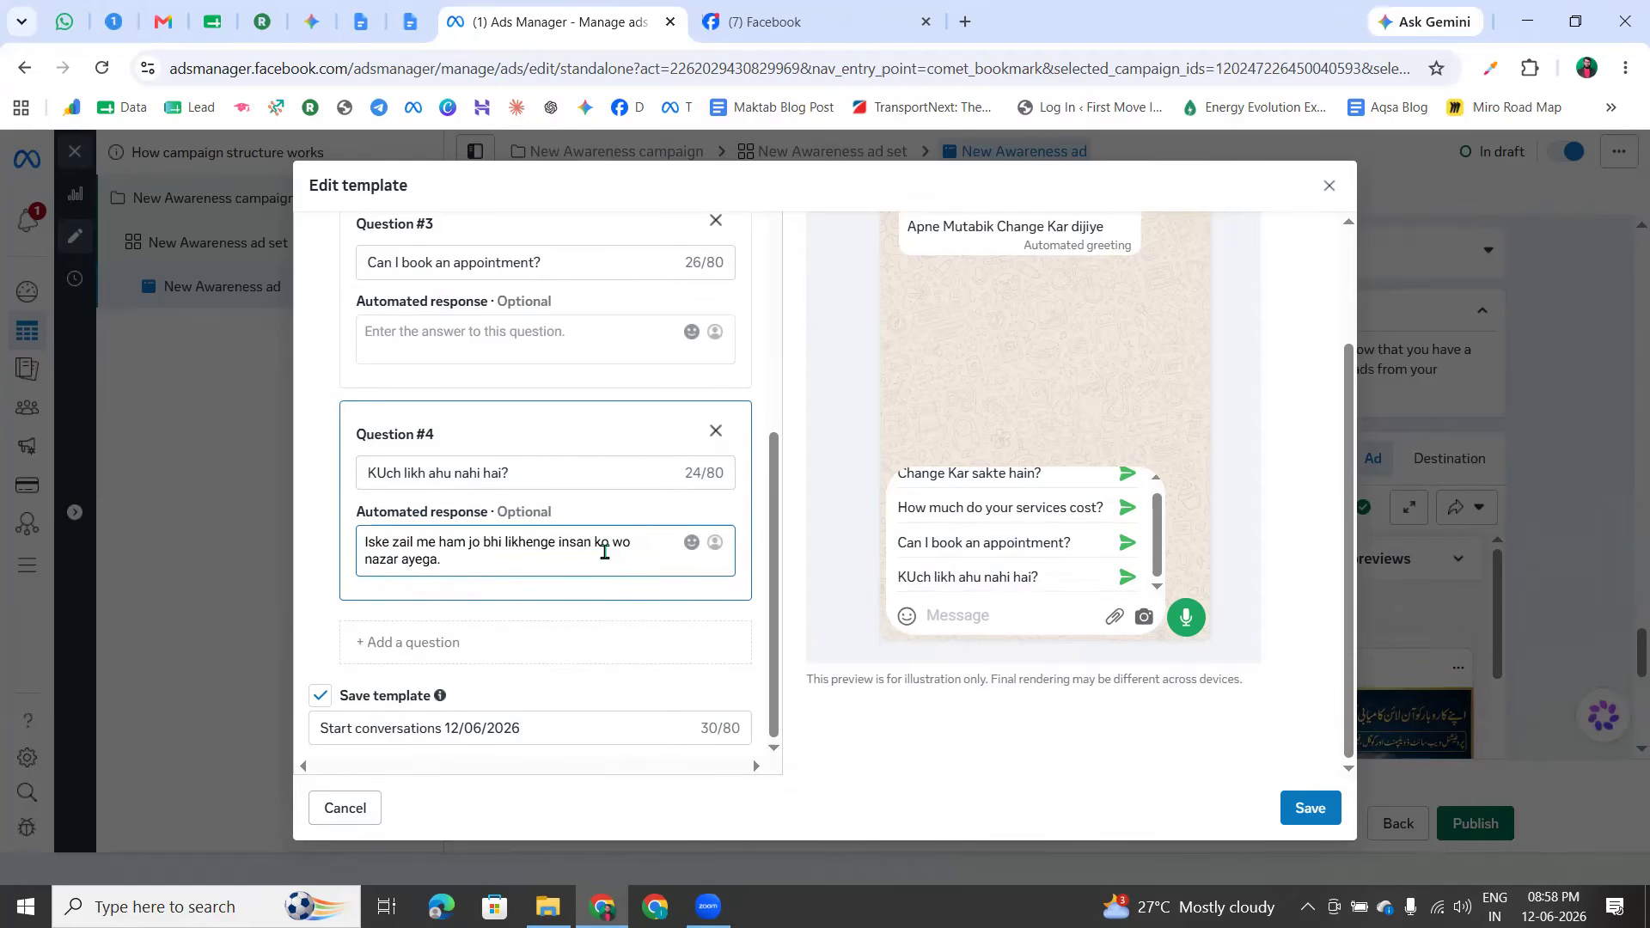
left_click(609, 620)
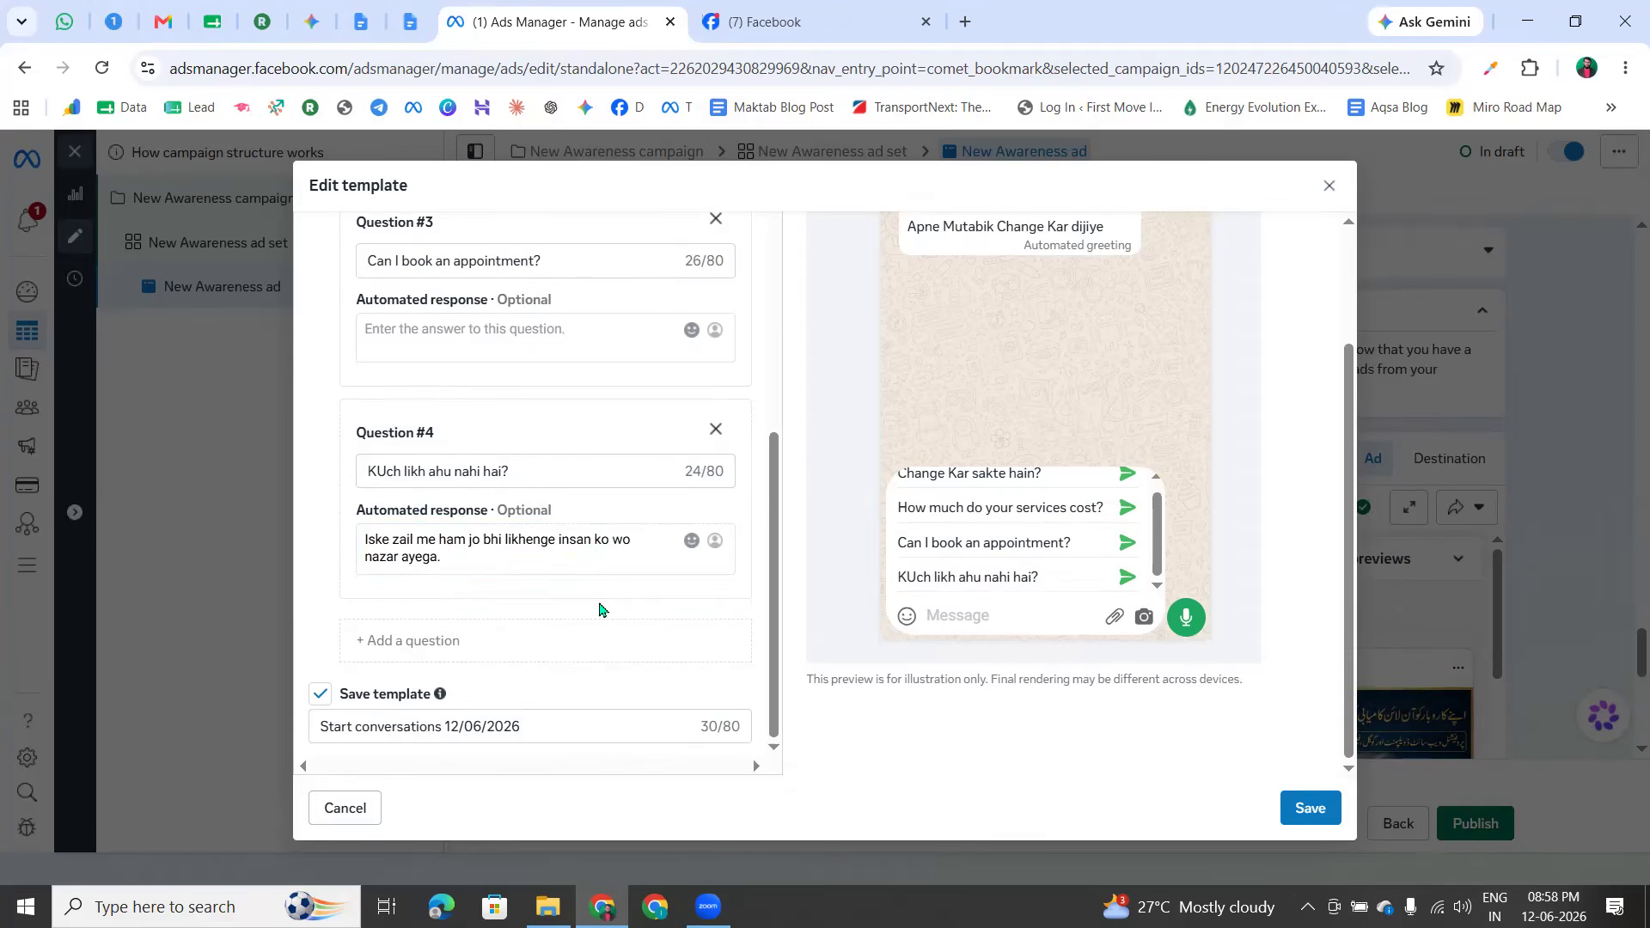
triple_click(480, 562)
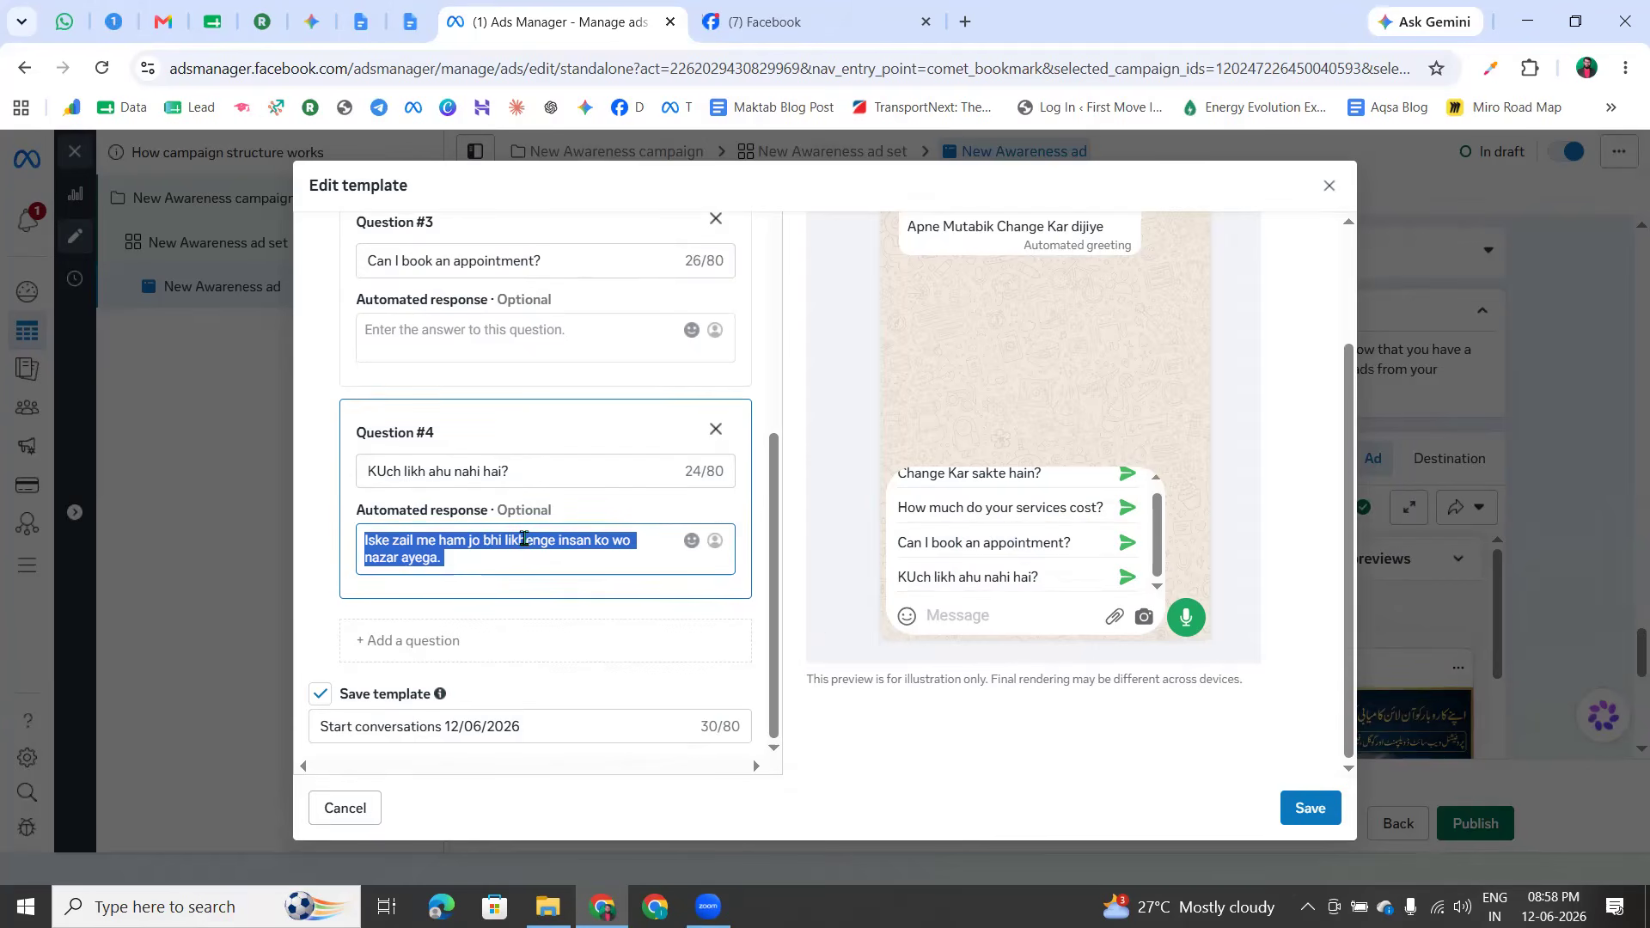
left_click(604, 513)
Look back through the other questions and their automated responses, ending at the save option below the question list
scroll(619, 516, "up", 7)
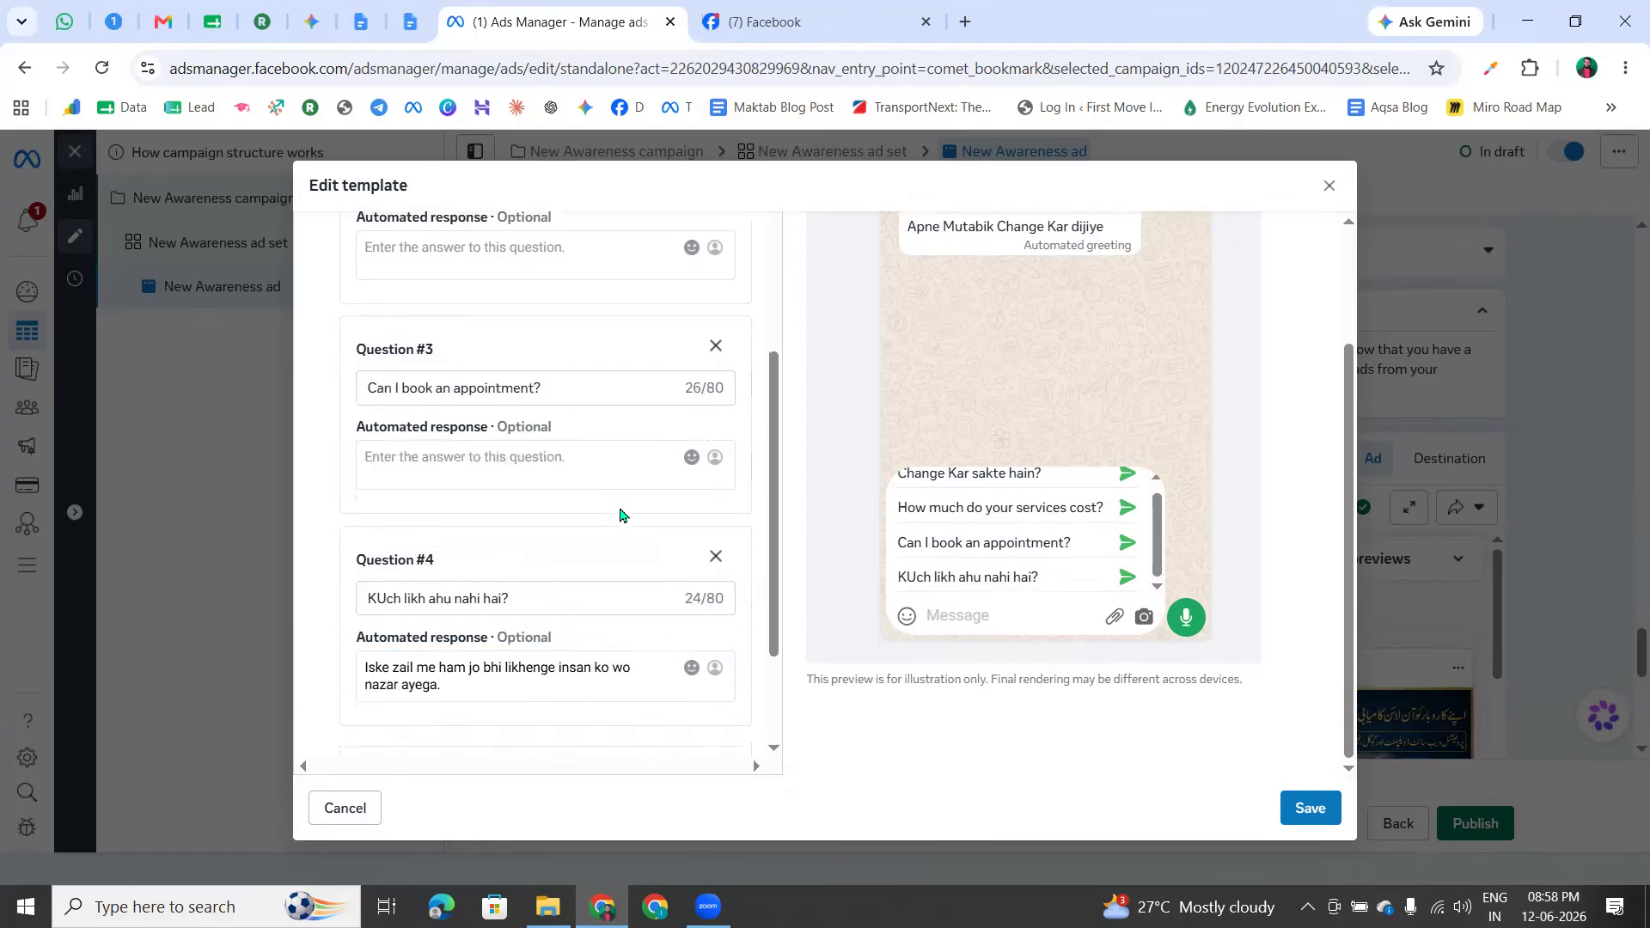
scroll(515, 538, "up", 2)
scroll(516, 538, "down", 9)
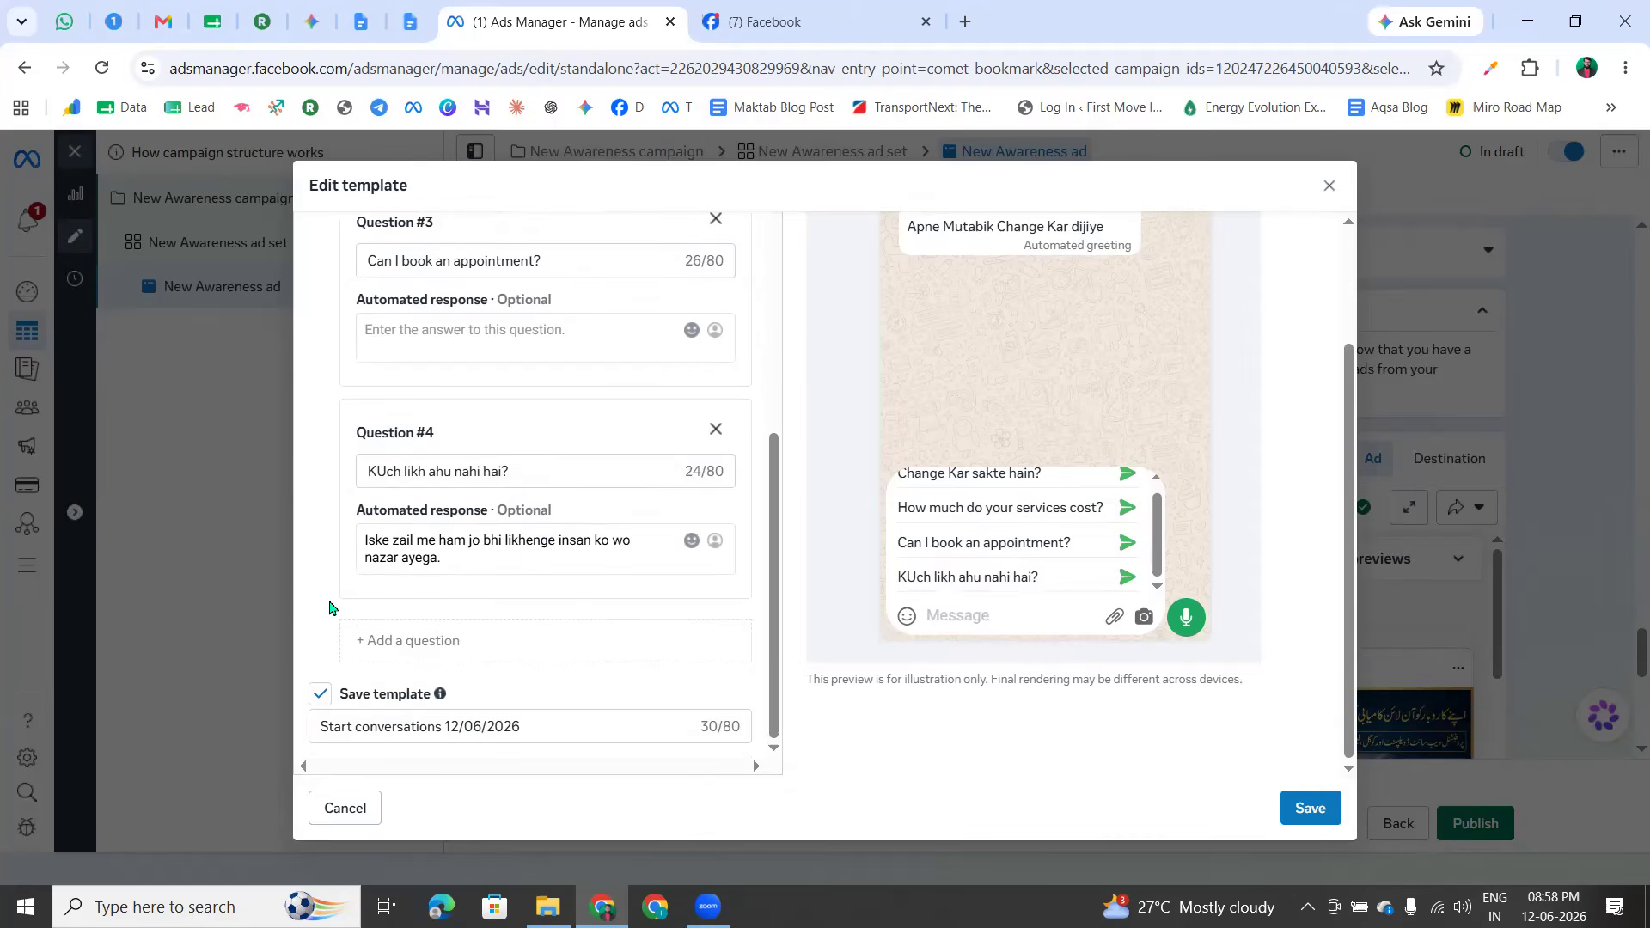
scroll(496, 573, "up", 6)
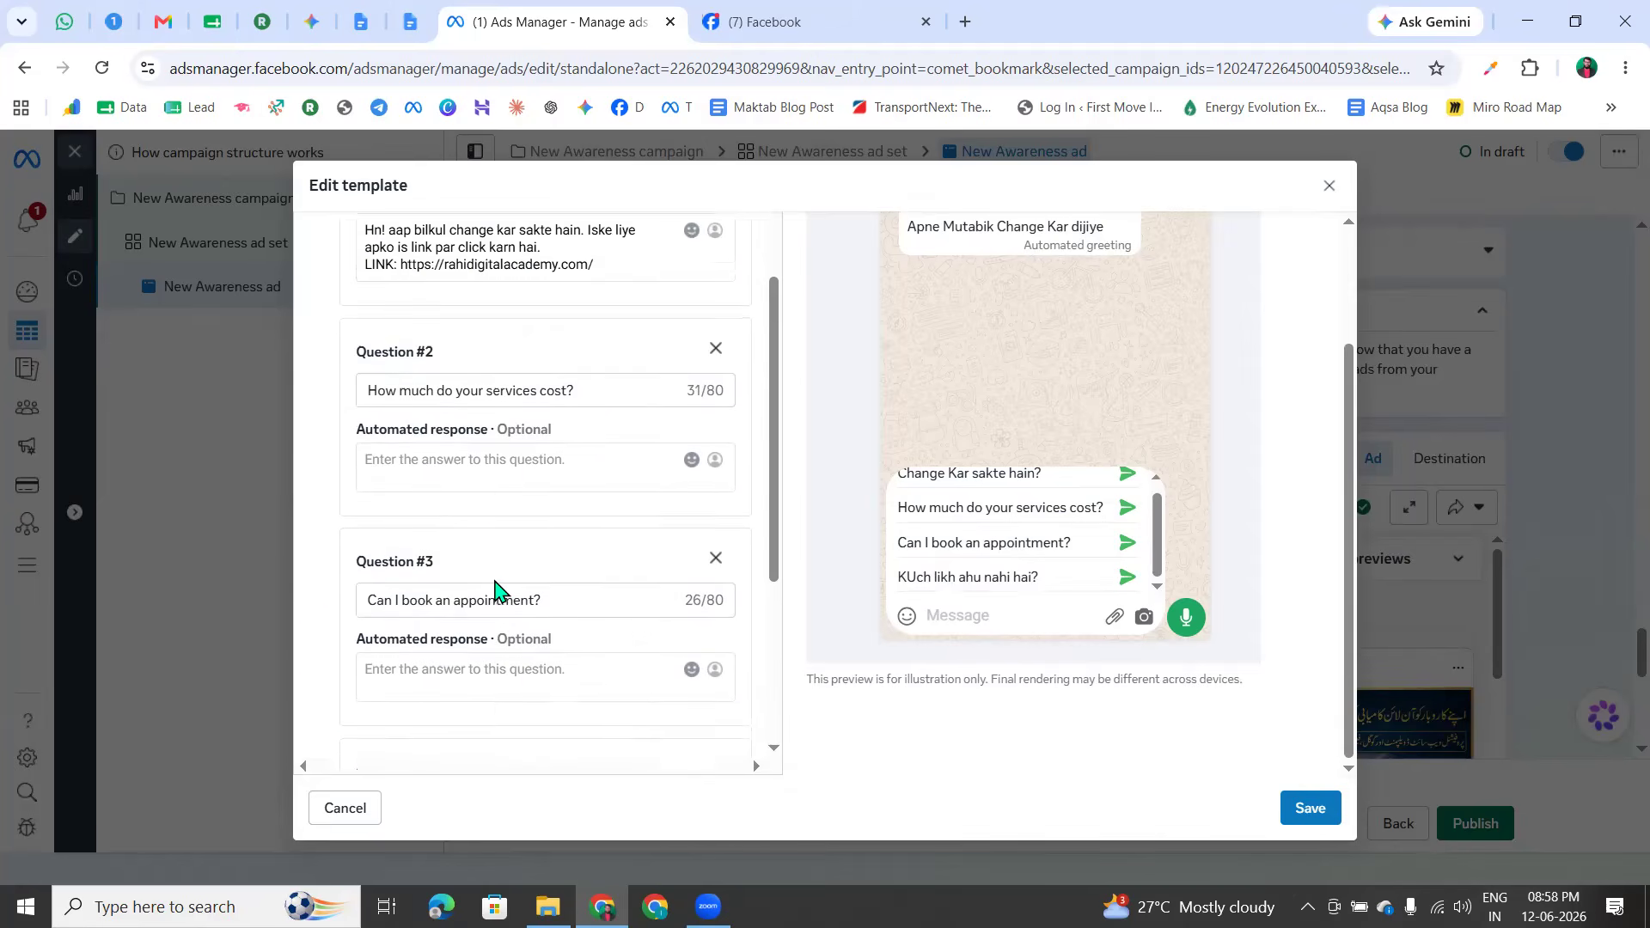
scroll(496, 592, "down", 6)
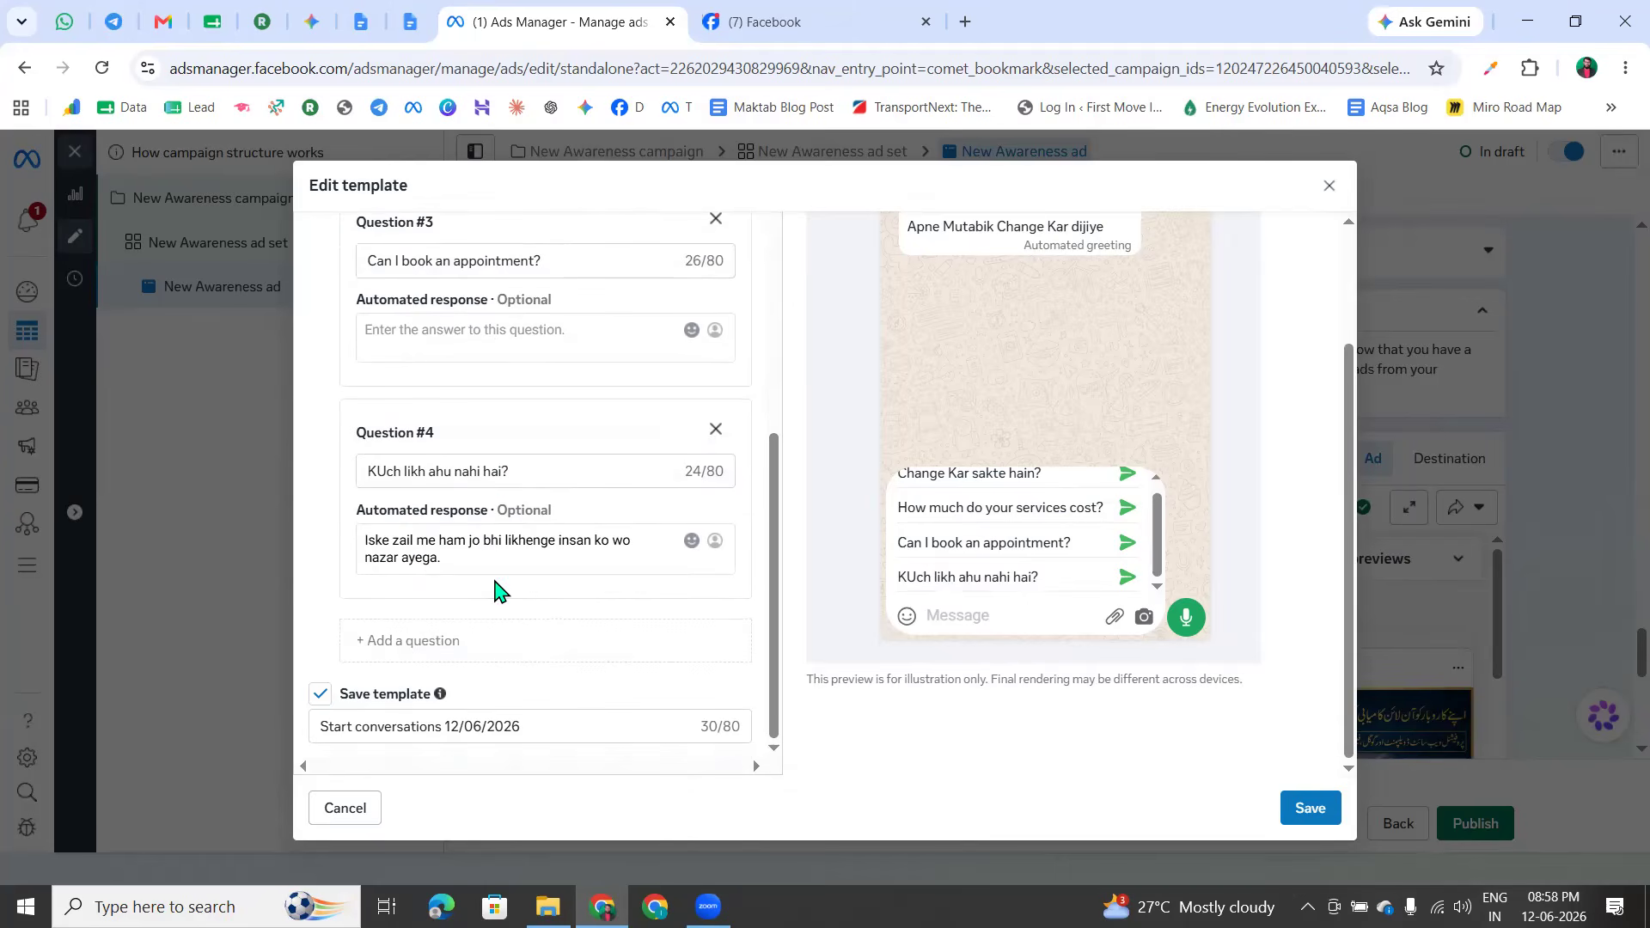
Keep the template set to be saved, name it with the person's first name followed by "Demo", and save it
left_click(325, 696)
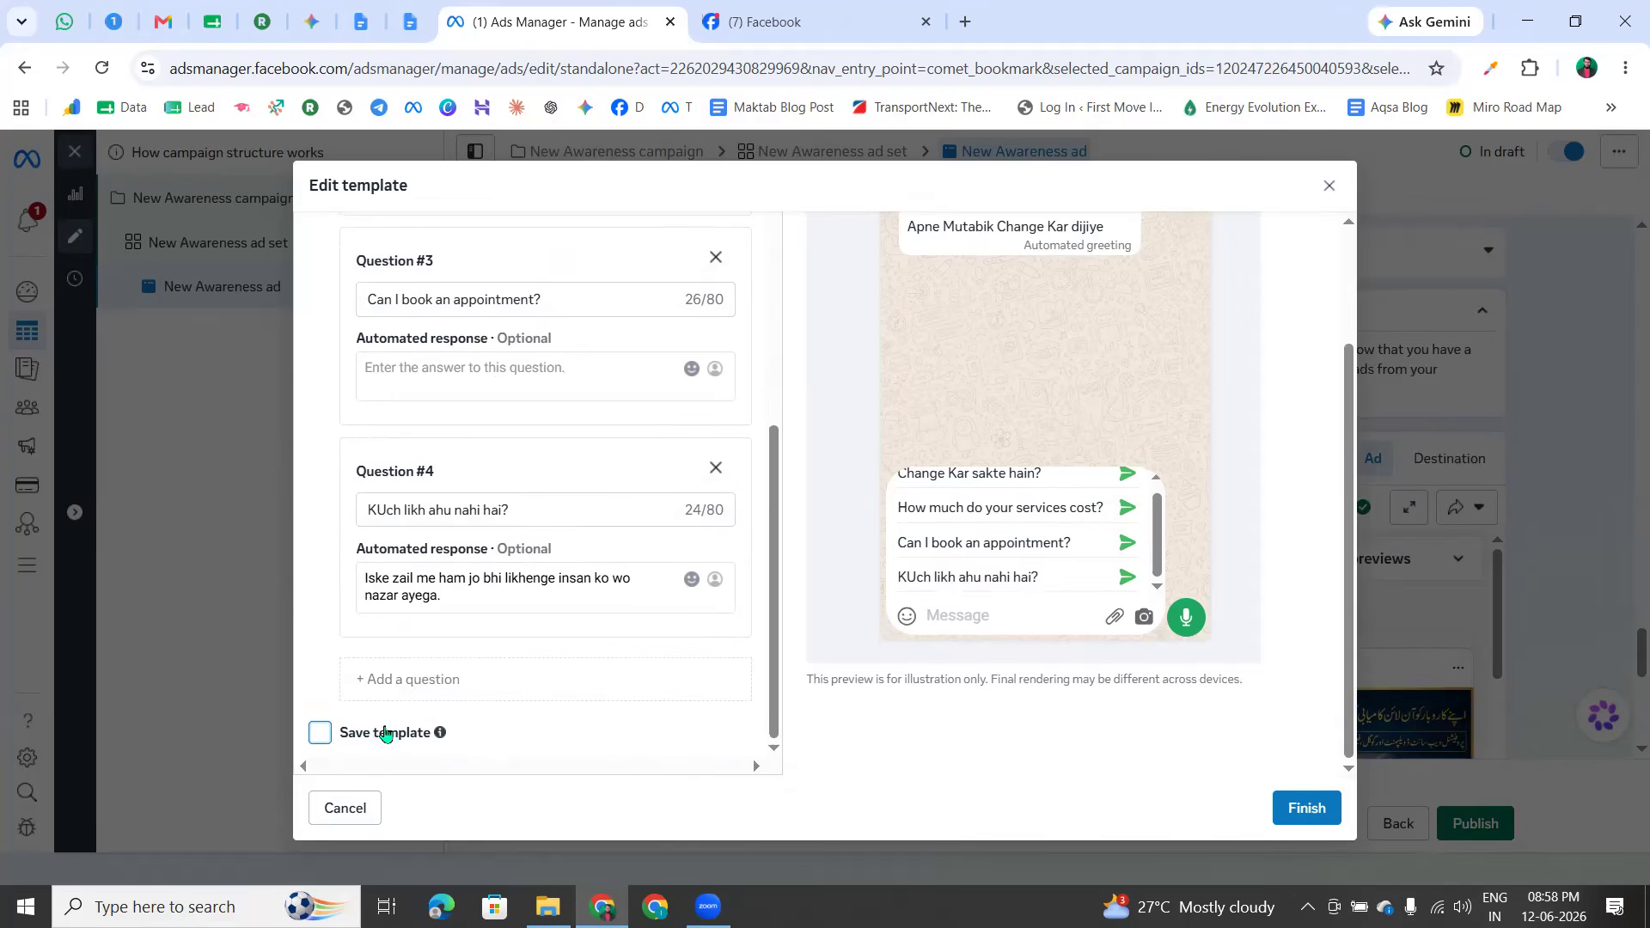
left_click(322, 738)
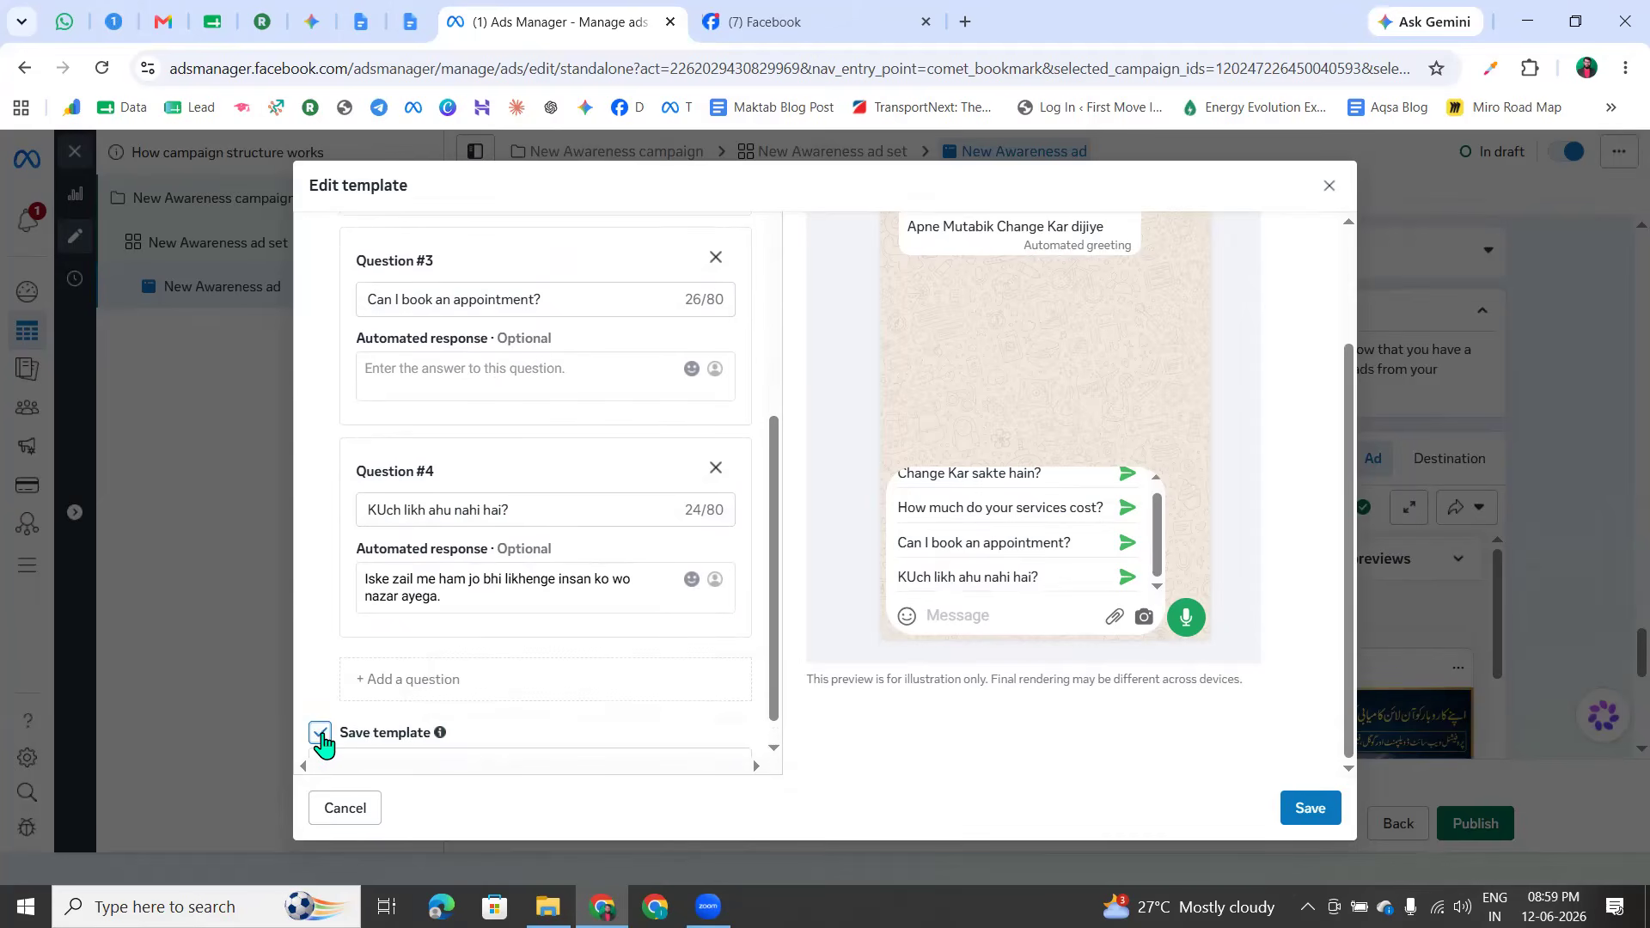
triple_click(400, 729)
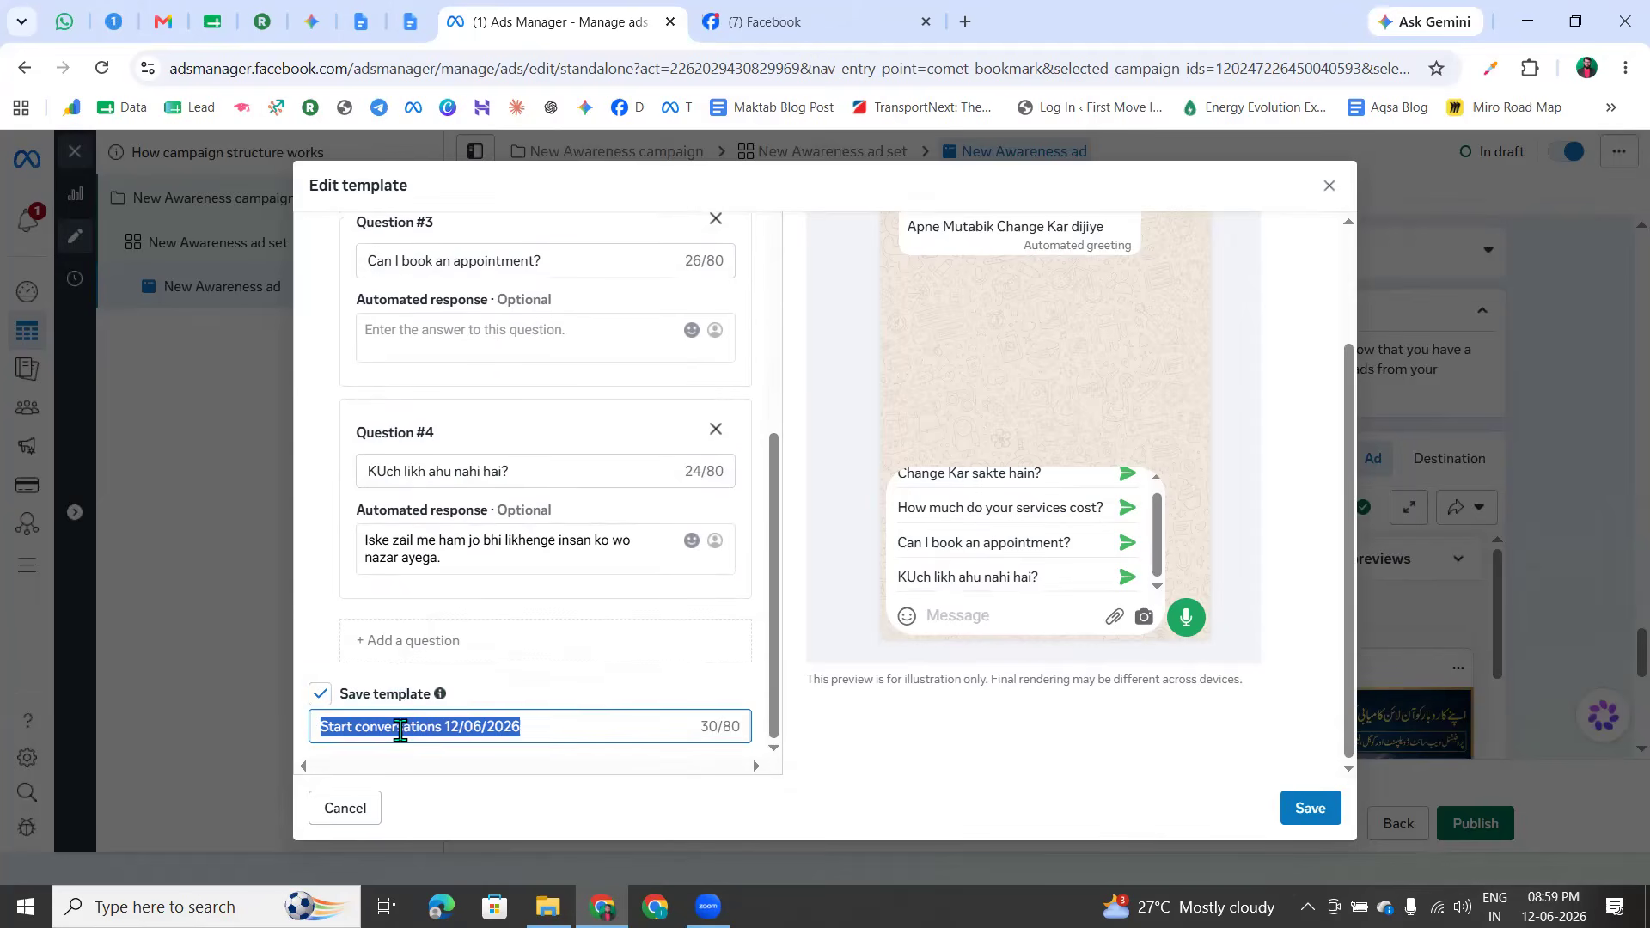
key("BackSpace")
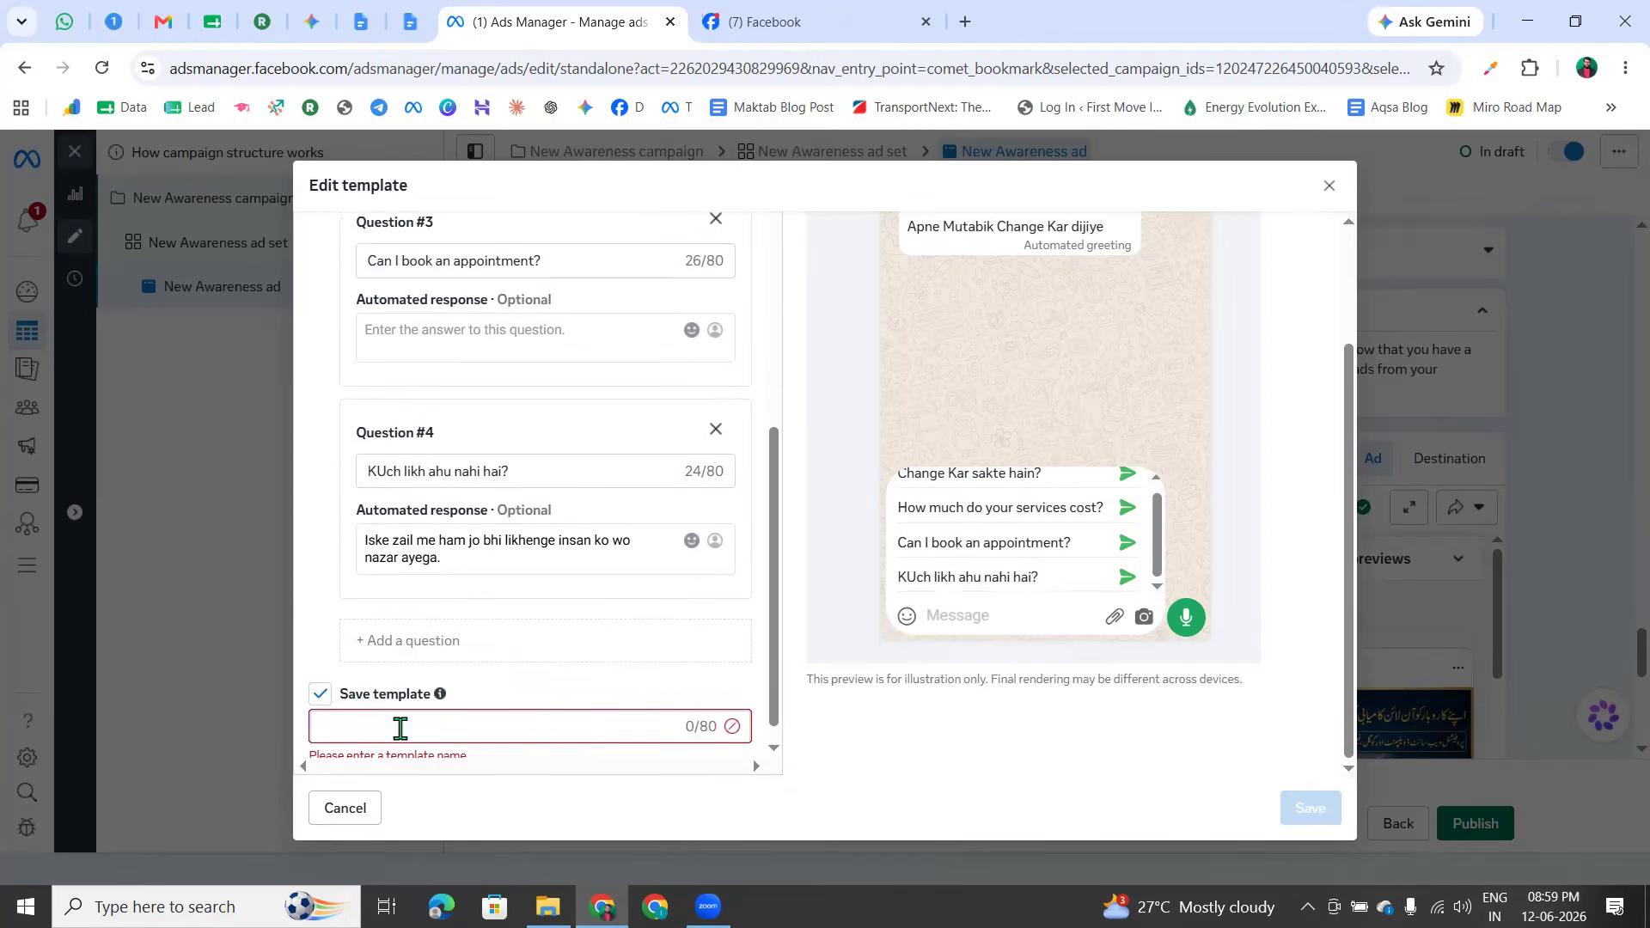
type("Imroz Demo")
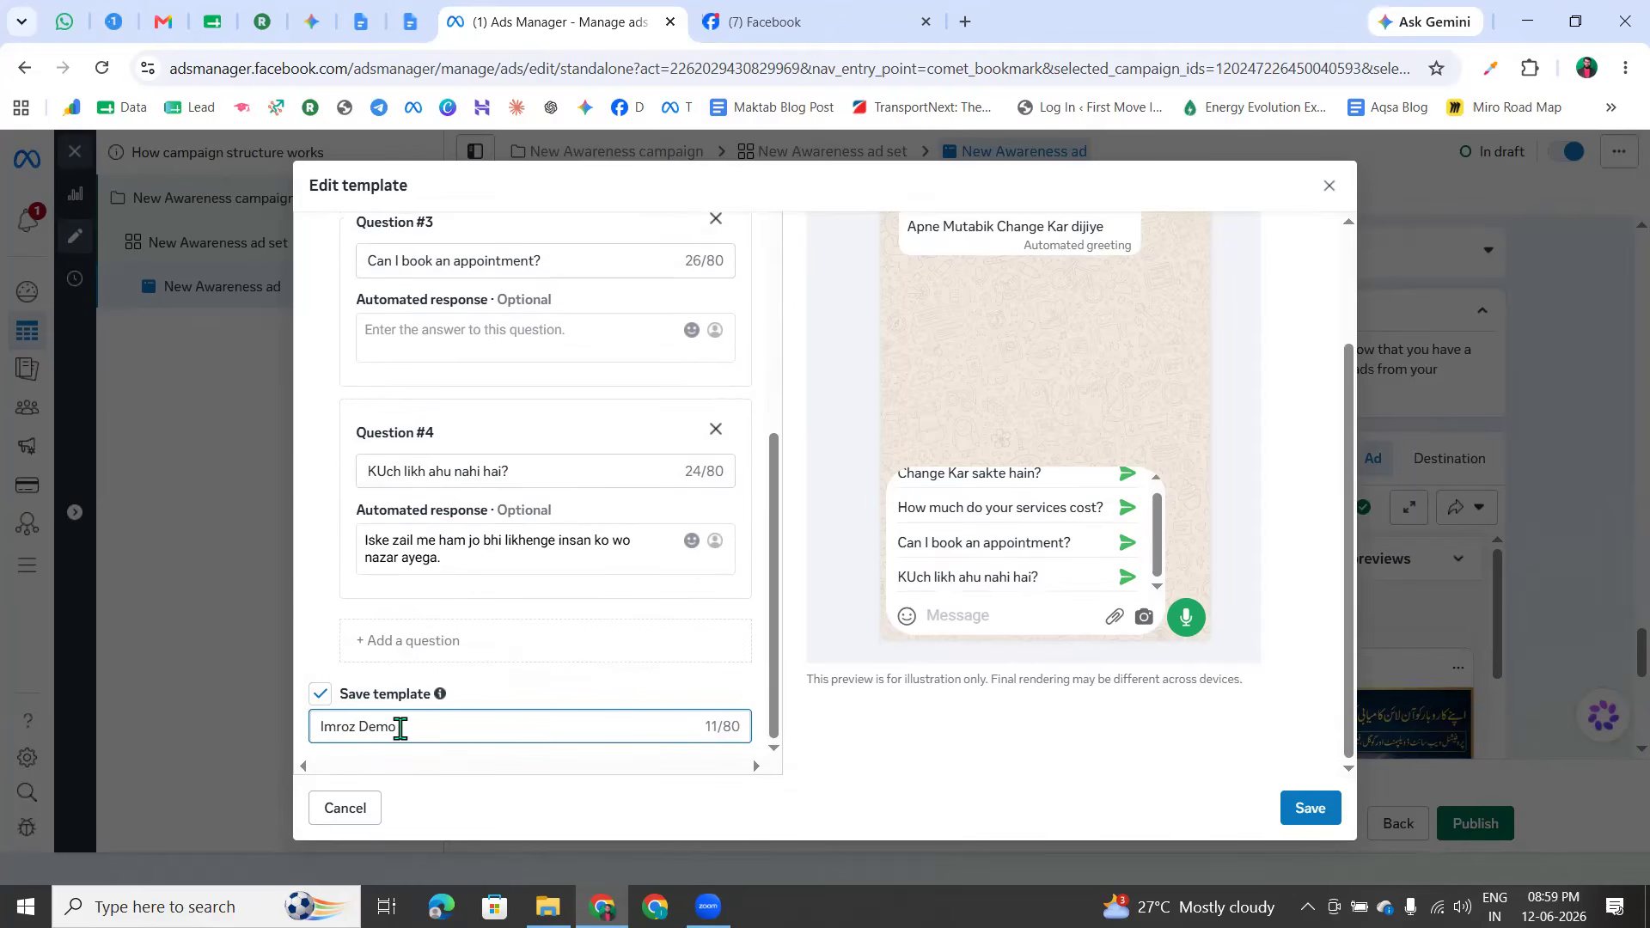
left_click(328, 662)
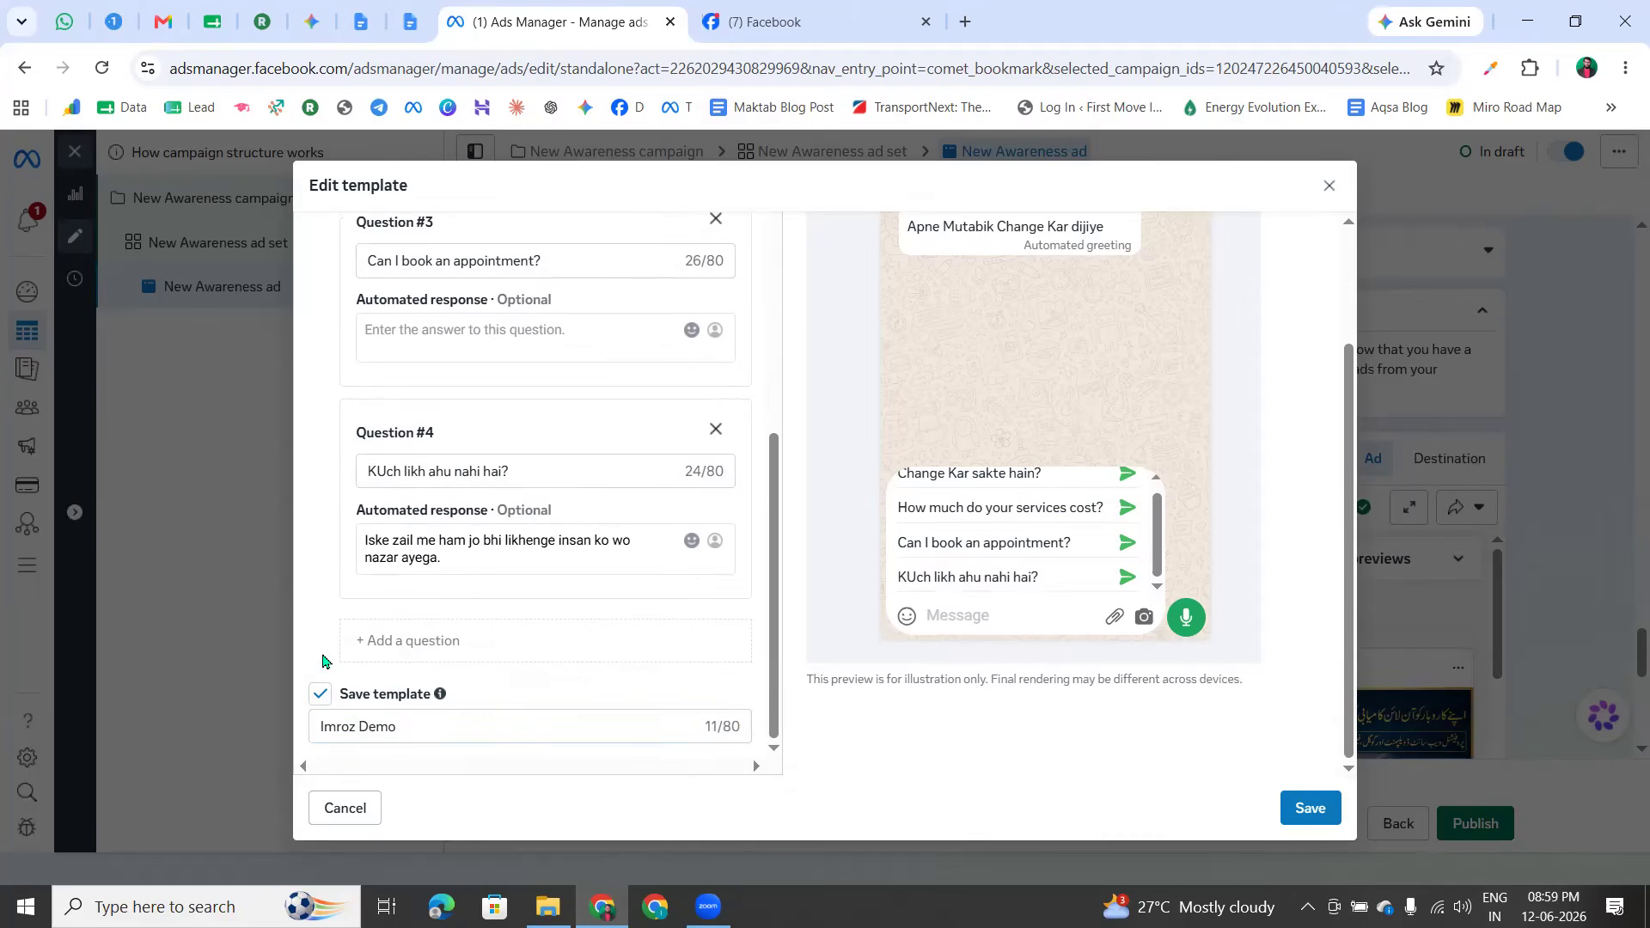
left_click(1313, 812)
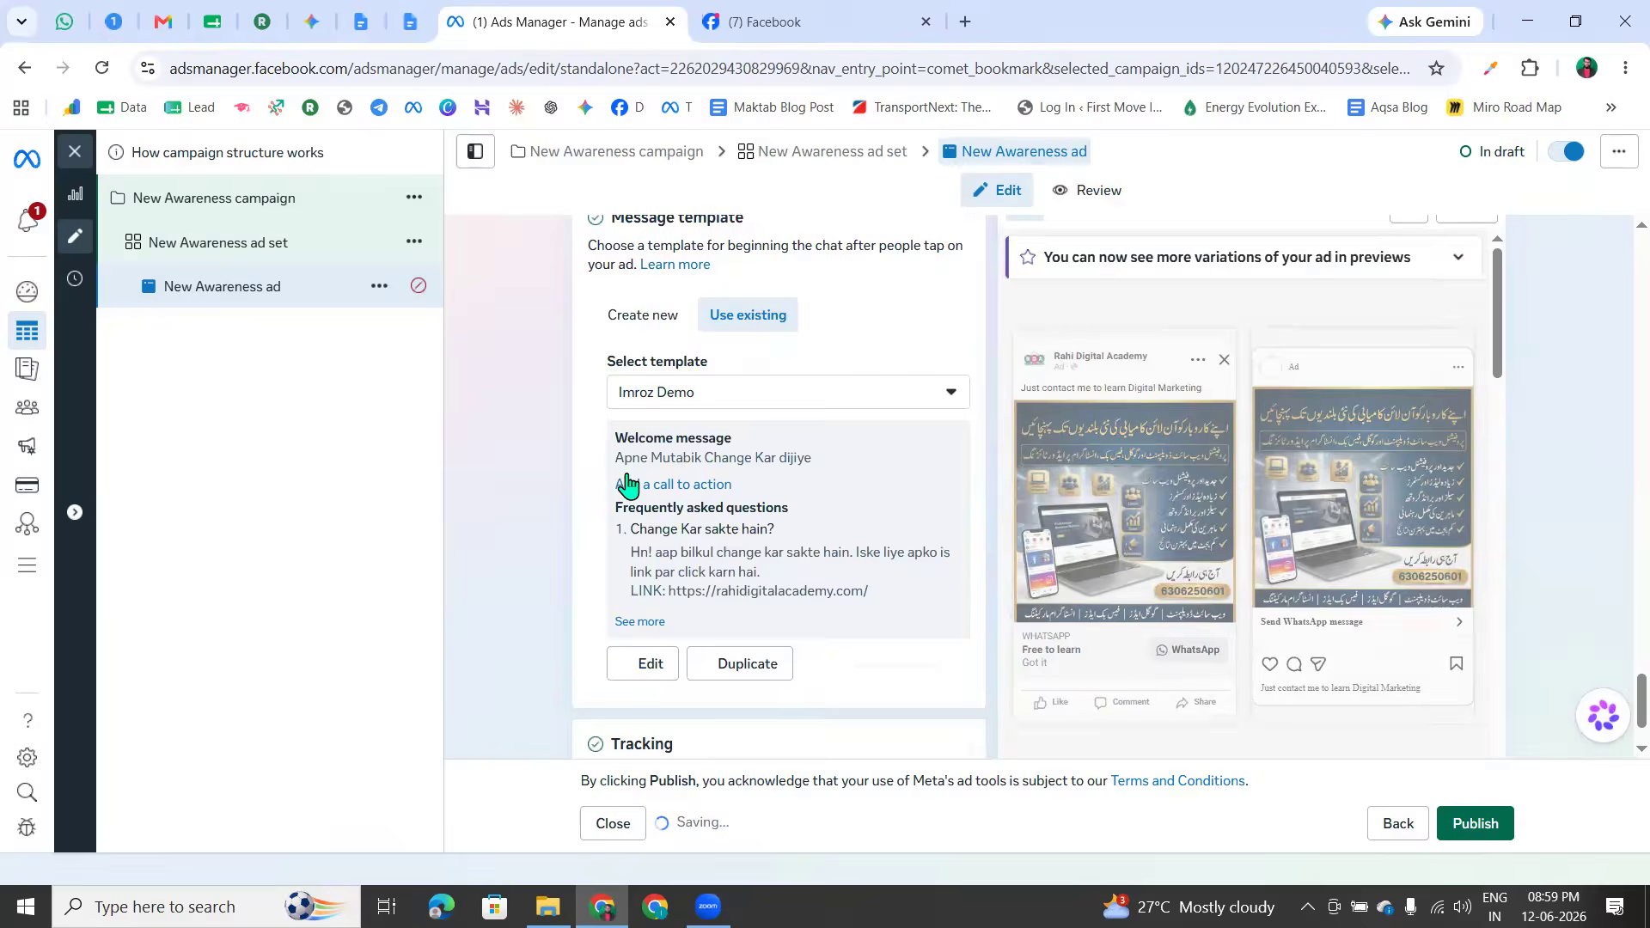
Set the message template to use an existing one, look through the saved templates and pick the newly saved demo template
scroll(640, 516, "up", 1)
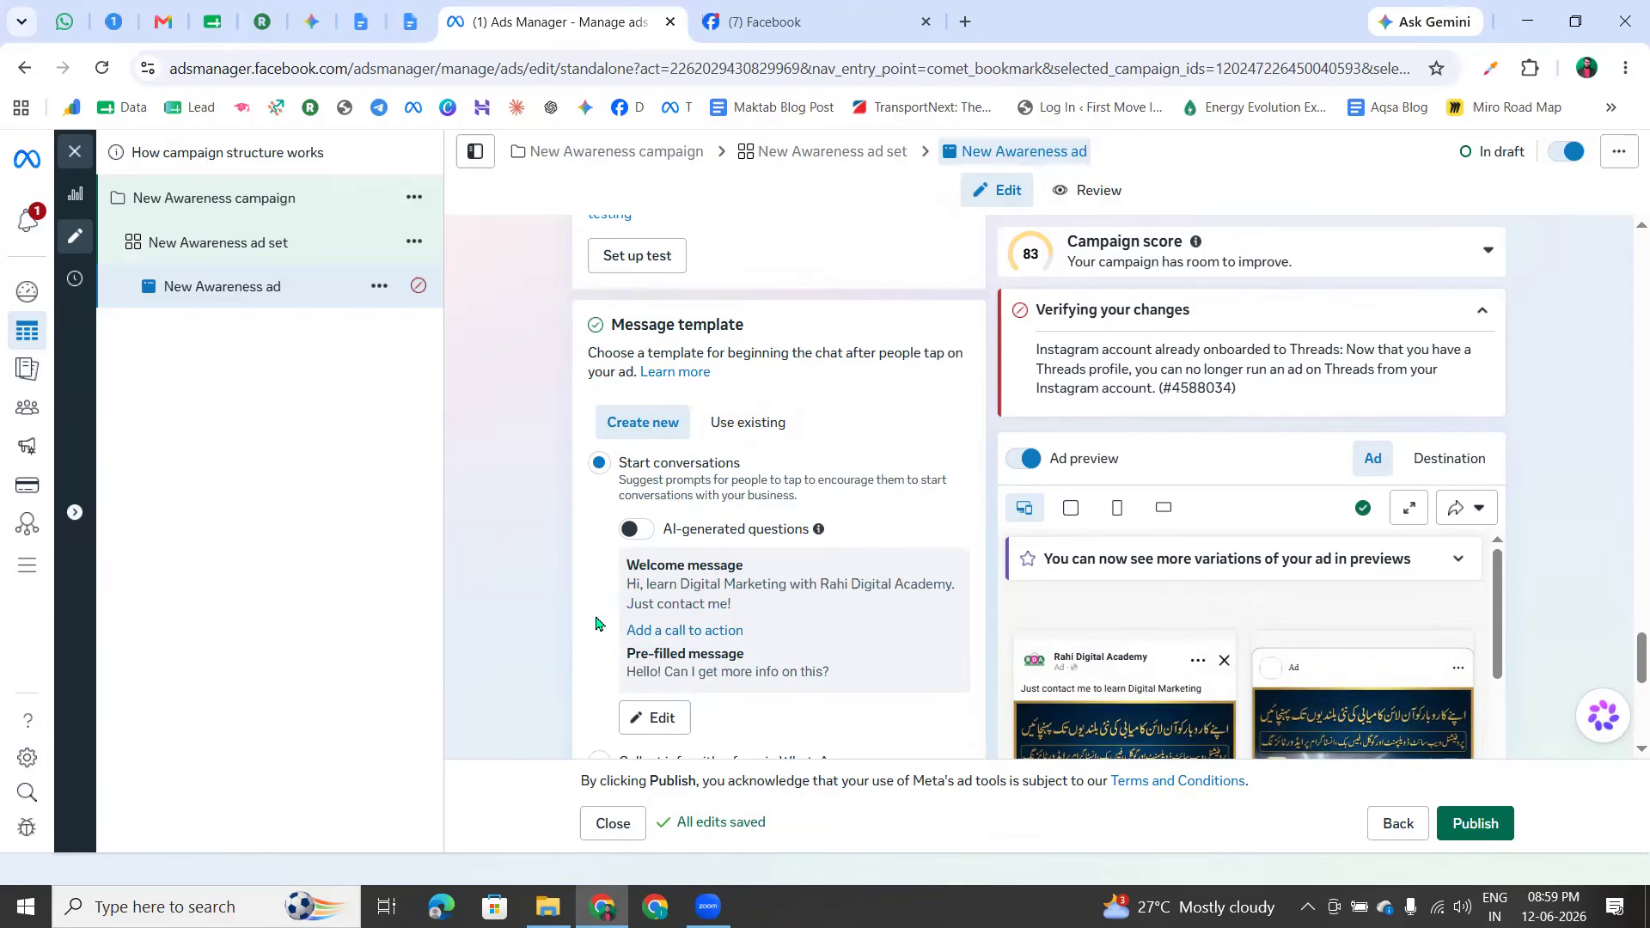
scroll(599, 607, "down", 1)
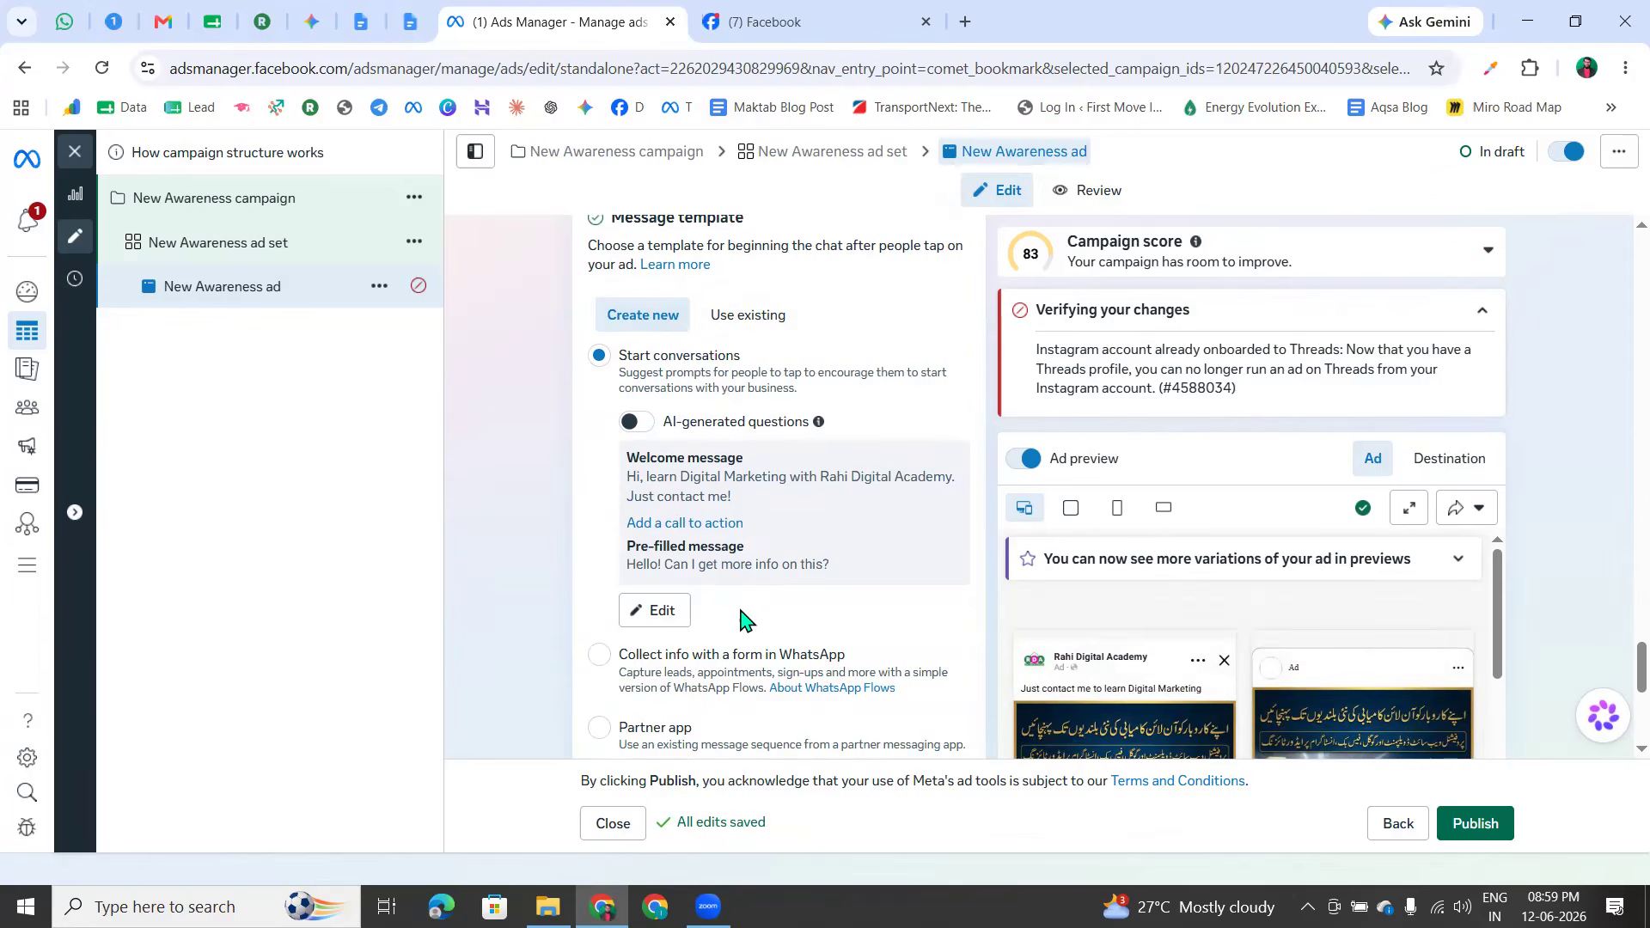
left_click(749, 325)
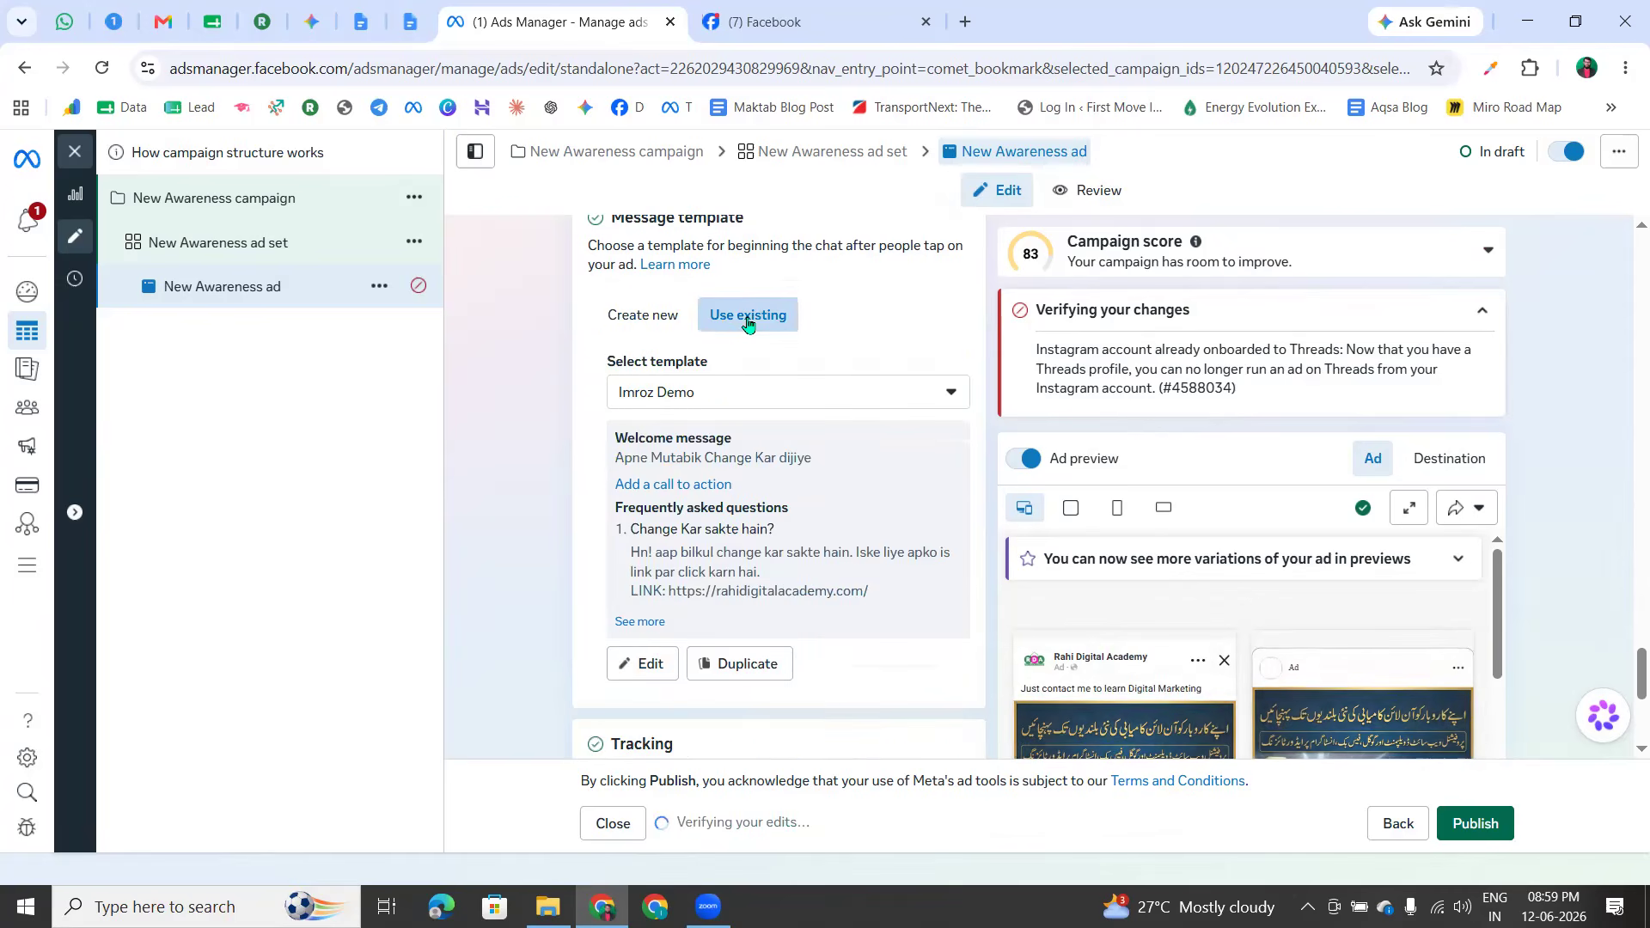
left_click(697, 409)
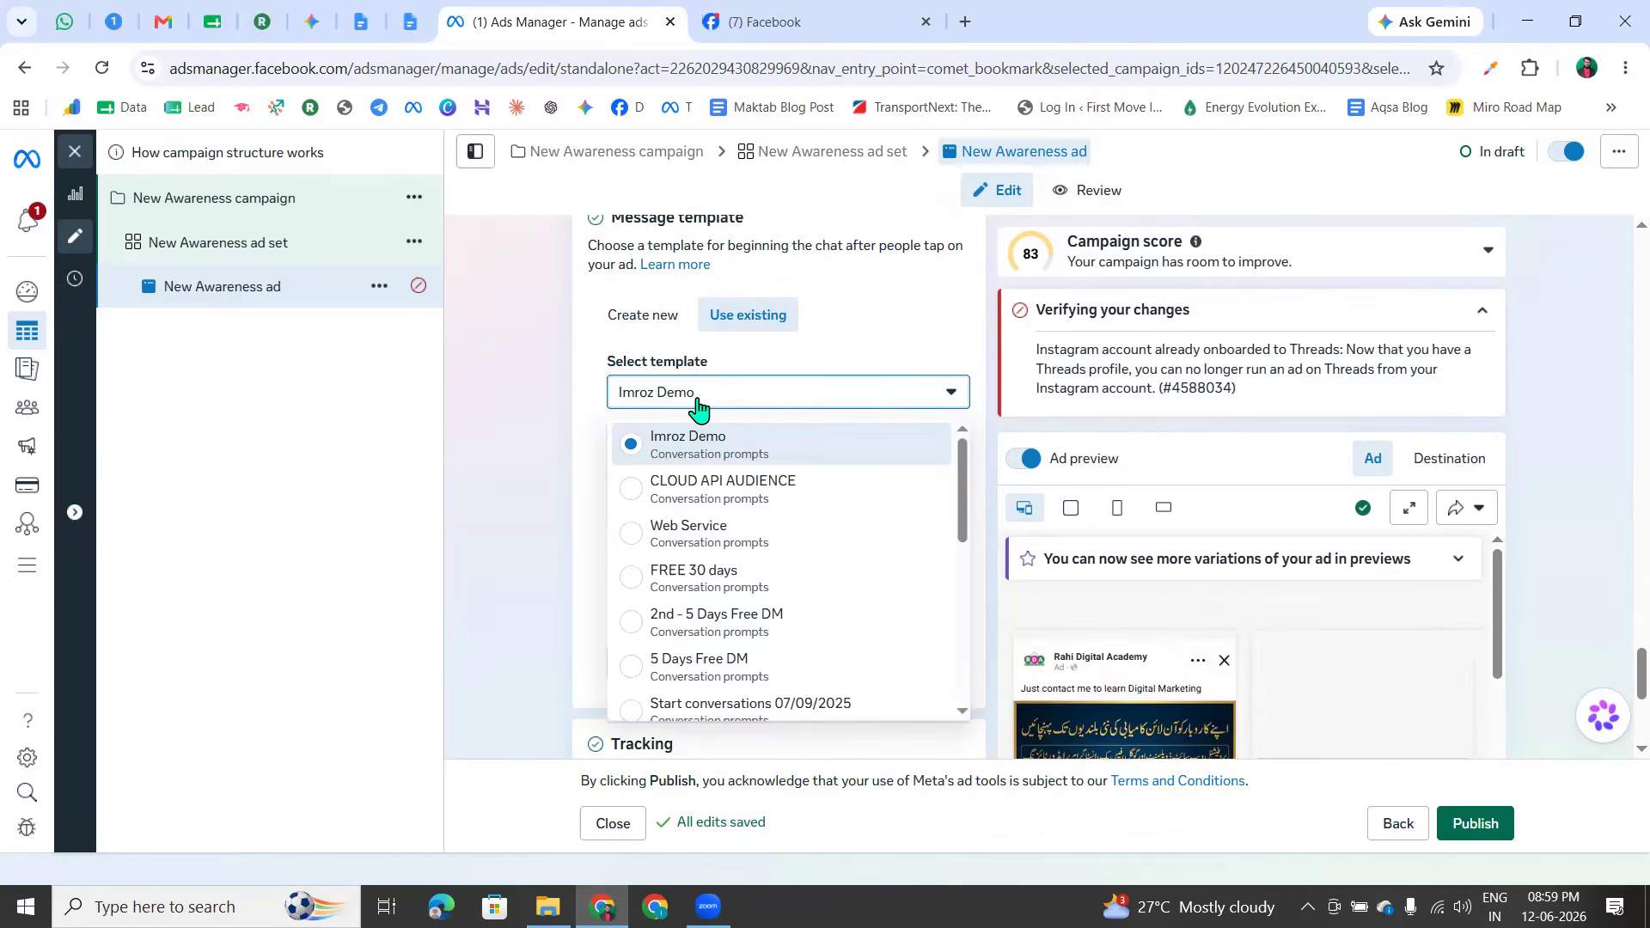
scroll(737, 602, "down", 5)
scroll(738, 626, "down", 3)
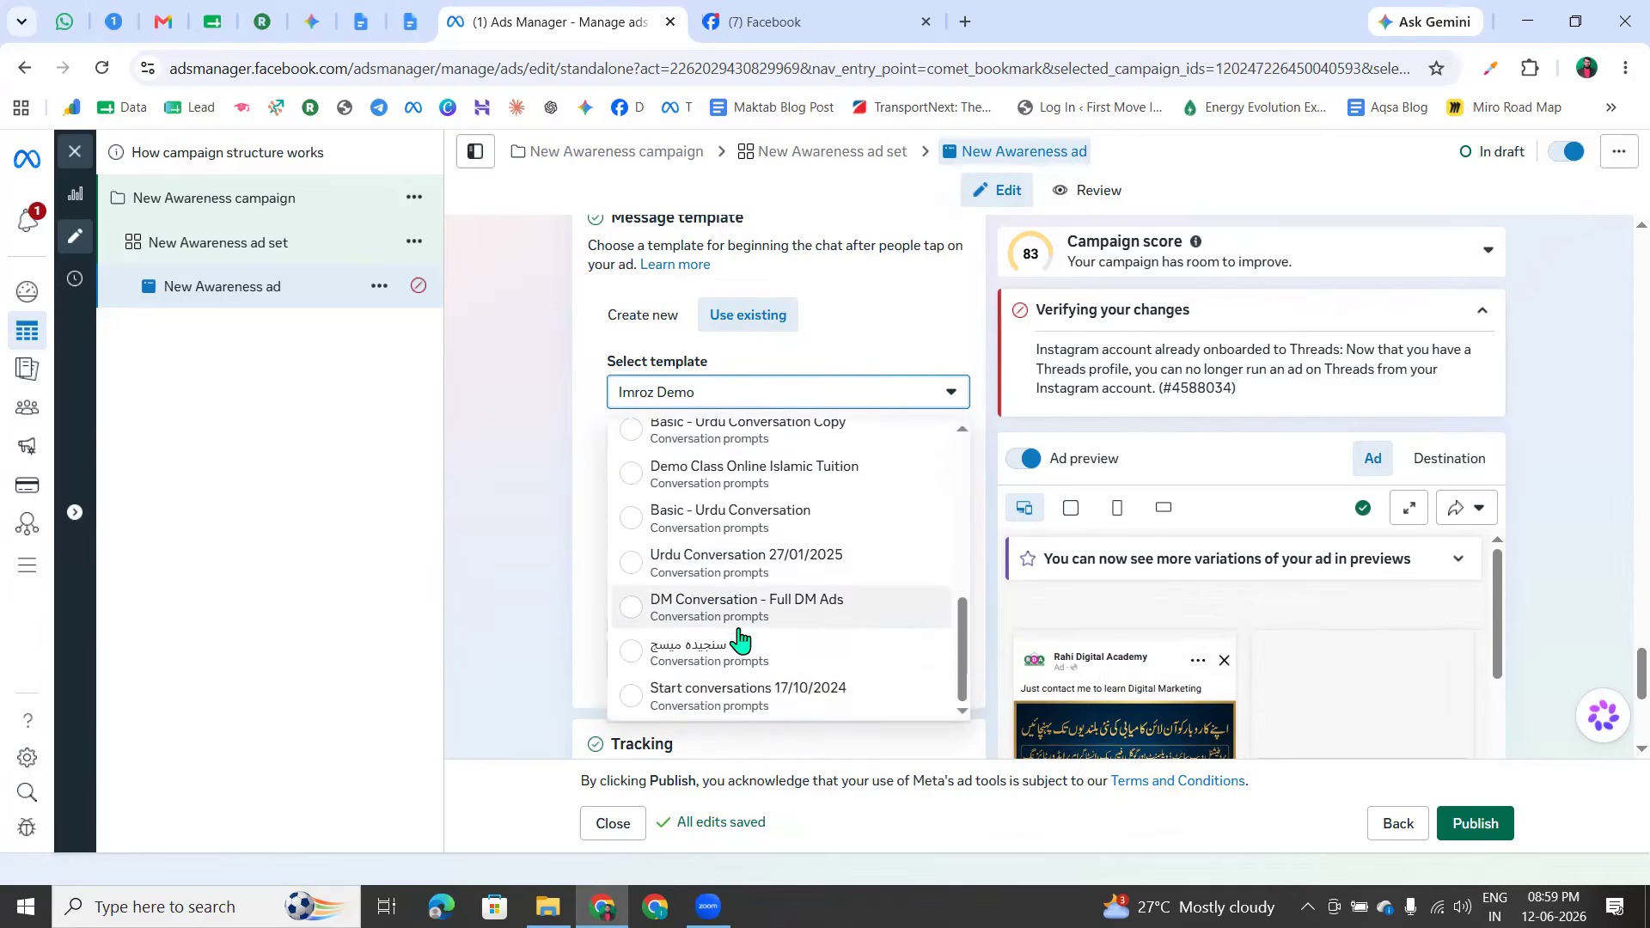
scroll(688, 567, "up", 10)
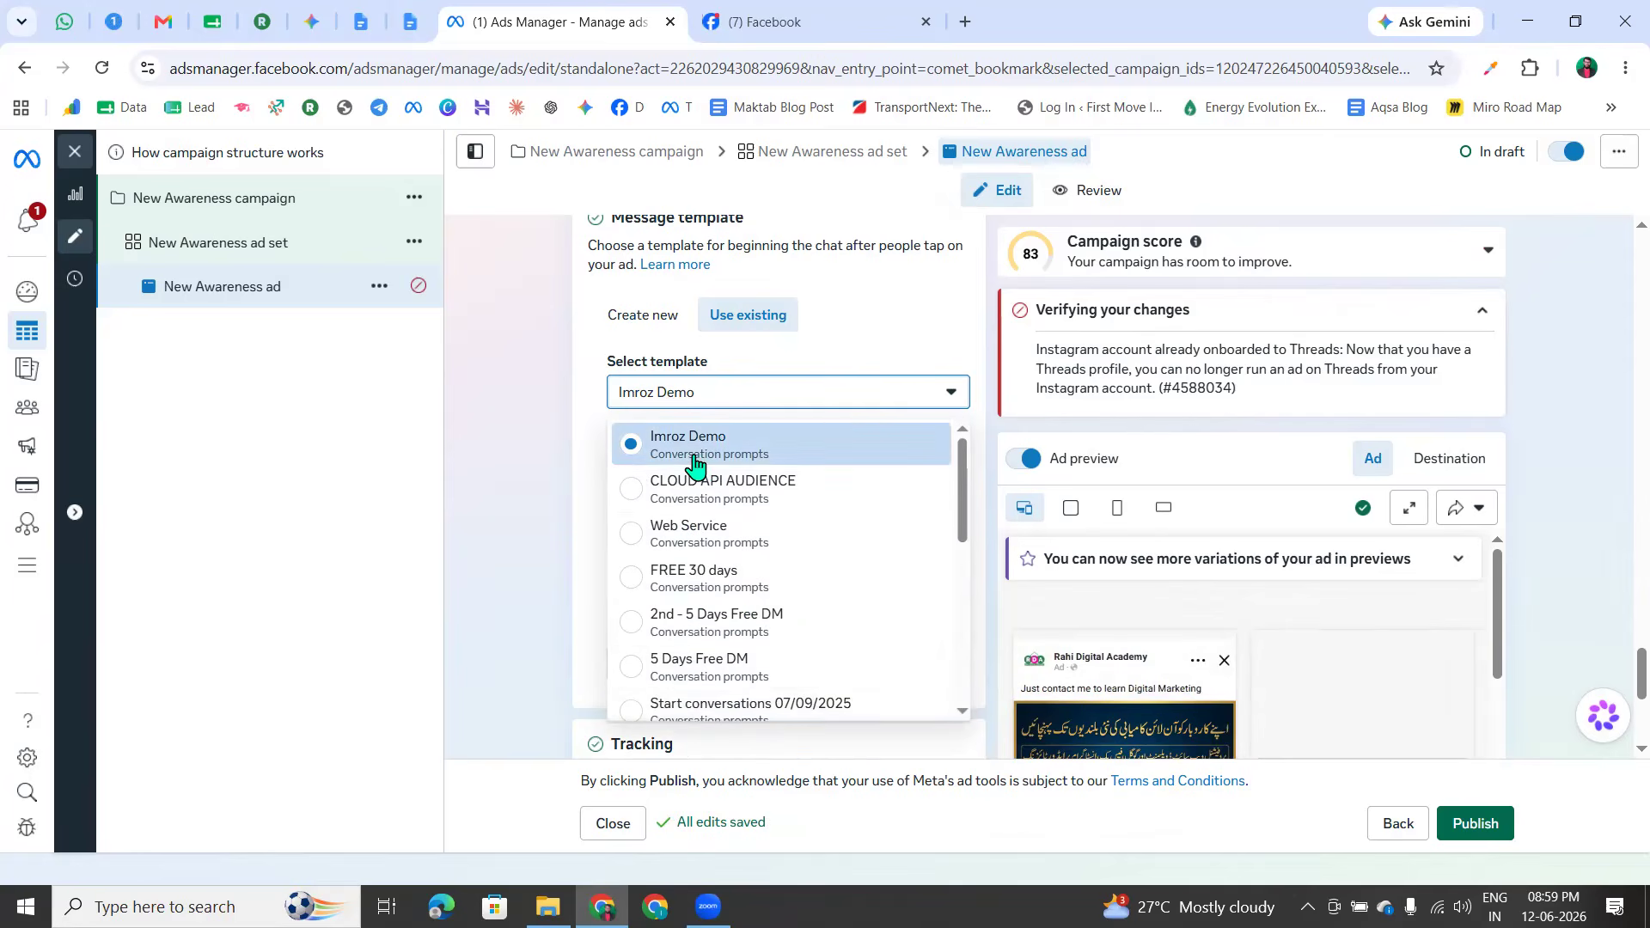
left_click(563, 486)
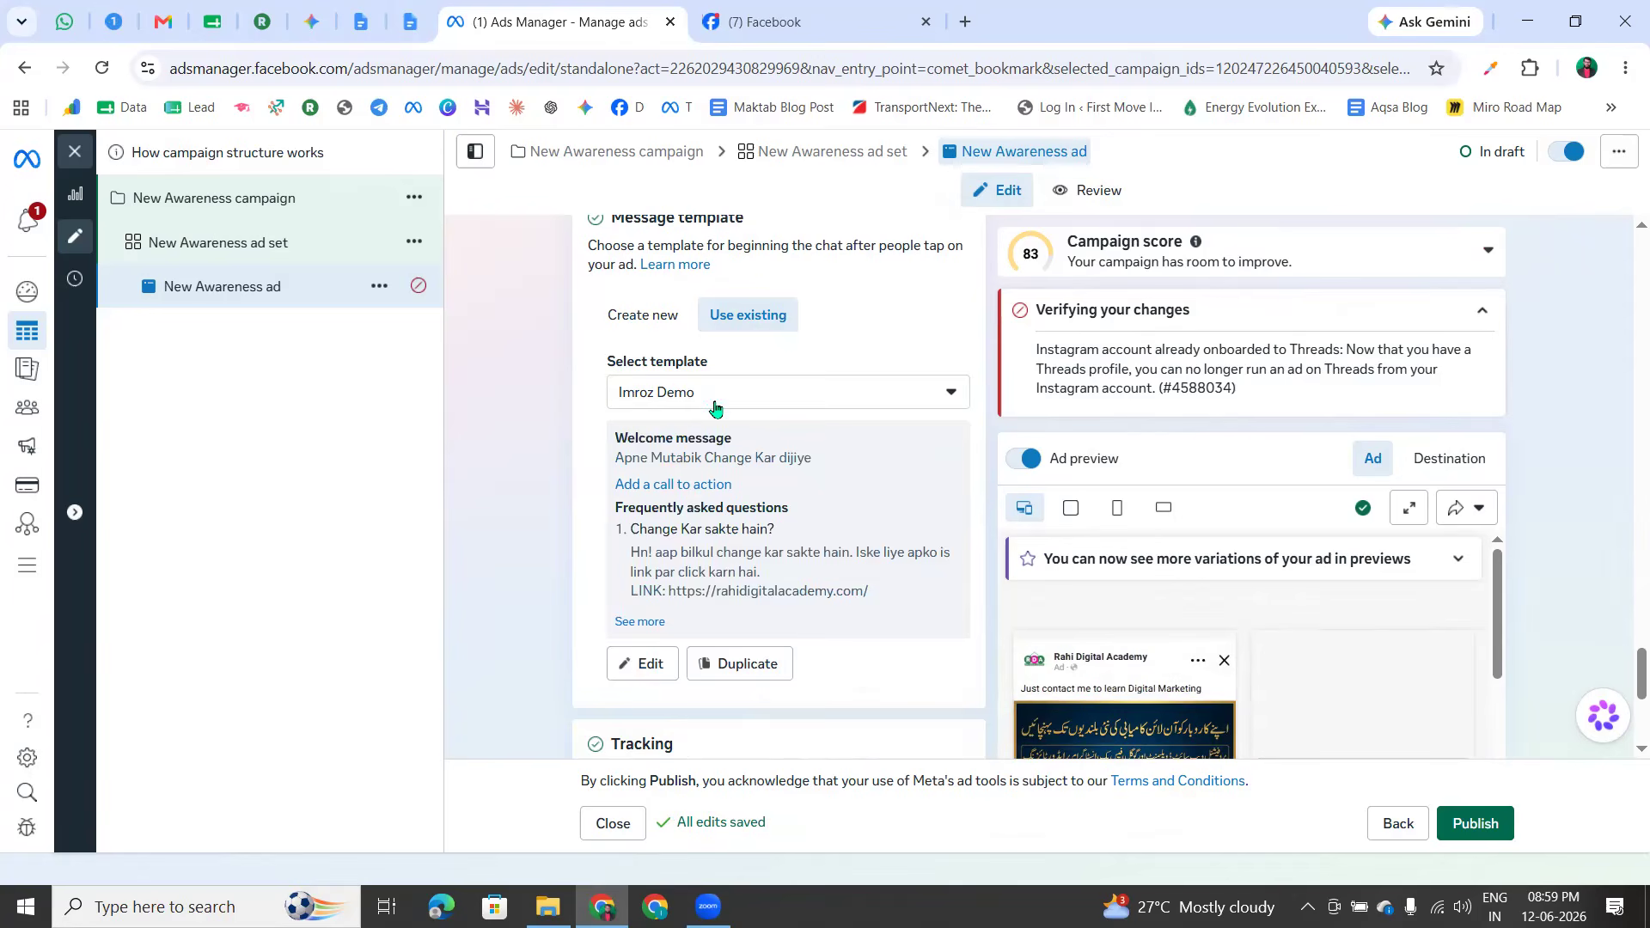
left_click(715, 407)
left_click(728, 460)
Choose the "Web Service" template for the ad and review its welcome message, call to action and first frequently asked question
left_click(725, 405)
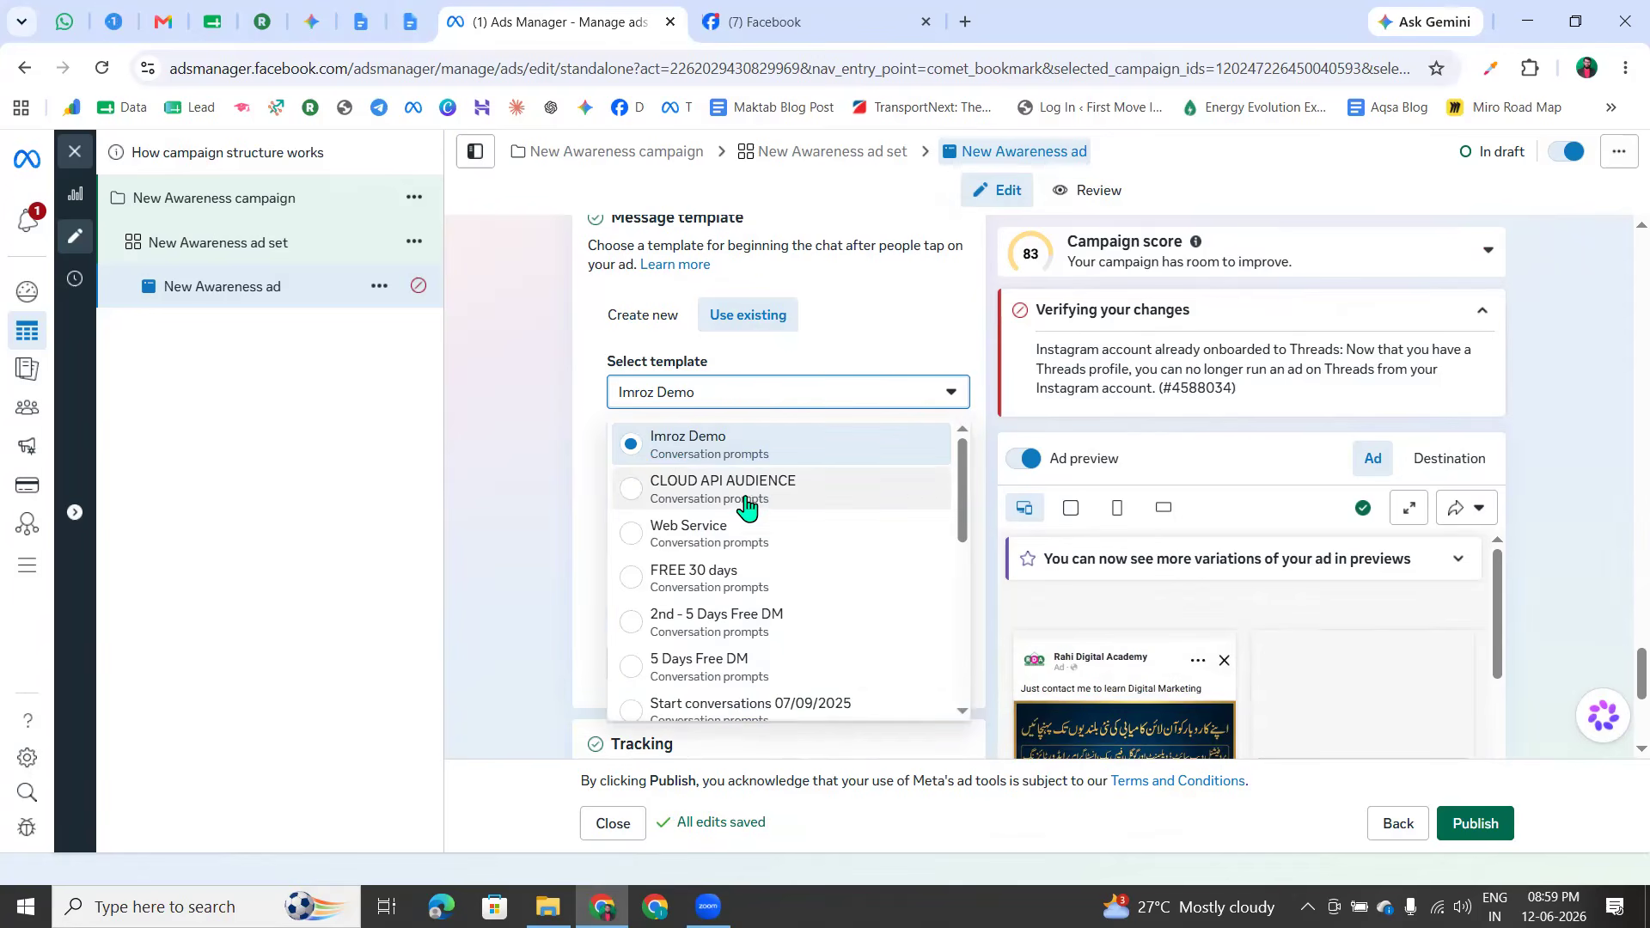
left_click(739, 528)
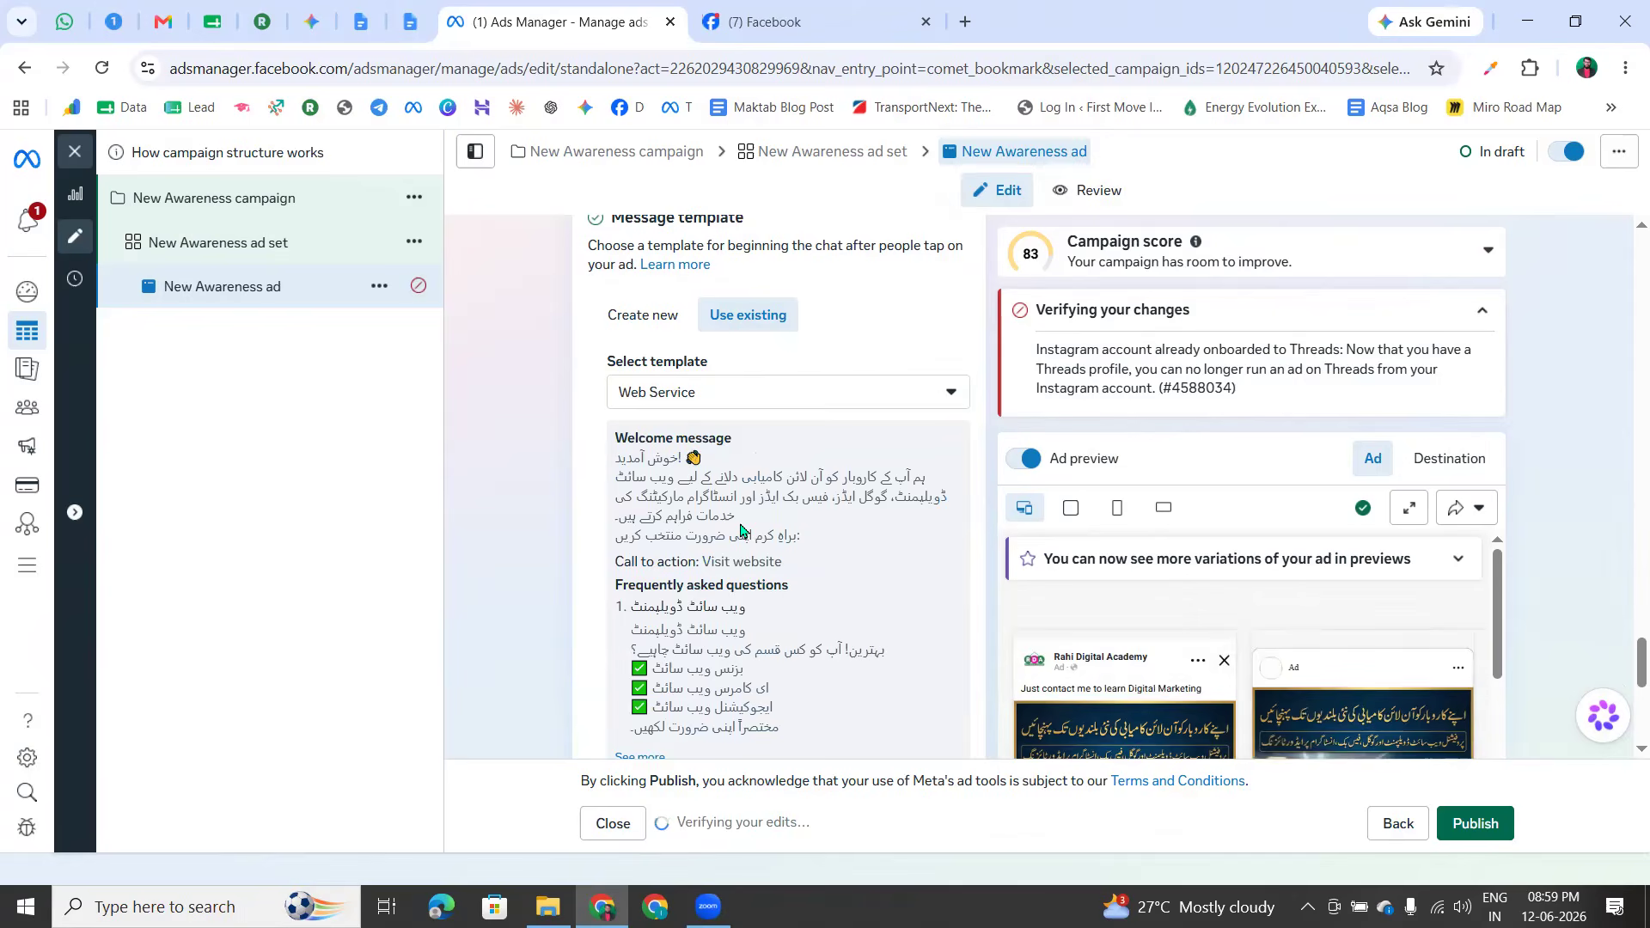
left_click_drag(630, 469, 715, 636)
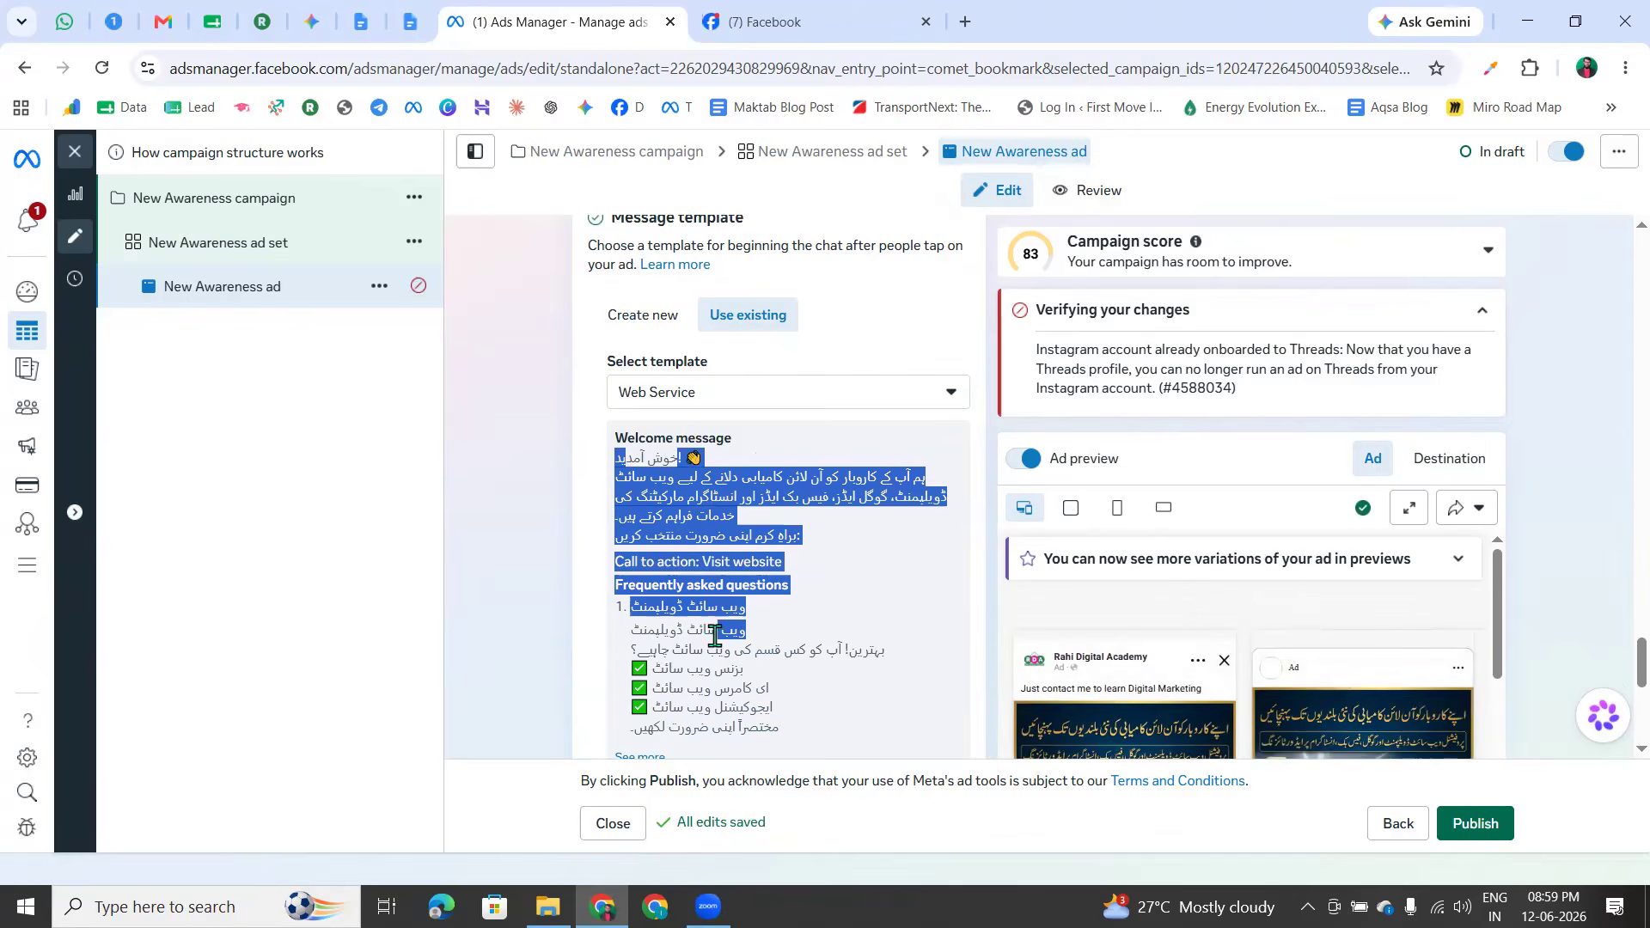
scroll(716, 636, "down", 2)
left_click(707, 507)
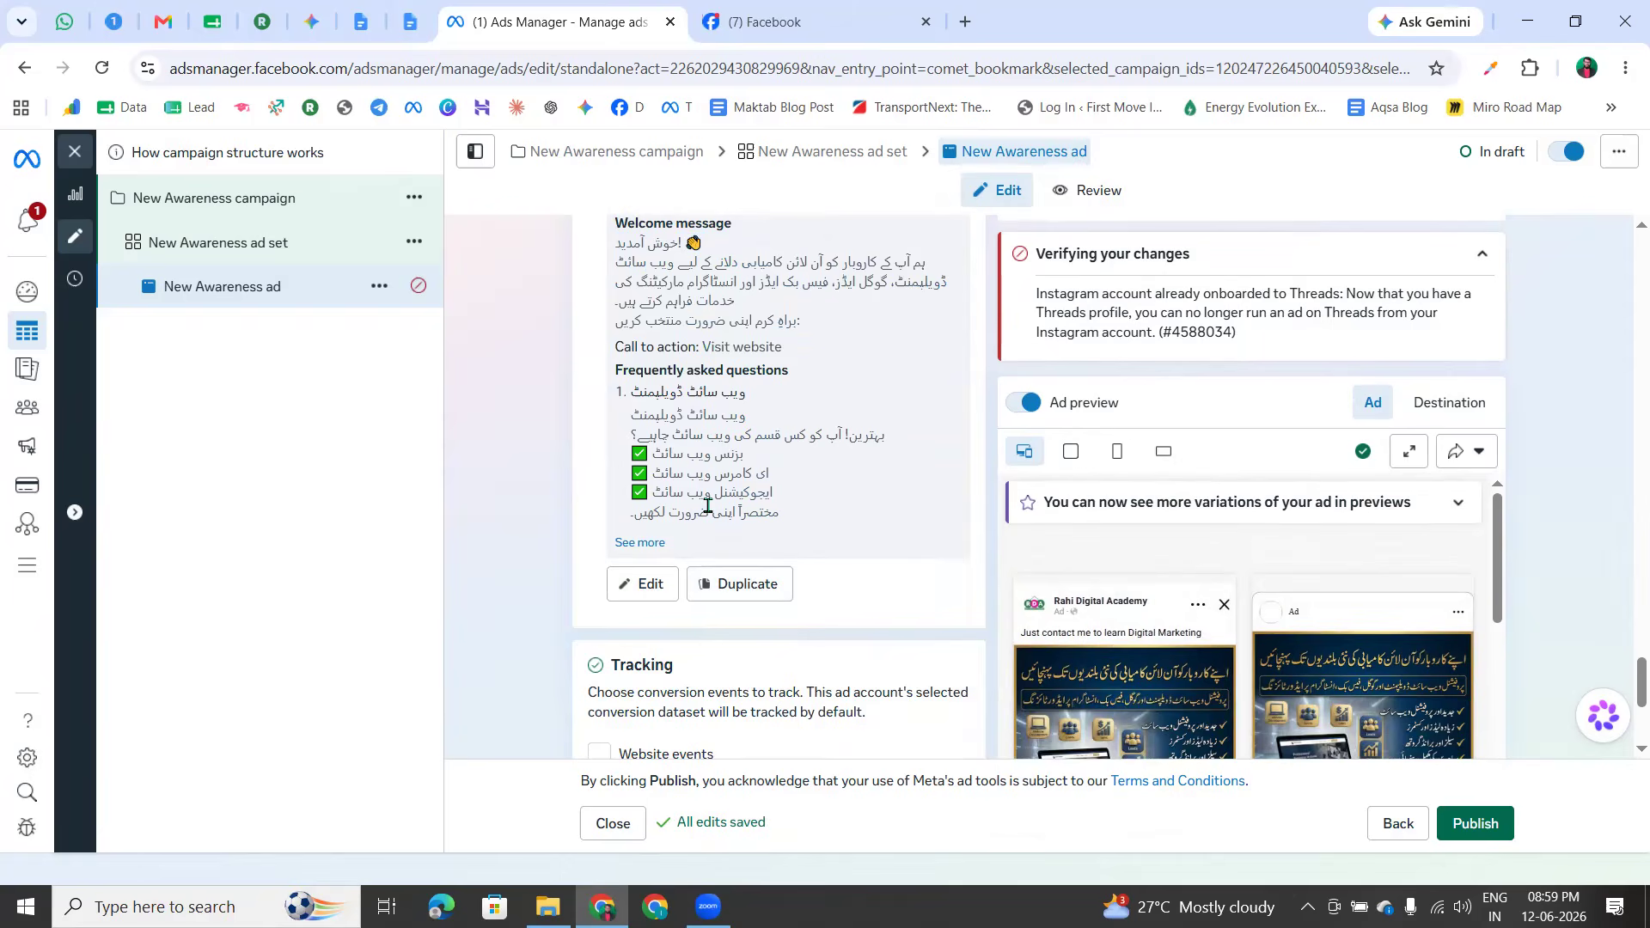
scroll(724, 468, "up", 1)
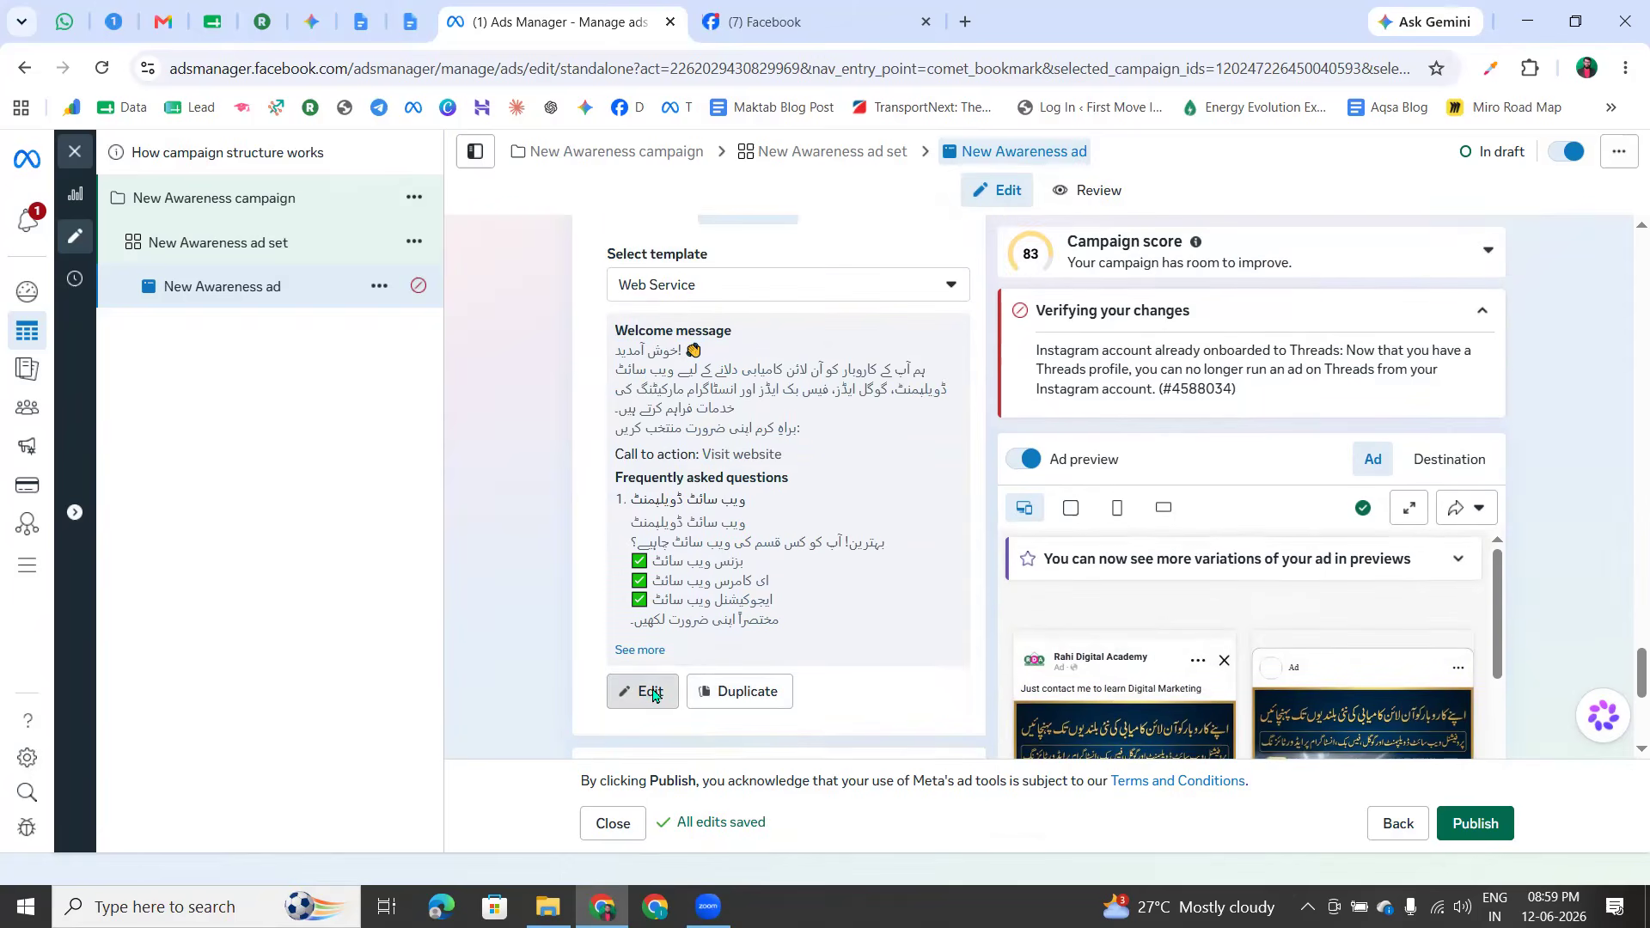
Open the Web Service template for editing and examine its welcome message, frequently asked questions and their entries in the chat preview
left_click(651, 692)
left_click_drag(680, 343, 520, 388)
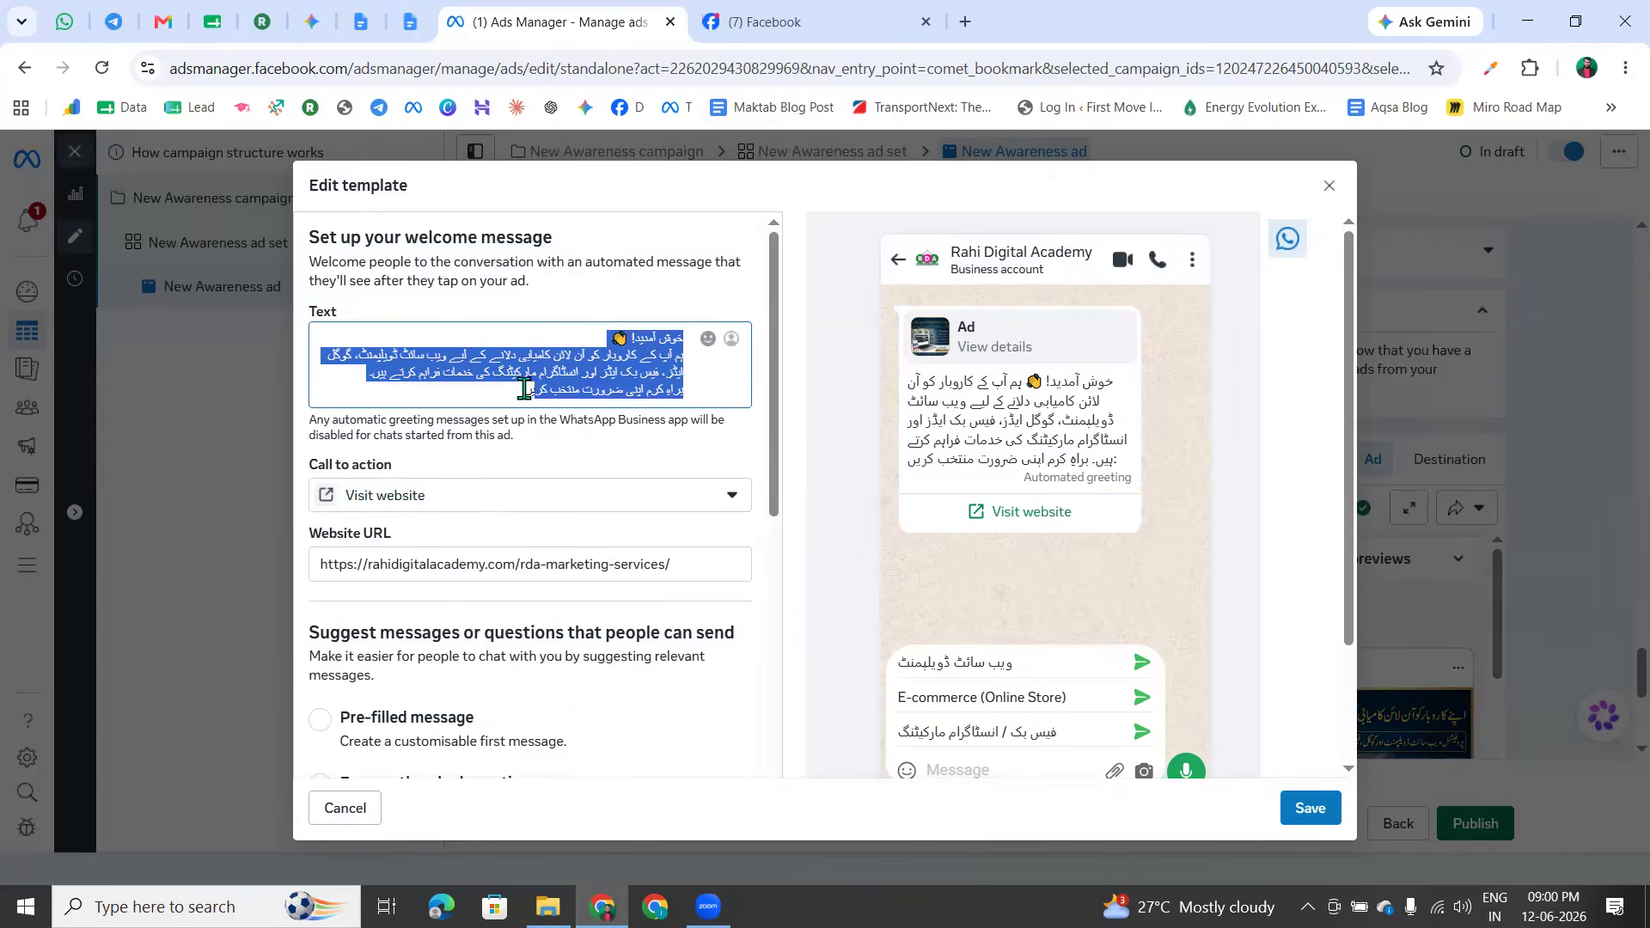
left_click(441, 355)
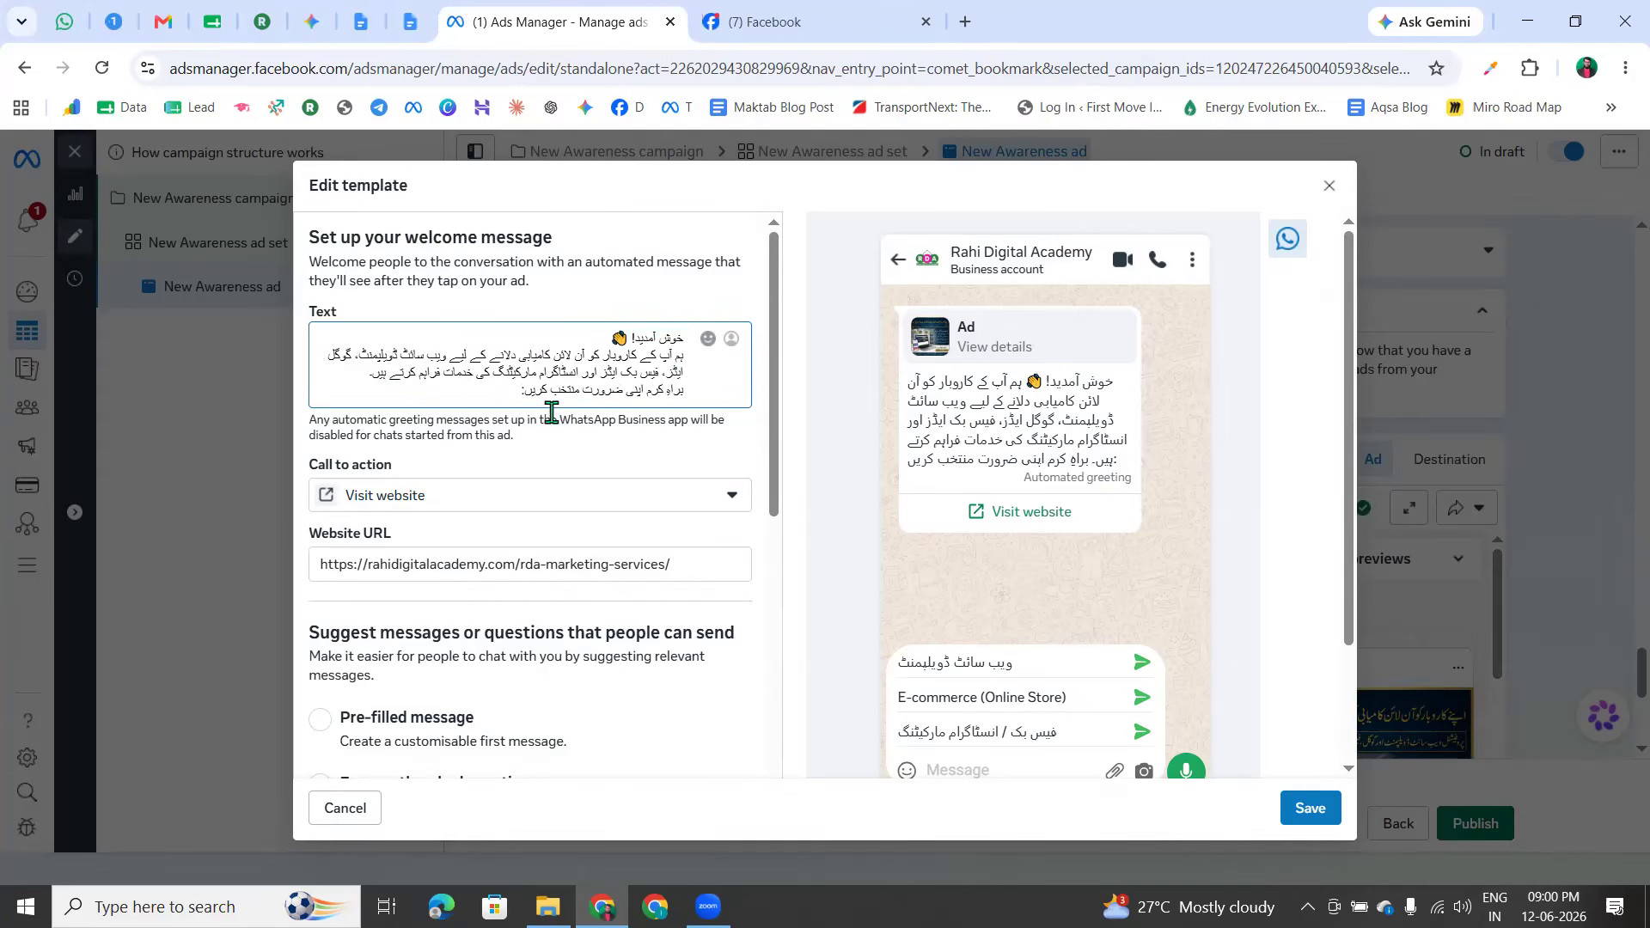
scroll(533, 416, "down", 4)
scroll(435, 469, "down", 3)
left_click_drag(1024, 674, 895, 729)
left_click(1072, 745)
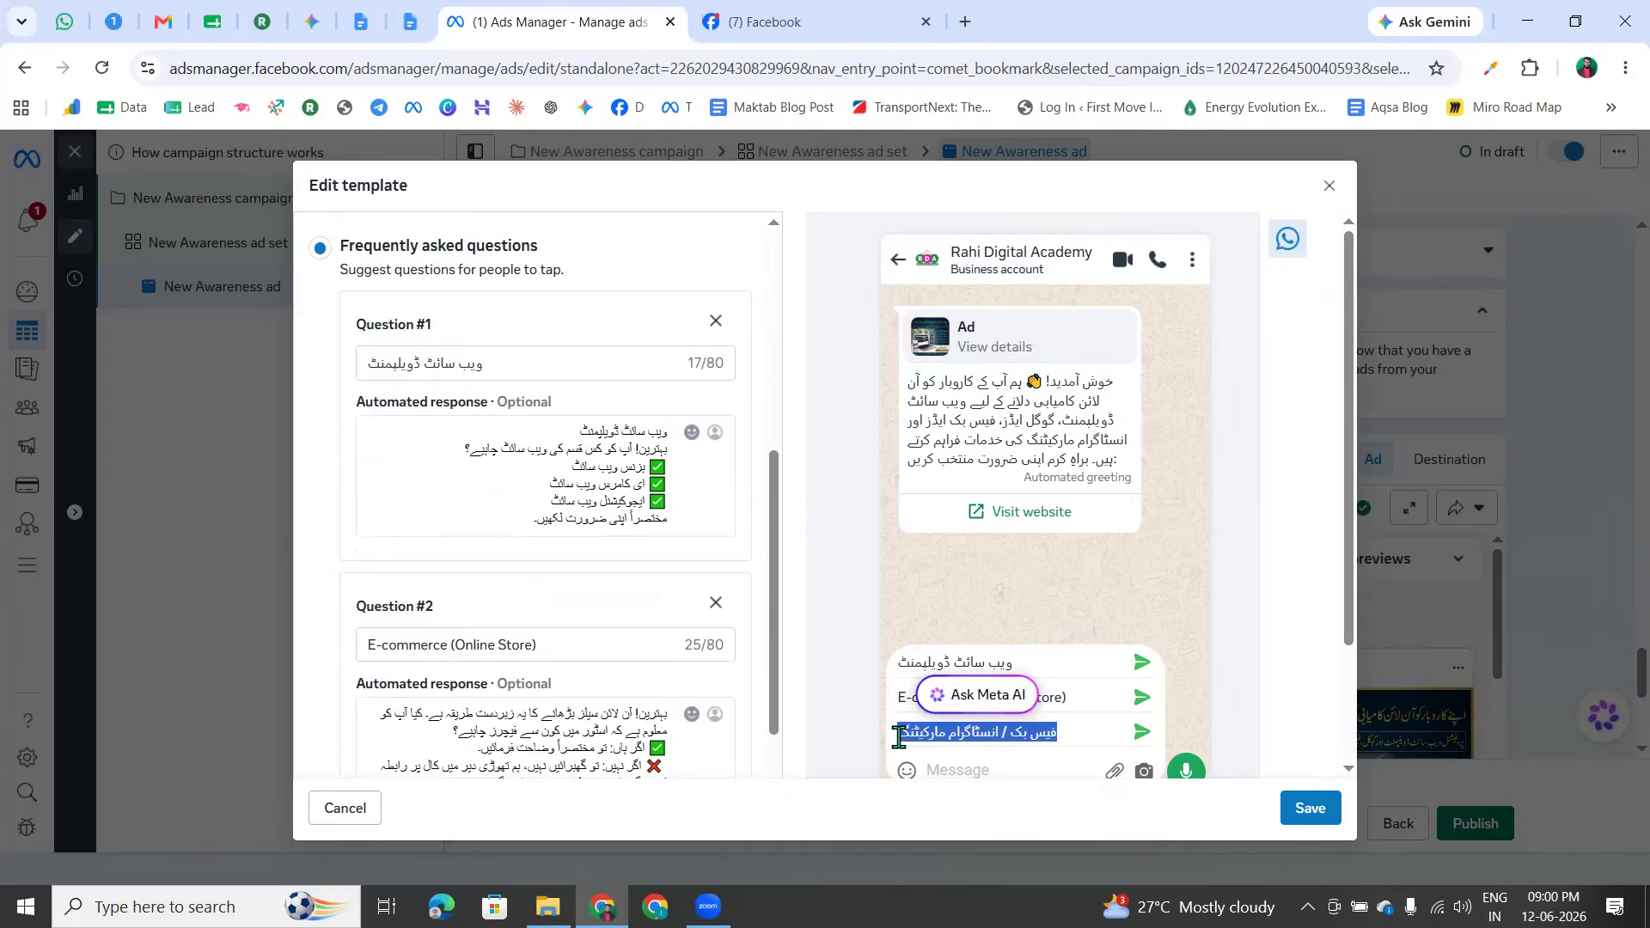
Compare the first frequently asked question and its automated response with the suggested questions in the chat preview
left_click(898, 733)
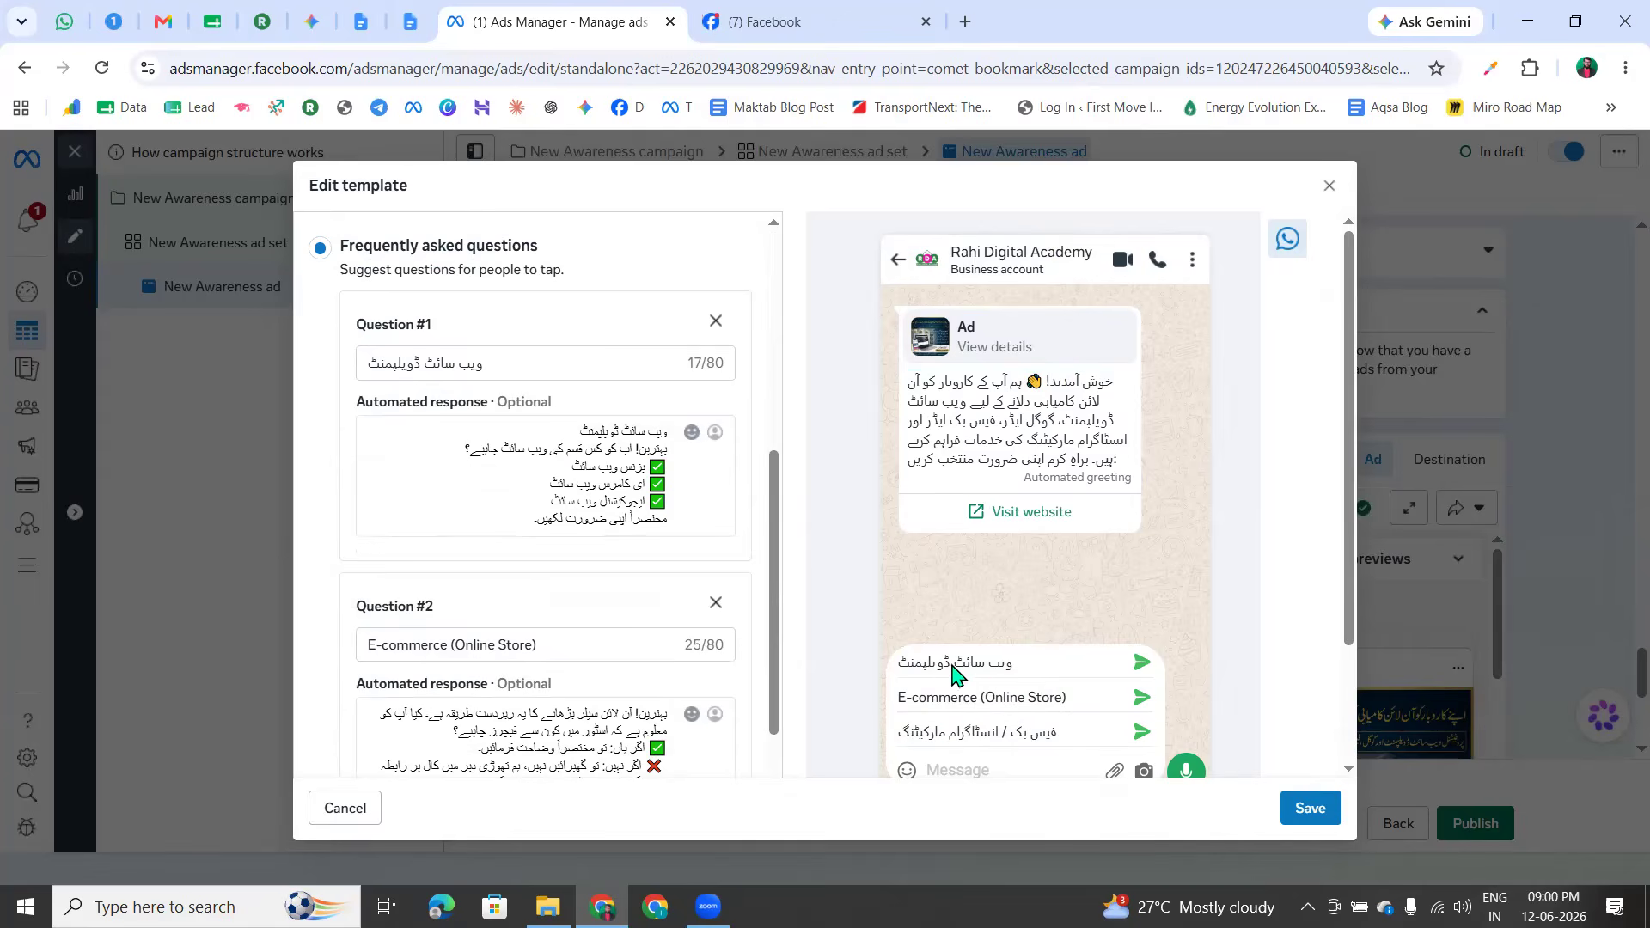
left_click_drag(896, 670, 1021, 674)
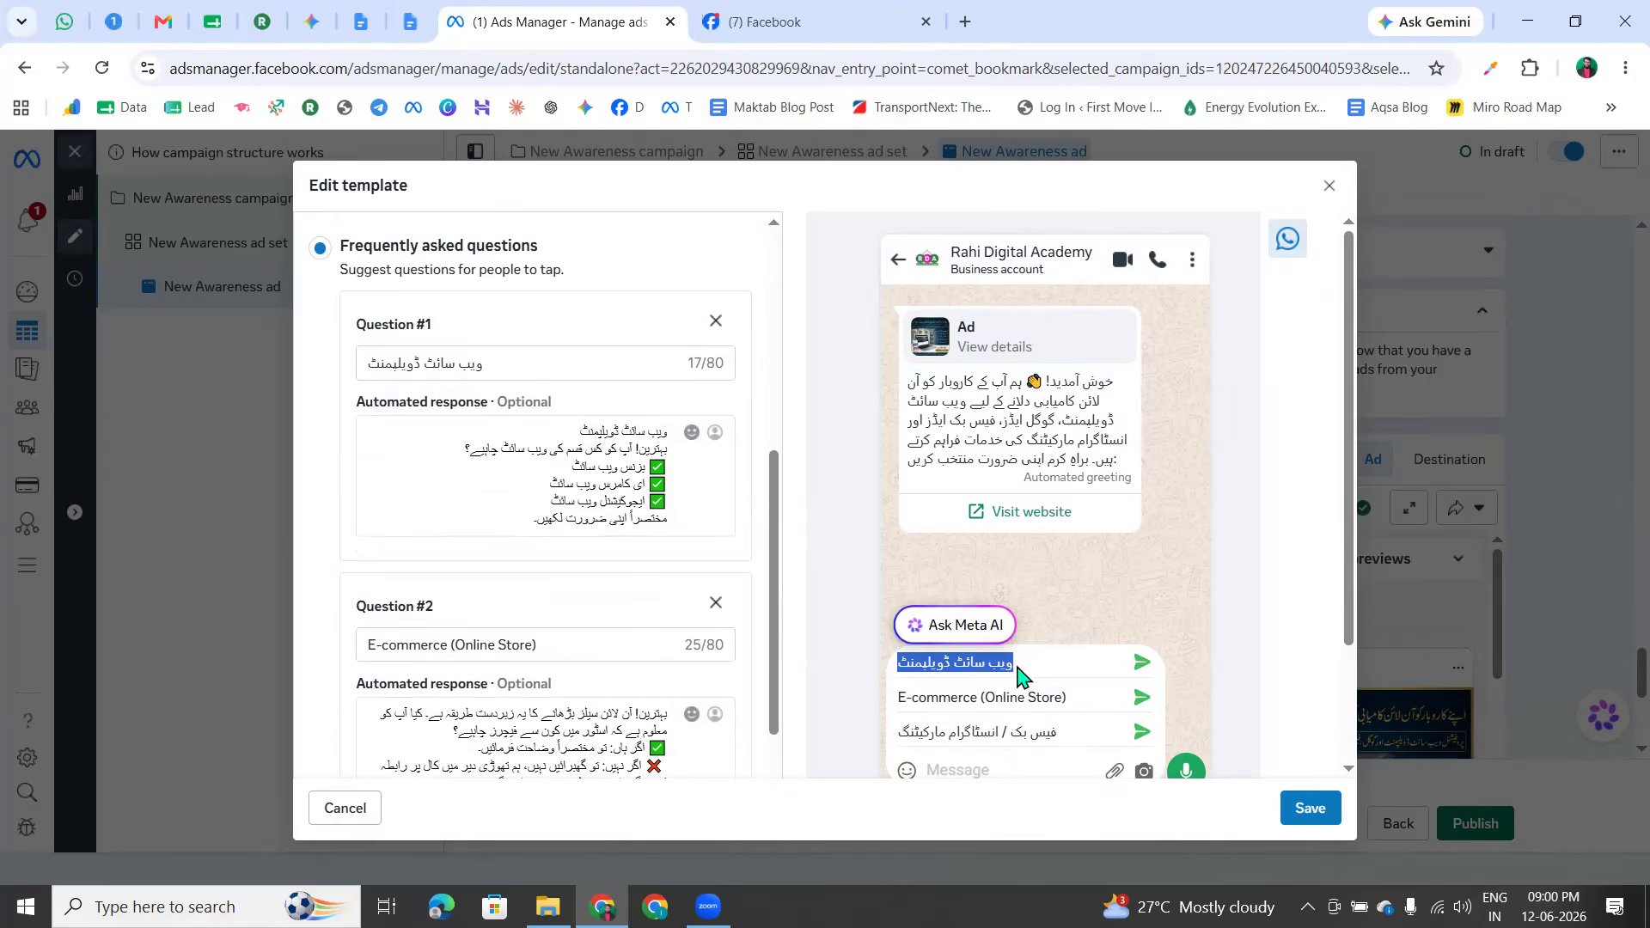
triple_click(478, 362)
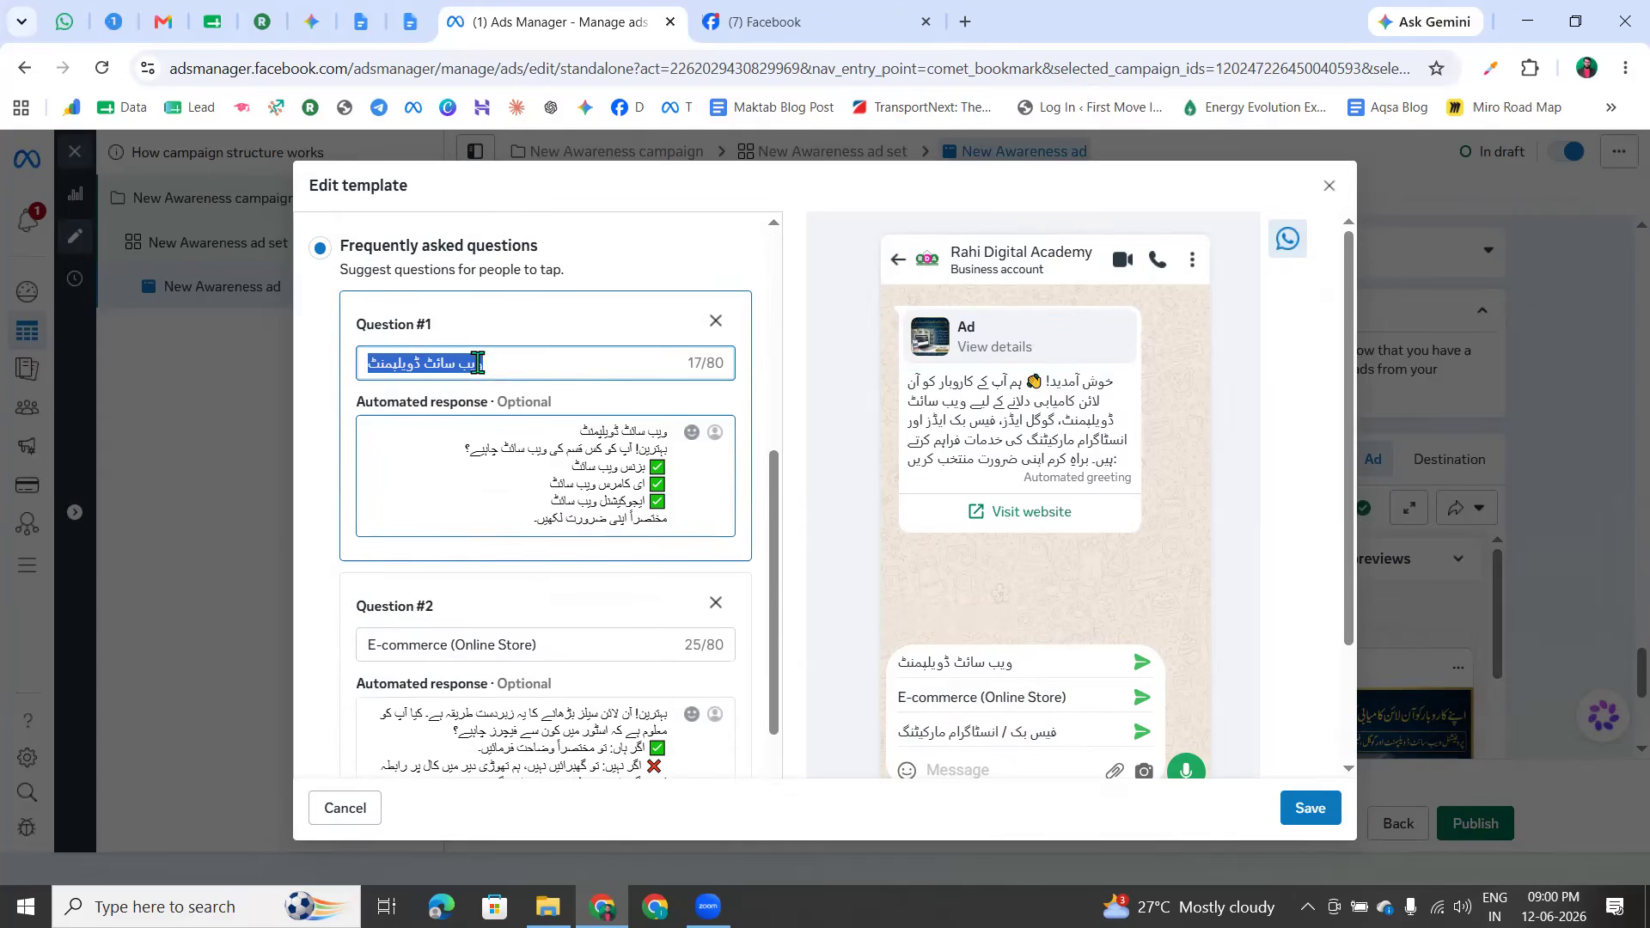
left_click(501, 487)
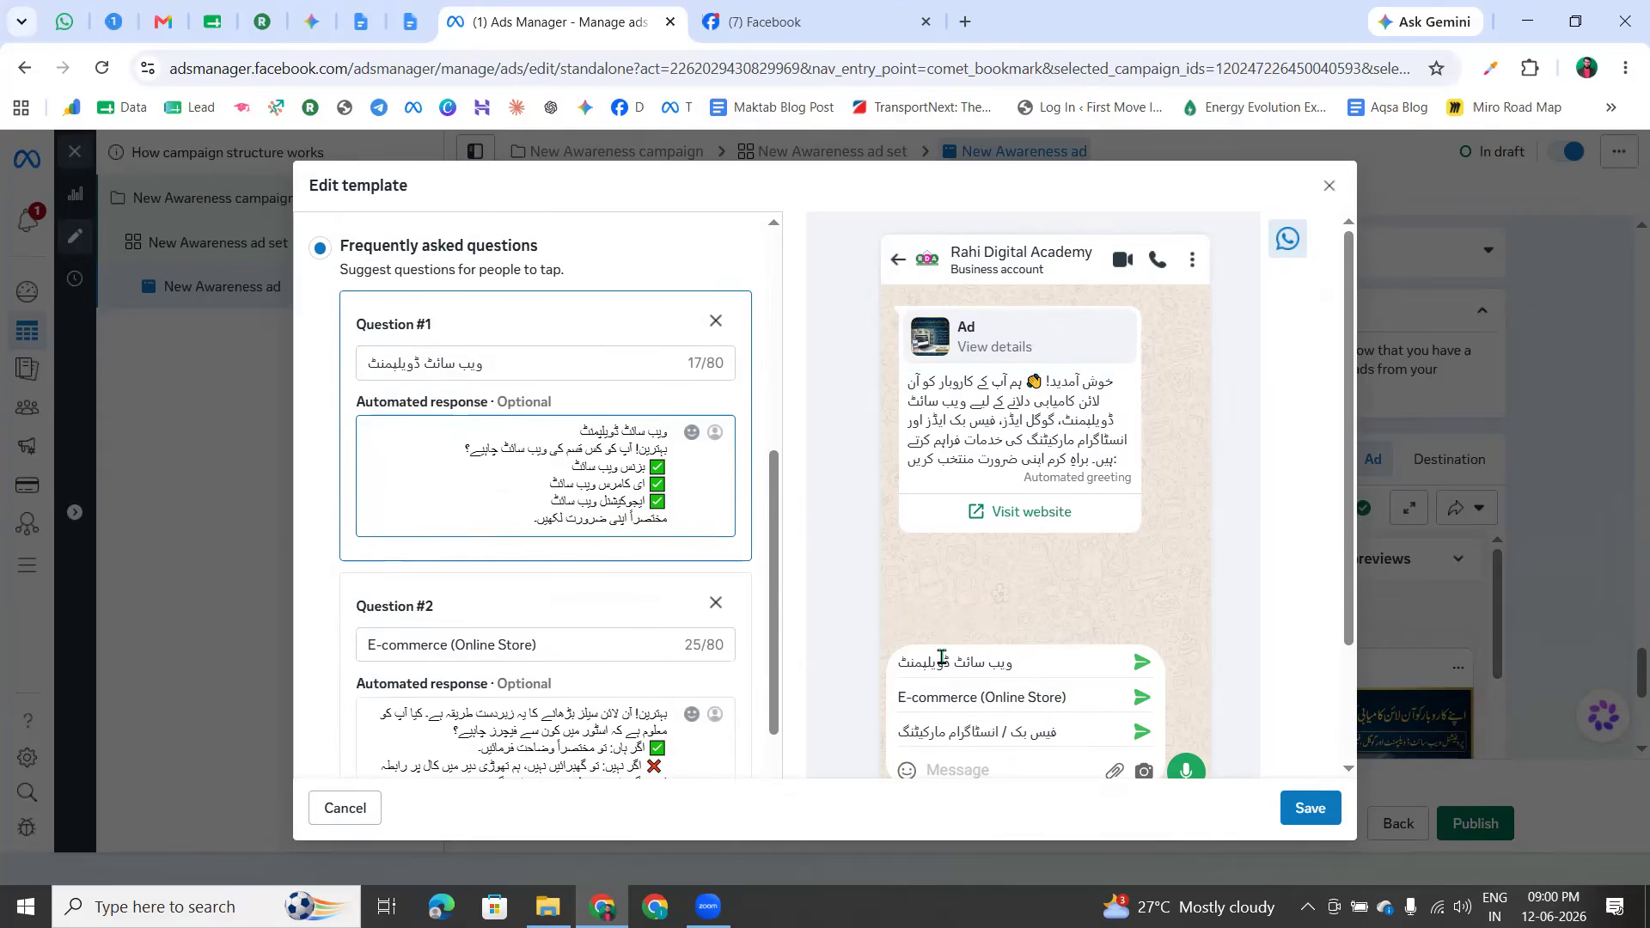
triple_click(577, 446)
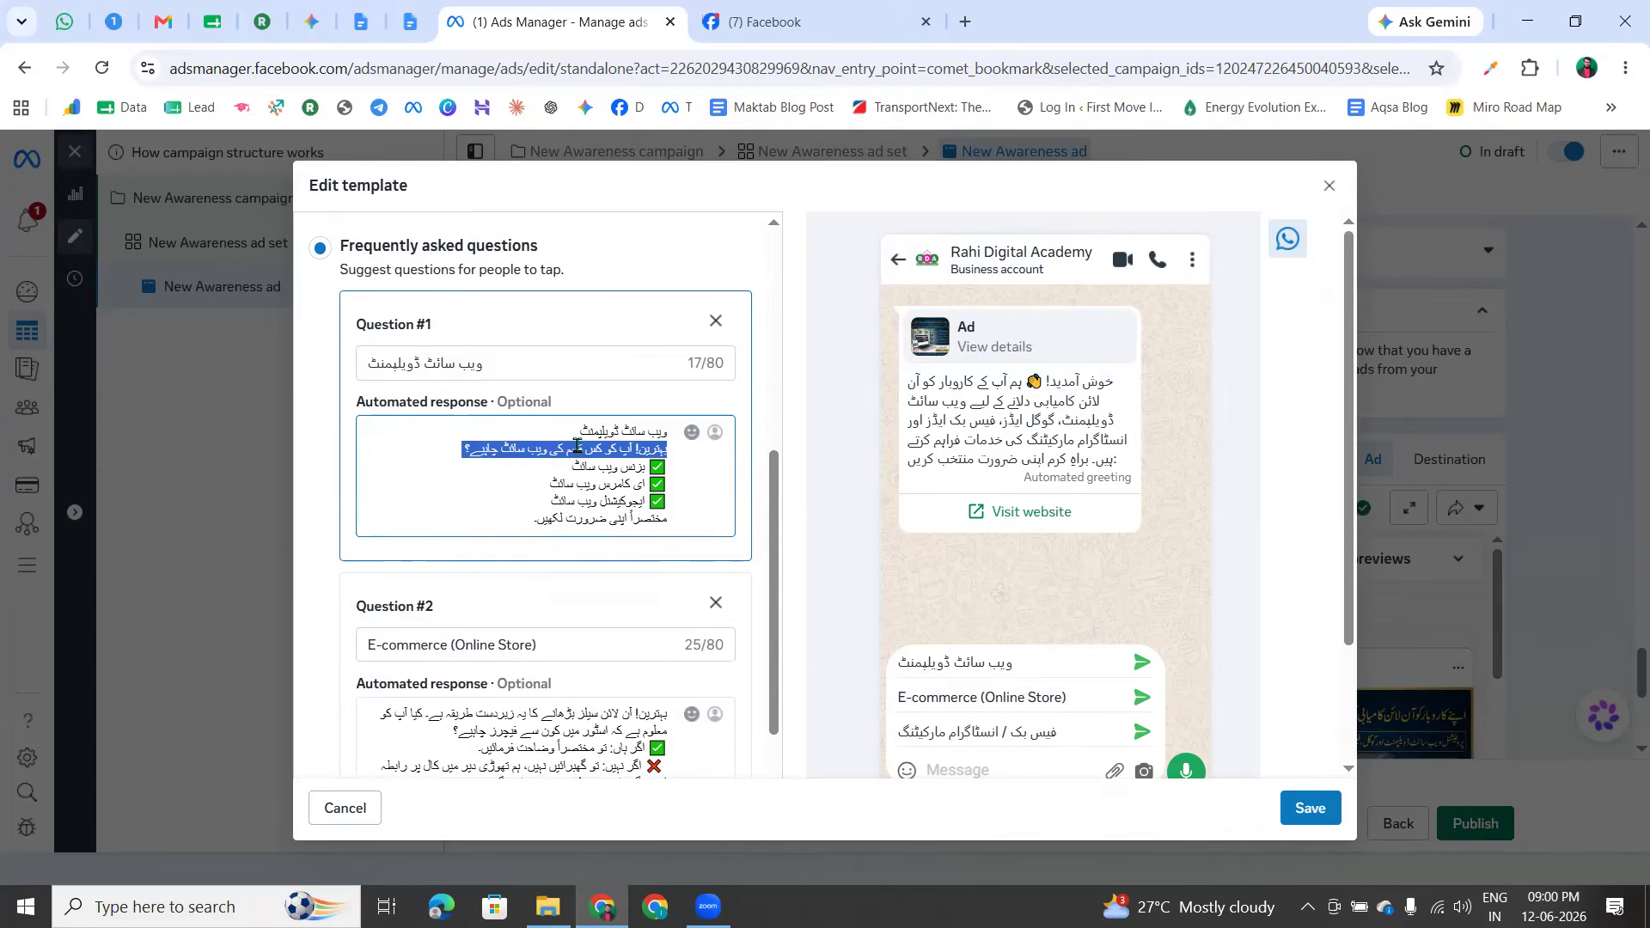
triple_click(578, 502)
left_click(575, 519)
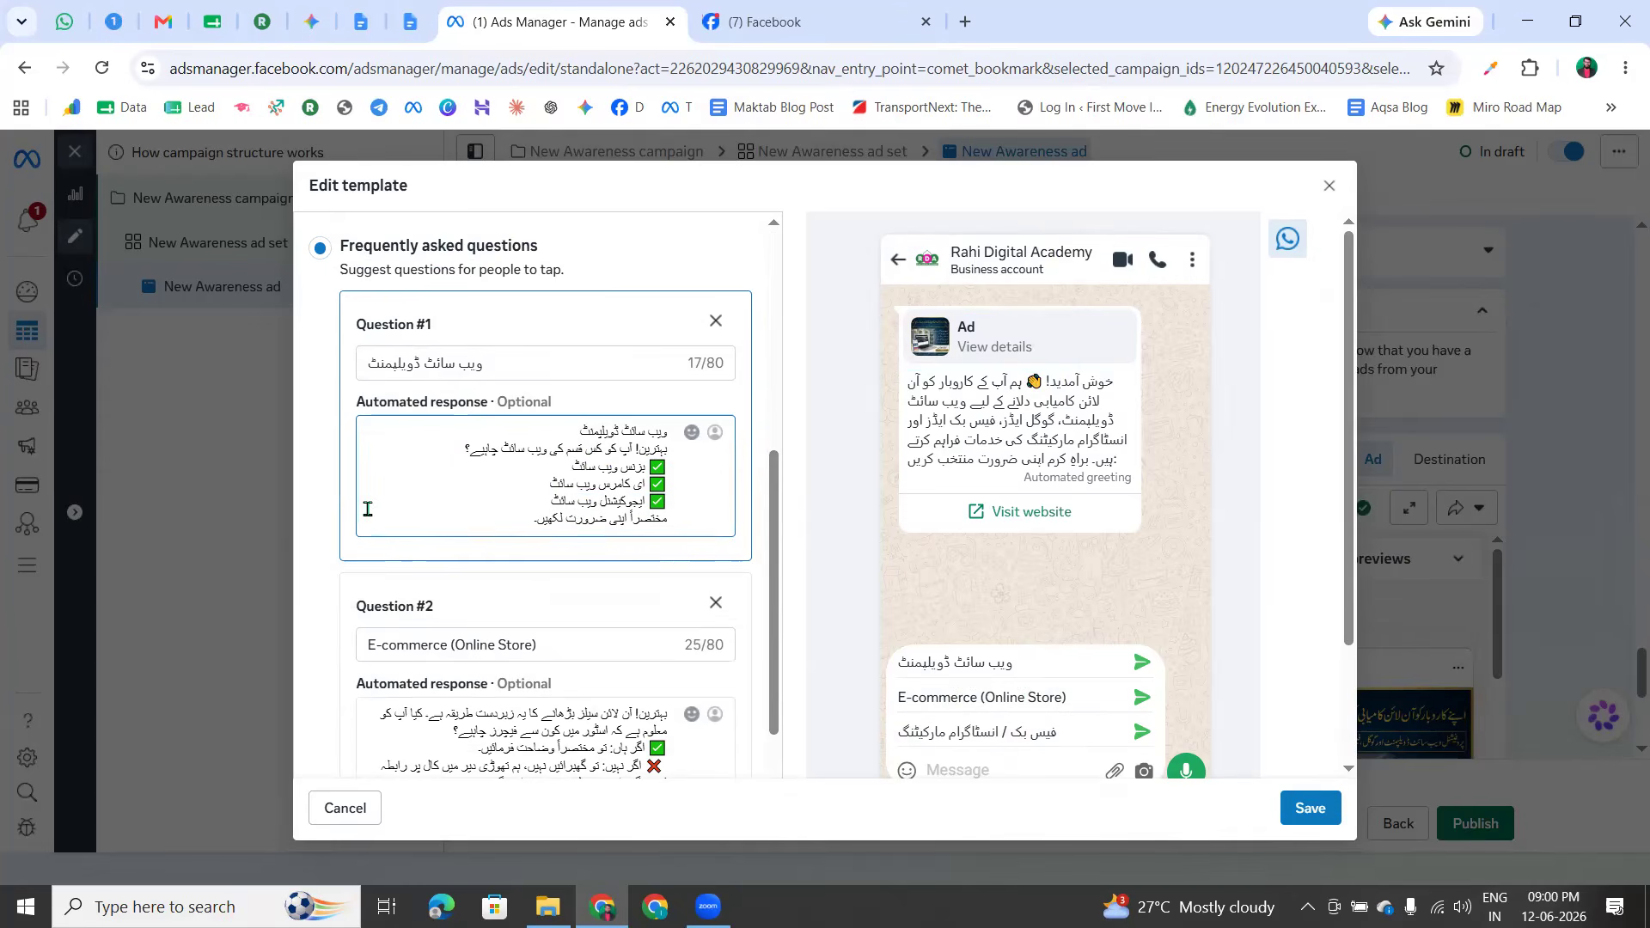
left_click(299, 540)
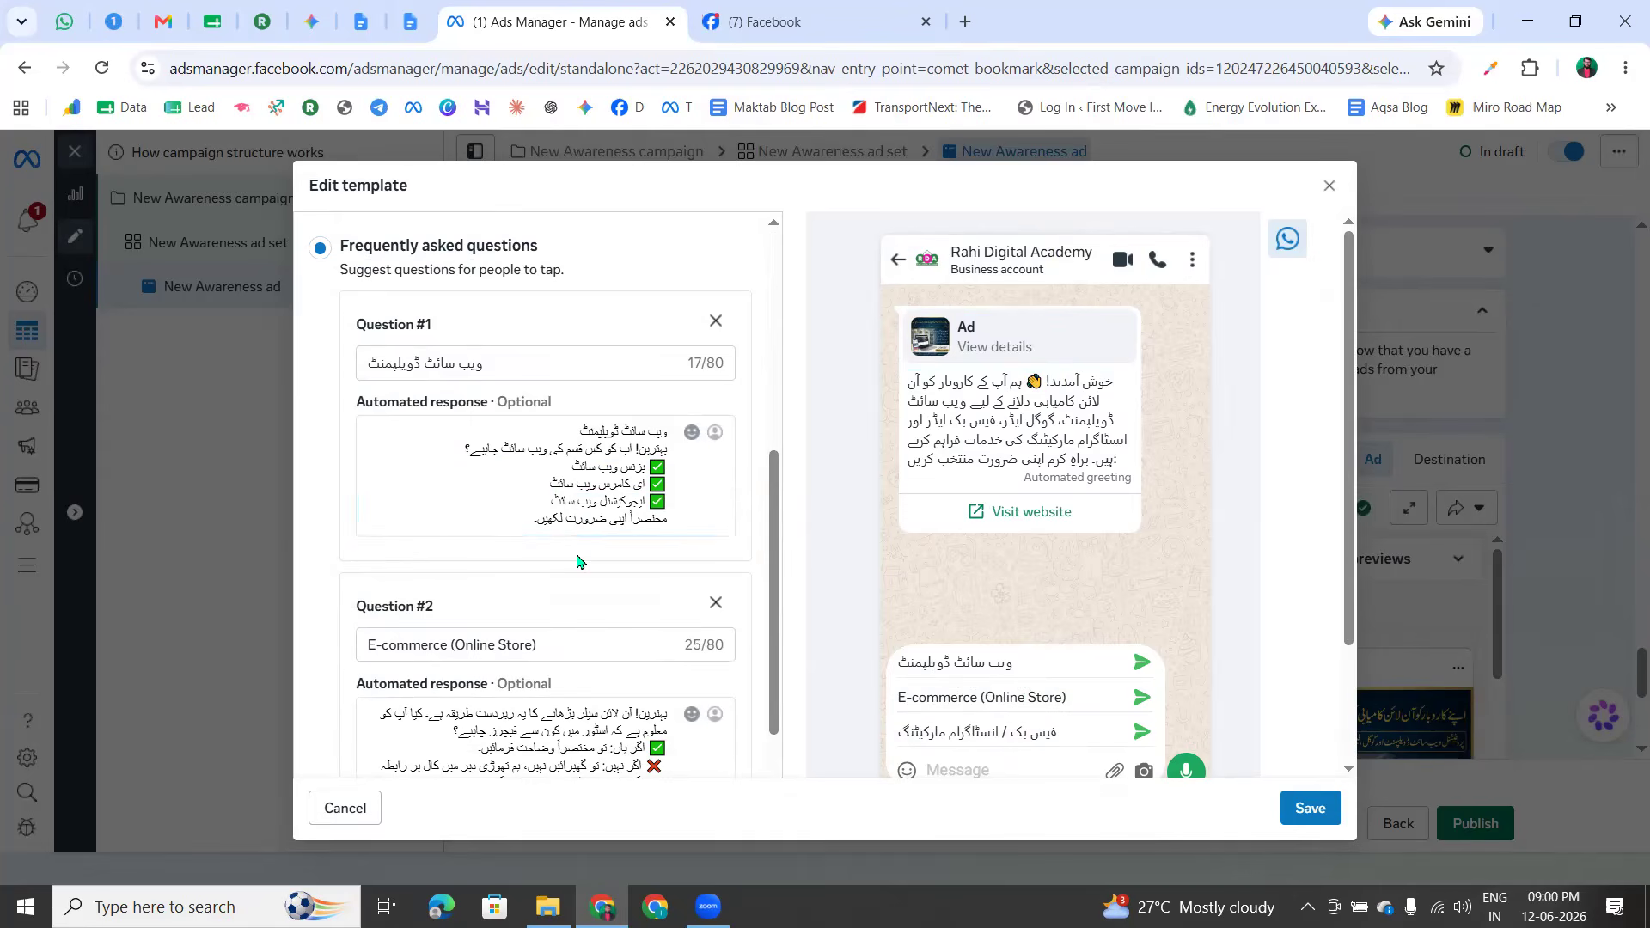
Review the second and third questions with their automated responses, and close the template editor without saving
scroll(610, 685, "down", 3)
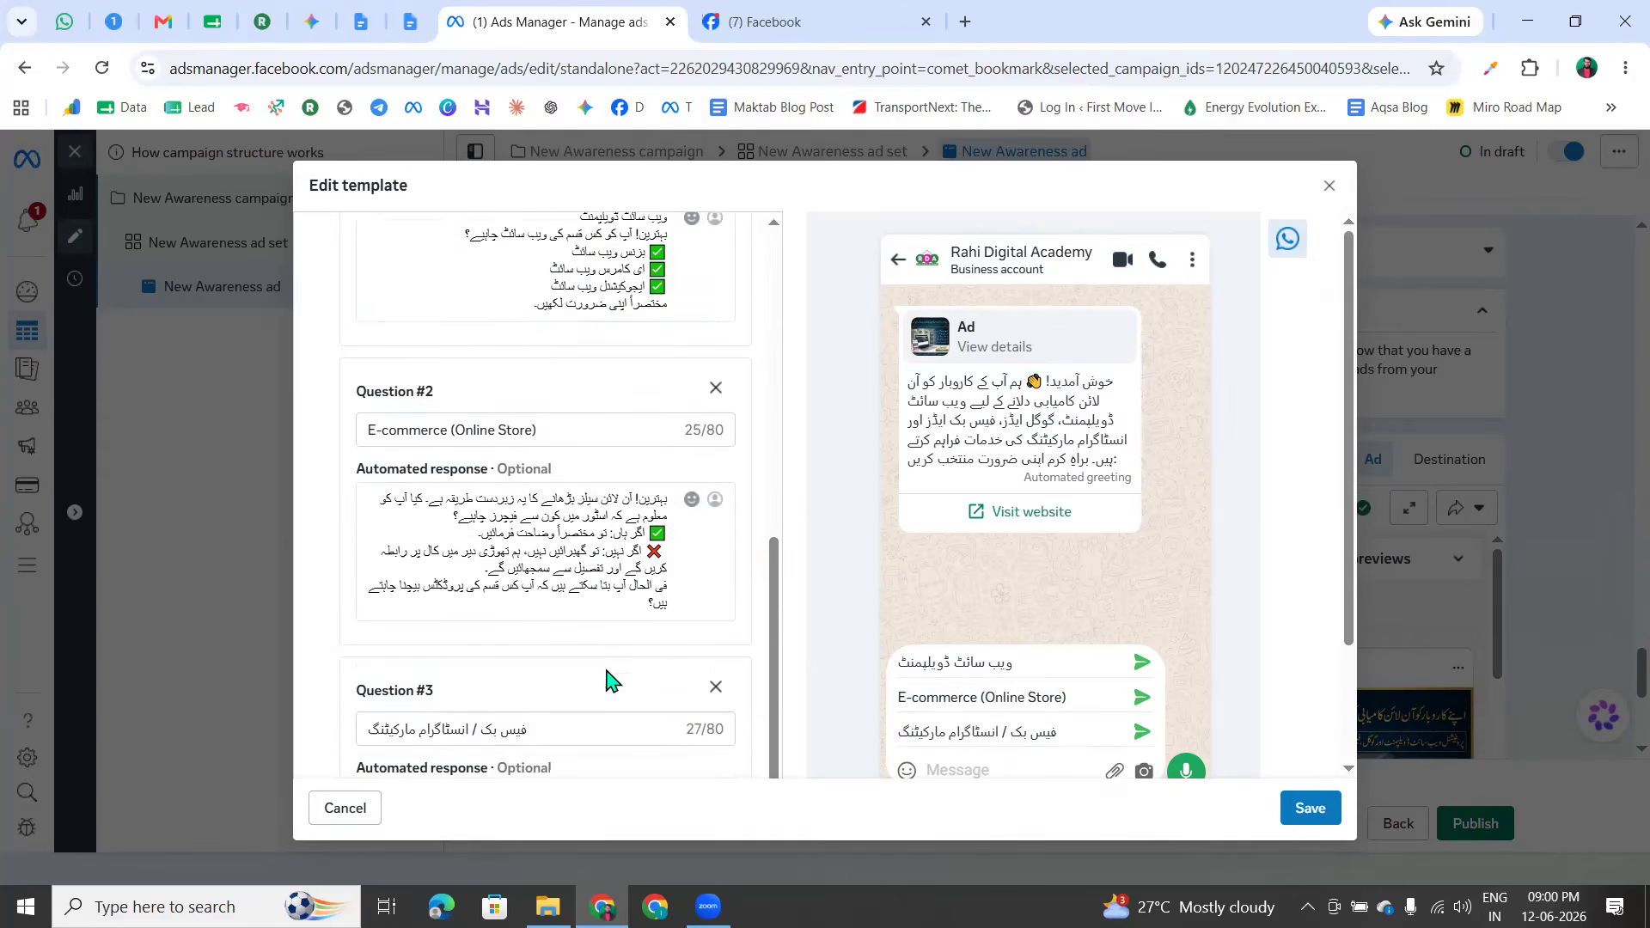
scroll(609, 666, "down", 2)
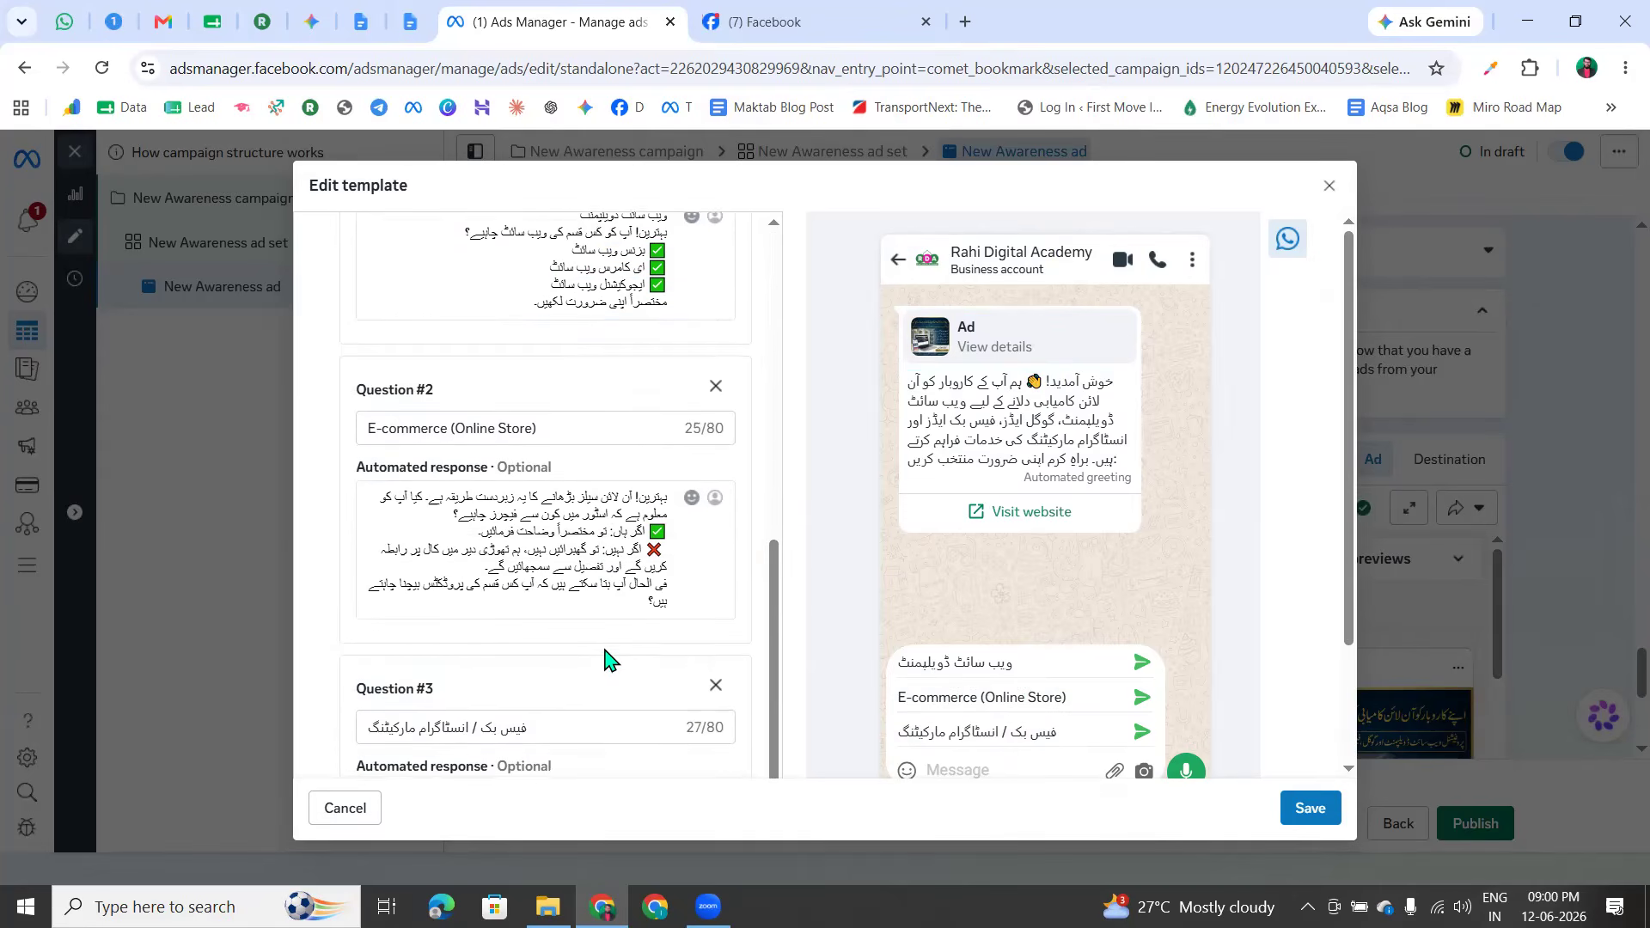
scroll(611, 710, "down", 1)
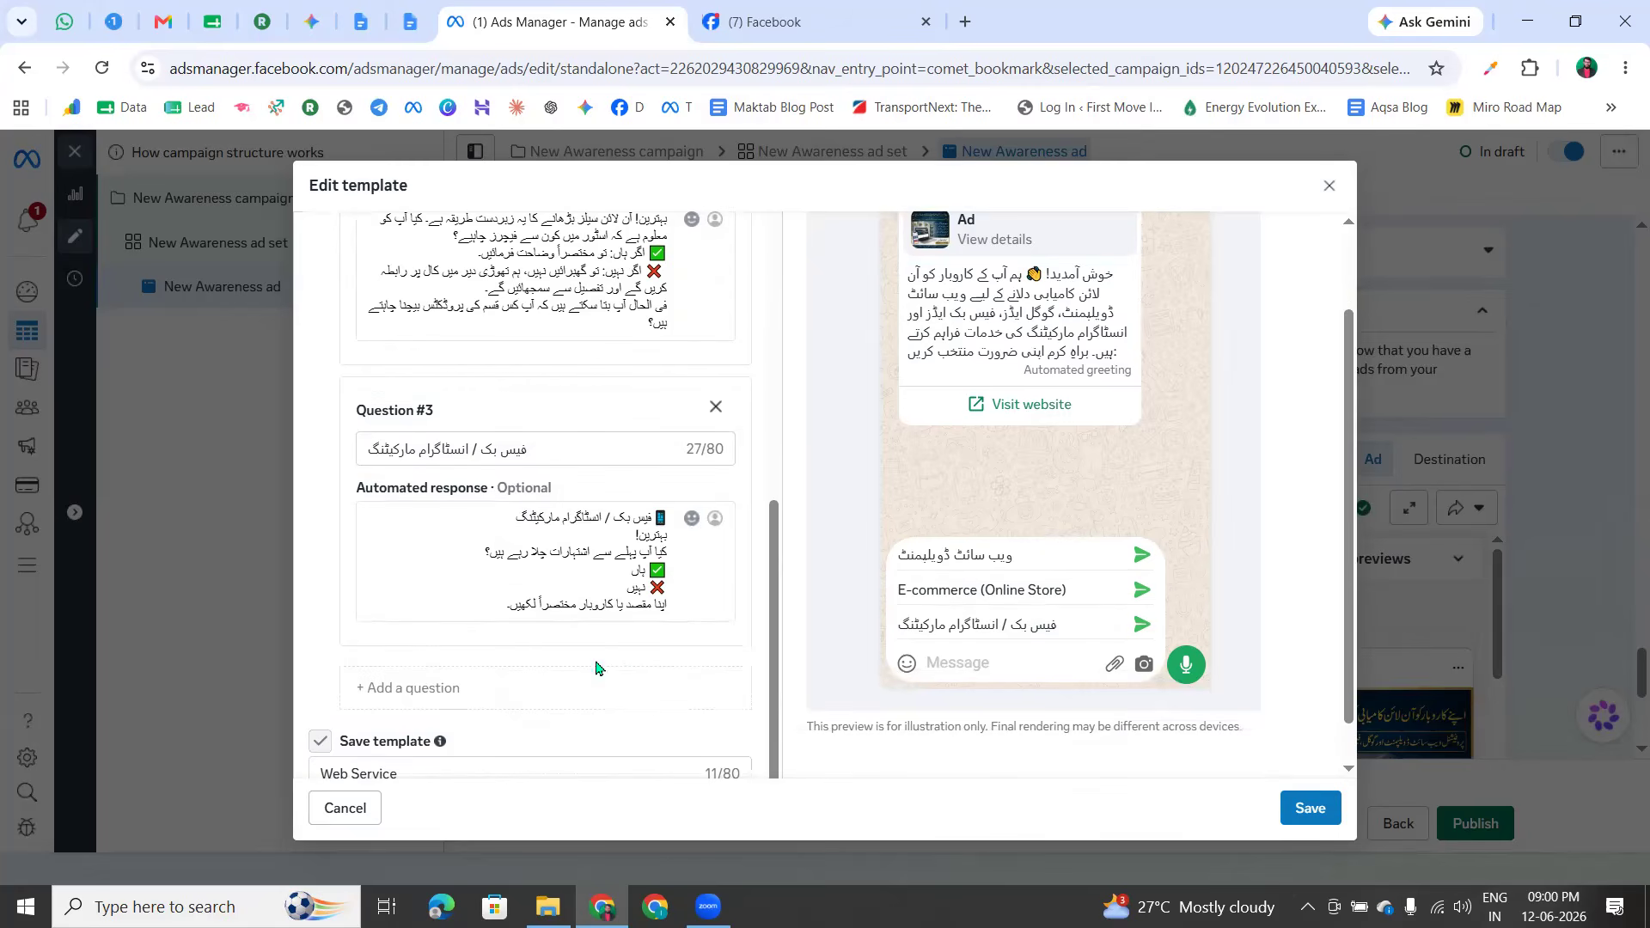
scroll(593, 662, "up", 10)
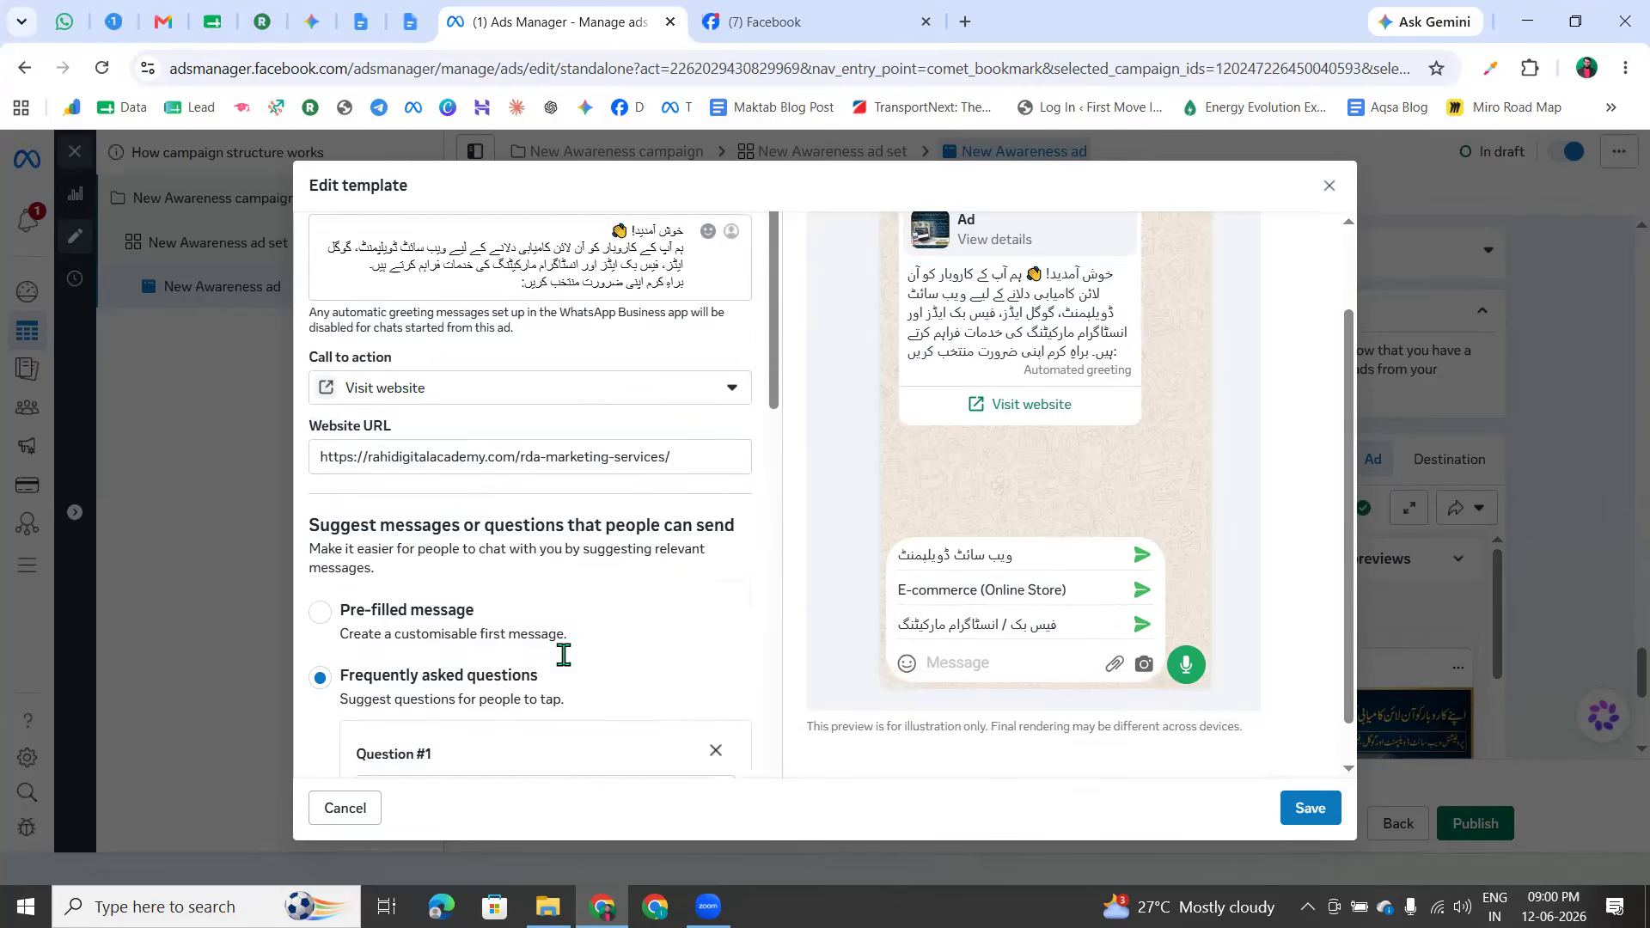
left_click(1330, 186)
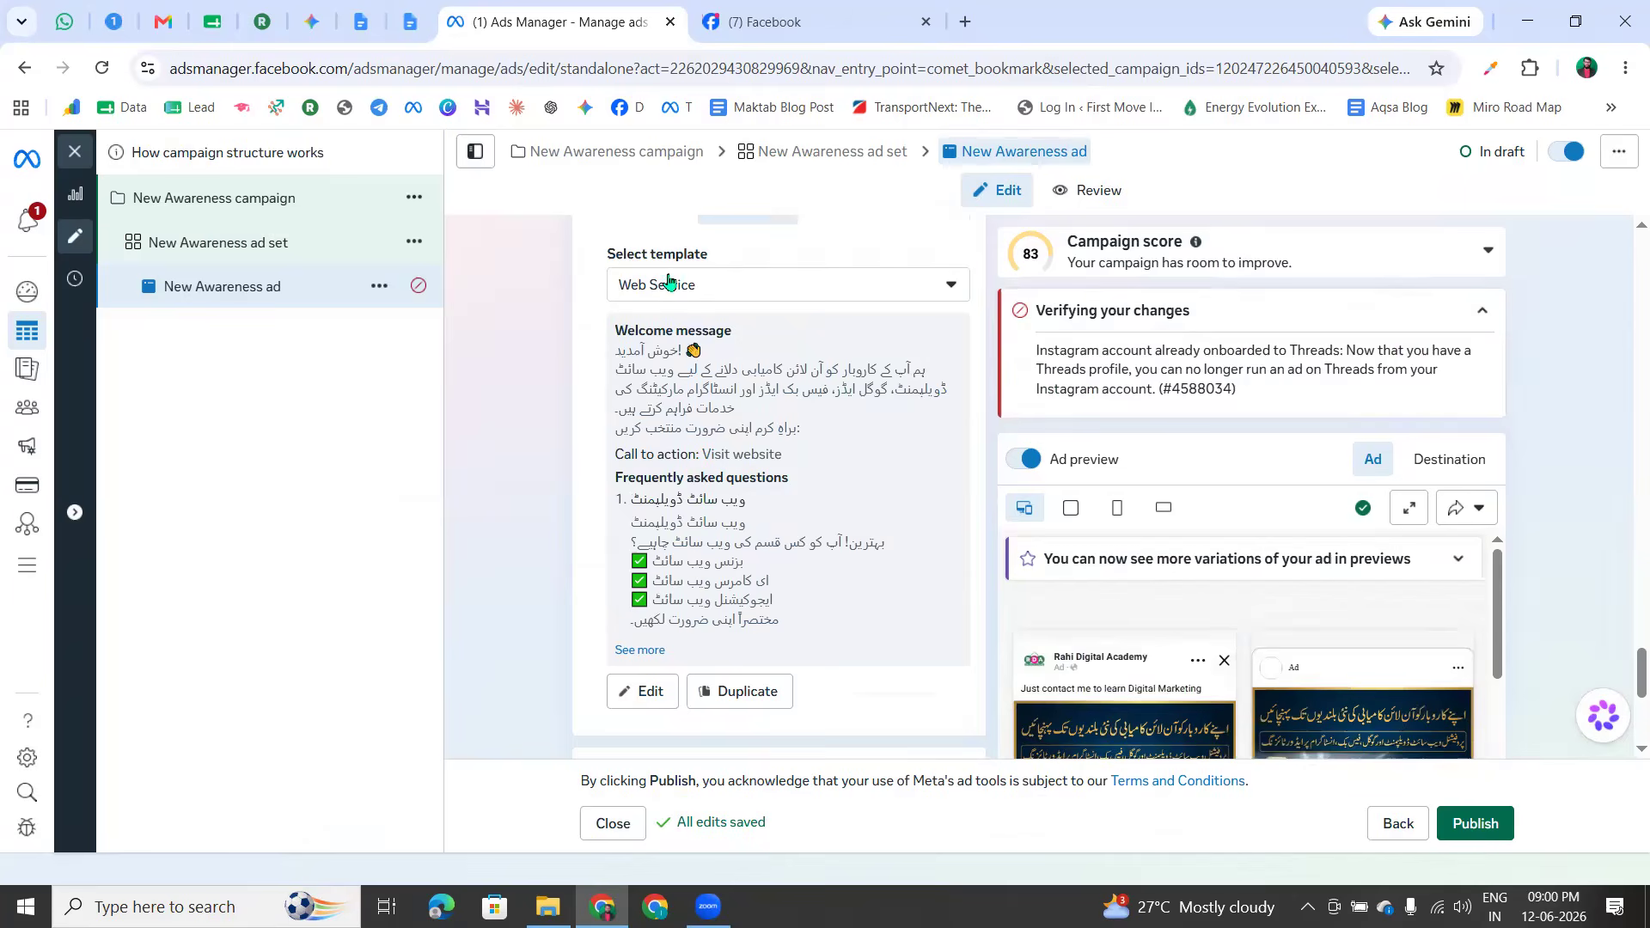
Review the ad's message template setting and the conversion event and URL parameter options in the Tracking section
scroll(669, 279, "up", 4)
left_click_drag(618, 432, 745, 433)
left_click(747, 434)
scroll(747, 434, "down", 5)
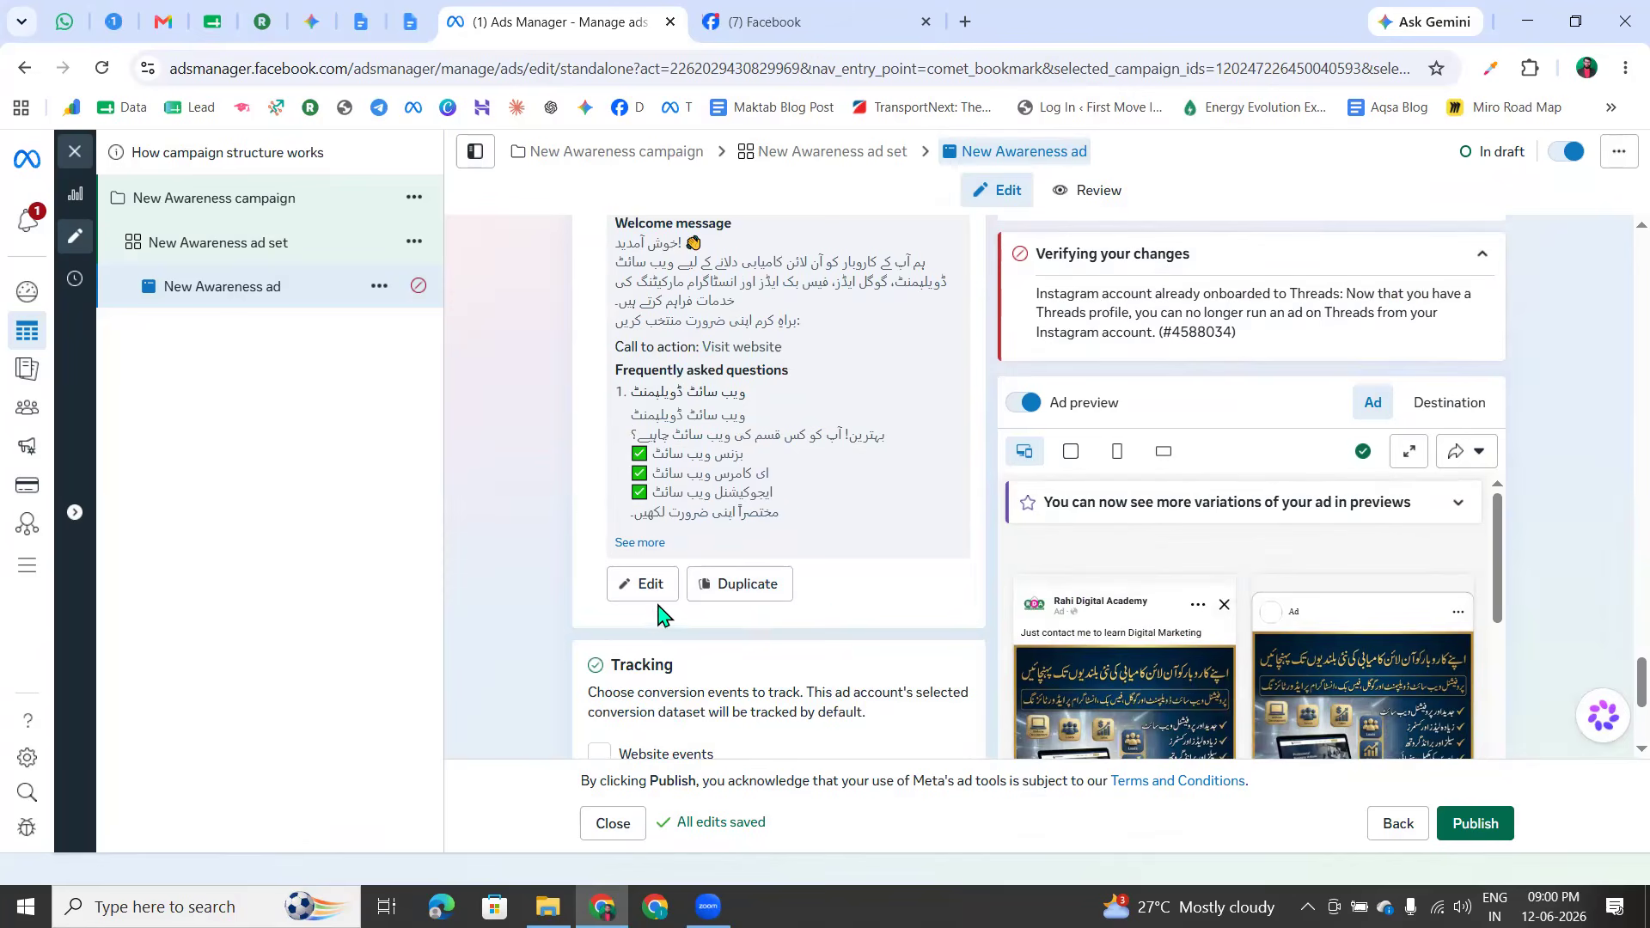
scroll(813, 602, "down", 4)
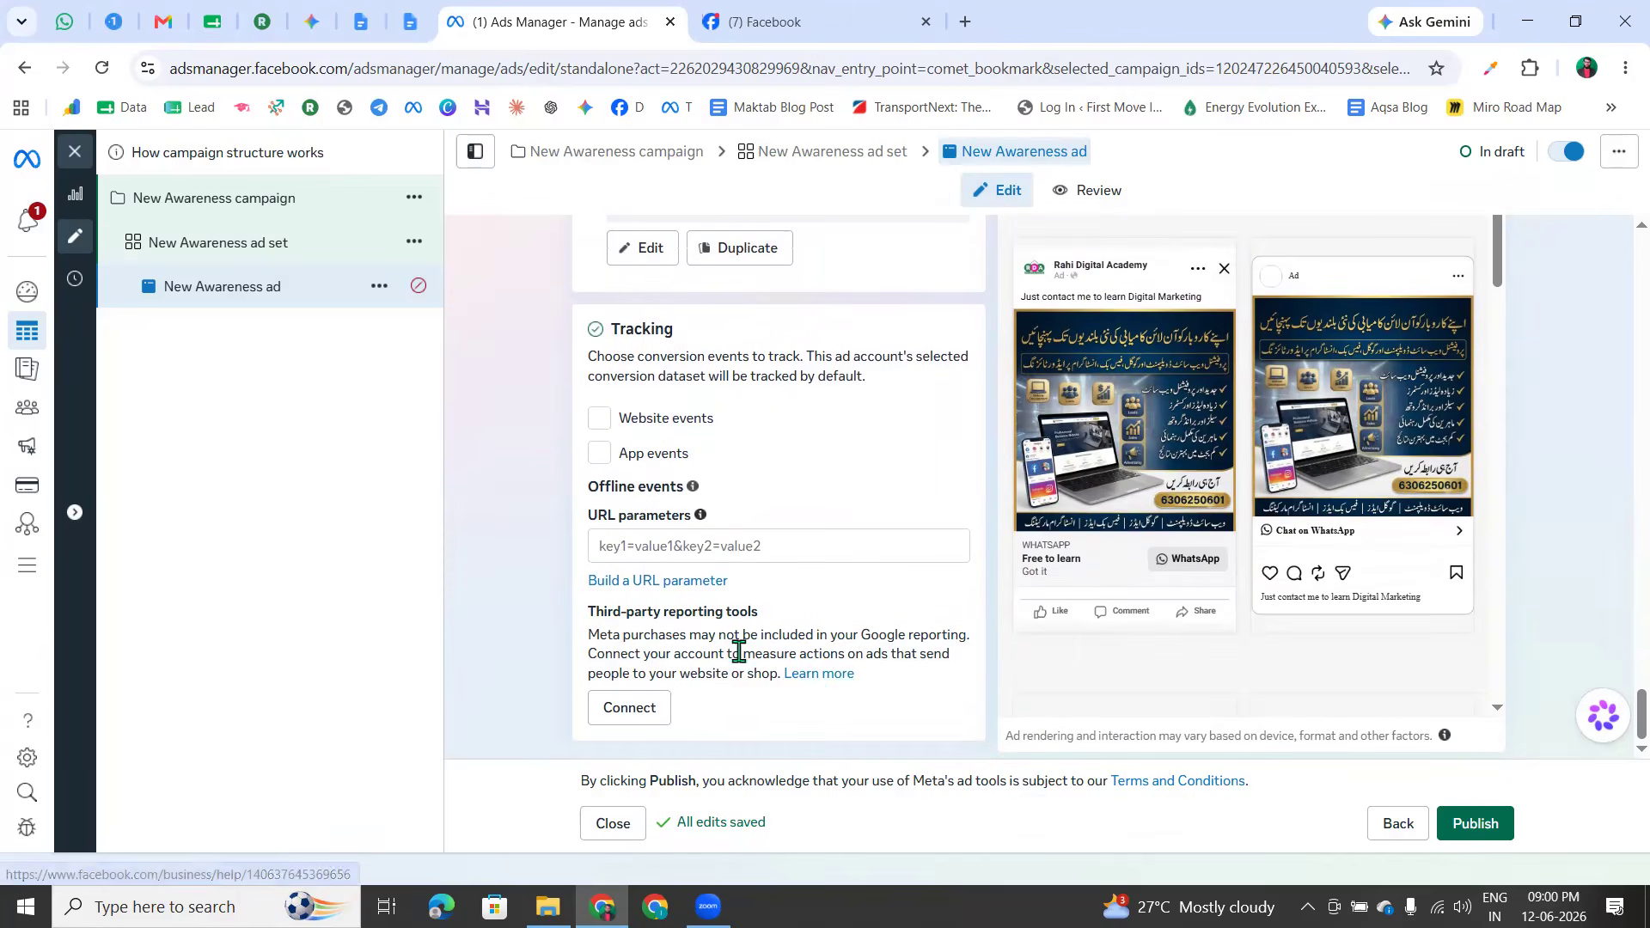
mouse_move(662, 487)
left_click_drag(612, 332, 778, 332)
left_click(778, 331)
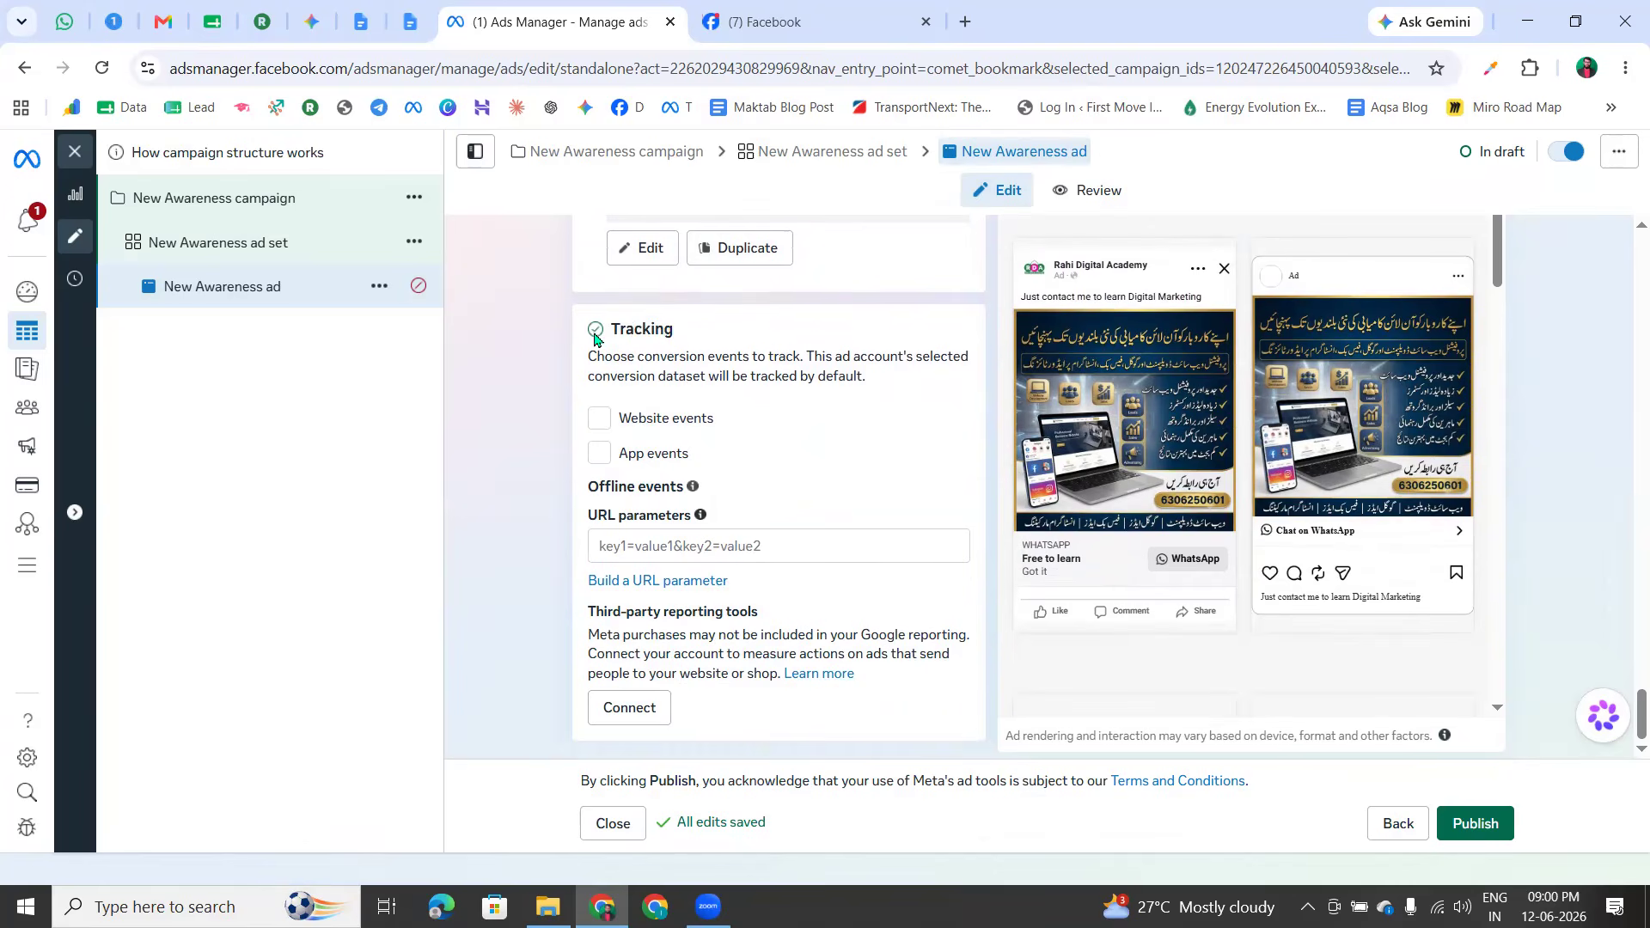
left_click_drag(617, 331, 839, 341)
left_click(806, 327)
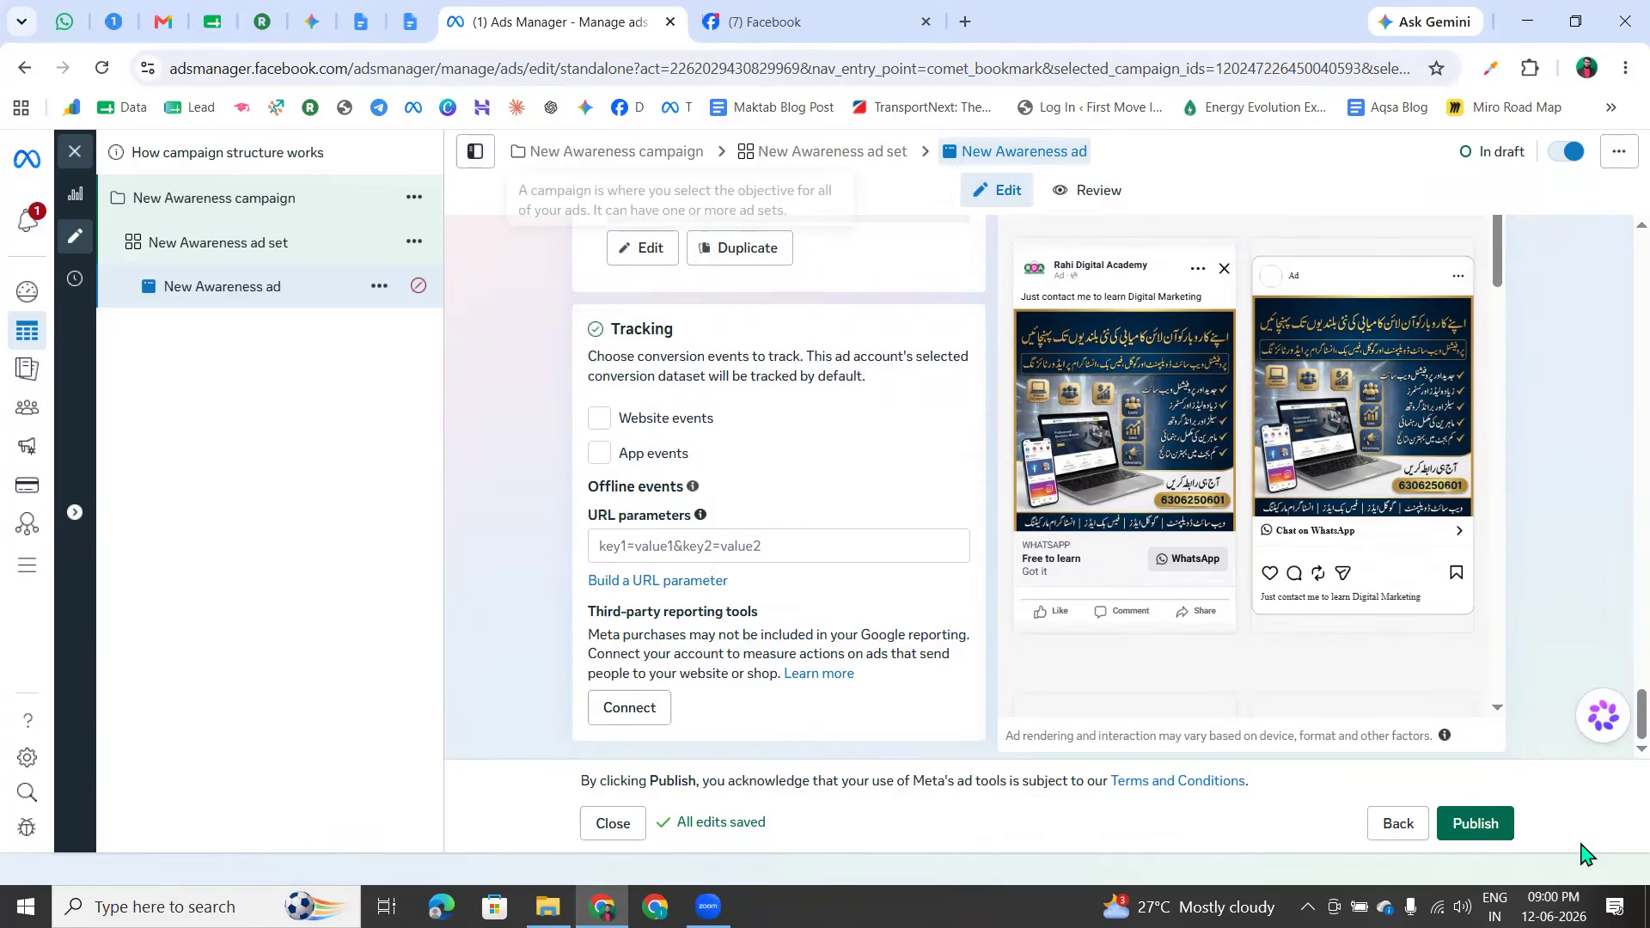
left_click_drag(1447, 760, 1448, 756)
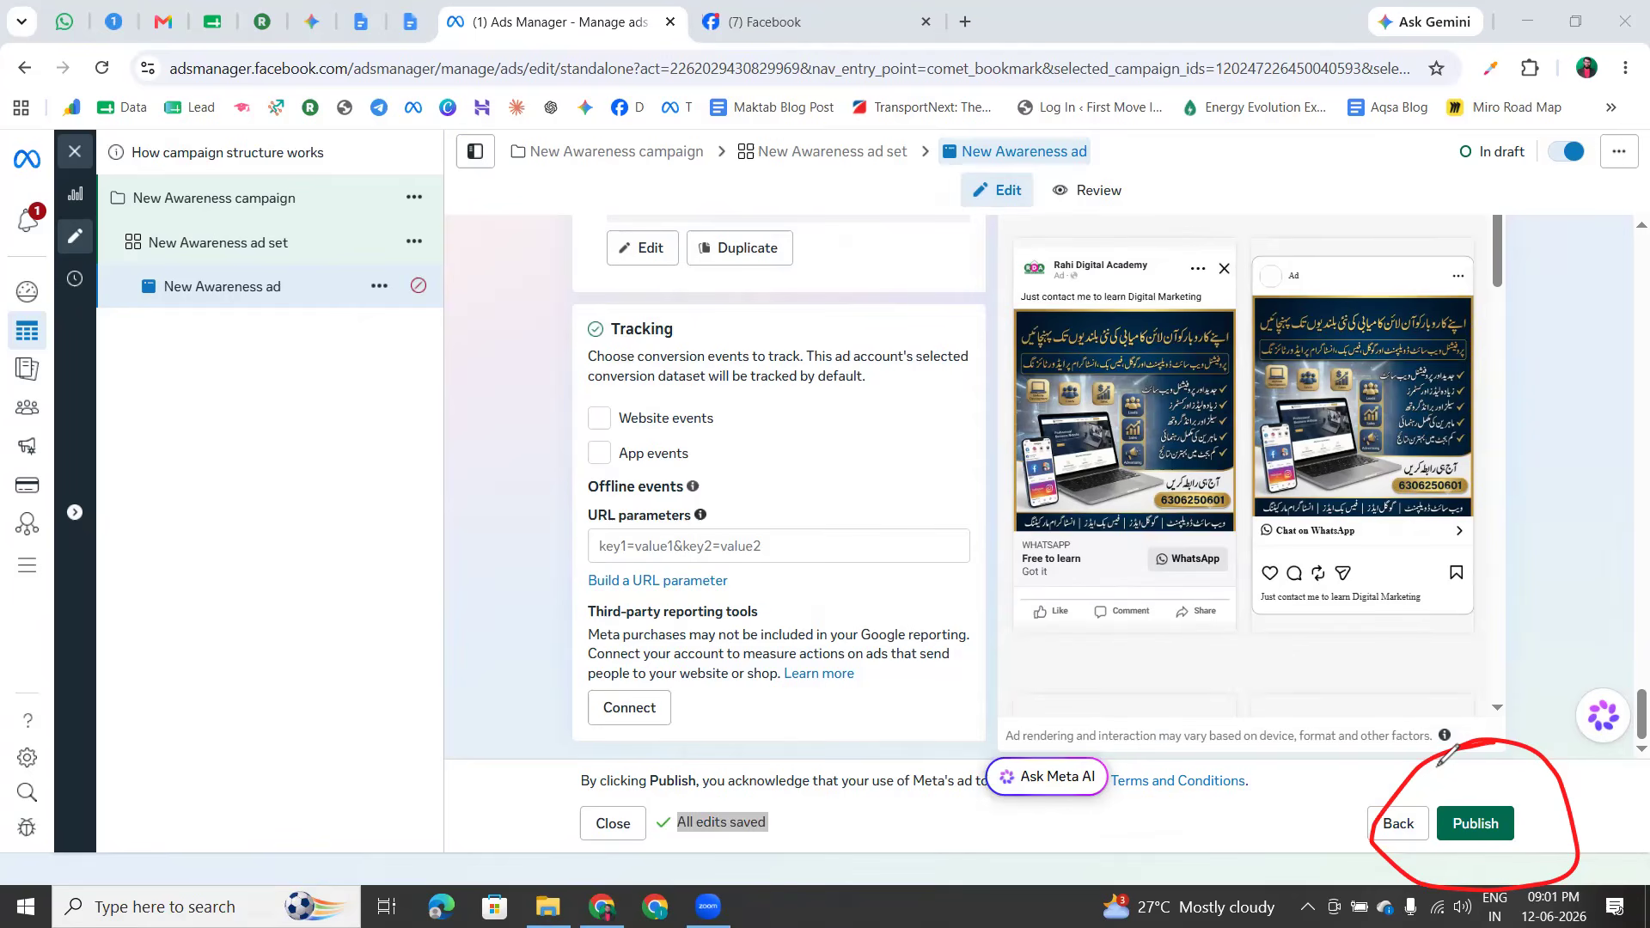
mouse_move(1448, 756)
left_mouse_down()
mouse_move(1481, 774)
mouse_move(1482, 744)
mouse_move(1474, 851)
mouse_move(1464, 820)
mouse_move(1341, 774)
mouse_move(1555, 720)
mouse_move(1217, 889)
left_mouse_up()
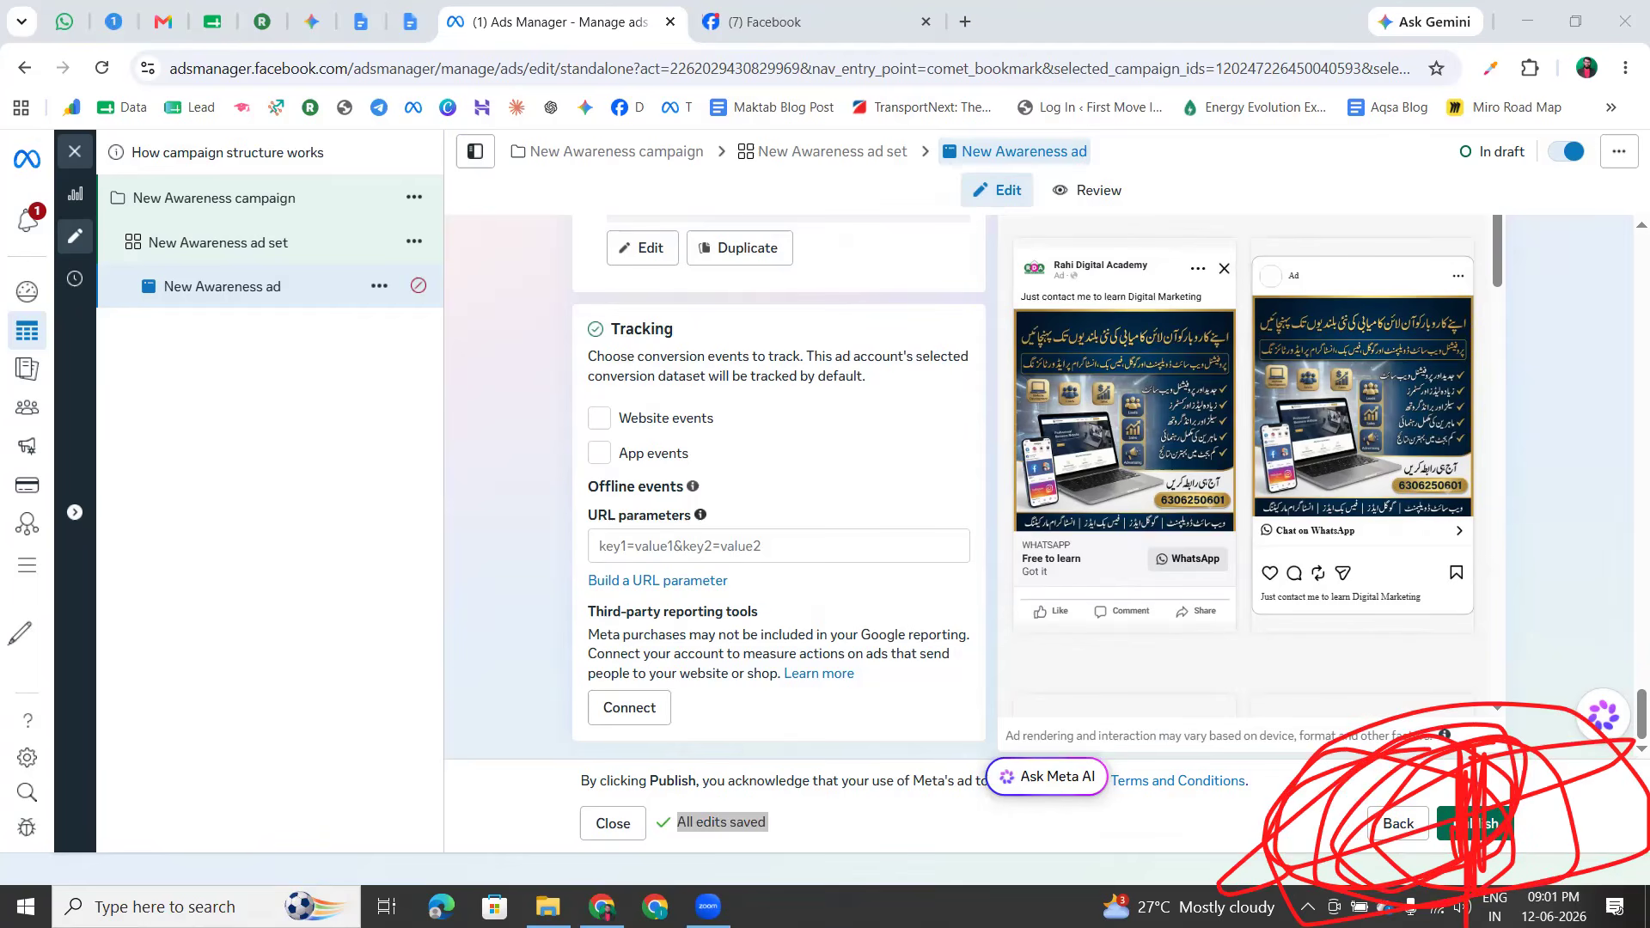
mouse_move(1355, 781)
left_mouse_down()
mouse_move(1437, 772)
mouse_move(1427, 799)
mouse_move(1369, 807)
left_mouse_up()
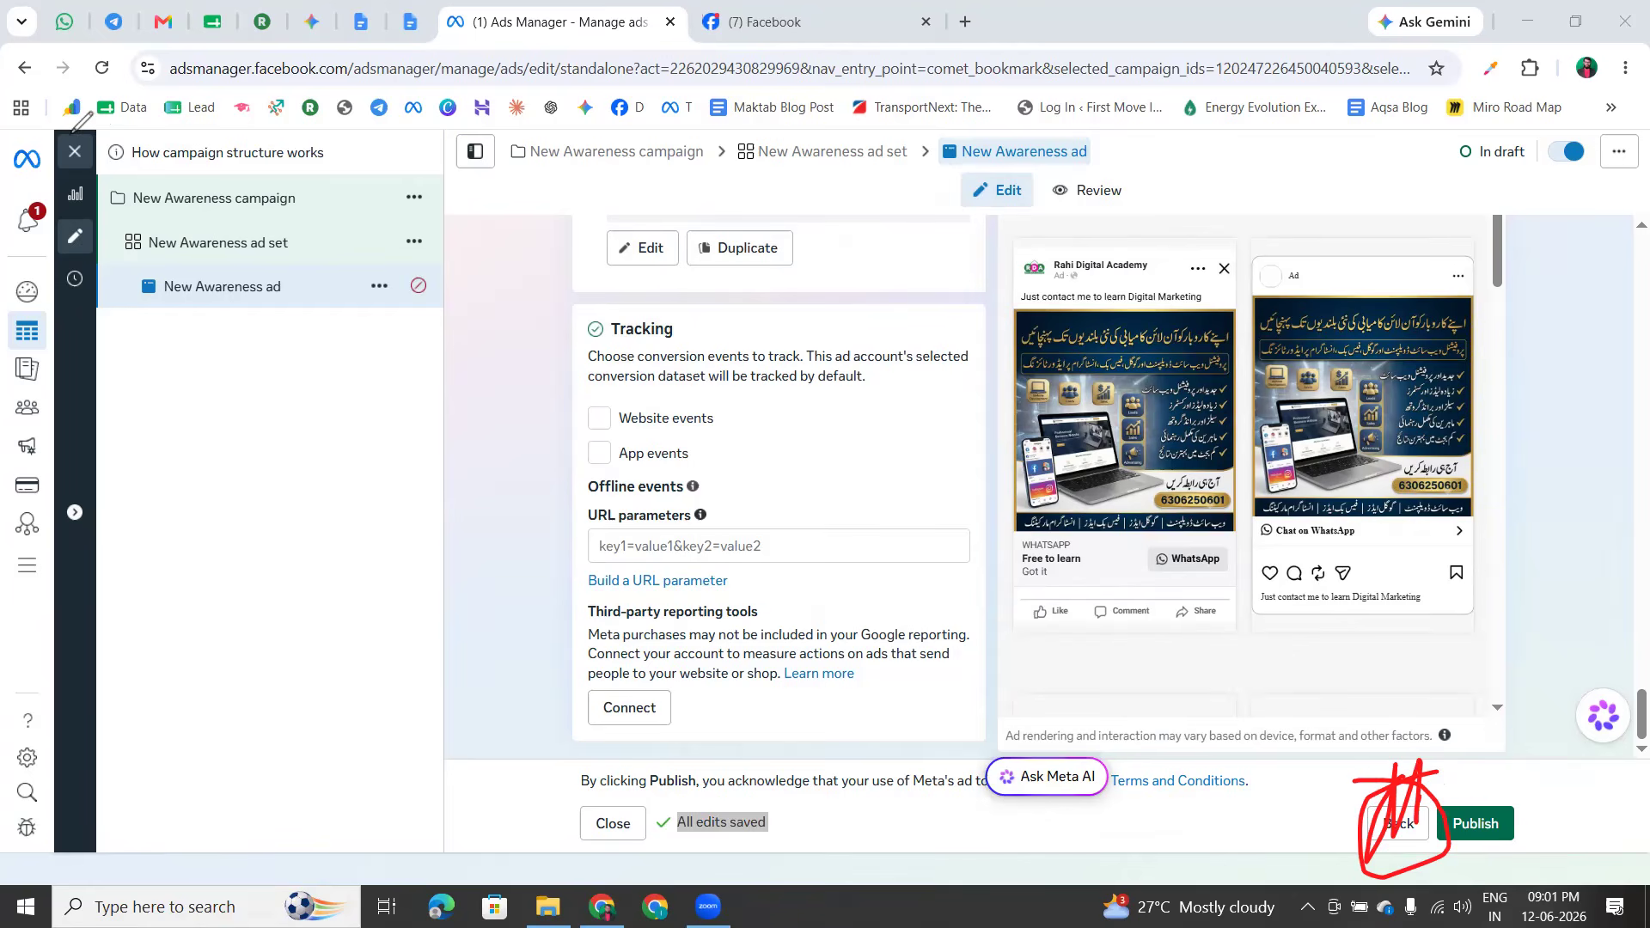
mouse_move(50, 186)
left_mouse_down()
mouse_move(107, 171)
mouse_move(79, 150)
left_mouse_up()
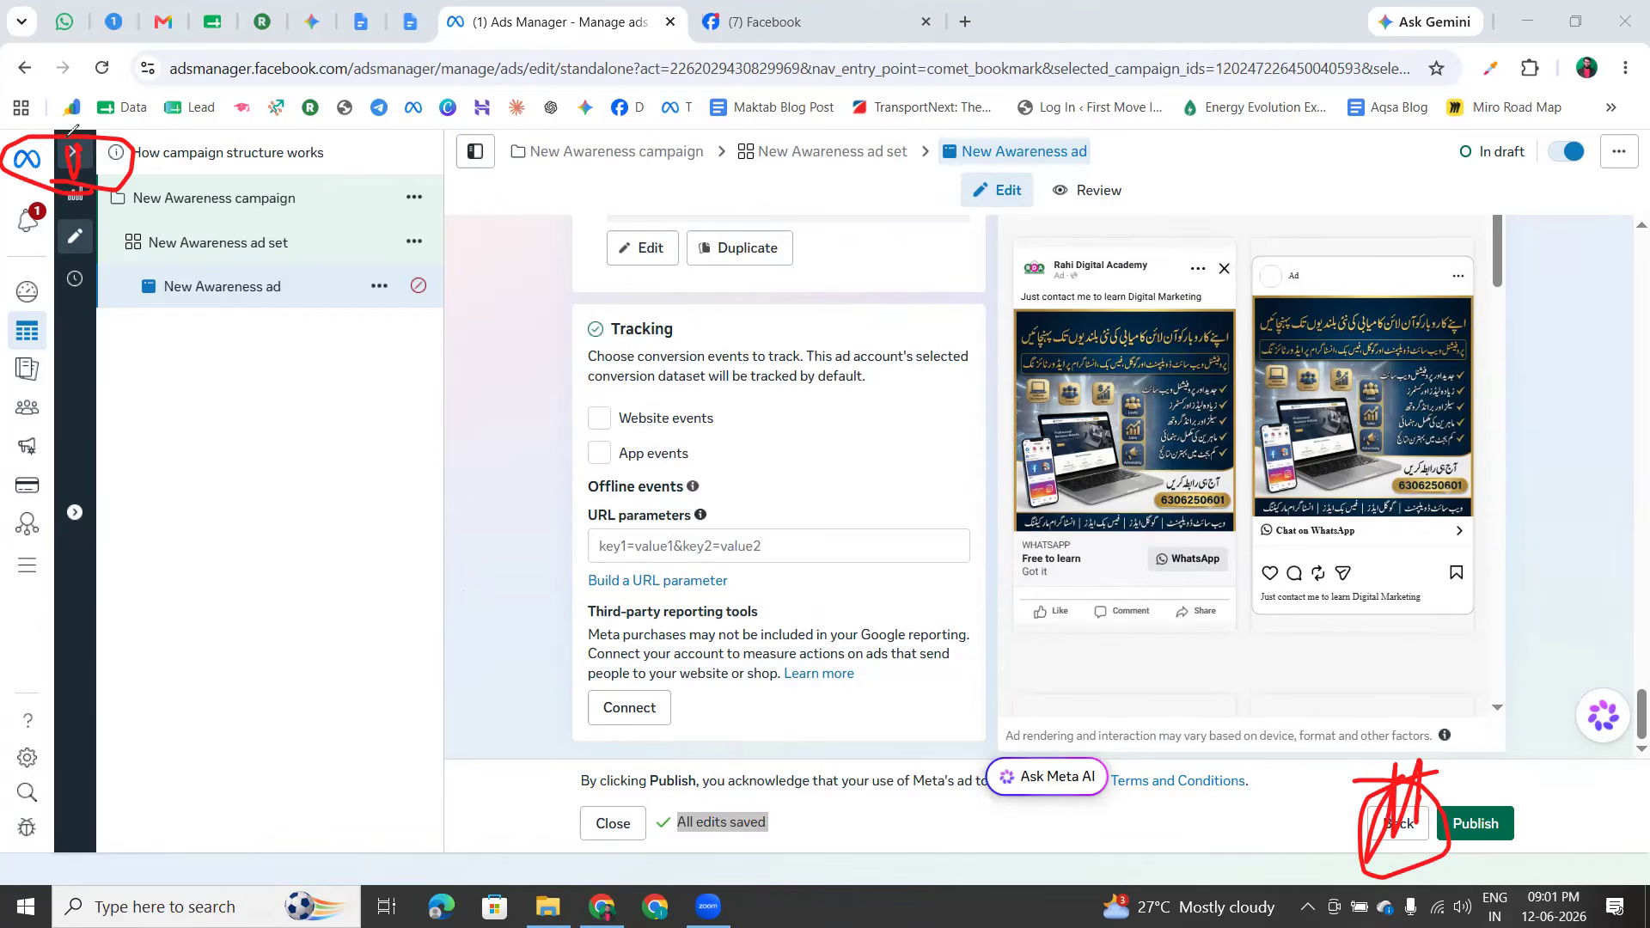
mouse_move(62, 157)
left_mouse_down()
mouse_move(74, 130)
mouse_move(64, 157)
mouse_move(156, 183)
mouse_move(196, 175)
left_mouse_up()
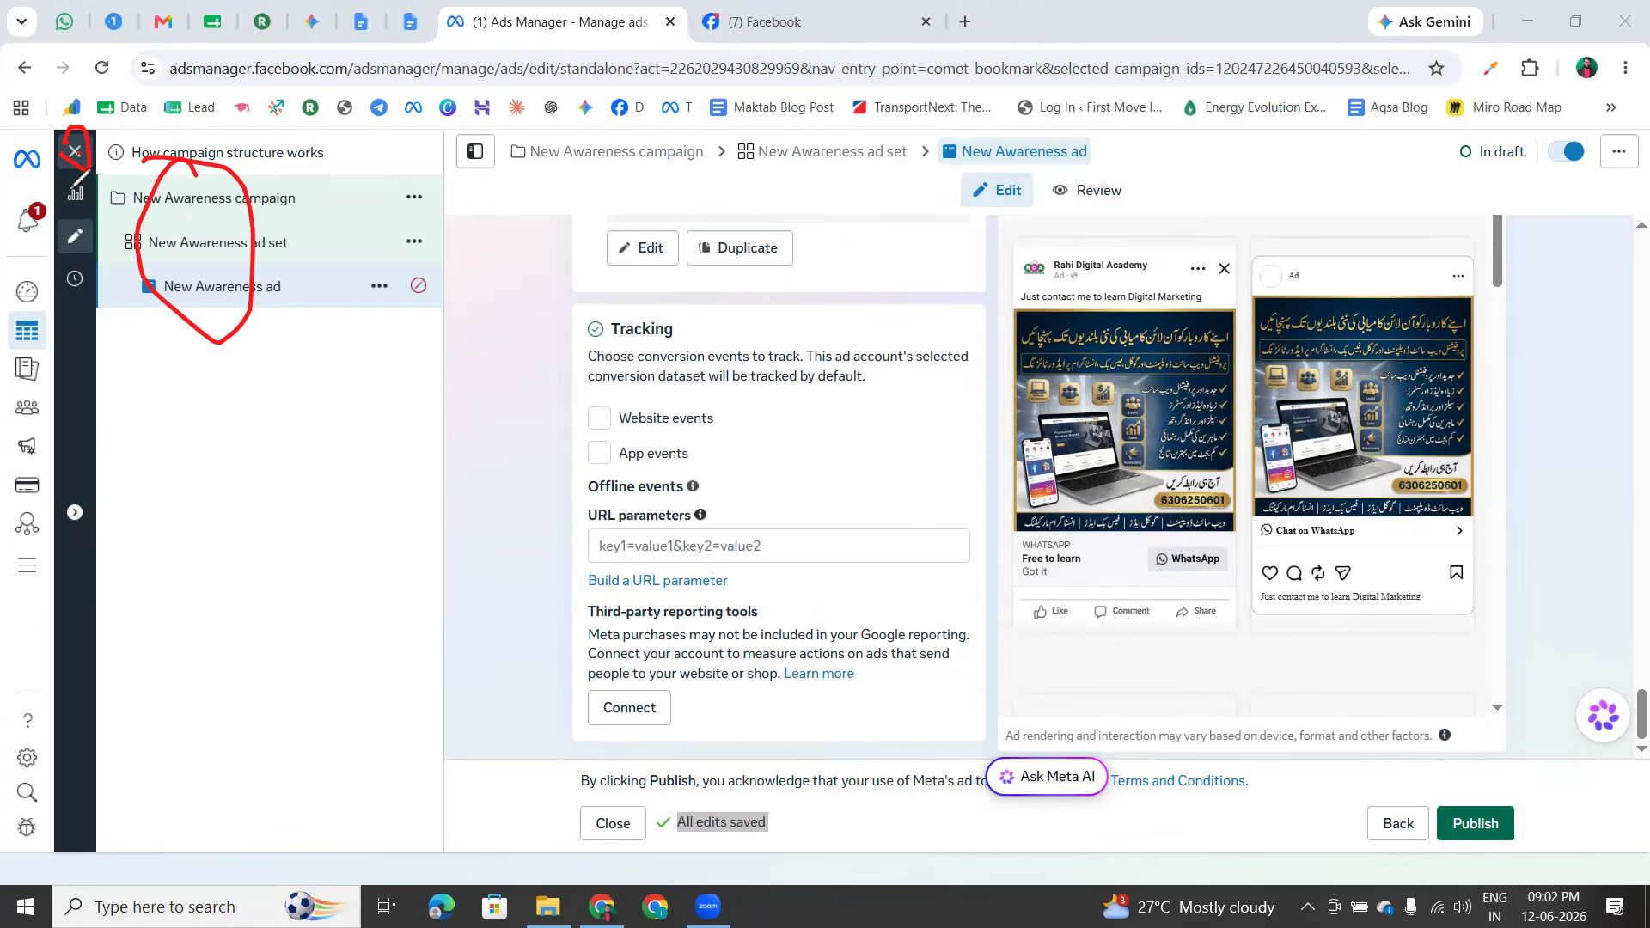
mouse_move(75, 130)
left_mouse_down()
mouse_move(50, 249)
mouse_move(83, 211)
left_mouse_up()
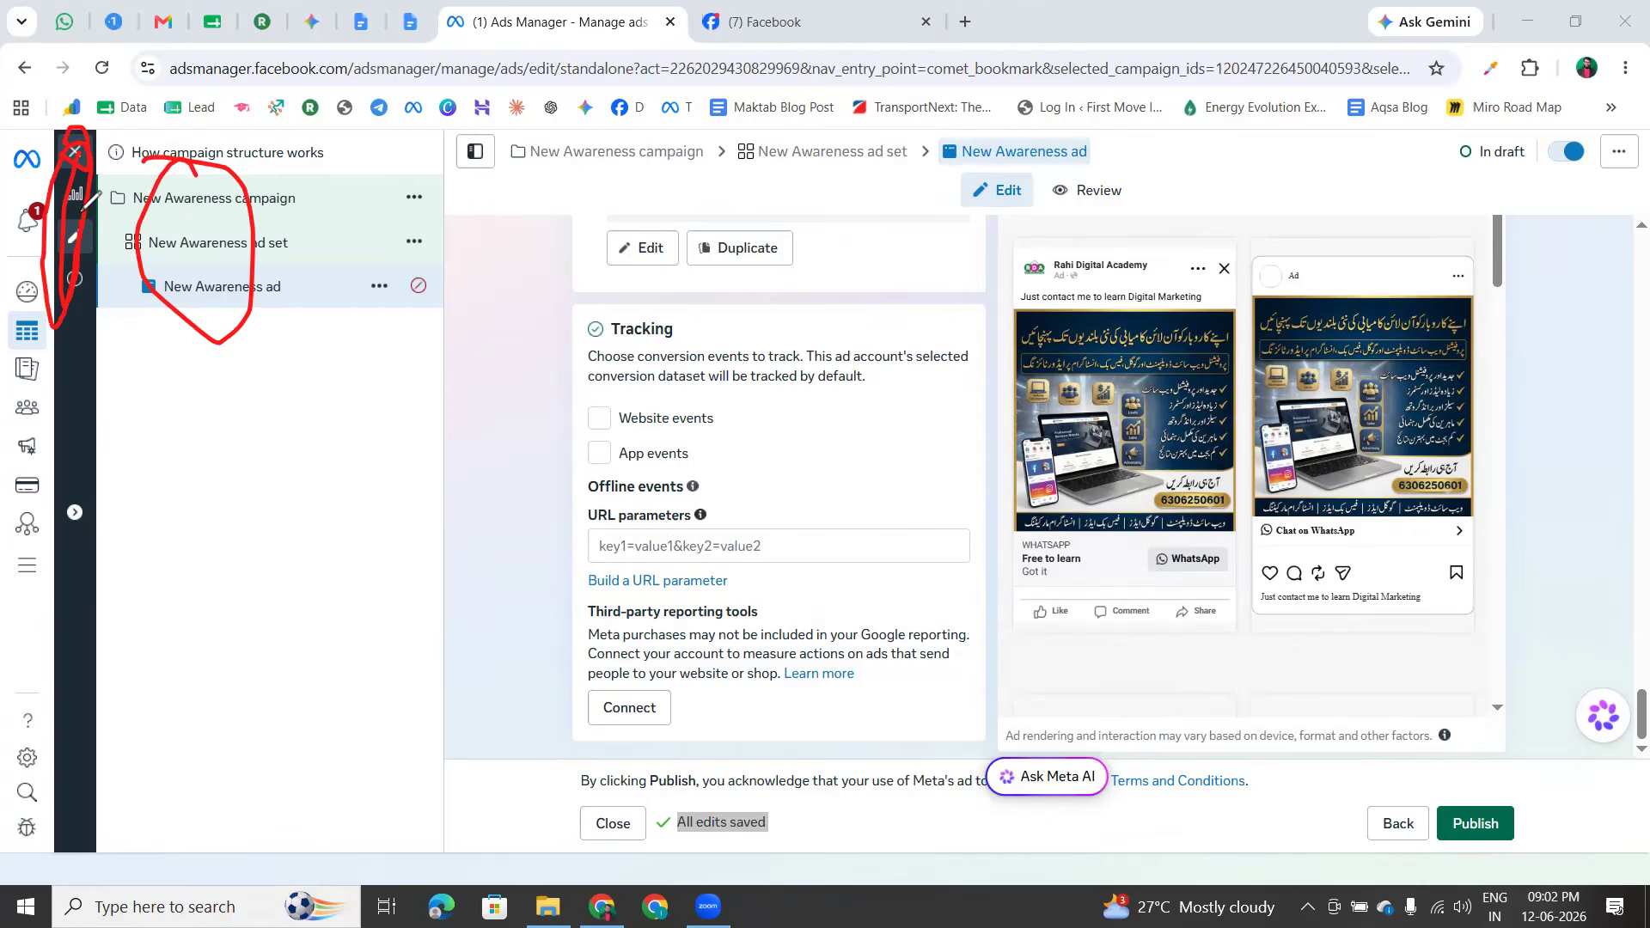
left_click_drag(88, 149, 116, 153)
left_click(458, 592)
mouse_move(29, 173)
left_mouse_down()
mouse_move(112, 128)
mouse_move(25, 192)
left_mouse_up()
left_click_drag(39, 120, 24, 191)
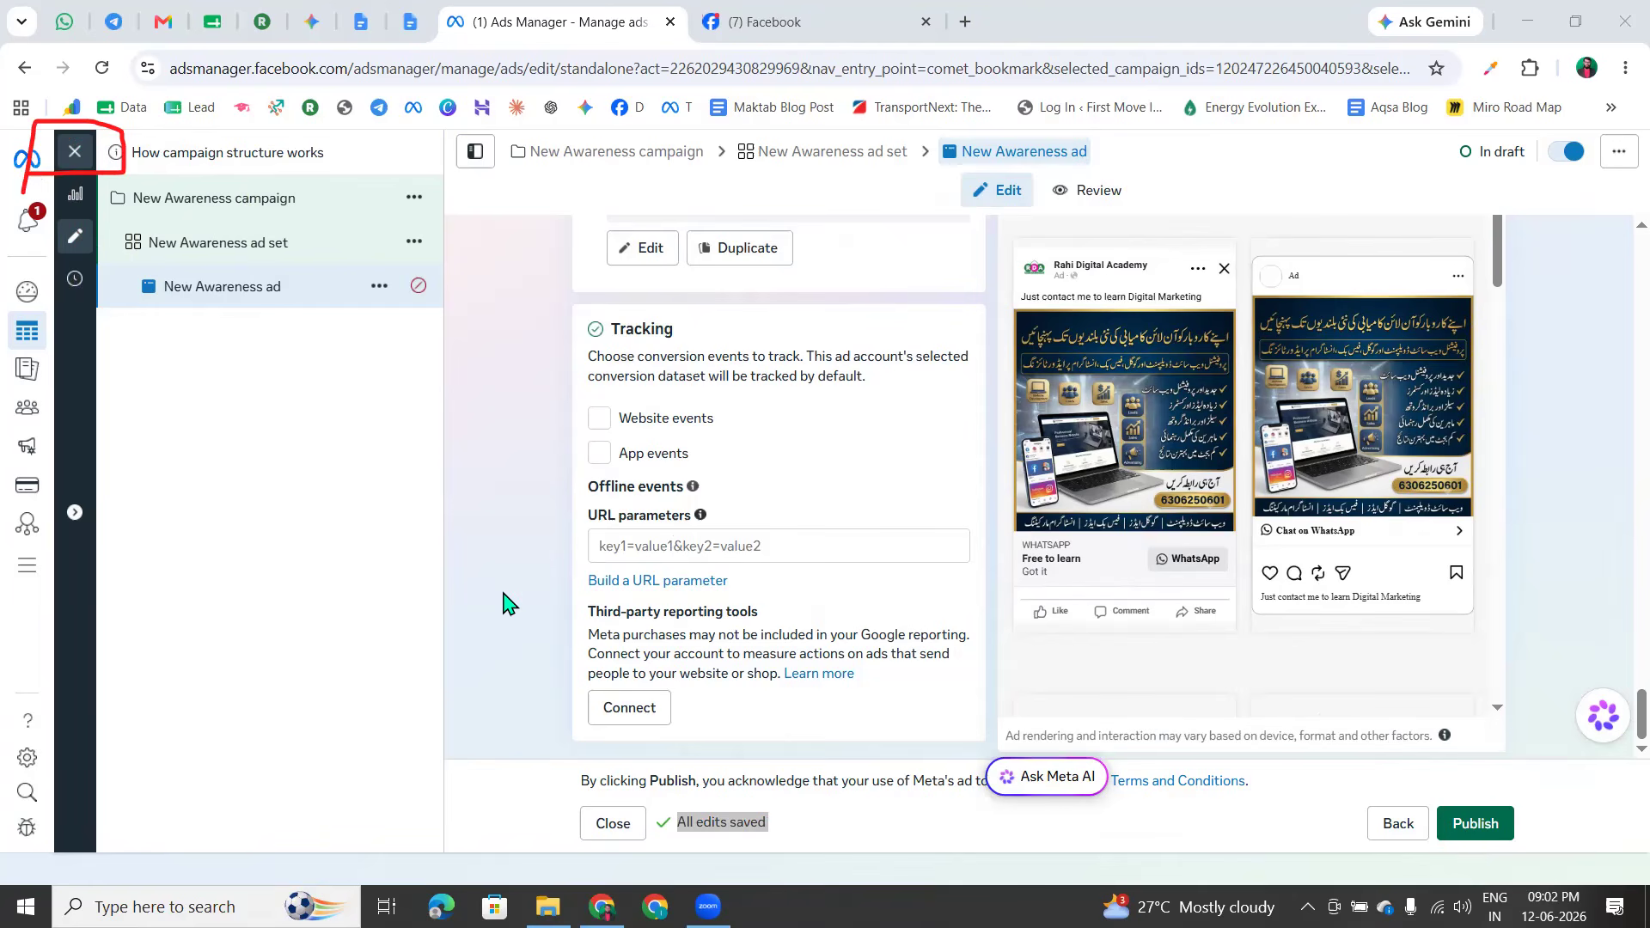
Close the ad editor keeping the draft, return to the campaigns list and select the RDA - SINGLE LEADS campaign
left_click(84, 152)
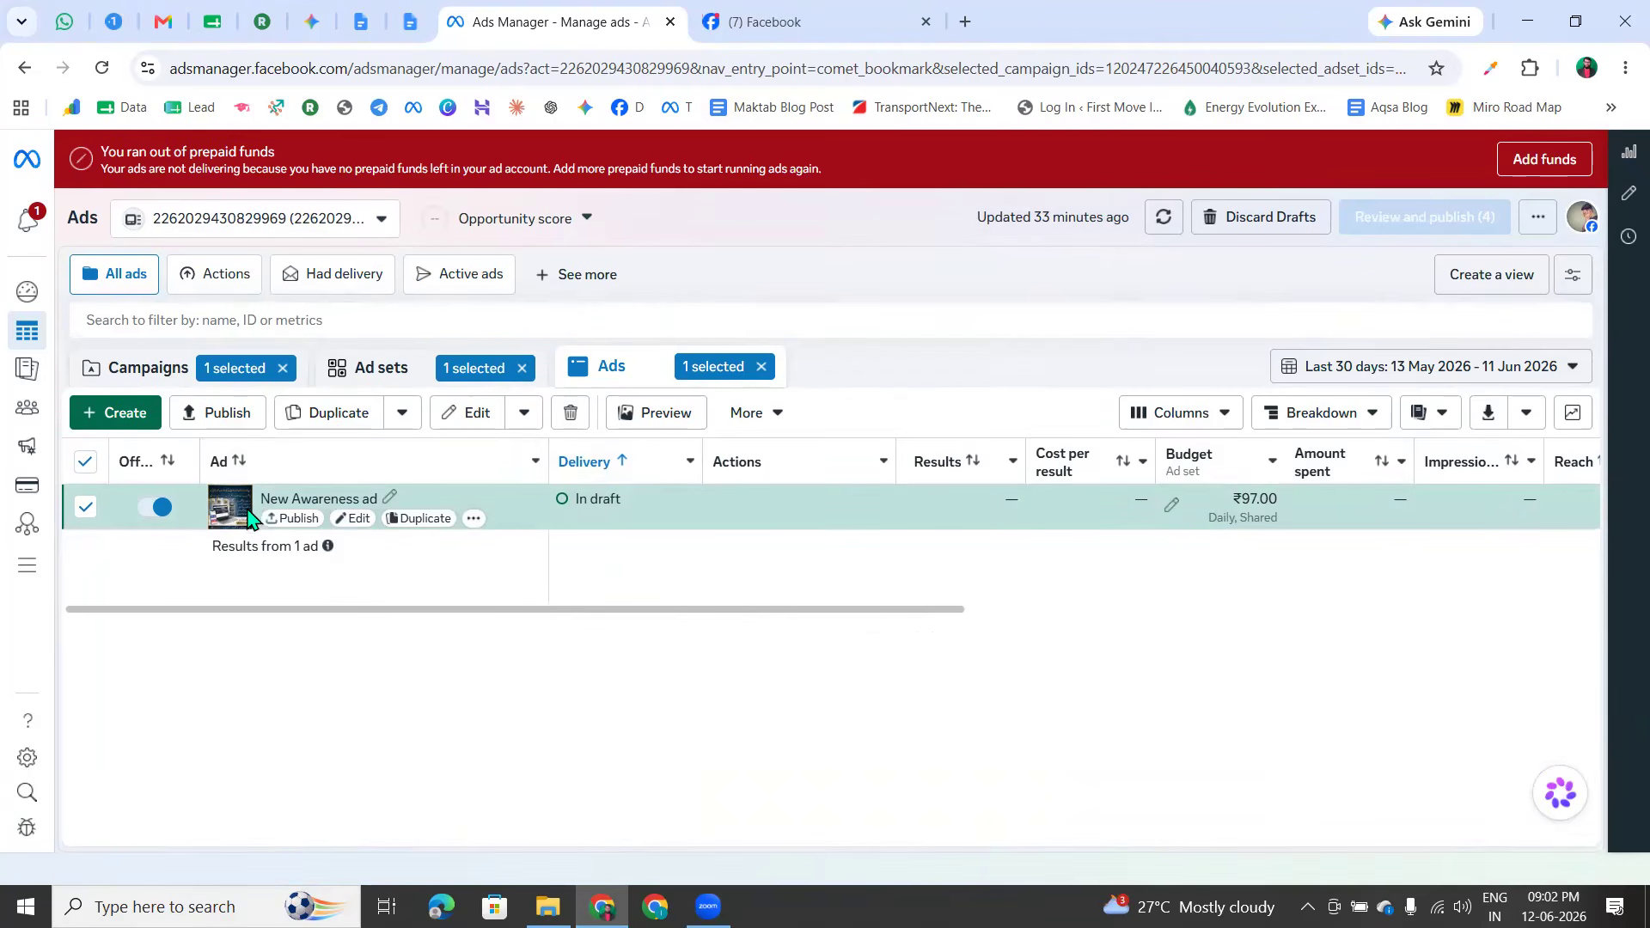
left_click_drag(249, 511, 313, 589)
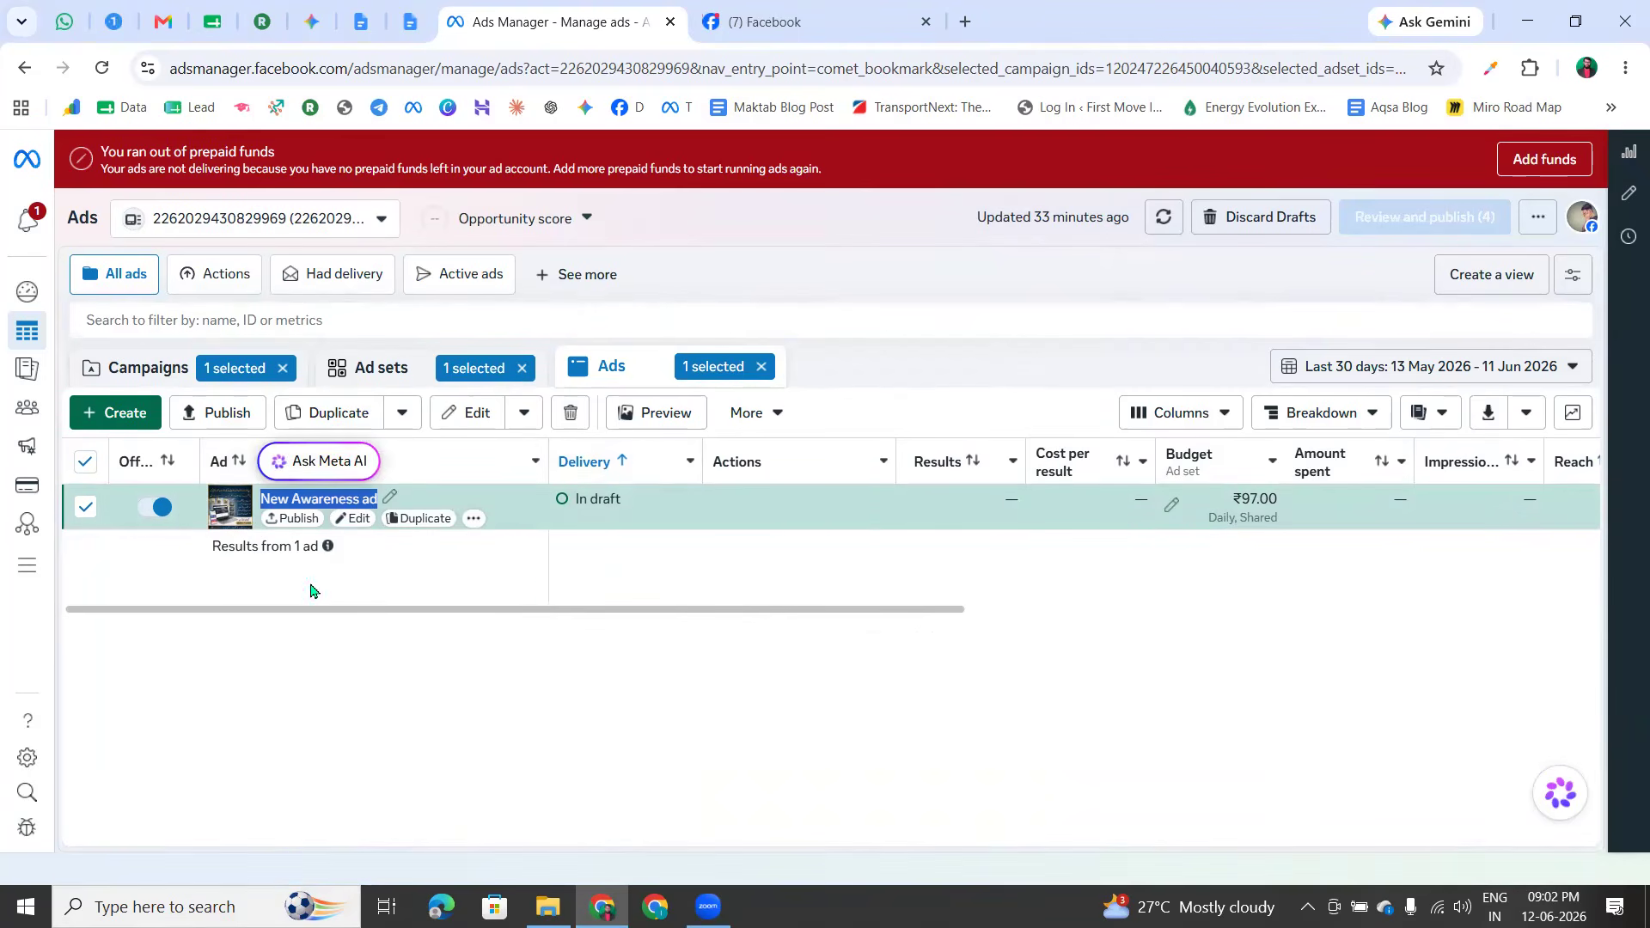
left_click(147, 379)
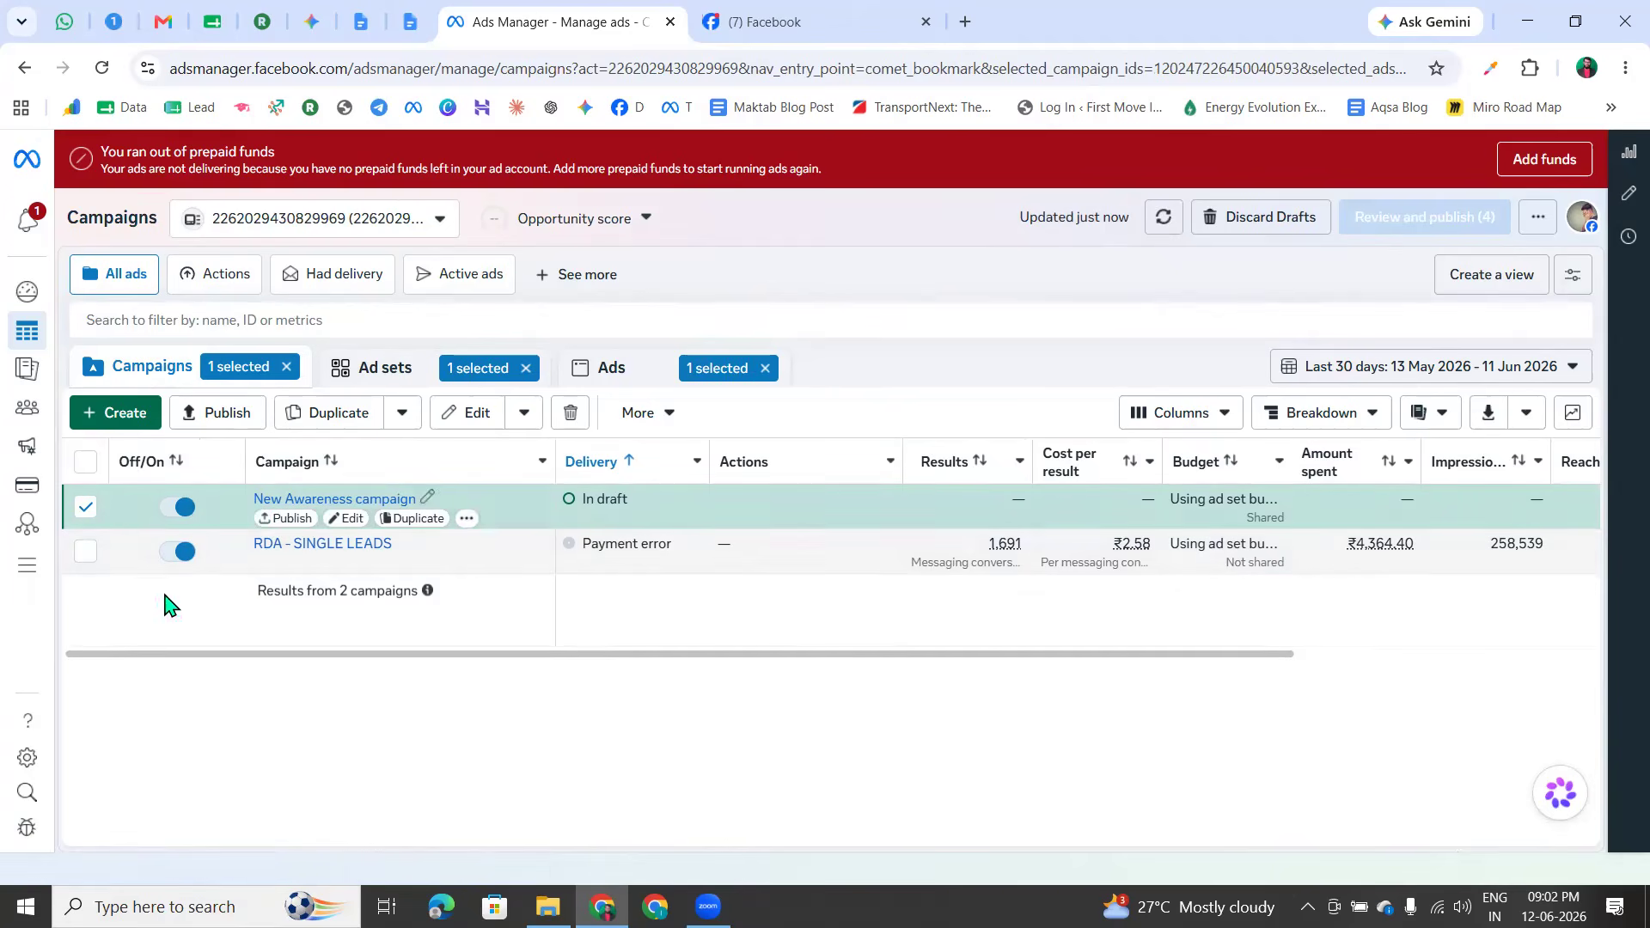
left_click(722, 544)
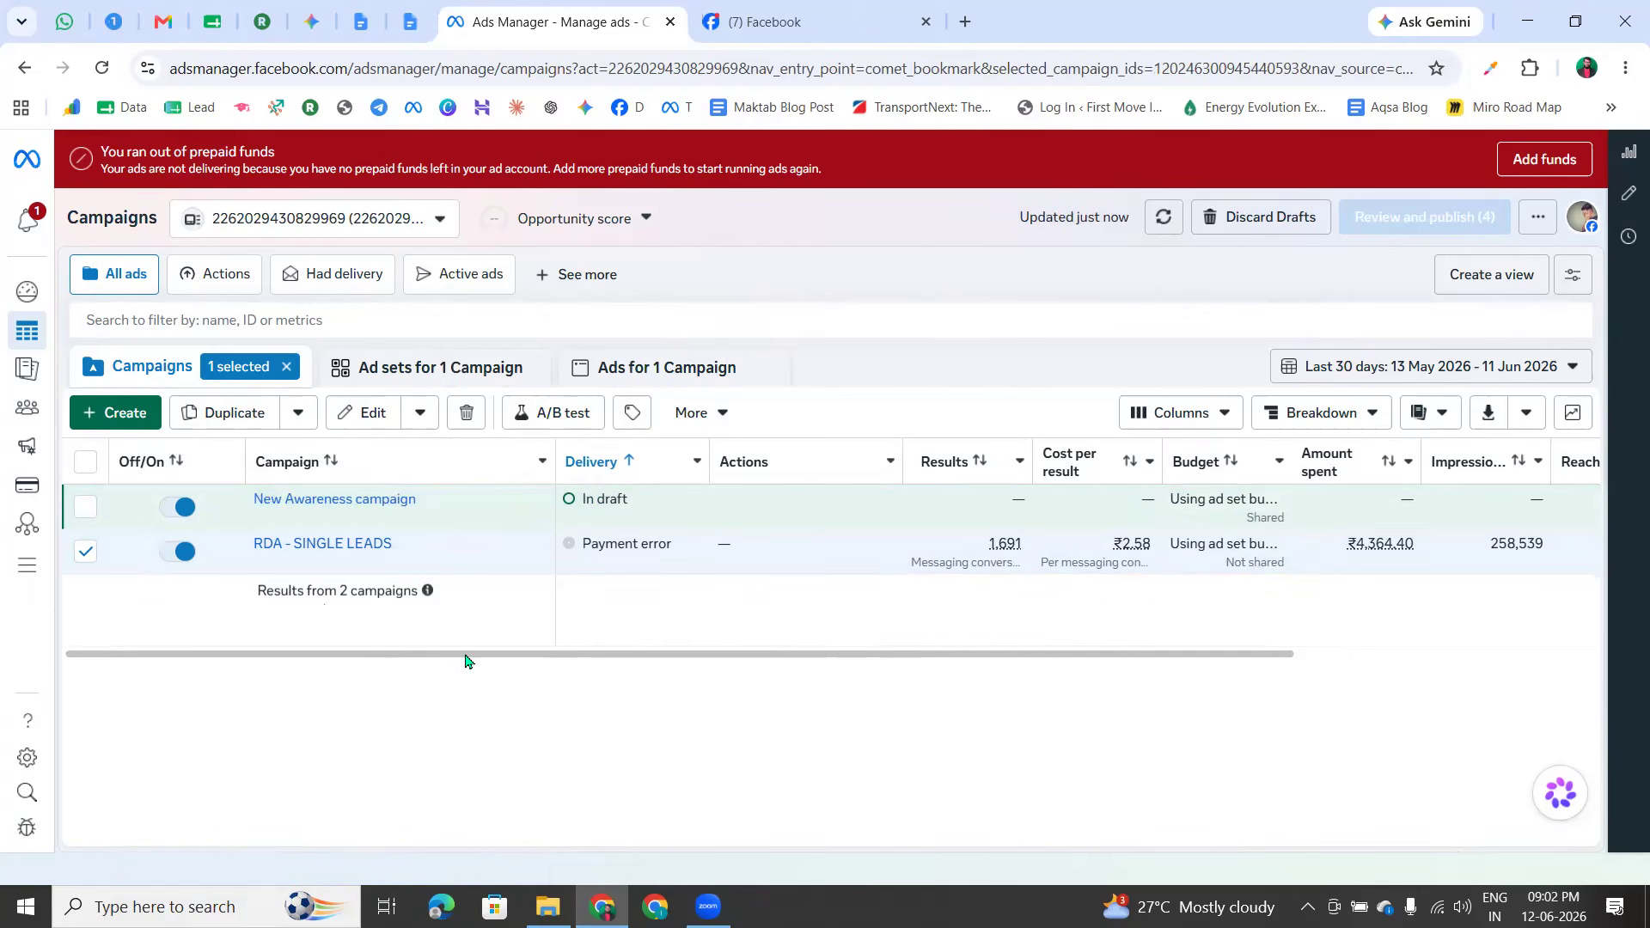
left_click_drag(612, 660, 311, 663)
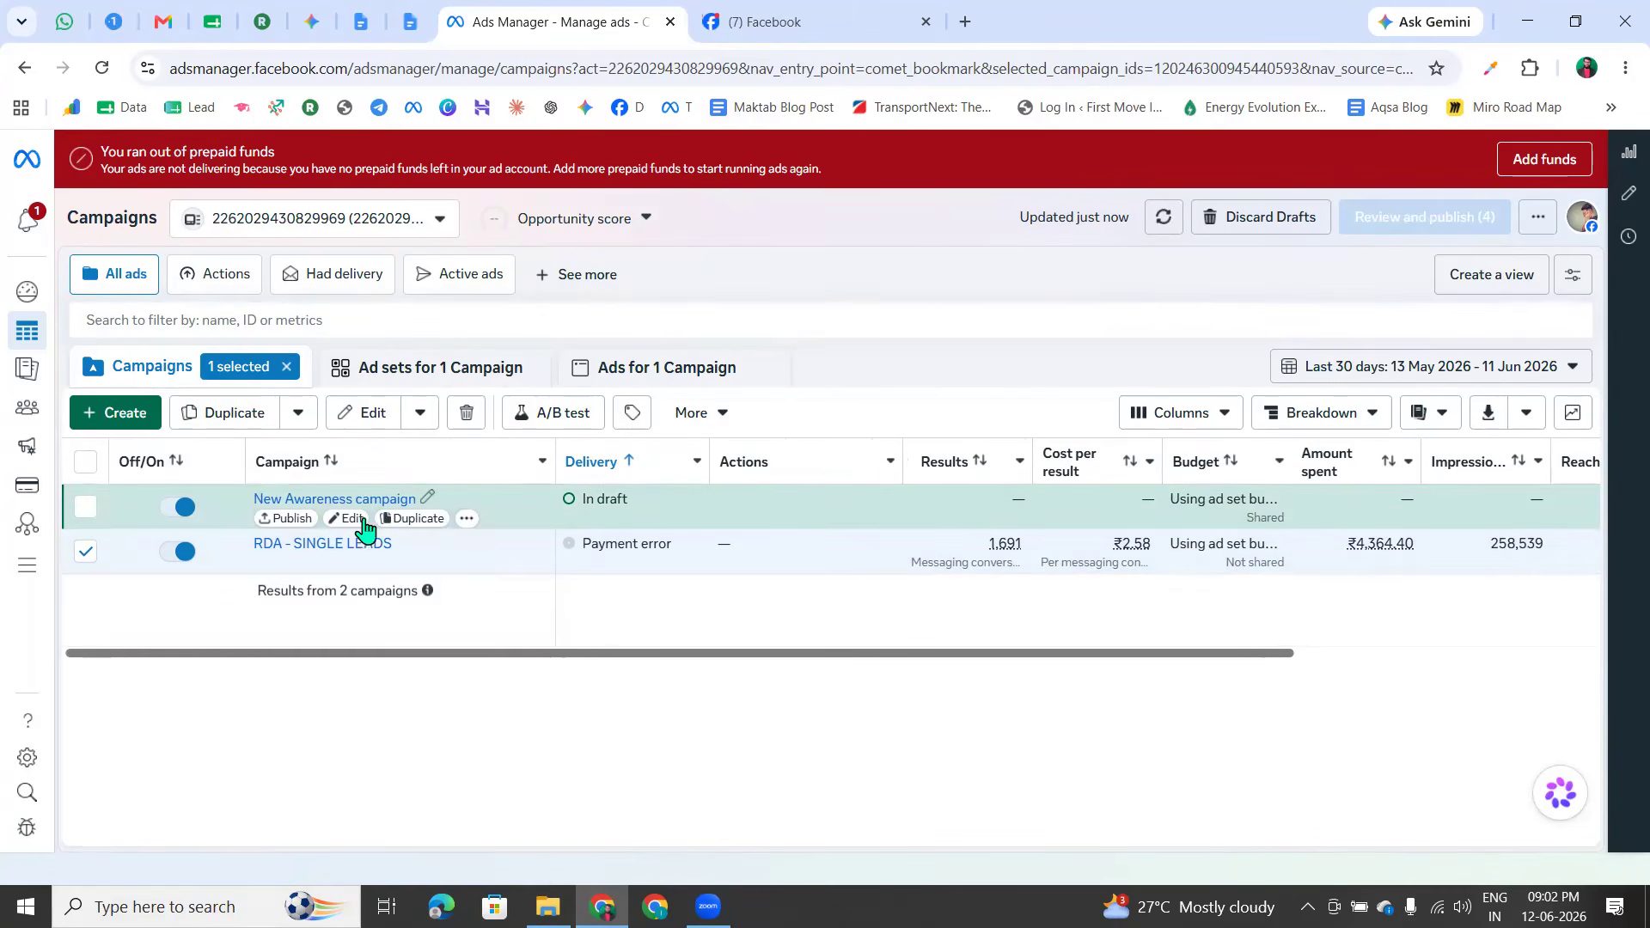
left_click_drag(405, 656, 326, 684)
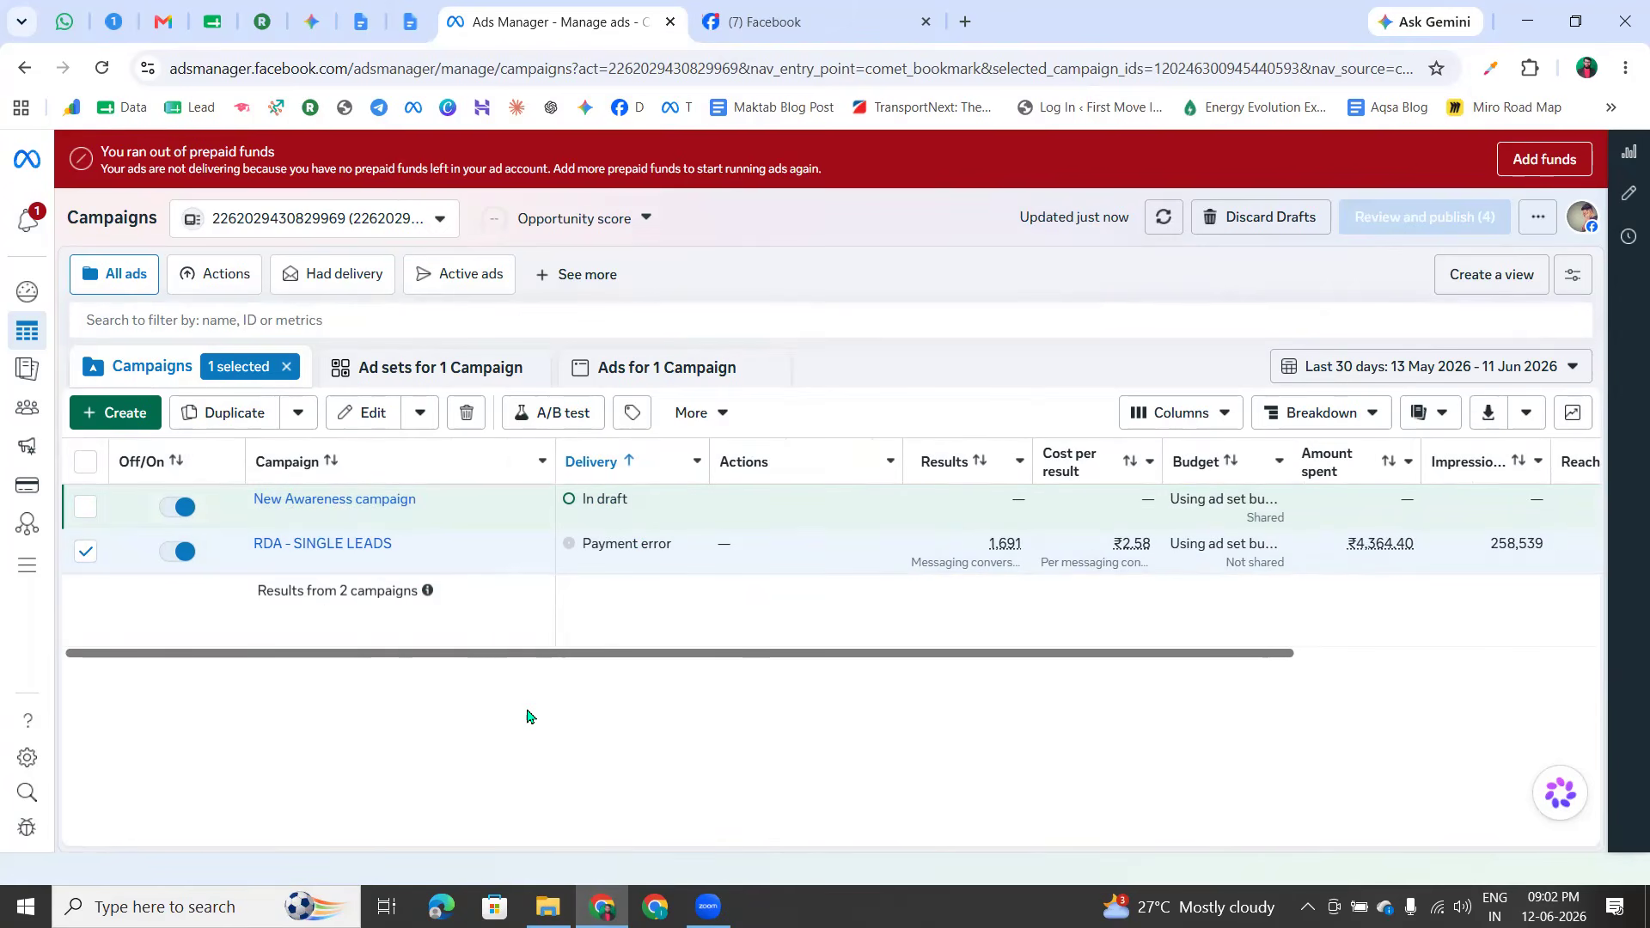